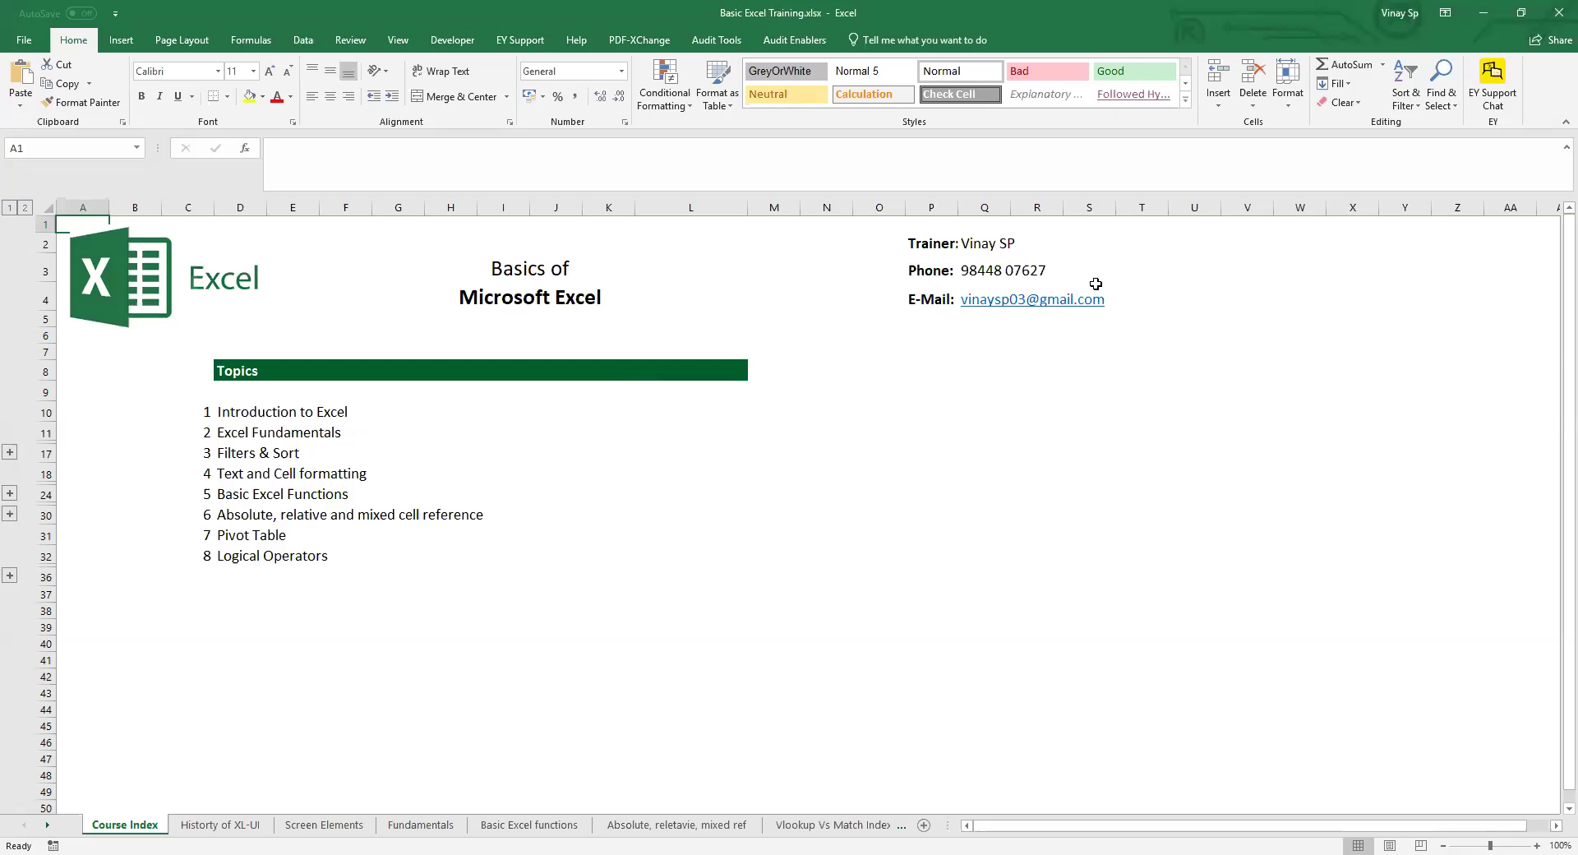
{"action": "key", "text": "Down"}
{"action": "key", "text": "Down"}
{"action": "key", "text": "Down"}
{"action": "key", "text": "Down"}
{"action": "key", "text": "Down"}
{"action": "key", "text": "Down"}
{"action": "key", "text": "Down"}
{"action": "key", "text": "Up"}
{"action": "key", "text": "Up"}
{"action": "key", "text": "Up"}
{"action": "key", "text": "Up"}
{"action": "key", "text": "Up"}
{"action": "key", "text": "Up"}
{"action": "key", "text": "Up"}
- Save the workbook with cell A1 selected on the Course Index sheet
{"action": "key", "text": "ctrl+s"}
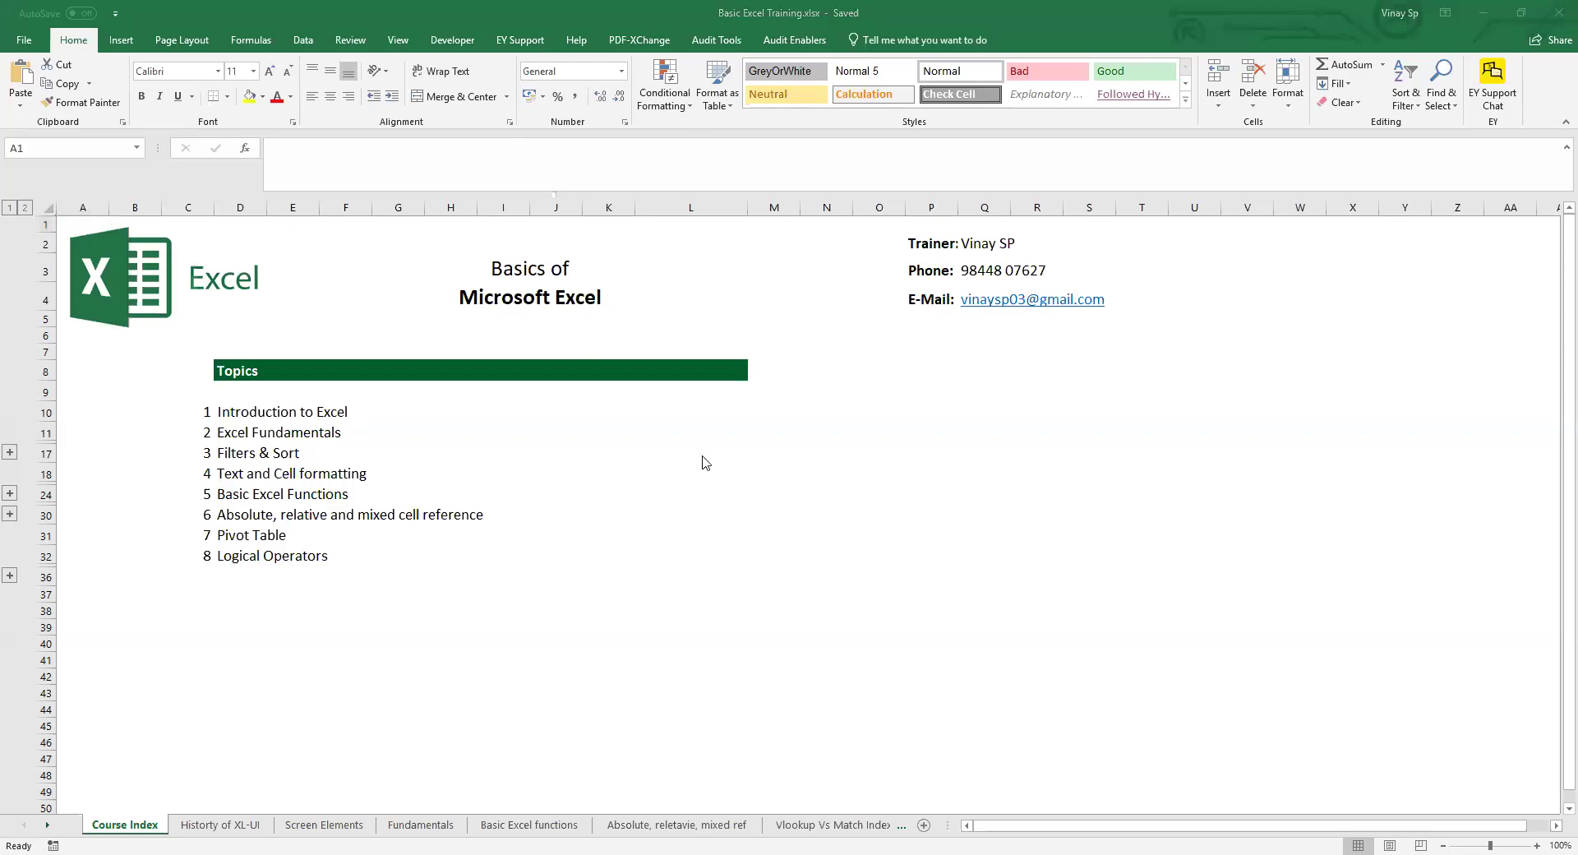
{"action": "left_click", "coordinate": [303, 231]}
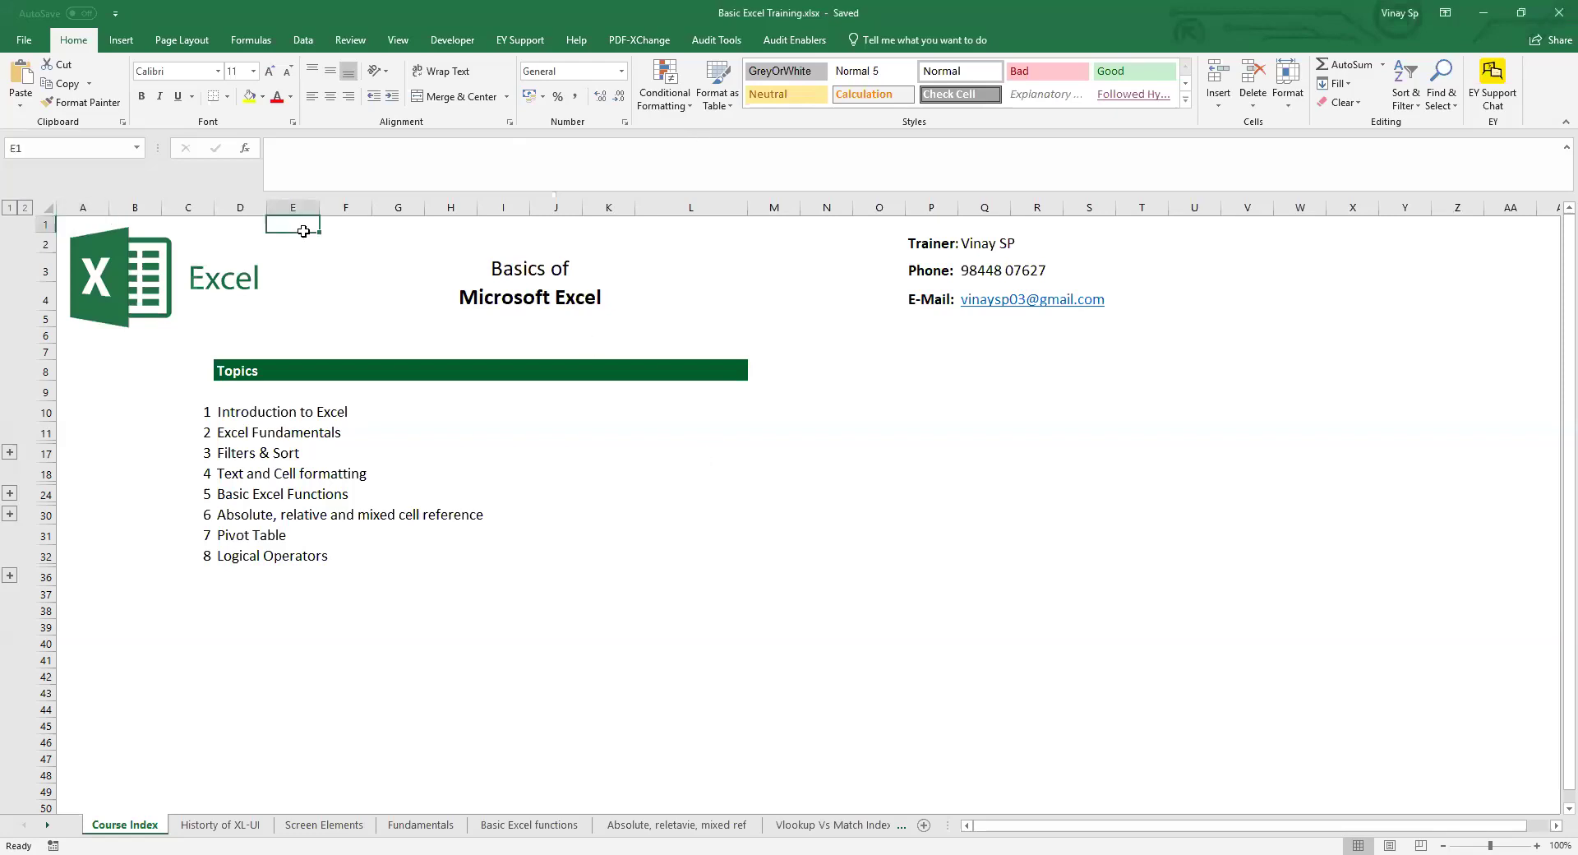
{"action": "key", "text": "ctrl+Home"}
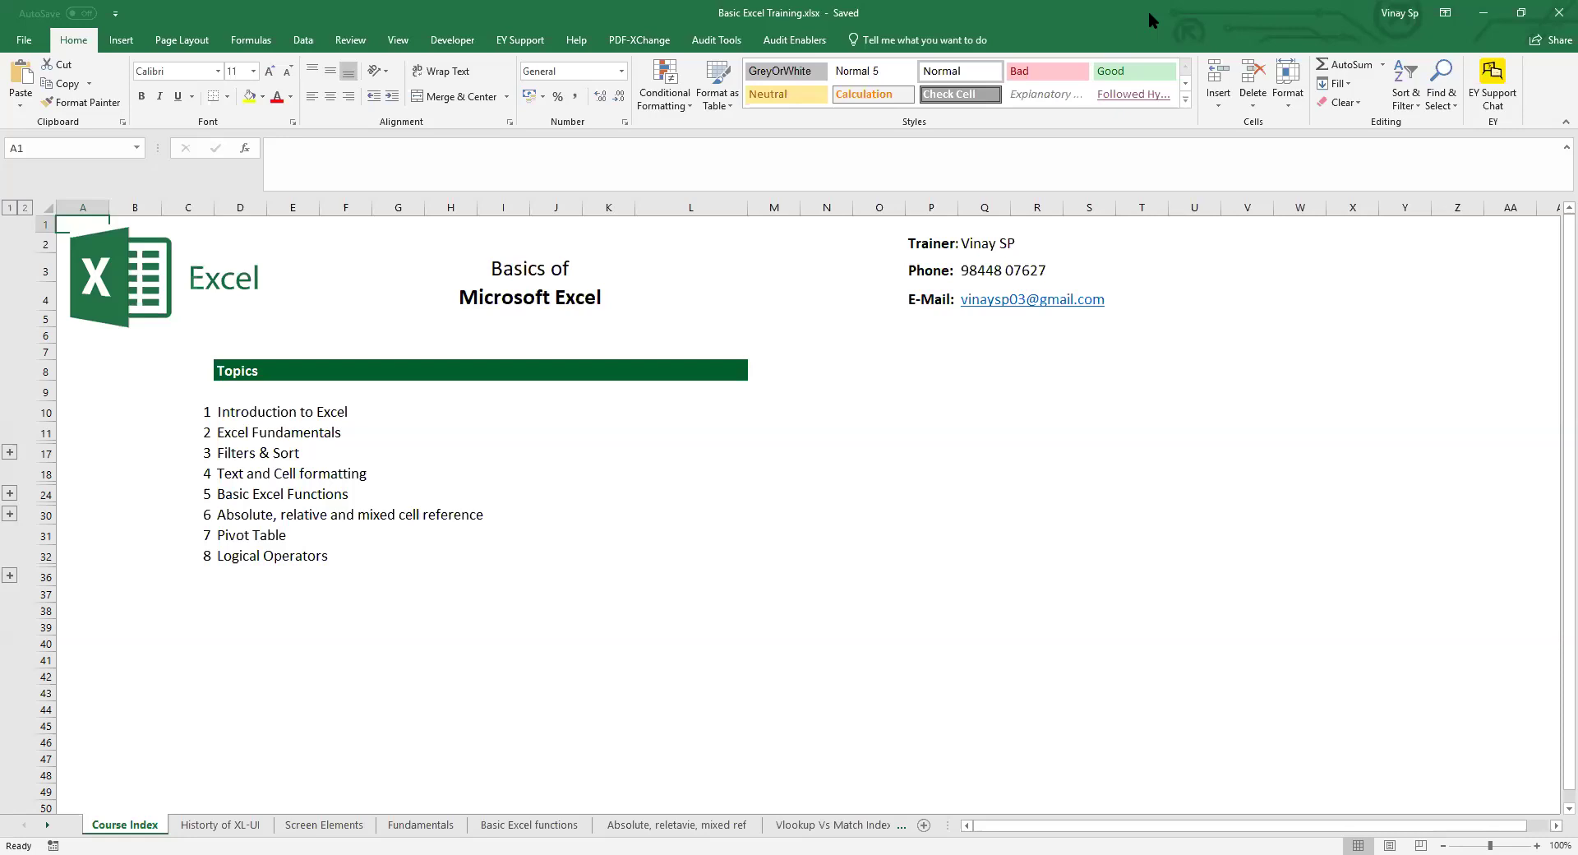
{"action": "left_click", "coordinate": [799, 80]}
{"action": "left_click", "coordinate": [285, 225]}
{"action": "key", "text": "ctrl+Home"}
{"action": "key", "text": "ctrl+s"}
{"action": "key", "text": "alt+Tab"}
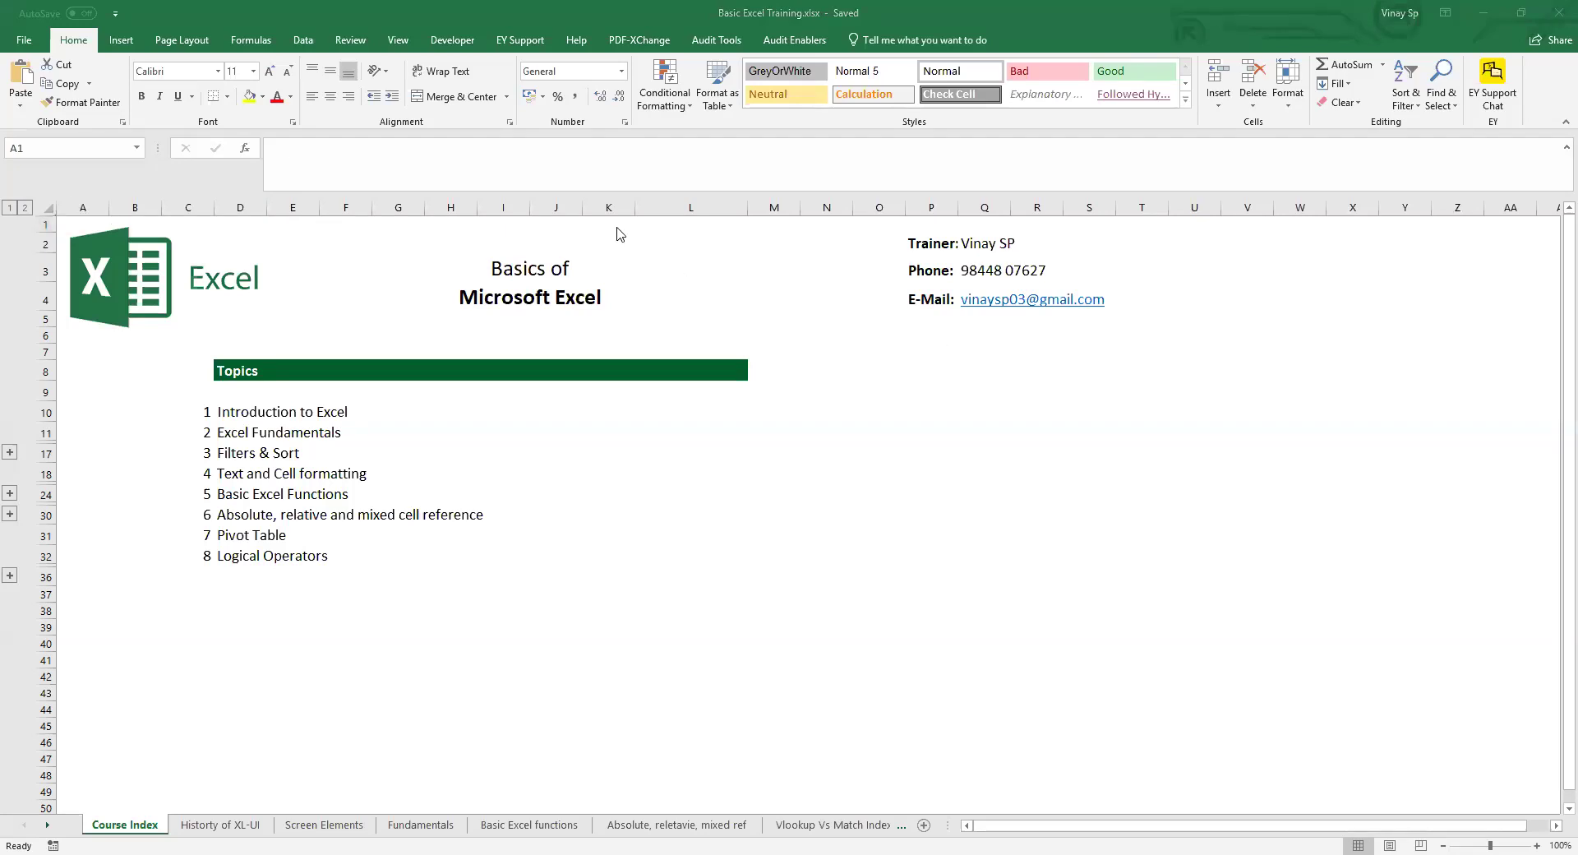
{"action": "key", "text": "alt+Tab"}
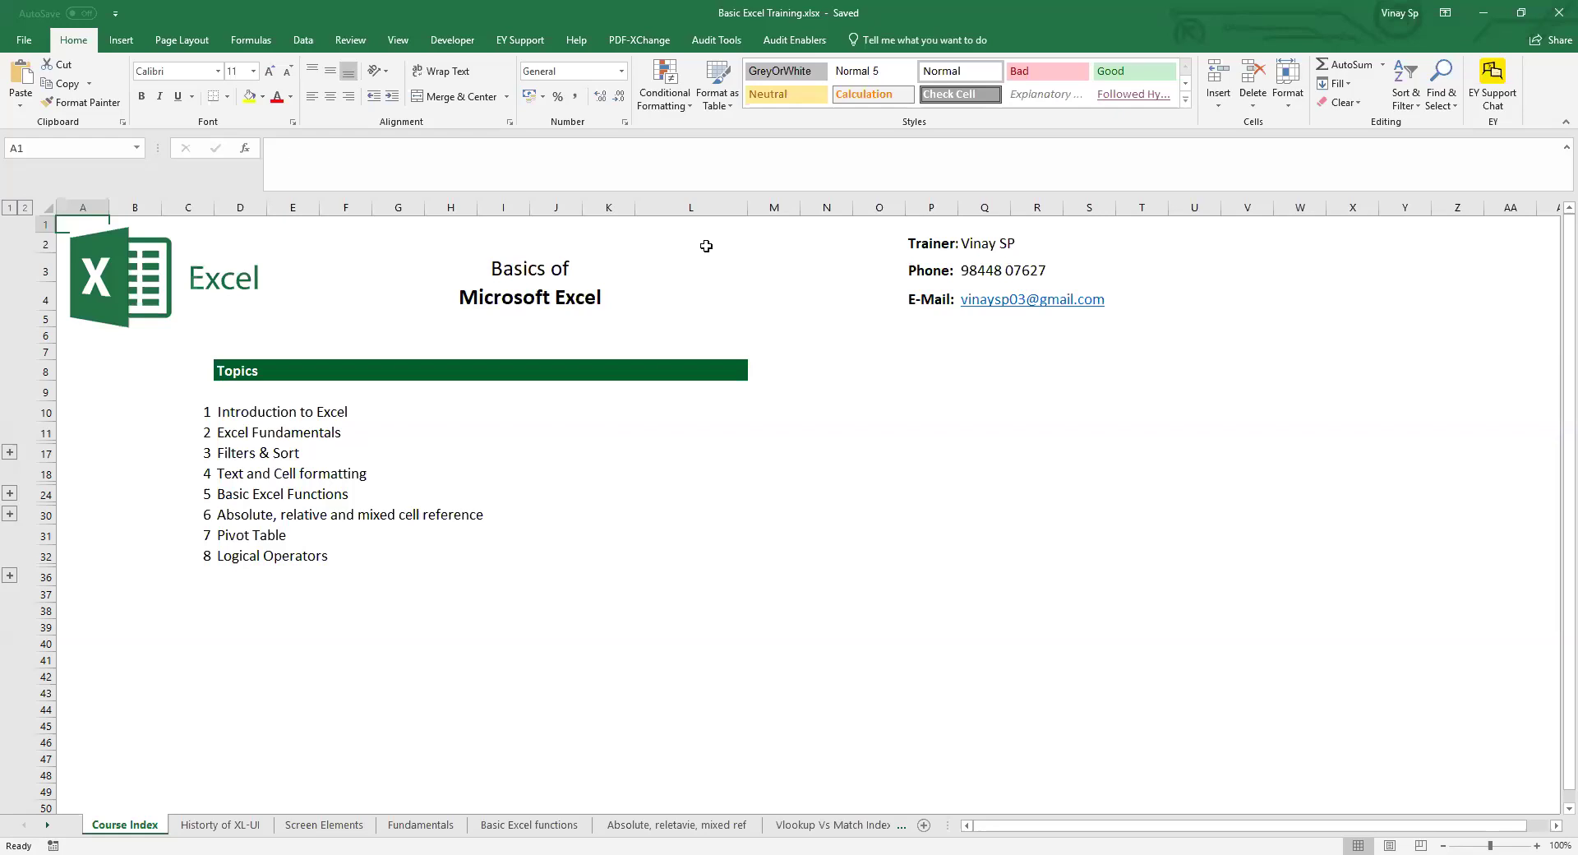
{"action": "double_click", "coordinate": [345, 226]}
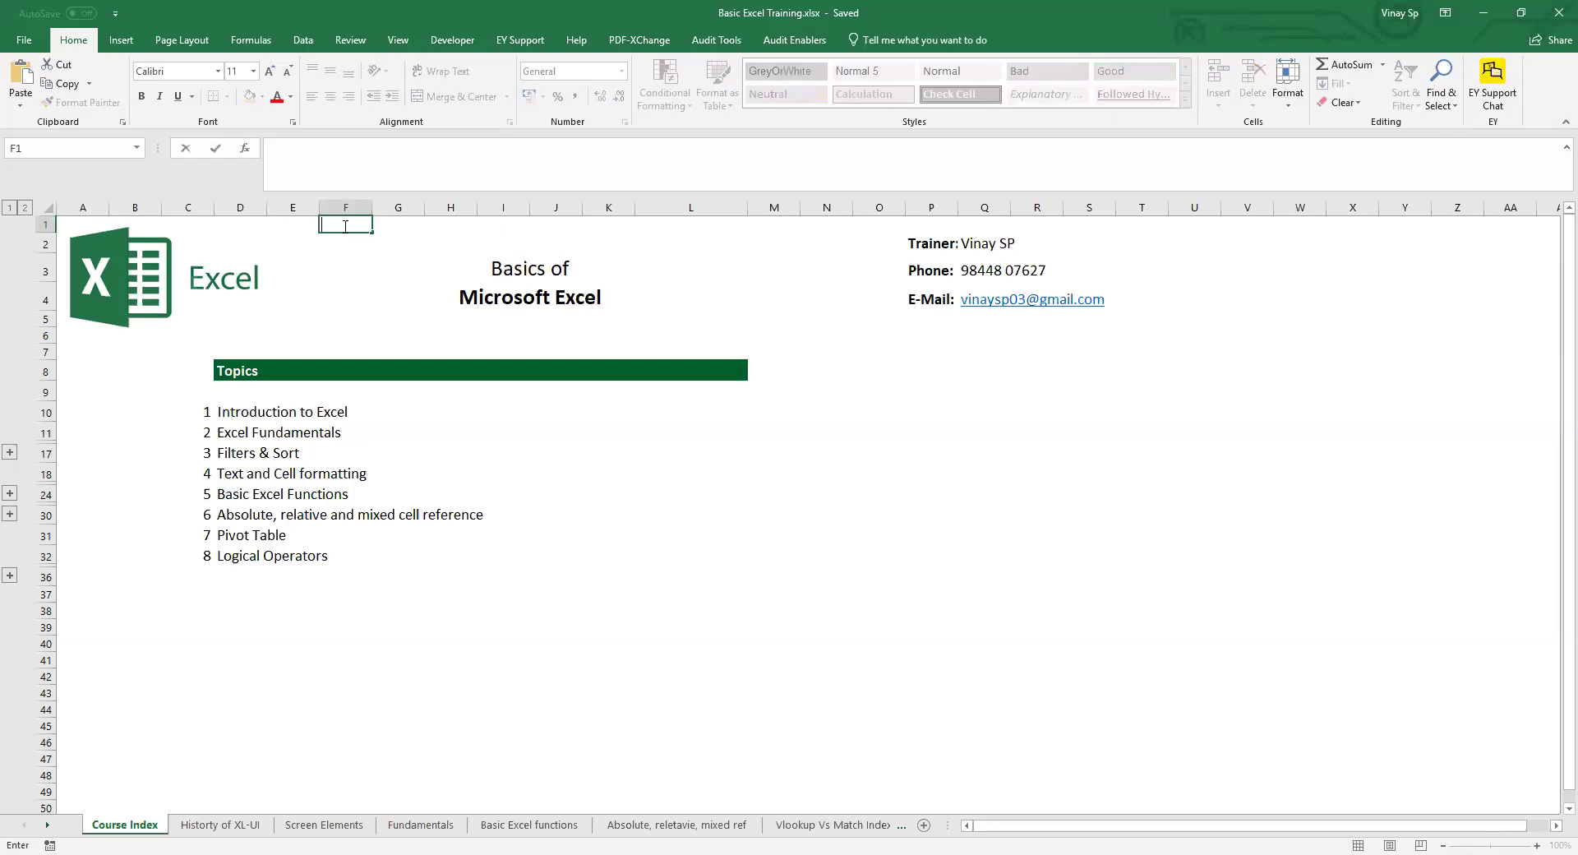
{"action": "key", "text": "Escape"}
{"action": "key", "text": "ctrl+Home"}
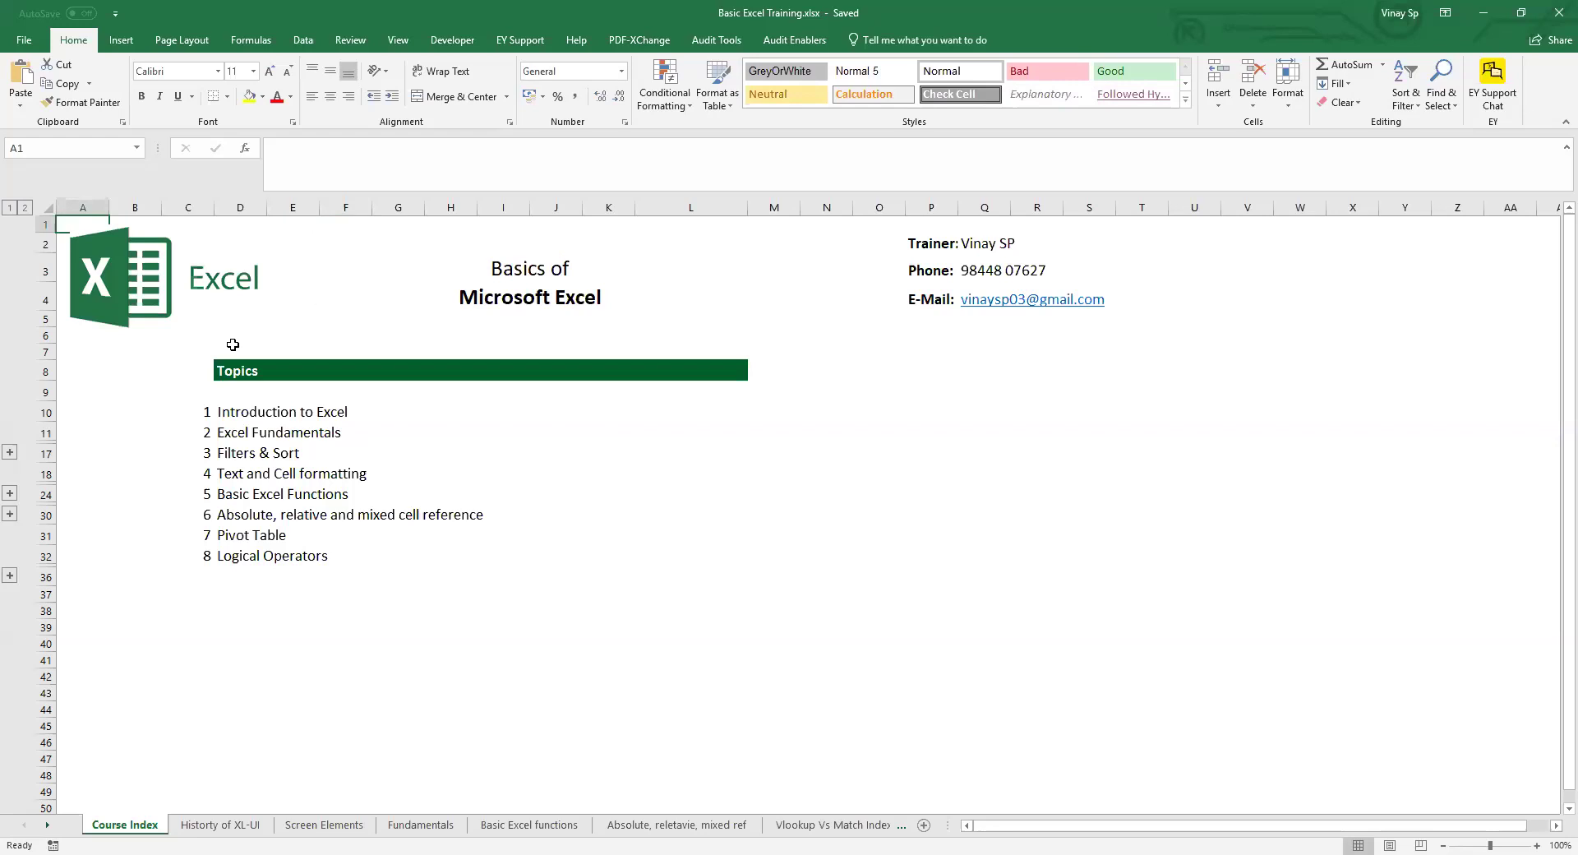
- Review the numbered list of course topics on the Course Index sheet and return to cell A1
{"action": "left_click_drag", "start_coordinate": [207, 411], "coordinate": [206, 558]}
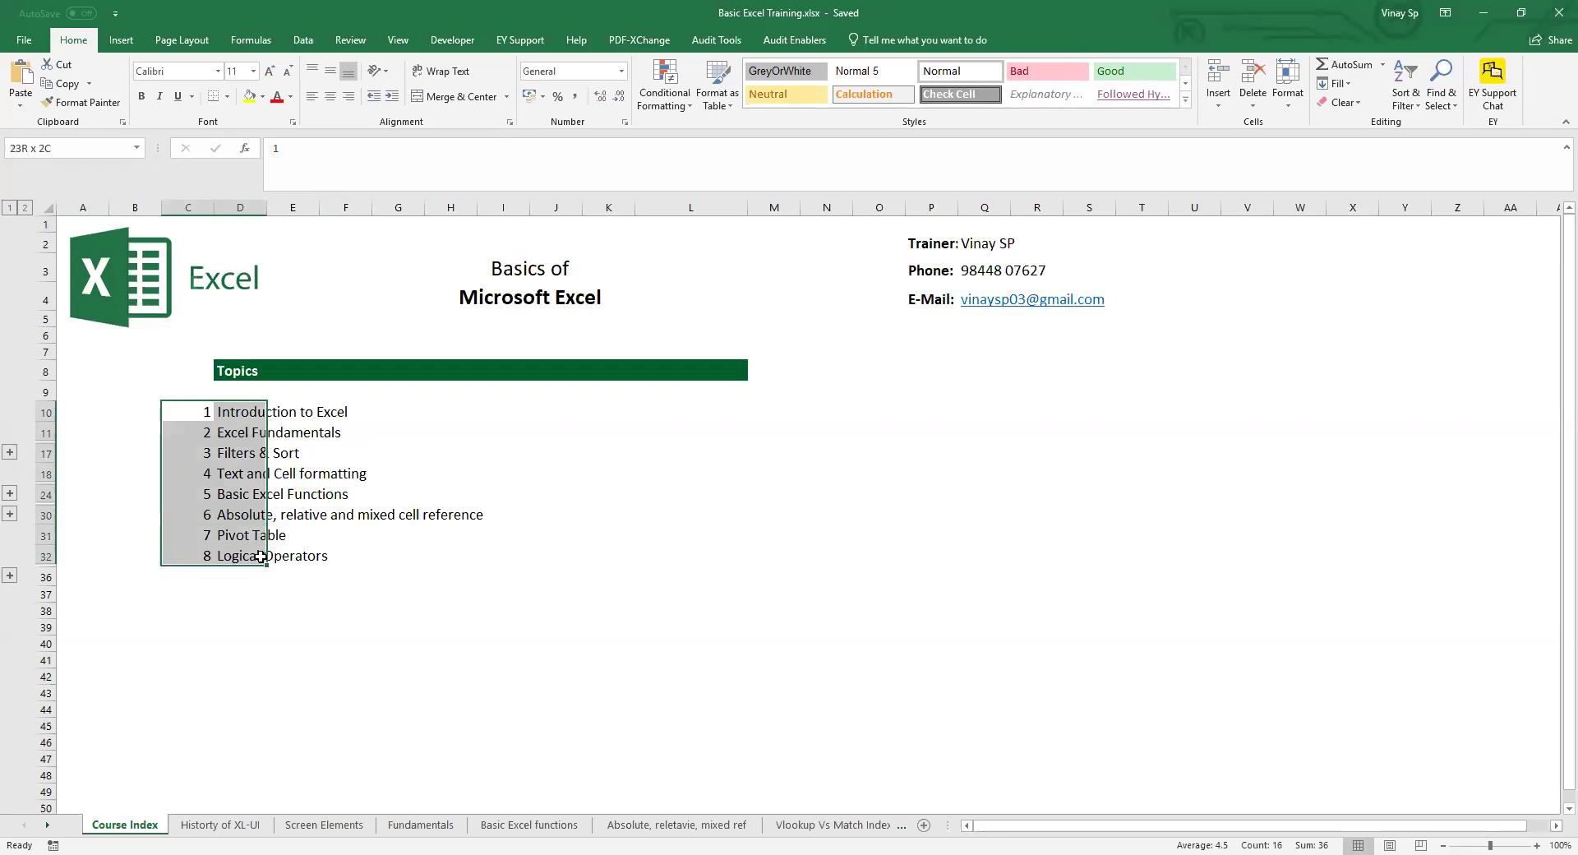
{"action": "left_click", "coordinate": [428, 549]}
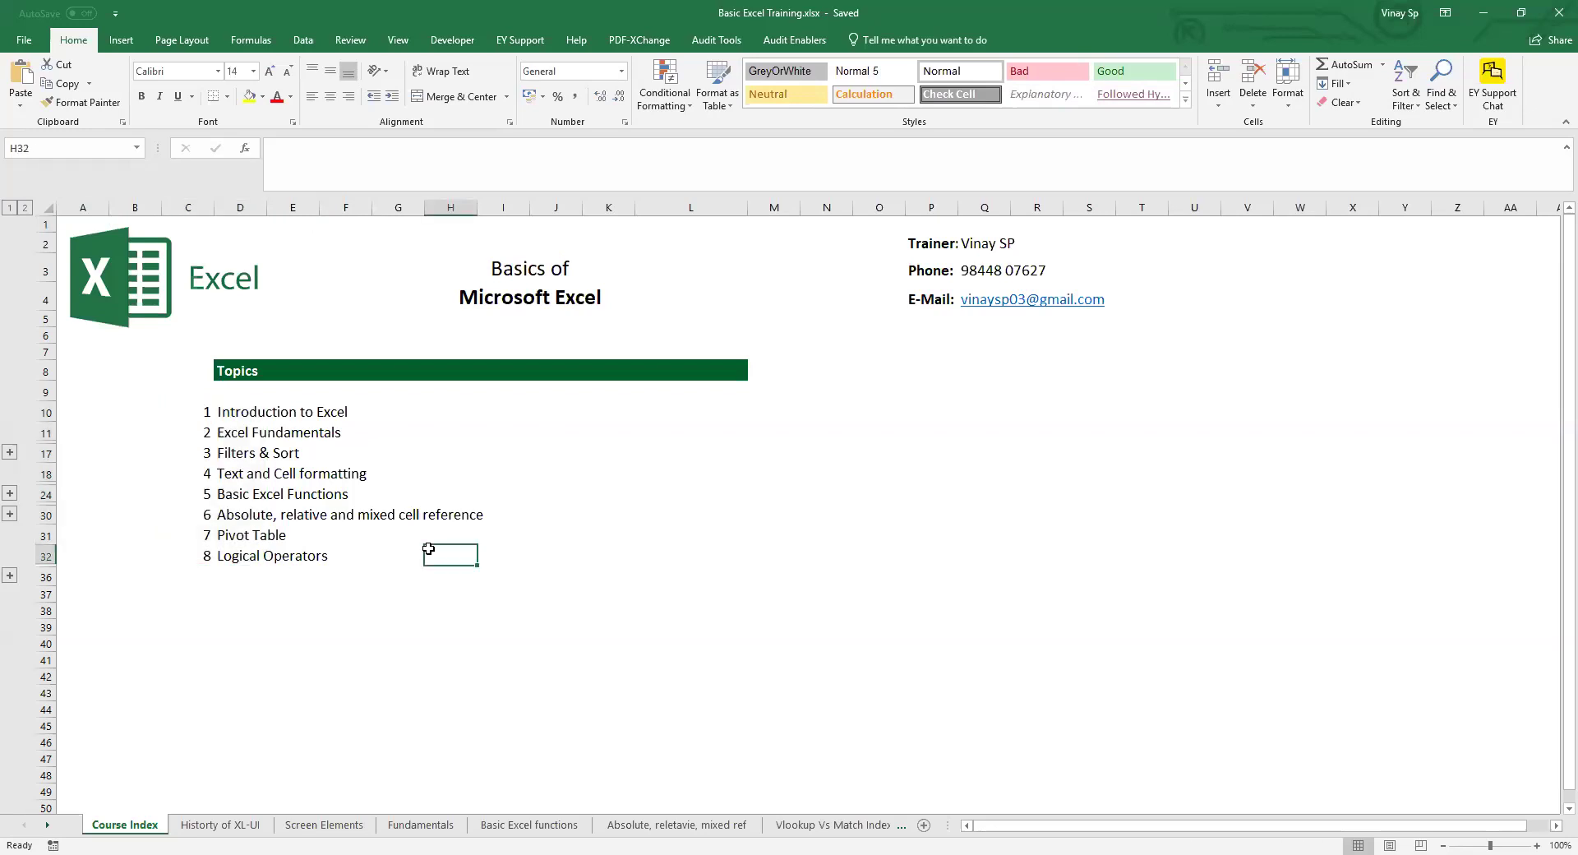
{"action": "left_click", "coordinate": [218, 234]}
{"action": "left_click", "coordinate": [365, 272]}
{"action": "key", "text": "ctrl+Home"}
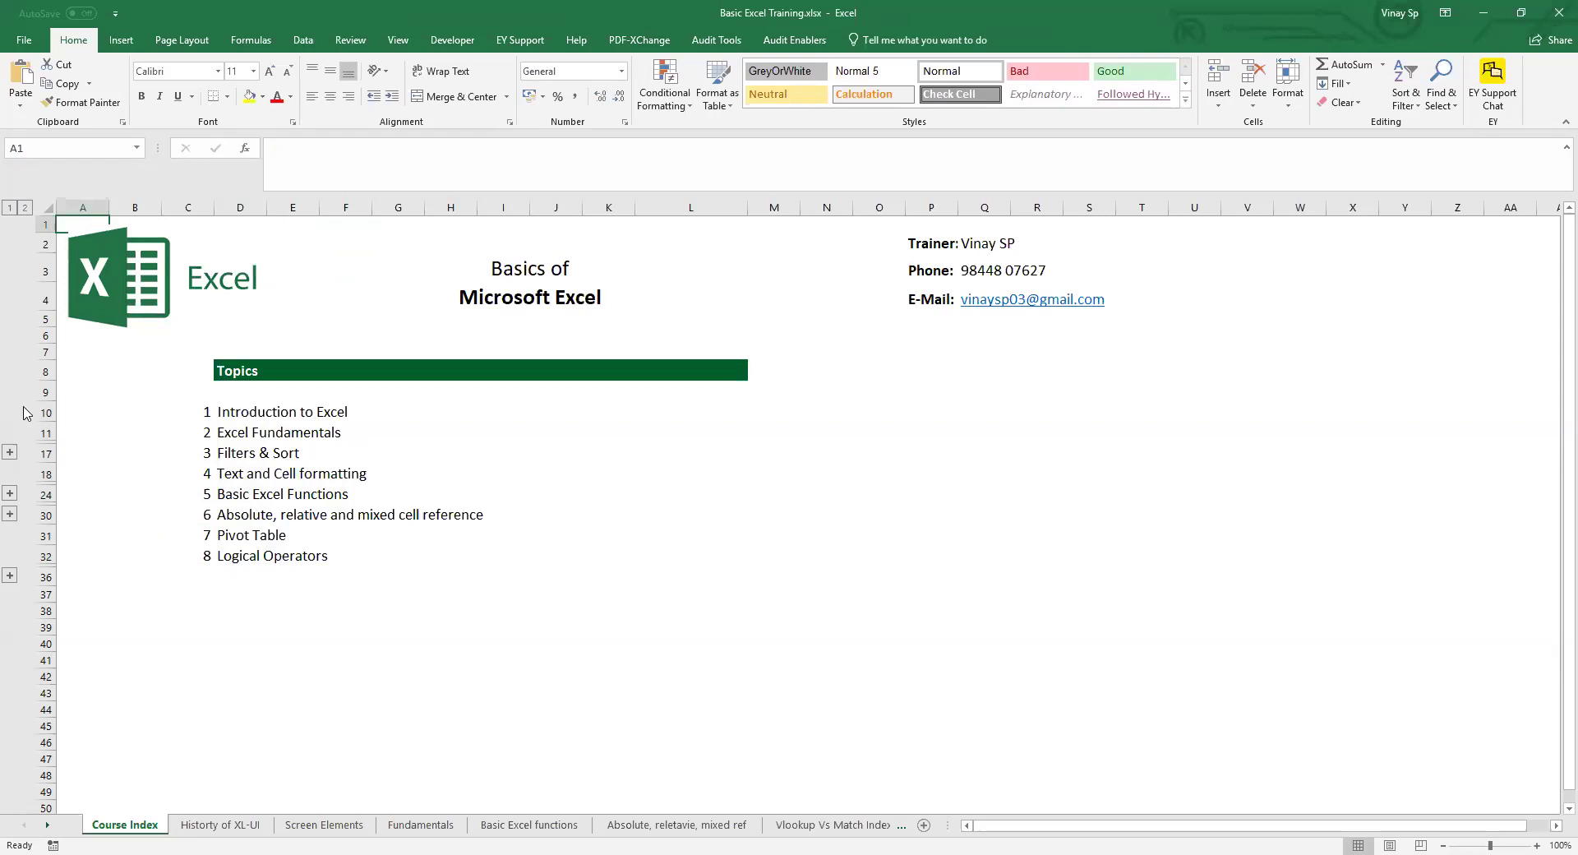
- Expand all row groups in the topics list and review the subtopics from Excel Fundamentals to Basic Excel Functions
{"action": "left_click", "coordinate": [26, 208]}
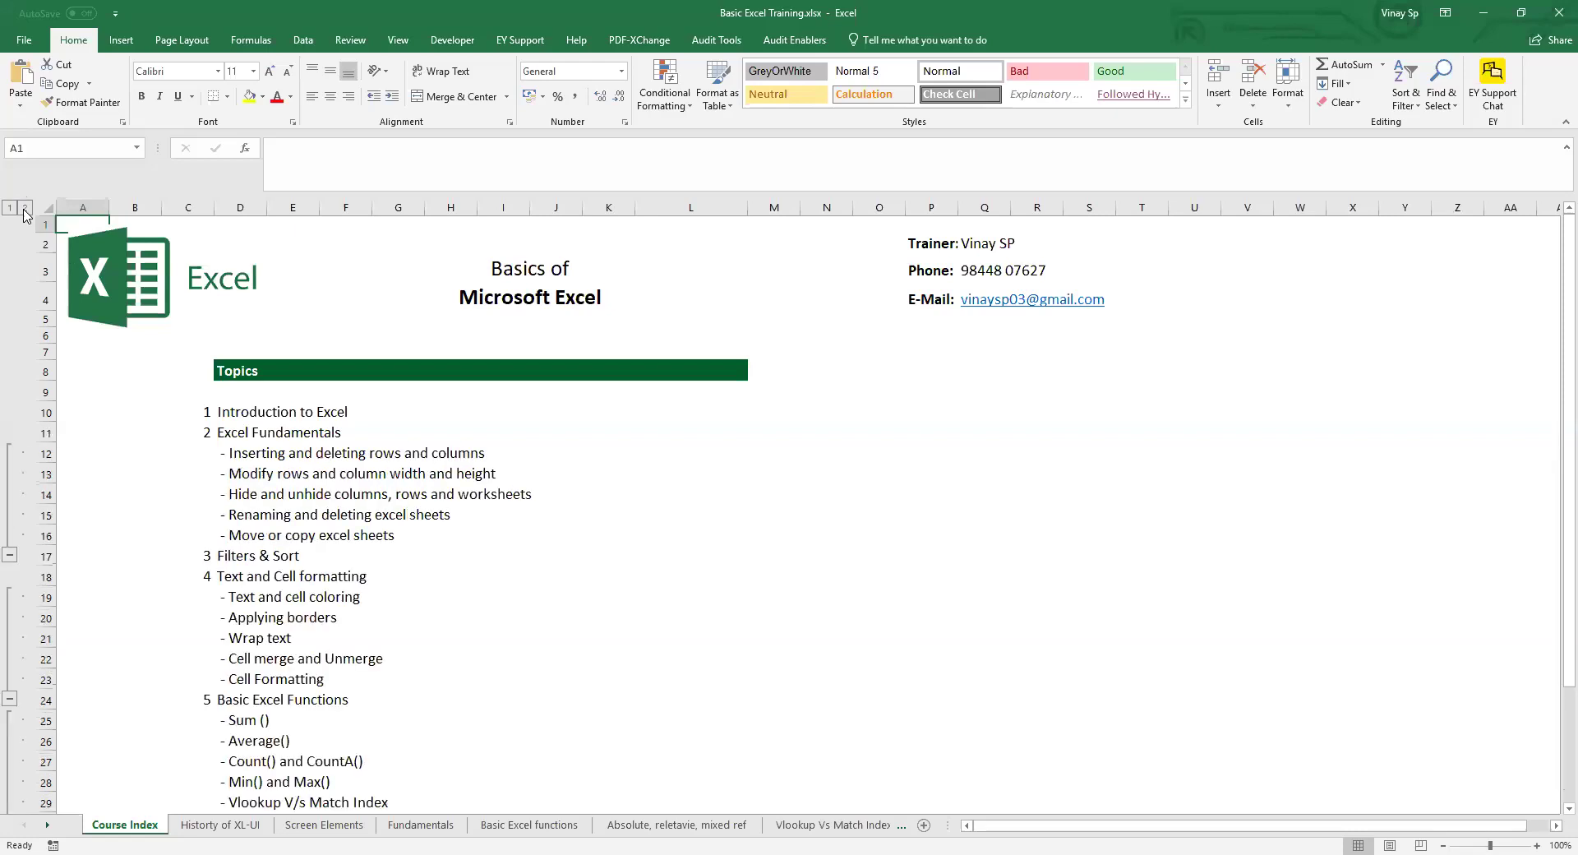
{"action": "left_click", "coordinate": [230, 434]}
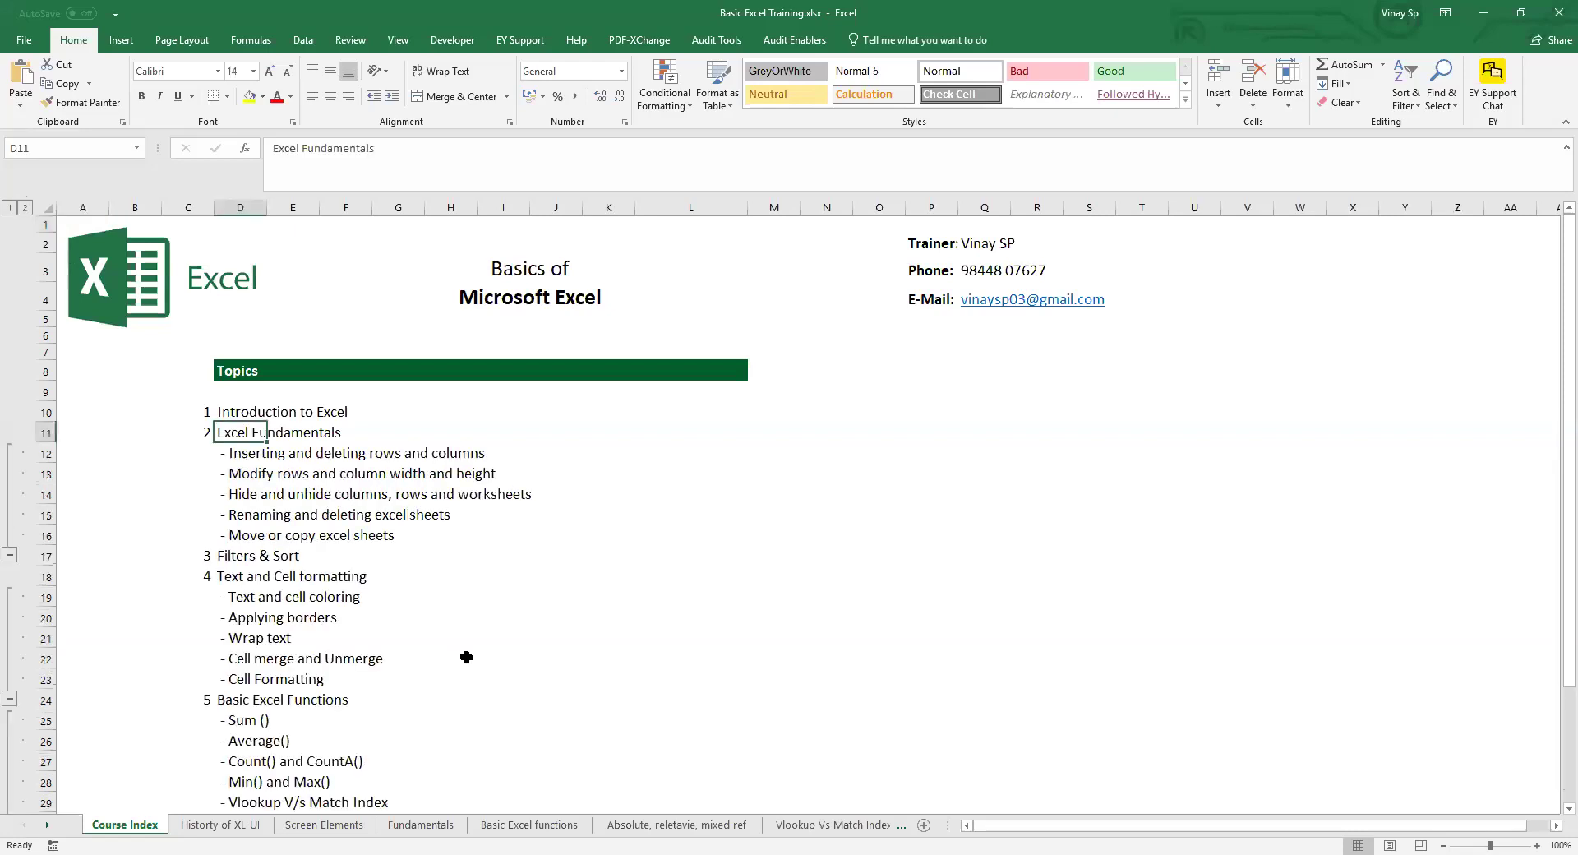
{"action": "key", "text": "Down"}
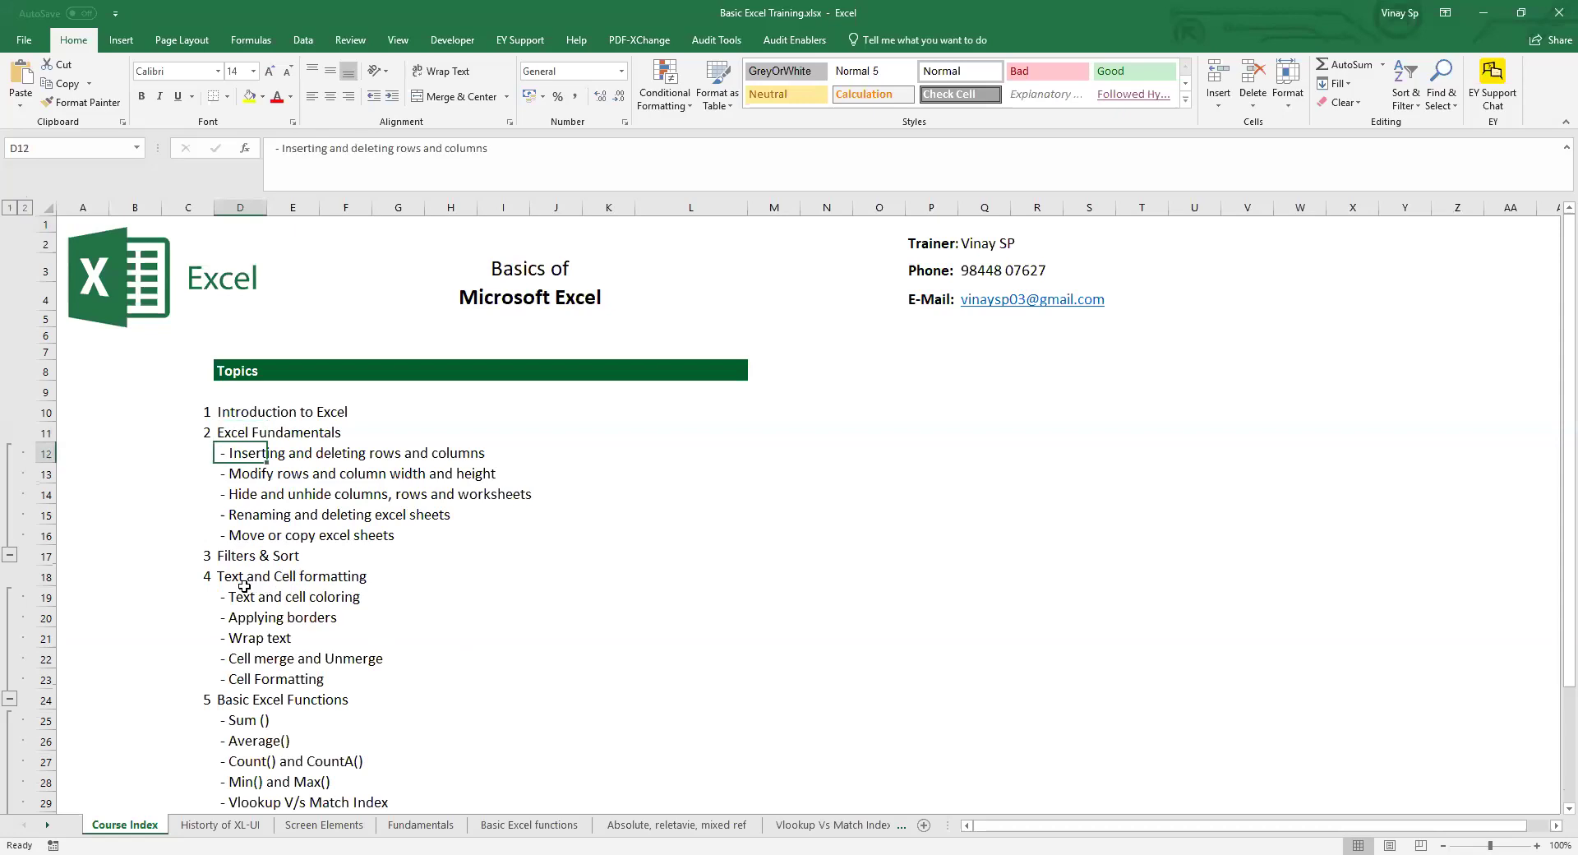
{"action": "left_click_drag", "start_coordinate": [245, 598], "coordinate": [239, 767]}
{"action": "left_click", "coordinate": [239, 665]}
{"action": "key", "text": "Home"}
{"action": "key", "text": "ctrl+Home"}
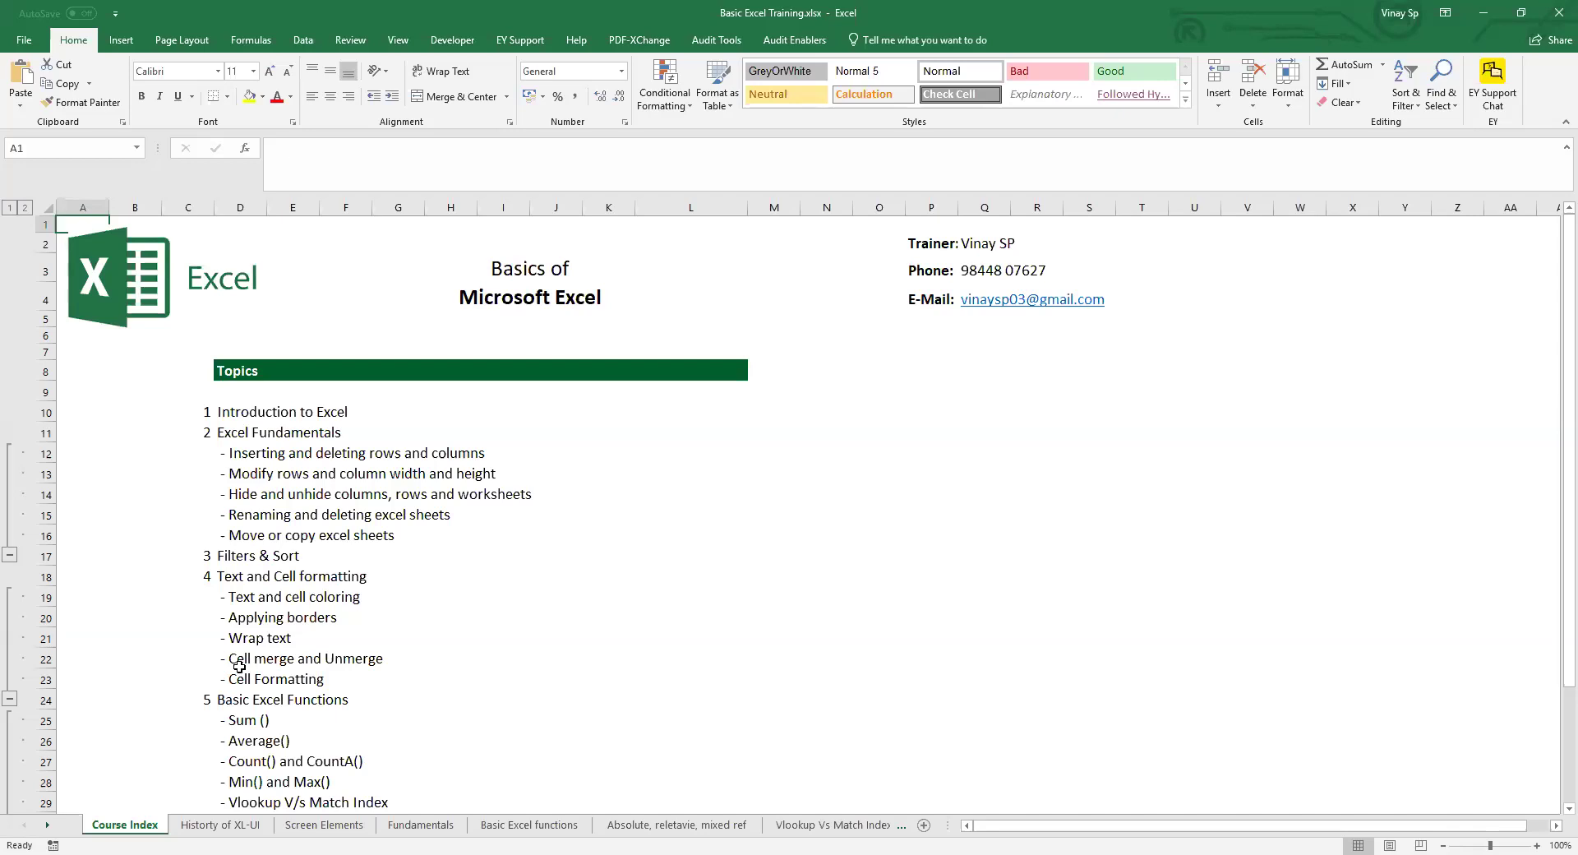
- Open the Historty of XL-UI sheet and read the release years and version descriptions
{"action": "key", "text": "ctrl+n"}
{"action": "left_click", "coordinate": [203, 827]}
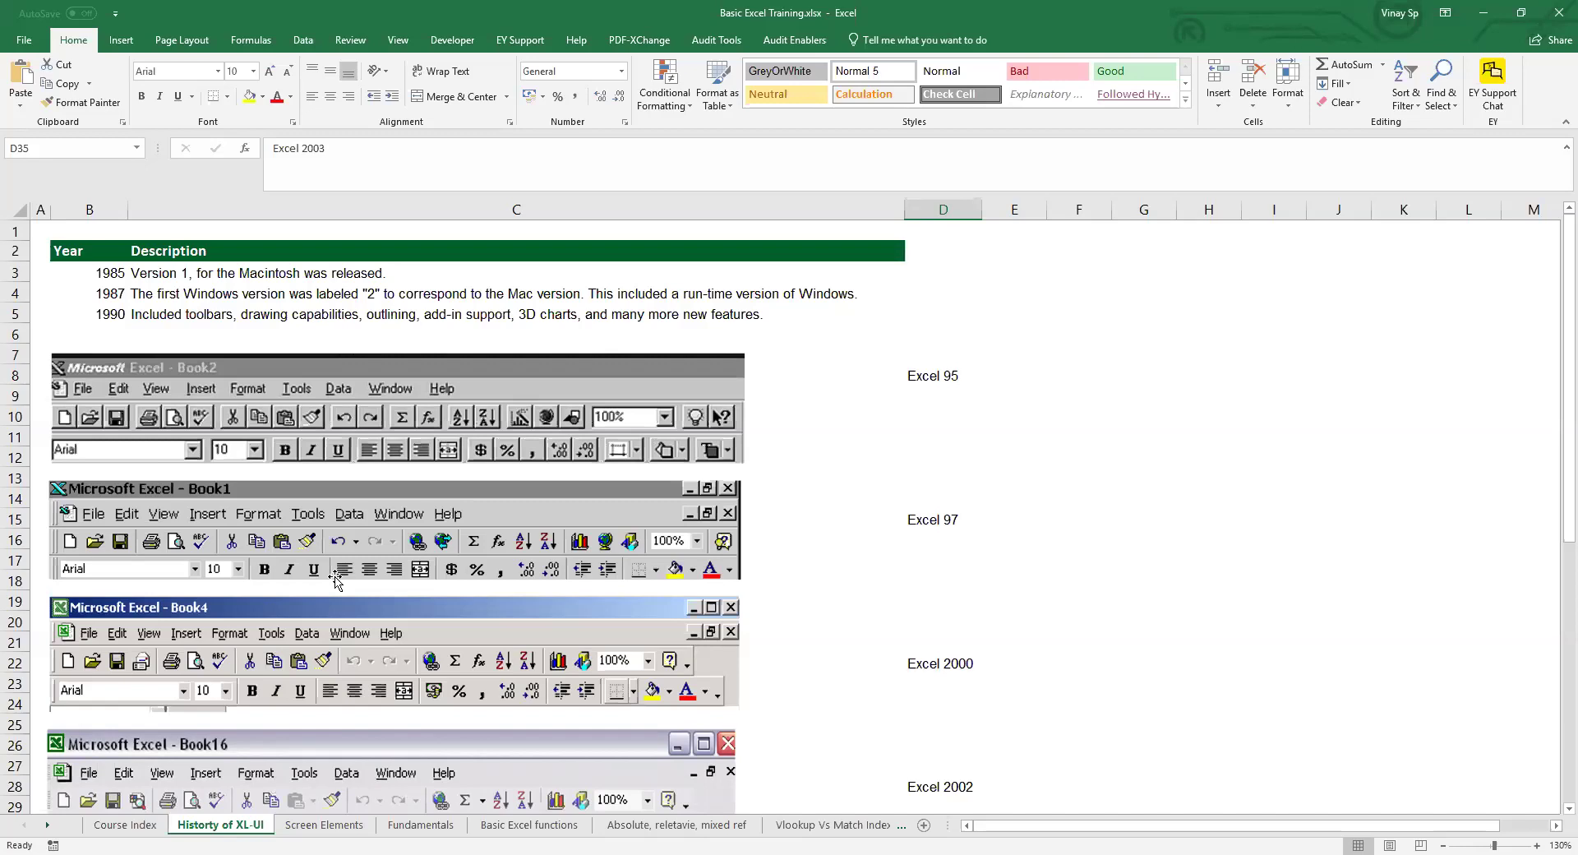
{"action": "left_click", "coordinate": [119, 310]}
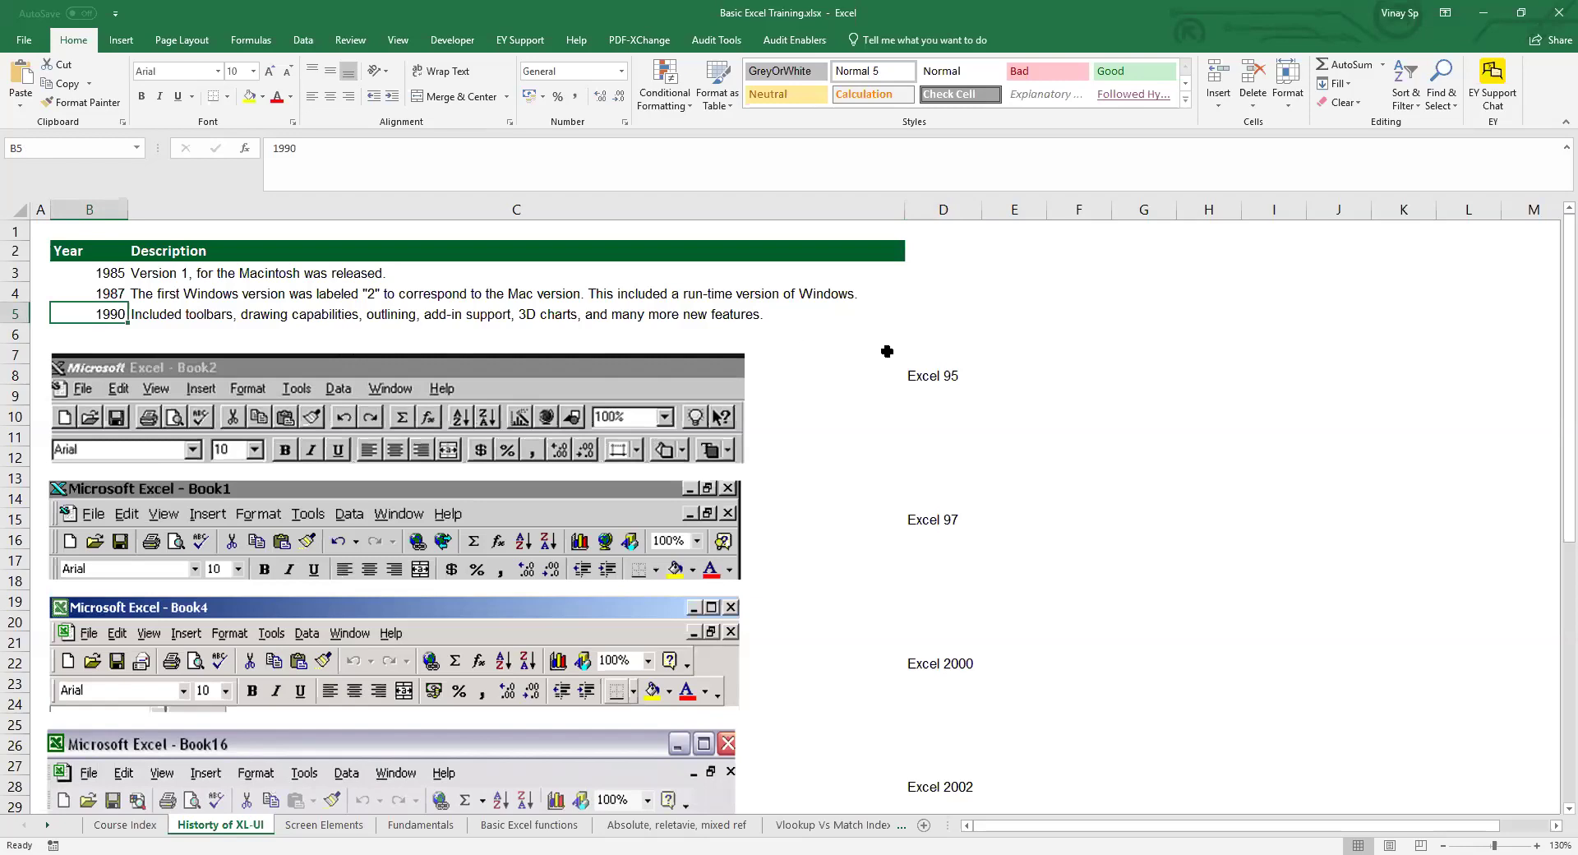
{"action": "scroll", "coordinate": [967, 405], "scroll_direction": "down", "scroll_amount": 1}
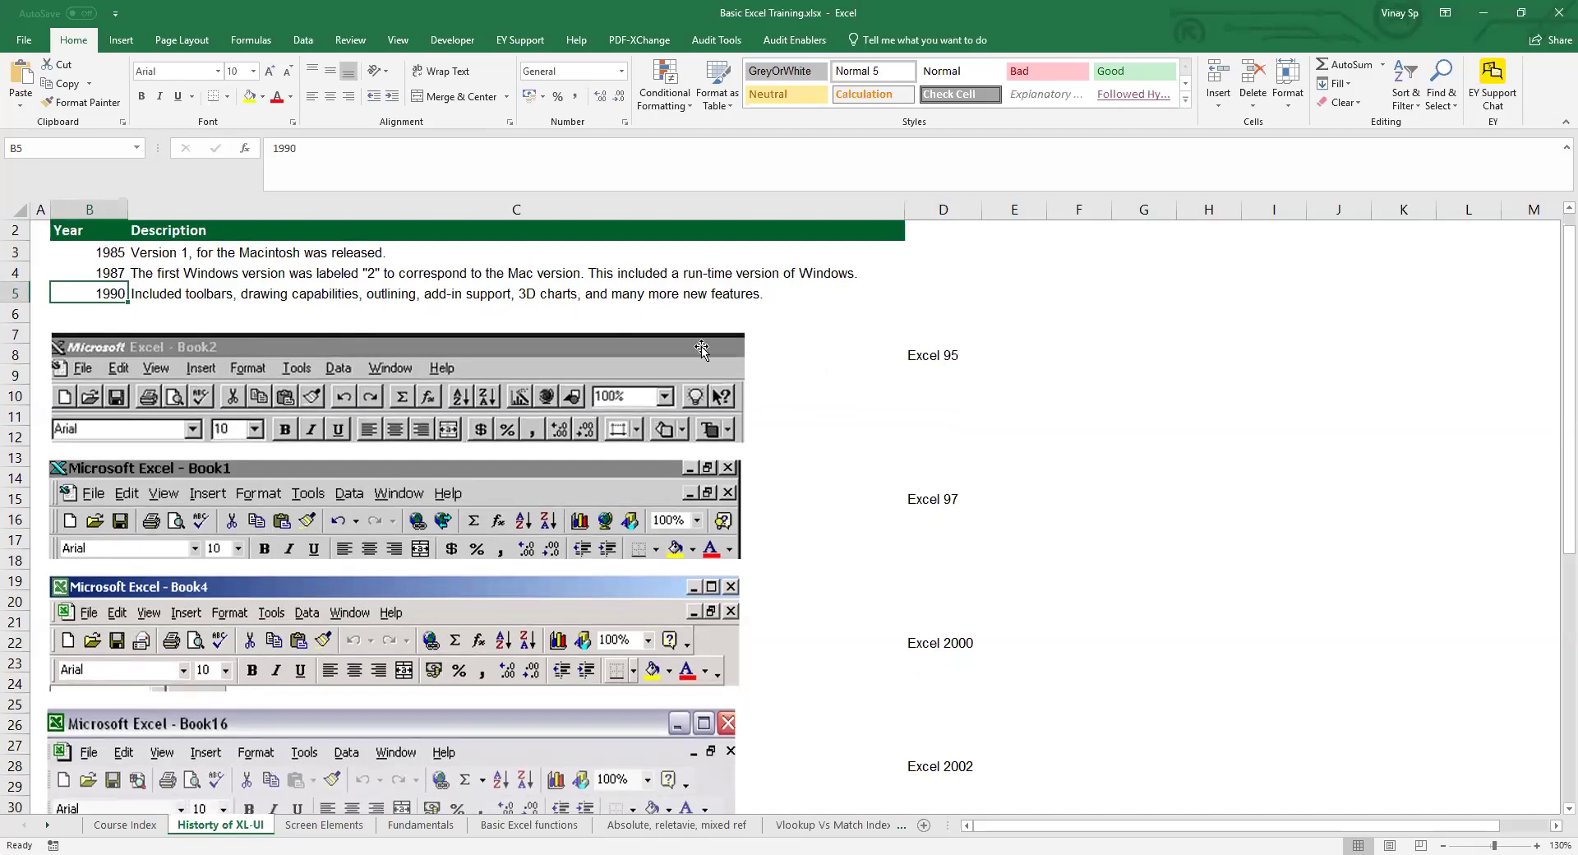
- Compare the toolbar pictures of the Excel versions from Excel 95 to Excel 2003
{"action": "scroll", "coordinate": [702, 349], "scroll_direction": "down", "scroll_amount": 3}
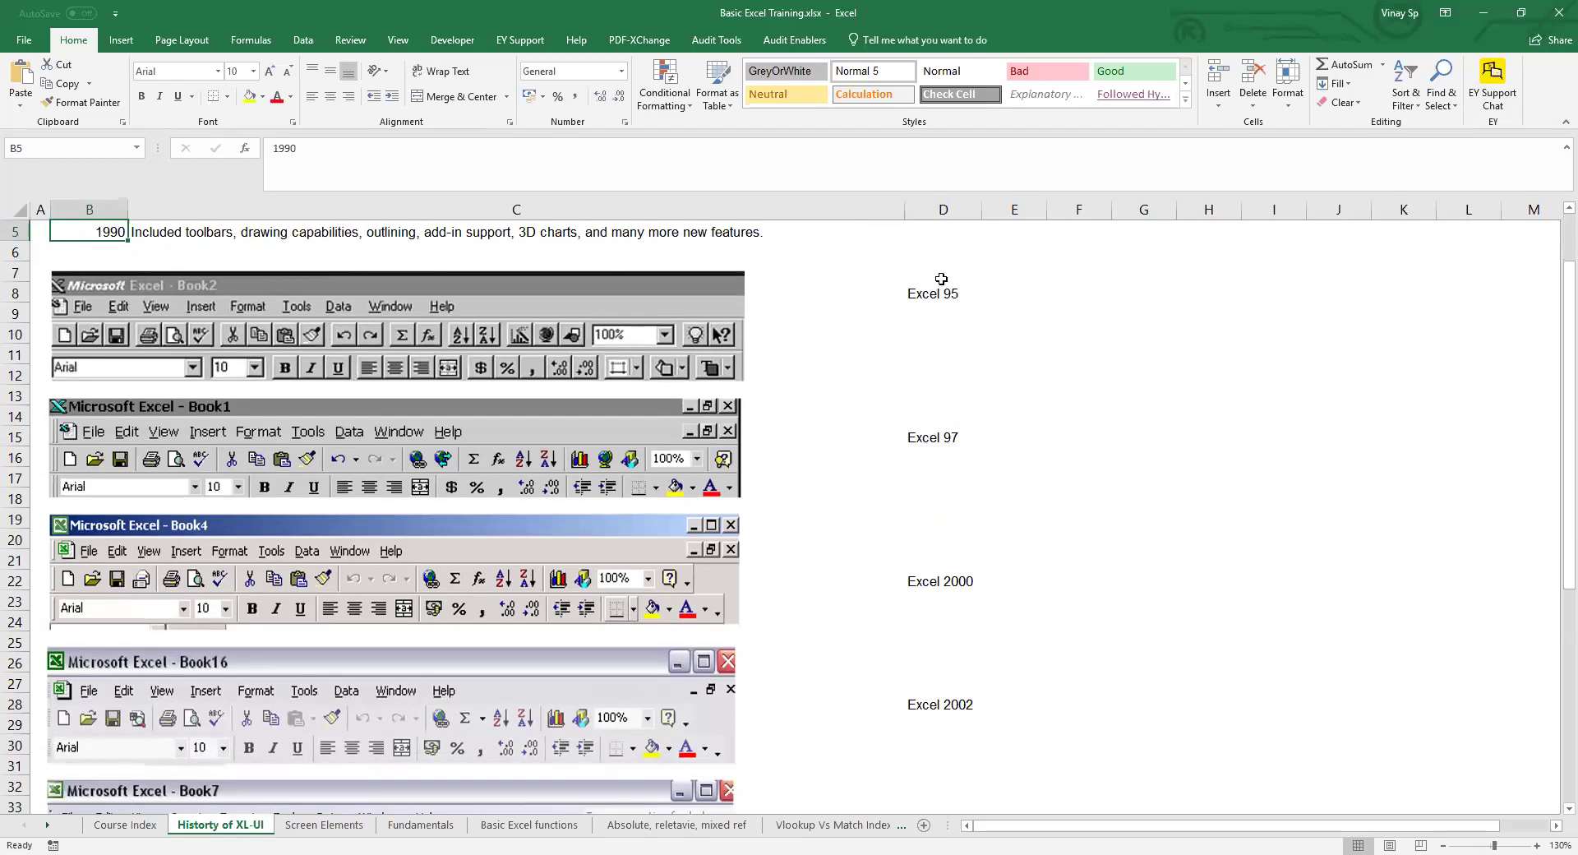
{"action": "left_click", "coordinate": [922, 294]}
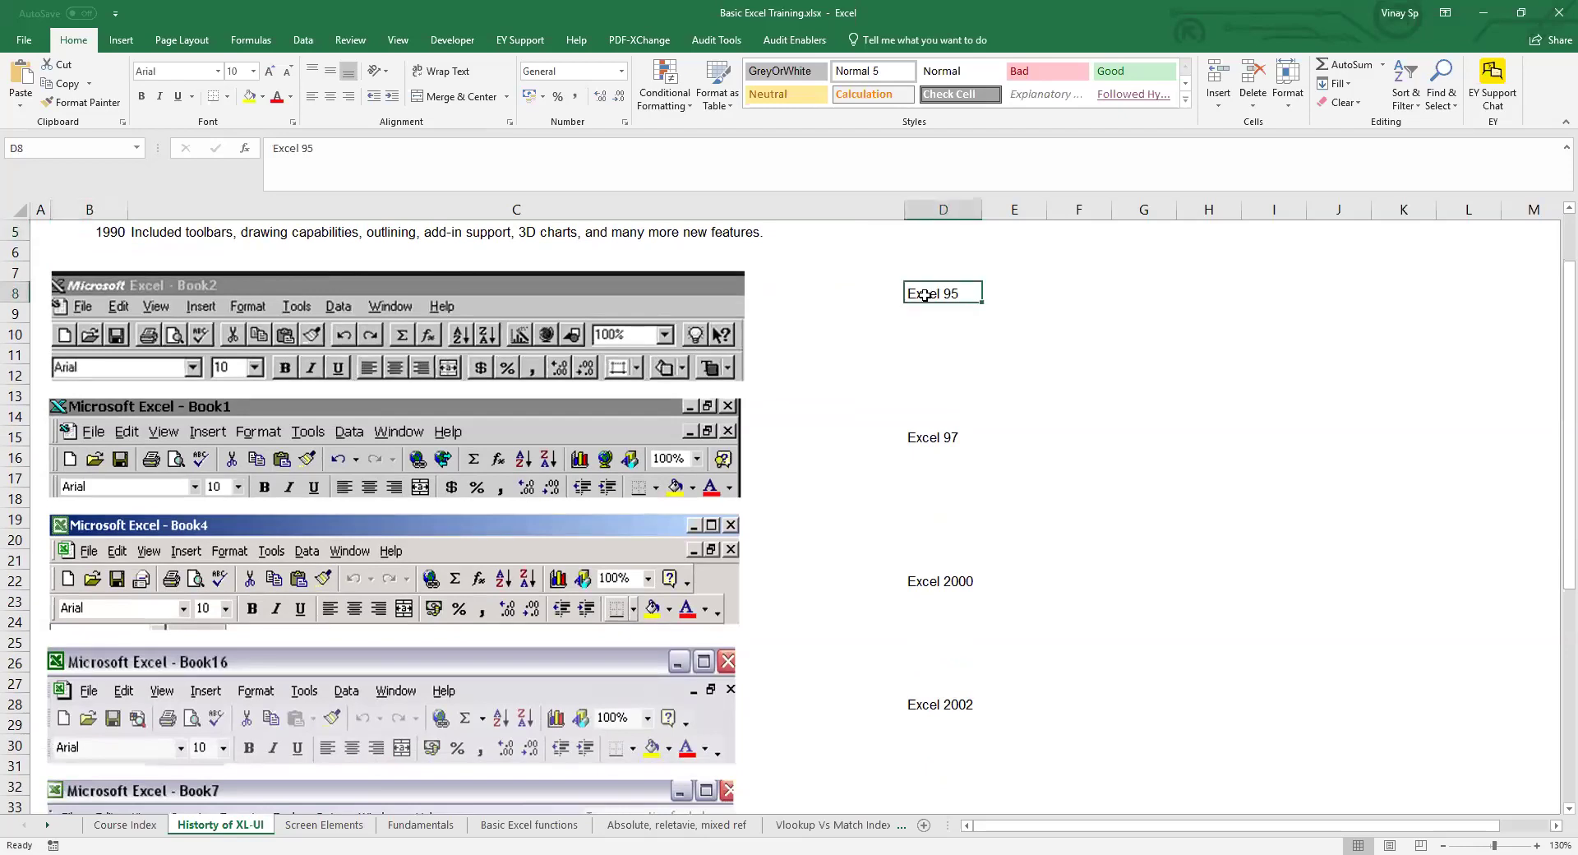
{"action": "left_click", "coordinate": [536, 309]}
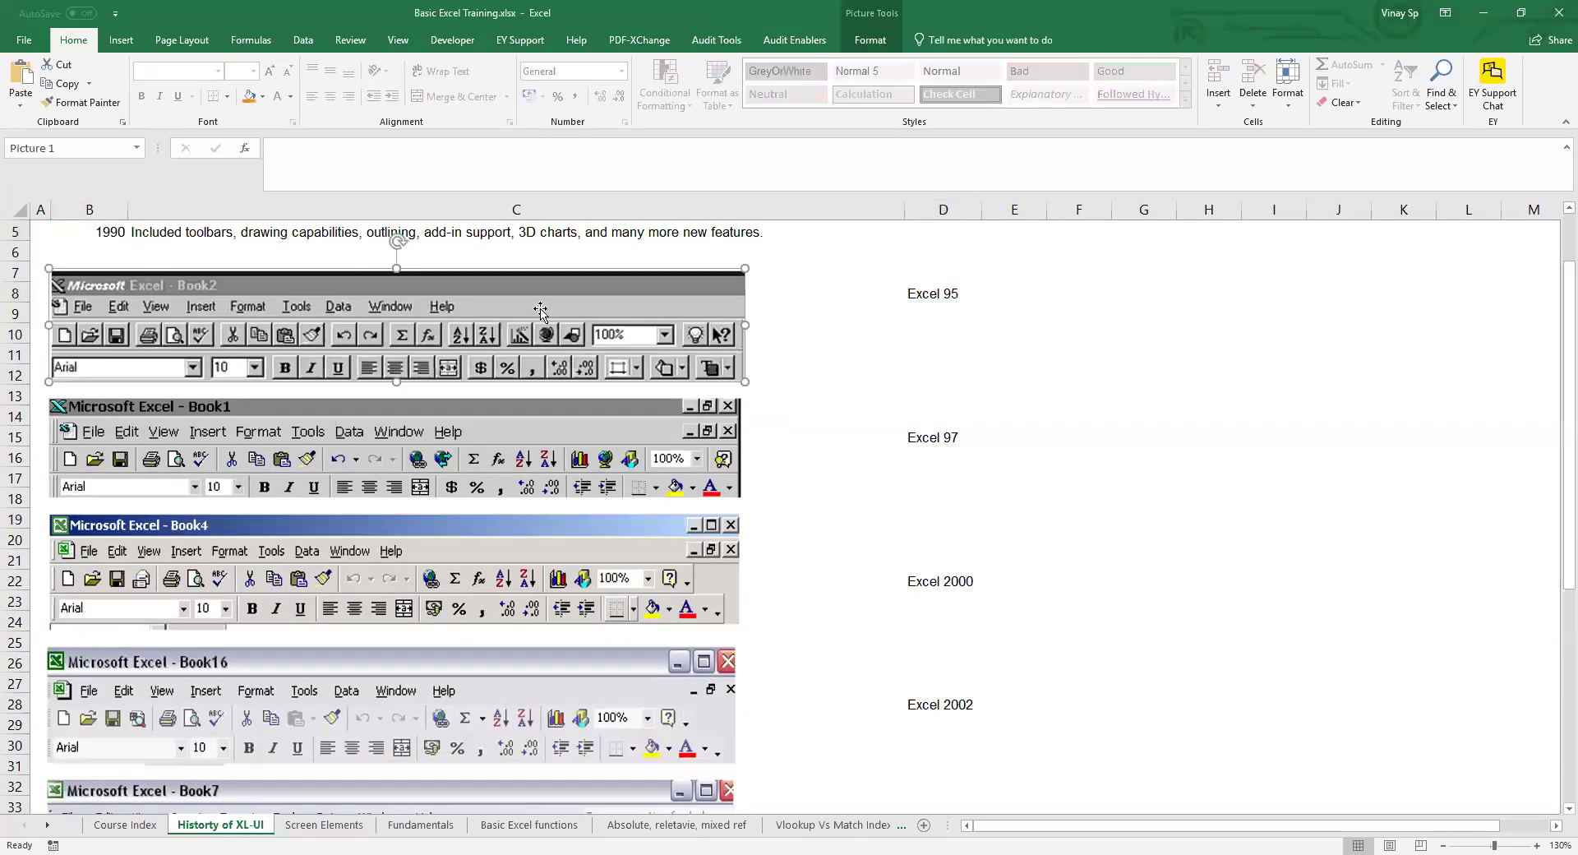
{"action": "scroll", "coordinate": [540, 311], "scroll_direction": "down", "scroll_amount": 1}
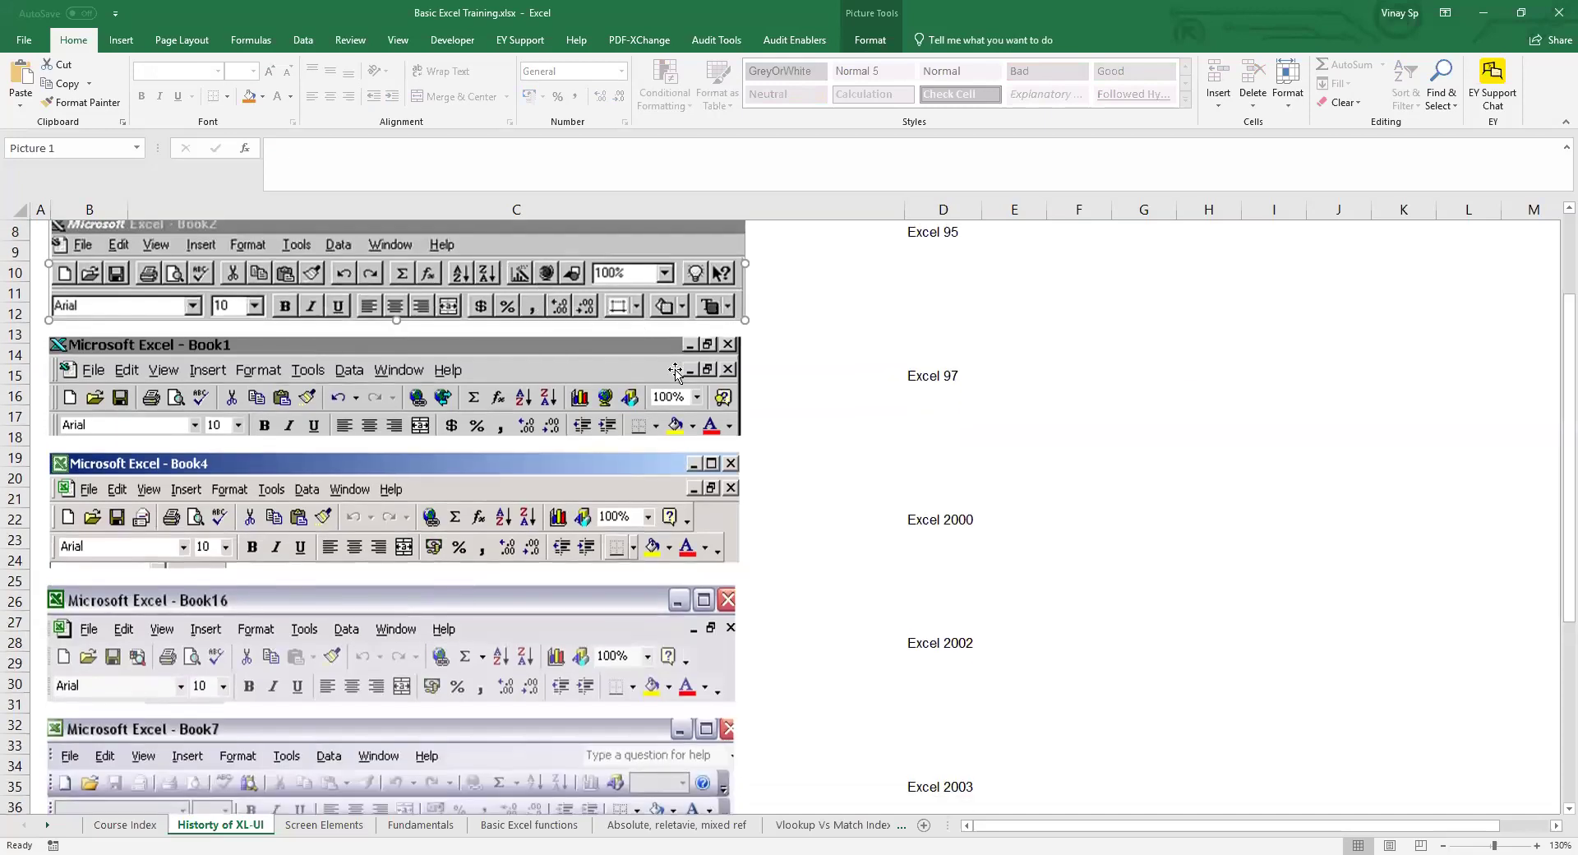
{"action": "left_click", "coordinate": [616, 362]}
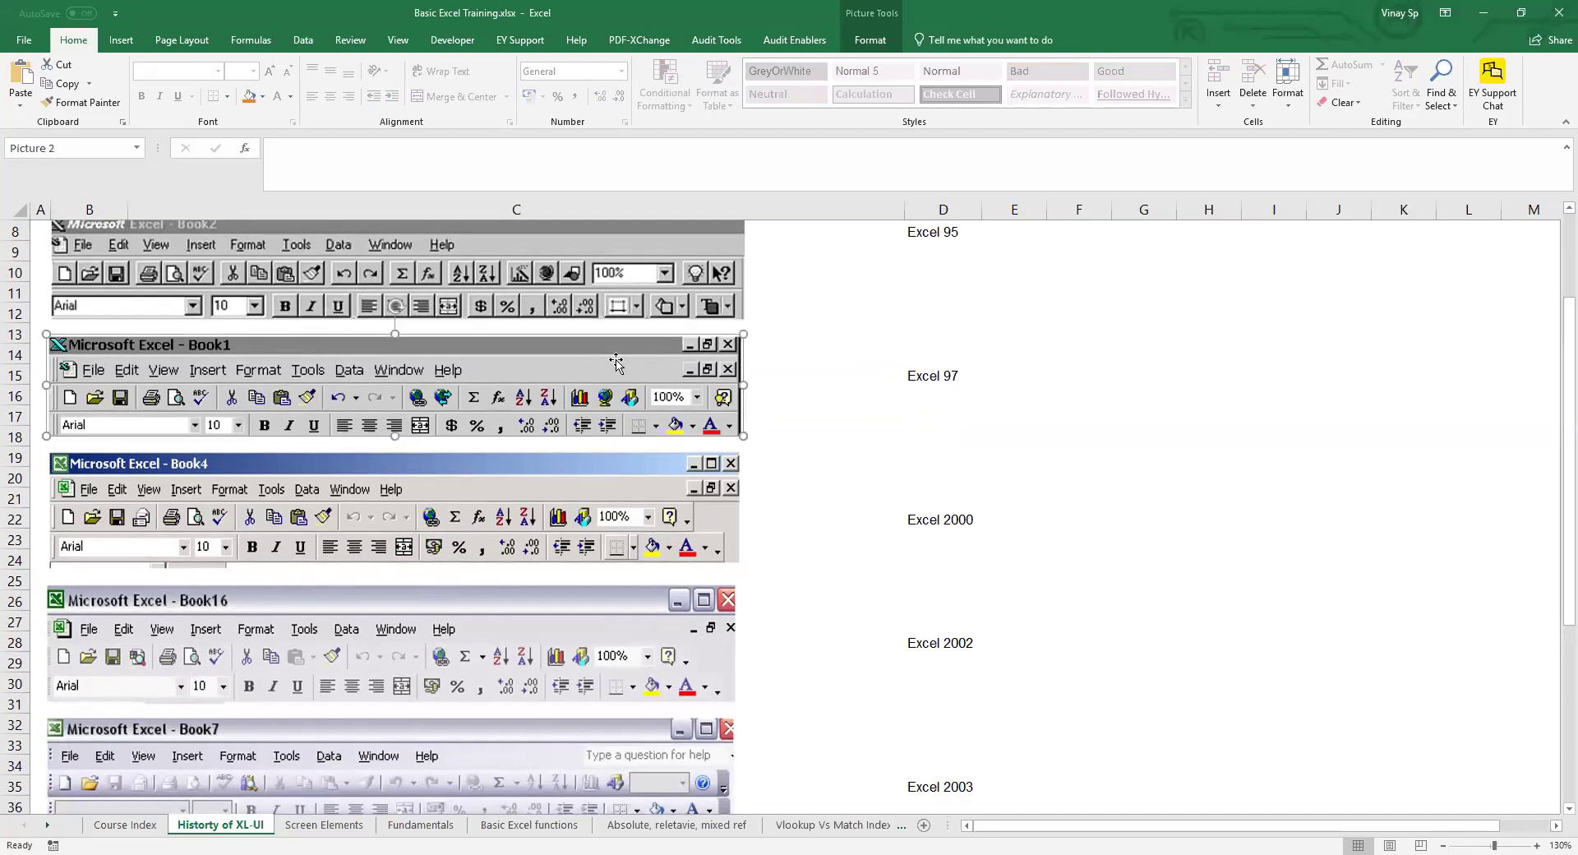
{"action": "scroll", "coordinate": [616, 361], "scroll_direction": "down", "scroll_amount": 2}
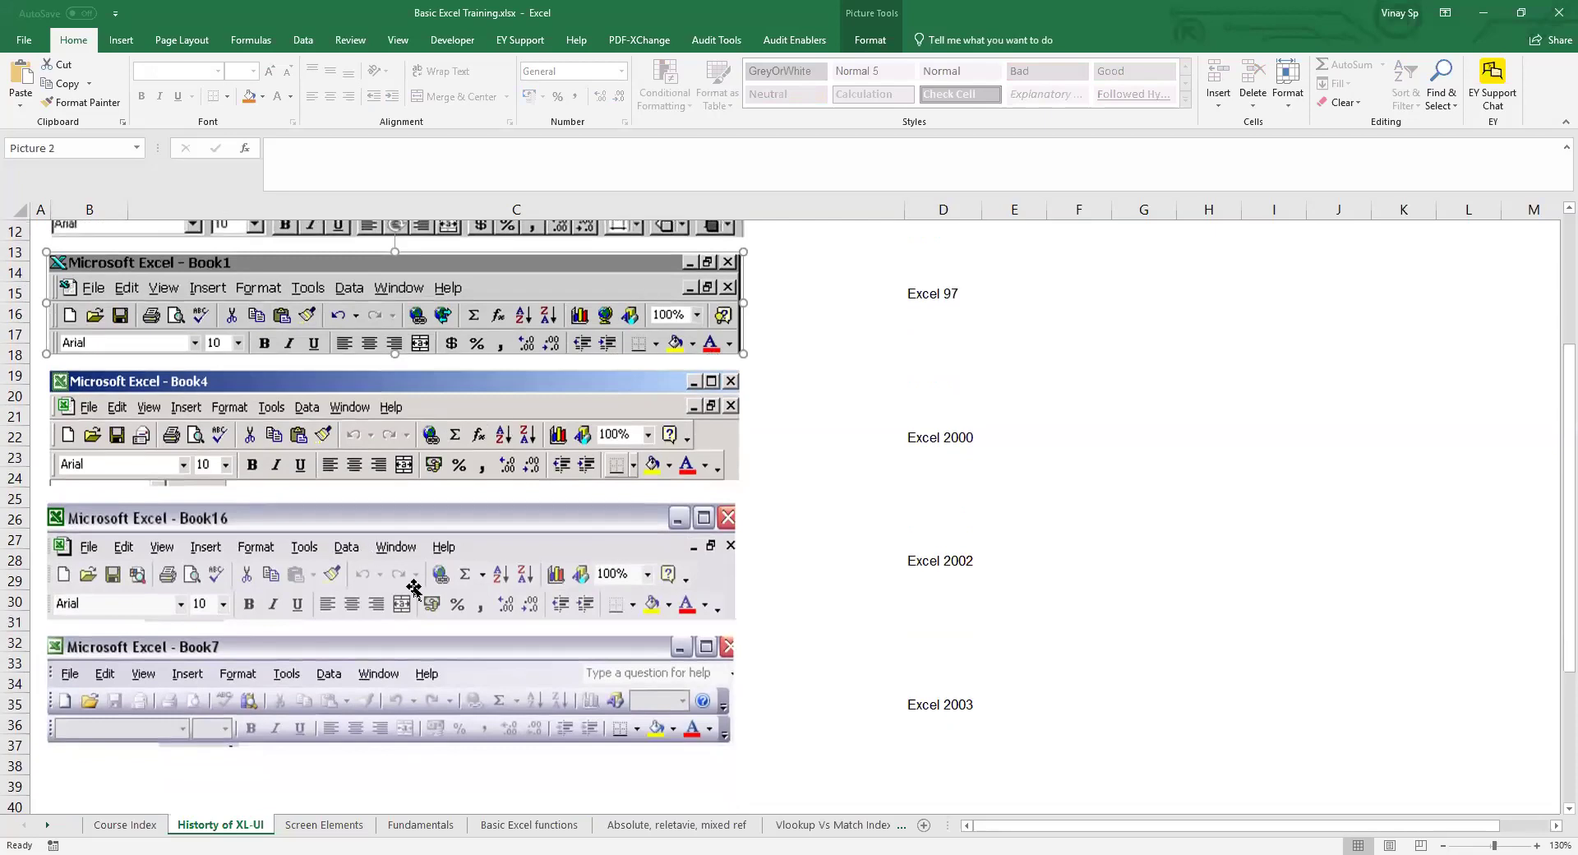
{"action": "left_click", "coordinate": [664, 573]}
{"action": "scroll", "coordinate": [666, 574], "scroll_direction": "down", "scroll_amount": 1}
{"action": "scroll", "coordinate": [616, 575], "scroll_direction": "up", "scroll_amount": 2}
{"action": "scroll", "coordinate": [617, 574], "scroll_direction": "down", "scroll_amount": 4}
{"action": "left_click", "coordinate": [618, 576]}
{"action": "scroll", "coordinate": [618, 576], "scroll_direction": "down", "scroll_amount": 2}
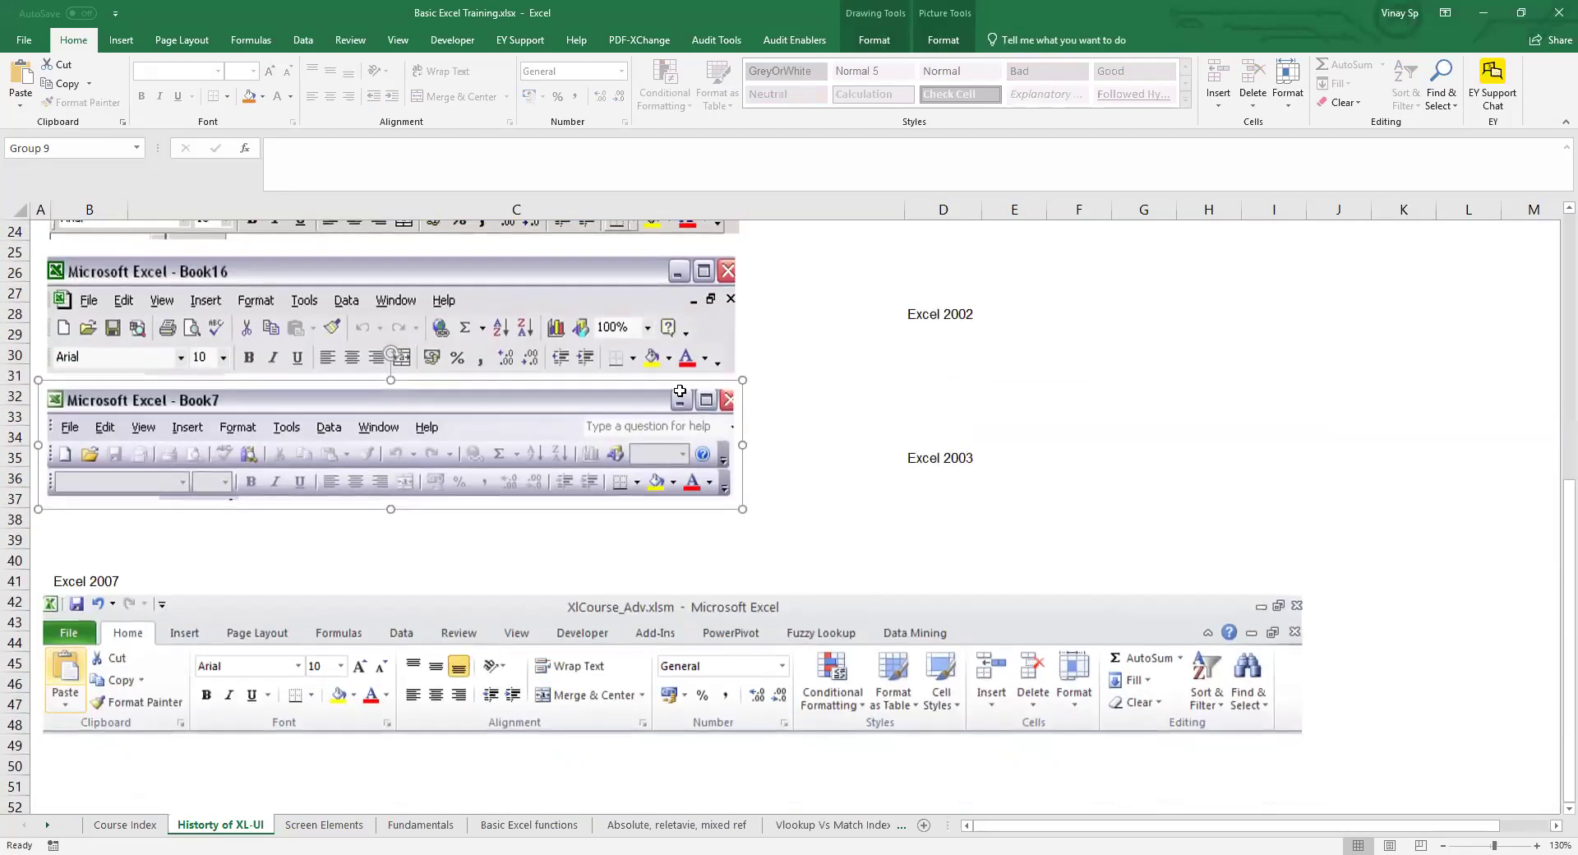
- Examine the Excel 2007 ribbon picture against the older Excel 2002 and 2003 toolbars
{"action": "left_click", "coordinate": [211, 650]}
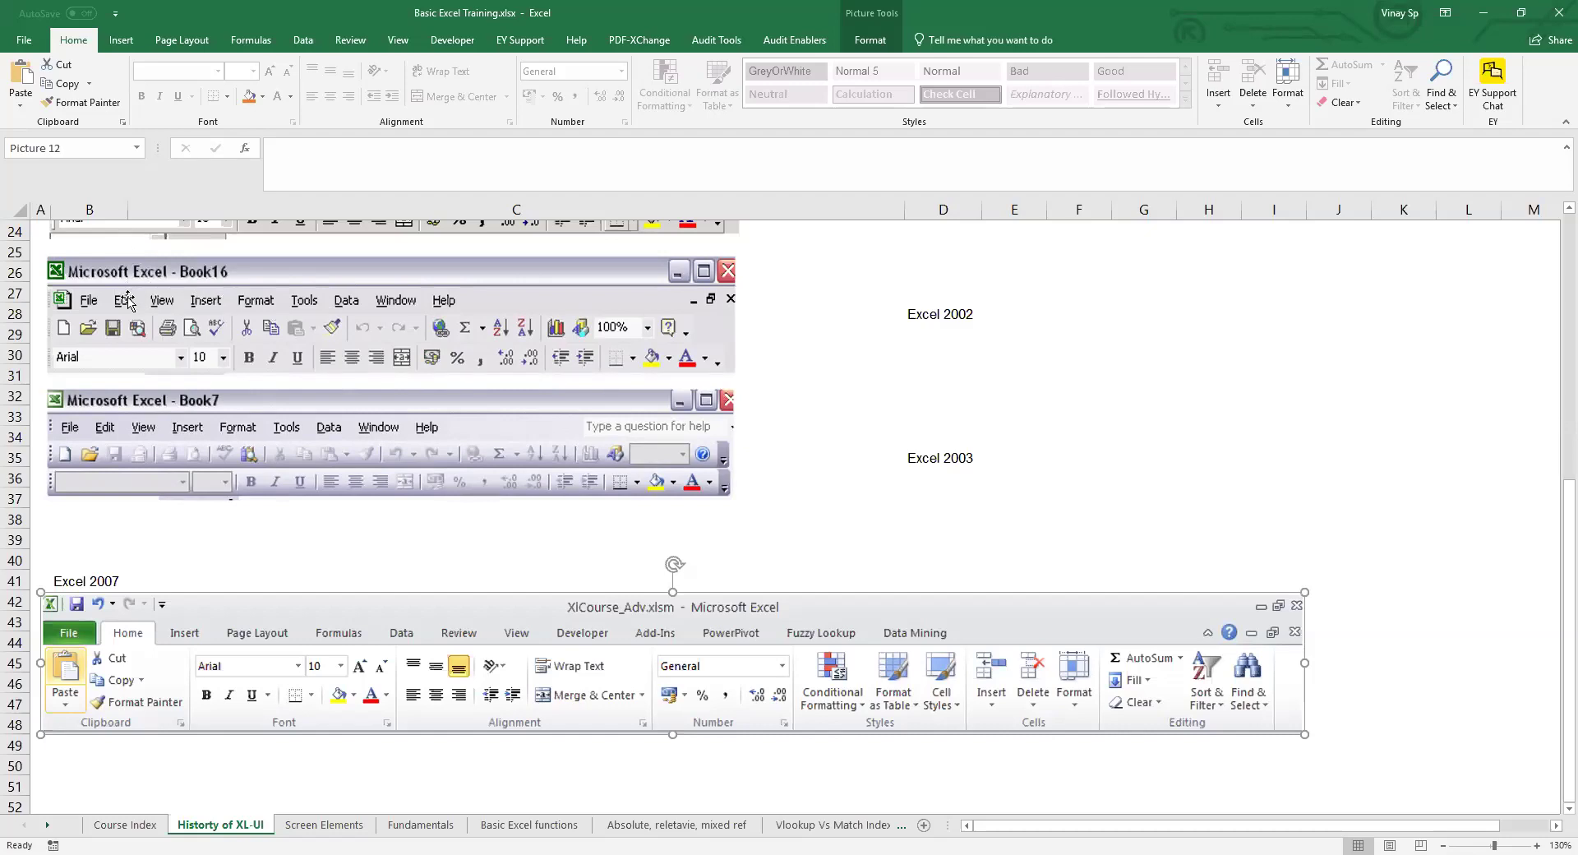
{"action": "scroll", "coordinate": [194, 325], "scroll_direction": "down", "scroll_amount": 2}
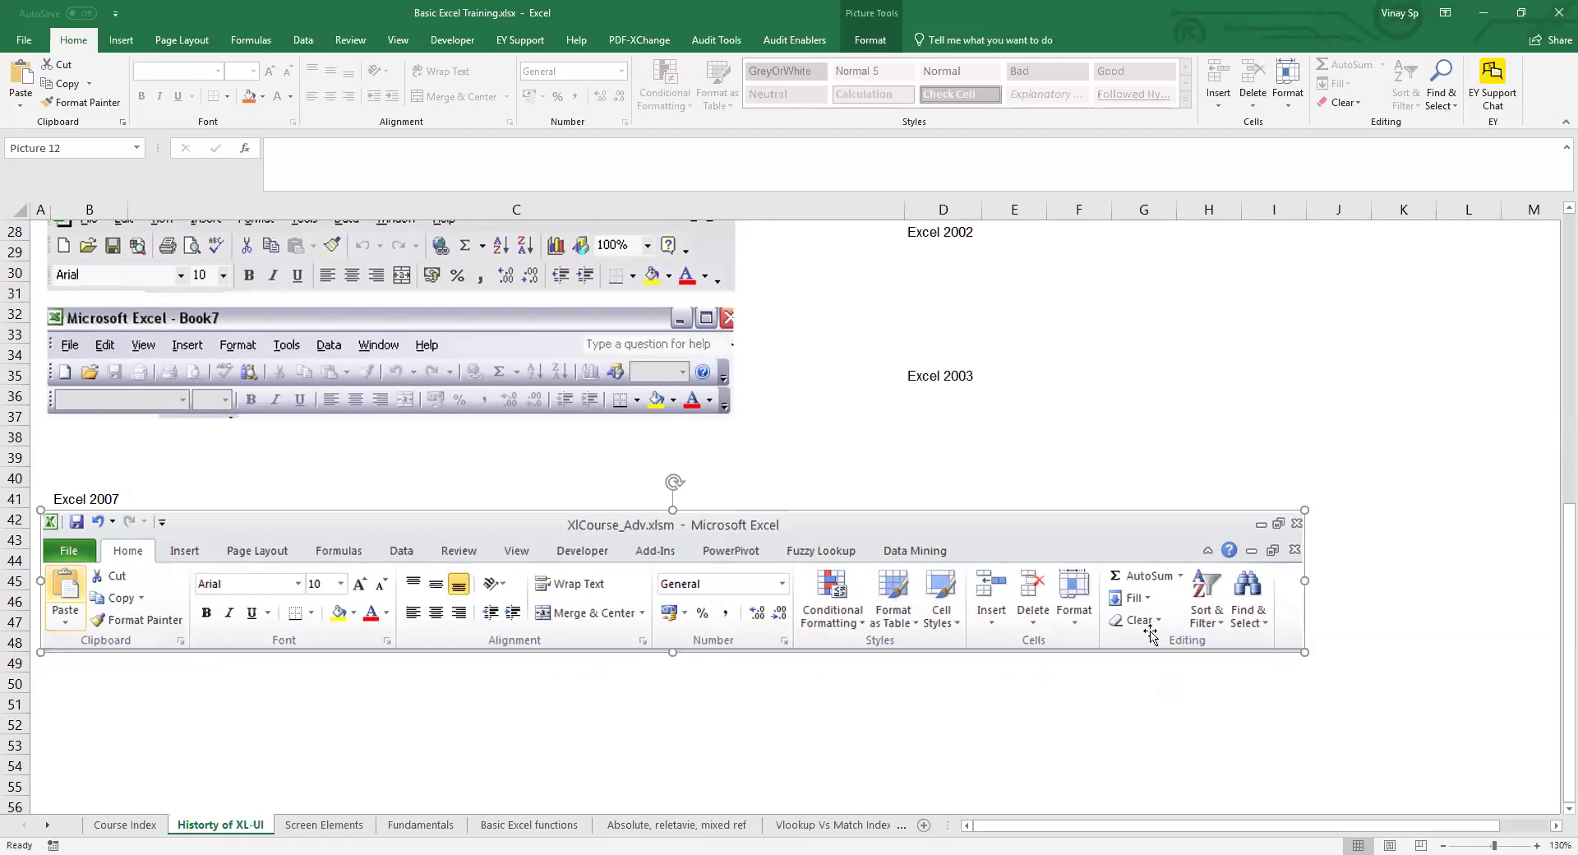
{"action": "left_click", "coordinate": [816, 452]}
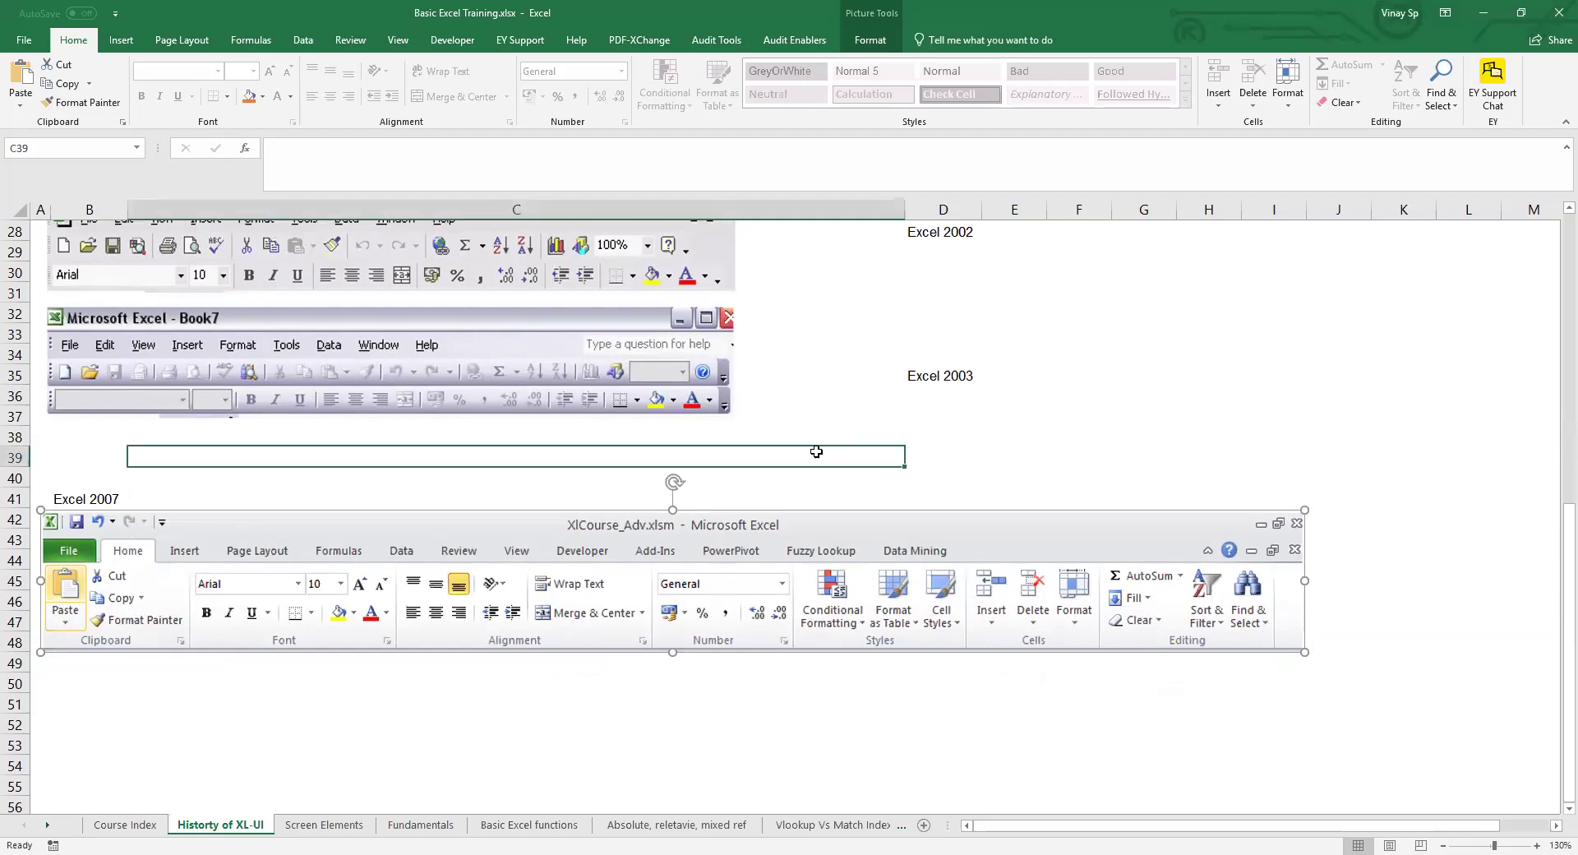
{"action": "scroll", "coordinate": [816, 451], "scroll_direction": "up", "scroll_amount": 1}
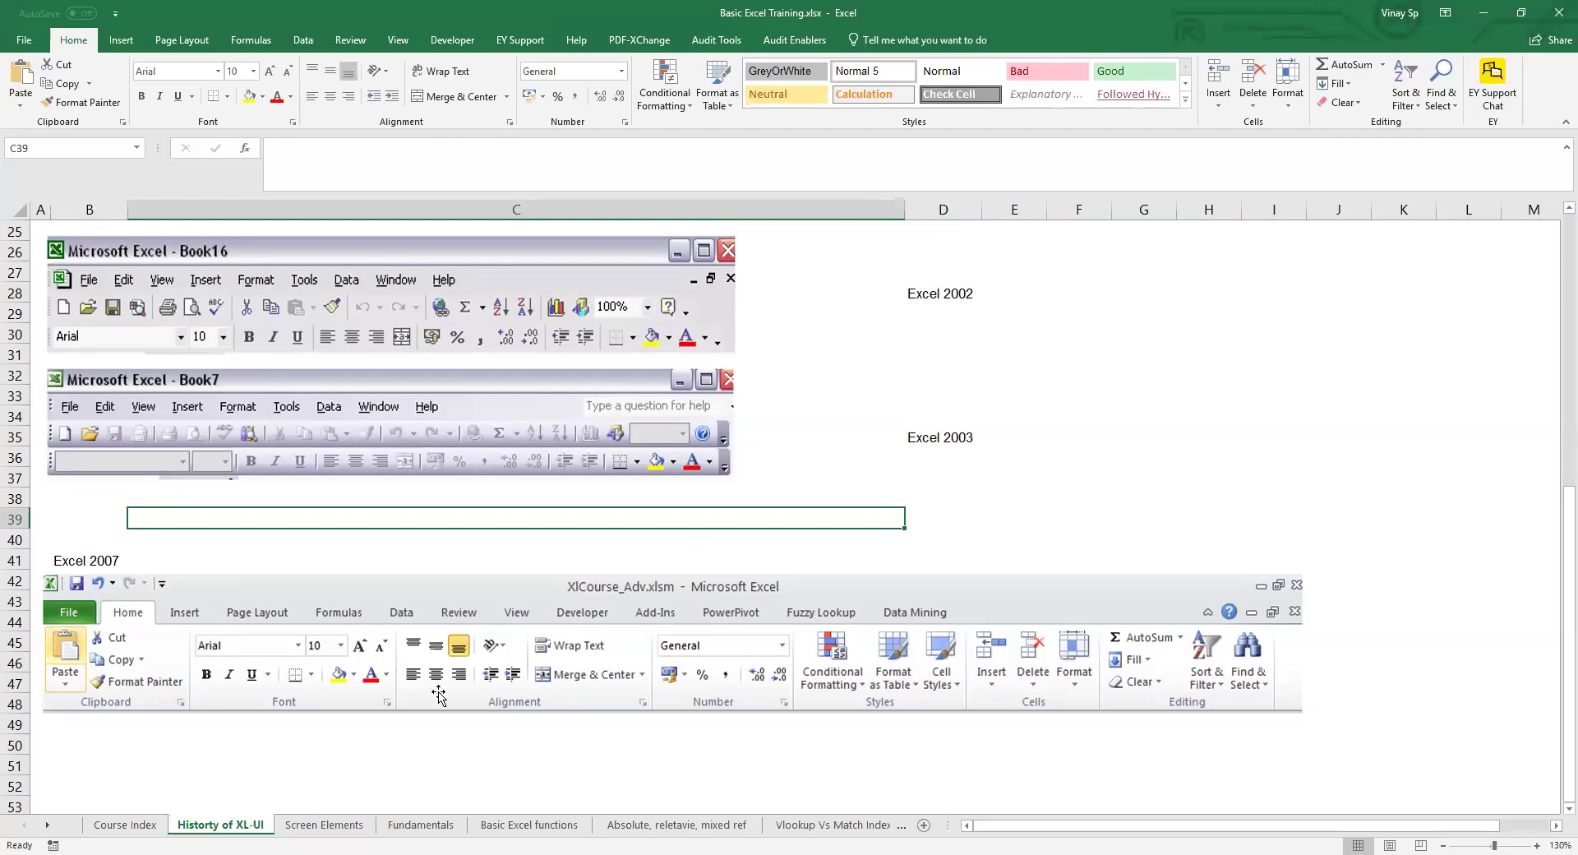
- Open the Screen Elements sheet and examine the labelled picture of the Excel window
{"action": "left_click", "coordinate": [313, 826]}
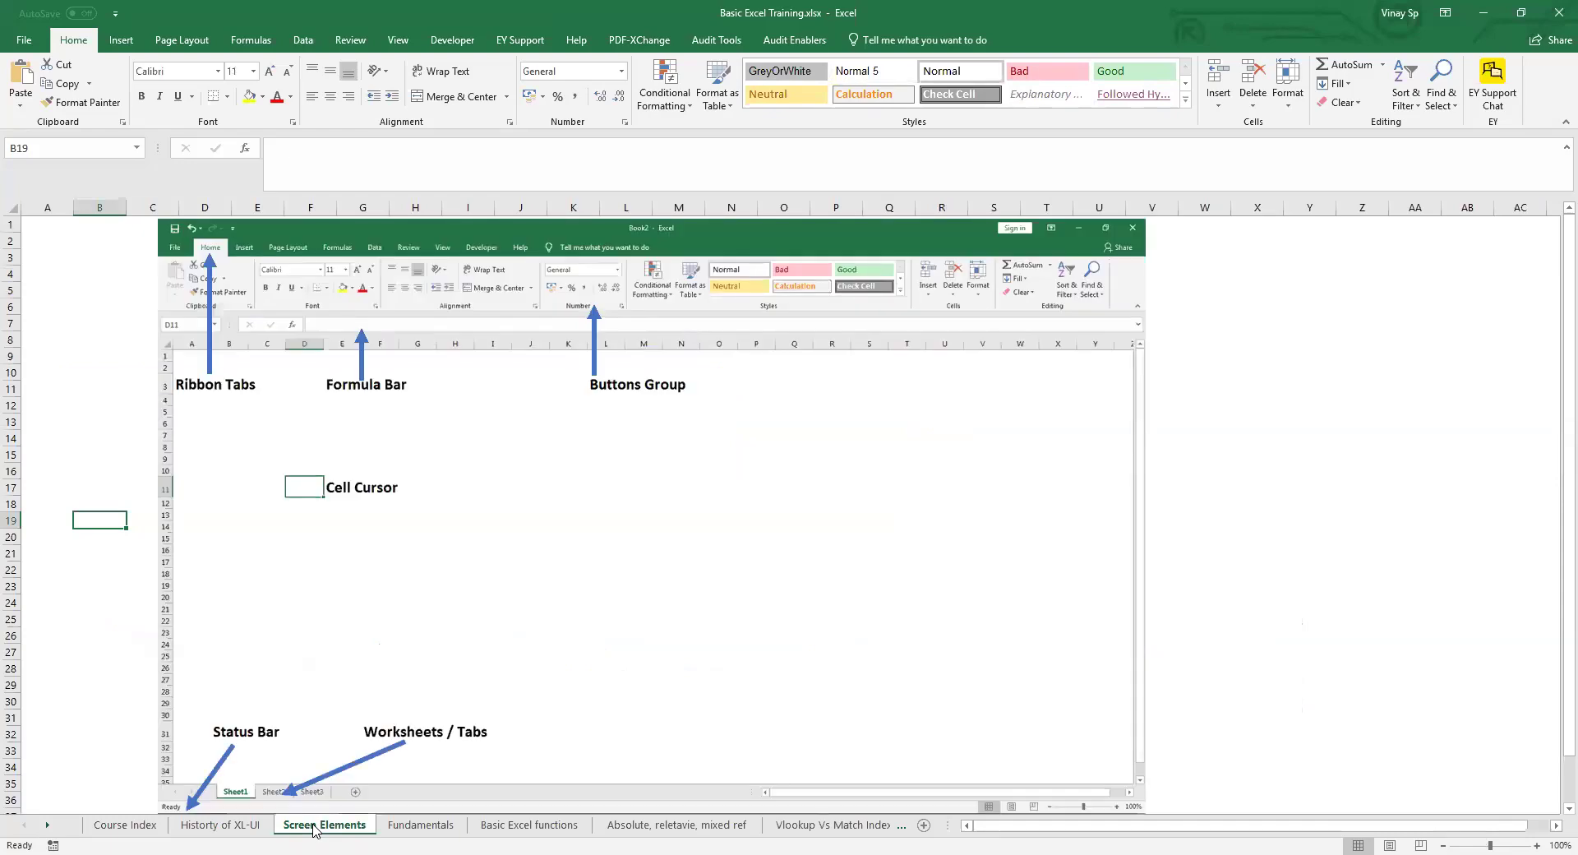
{"action": "left_click", "coordinate": [291, 436]}
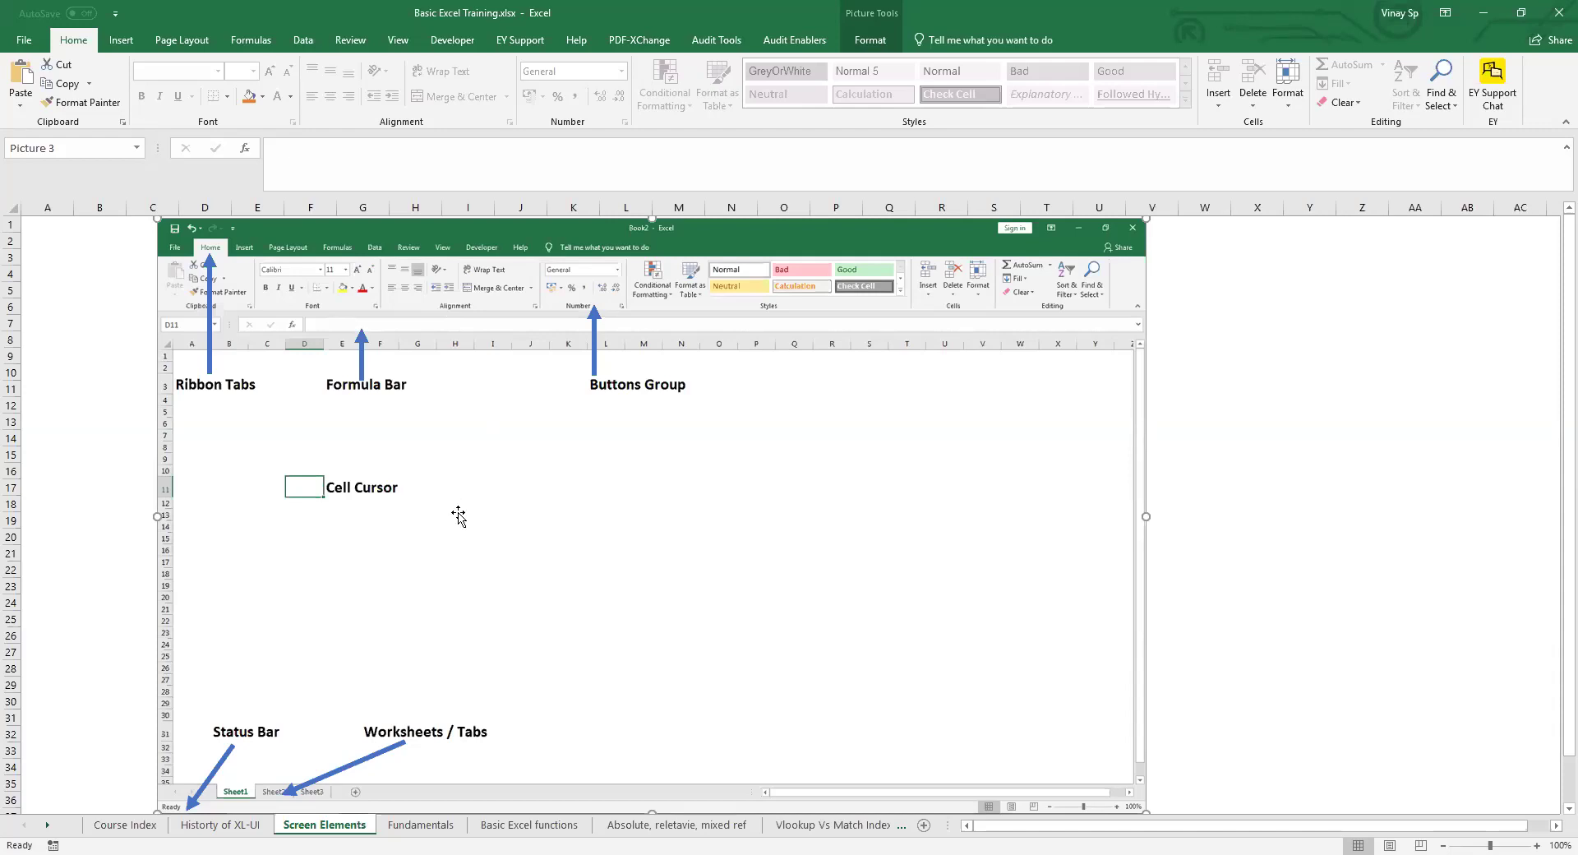
- View the Alignment settings in the Format Cells dialog for cell B19 and close the dialog without changes
{"action": "left_click", "coordinate": [110, 516]}
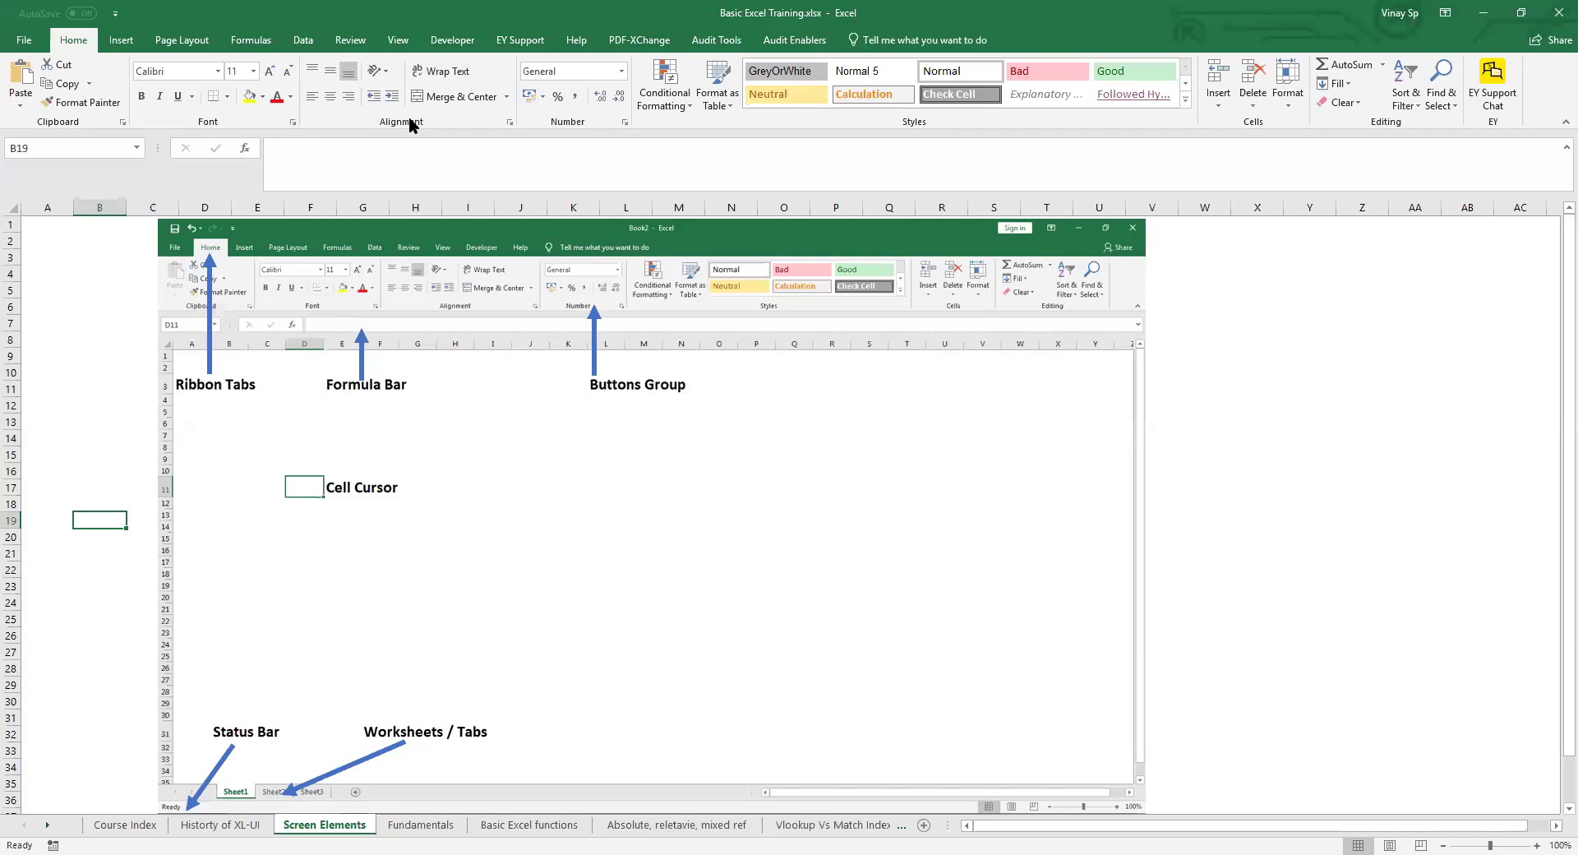
{"action": "left_click", "coordinate": [509, 124]}
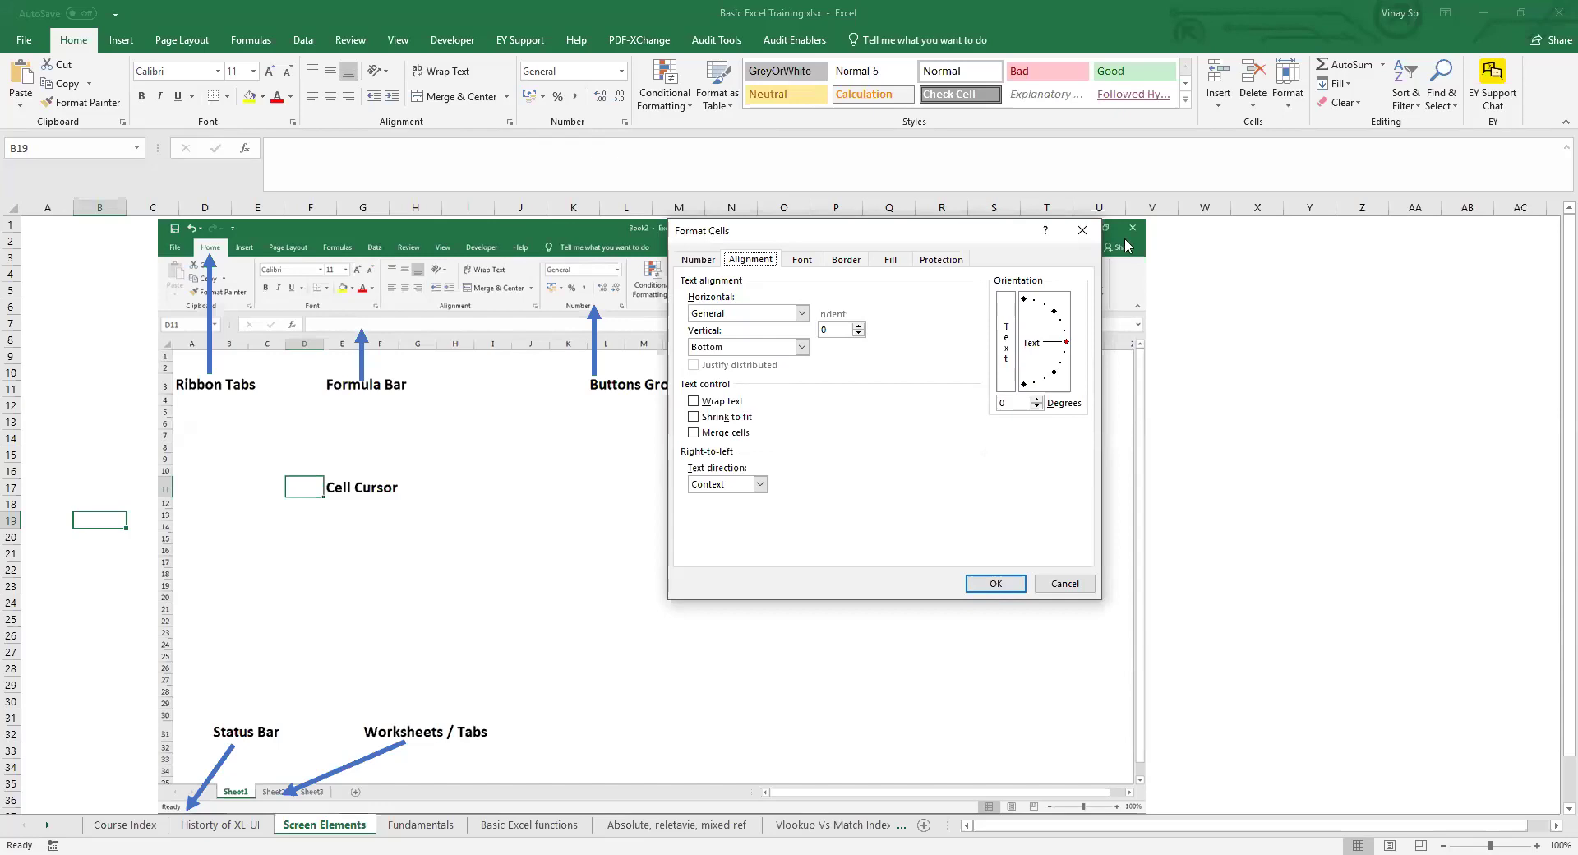
{"action": "left_click", "coordinate": [1094, 236]}
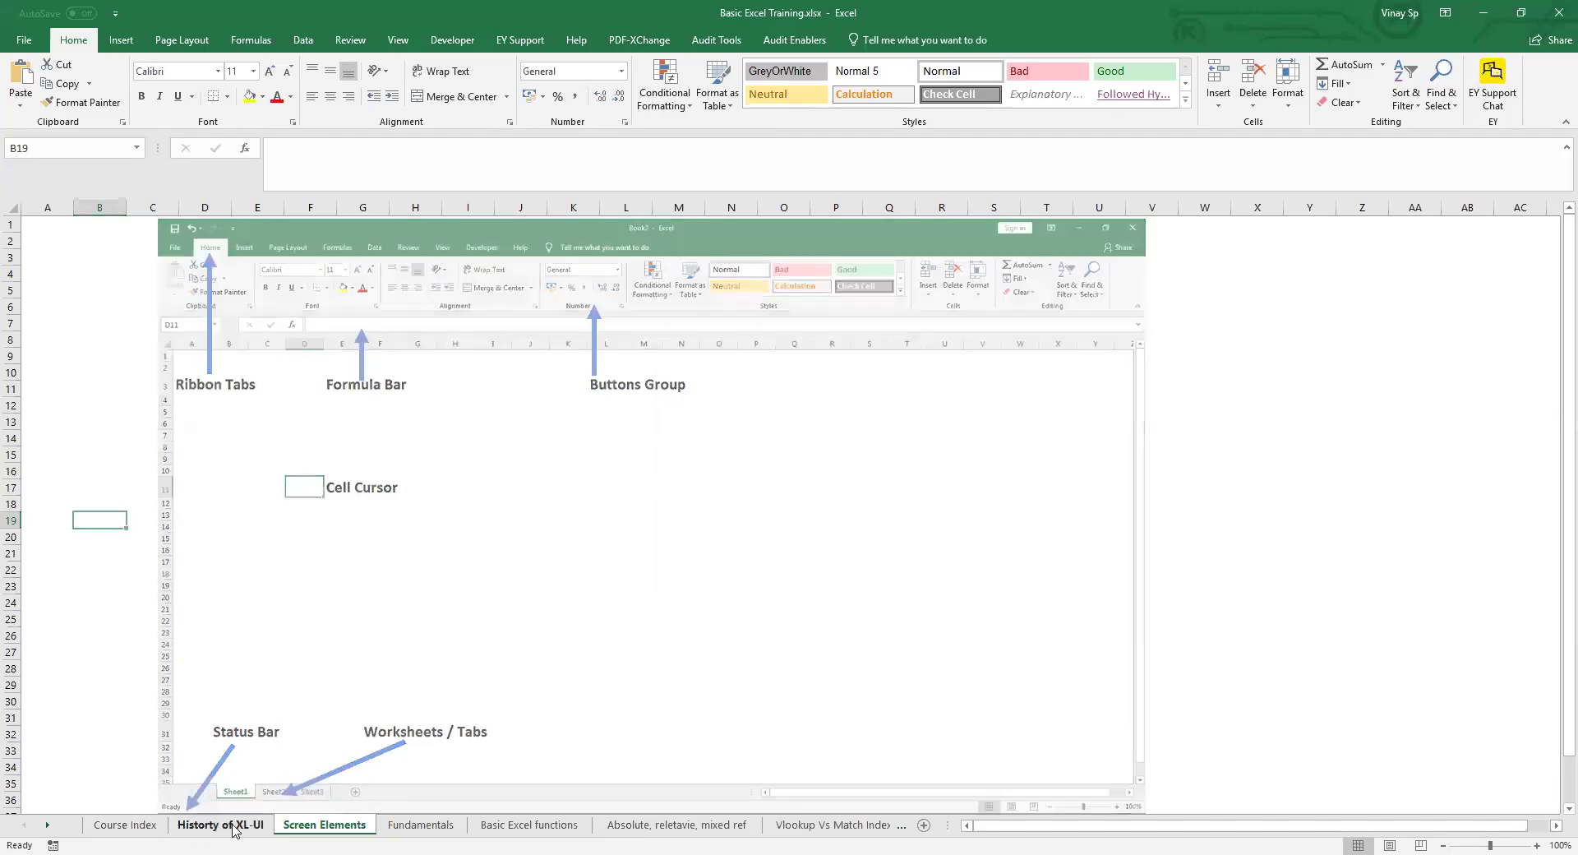
- Open the Fundamentals sheet with the cell colouring, merging and text number examples
{"action": "left_click", "coordinate": [233, 827]}
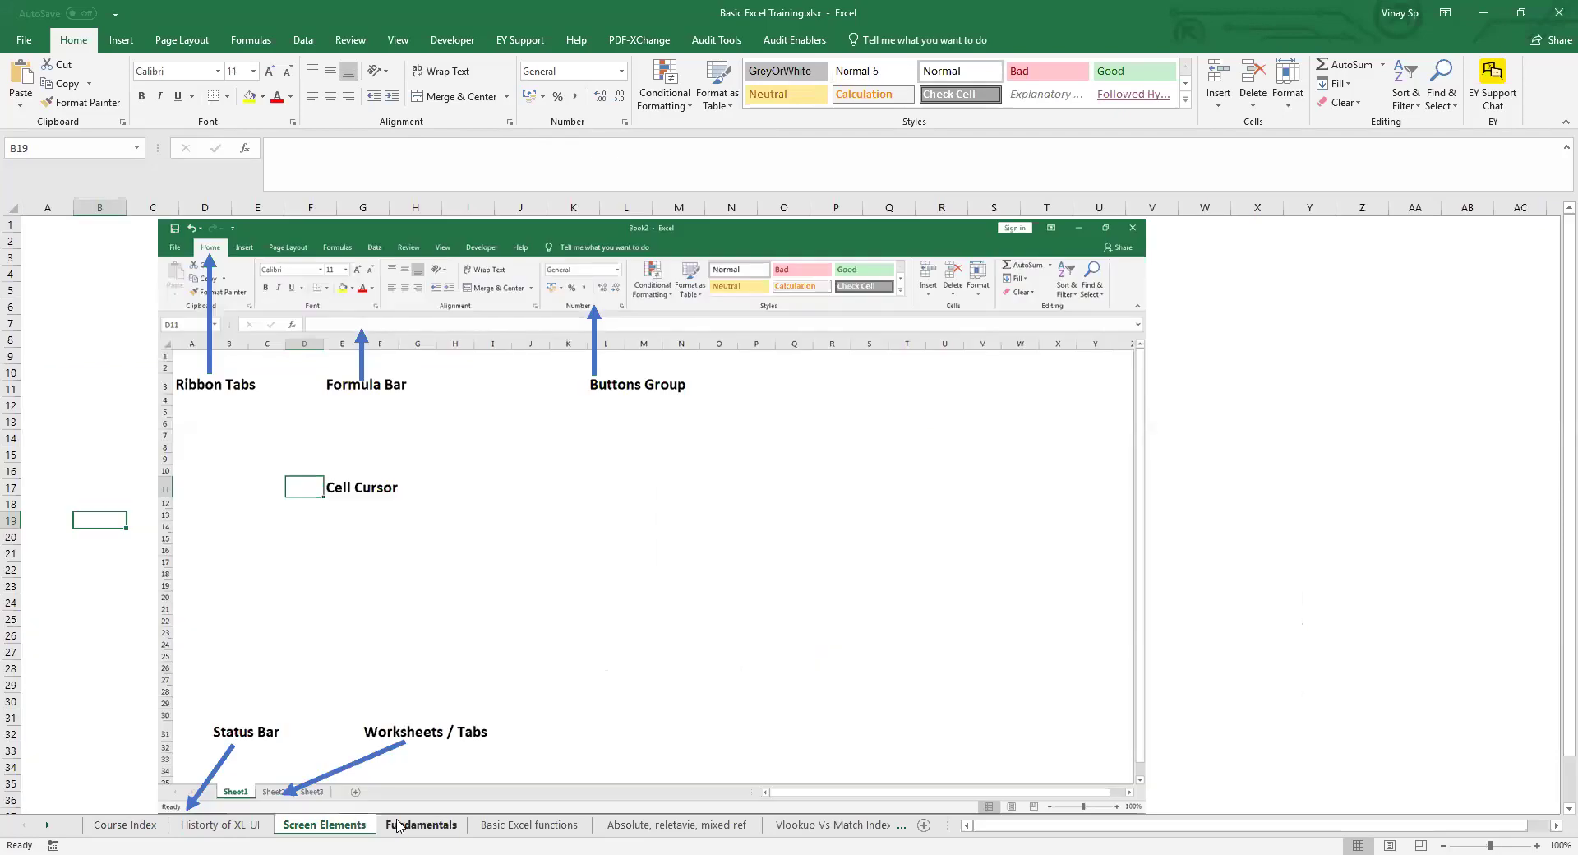
{"action": "left_click", "coordinate": [398, 826]}
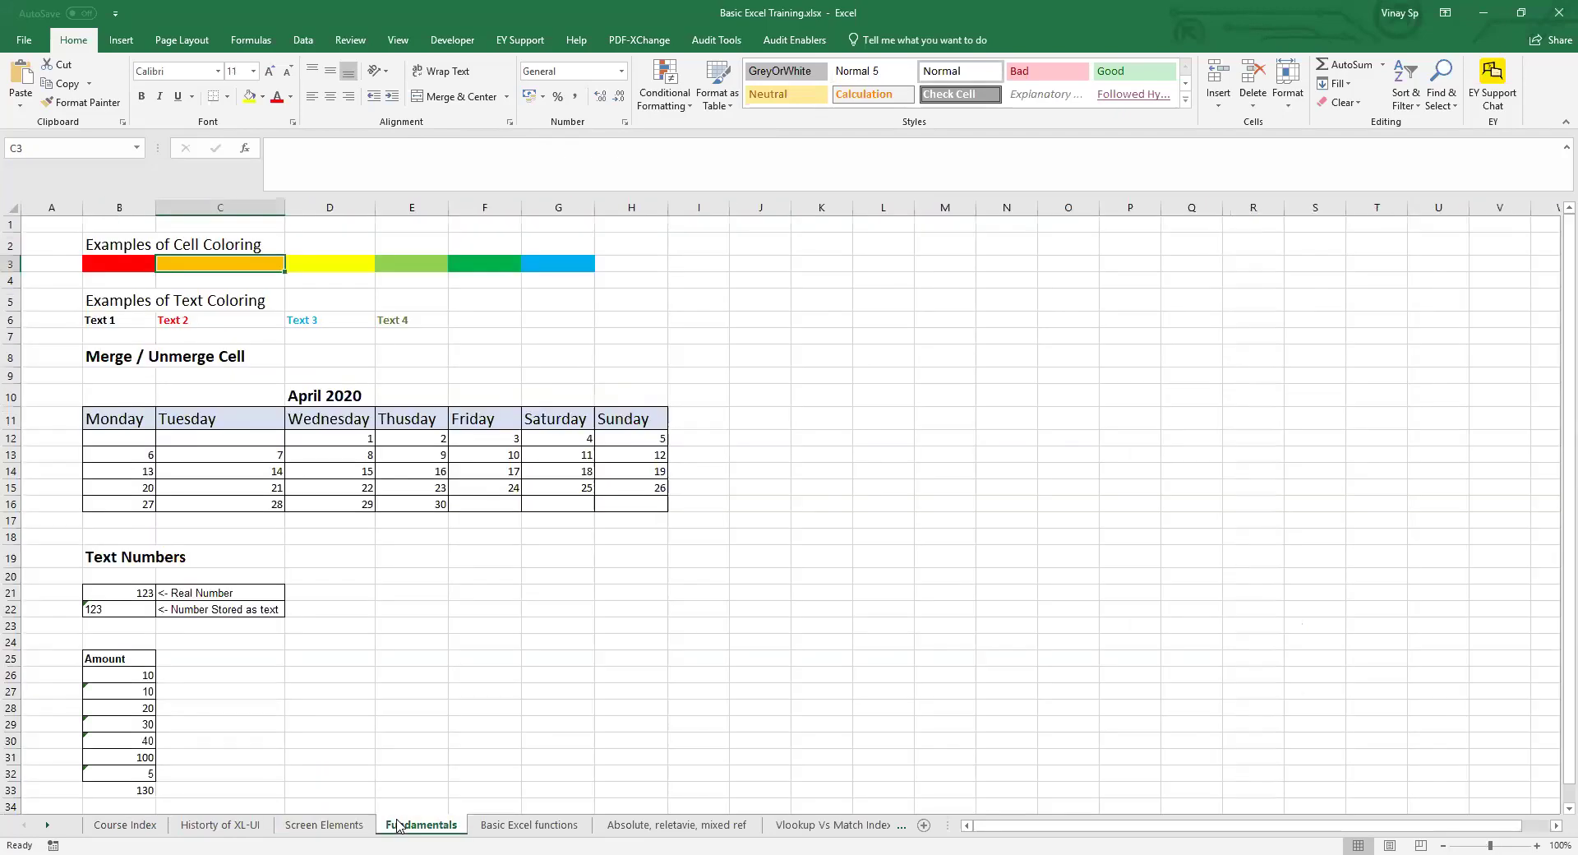
- Return to the Screen Elements sheet, then switch to the blank Book1 workbook and go to cell A1
{"action": "left_click", "coordinate": [325, 826]}
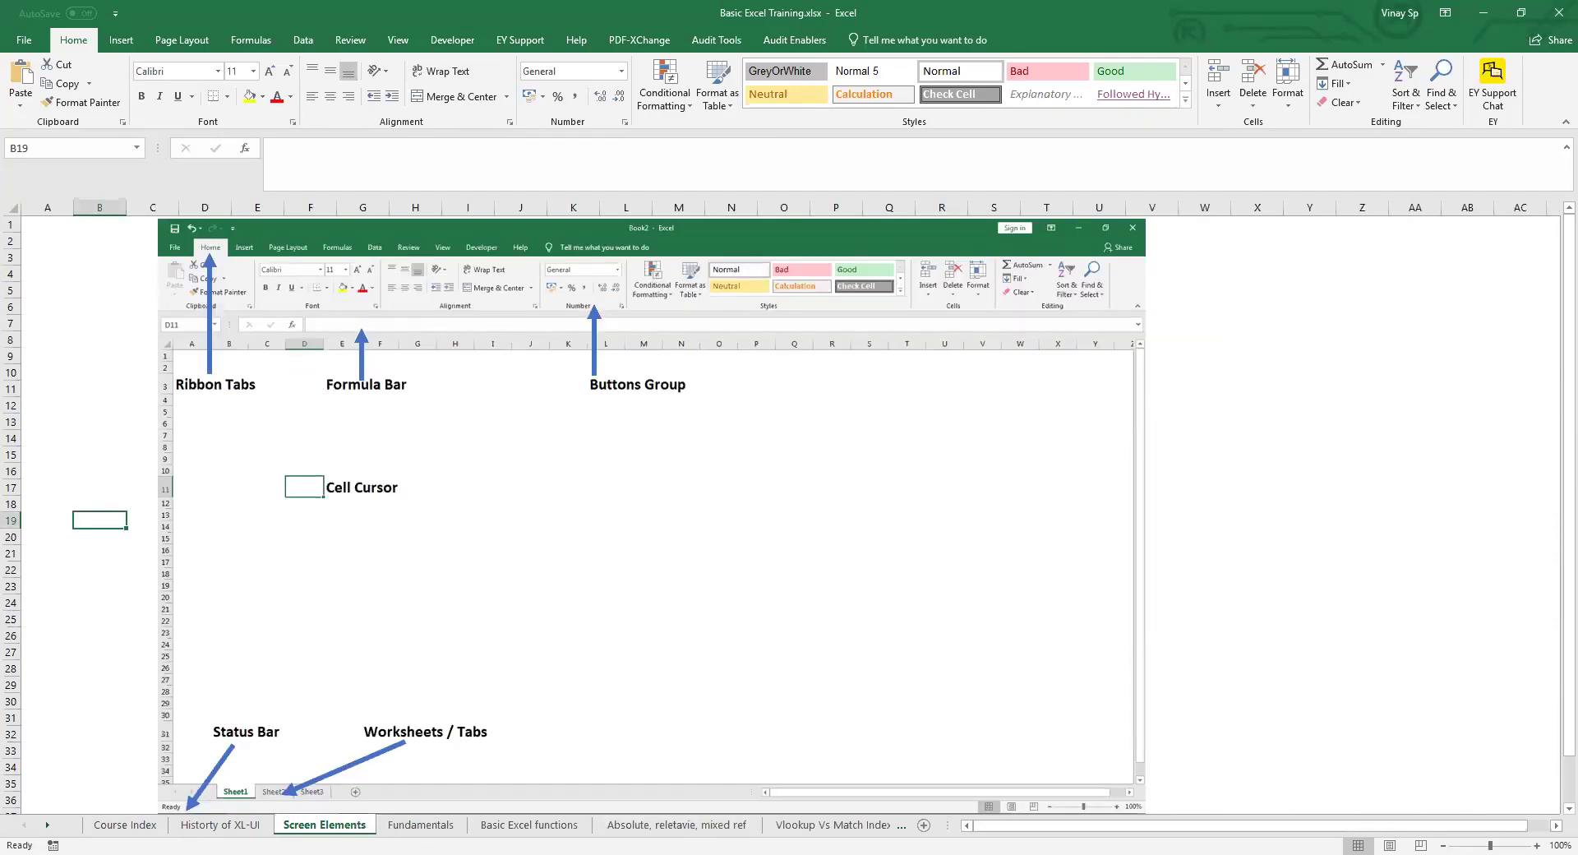
{"action": "key", "text": "alt+Tab"}
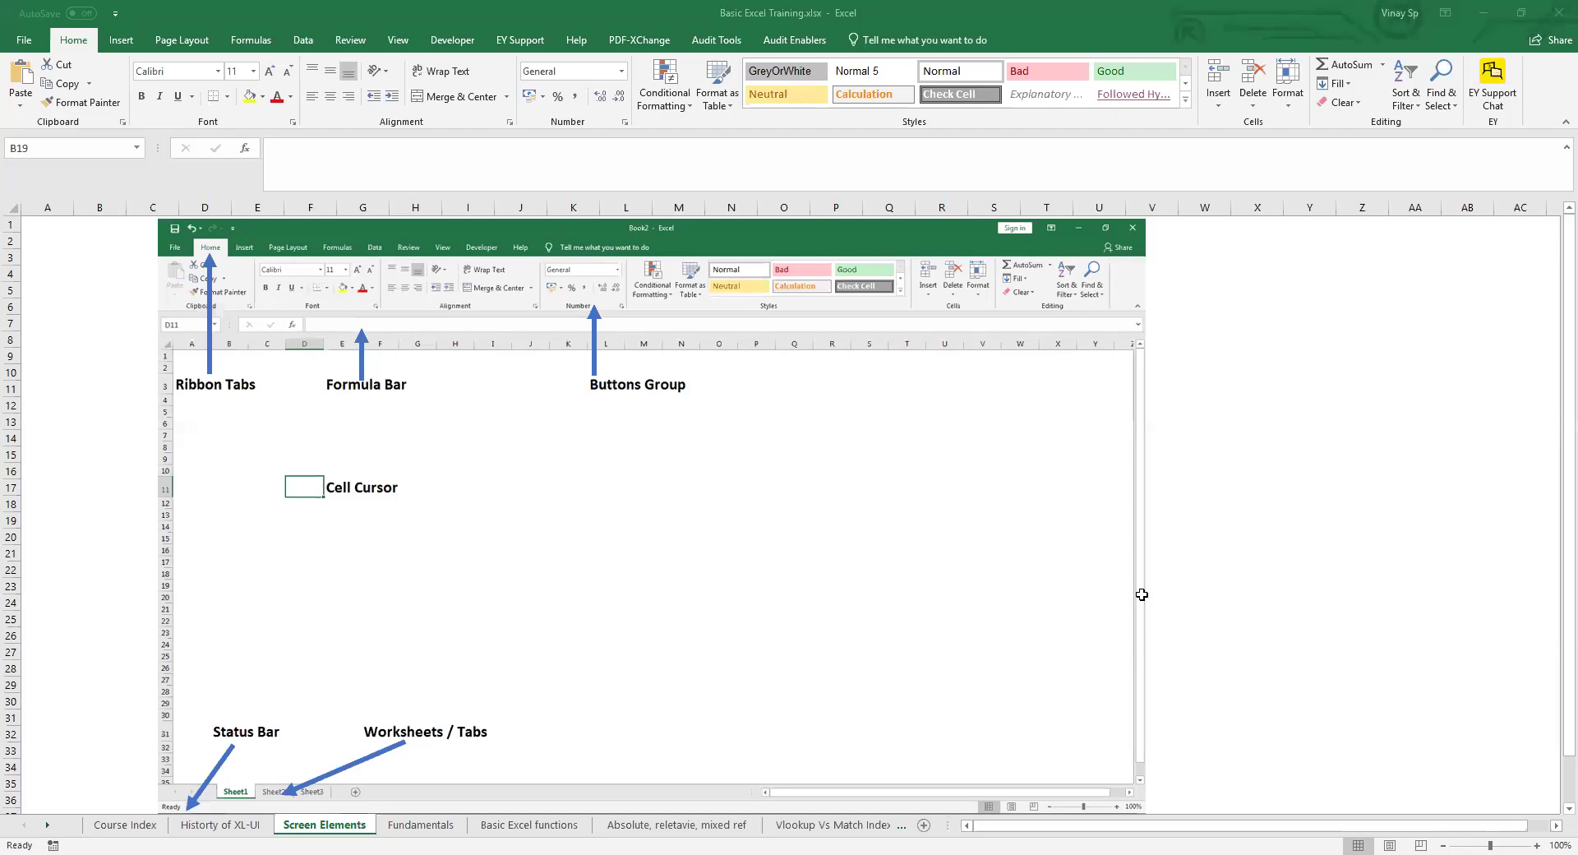
{"action": "key", "text": "alt+Tab"}
{"action": "left_click", "coordinate": [518, 432]}
{"action": "key", "text": "ctrl+Home"}
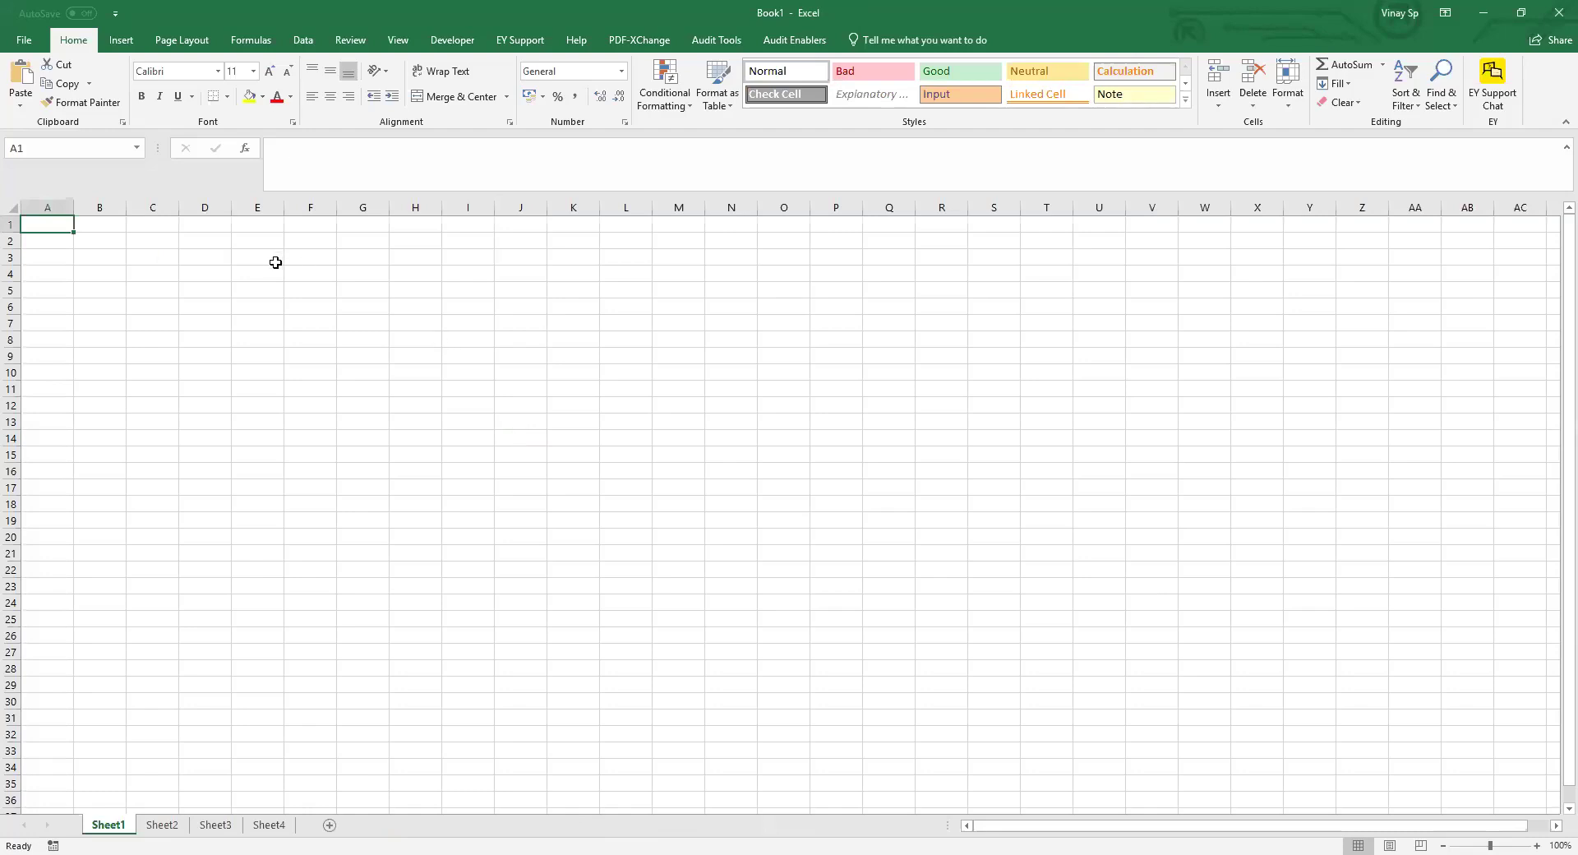
- Select cells D5, H6 and H2 on Sheet1, comparing the Name Box address with the column and row headings
{"action": "left_click", "coordinate": [216, 294]}
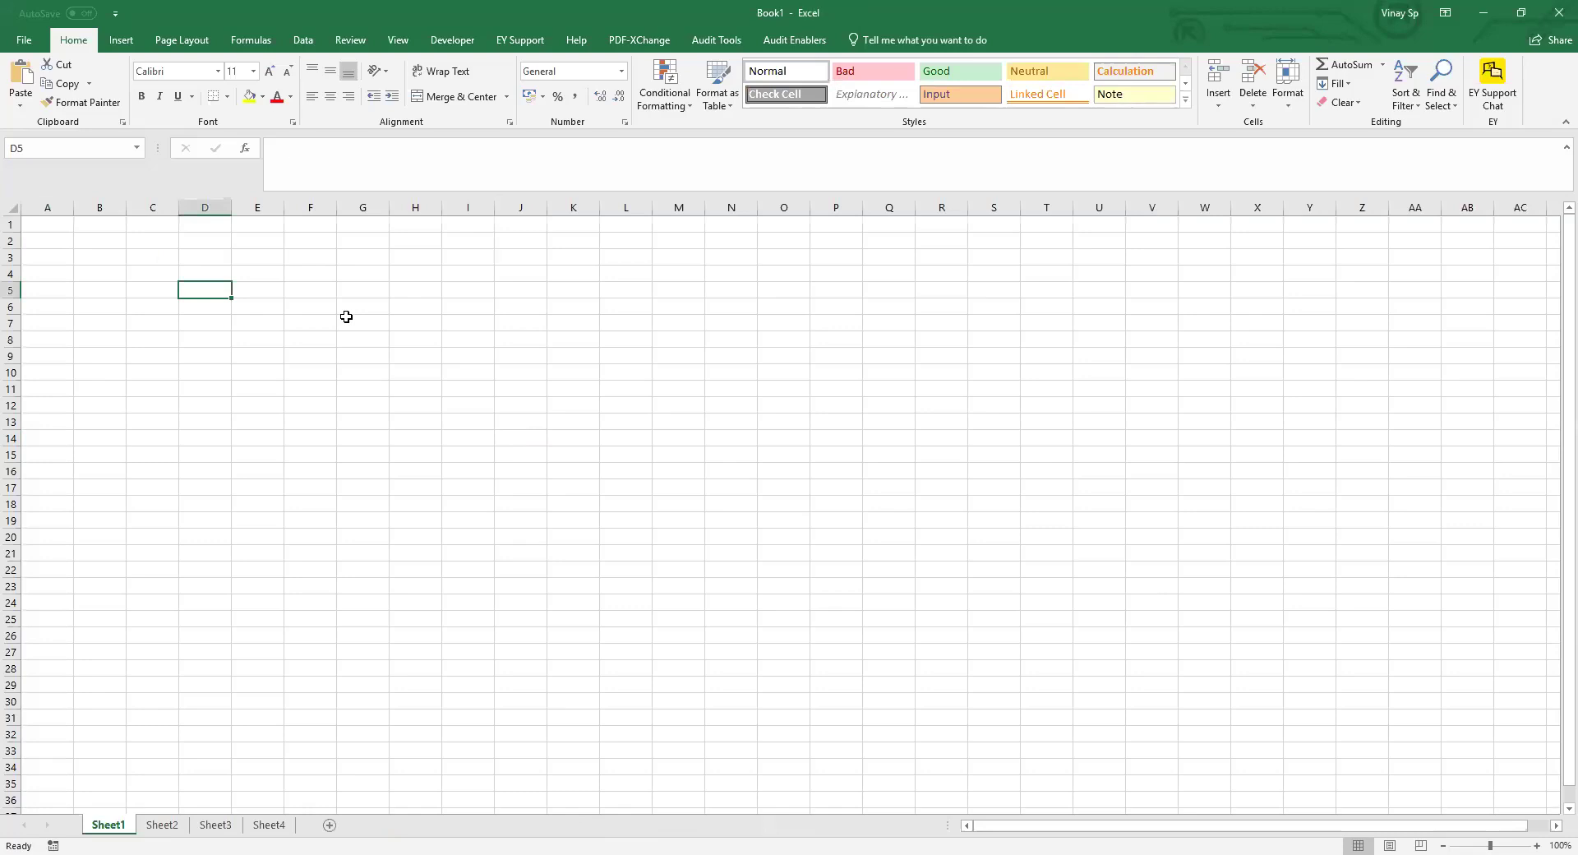
{"action": "left_click", "coordinate": [410, 303]}
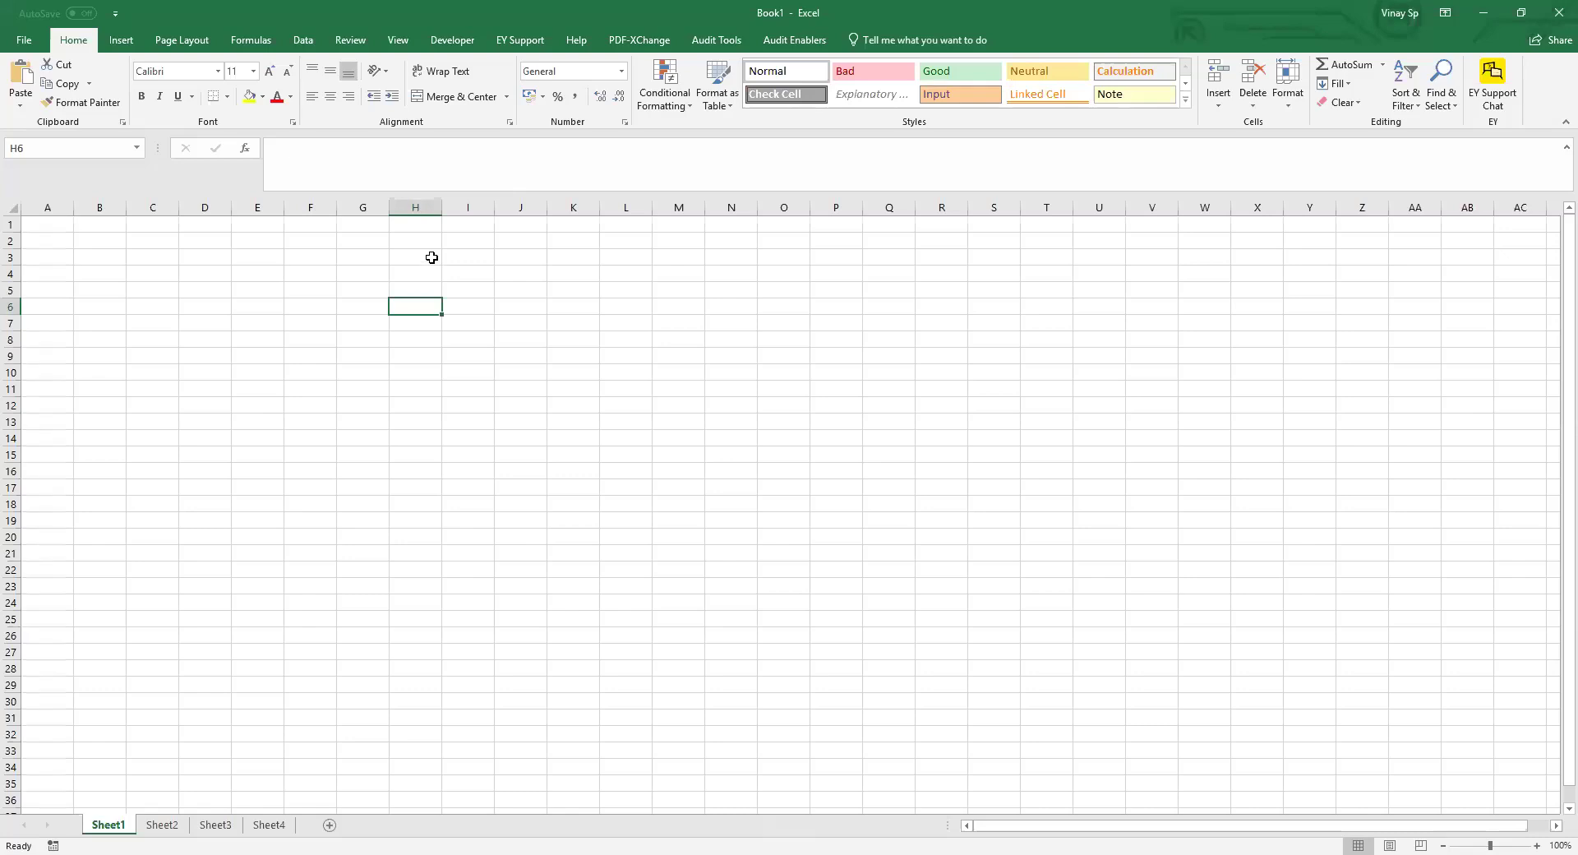
{"action": "left_click", "coordinate": [111, 151]}
{"action": "key", "text": "Escape"}
{"action": "left_click_drag", "start_coordinate": [60, 203], "coordinate": [415, 236]}
{"action": "left_click", "coordinate": [418, 241]}
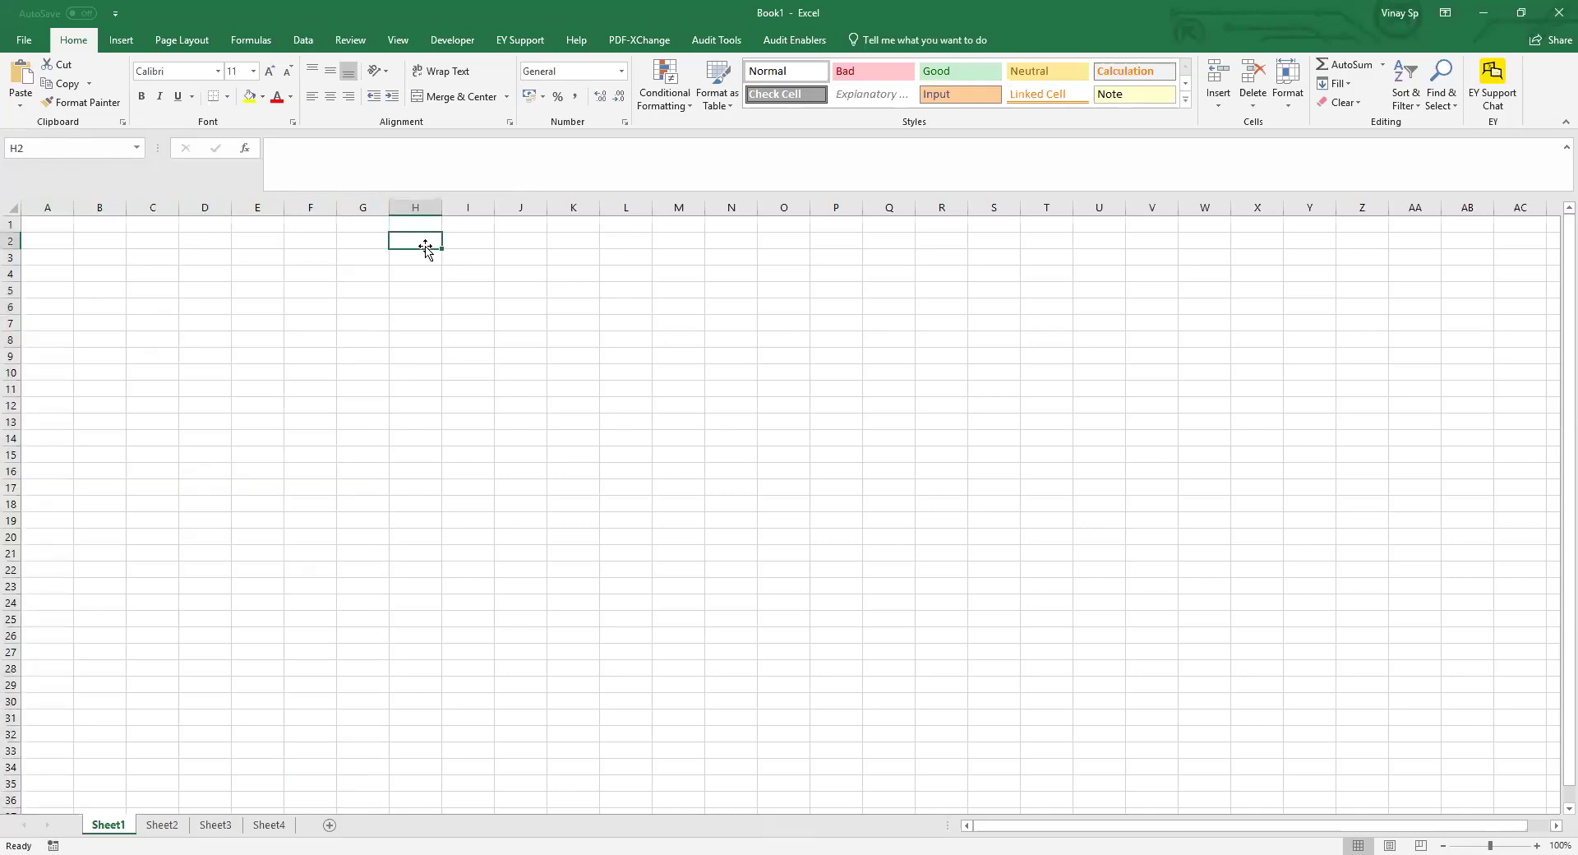
- Check the Name Box references for row 1 and cells E10, H6, J23 and C6, ending at cell A1
{"action": "left_click", "coordinate": [12, 223]}
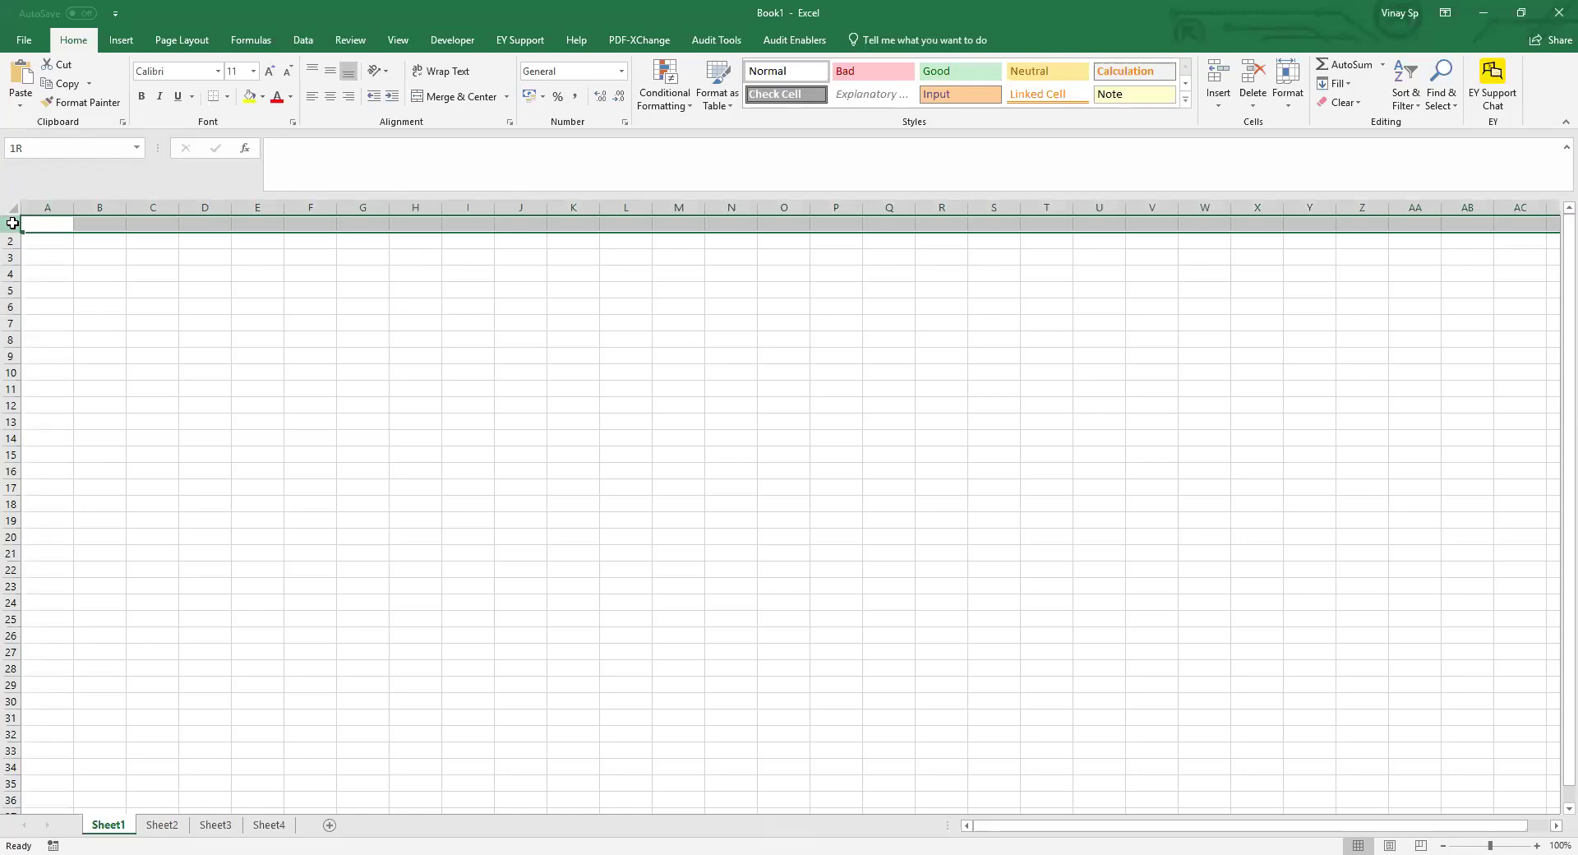
{"action": "left_click", "coordinate": [258, 371]}
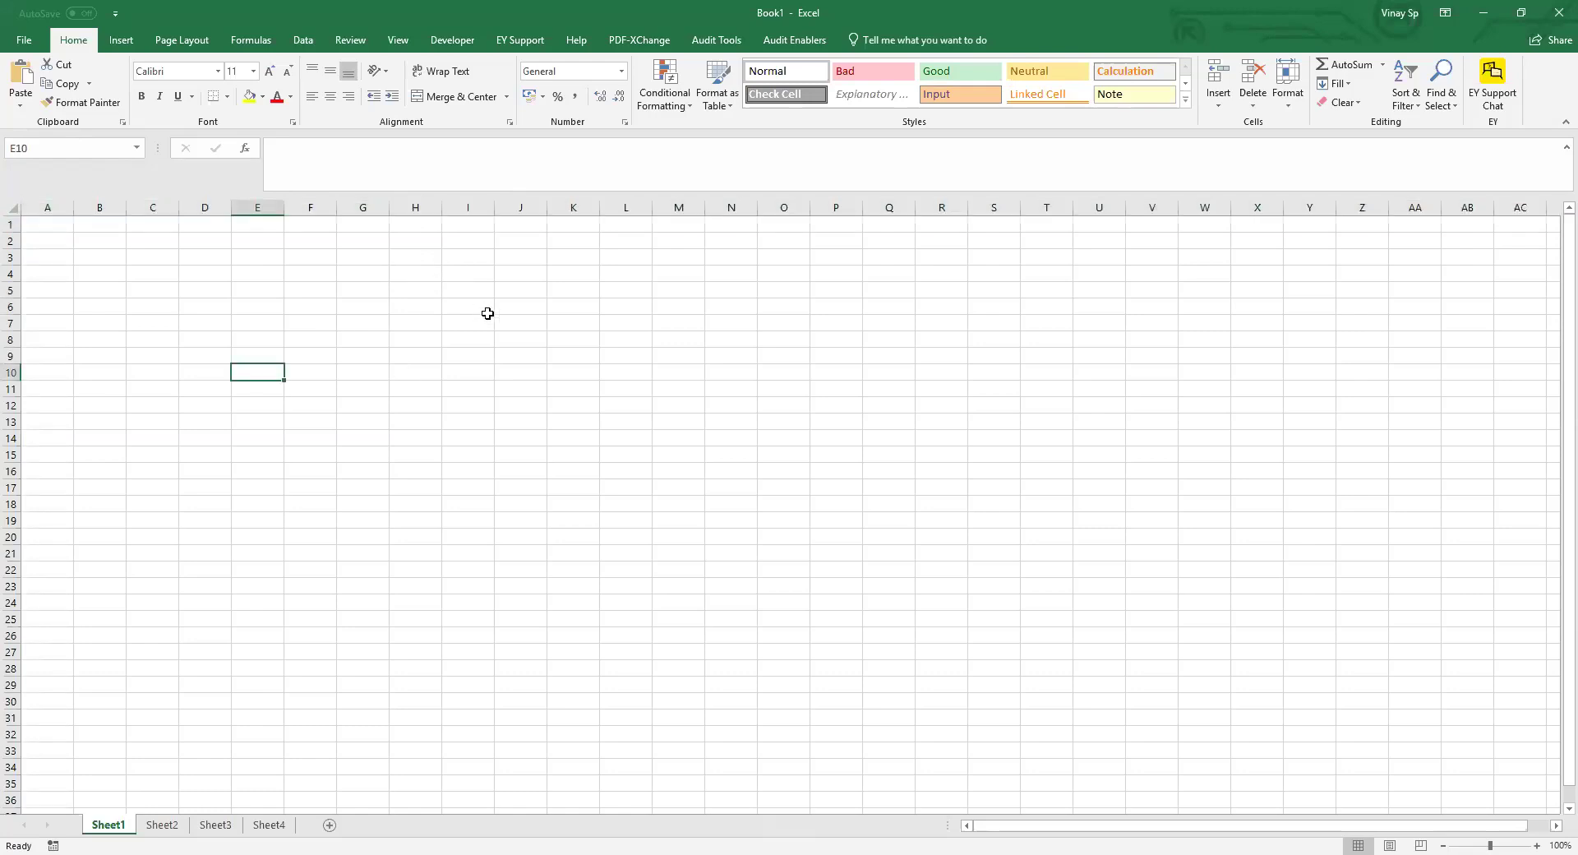
{"action": "left_click", "coordinate": [416, 309]}
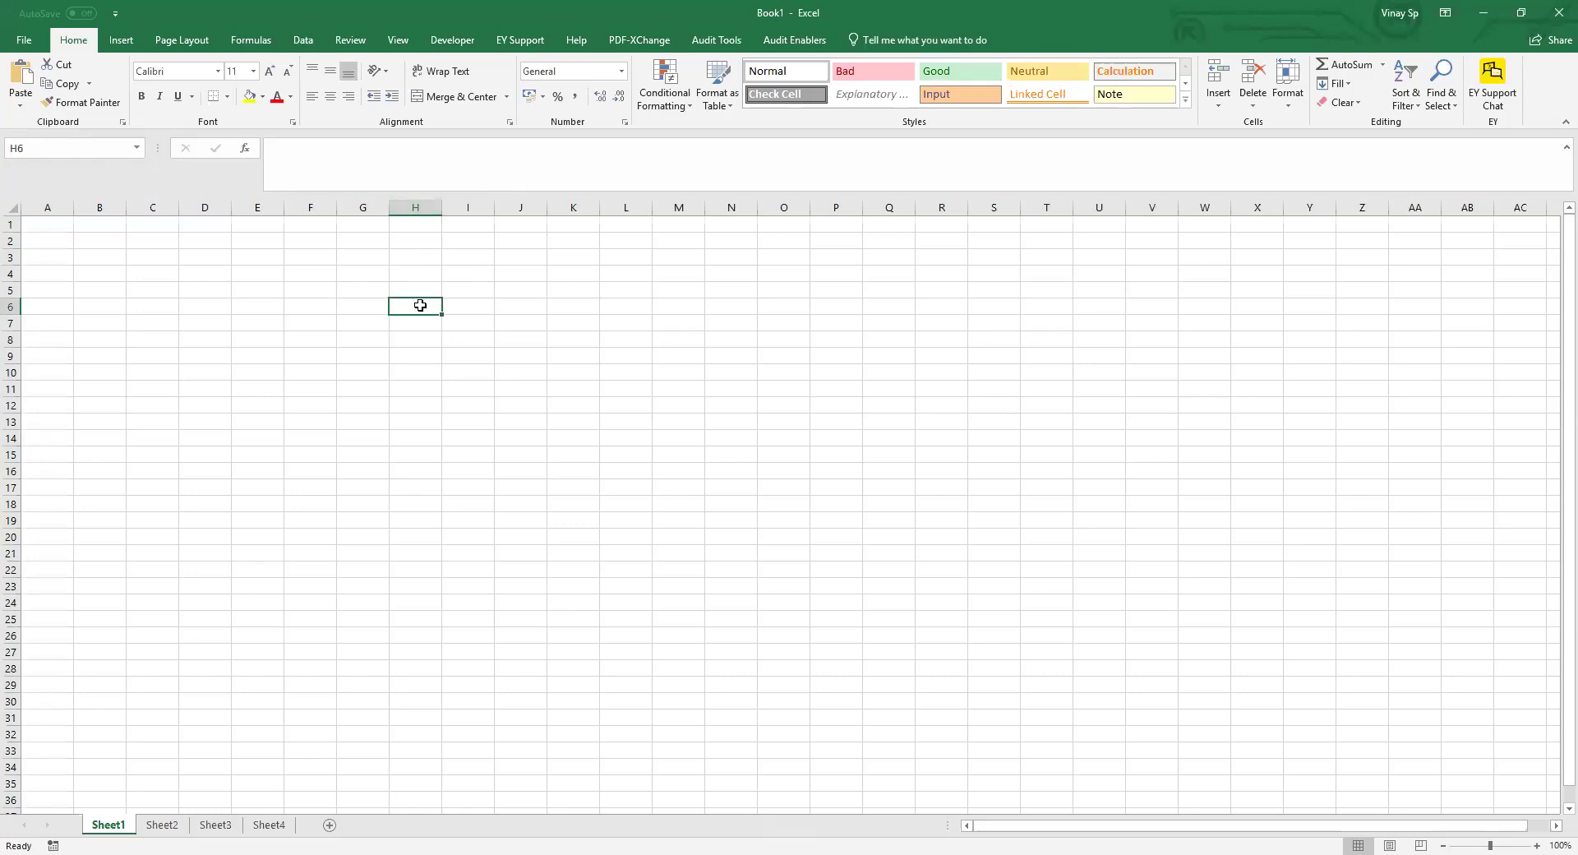
{"action": "left_click", "coordinate": [637, 448]}
{"action": "left_click", "coordinate": [532, 592]}
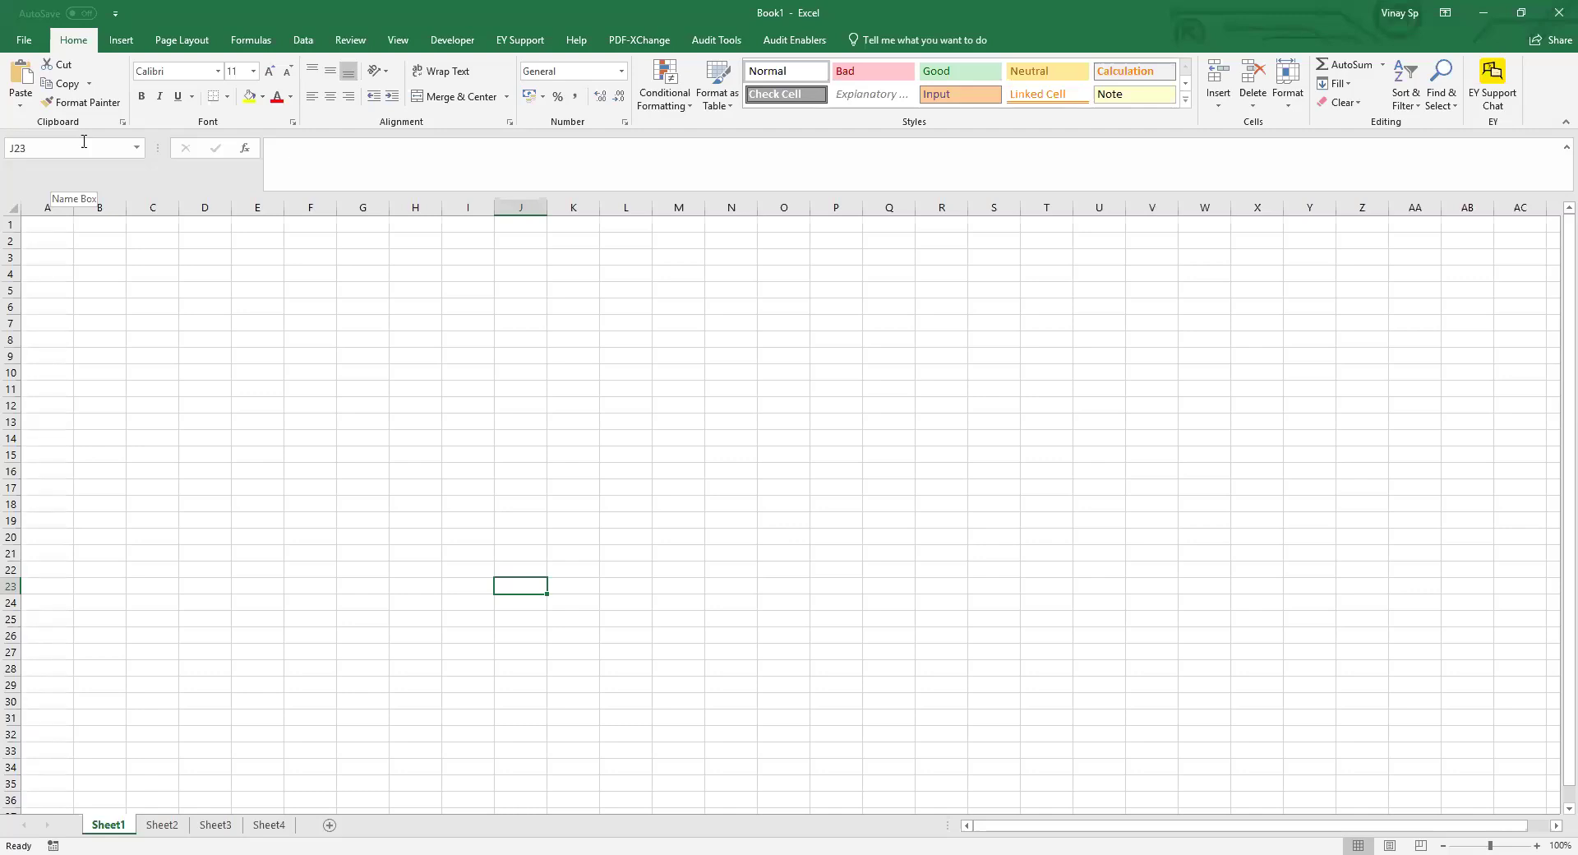
{"action": "left_click", "coordinate": [147, 305]}
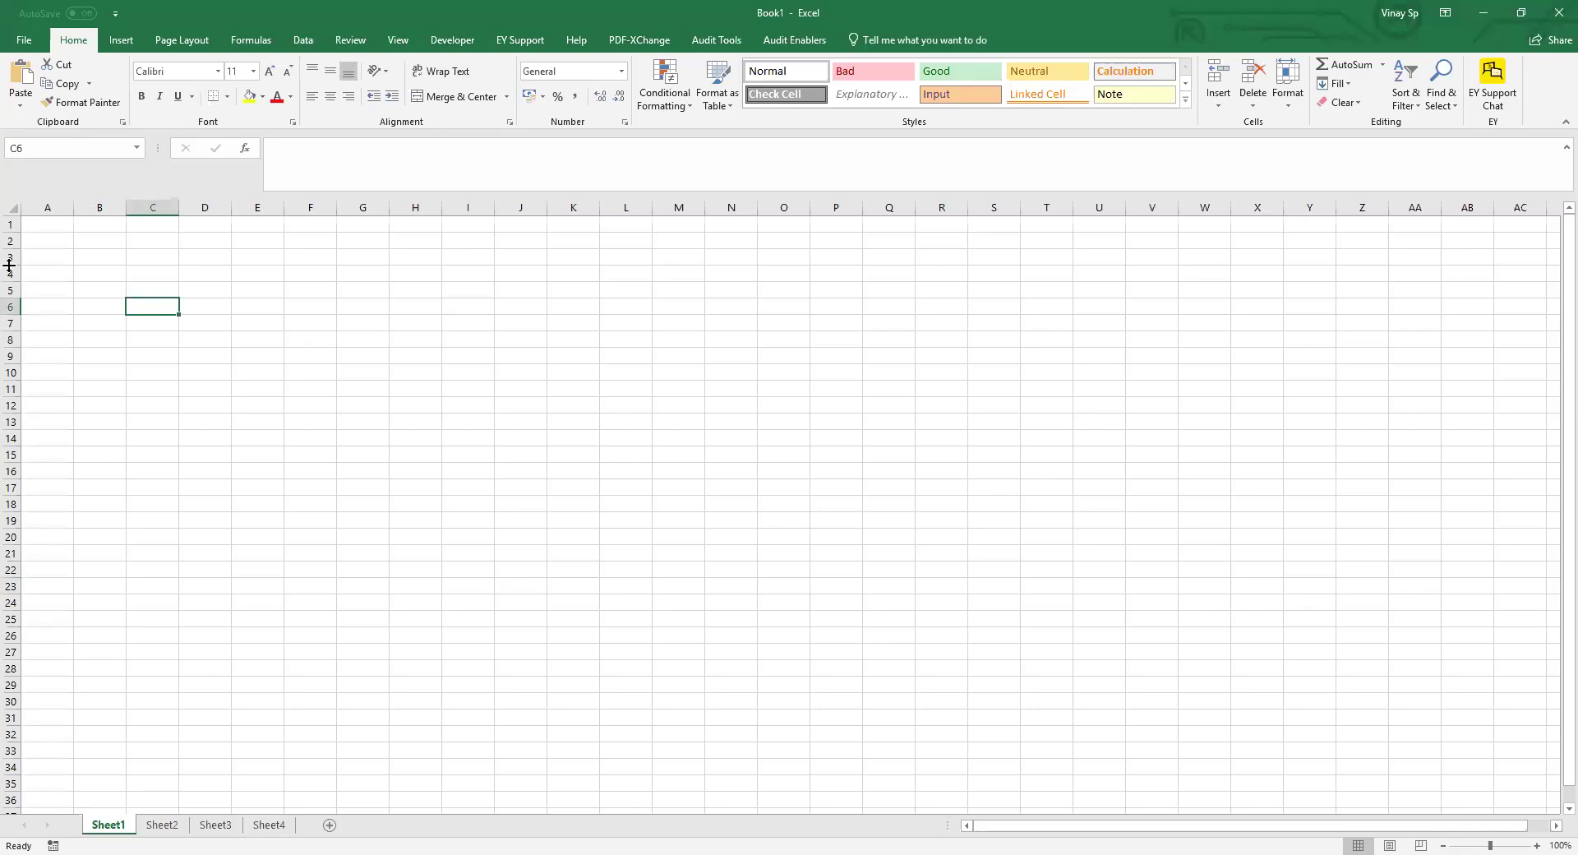
{"action": "left_click", "coordinate": [42, 256]}
{"action": "key", "text": "ctrl+Home"}
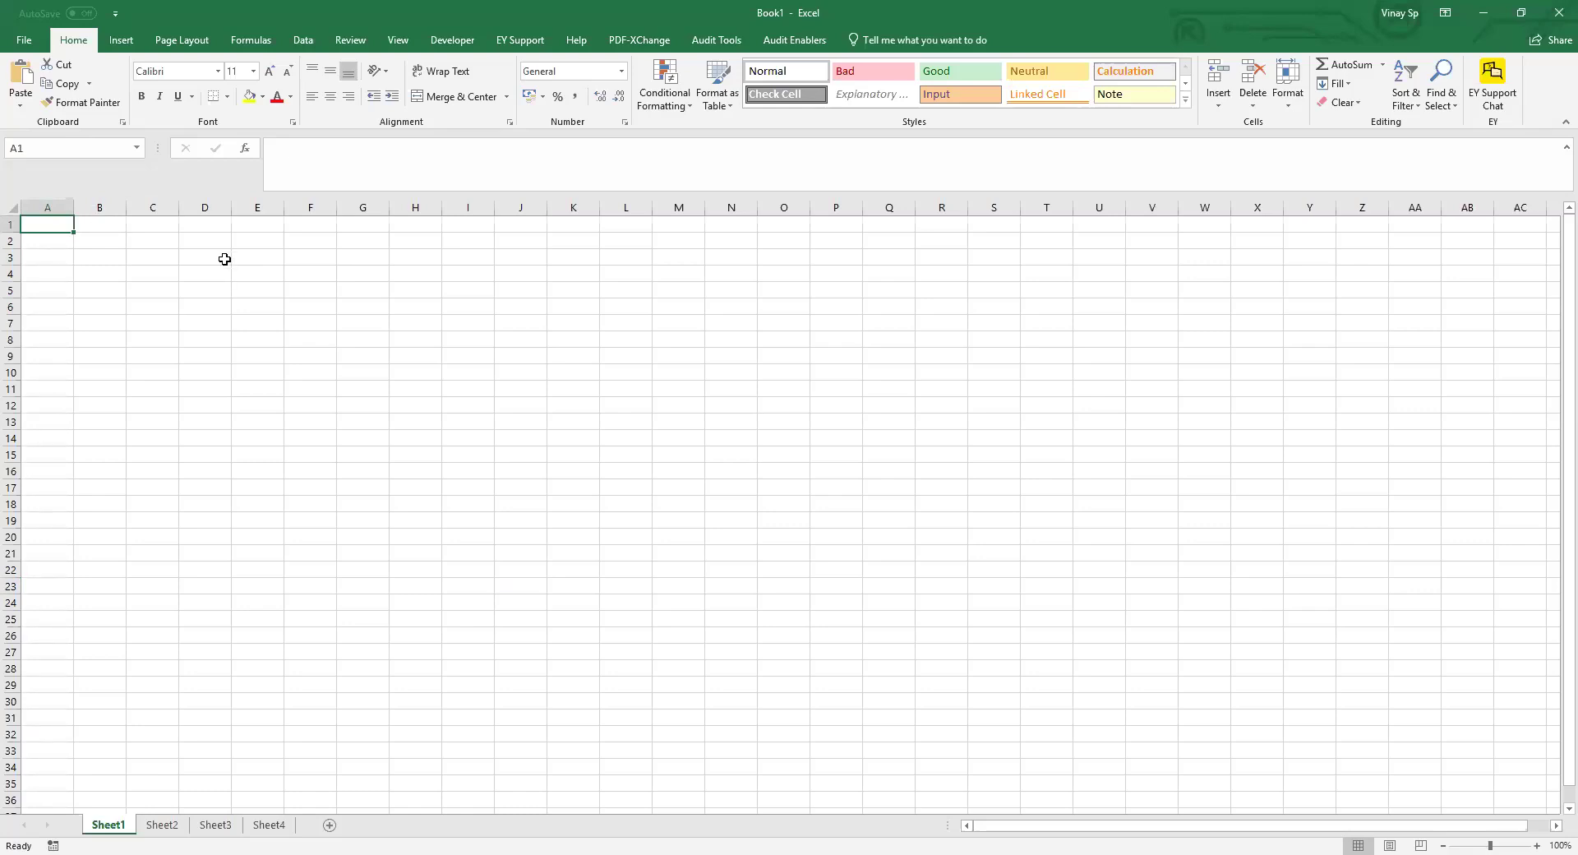
- Widen column D and fill cell D3 with a person's name and cell D4 with the number 12345
{"action": "left_click", "coordinate": [225, 259]}
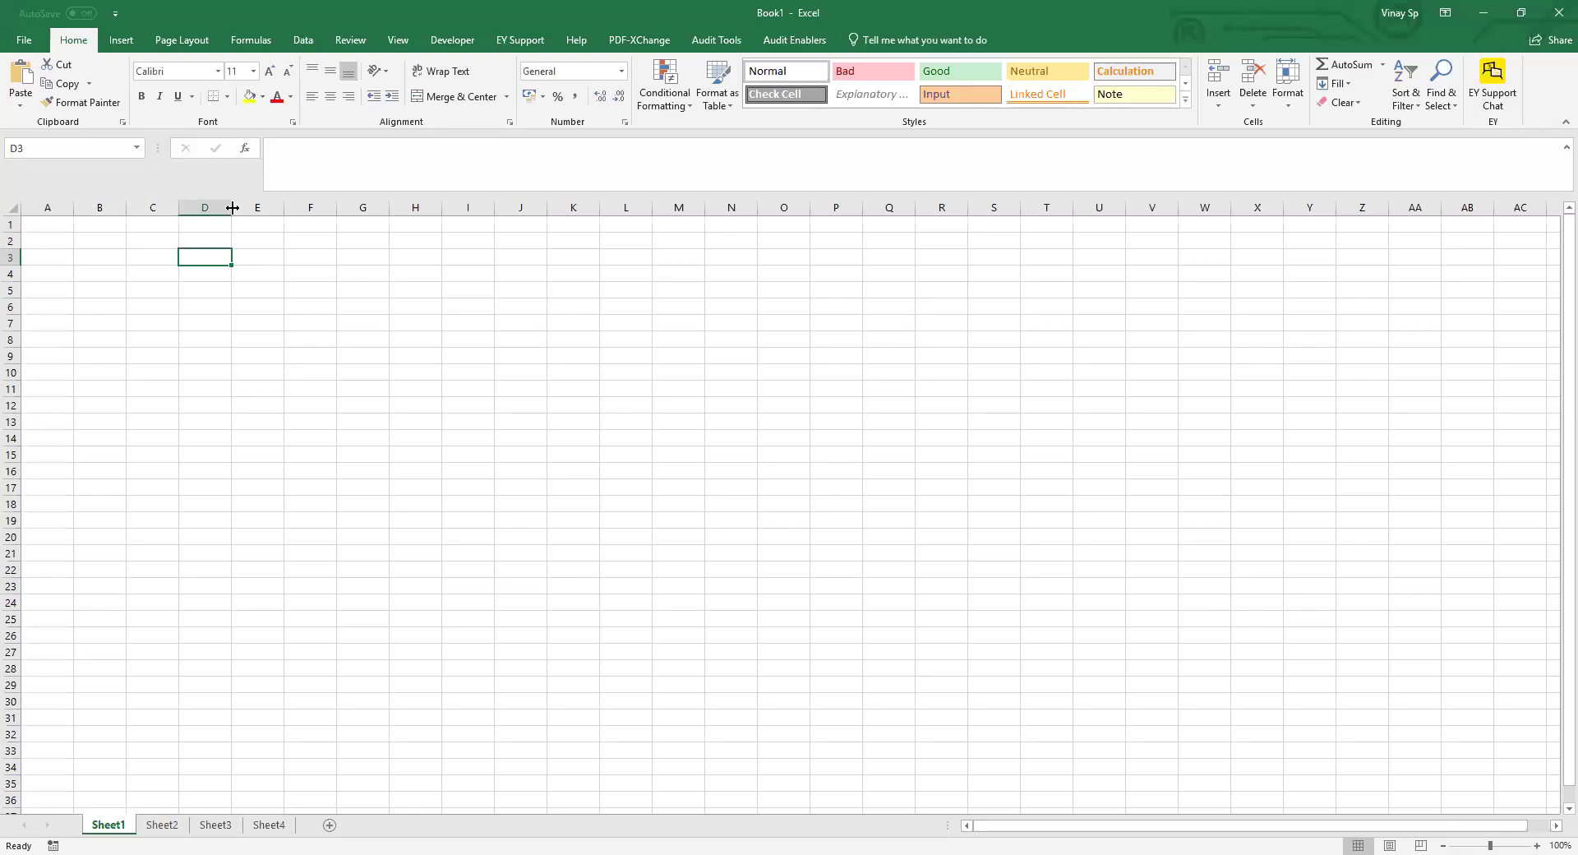
{"action": "left_click_drag", "start_coordinate": [232, 208], "coordinate": [277, 210]}
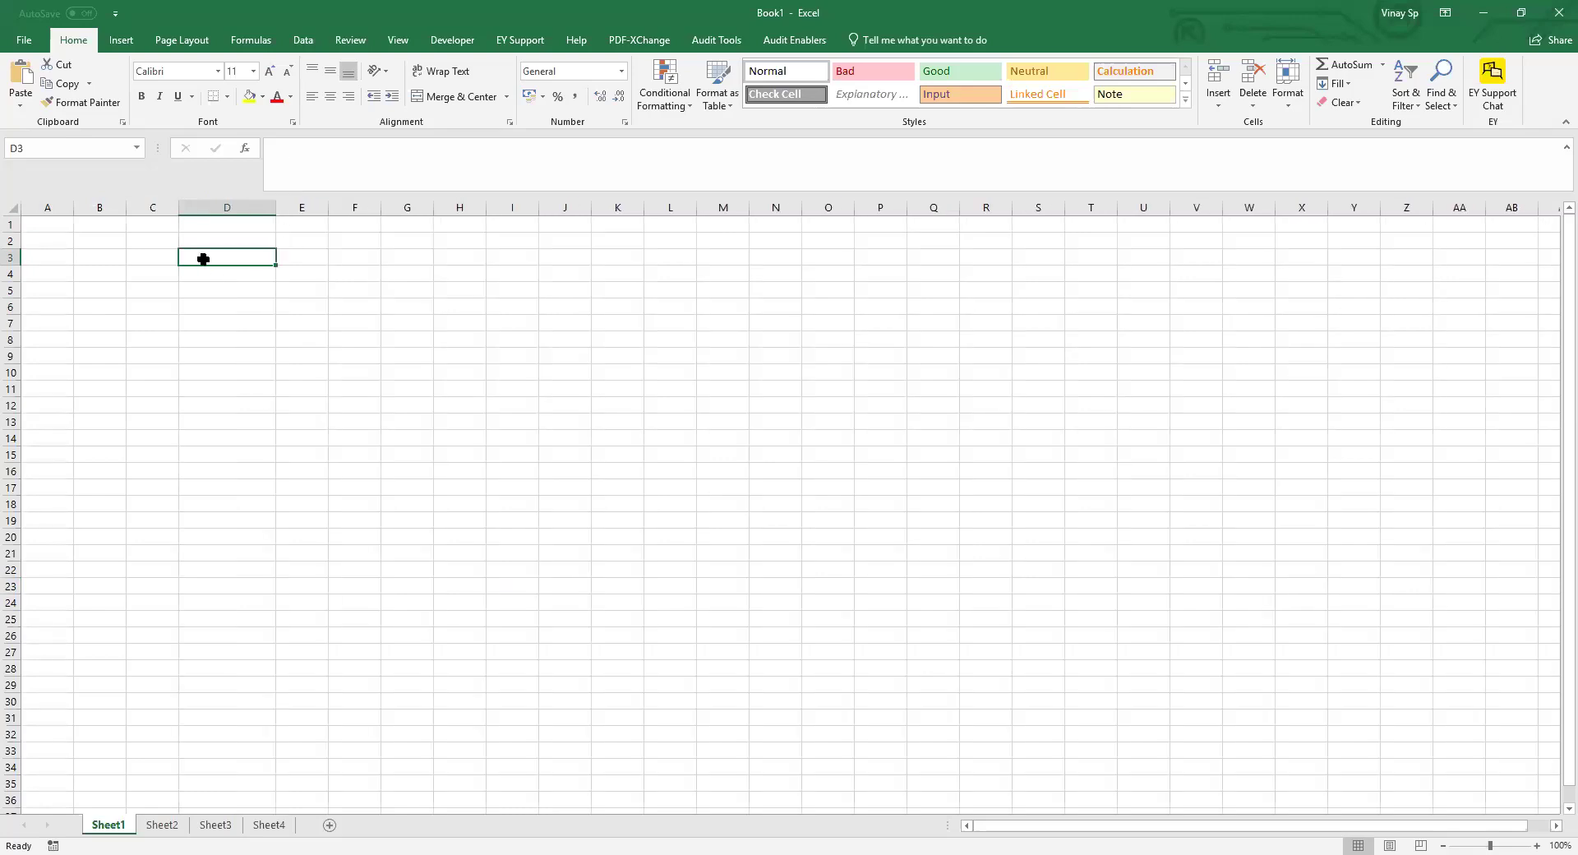
{"action": "type", "text": "Vinay"}
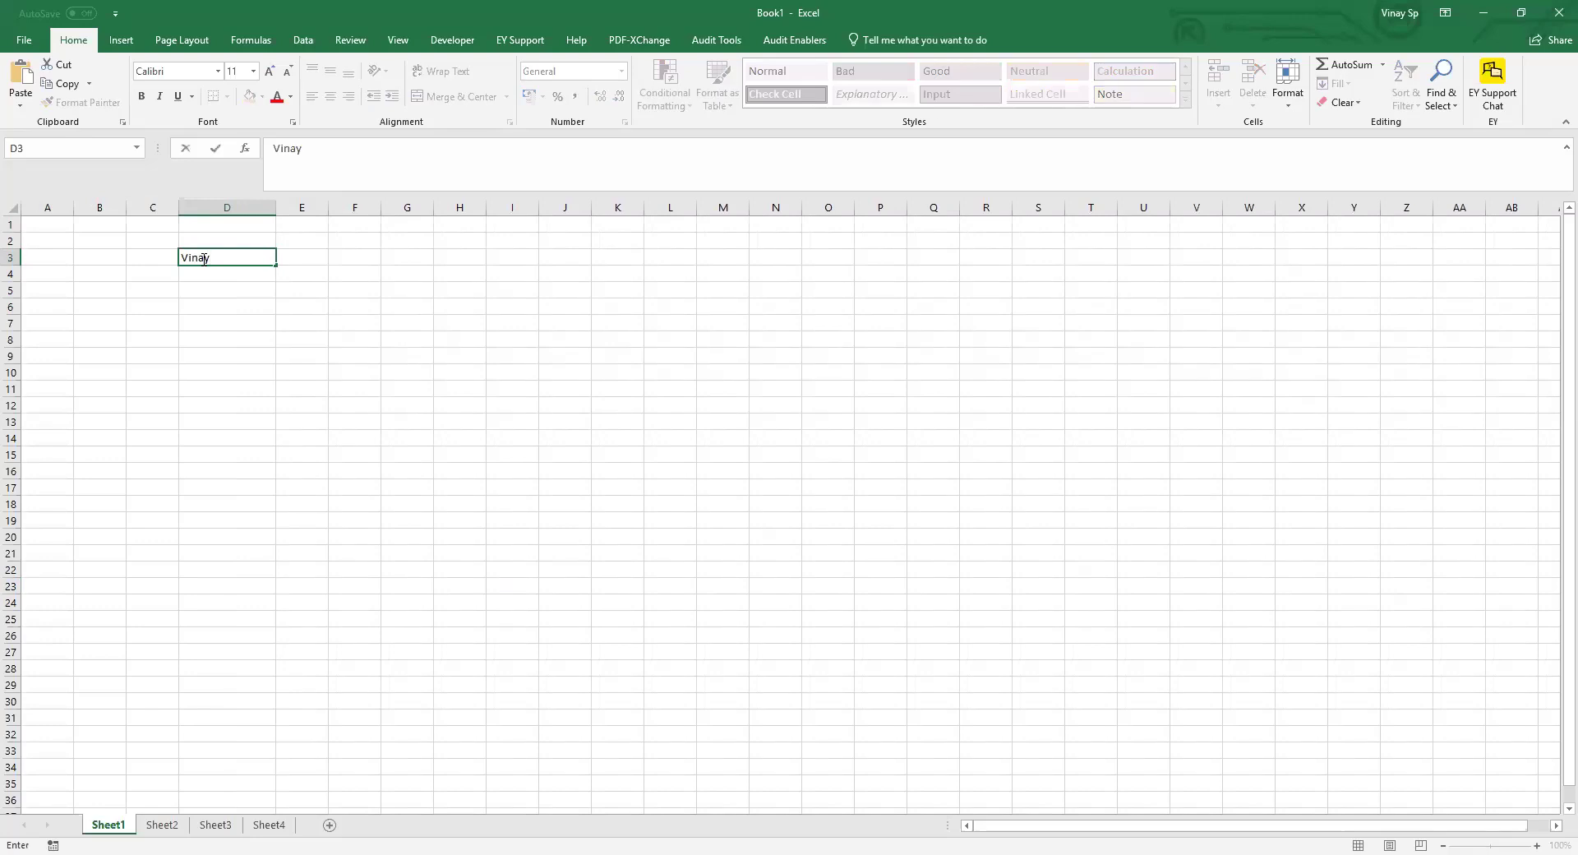
{"action": "type", "text": " SP"}
{"action": "key", "text": "Return"}
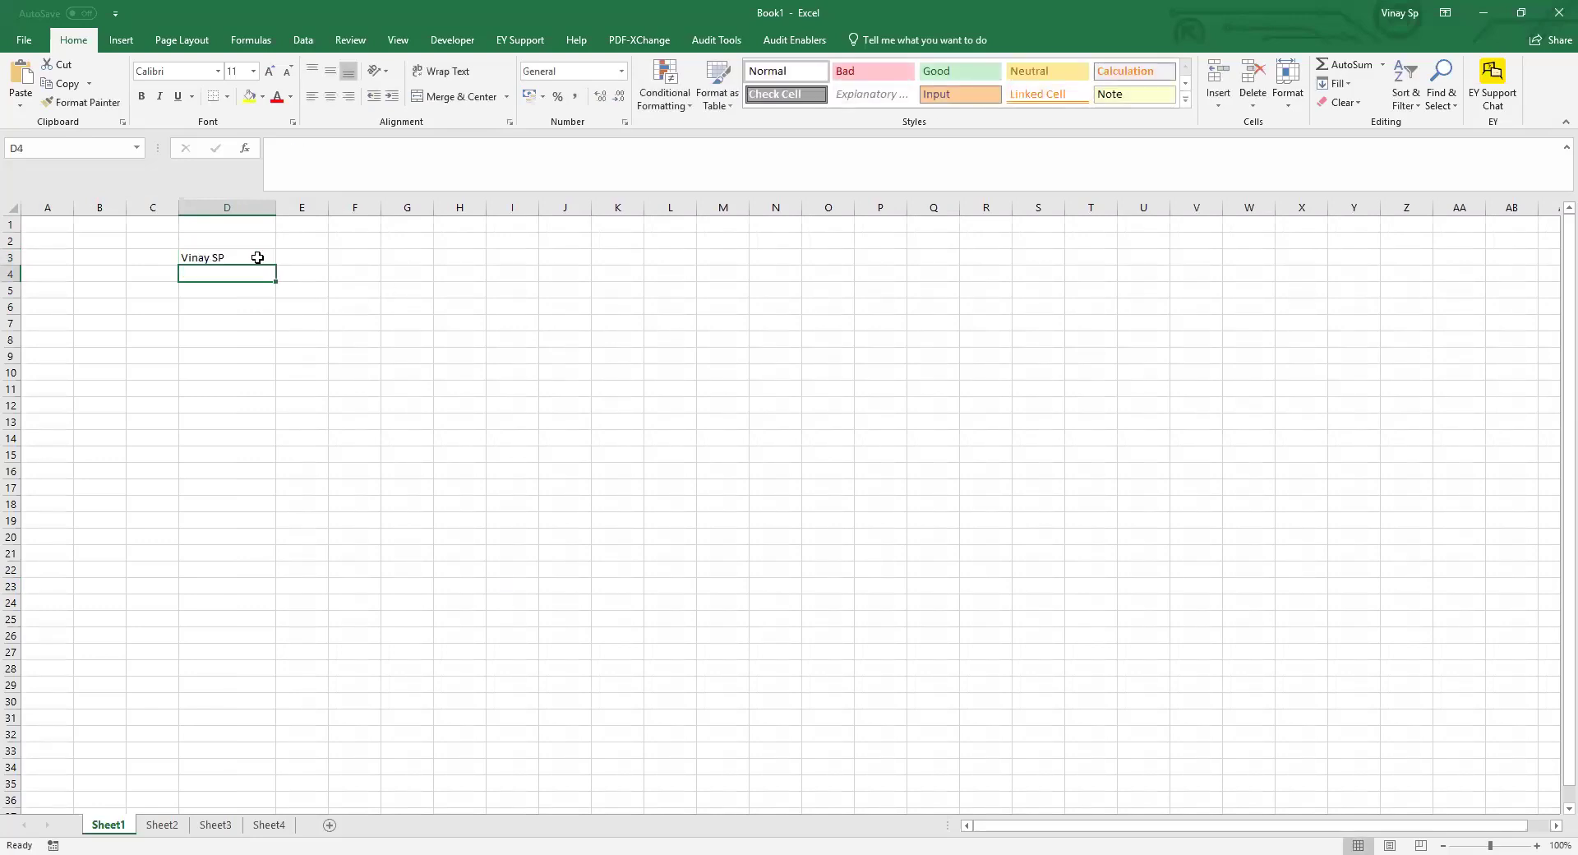
{"action": "type", "text": "12345"}
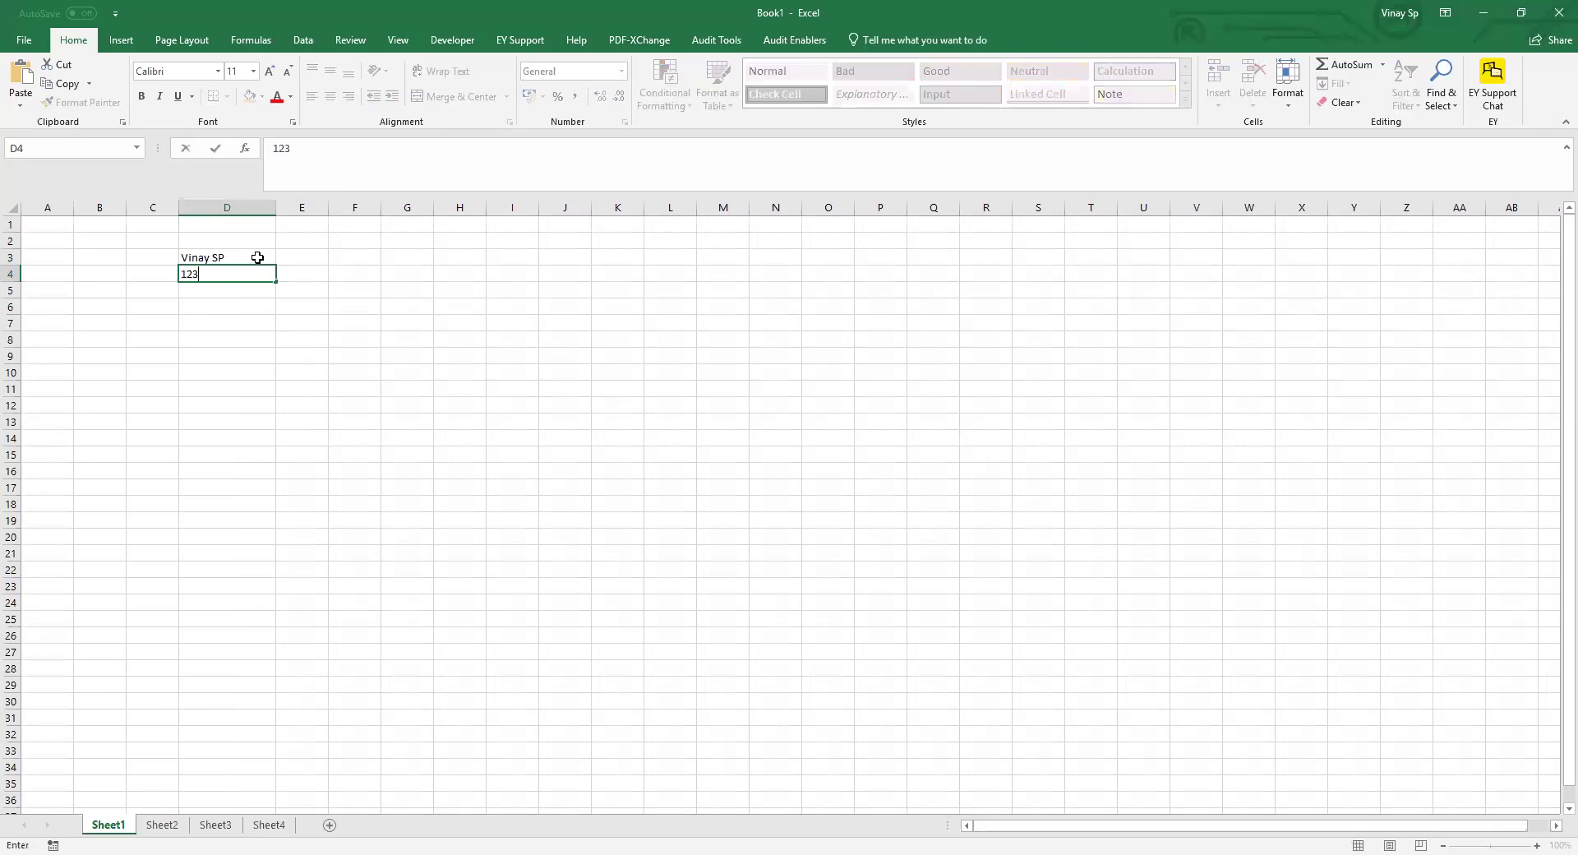
{"action": "key", "text": "Return"}
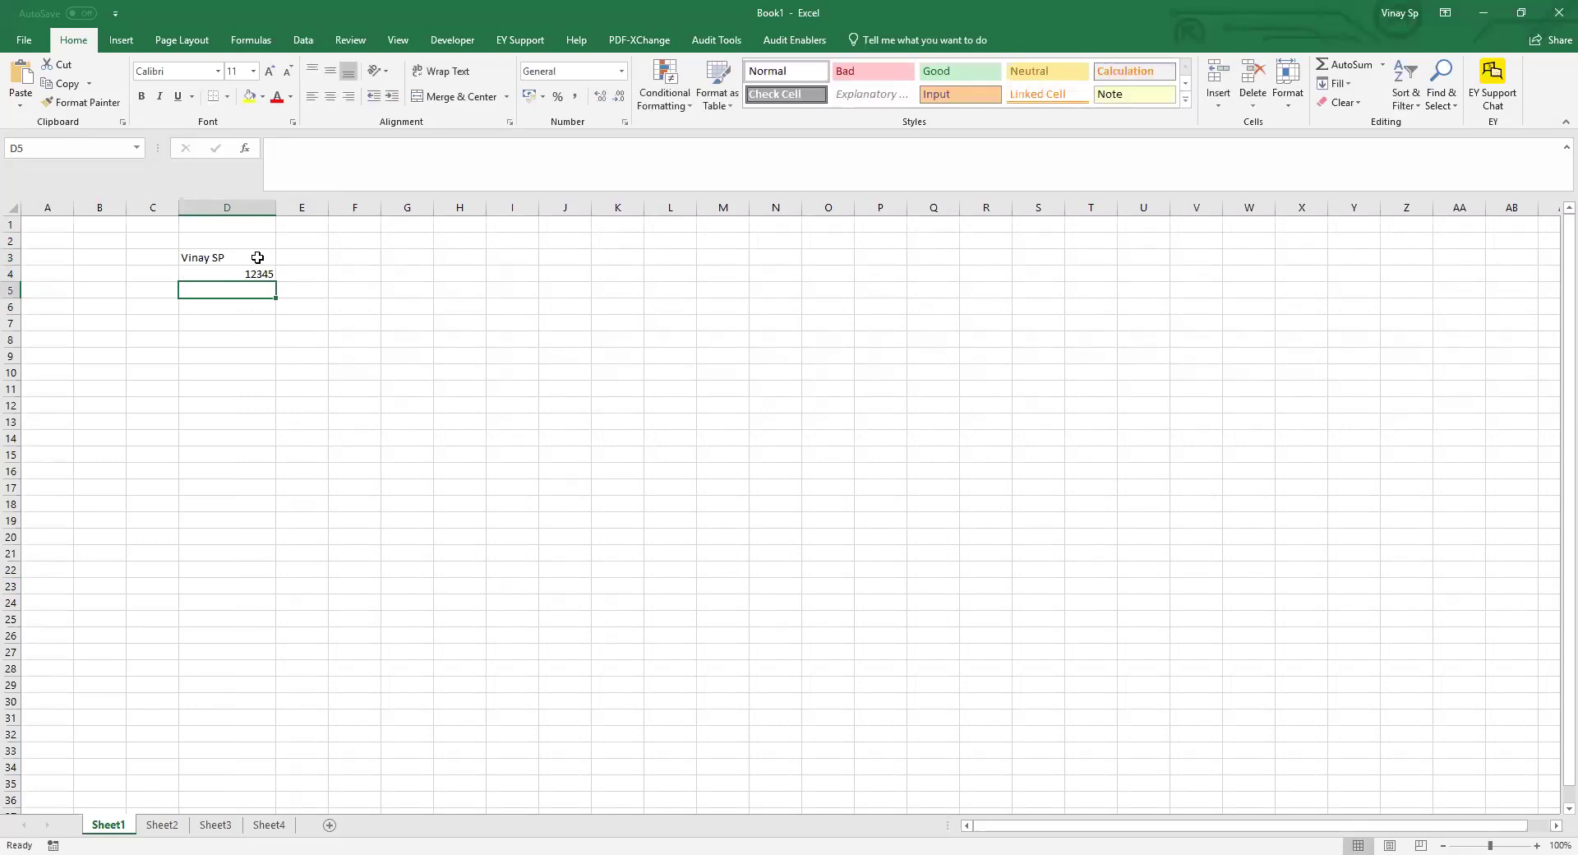
- Compare the default alignment of the text in D3 with that of the number in D4
{"action": "left_click", "coordinate": [390, 273]}
{"action": "left_click", "coordinate": [259, 255]}
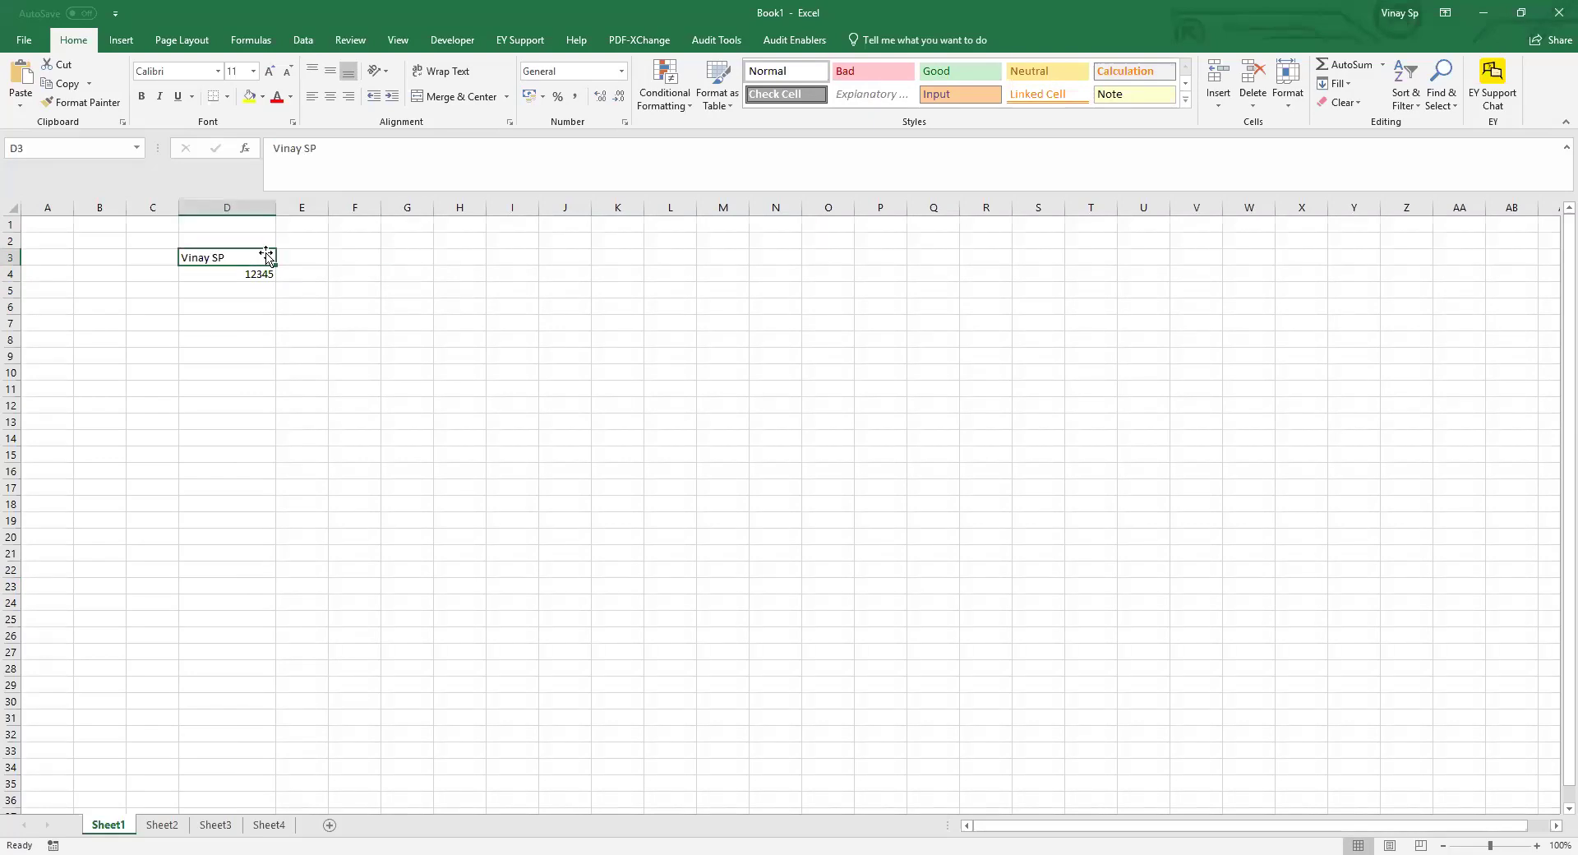
{"action": "left_click", "coordinate": [229, 274]}
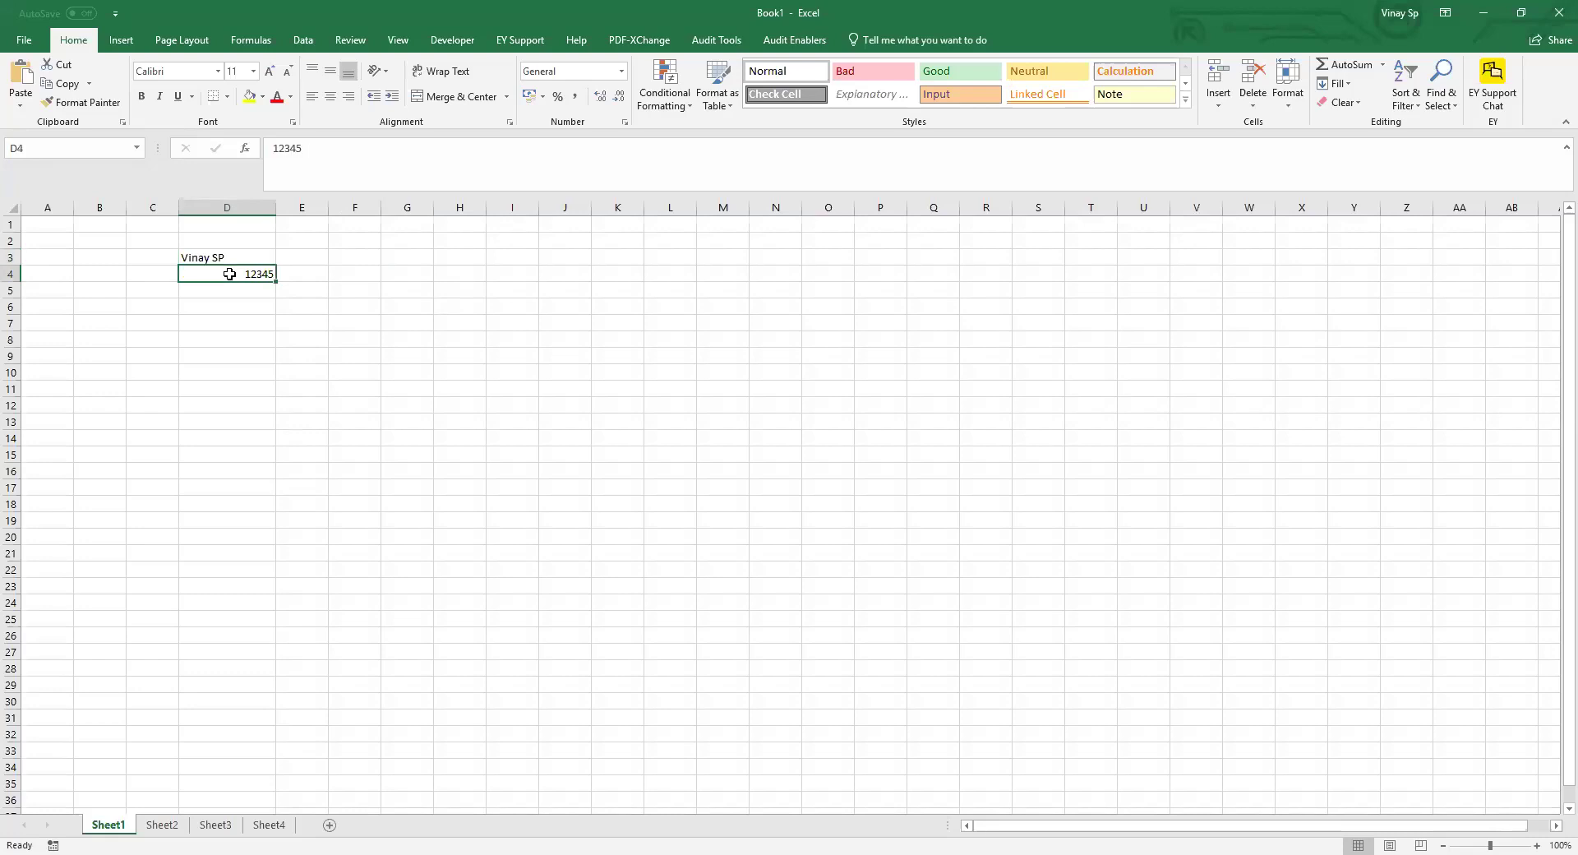
{"action": "key", "text": "shift+Up"}
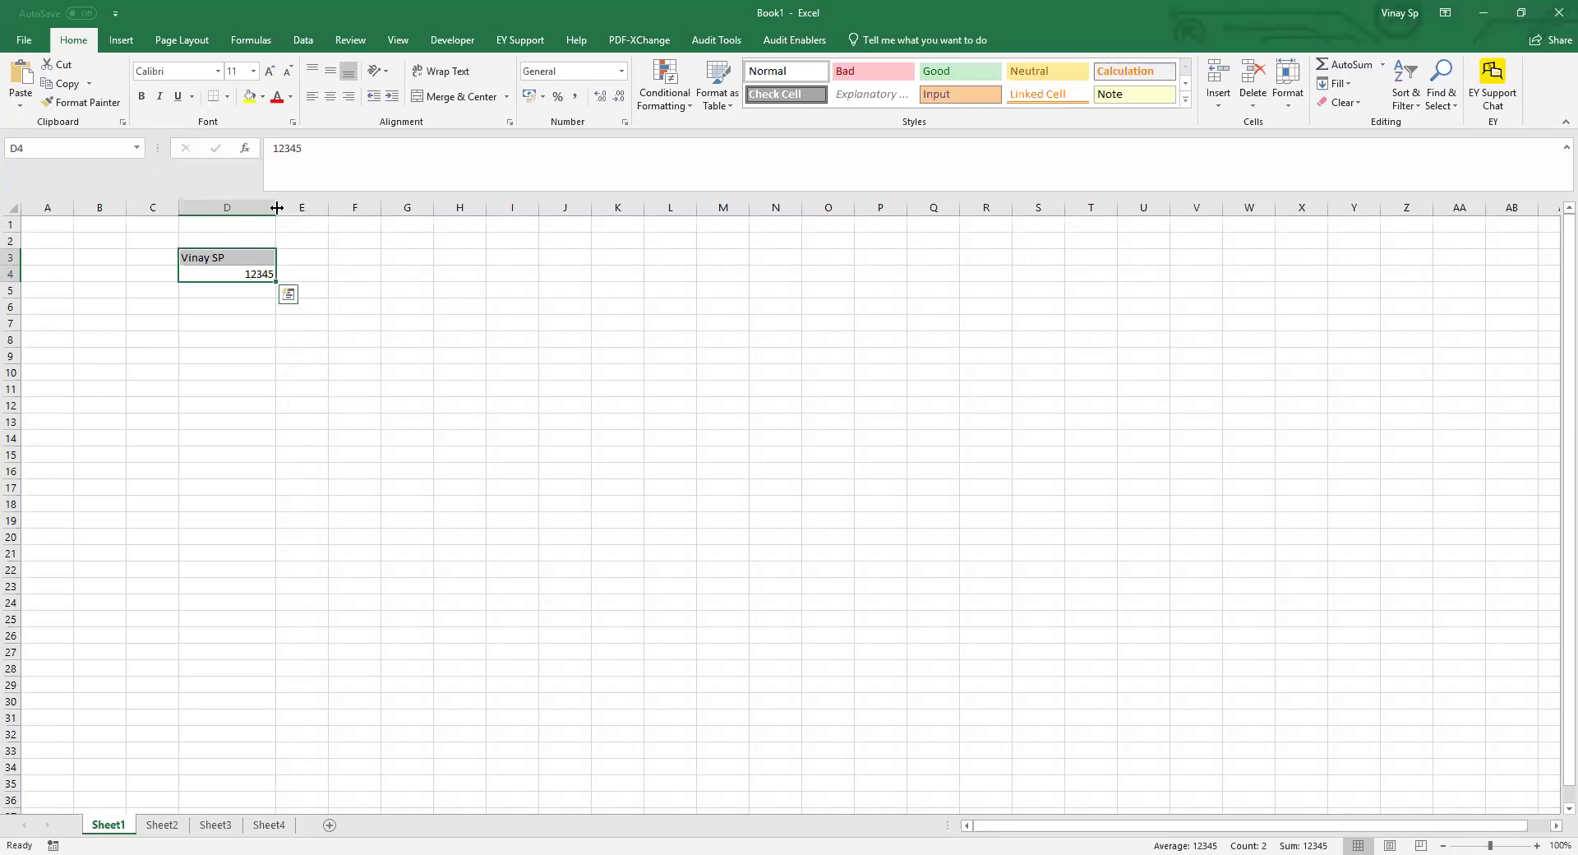
- Enter 12345 in cell D5 as text by preceding it with an apostrophe
{"action": "left_click", "coordinate": [240, 295]}
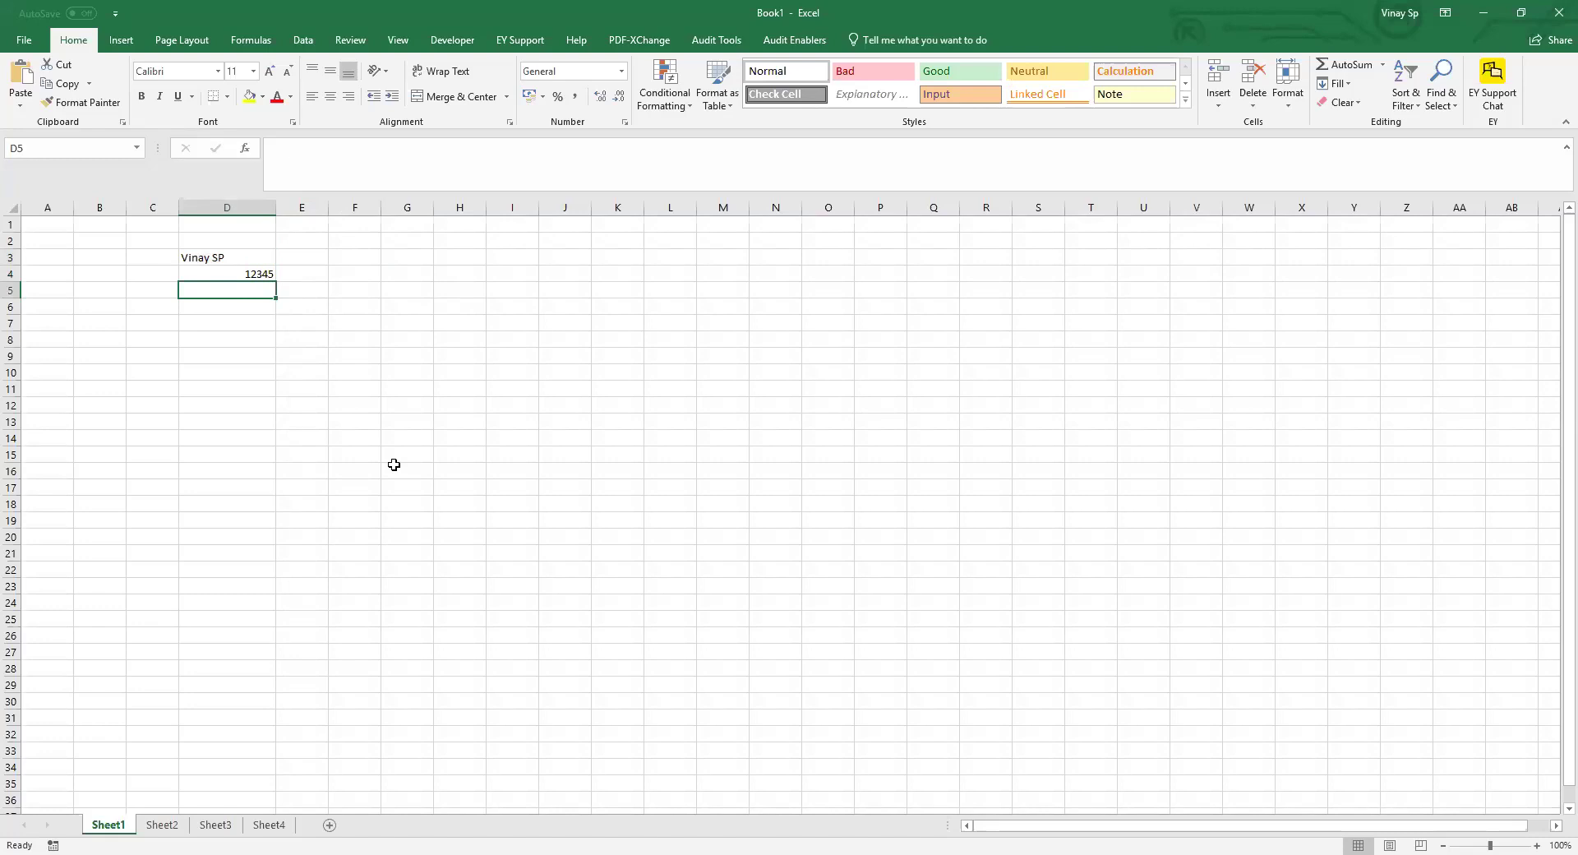
{"action": "type", "text": "'1"}
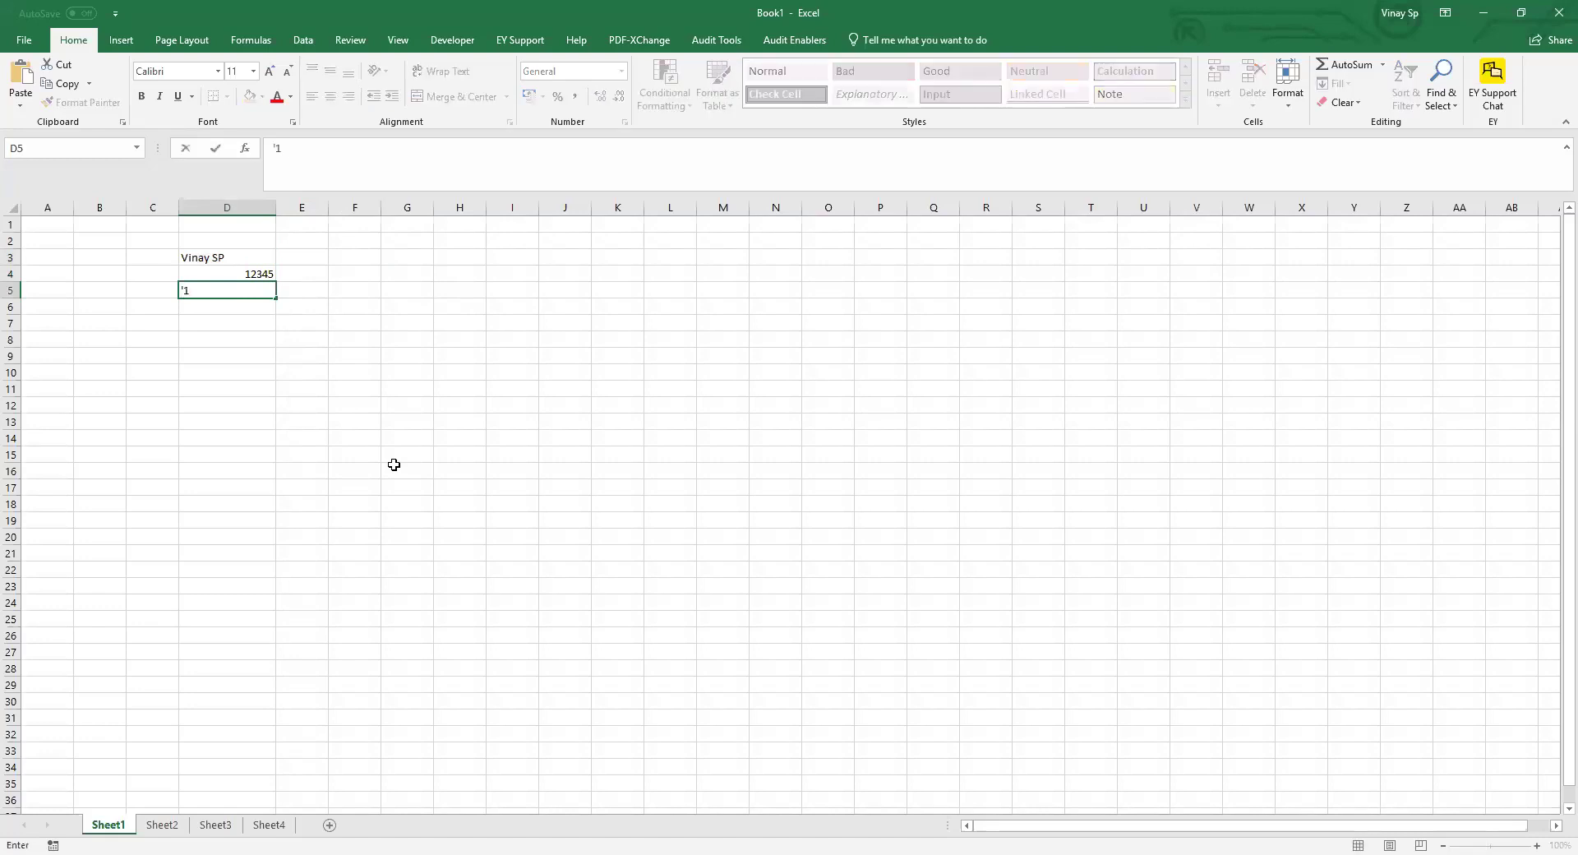
{"action": "key", "text": "Escape"}
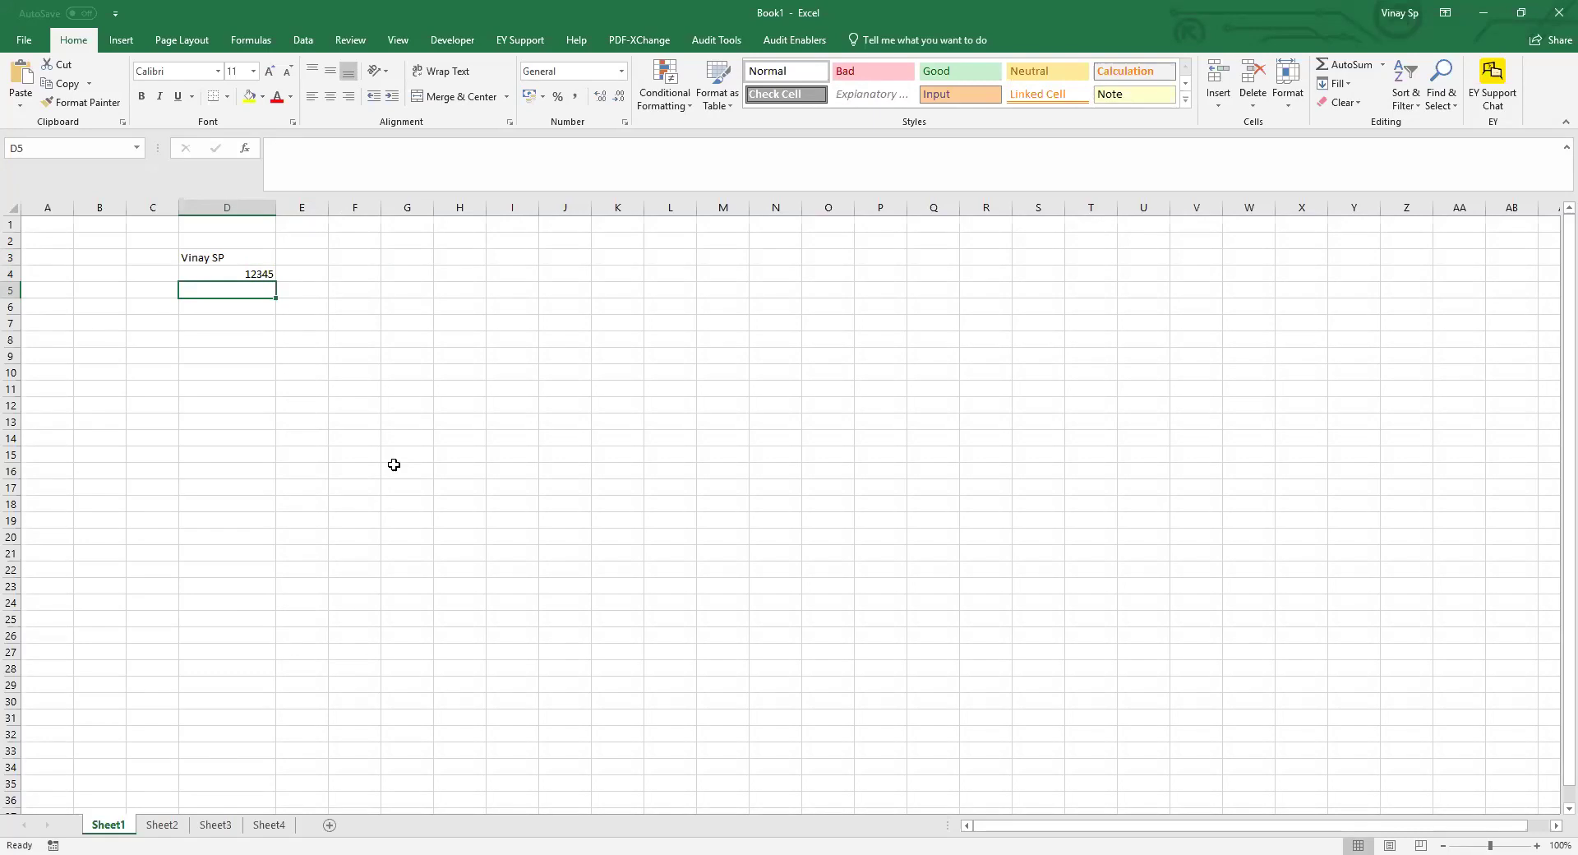
{"action": "type", "text": "'12345"}
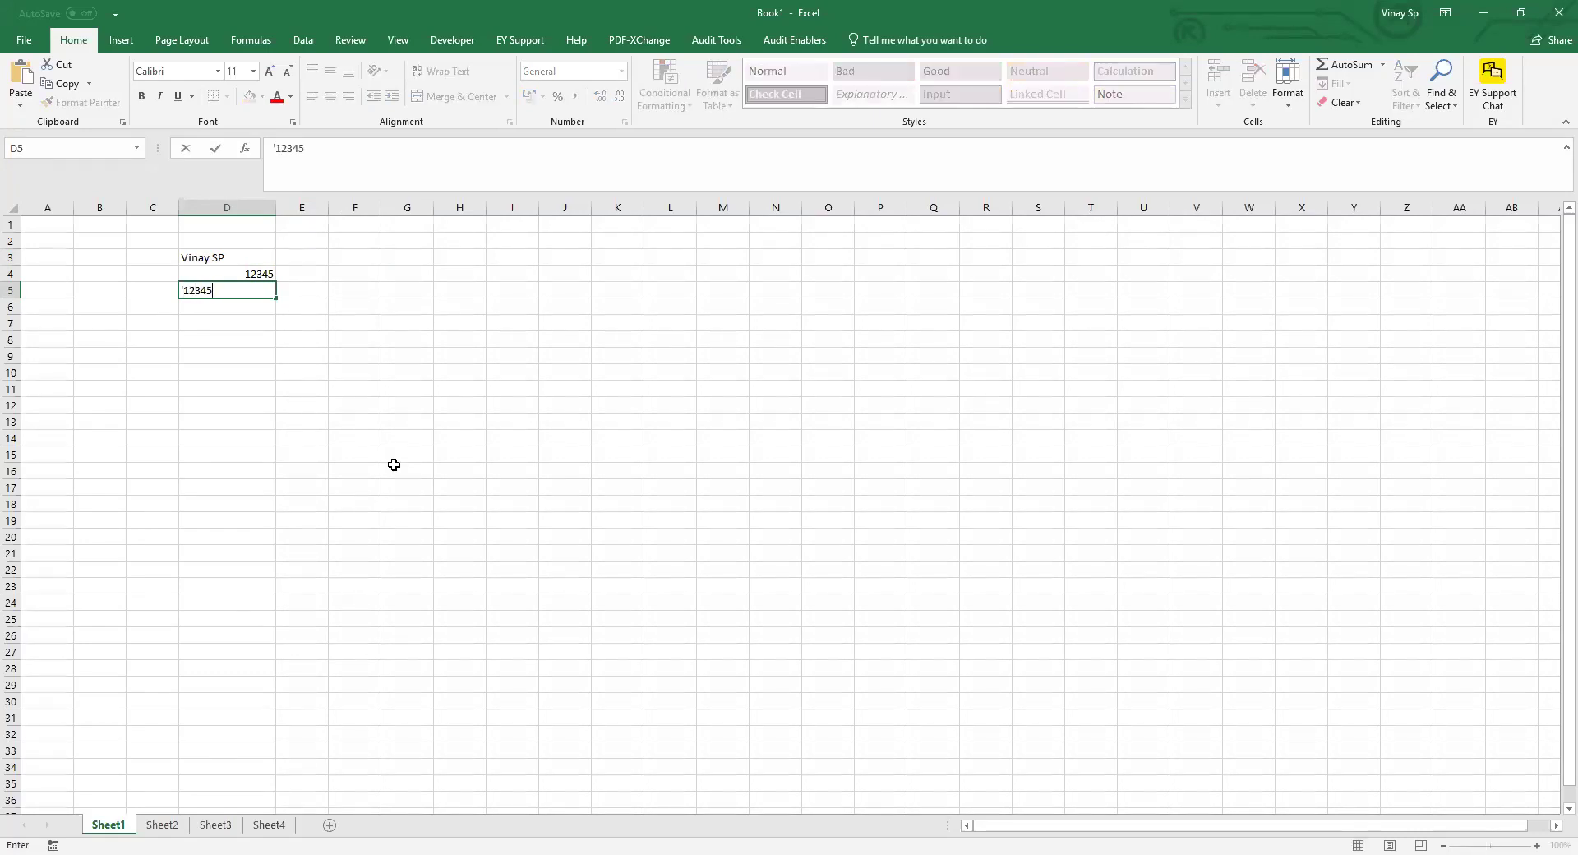
{"action": "key", "text": "Return"}
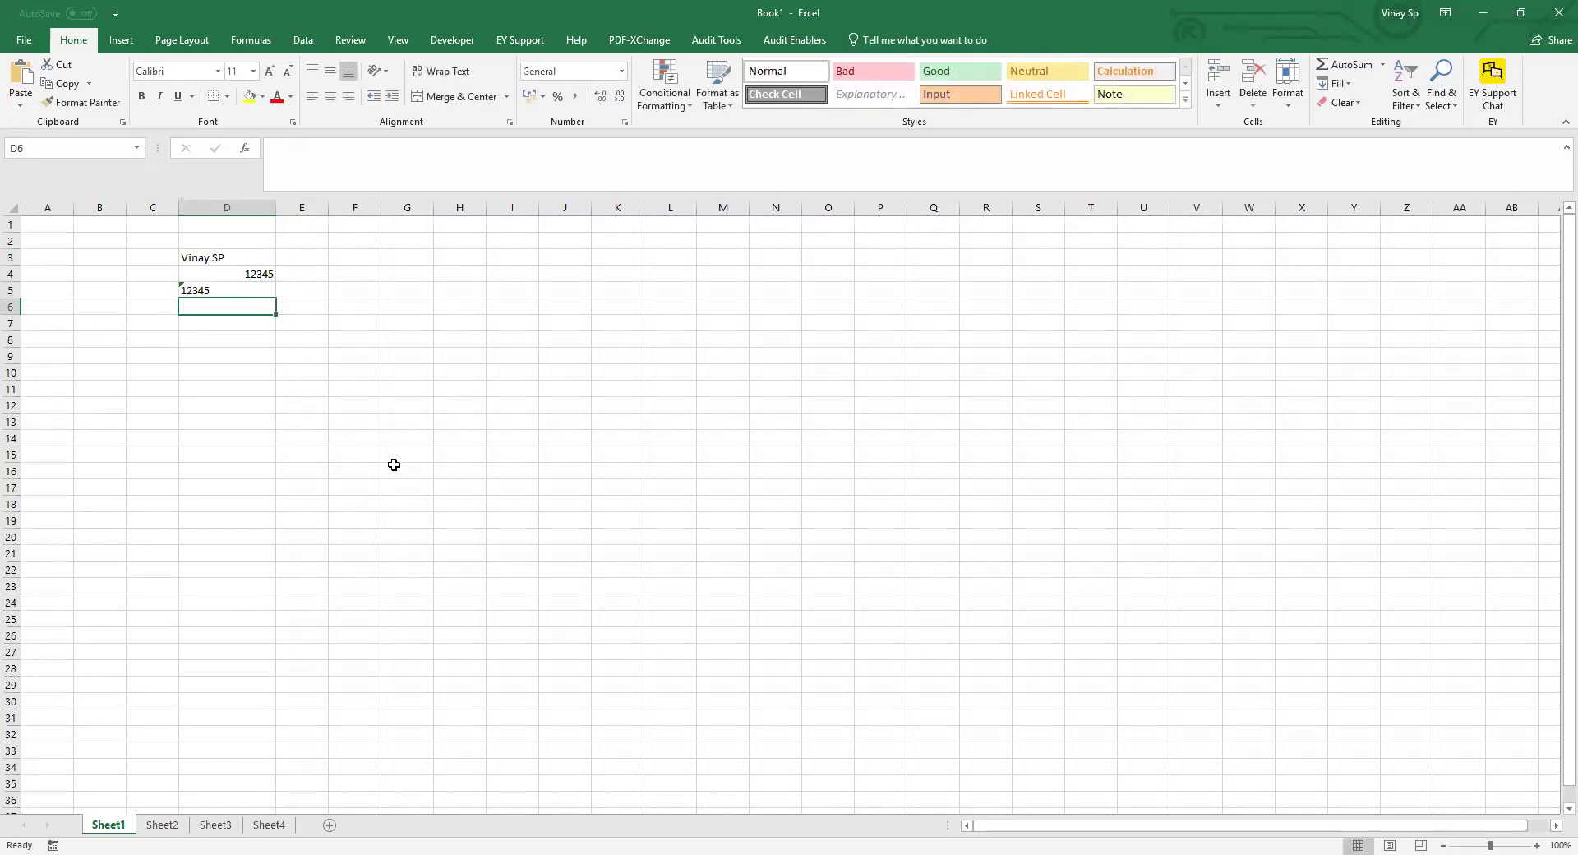
- Examine the text-stored number in D5 and compare it with the real number in D4
{"action": "left_click", "coordinate": [240, 289]}
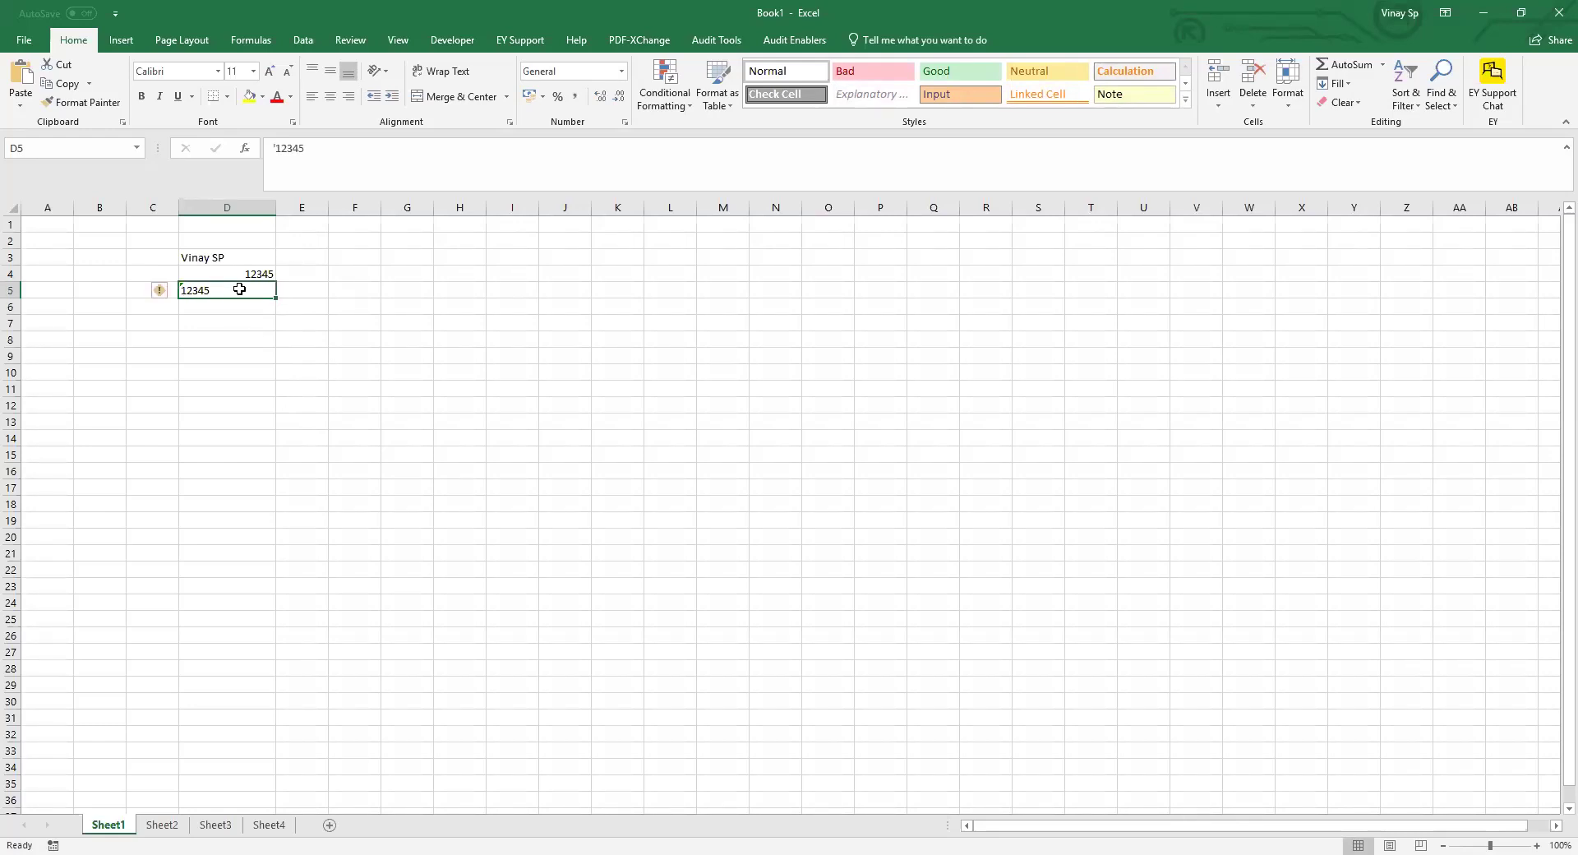
{"action": "left_click", "coordinate": [280, 385]}
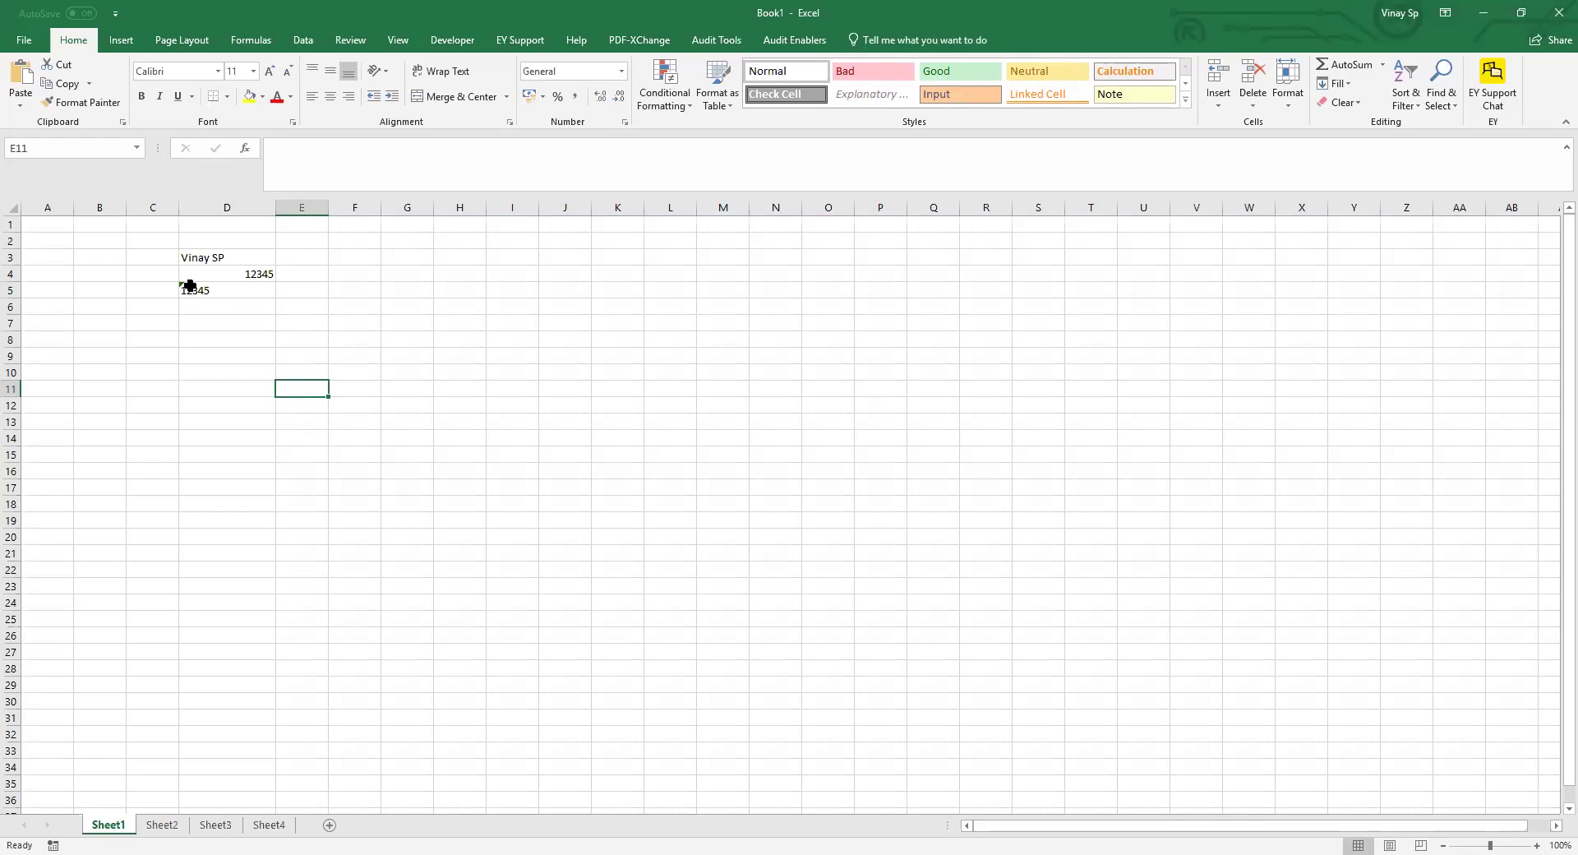
{"action": "left_click", "coordinate": [265, 288]}
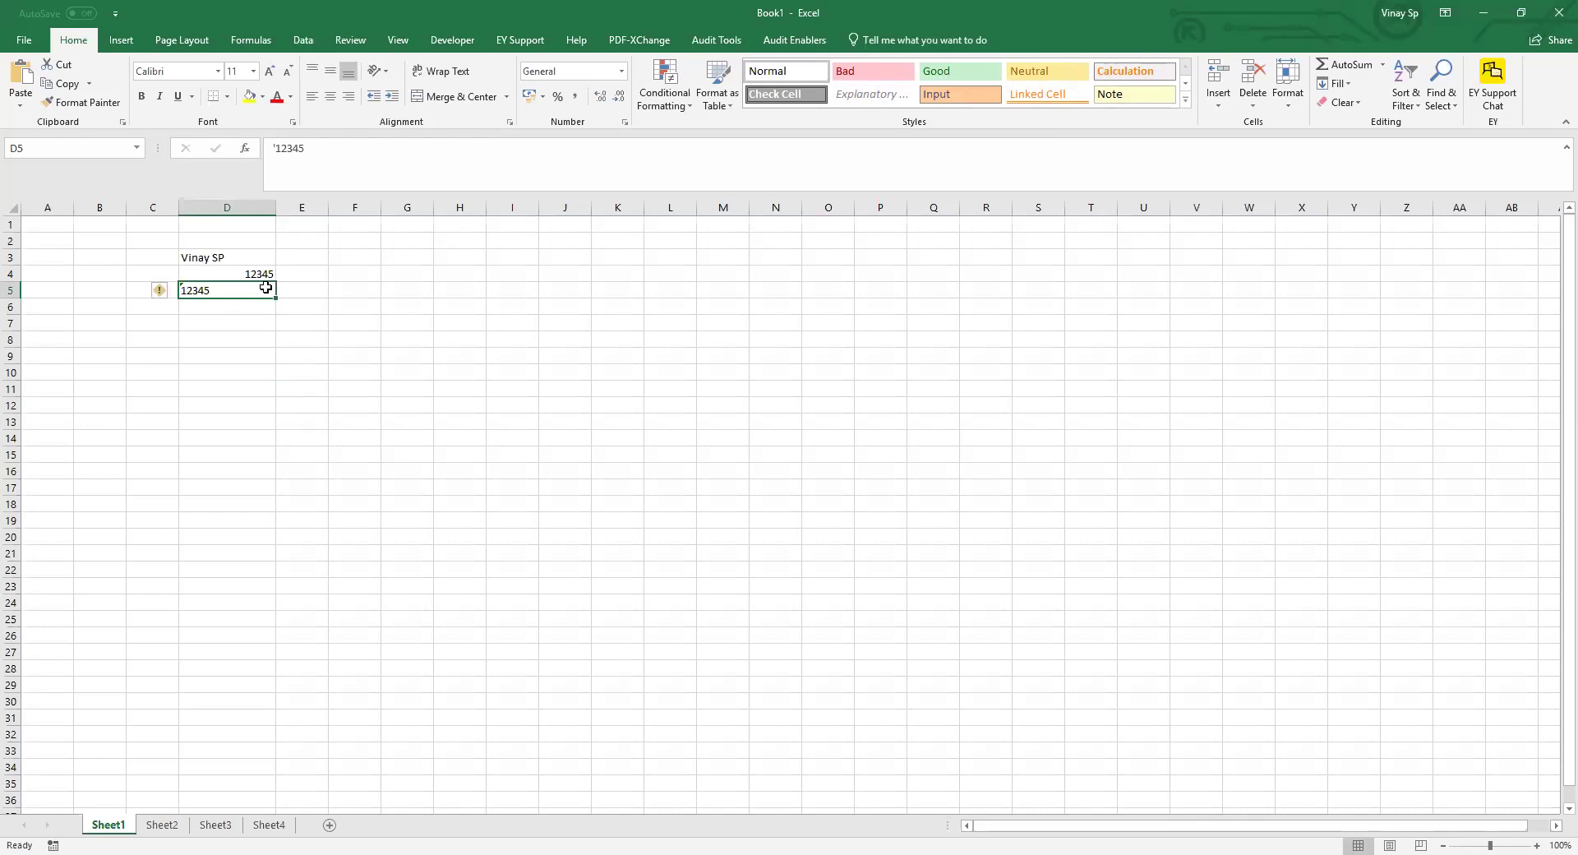
{"action": "left_click", "coordinate": [294, 418]}
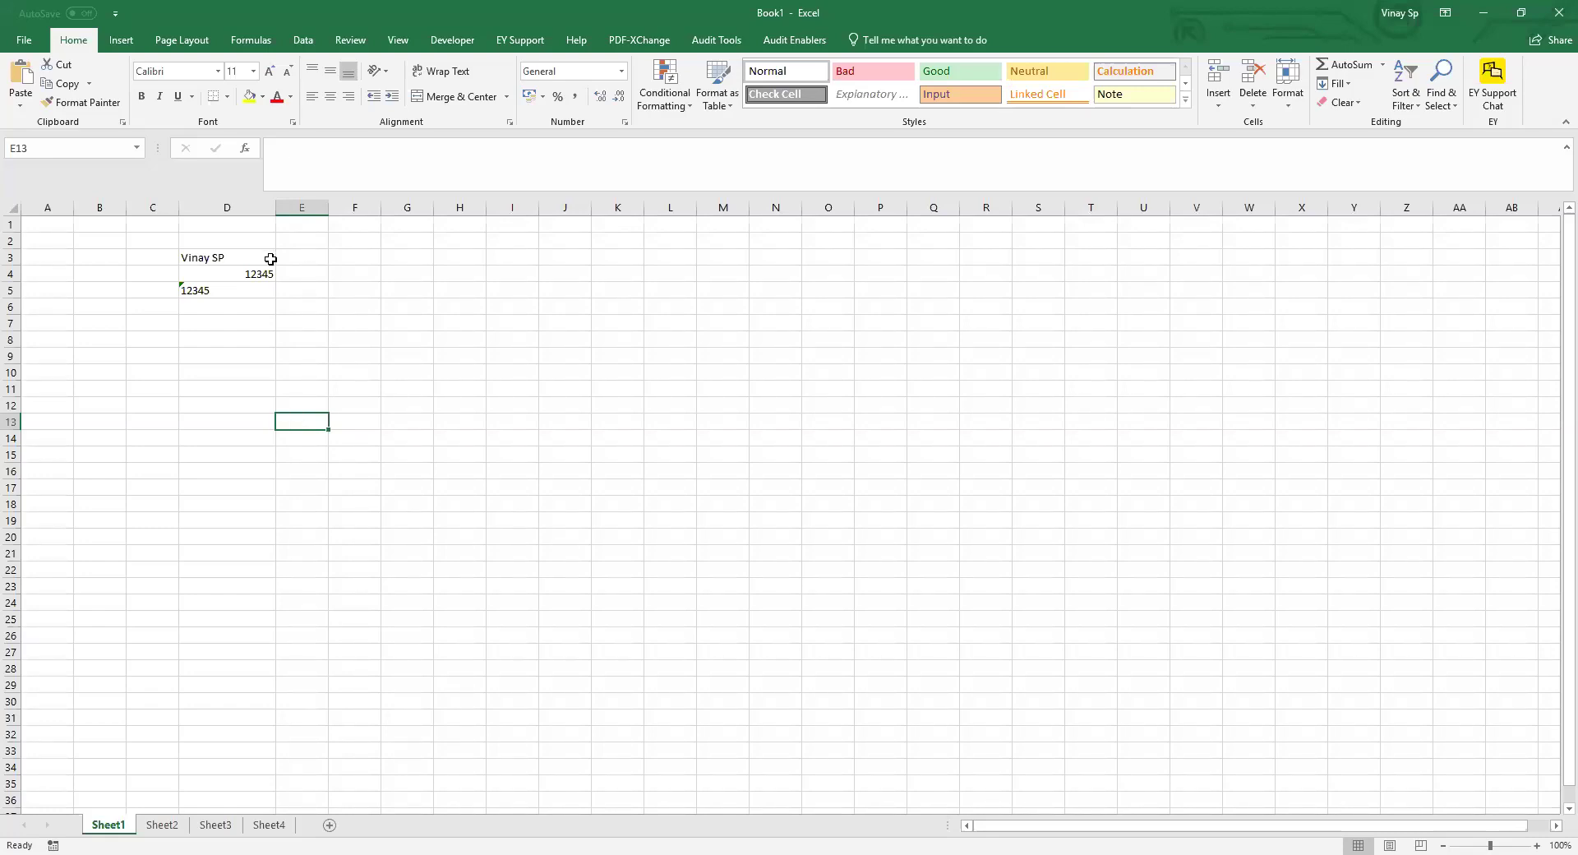
{"action": "left_click_drag", "start_coordinate": [260, 273], "coordinate": [270, 298]}
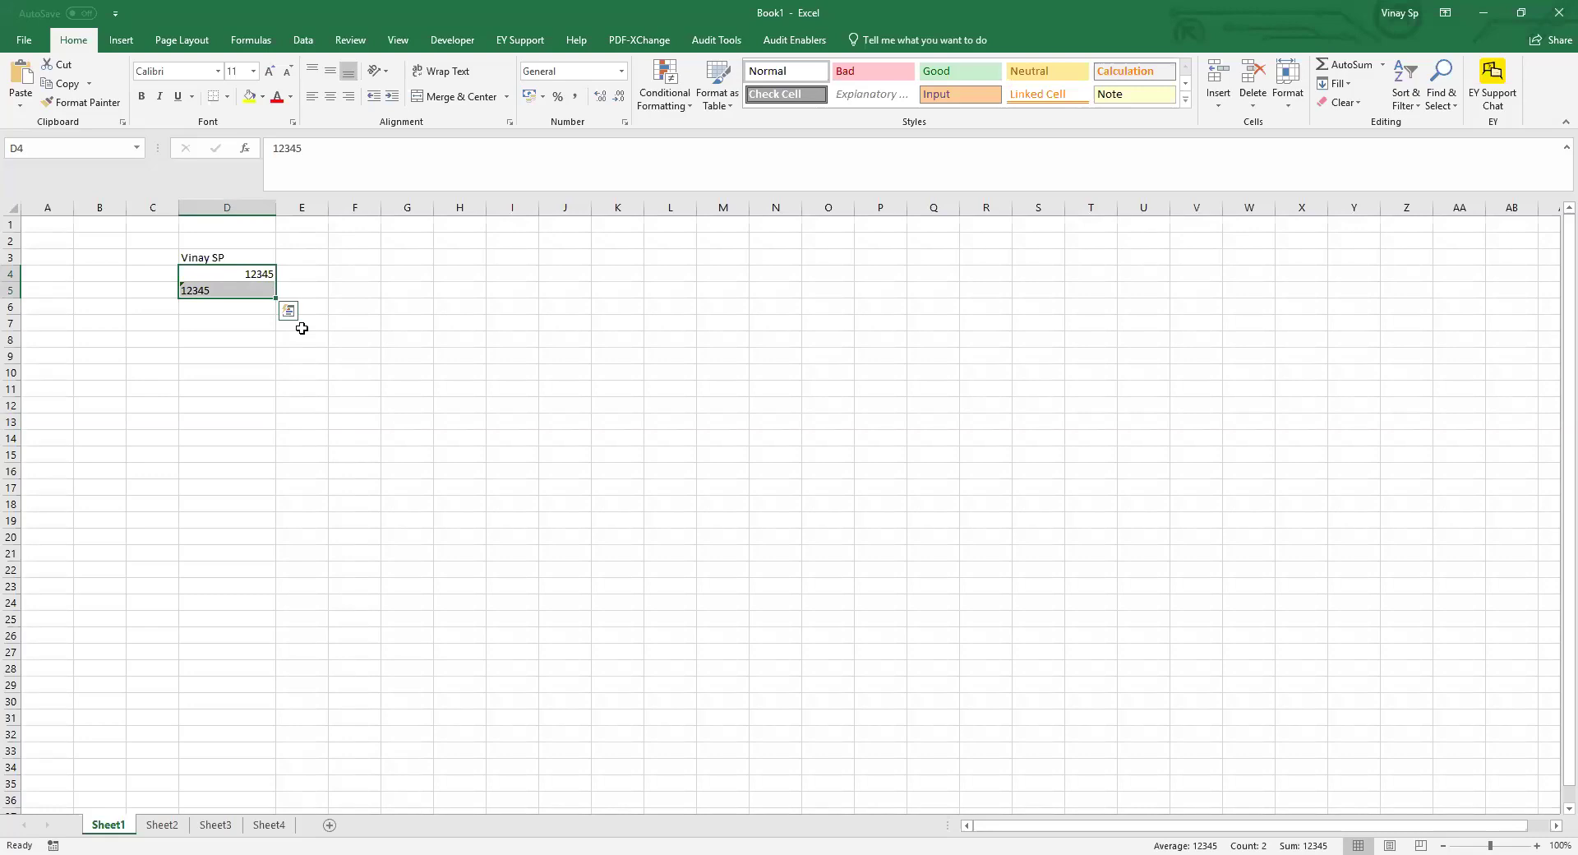
- View the error-checking options and warning explanation for the number stored as text in D5 without applying an option
{"action": "left_click", "coordinate": [227, 337]}
{"action": "left_click", "coordinate": [236, 290]}
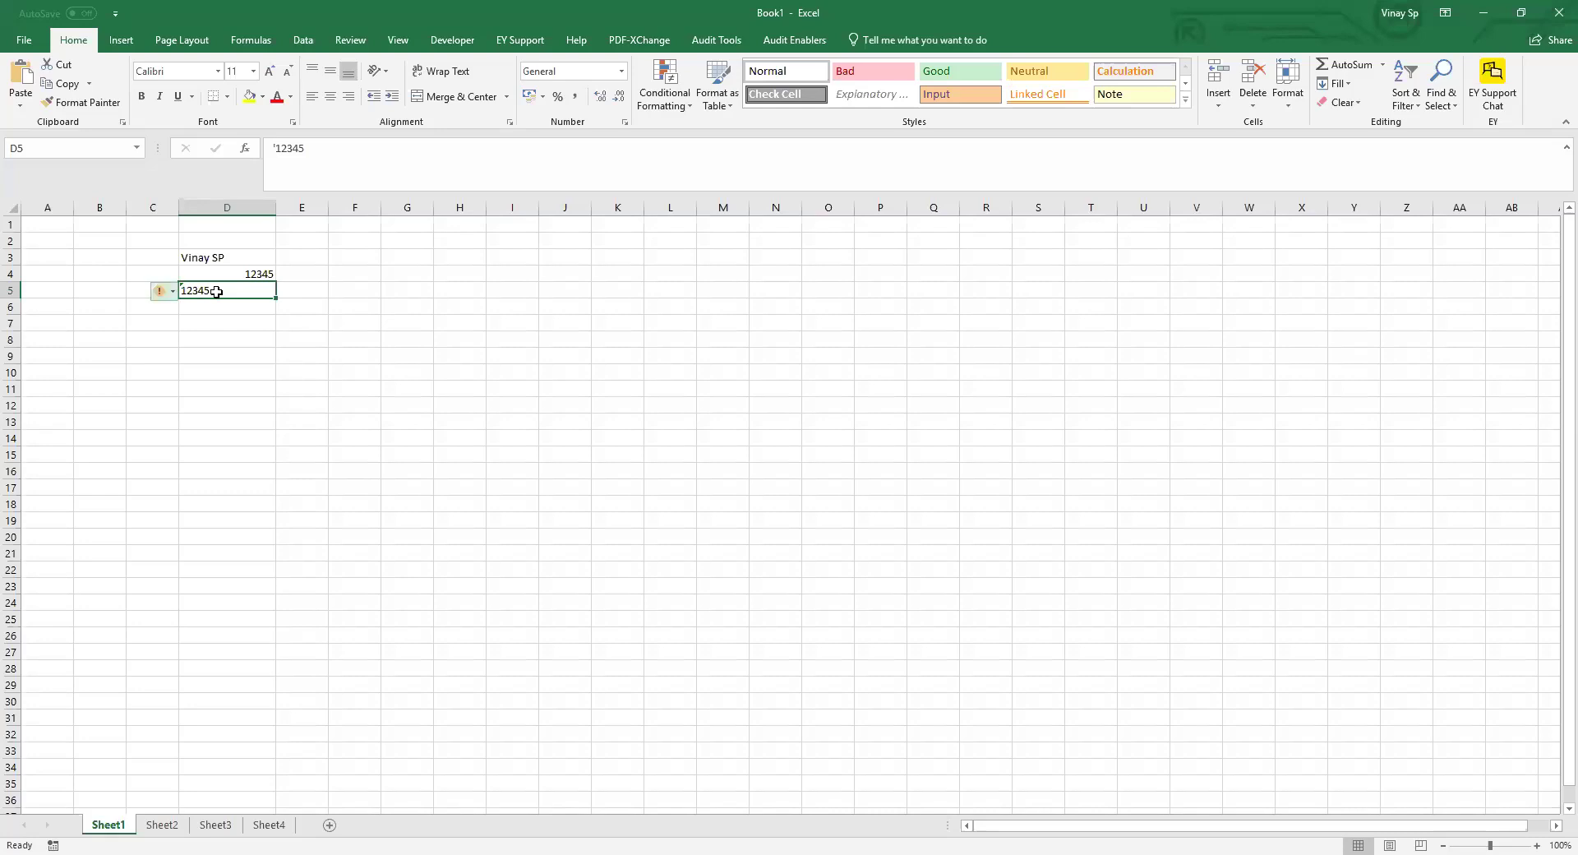
{"action": "left_click", "coordinate": [247, 321]}
{"action": "left_click", "coordinate": [210, 289]}
{"action": "left_click", "coordinate": [170, 293]}
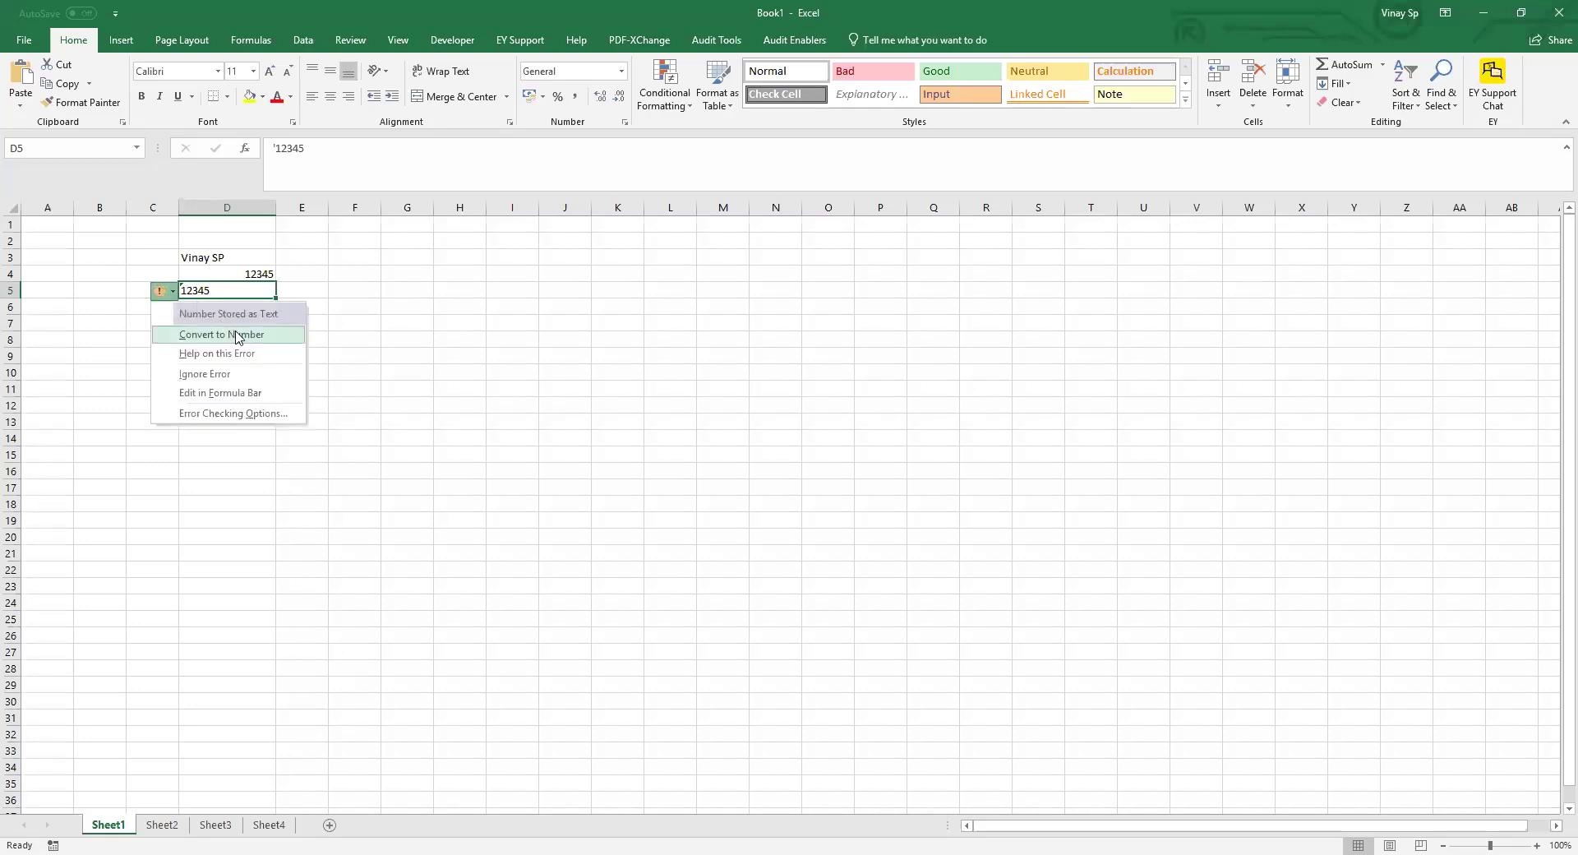
{"action": "left_click", "coordinate": [330, 291]}
{"action": "left_click", "coordinate": [224, 290]}
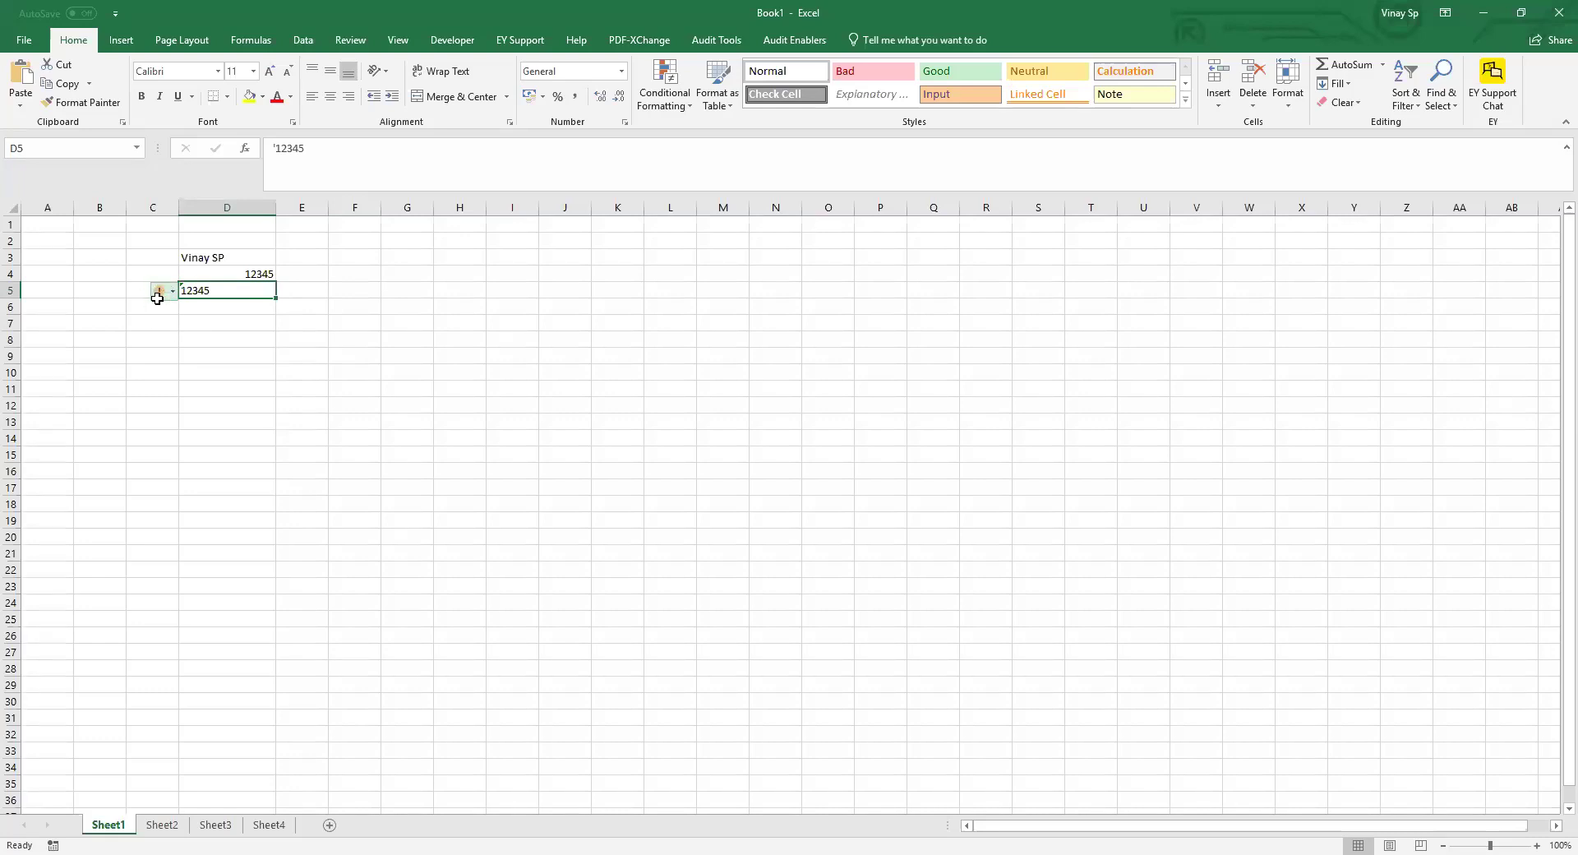
{"action": "mouse_move", "coordinate": [170, 298]}
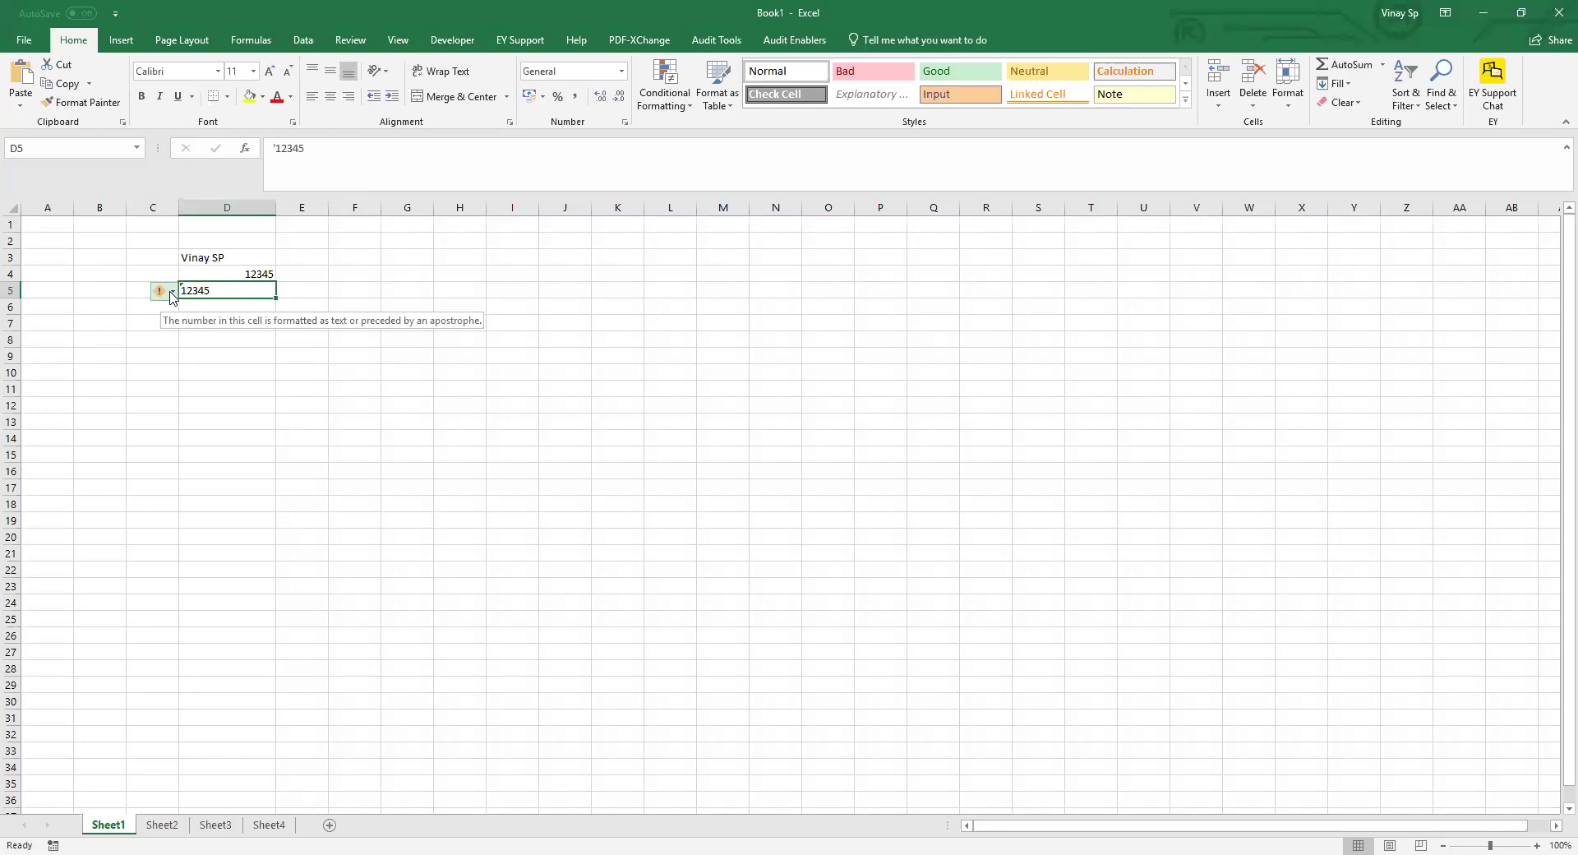
- Convert the number stored as text in D5 to a real number and check the cell's content
{"action": "left_click", "coordinate": [172, 293]}
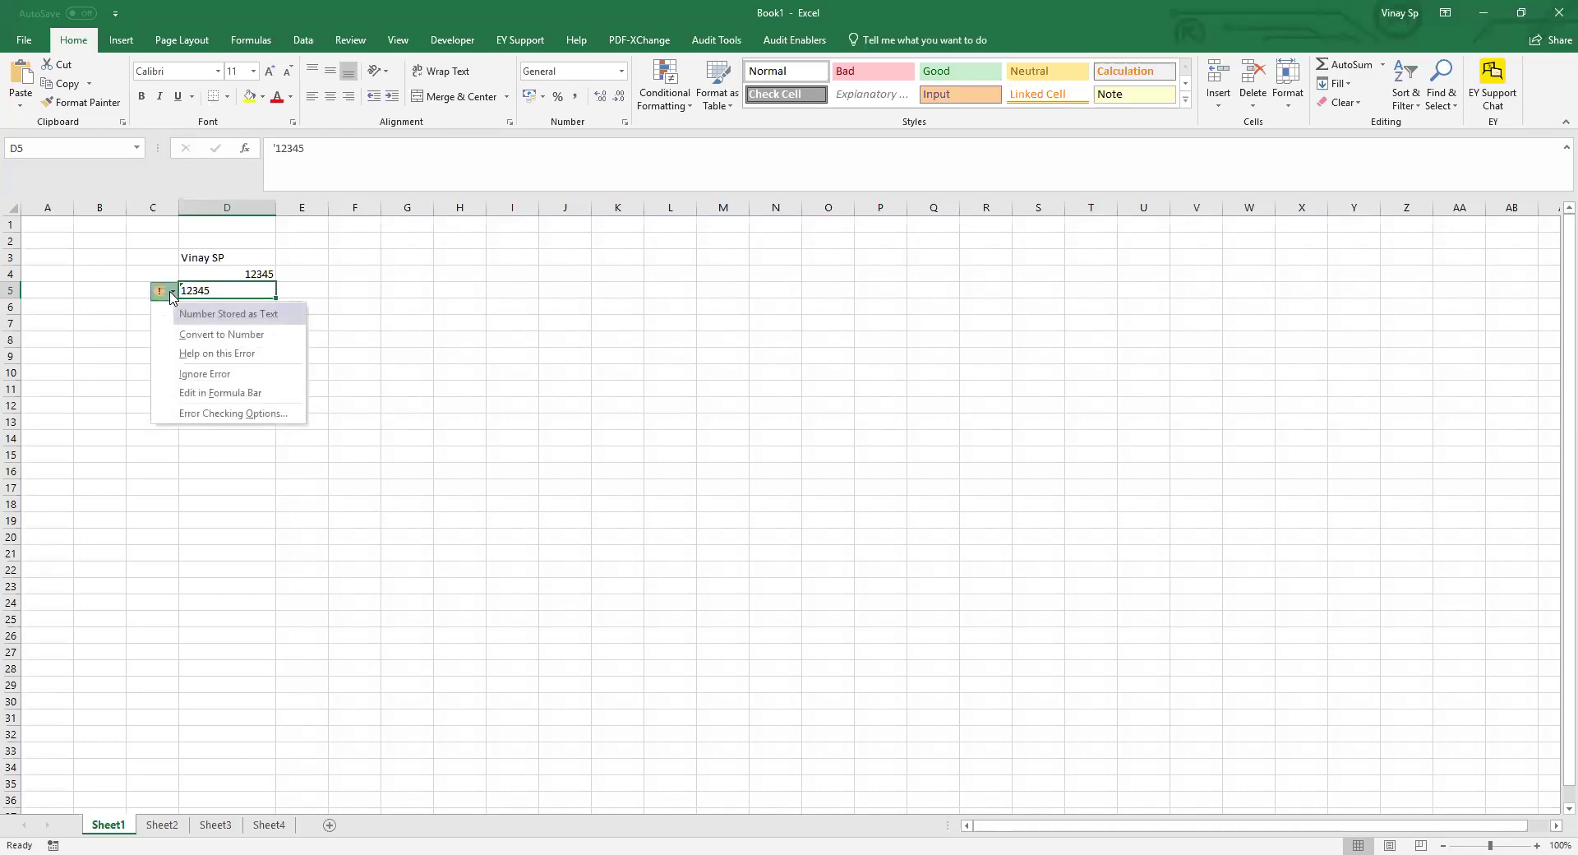
{"action": "left_click", "coordinate": [218, 337]}
{"action": "left_click", "coordinate": [231, 338]}
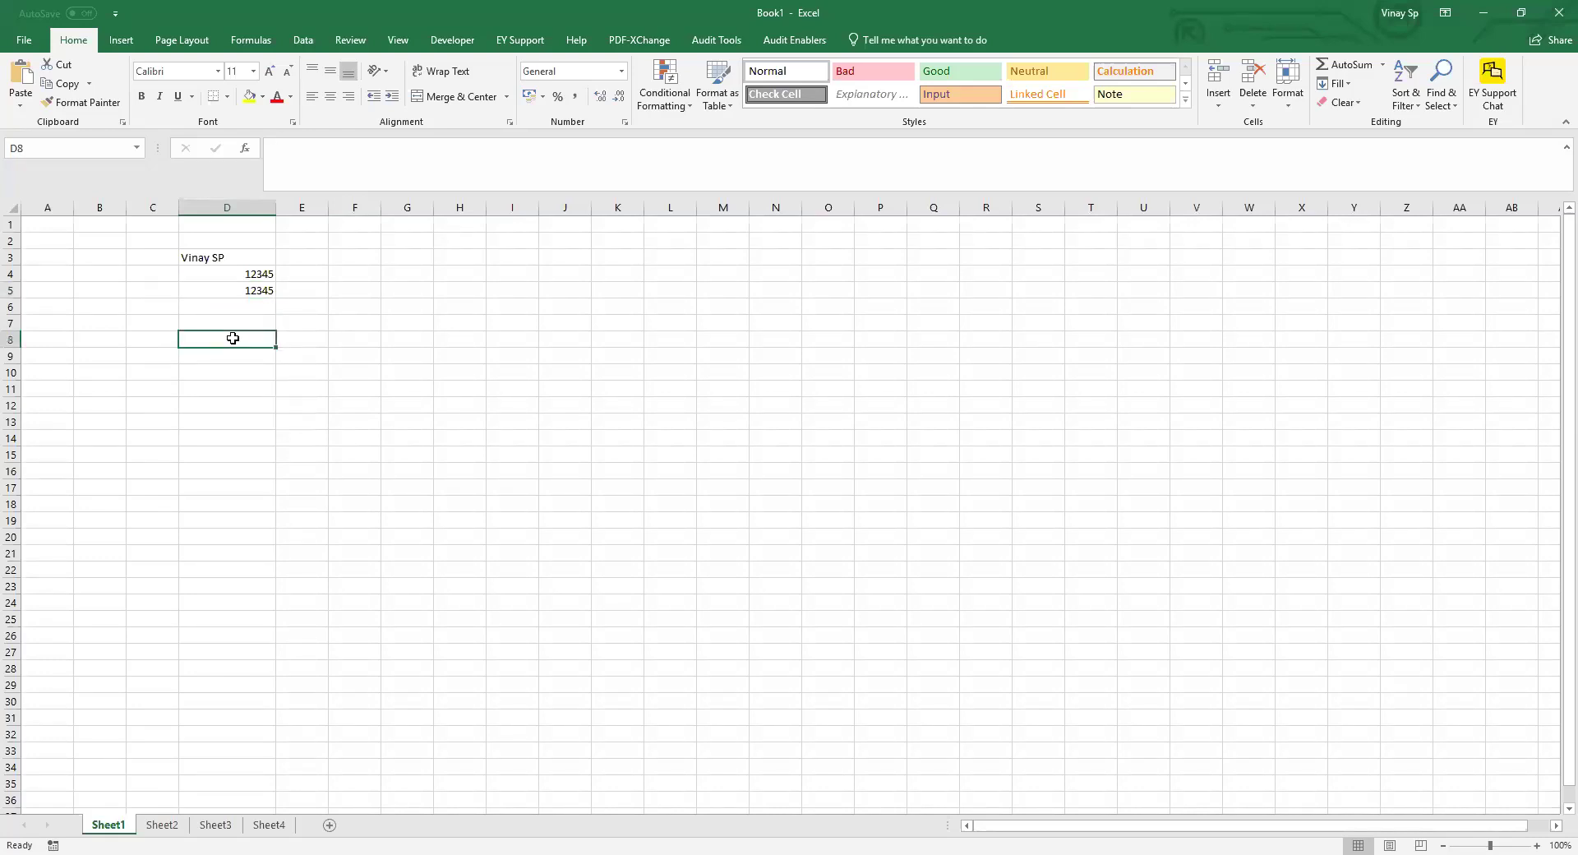
{"action": "left_click", "coordinate": [264, 291]}
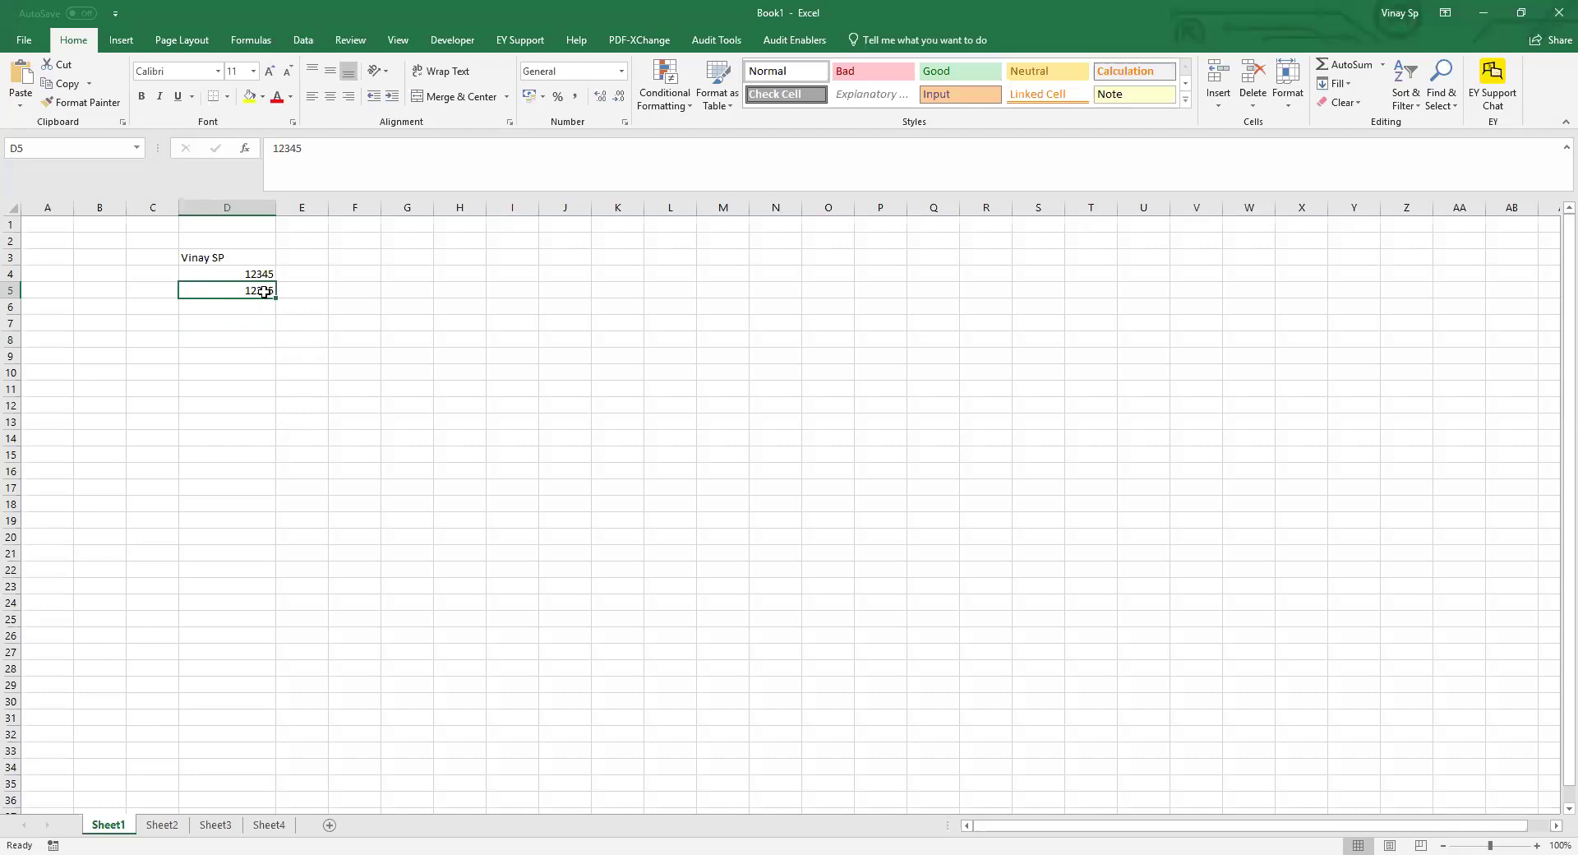
{"action": "left_click", "coordinate": [240, 401]}
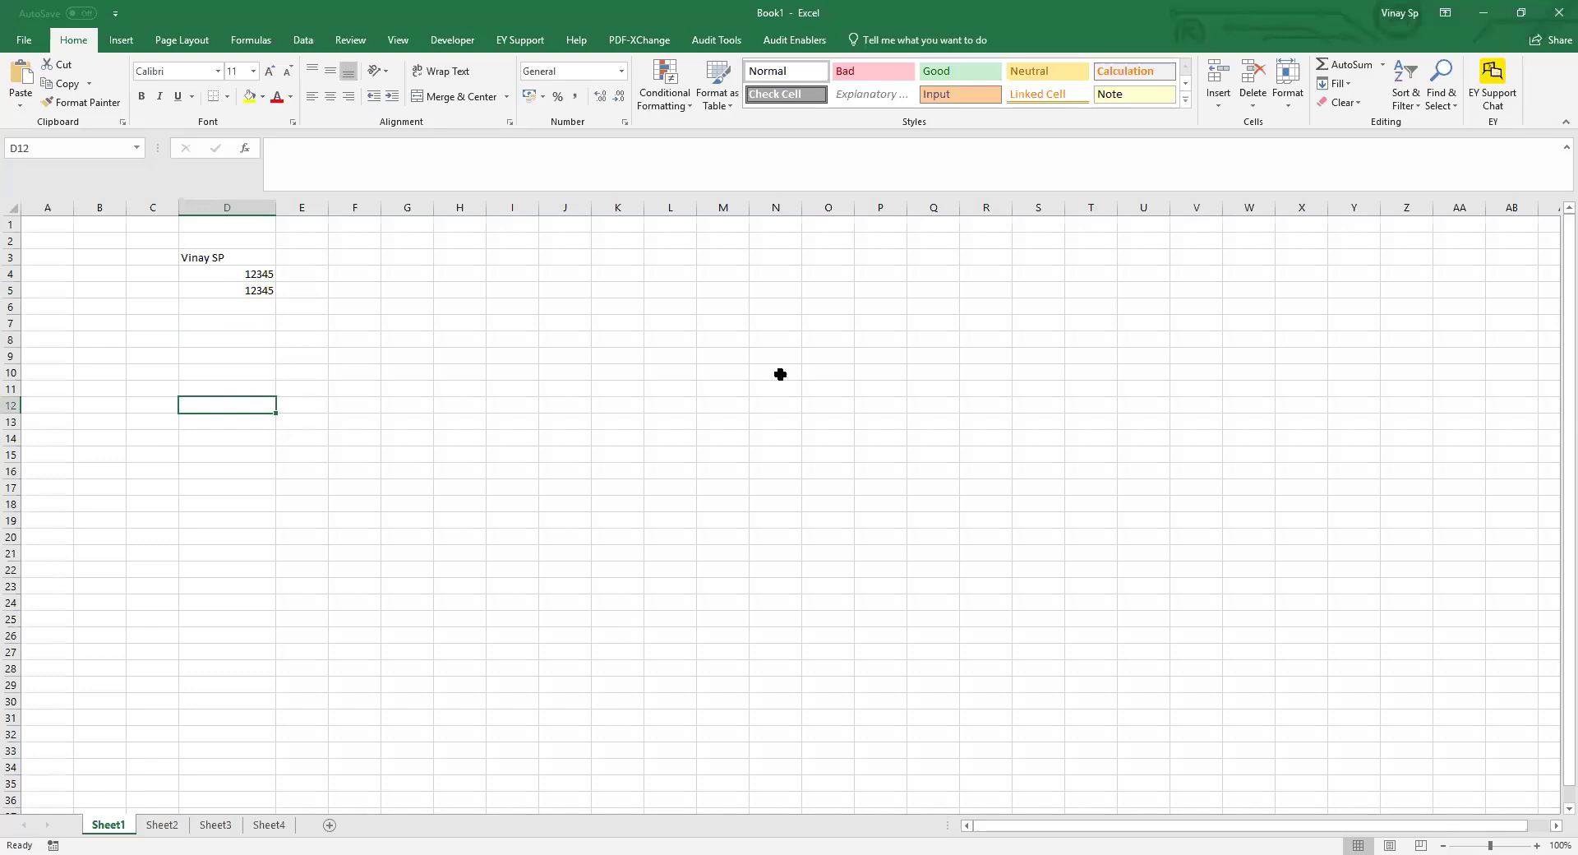
- Switch to the Basic Excel Training.xlsx workbook and go to the Text Numbers section of the Fundamentals sheet
{"action": "key", "text": "alt+F11"}
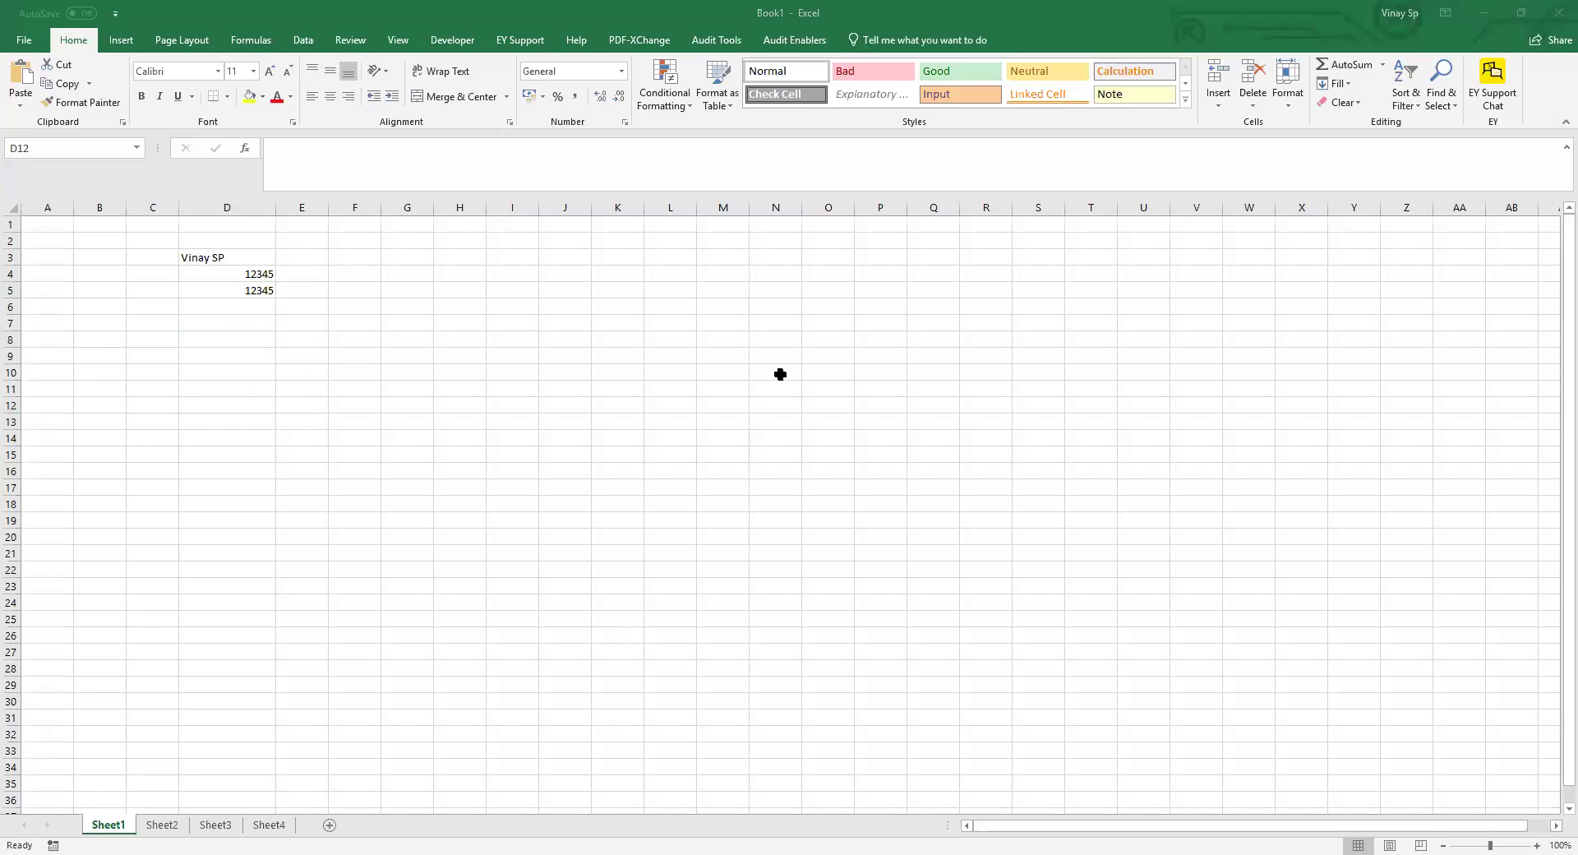
{"action": "key", "text": "alt+Tab"}
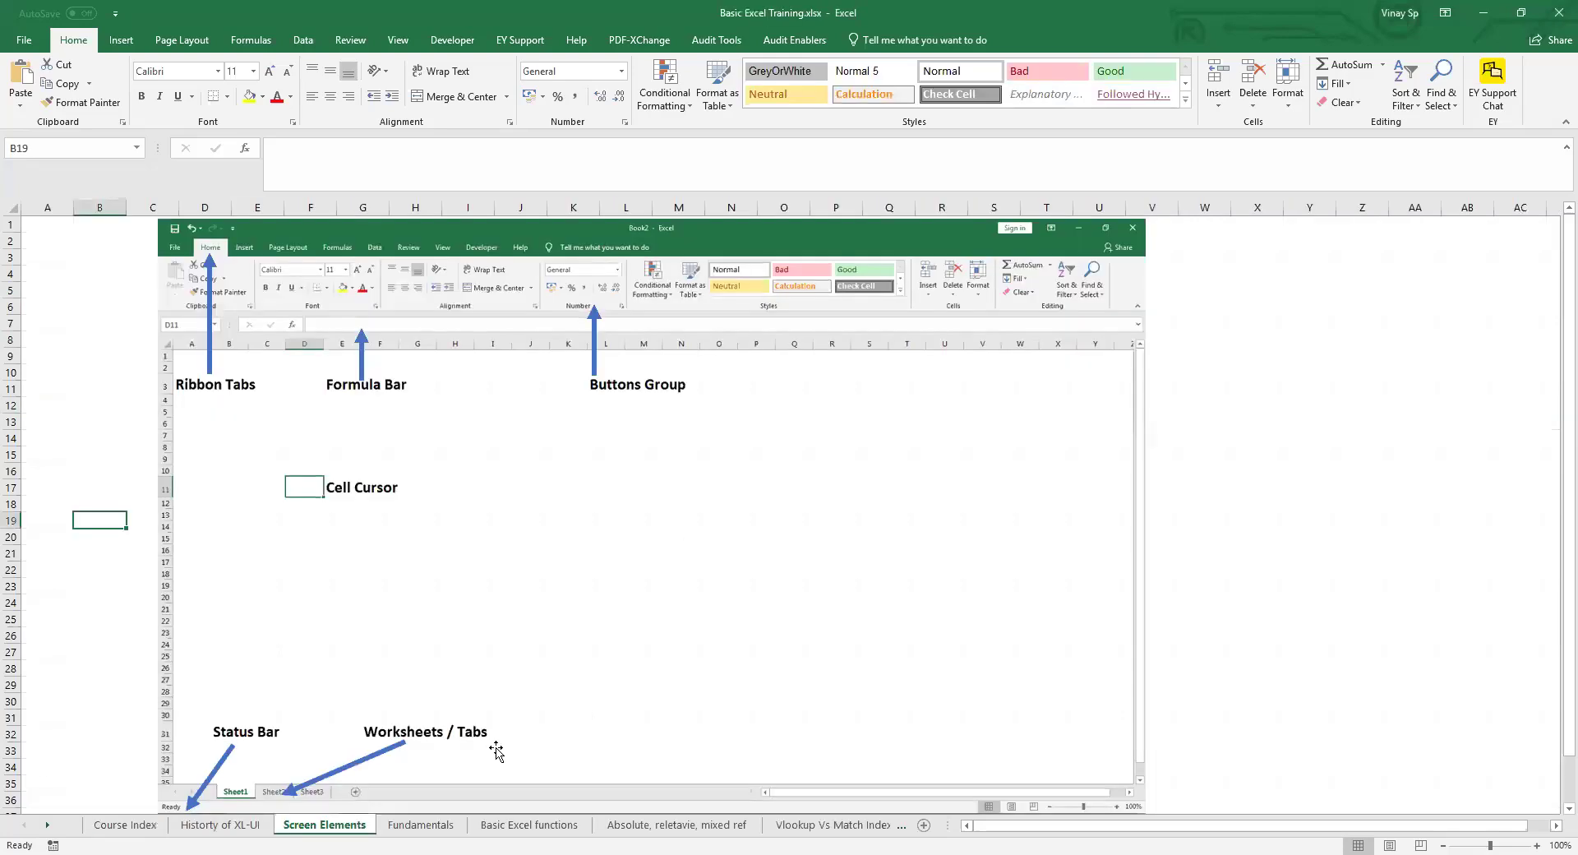
{"action": "left_click", "coordinate": [450, 827]}
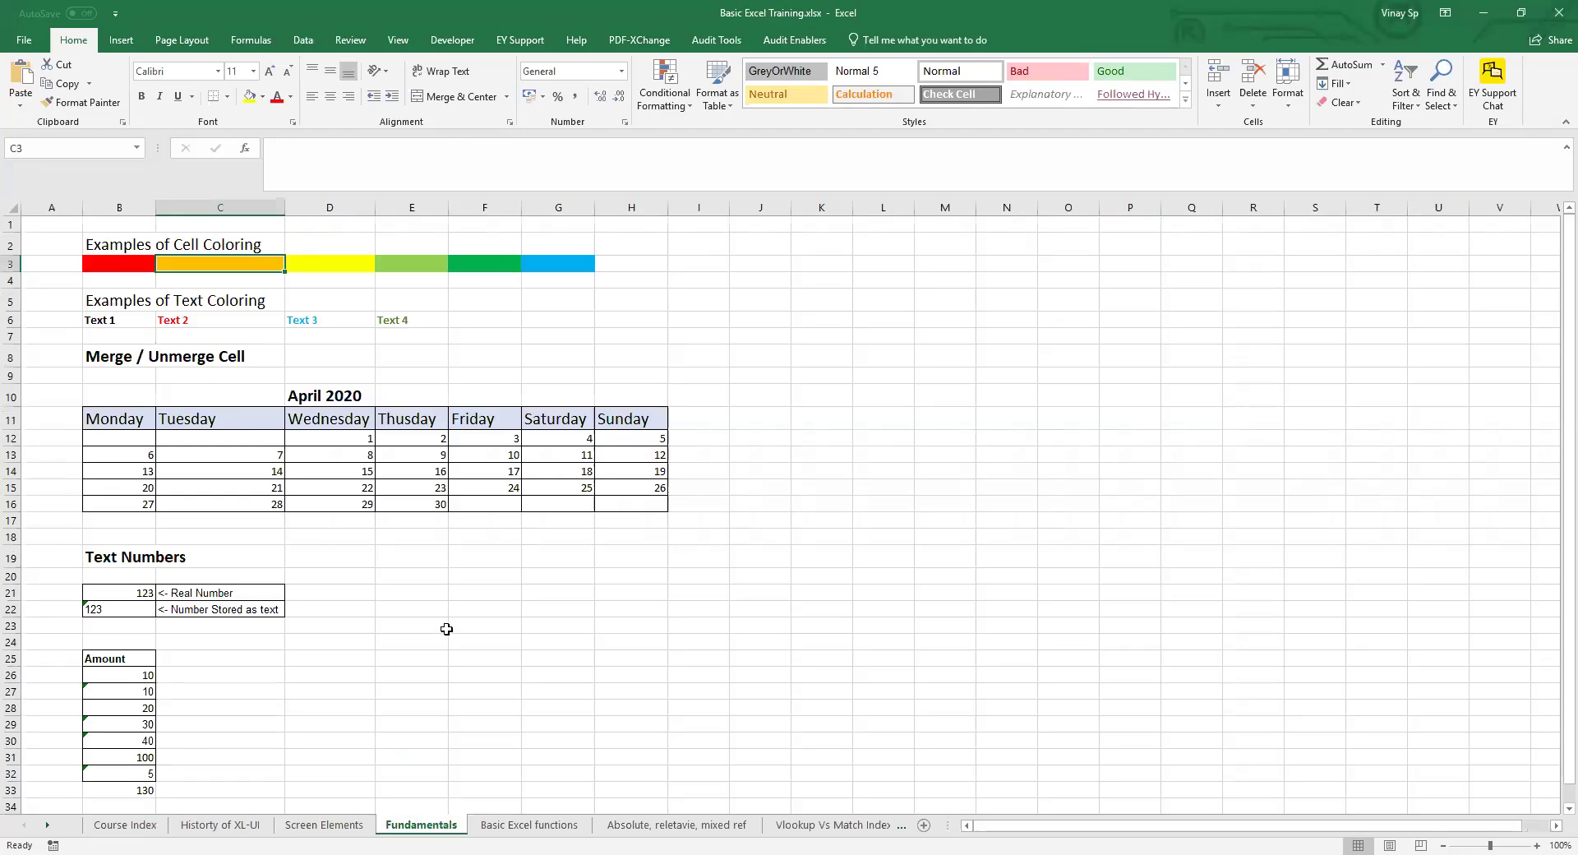
{"action": "scroll", "coordinate": [446, 628], "scroll_direction": "down", "scroll_amount": 5}
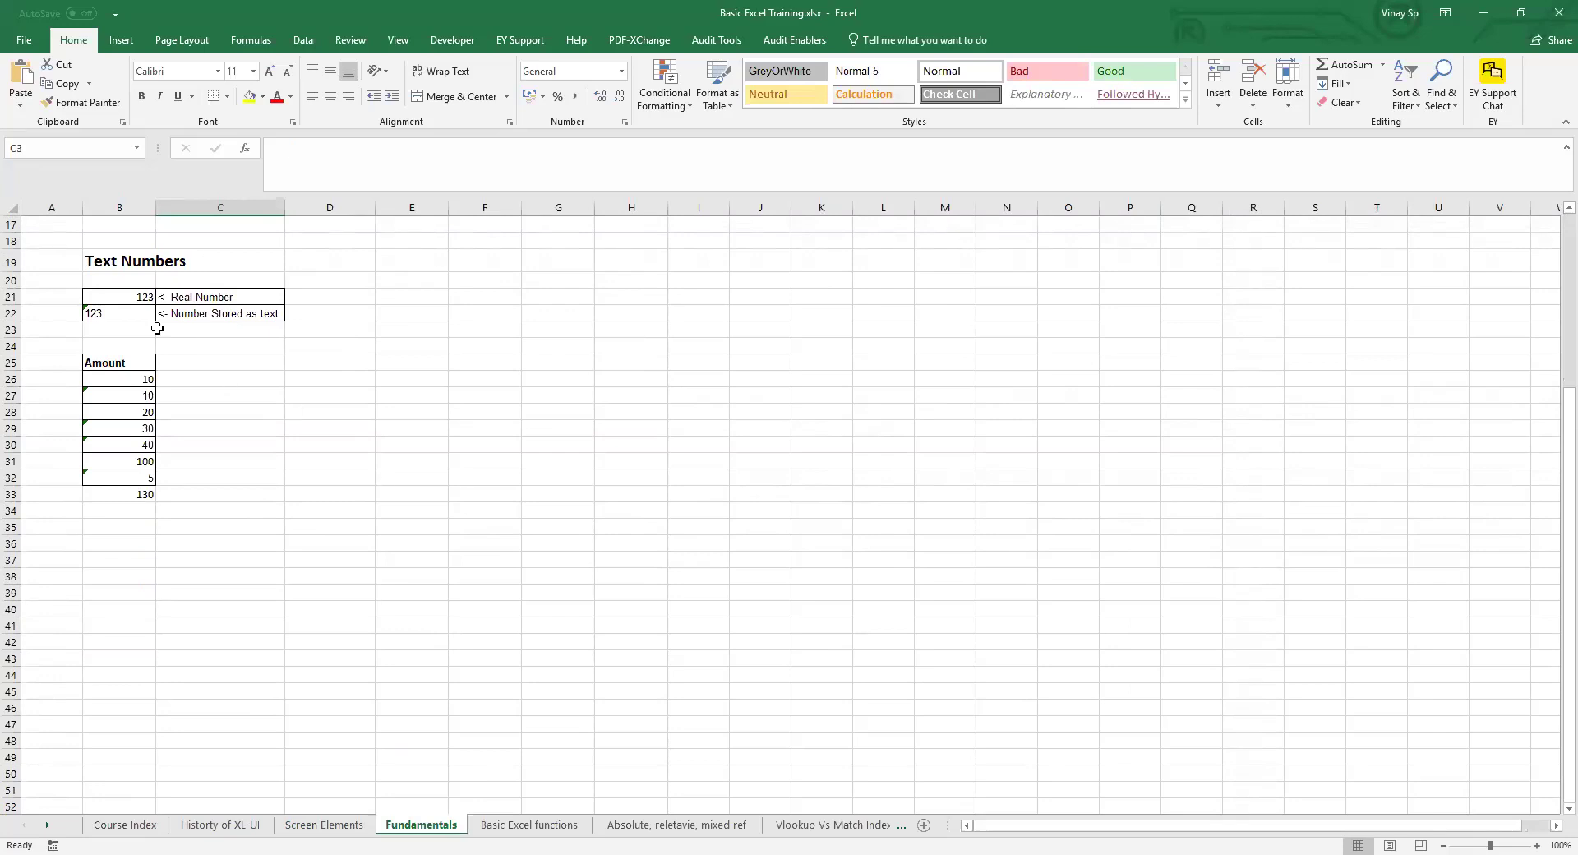
- Compare the real number in B26 with the number stored as text in B27 of the Amount list
{"action": "left_click", "coordinate": [140, 378]}
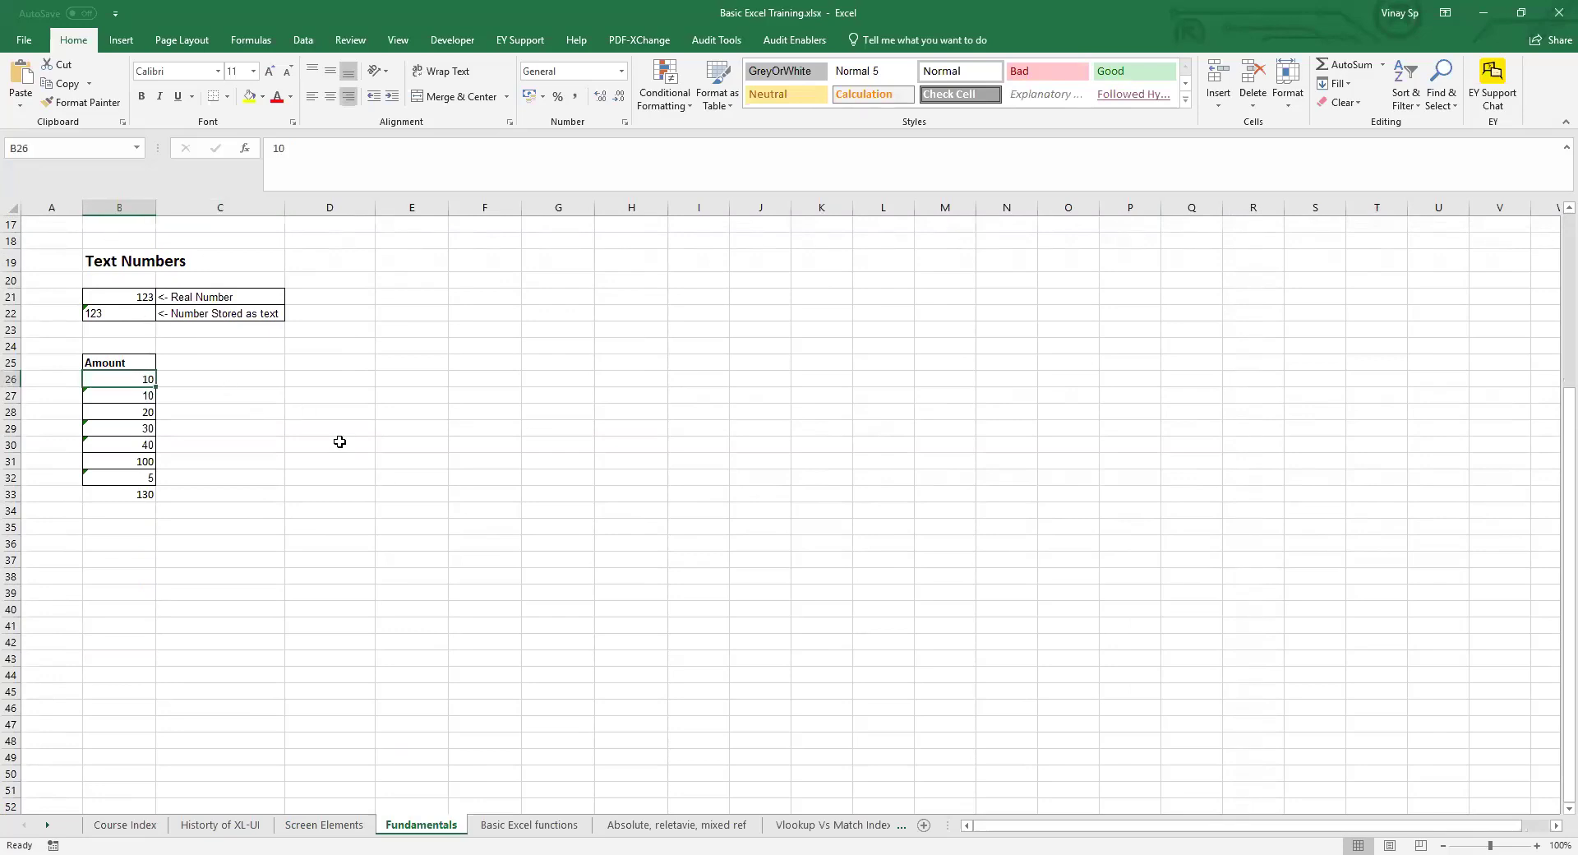
{"action": "key", "text": "Down"}
{"action": "key", "text": "Up"}
{"action": "key", "text": "Down"}
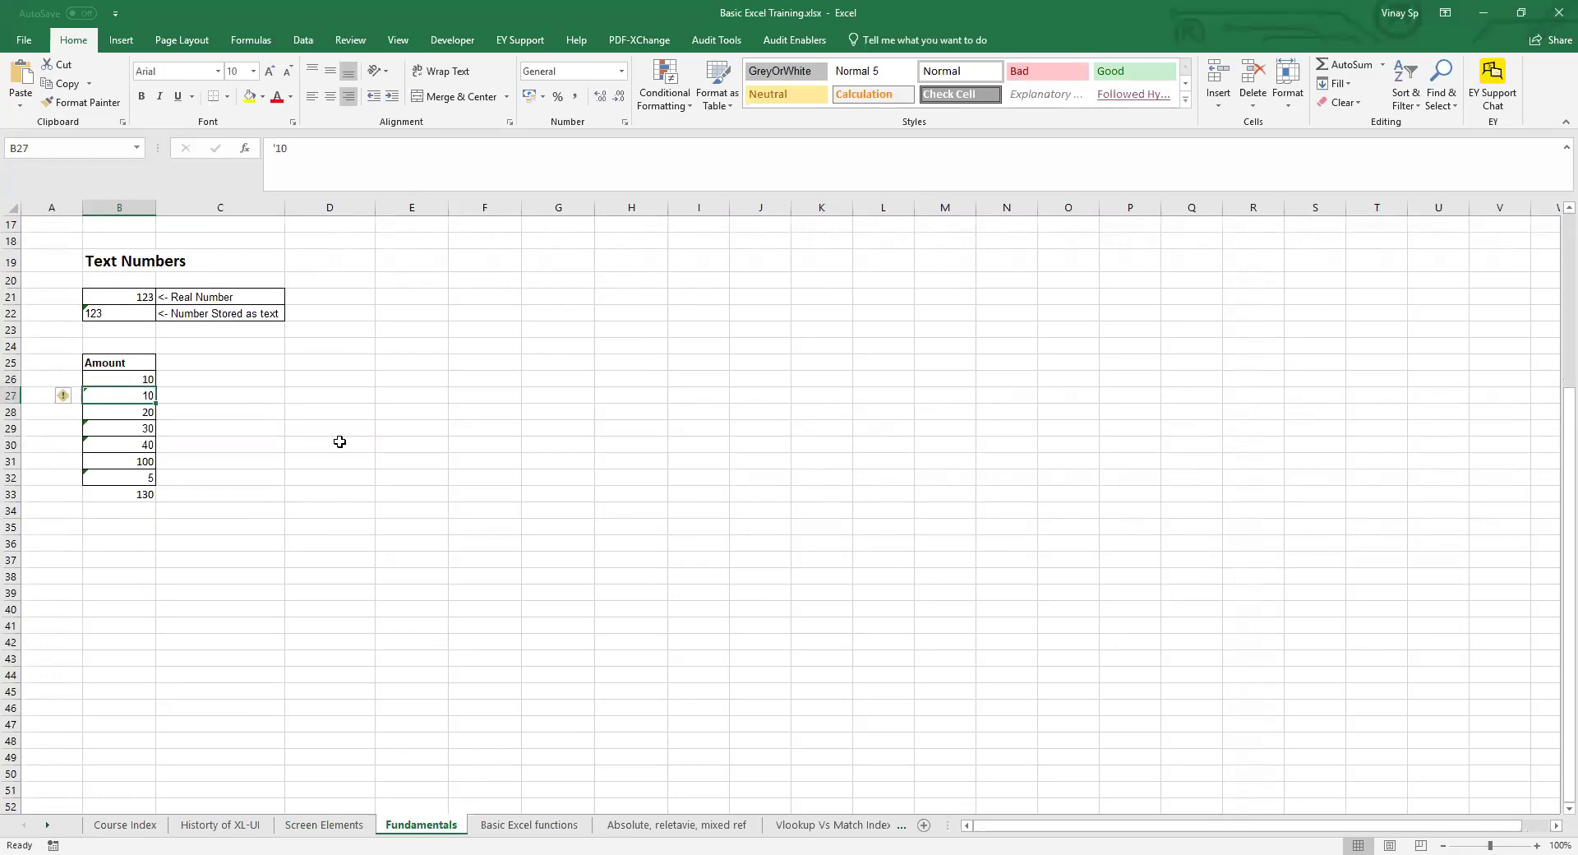
{"action": "key", "text": "Up"}
{"action": "key", "text": "Up"}
{"action": "key", "text": "Down"}
{"action": "key", "text": "Down"}
{"action": "key", "text": "Down"}
- Examine the SUM formula in B33 below the Amount list together with the text-stored value in B27
{"action": "key", "text": "ctrl+Down"}
{"action": "key", "text": "Down"}
{"action": "key", "text": "Down"}
{"action": "key", "text": "Down"}
{"action": "key", "text": "Up"}
{"action": "key", "text": "Up"}
{"action": "key", "text": "Up"}
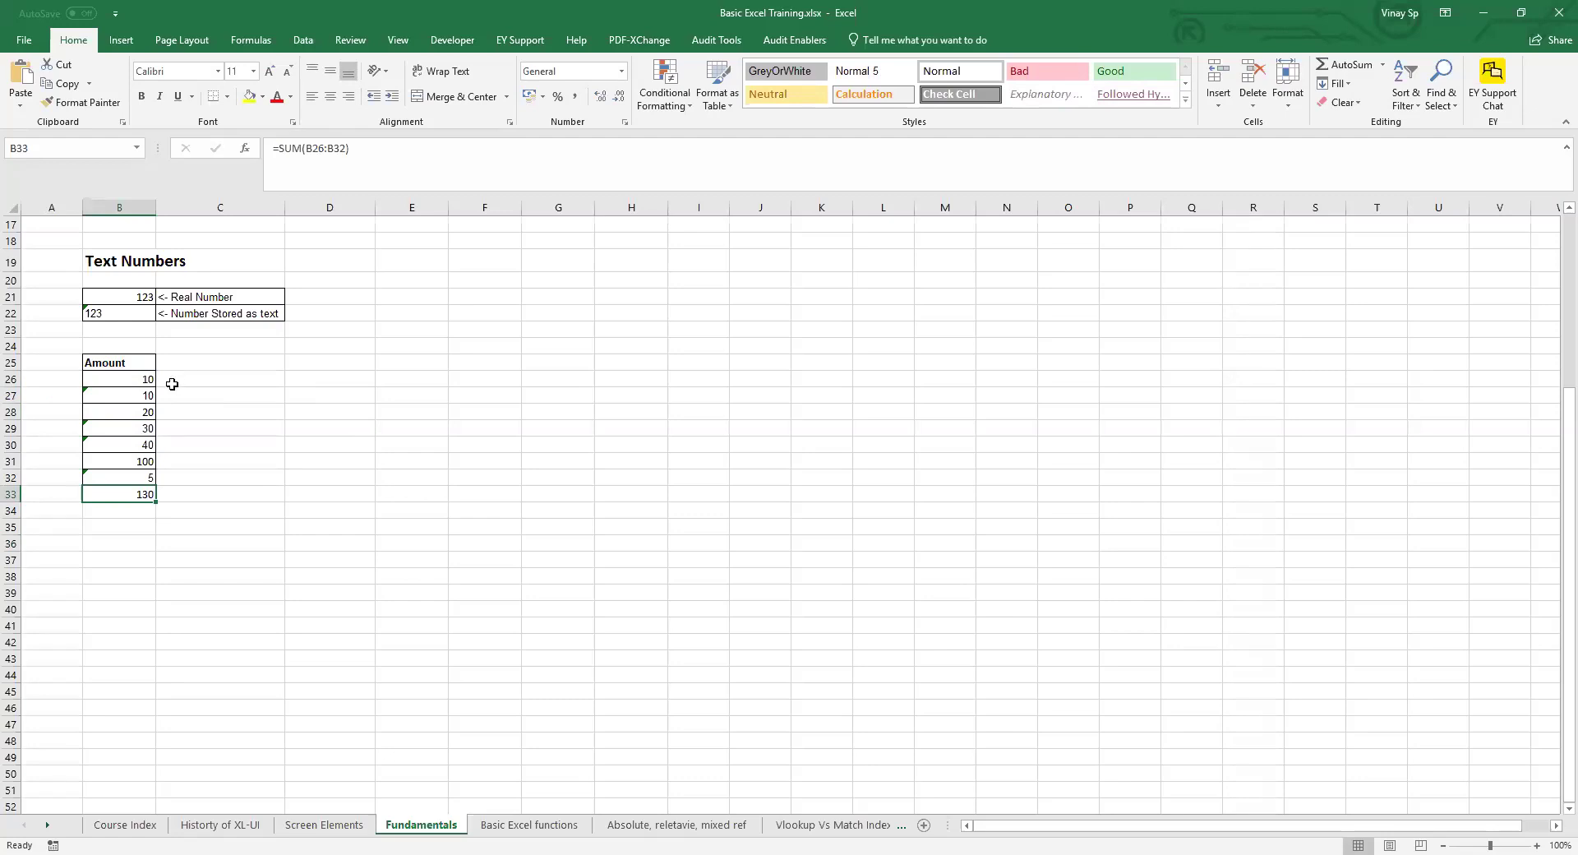
{"action": "left_click", "coordinate": [137, 397]}
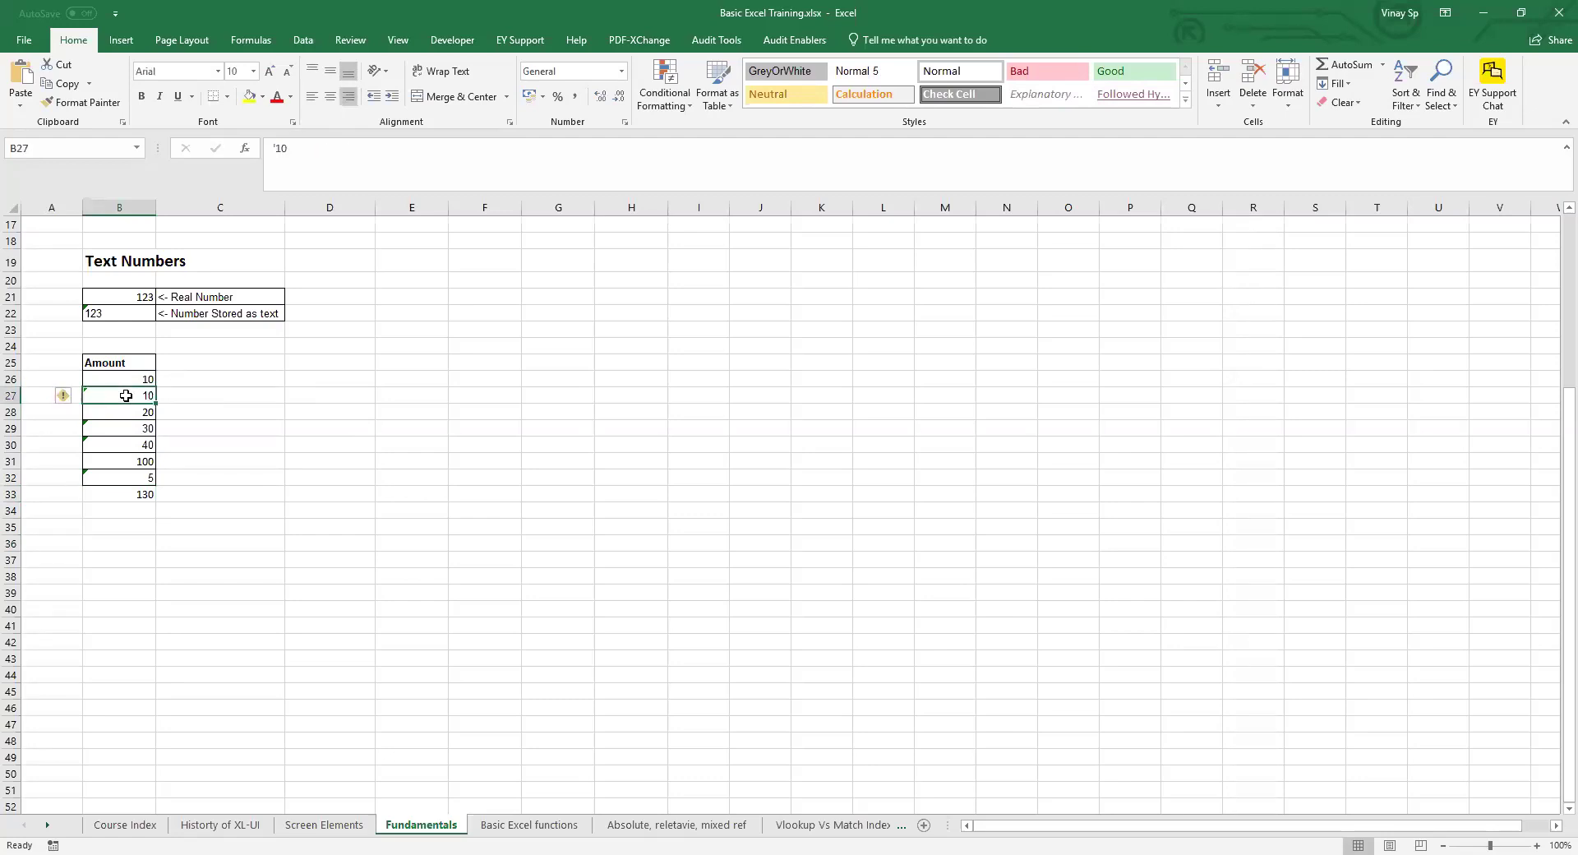
{"action": "left_click", "coordinate": [201, 408]}
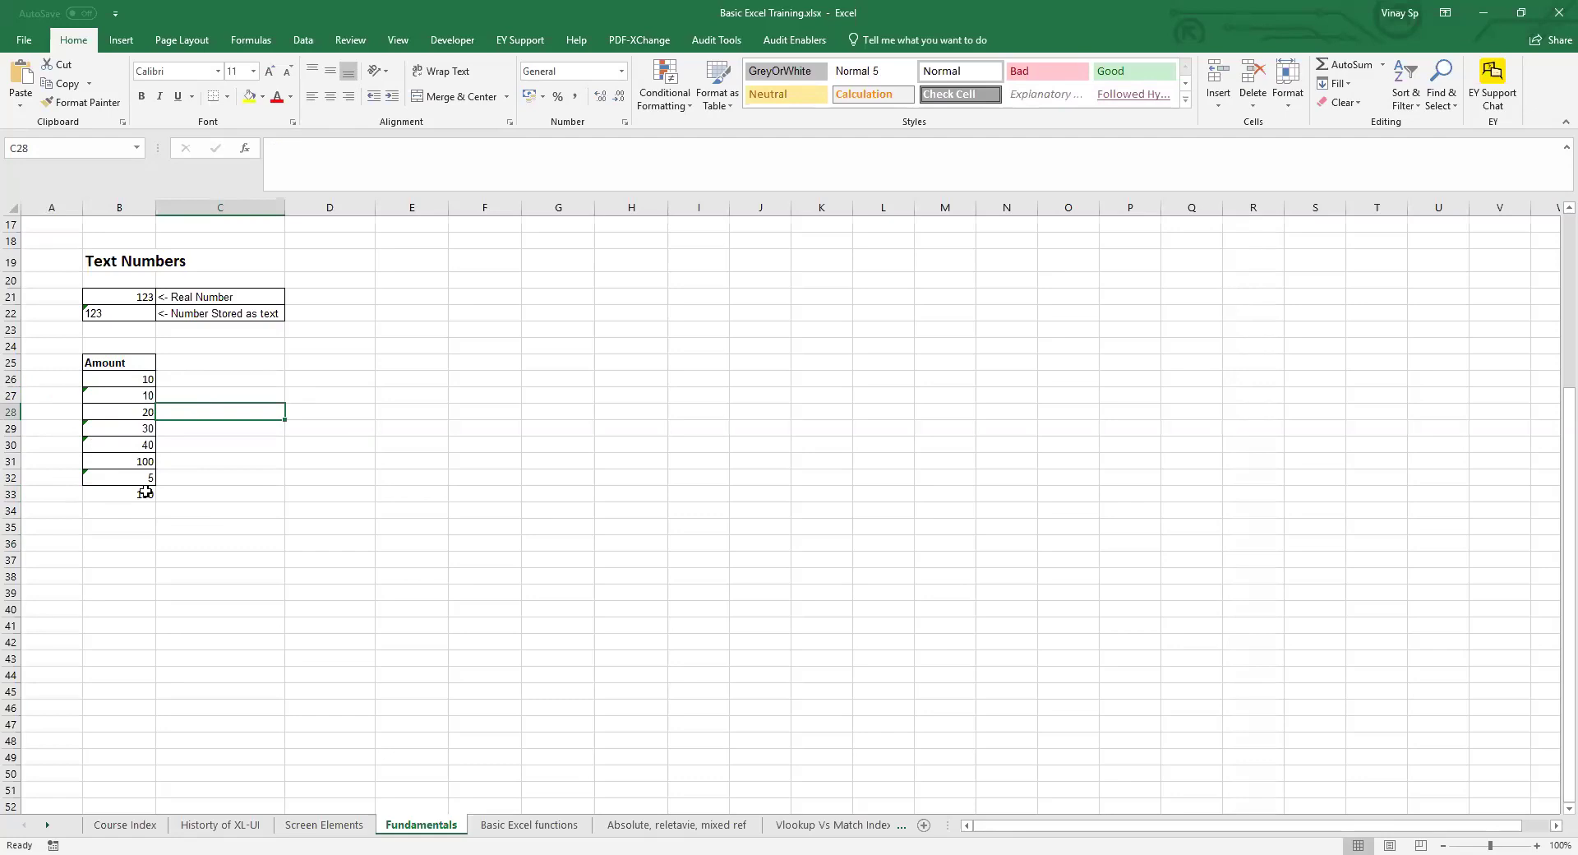
{"action": "left_click", "coordinate": [145, 492]}
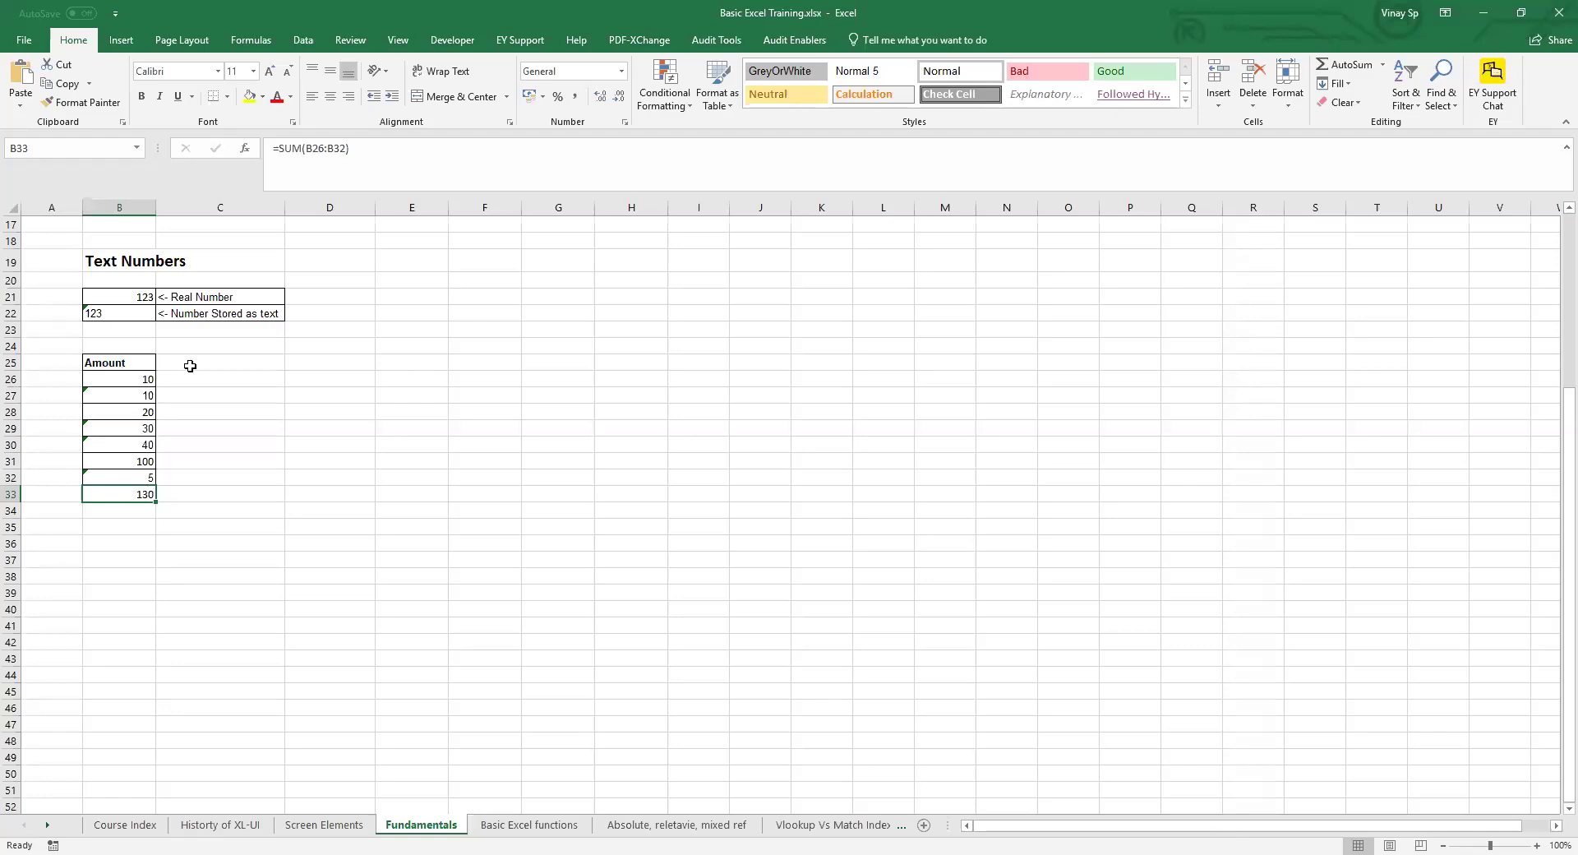
- Convert the text-stored amounts in B27:B32 to numbers and check the sum in B33
{"action": "left_click_drag", "start_coordinate": [112, 391], "coordinate": [108, 473]}
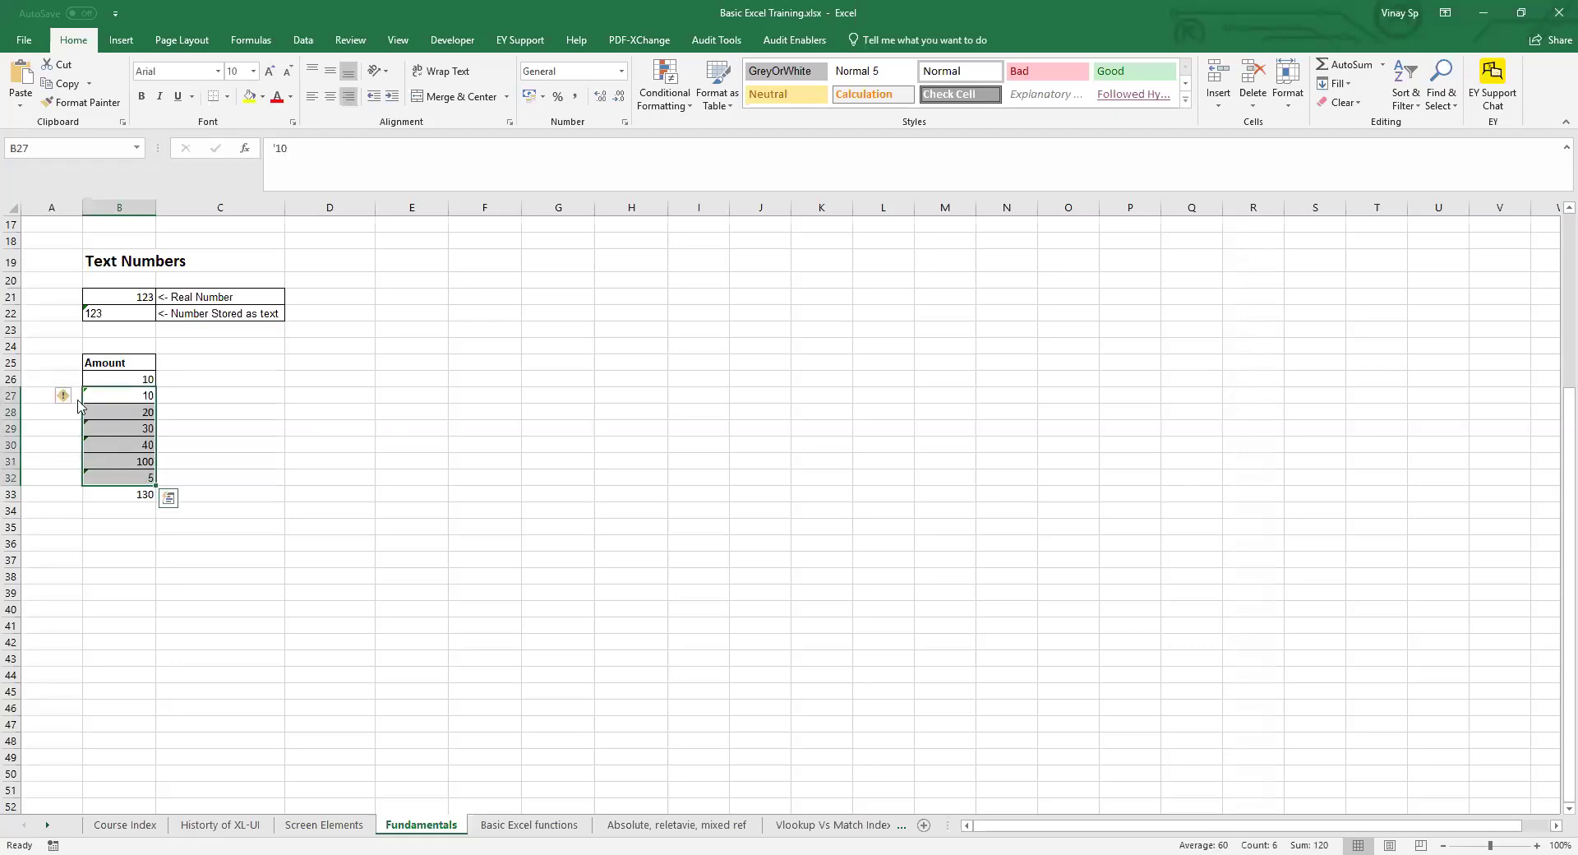
{"action": "left_click", "coordinate": [76, 399]}
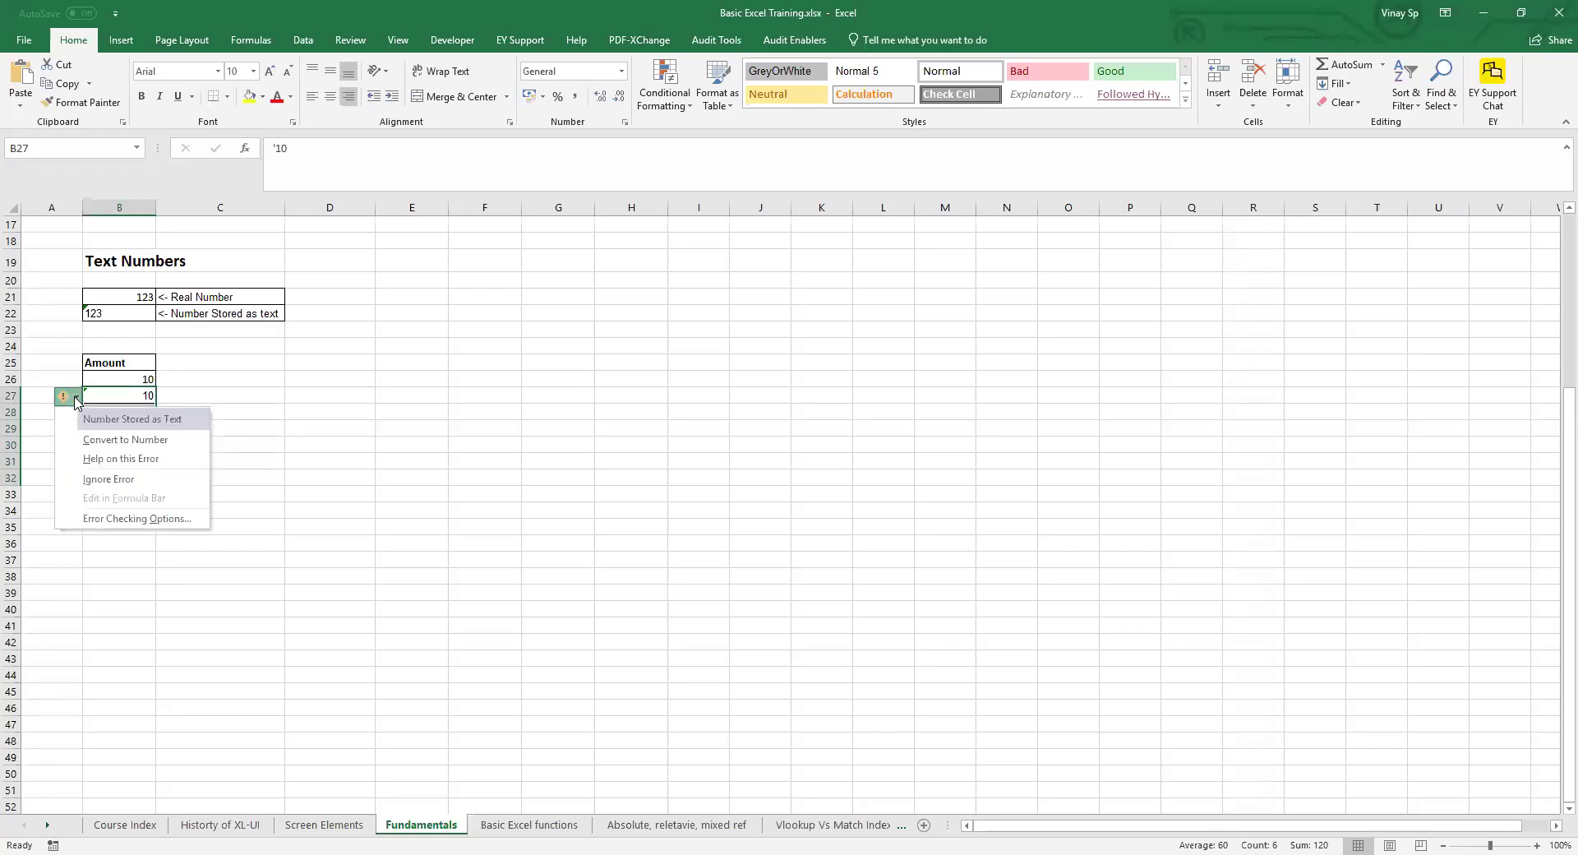
{"action": "left_click", "coordinate": [123, 441]}
{"action": "left_click", "coordinate": [238, 439]}
{"action": "left_click", "coordinate": [144, 493]}
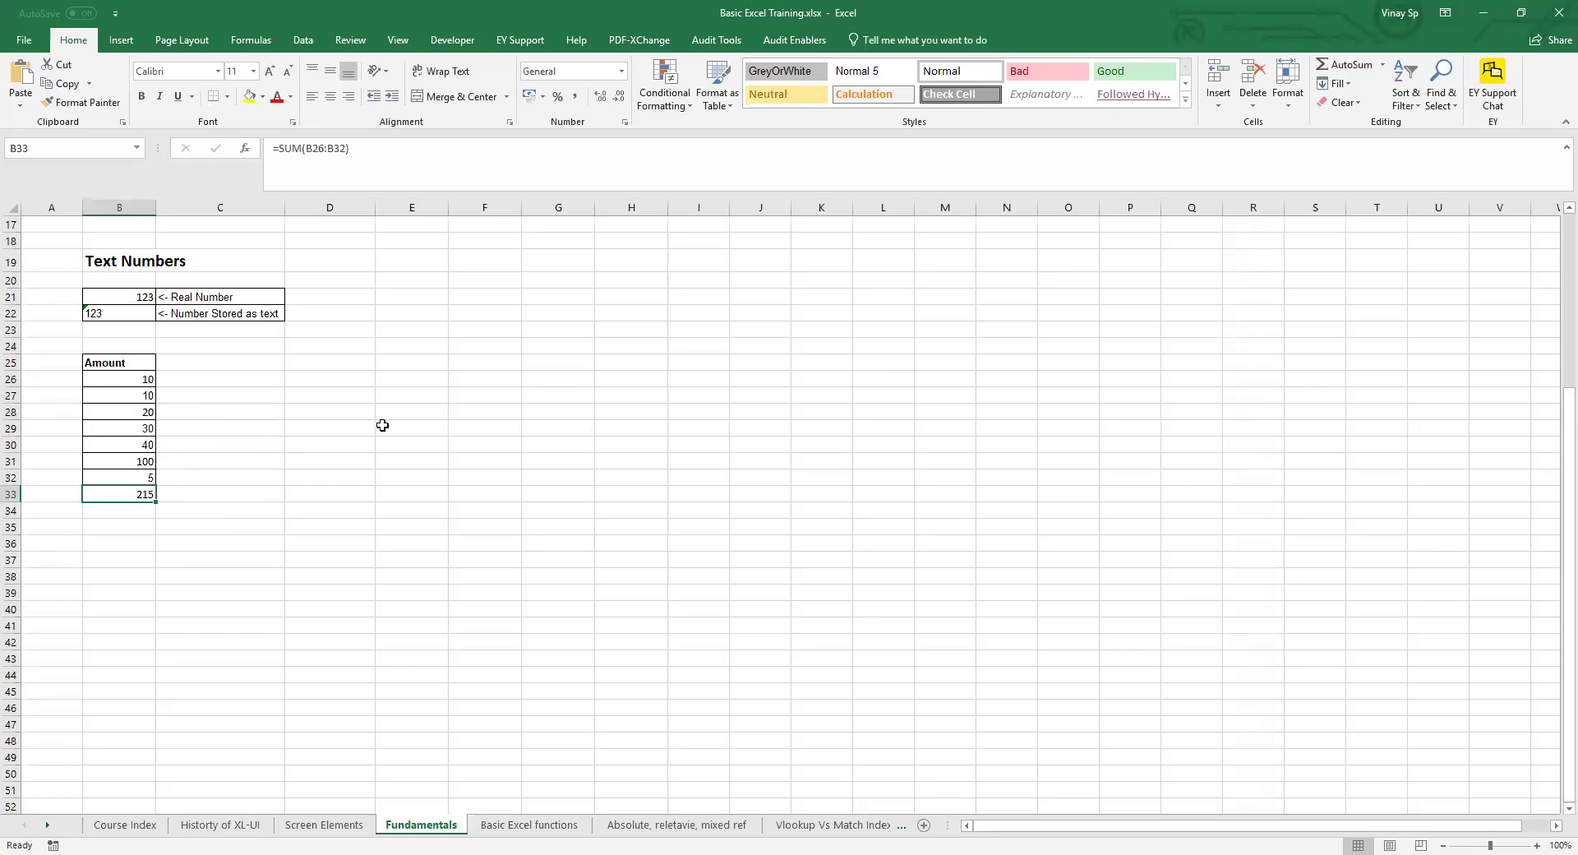
- Examine the cell colouring examples in row 3, starting from B3
{"action": "scroll", "coordinate": [382, 425], "scroll_direction": "up", "scroll_amount": 5}
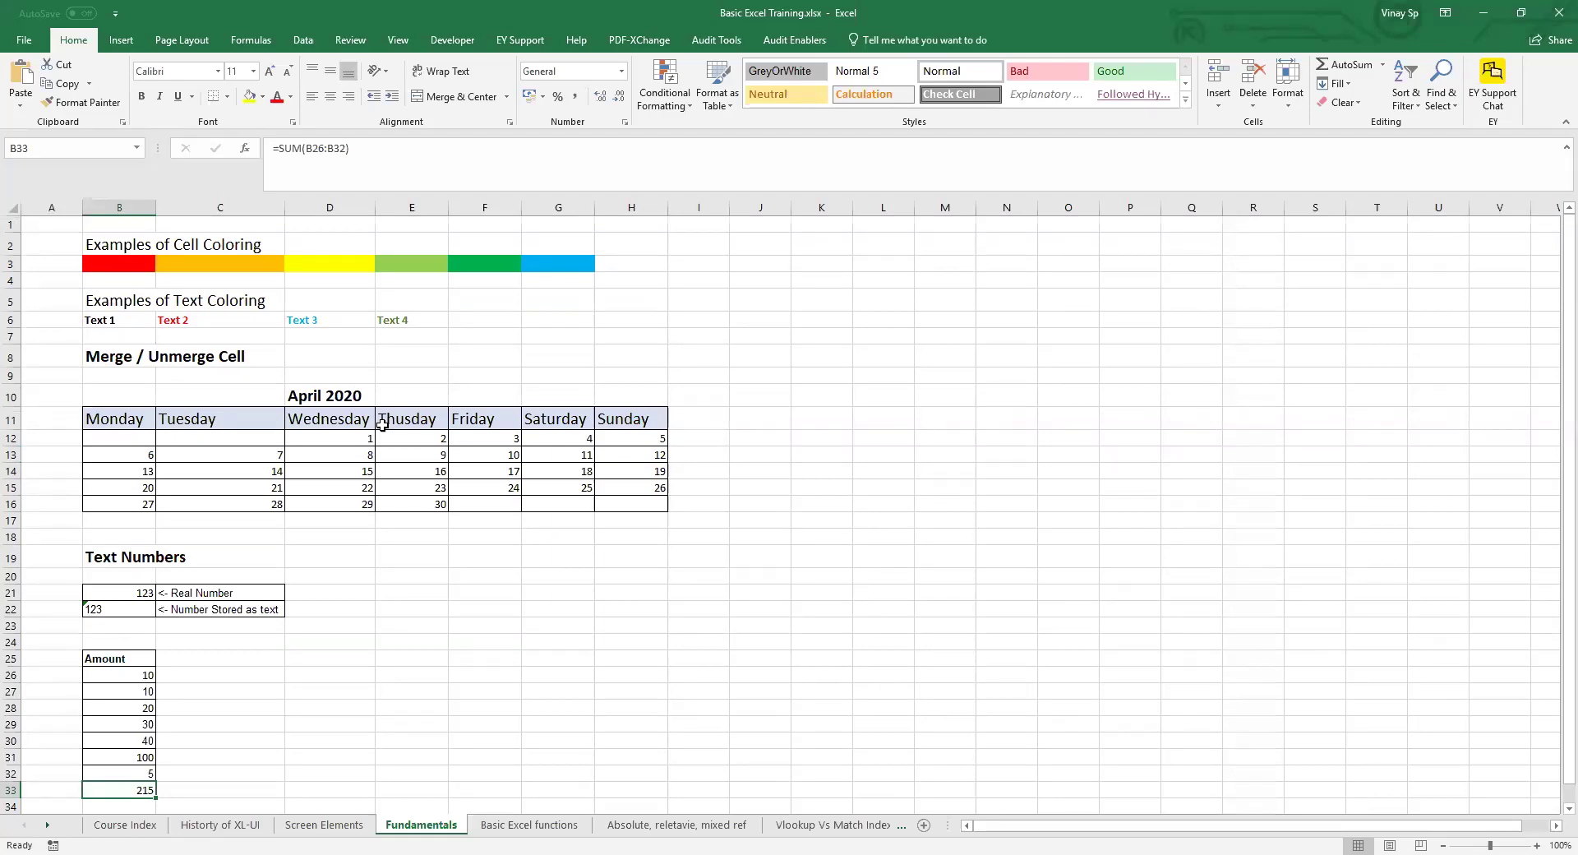
{"action": "left_click", "coordinate": [101, 267]}
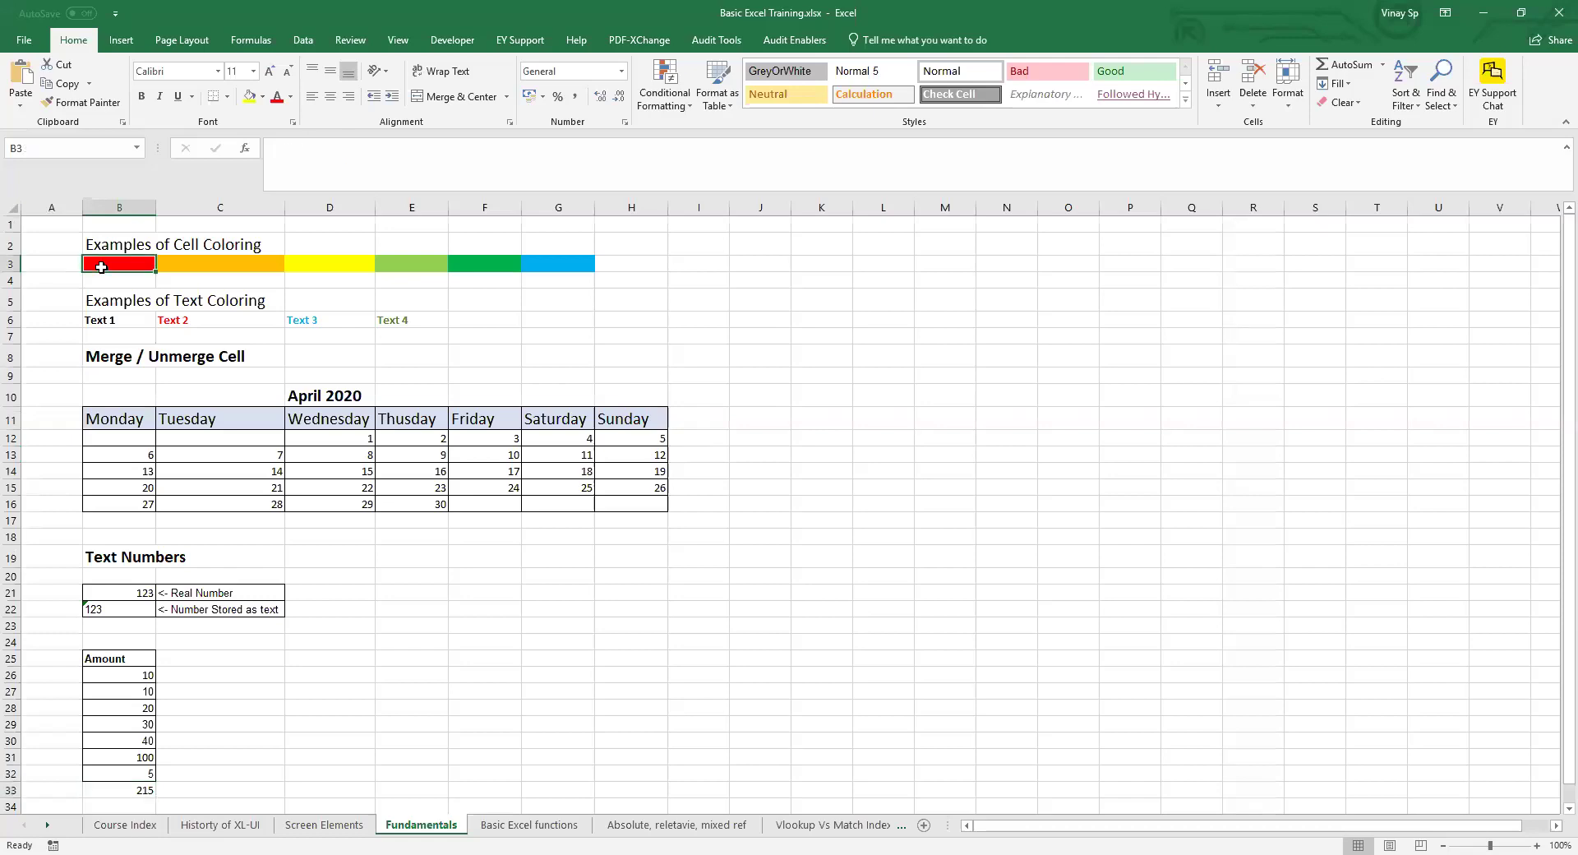
{"action": "key", "text": "shift+Right"}
{"action": "key", "text": "shift+Right"}
{"action": "key", "text": "shift+Right"}
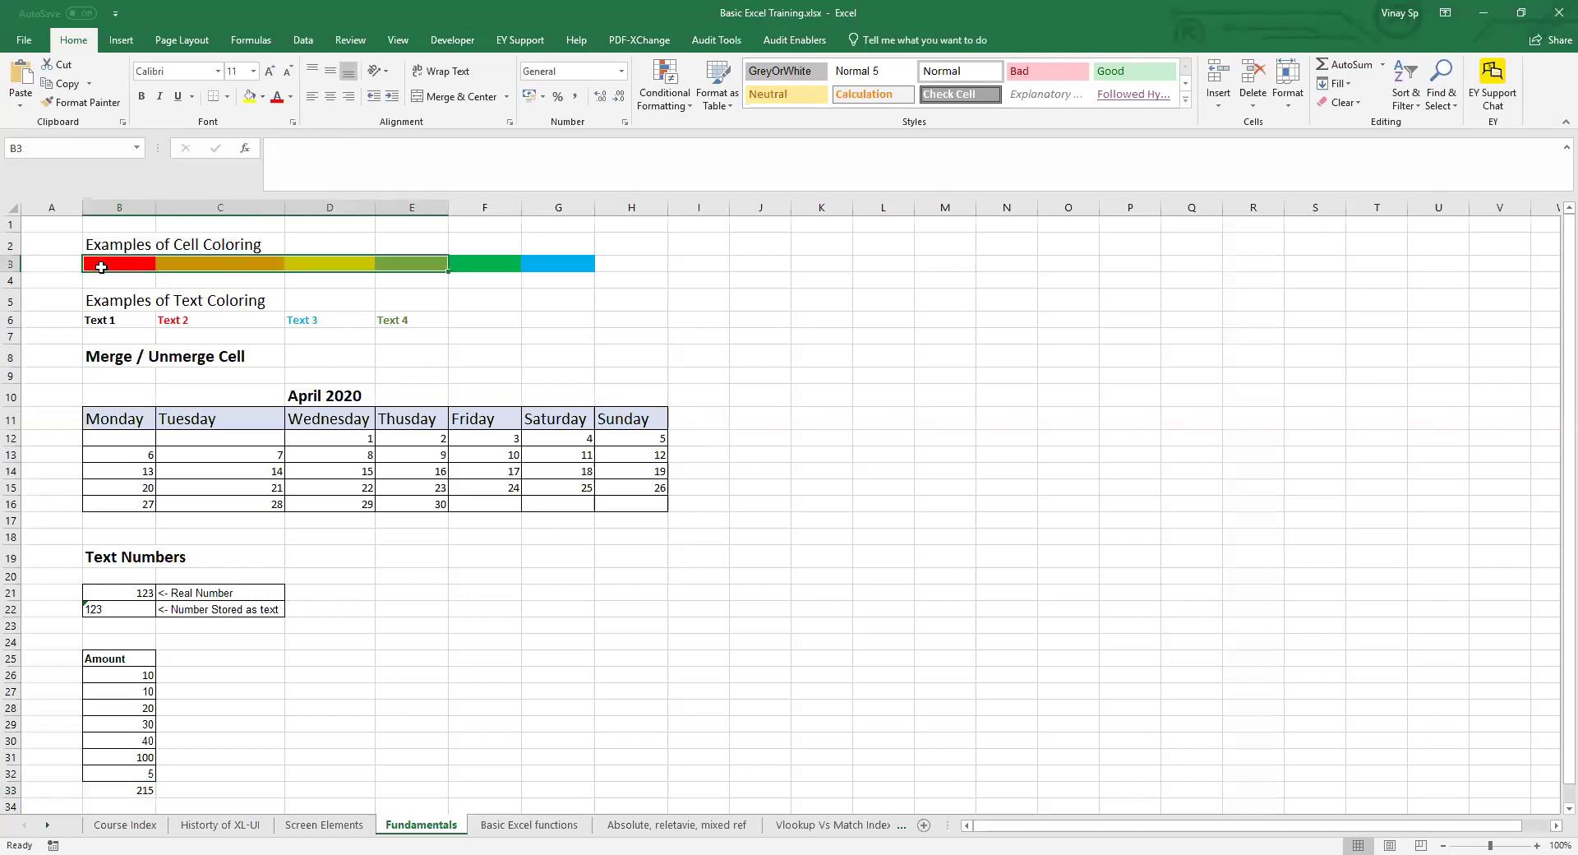
{"action": "key", "text": "Right"}
{"action": "key", "text": "Right"}
{"action": "key", "text": "Right"}
{"action": "key", "text": "Right"}
{"action": "key", "text": "Left"}
{"action": "key", "text": "Left"}
{"action": "key", "text": "Left"}
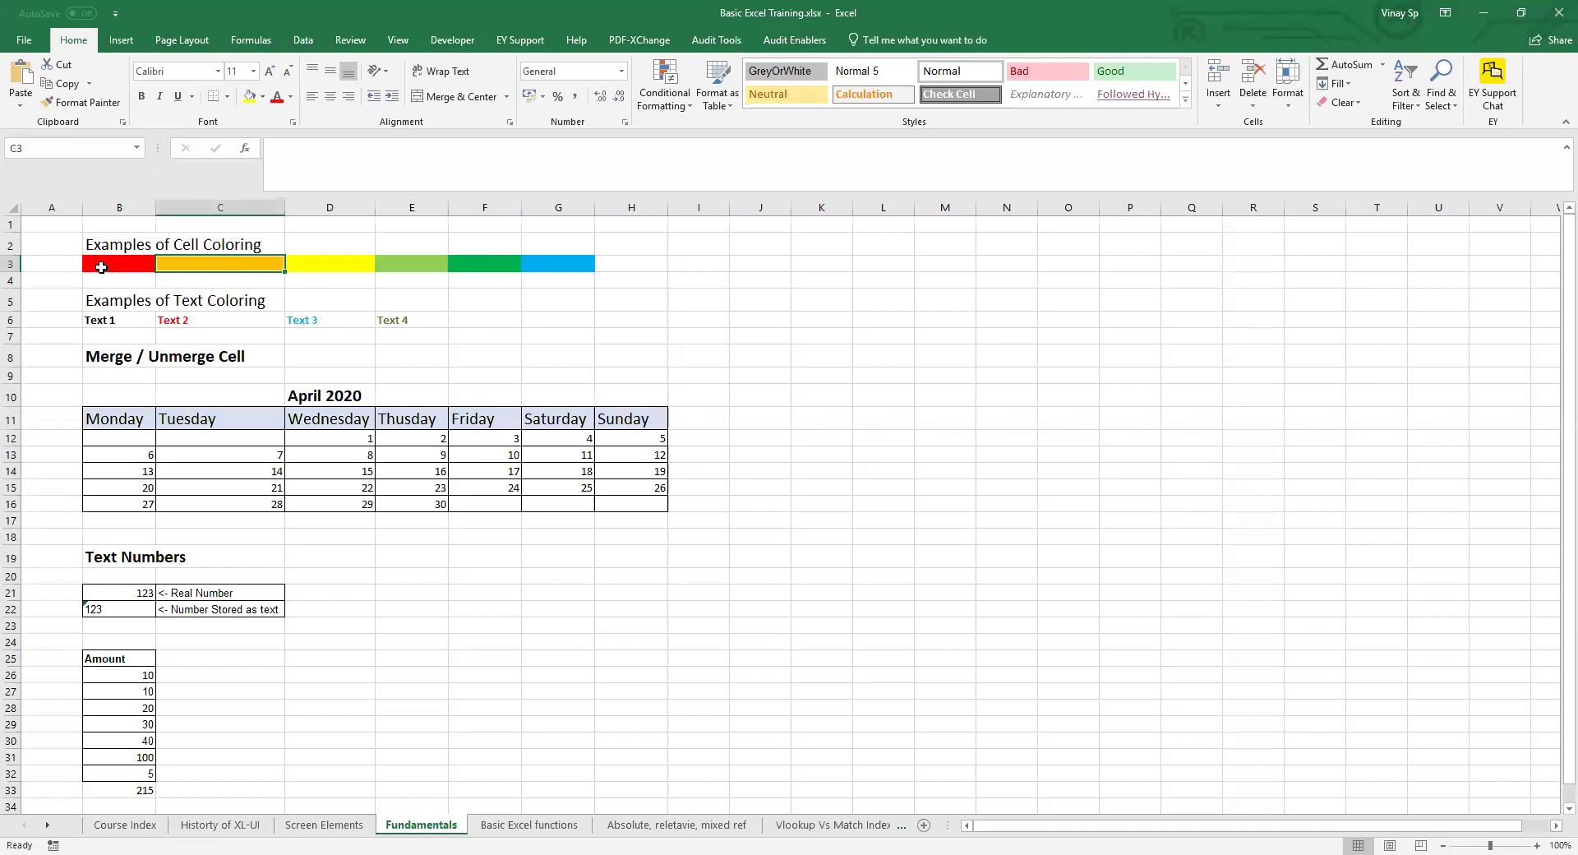
{"action": "key", "text": "Left"}
- Examine the text colouring examples in cells B6 to E6
{"action": "key", "text": "Down"}
{"action": "key", "text": "Down"}
{"action": "key", "text": "Down"}
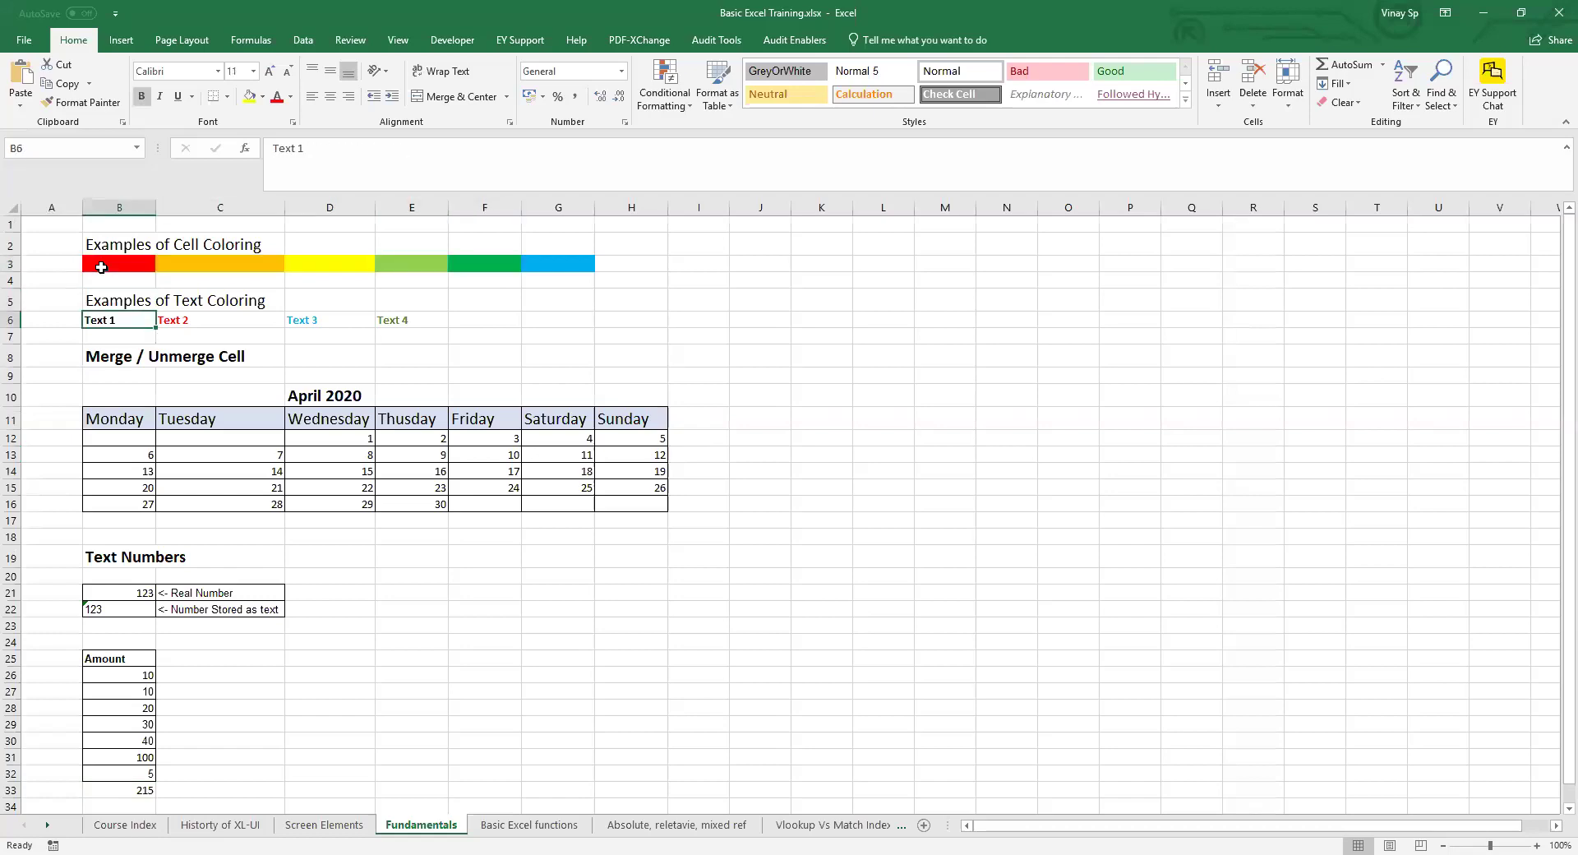
{"action": "key", "text": "Right"}
{"action": "key", "text": "Right"}
{"action": "key", "text": "Right"}
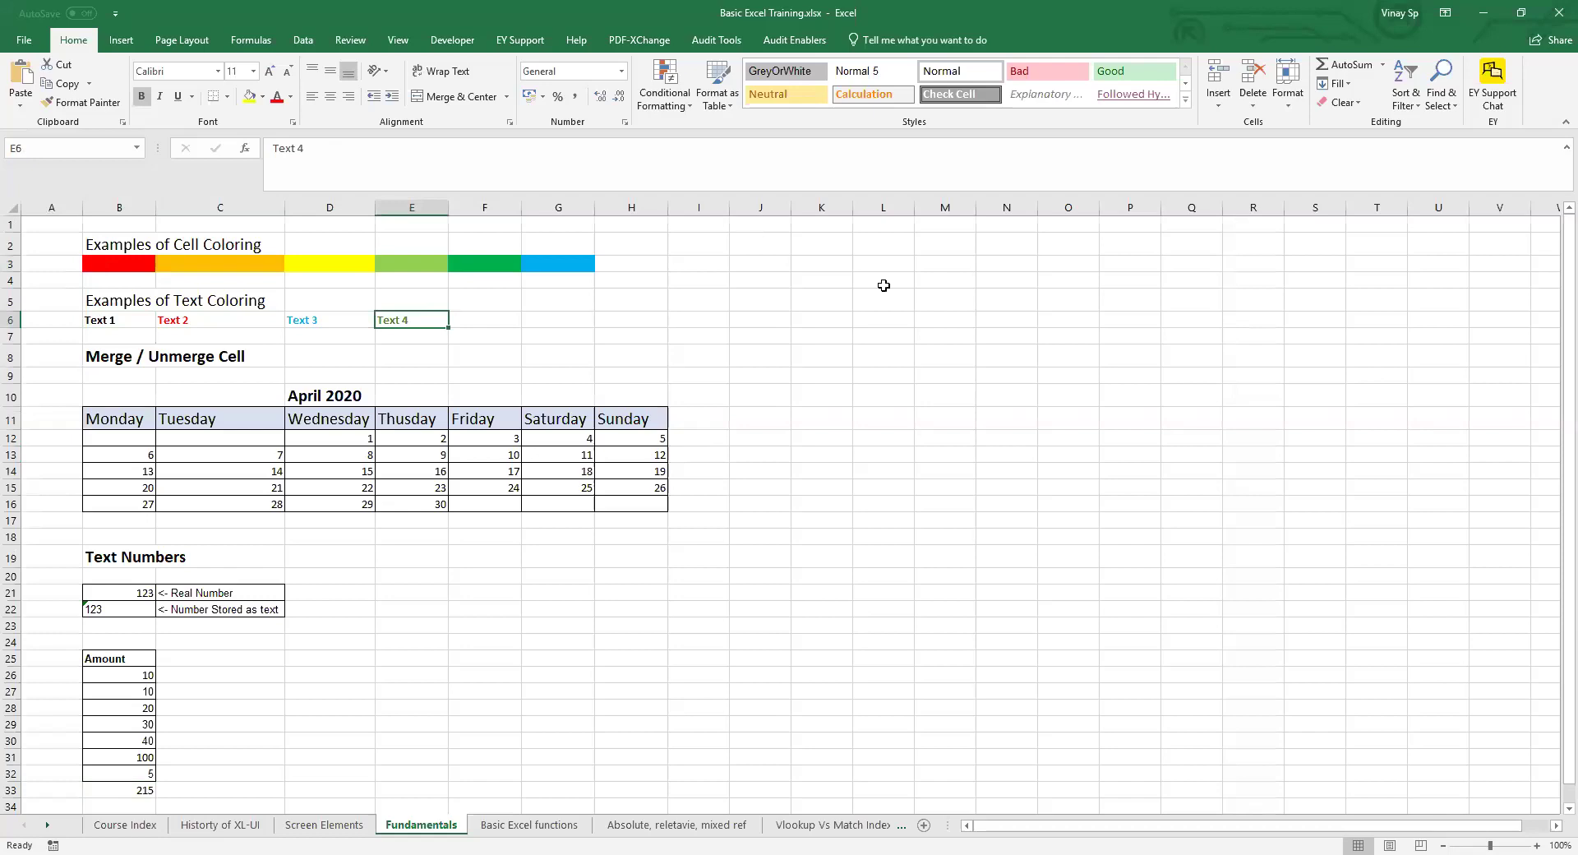
- View the fill colours and the additional standard colours available for cell J3 without applying one
{"action": "left_click", "coordinate": [738, 261]}
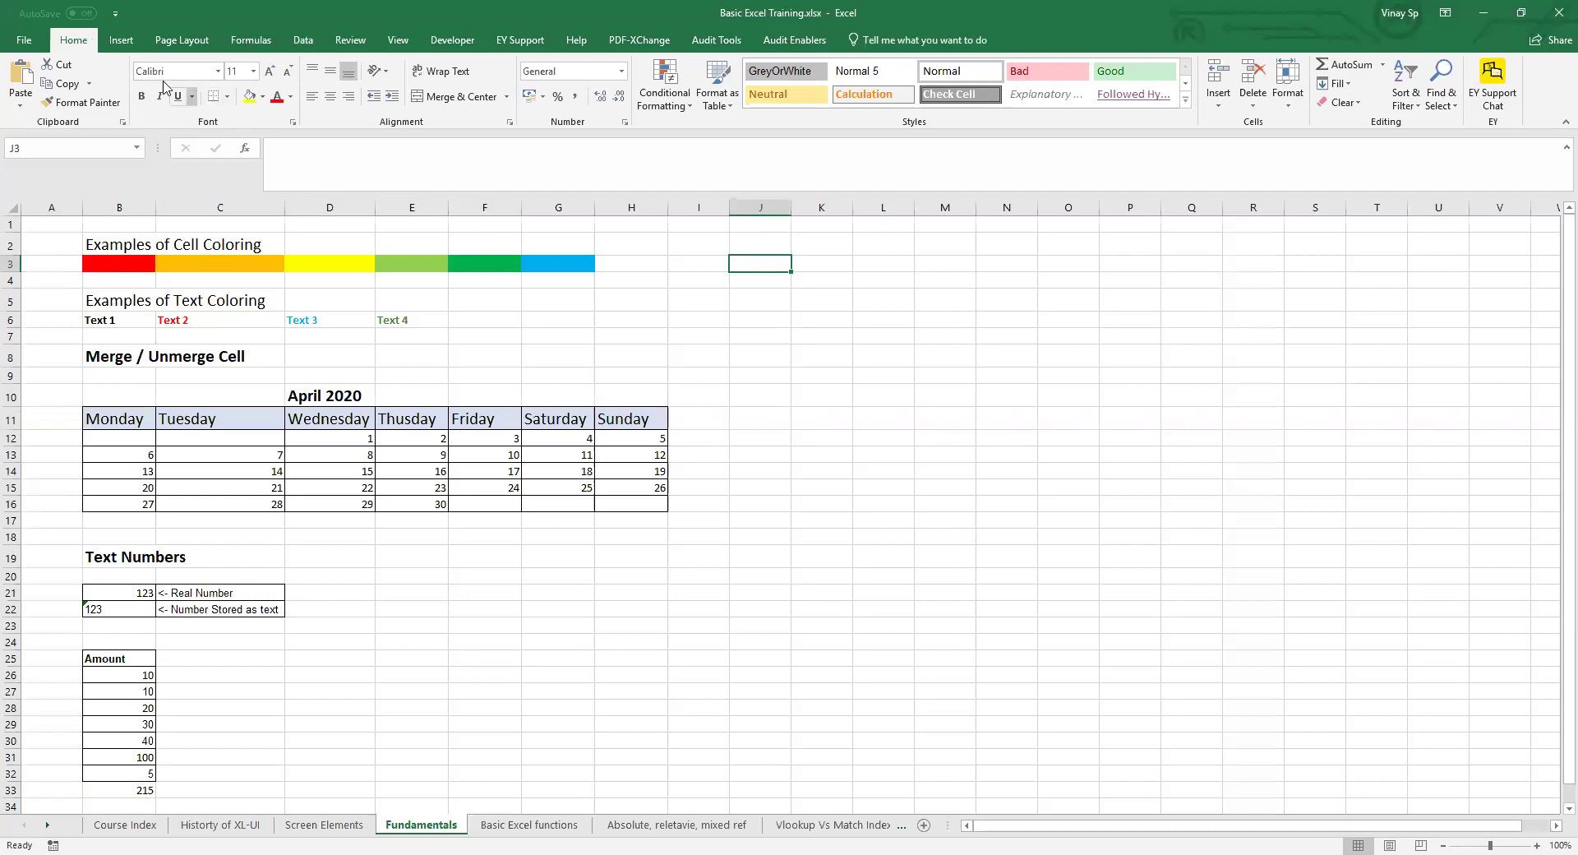
{"action": "left_click", "coordinate": [263, 97]}
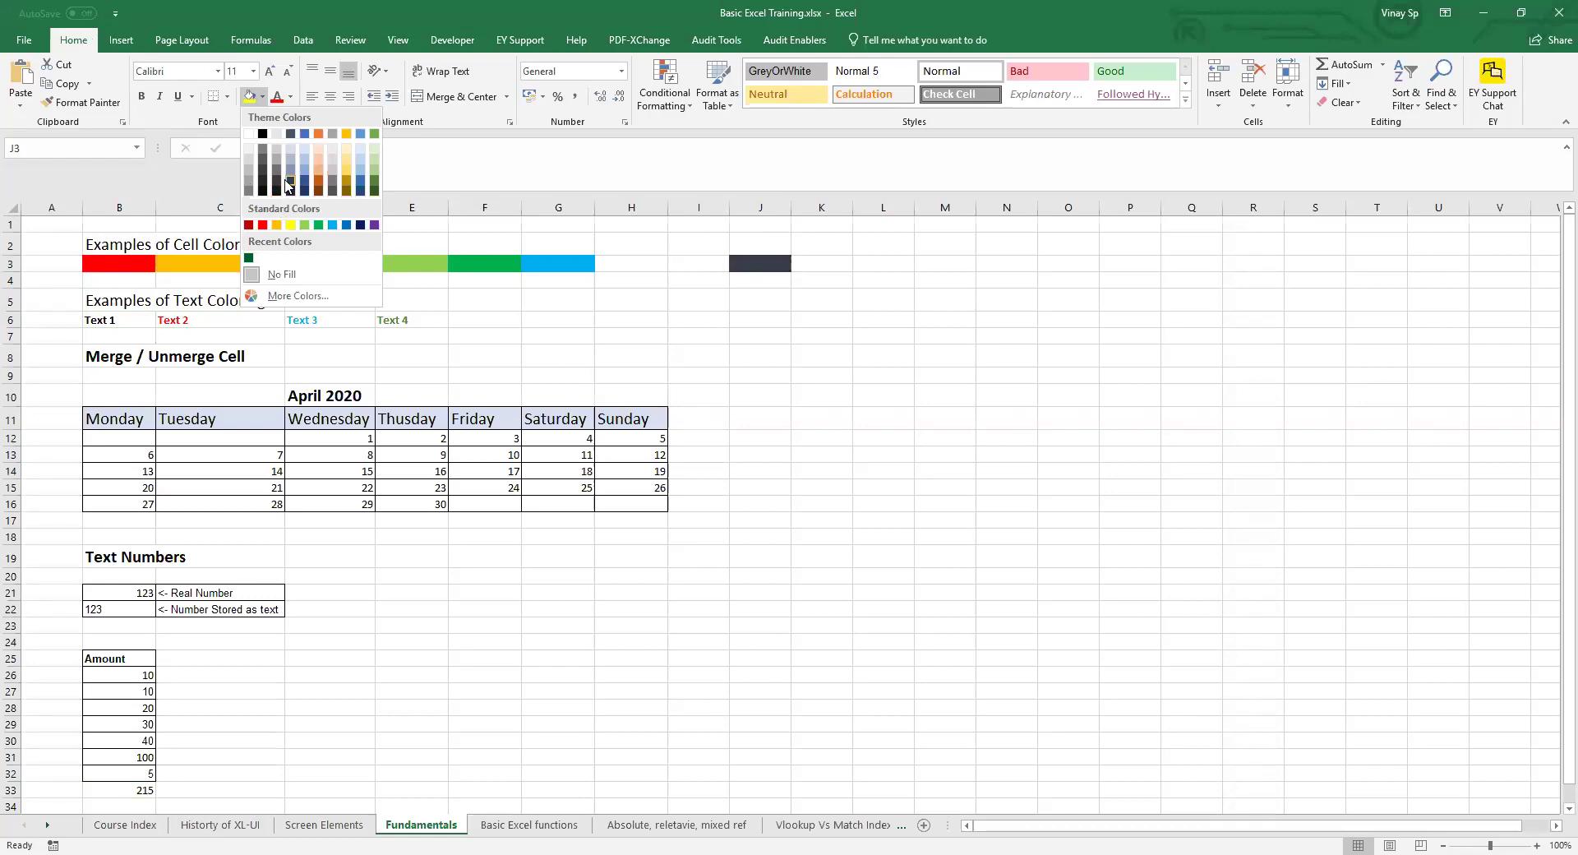
{"action": "left_click", "coordinate": [322, 297]}
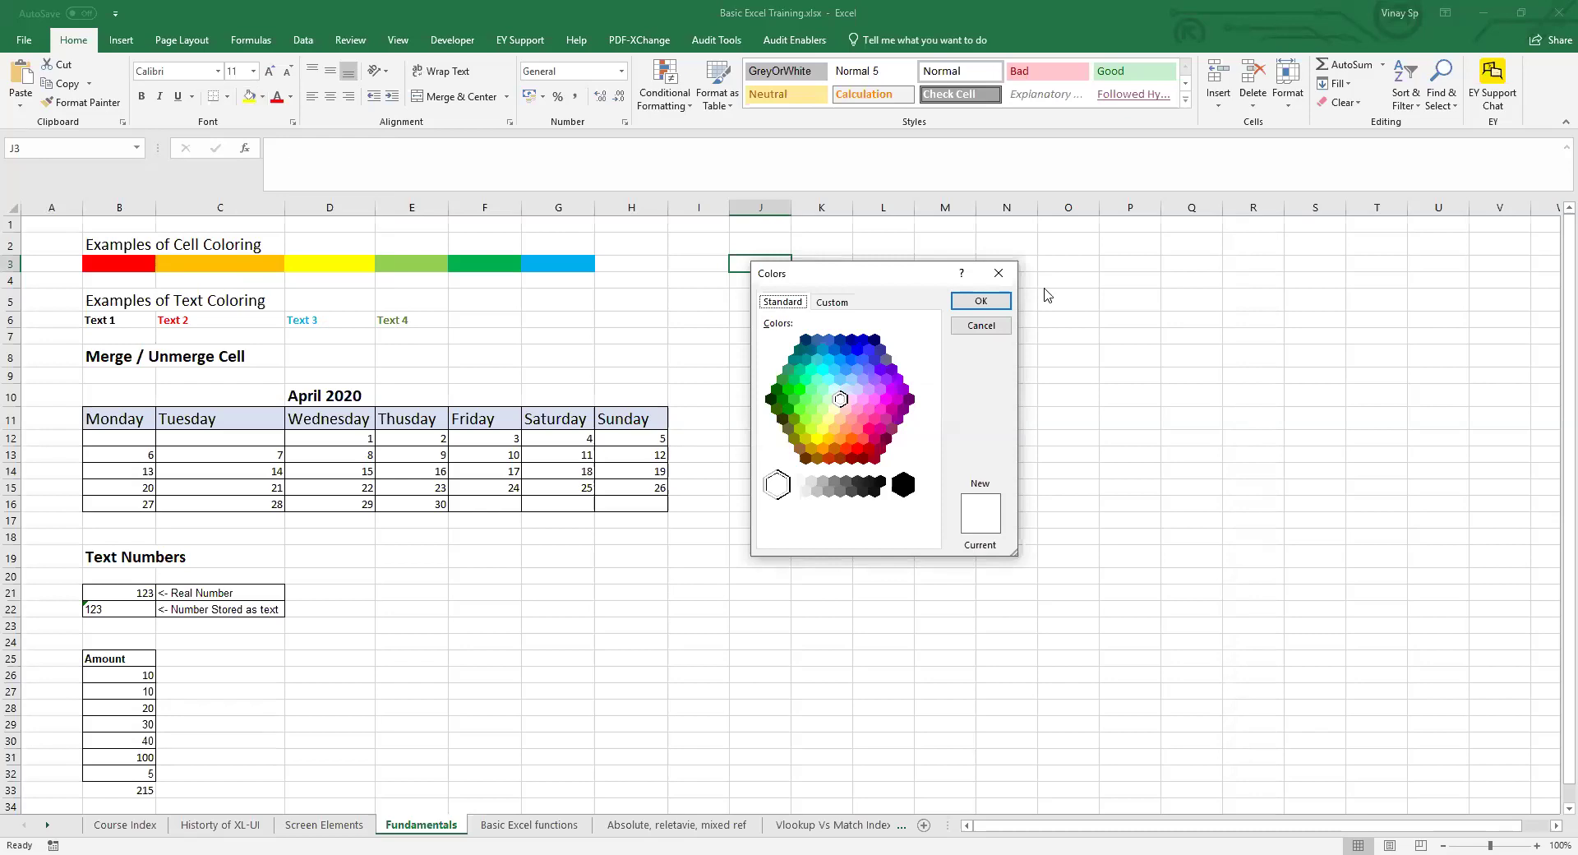
{"action": "left_click", "coordinate": [1014, 275]}
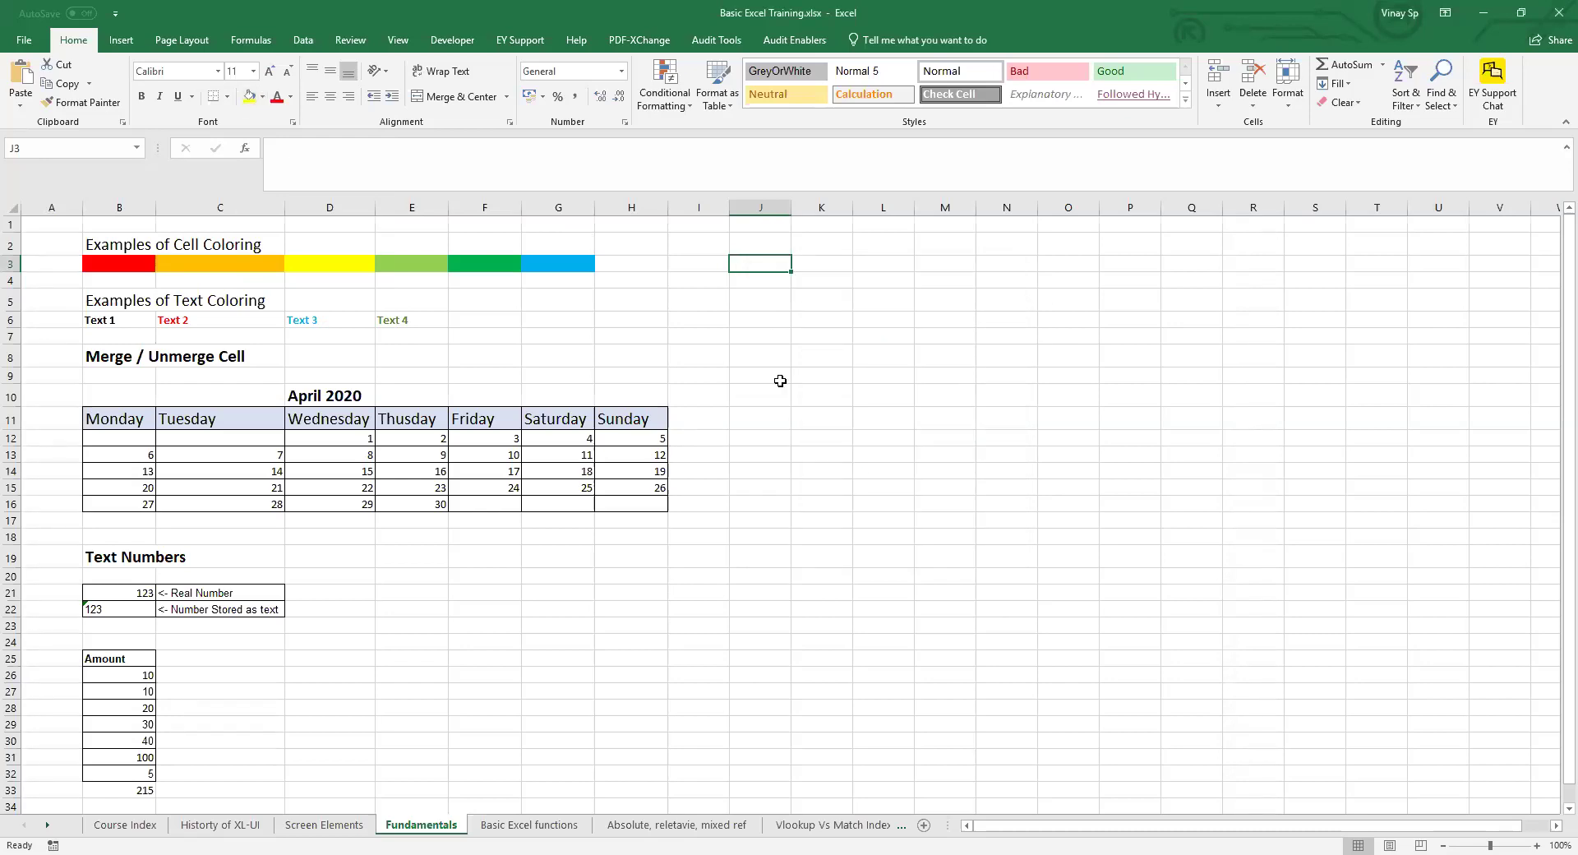
{"action": "left_click_drag", "start_coordinate": [126, 424], "coordinate": [646, 420]}
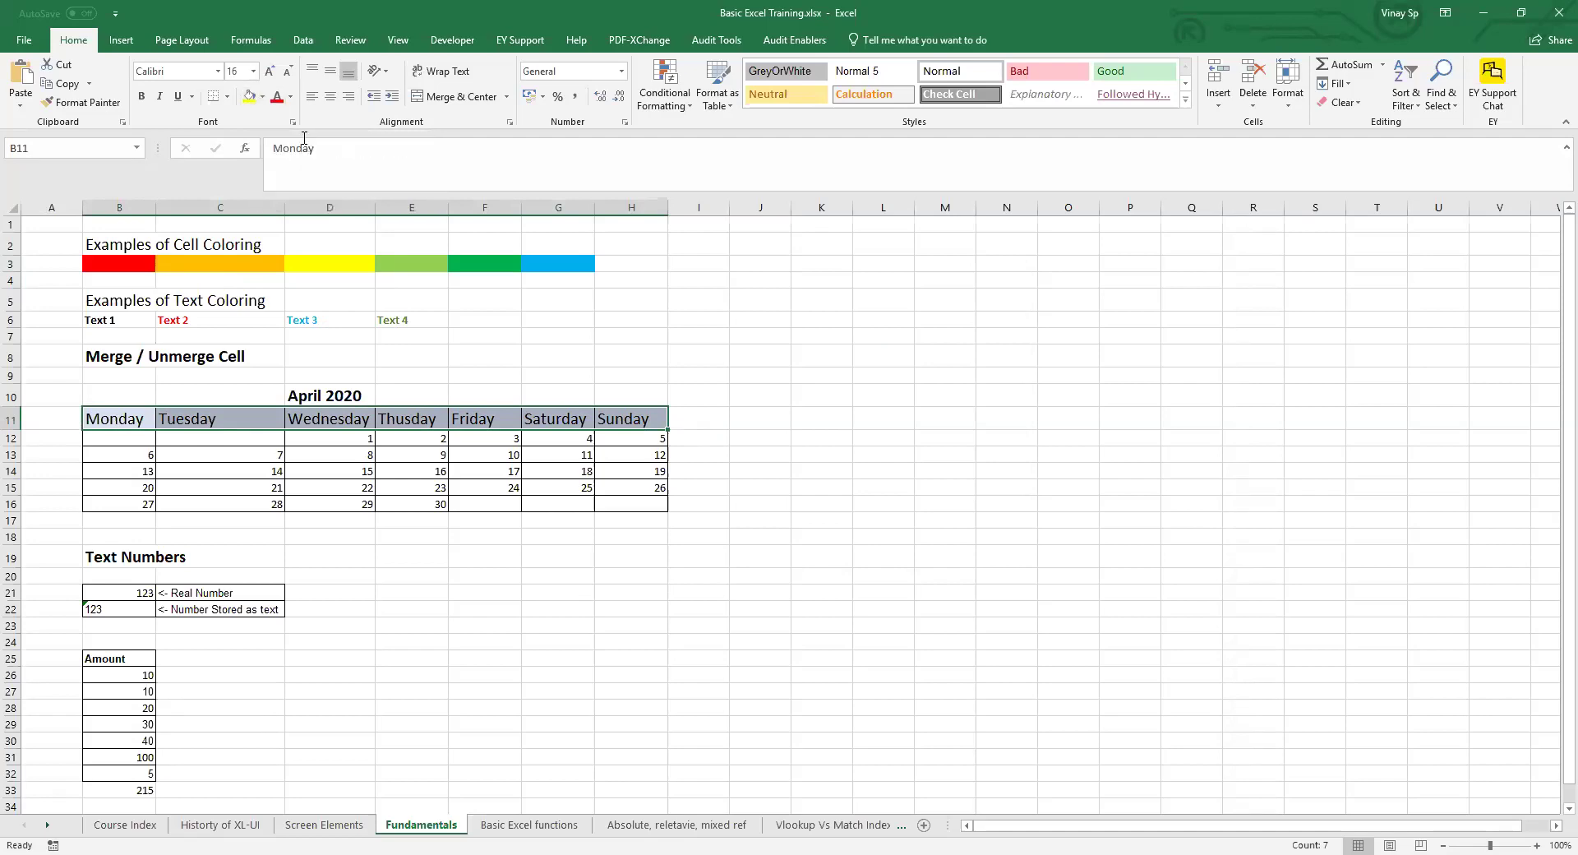
{"action": "left_click", "coordinate": [264, 97]}
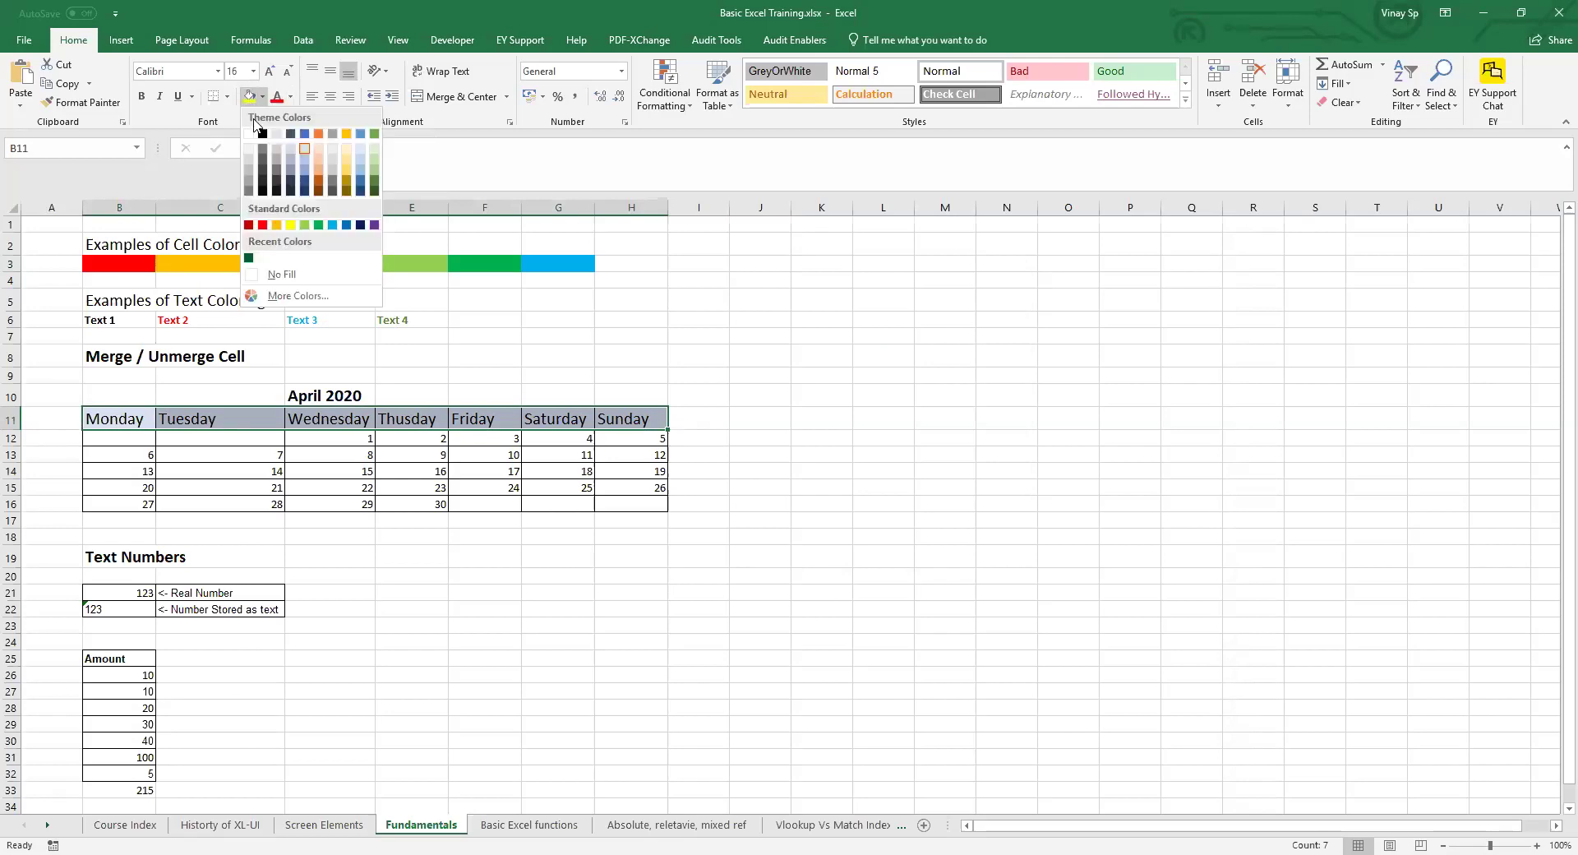
{"action": "left_click", "coordinate": [192, 386]}
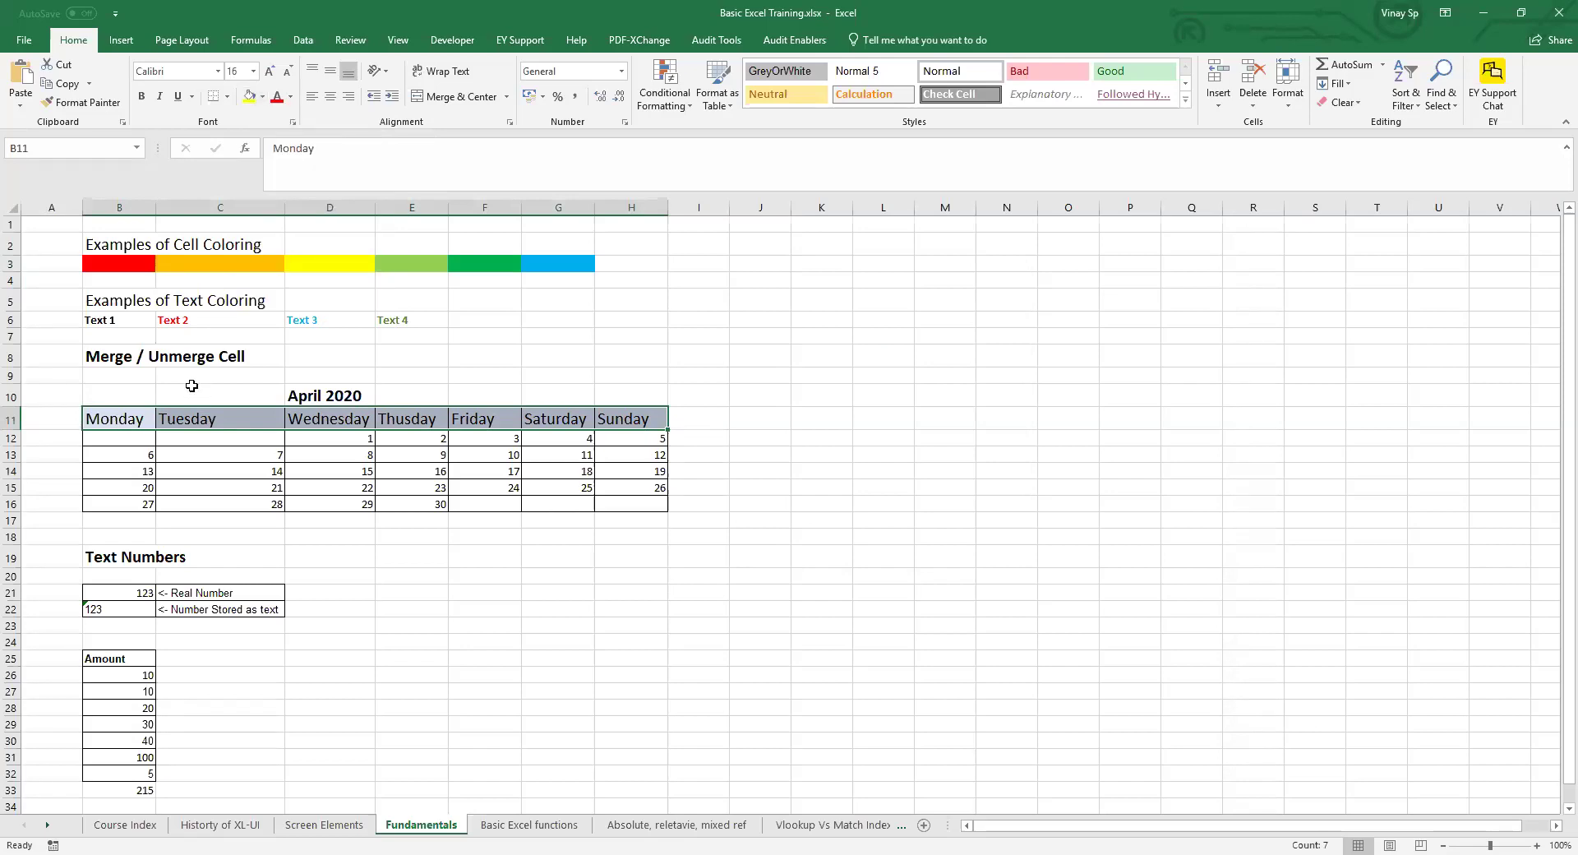
{"action": "key", "text": "Left"}
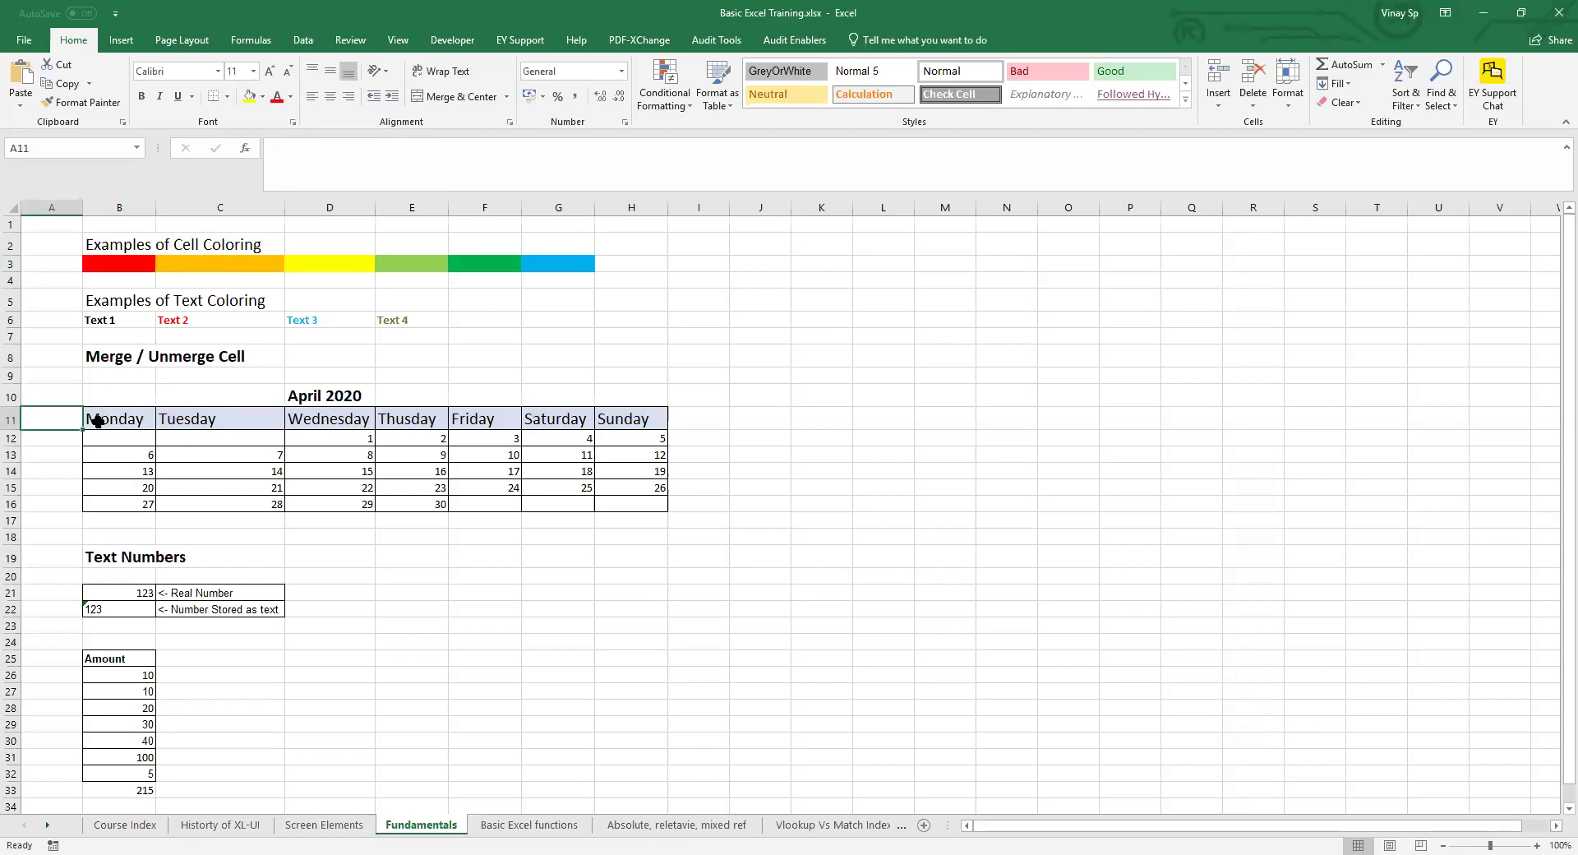
- Fill the weekday header cells B11:H11 of the April 2020 calendar with the darkest shade of the blue theme colour
{"action": "left_click_drag", "start_coordinate": [98, 421], "coordinate": [660, 413]}
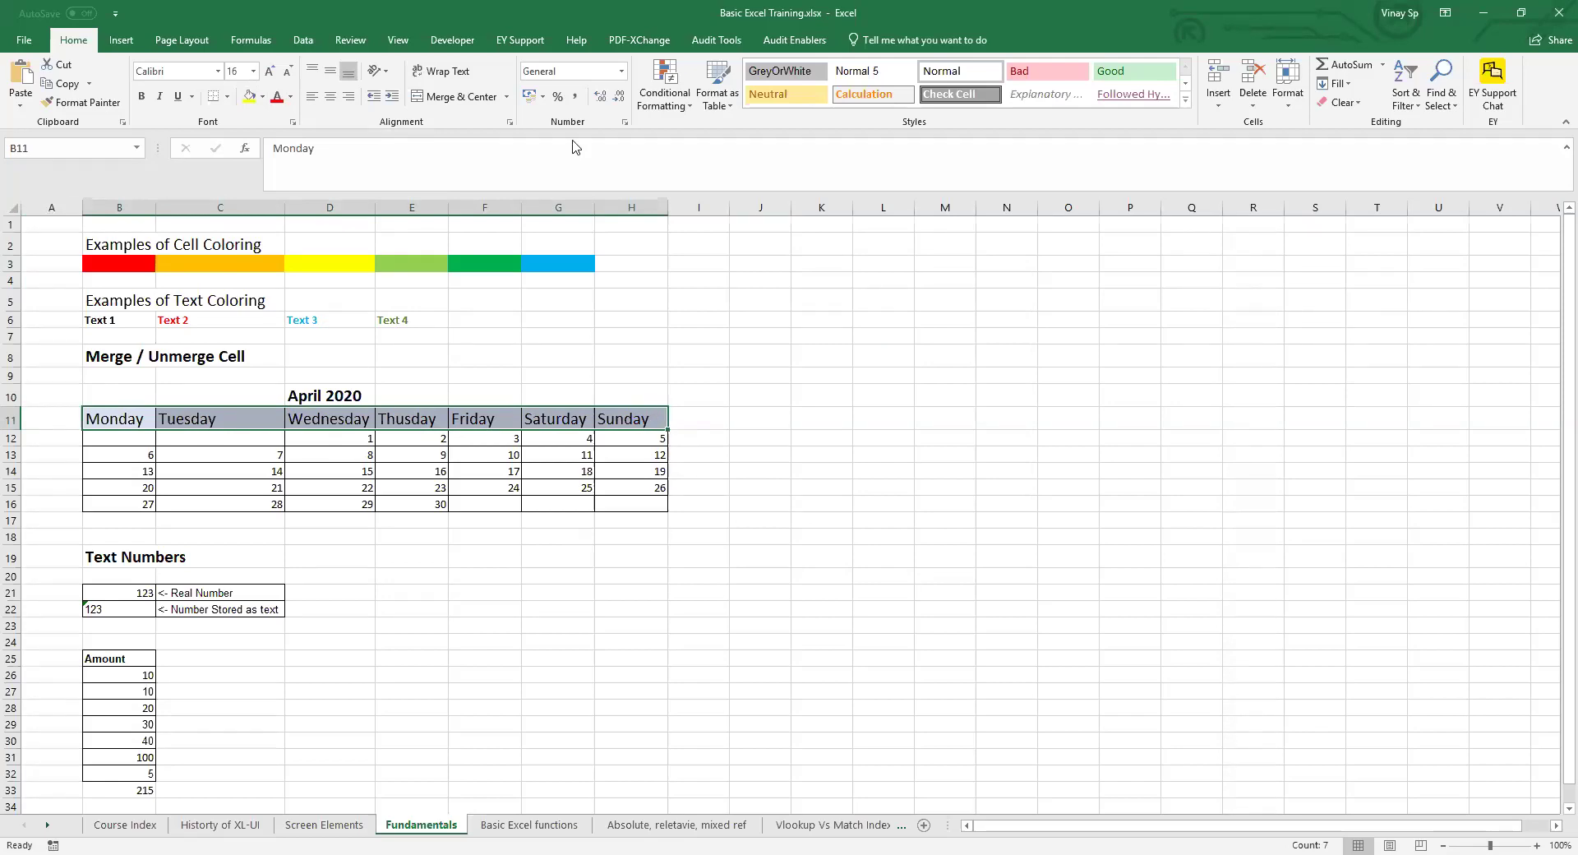
{"action": "left_click", "coordinate": [268, 97]}
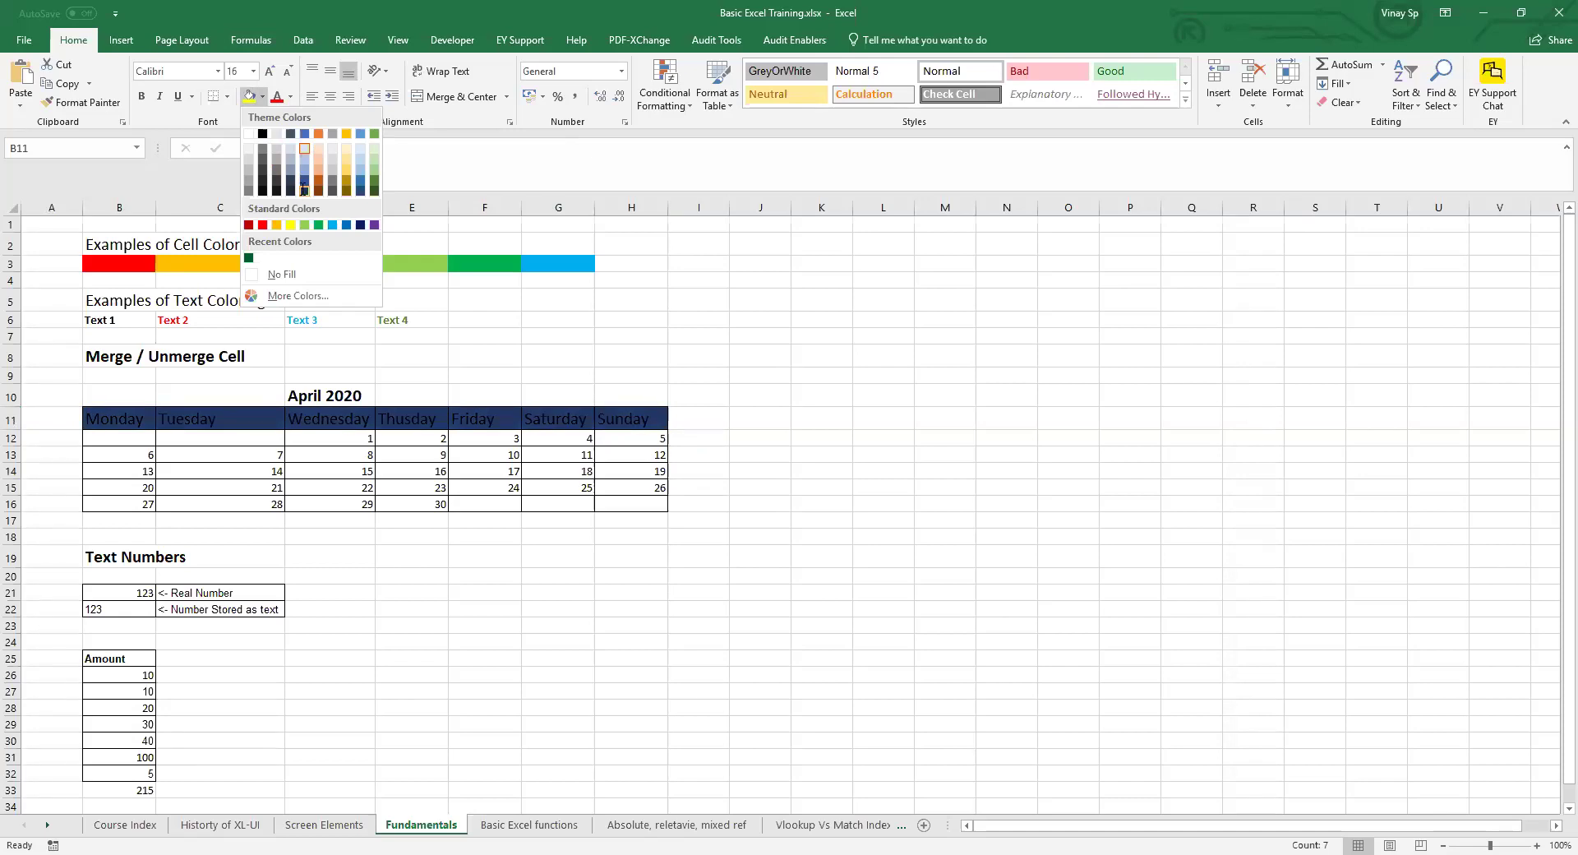
{"action": "left_click", "coordinate": [304, 189]}
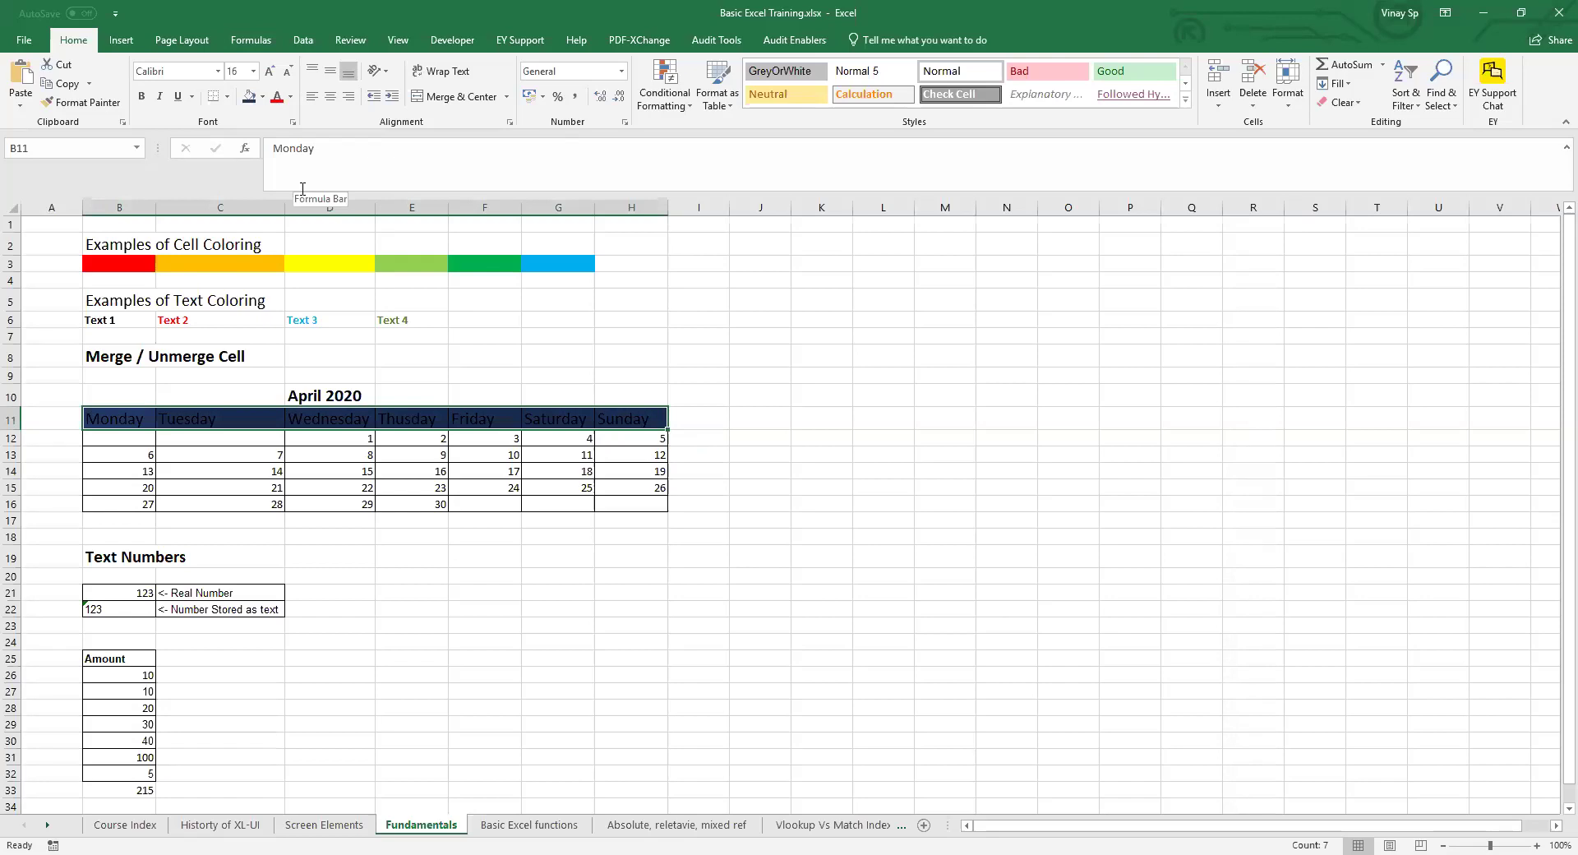
- Set the font colour of the weekday header cells B11:H11 to white
{"action": "left_click", "coordinate": [288, 97]}
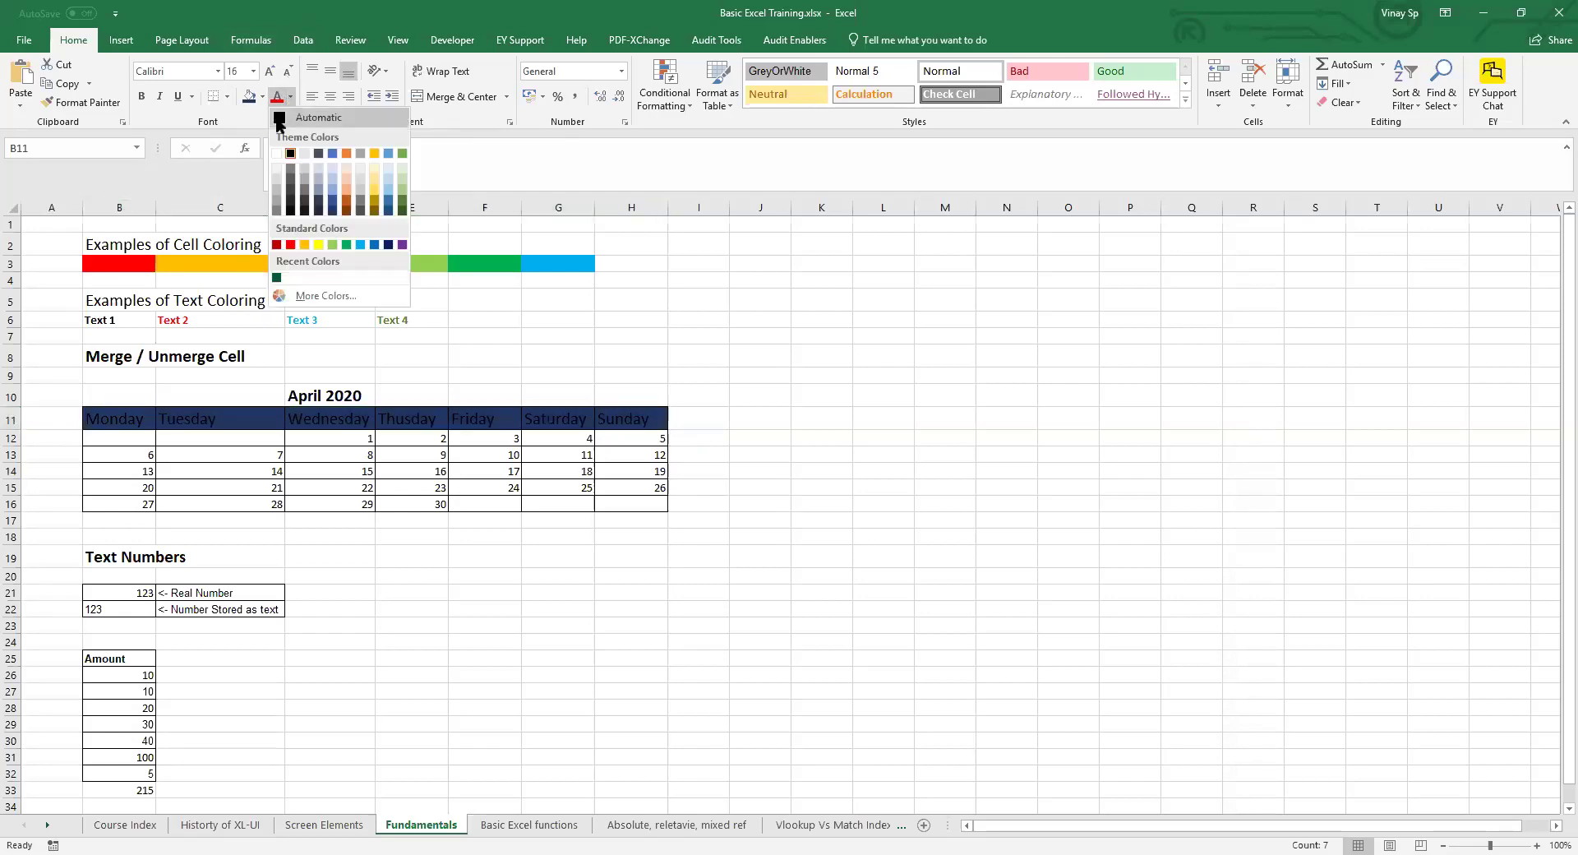
{"action": "left_click", "coordinate": [279, 155]}
{"action": "left_click", "coordinate": [342, 388]}
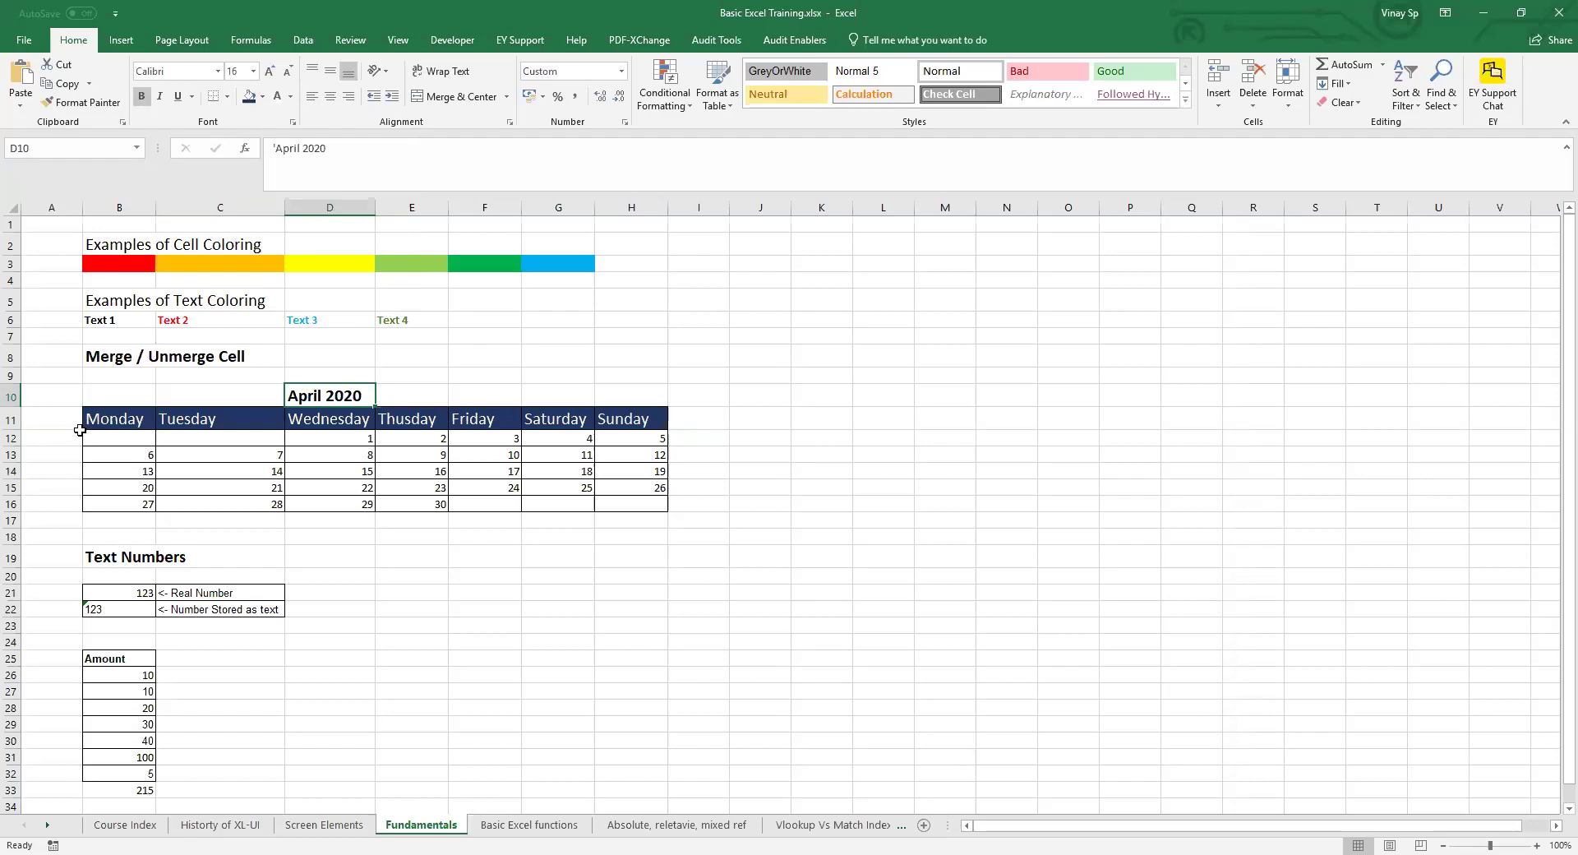
- Apply all borders to the empty range J11:N16 beside the calendar
{"action": "left_click", "coordinate": [104, 438]}
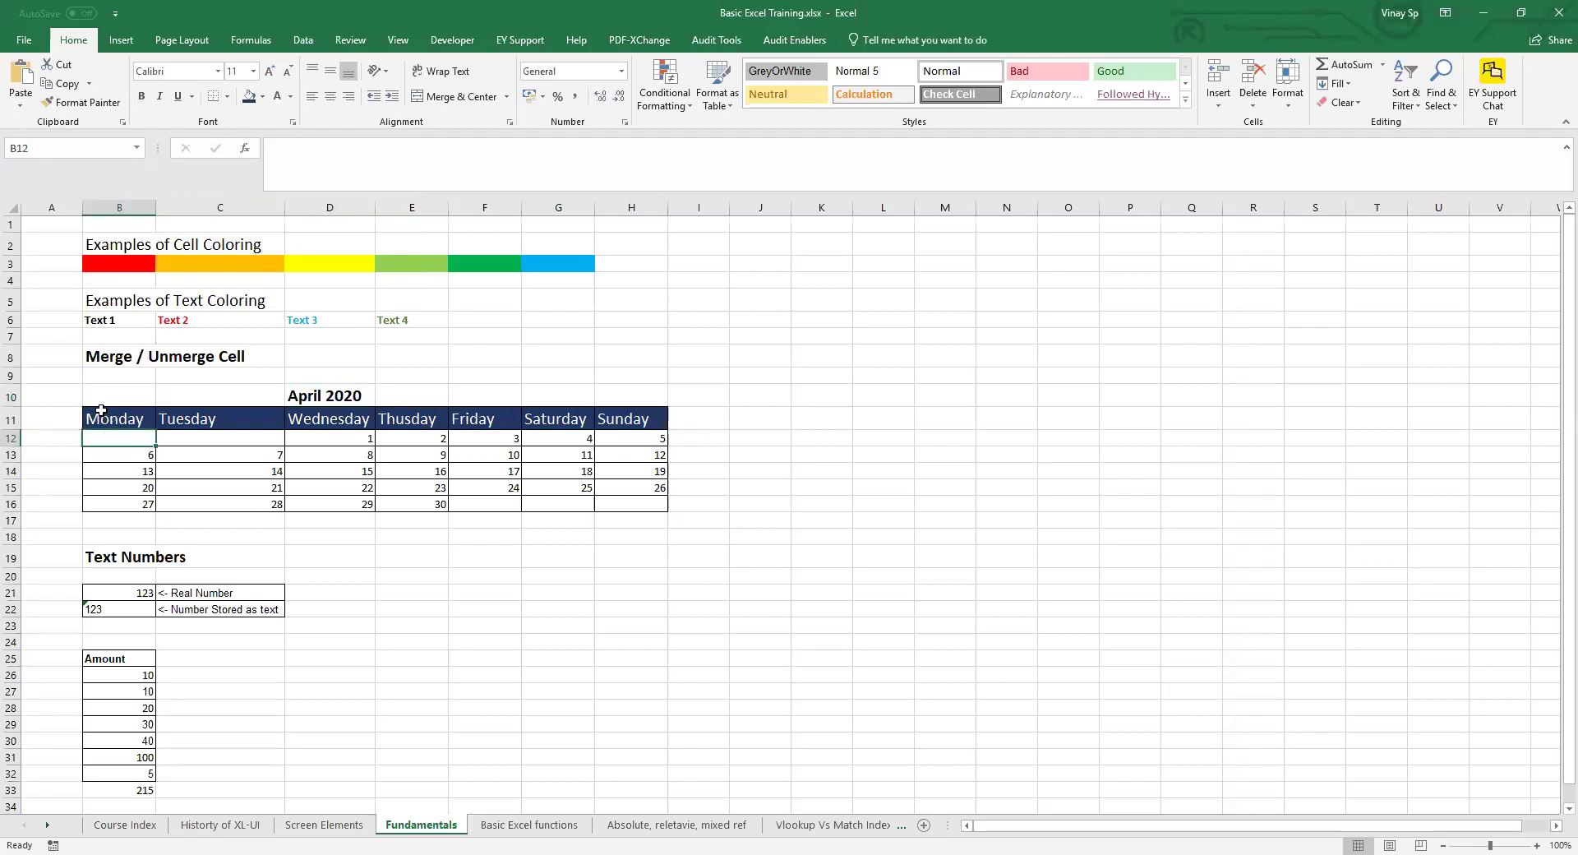
{"action": "left_click_drag", "start_coordinate": [106, 412], "coordinate": [629, 496]}
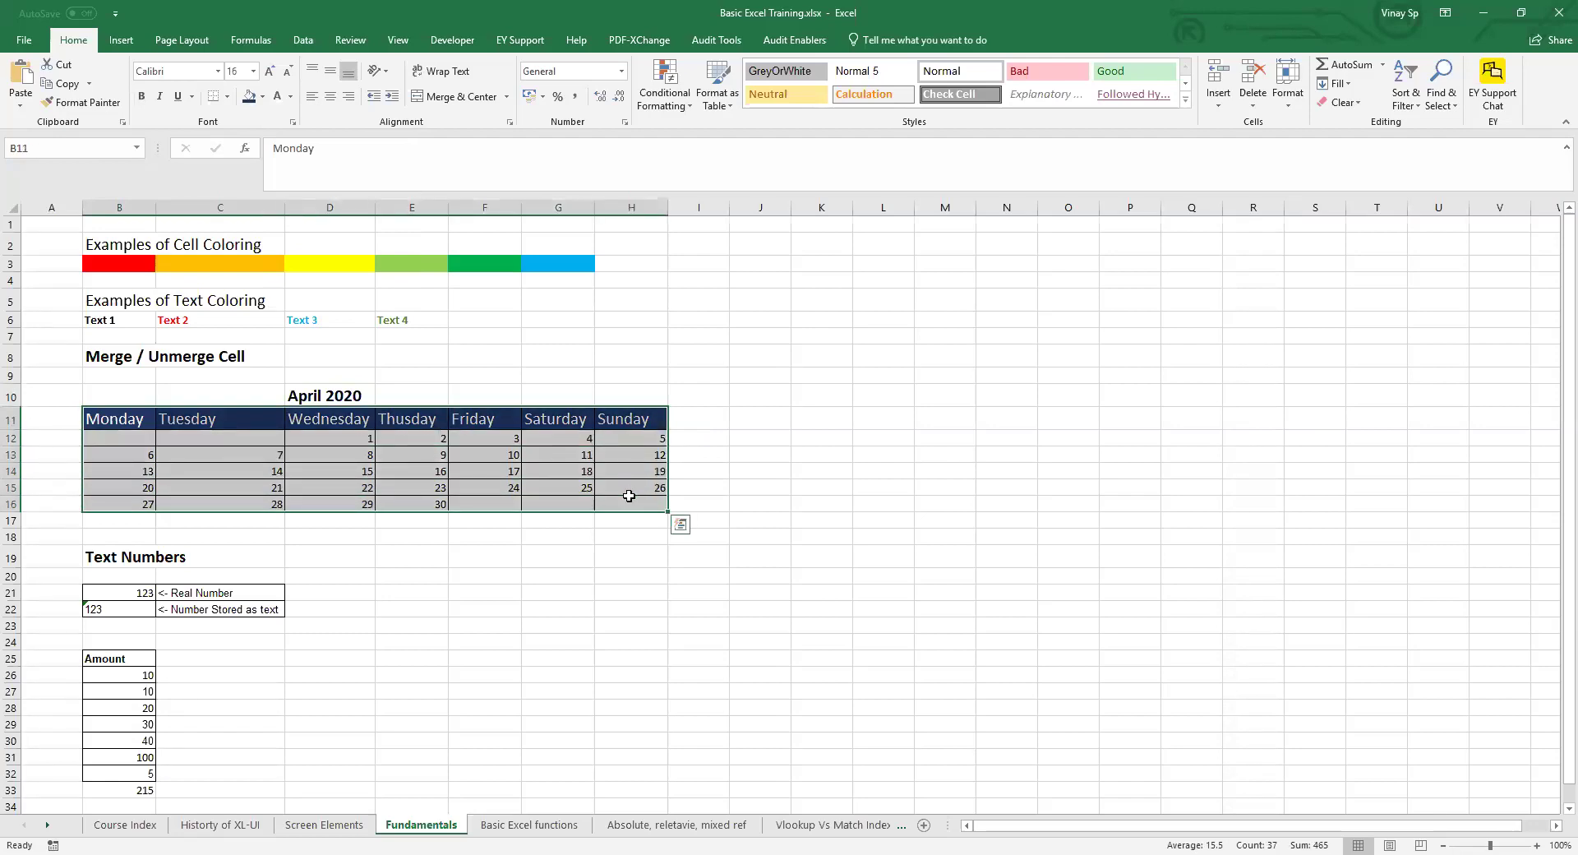
{"action": "left_click", "coordinate": [405, 436]}
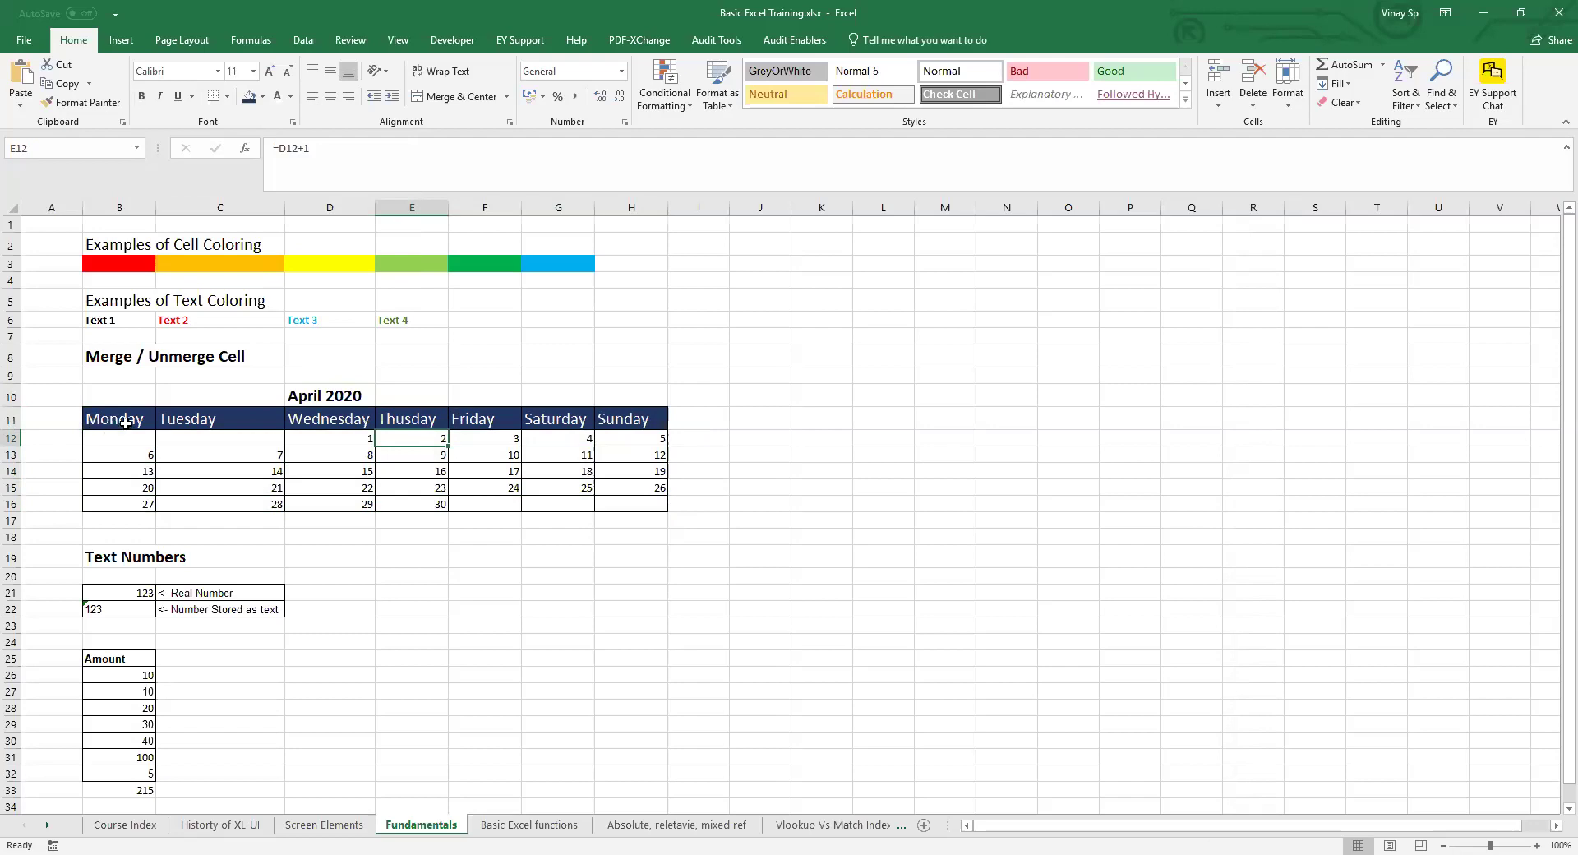
{"action": "left_click_drag", "start_coordinate": [729, 415], "coordinate": [803, 507]}
{"action": "left_click", "coordinate": [920, 376]}
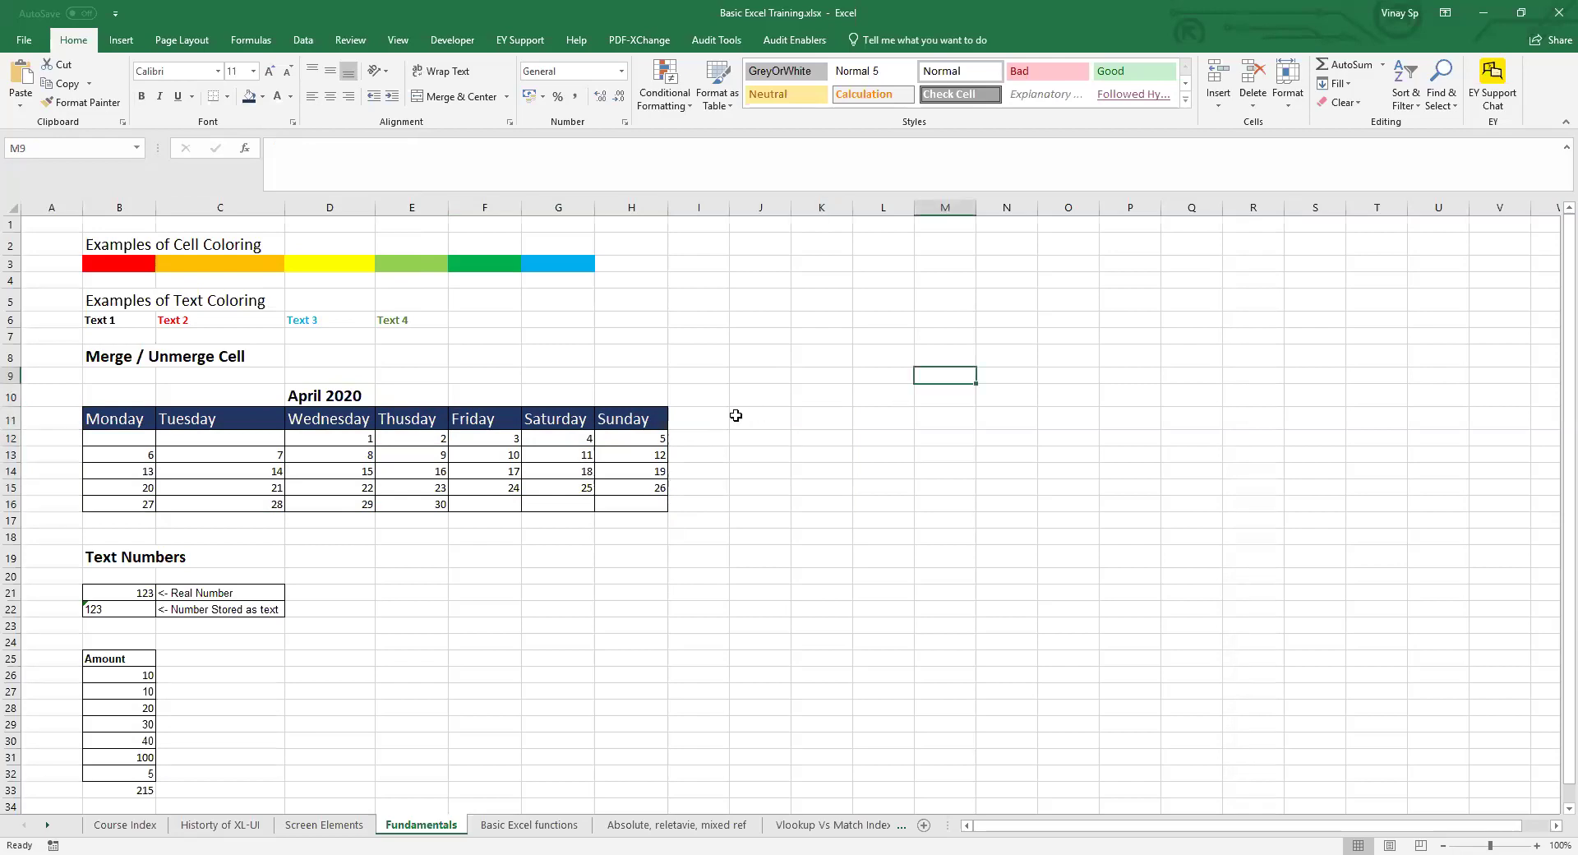
{"action": "left_click_drag", "start_coordinate": [756, 415], "coordinate": [892, 491]}
{"action": "left_click_drag", "start_coordinate": [1002, 476], "coordinate": [997, 504]}
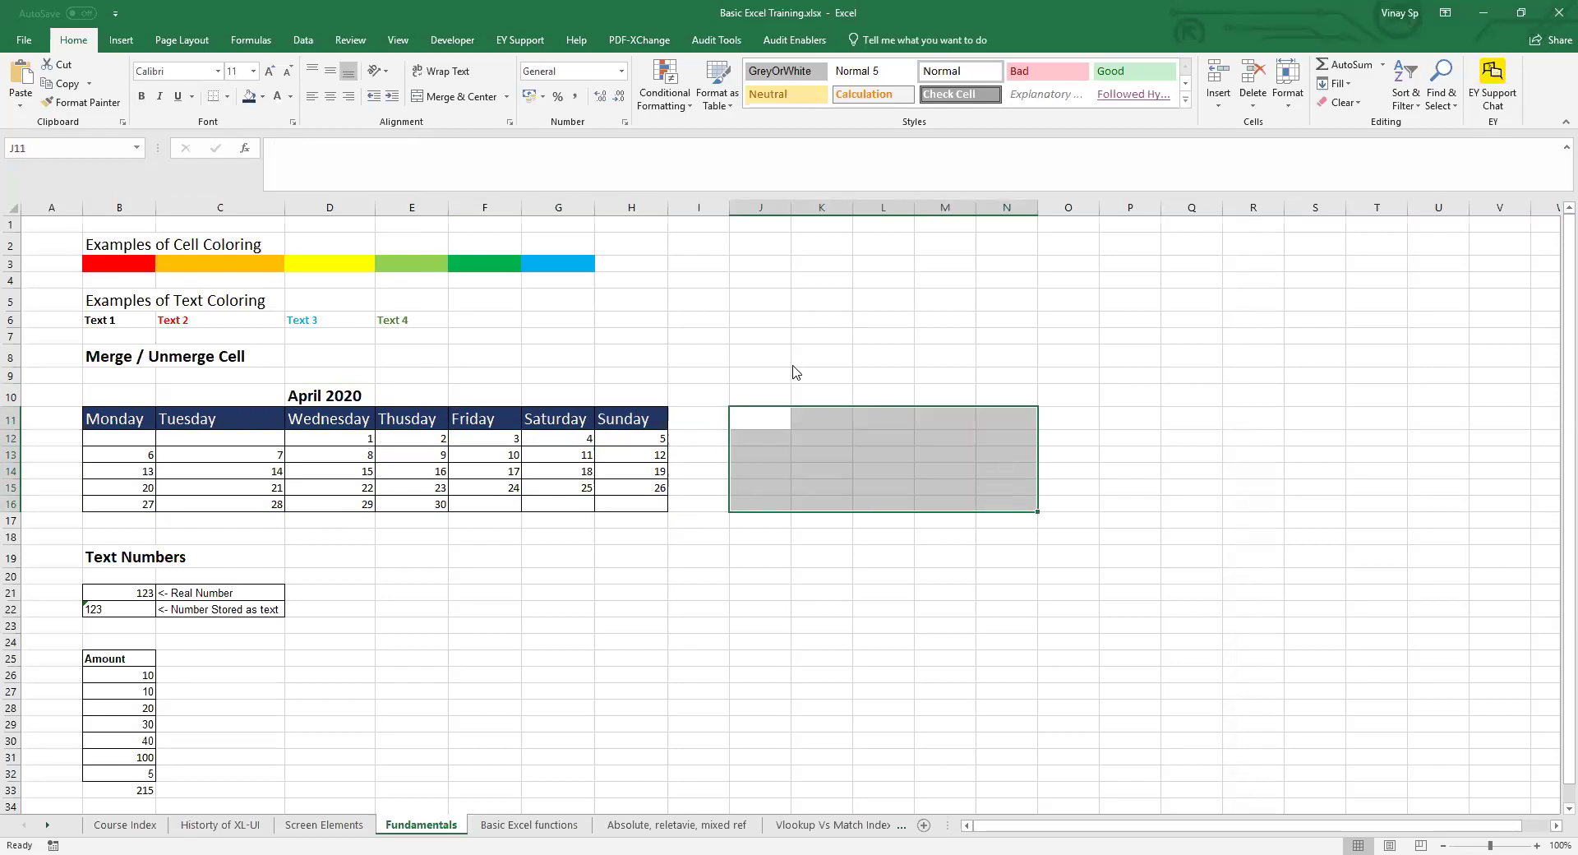
{"action": "left_click", "coordinate": [228, 97]}
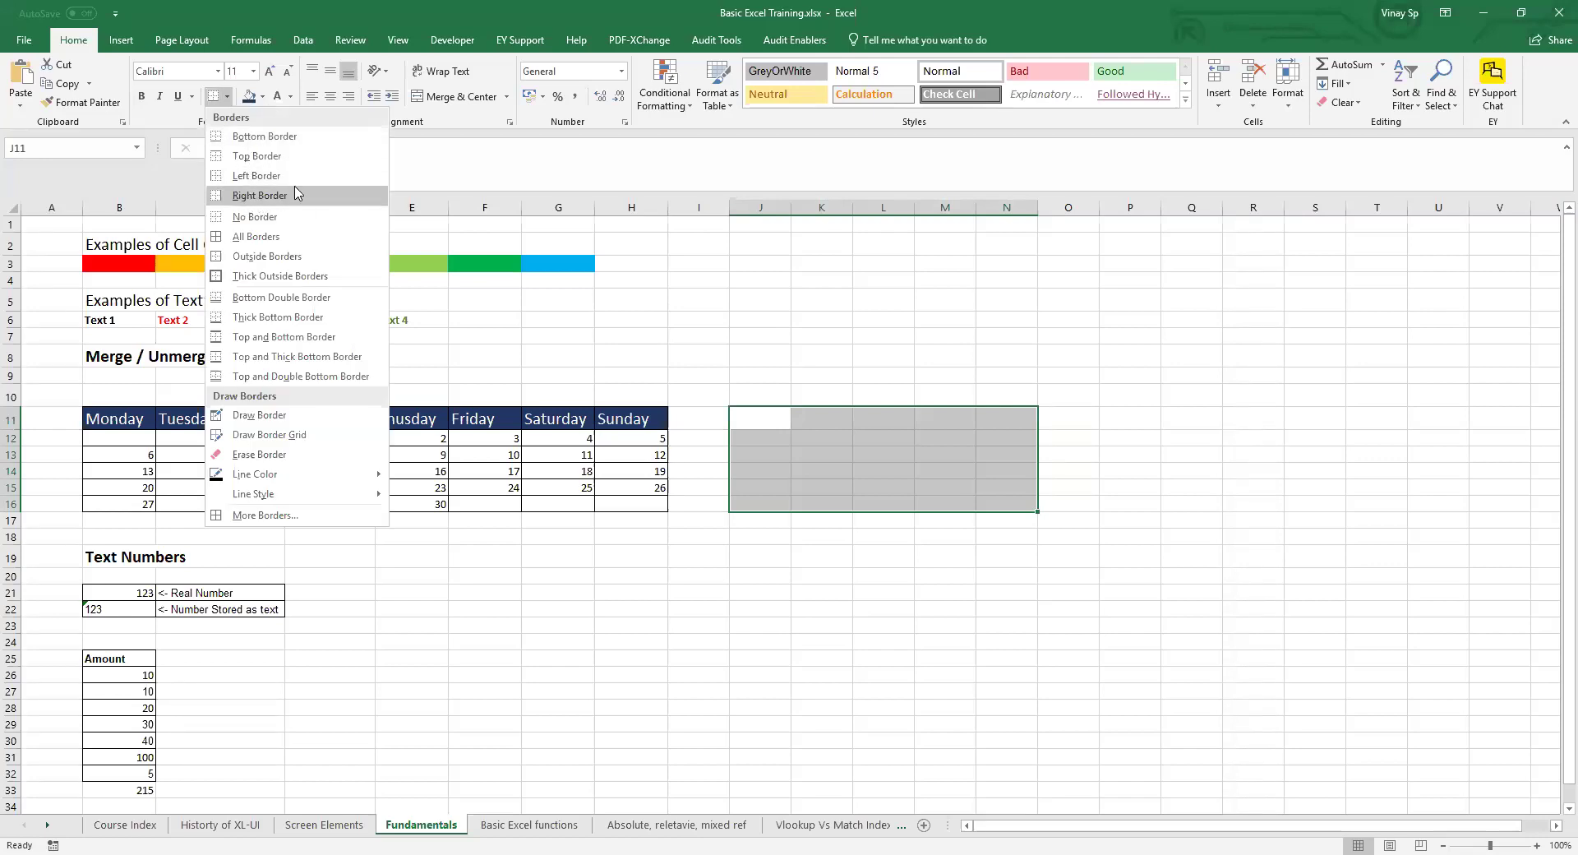
{"action": "left_click", "coordinate": [252, 238]}
{"action": "left_click", "coordinate": [755, 481]}
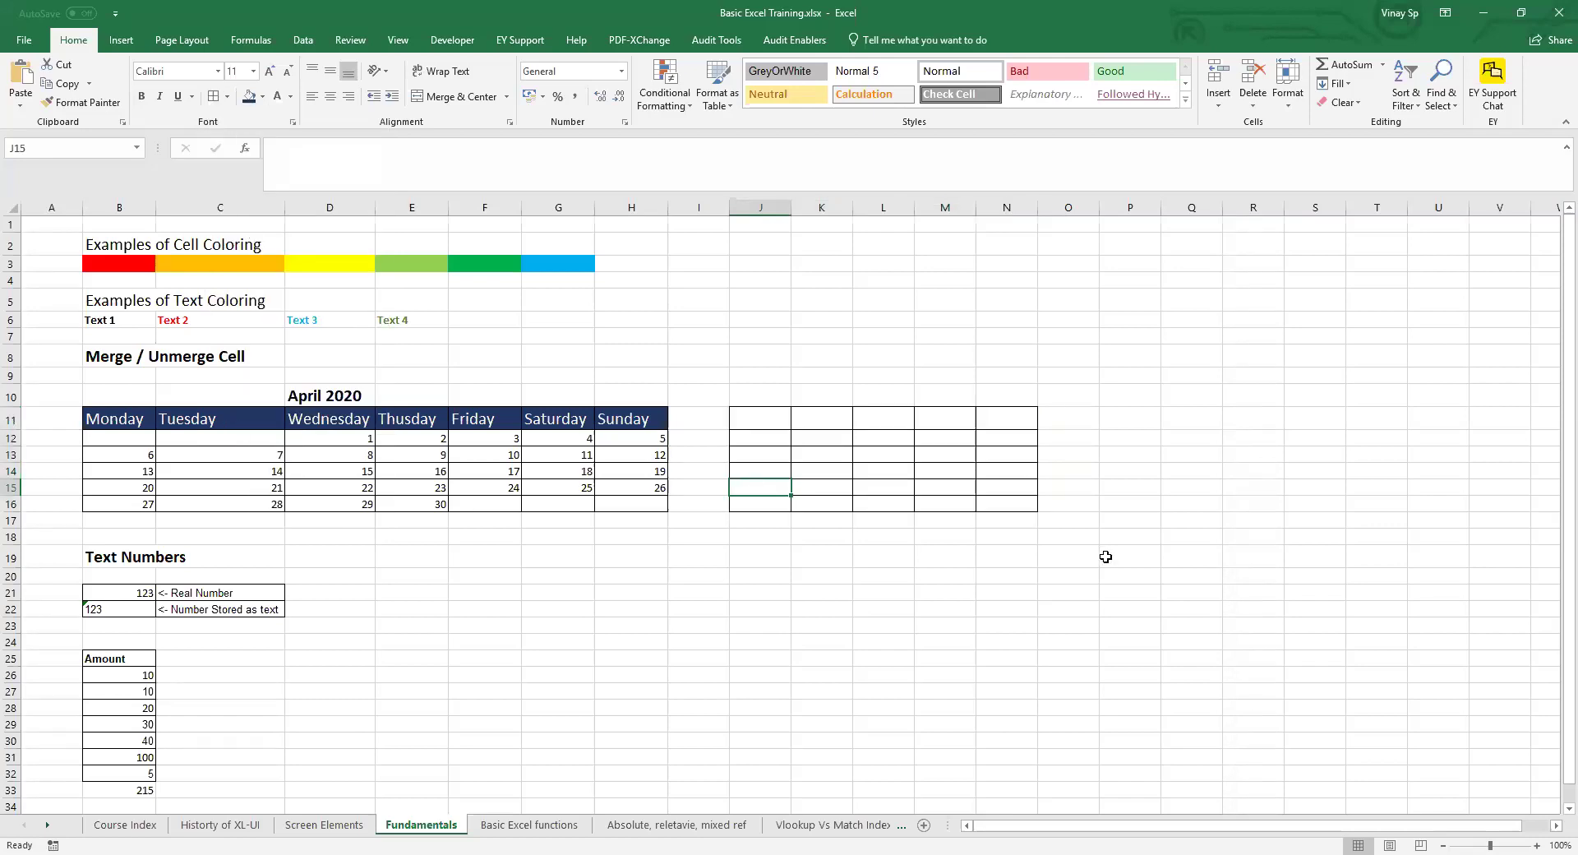
- Add thick outside borders around the bordered range J11:N16
{"action": "left_click", "coordinate": [752, 419]}
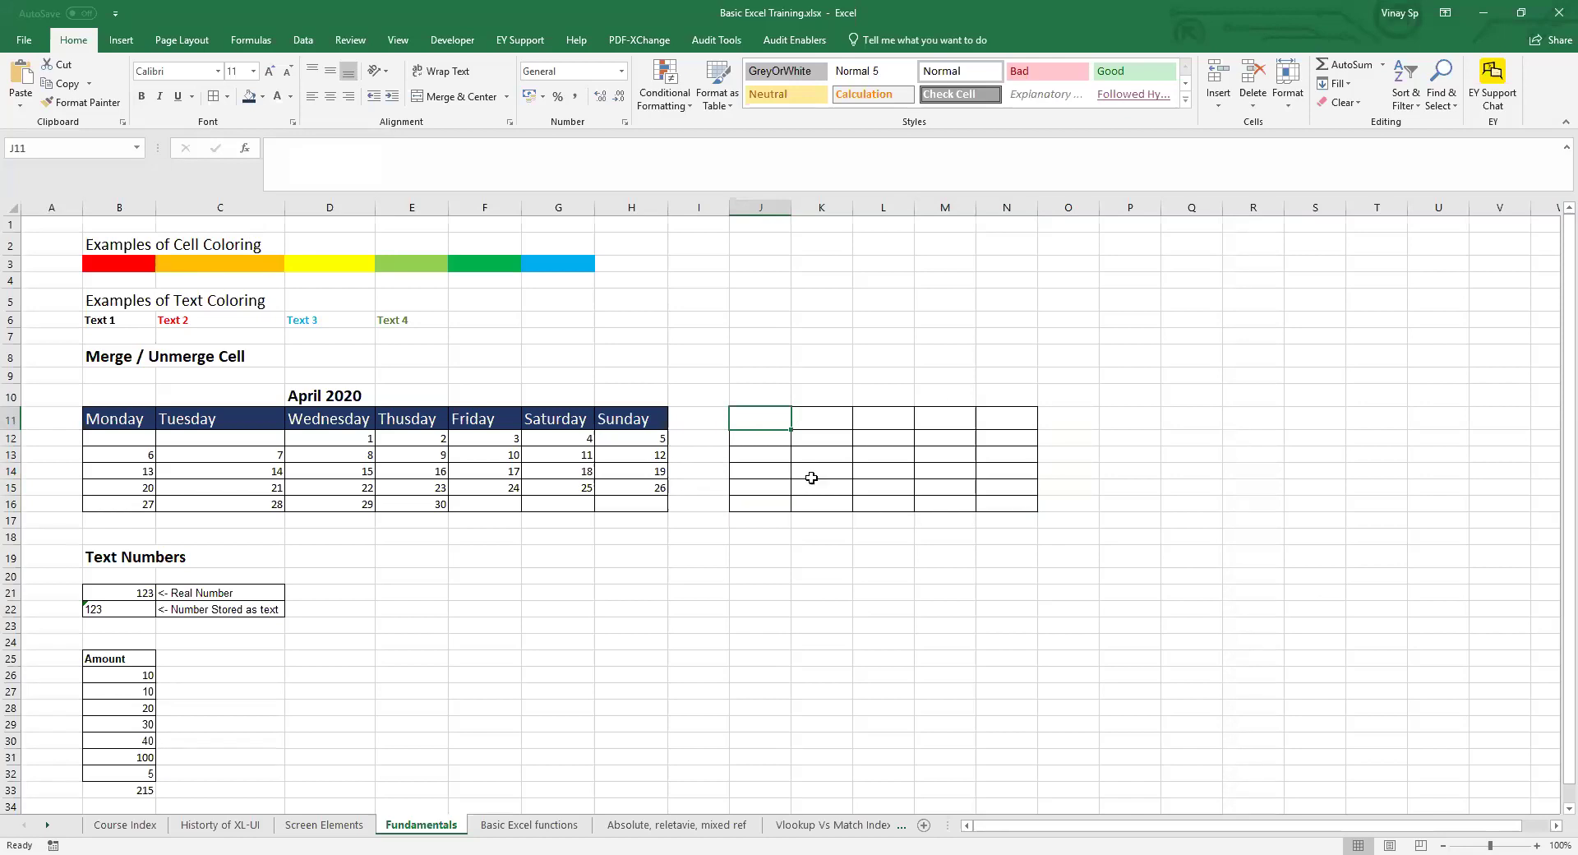
{"action": "left_click_drag", "start_coordinate": [777, 423], "coordinate": [1004, 501]}
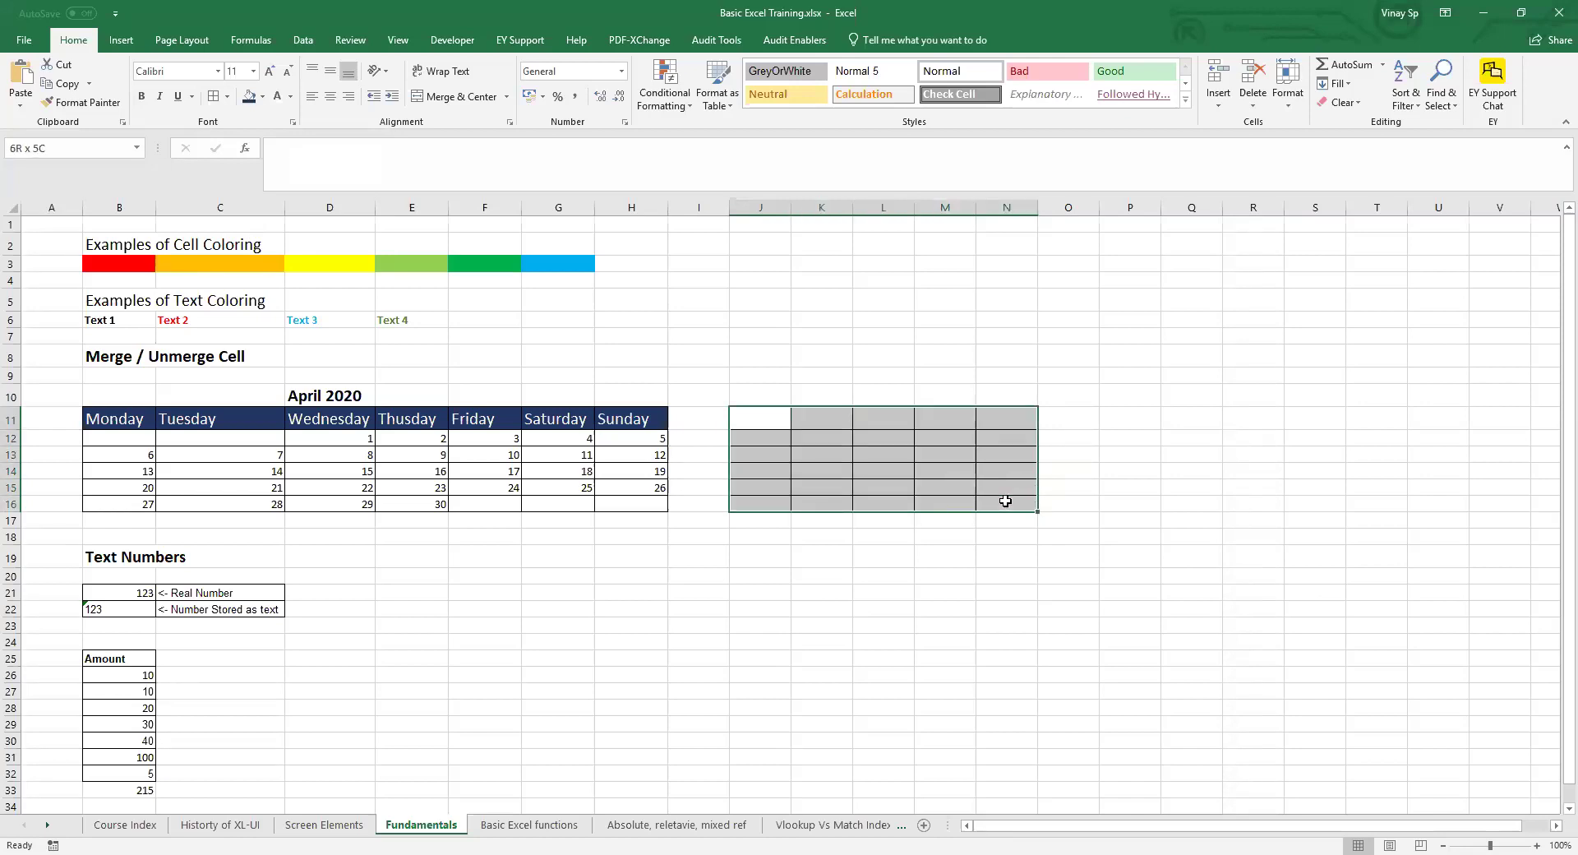
{"action": "left_click", "coordinate": [228, 96]}
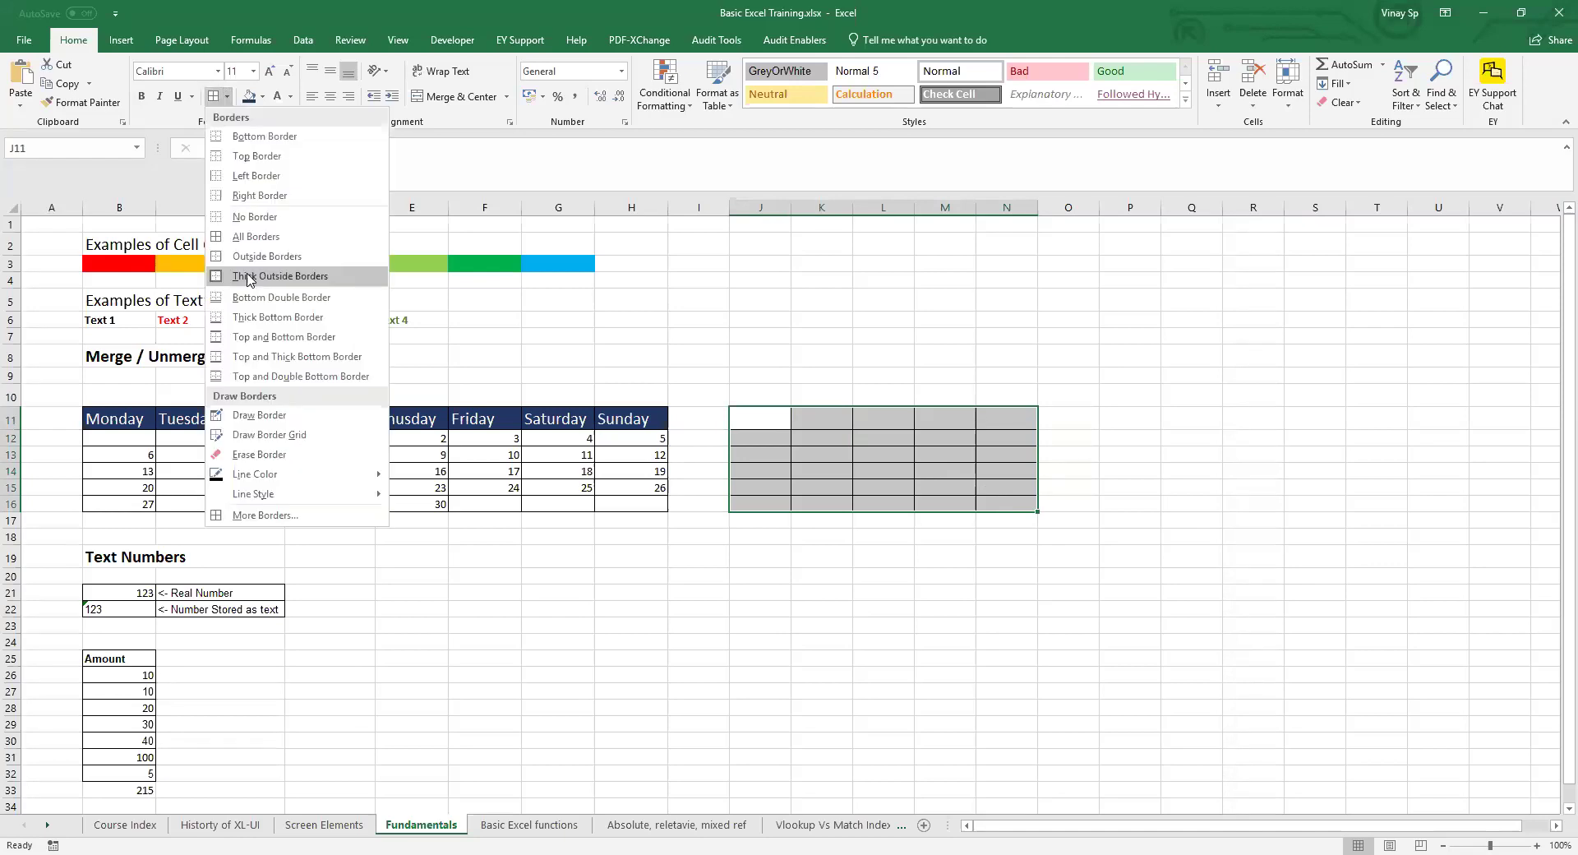
{"action": "left_click", "coordinate": [320, 276]}
{"action": "left_click", "coordinate": [775, 306]}
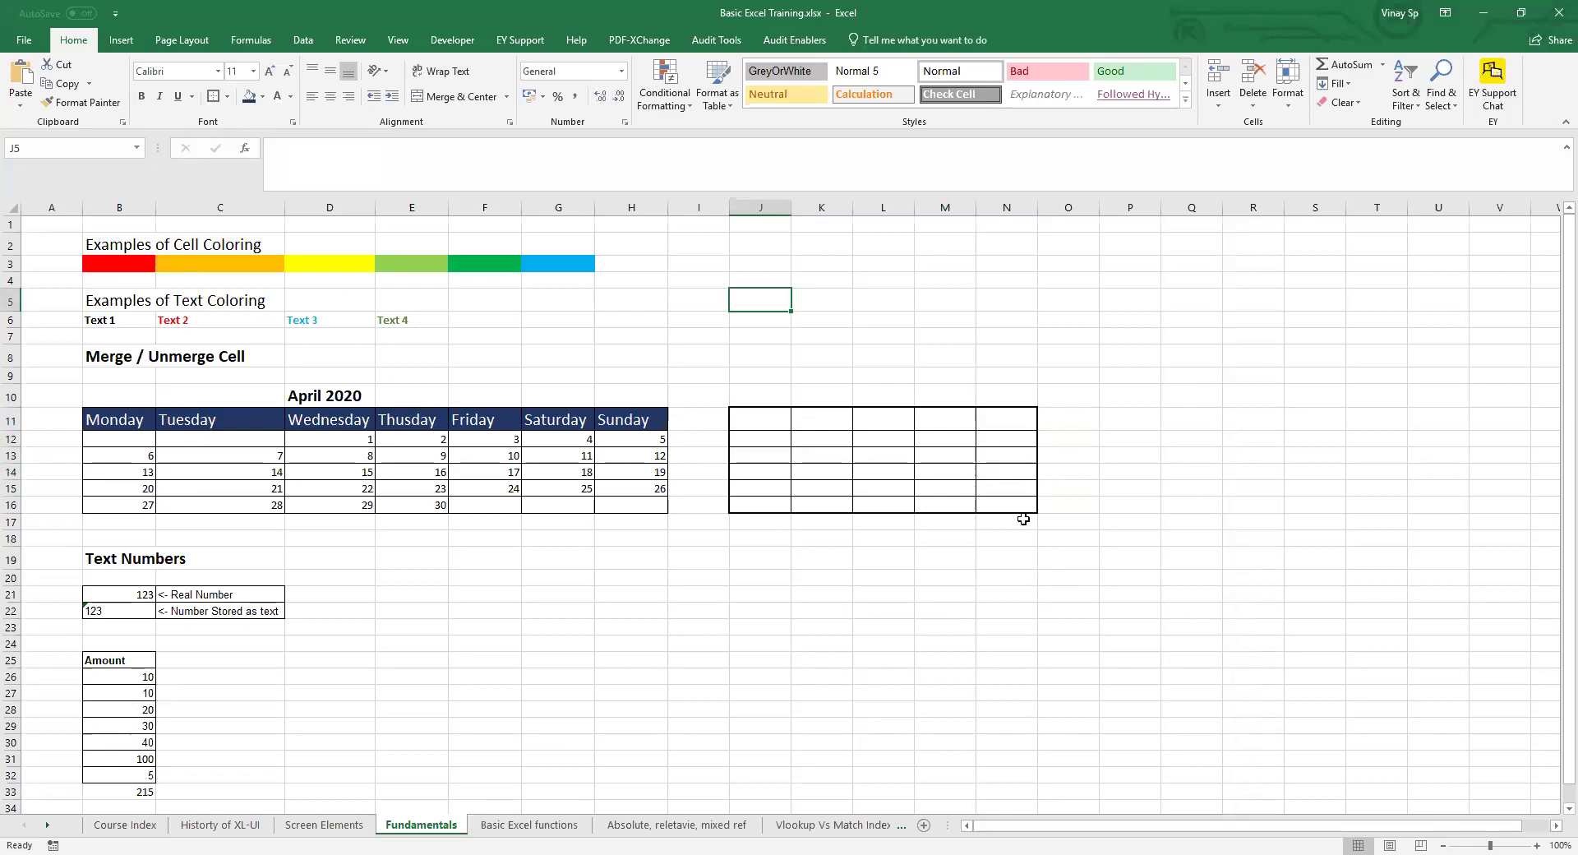
{"action": "left_click", "coordinate": [814, 439]}
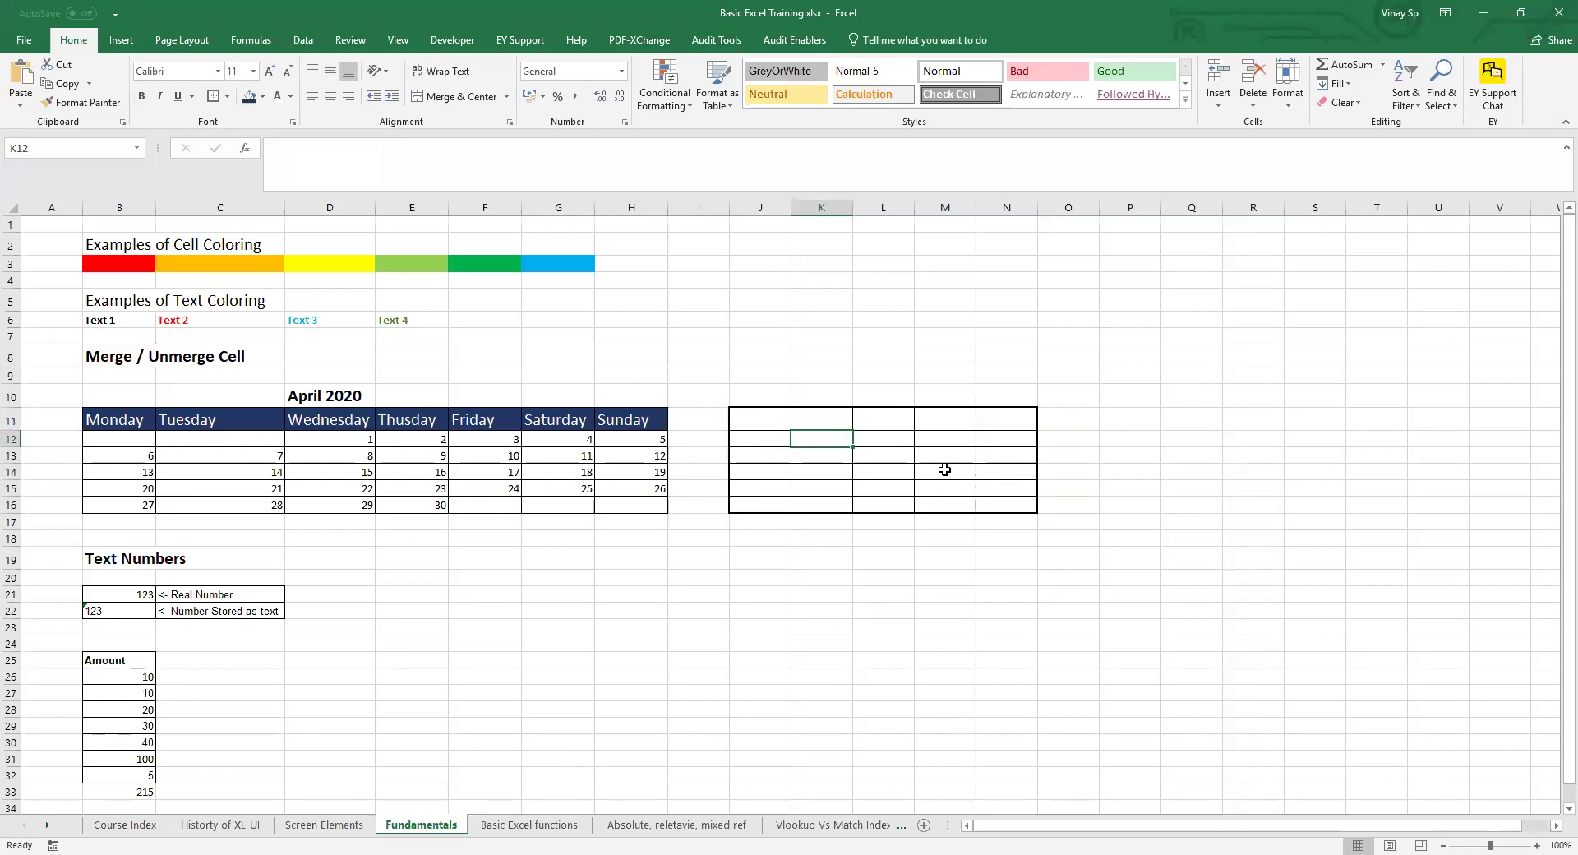
{"action": "left_click_drag", "start_coordinate": [742, 415], "coordinate": [1028, 501]}
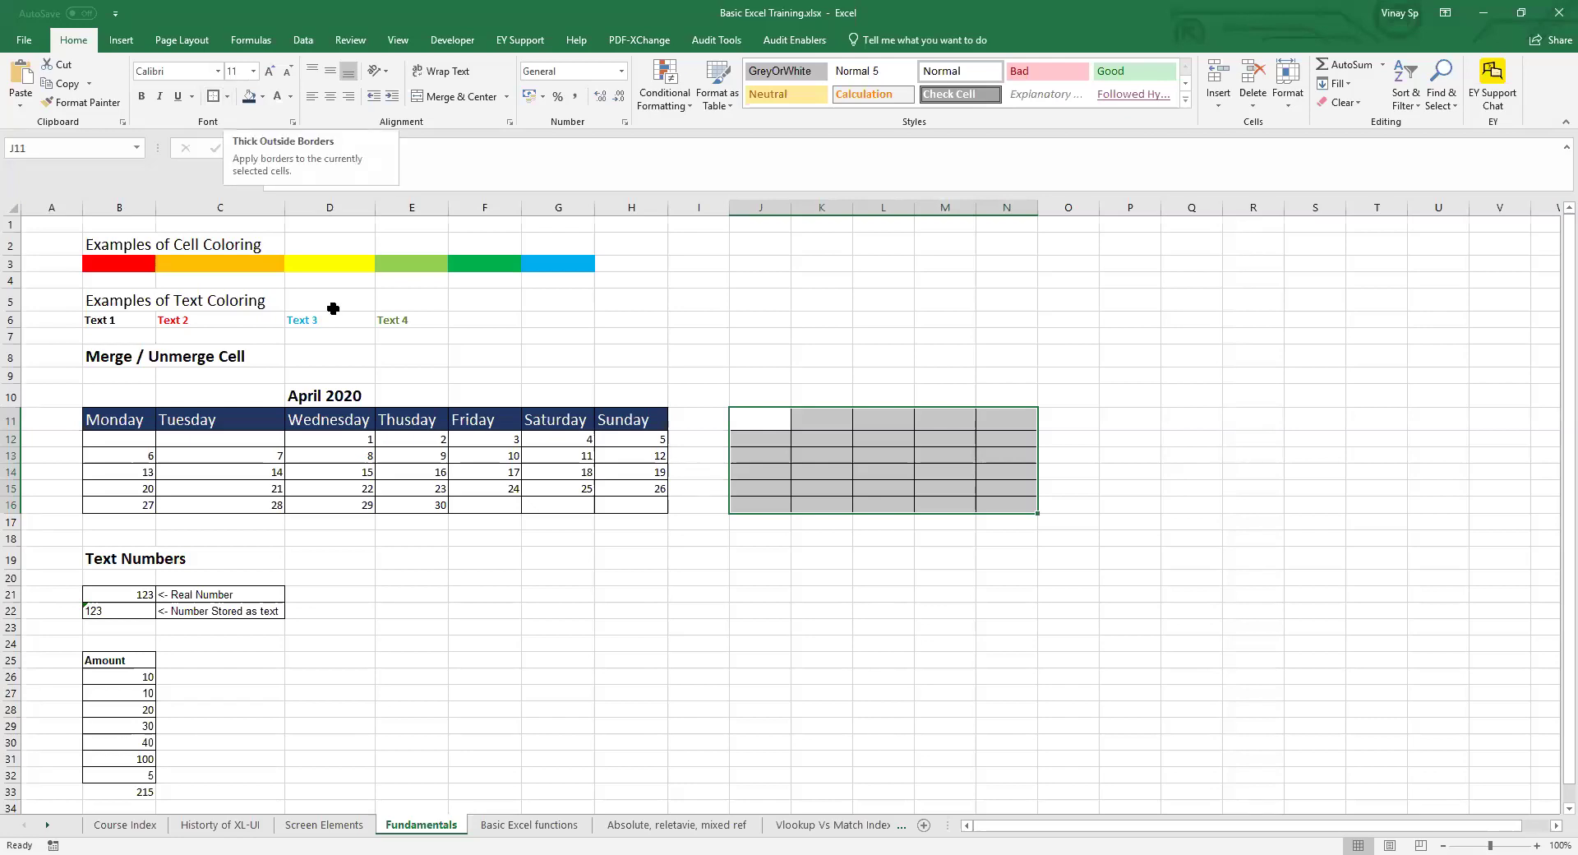
{"action": "left_click", "coordinate": [522, 352]}
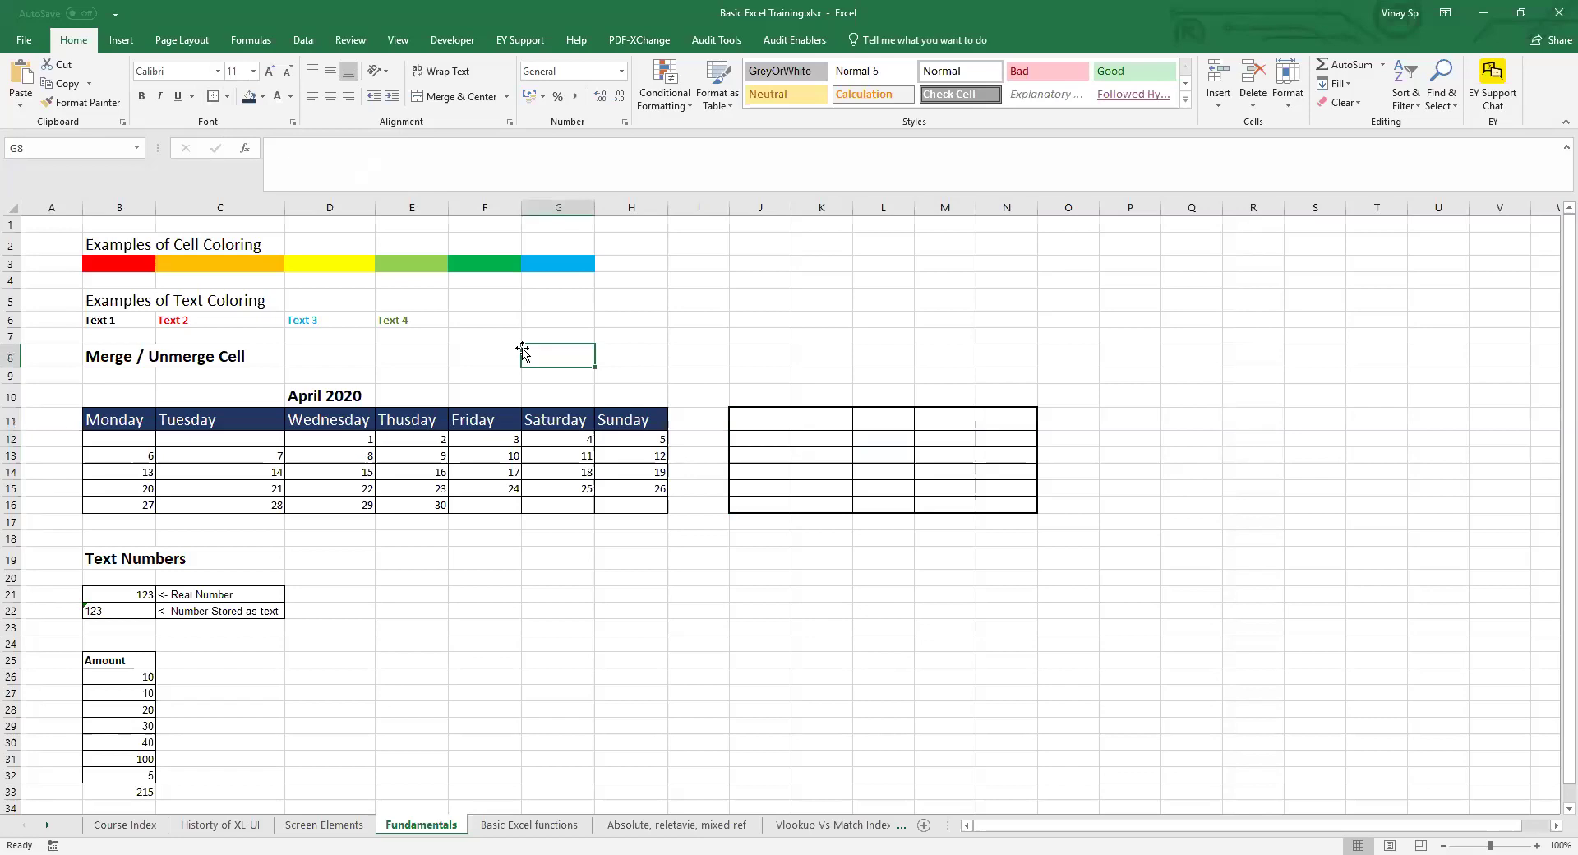
- Switch to the Basic Excel functions worksheet
{"action": "scroll", "coordinate": [523, 352], "scroll_direction": "down", "scroll_amount": 1}
{"action": "scroll", "coordinate": [521, 352], "scroll_direction": "up", "scroll_amount": 1}
{"action": "key", "text": "ctrl+Page_Down"}
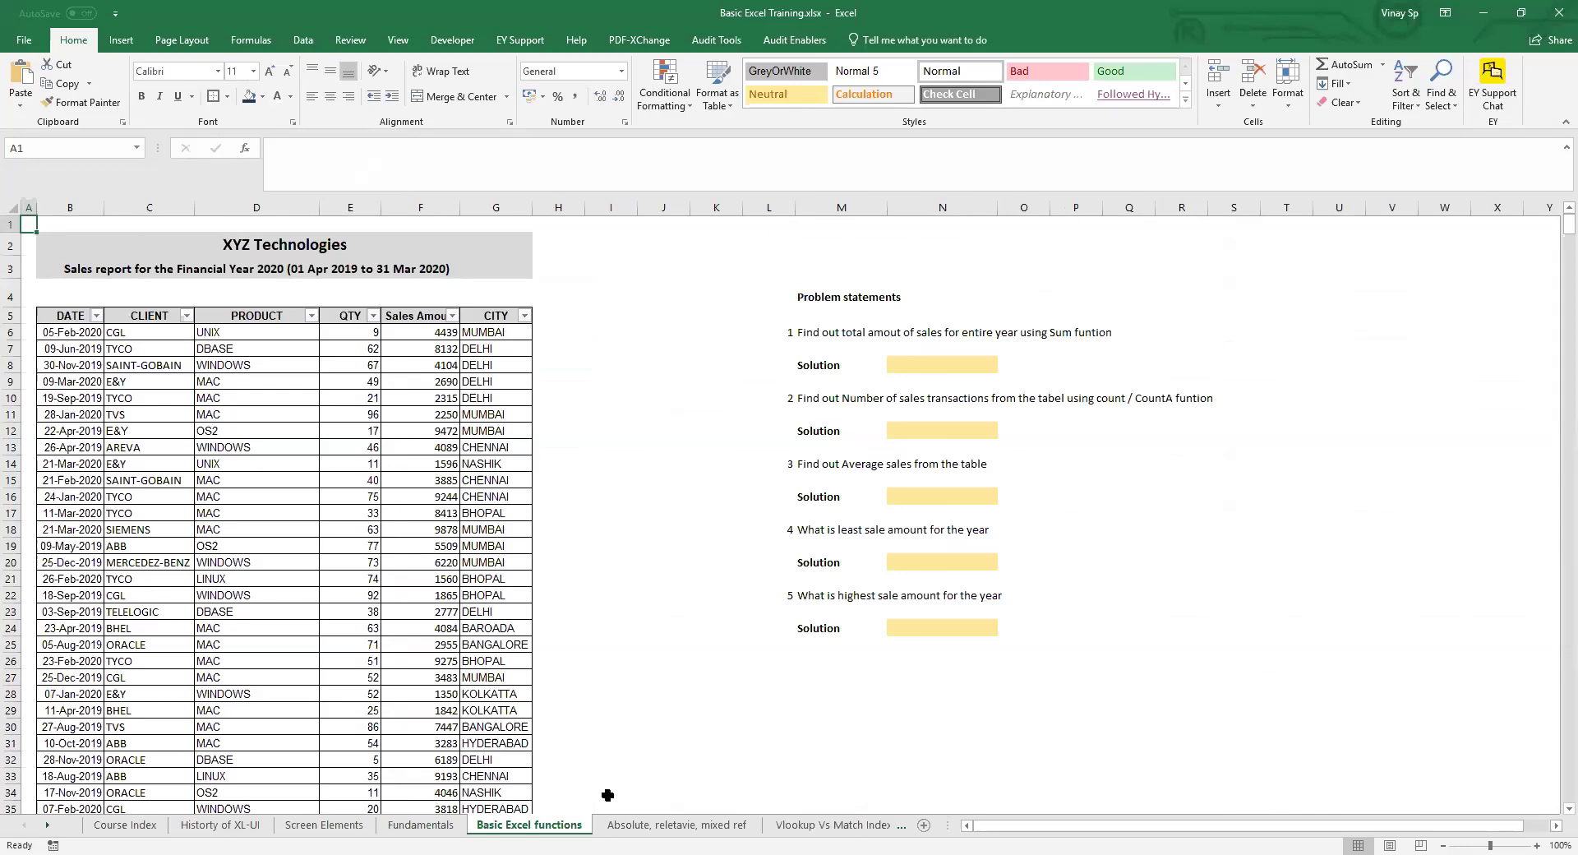
- Look over the XYZ Technologies sales report table and go to its DATE header in B5
{"action": "left_click", "coordinate": [60, 316]}
{"action": "left_click_drag", "start_coordinate": [154, 347], "coordinate": [521, 592]}
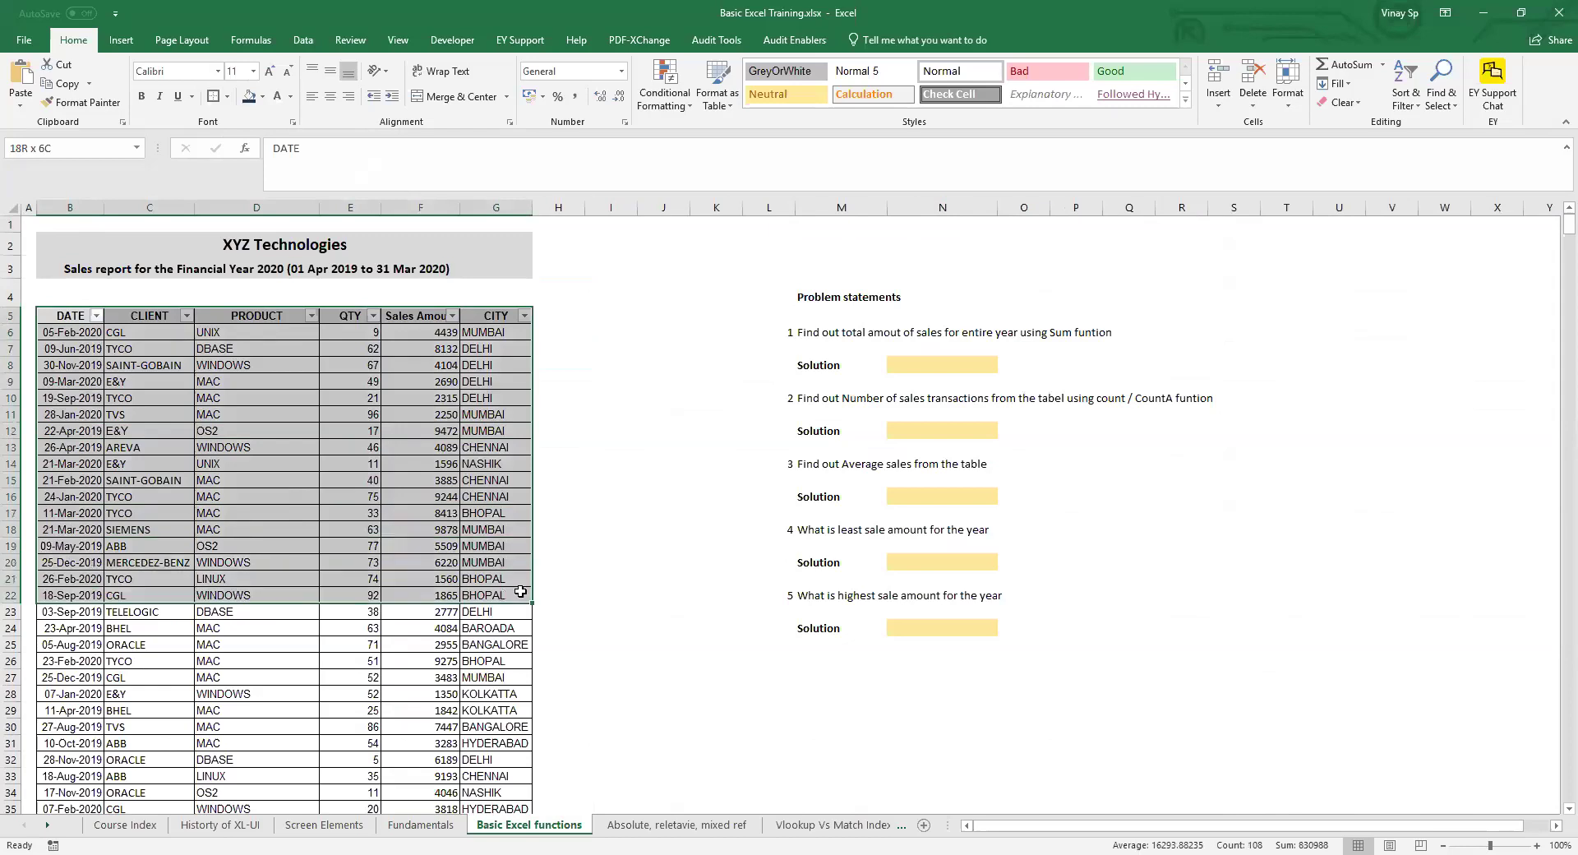
{"action": "left_click", "coordinate": [549, 530]}
{"action": "left_click", "coordinate": [417, 362]}
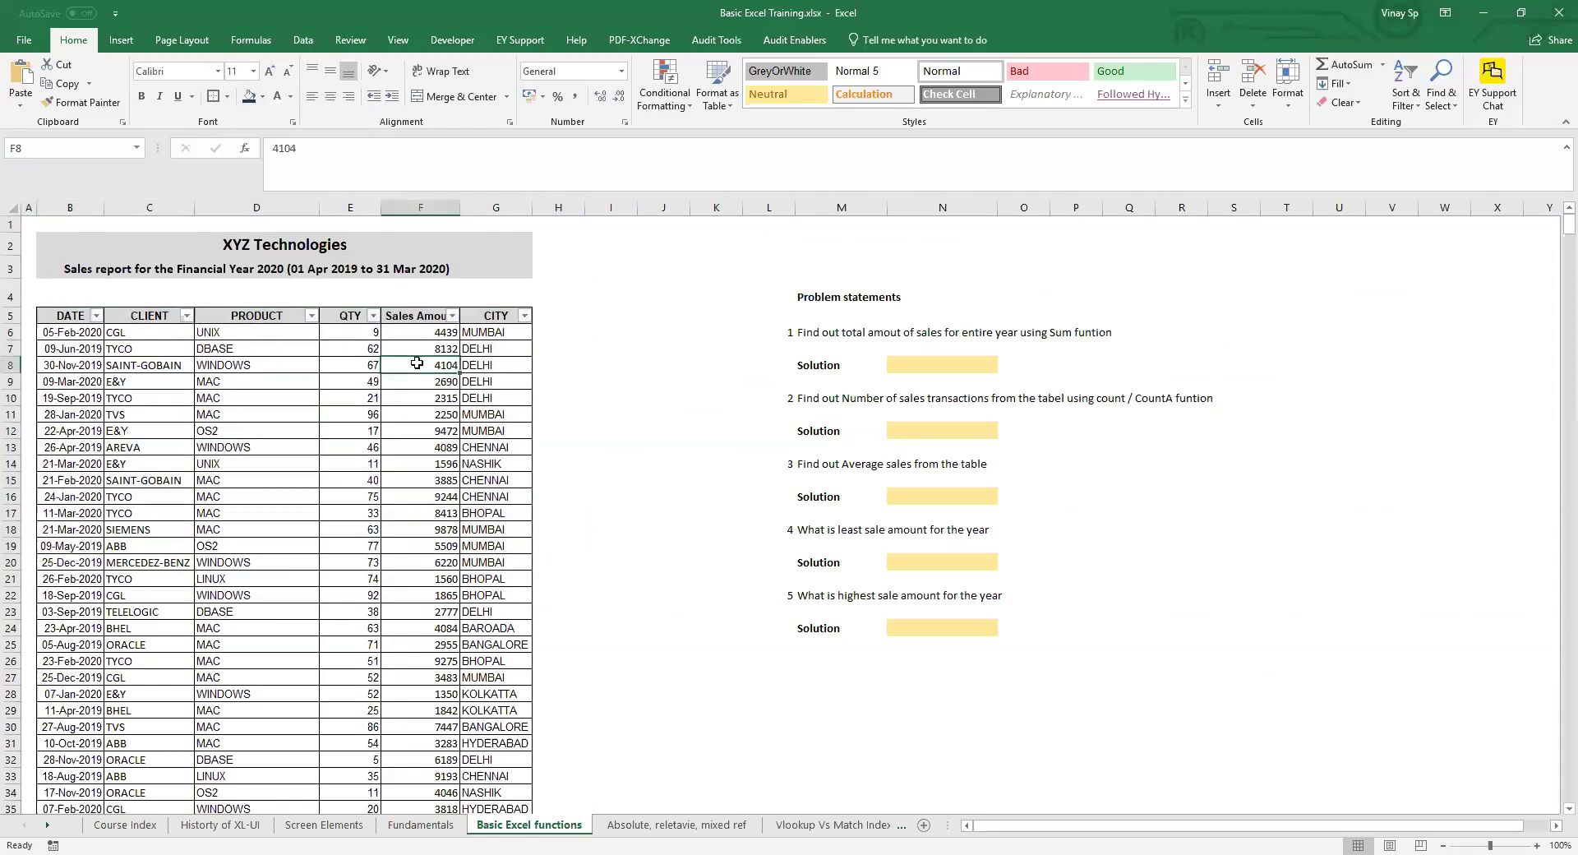
{"action": "key", "text": "ctrl+Left"}
{"action": "key", "text": "ctrl+Home"}
{"action": "key", "text": "ctrl+Right"}
{"action": "key", "text": "ctrl+Left"}
{"action": "key", "text": "Down"}
{"action": "key", "text": "Down"}
{"action": "key", "text": "Down"}
{"action": "key", "text": "Down"}
{"action": "key", "text": "Right"}
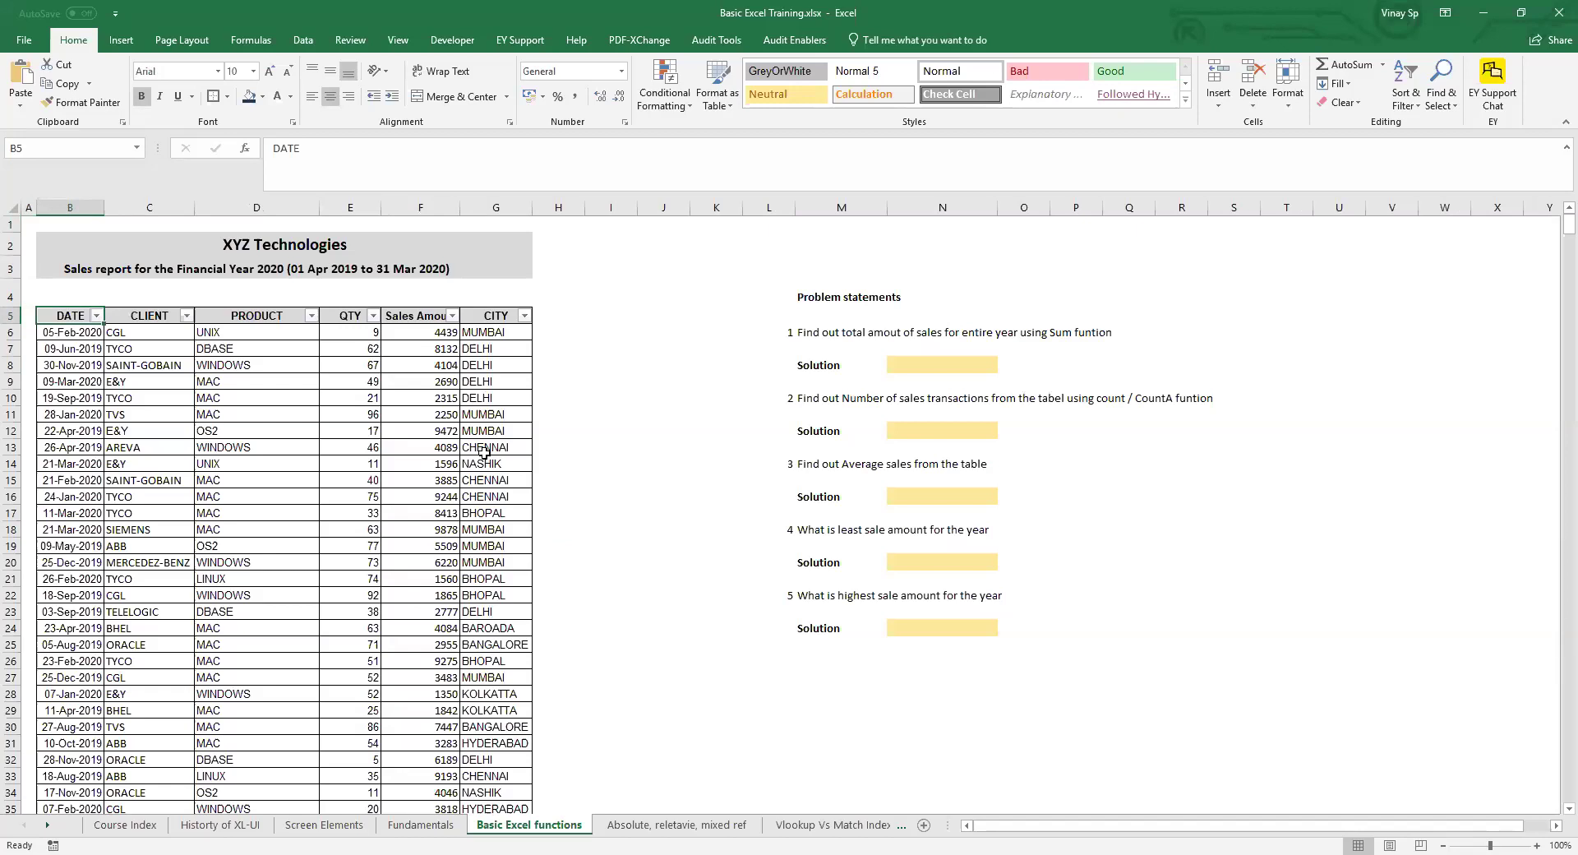
- Examine the date, client, product, quantity, sales amount and city data in the sales table, including the row 7 record
{"action": "left_click", "coordinate": [413, 413]}
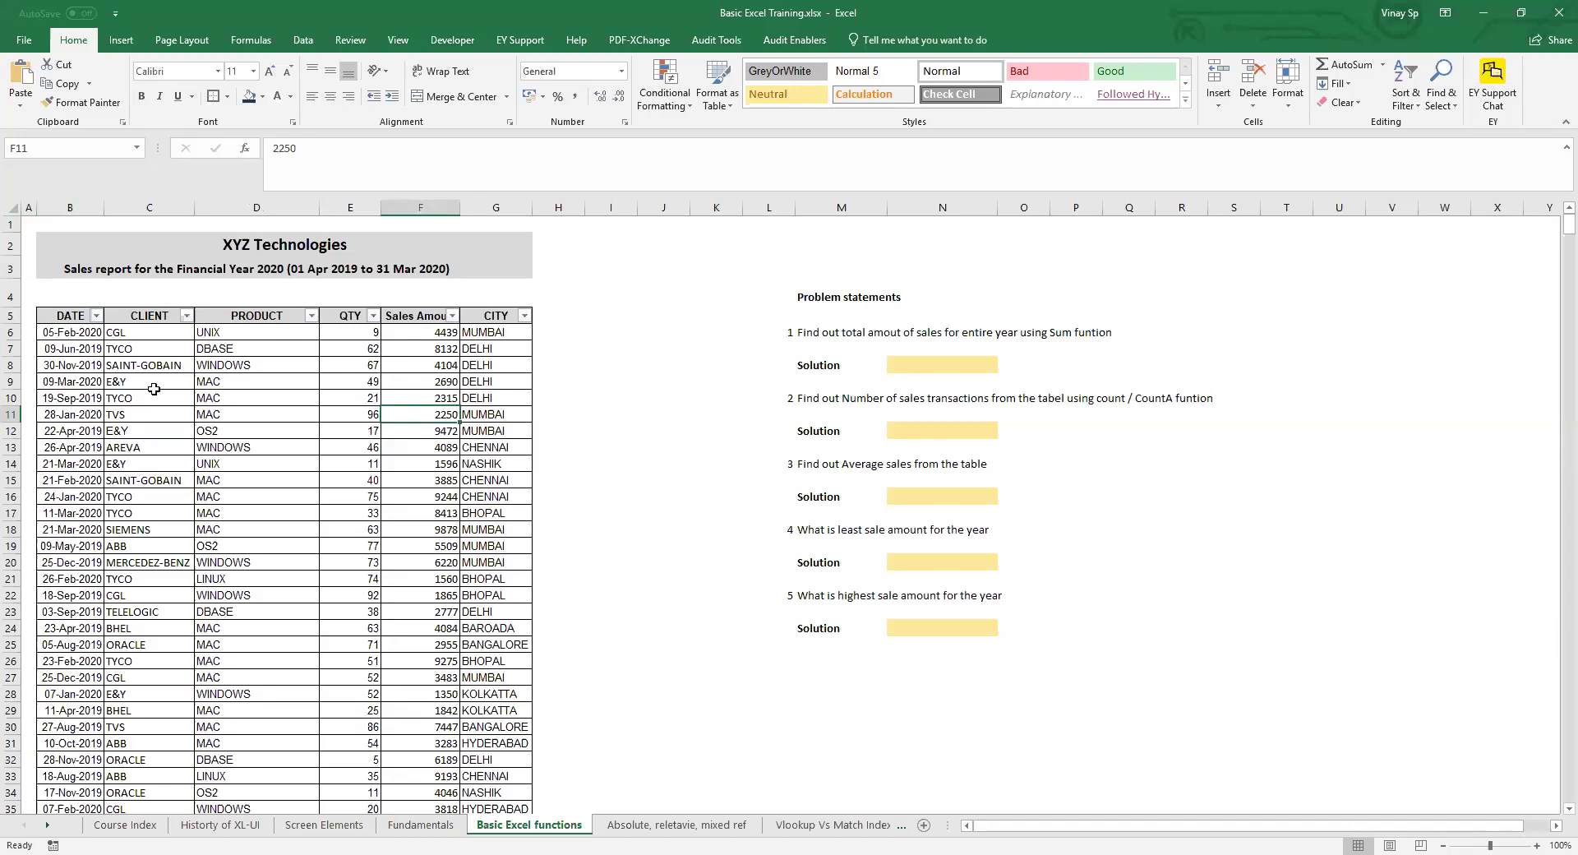
{"action": "left_click", "coordinate": [65, 362]}
{"action": "left_click", "coordinate": [168, 346]}
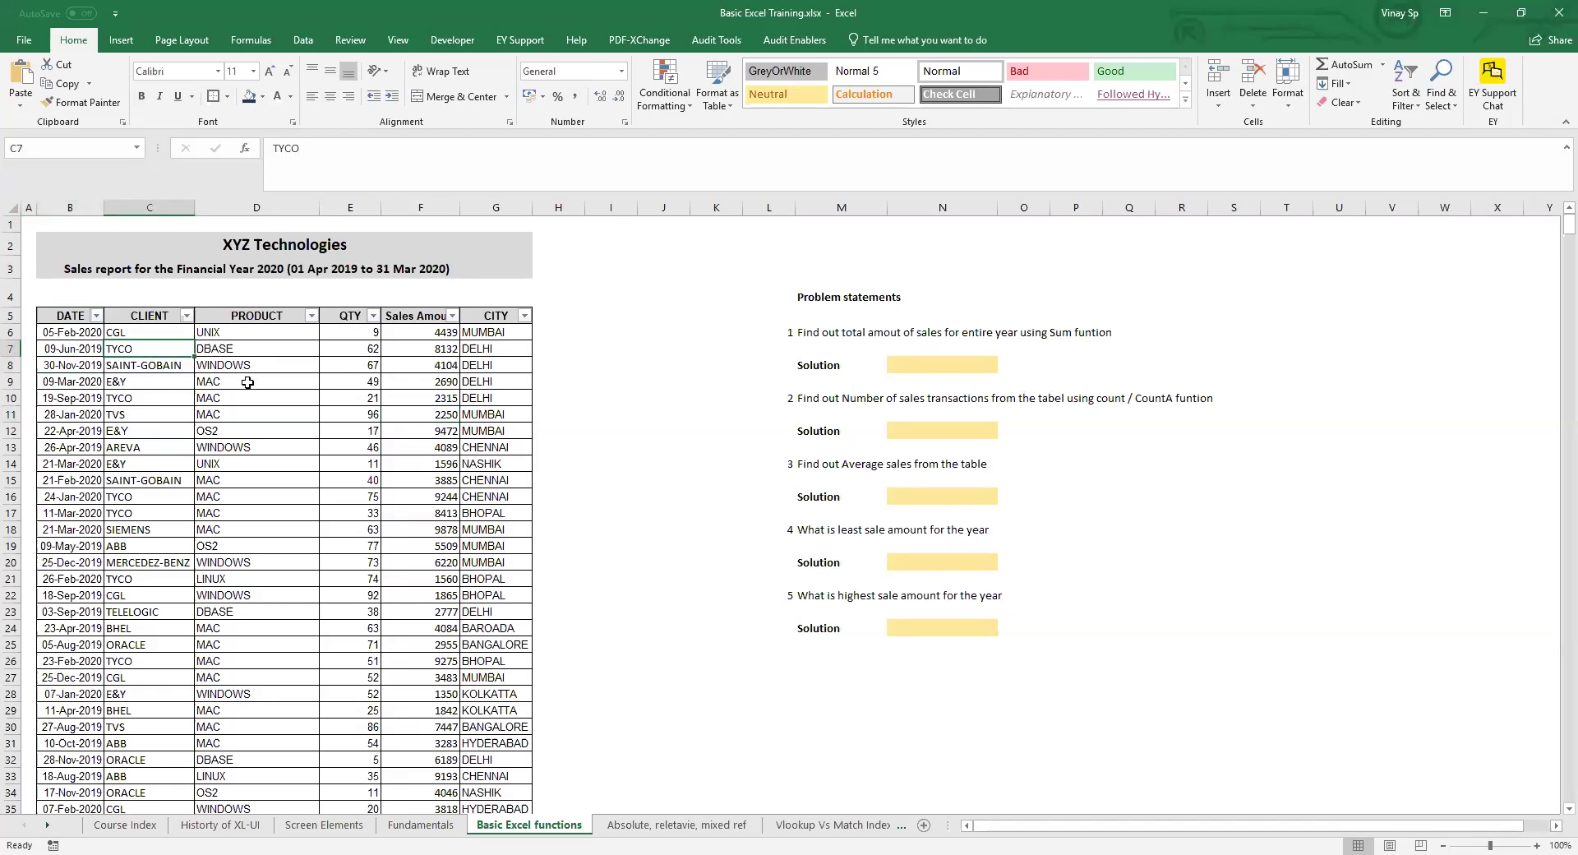
{"action": "left_click", "coordinate": [284, 410]}
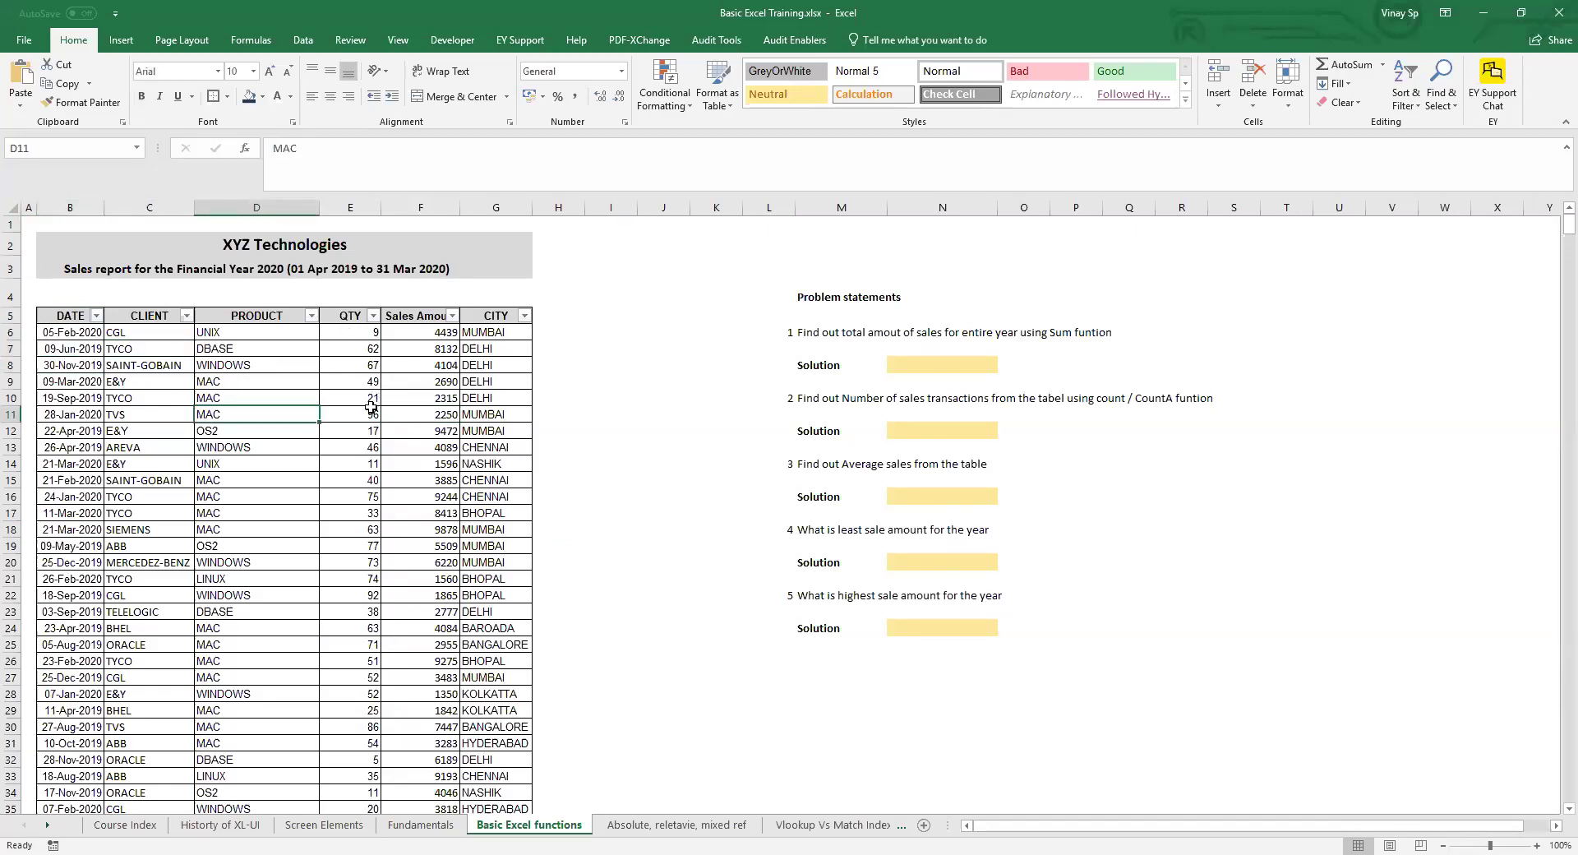
{"action": "left_click", "coordinate": [363, 382]}
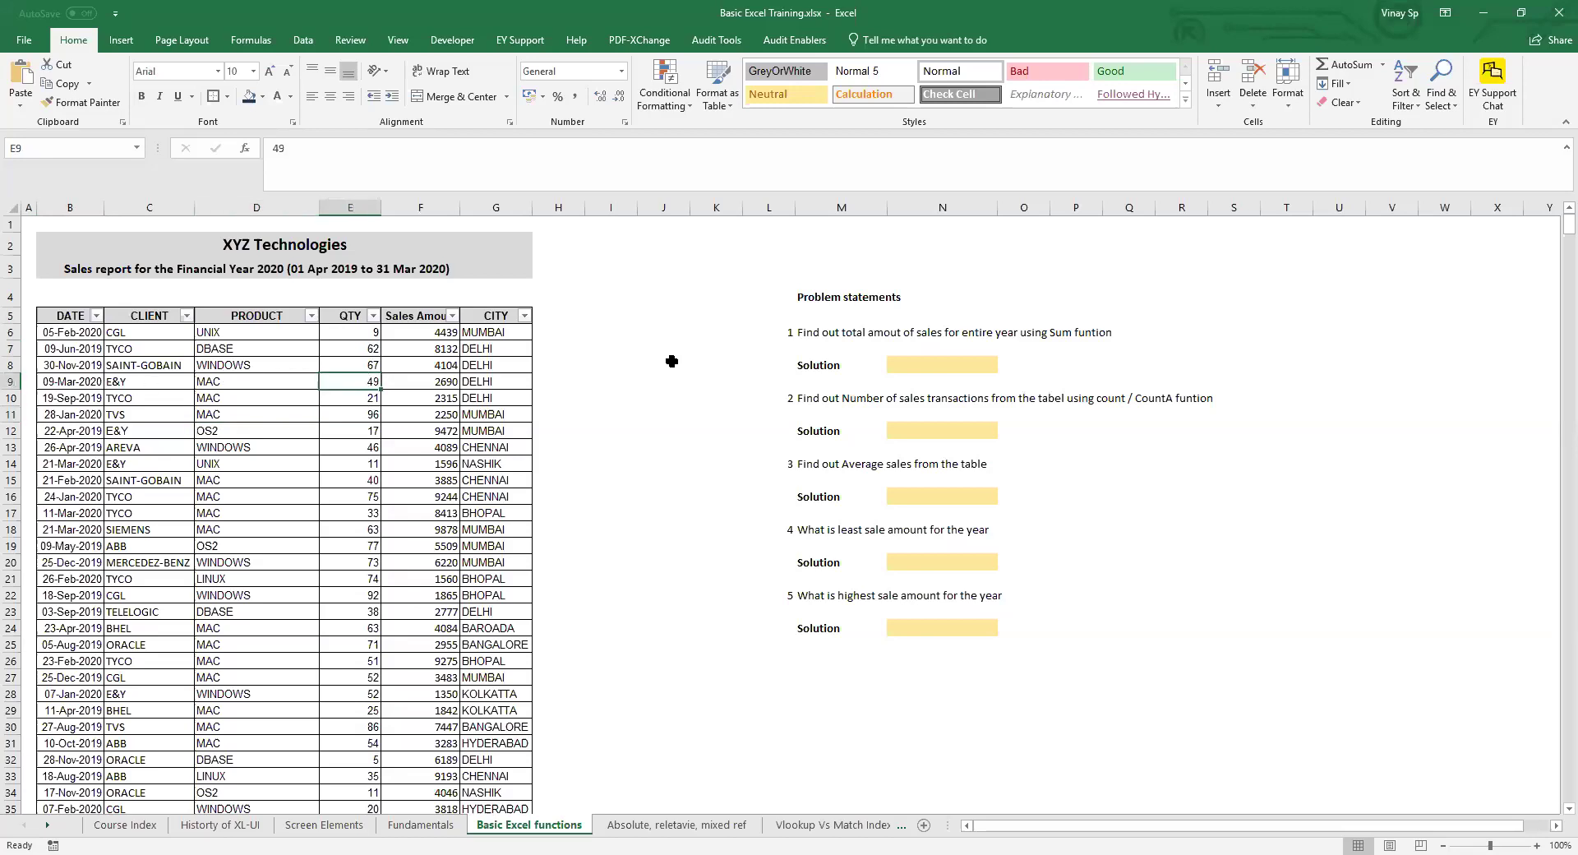
{"action": "left_click_drag", "start_coordinate": [64, 348], "coordinate": [481, 346]}
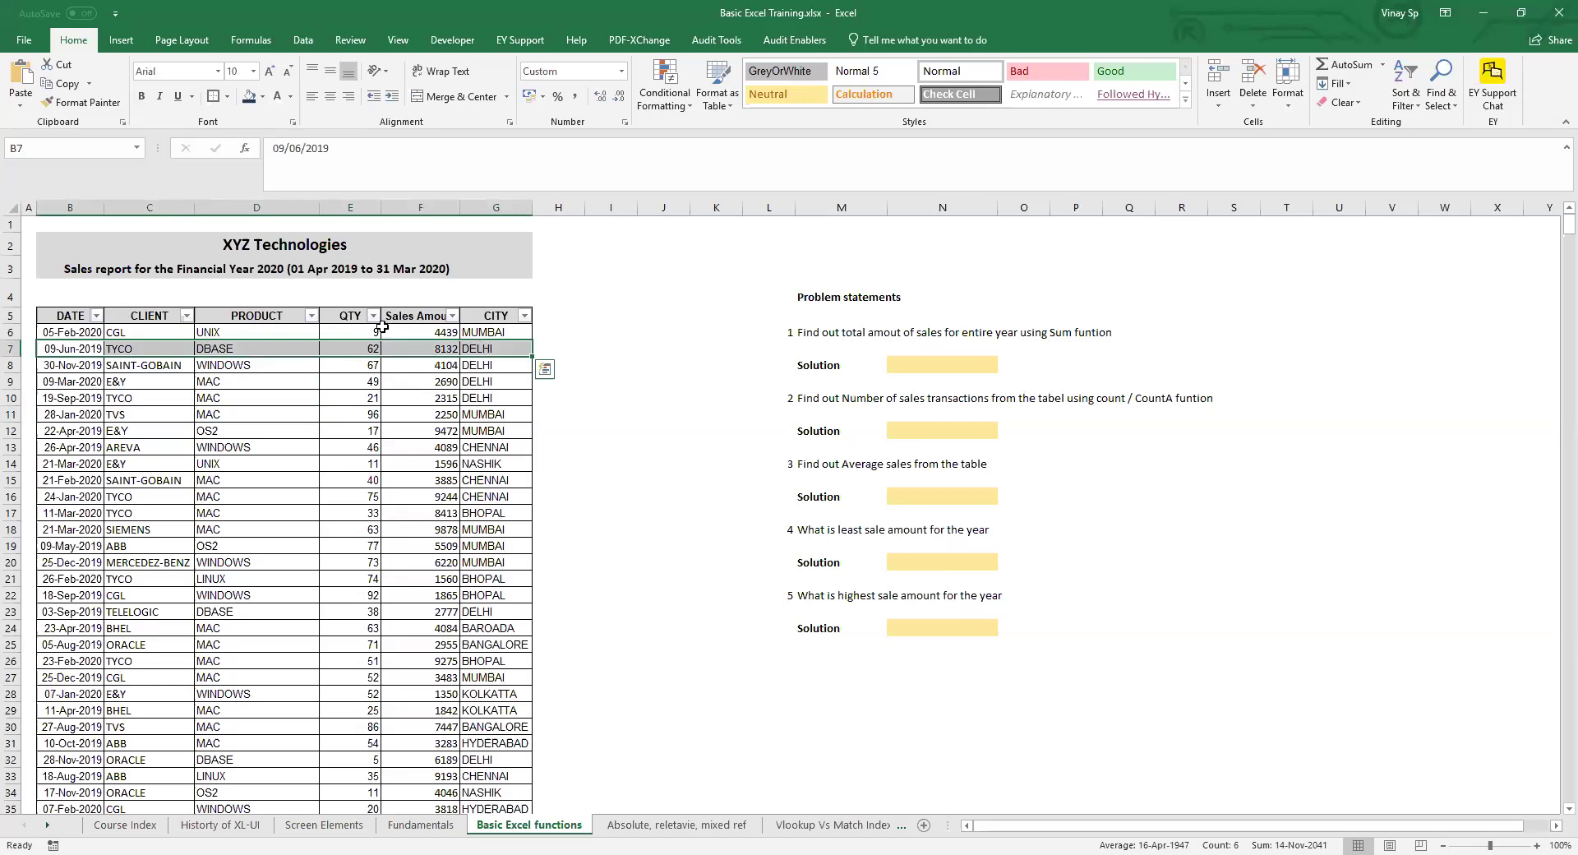
{"action": "left_click", "coordinate": [435, 349]}
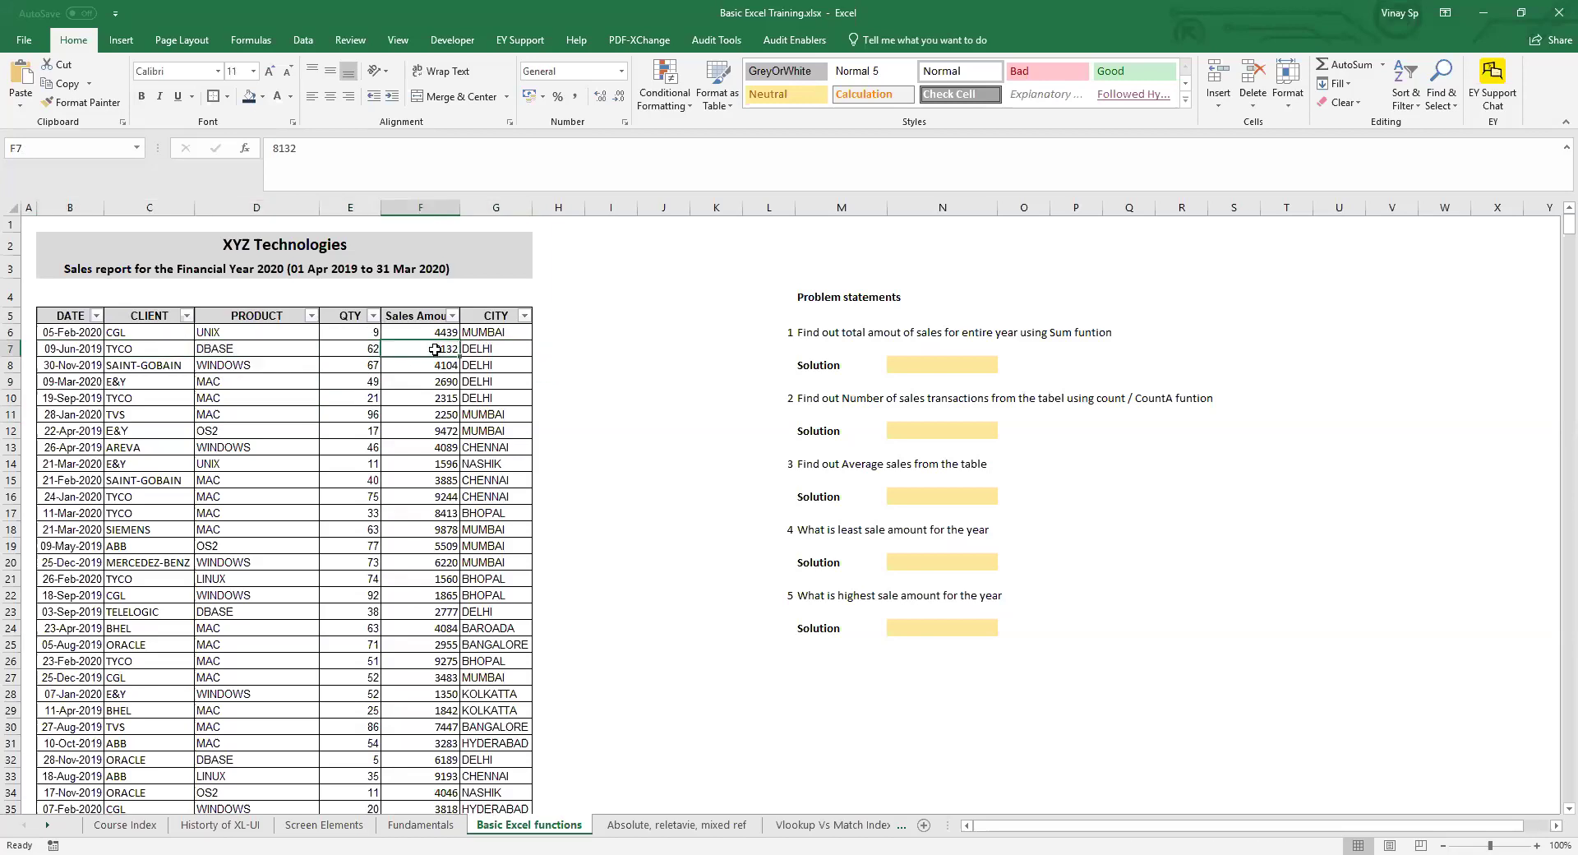
{"action": "left_click", "coordinate": [487, 346]}
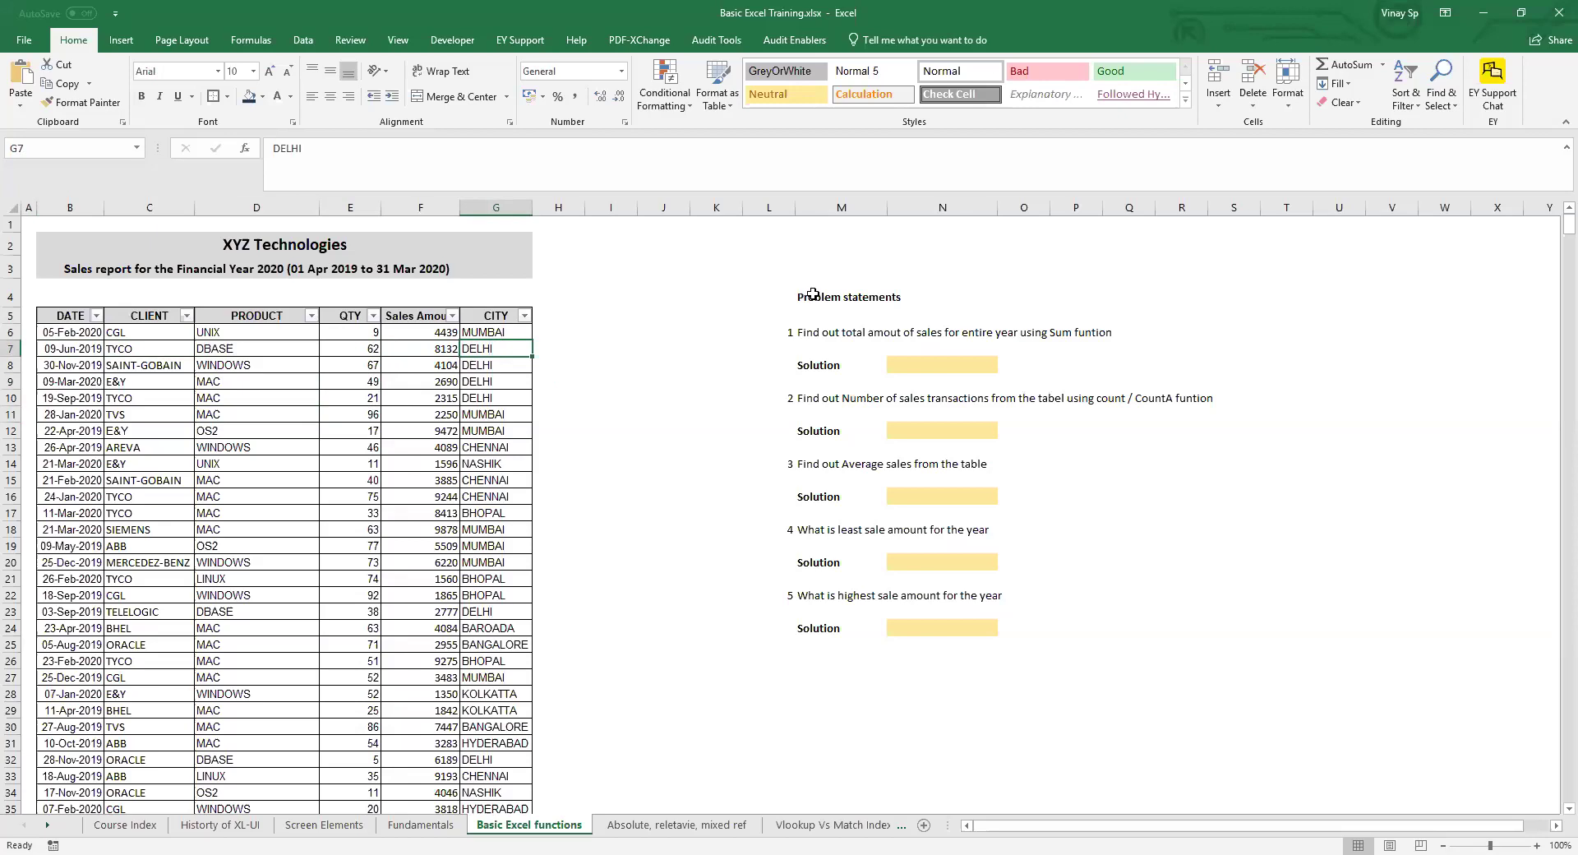
- Review the problem statements beside the sales table, focusing on the first one in M6 about total sales
{"action": "mouse_move", "coordinate": [813, 296]}
{"action": "left_mouse_down"}
{"action": "mouse_move", "coordinate": [986, 534]}
{"action": "mouse_move", "coordinate": [1011, 650]}
{"action": "left_mouse_up"}
{"action": "left_click", "coordinate": [1076, 611]}
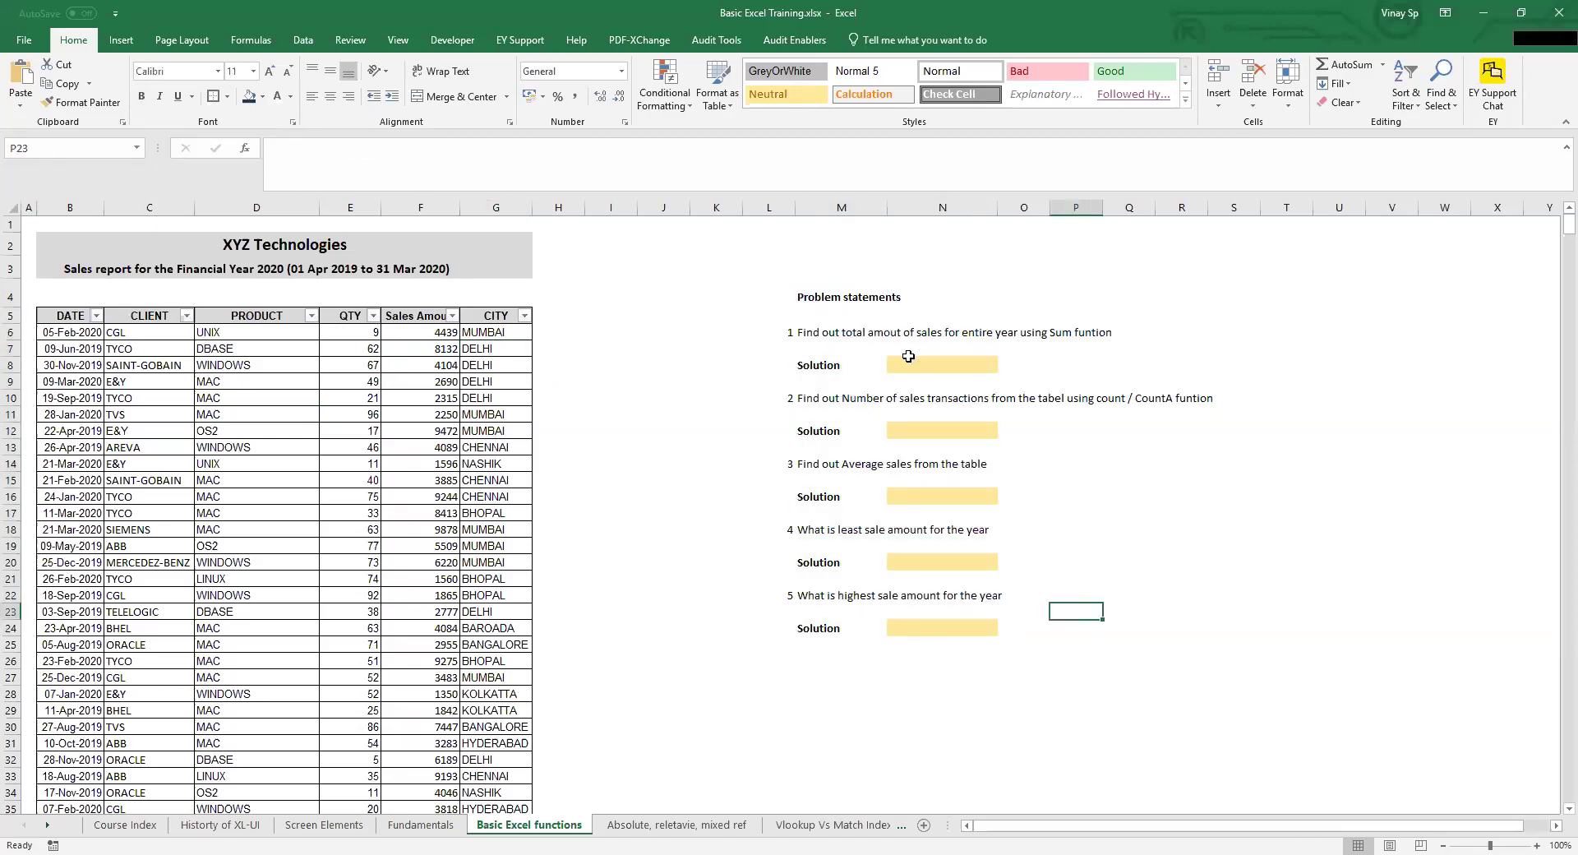
{"action": "left_click", "coordinate": [913, 368]}
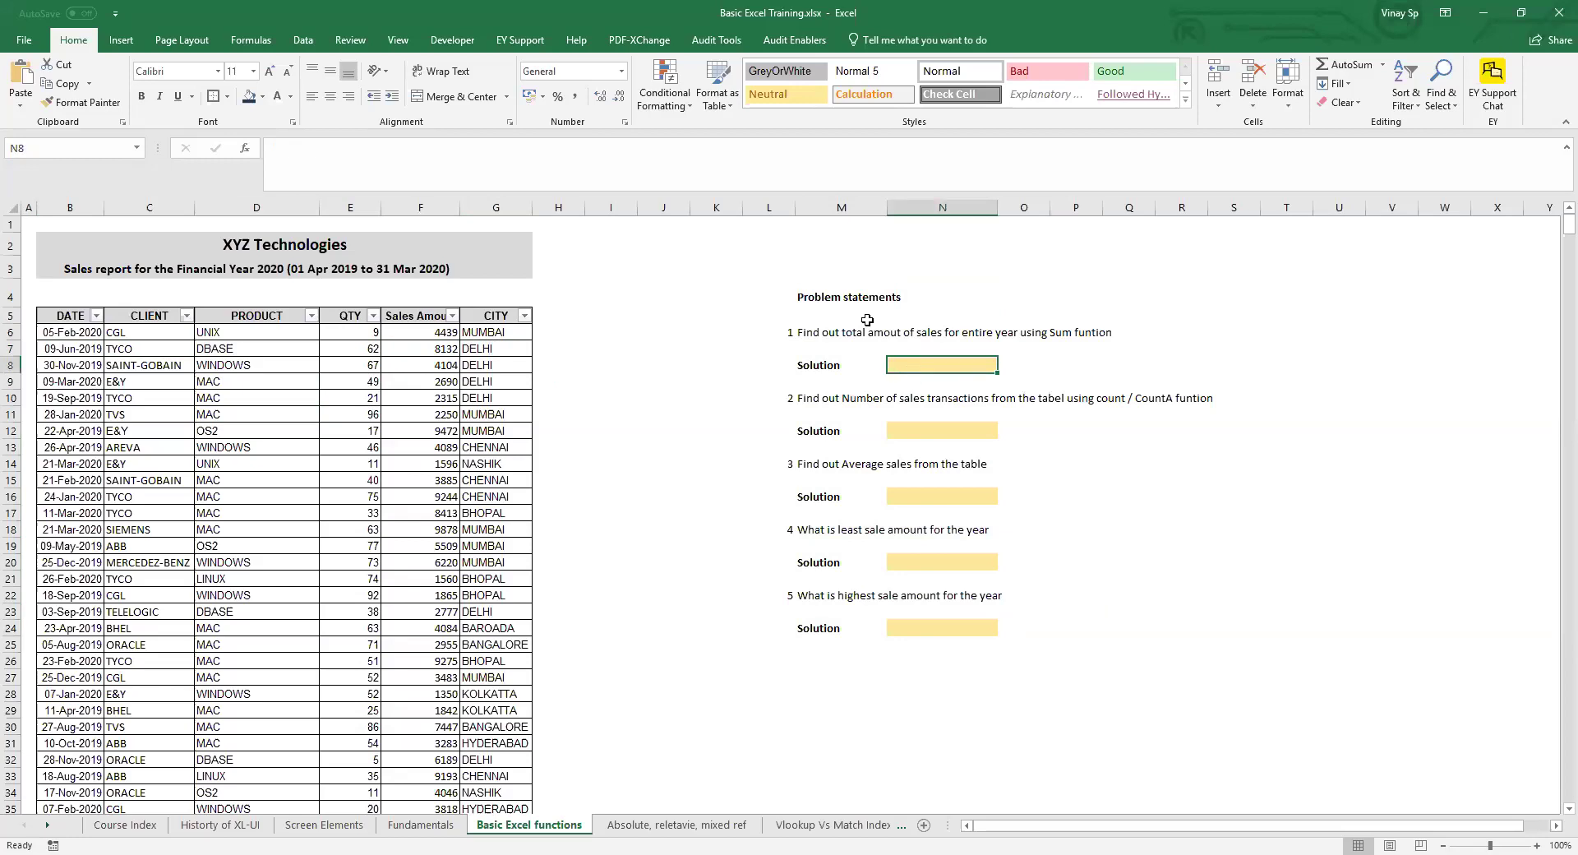
{"action": "left_click", "coordinate": [802, 333]}
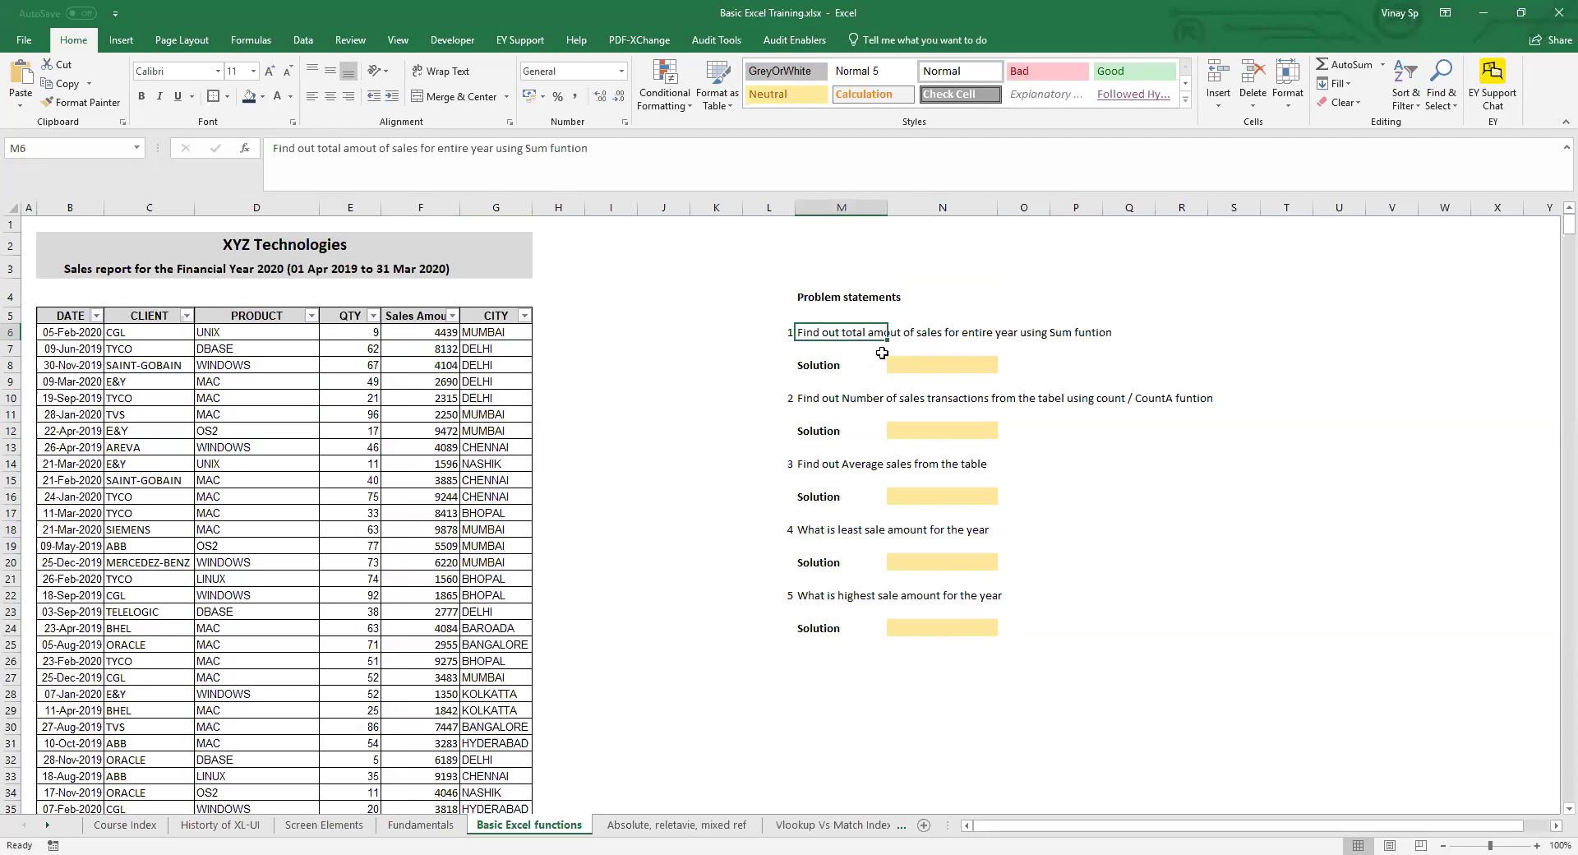
- Try a SUM formula in N8 with the individual cells F6, F7 and F8 as arguments, and clear the cell
{"action": "left_click", "coordinate": [910, 364]}
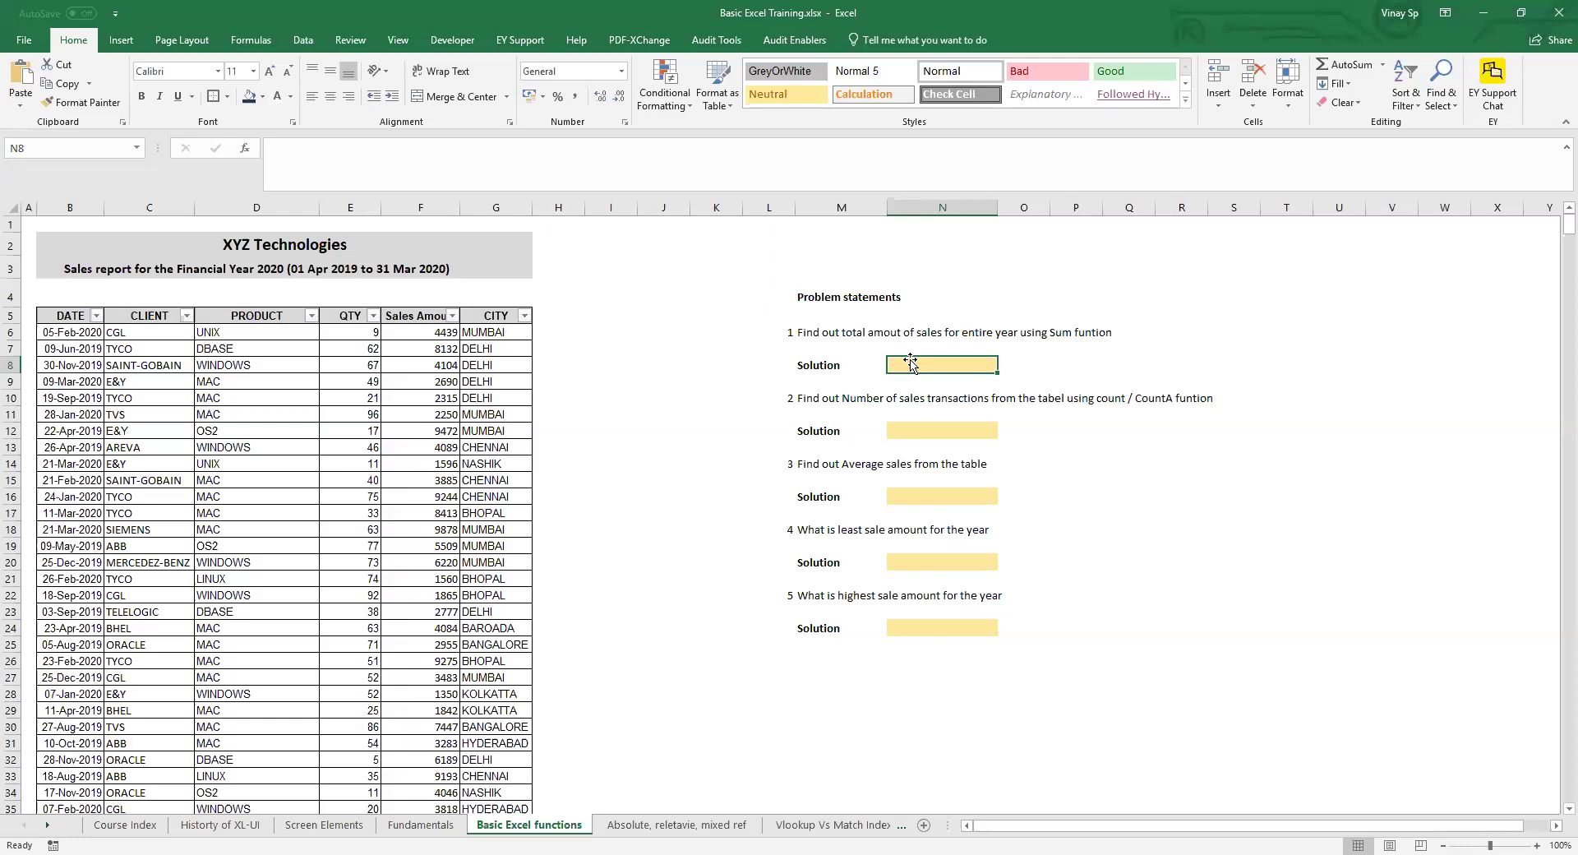
{"action": "type", "text": "="}
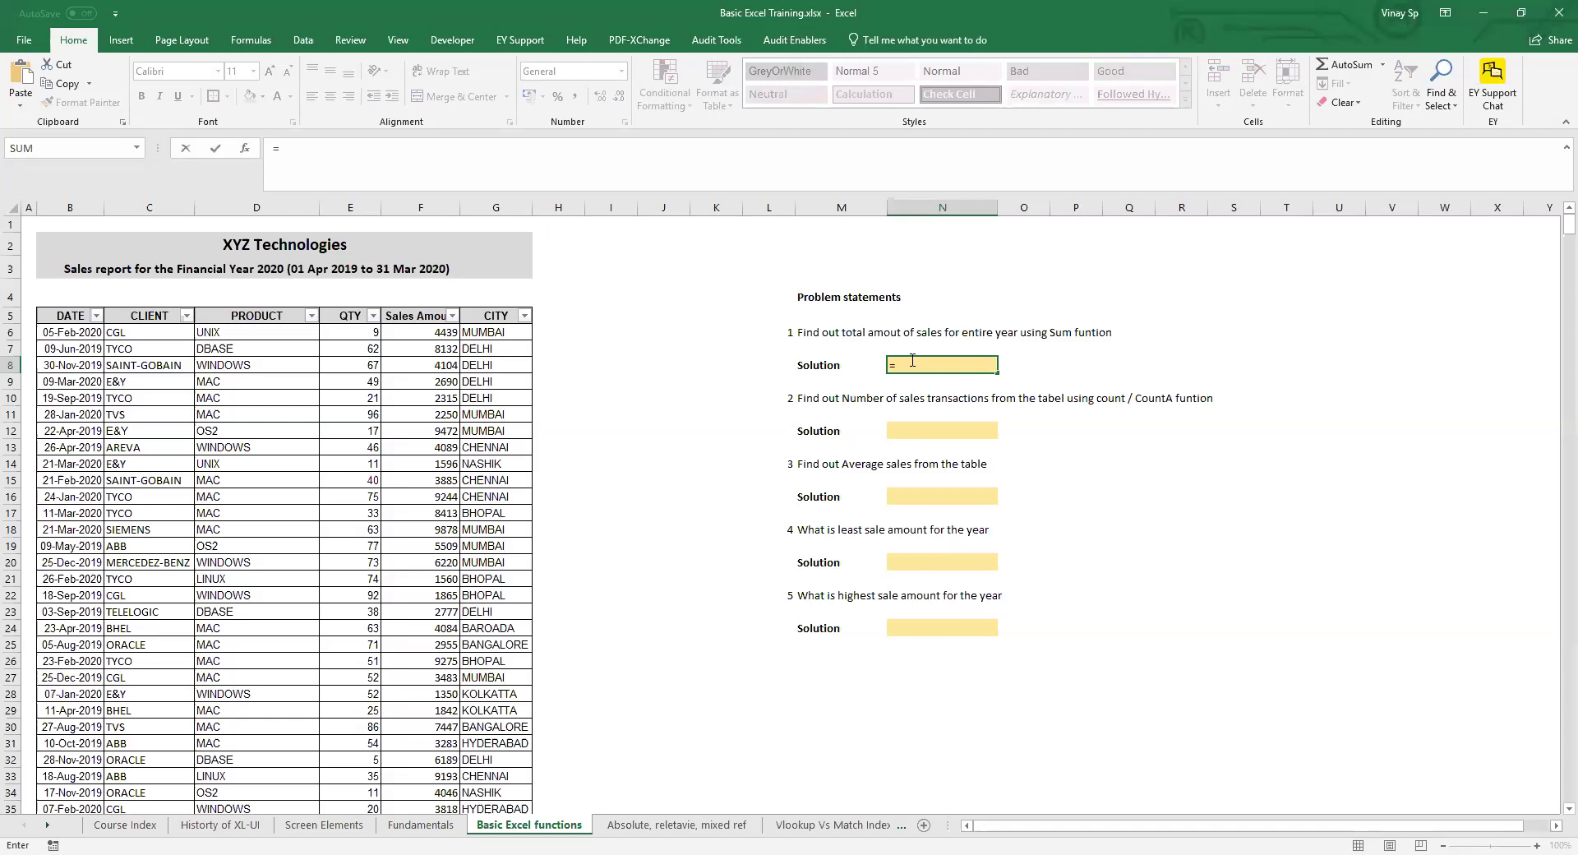
{"action": "type", "text": "su"}
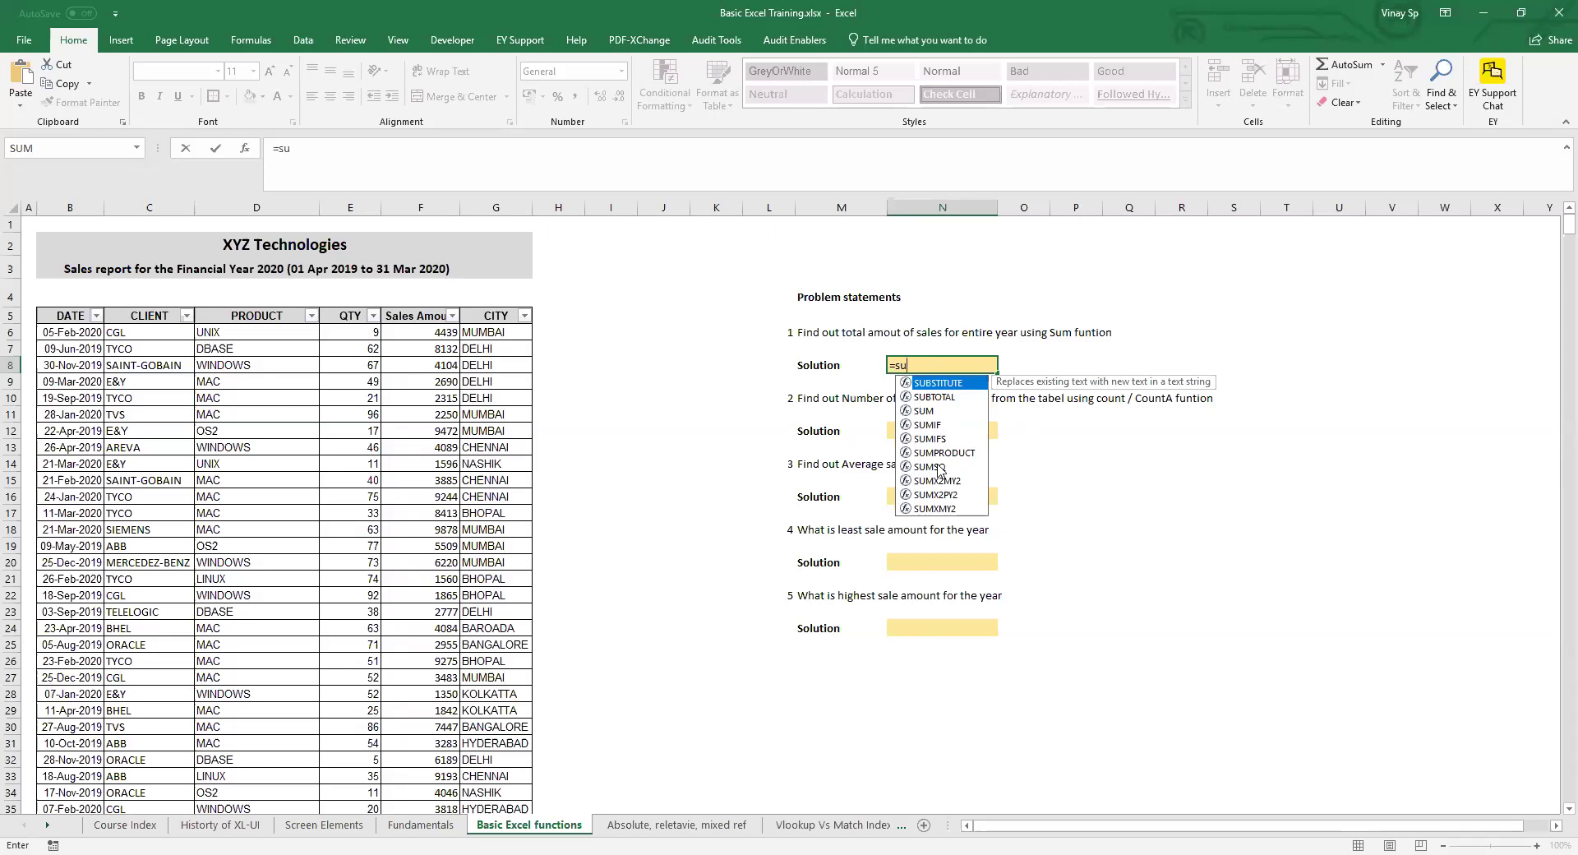
{"action": "key", "text": "BackSpace"}
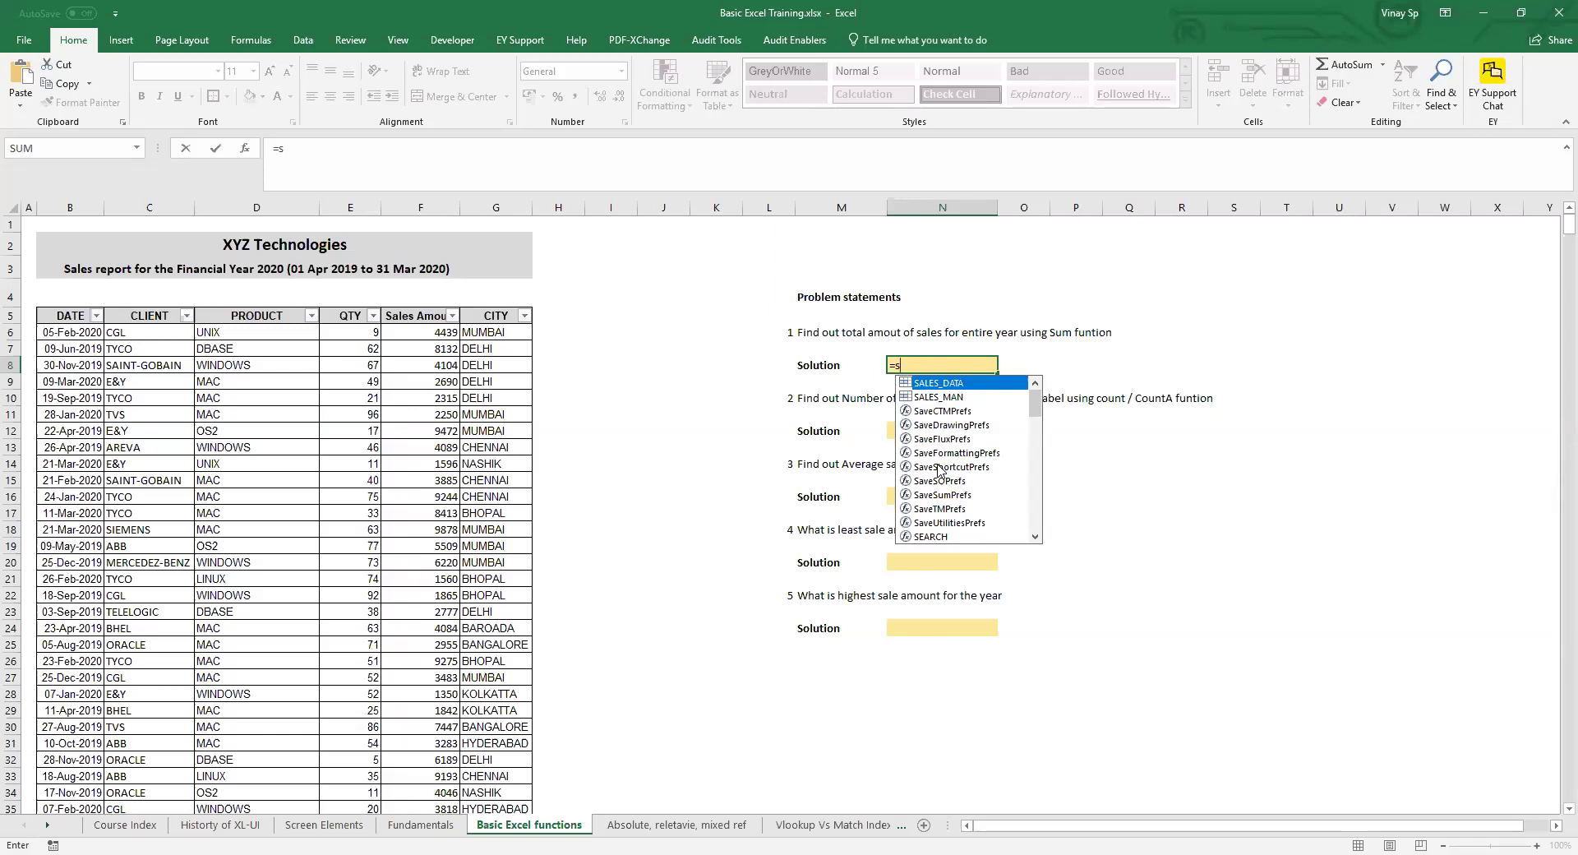
{"action": "type", "text": "um"}
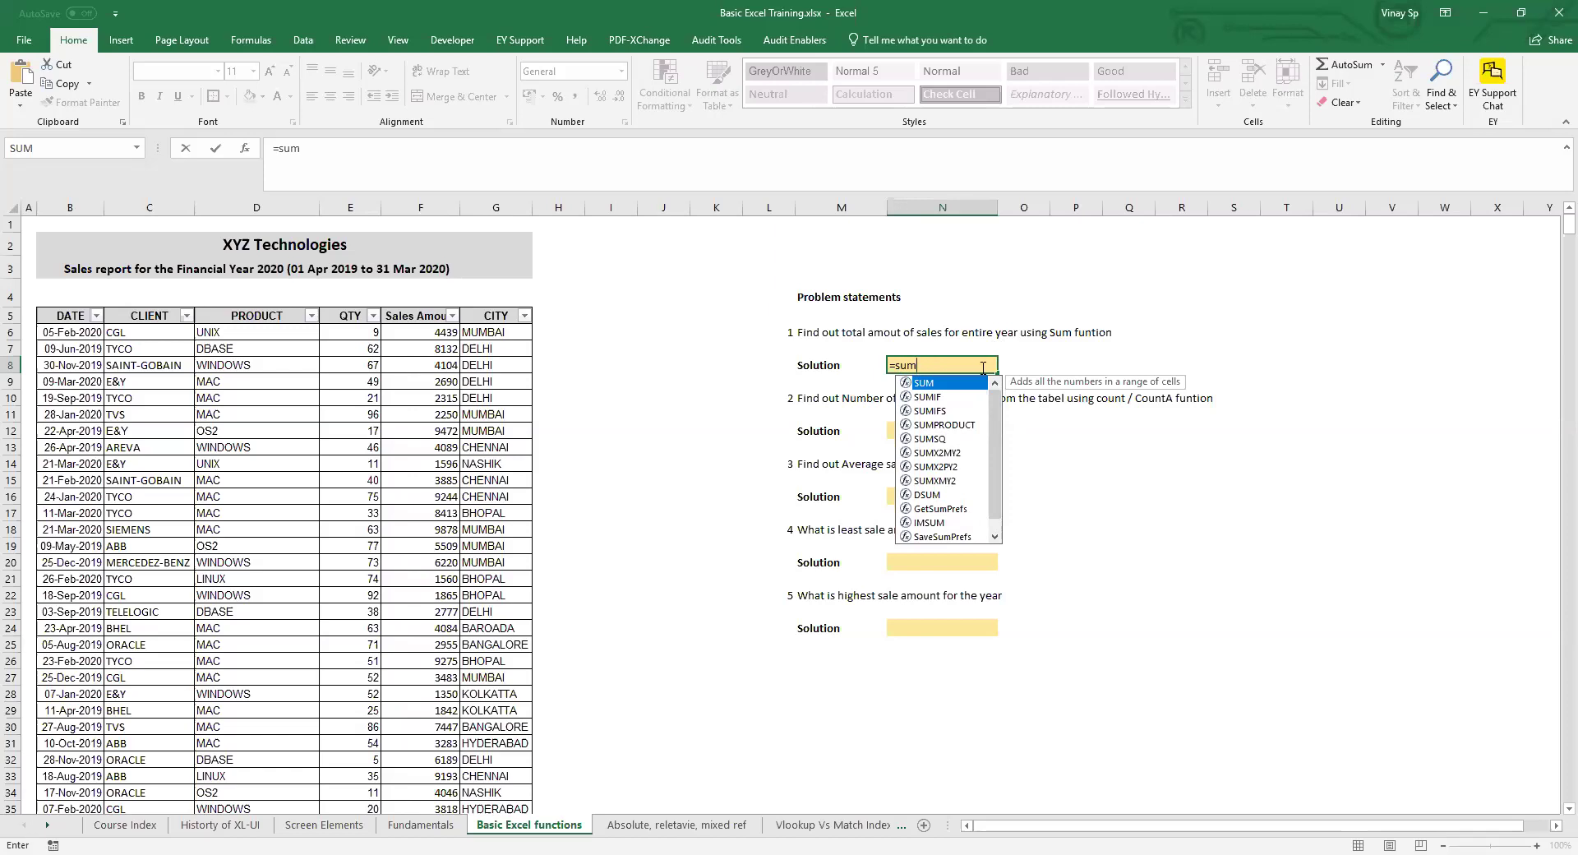
{"action": "key", "text": "Tab"}
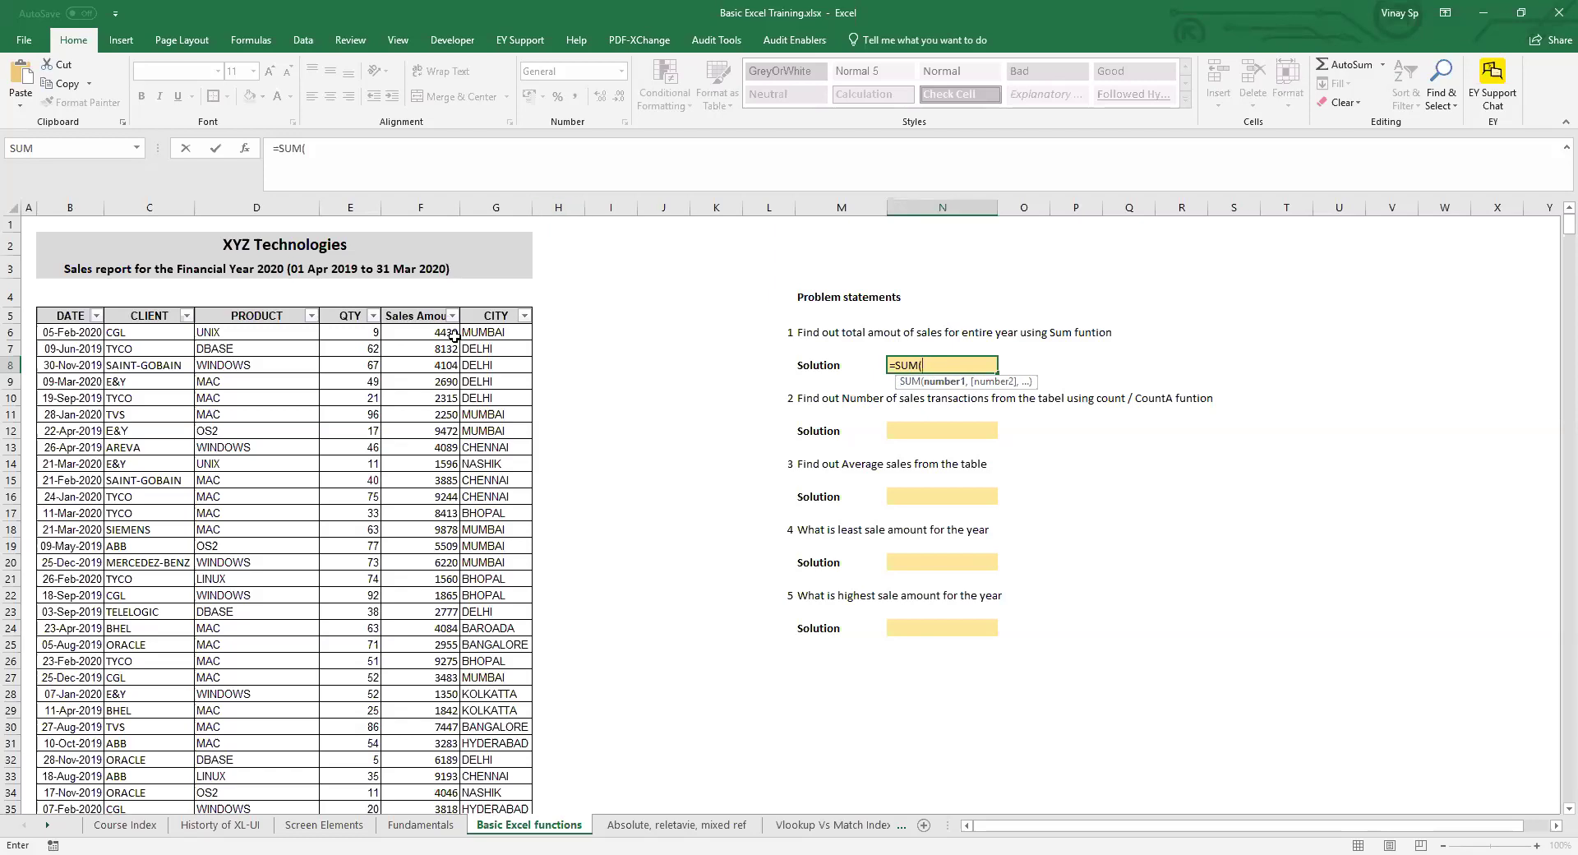
{"action": "left_click", "coordinate": [415, 327]}
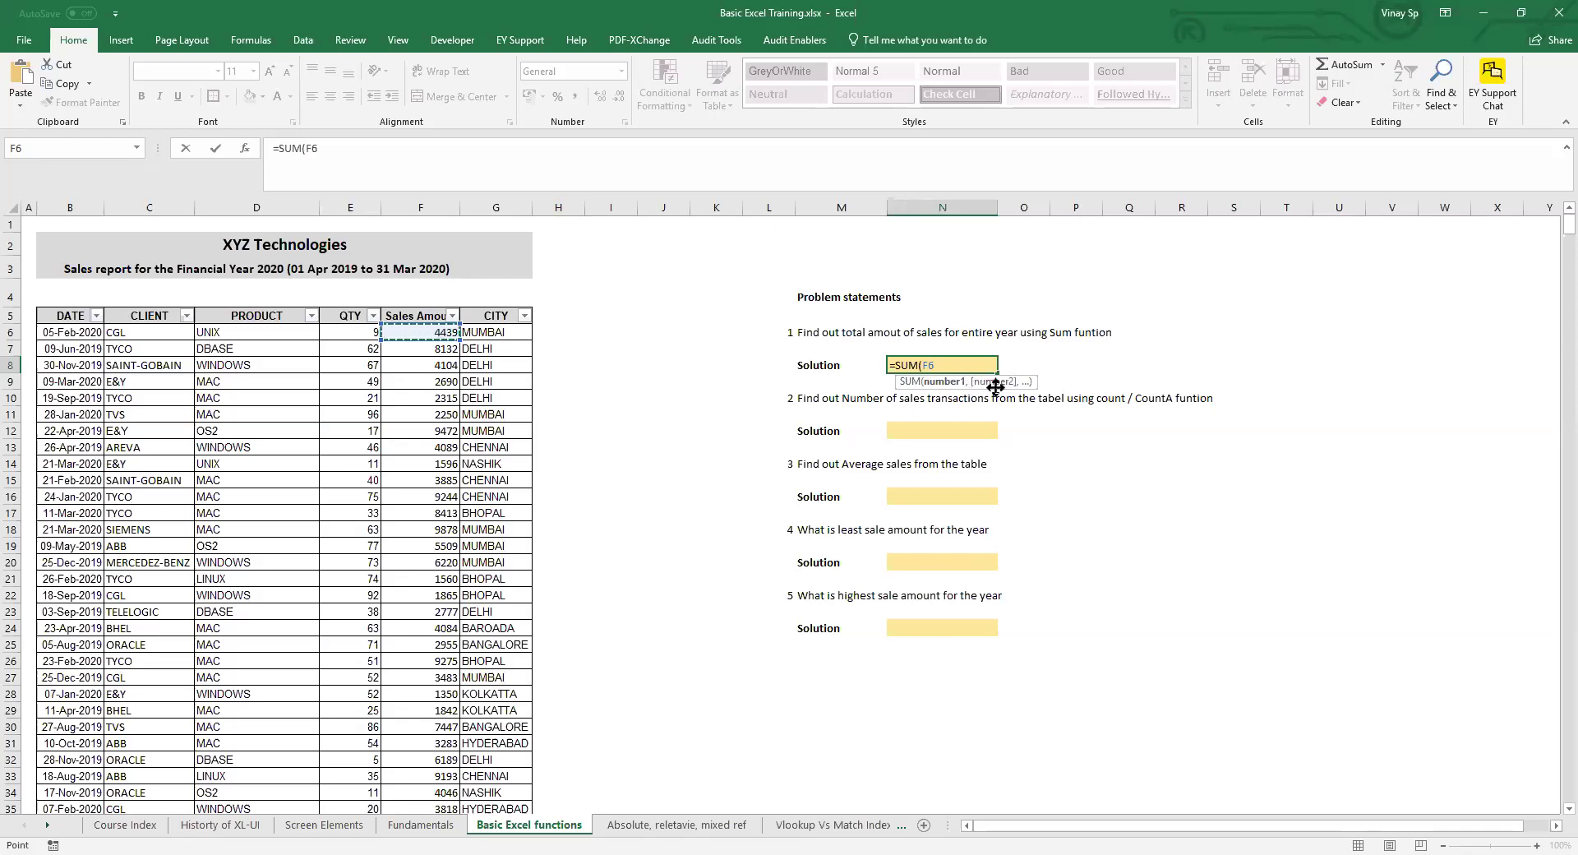
{"action": "type", "text": ","}
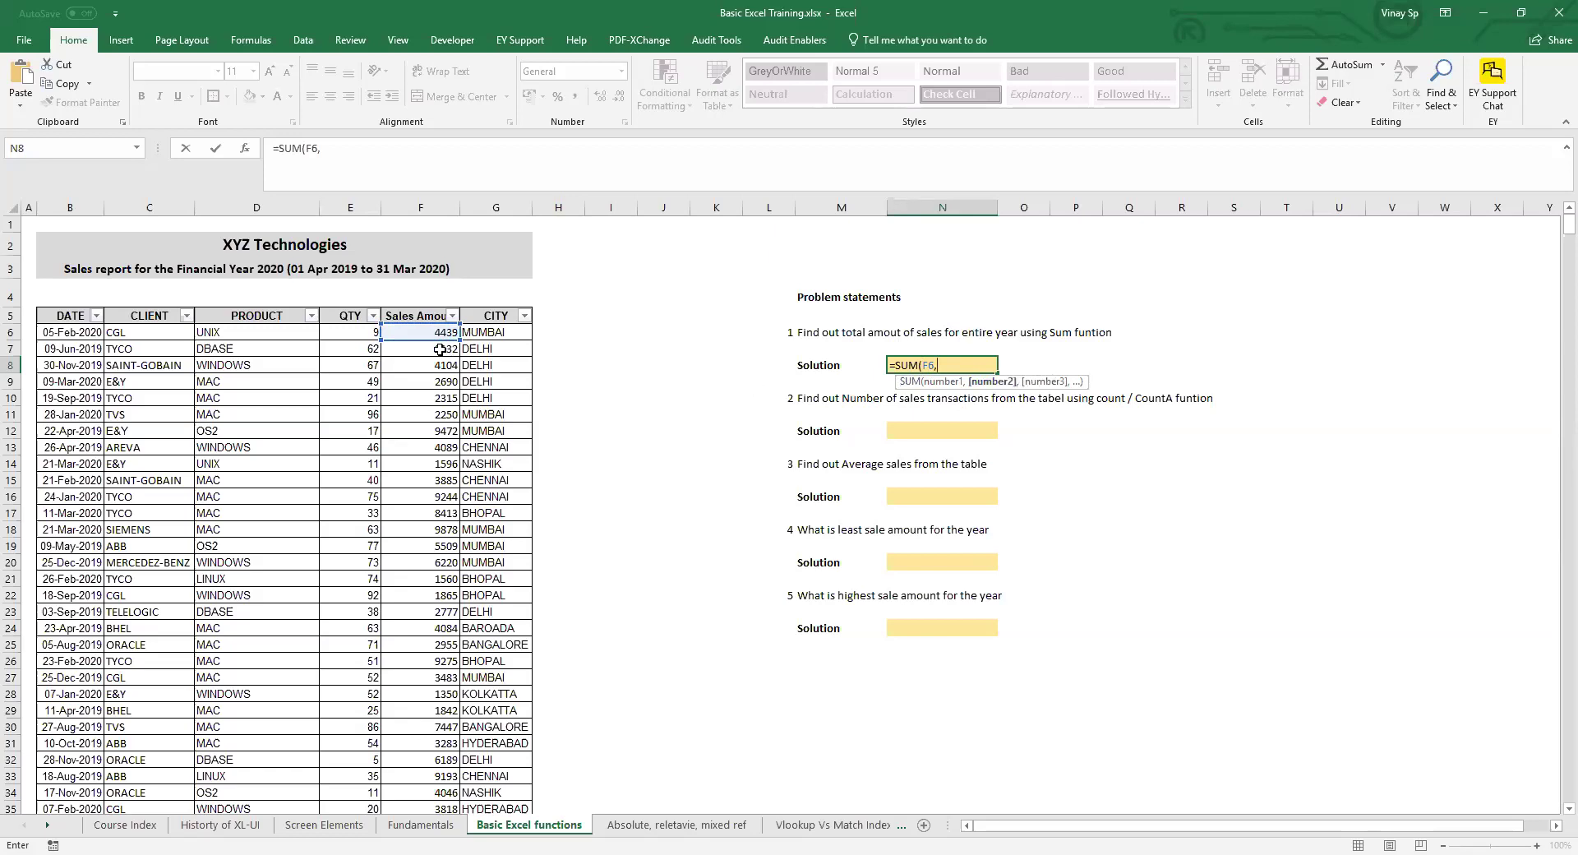
{"action": "left_click", "coordinate": [436, 349]}
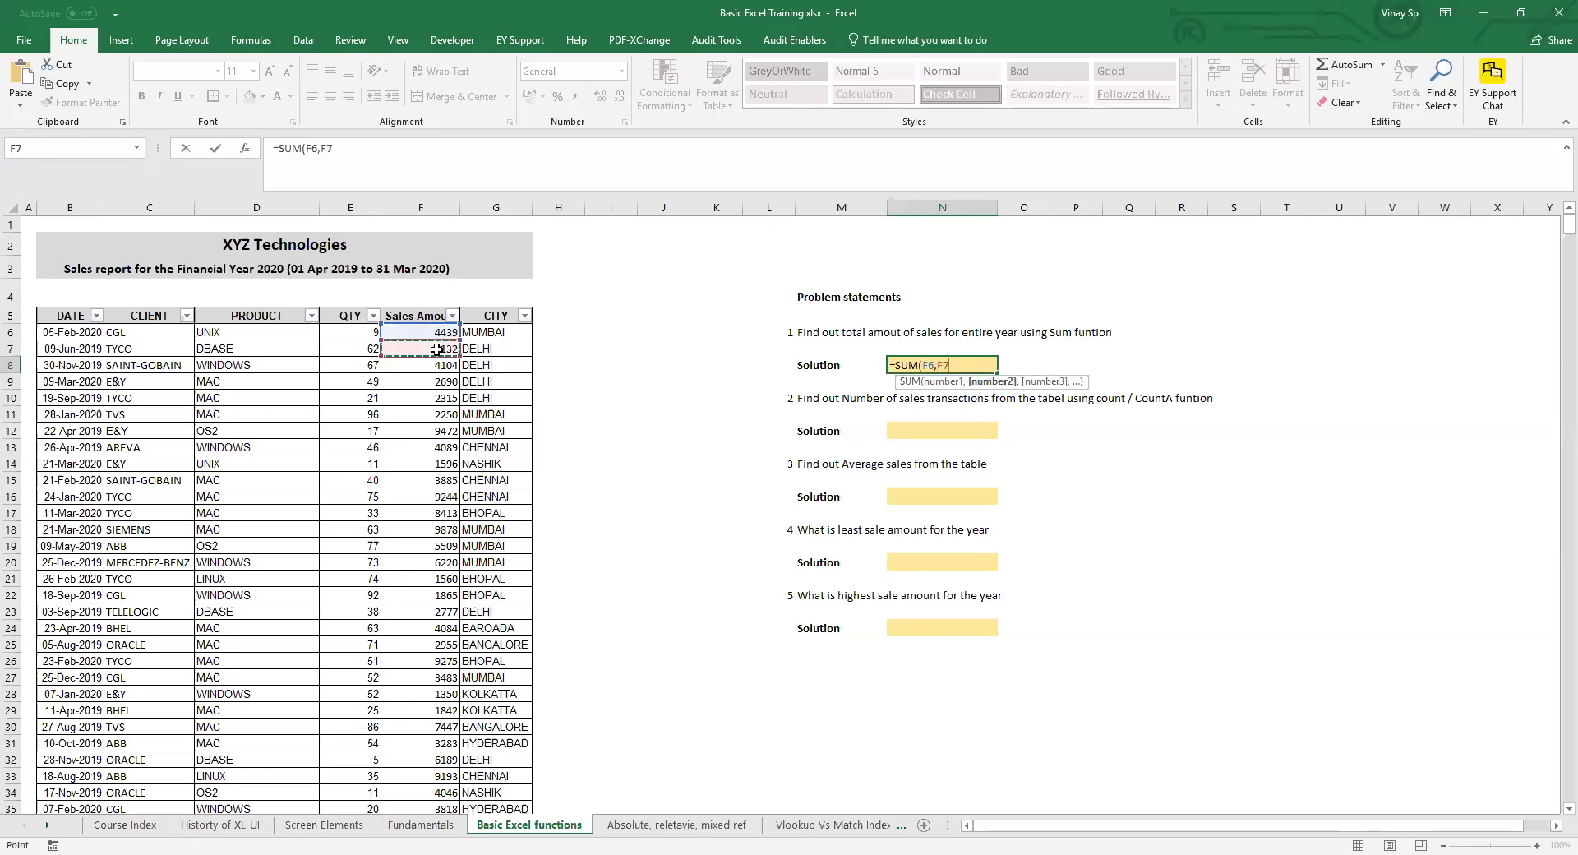
{"action": "type", "text": ","}
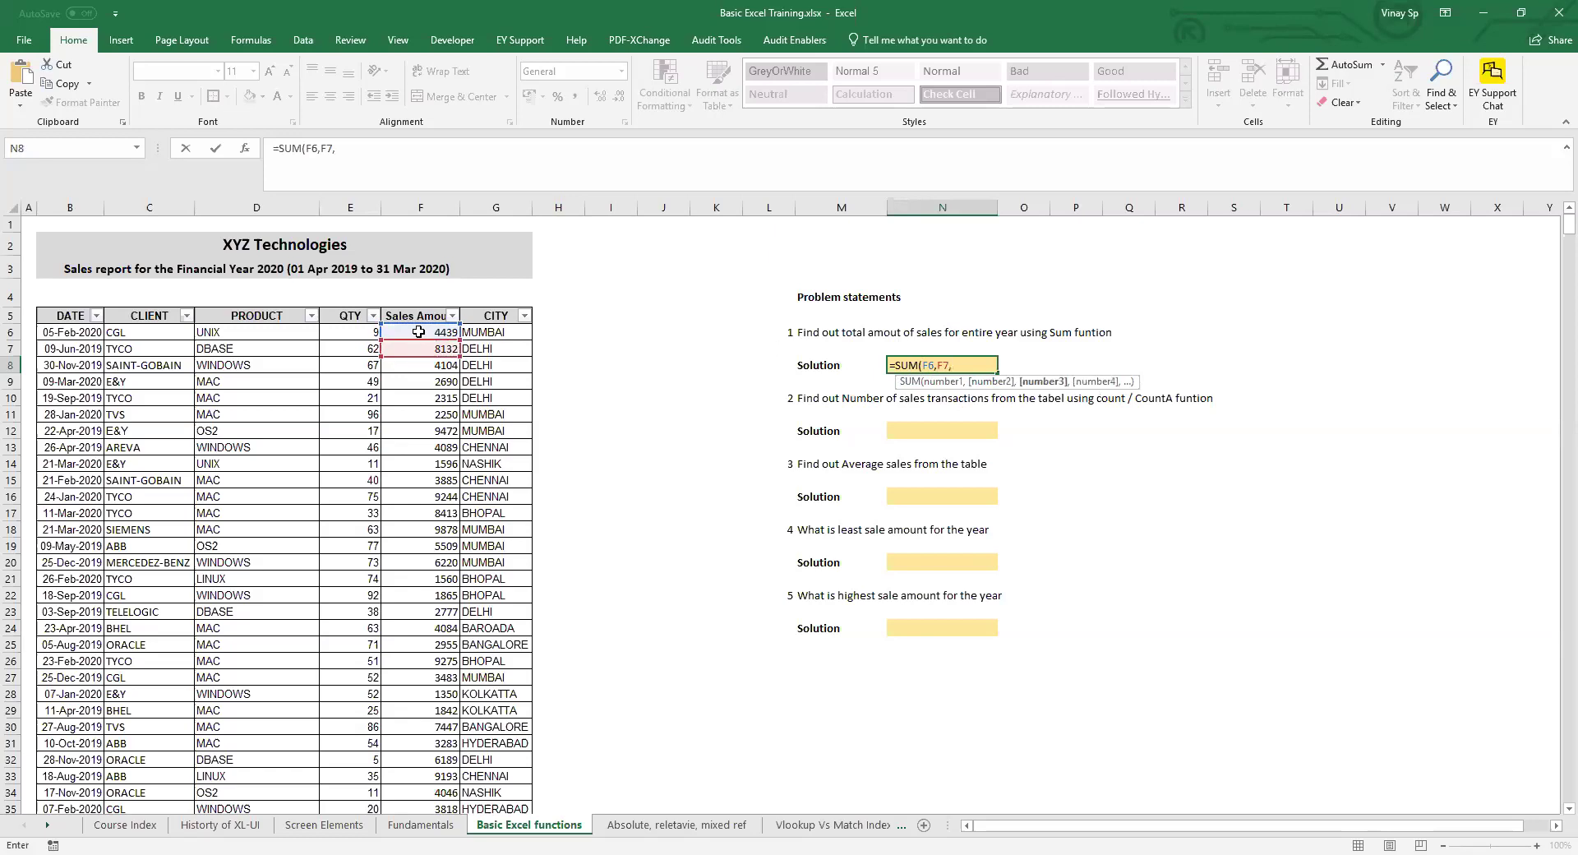
{"action": "left_click", "coordinate": [411, 366]}
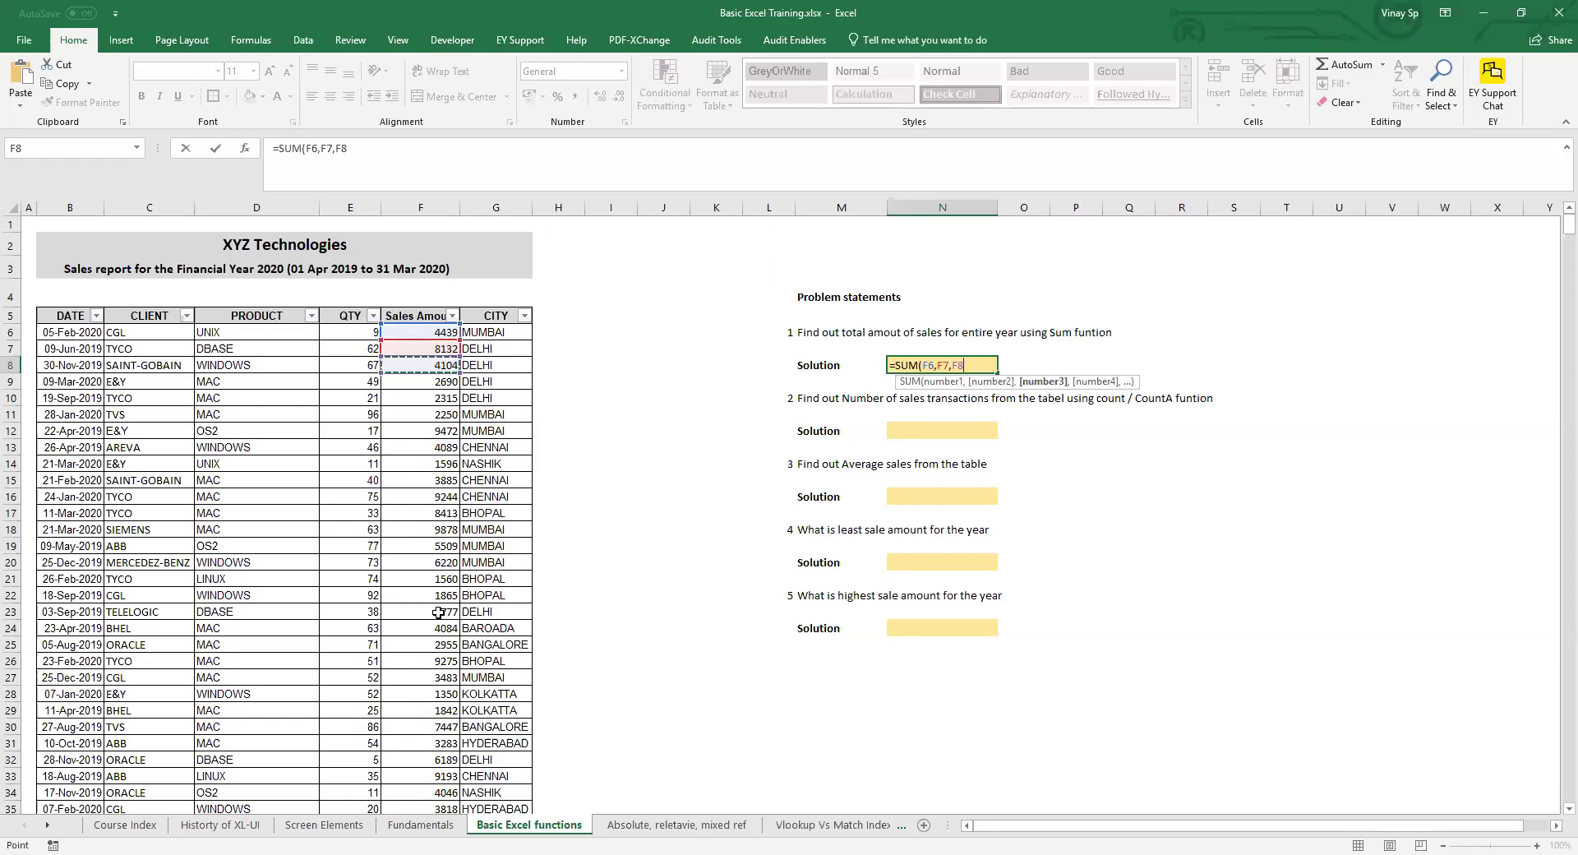
{"action": "type", "text": ")"}
{"action": "key", "text": "ctrl+Return"}
{"action": "key", "text": "Delete"}
- Build the formula =SUM(F6:F1004) in N8 to total the whole Sales Amount column
{"action": "type", "text": "="}
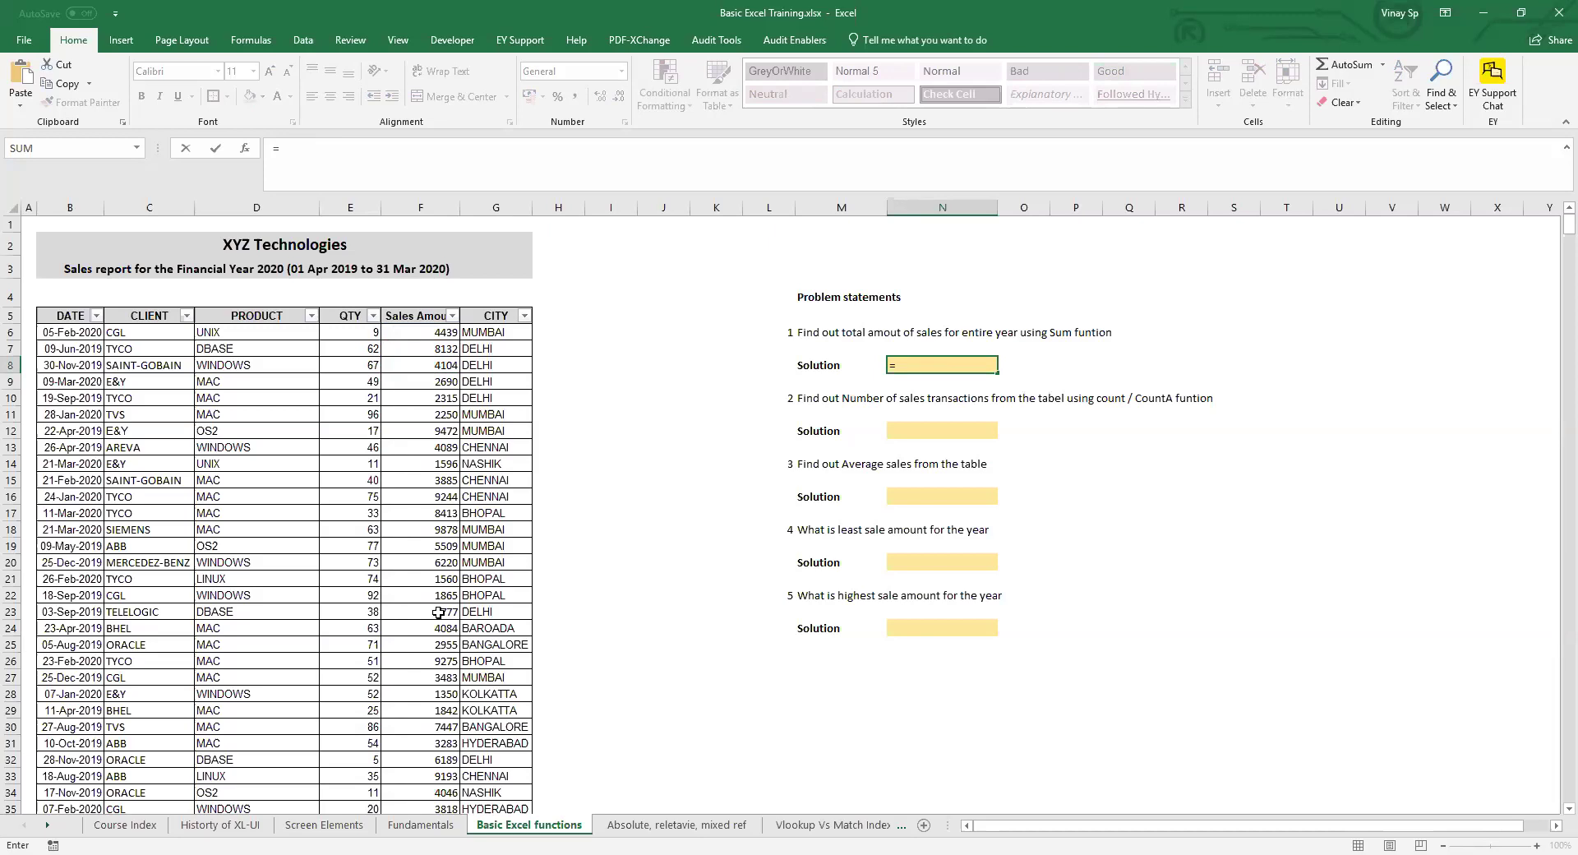
{"action": "type", "text": "sum"}
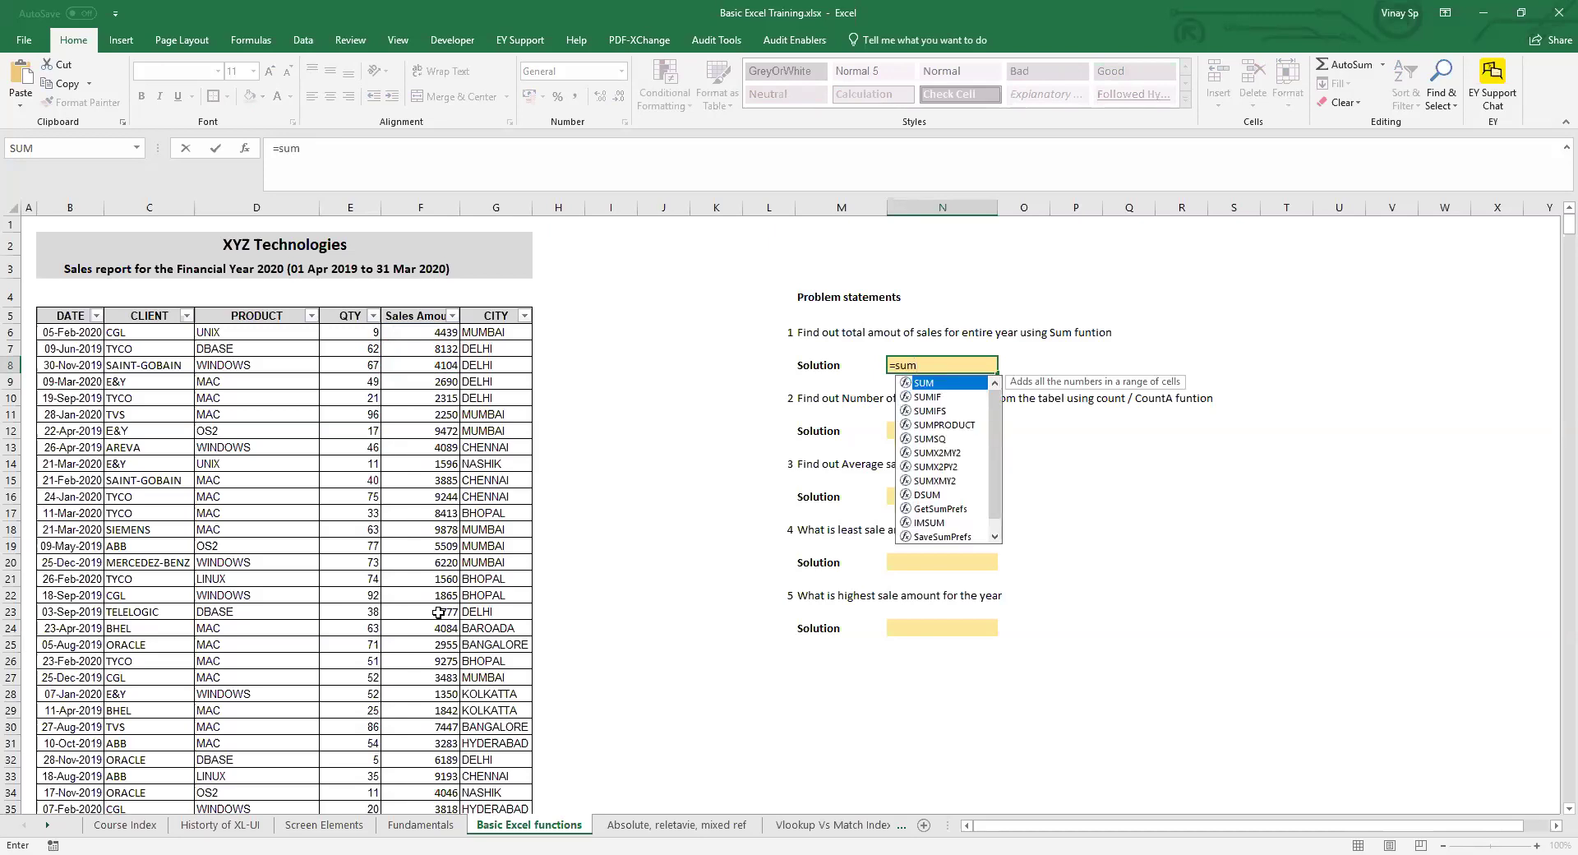
{"action": "key", "text": "Tab"}
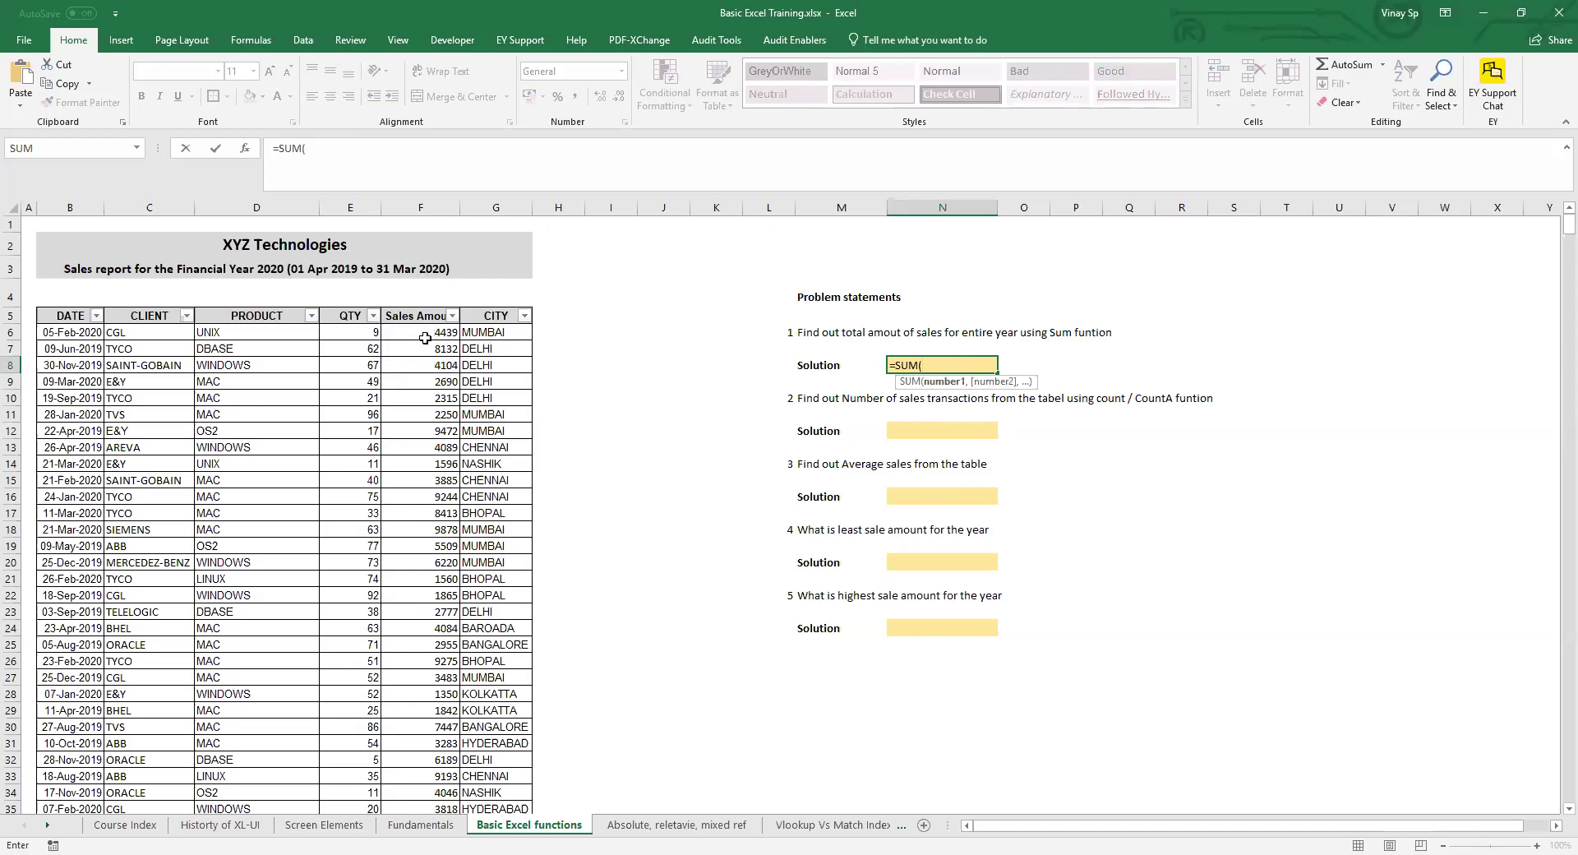
{"action": "left_click_drag", "start_coordinate": [425, 338], "coordinate": [442, 785]}
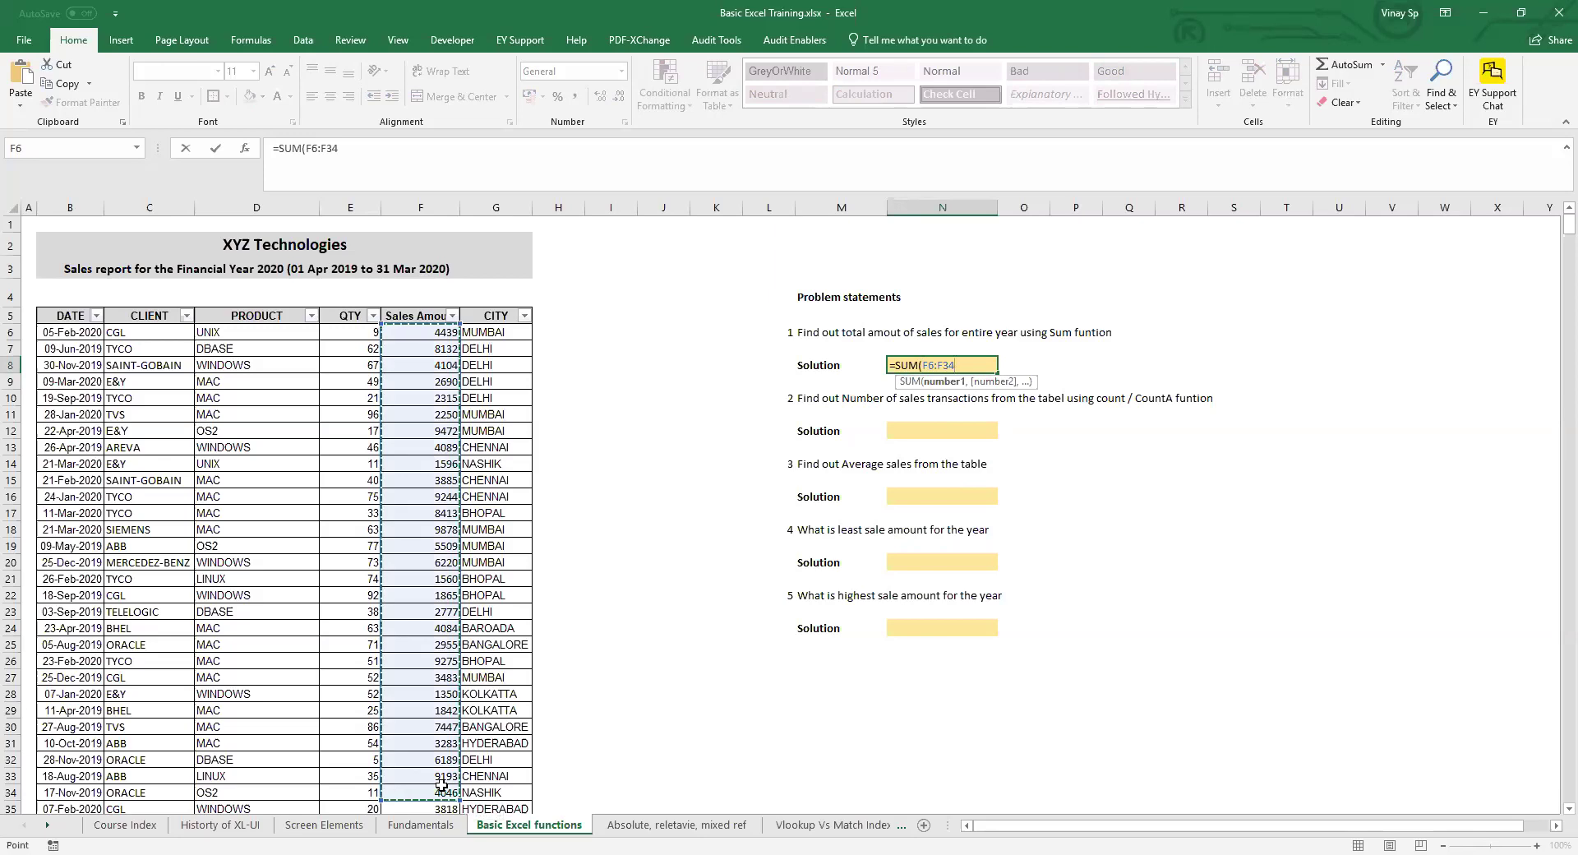
{"action": "left_click", "coordinate": [428, 329]}
{"action": "key", "text": "ctrl+shift+Down"}
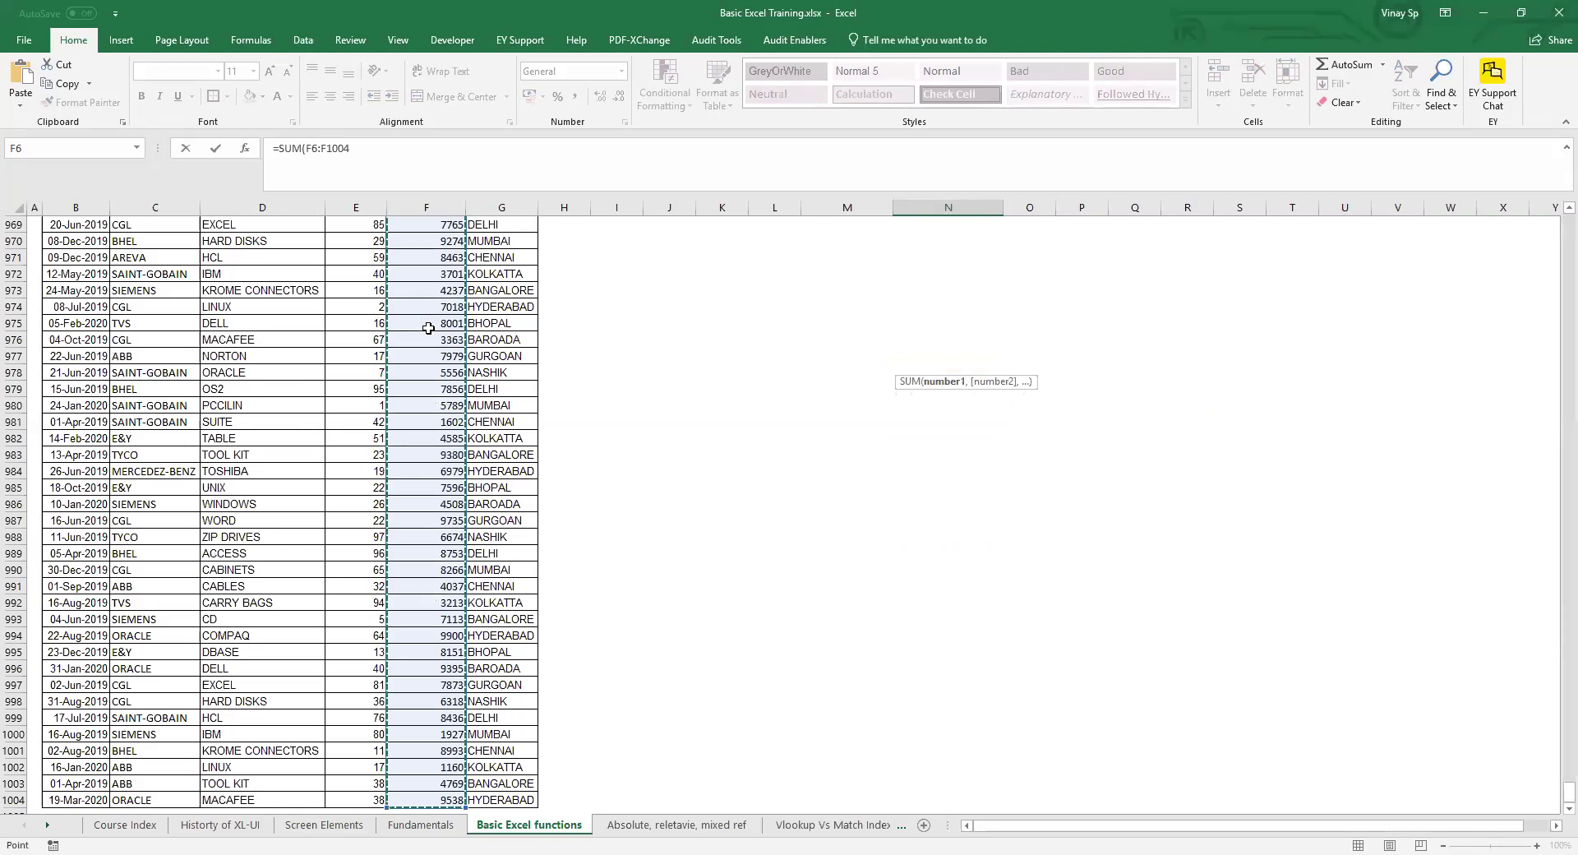
{"action": "type", "text": ")"}
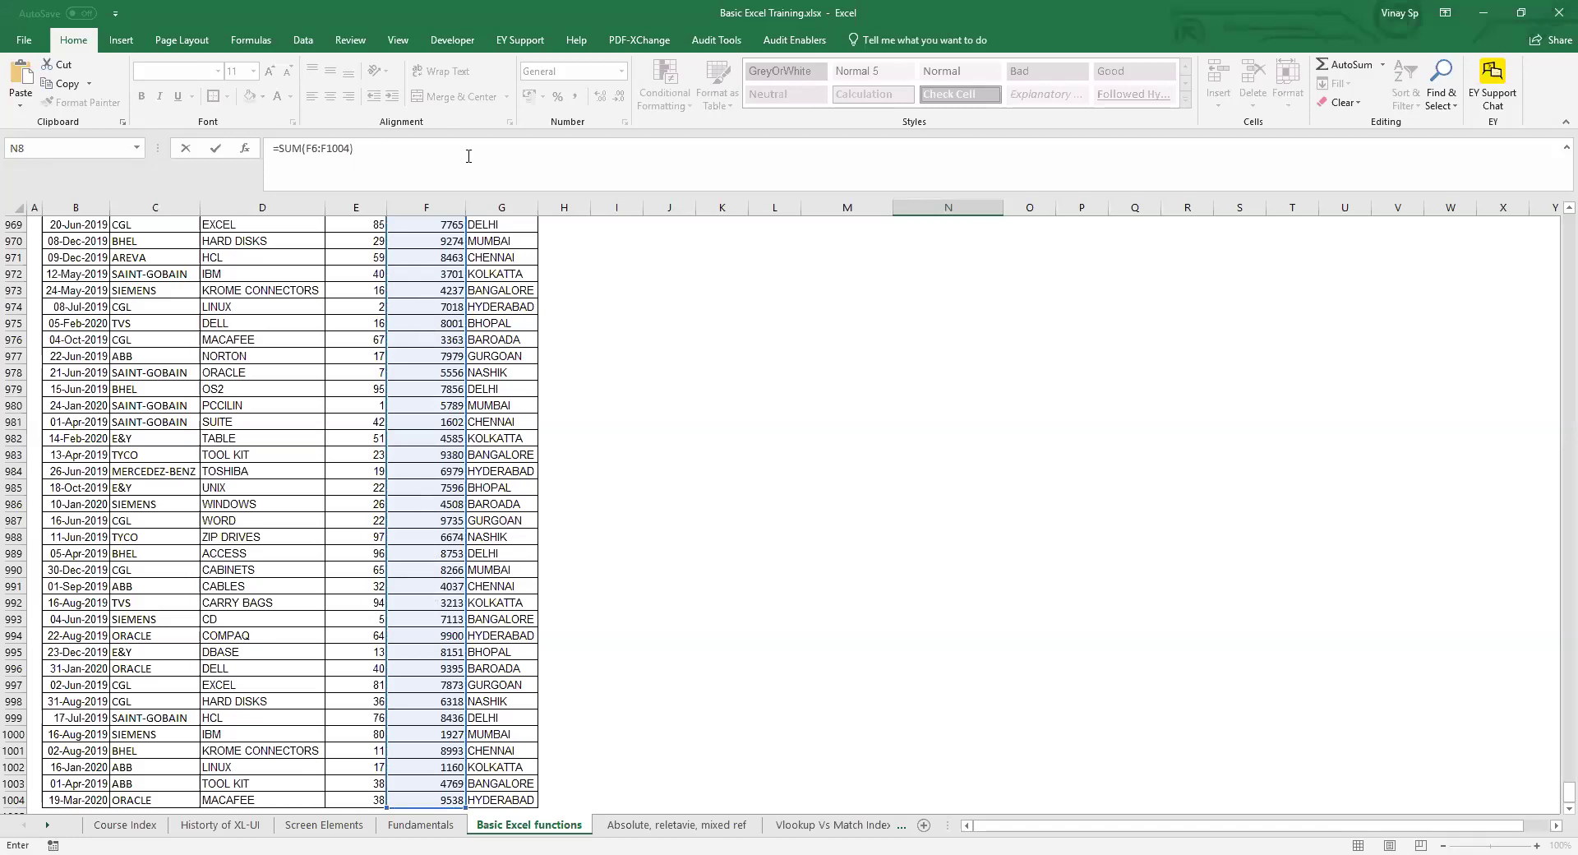
- Examine the F6:F1004 range reference within the SUM formula and commit the formula in N8
{"action": "left_click_drag", "start_coordinate": [355, 148], "coordinate": [313, 150]}
{"action": "left_click", "coordinate": [313, 150]}
{"action": "left_click_drag", "start_coordinate": [306, 150], "coordinate": [351, 149]}
{"action": "left_click", "coordinate": [368, 149]}
{"action": "left_click_drag", "start_coordinate": [314, 149], "coordinate": [351, 148]}
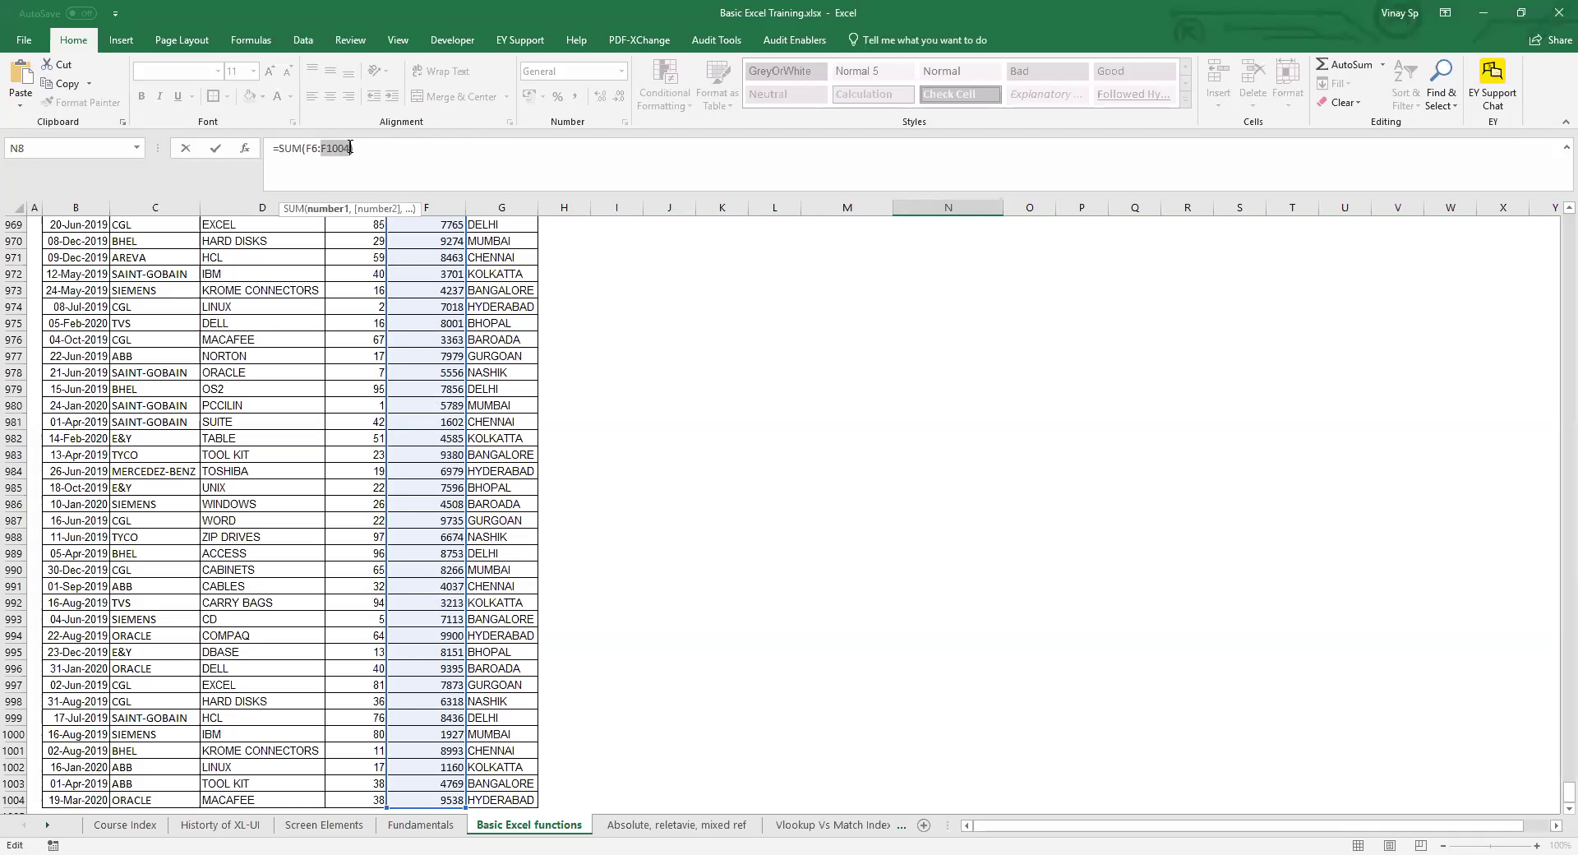
{"action": "left_click", "coordinate": [397, 149]}
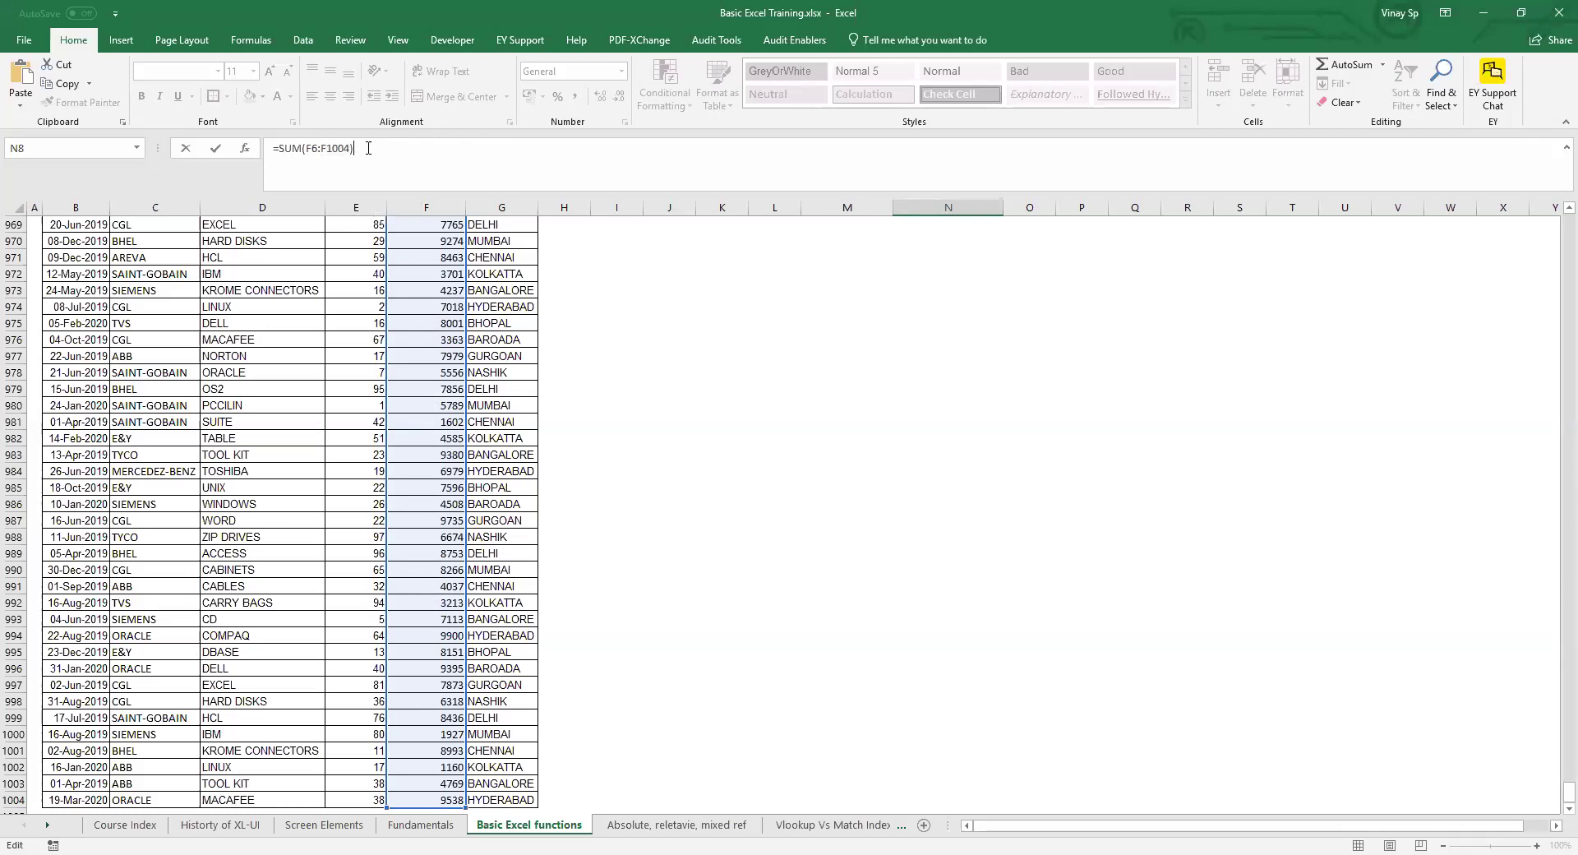
{"action": "left_click_drag", "start_coordinate": [306, 148], "coordinate": [359, 148]}
{"action": "key", "text": "Return"}
{"action": "scroll", "coordinate": [938, 363], "scroll_direction": "up", "scroll_amount": 3}
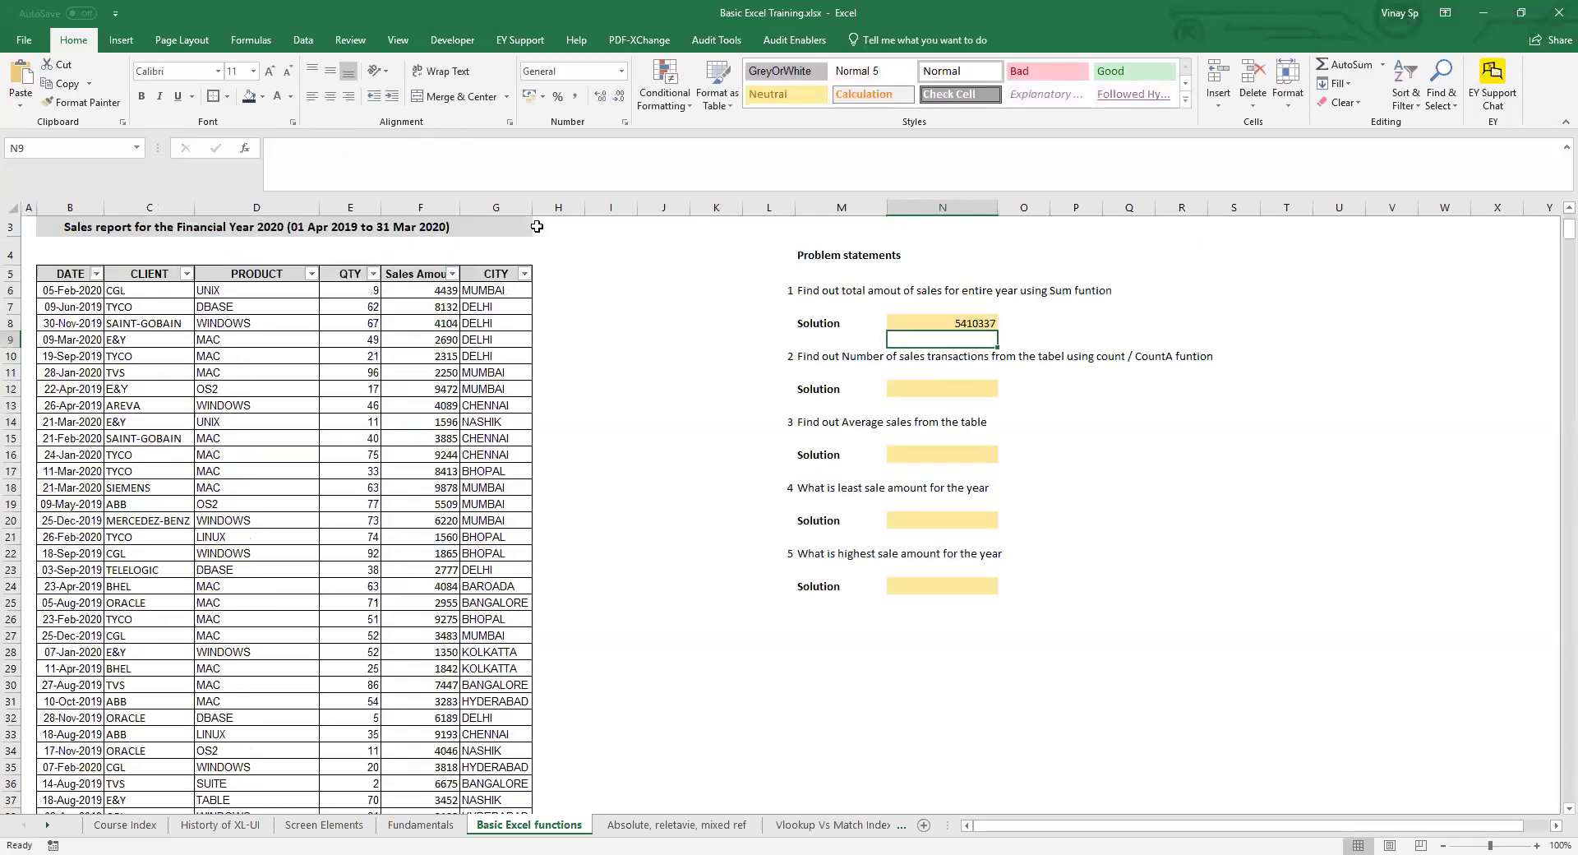
- Check the N8 total against the summary statistics for the sales amounts in F6:F1004, and return to cell A1
{"action": "left_click", "coordinate": [938, 363]}
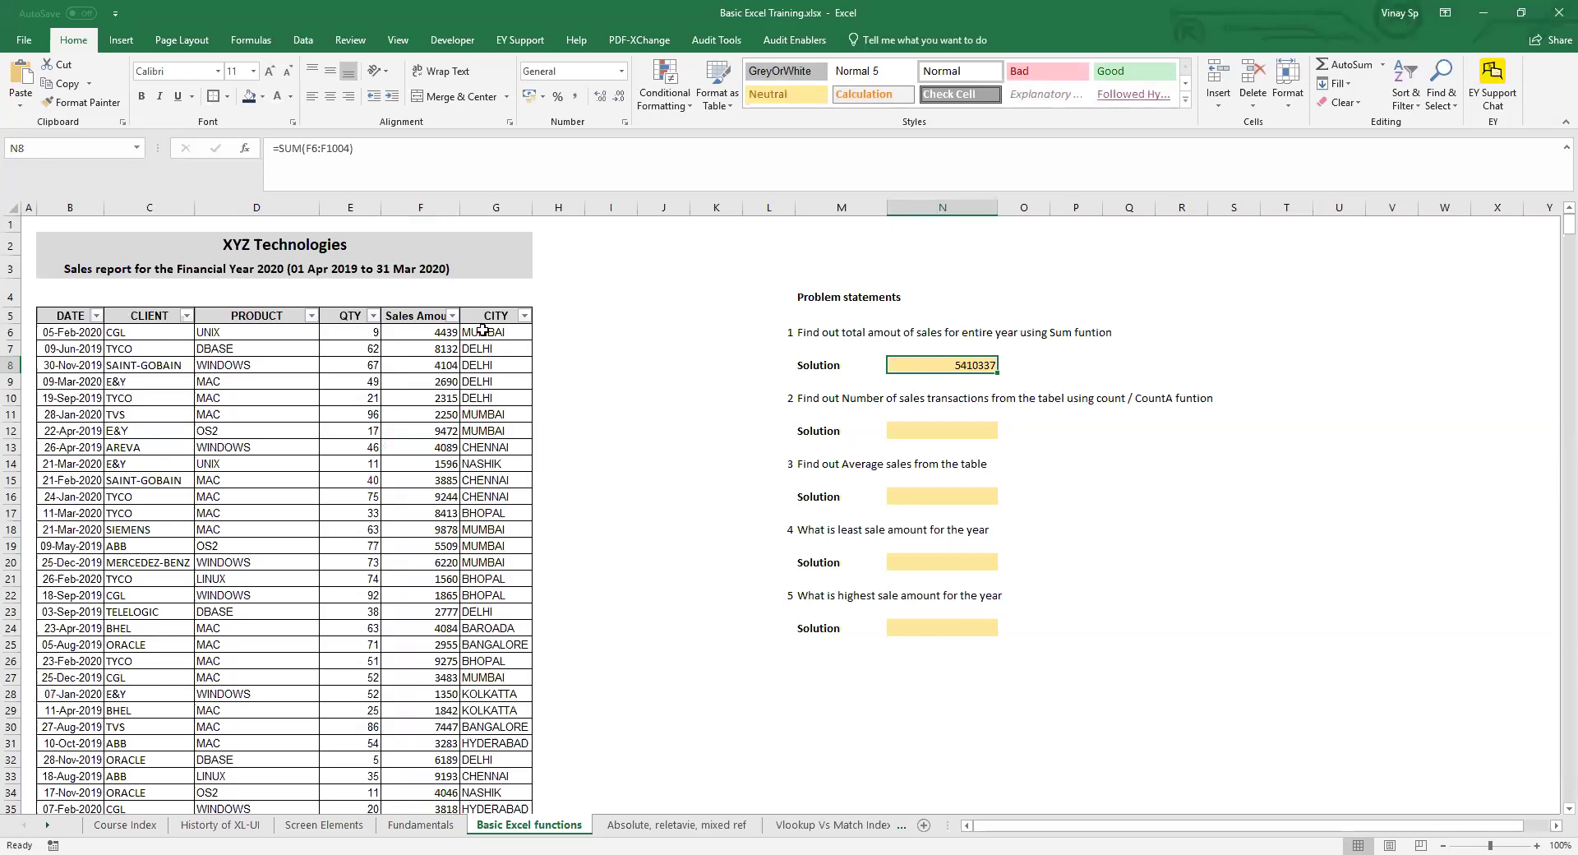
{"action": "left_click", "coordinate": [409, 335]}
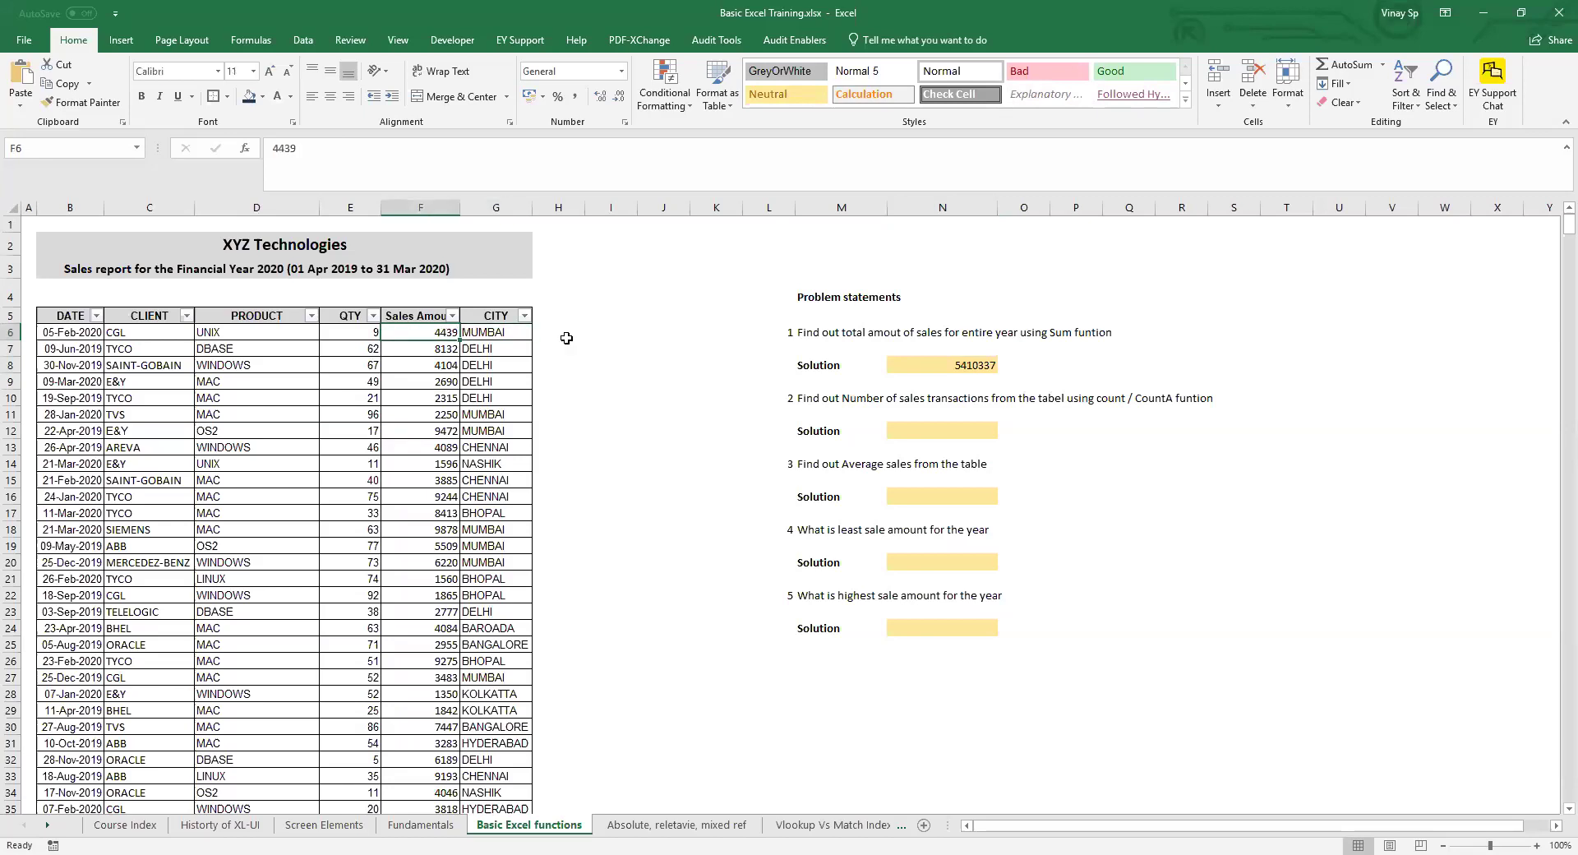
{"action": "key", "text": "ctrl+shift+Down"}
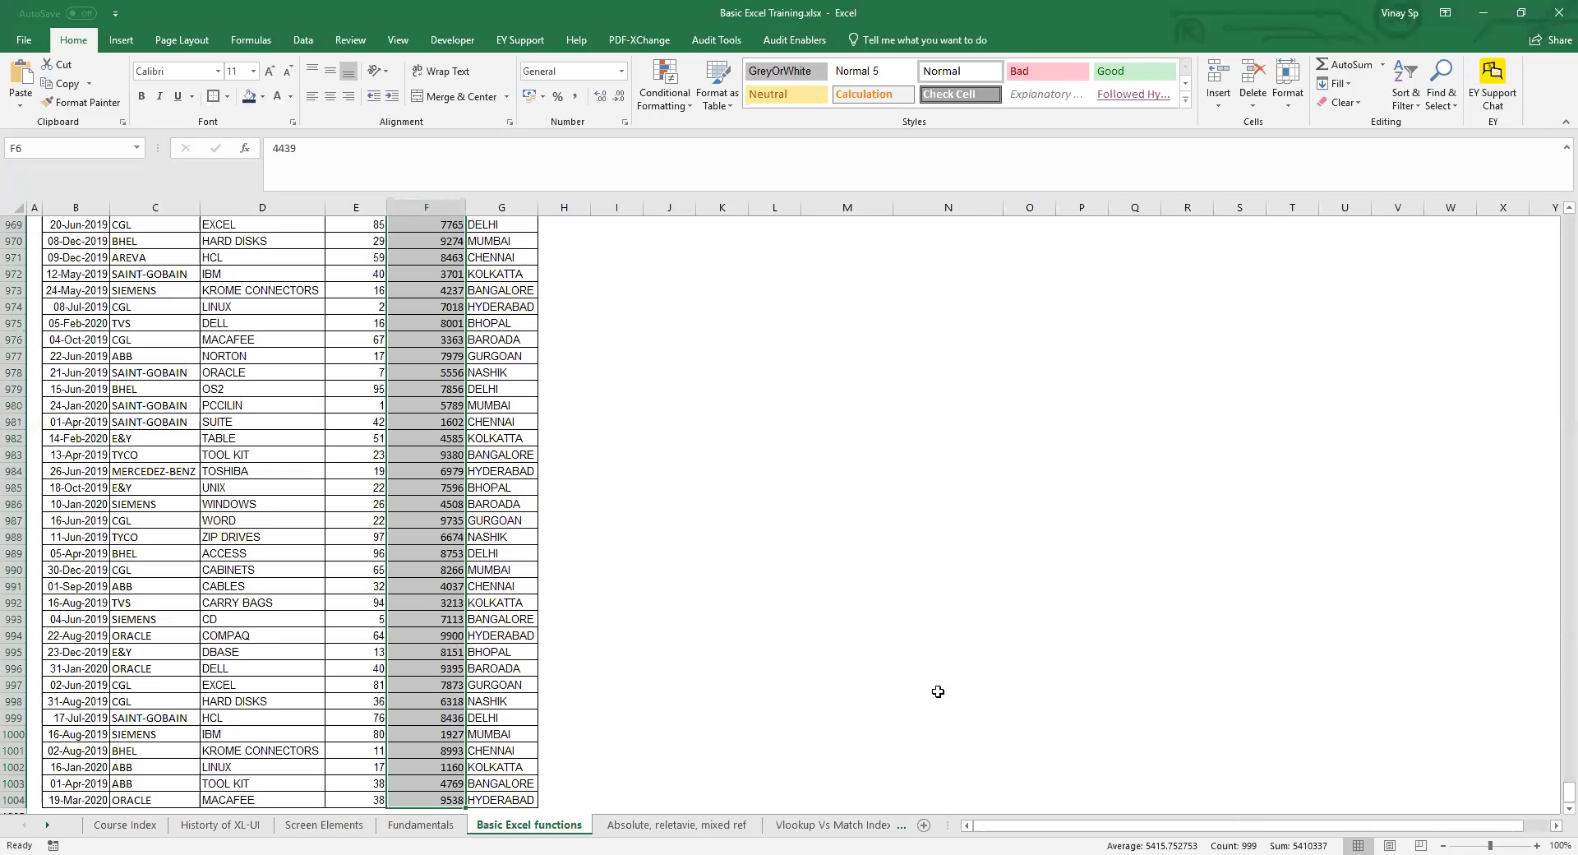
{"action": "scroll", "coordinate": [987, 638], "scroll_direction": "up", "scroll_amount": 20}
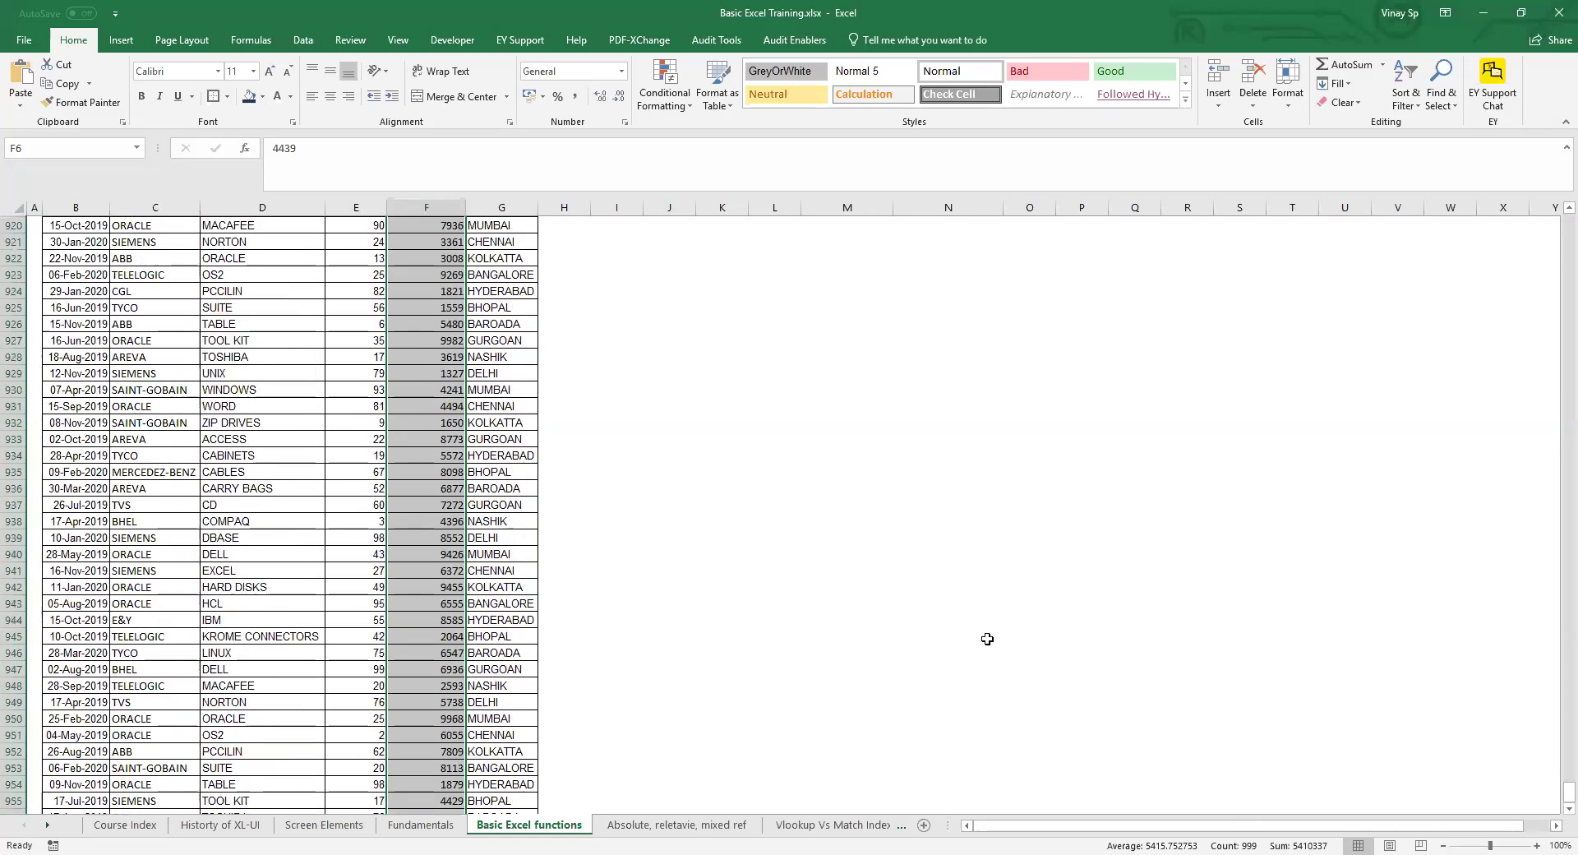
{"action": "scroll", "coordinate": [1043, 638], "scroll_direction": "down", "scroll_amount": 14}
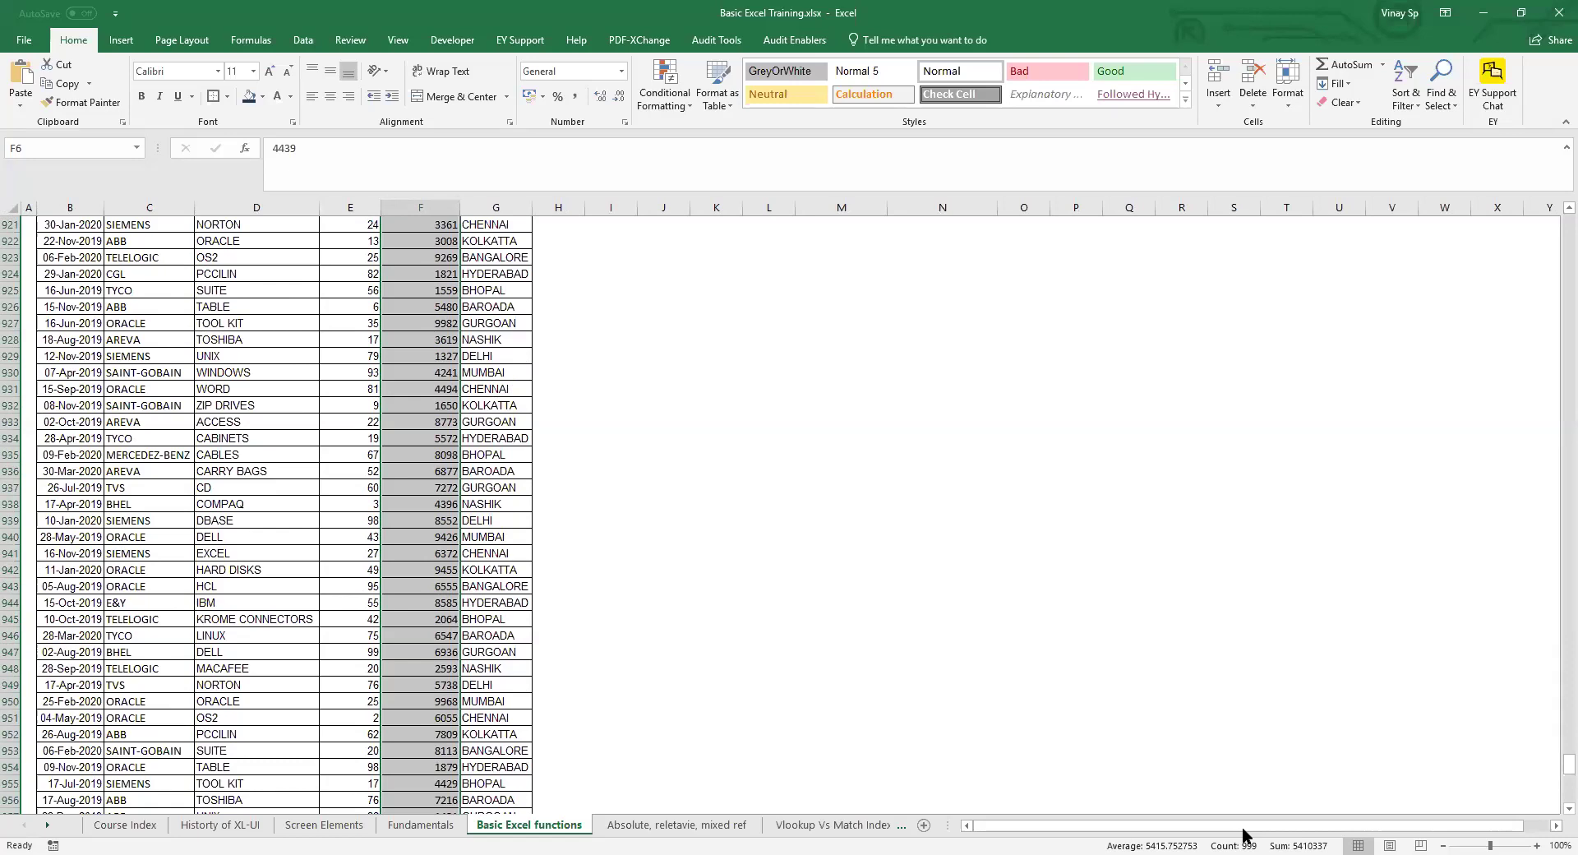
{"action": "scroll", "coordinate": [975, 627], "scroll_direction": "up", "scroll_amount": 20}
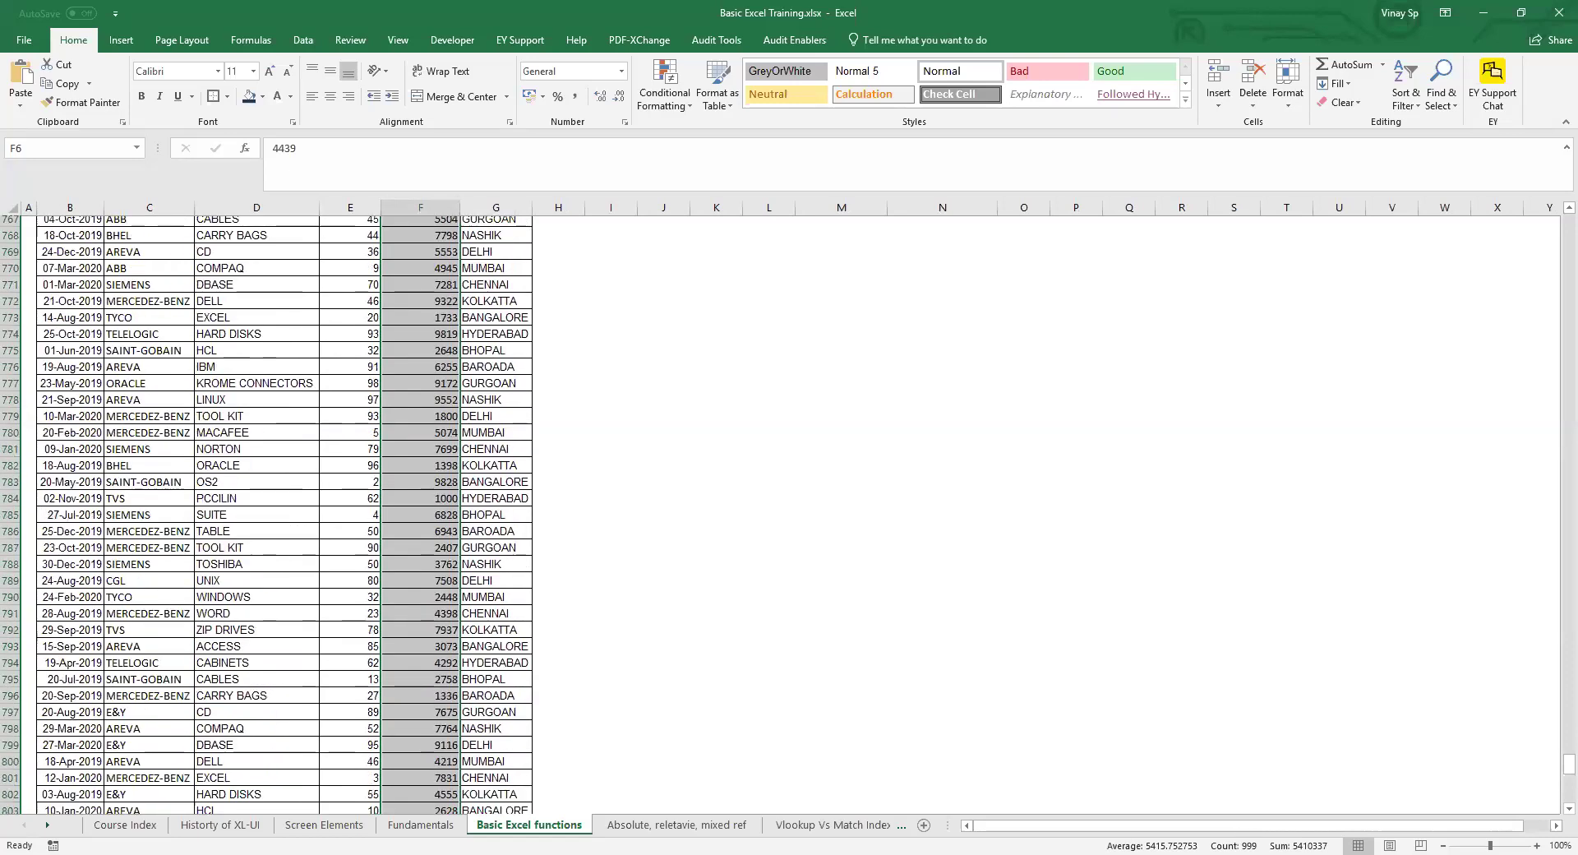
{"action": "scroll", "coordinate": [806, 387], "scroll_direction": "up", "scroll_amount": 5}
{"action": "left_click", "coordinate": [806, 388]}
{"action": "key", "text": "ctrl+Up"}
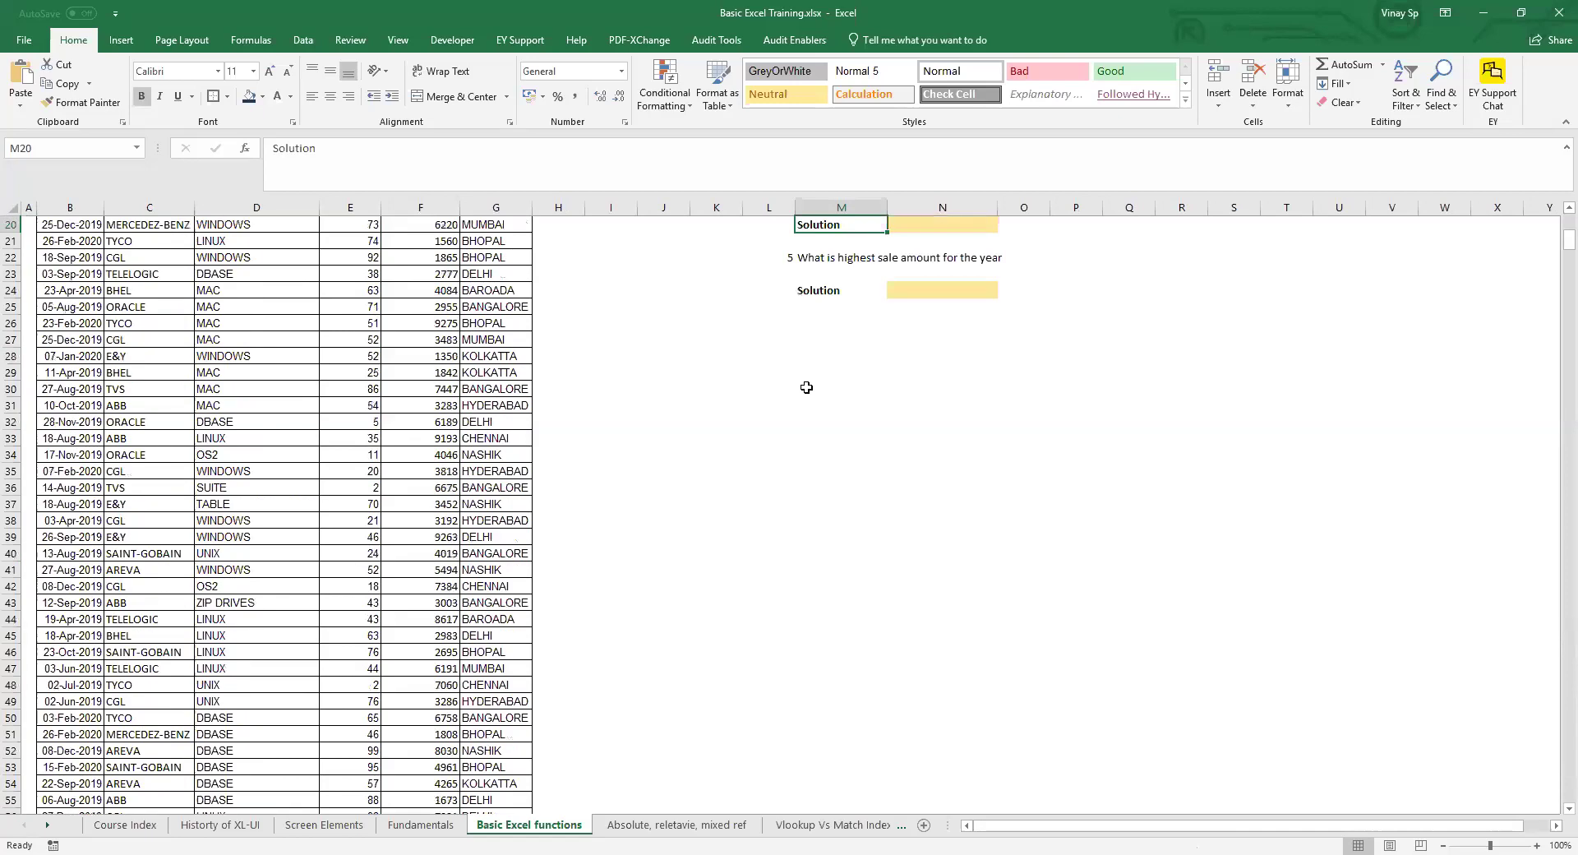
{"action": "key", "text": "ctrl+Home"}
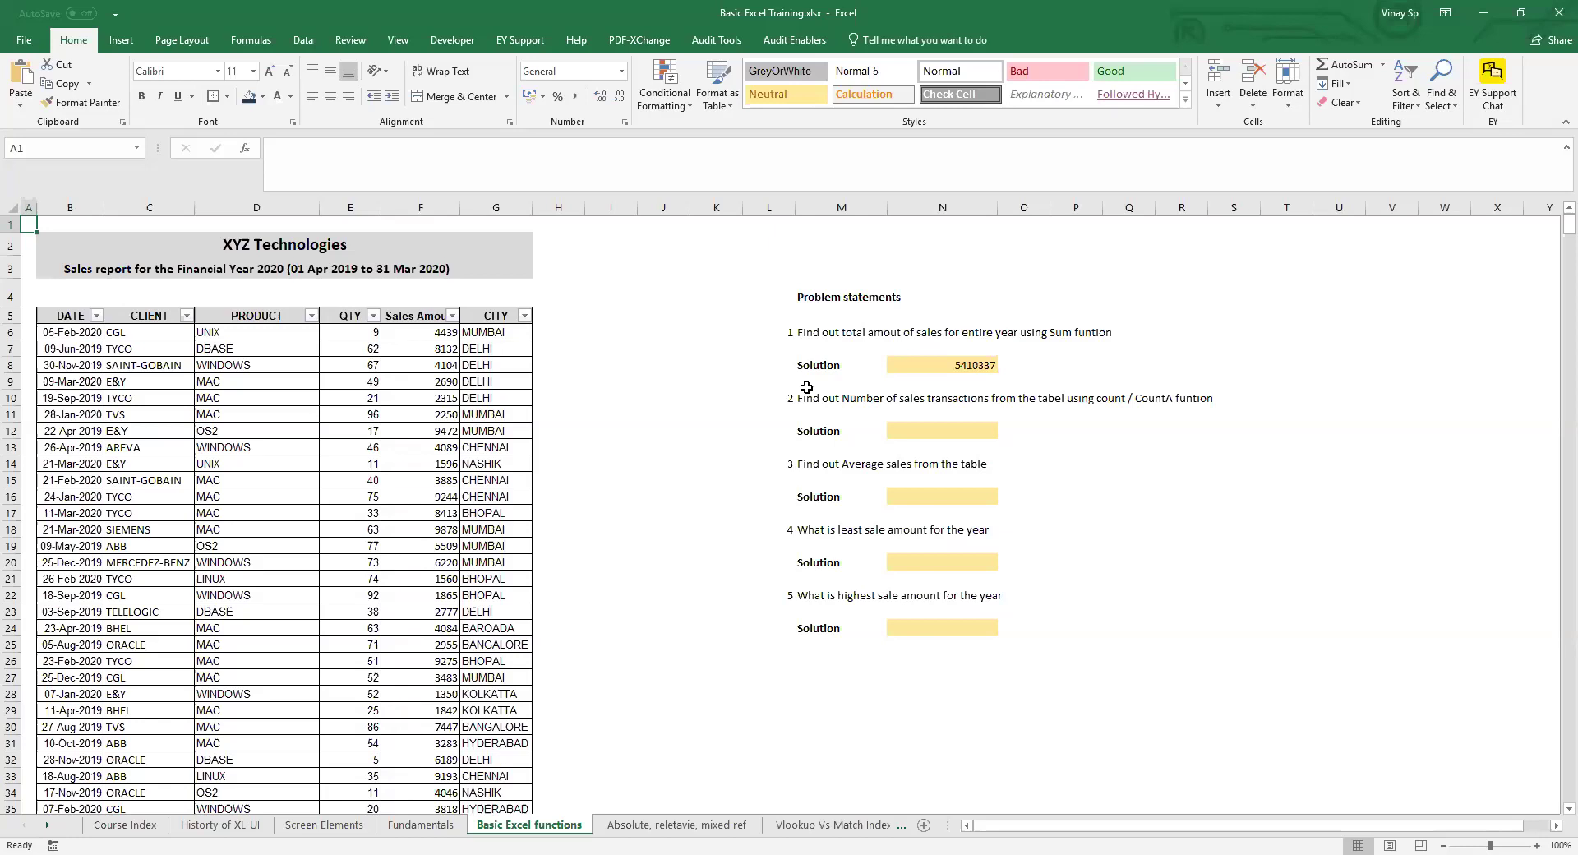
- Review the solution cells N8 and N12 and the second problem statement in M10 about counting sales transactions
{"action": "left_click", "coordinate": [944, 362]}
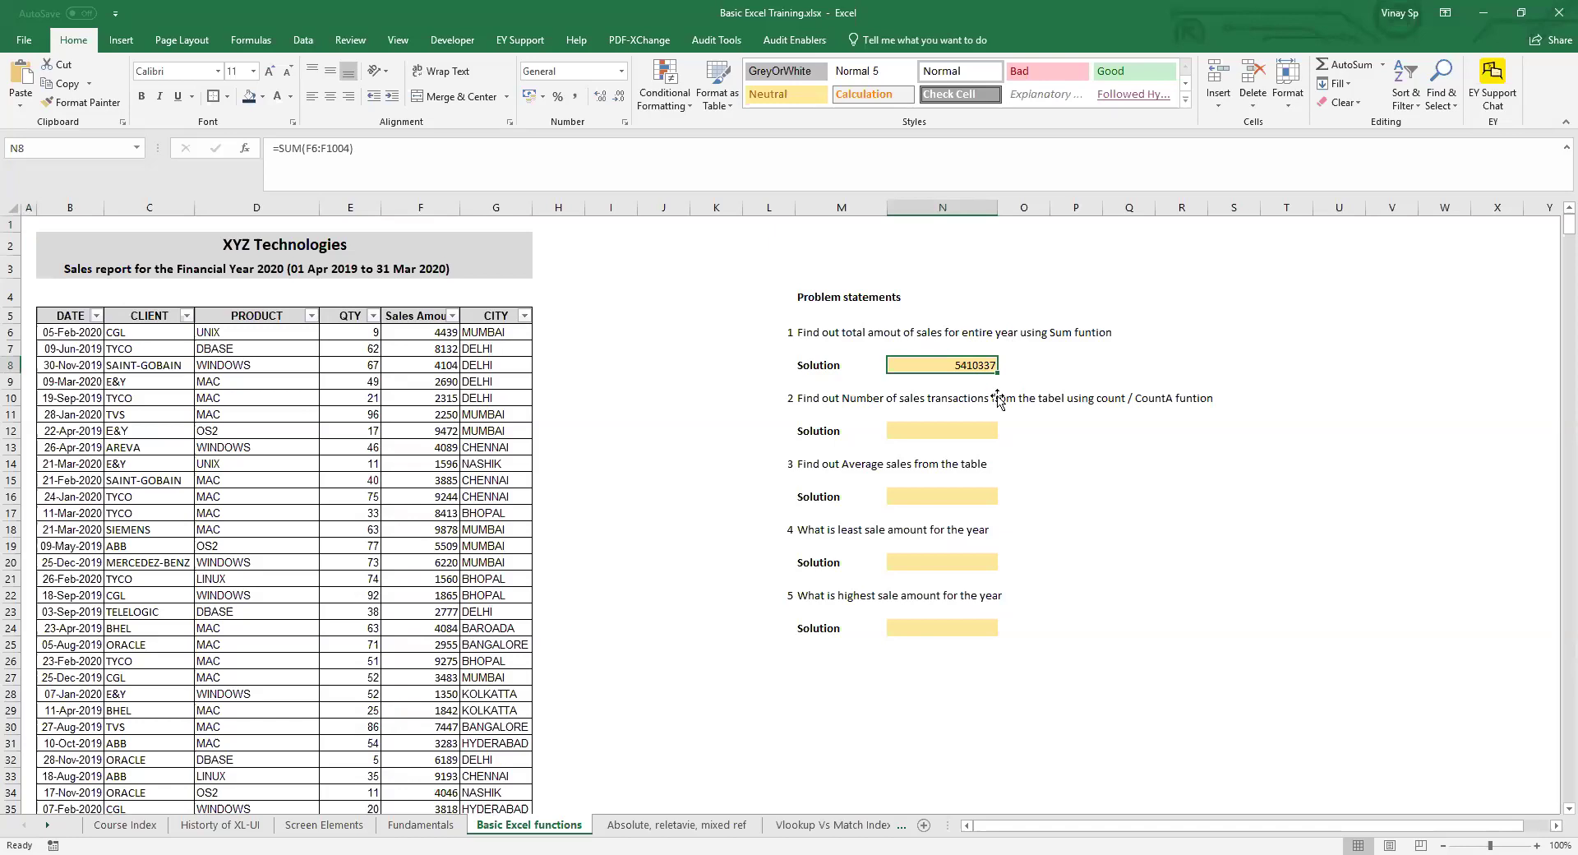
{"action": "key", "text": "Down"}
{"action": "key", "text": "Down"}
{"action": "key", "text": "Down"}
{"action": "key", "text": "Down"}
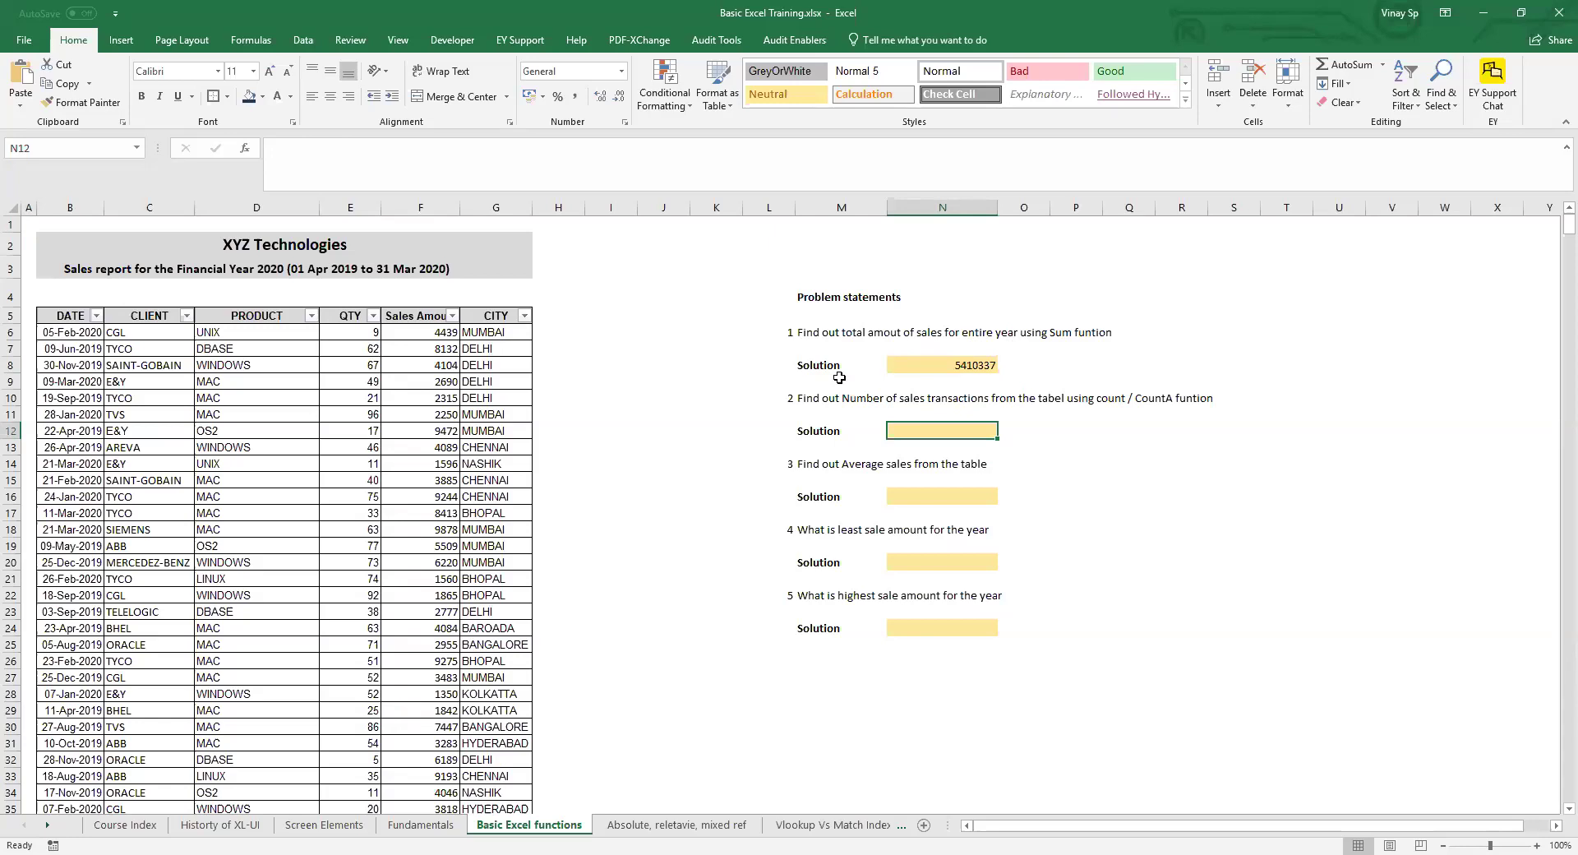
{"action": "left_click", "coordinate": [824, 400]}
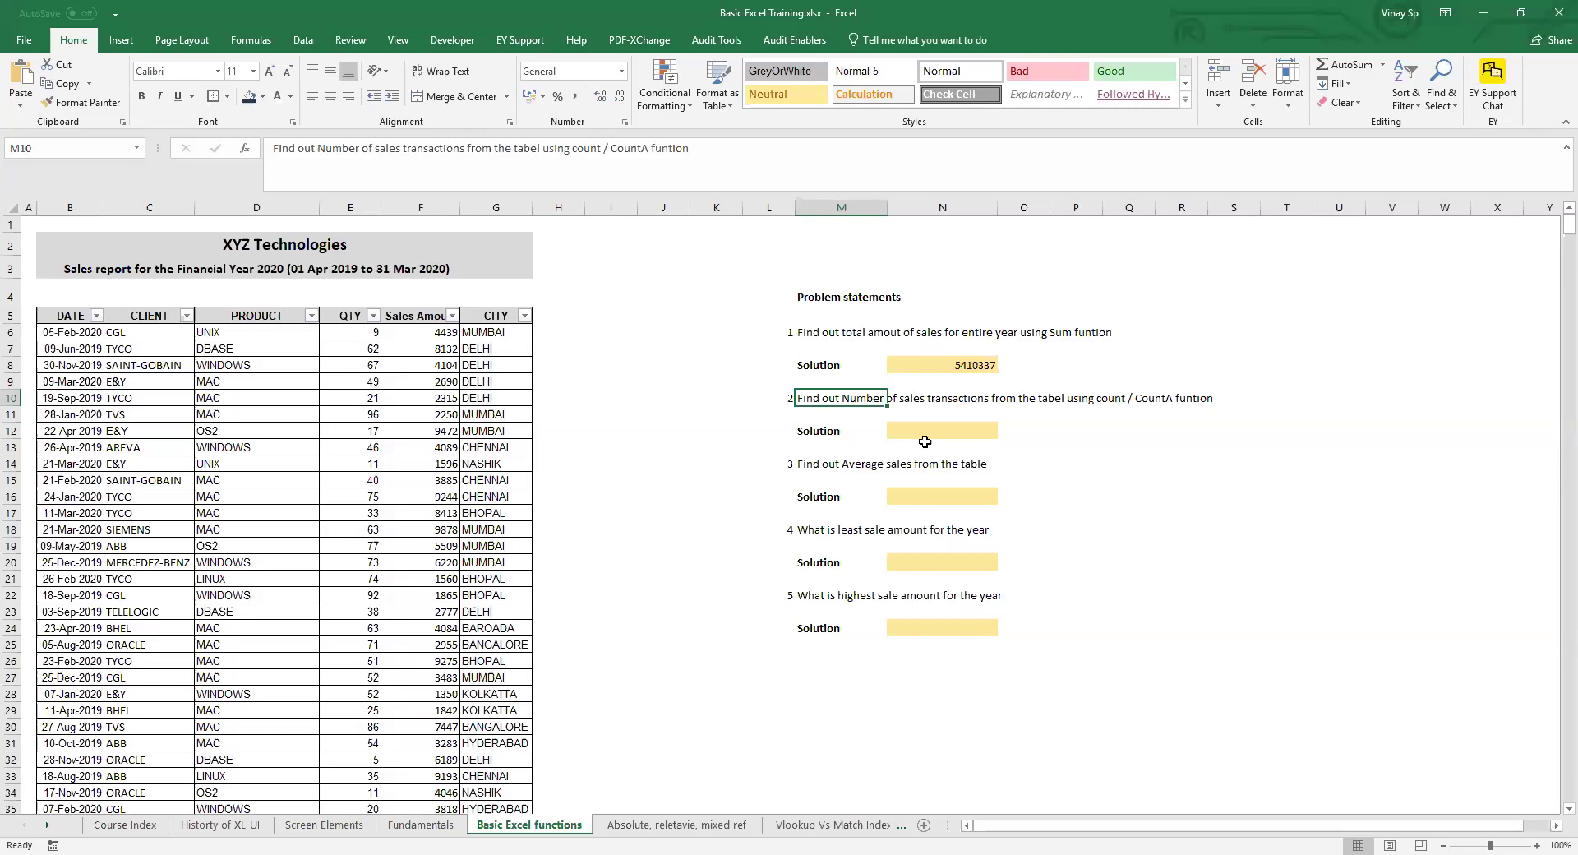
- Enter the formula =COUNT(G6:G1004) in N12 to count the entries in the City column
{"action": "left_click", "coordinate": [947, 429]}
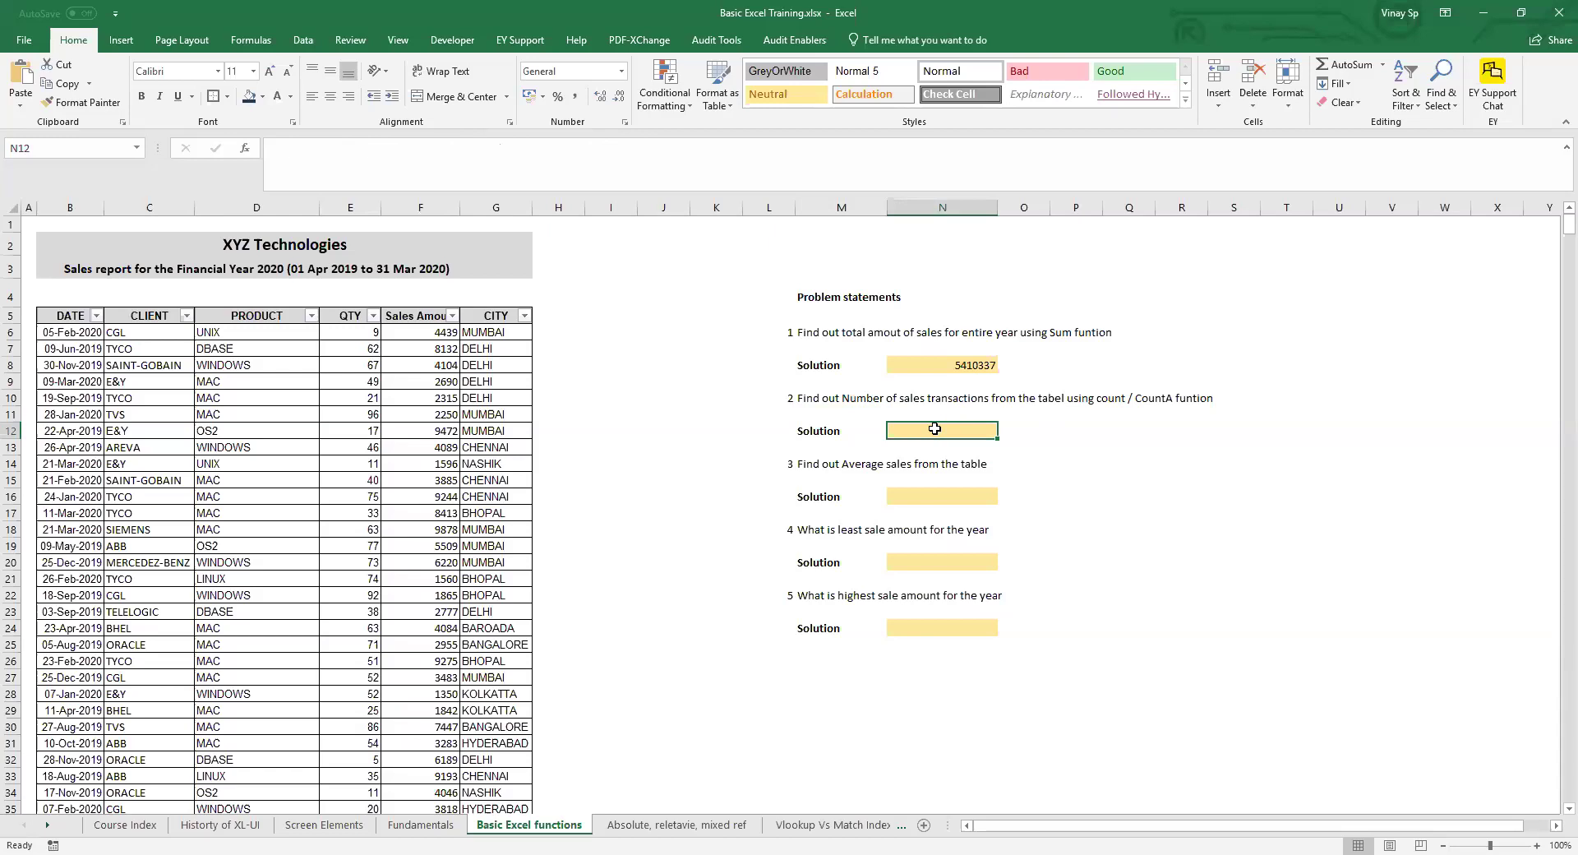
{"action": "type", "text": "="}
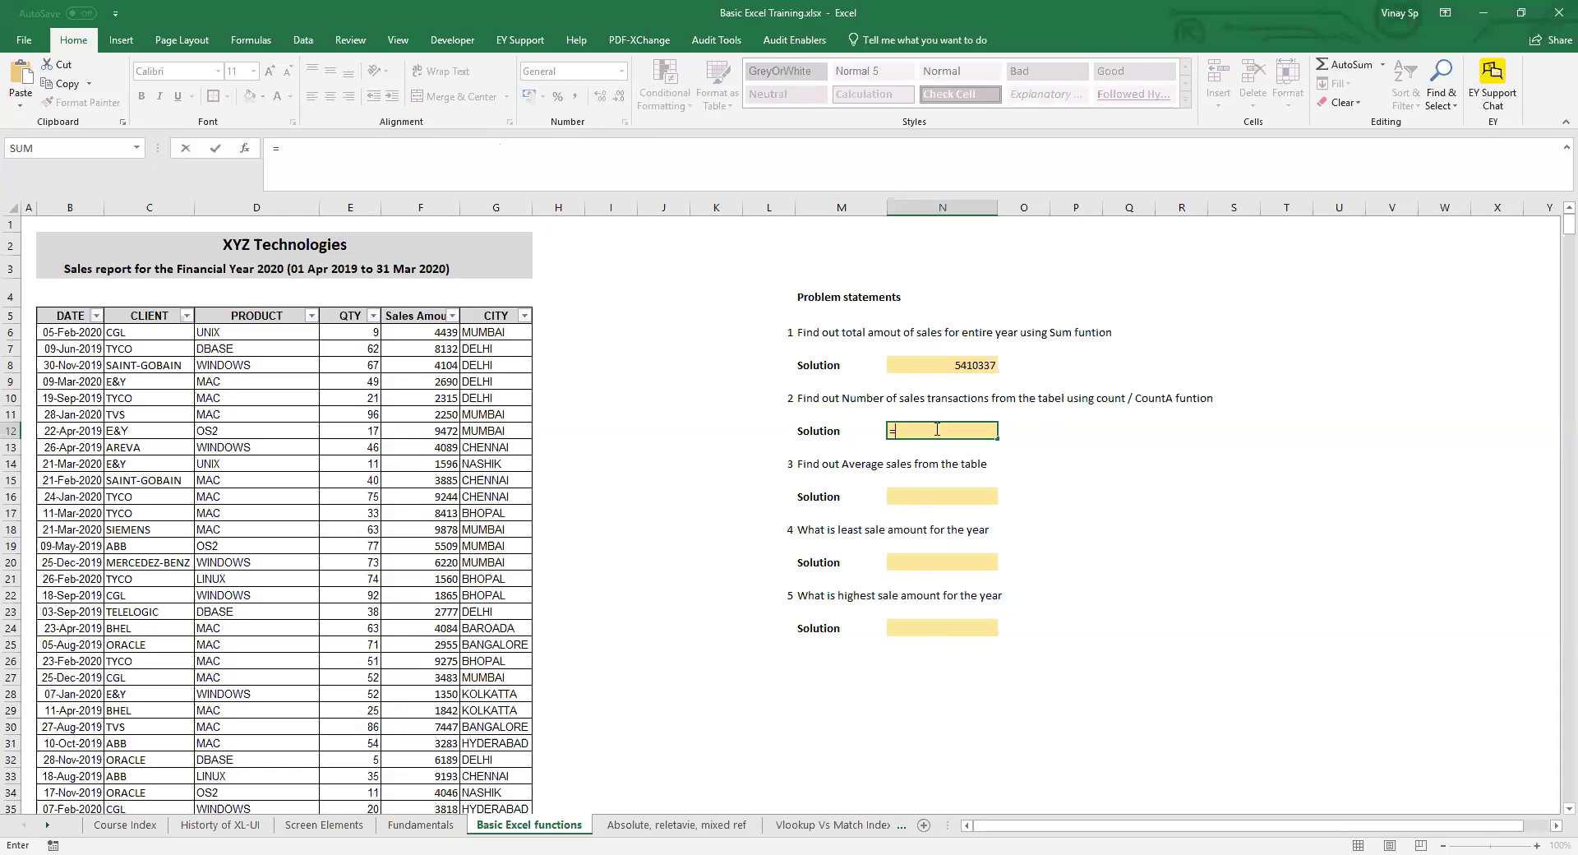
{"action": "type", "text": "count"}
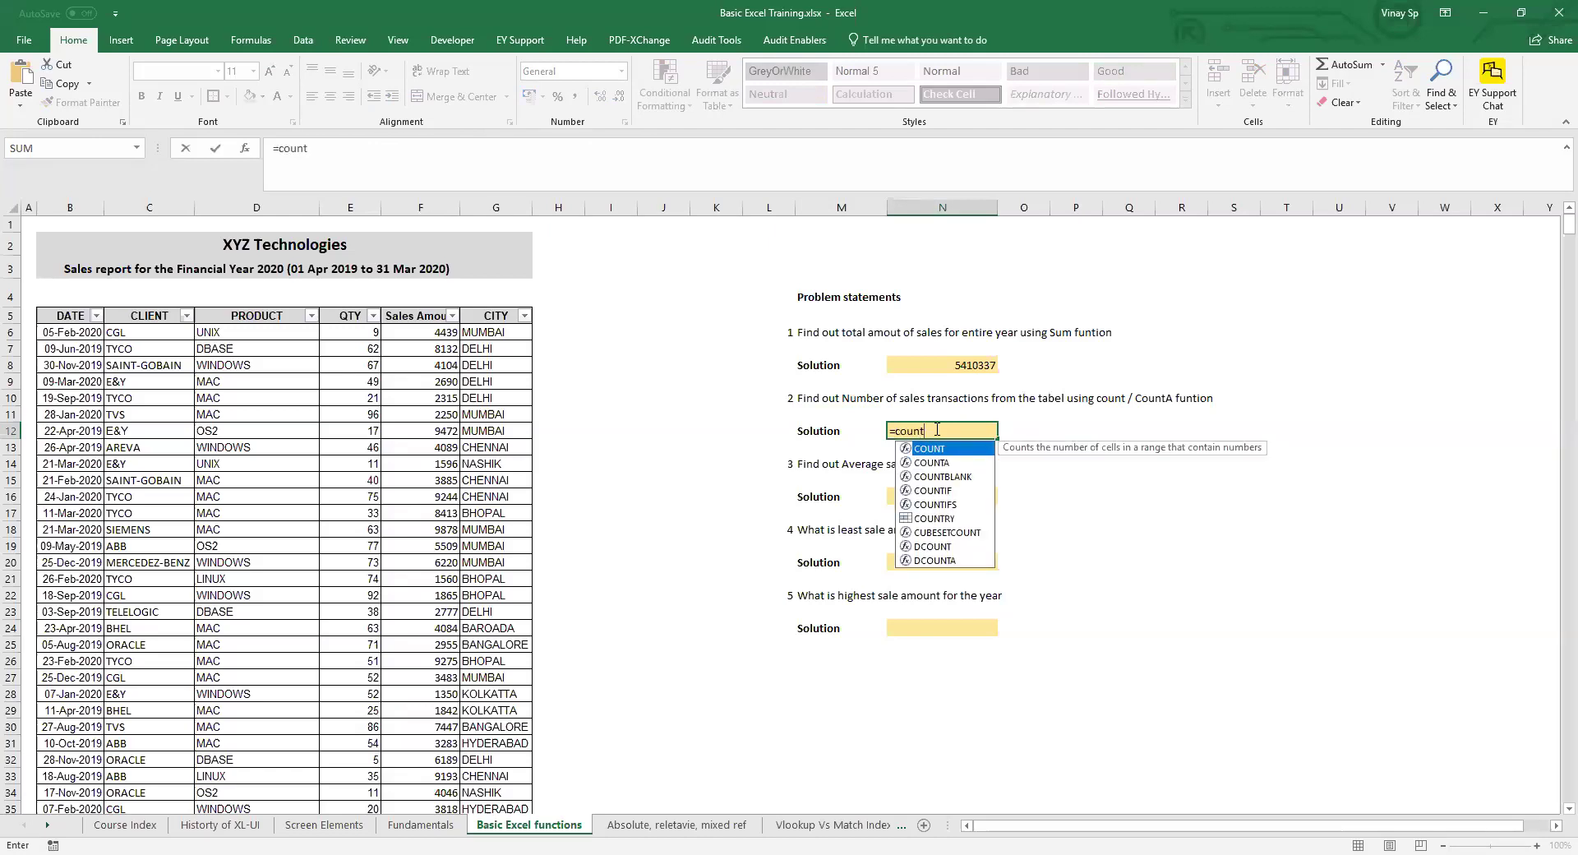
{"action": "type", "text": "("}
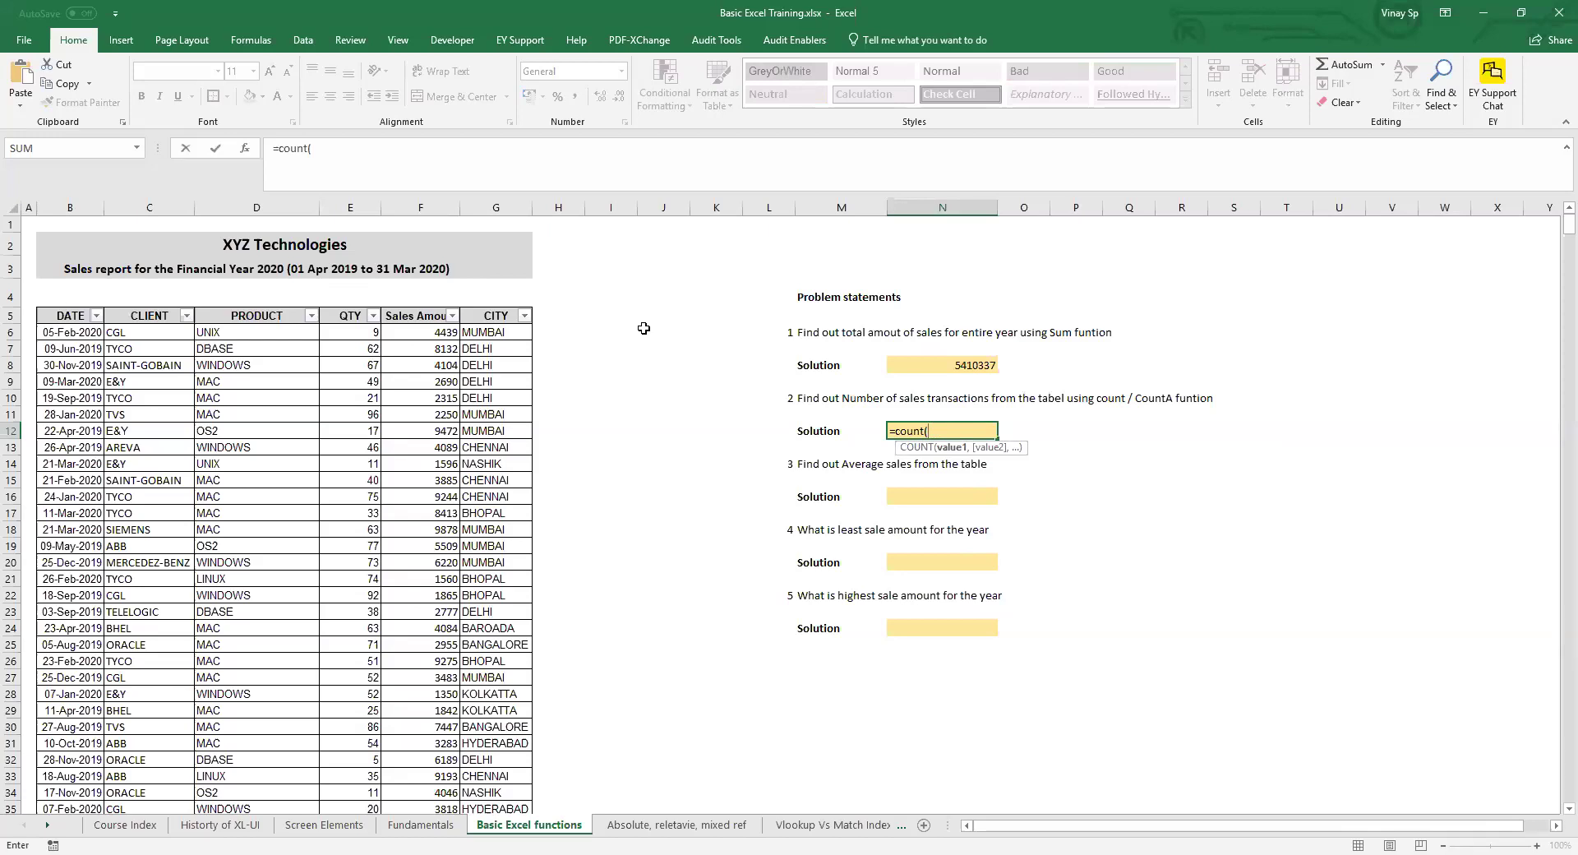
{"action": "left_click", "coordinate": [499, 335]}
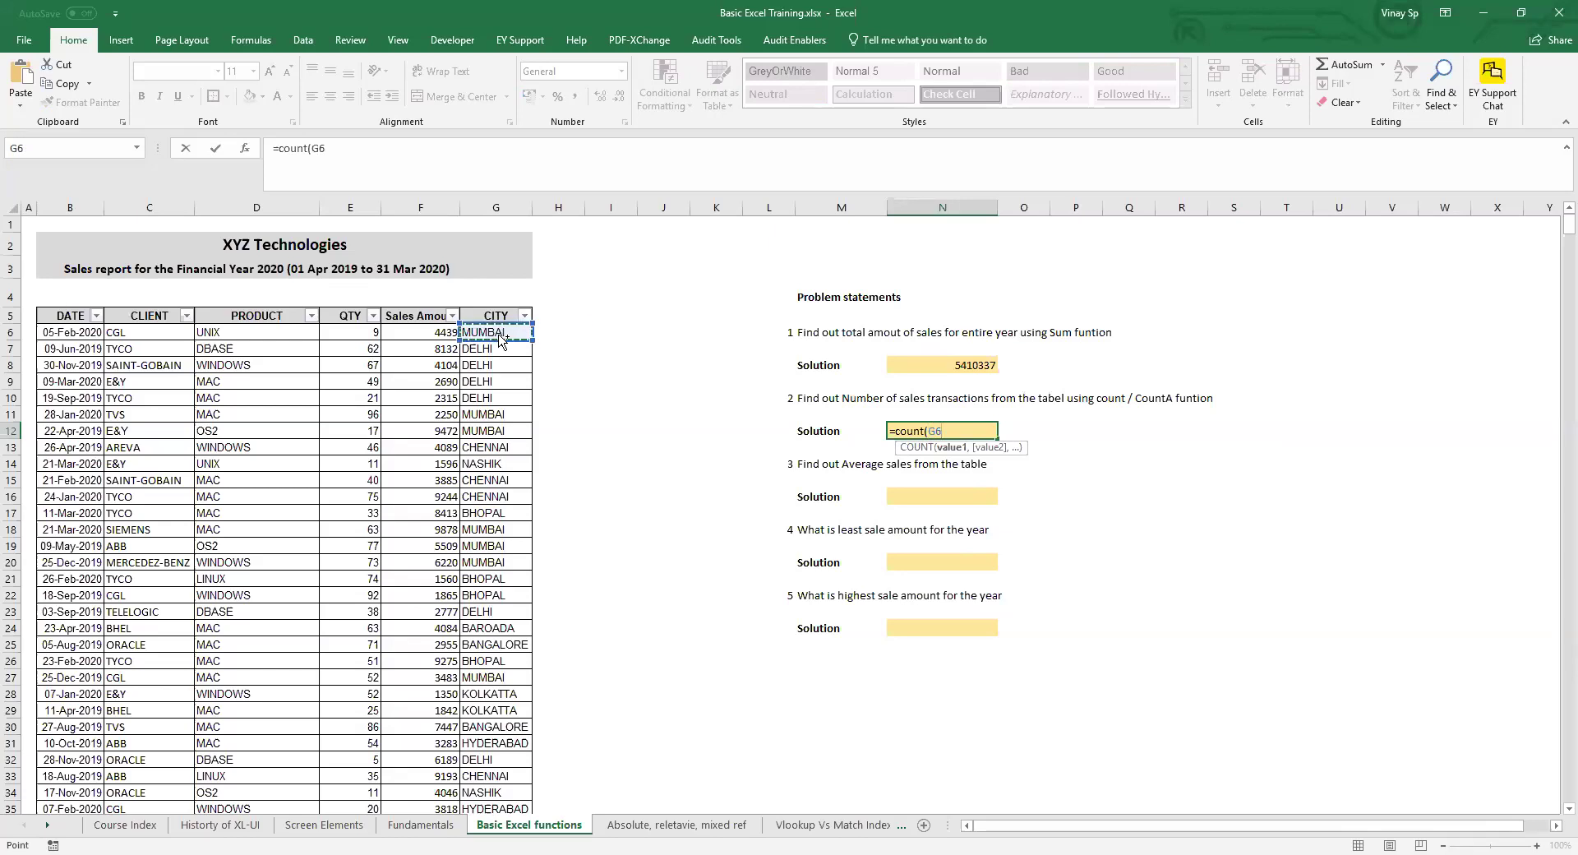
{"action": "key", "text": "ctrl+shift+Down"}
{"action": "scroll", "coordinate": [611, 535], "scroll_direction": "down", "scroll_amount": 5}
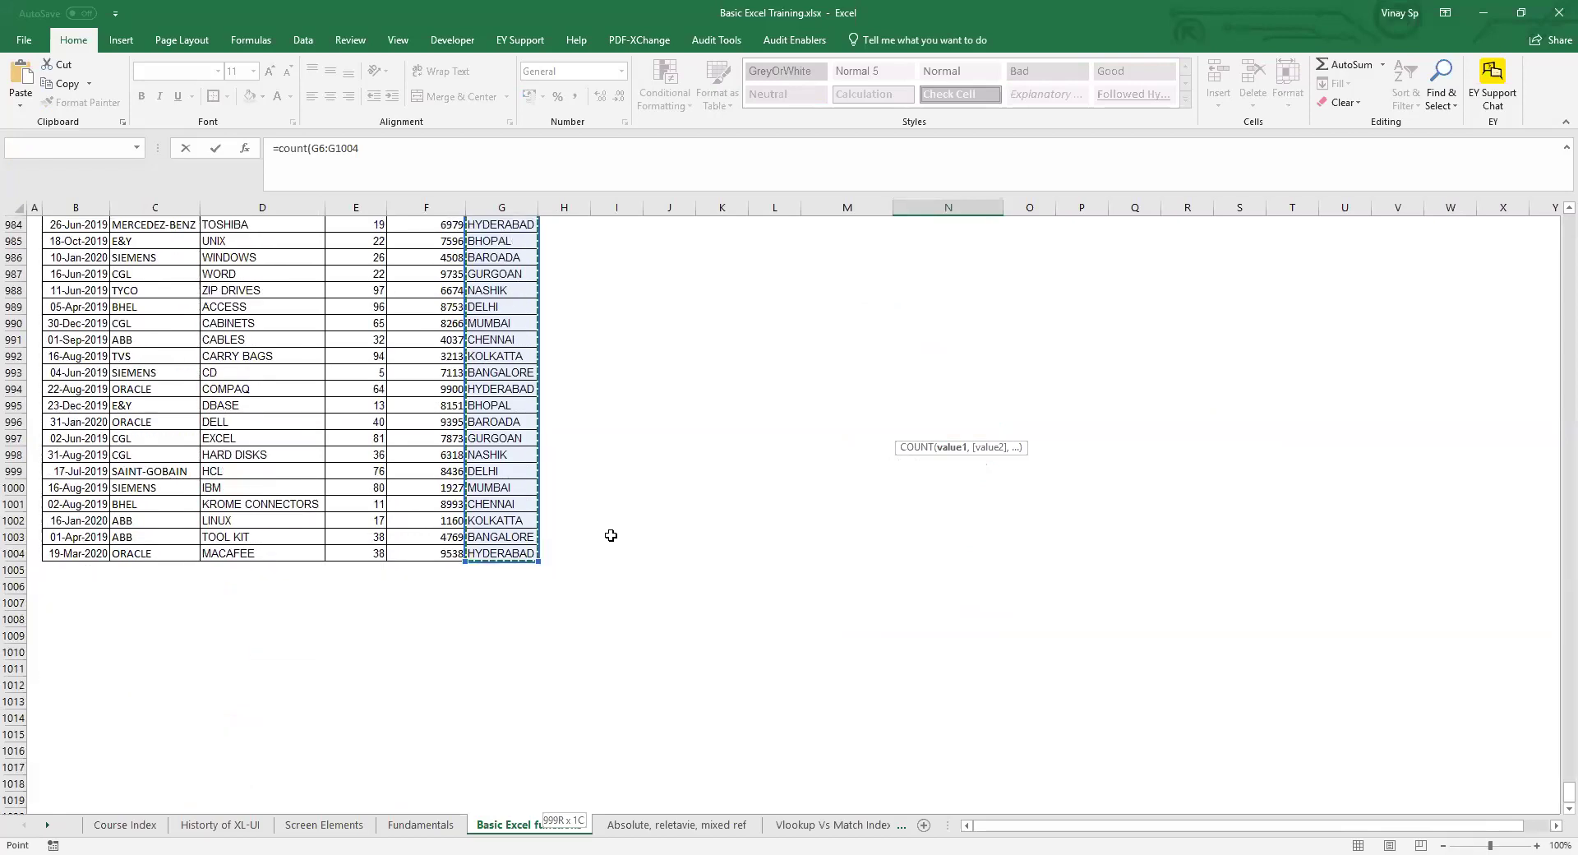
{"action": "key", "text": "Escape"}
{"action": "scroll", "coordinate": [681, 499], "scroll_direction": "up", "scroll_amount": 4}
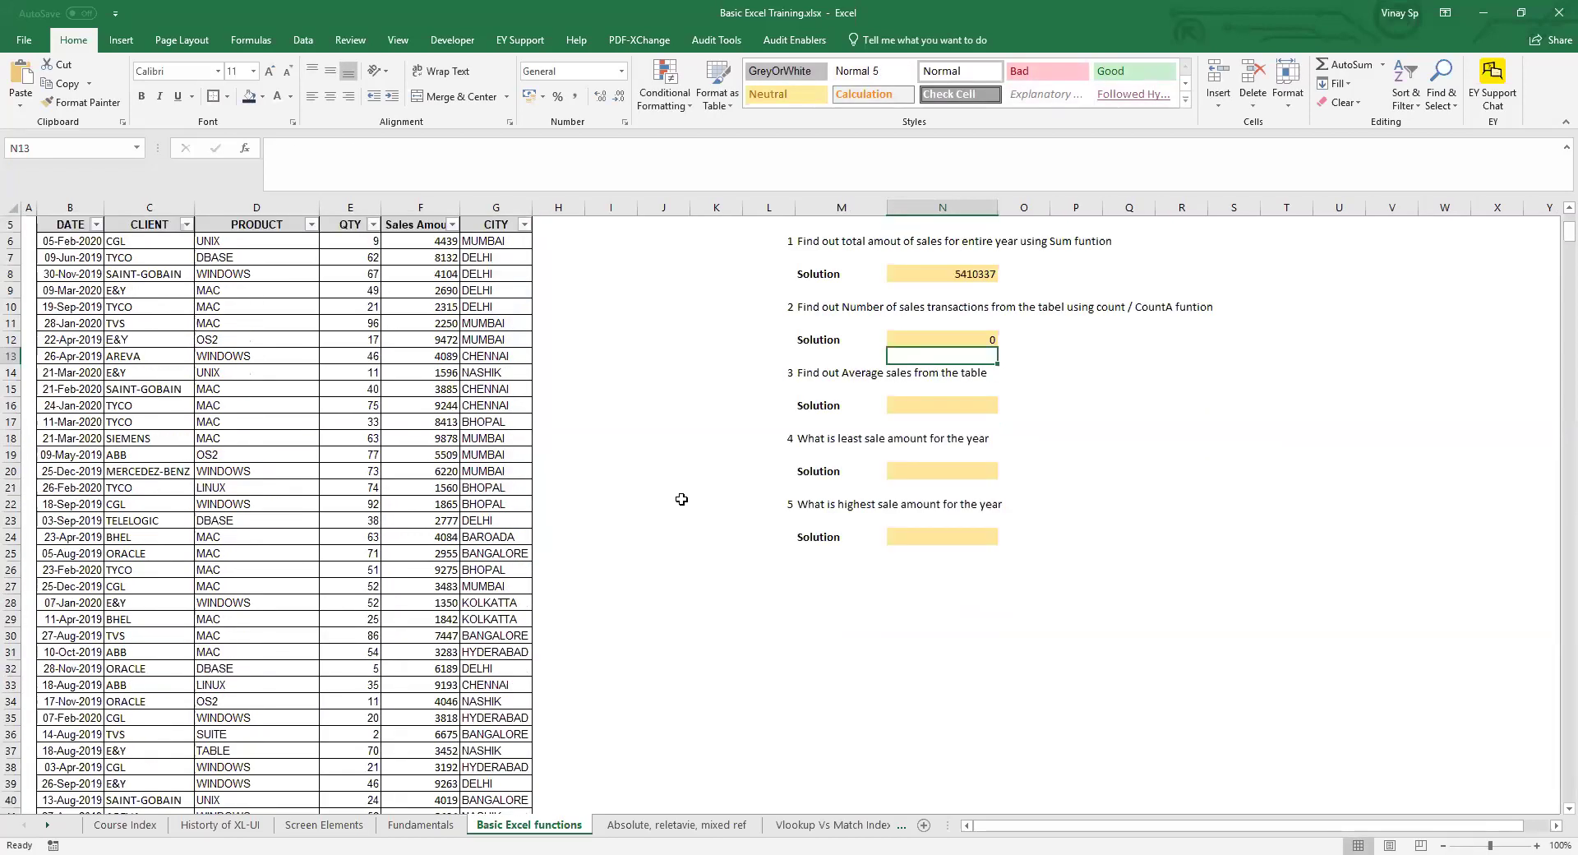
- Label the cells above the second solution row "Count" in N11 and "CountA" in O11
{"action": "left_click", "coordinate": [959, 414]}
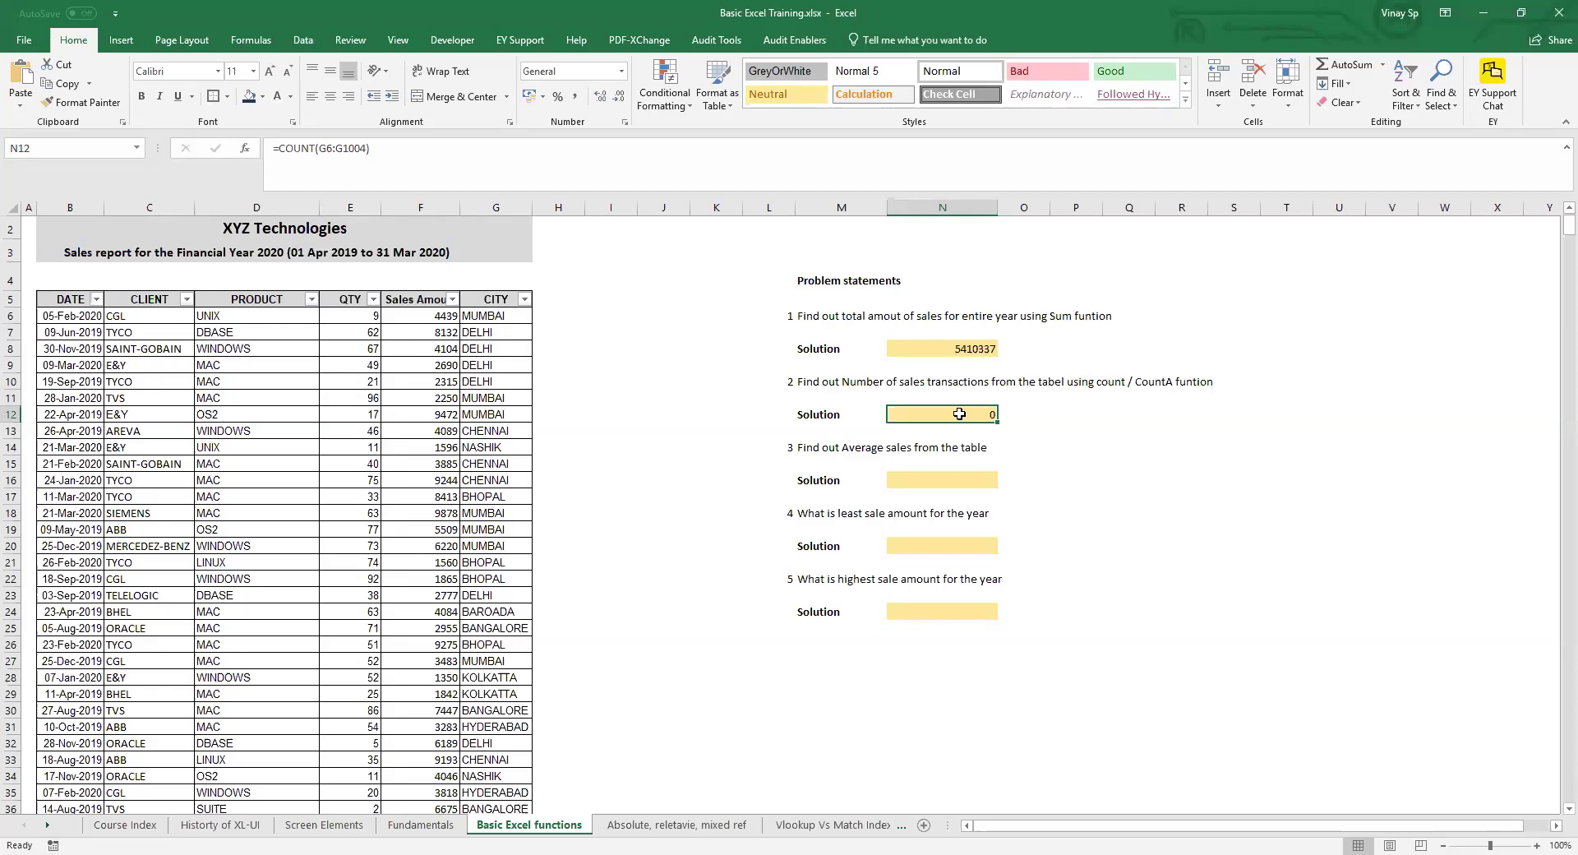
{"action": "key", "text": "Up"}
{"action": "type", "text": "Coun"}
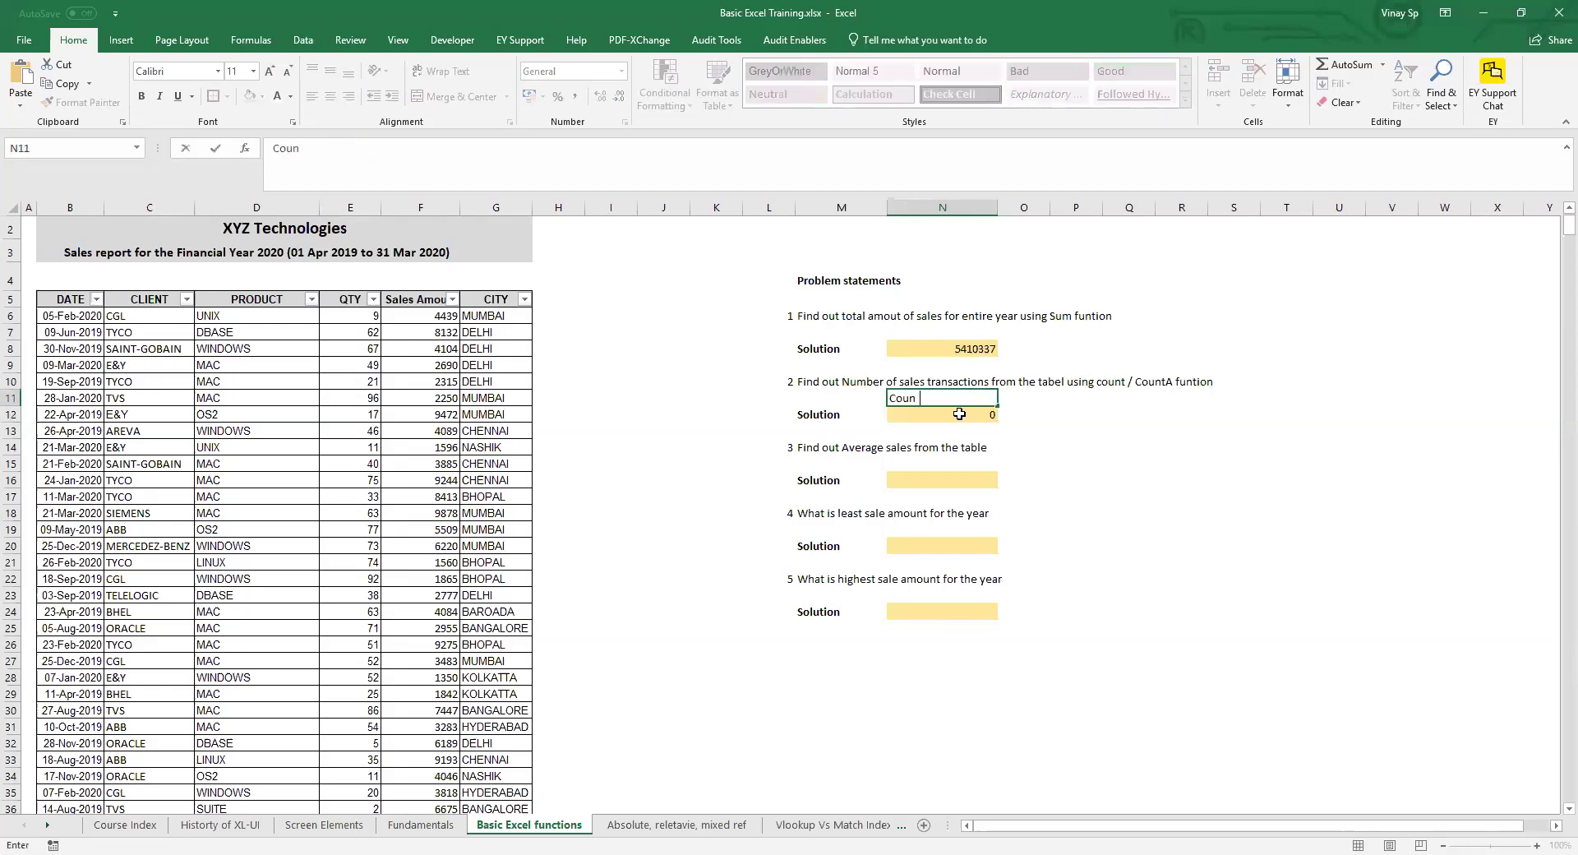
{"action": "type", "text": "t"}
{"action": "key", "text": "Tab"}
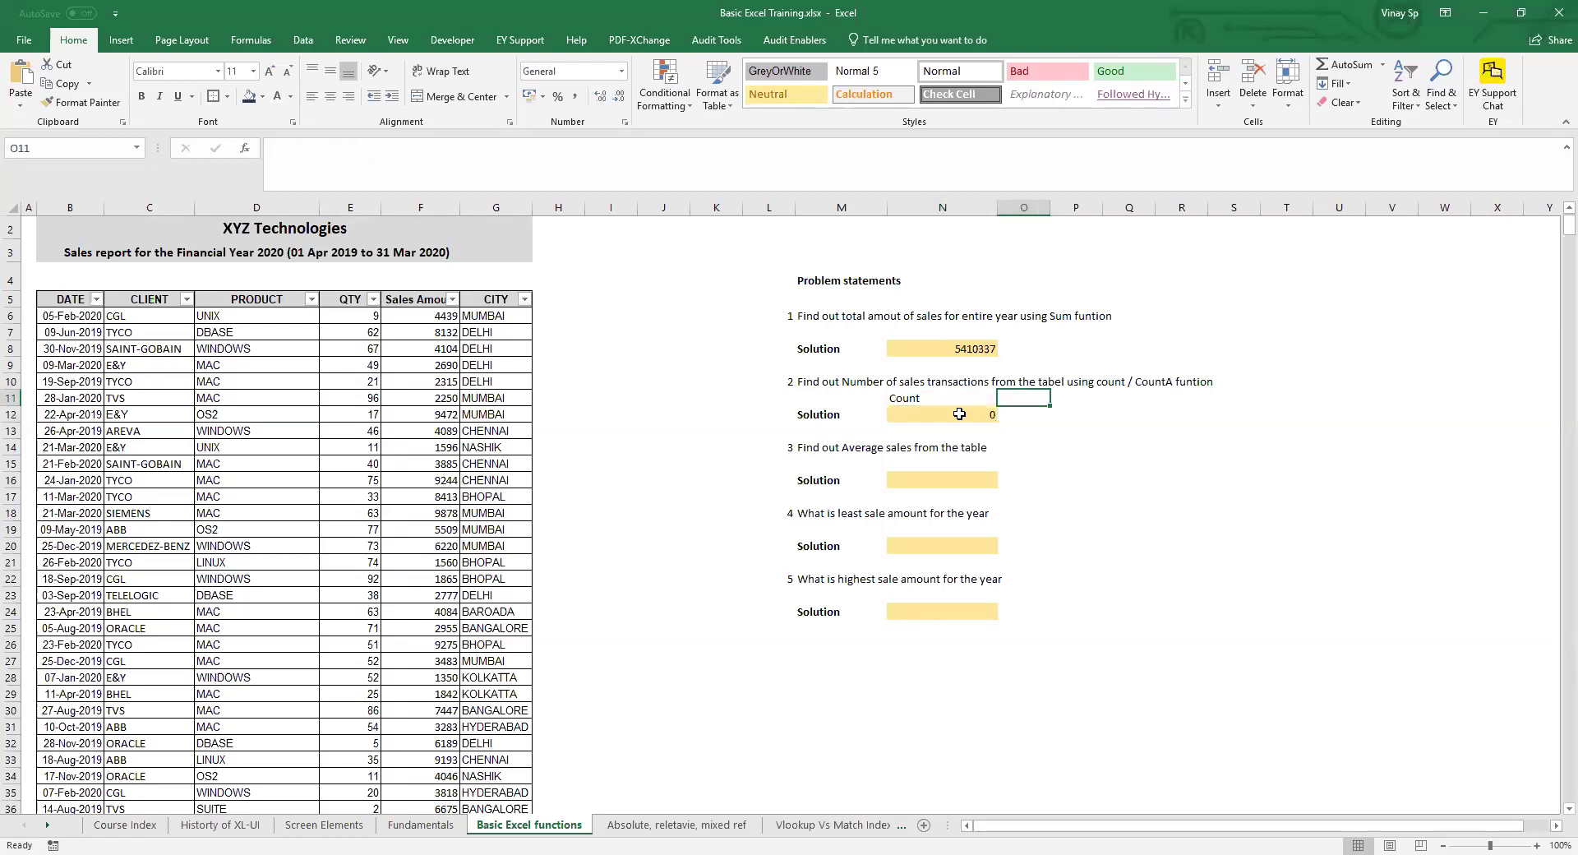
{"action": "type", "text": "Am"}
{"action": "type", "text": "ou"}
{"action": "key", "text": "BackSpace"}
{"action": "key", "text": "Escape"}
{"action": "type", "text": "CountA"}
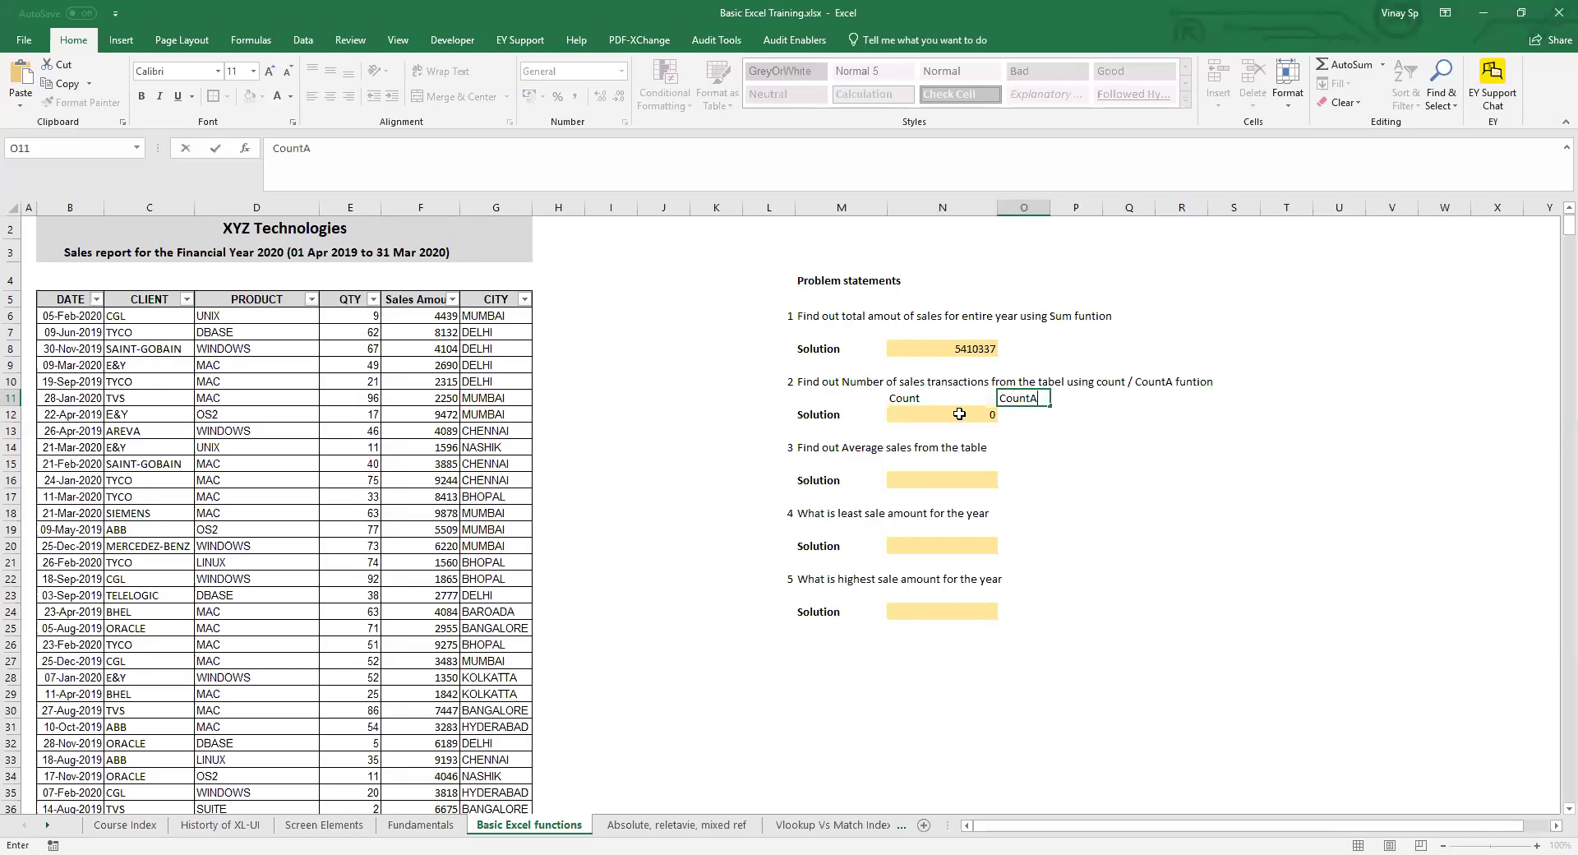
{"action": "key", "text": "Return"}
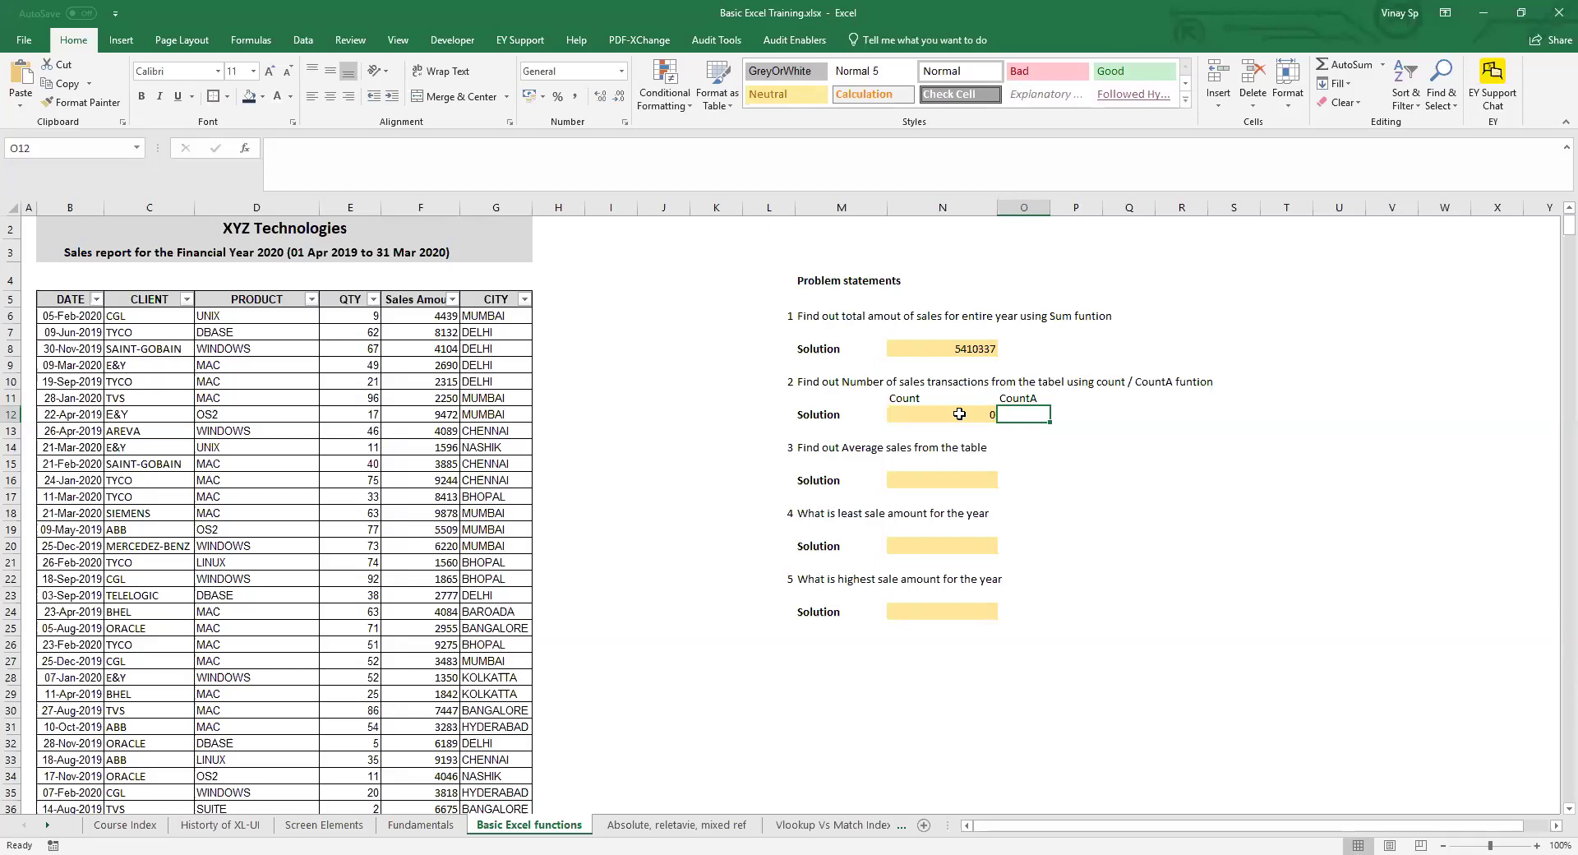
- Shift the COUNT formula's range in N12 from the City column to the Sales Amount column, F6:F1004
{"action": "left_click", "coordinate": [960, 413]}
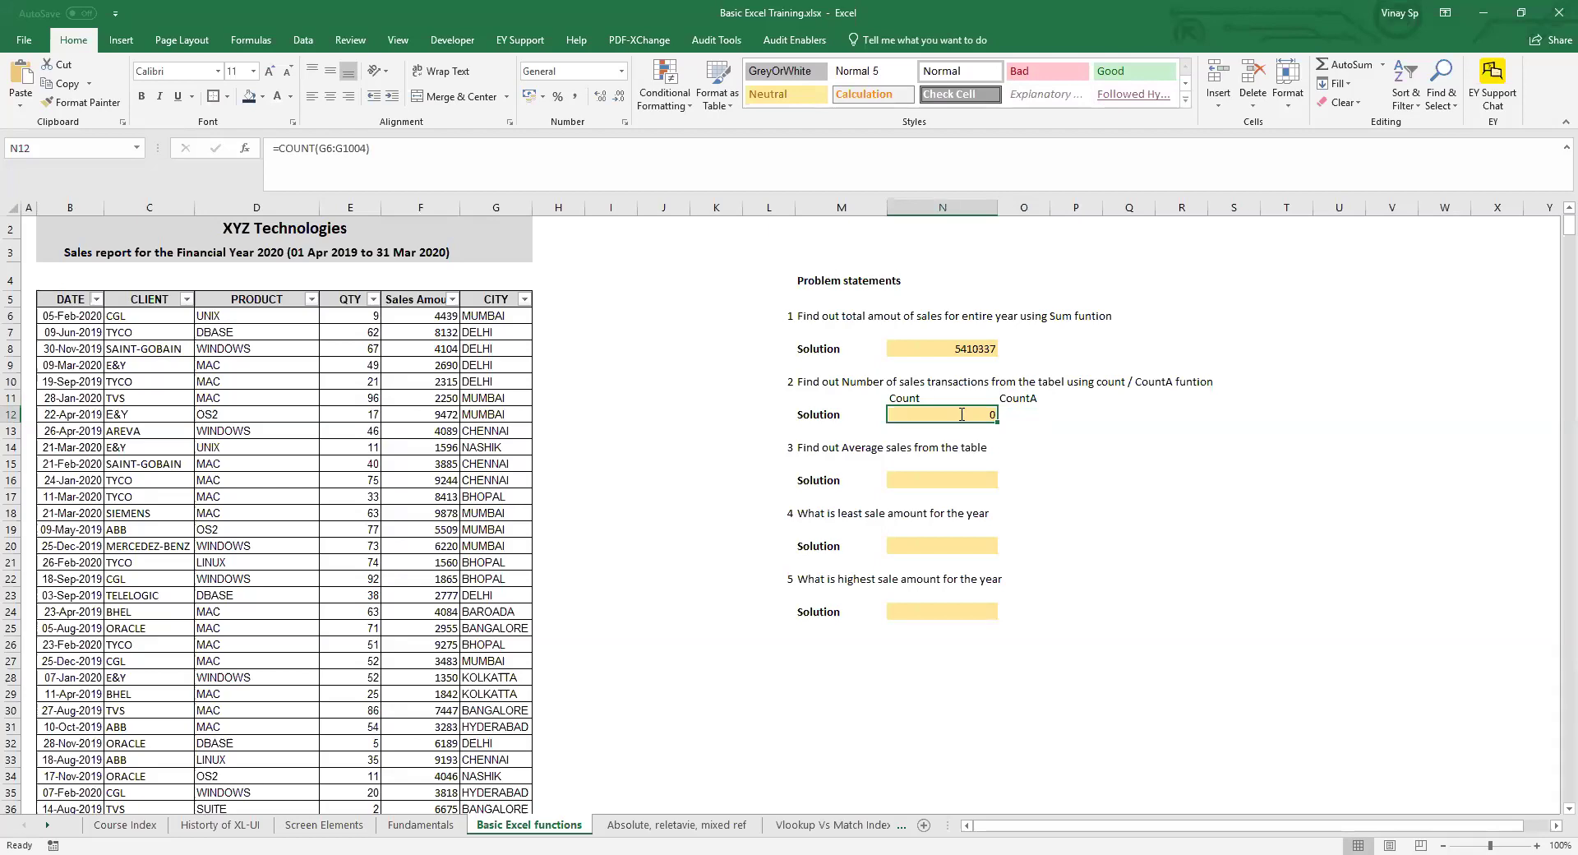
{"action": "double_click", "coordinate": [960, 413]}
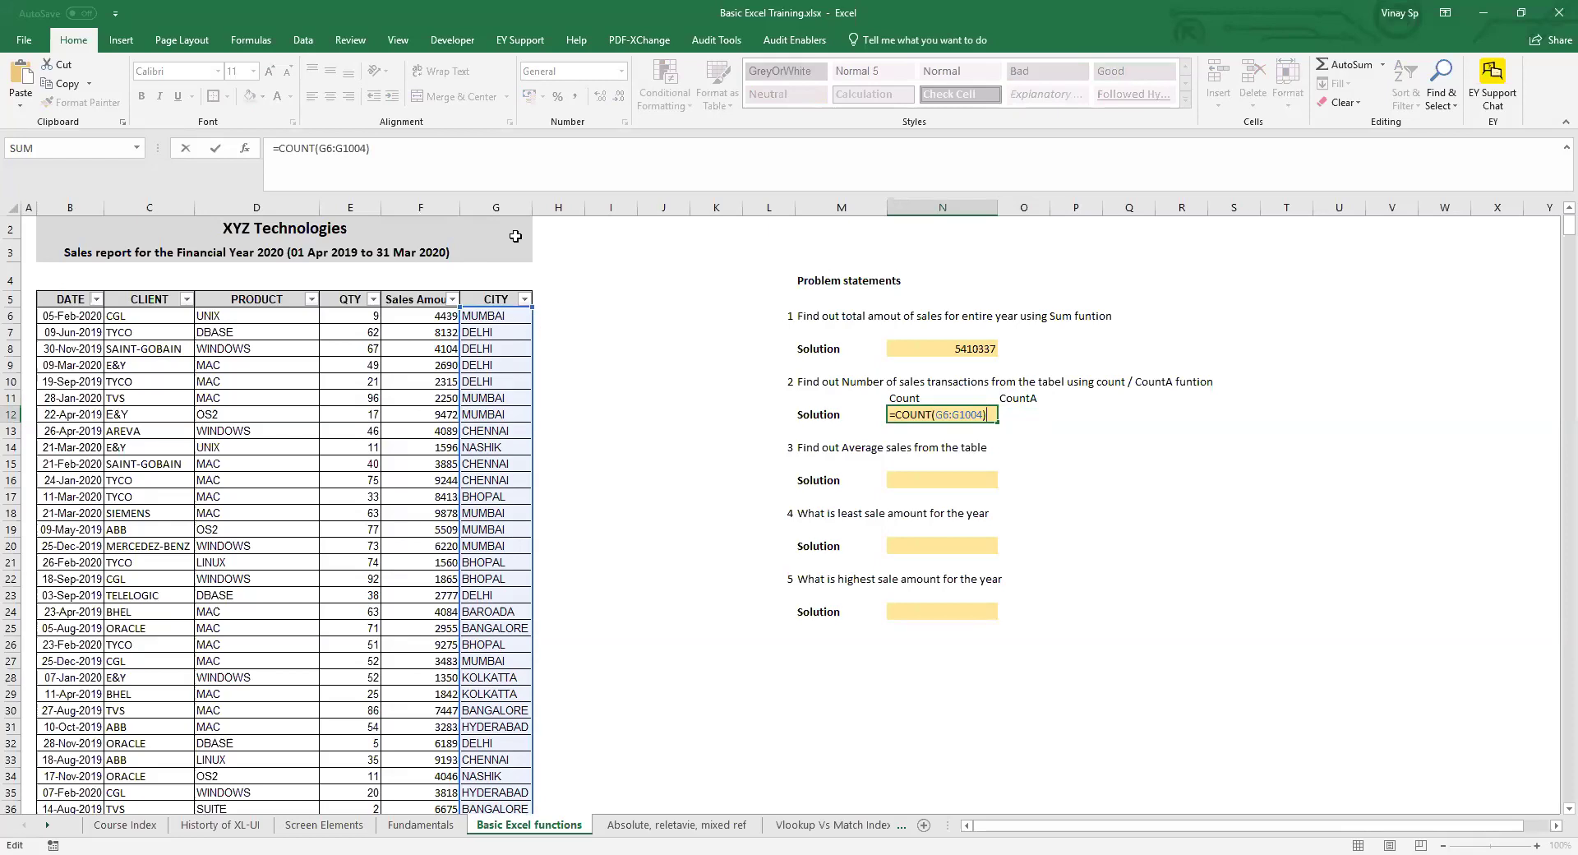
{"action": "key", "text": "Escape"}
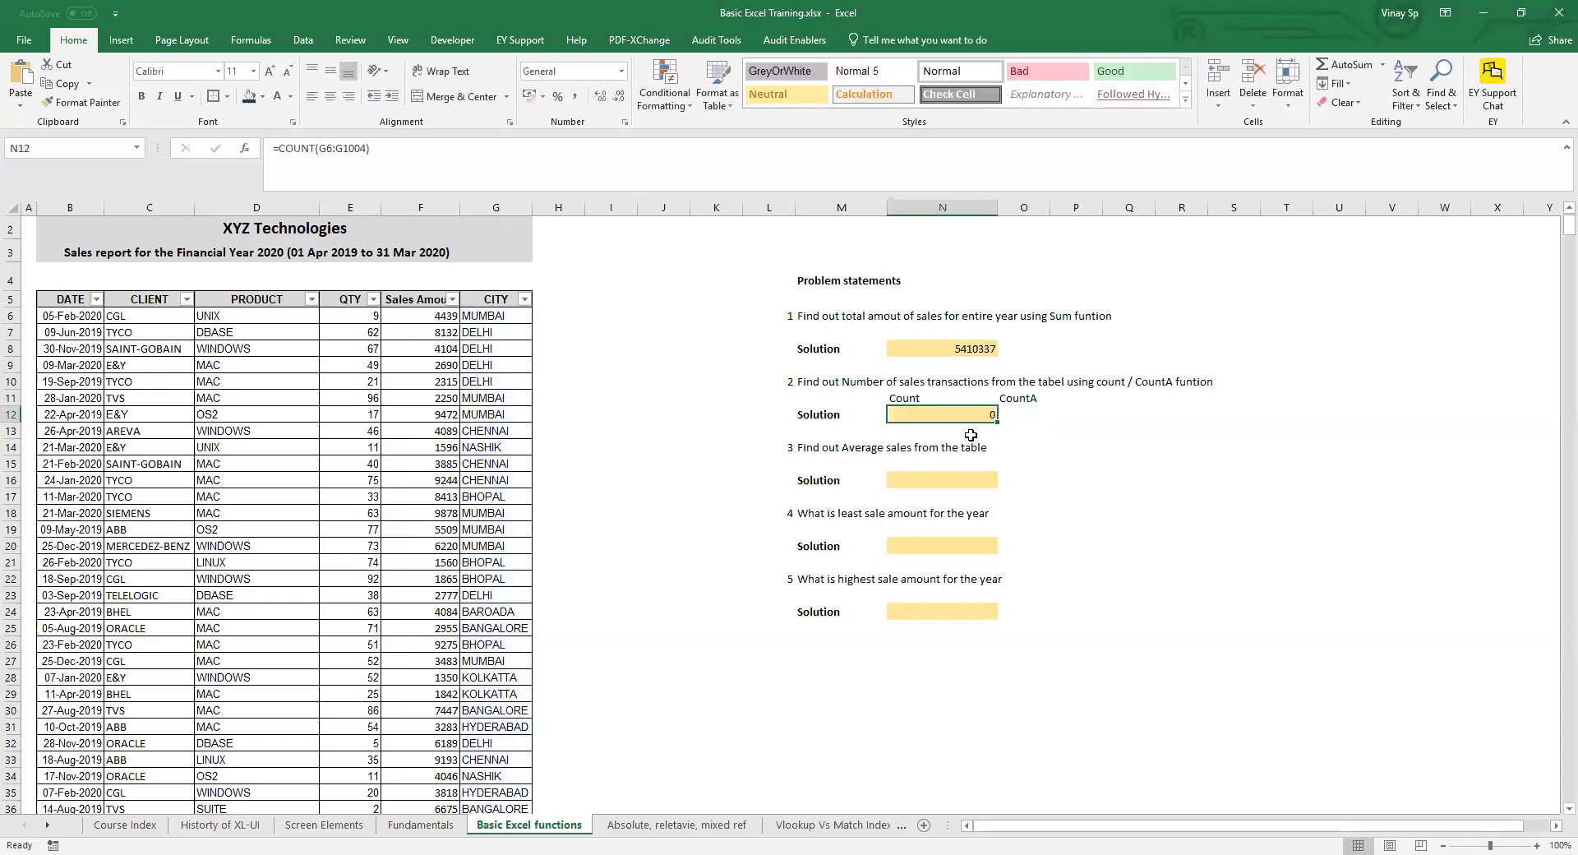
{"action": "key", "text": "F2"}
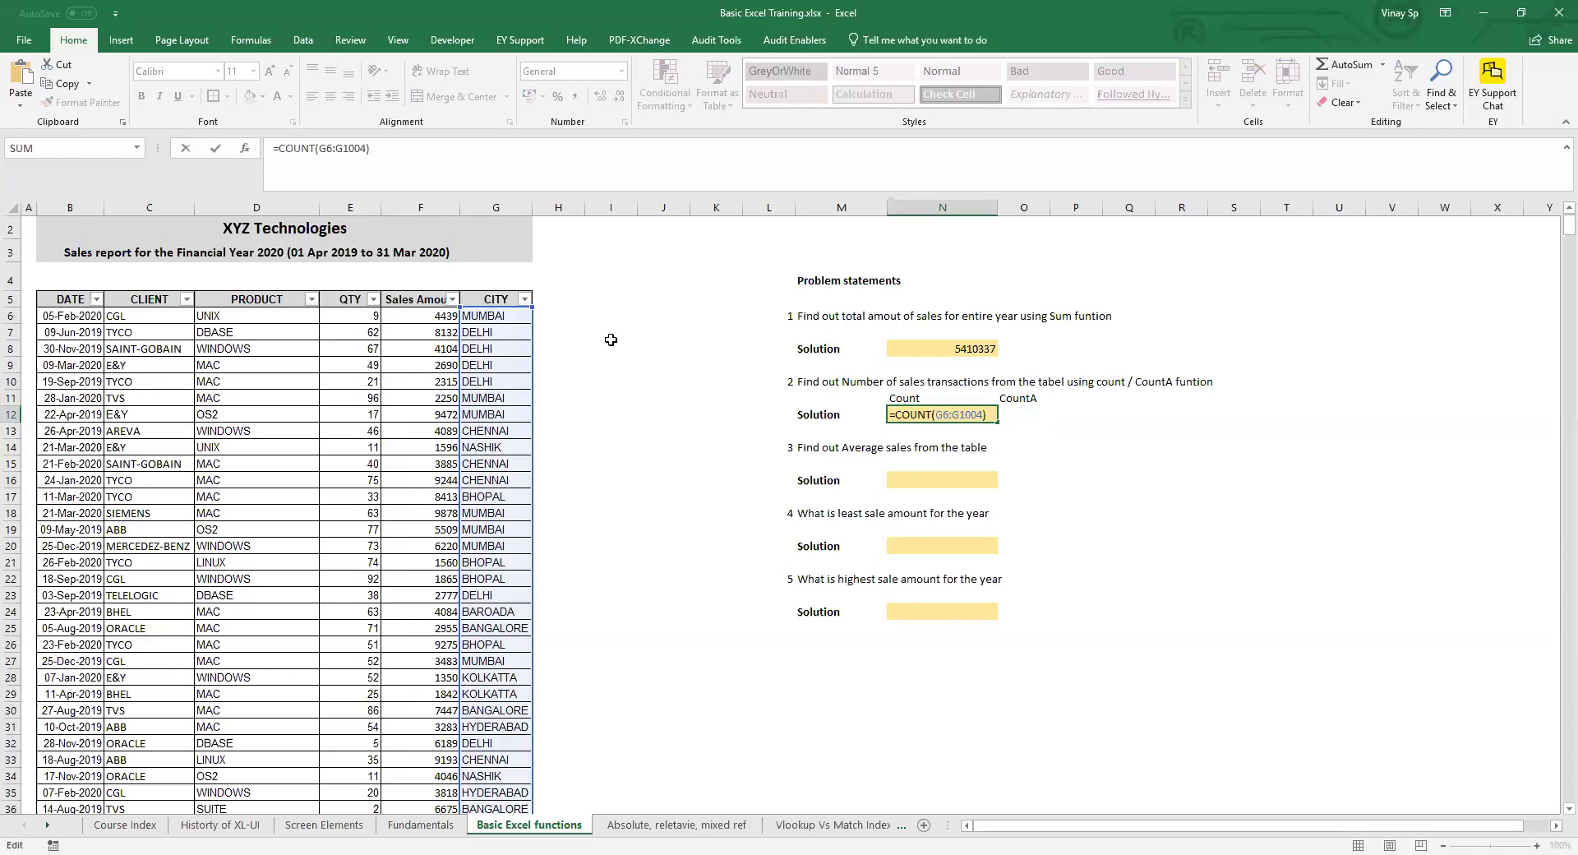
{"action": "left_click_drag", "start_coordinate": [484, 301], "coordinate": [349, 315]}
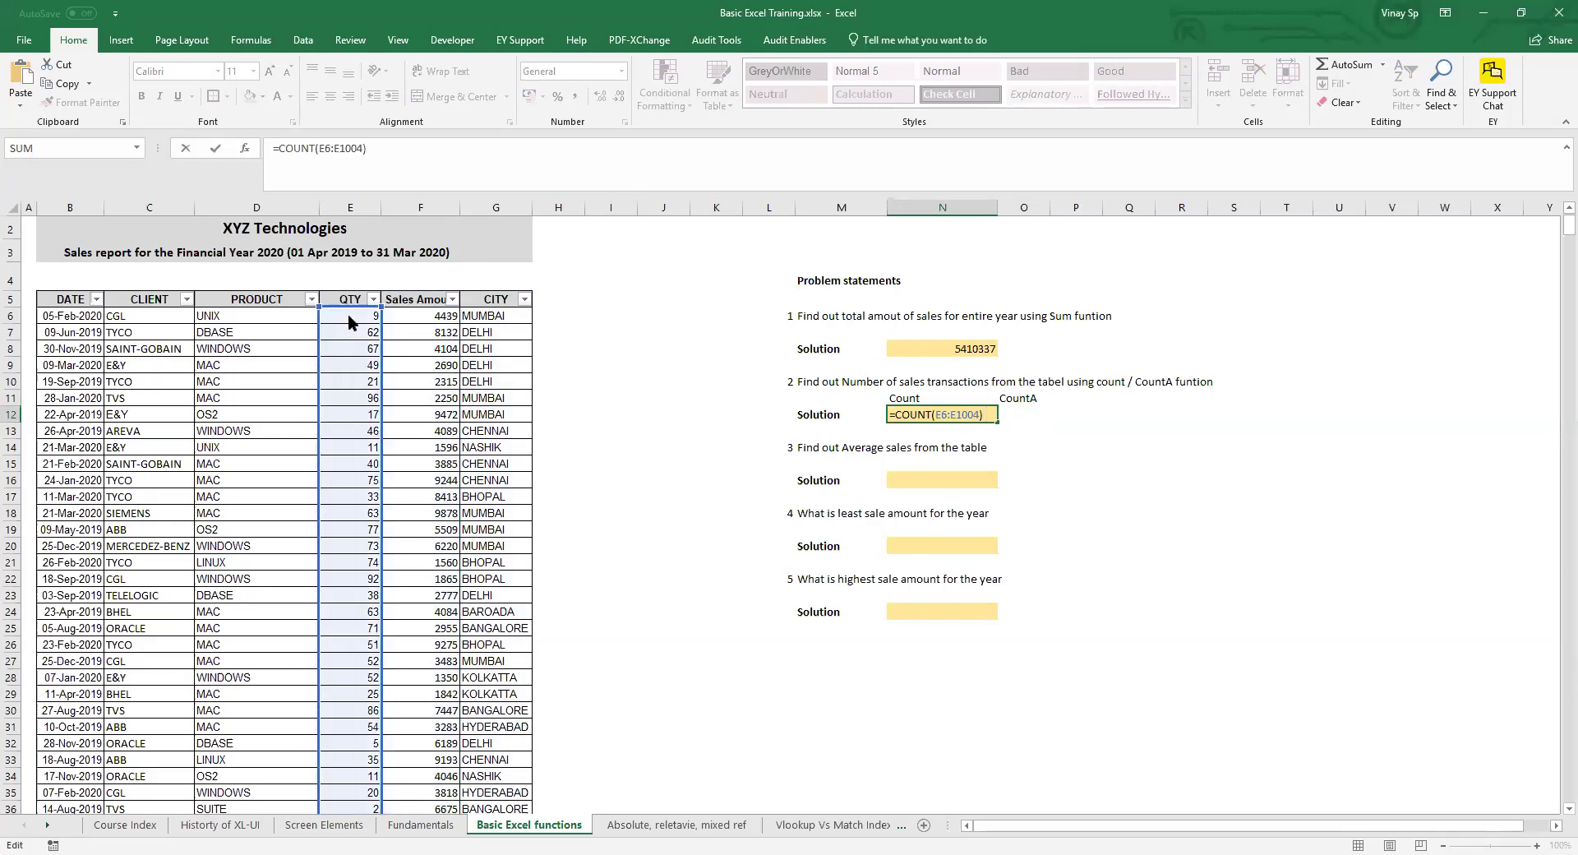
{"action": "left_click_drag", "start_coordinate": [347, 313], "coordinate": [413, 320]}
{"action": "key", "text": "ctrl+Return"}
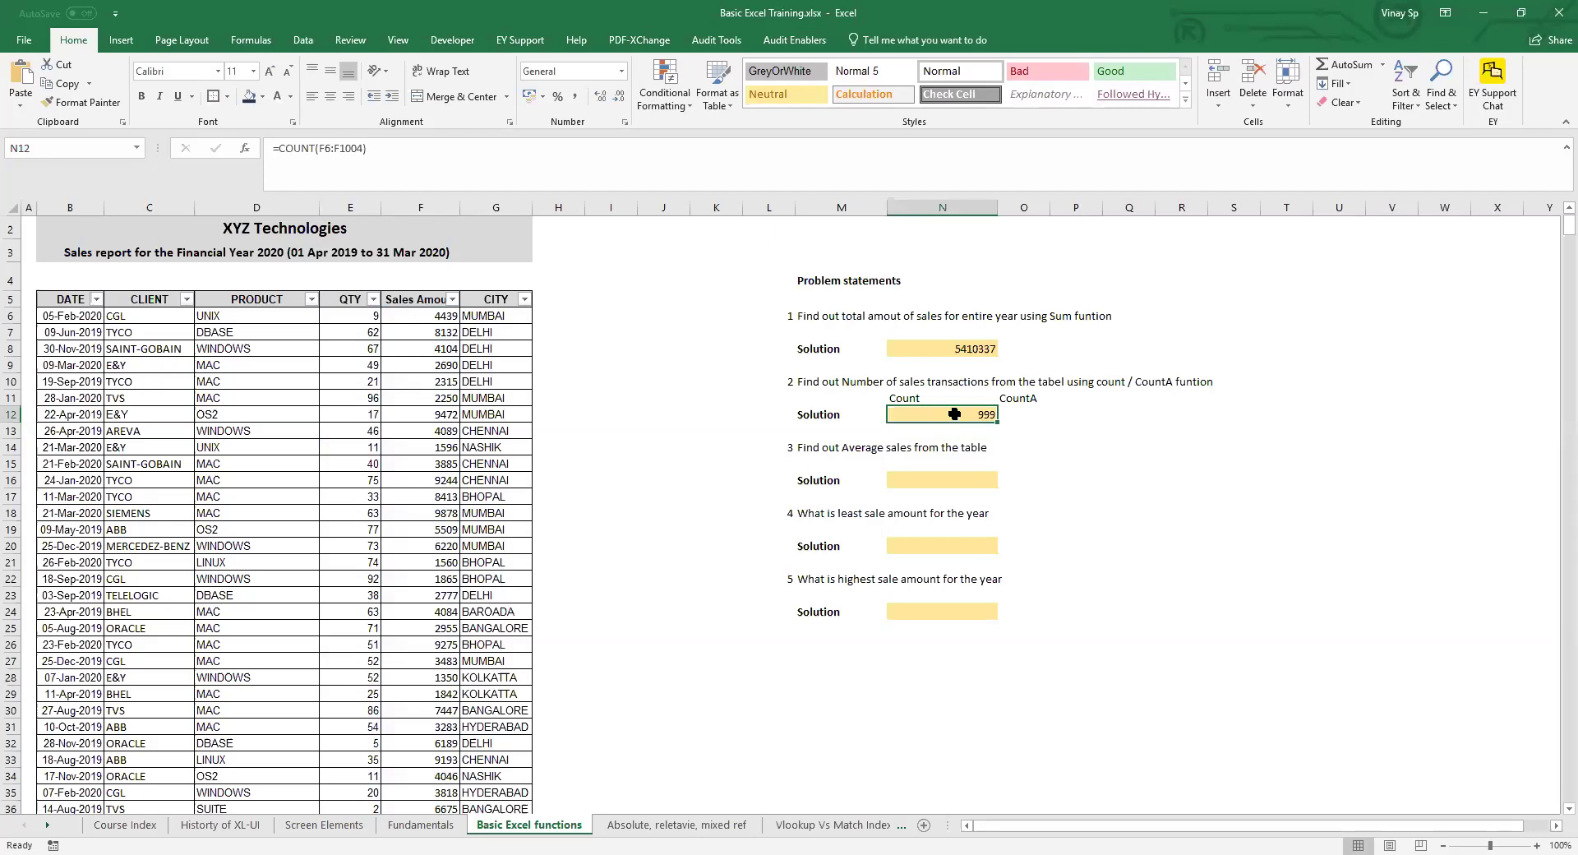
- Widen column O slightly and enter =COUNTA(G6:G1004) in O12 to count the non-empty City cells
{"action": "key", "text": "Right"}
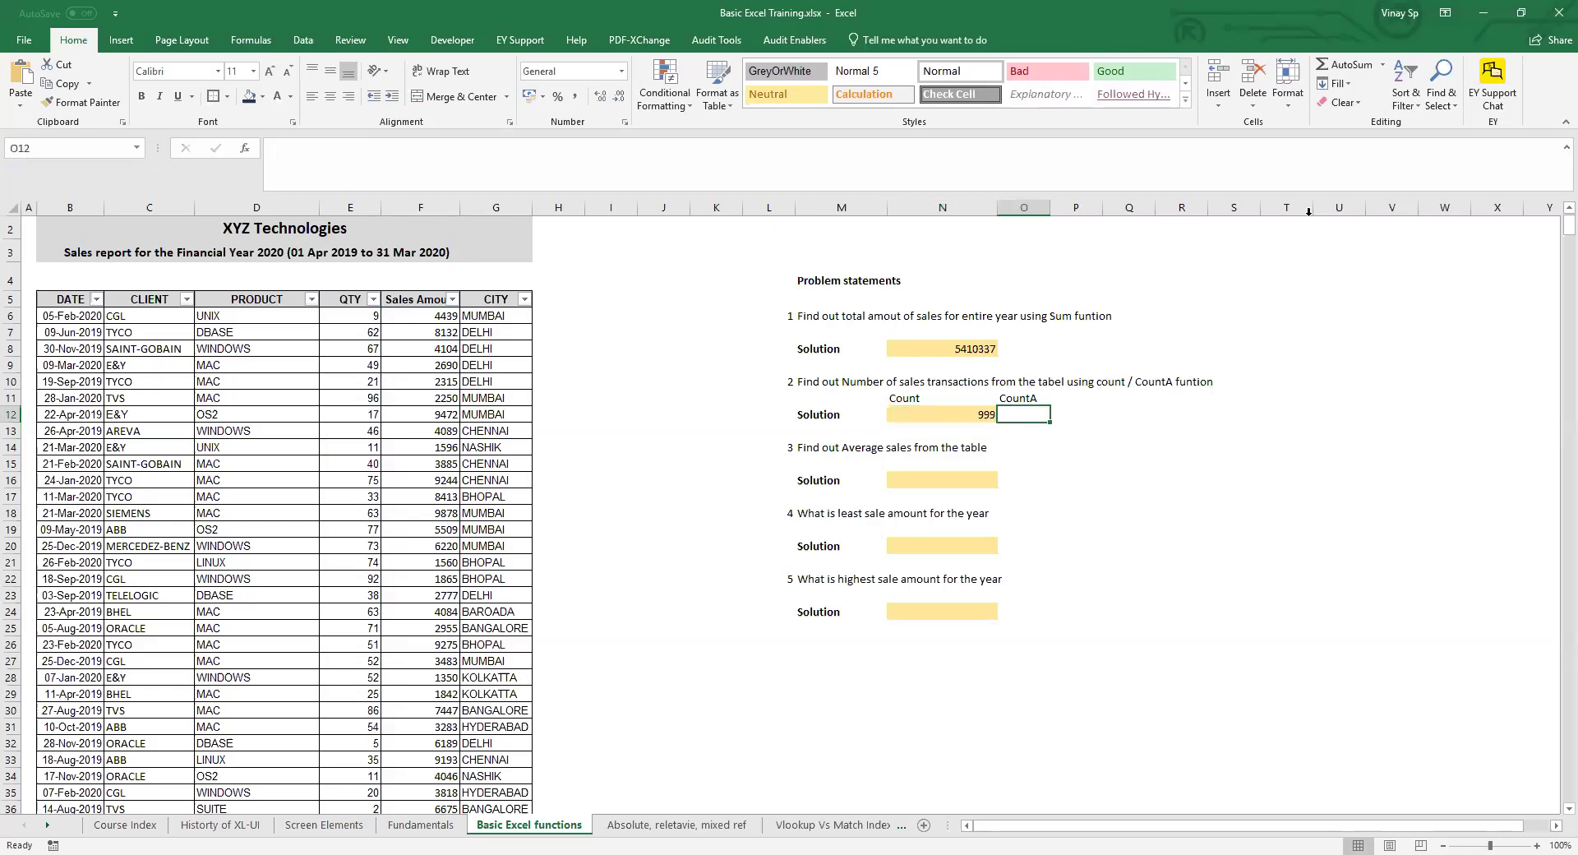
{"action": "left_click_drag", "start_coordinate": [1051, 203], "coordinate": [1100, 213]}
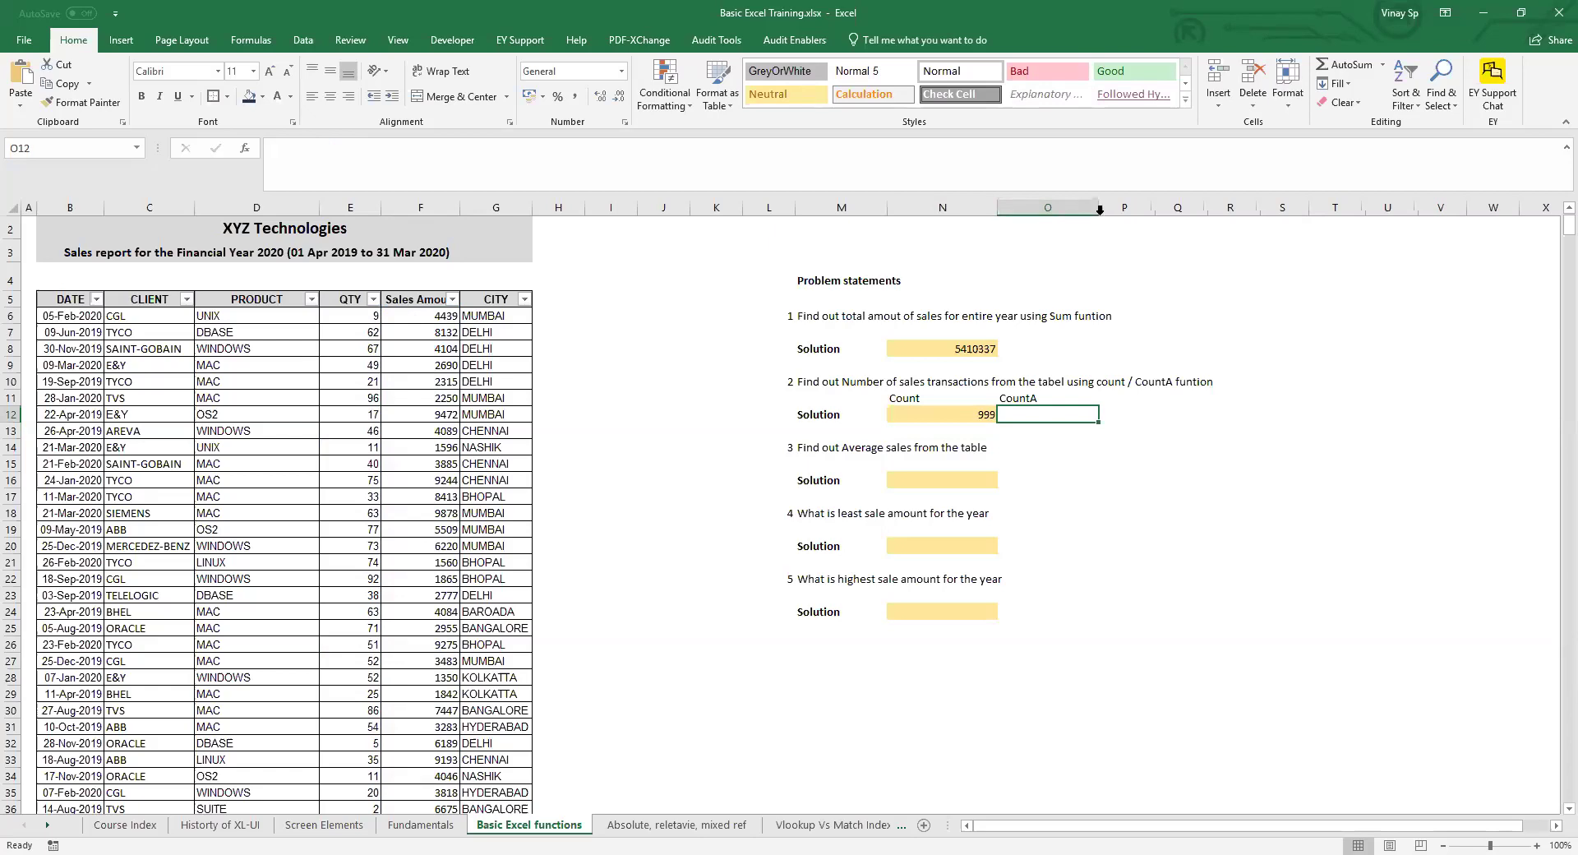
{"action": "type", "text": "="}
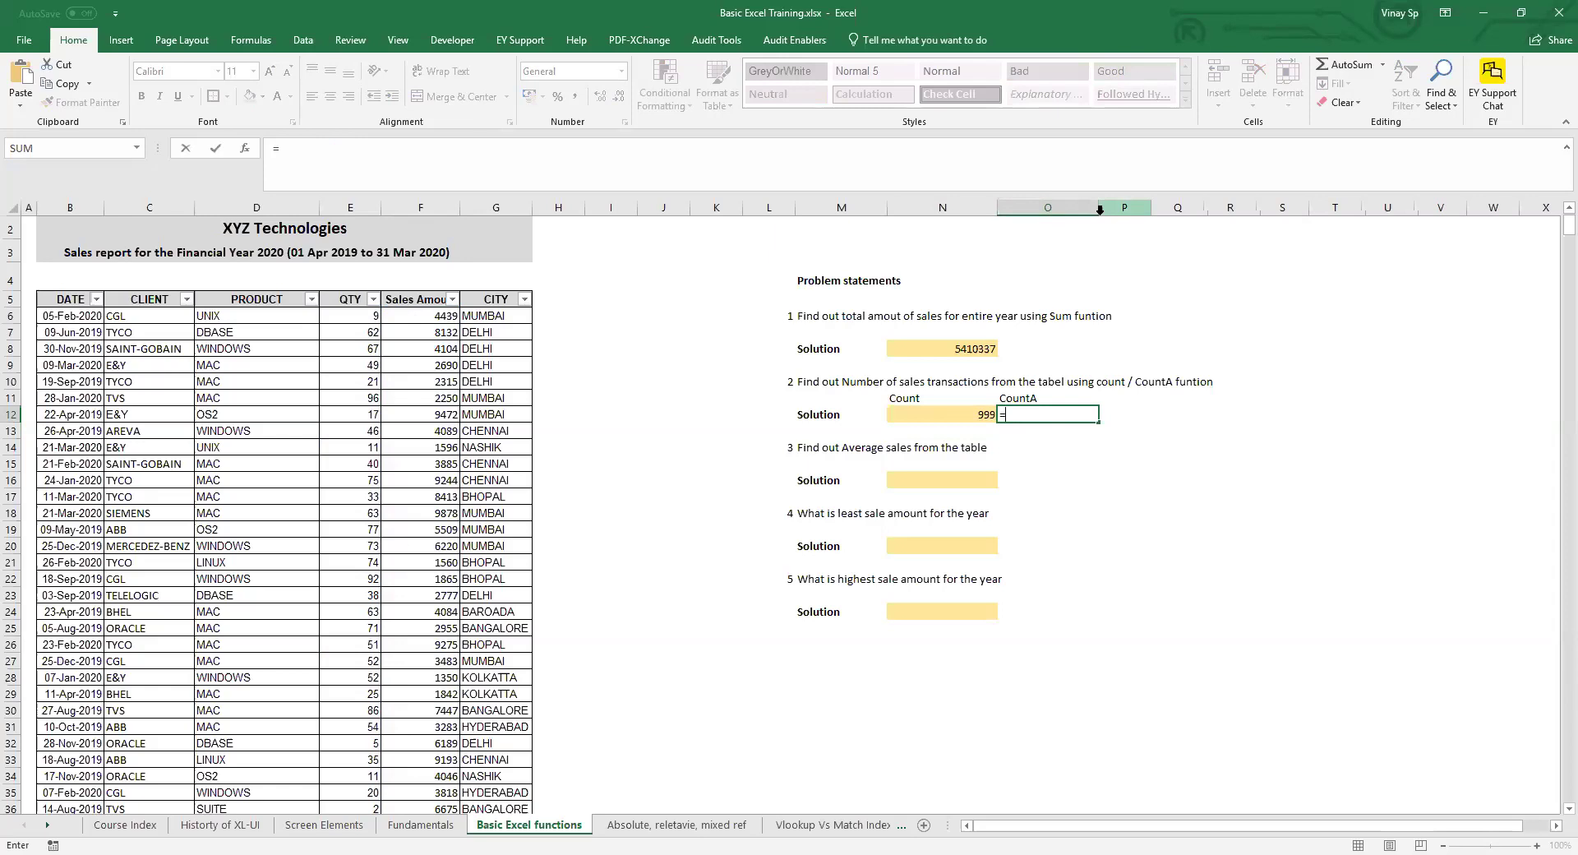
{"action": "type", "text": "count"}
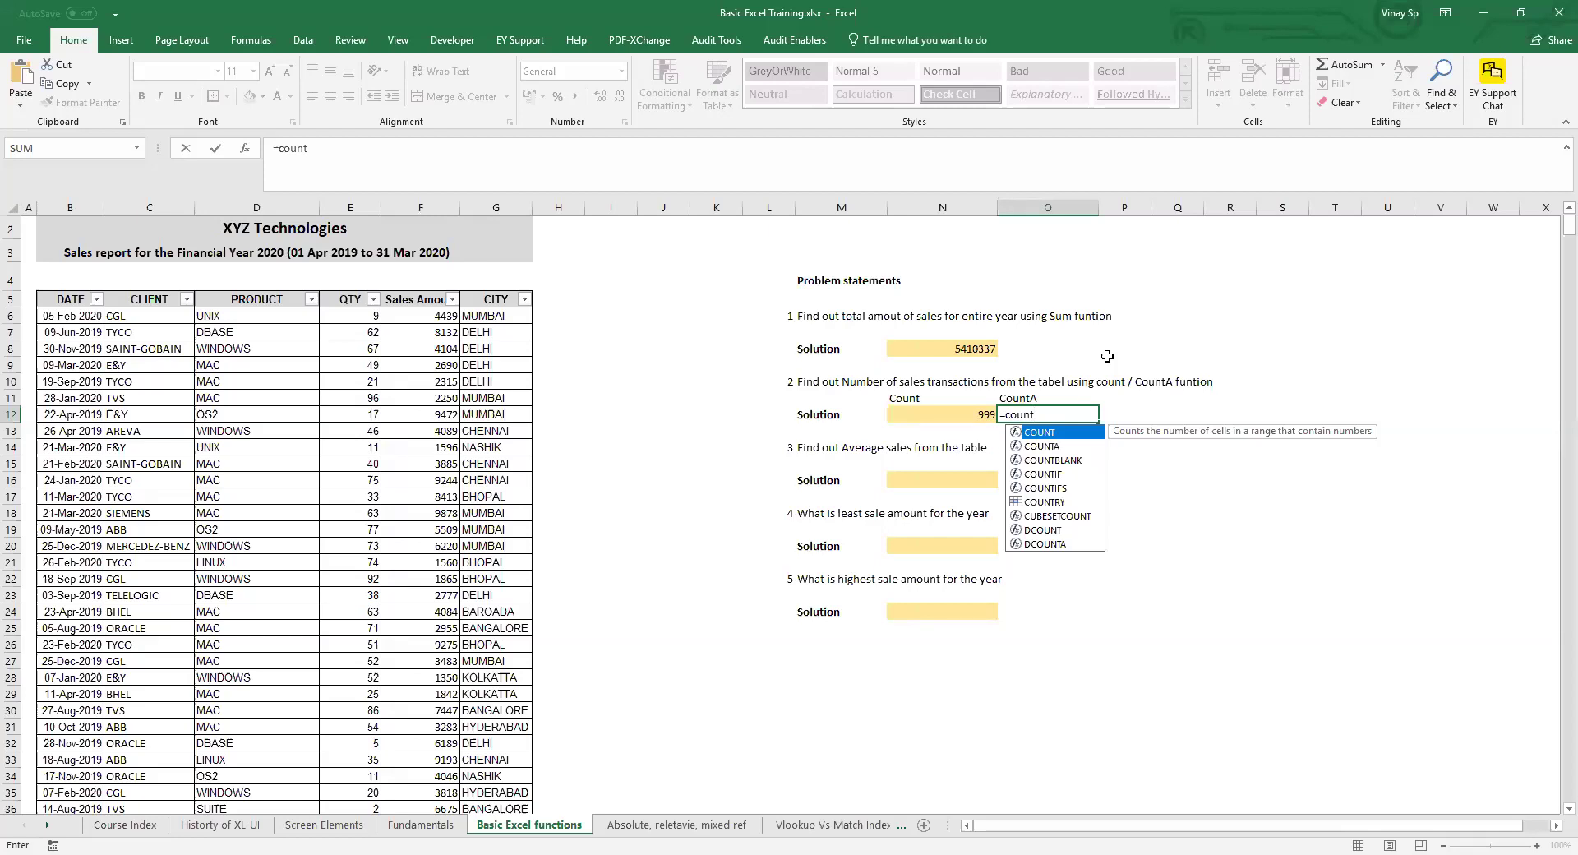
{"action": "key", "text": "Down"}
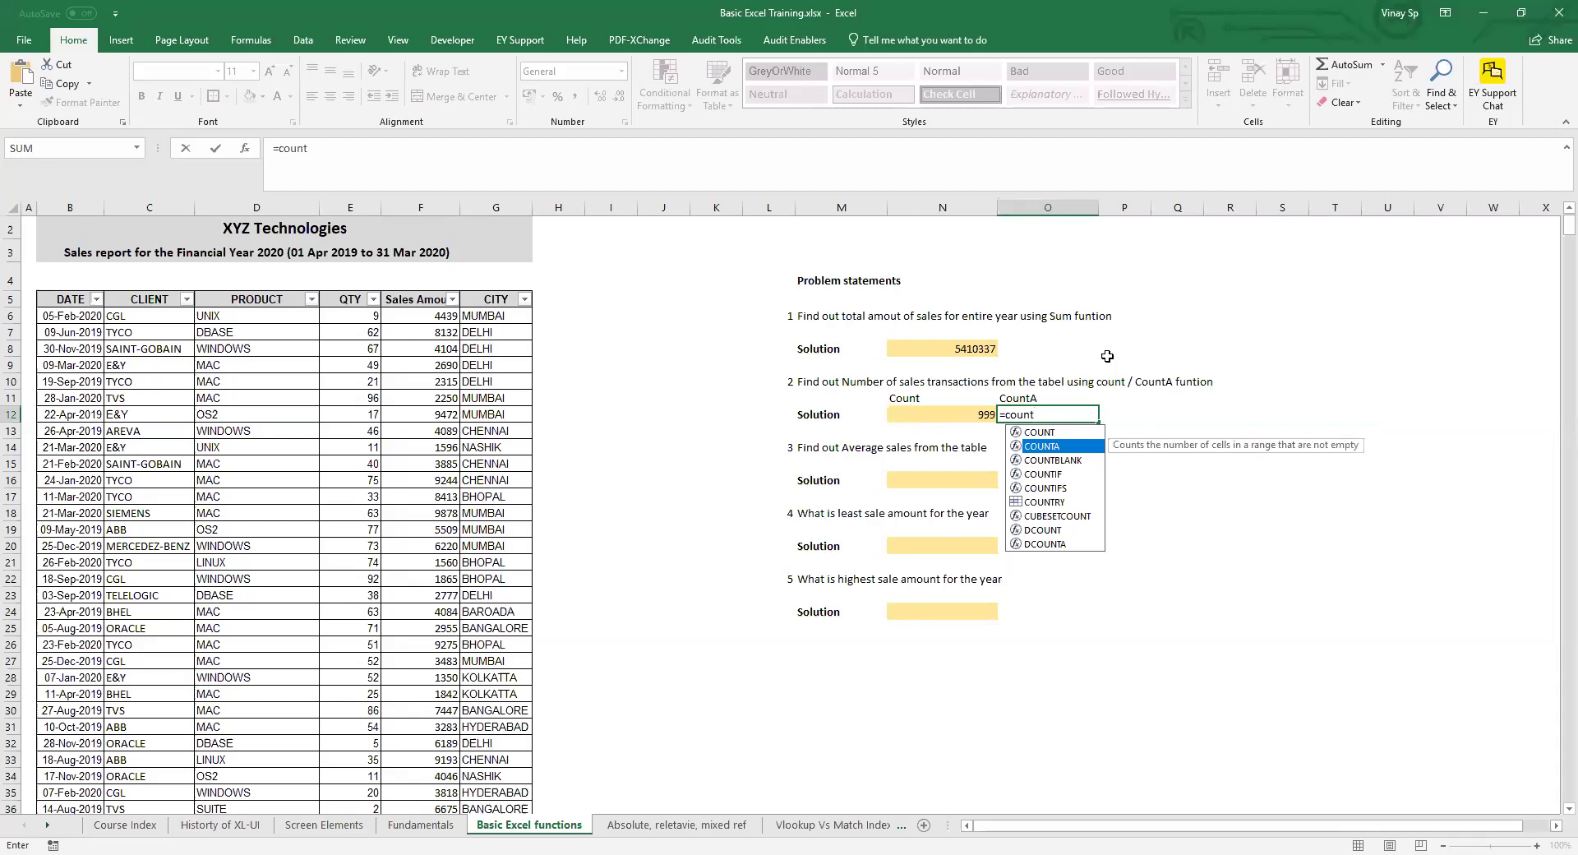
{"action": "key", "text": "Up"}
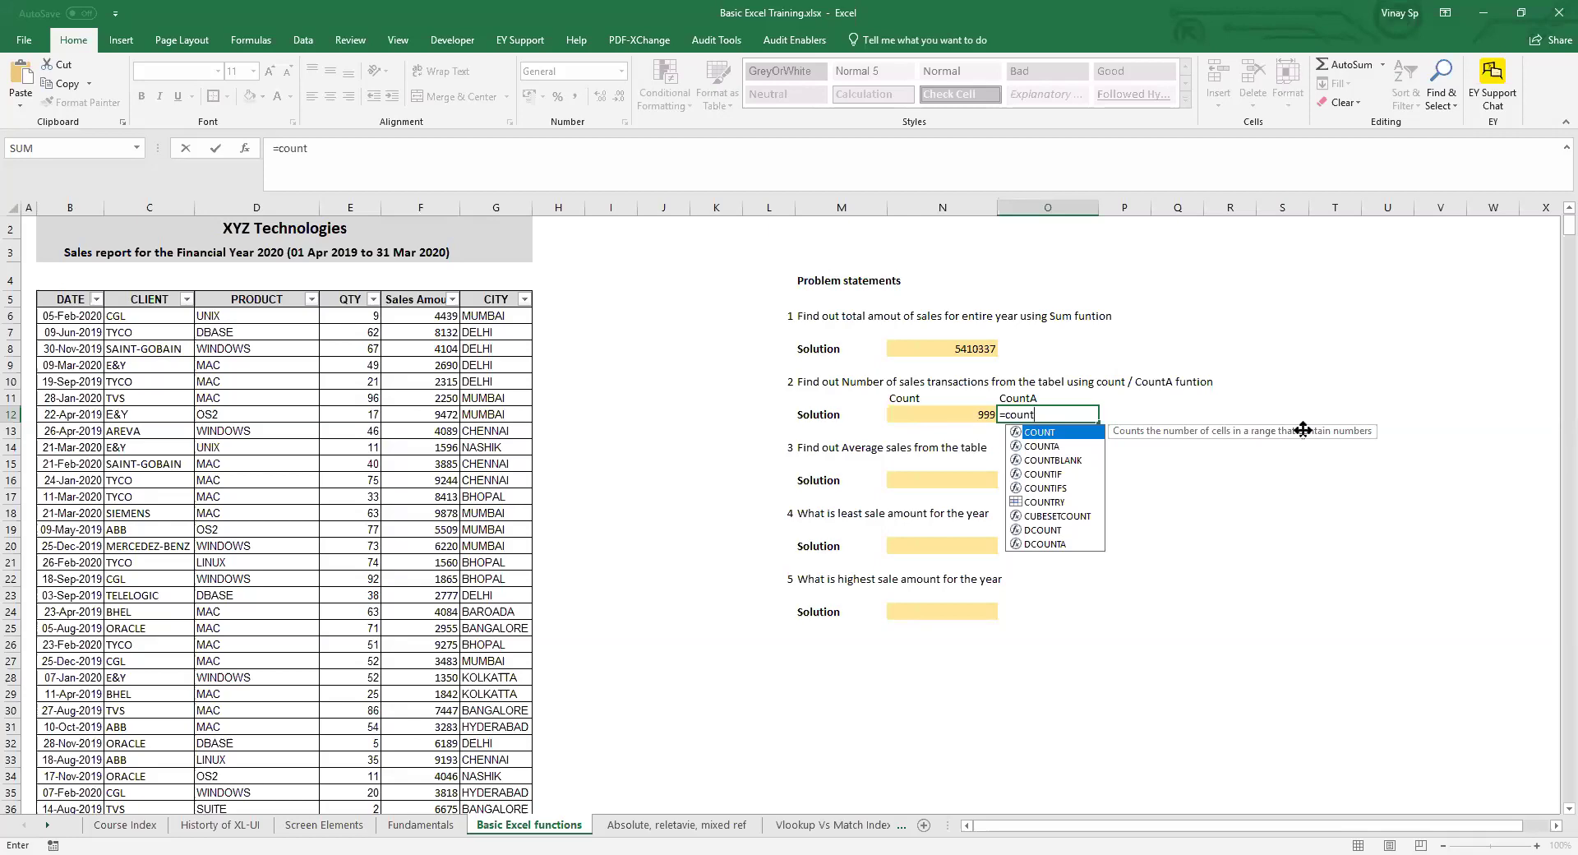
{"action": "key", "text": "Down"}
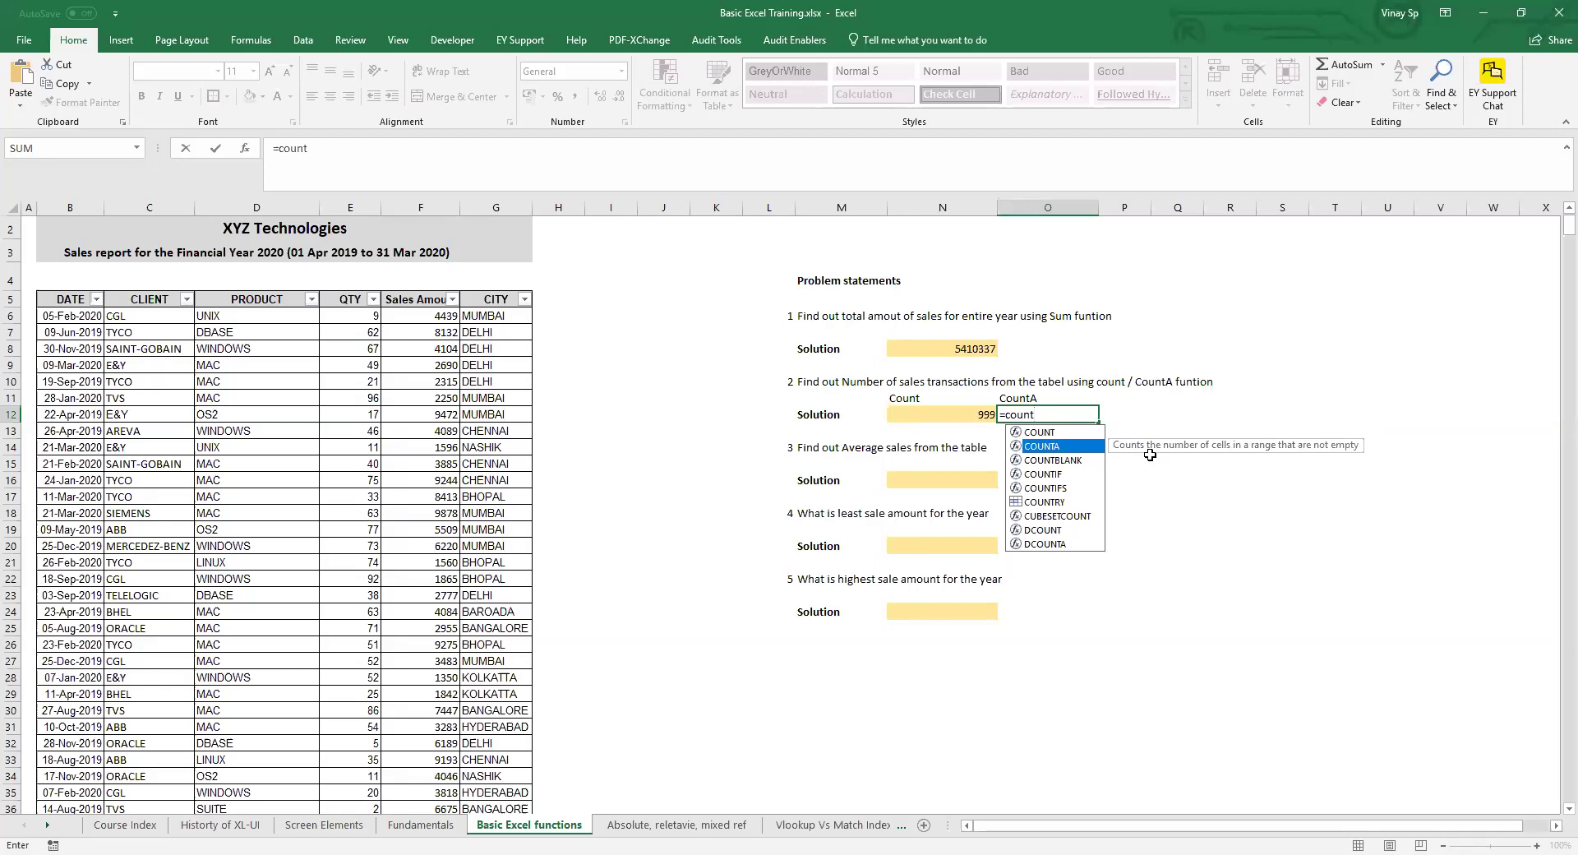
{"action": "key", "text": "Tab"}
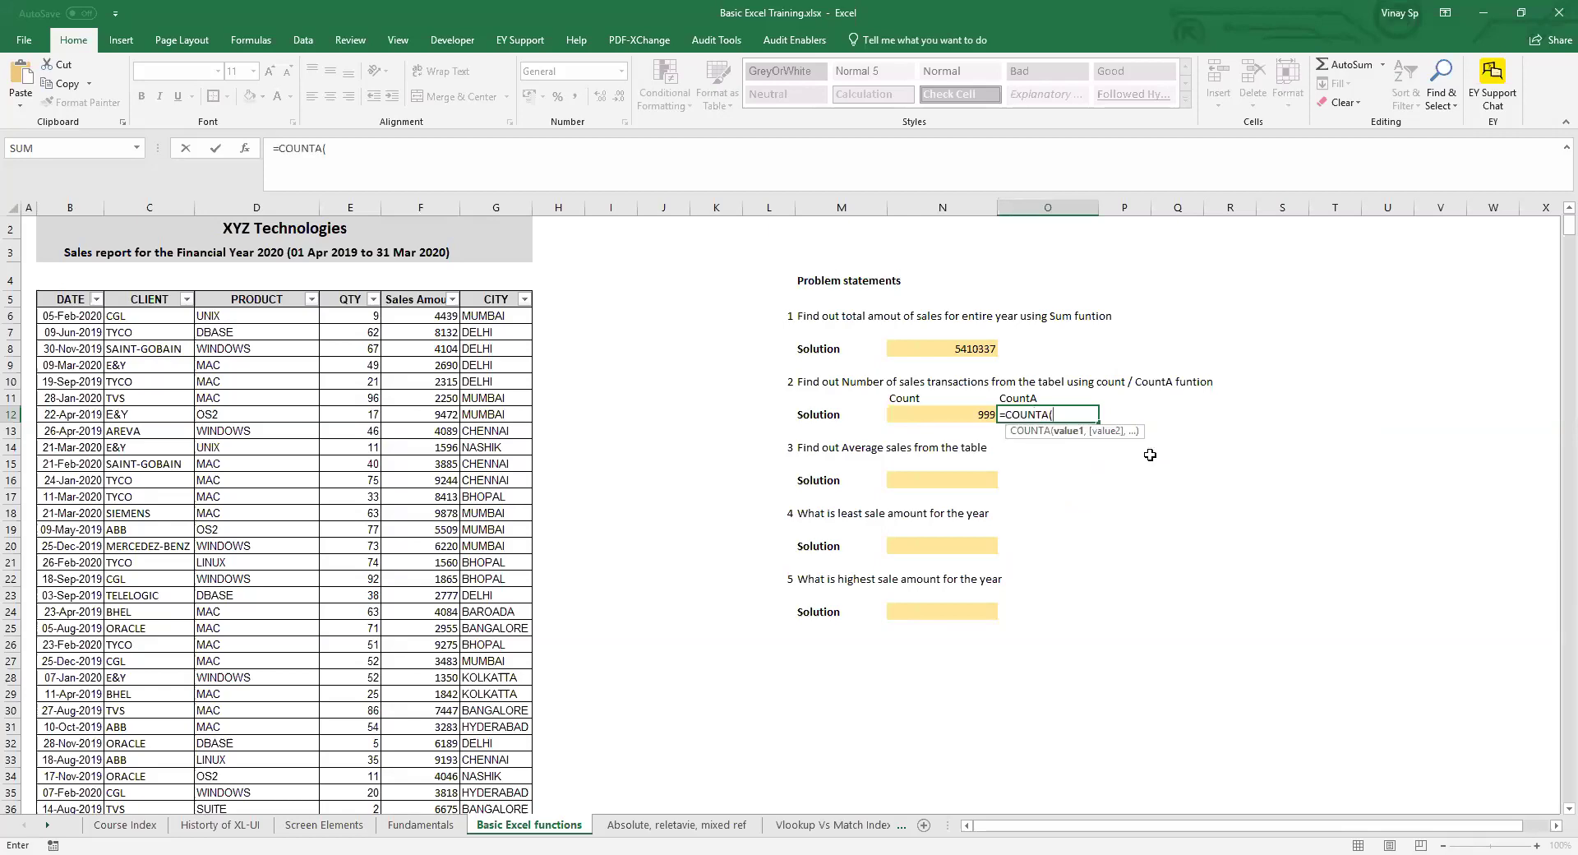
{"action": "left_click", "coordinate": [483, 310]}
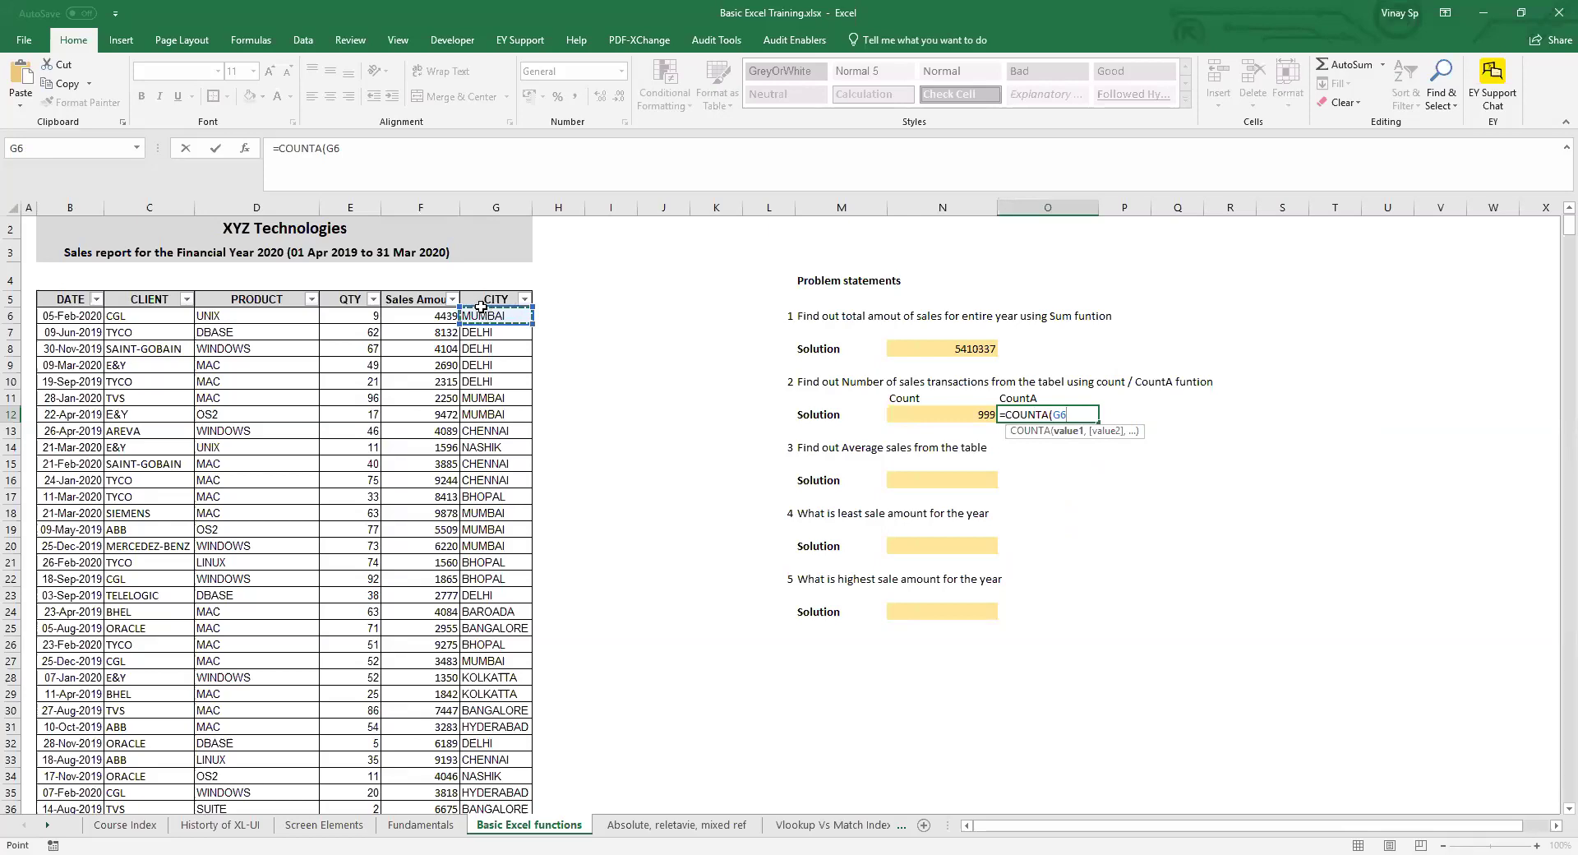
{"action": "key", "text": "ctrl+shift+Down"}
{"action": "key", "text": "Return"}
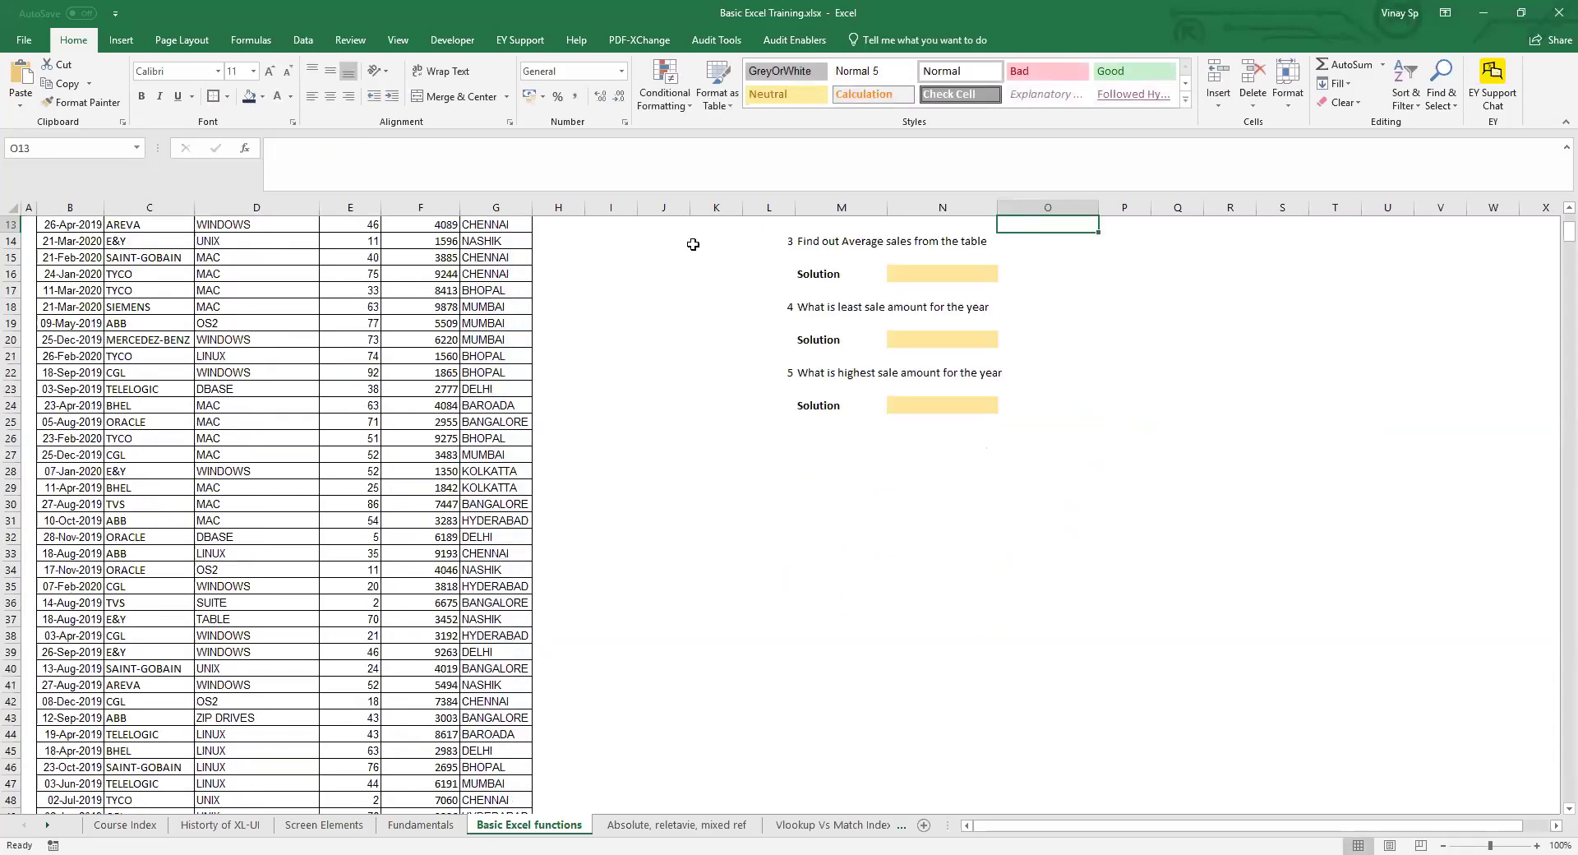
- Compare the ranges used by the COUNT formula in N12 and the COUNTA formula in O12, and return to N12
{"action": "left_click", "coordinate": [1076, 414]}
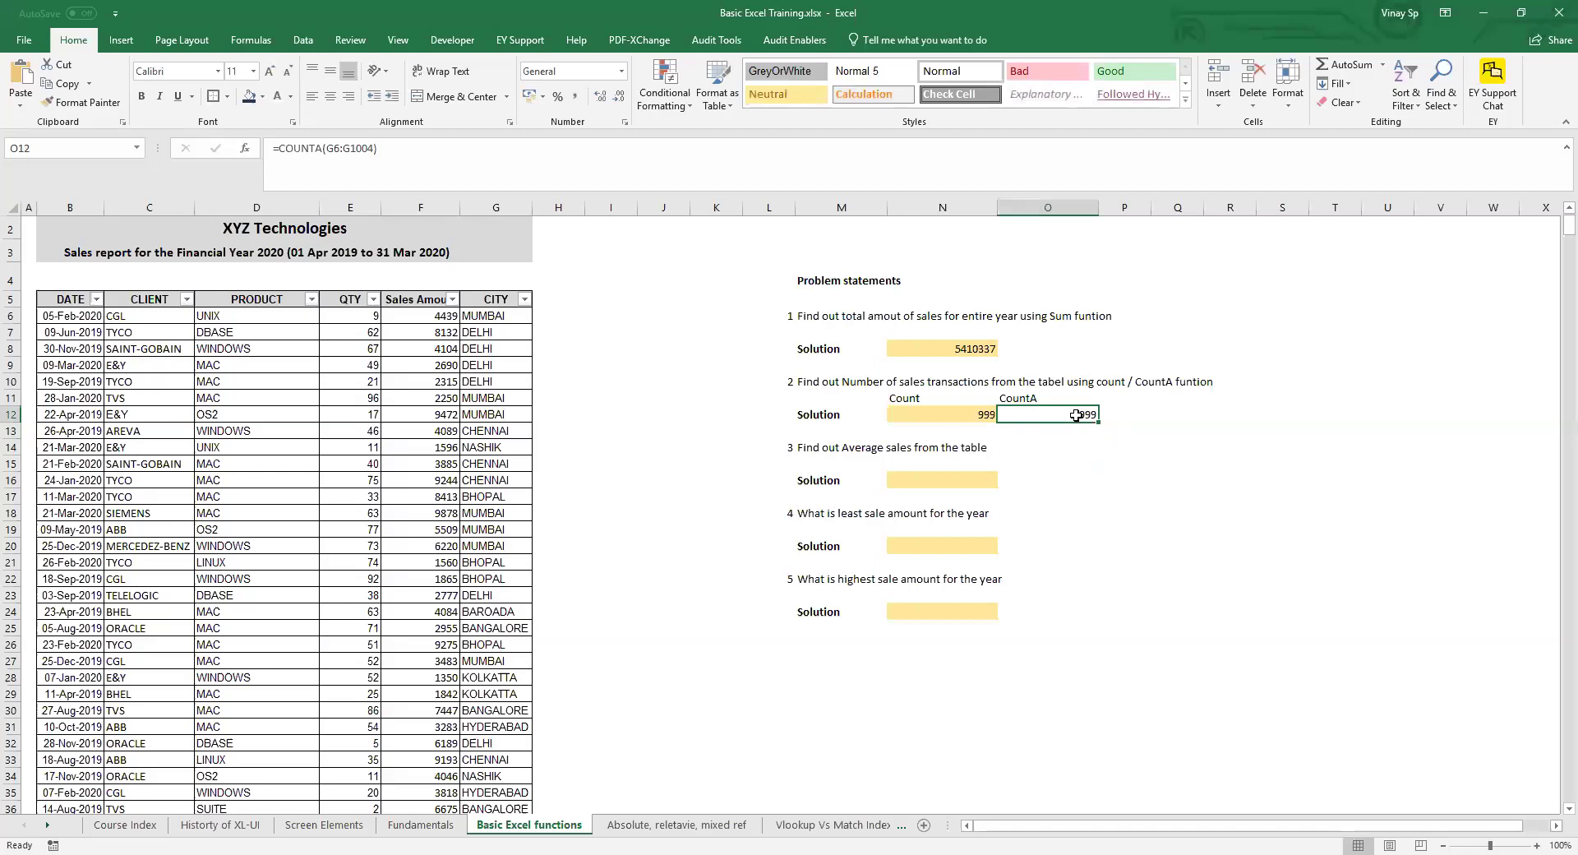
{"action": "key", "text": "Left"}
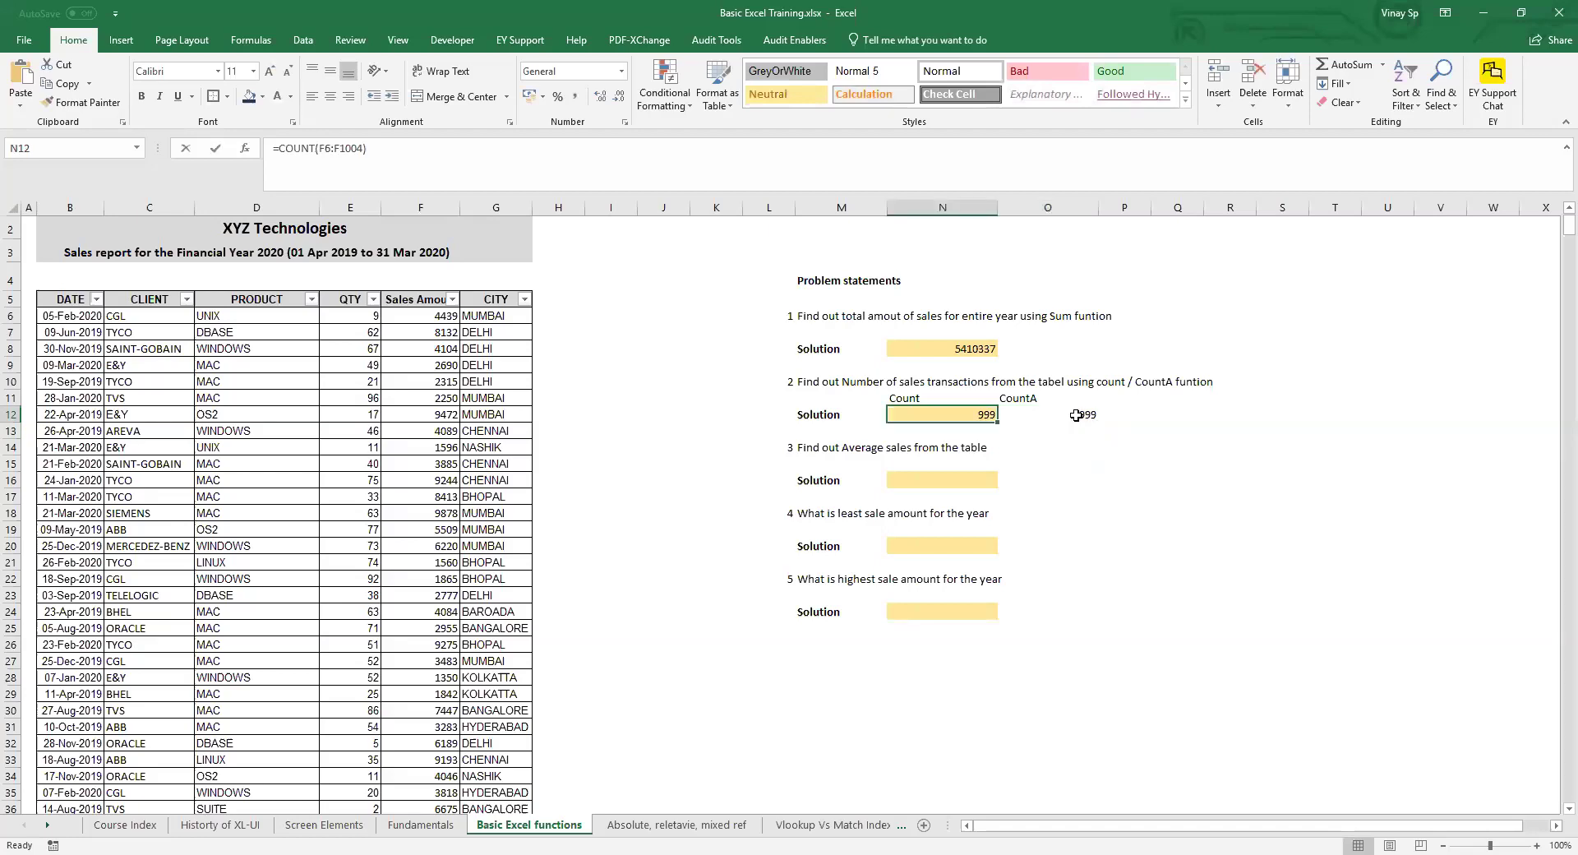
{"action": "key", "text": "F2"}
{"action": "key", "text": "Tab"}
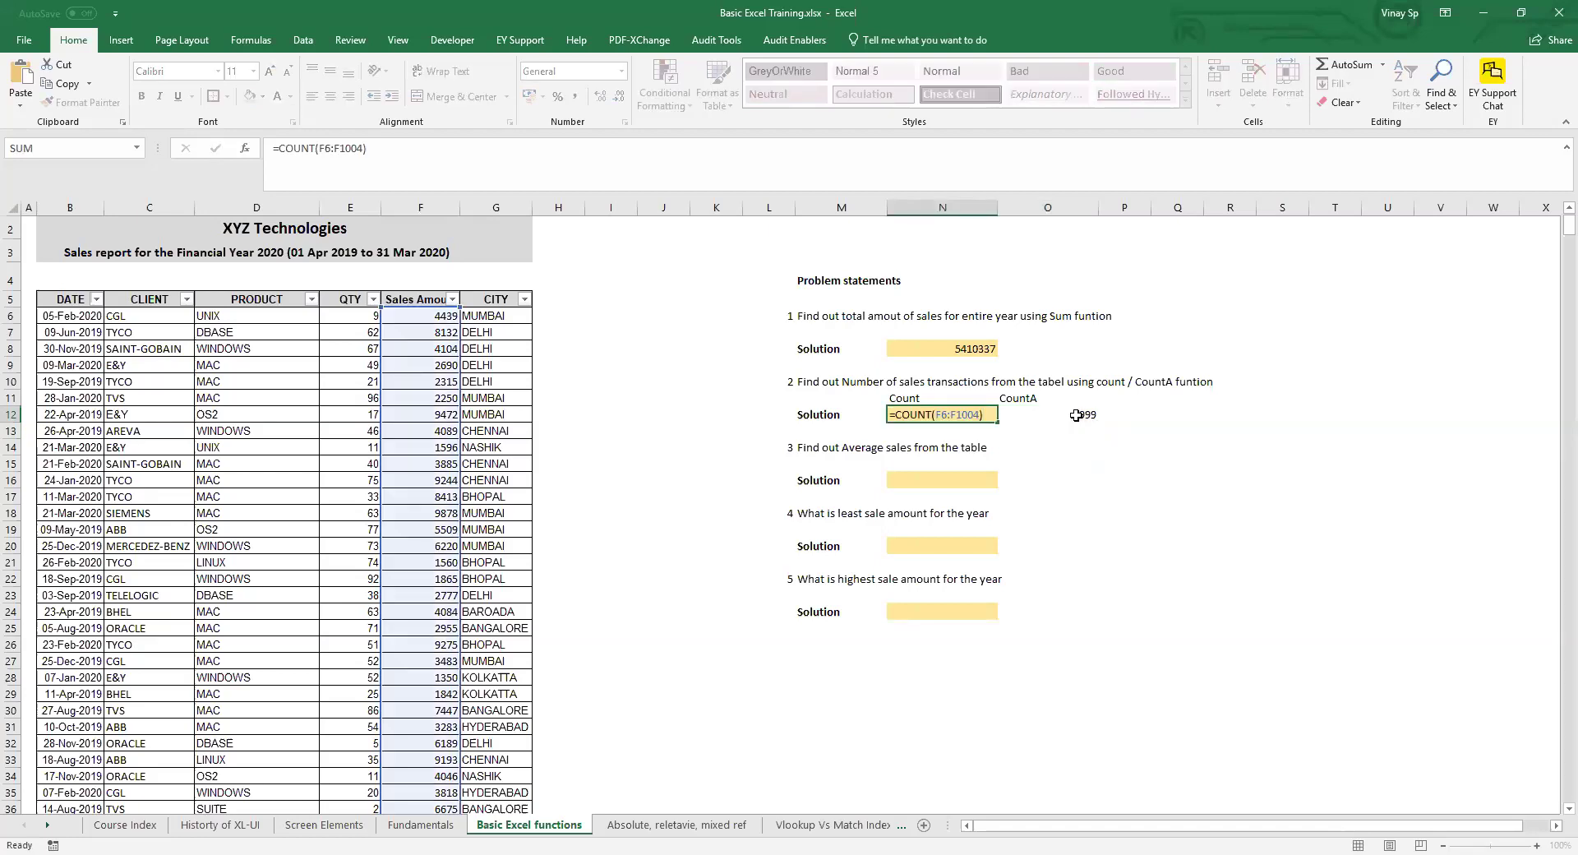
{"action": "key", "text": "F2"}
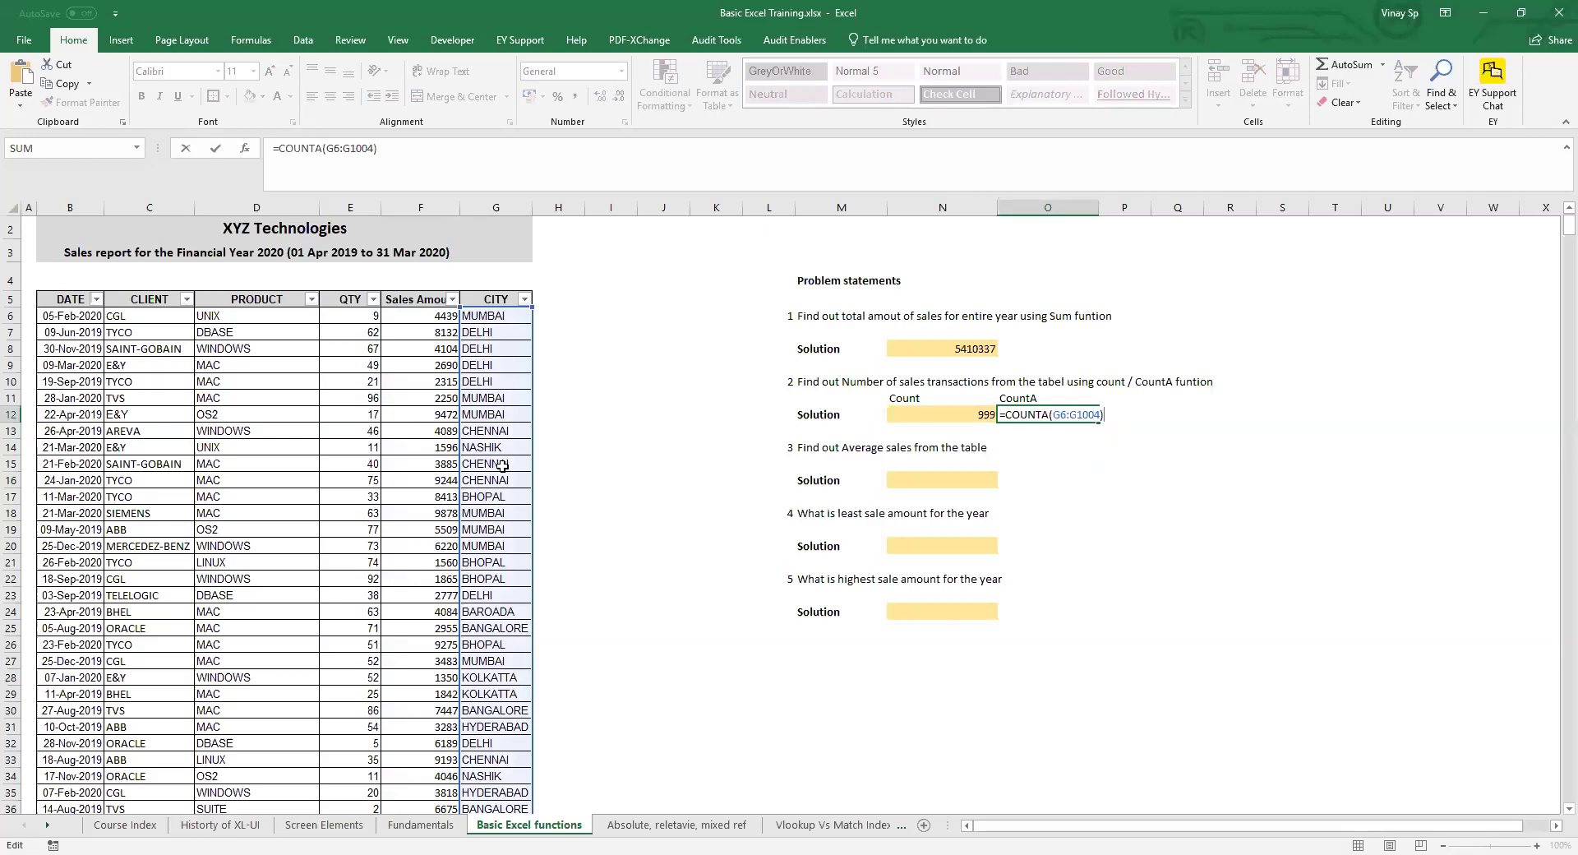
{"action": "key", "text": "Return"}
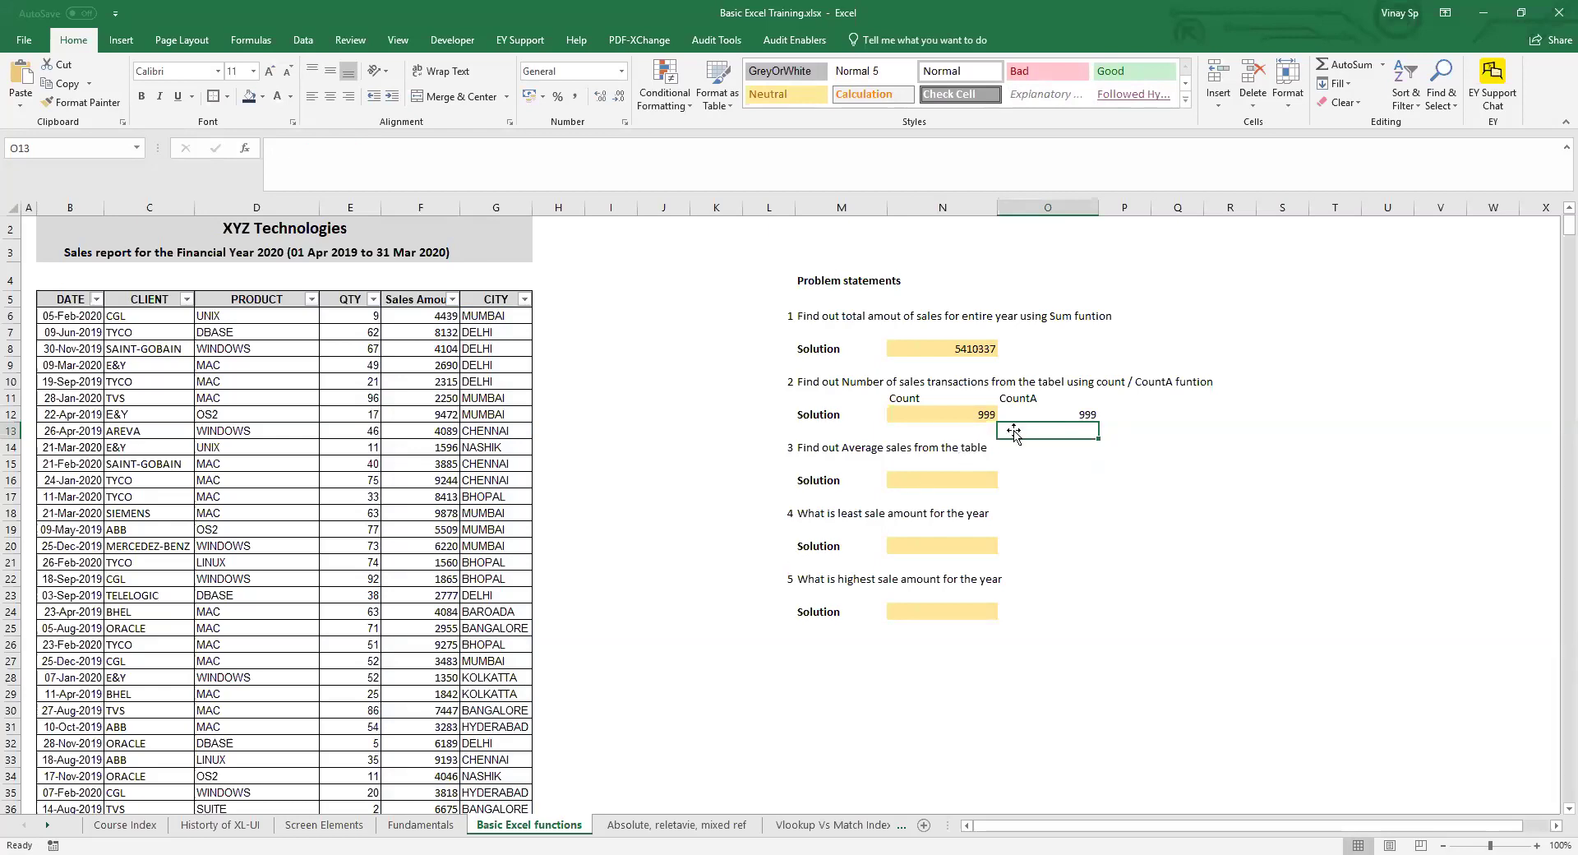
{"action": "left_click", "coordinate": [942, 462]}
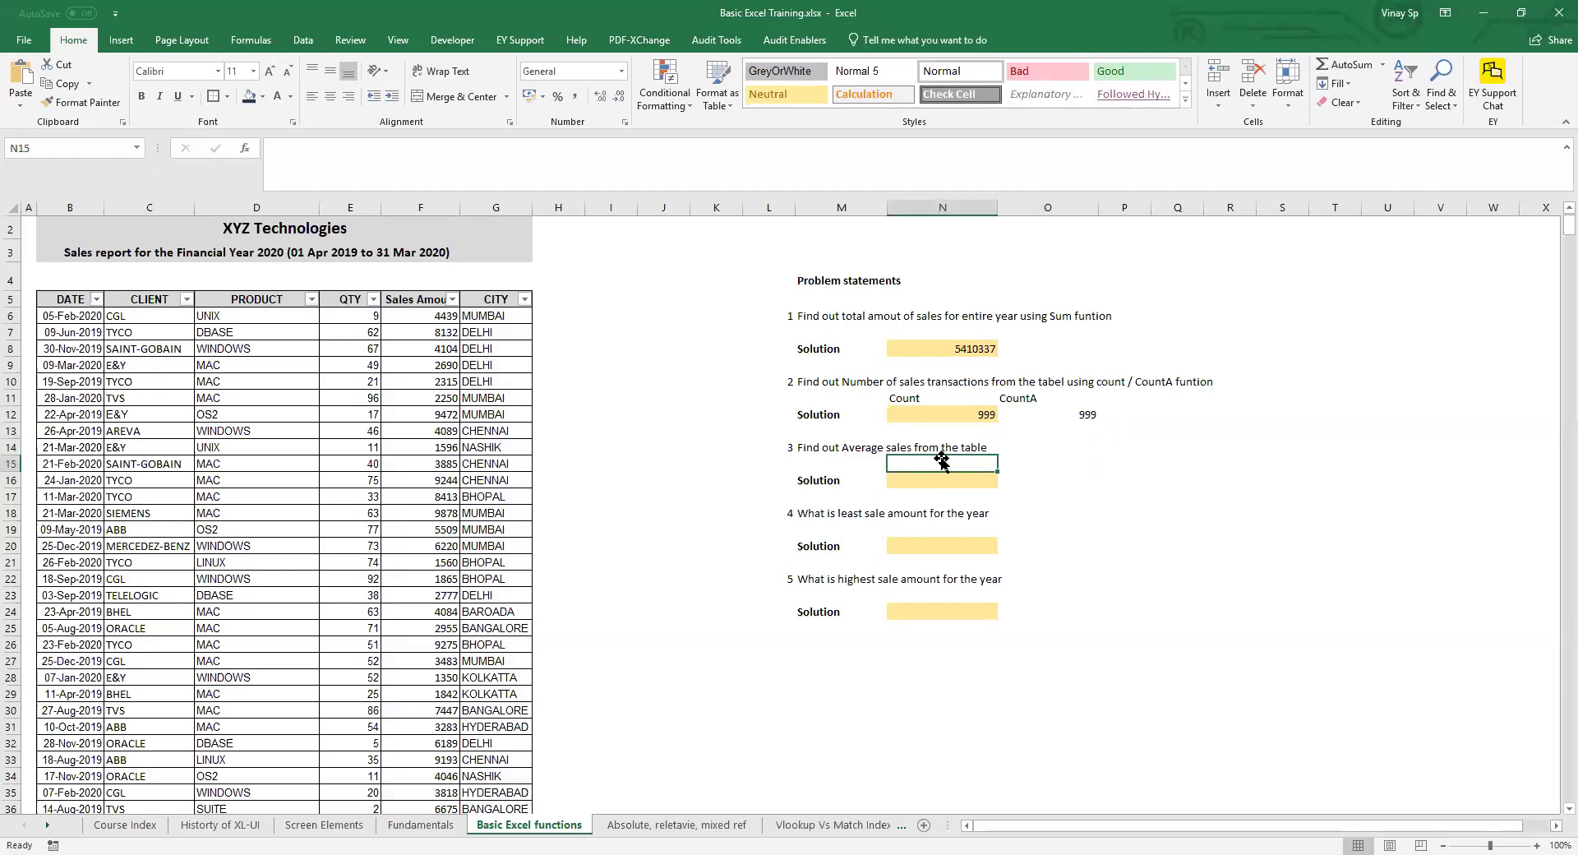
{"action": "key", "text": "Up"}
{"action": "key", "text": "Up"}
{"action": "key", "text": "Up"}
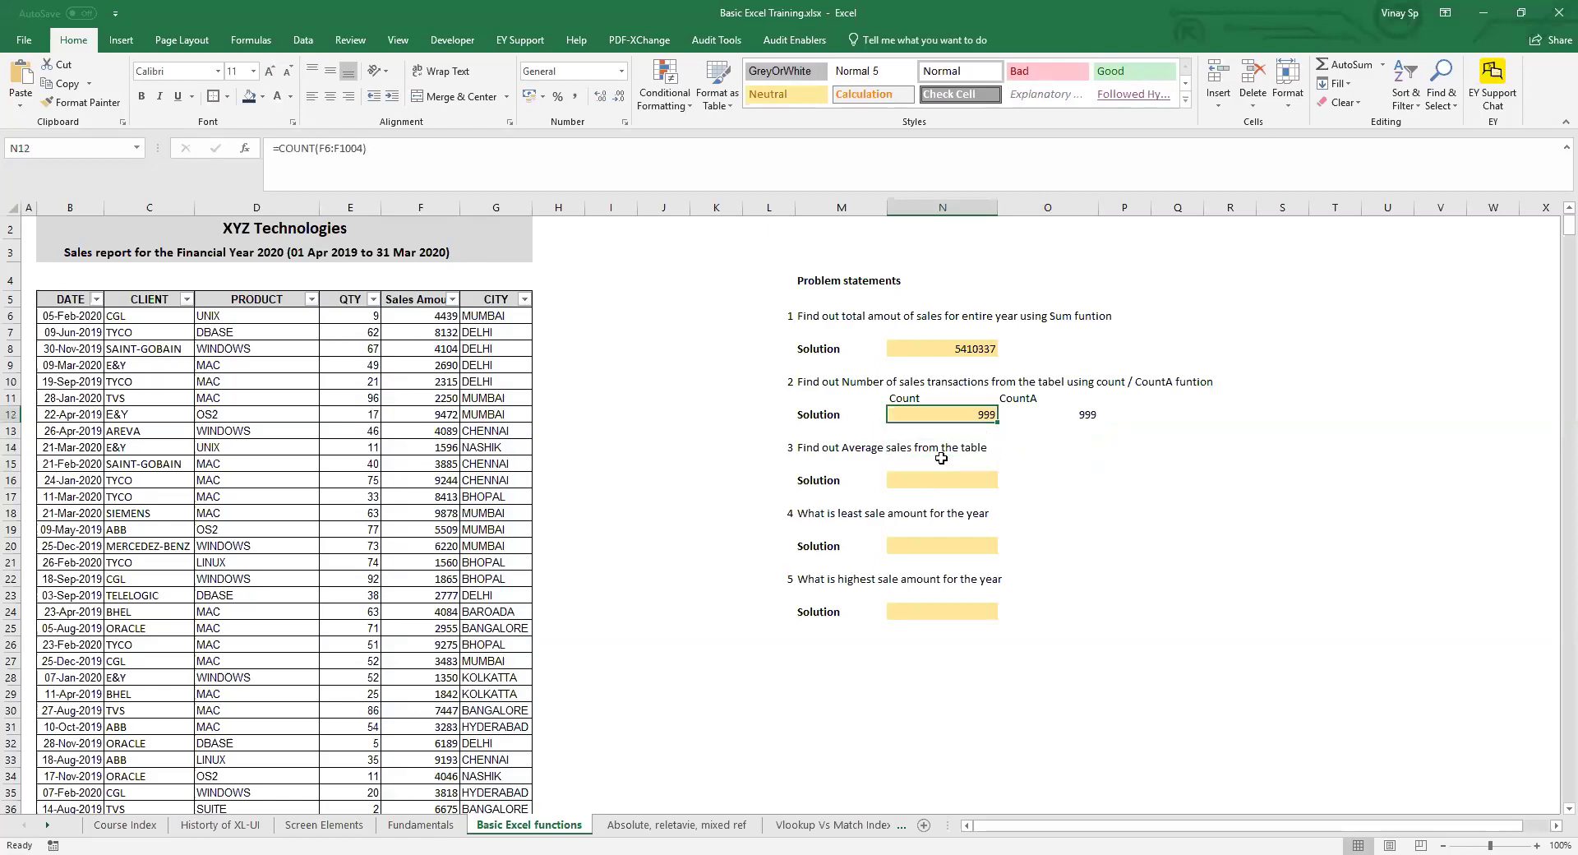
- Clear the COUNT and COUNTA formulas from cells N12:O12 and return to N12
{"action": "key", "text": "shift+Right"}
{"action": "key", "text": "Delete"}
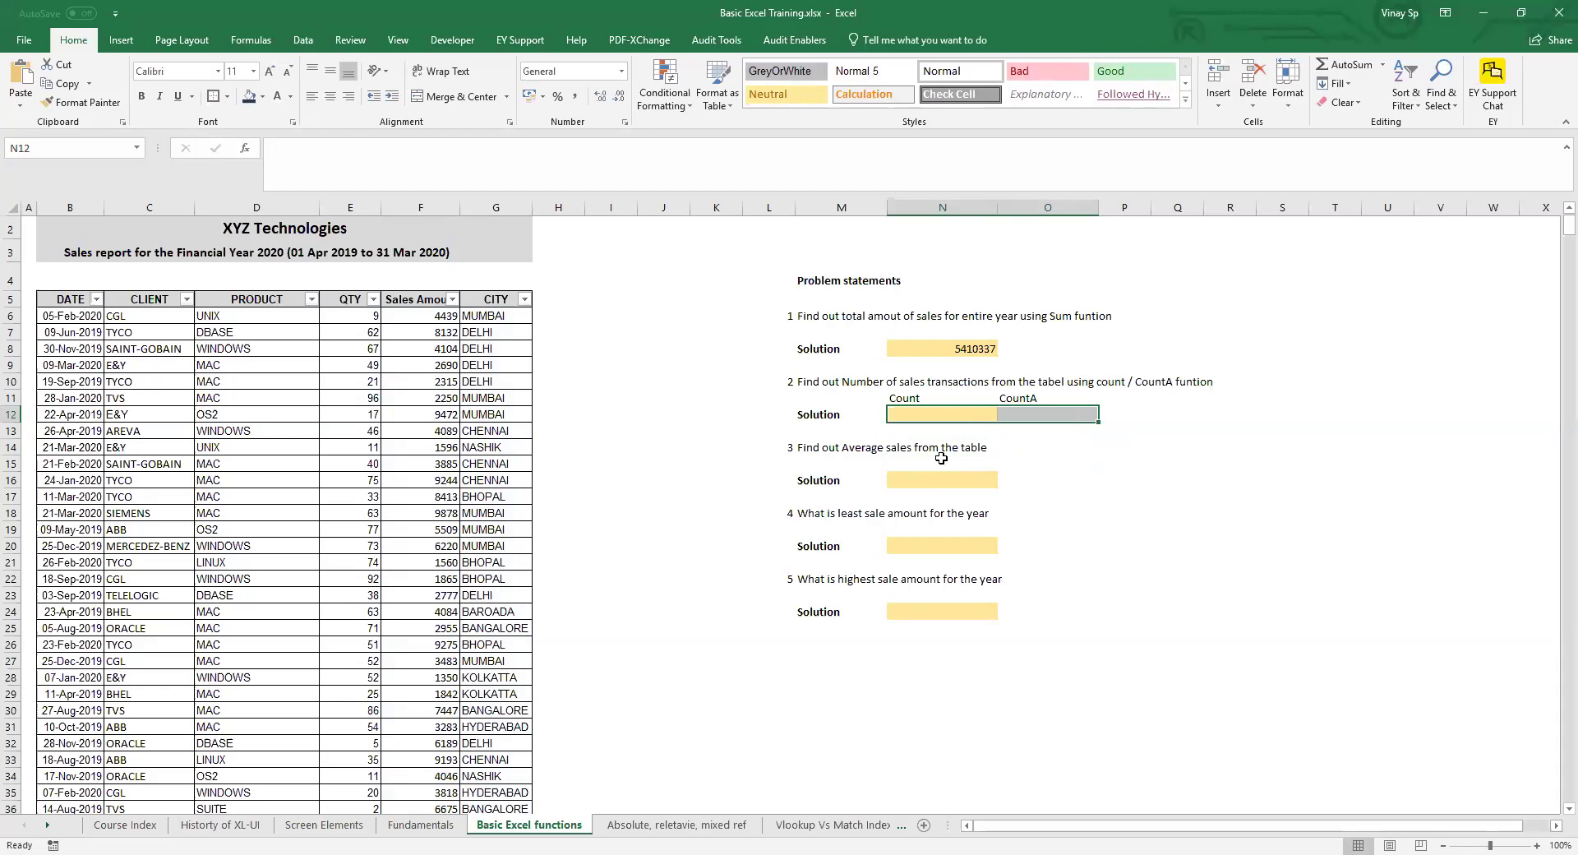
{"action": "key", "text": "Left"}
{"action": "key", "text": "Left"}
{"action": "key", "text": "Left"}
{"action": "key", "text": "Left"}
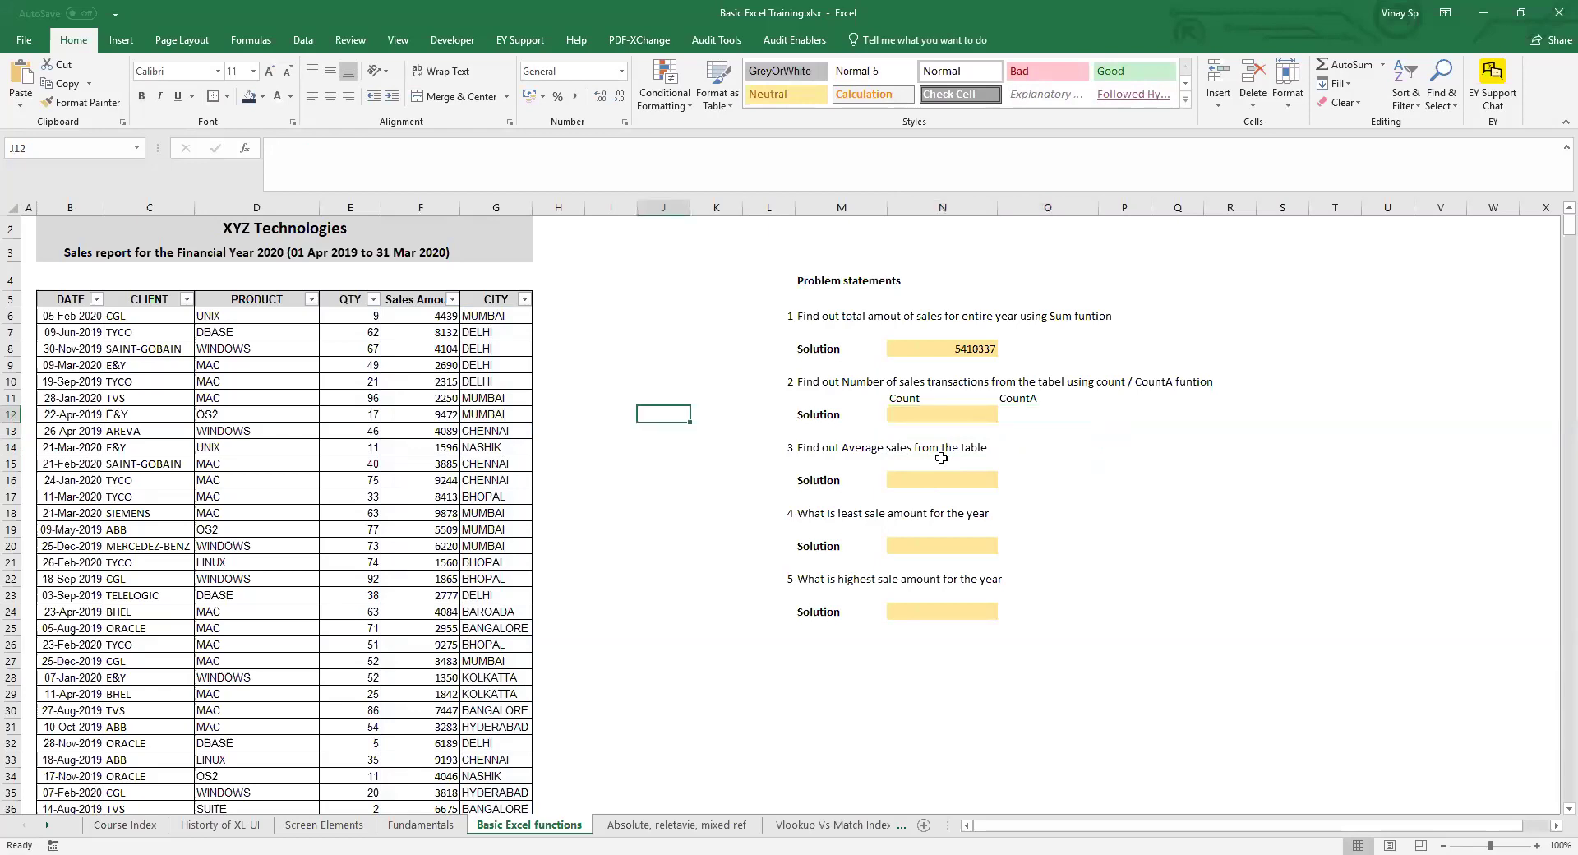
{"action": "key", "text": "Right"}
{"action": "key", "text": "Right"}
{"action": "key", "text": "Right"}
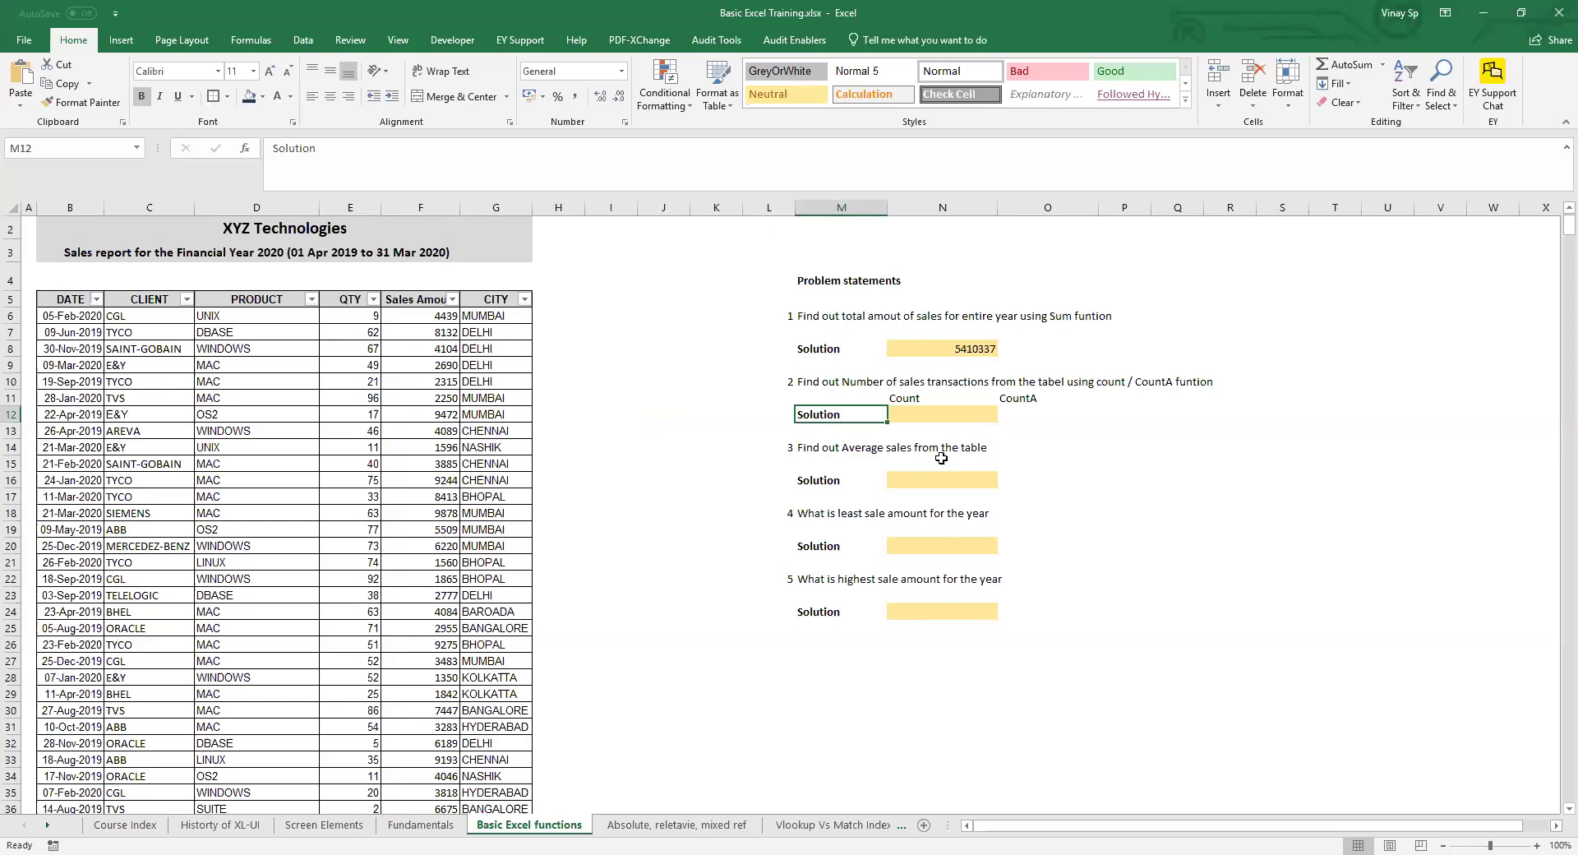
{"action": "key", "text": "Right"}
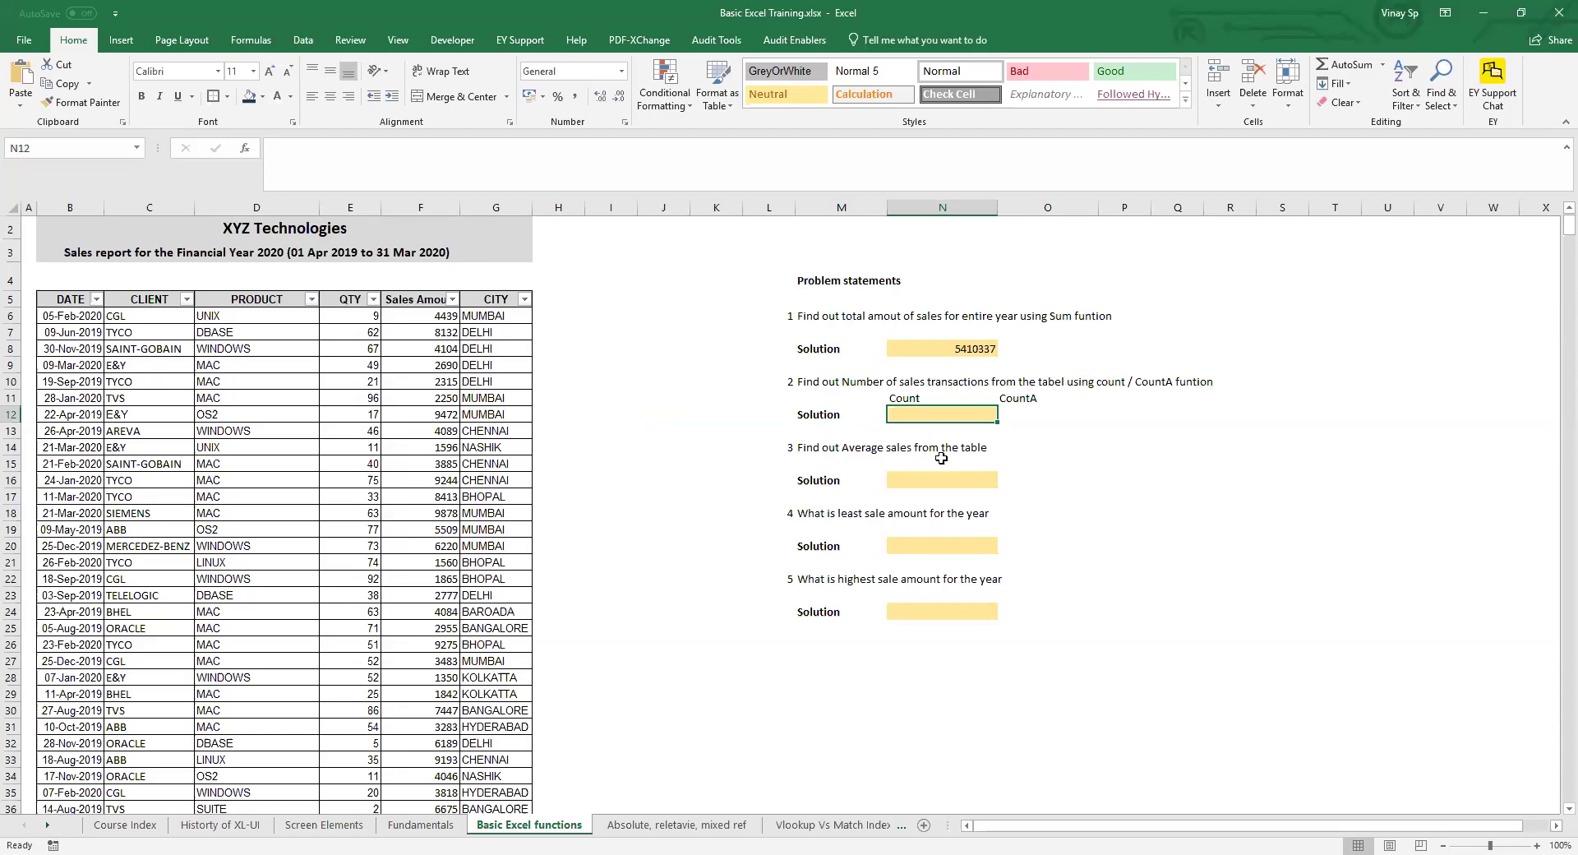
- Examine which columns hold countable numeric values, highlighting sample cells in Sales Amount, QTY and DATE
{"action": "type", "text": "="}
{"action": "key", "text": "Escape"}
{"action": "left_click_drag", "start_coordinate": [424, 320], "coordinate": [431, 515]}
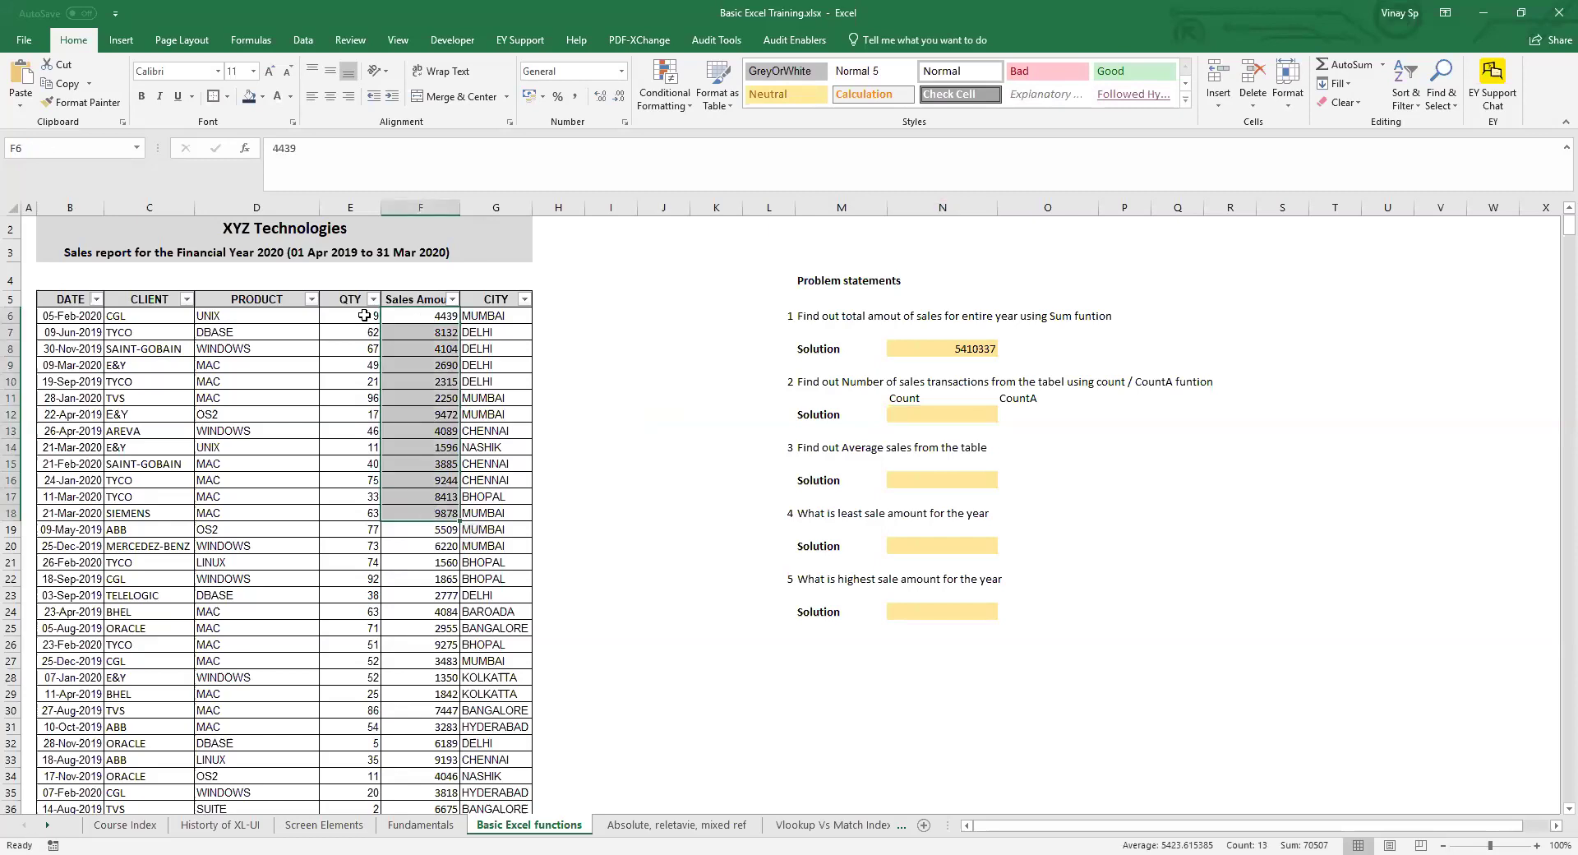
{"action": "left_click_drag", "start_coordinate": [364, 320], "coordinate": [366, 546]}
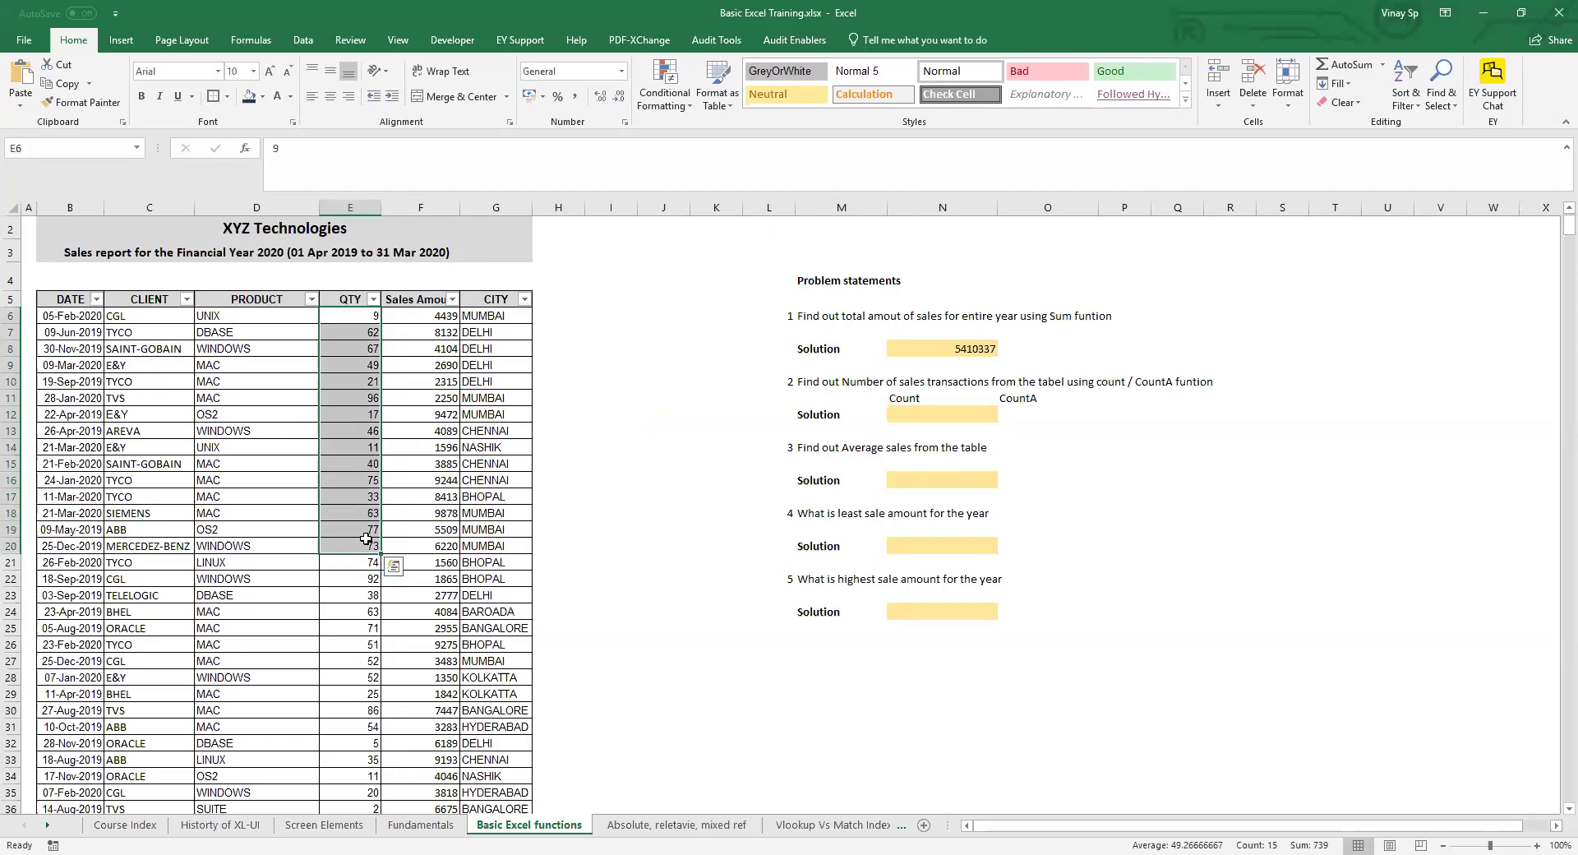
{"action": "left_click_drag", "start_coordinate": [65, 325], "coordinate": [83, 530]}
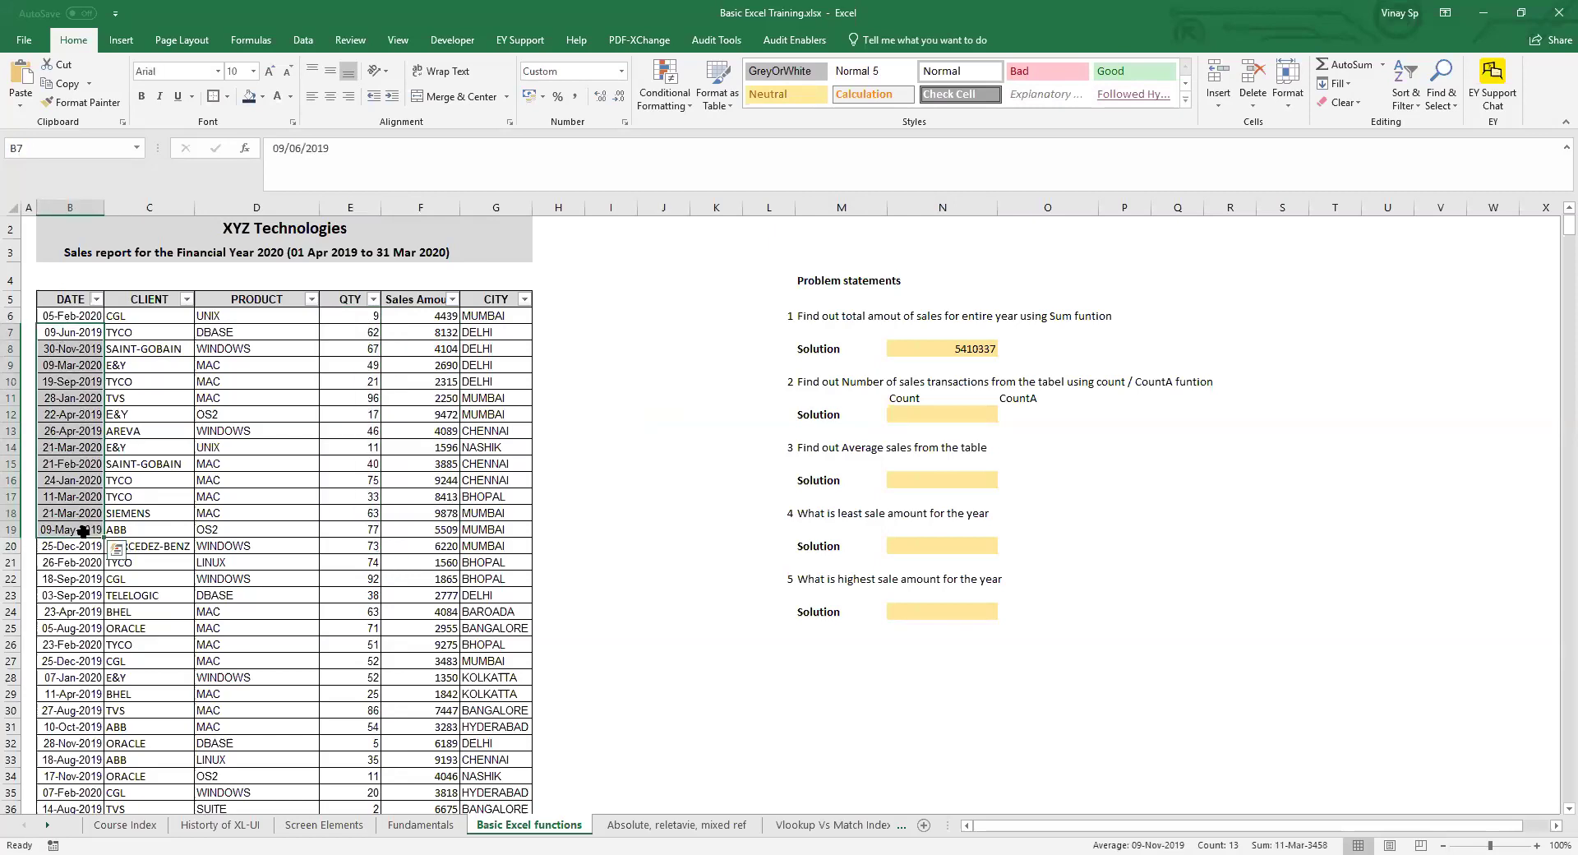
{"action": "left_click", "coordinate": [66, 359]}
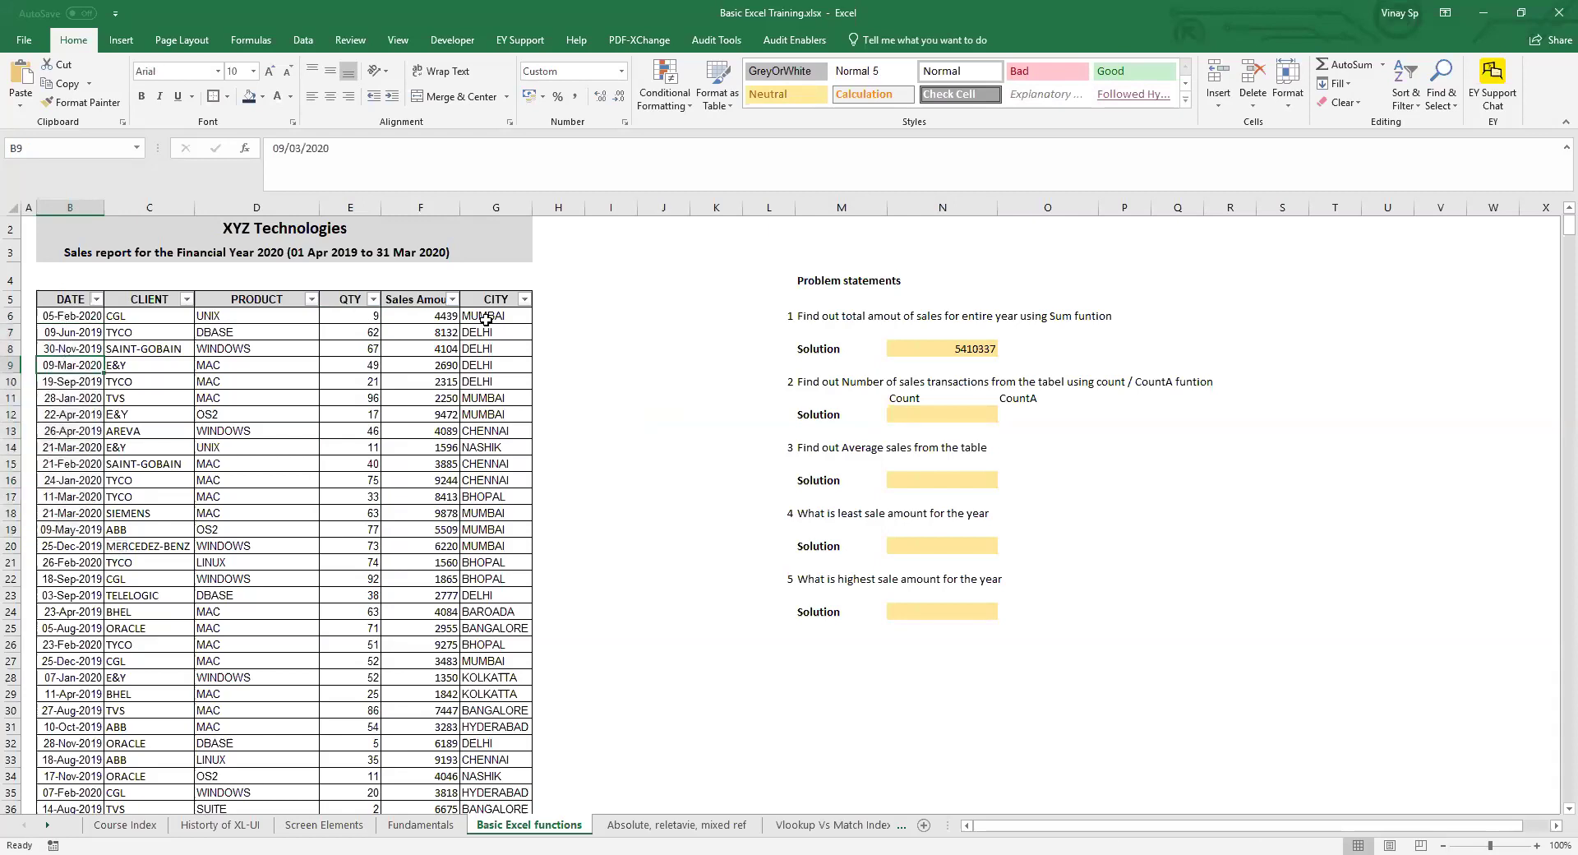
- Enter =COUNT(G6:G1004) in N12 to try the COUNT function on the City column
{"action": "left_click", "coordinate": [987, 414]}
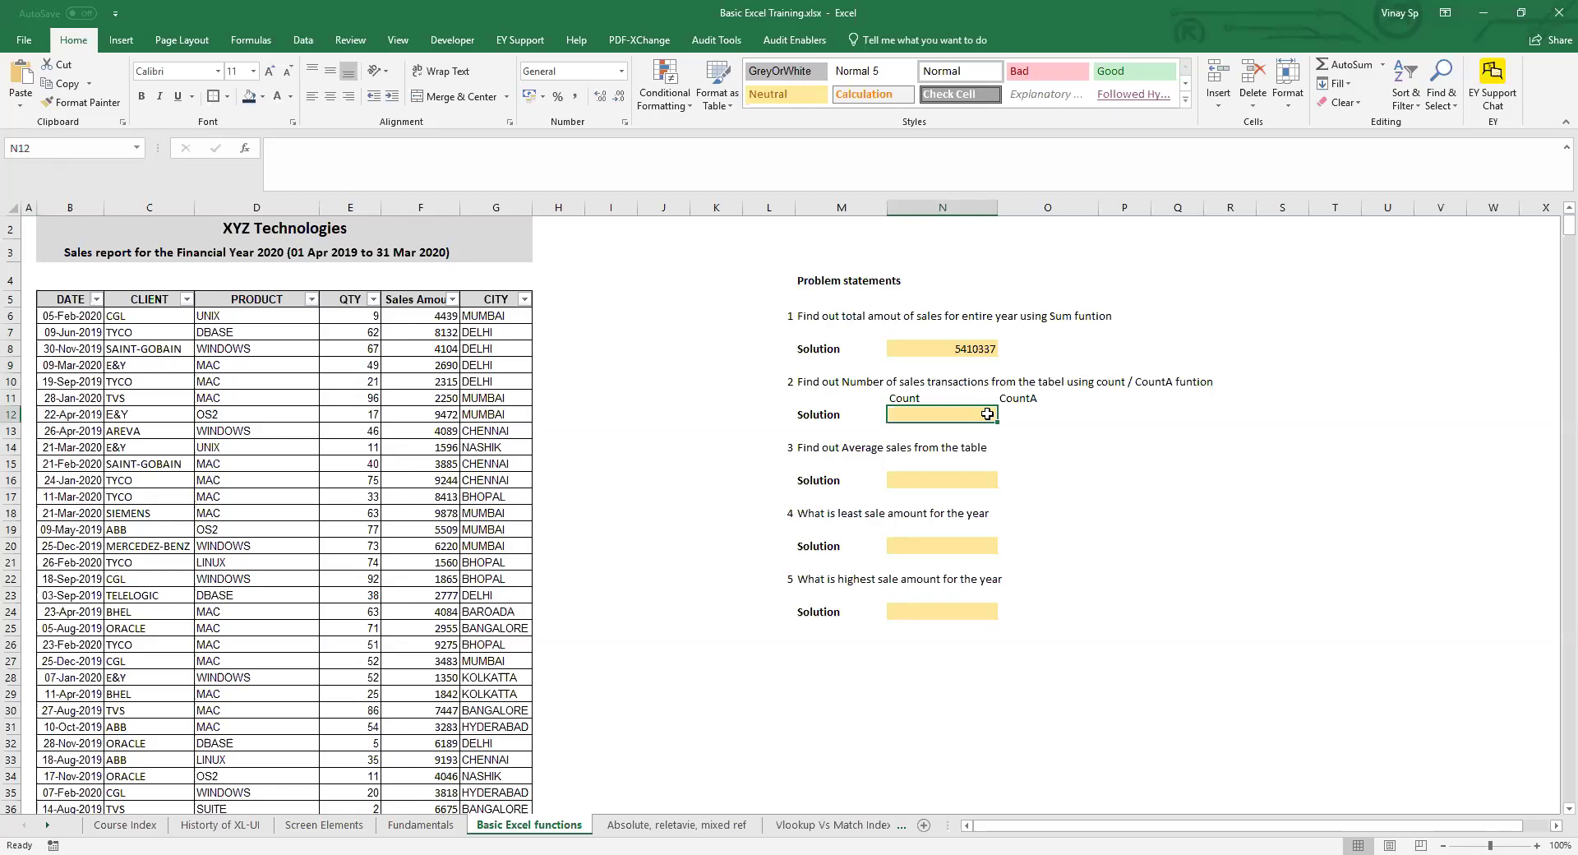
{"action": "type", "text": "="}
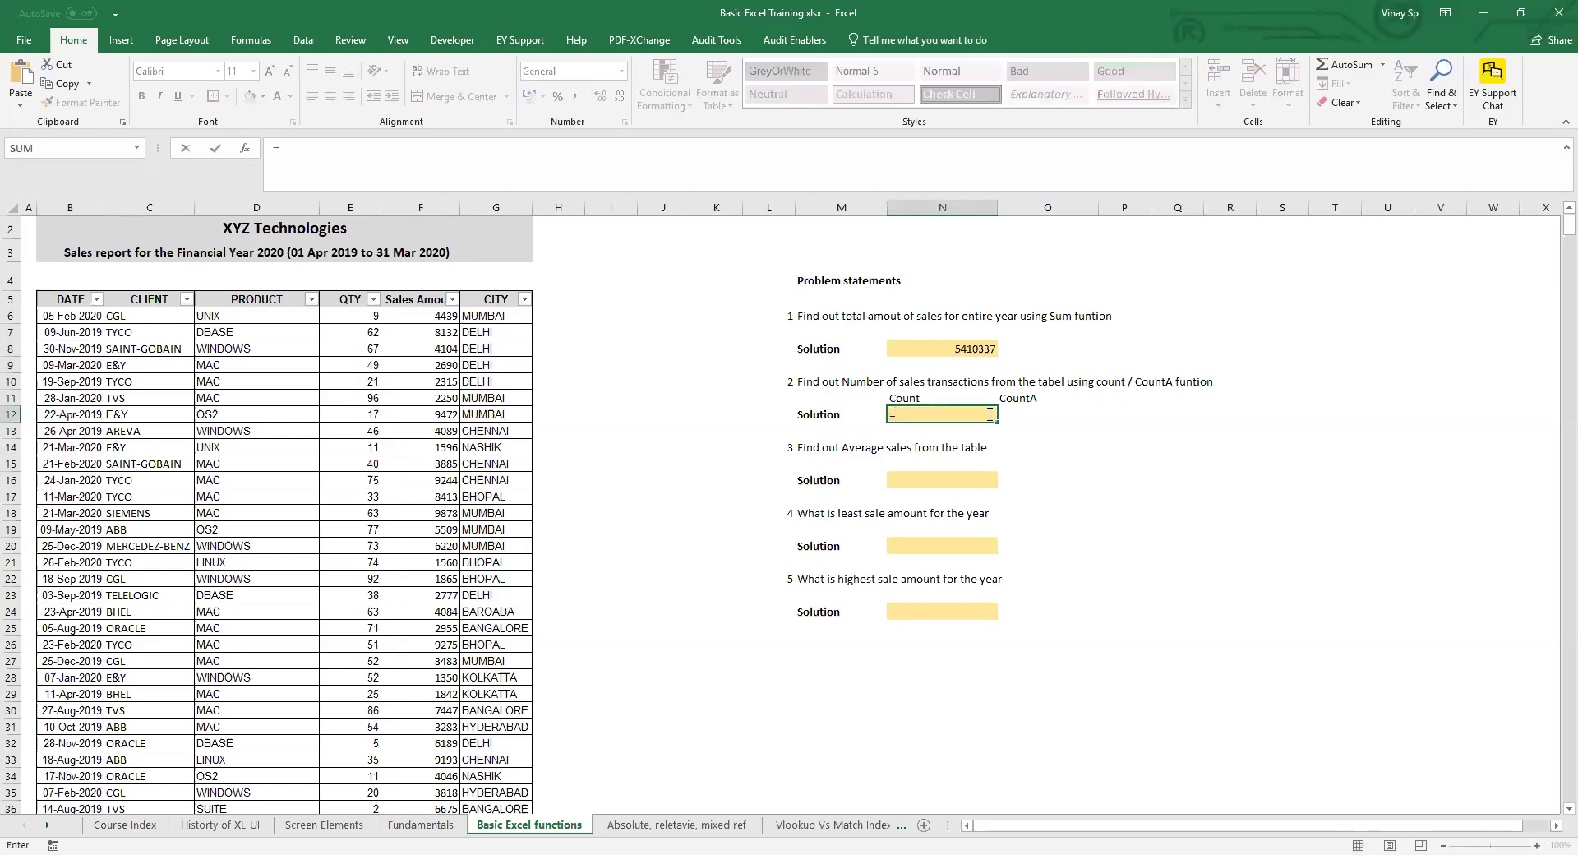
{"action": "type", "text": "COUNT("}
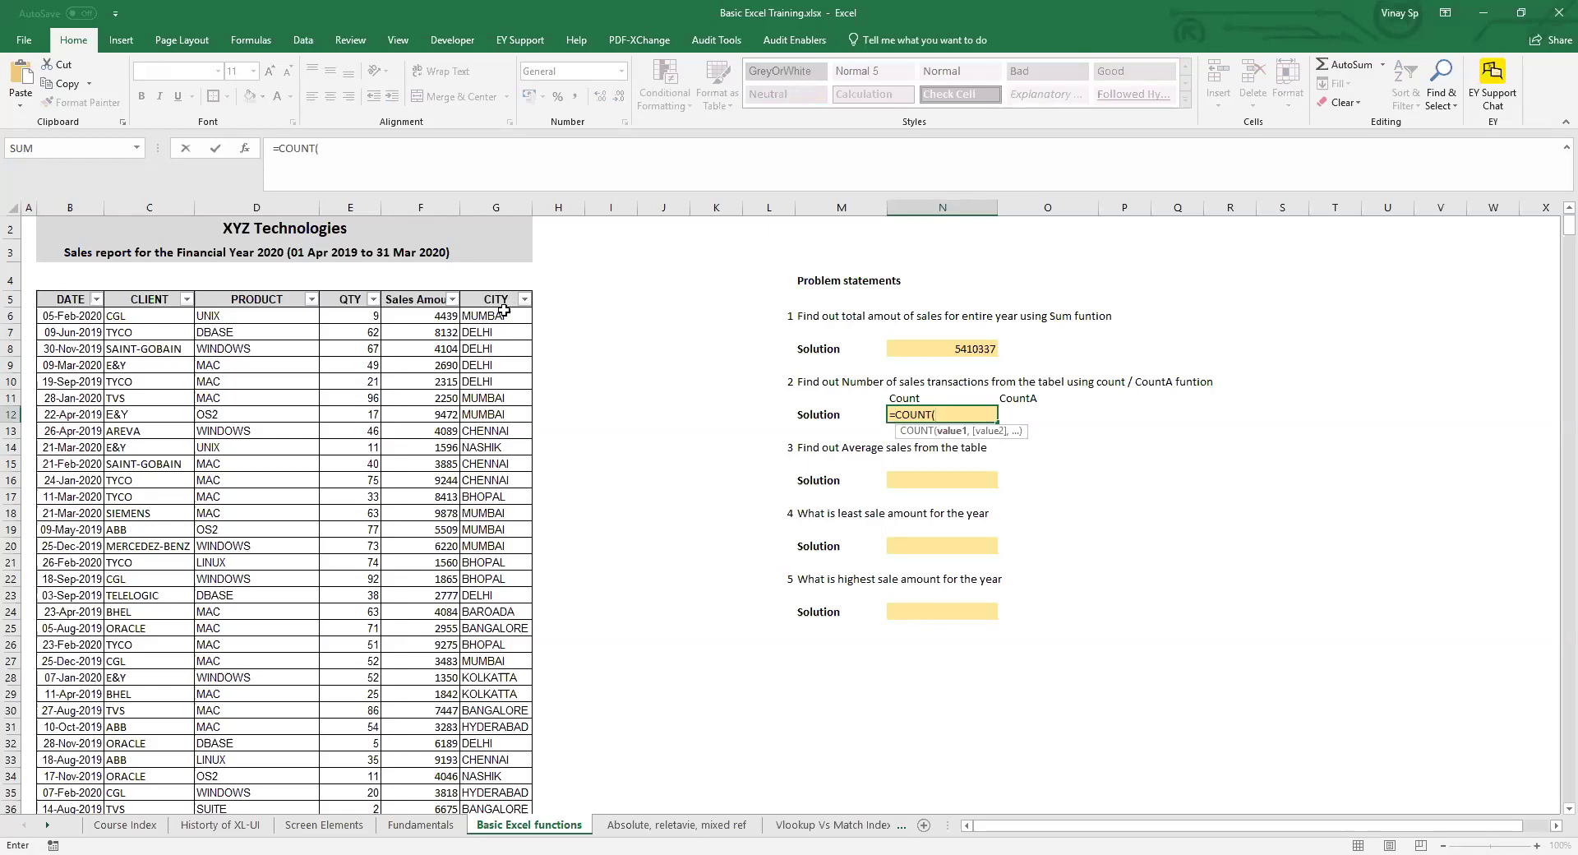
{"action": "left_click", "coordinate": [496, 319]}
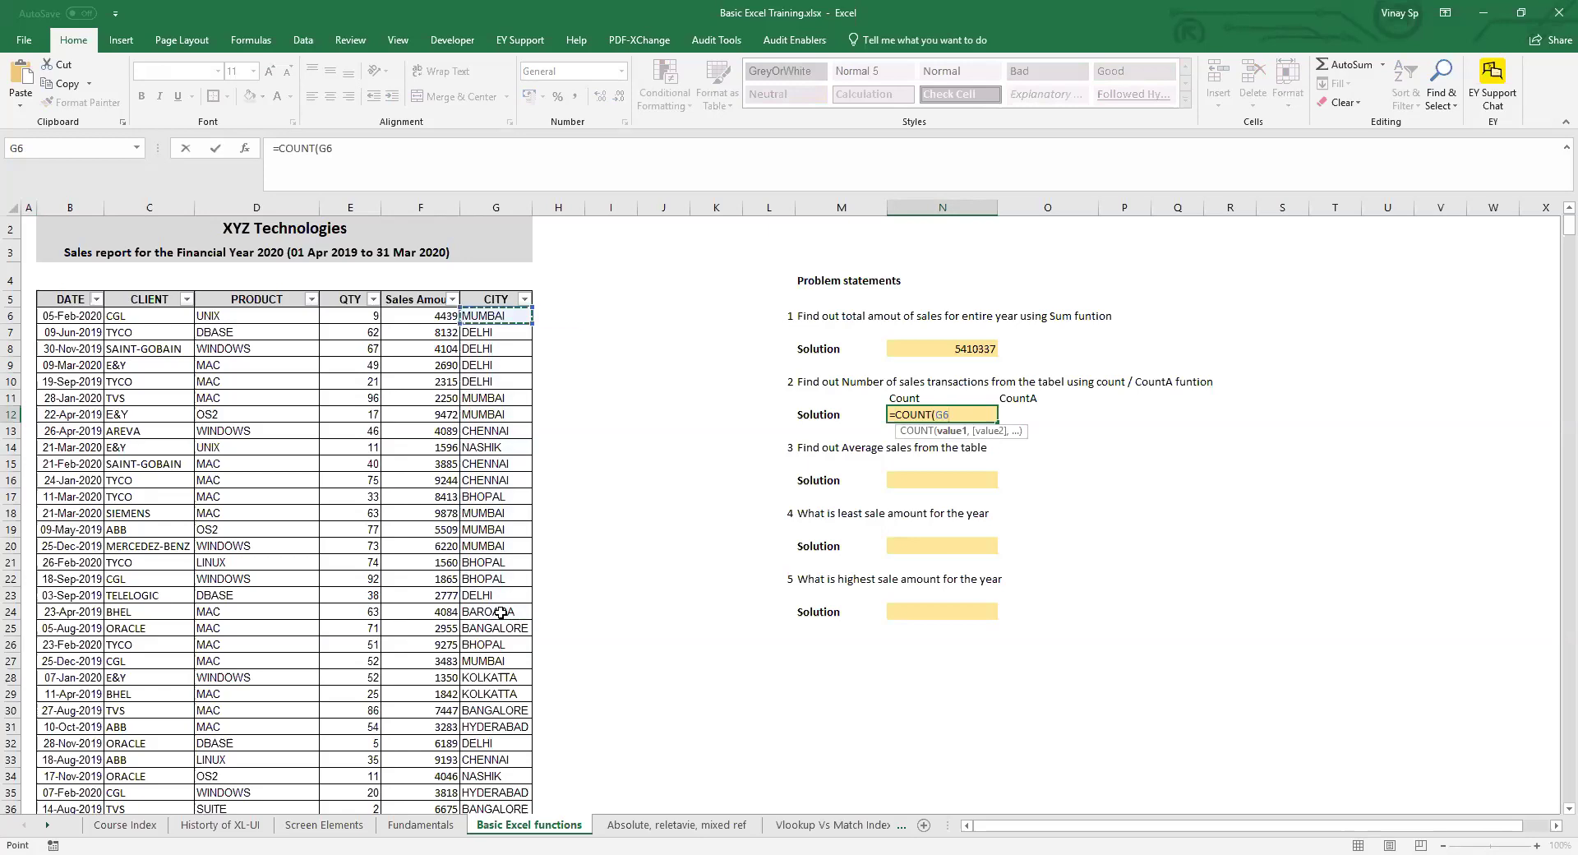
{"action": "key", "text": "Return"}
{"action": "scroll", "coordinate": [501, 612], "scroll_direction": "down", "scroll_amount": 4}
{"action": "scroll", "coordinate": [1128, 293], "scroll_direction": "up", "scroll_amount": 4}
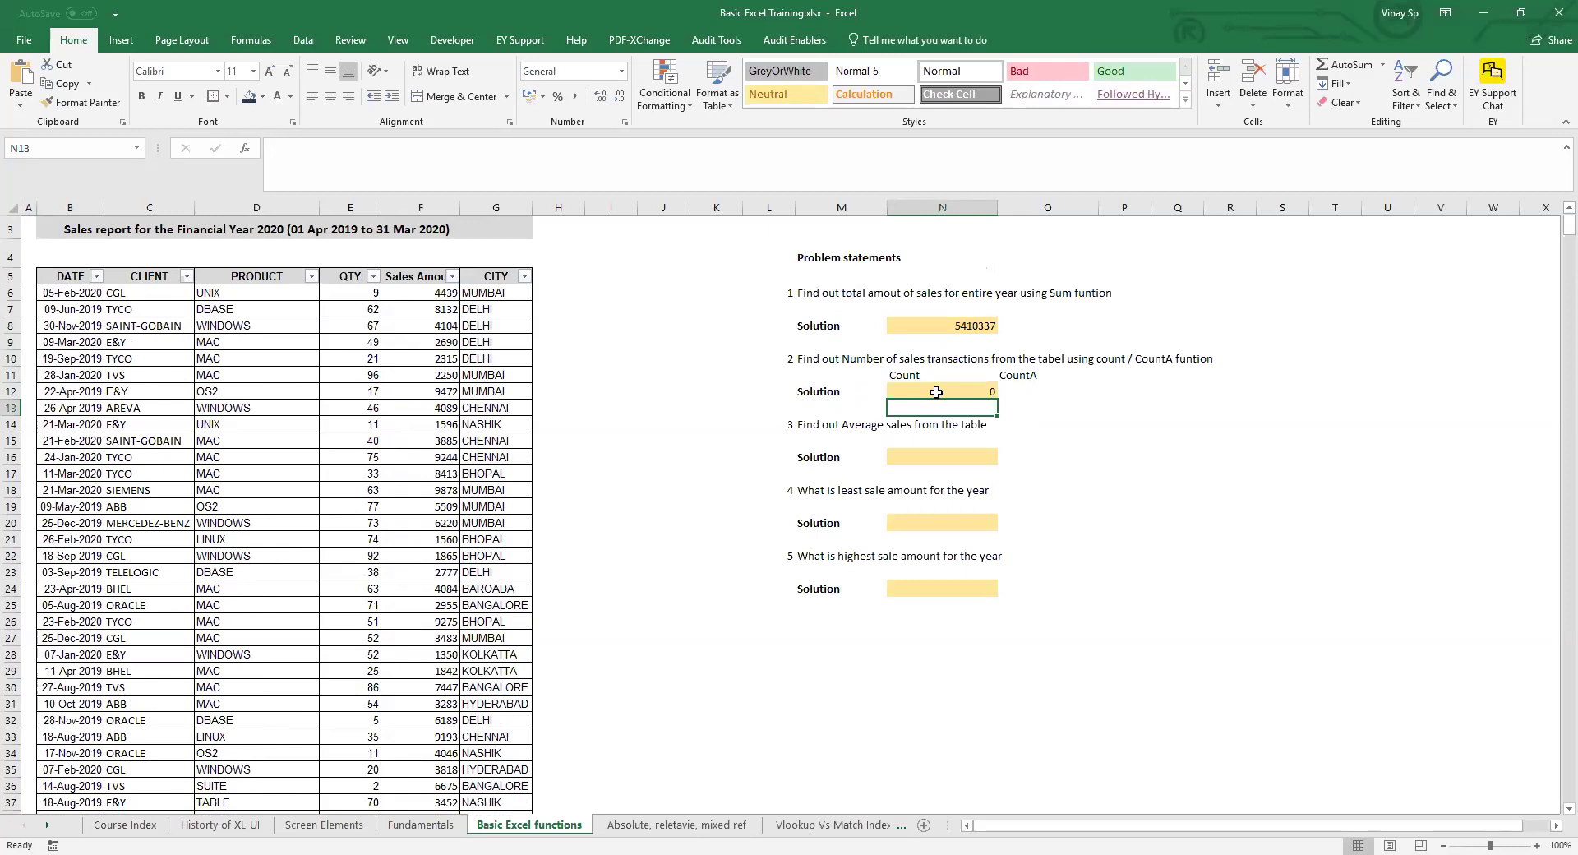
- Check the range of the COUNT formula in N12 and move it to the Sales Amount column, F6:F1004
{"action": "left_click", "coordinate": [937, 392]}
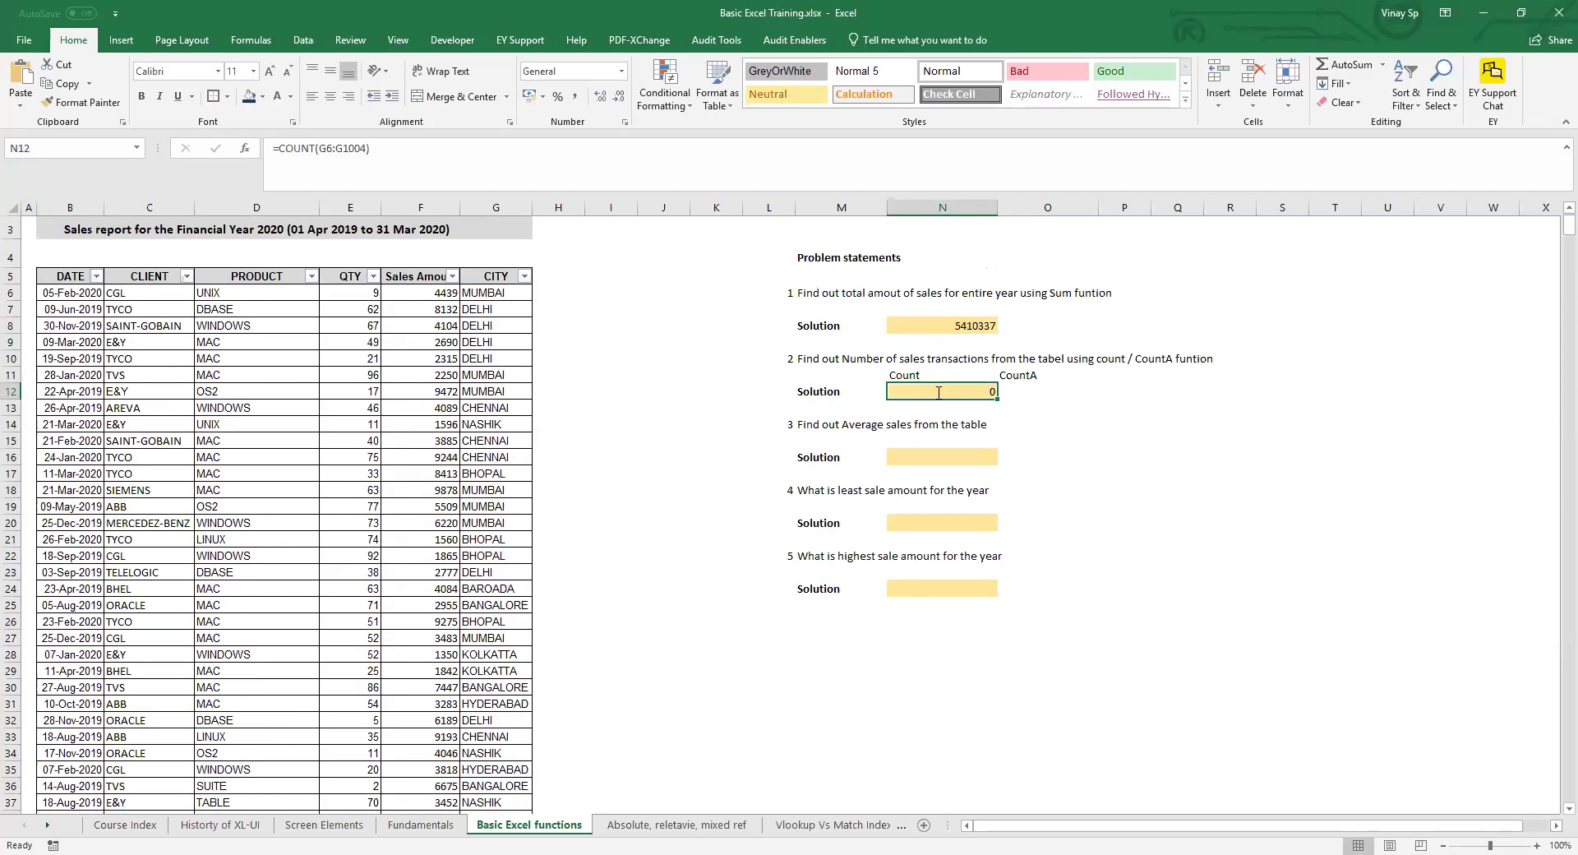
{"action": "double_click", "coordinate": [937, 392]}
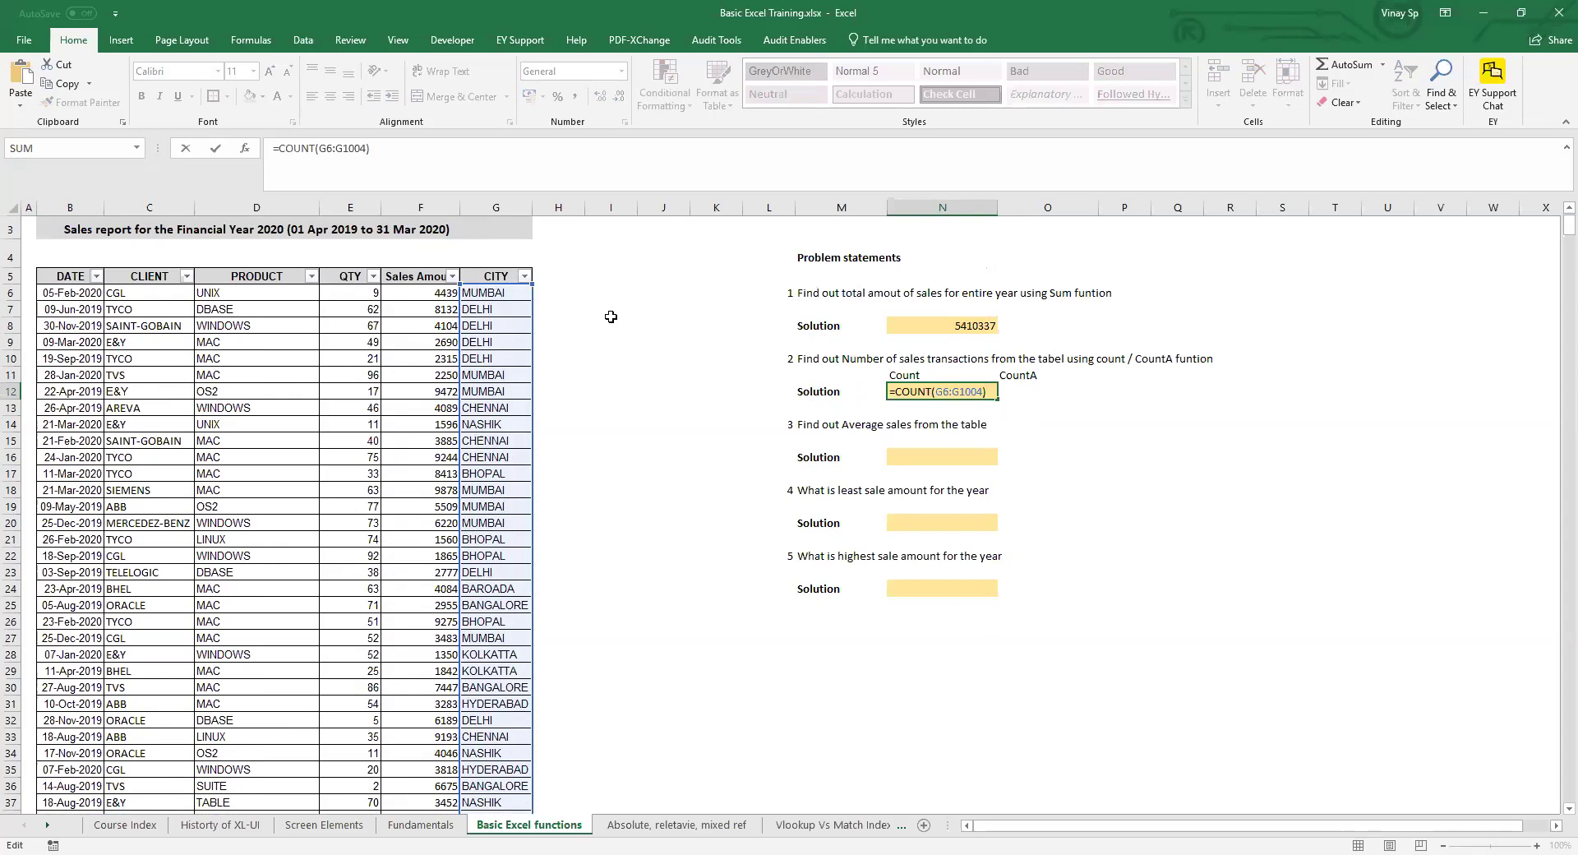
{"action": "key", "text": "ctrl+Return"}
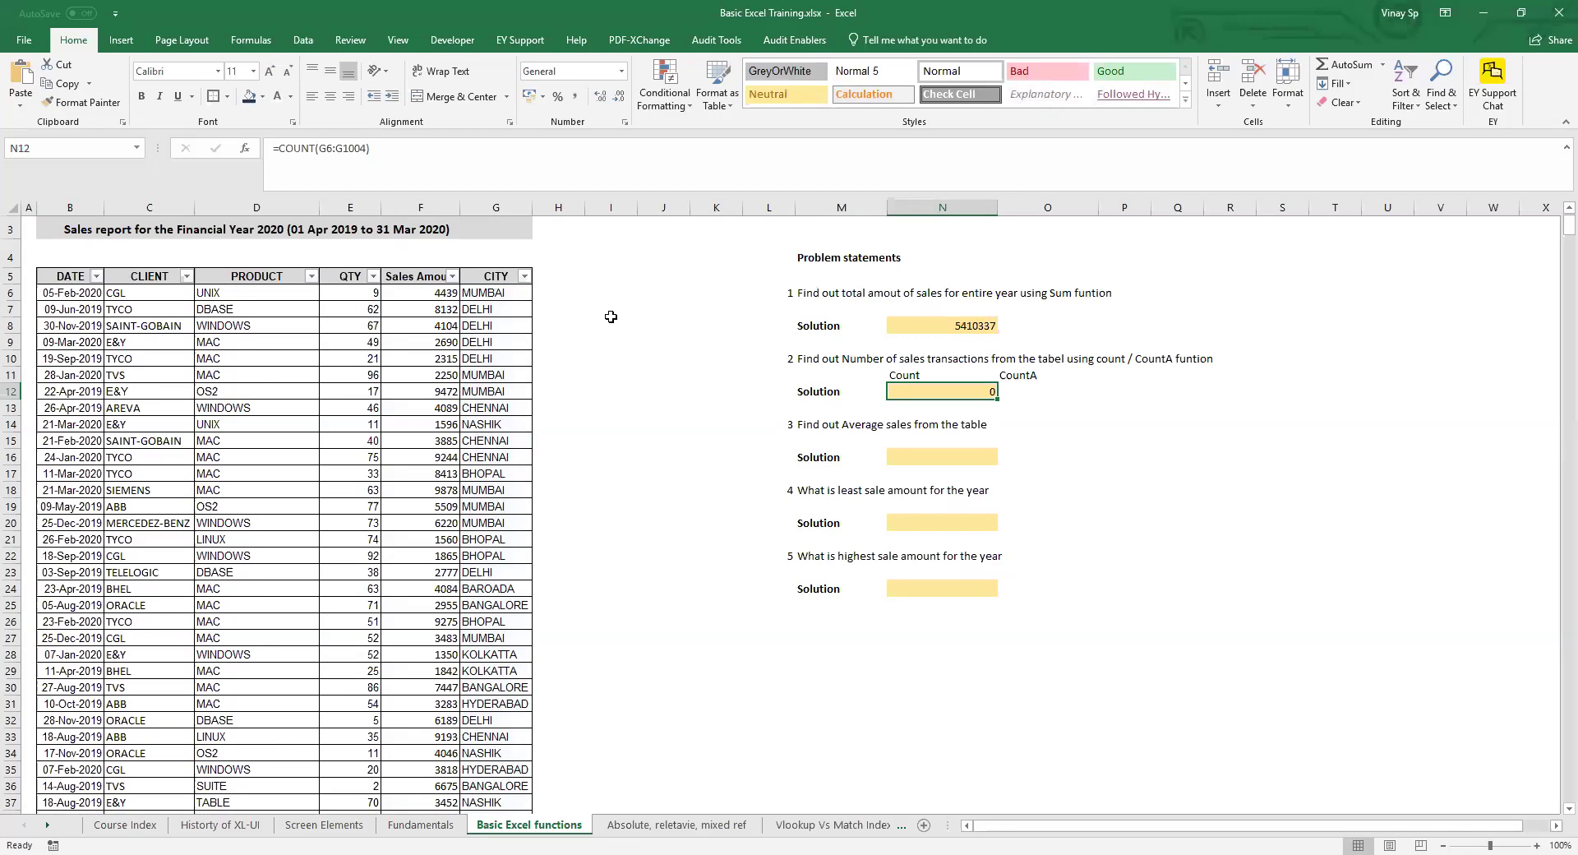
{"action": "key", "text": "F2"}
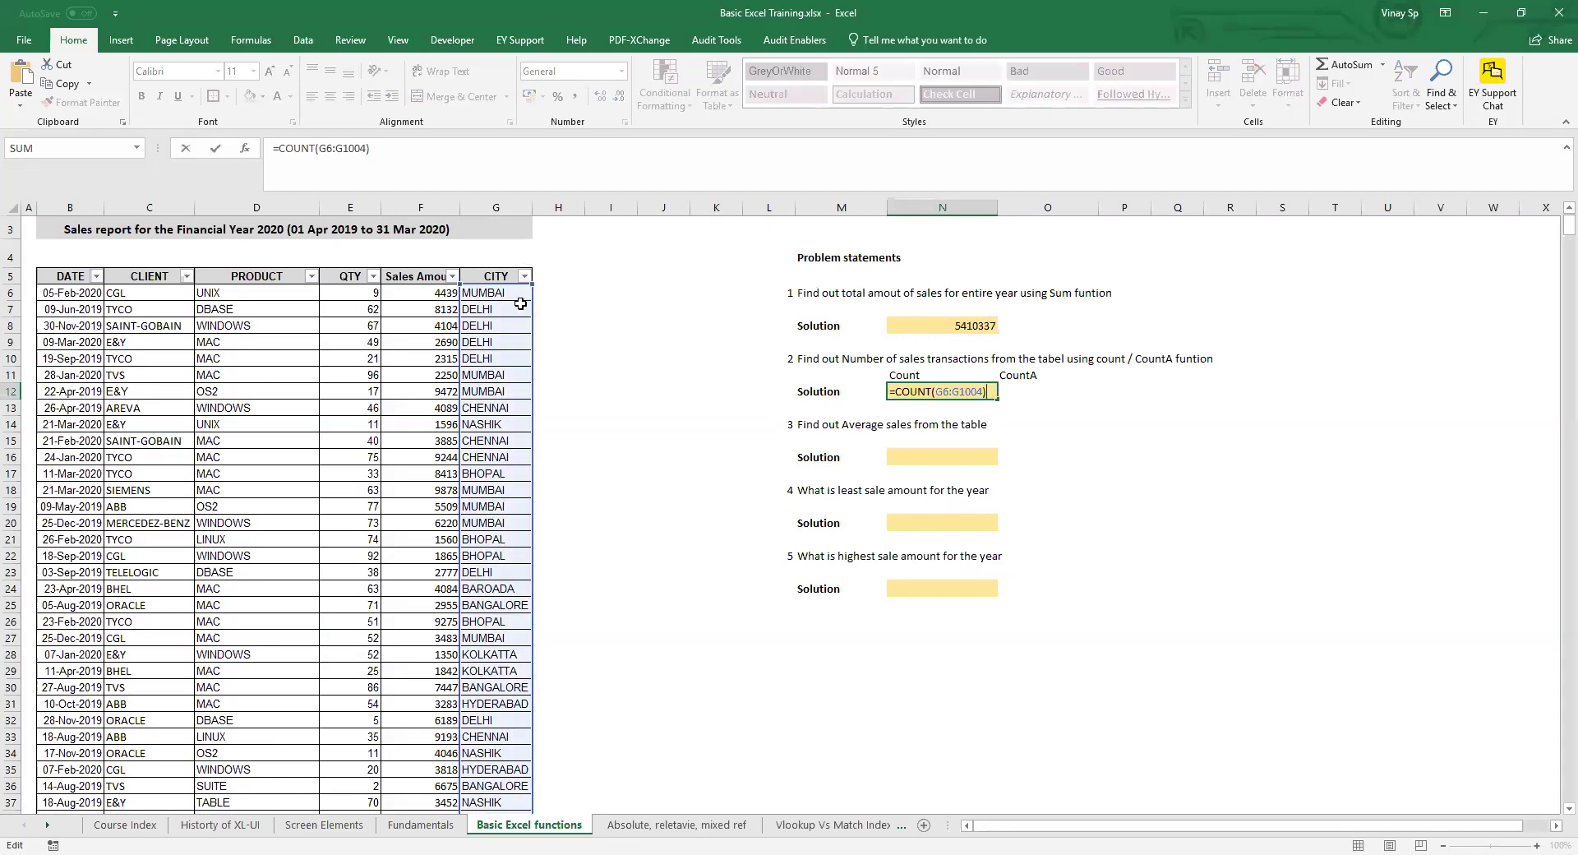
{"action": "left_click_drag", "start_coordinate": [529, 306], "coordinate": [454, 304]}
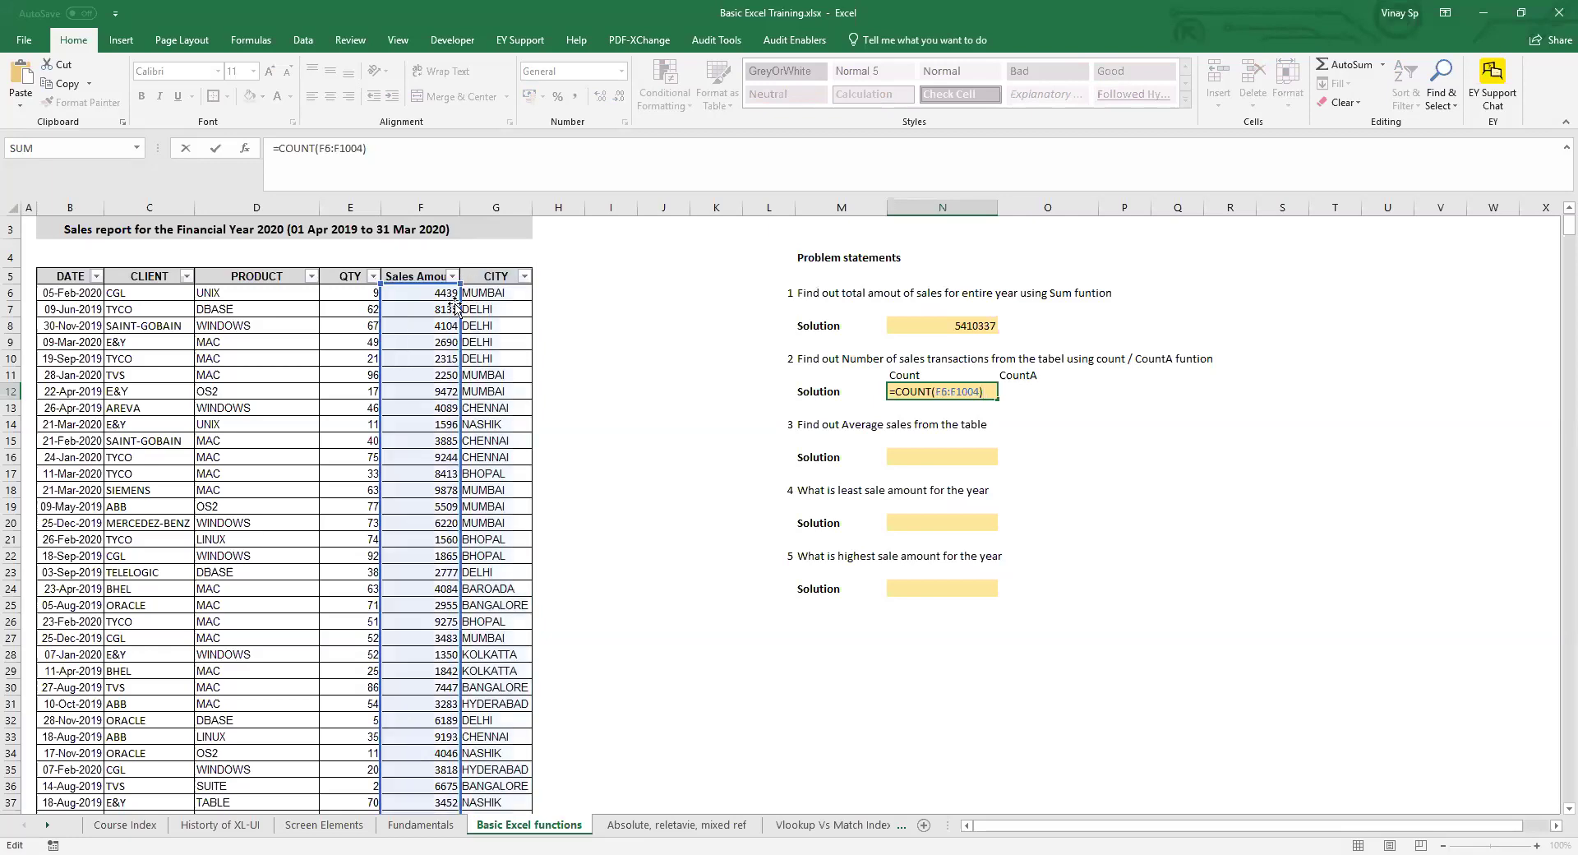
{"action": "key", "text": "Return"}
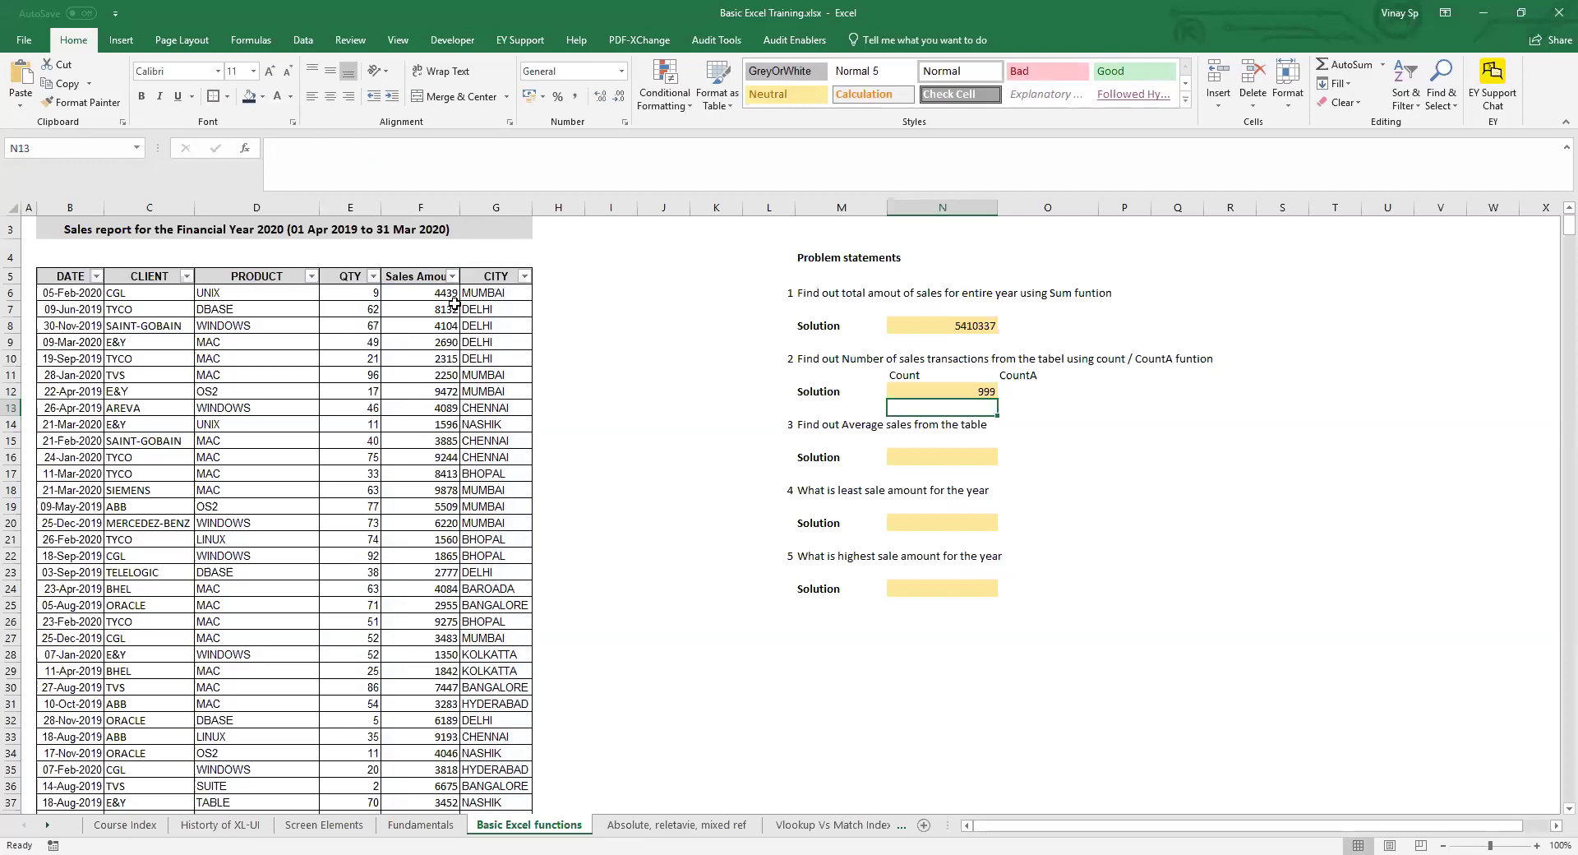
- Enter =COUNTA(G6:G1004) in O12 to count the non-empty City cells
{"action": "key", "text": "Up"}
{"action": "key", "text": "Right"}
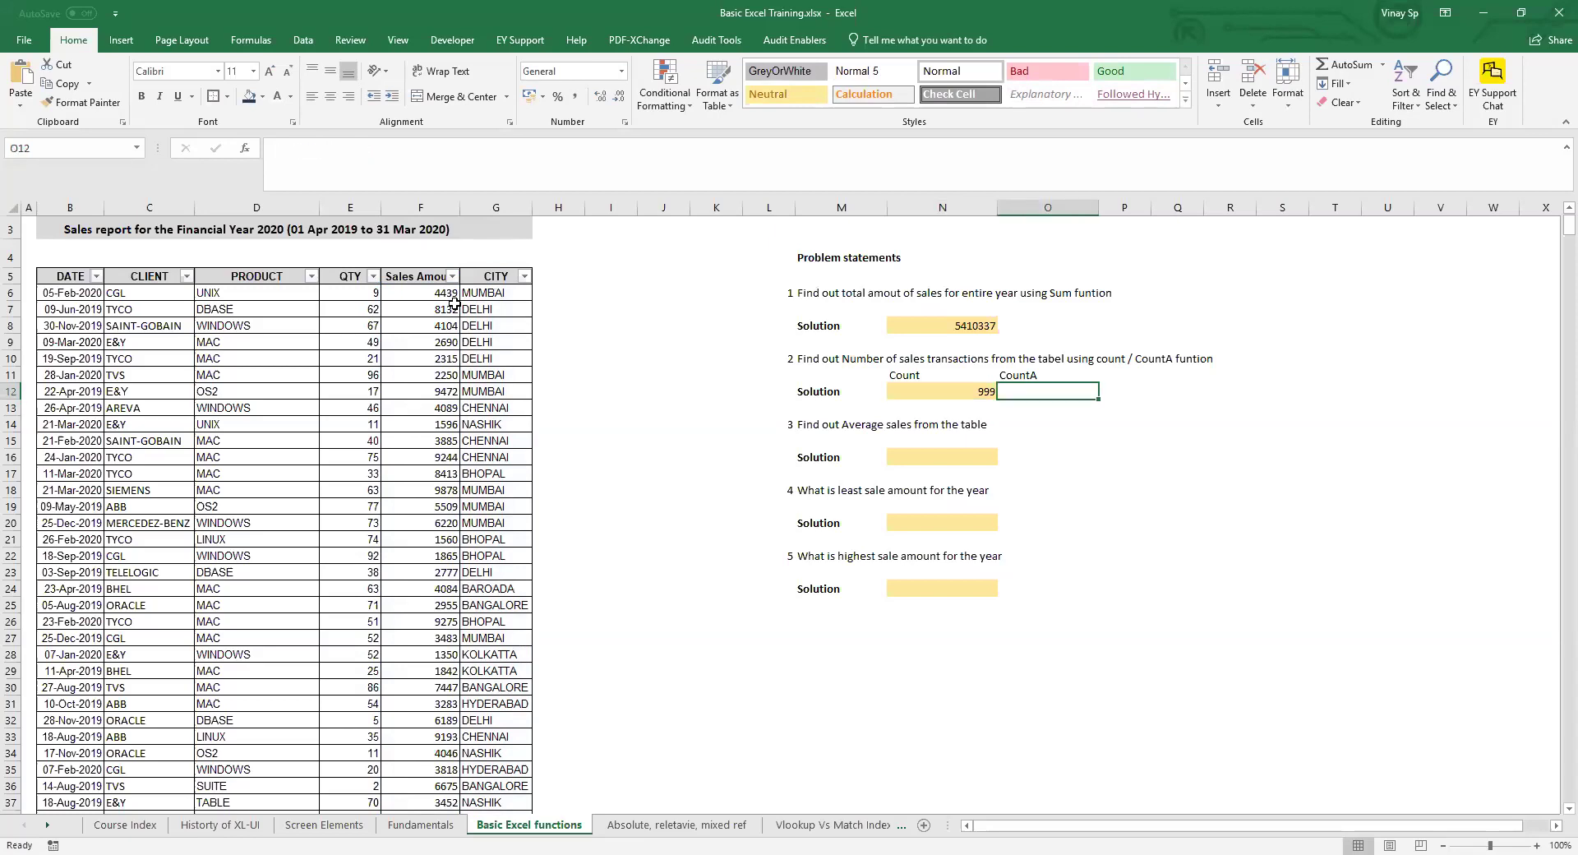
{"action": "key", "text": "Left"}
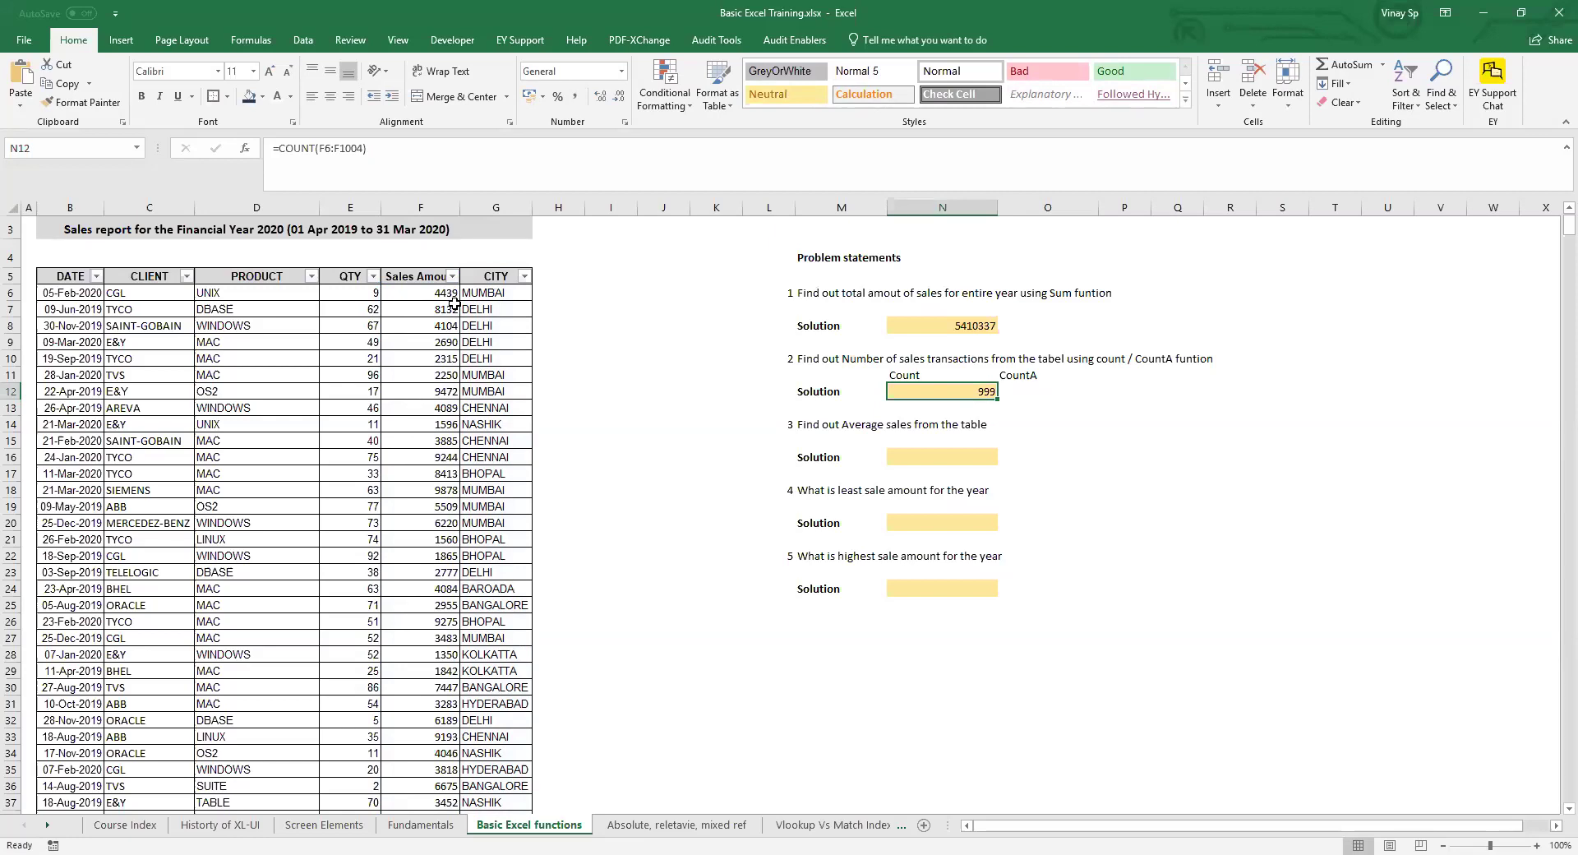
{"action": "key", "text": "Right"}
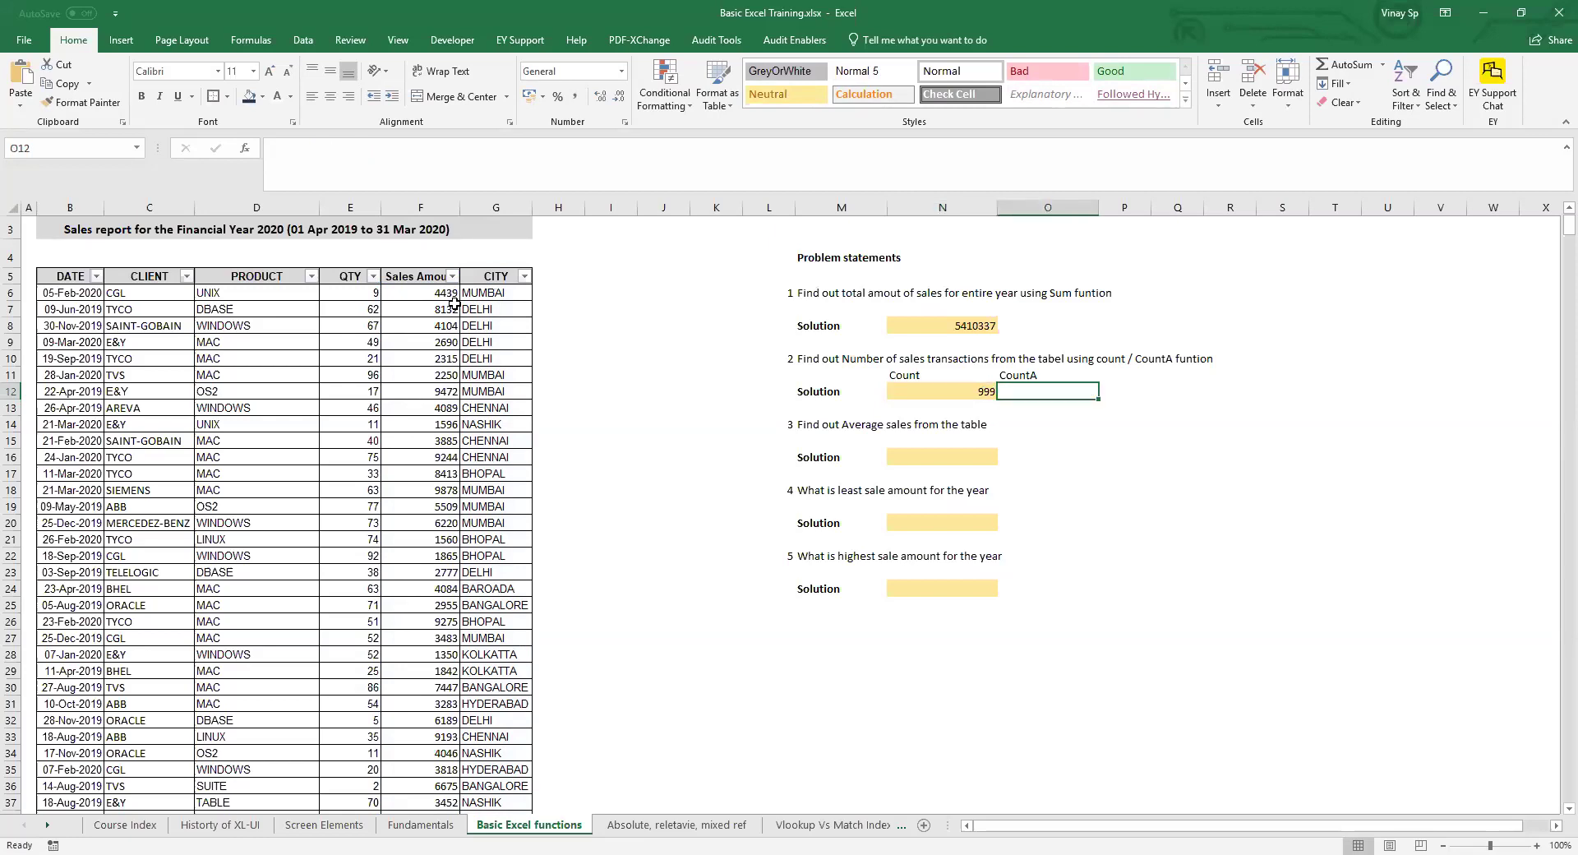
{"action": "type", "text": "="}
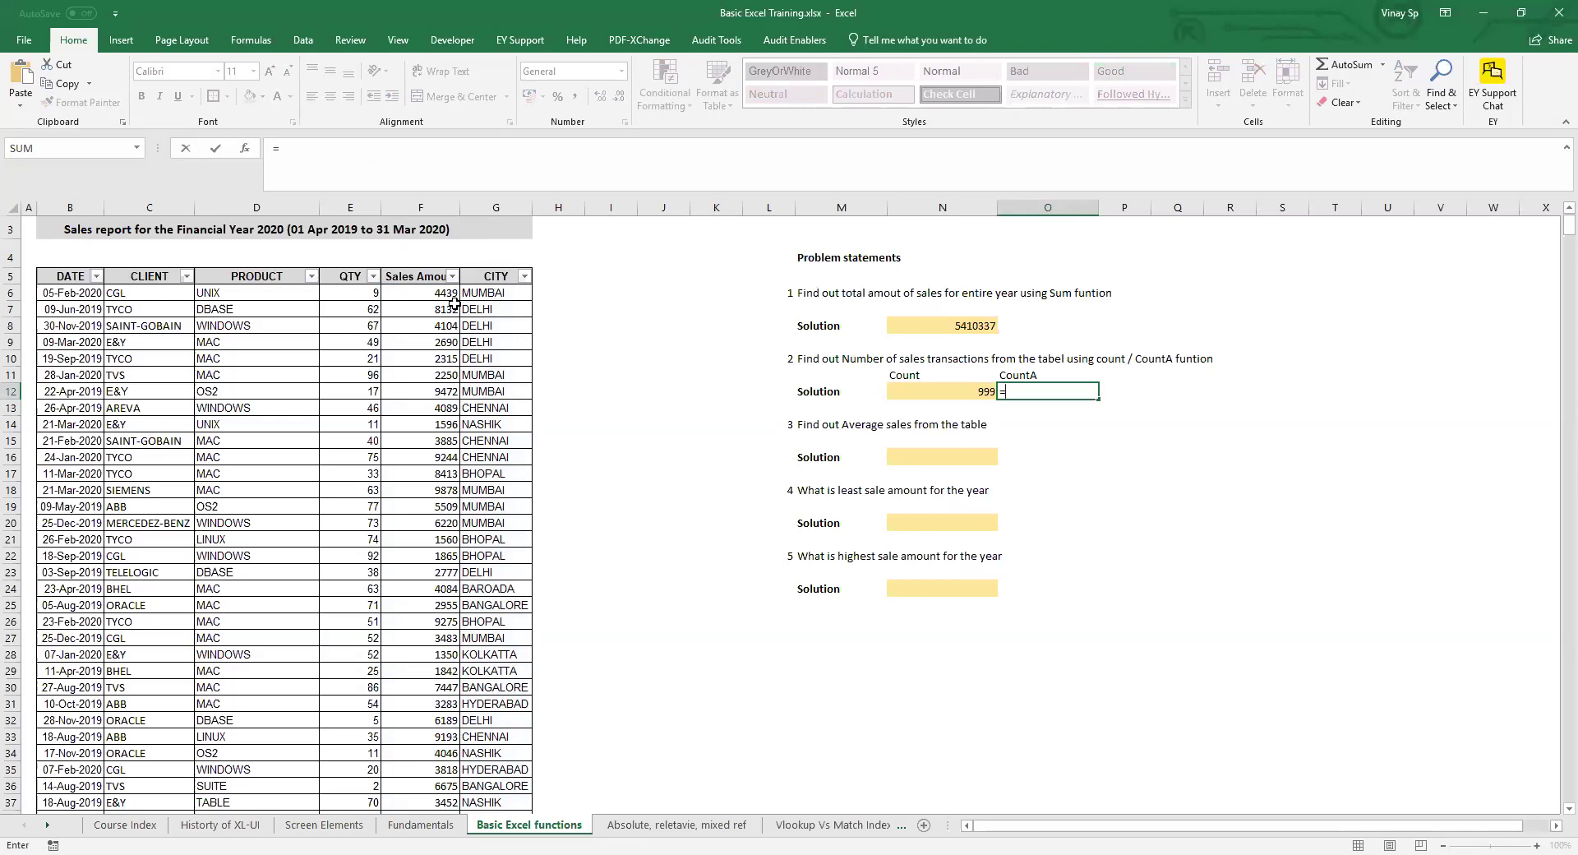
{"action": "type", "text": "c"}
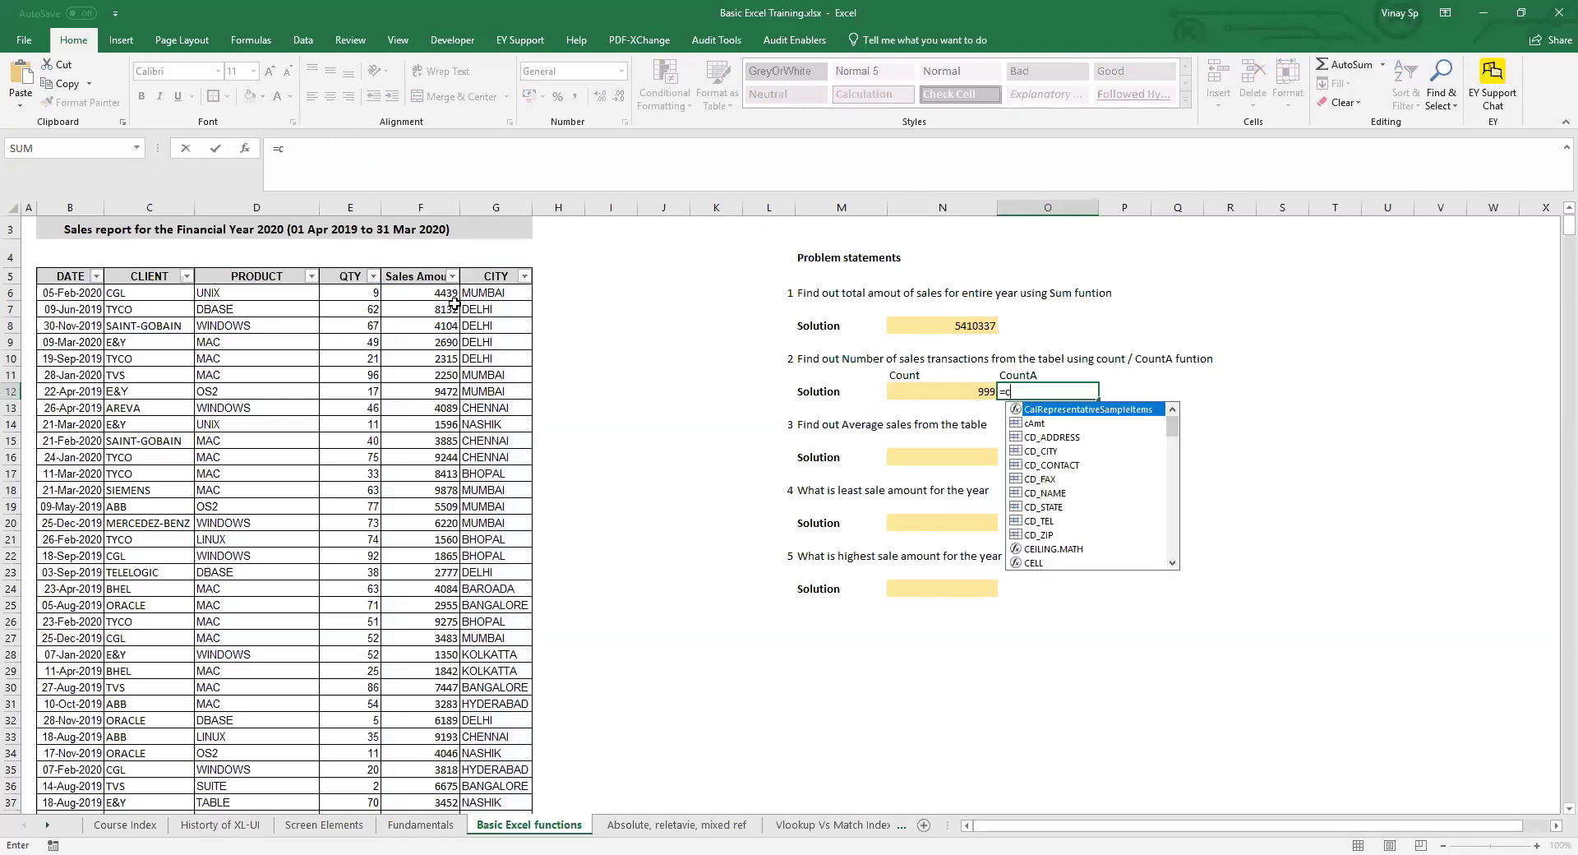
{"action": "type", "text": "ount"}
{"action": "key", "text": "Down"}
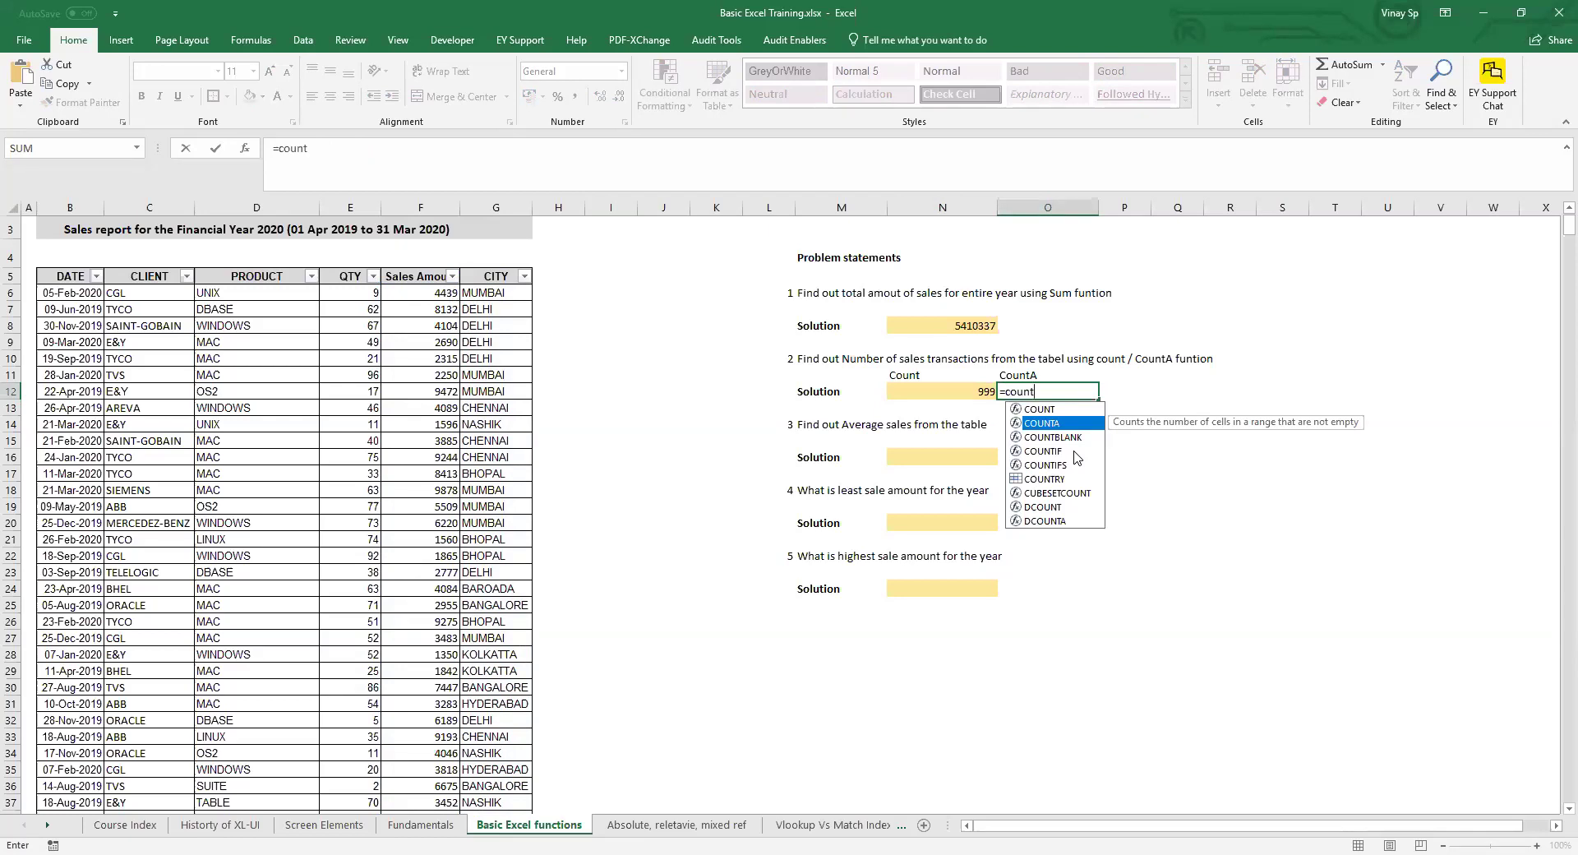
{"action": "key", "text": "Down"}
{"action": "key", "text": "Down"}
{"action": "key", "text": "Down"}
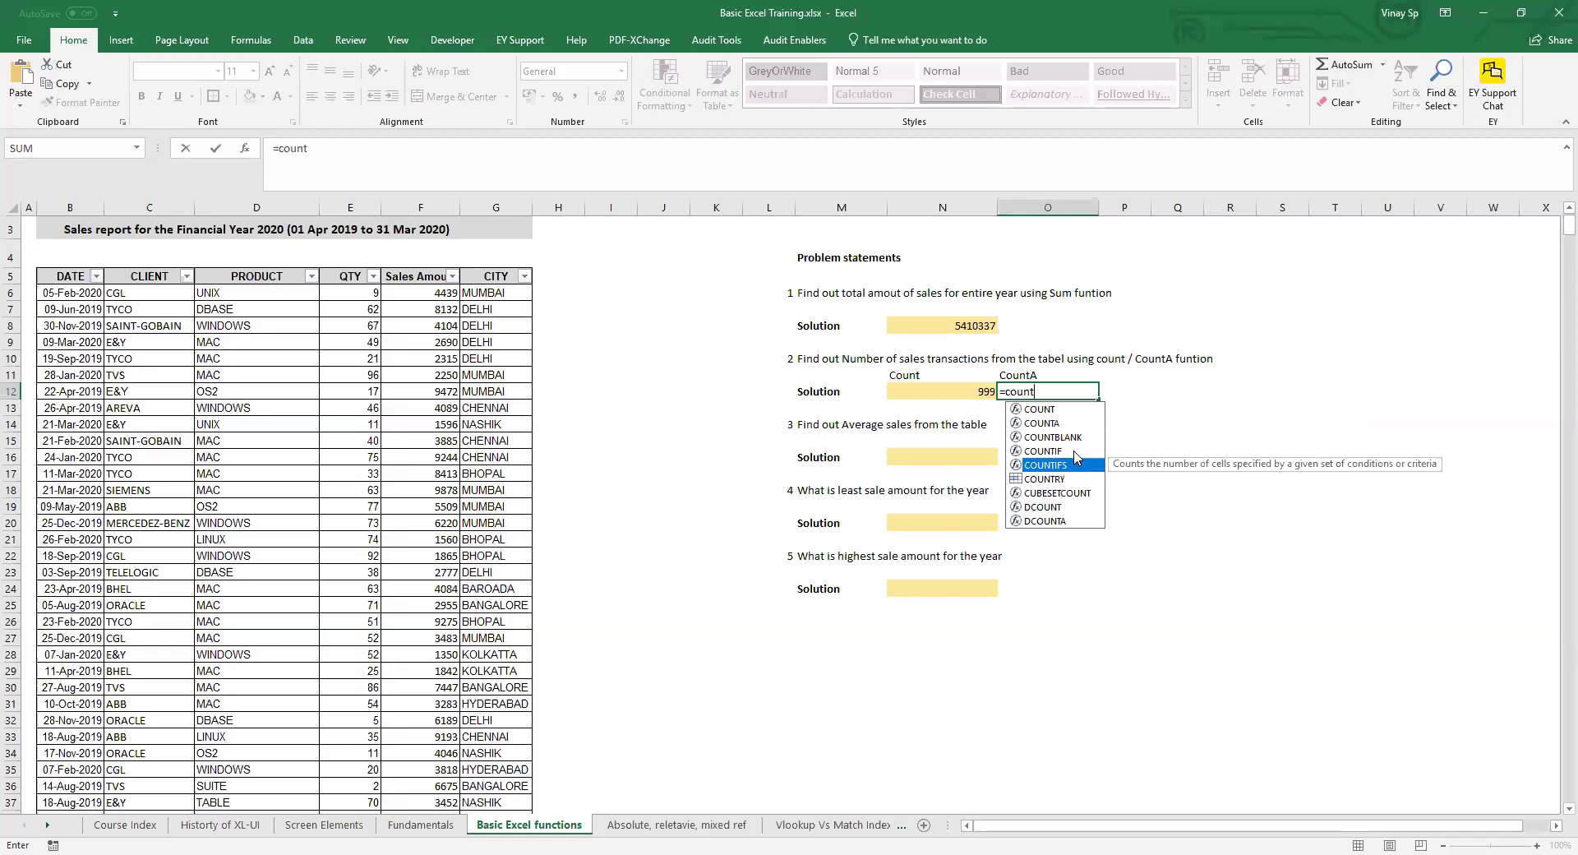
{"action": "key", "text": "Up"}
{"action": "key", "text": "Up"}
{"action": "key", "text": "Up"}
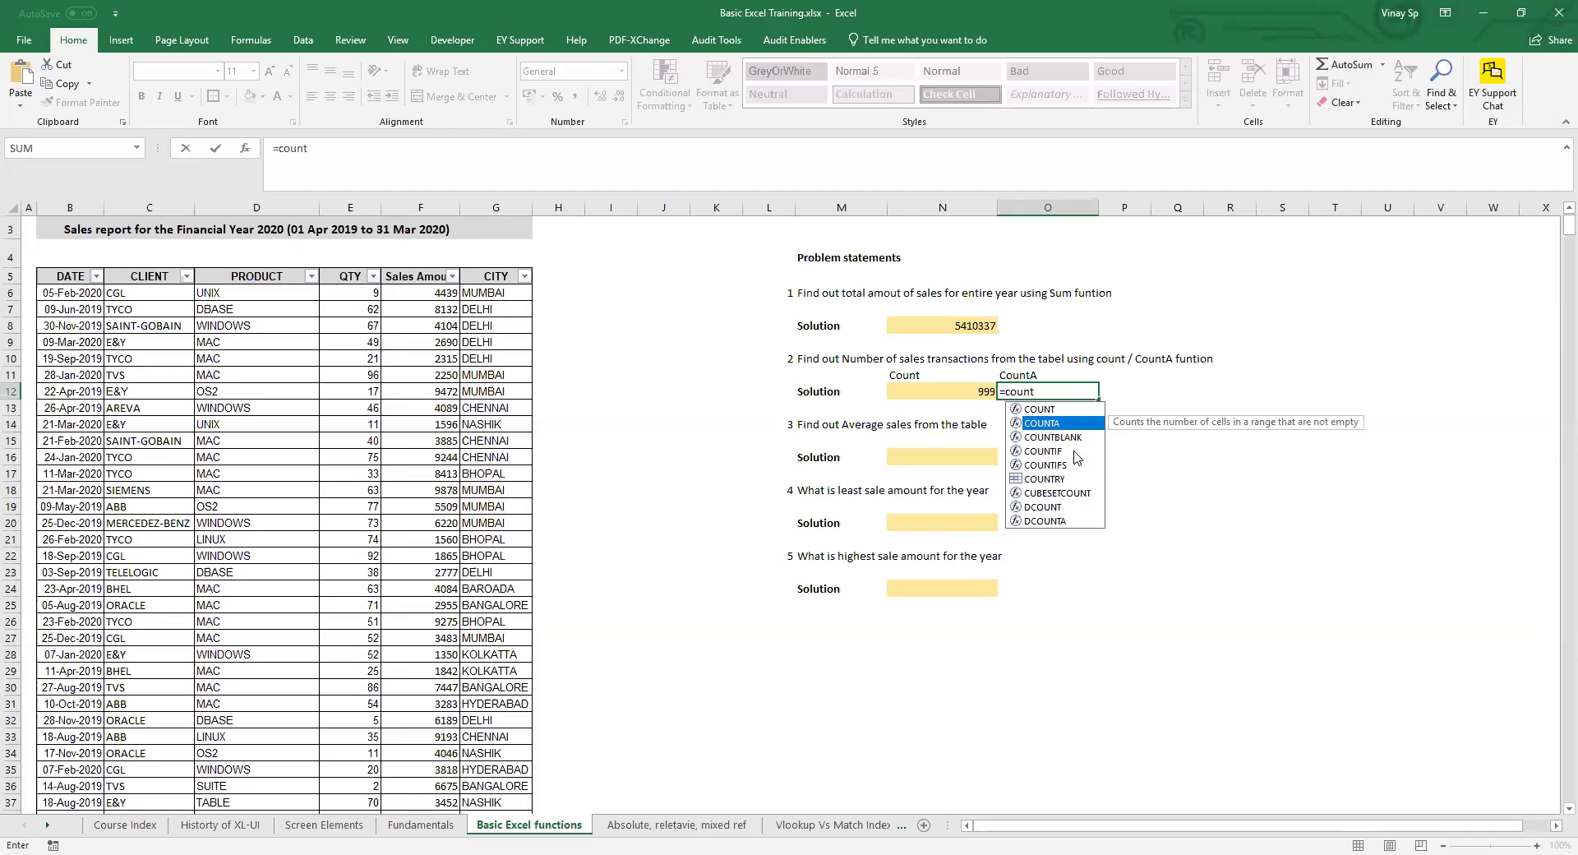
{"action": "key", "text": "Tab"}
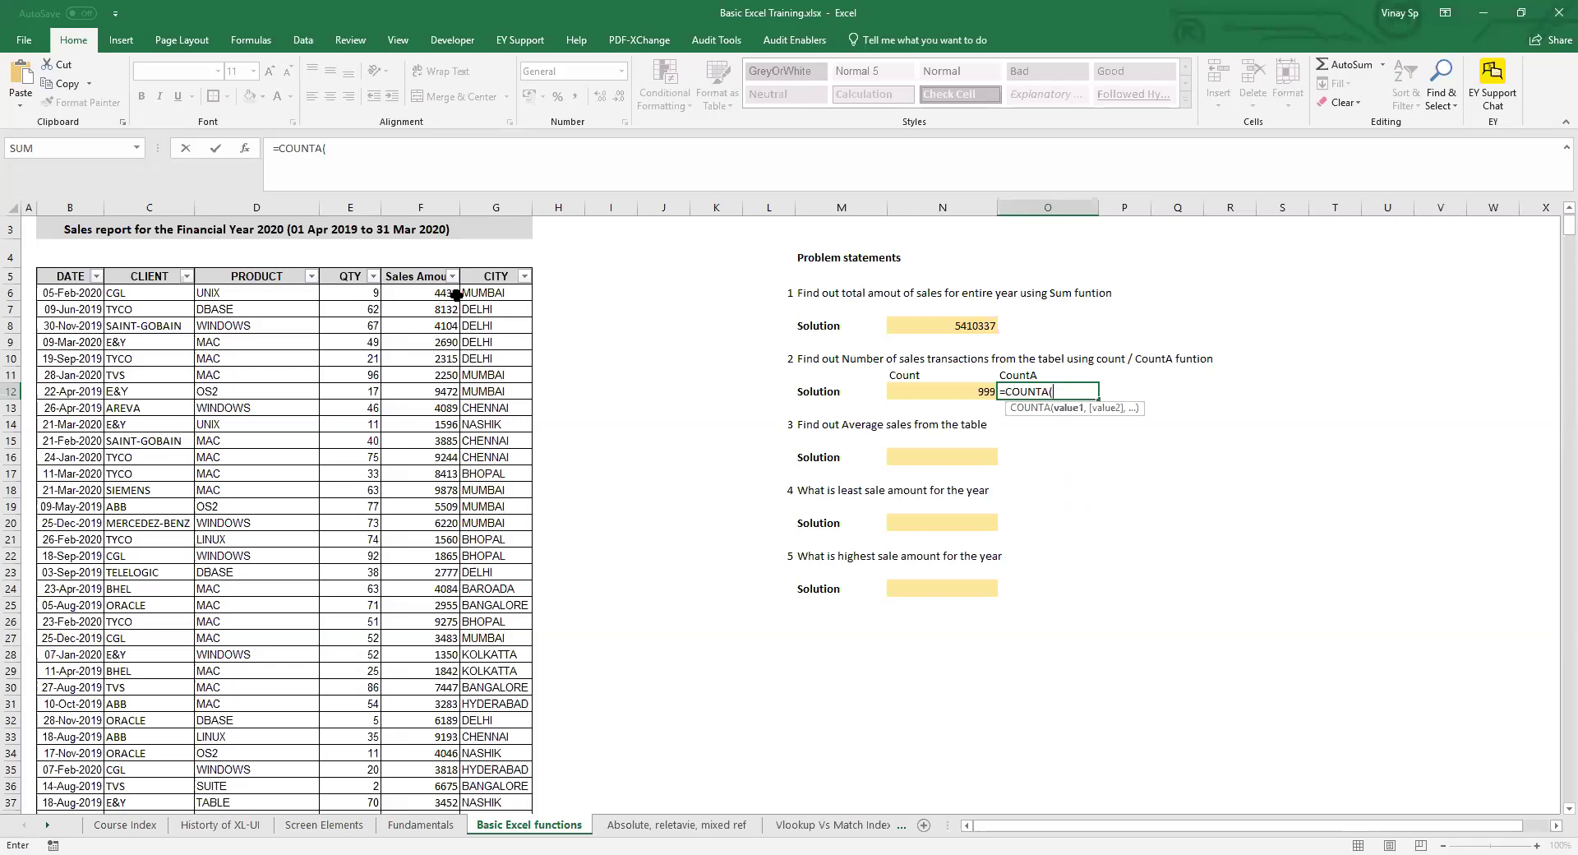
{"action": "left_click", "coordinate": [486, 293]}
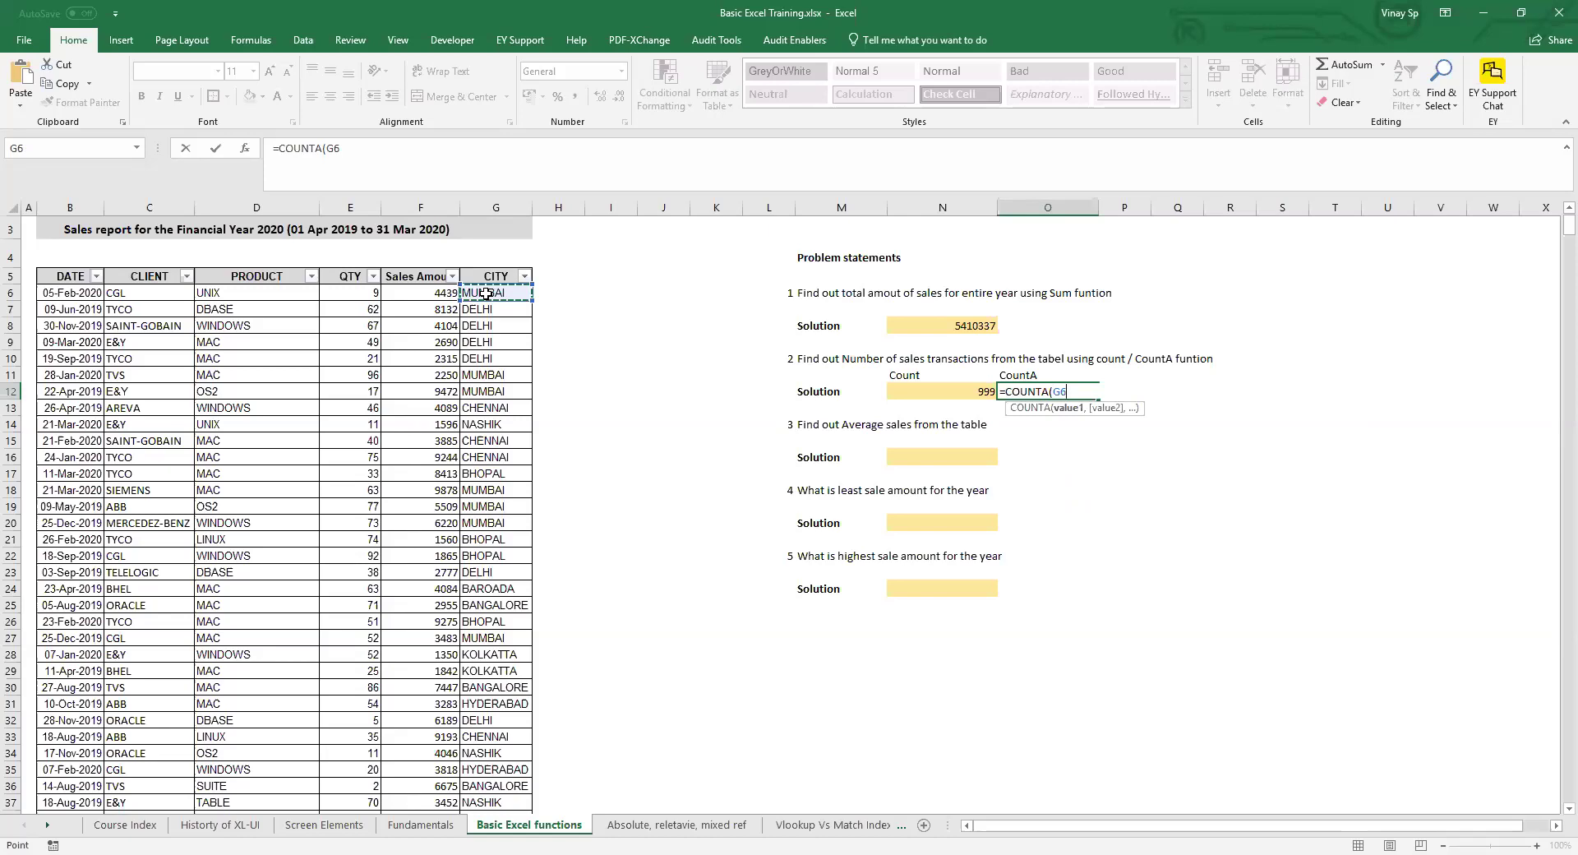
{"action": "key", "text": "ctrl+shift+Down"}
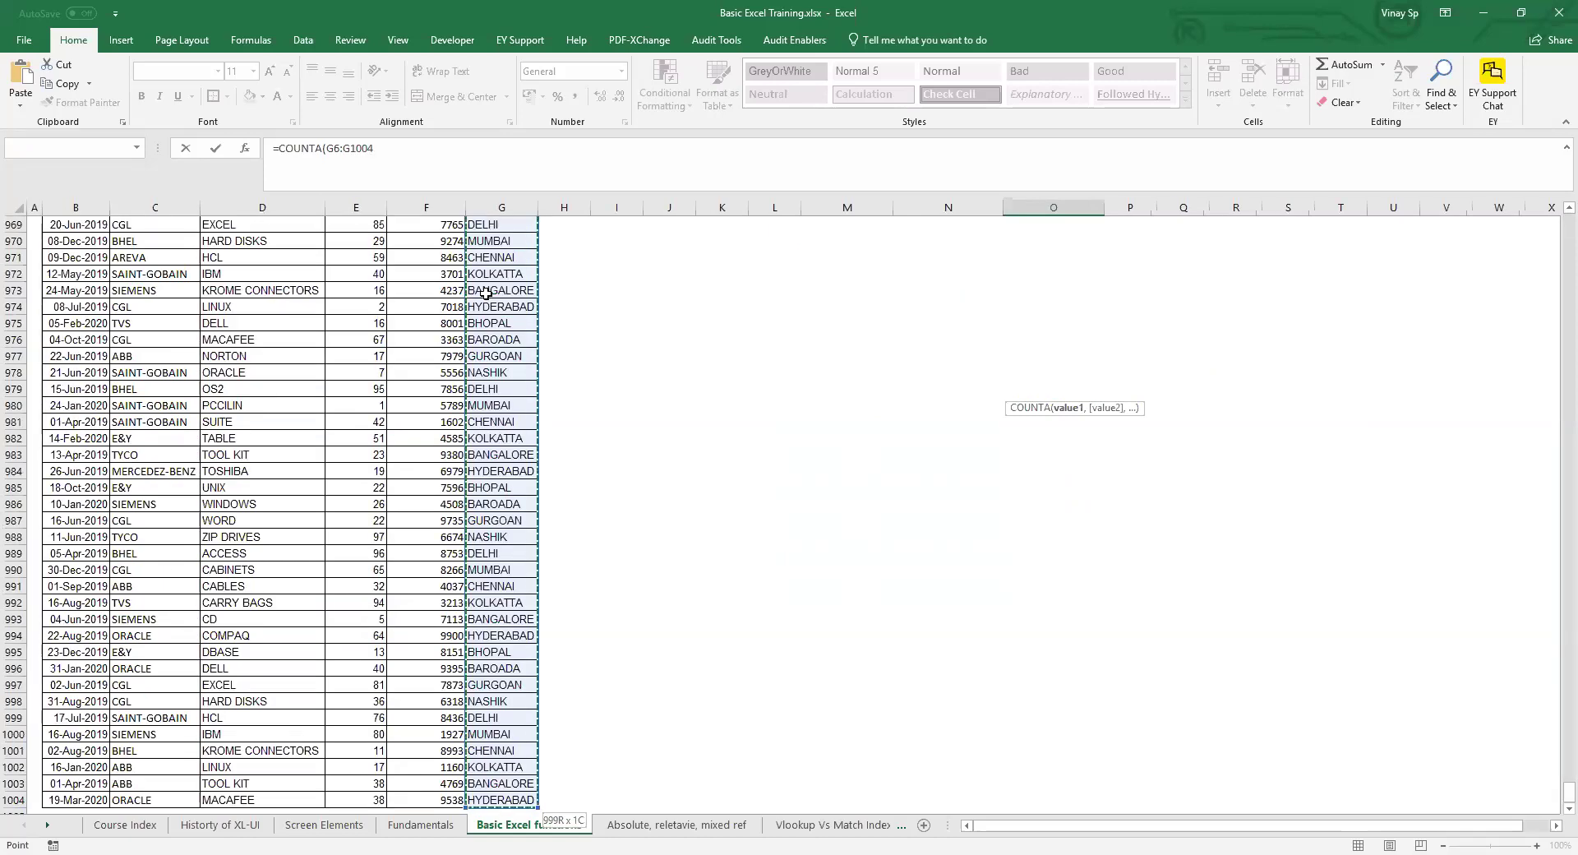
{"action": "type", "text": ")"}
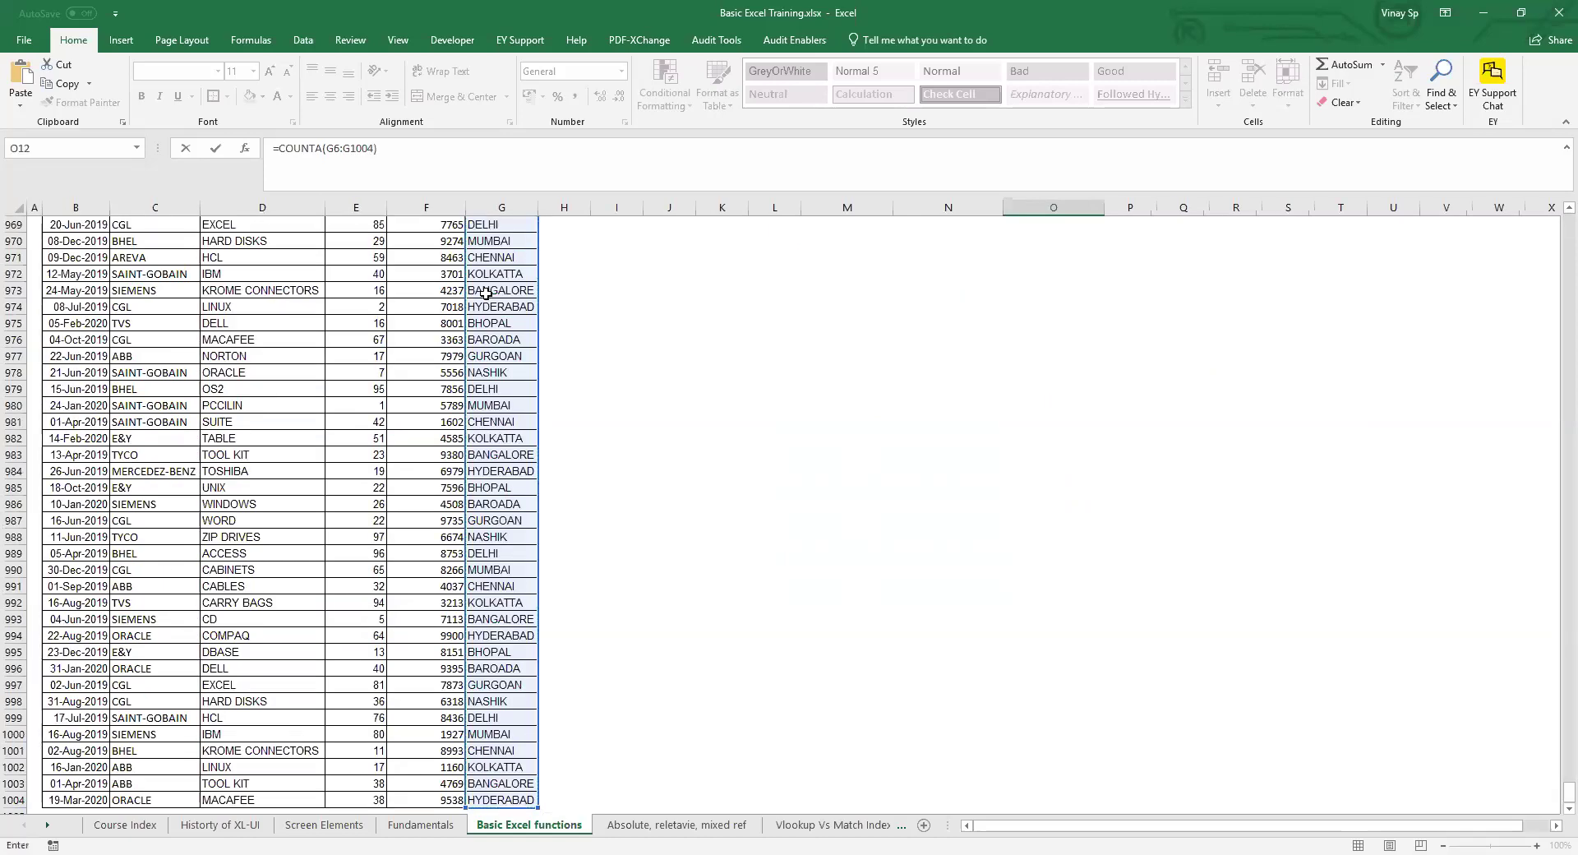
{"action": "key", "text": "Return"}
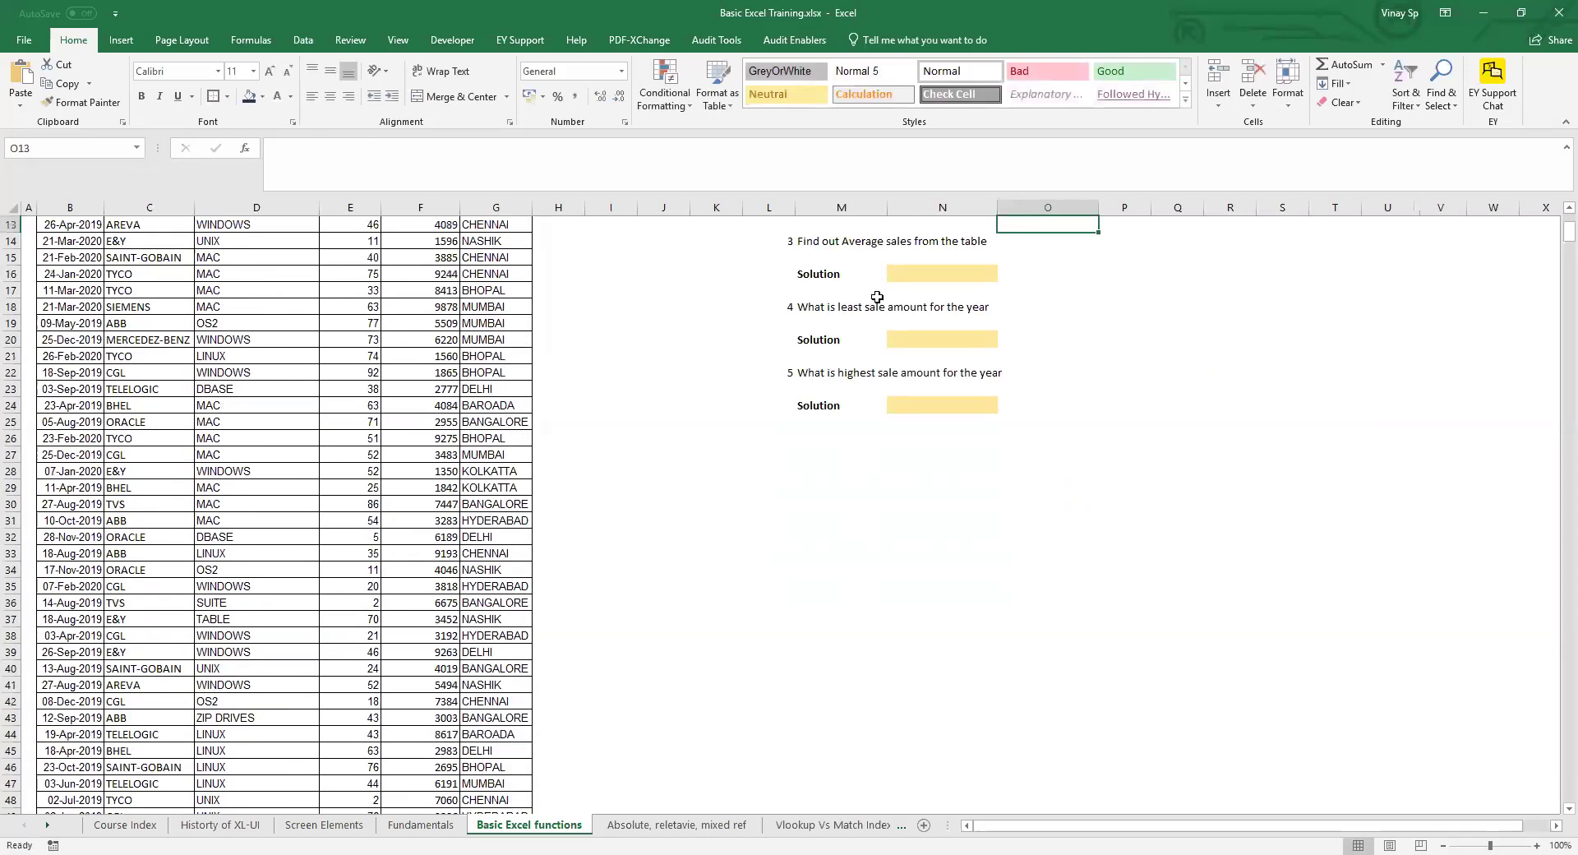
- Move the range of the COUNTA formula in O12 to the QTY column, E6:E1004
{"action": "scroll", "coordinate": [1047, 427], "scroll_direction": "up", "scroll_amount": 4}
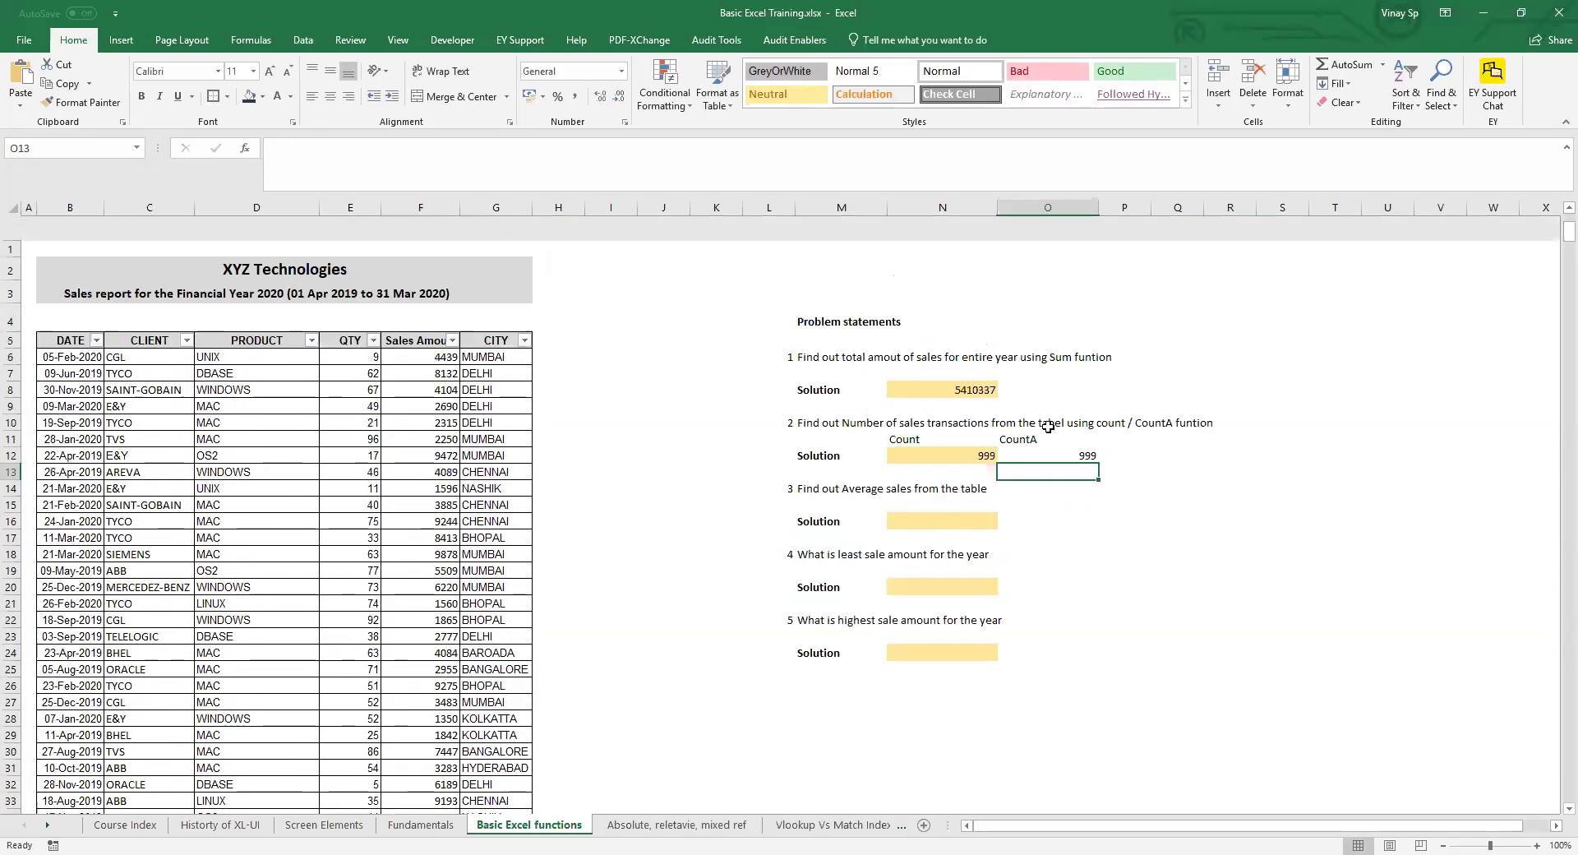
{"action": "left_click", "coordinate": [1048, 427]}
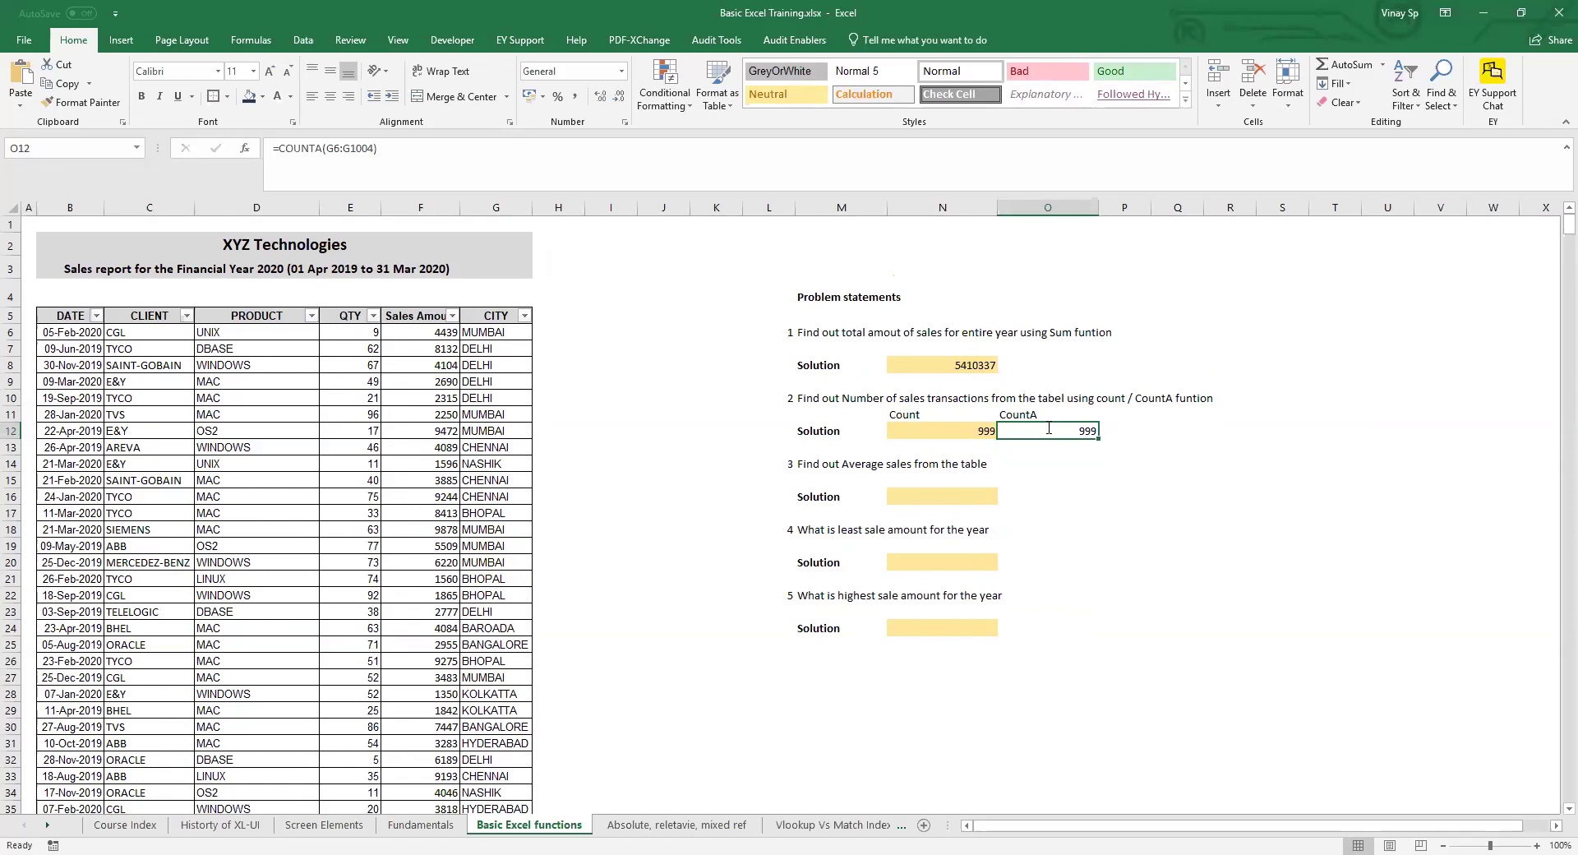
{"action": "double_click", "coordinate": [1048, 427]}
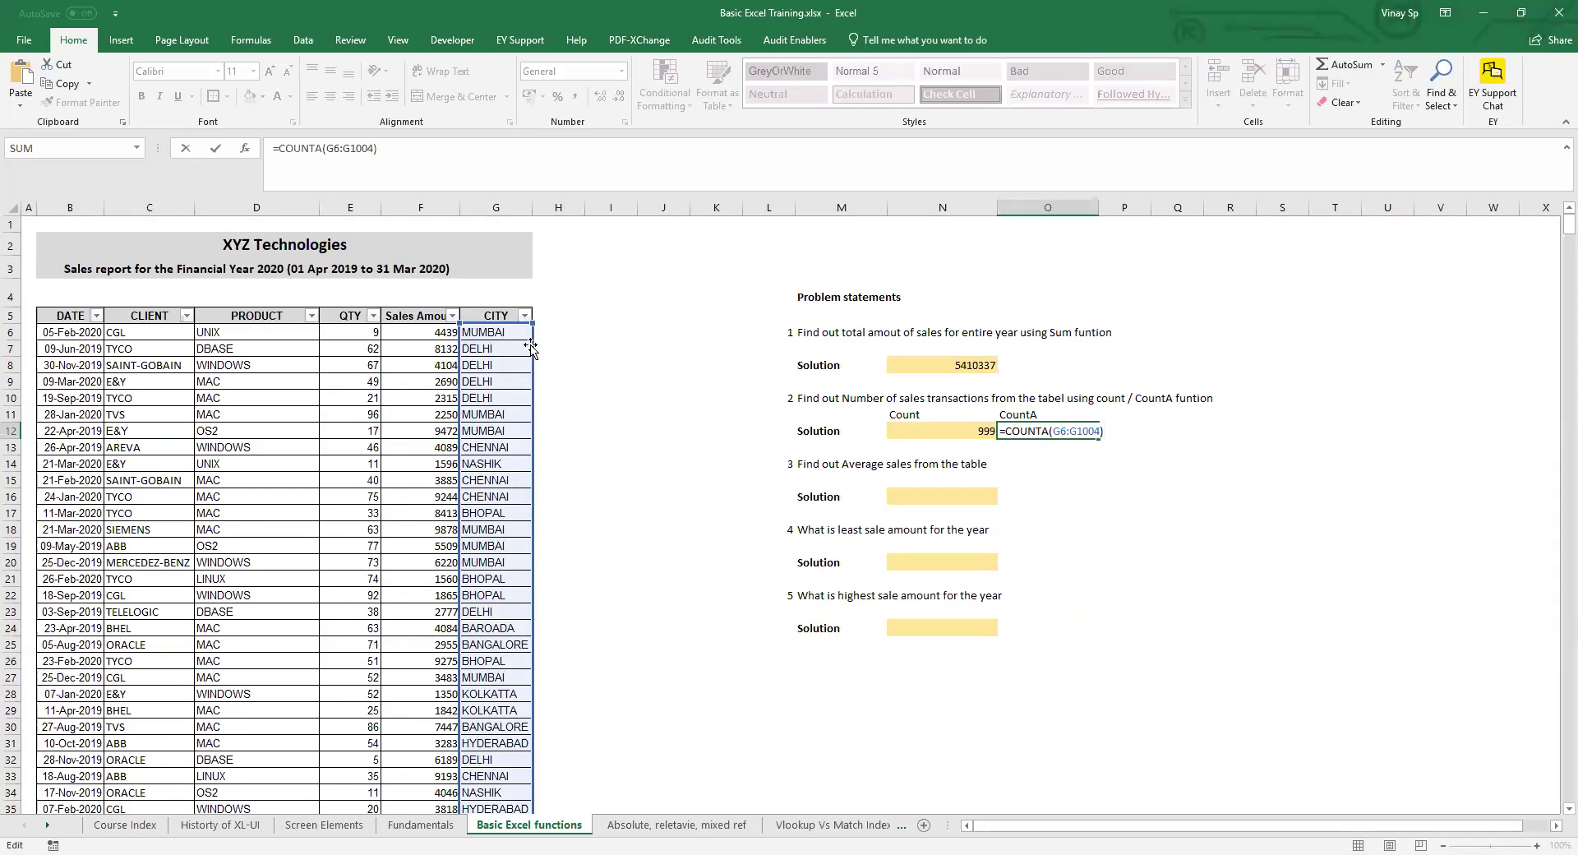
{"action": "left_click_drag", "start_coordinate": [531, 347], "coordinate": [352, 349]}
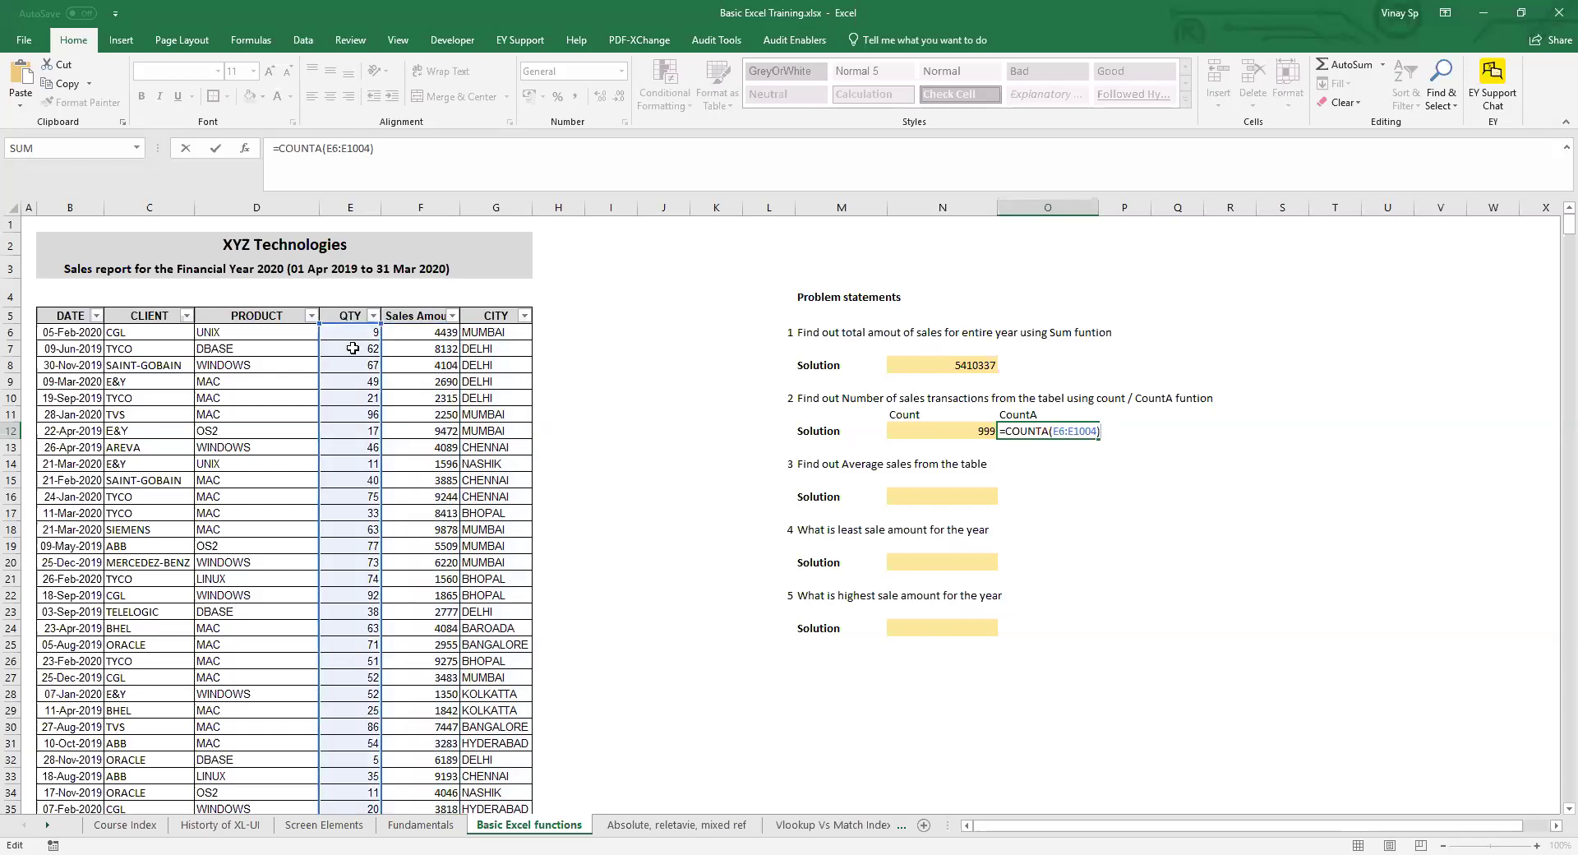
{"action": "key", "text": "Return"}
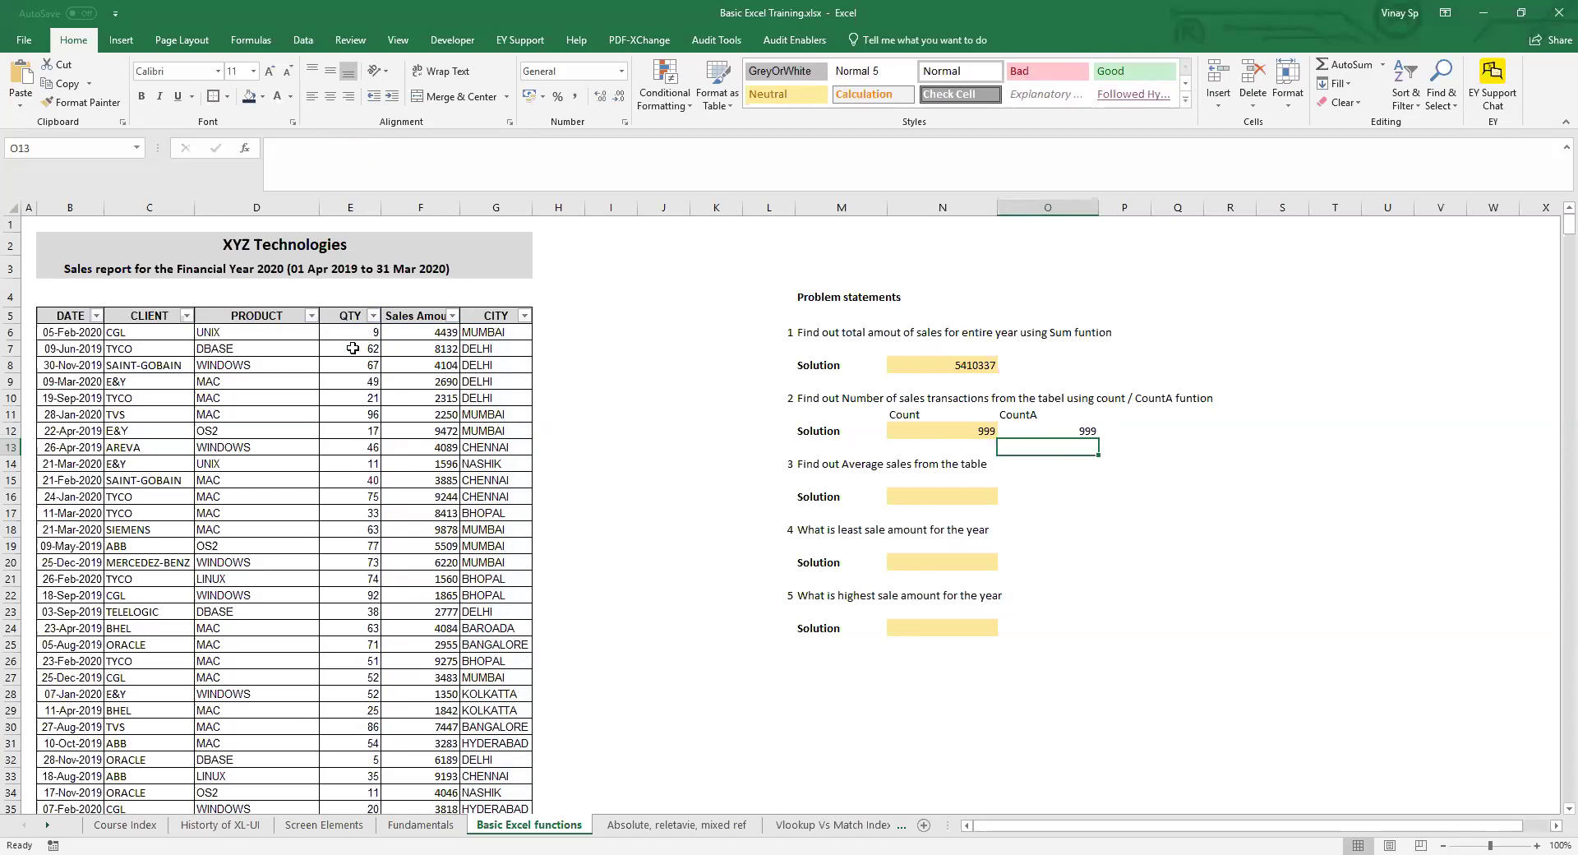
- Select the City values G6:G1004 and the Sales Amount values F6:F1004 to compare their summary statistics
{"action": "left_click", "coordinate": [513, 329]}
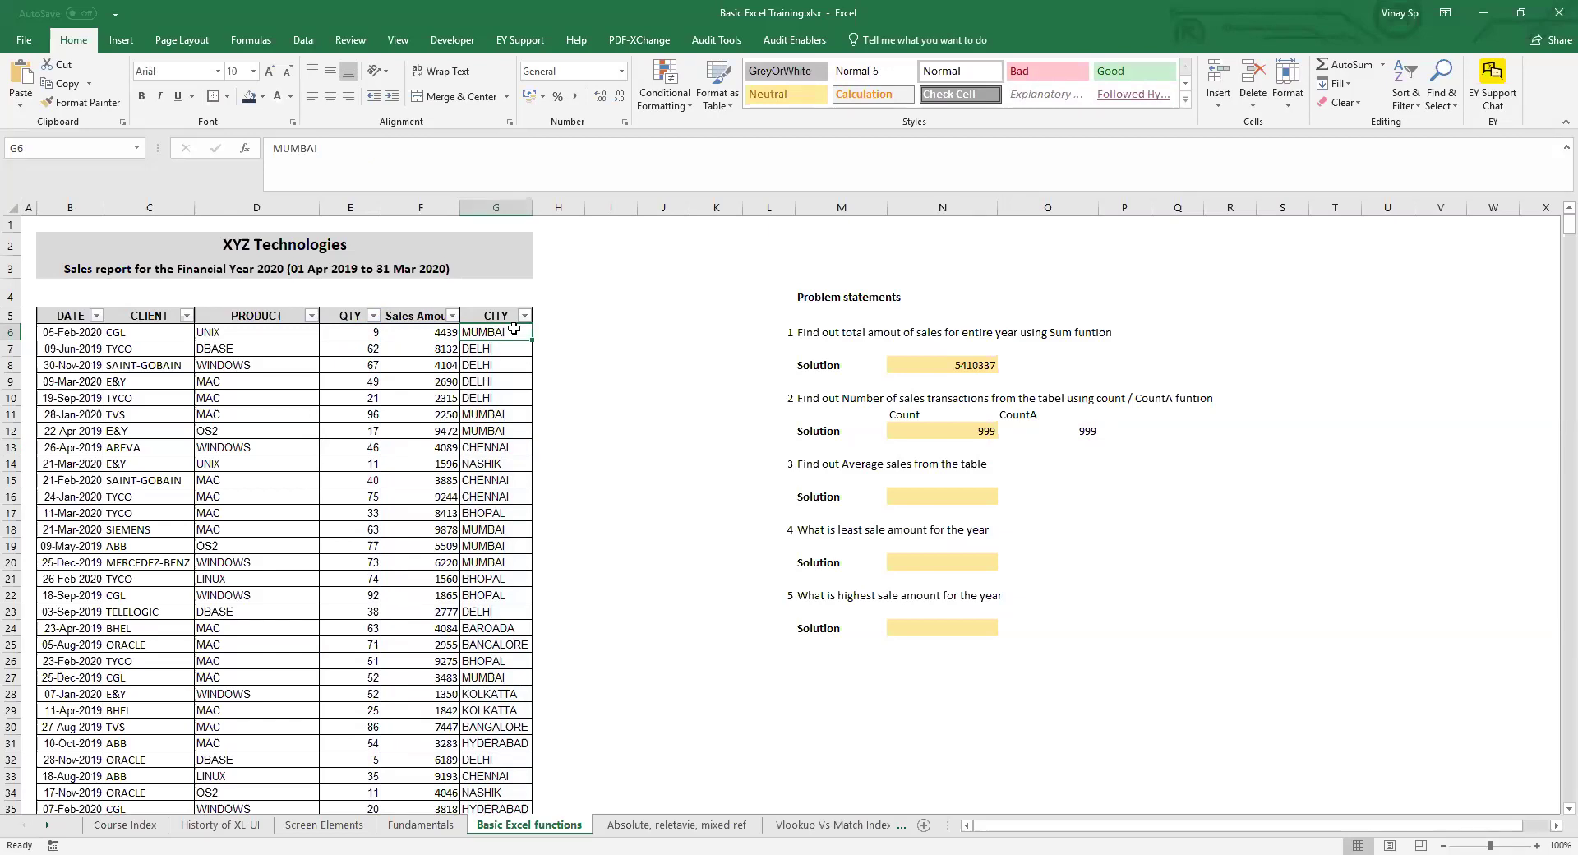
{"action": "key", "text": "ctrl+shift+Down"}
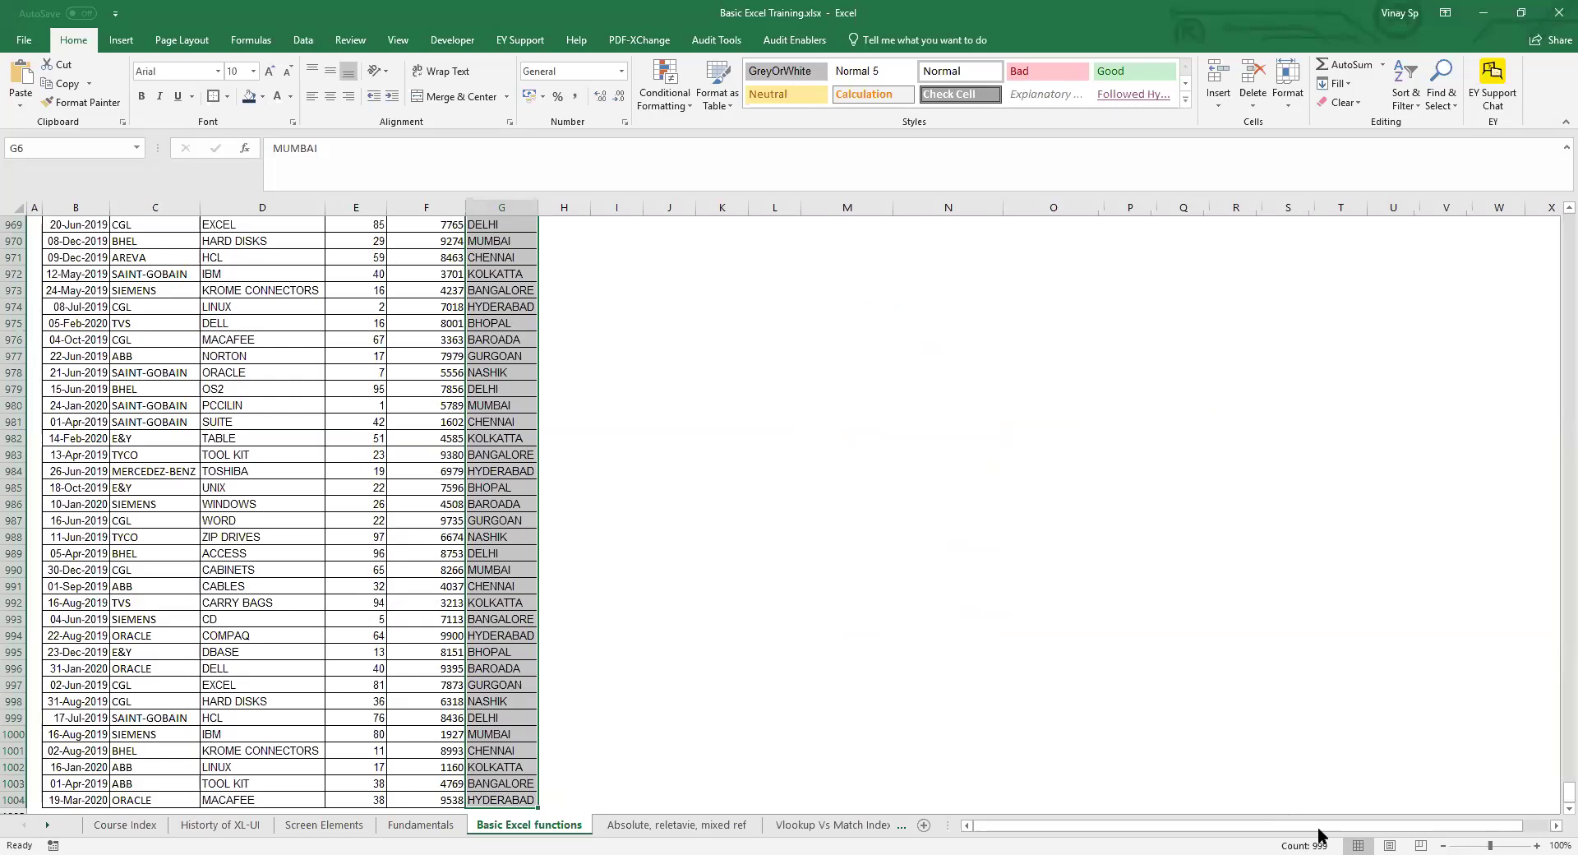
{"action": "key", "text": "ctrl+BackSpace"}
{"action": "key", "text": "Left"}
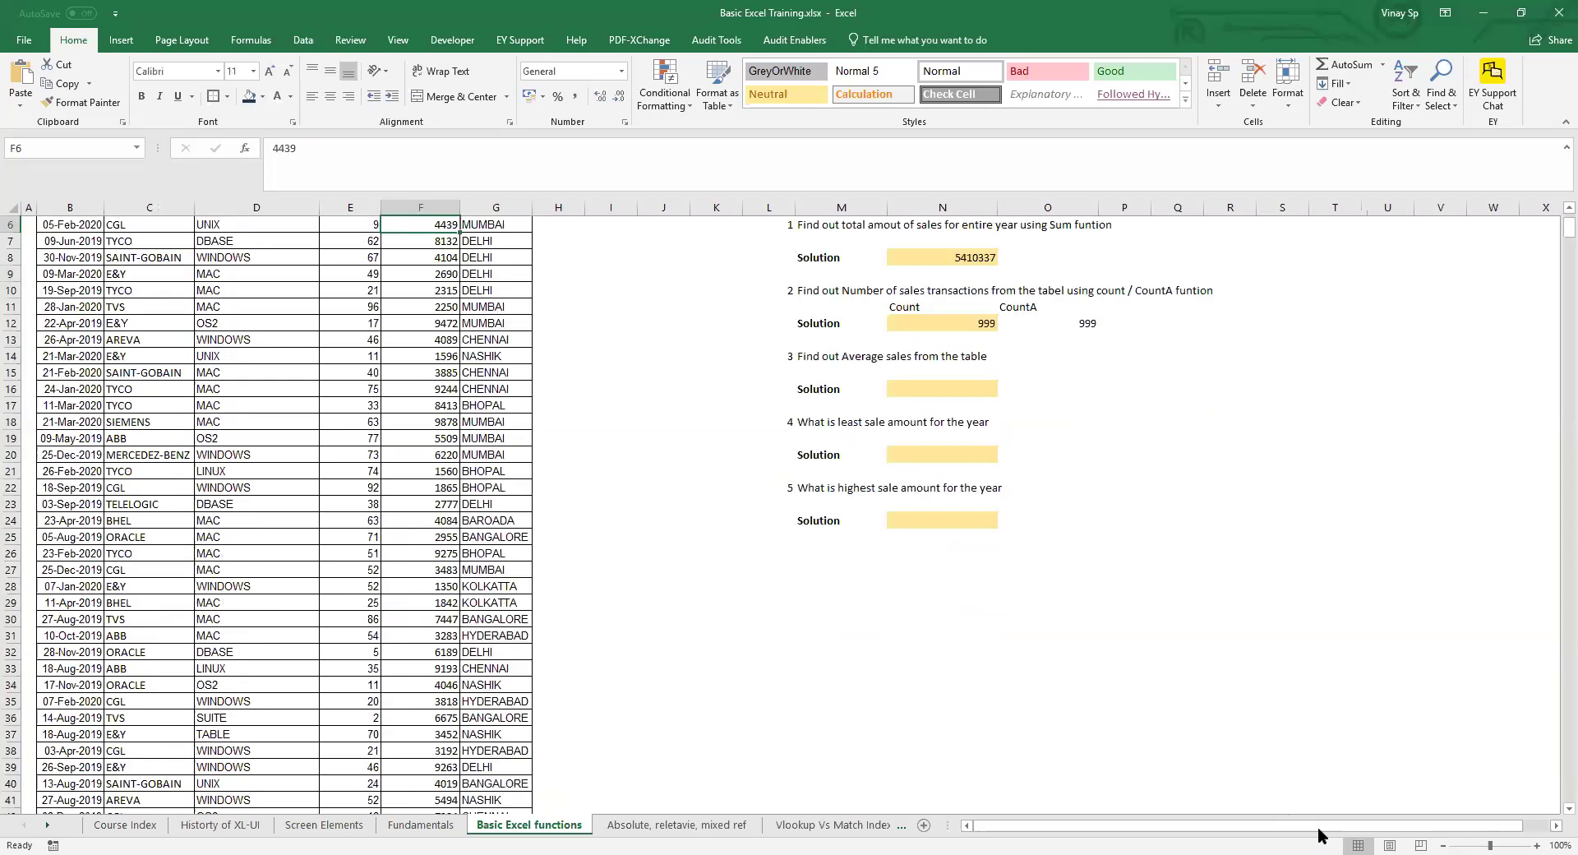
{"action": "scroll", "coordinate": [1321, 834], "scroll_direction": "up", "scroll_amount": 1}
{"action": "key", "text": "Right"}
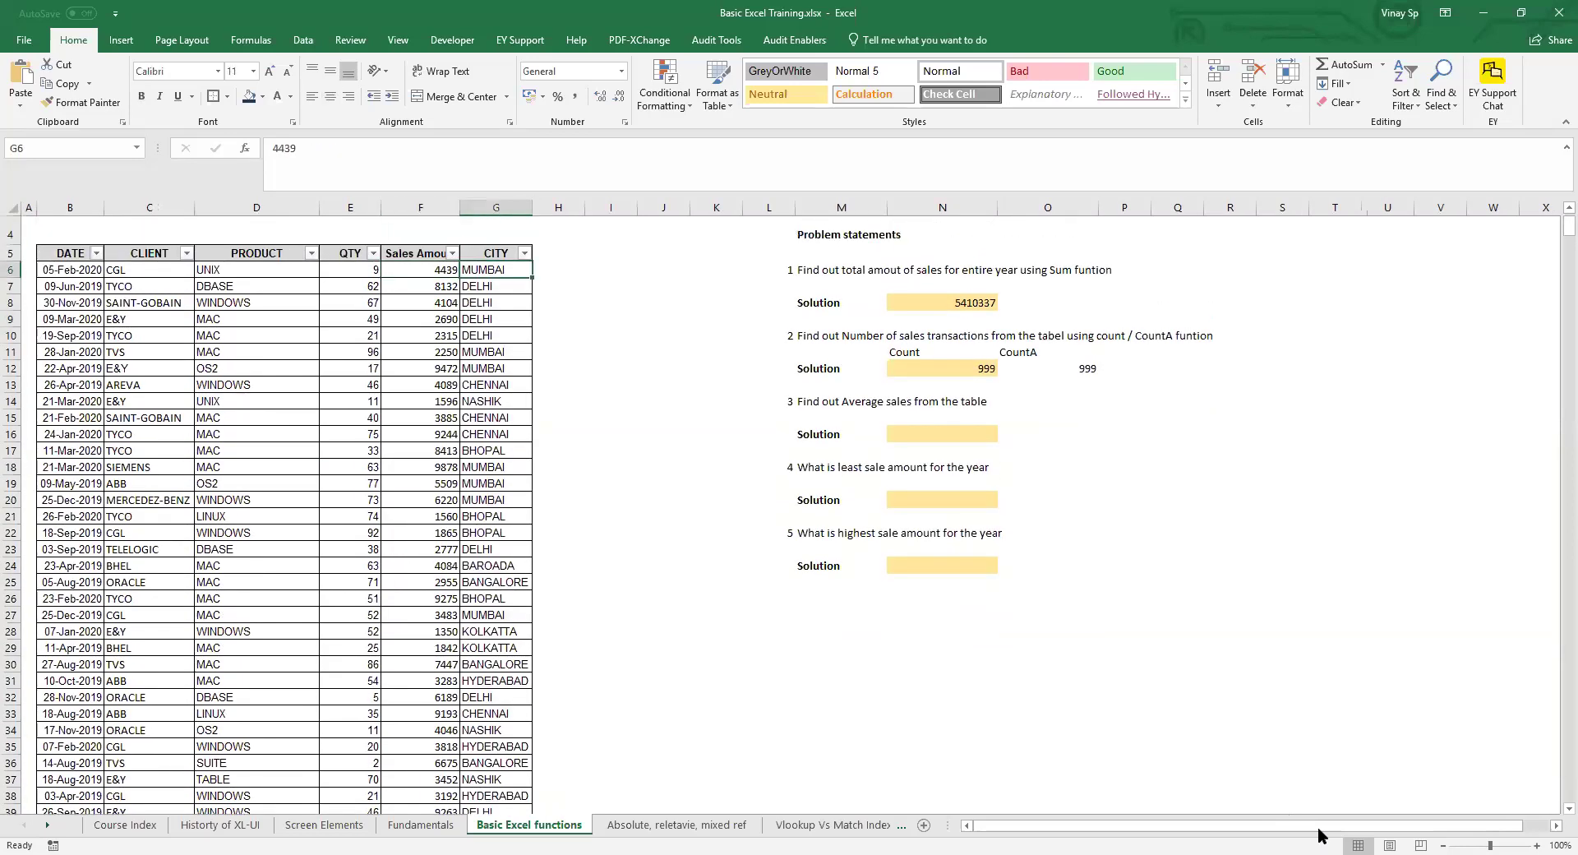
{"action": "key", "text": "shift+Down"}
{"action": "key", "text": "shift+Down"}
{"action": "key", "text": "Left"}
{"action": "key", "text": "Right"}
{"action": "key", "text": "ctrl+shift+Down"}
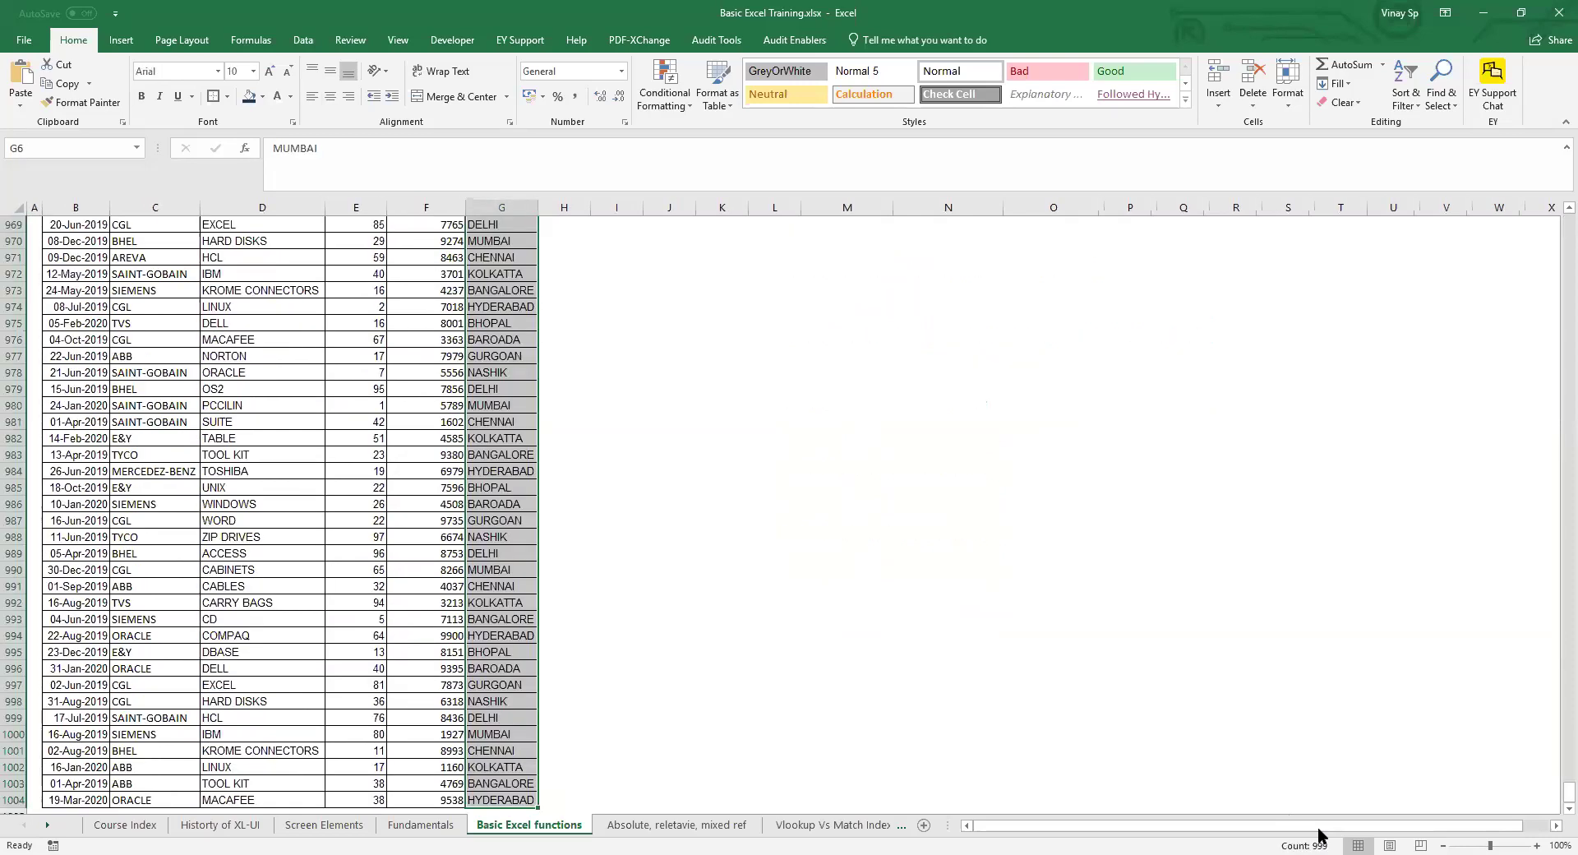
{"action": "key", "text": "Left"}
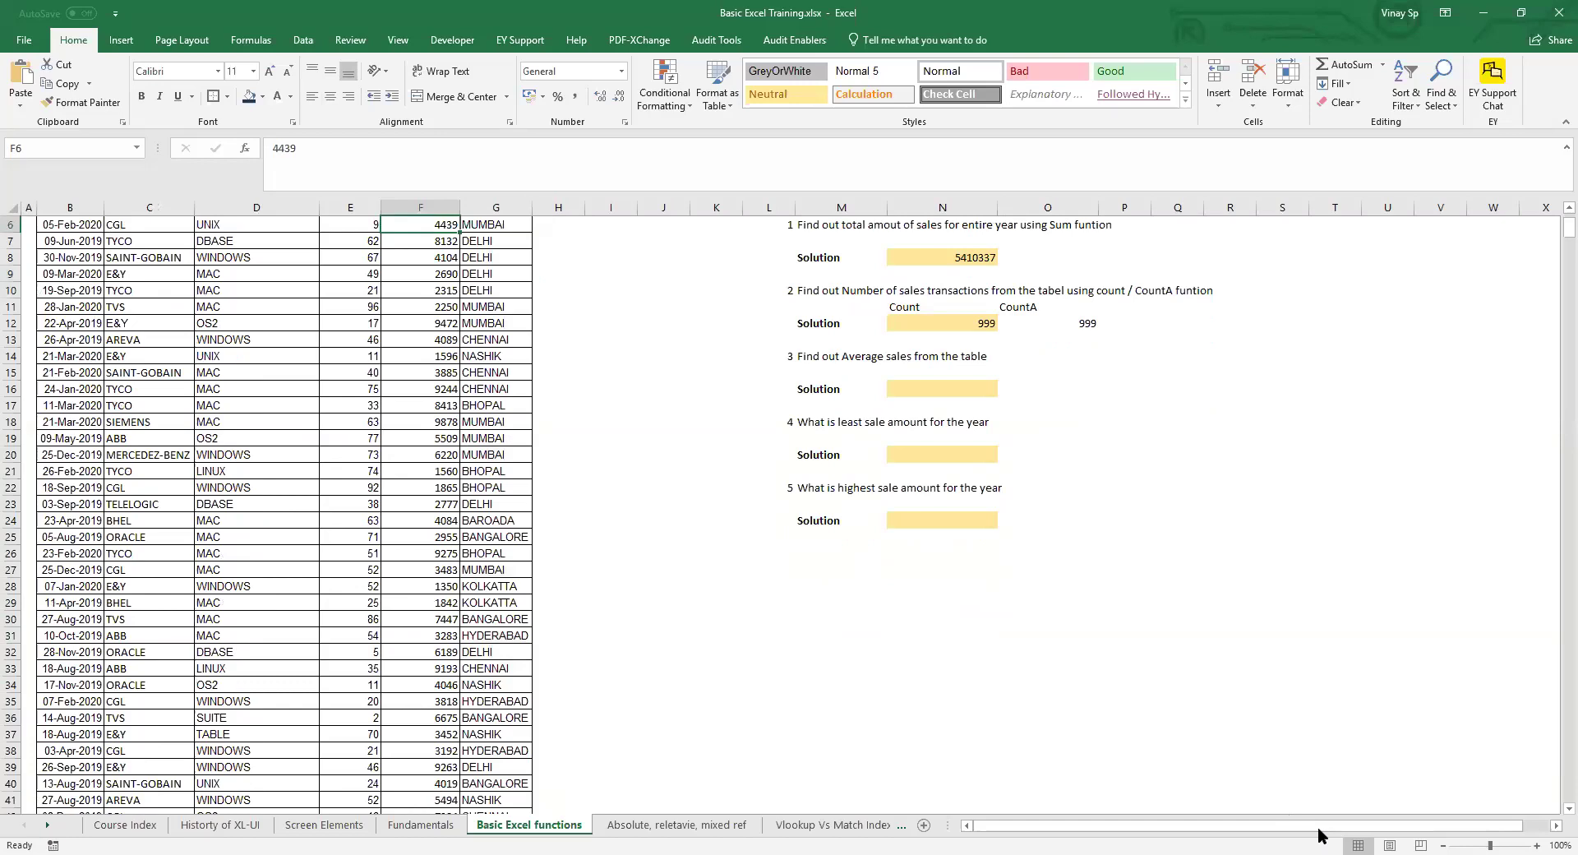
{"action": "key", "text": "ctrl+shift+Down"}
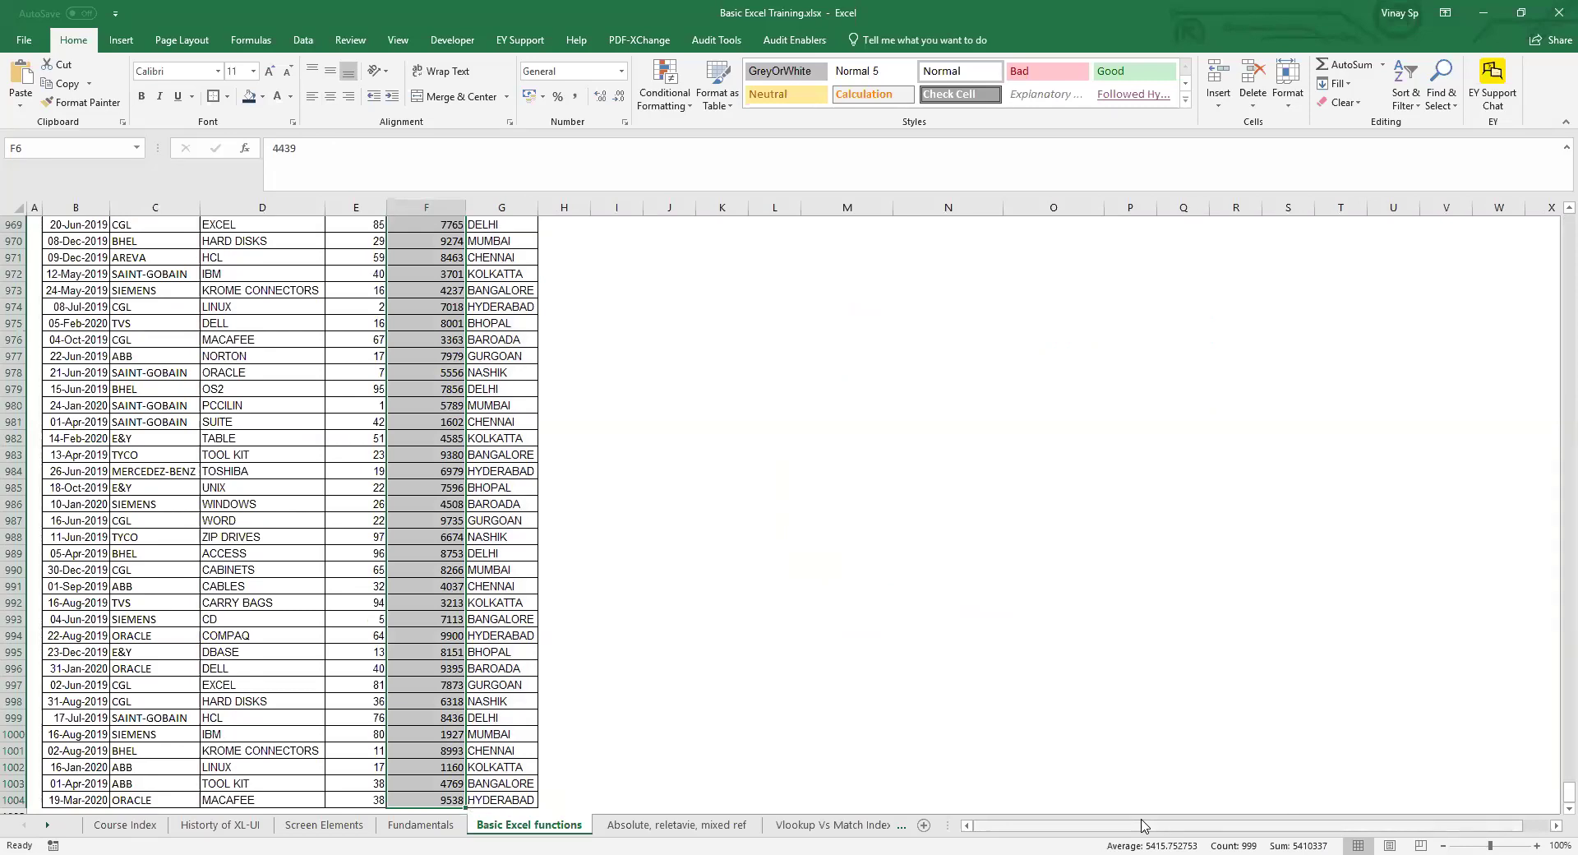
- Return to the top of the sales report and save the workbook
{"action": "key", "text": "ctrl+Up"}
{"action": "key", "text": "ctrl+Up"}
{"action": "key", "text": "Down"}
{"action": "key", "text": "Down"}
{"action": "key", "text": "Down"}
{"action": "key", "text": "Down"}
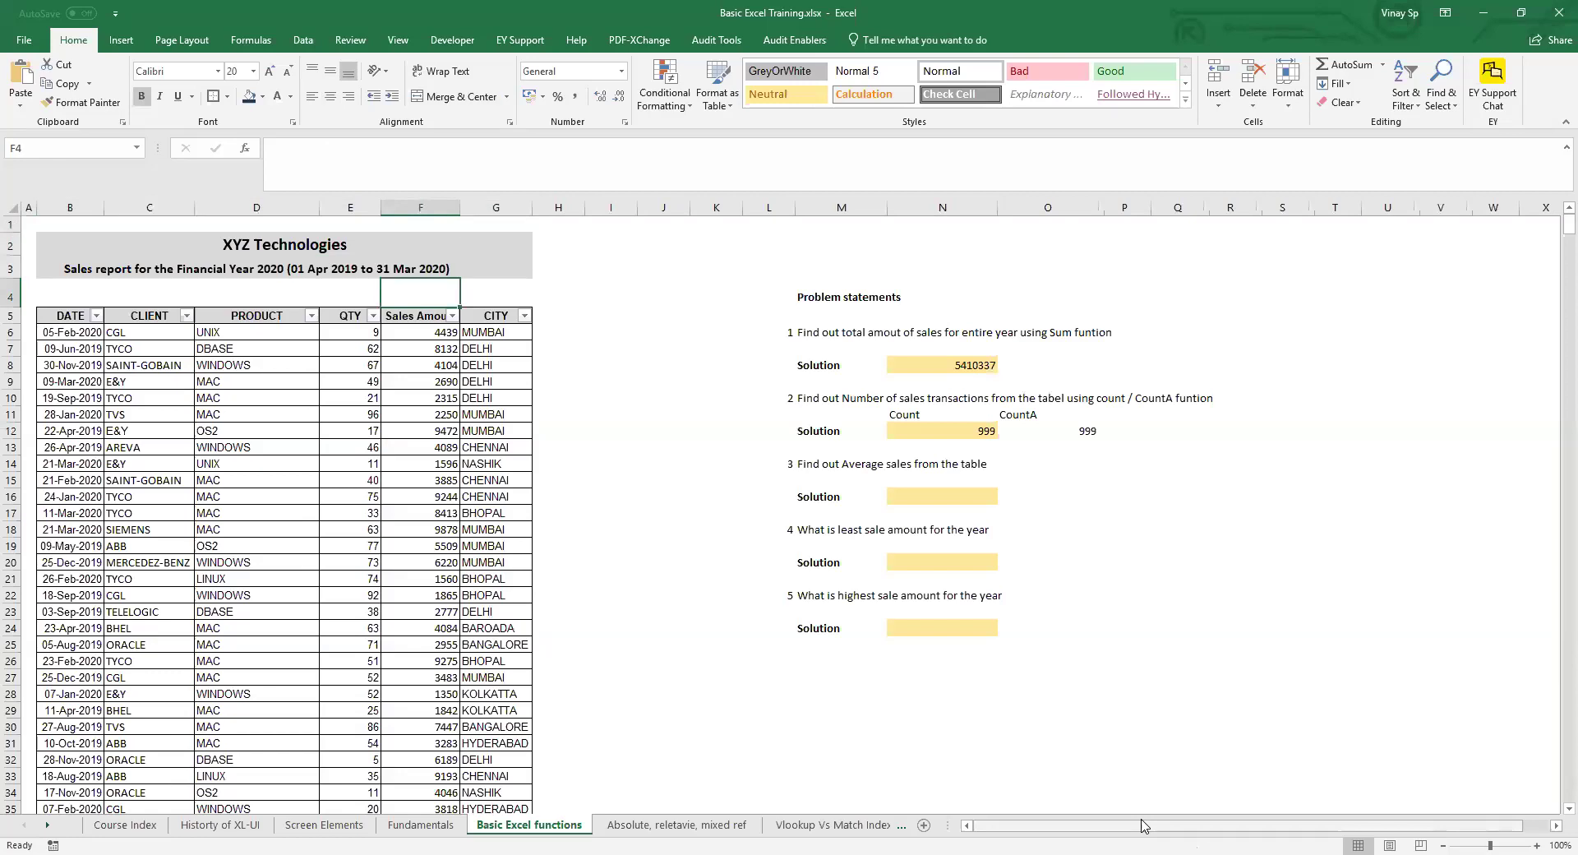
{"action": "key", "text": "ctrl+s"}
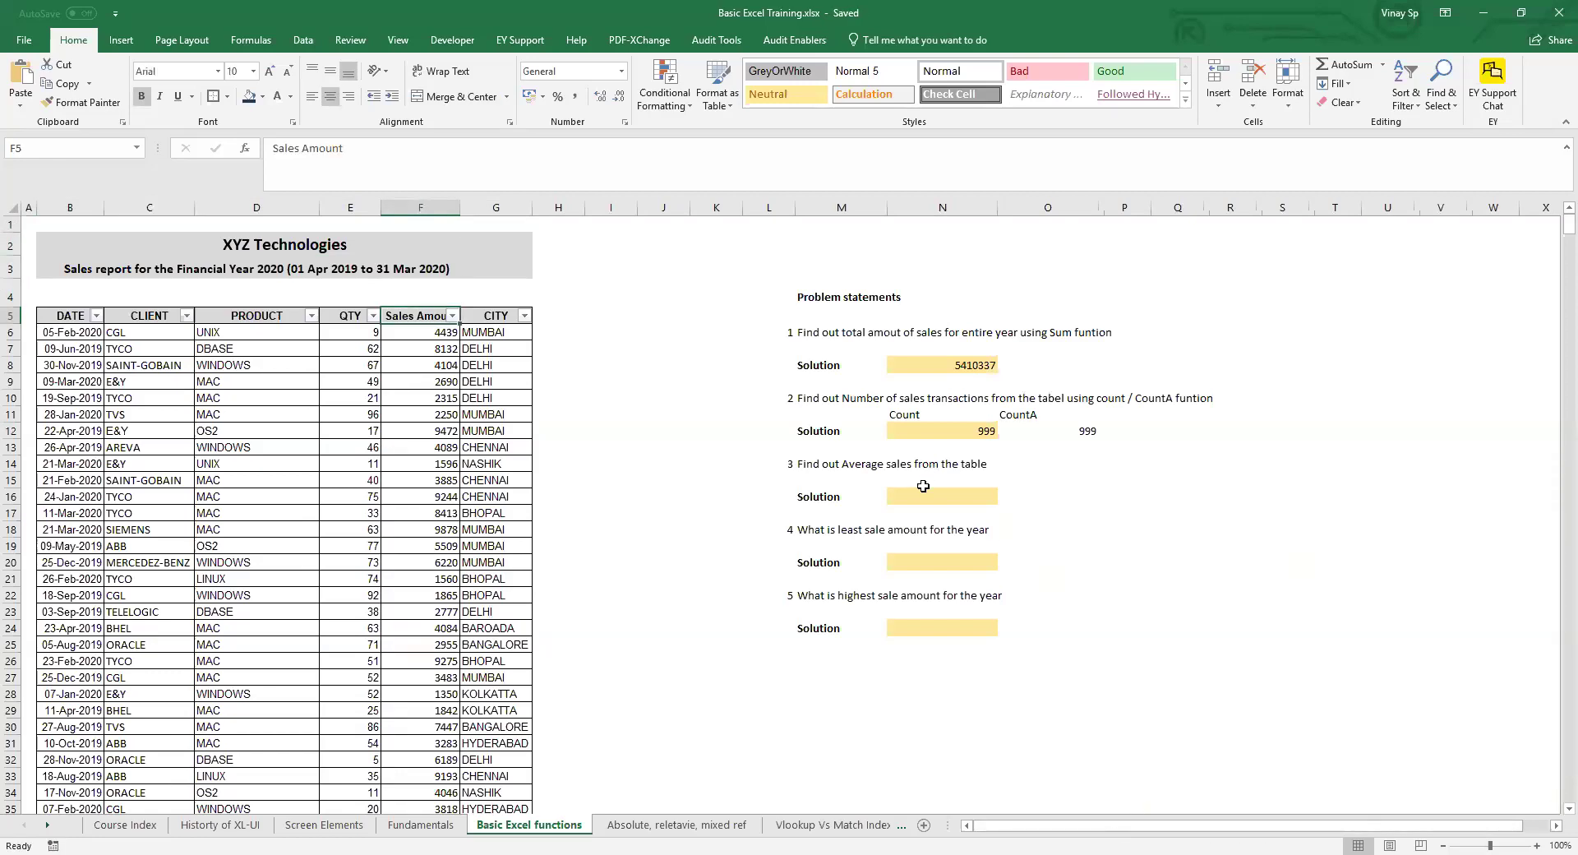
{"action": "left_click", "coordinate": [925, 483]}
{"action": "key", "text": "Down"}
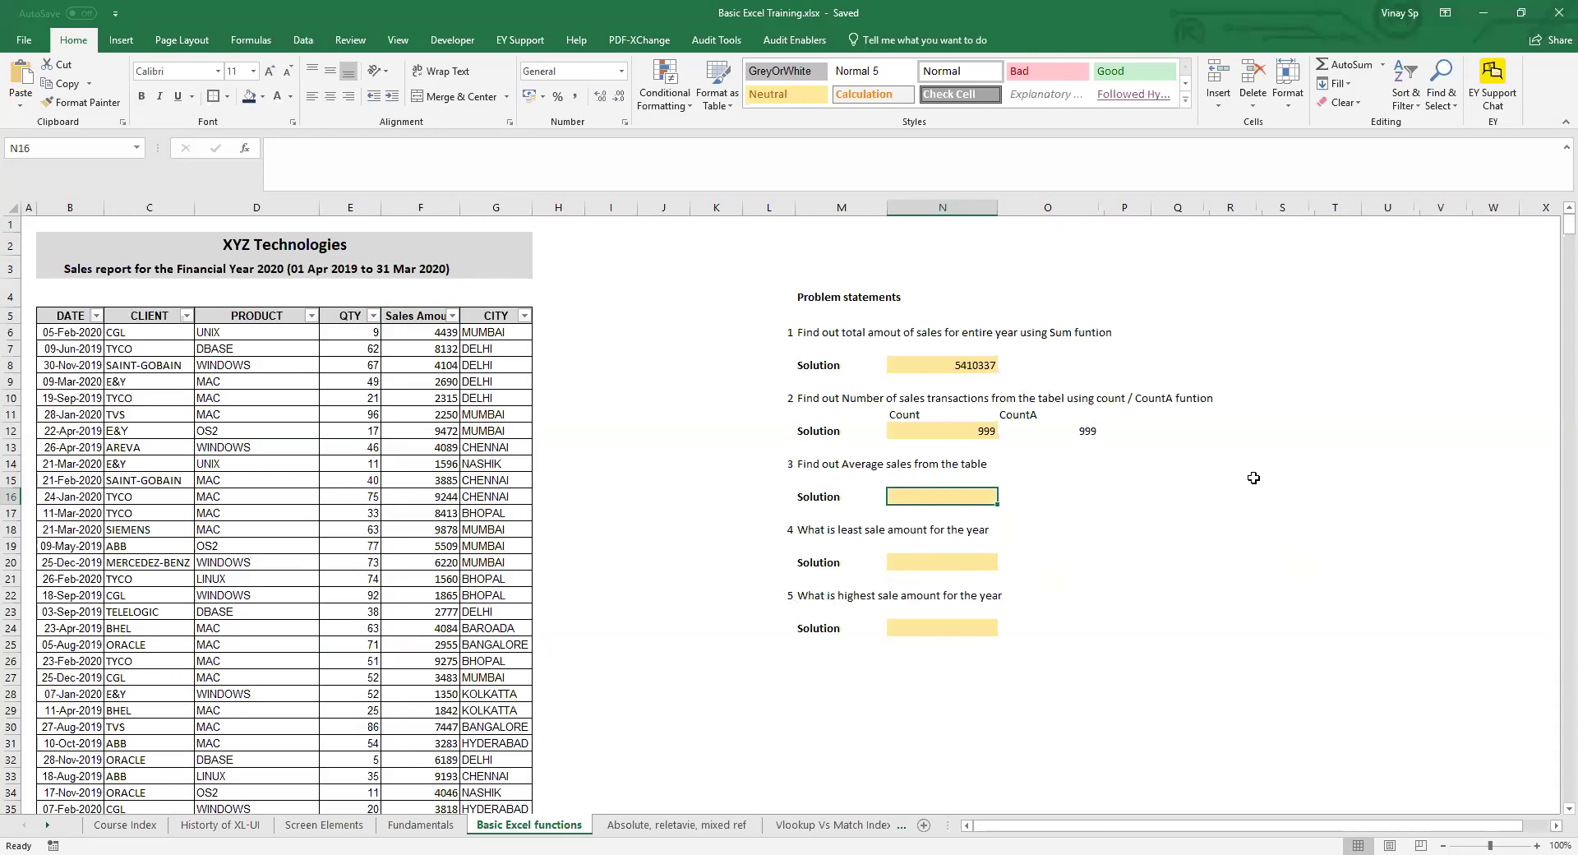
{"action": "left_click", "coordinate": [1026, 484]}
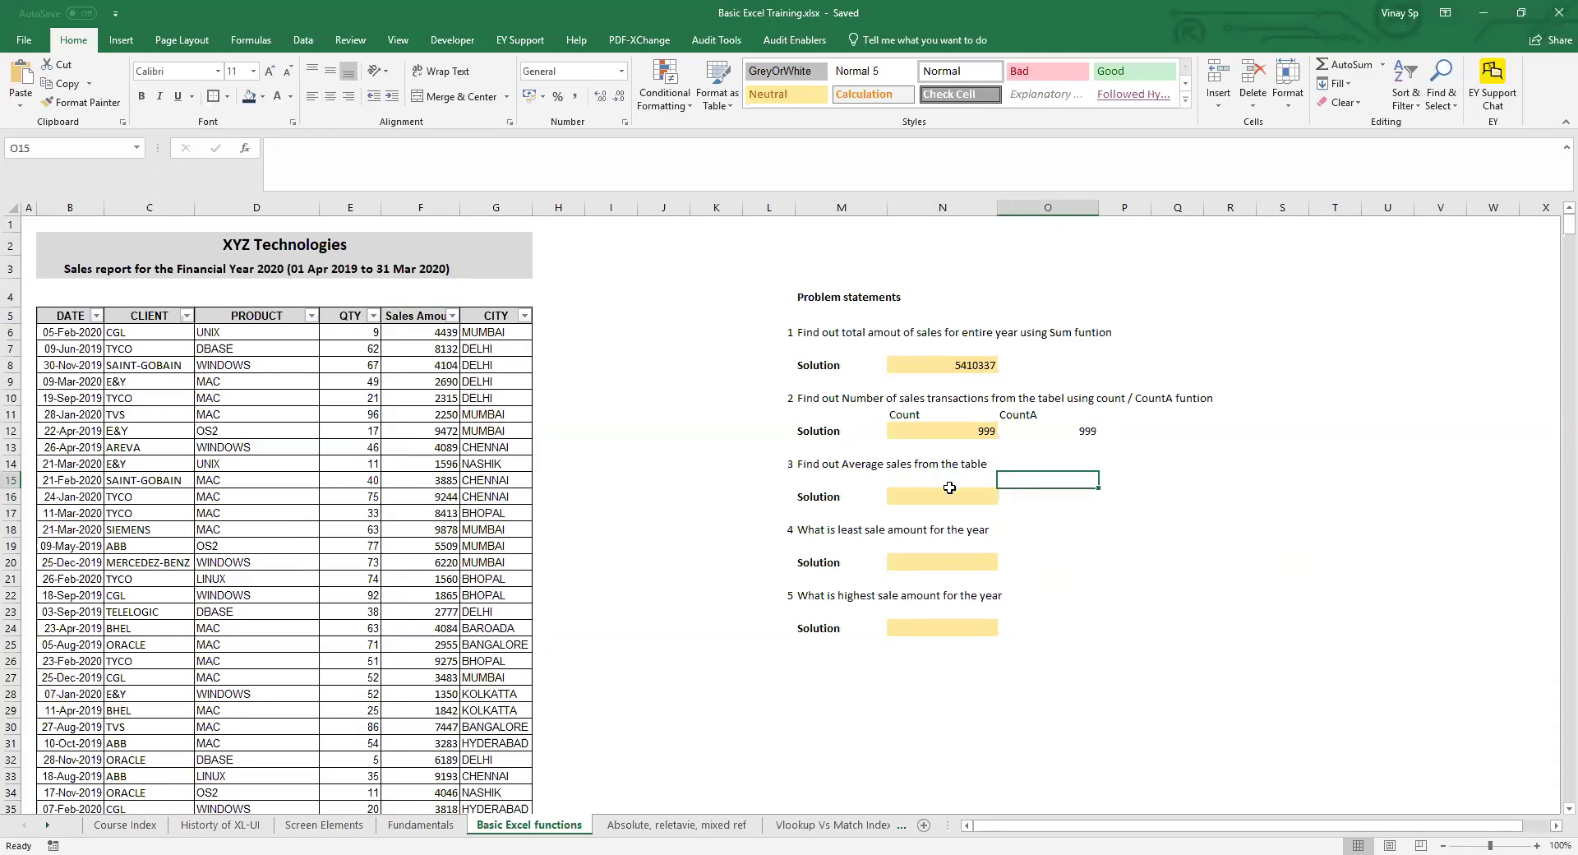
{"action": "left_click", "coordinate": [950, 491]}
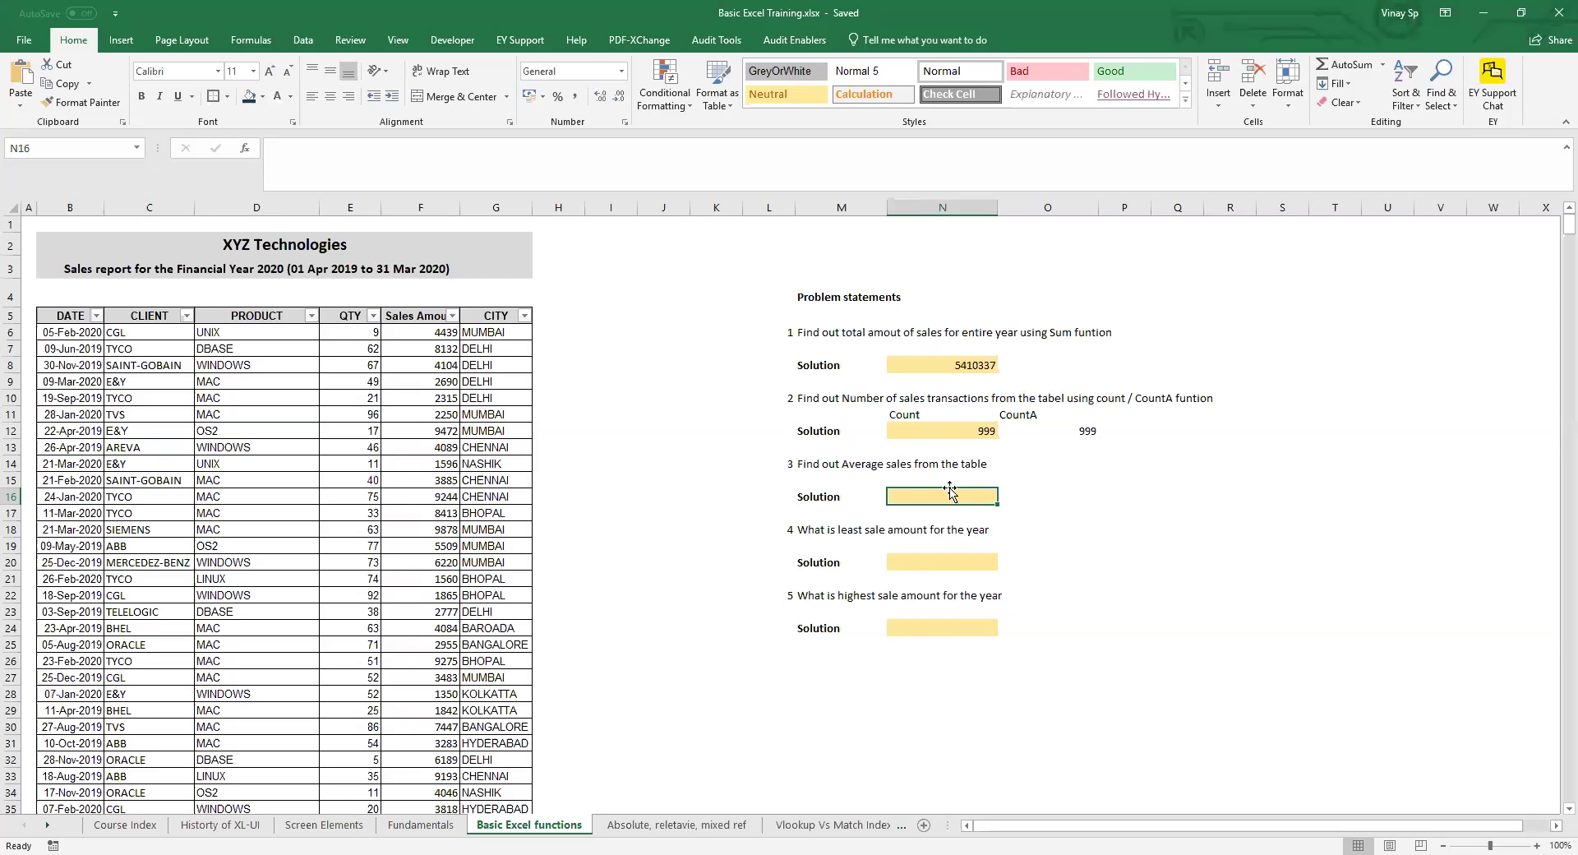
{"action": "key", "text": "Left"}
{"action": "key", "text": "Left"}
{"action": "key", "text": "Left"}
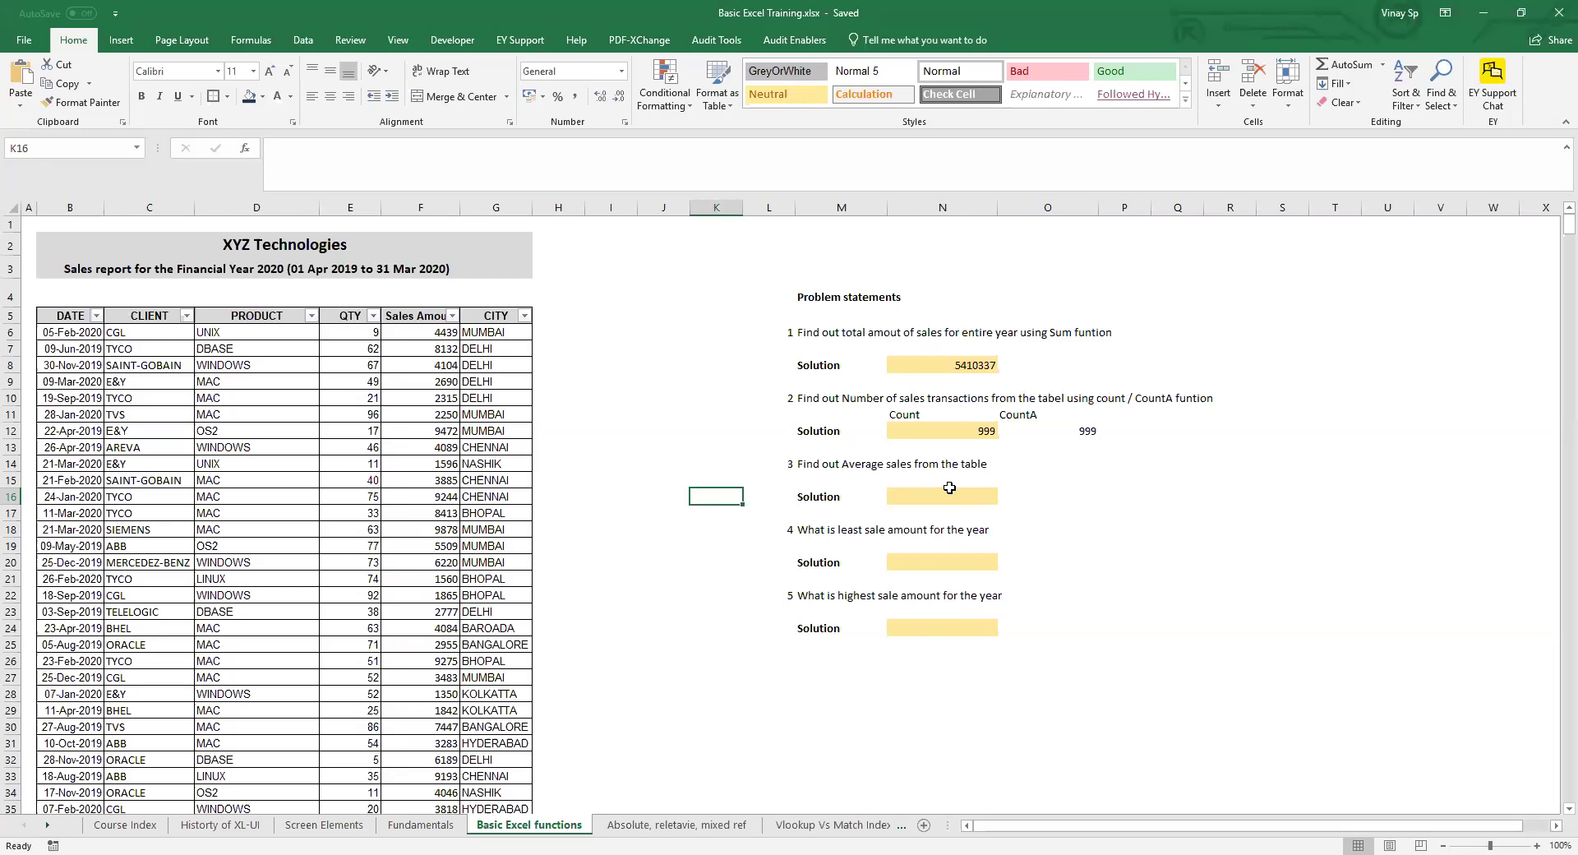
{"action": "key", "text": "Left"}
{"action": "key", "text": "Left"}
{"action": "key", "text": "Right"}
{"action": "key", "text": "Right"}
{"action": "key", "text": "Right"}
{"action": "key", "text": "Right"}
{"action": "key", "text": "Right"}
{"action": "key", "text": "Right"}
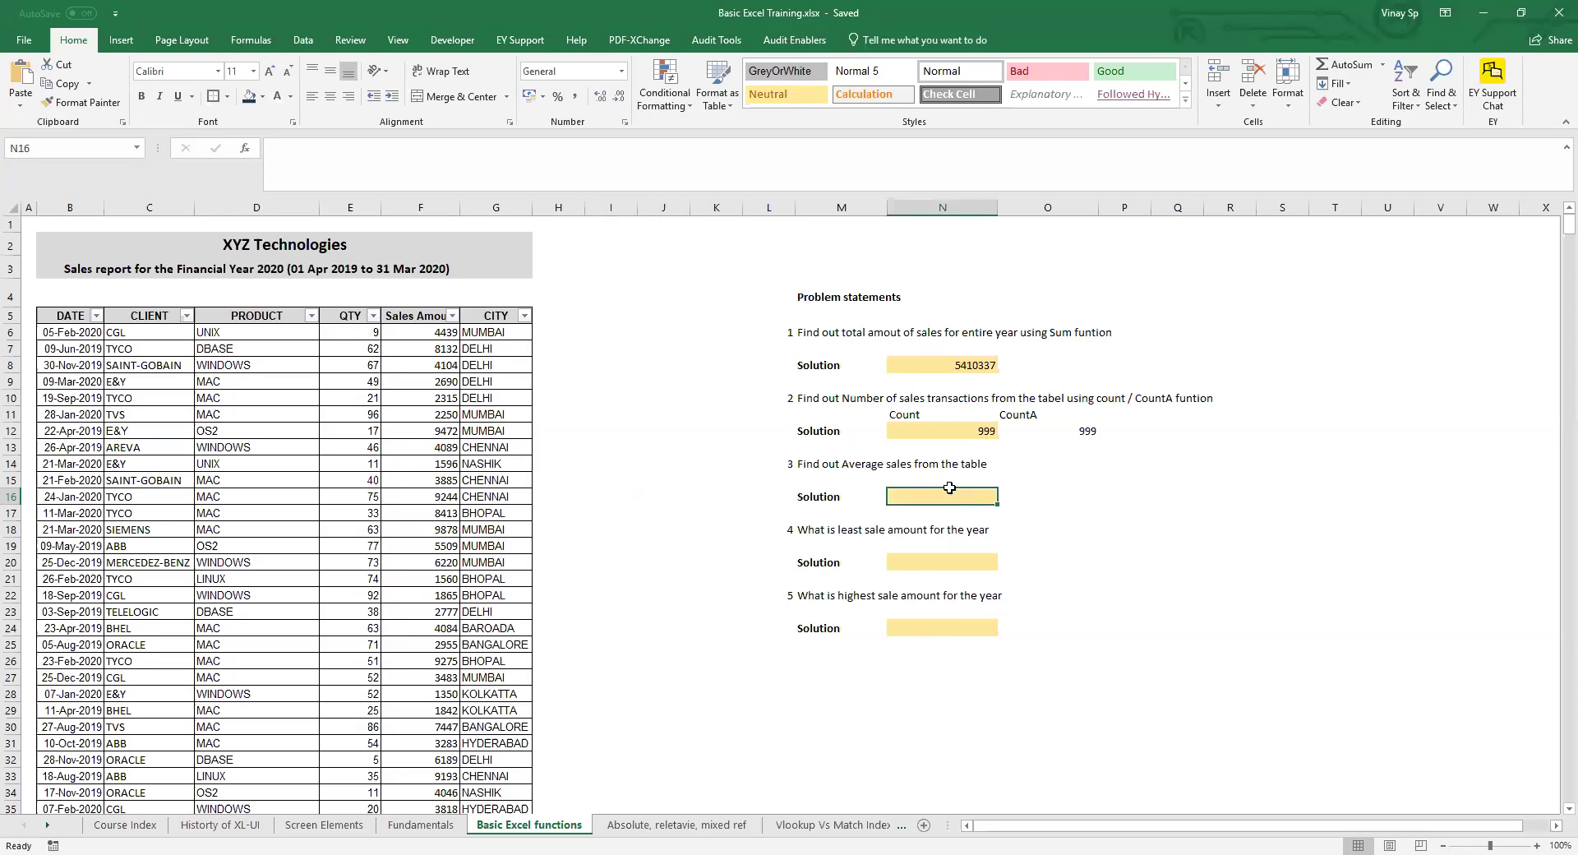
- Check the total sales solution in N8 and the COUNT formula in N12 as the two parts of an average
{"action": "key", "text": "Left"}
{"action": "key", "text": "Left"}
{"action": "key", "text": "Up"}
{"action": "key", "text": "Up"}
{"action": "key", "text": "Up"}
{"action": "key", "text": "Up"}
{"action": "key", "text": "Up"}
{"action": "key", "text": "Up"}
{"action": "key", "text": "Up"}
{"action": "key", "text": "Up"}
{"action": "key", "text": "Right"}
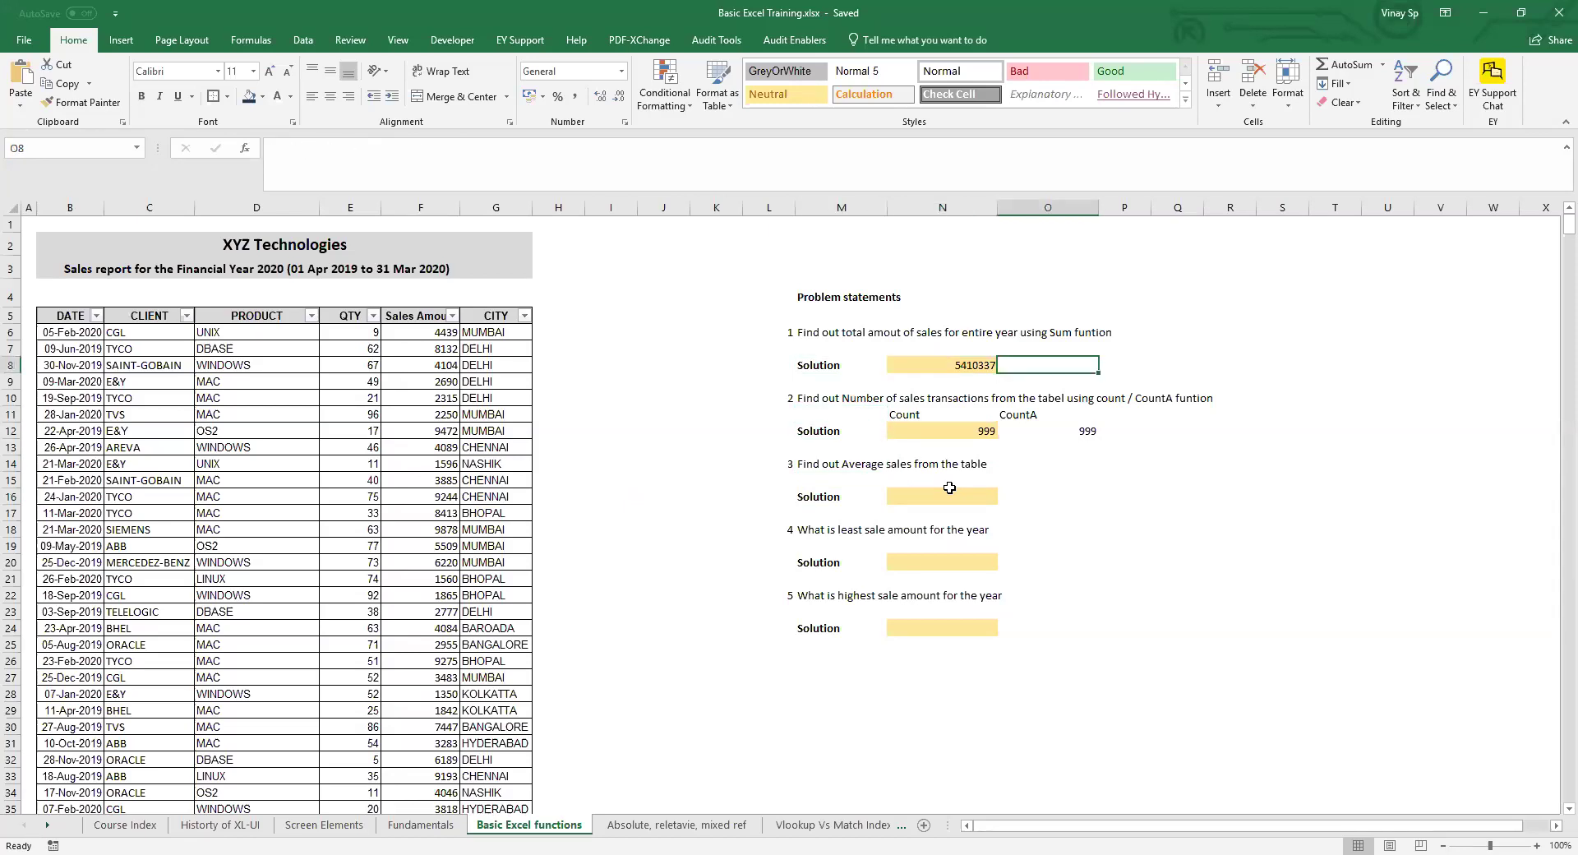
{"action": "key", "text": "F2"}
{"action": "key", "text": "Escape"}
{"action": "key", "text": "F2"}
{"action": "key", "text": "Escape"}
{"action": "key", "text": "Down"}
{"action": "key", "text": "Down"}
{"action": "key", "text": "Down"}
{"action": "key", "text": "Down"}
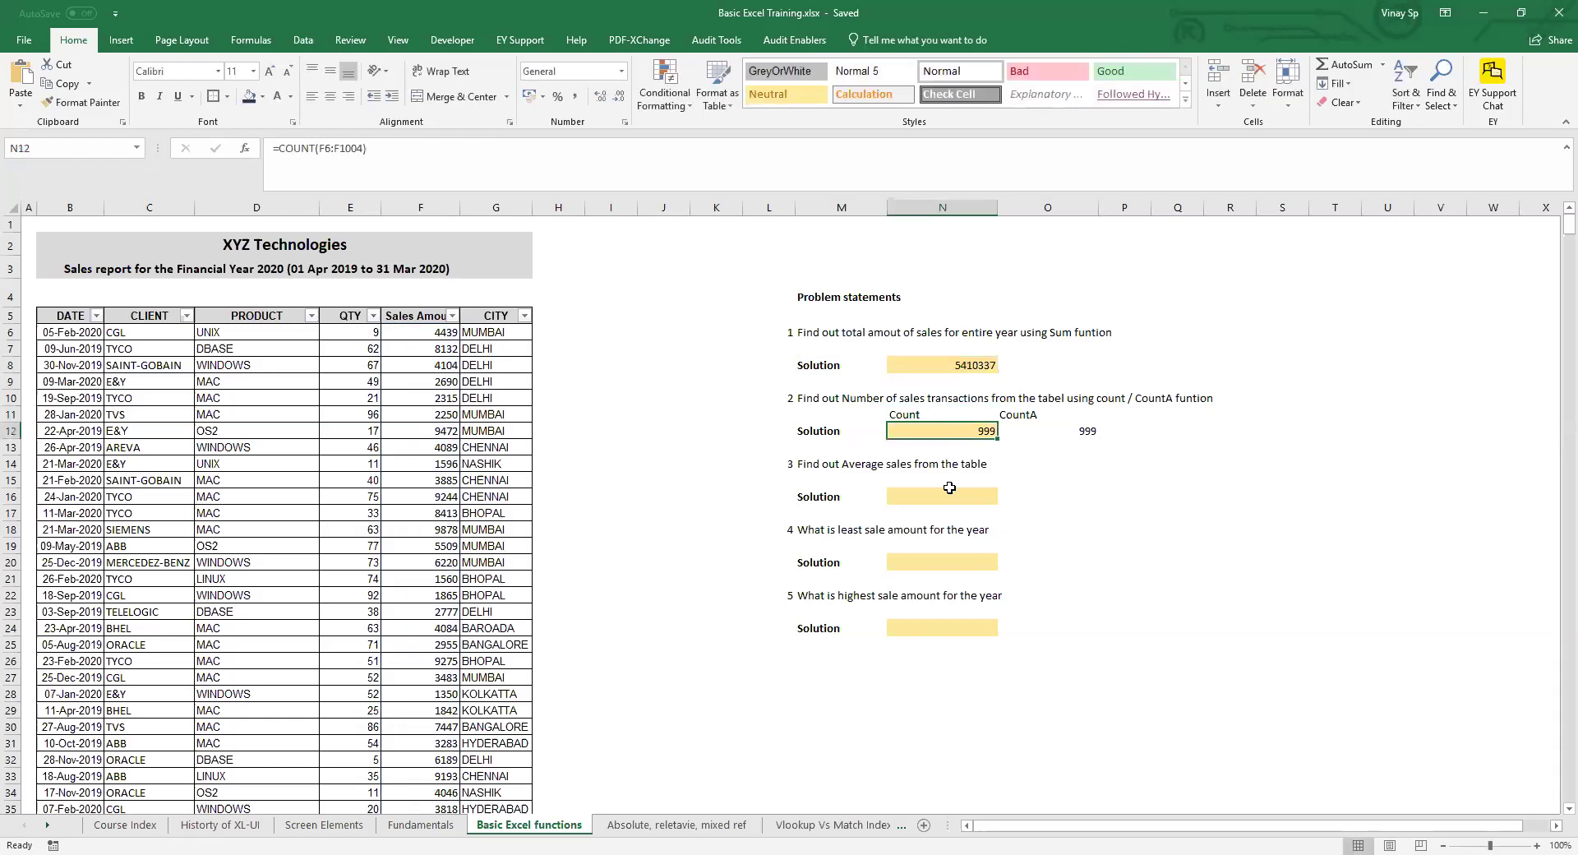
{"action": "key", "text": "F2"}
{"action": "key", "text": "Escape"}
- Enter =N8/N12 in O8 to work out the average sale manually from total sales and transaction count
{"action": "key", "text": "Right"}
{"action": "key", "text": "Up"}
{"action": "key", "text": "Up"}
{"action": "key", "text": "Up"}
{"action": "key", "text": "Up"}
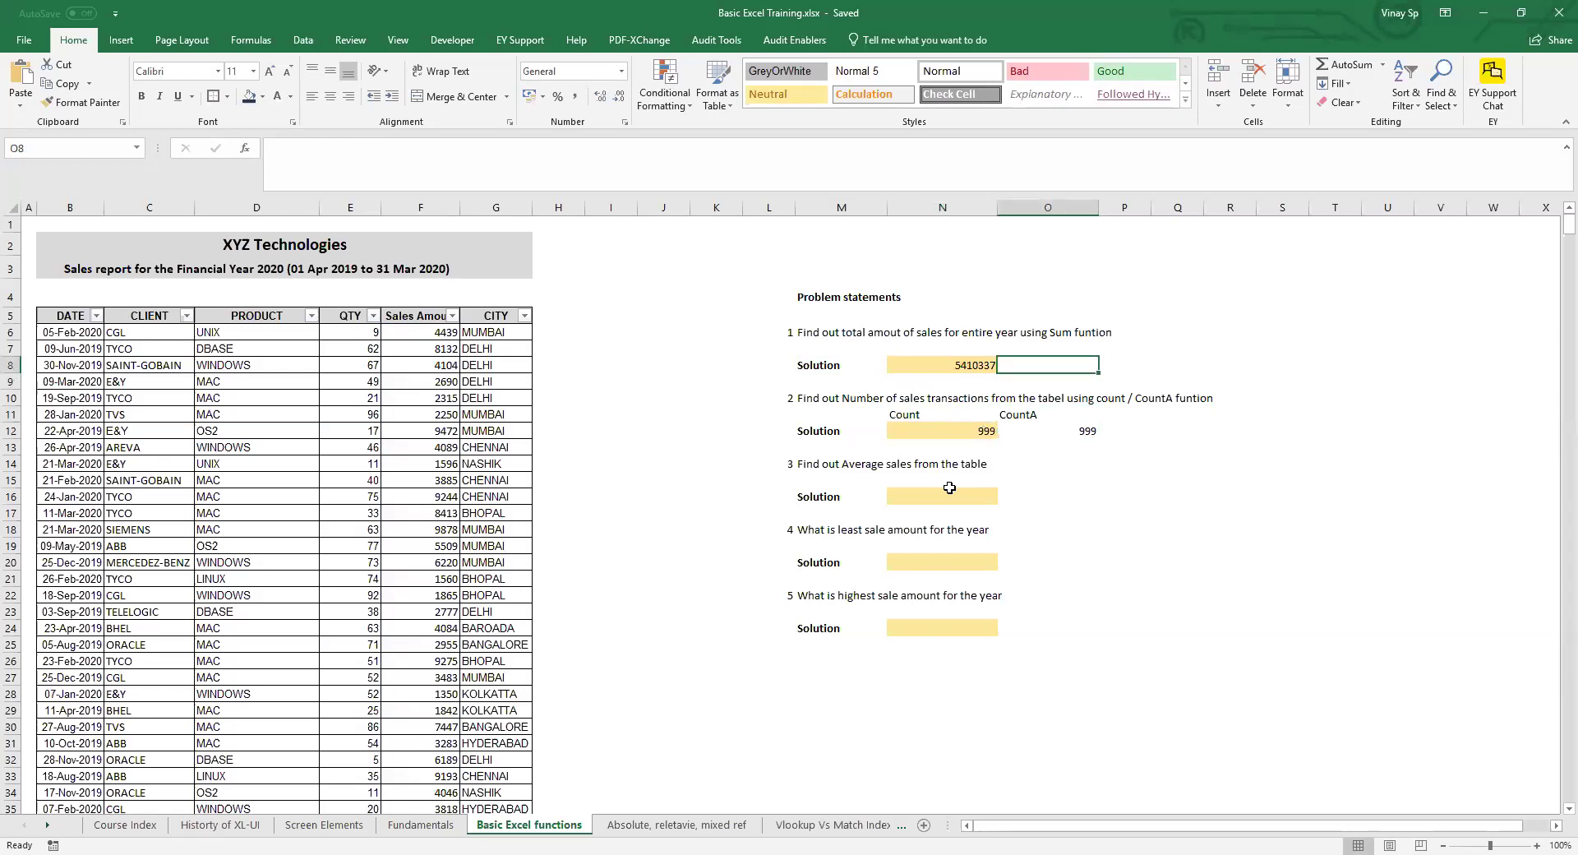
{"action": "type", "text": "="}
{"action": "key", "text": "Left"}
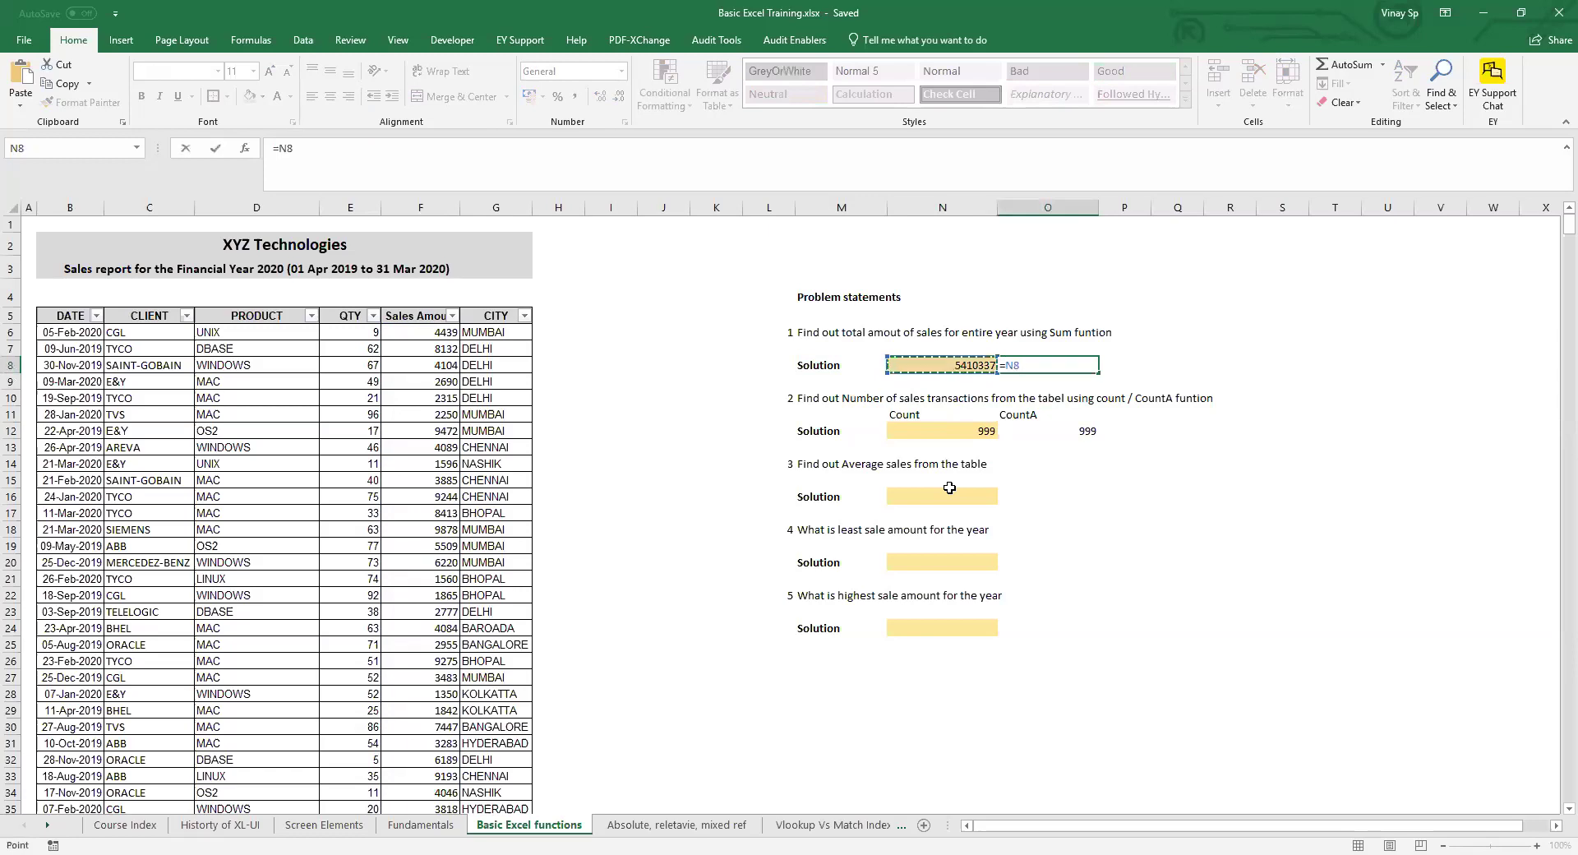
{"action": "type", "text": "/"}
{"action": "key", "text": "Down"}
{"action": "key", "text": "Down"}
{"action": "key", "text": "Down"}
{"action": "key", "text": "Down"}
{"action": "key", "text": "Left"}
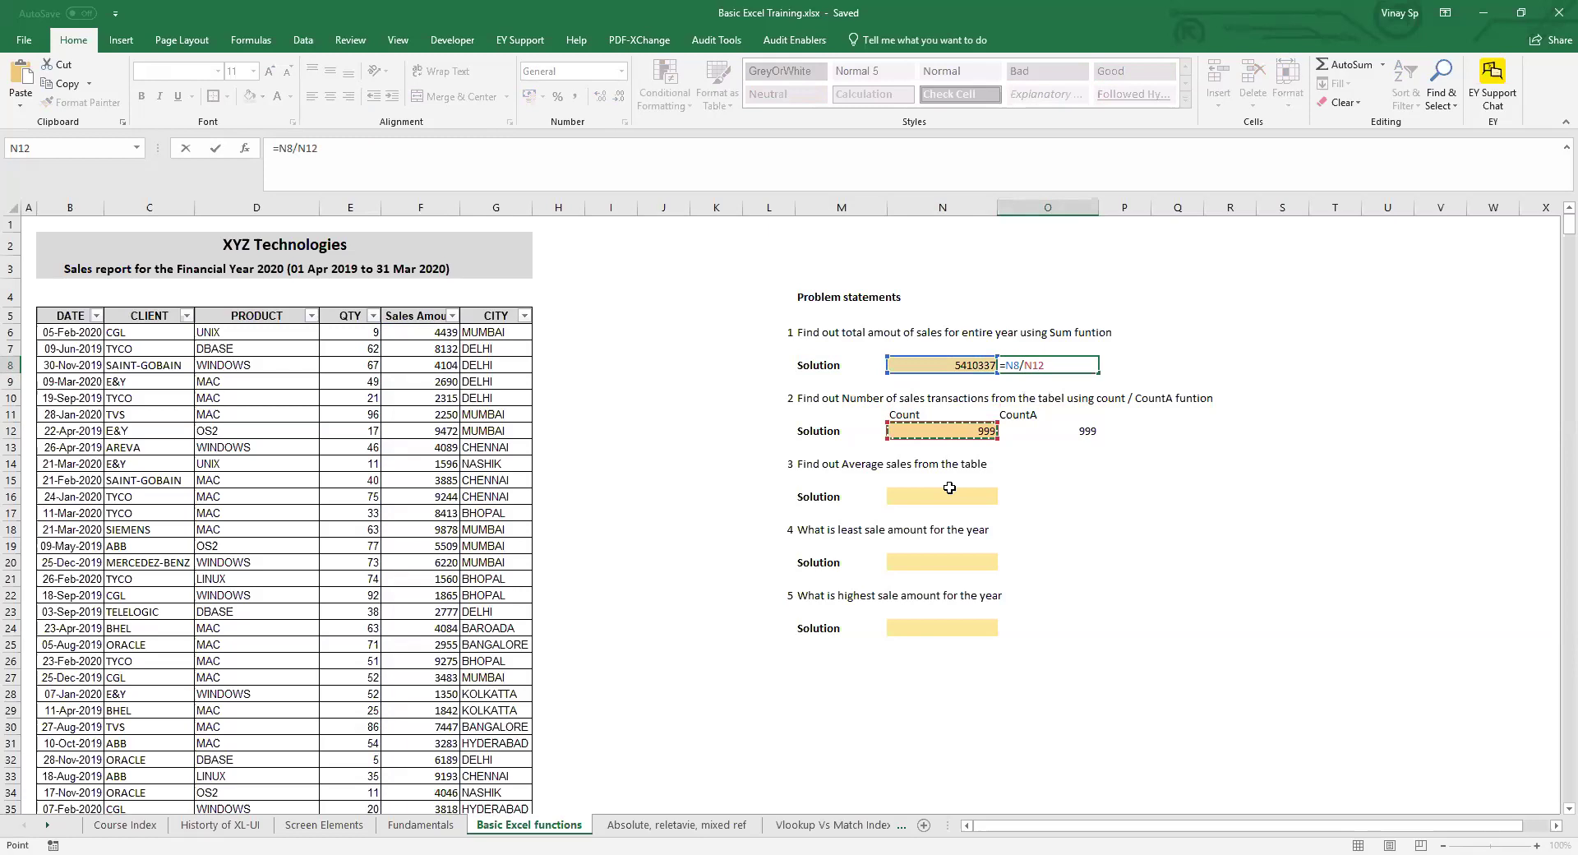
{"action": "key", "text": "ctrl+Return"}
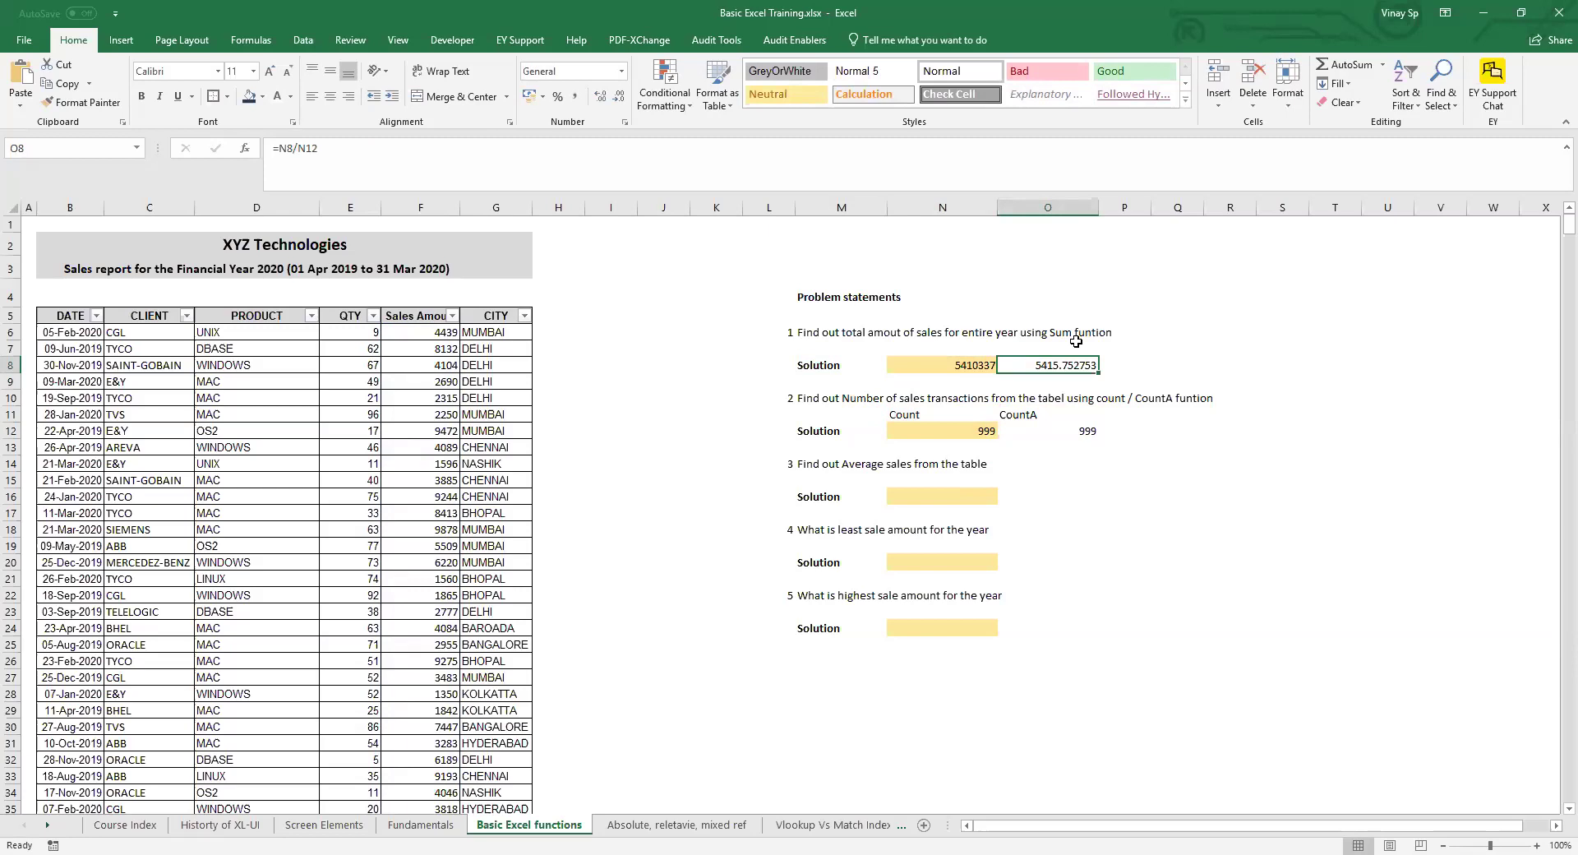
- Enter =AVERAGE(F6:F1004) in solution cell N16 to find the average of the Sales Amount column
{"action": "key", "text": "Down"}
{"action": "key", "text": "Down"}
{"action": "key", "text": "Down"}
{"action": "key", "text": "Down"}
{"action": "key", "text": "Down"}
{"action": "key", "text": "Down"}
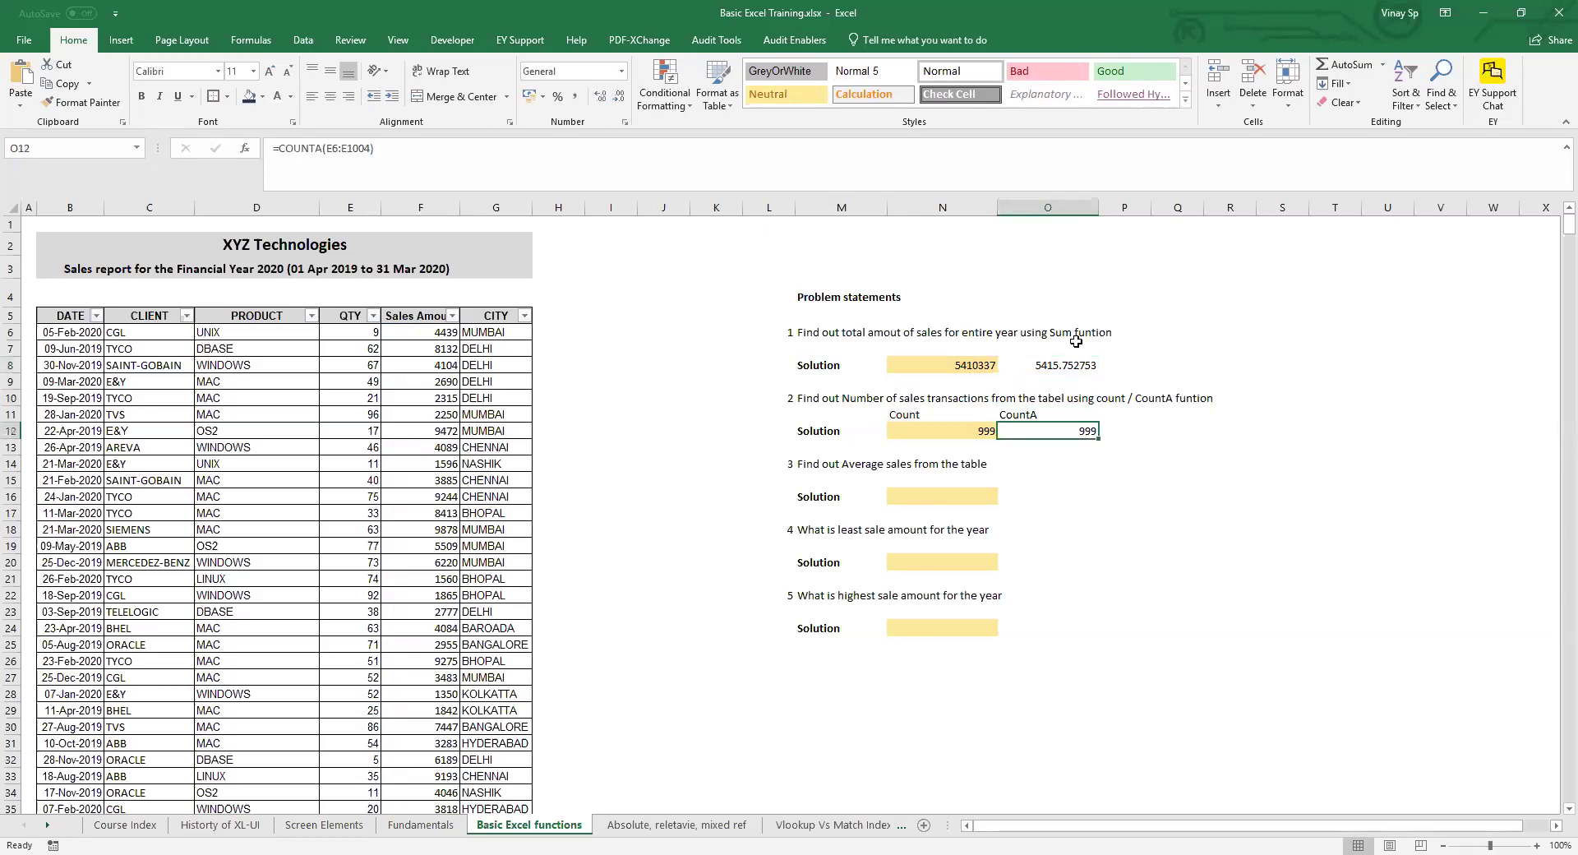
{"action": "key", "text": "Left"}
{"action": "key", "text": "Down"}
{"action": "key", "text": "Down"}
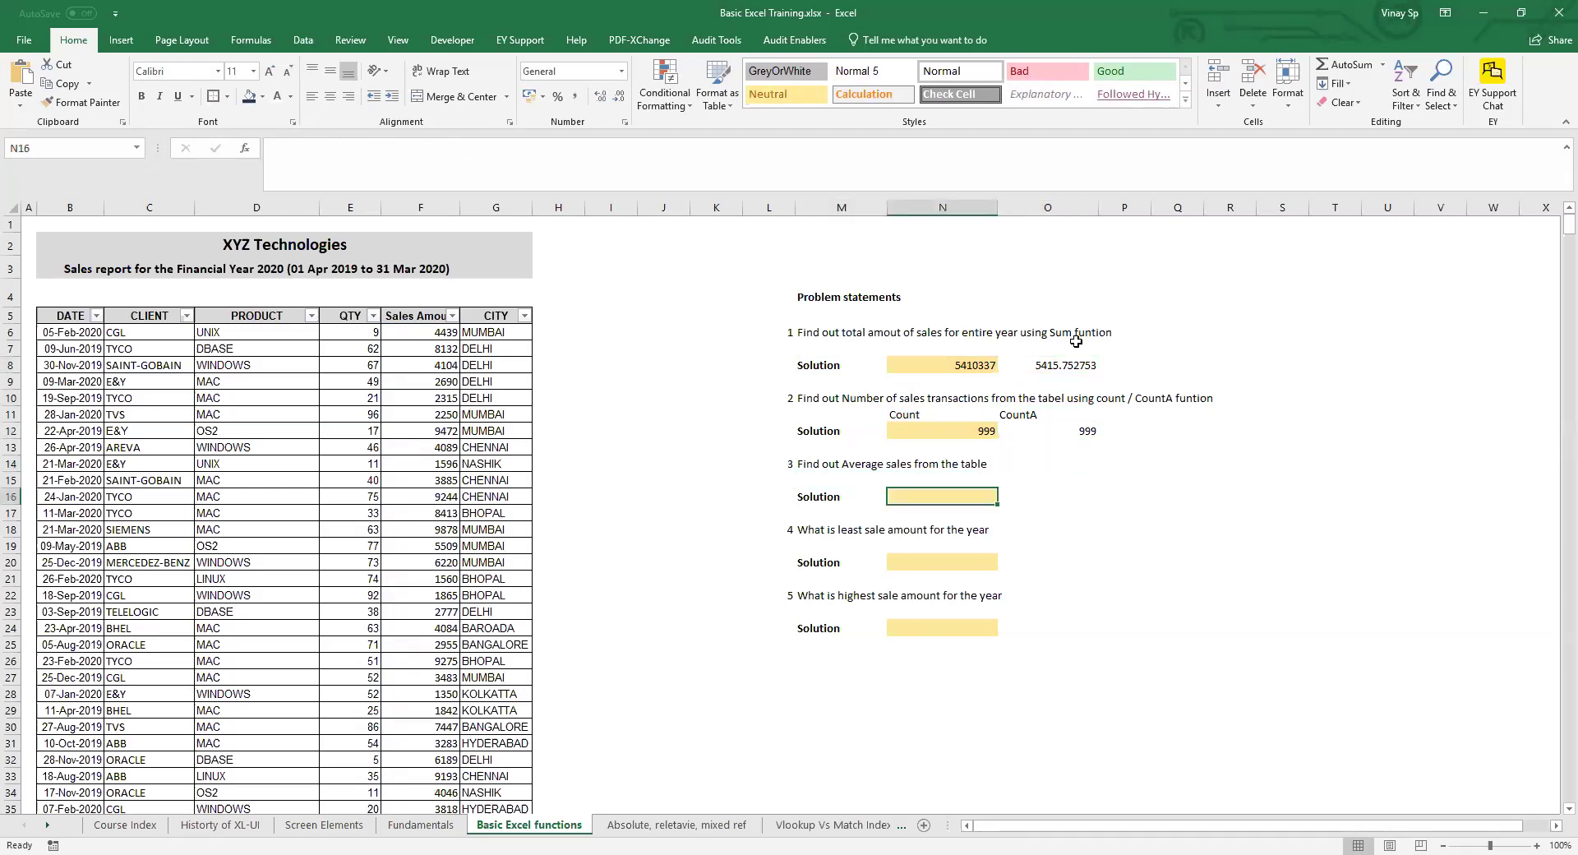
{"action": "type", "text": "="}
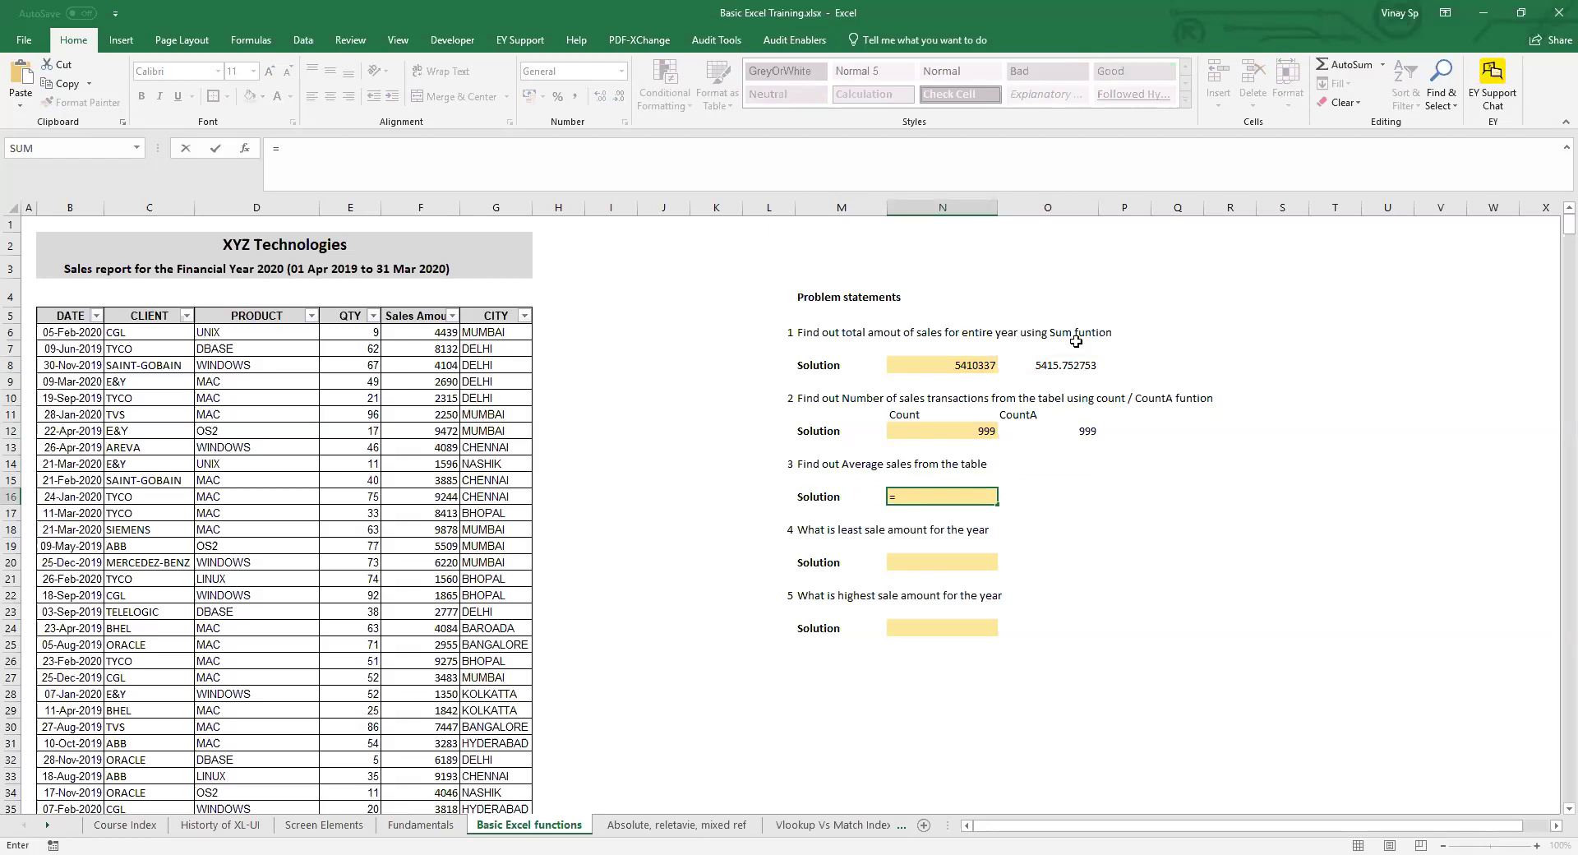
{"action": "type", "text": "avera"}
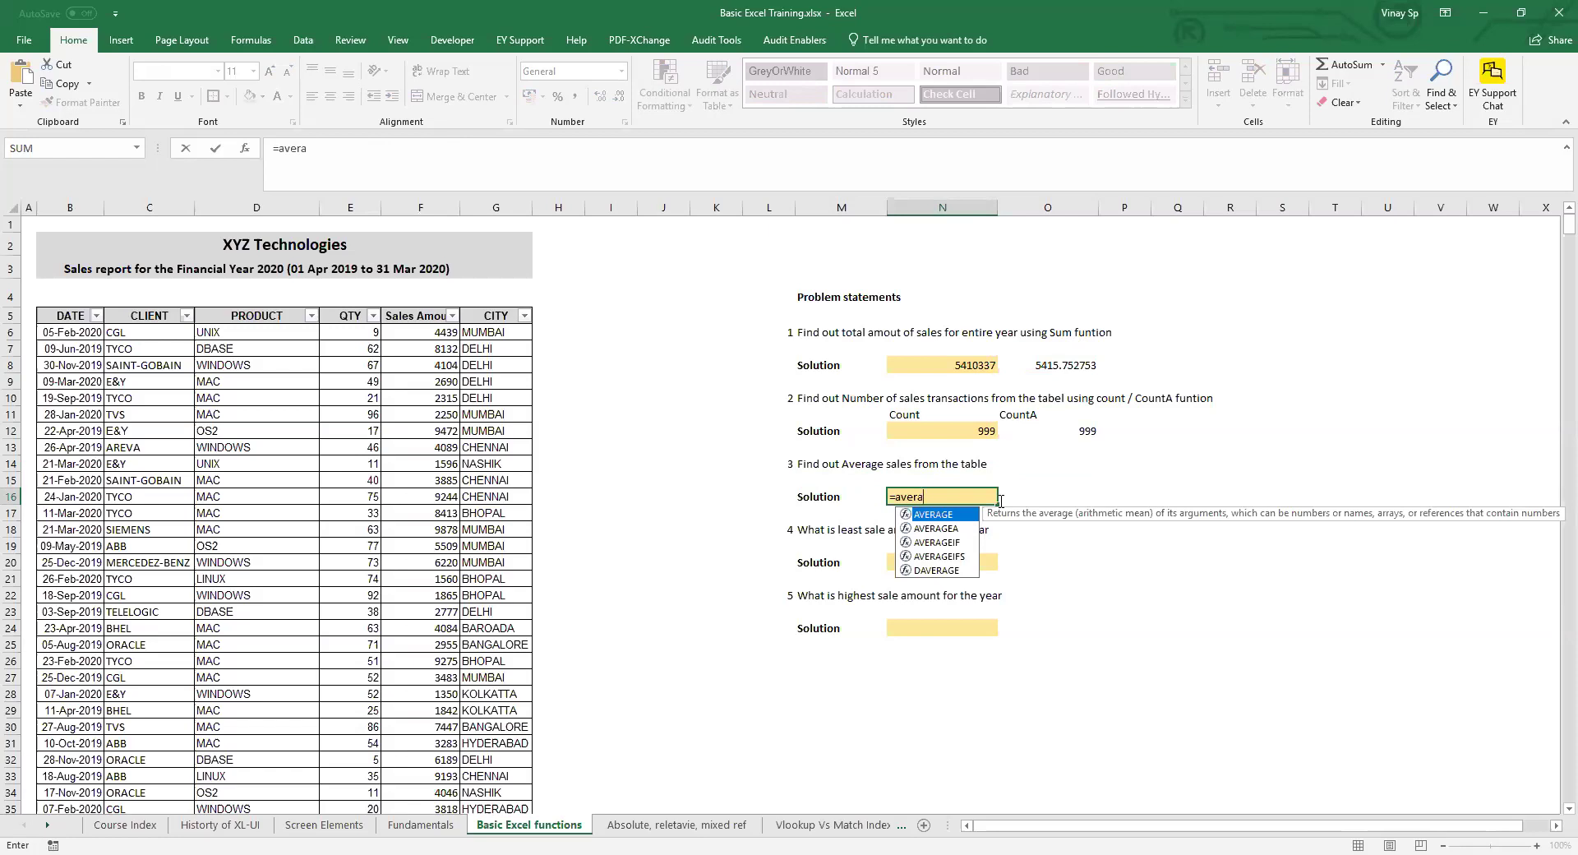
{"action": "key", "text": "BackSpace"}
{"action": "key", "text": "BackSpace"}
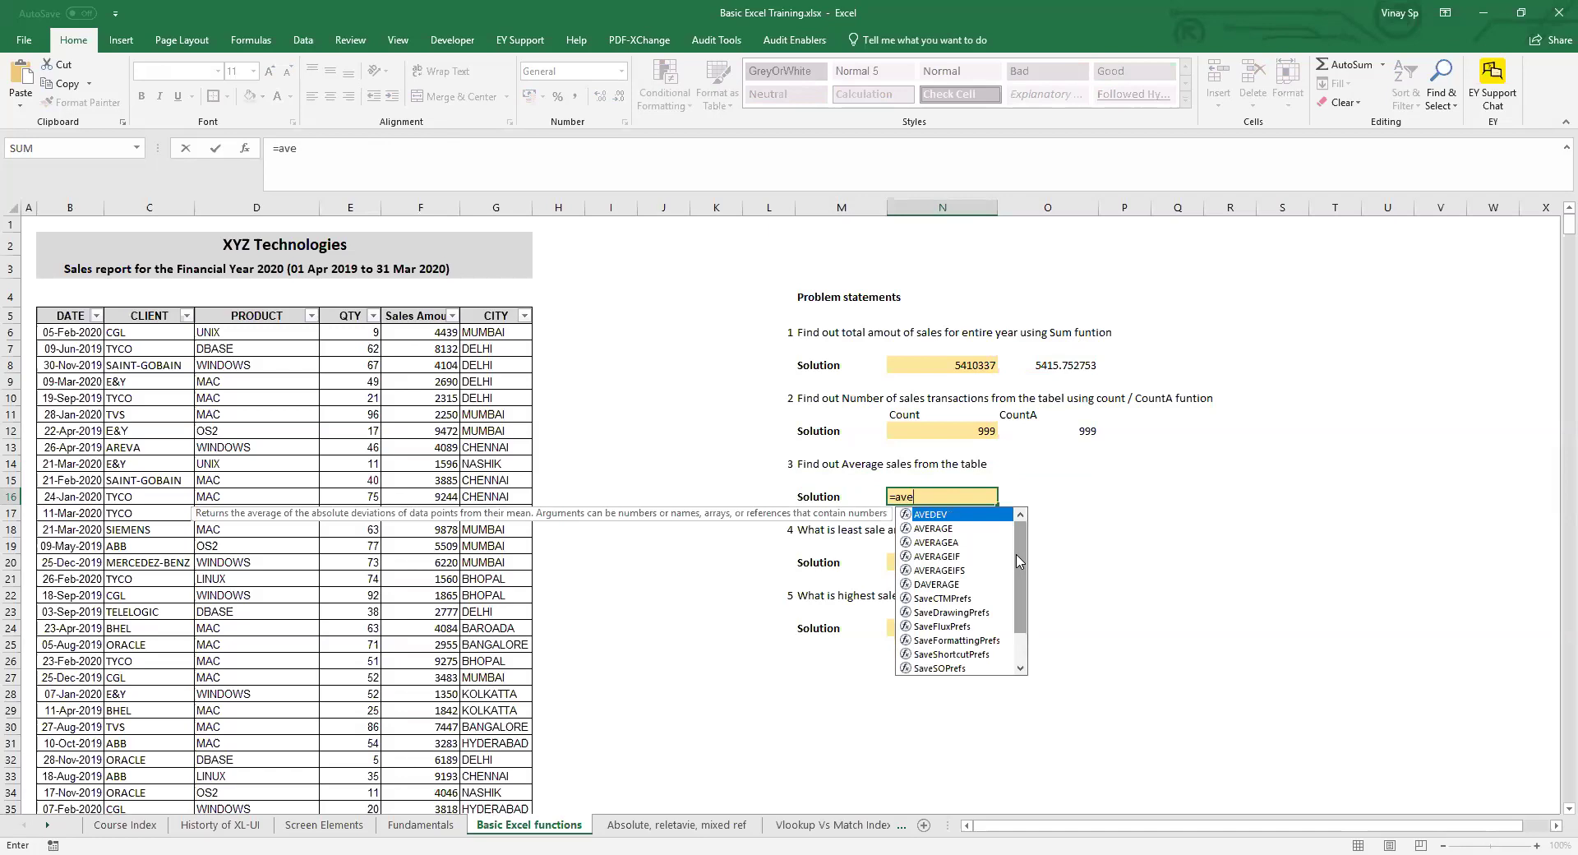
{"action": "type", "text": "ra"}
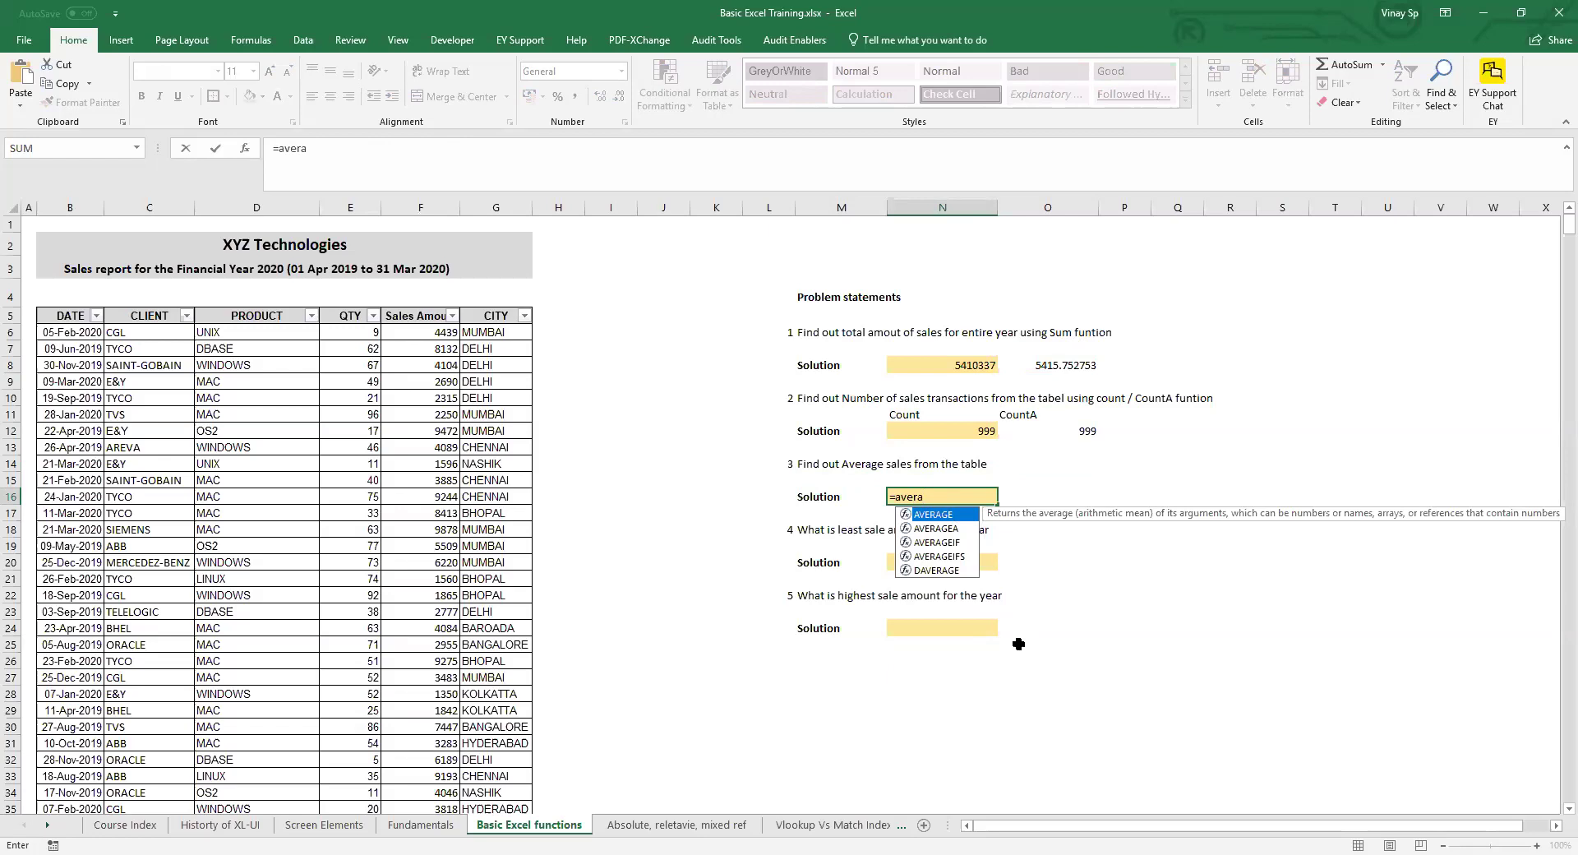
{"action": "key", "text": "Tab"}
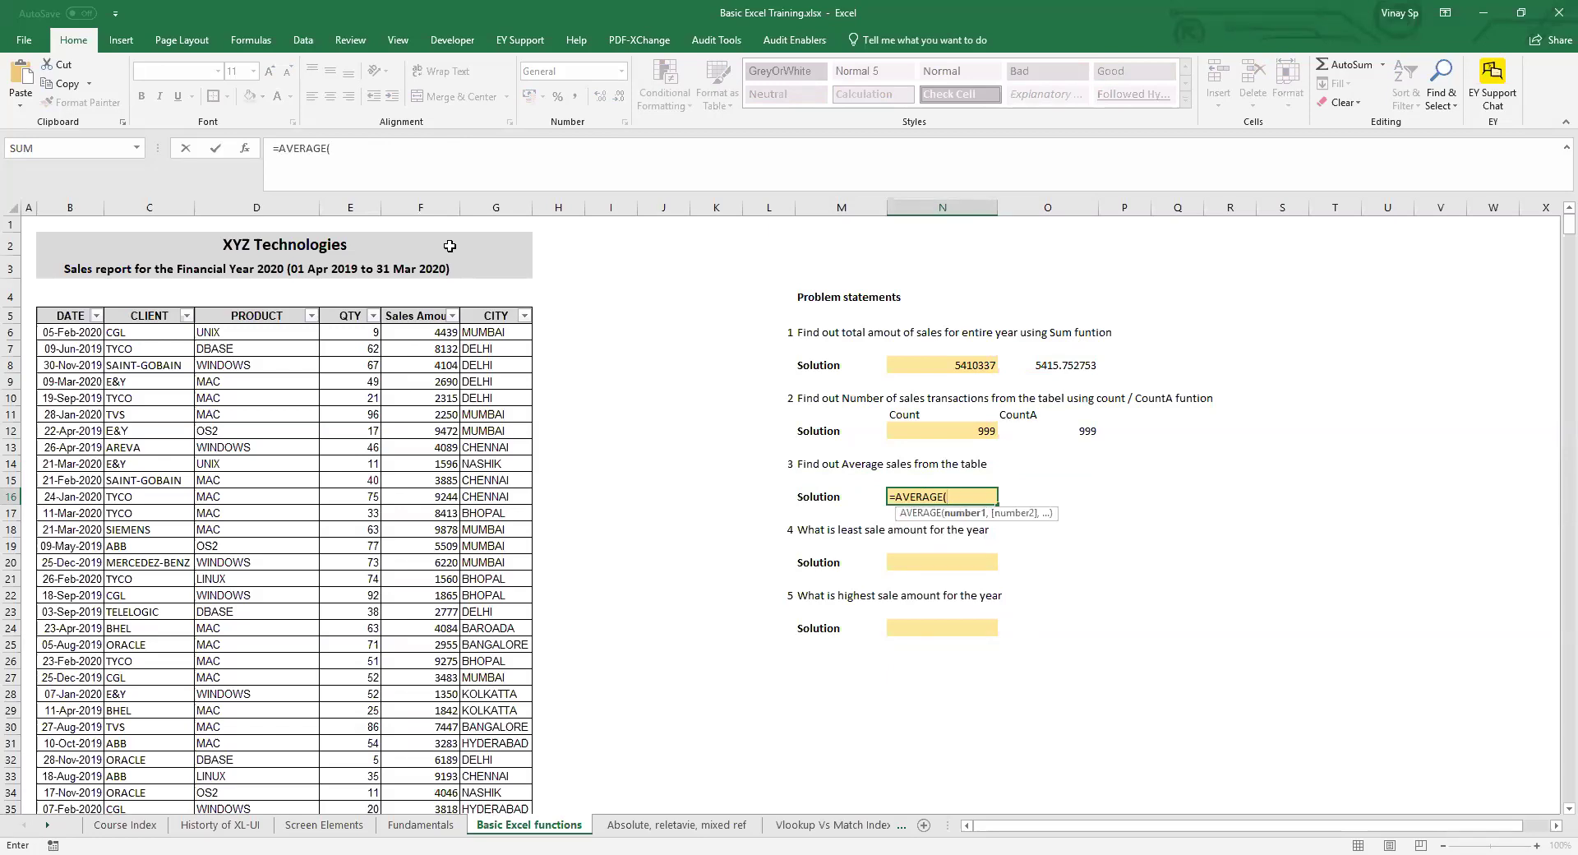
{"action": "left_click", "coordinate": [414, 331]}
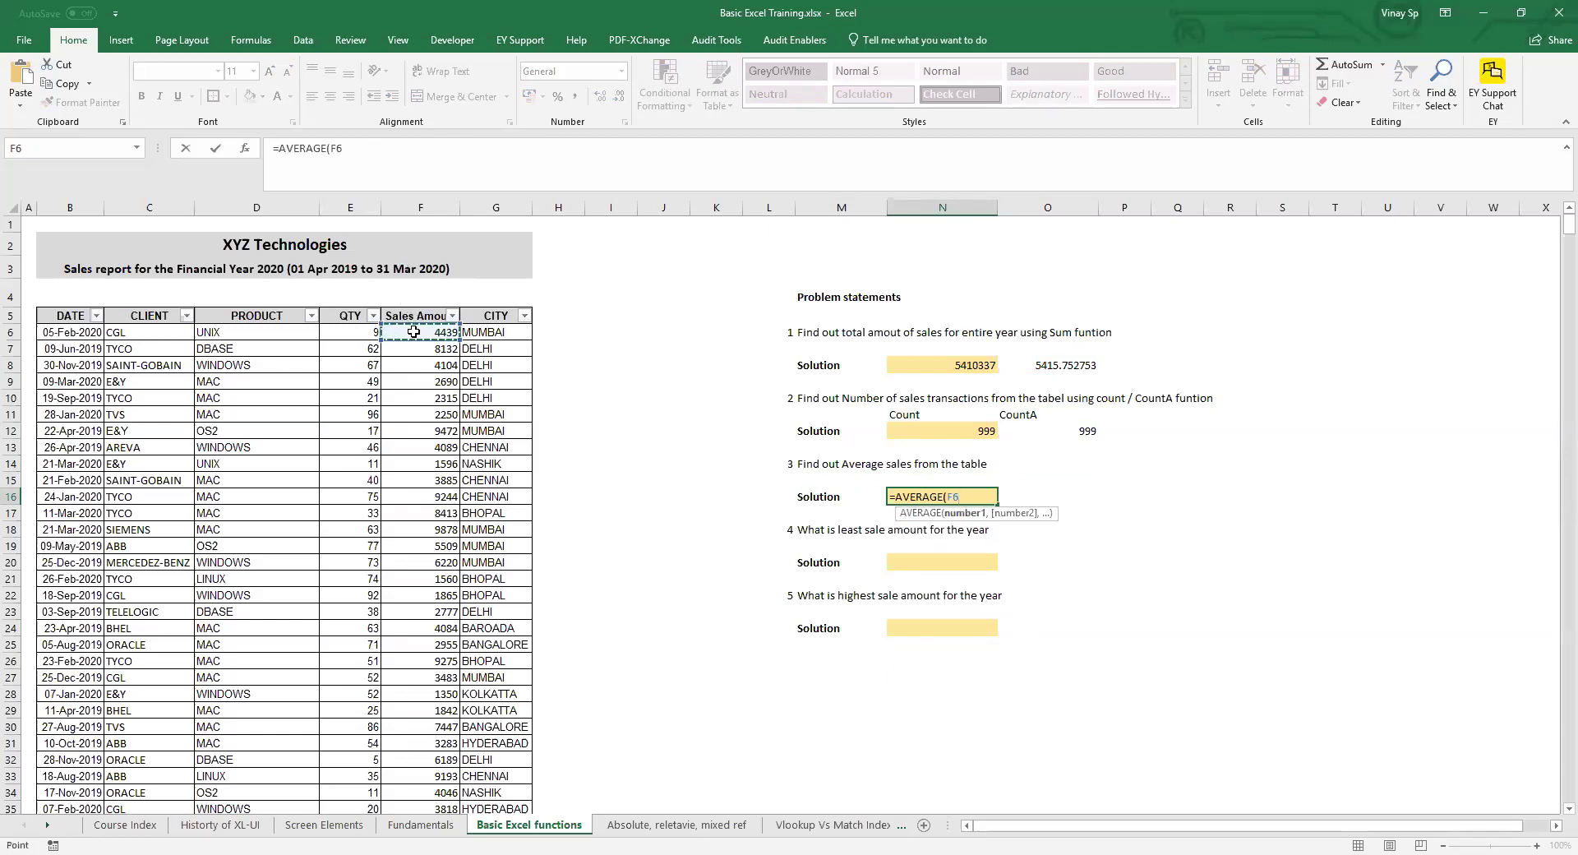
{"action": "key", "text": "ctrl+shift+Down"}
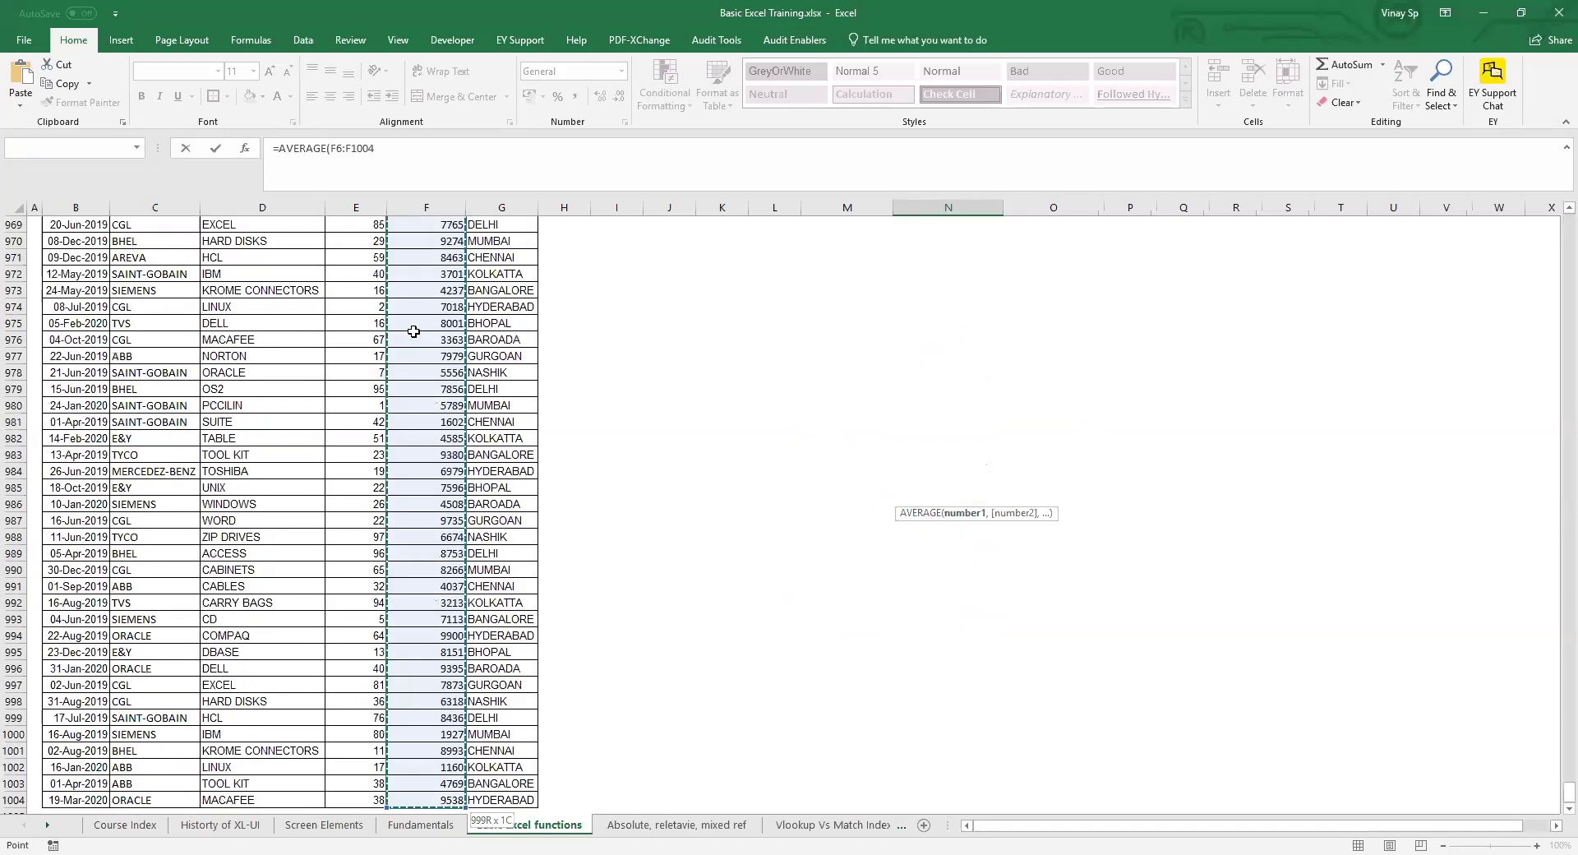
{"action": "key", "text": "Return"}
{"action": "scroll", "coordinate": [904, 386], "scroll_direction": "up", "scroll_amount": 5}
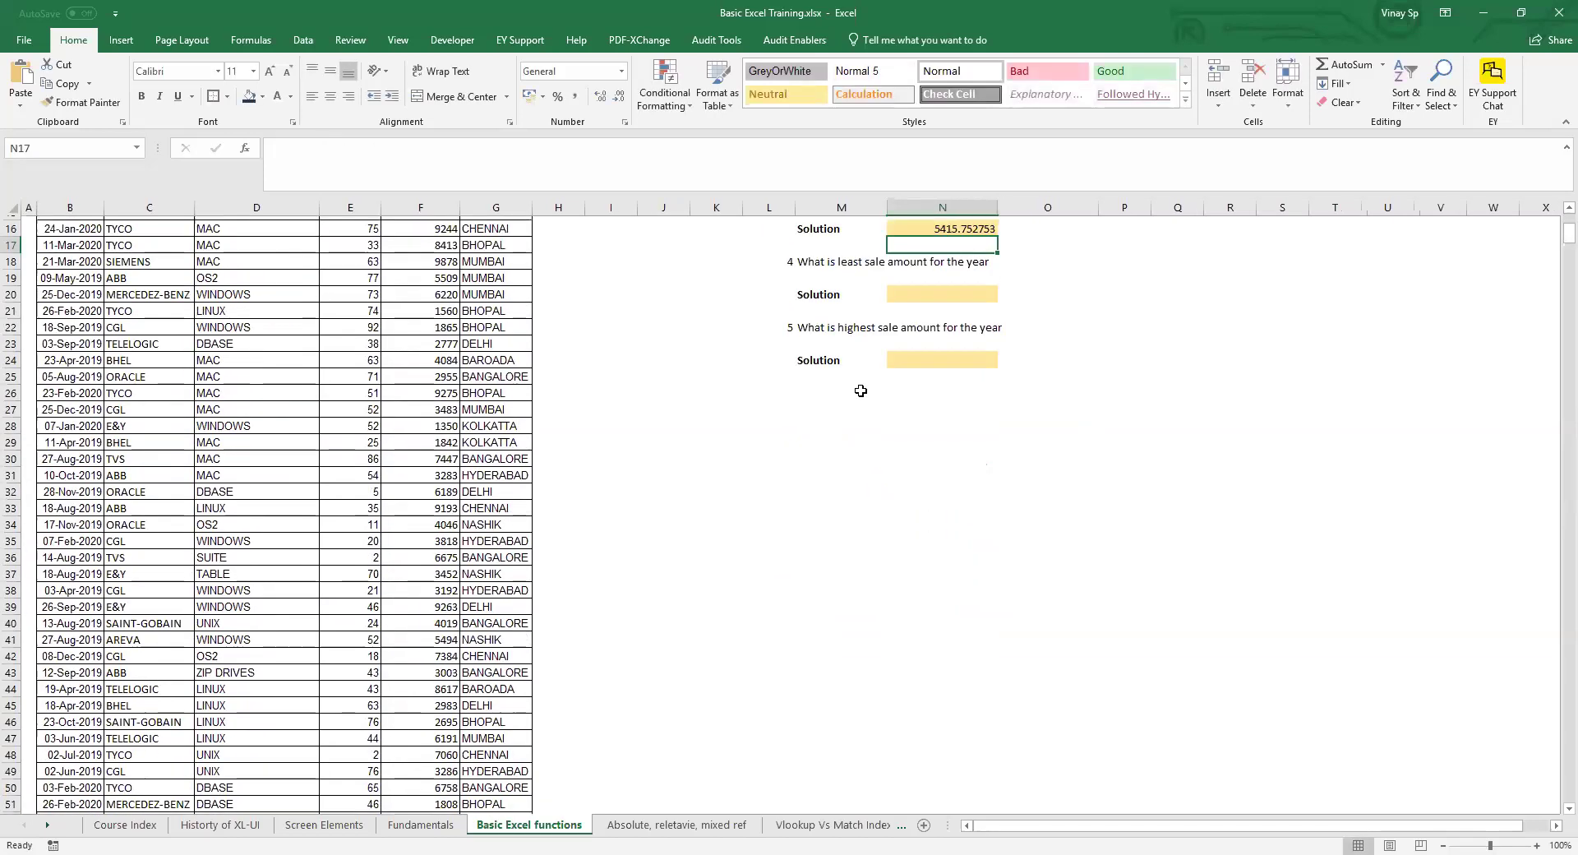
- Compare the AVERAGE solution in N16 with the manually calculated average in O8
{"action": "left_click", "coordinate": [931, 498]}
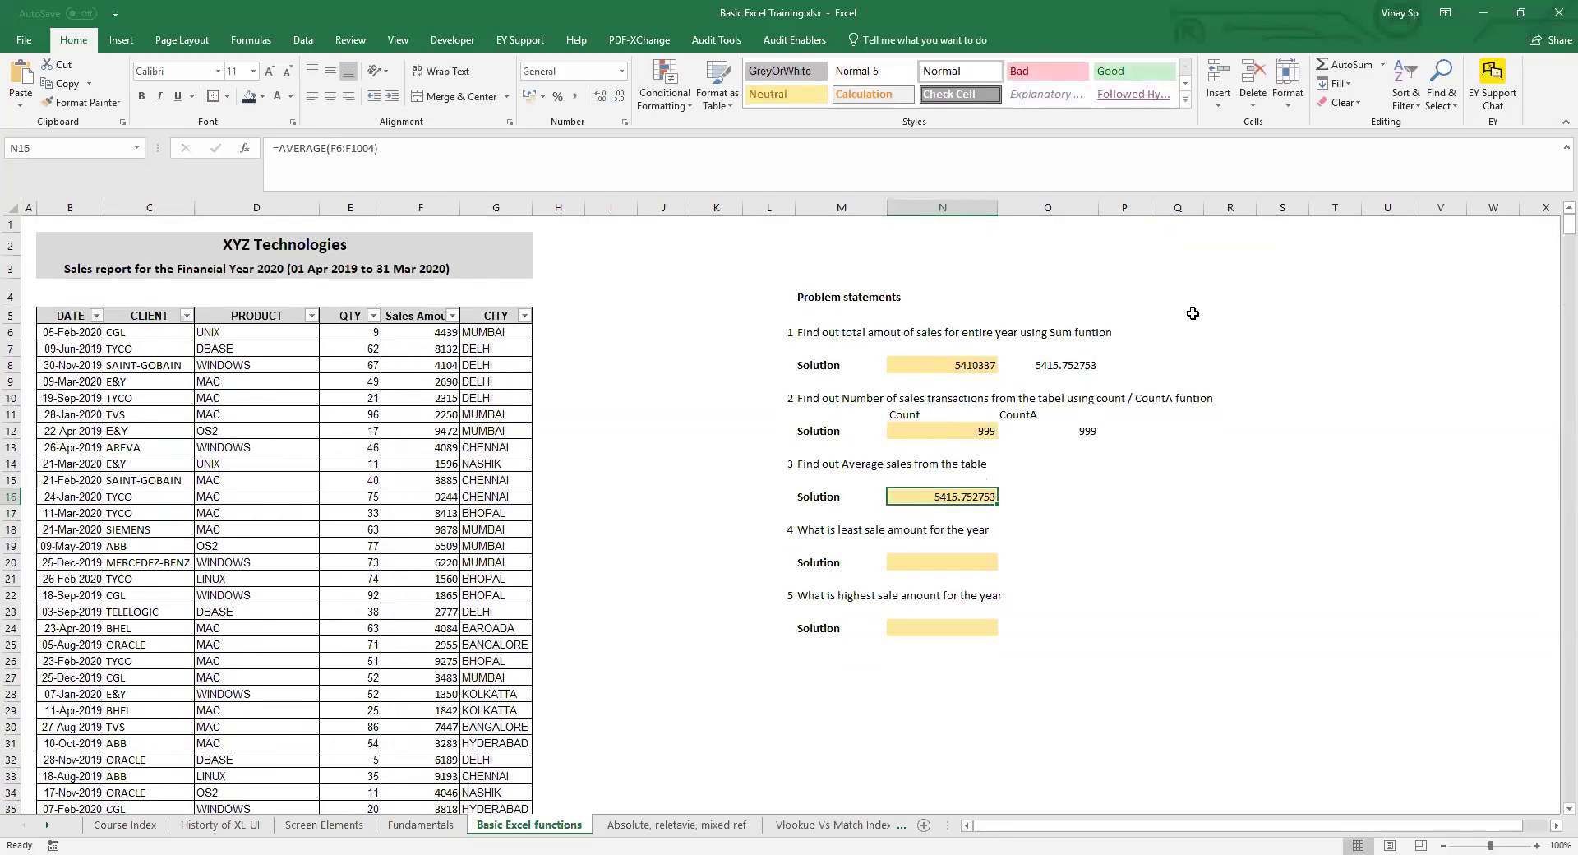
{"action": "left_click", "coordinate": [1066, 367], "text": "ctrl"}
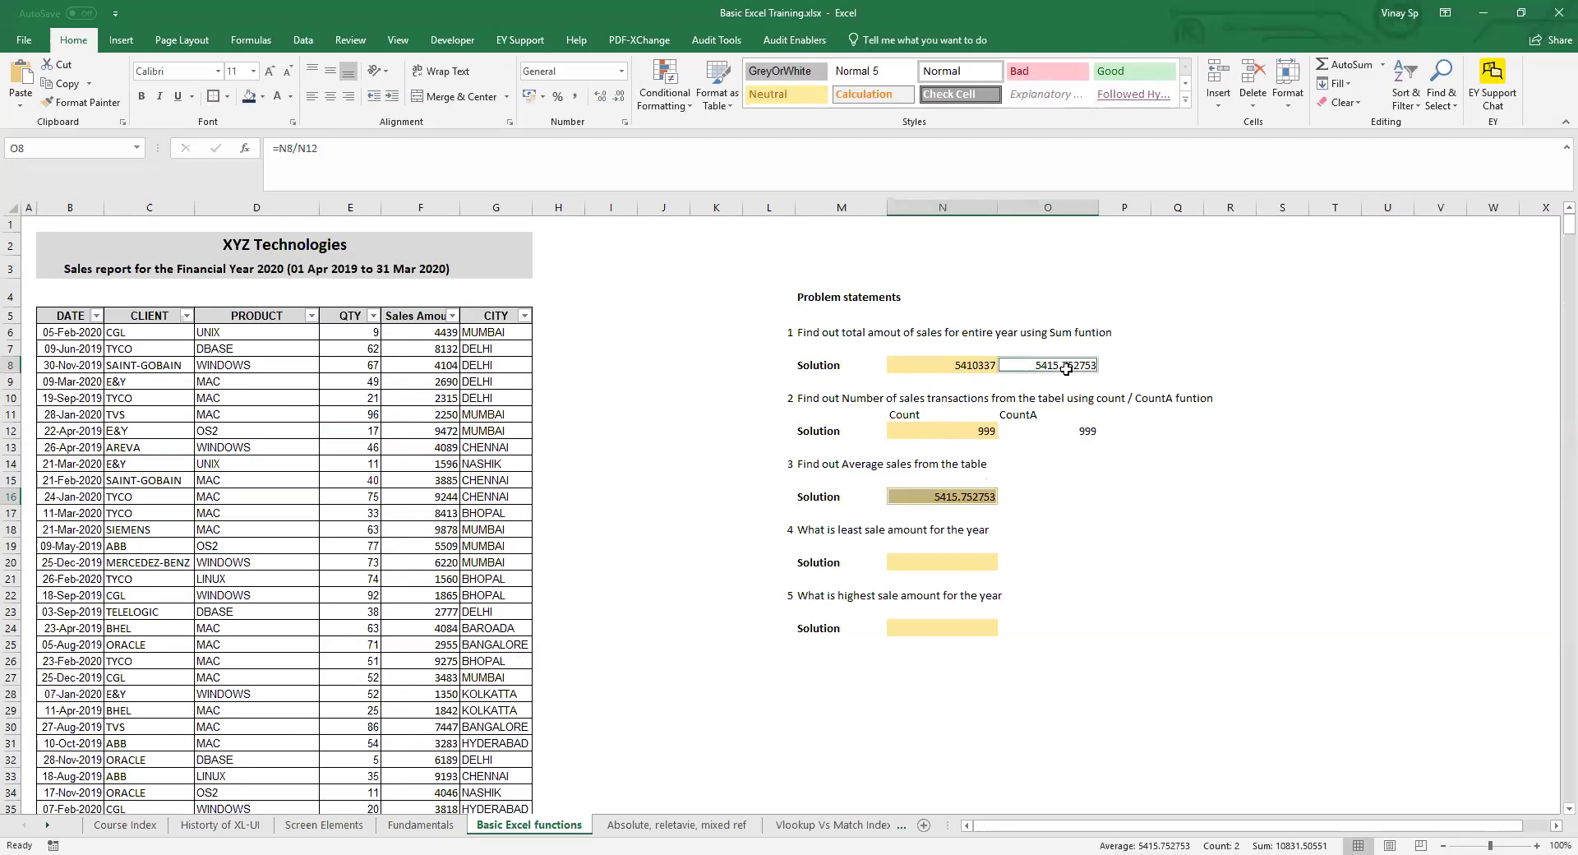
{"action": "left_click", "coordinate": [989, 498]}
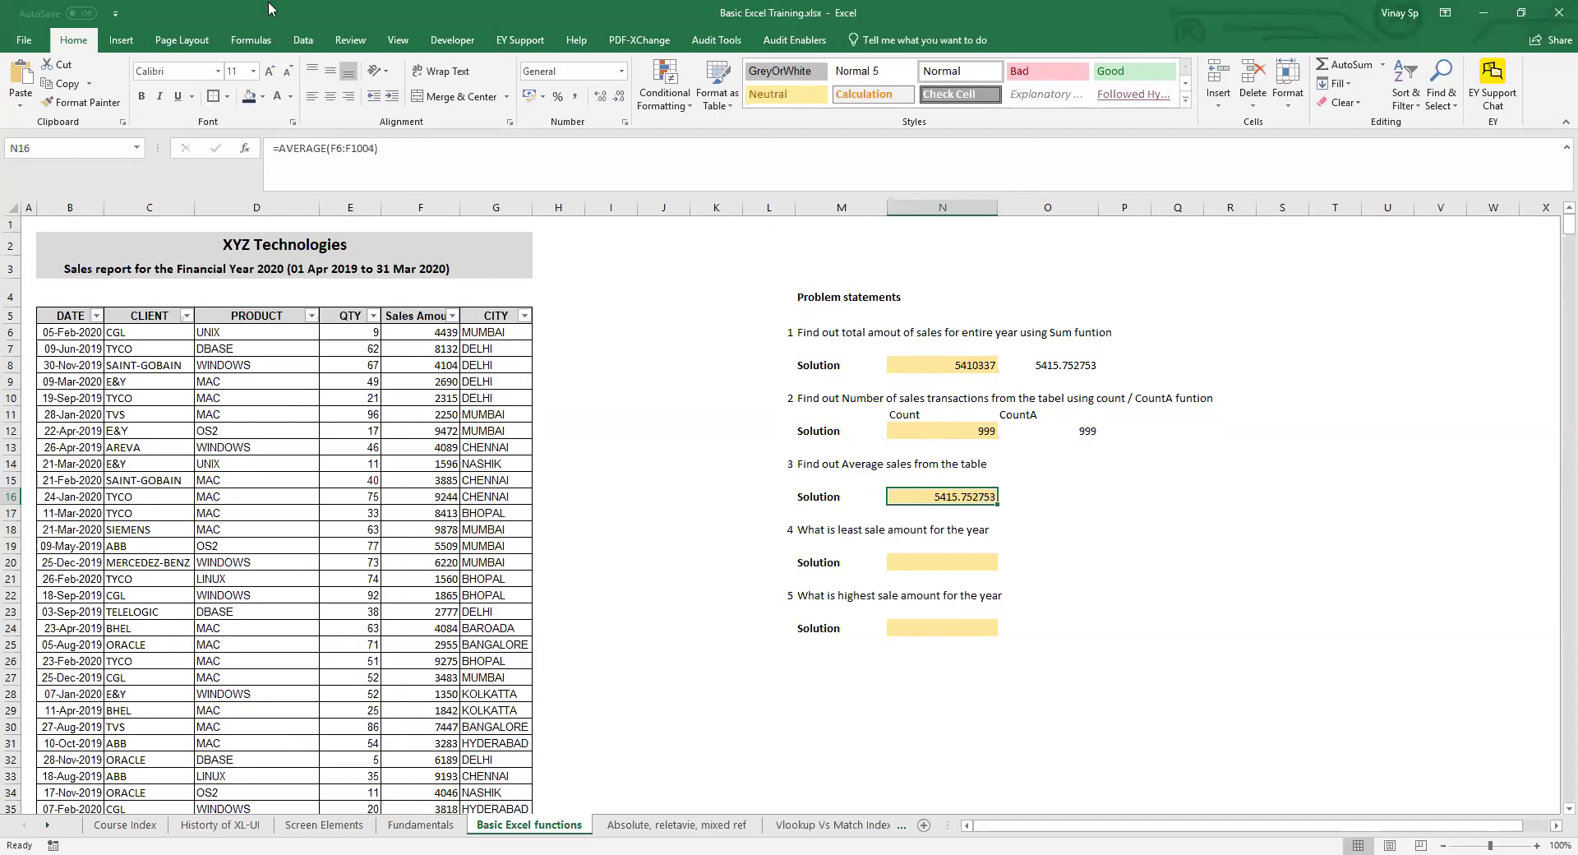
- Look through the function library categories, from AutoSum and Recently Used through Financial, Logical and Text to Date & Time
{"action": "left_click", "coordinate": [254, 41]}
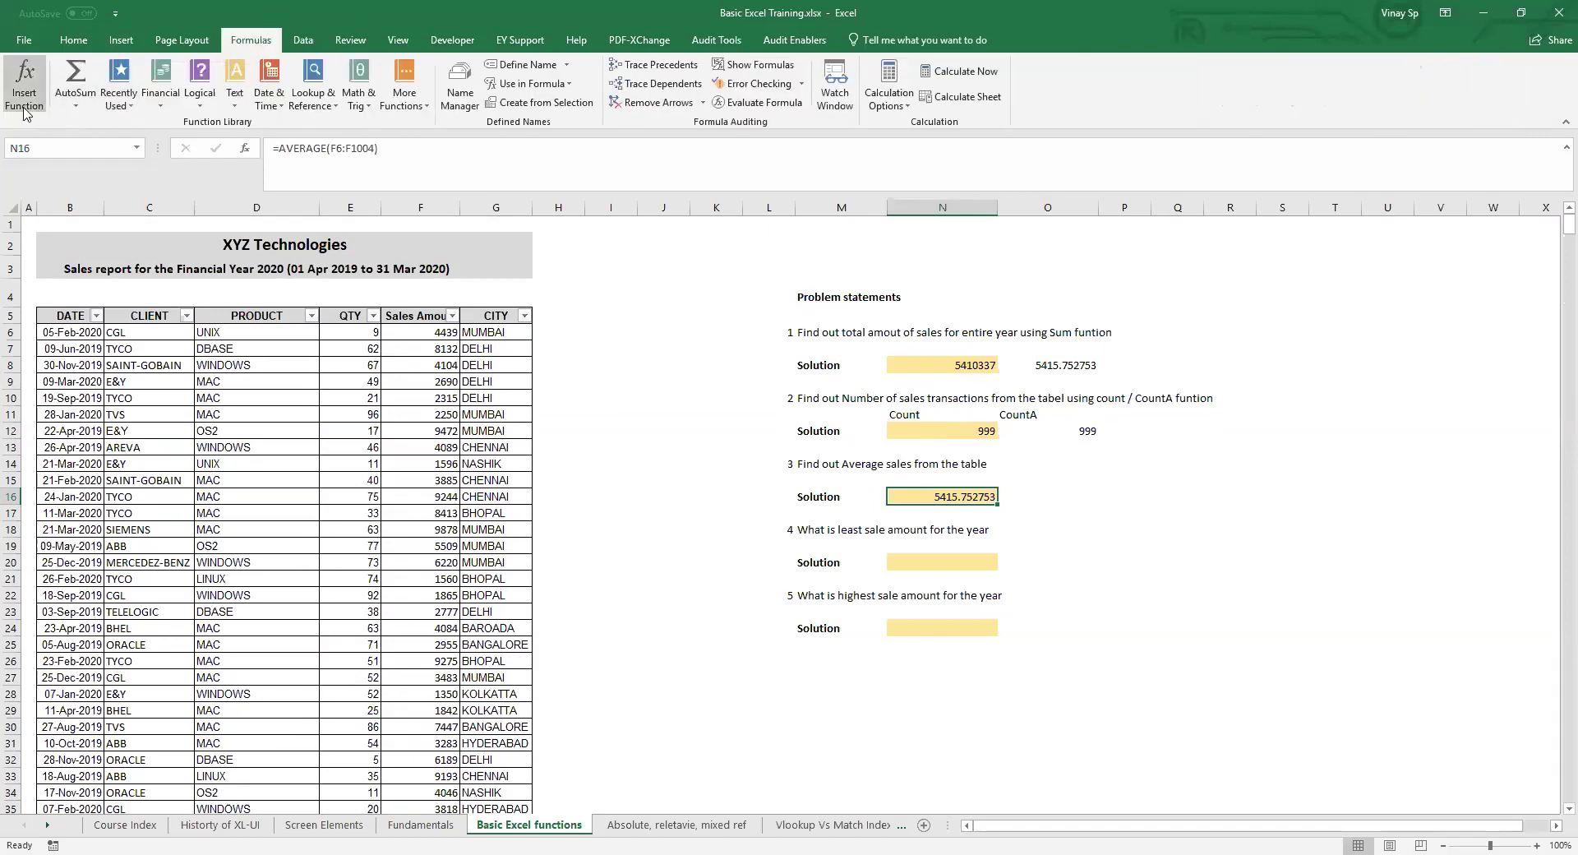
{"action": "left_click", "coordinate": [76, 106]}
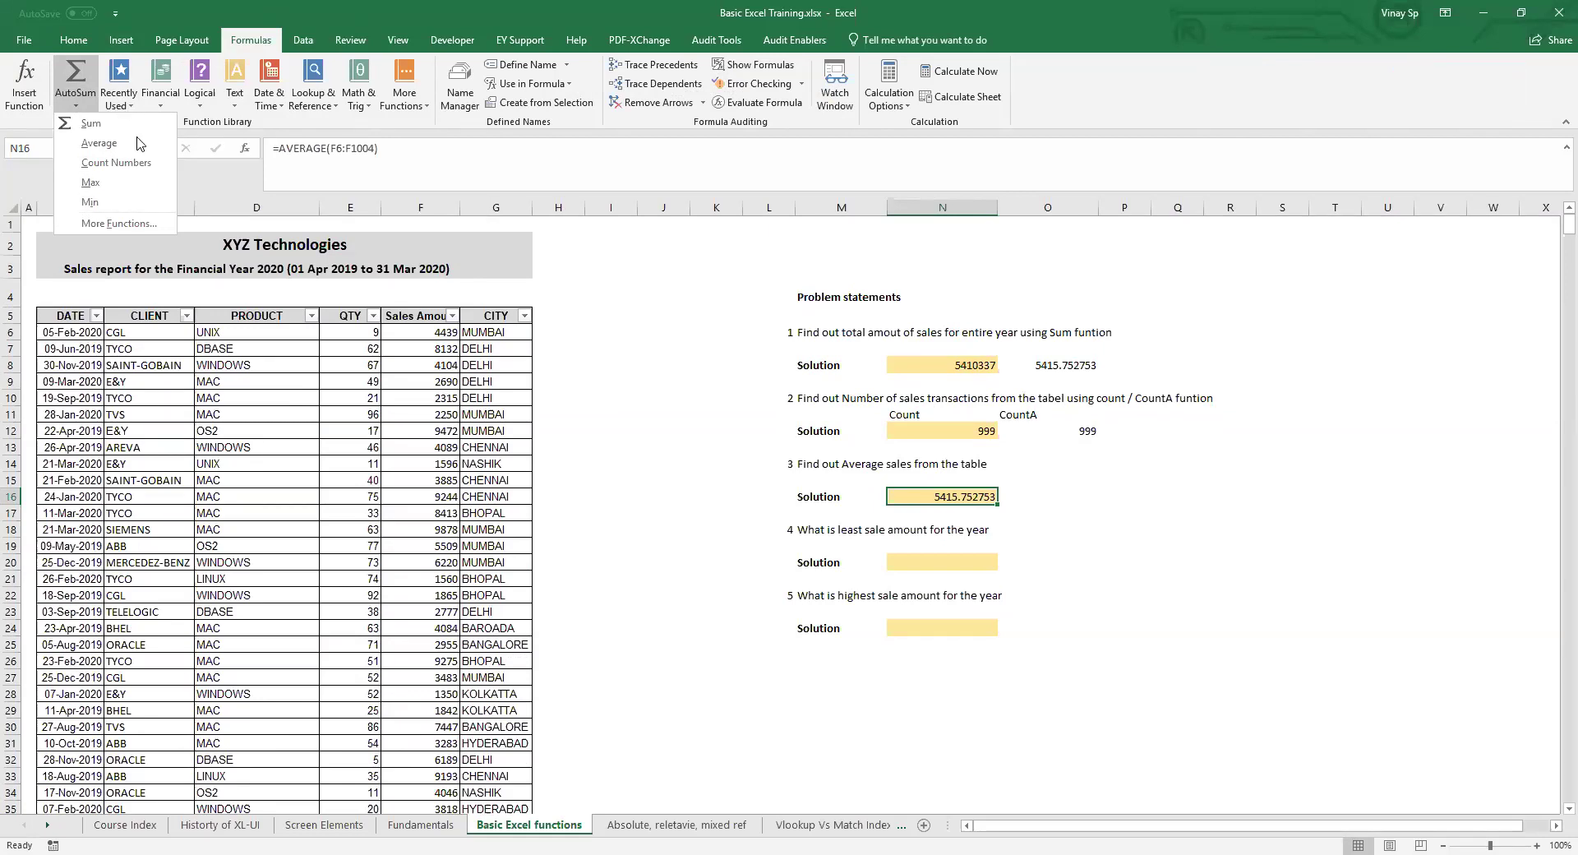
{"action": "left_click", "coordinate": [121, 106]}
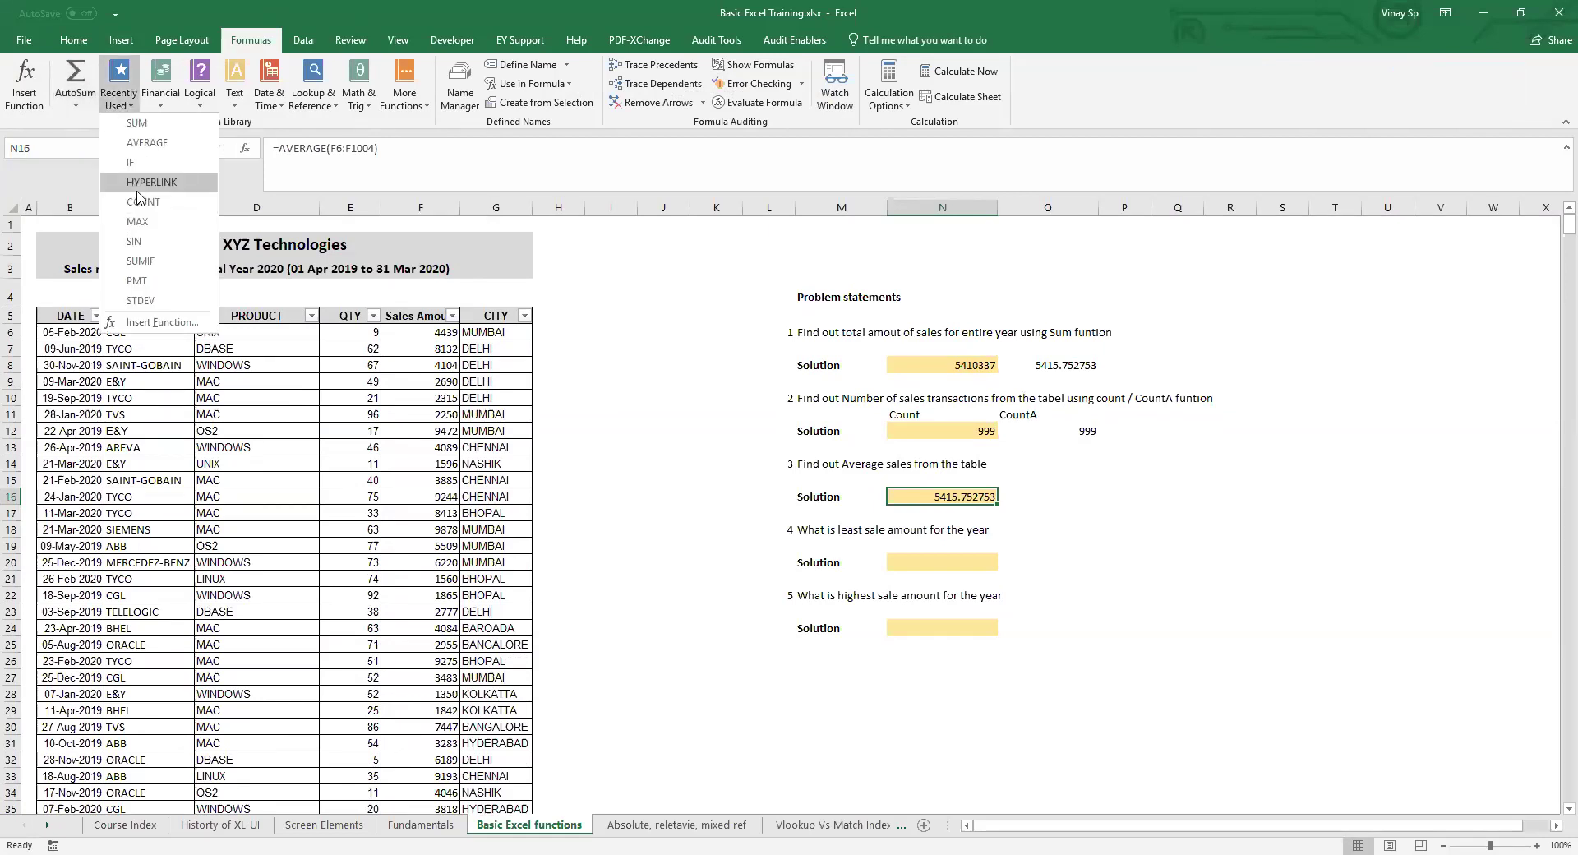
{"action": "left_click", "coordinate": [162, 103]}
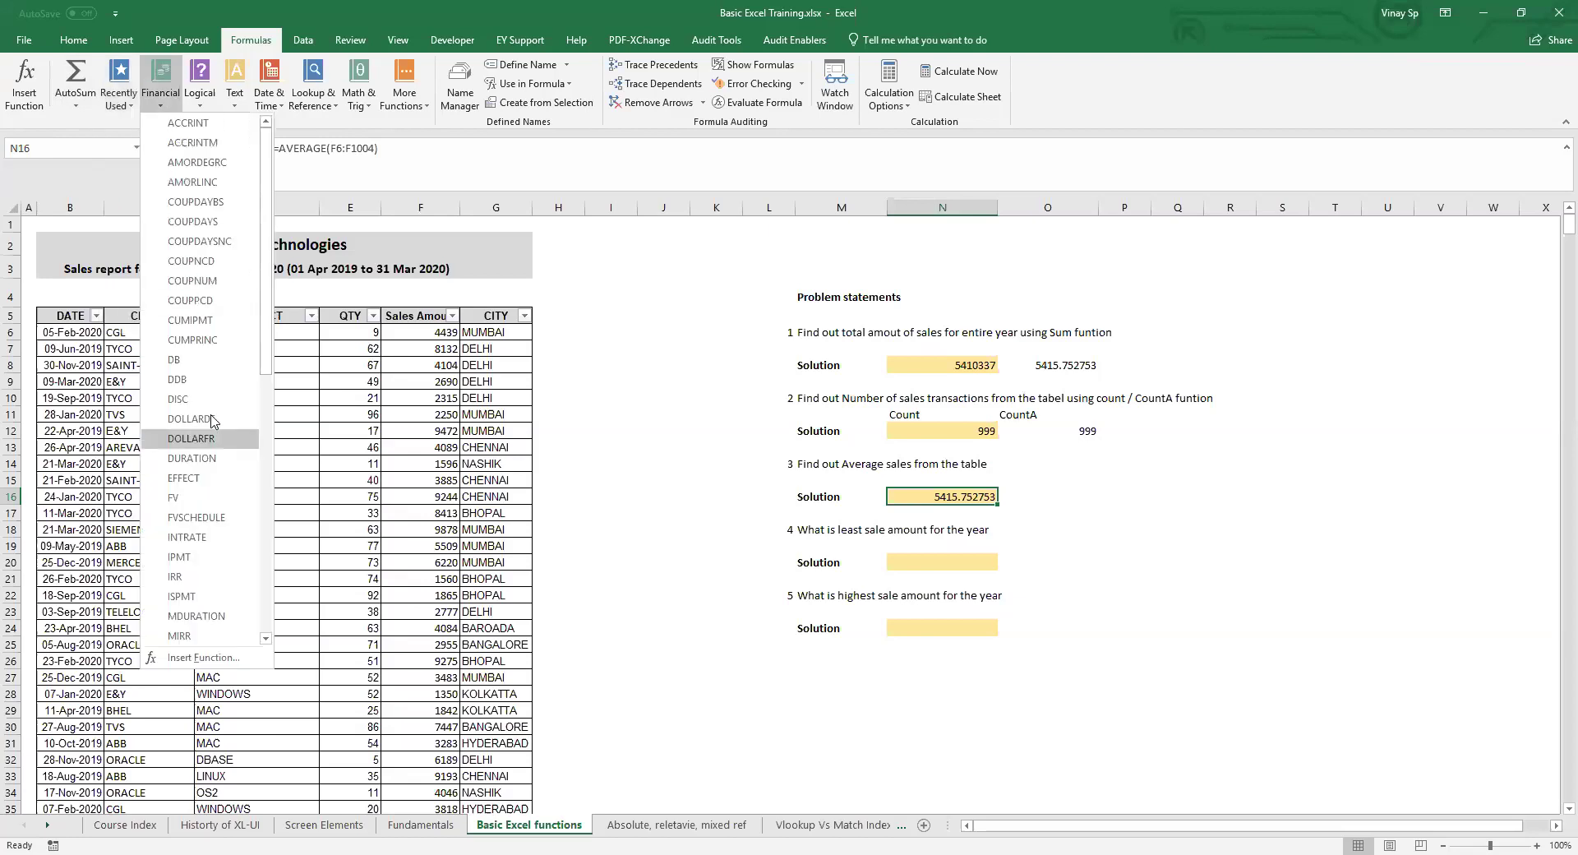
{"action": "left_click_drag", "start_coordinate": [263, 197], "coordinate": [276, 148]}
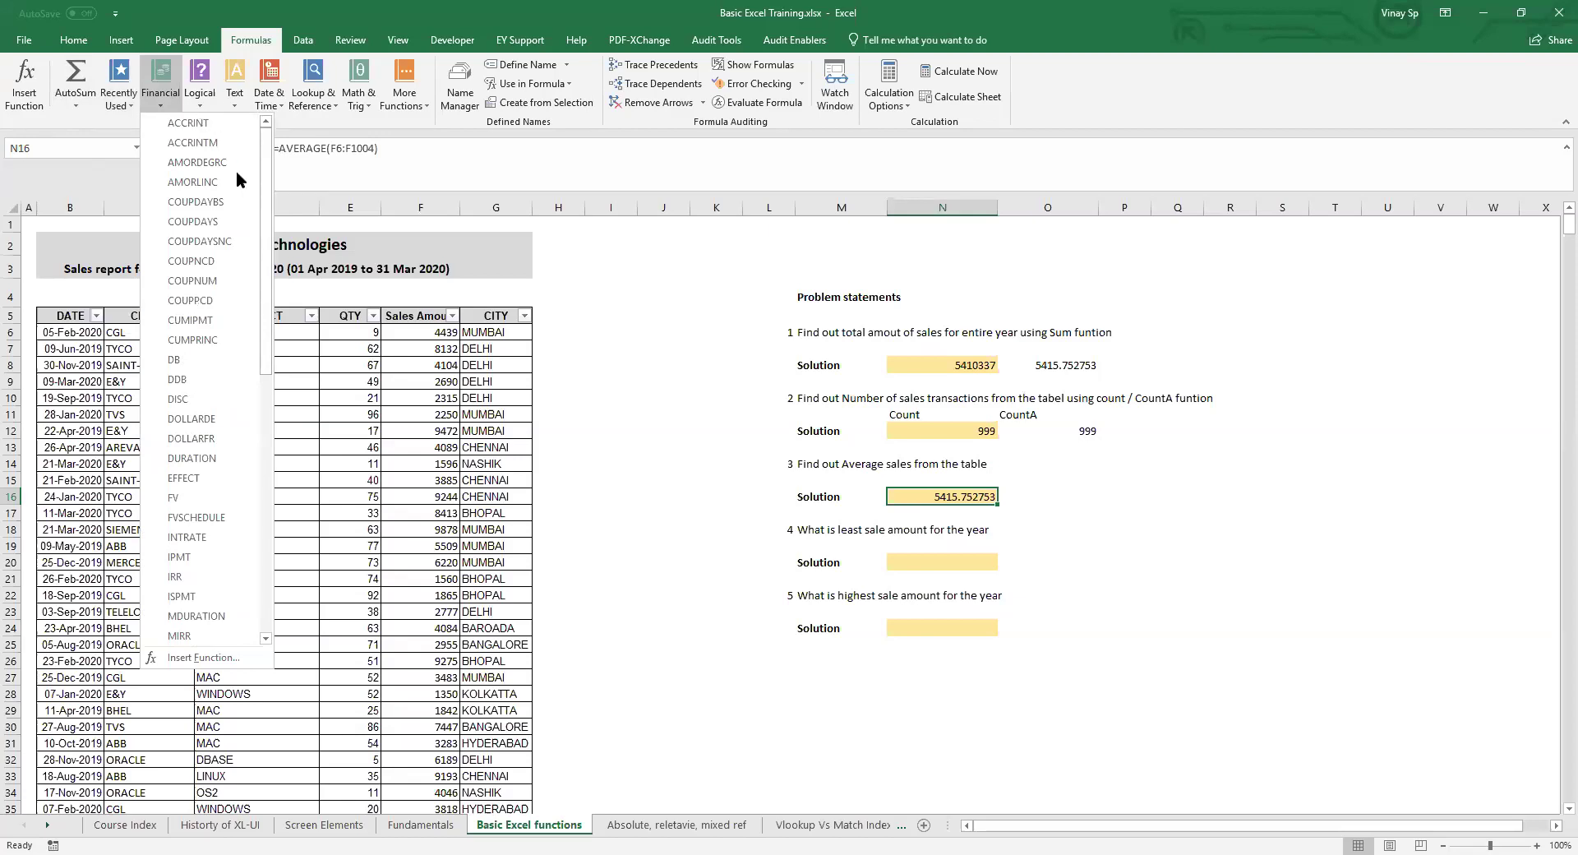
{"action": "left_click", "coordinate": [200, 99]}
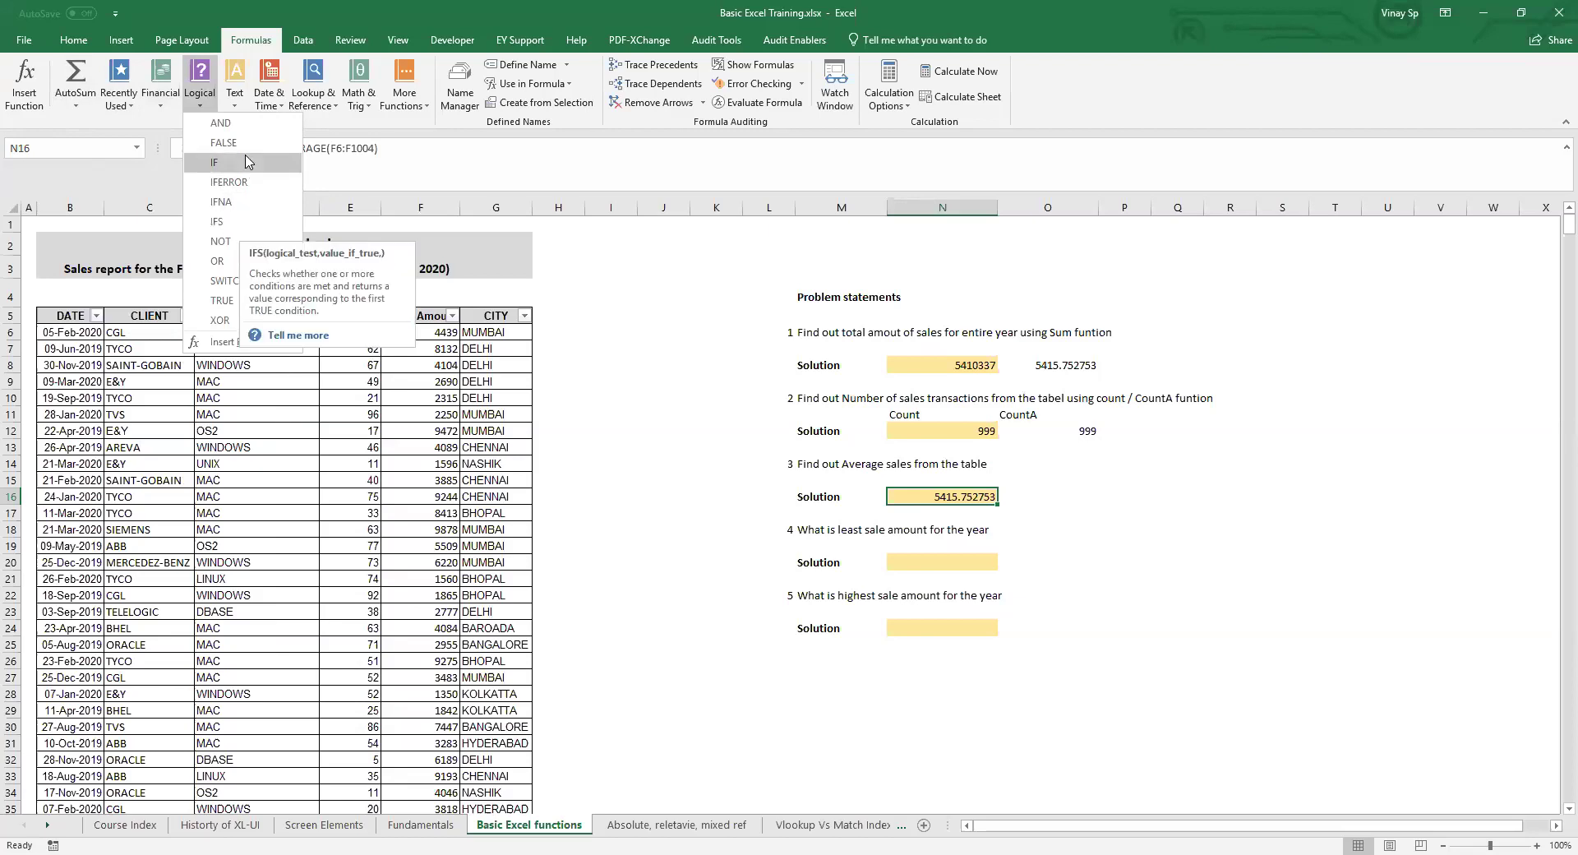
{"action": "left_click", "coordinate": [239, 102]}
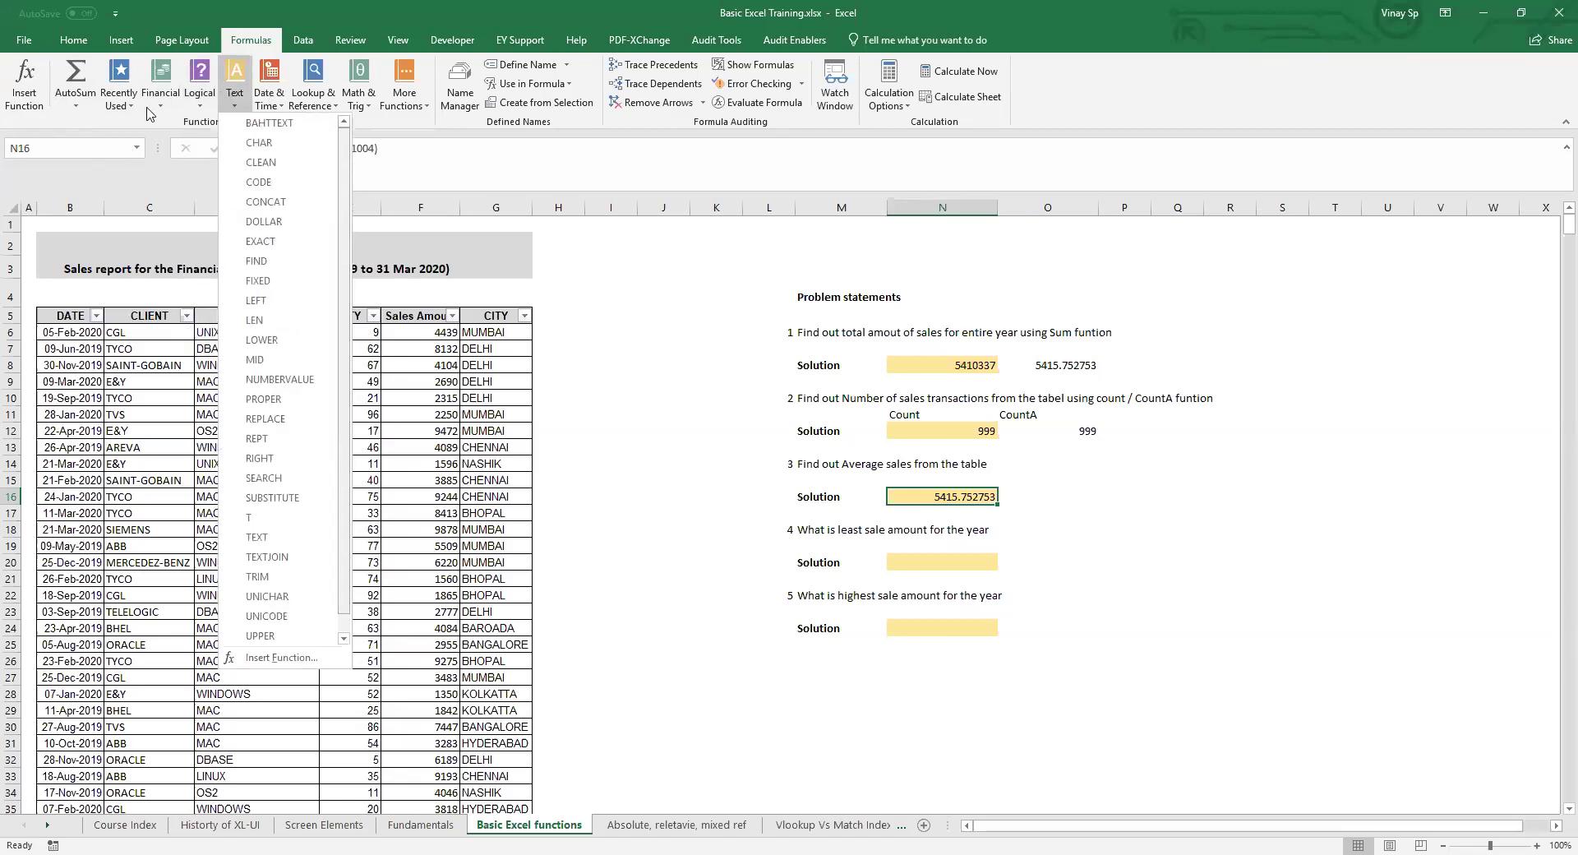
{"action": "left_click", "coordinate": [284, 113]}
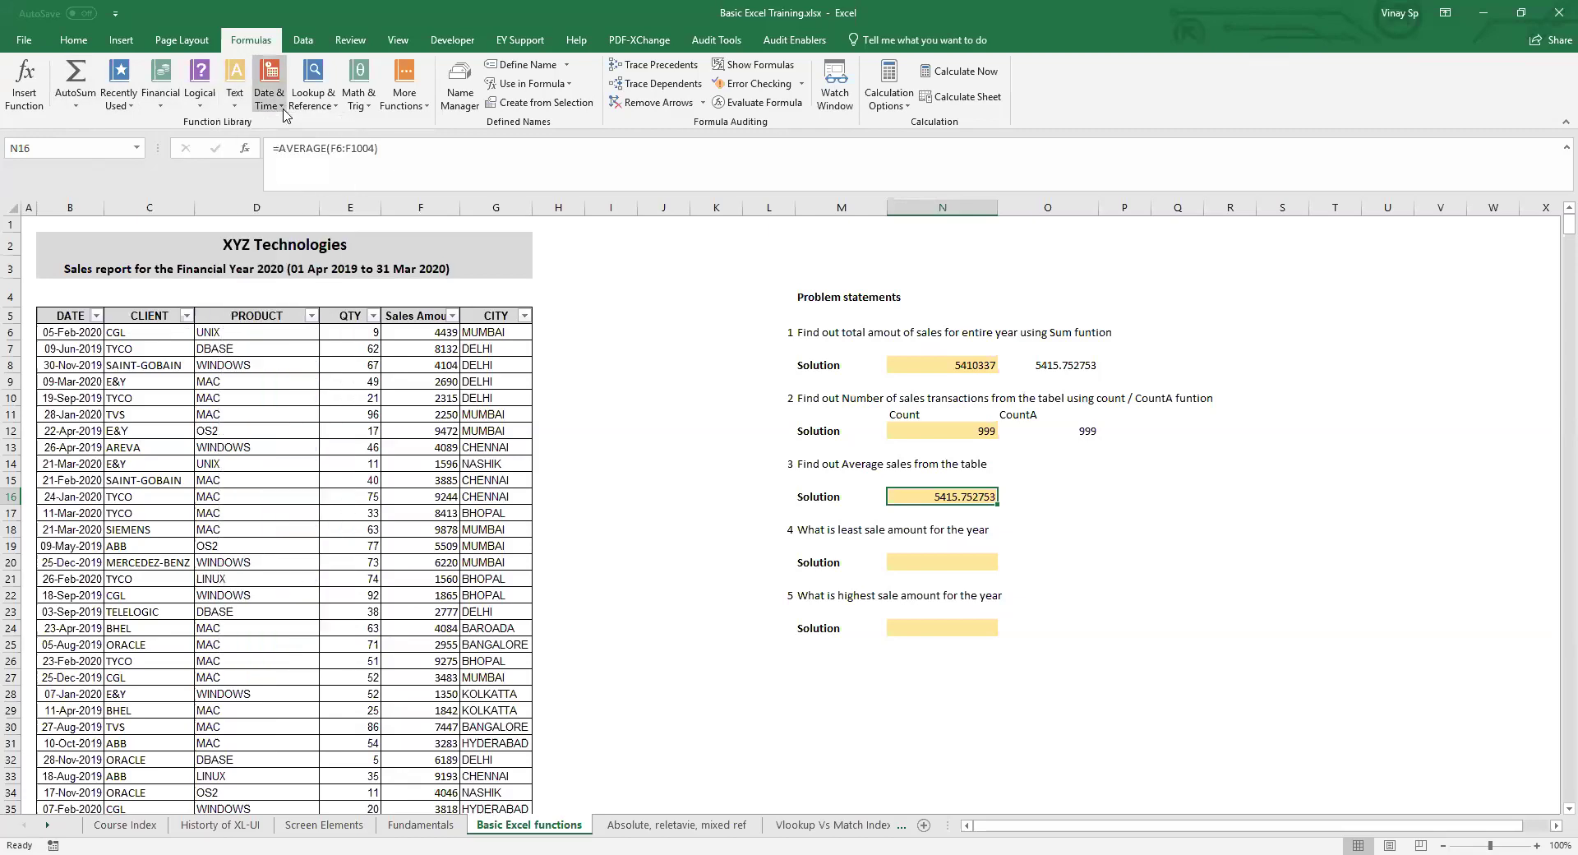
{"action": "left_click", "coordinate": [281, 110]}
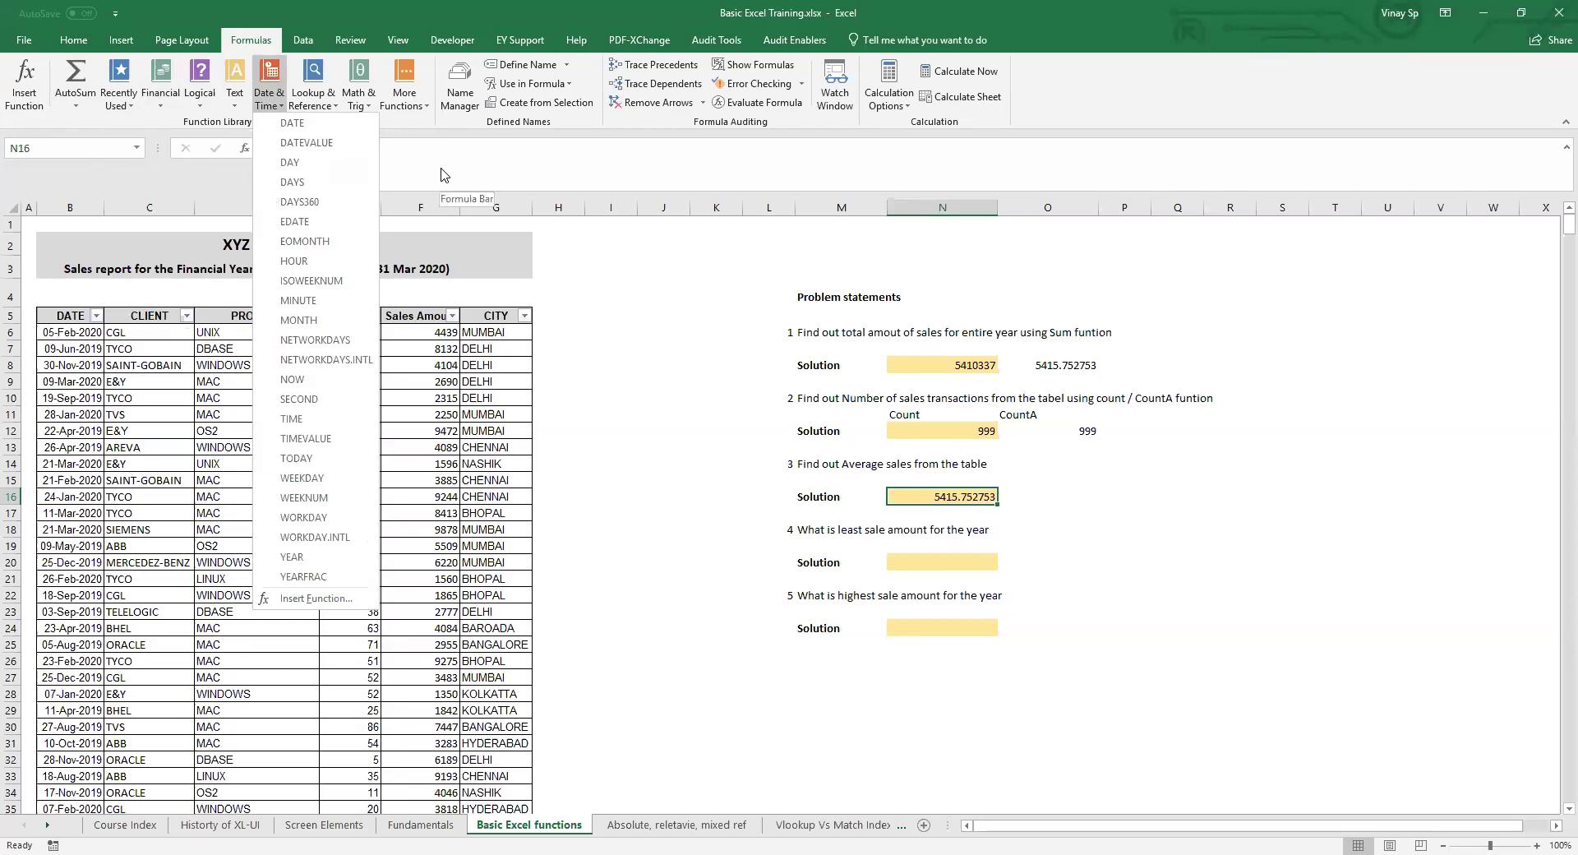
{"action": "left_click", "coordinate": [960, 495]}
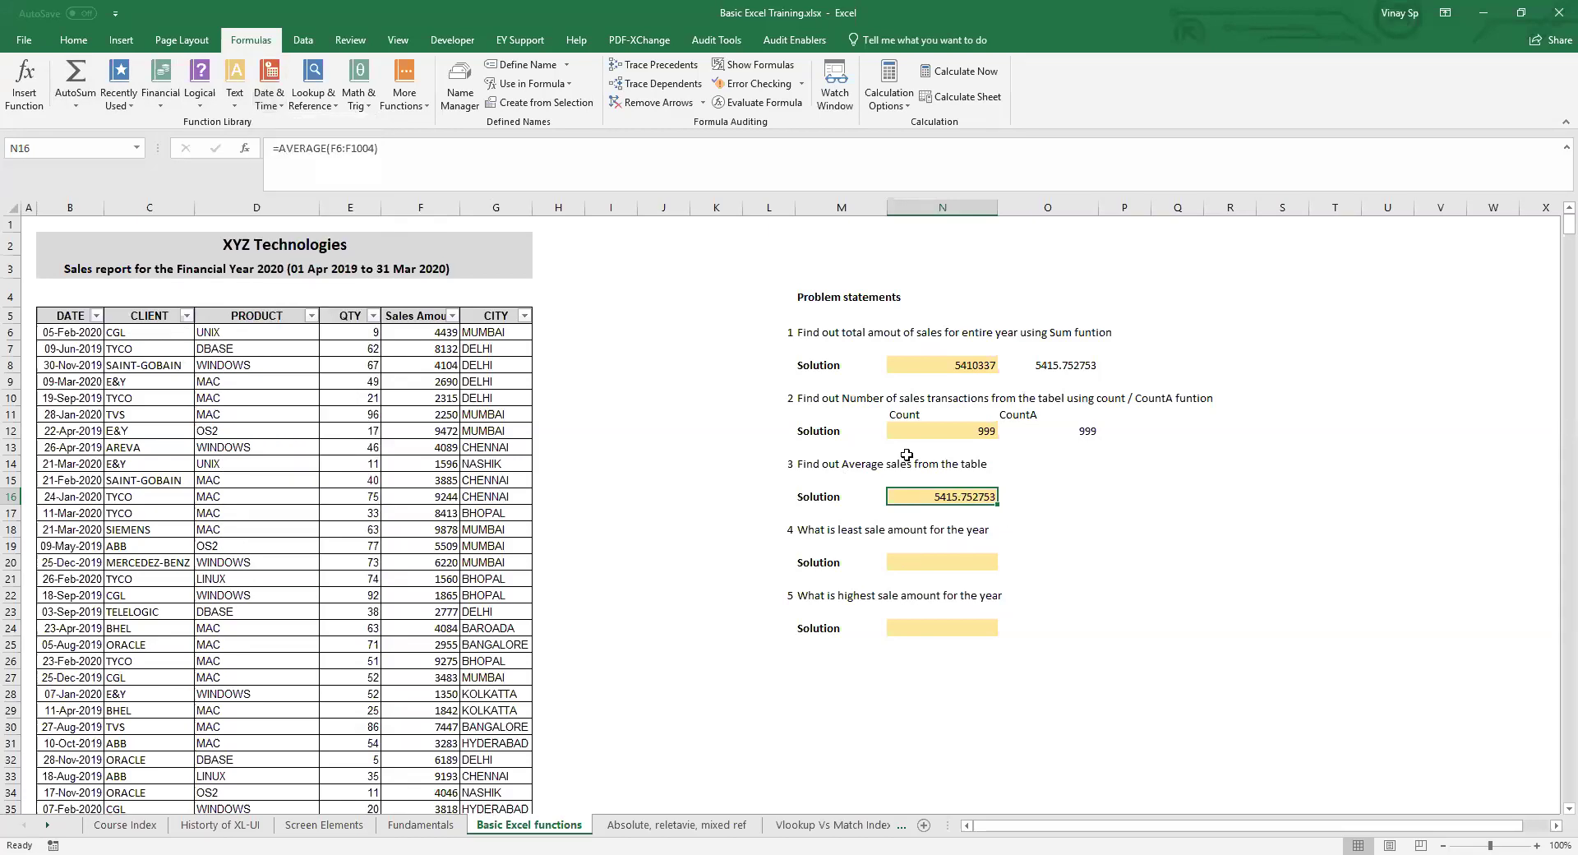
- Enter =MIN(F6:F1004) in solution cell N20 to find the least sale amount for the year
{"action": "left_click", "coordinate": [921, 559]}
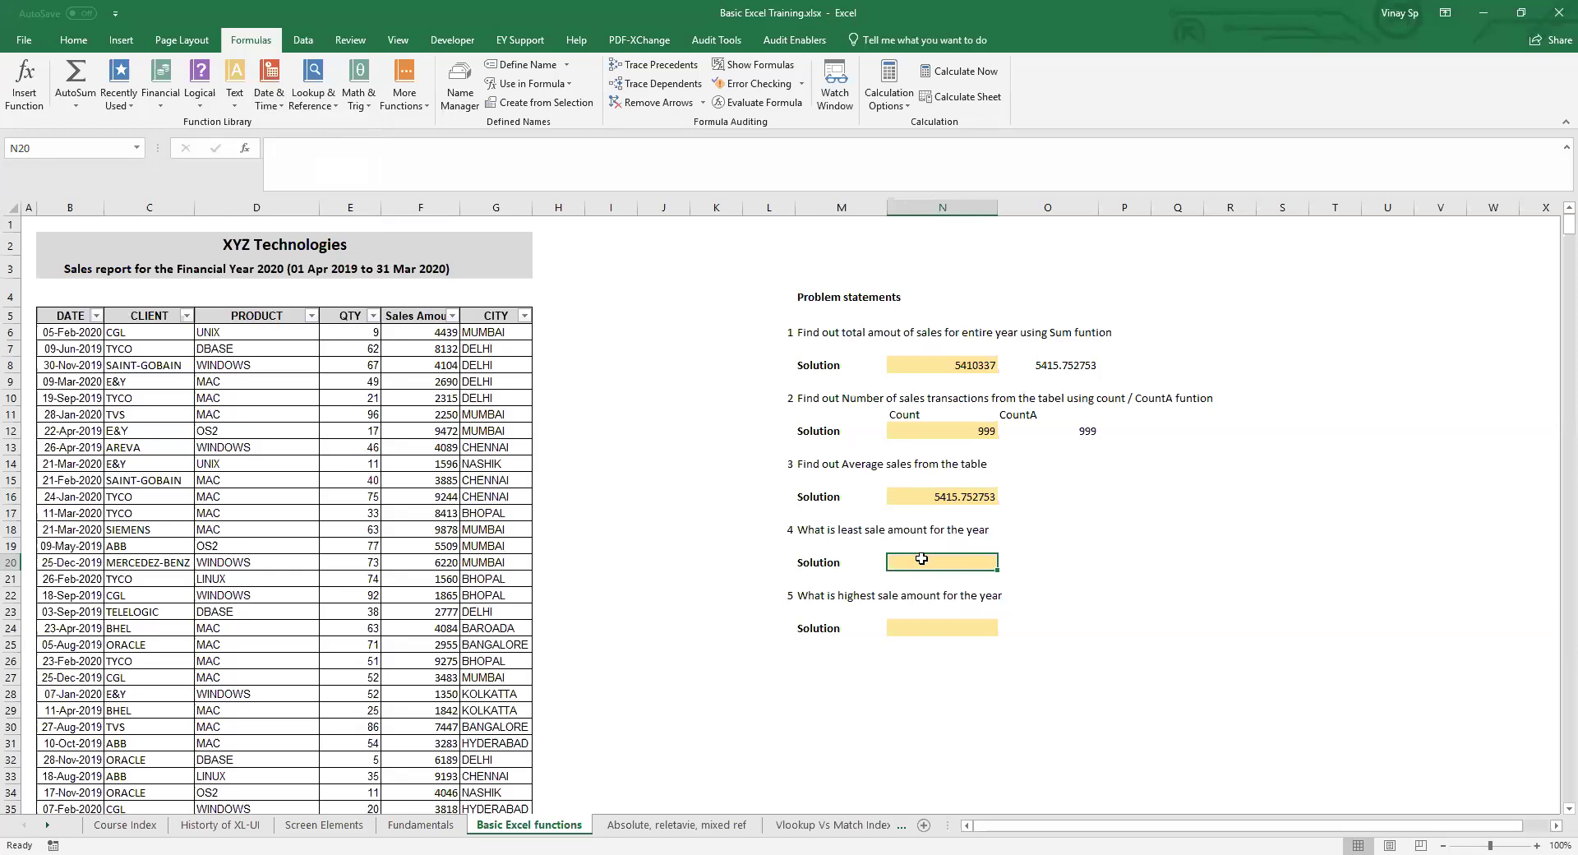
{"action": "type", "text": "="}
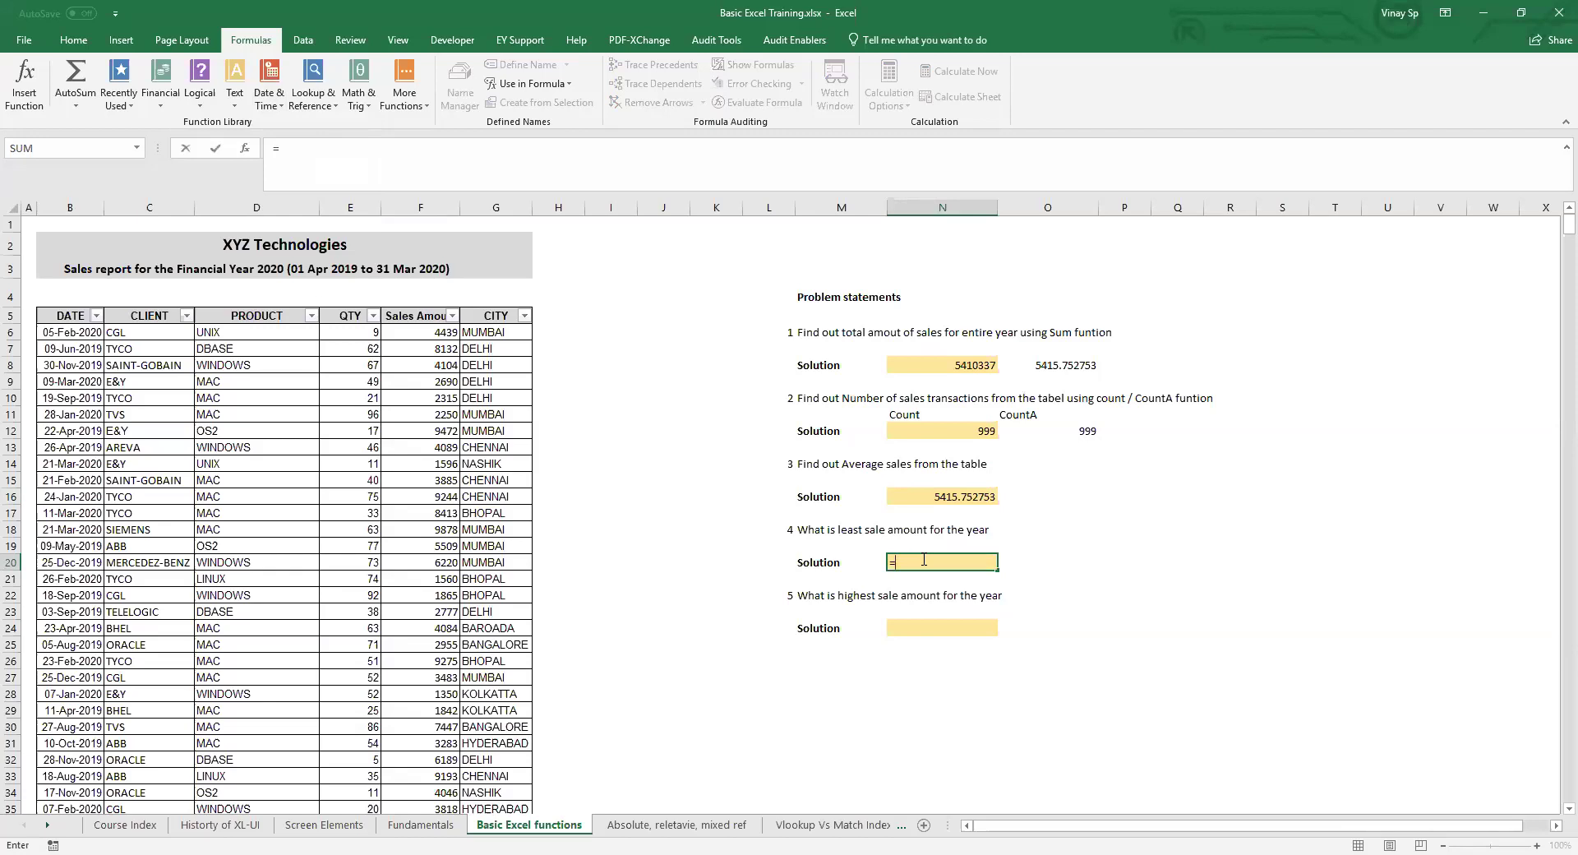
{"action": "type", "text": ",m"}
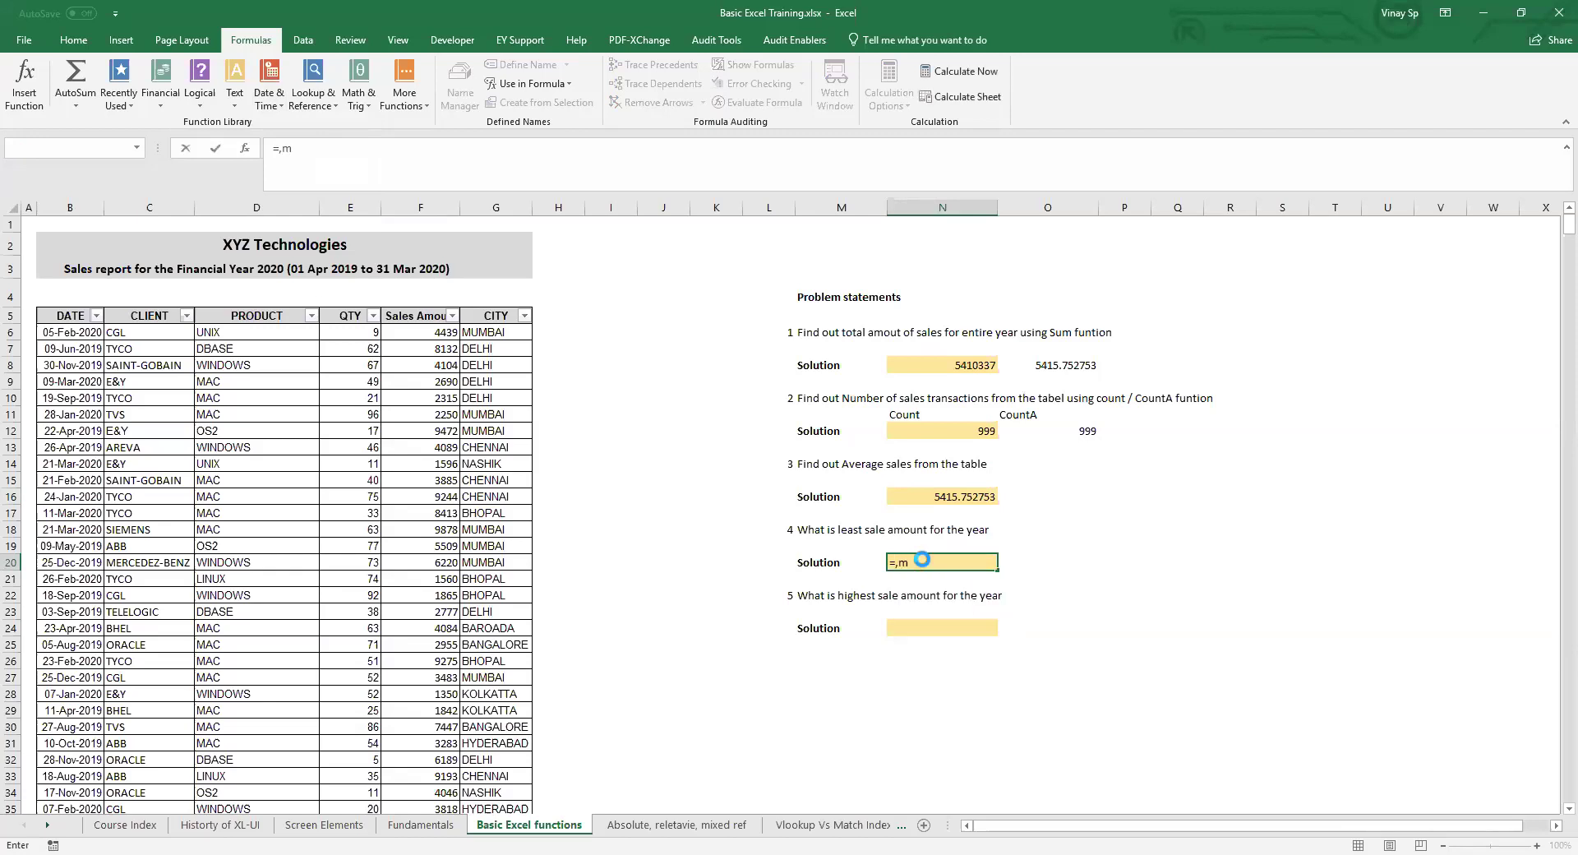
{"action": "key", "text": "Return"}
{"action": "key", "text": "Return"}
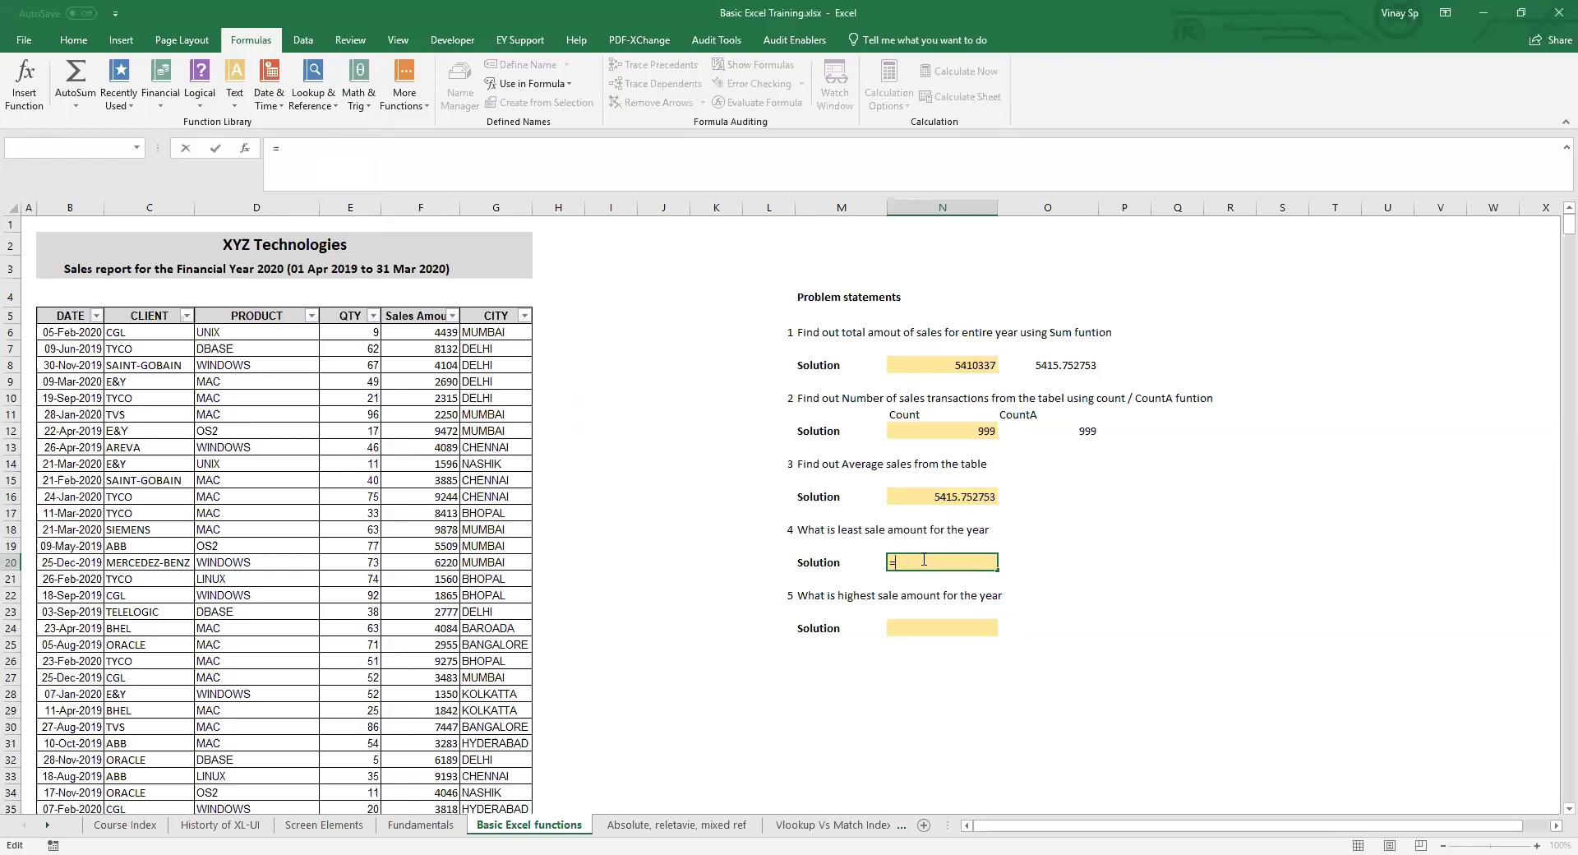
{"action": "key", "text": "BackSpace"}
{"action": "key", "text": "BackSpace"}
{"action": "type", "text": "m"}
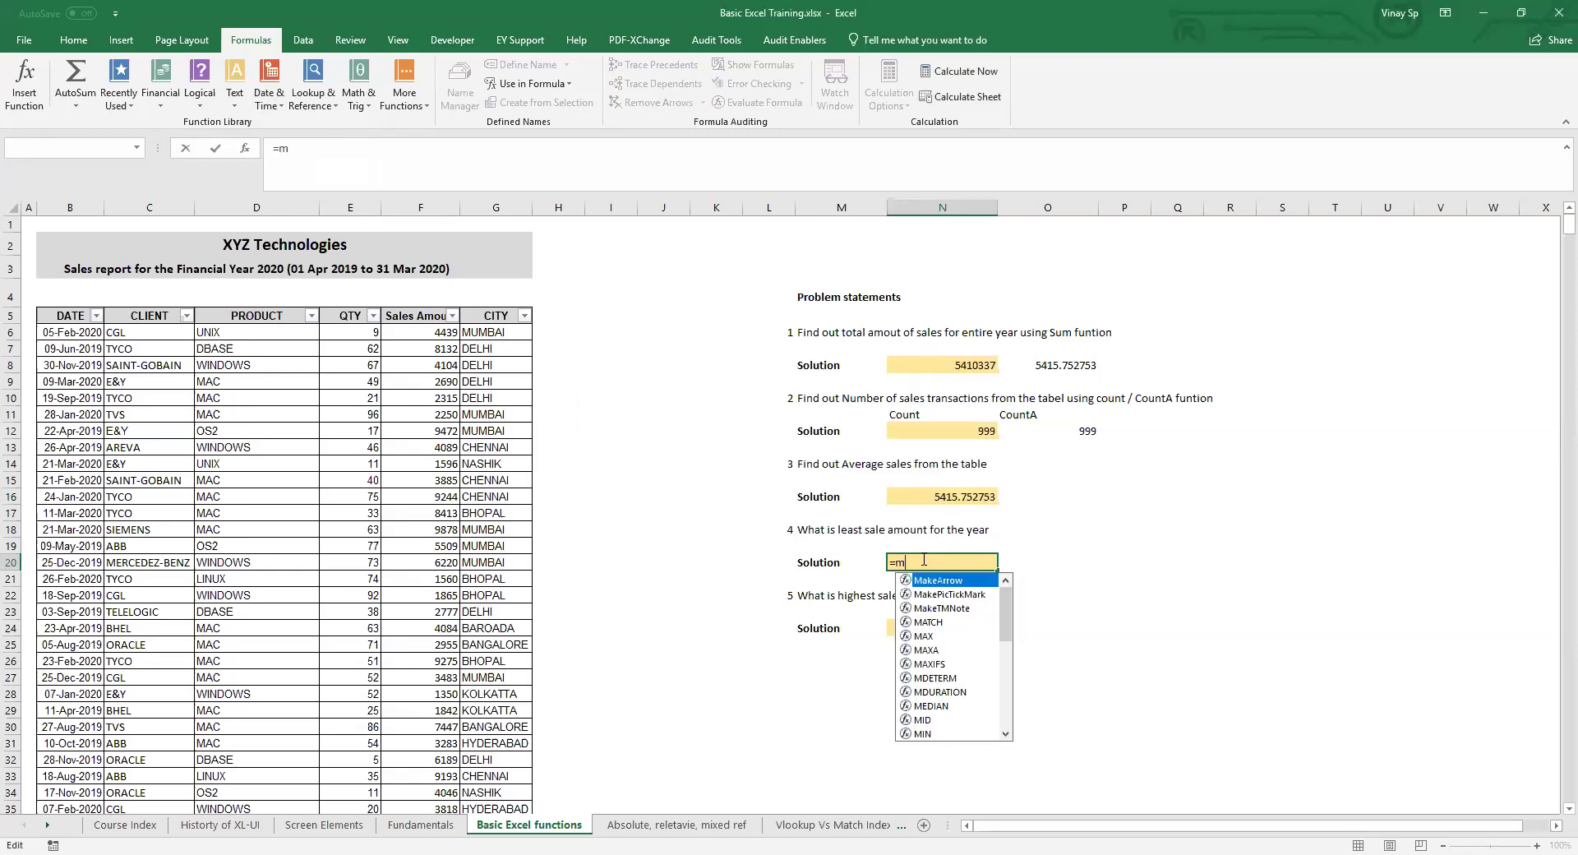
{"action": "type", "text": "in"}
{"action": "key", "text": "Tab"}
{"action": "left_click", "coordinate": [433, 333]}
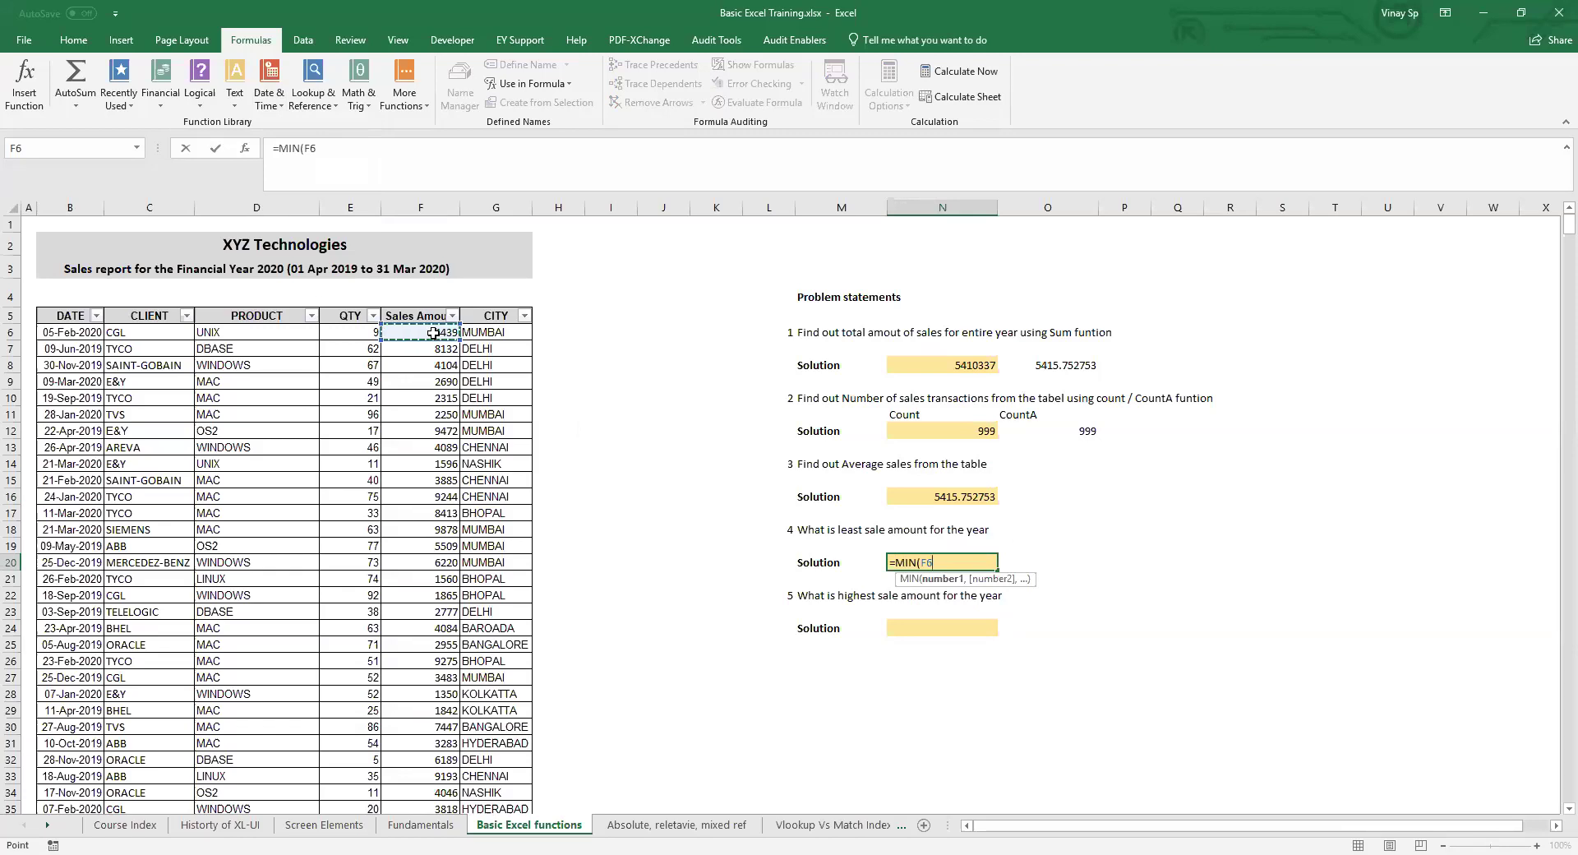
{"action": "key", "text": "ctrl+shift+Down"}
{"action": "key", "text": "Return"}
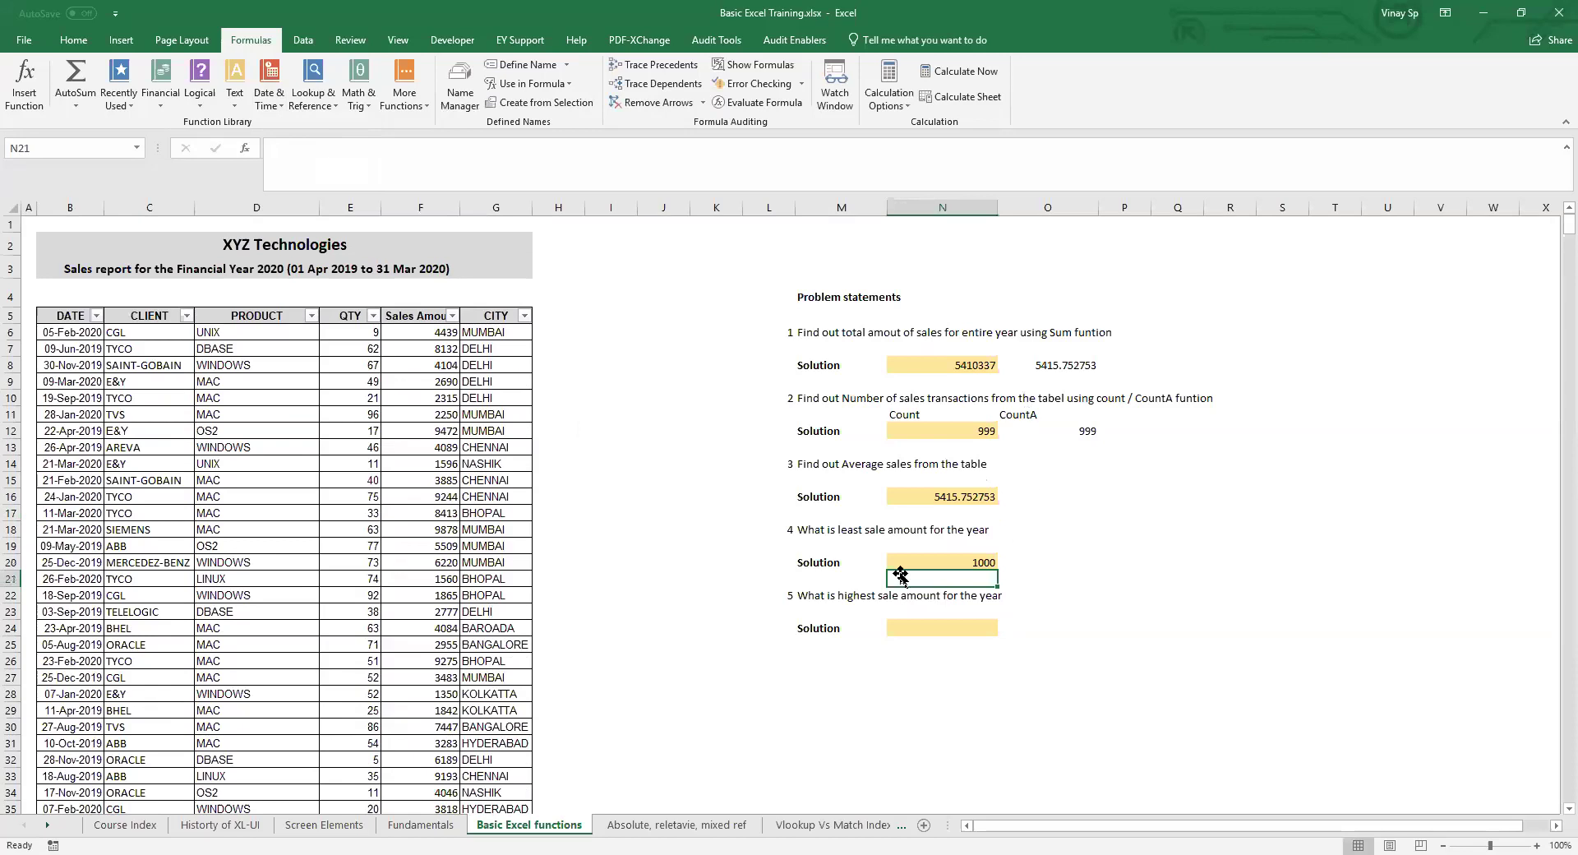
{"action": "key", "text": "Up"}
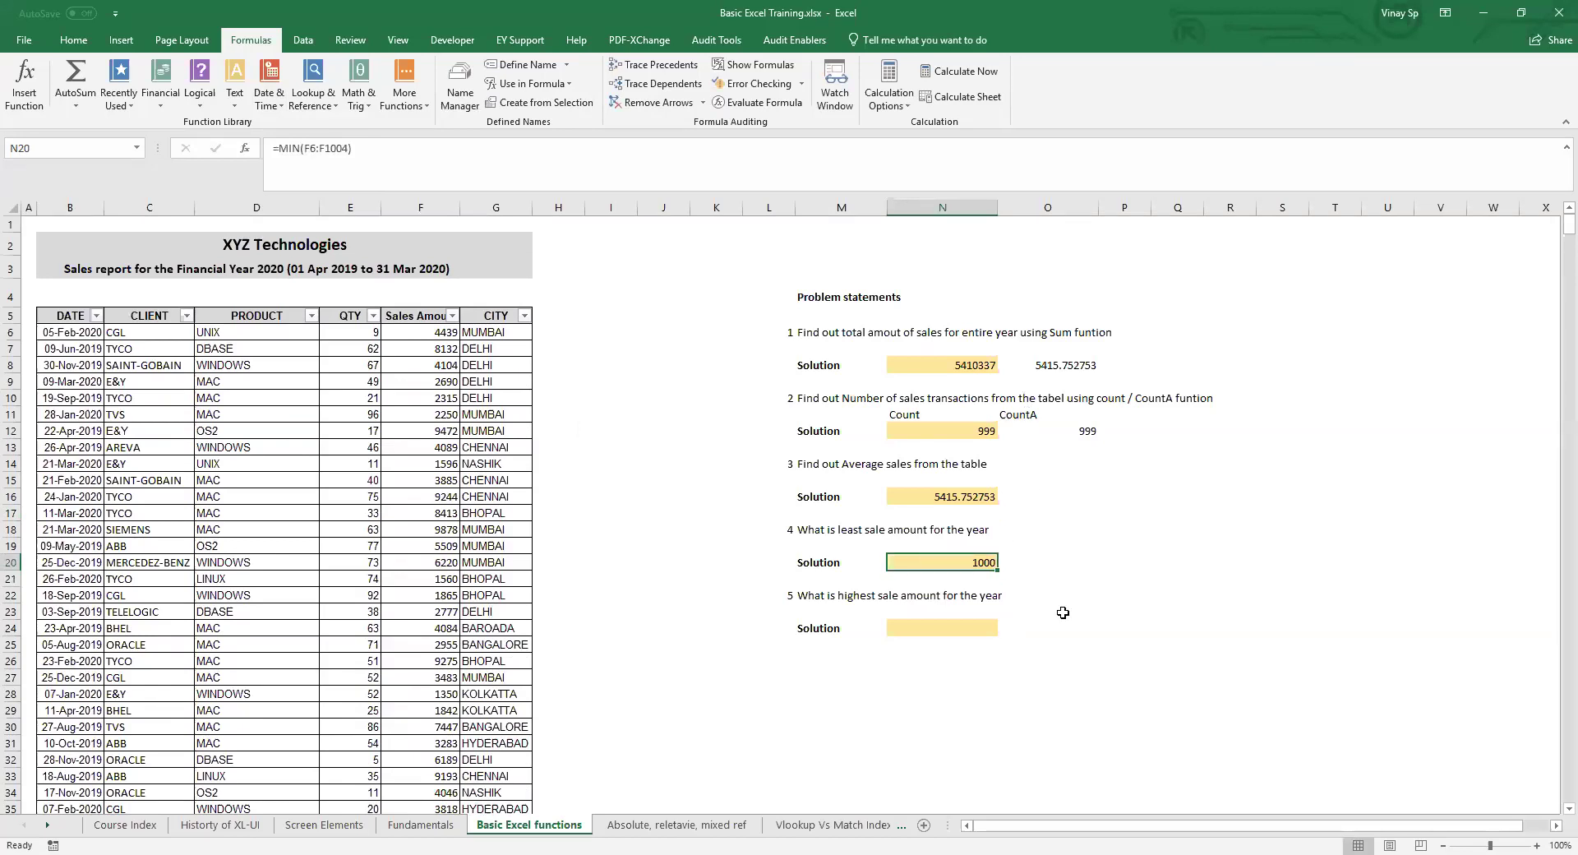
- Enter =MAX(F6:F1004) in solution cell N24 to find the year's highest sale amount and save the workbook
{"action": "key", "text": "Down"}
{"action": "key", "text": "Down"}
{"action": "key", "text": "Down"}
{"action": "key", "text": "Down"}
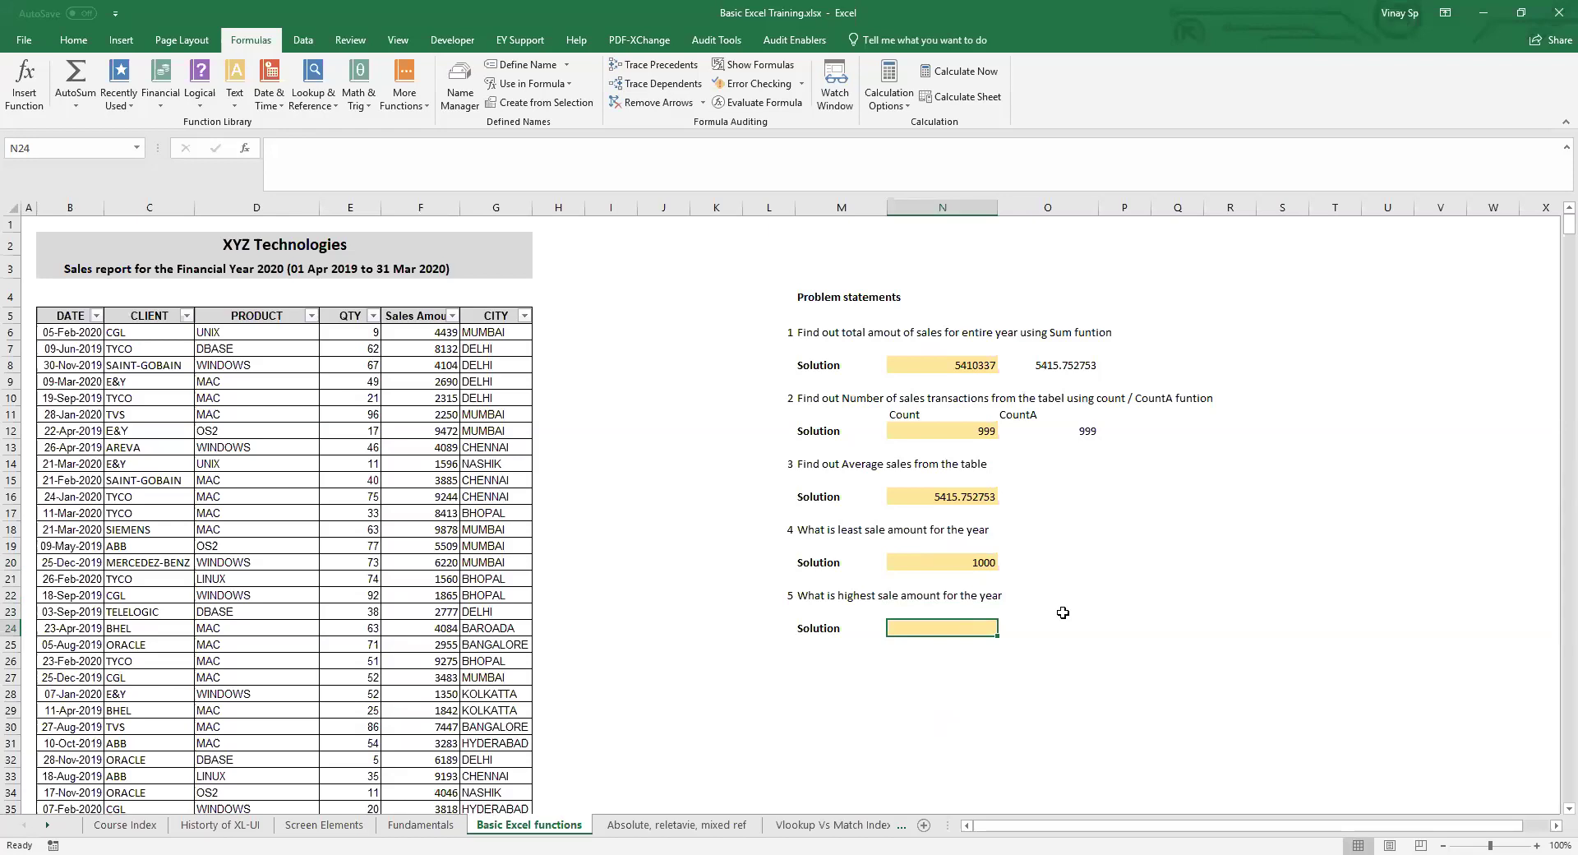
{"action": "type", "text": "=ma"}
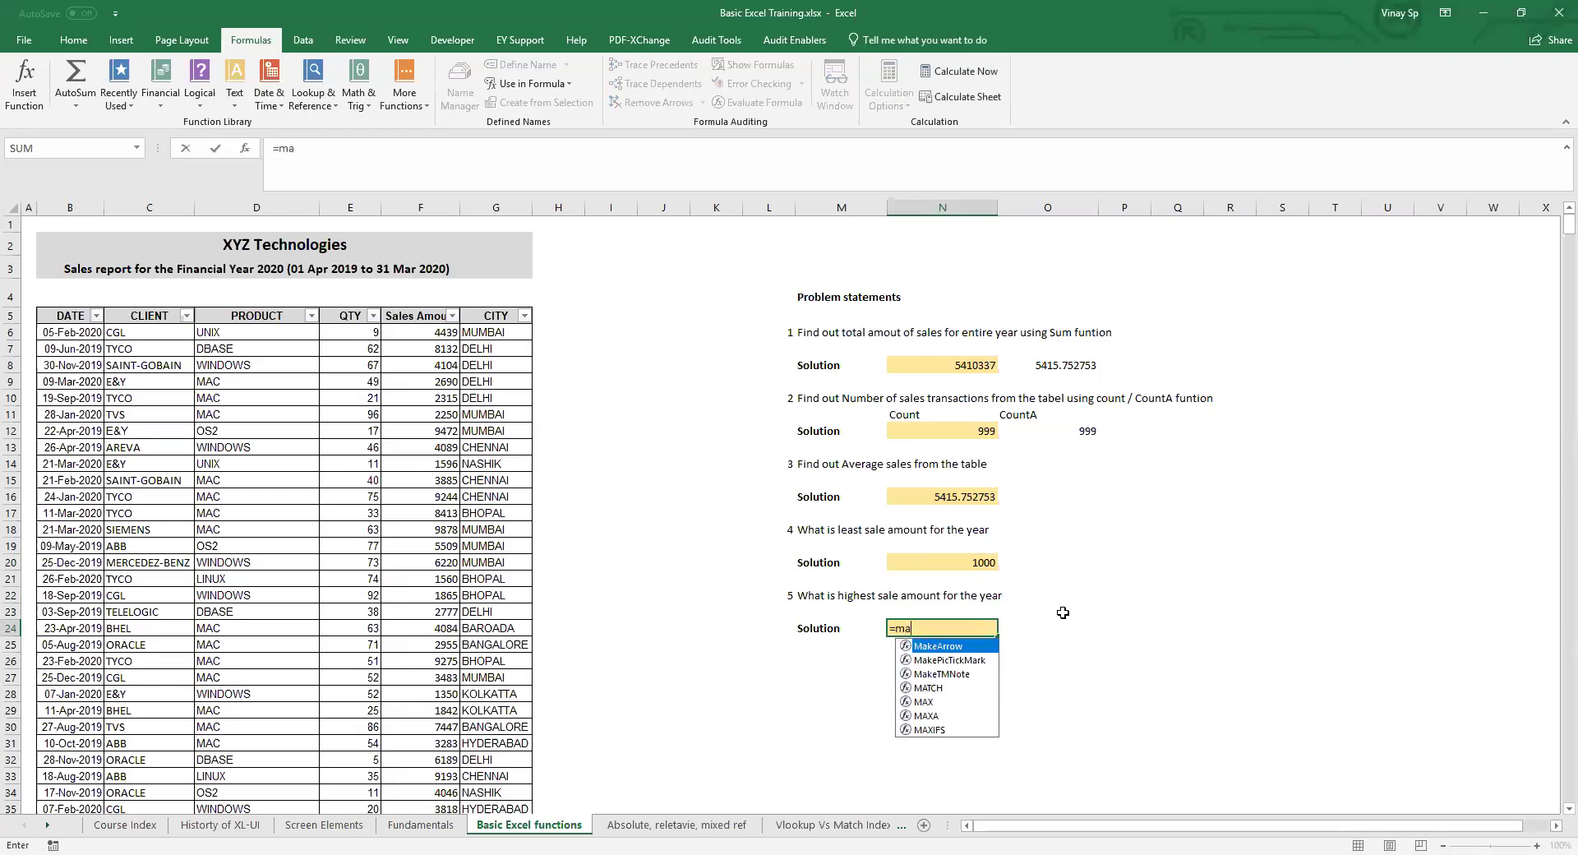
{"action": "type", "text": "x("}
{"action": "left_click", "coordinate": [426, 332]}
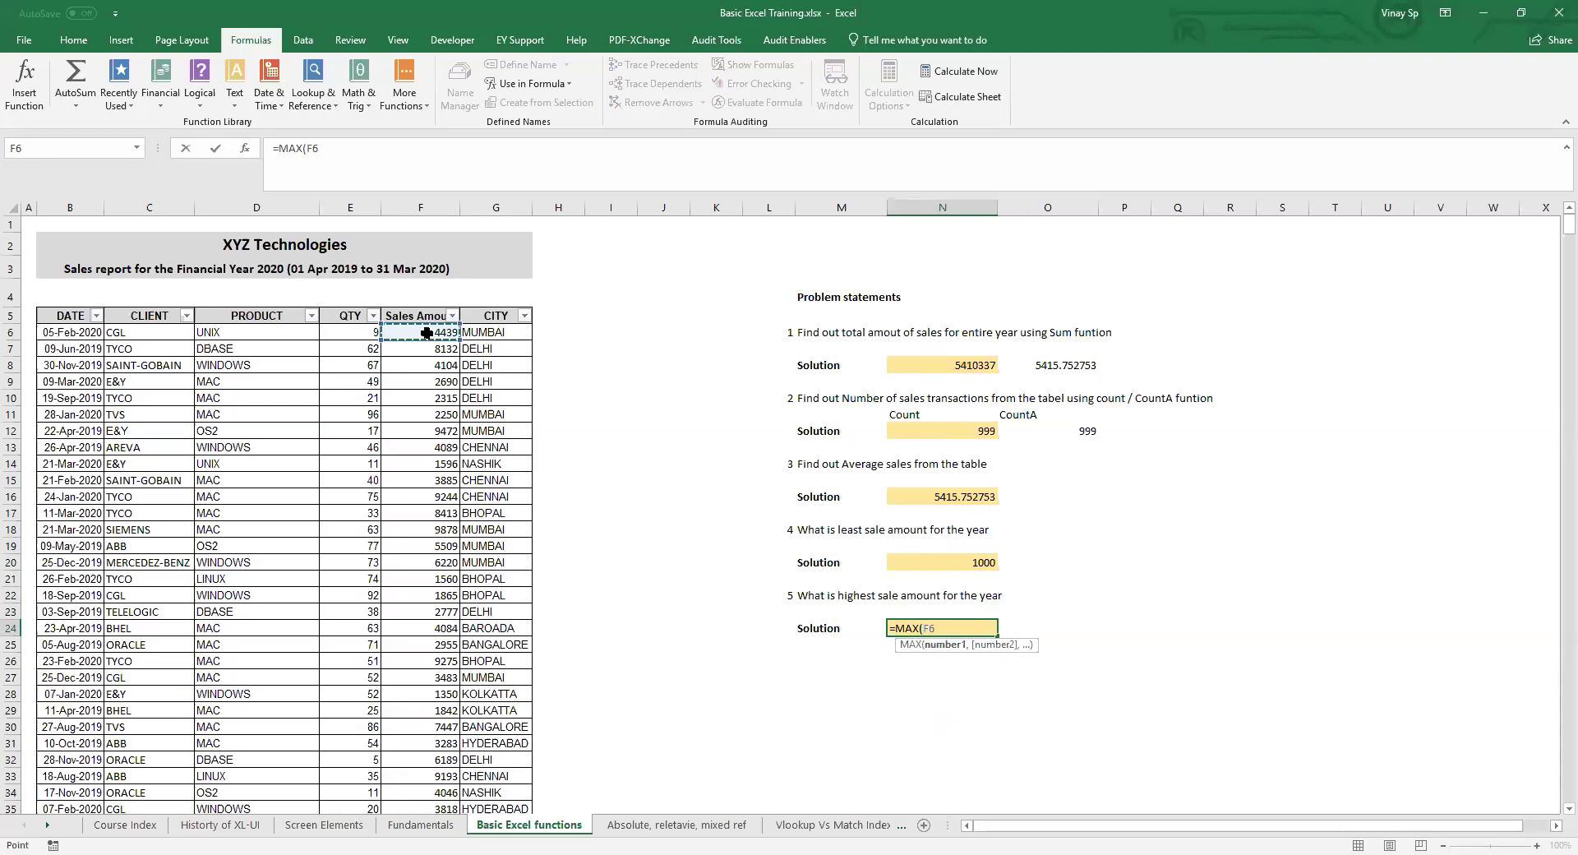
{"action": "key", "text": "ctrl+shift+Down"}
{"action": "key", "text": "Return"}
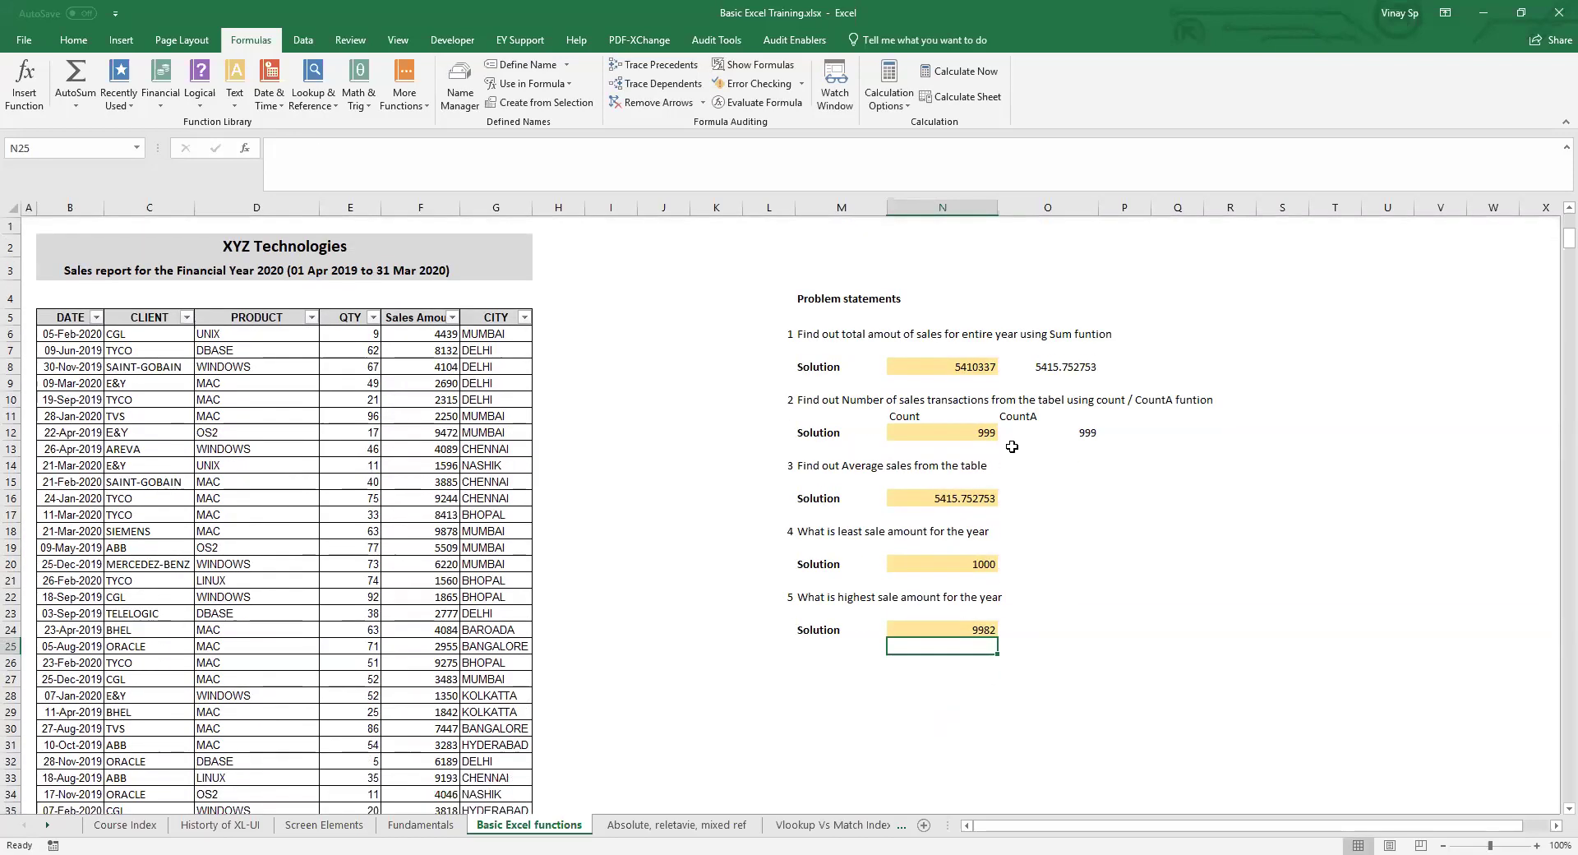
{"action": "left_click", "coordinate": [1032, 560]}
{"action": "key", "text": "ctrl+s"}
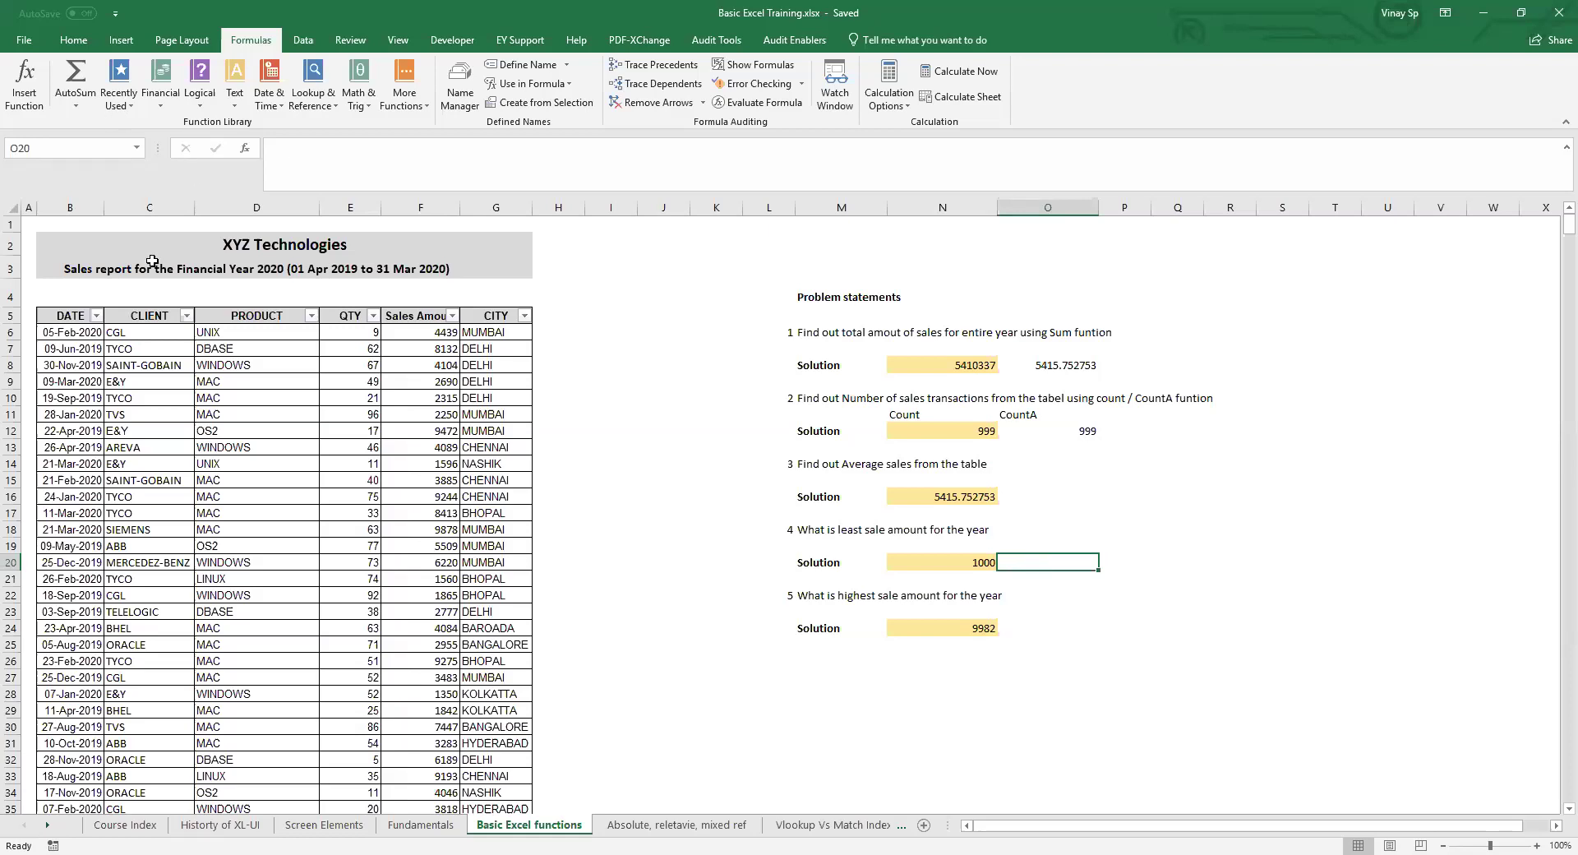
{"action": "left_click", "coordinate": [75, 316]}
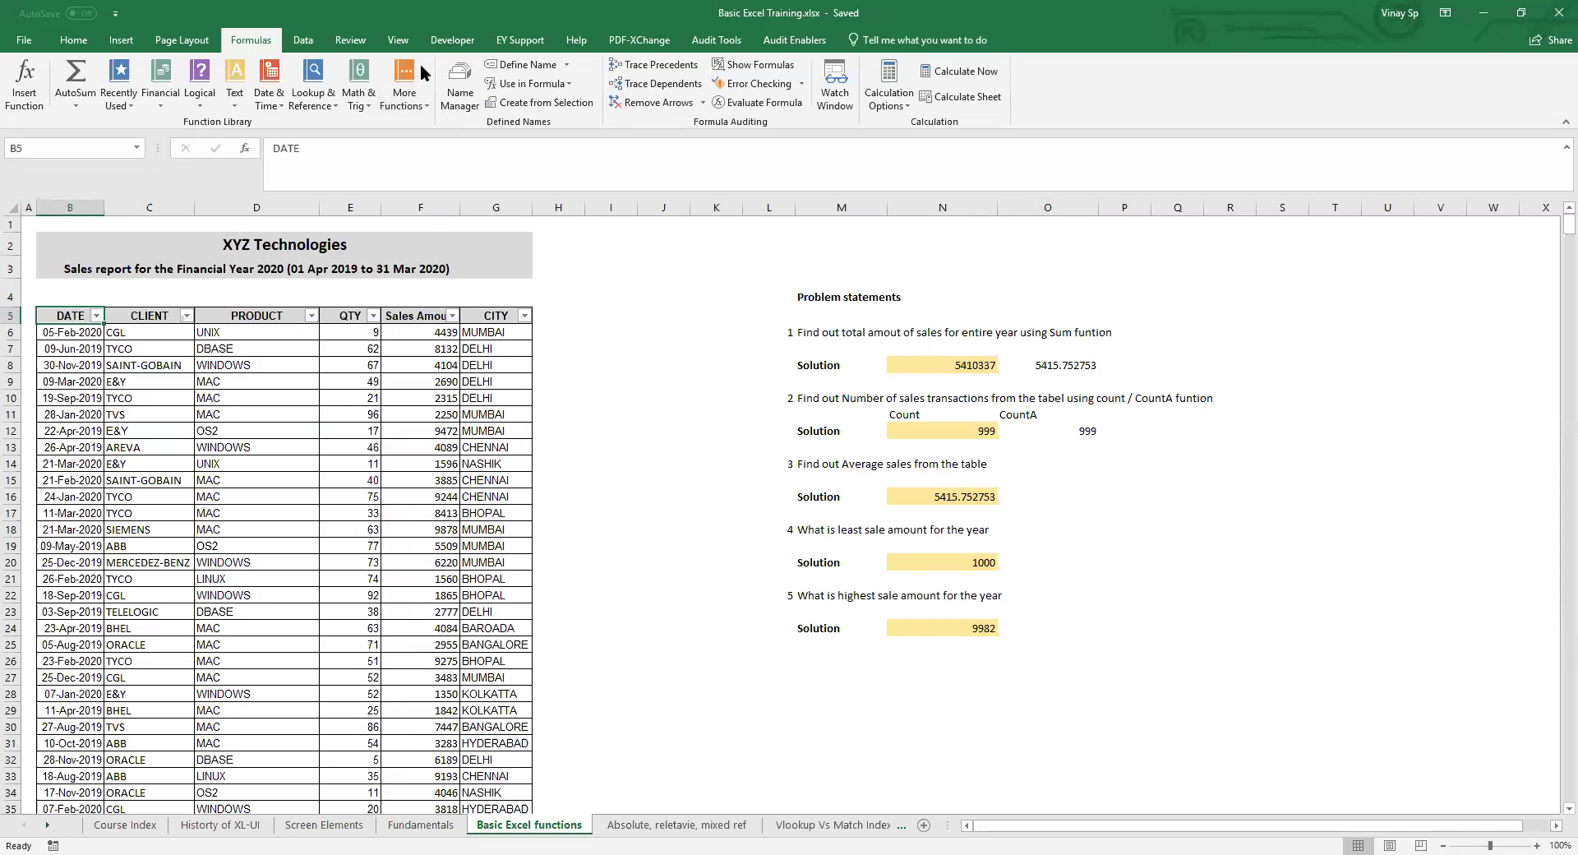
{"action": "key", "text": "alt+Tab"}
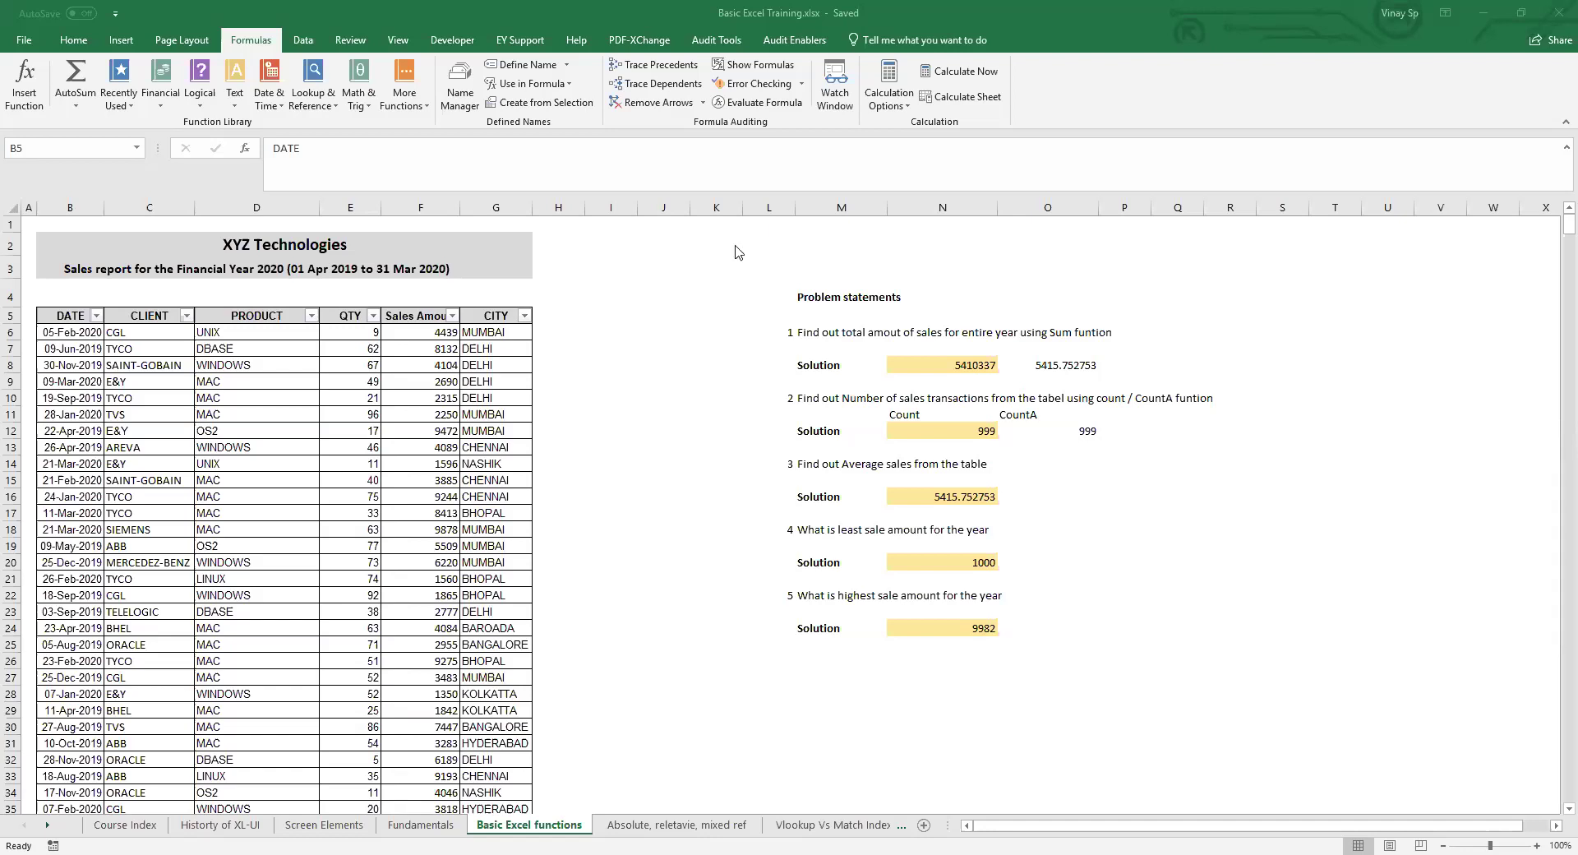
{"action": "left_click", "coordinate": [953, 559]}
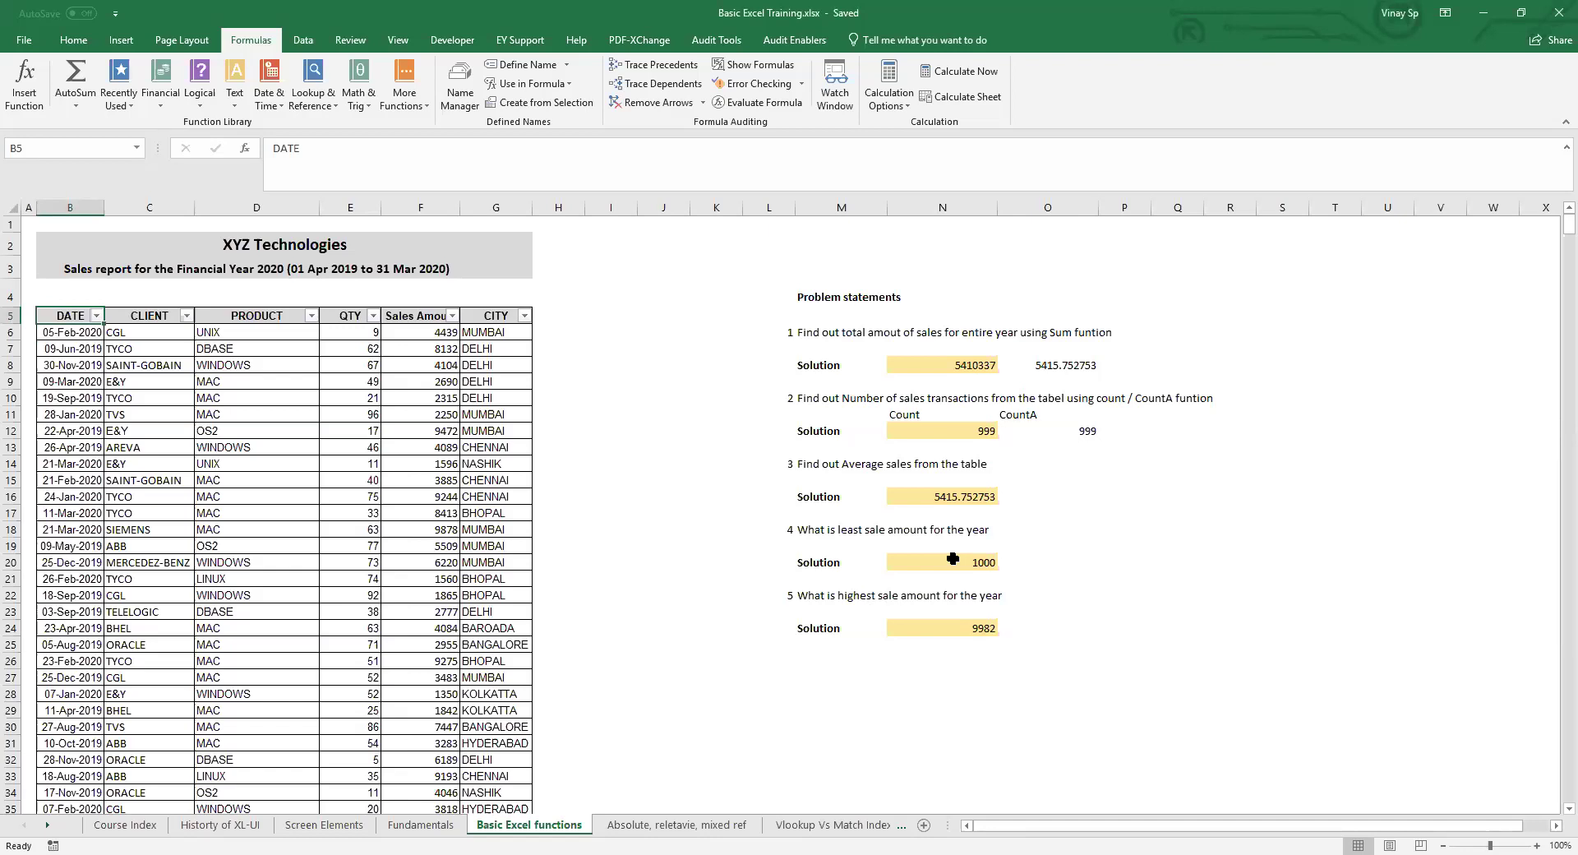
{"action": "left_click", "coordinate": [1012, 562]}
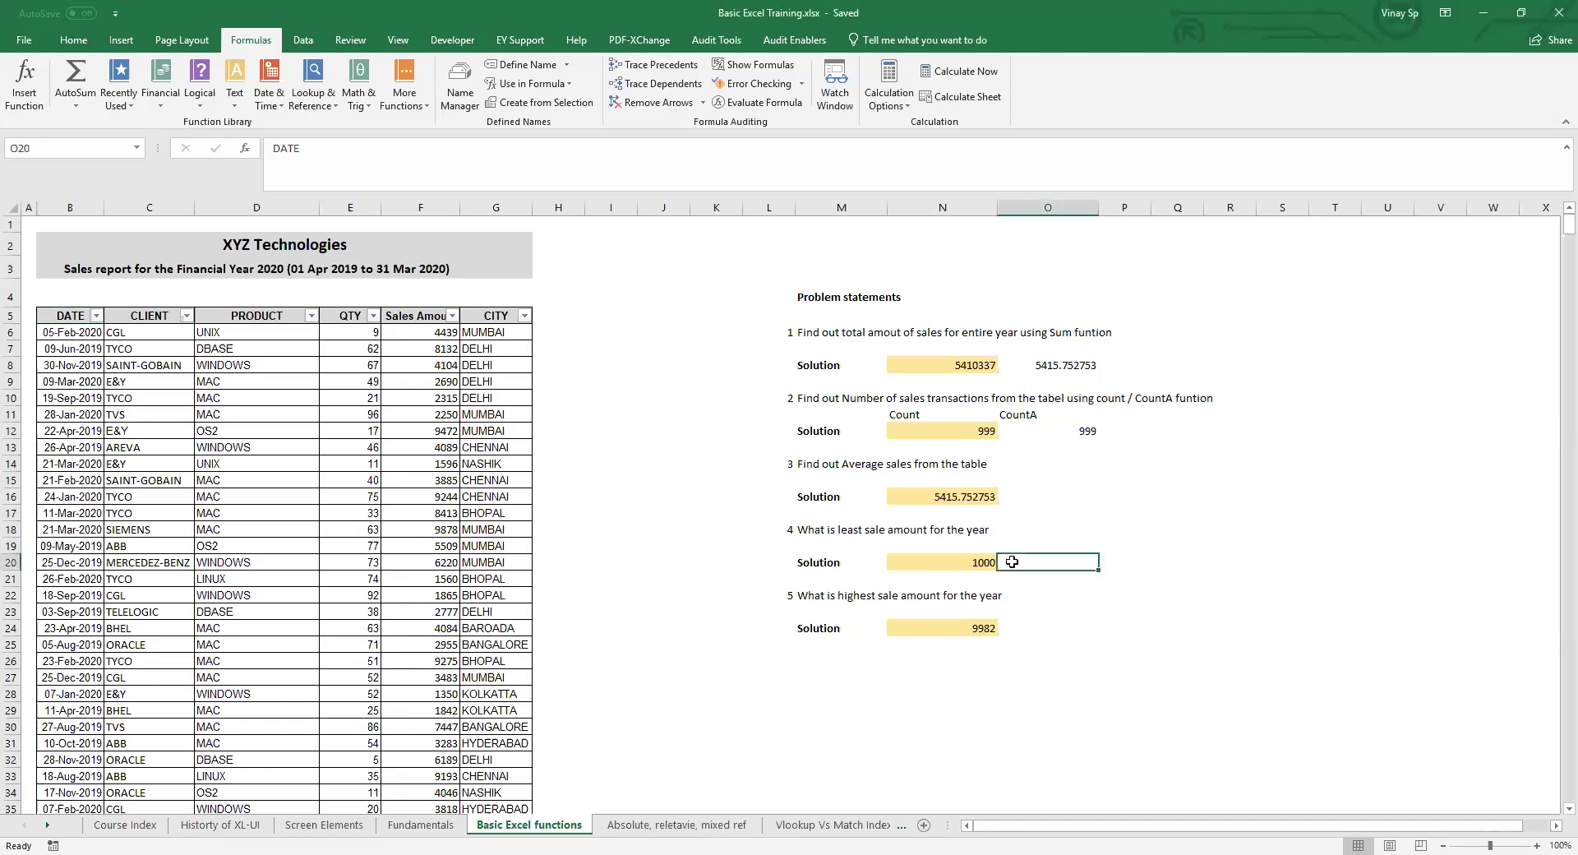
- Review the range references of the MIN formula in N20 and the MAX formula in N24
{"action": "left_click", "coordinate": [975, 560]}
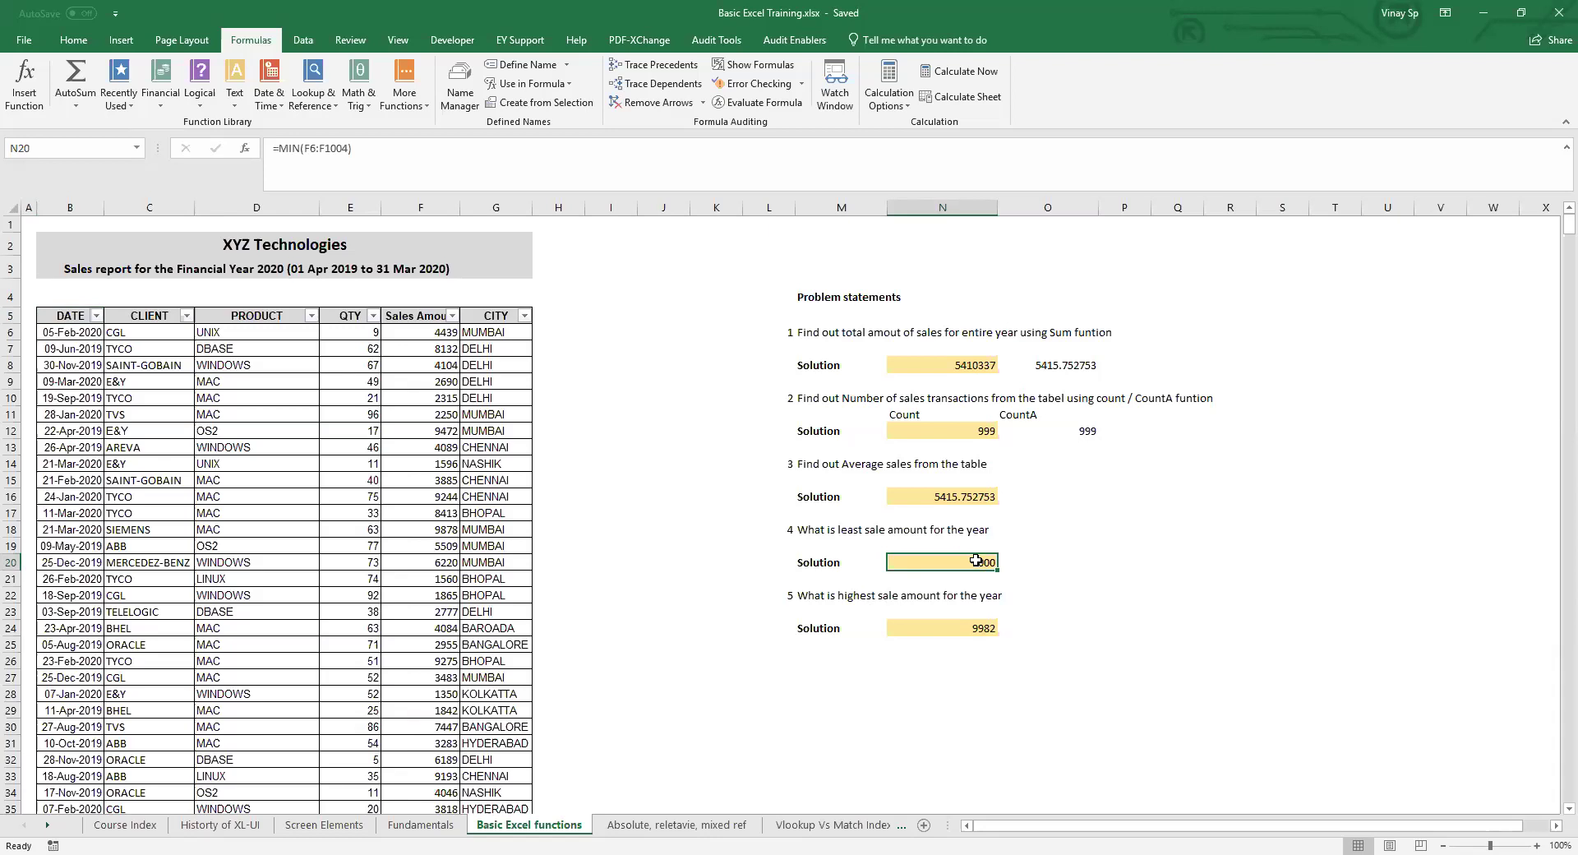
{"action": "key", "text": "Right"}
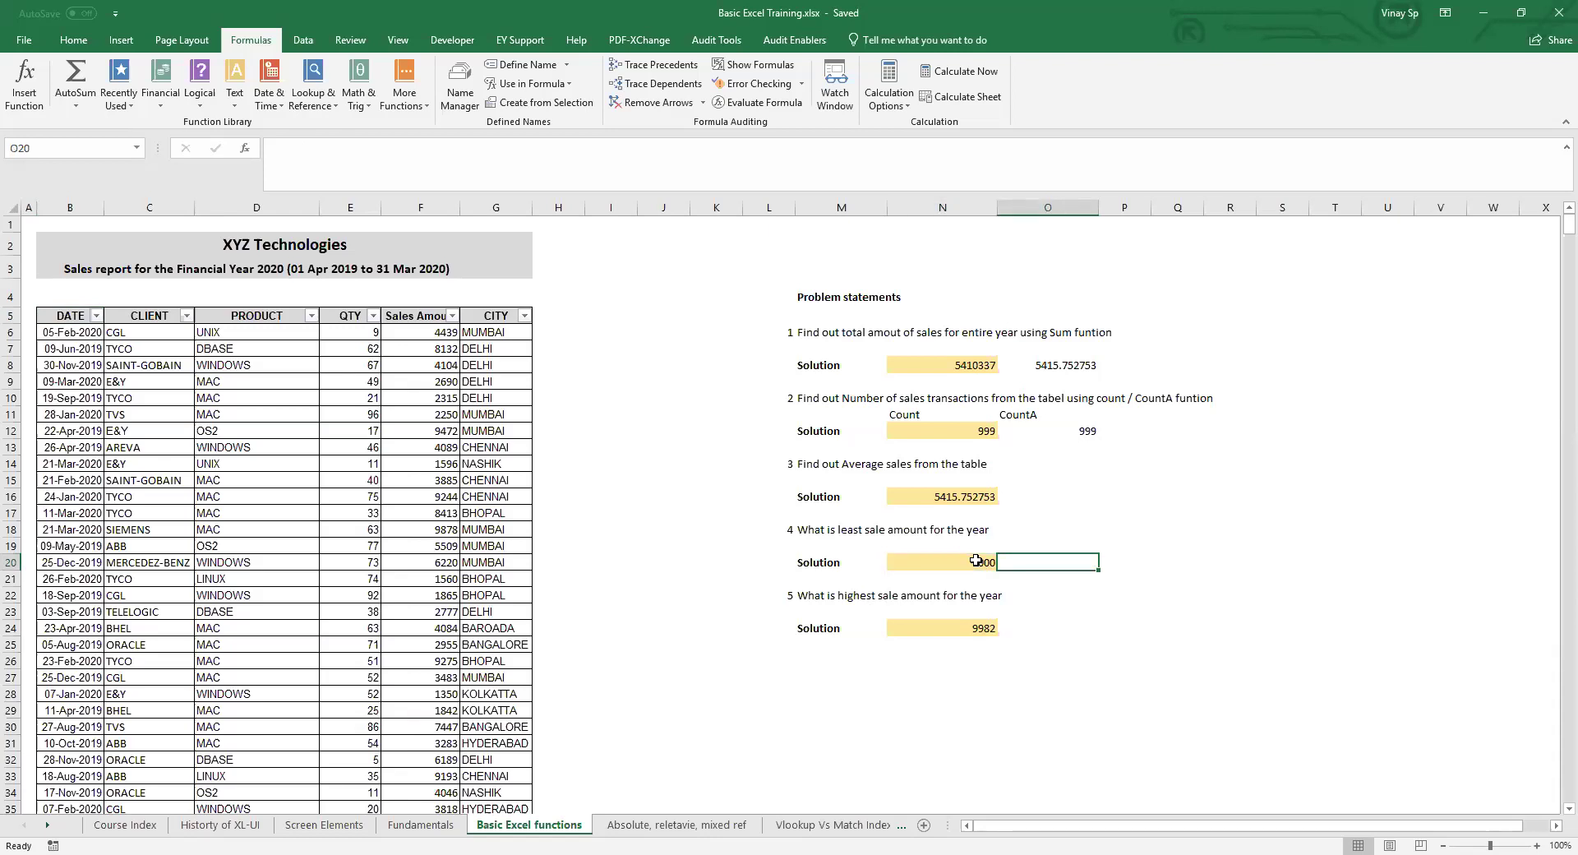
{"action": "left_click", "coordinate": [976, 560]}
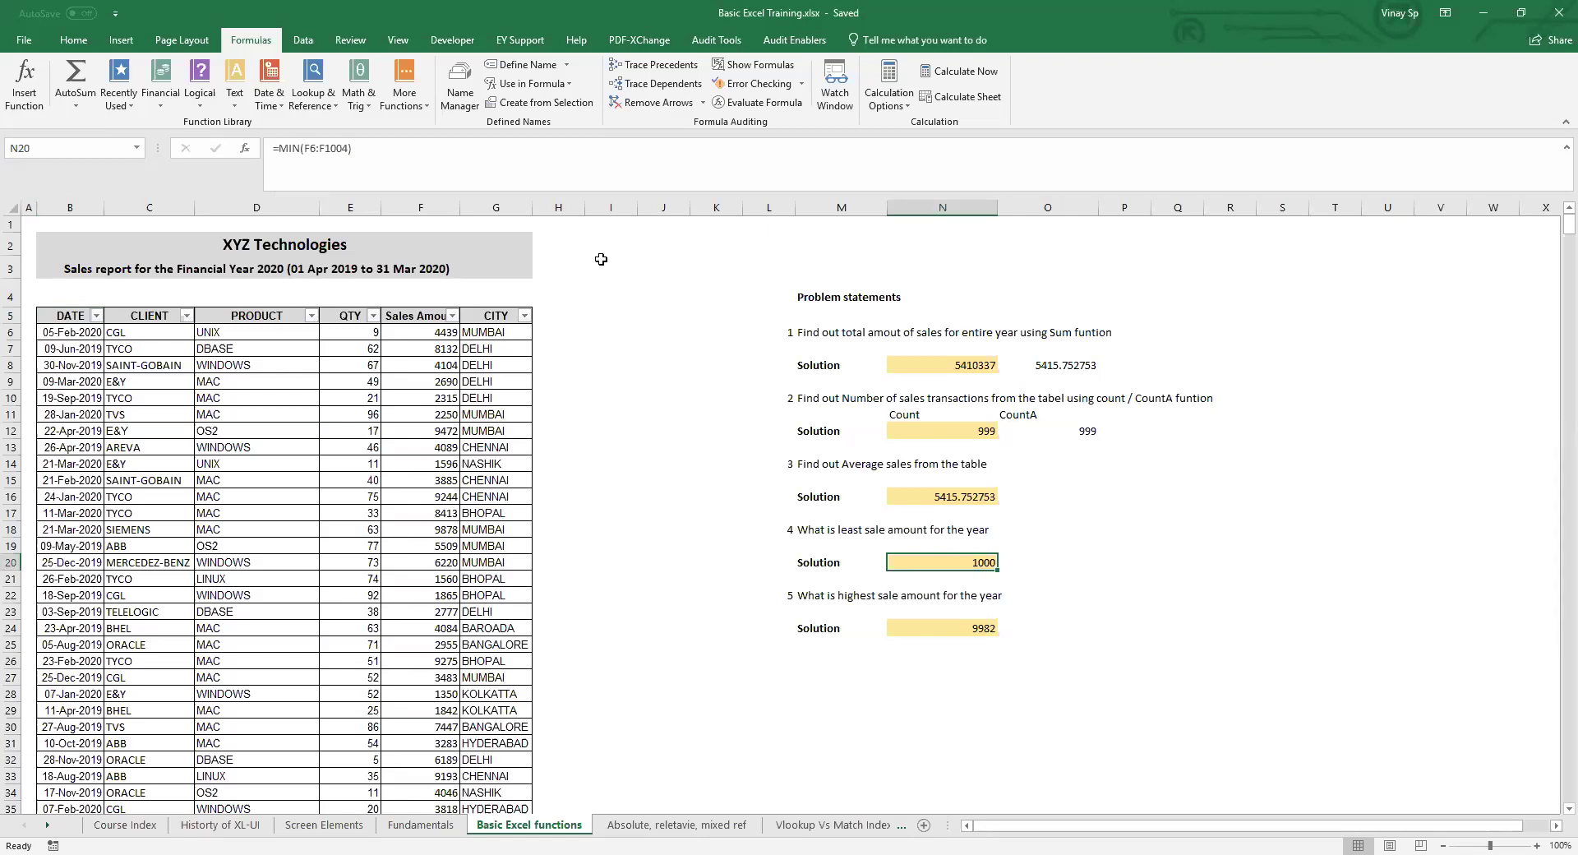
{"action": "key", "text": "F2"}
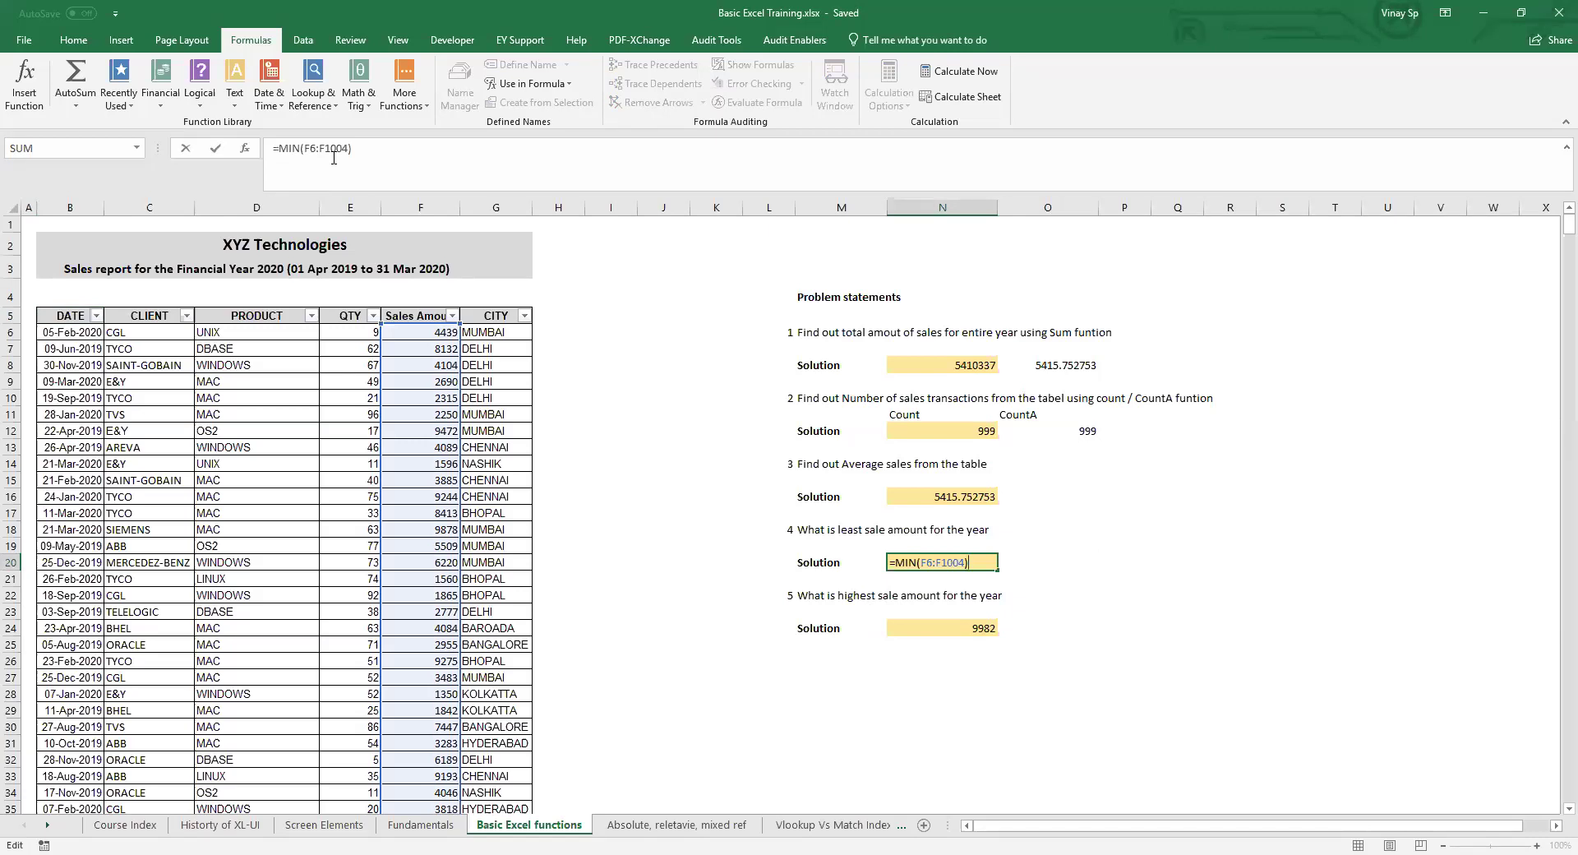
{"action": "key", "text": "Return"}
{"action": "key", "text": "Down"}
{"action": "key", "text": "Down"}
{"action": "key", "text": "Down"}
{"action": "key", "text": "F2"}
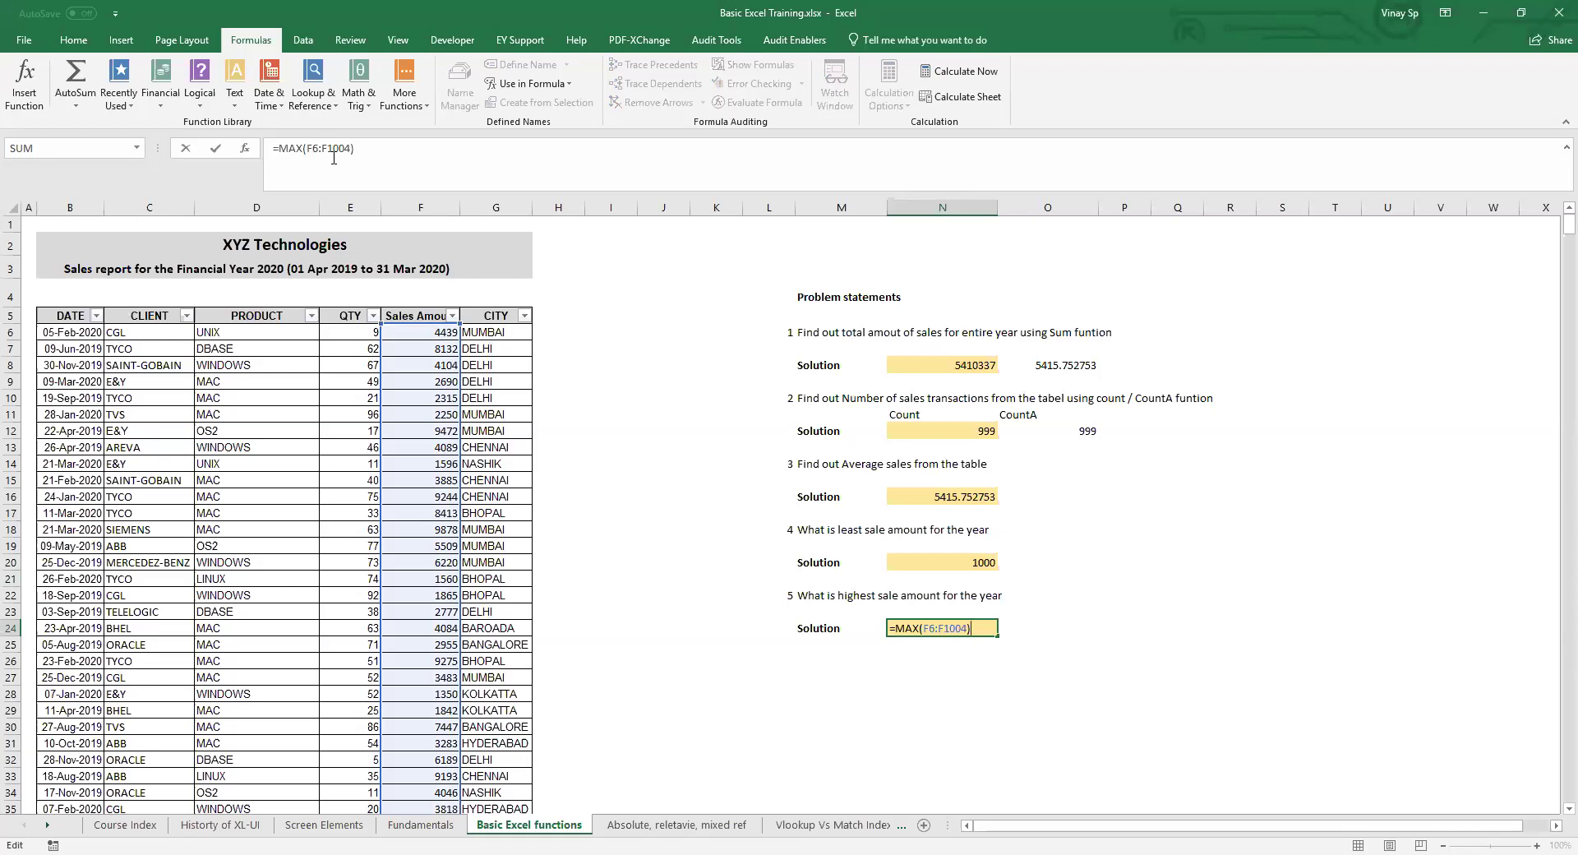
- Close the MAX formula in N24 without changes and compare it with the MIN formula in N20
{"action": "key", "text": "Return"}
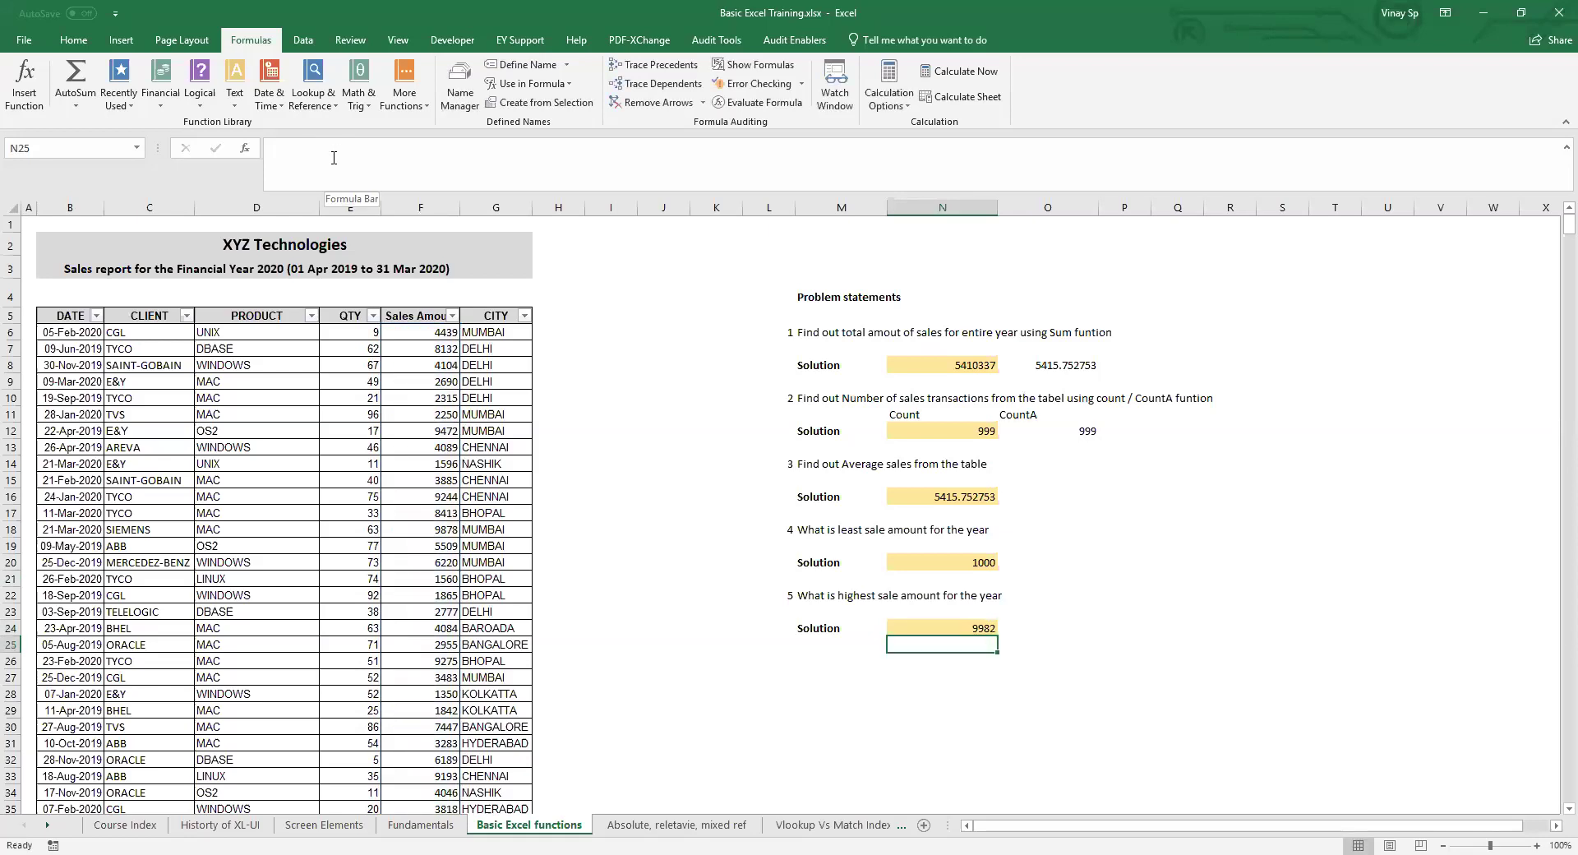
{"action": "key", "text": "Up"}
{"action": "key", "text": "Up"}
{"action": "key", "text": "Up"}
{"action": "key", "text": "Up"}
{"action": "key", "text": "Up"}
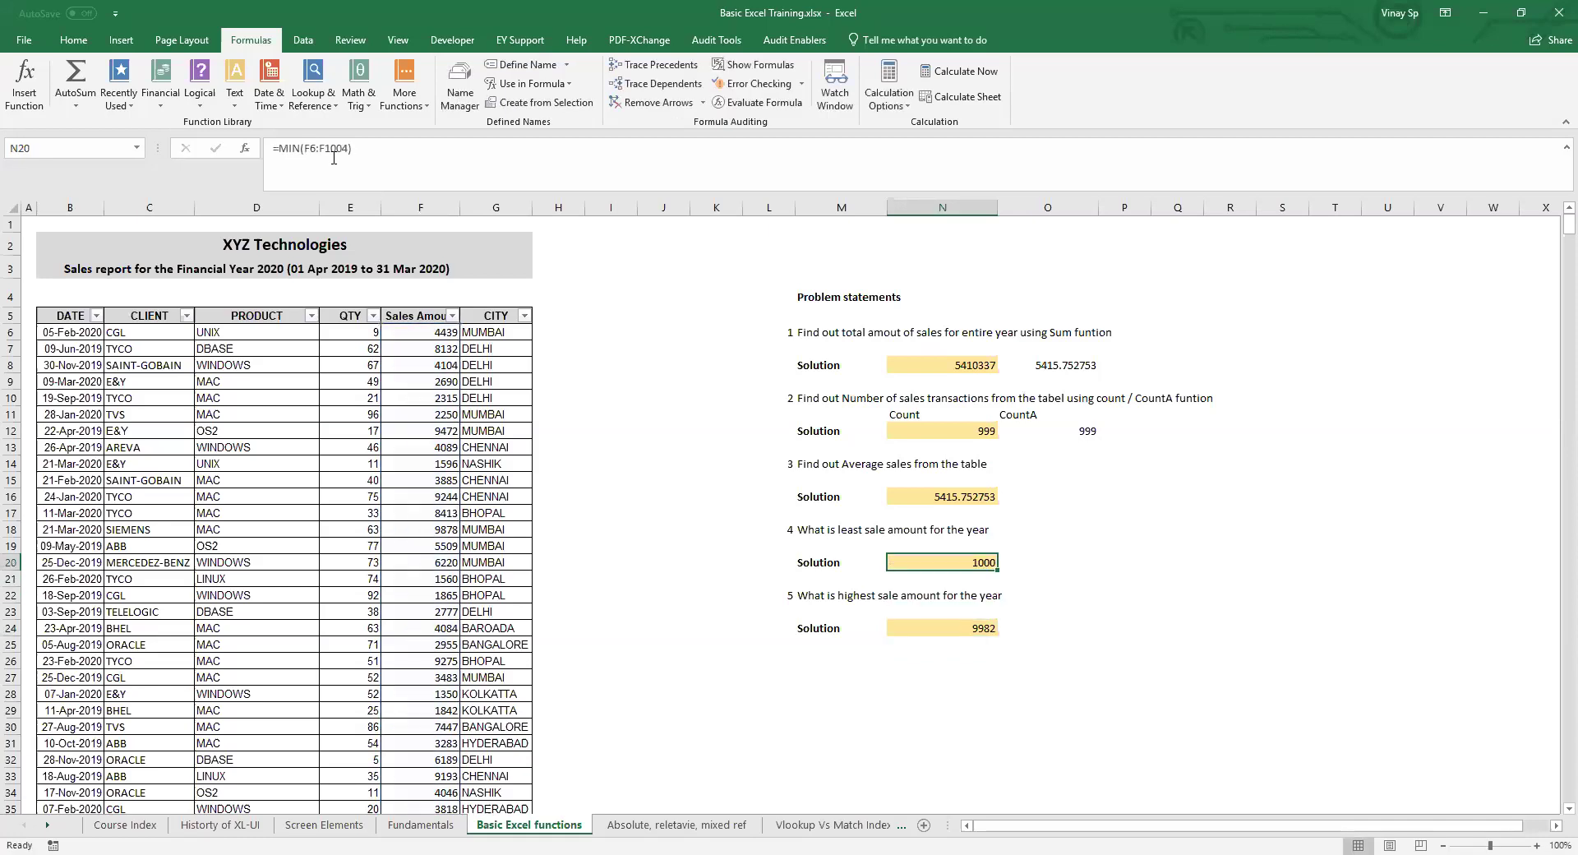
{"action": "key", "text": "Down"}
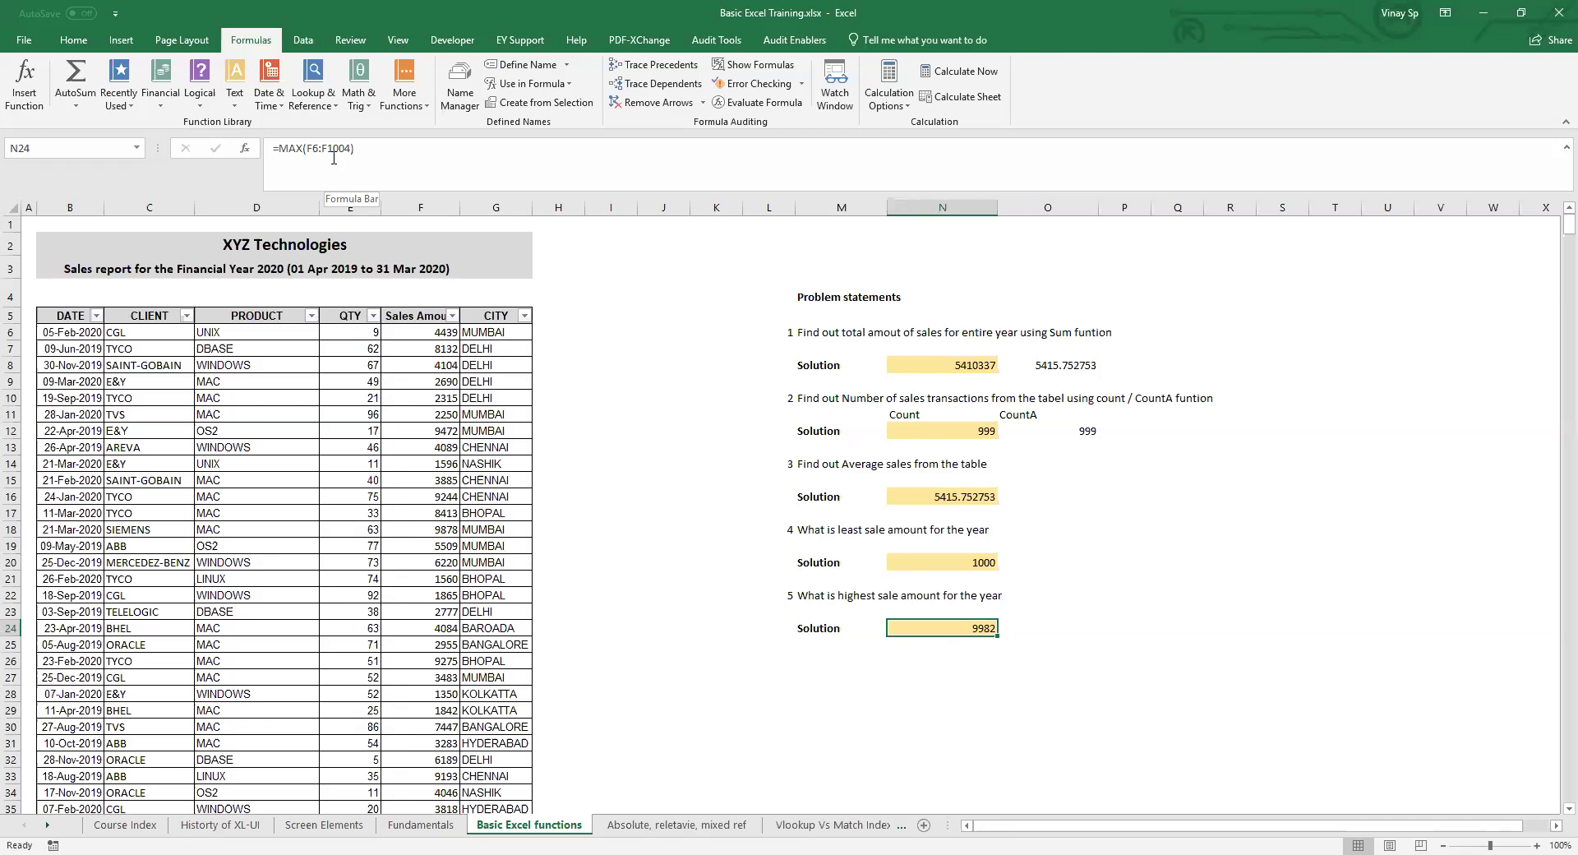
- Enter =MIN(B6:B1004) in cell O20 to find the earliest date in the DATE column
{"action": "left_click", "coordinate": [1034, 565]}
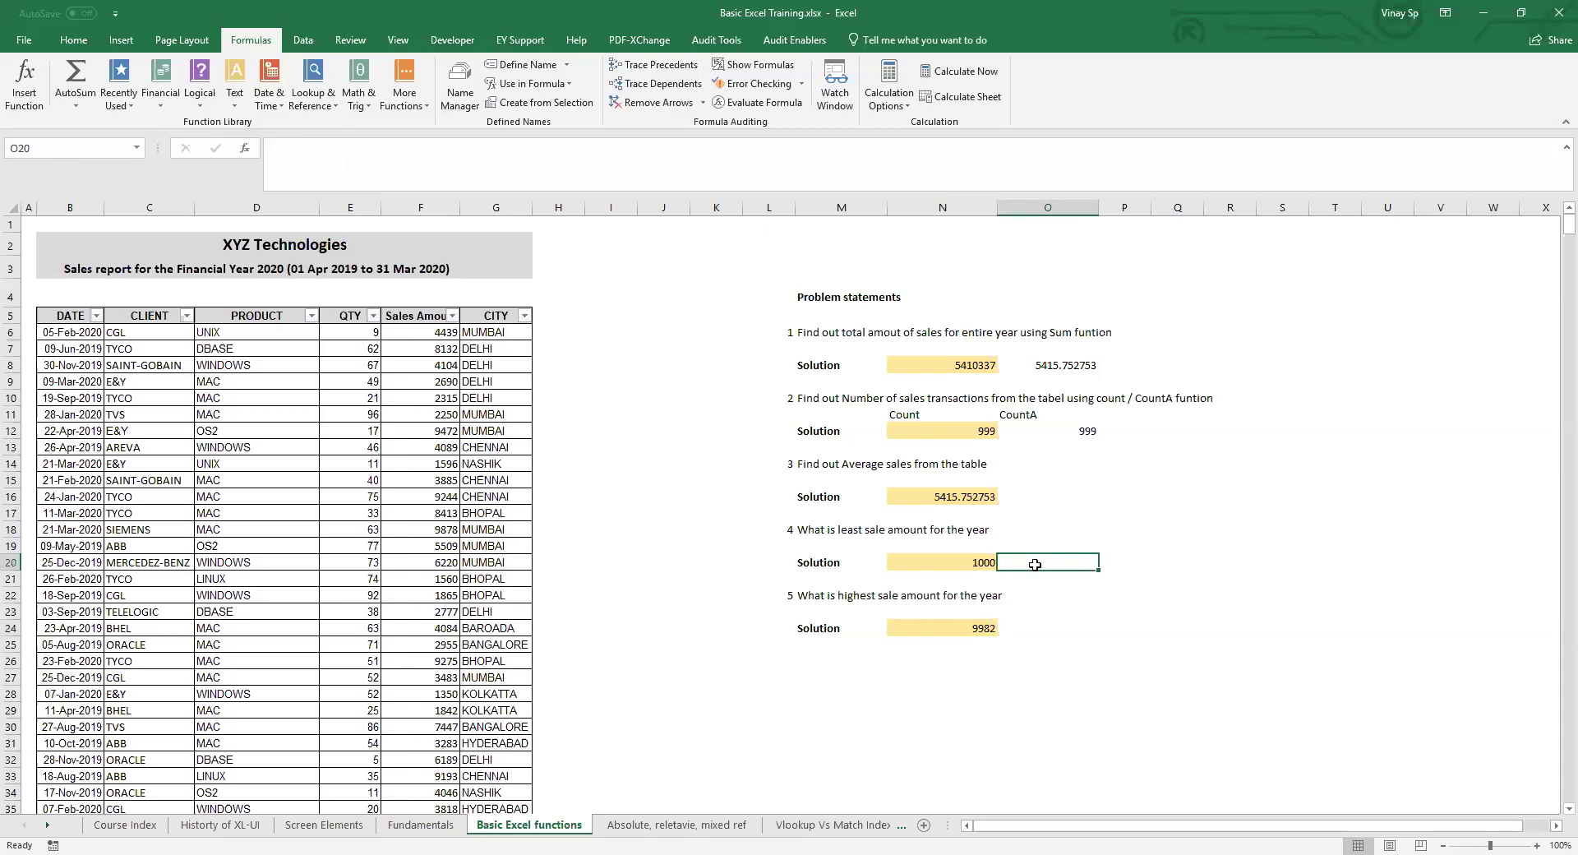
{"action": "type", "text": "=mk"}
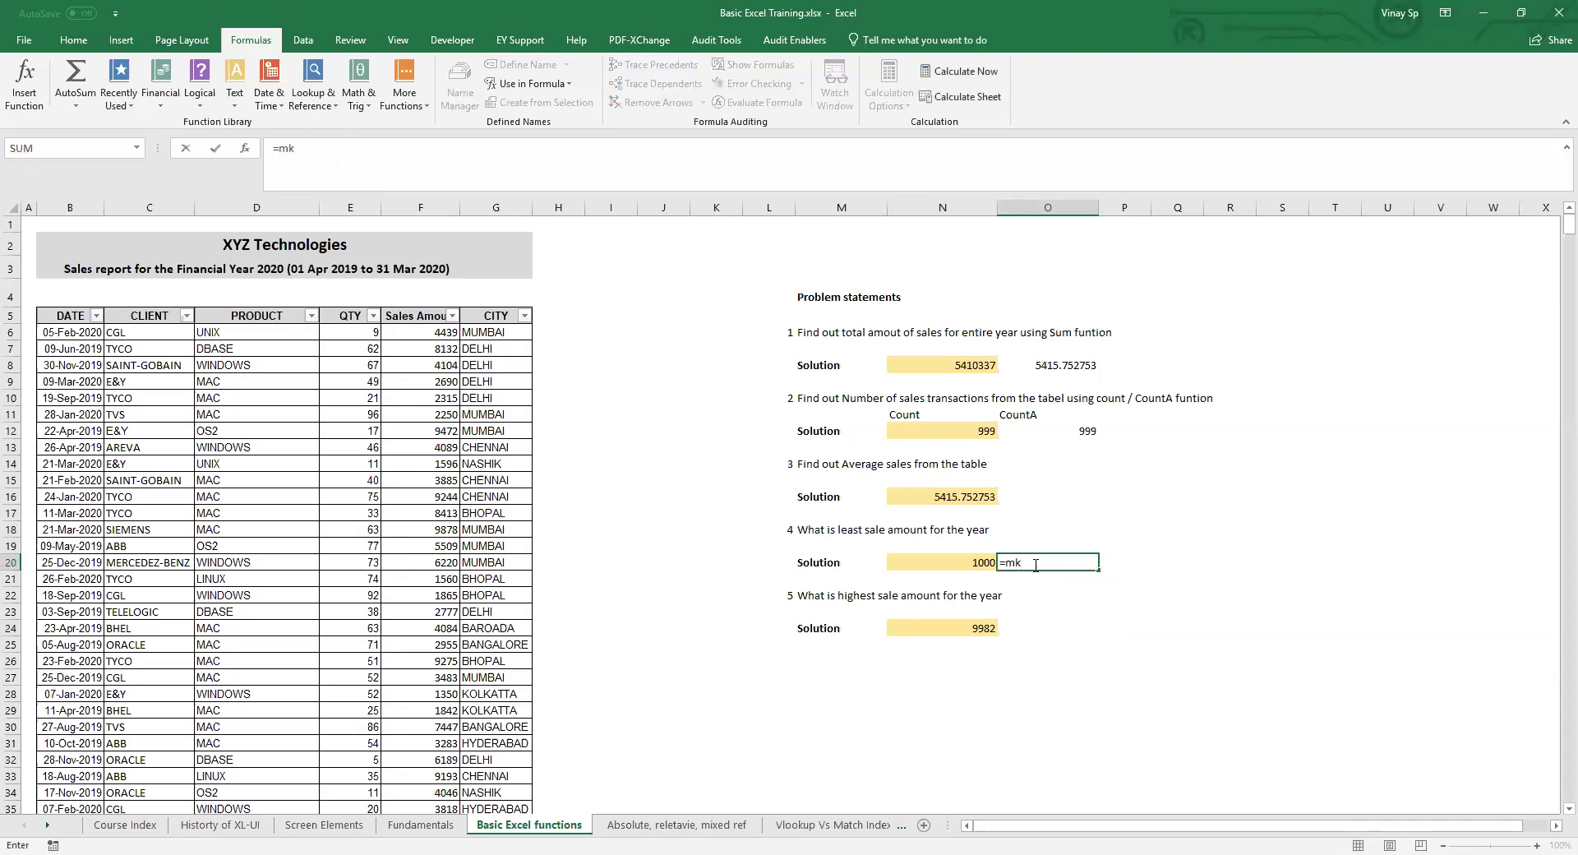
{"action": "key", "text": "BackSpace"}
{"action": "type", "text": "i"}
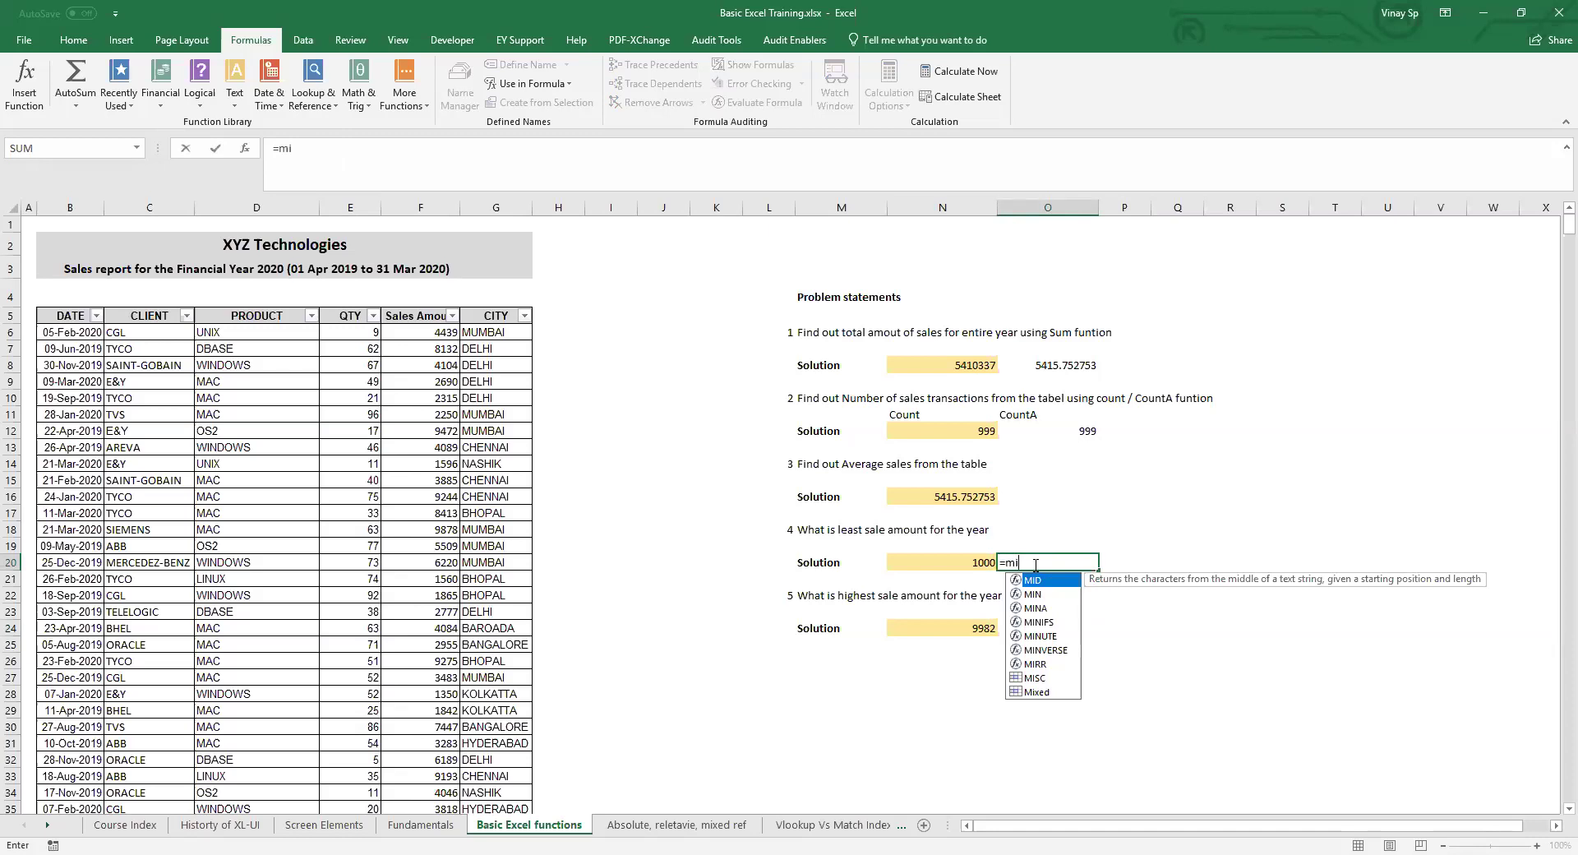
{"action": "key", "text": "Down"}
{"action": "key", "text": "Tab"}
{"action": "key", "text": "ctrl+Left"}
{"action": "key", "text": "ctrl+Left"}
{"action": "key", "text": "ctrl+Left"}
{"action": "key", "text": "ctrl+Up"}
{"action": "key", "text": "ctrl+Down"}
{"action": "key", "text": "ctrl+Up"}
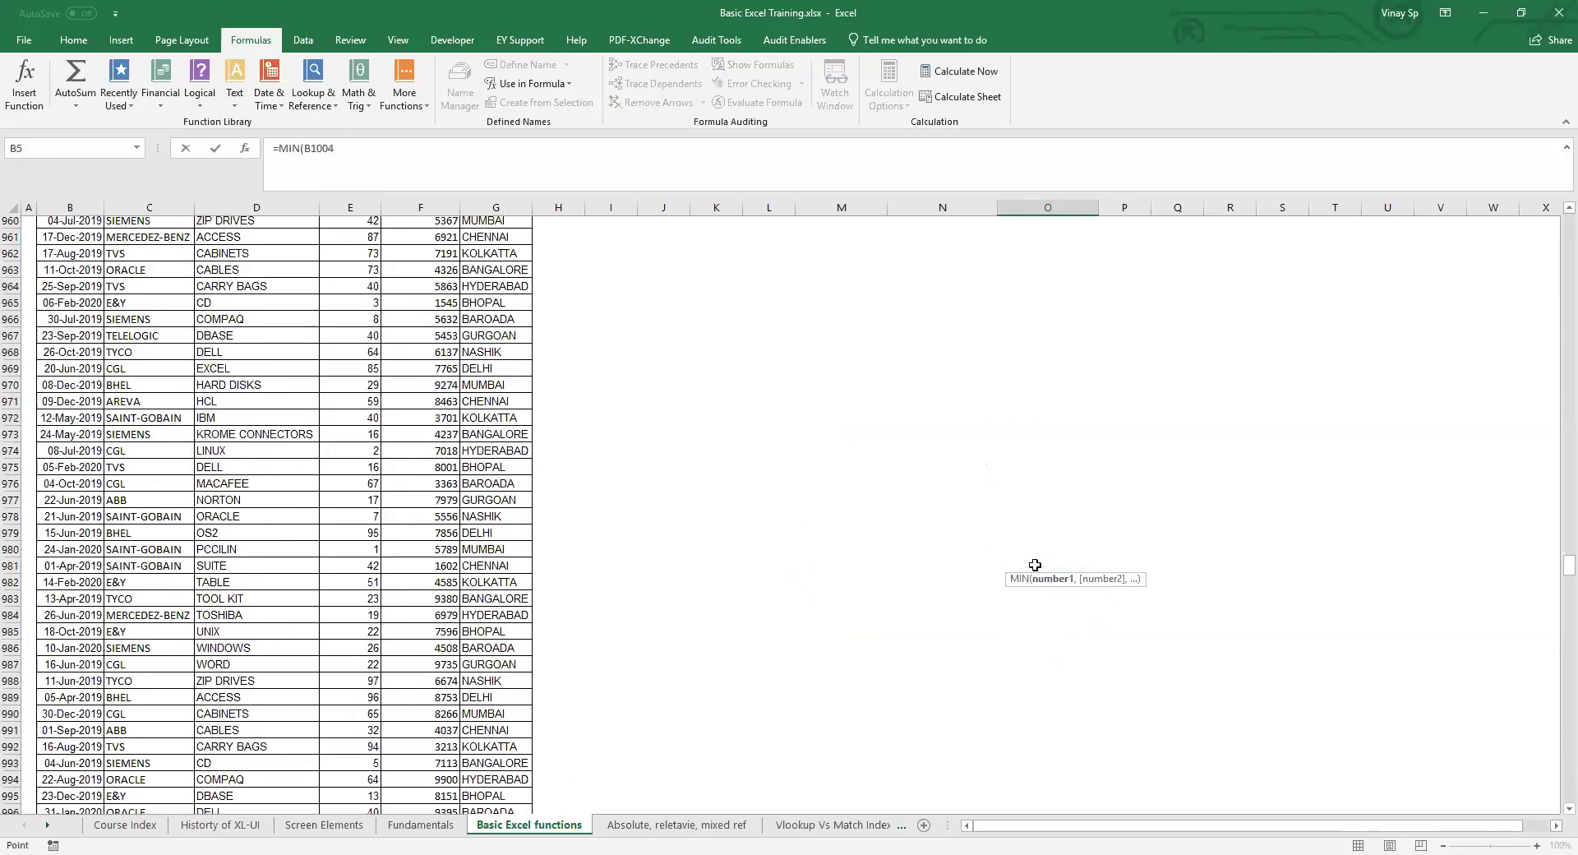
{"action": "key", "text": "Down"}
{"action": "key", "text": "Down"}
{"action": "key", "text": "Up"}
{"action": "key", "text": "ctrl+shift+Down"}
{"action": "key", "text": "Return"}
{"action": "scroll", "coordinate": [1069, 444], "scroll_direction": "up", "scroll_amount": 1}
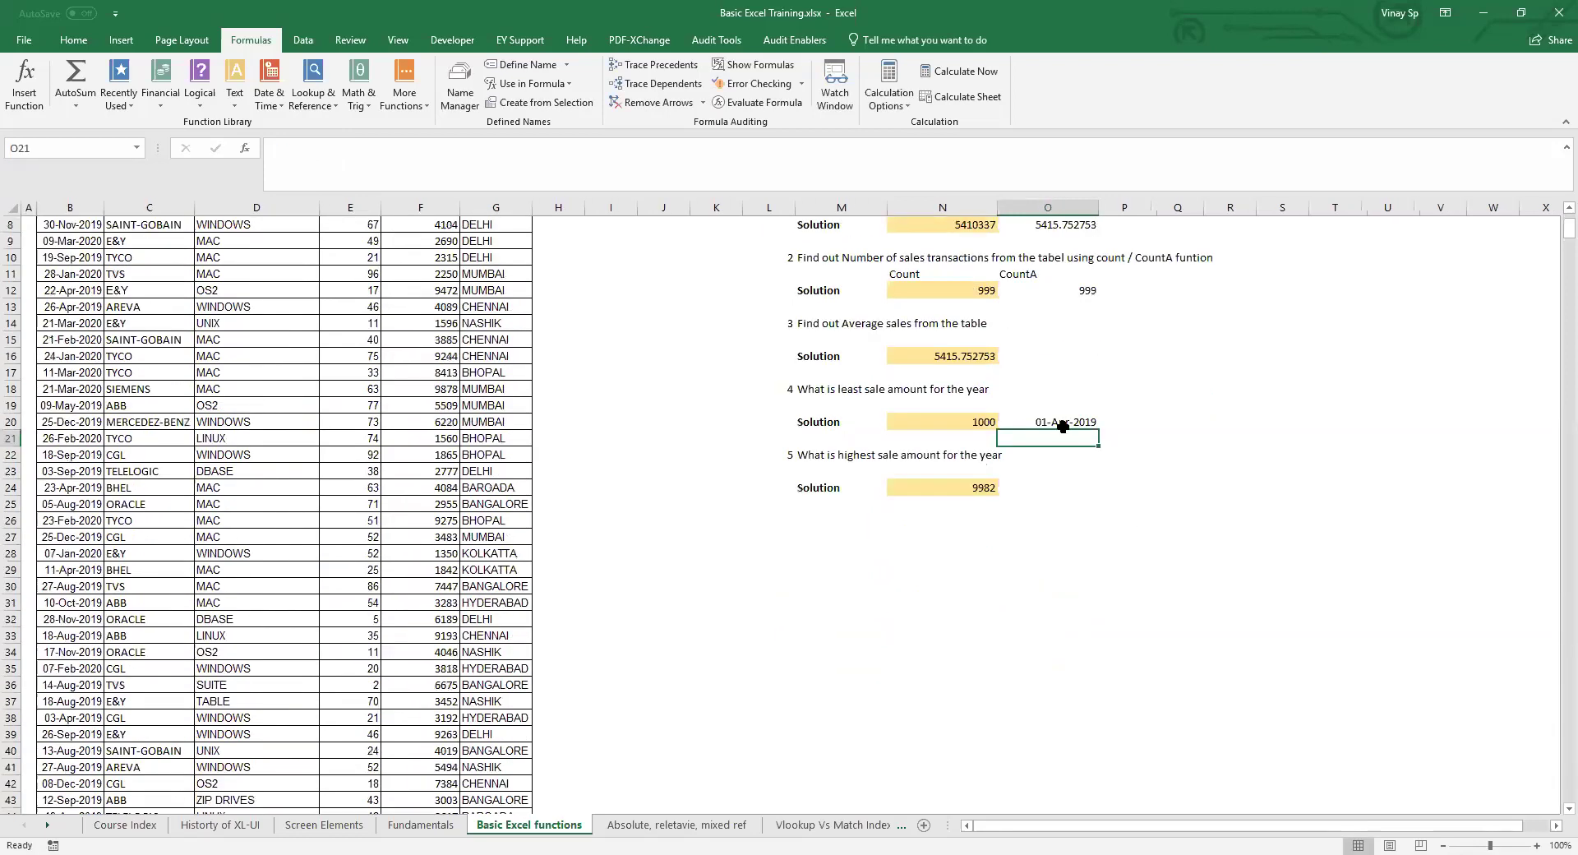
{"action": "scroll", "coordinate": [1151, 526], "scroll_direction": "up", "scroll_amount": 2}
{"action": "scroll", "coordinate": [1063, 605], "scroll_direction": "up", "scroll_amount": 1}
{"action": "left_click", "coordinate": [1060, 564]}
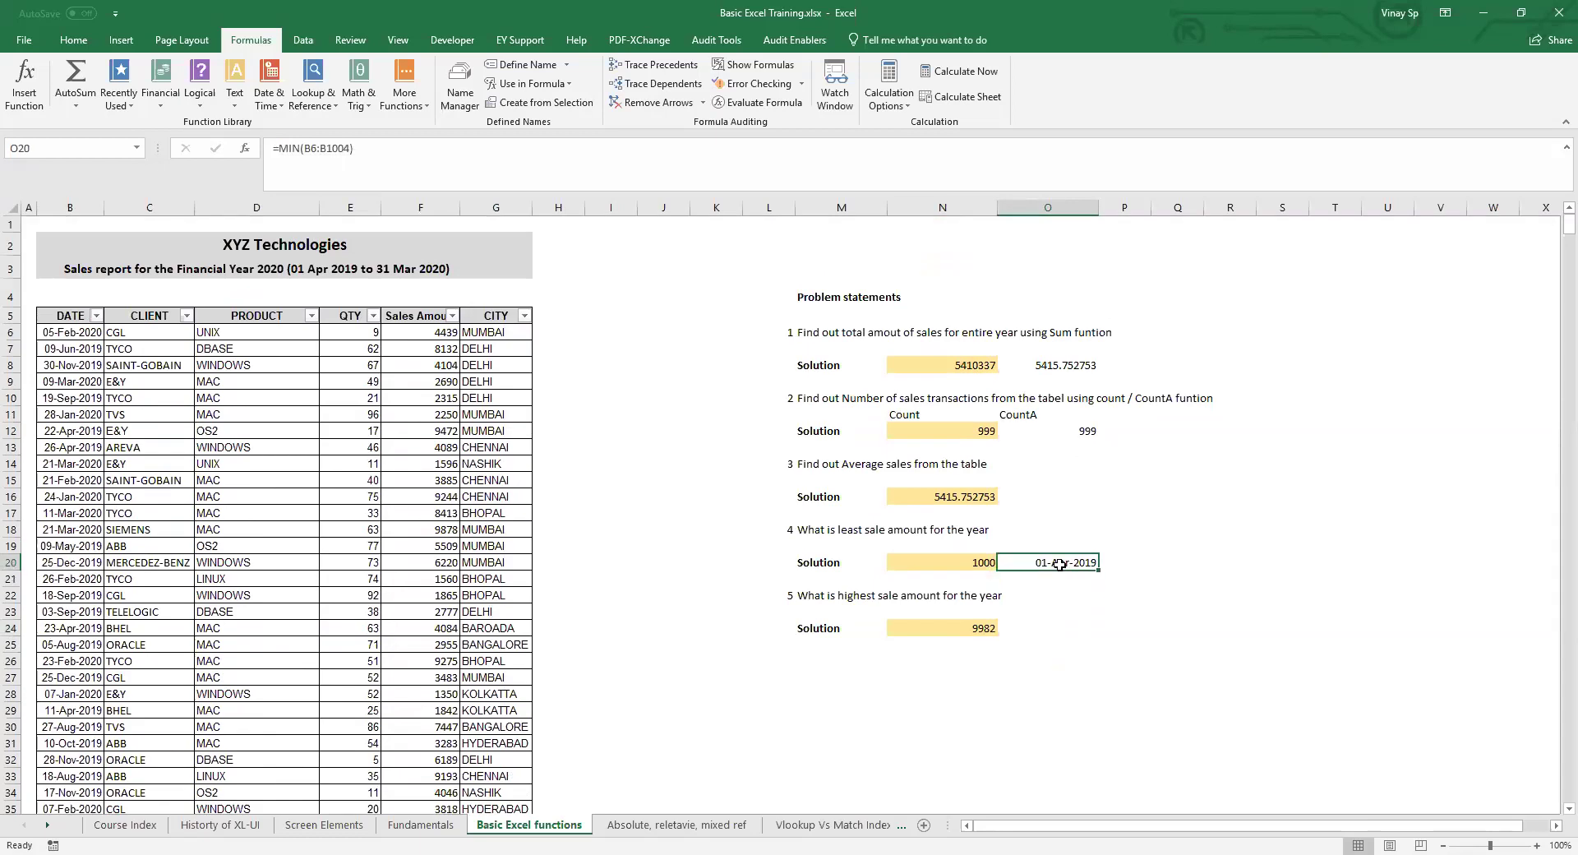
- Enter =MAX(B6:B1004) in cell O24 to find the latest date in the DATE column
{"action": "left_click", "coordinate": [1022, 623]}
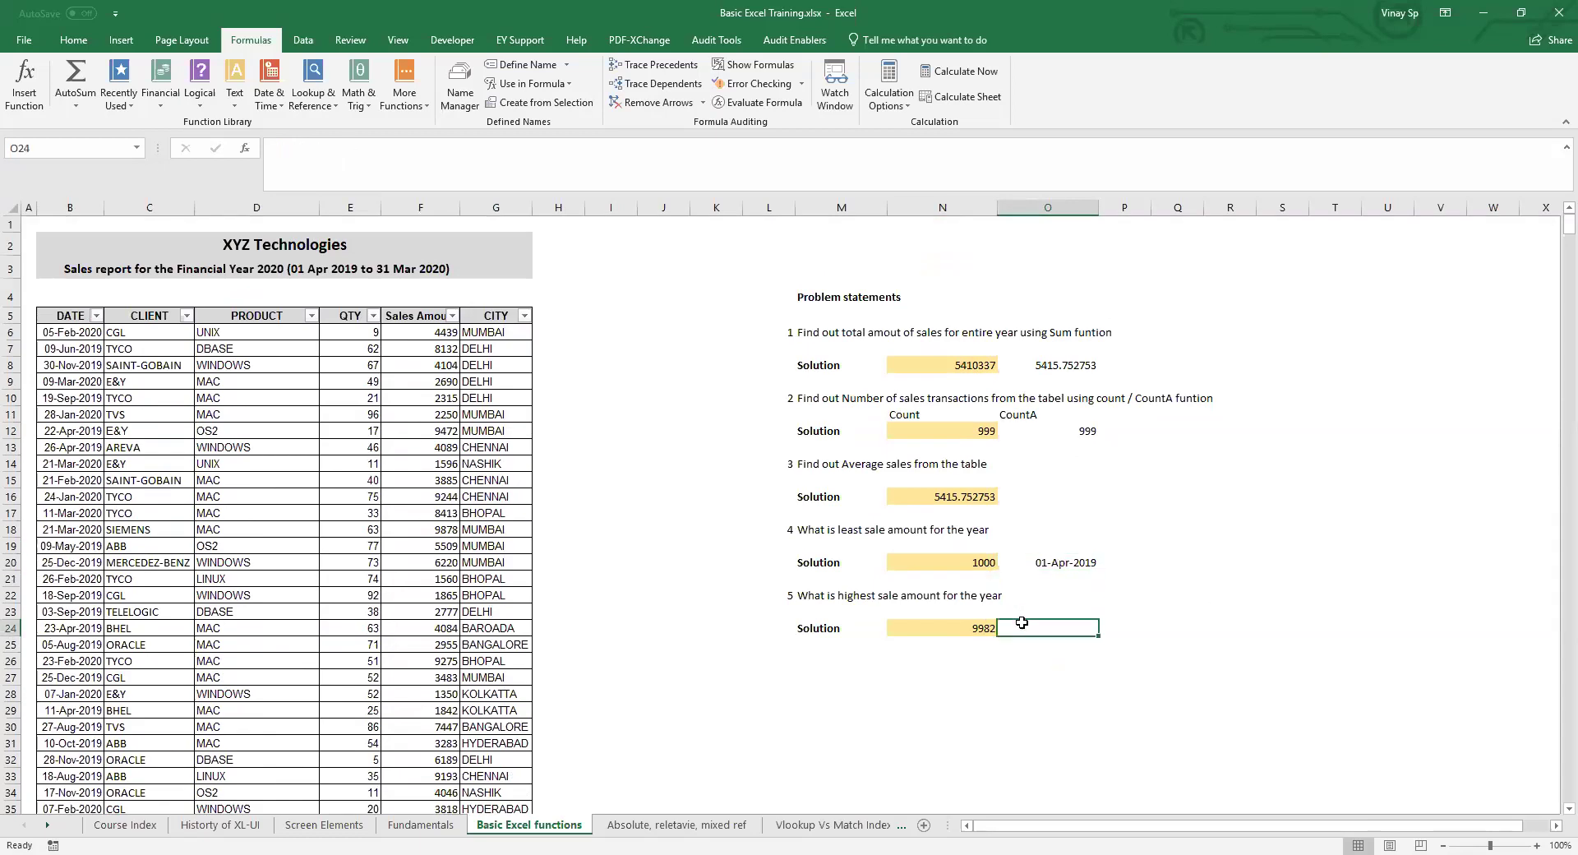
{"action": "type", "text": "=ma"}
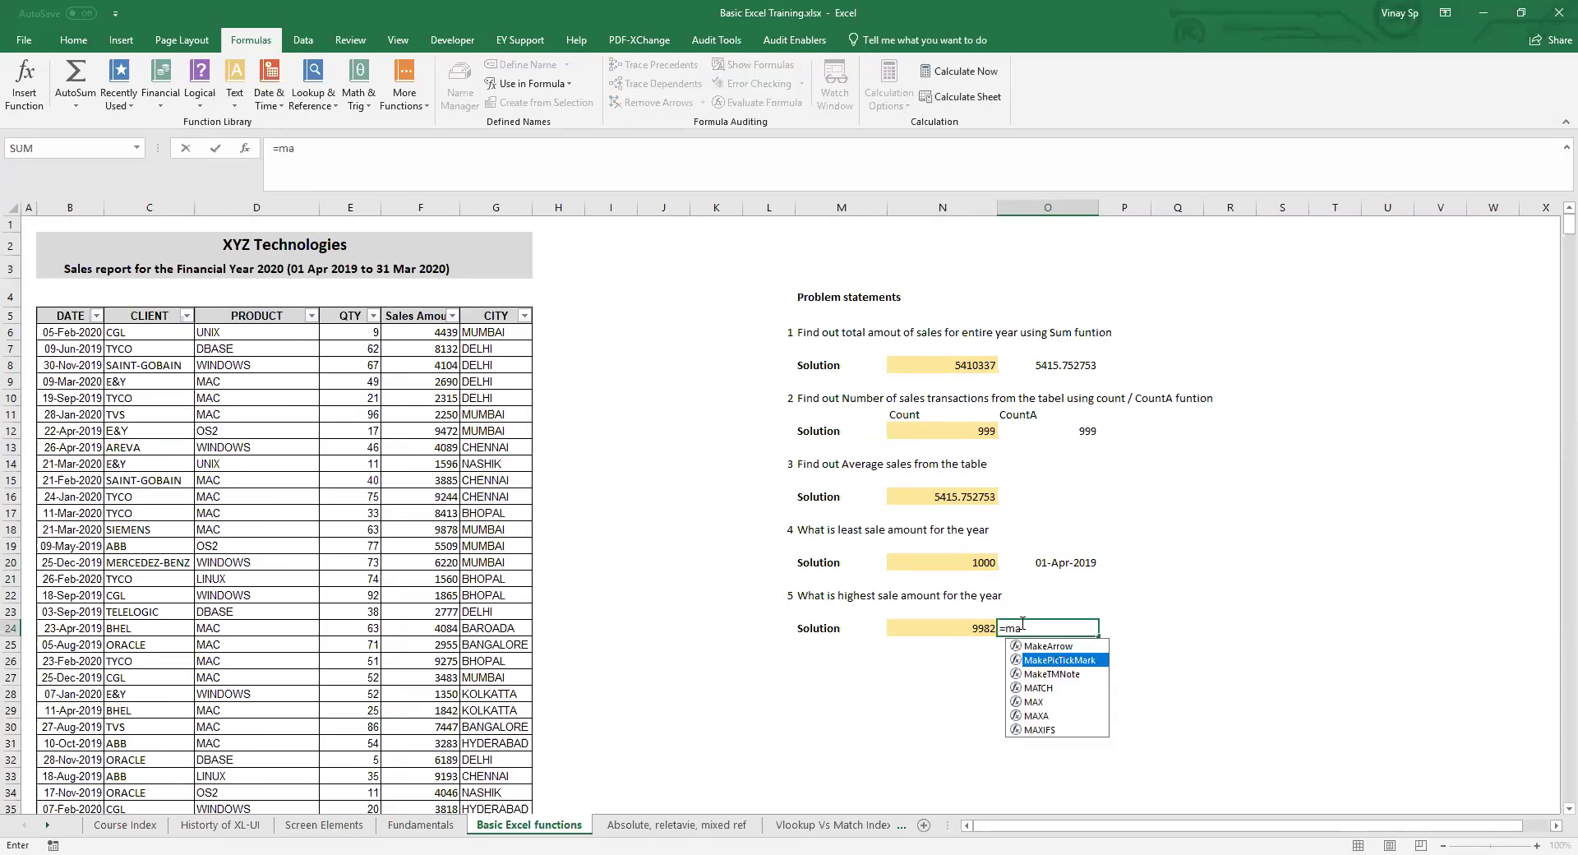
{"action": "type", "text": "x"}
{"action": "key", "text": "Tab"}
{"action": "left_click", "coordinate": [50, 336]}
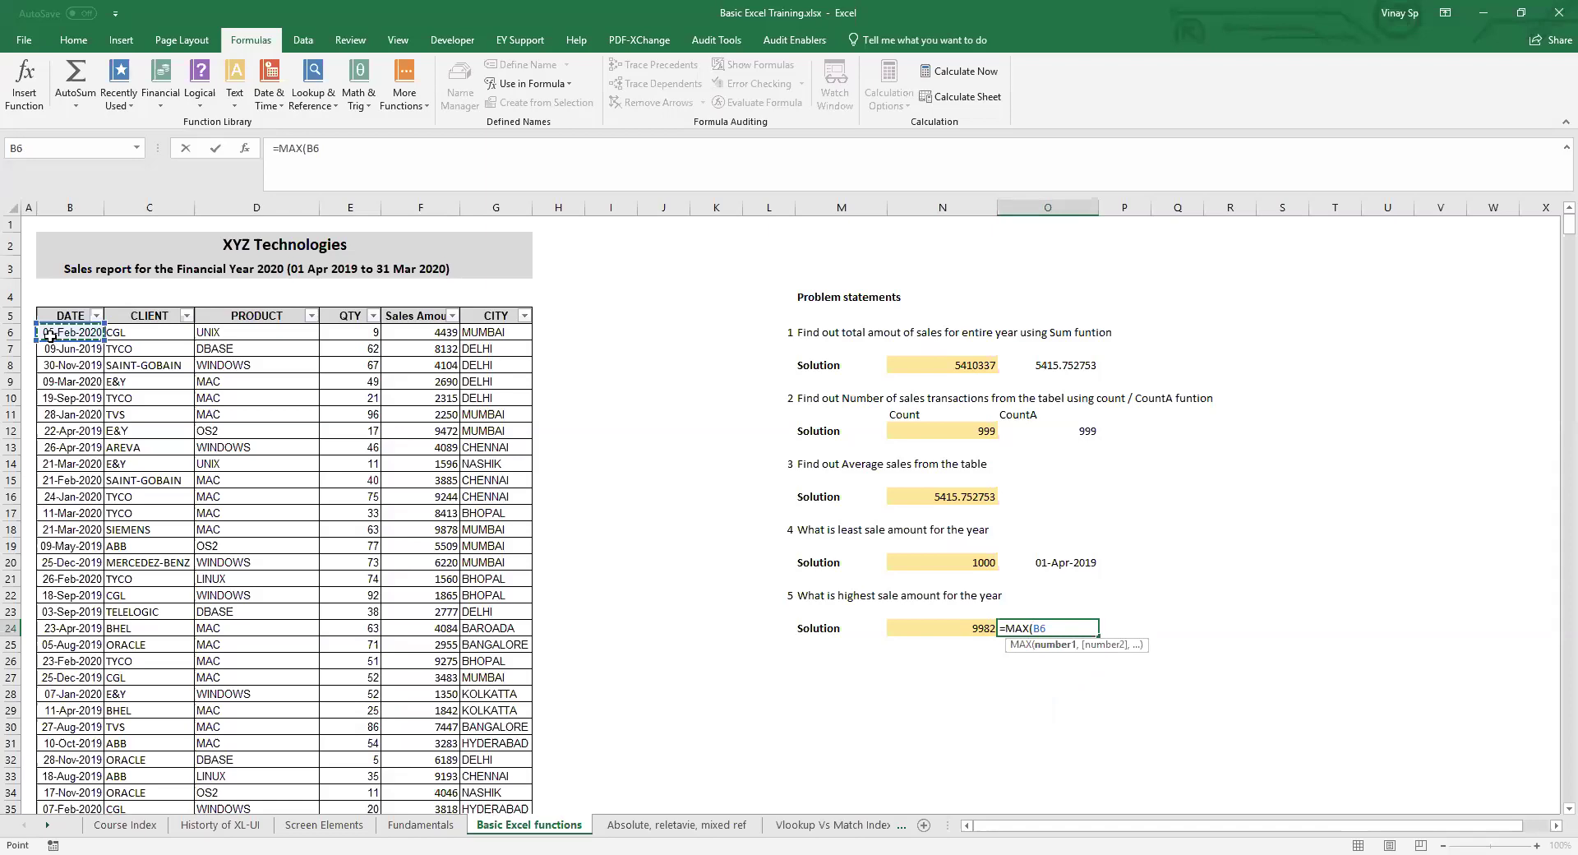
{"action": "key", "text": "Return"}
{"action": "scroll", "coordinate": [318, 322], "scroll_direction": "down", "scroll_amount": 8}
{"action": "scroll", "coordinate": [318, 322], "scroll_direction": "up", "scroll_amount": 8}
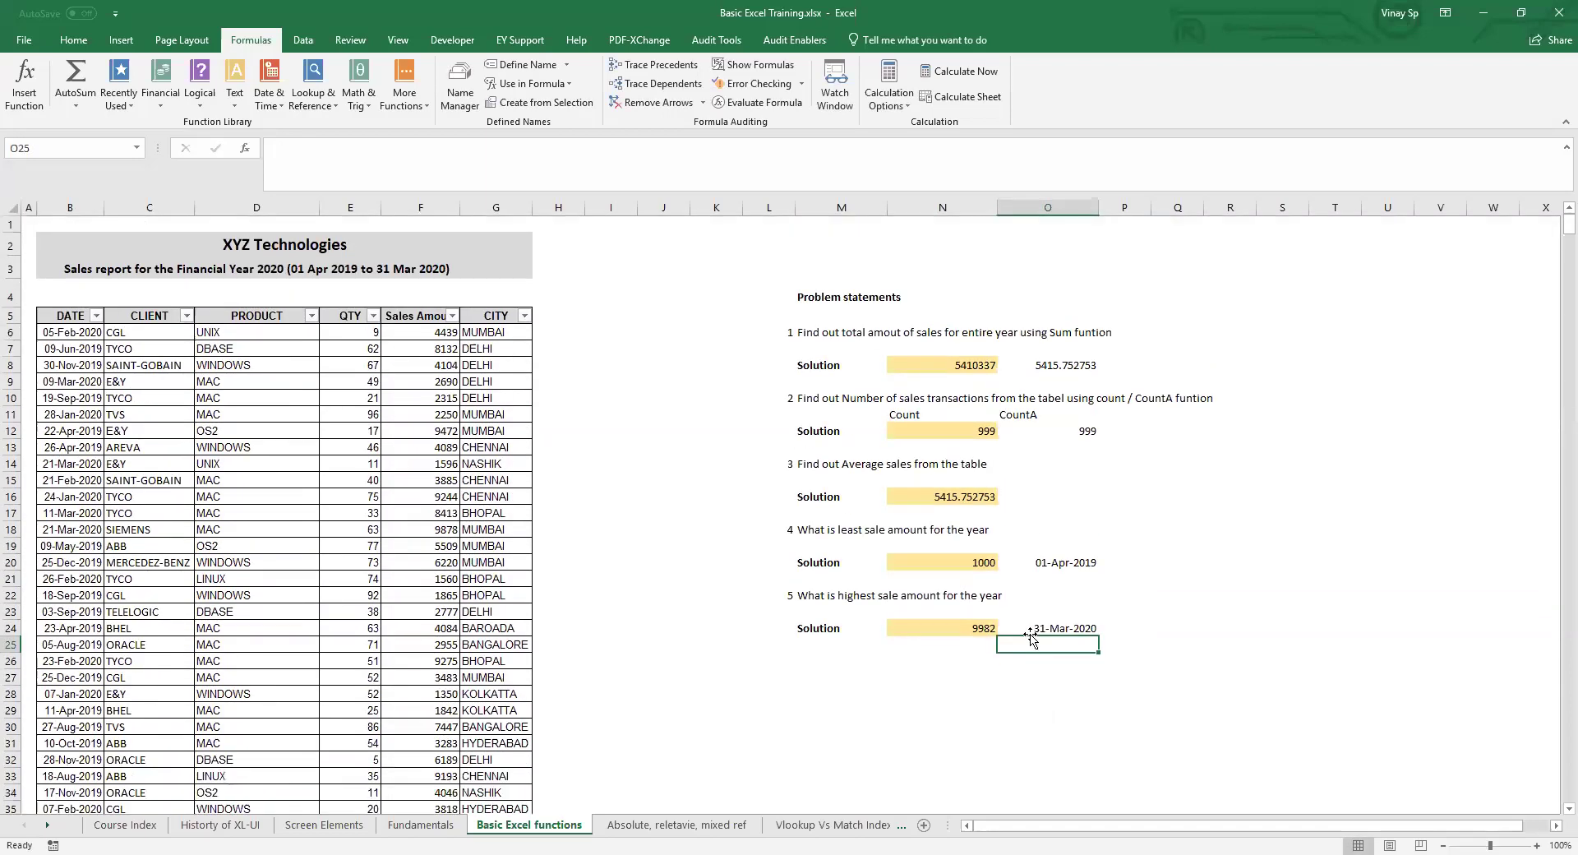
{"action": "left_click", "coordinate": [1011, 633]}
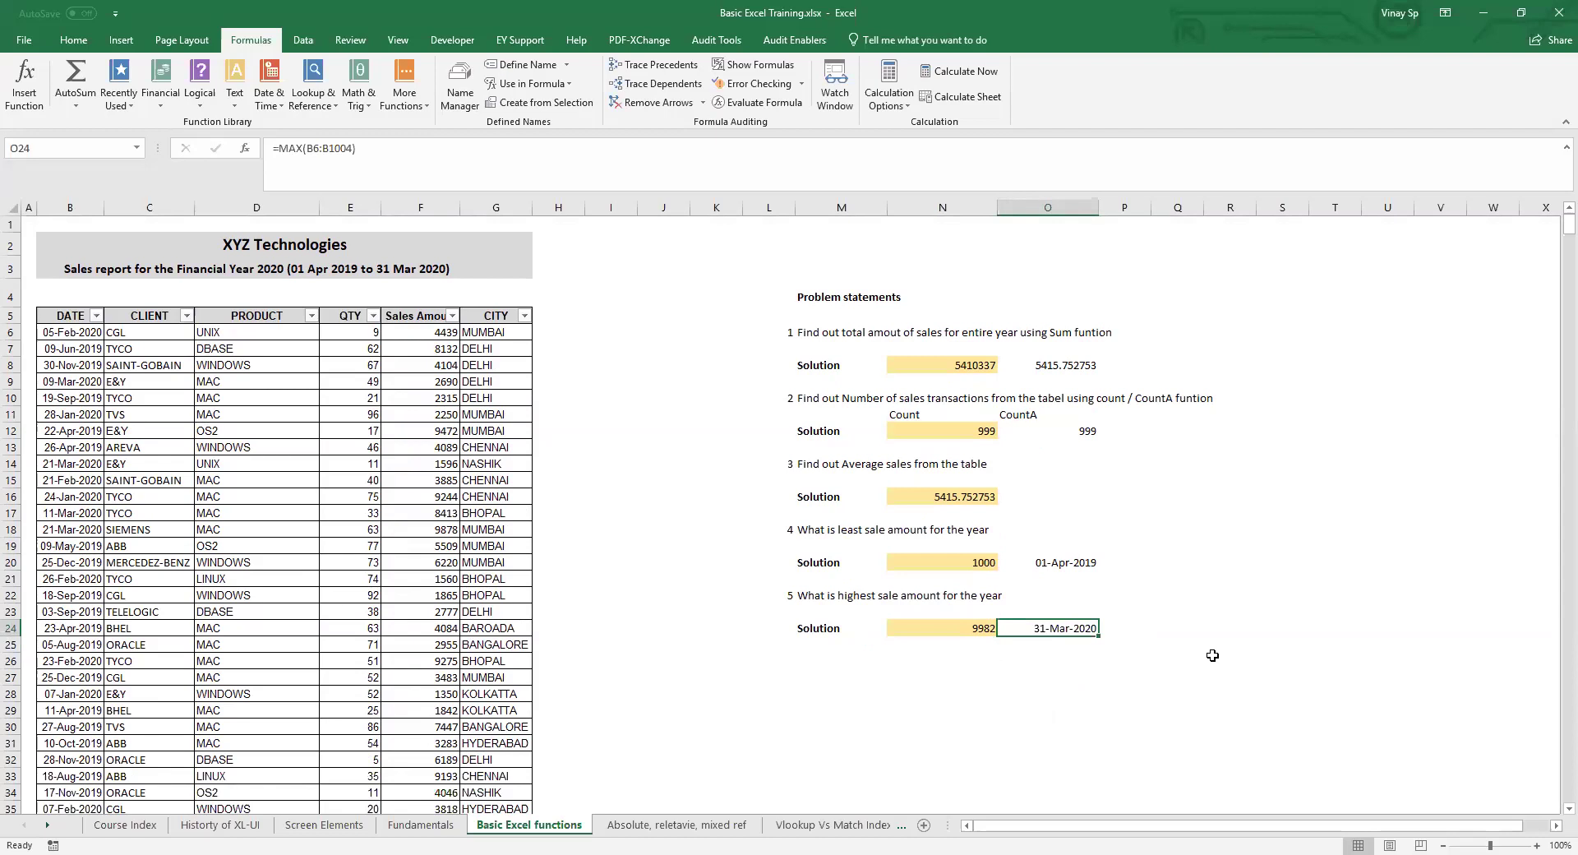
- Check the DATE column header and the minimum and maximum date formulas in O20 and O24
{"action": "left_click", "coordinate": [312, 340]}
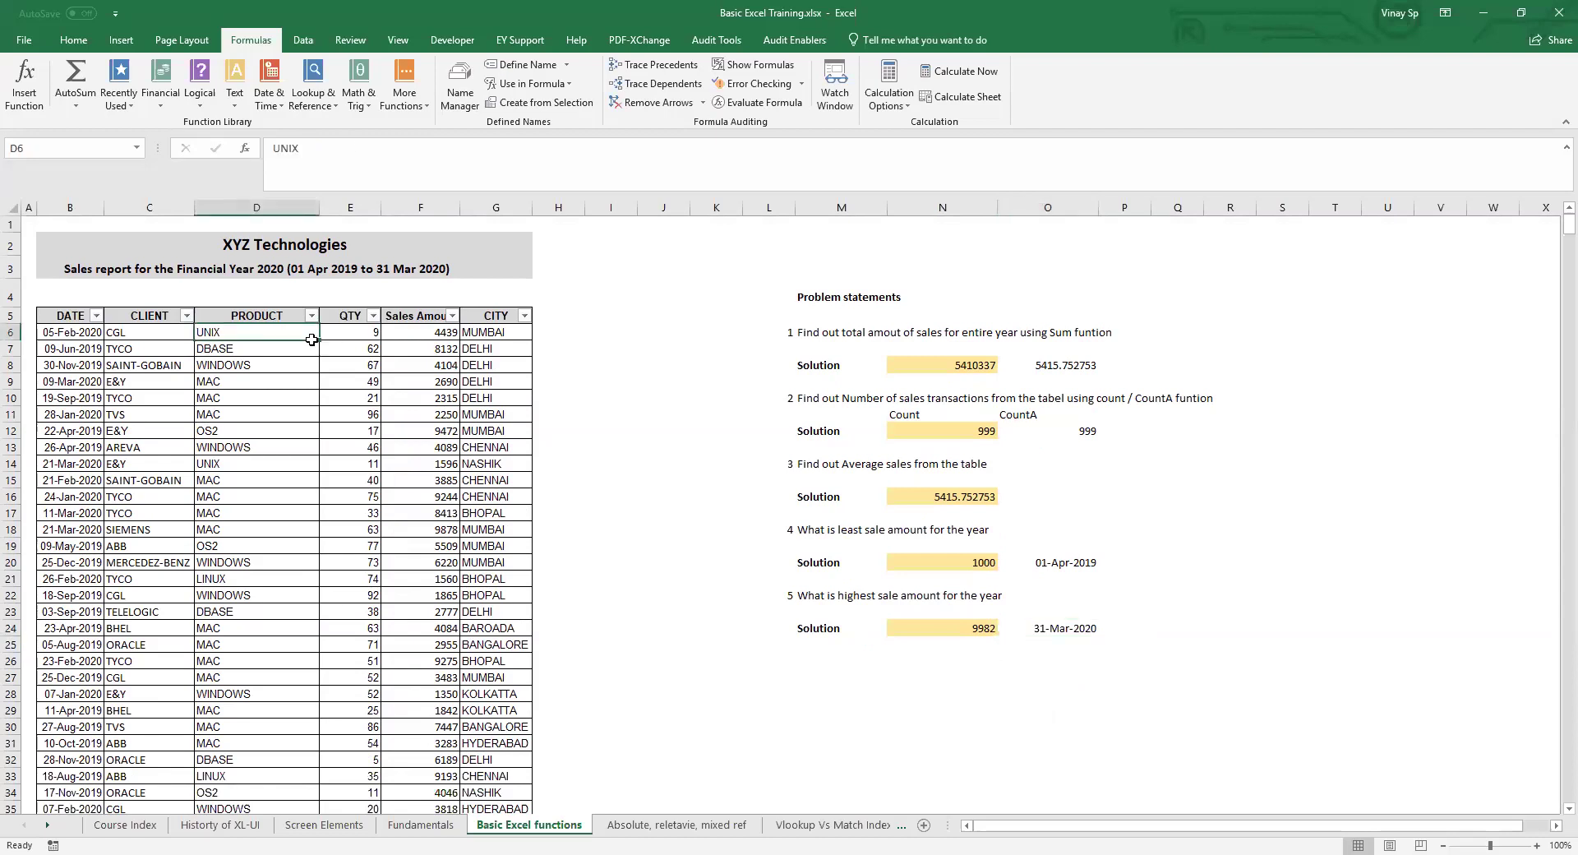
{"action": "key", "text": "ctrl+Left"}
{"action": "key", "text": "ctrl+Up"}
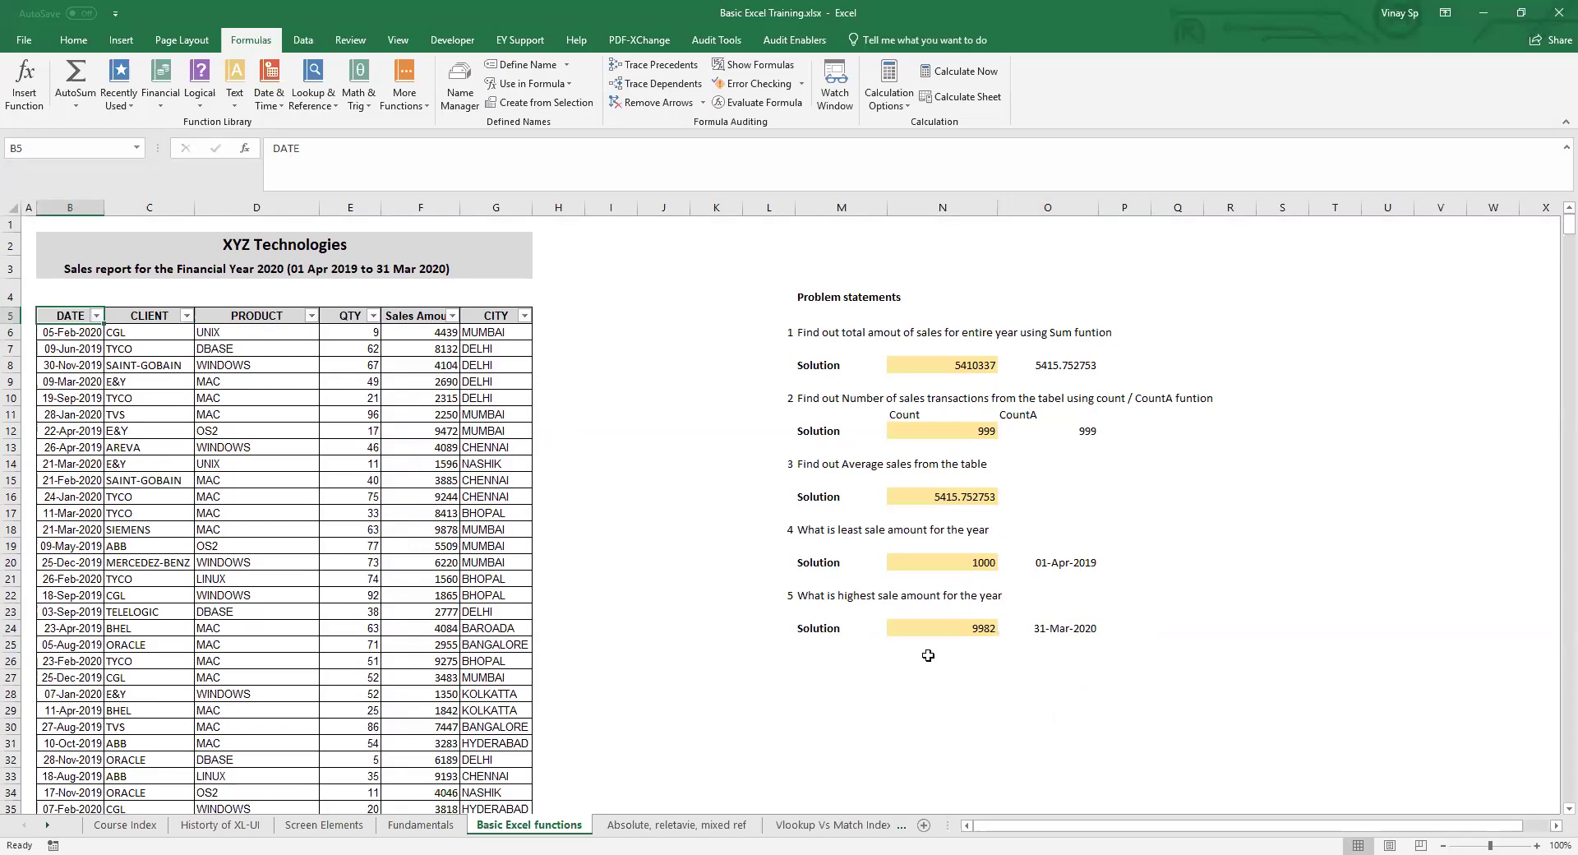
{"action": "left_click", "coordinate": [1037, 560]}
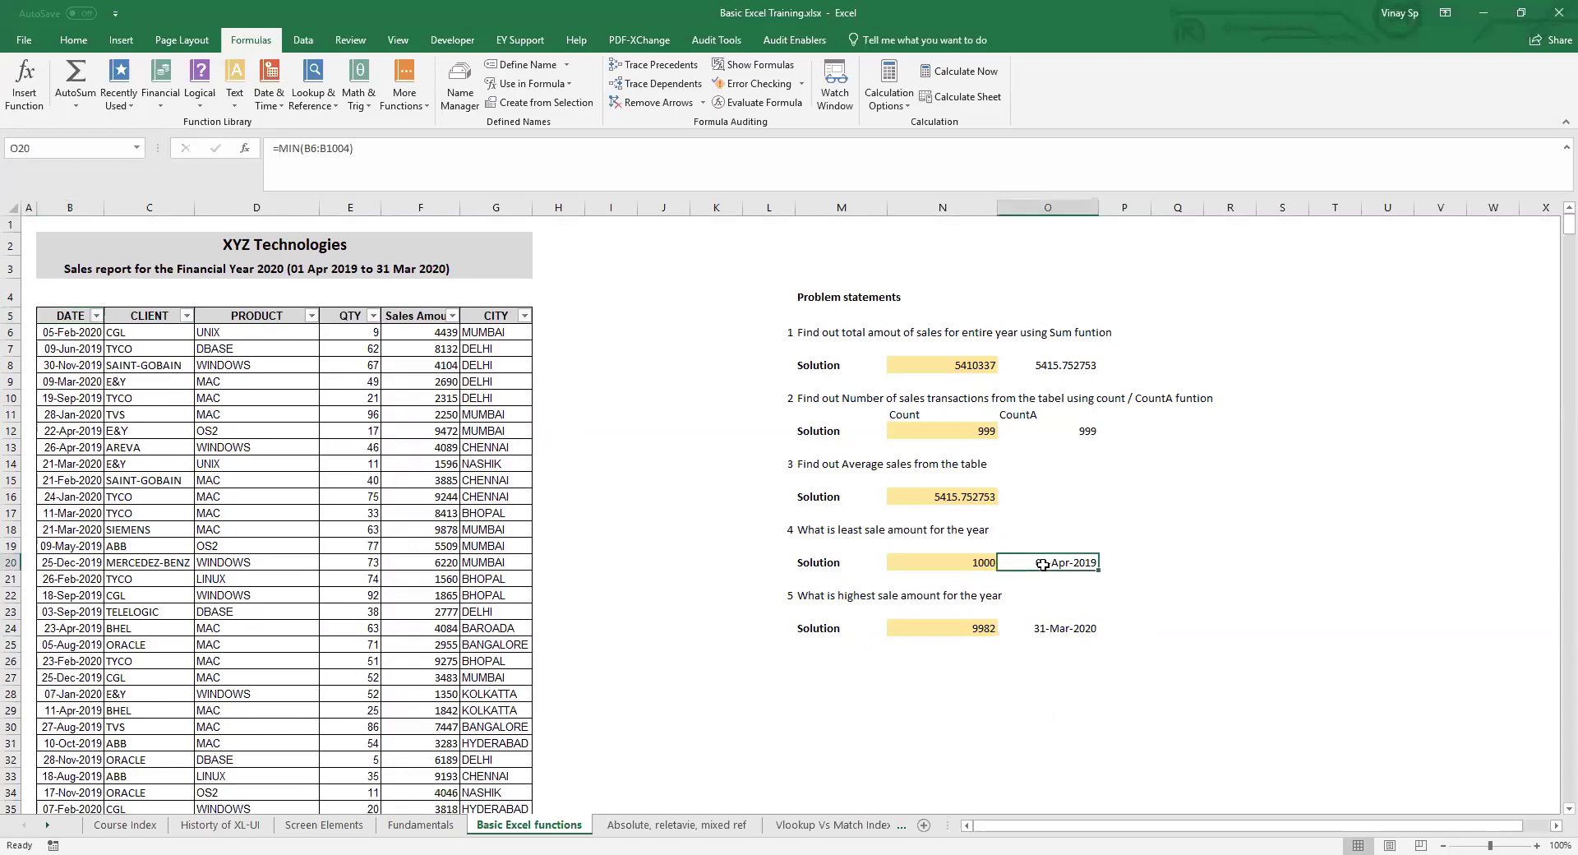
{"action": "left_click", "coordinate": [1060, 627]}
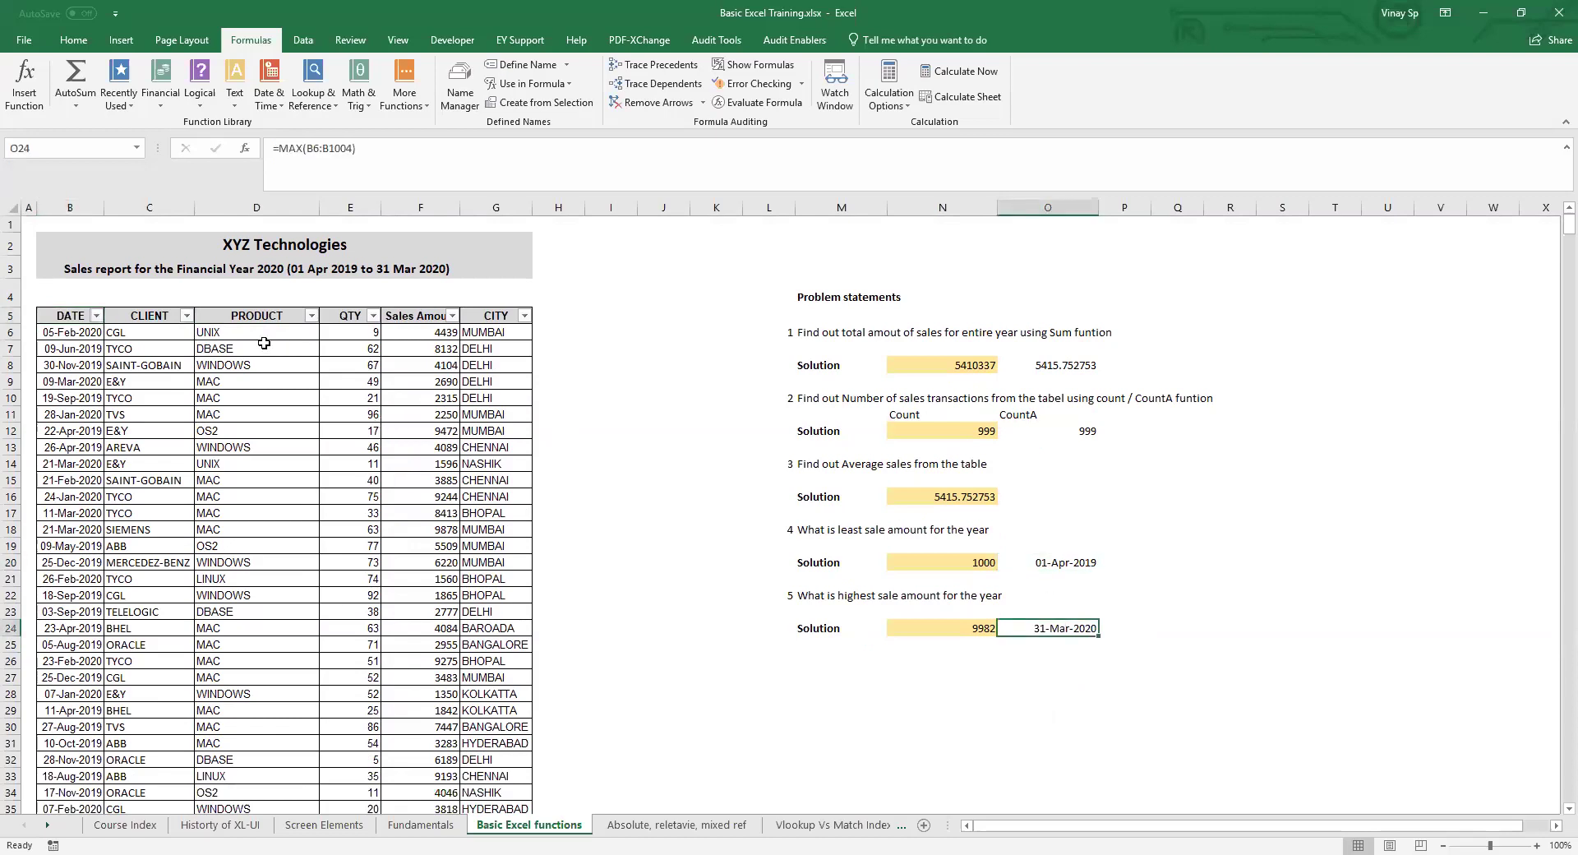
- Remove the filter from the sales table's header row, B5:G5
{"action": "left_click", "coordinate": [155, 335]}
{"action": "key", "text": "Left"}
{"action": "key", "text": "Up"}
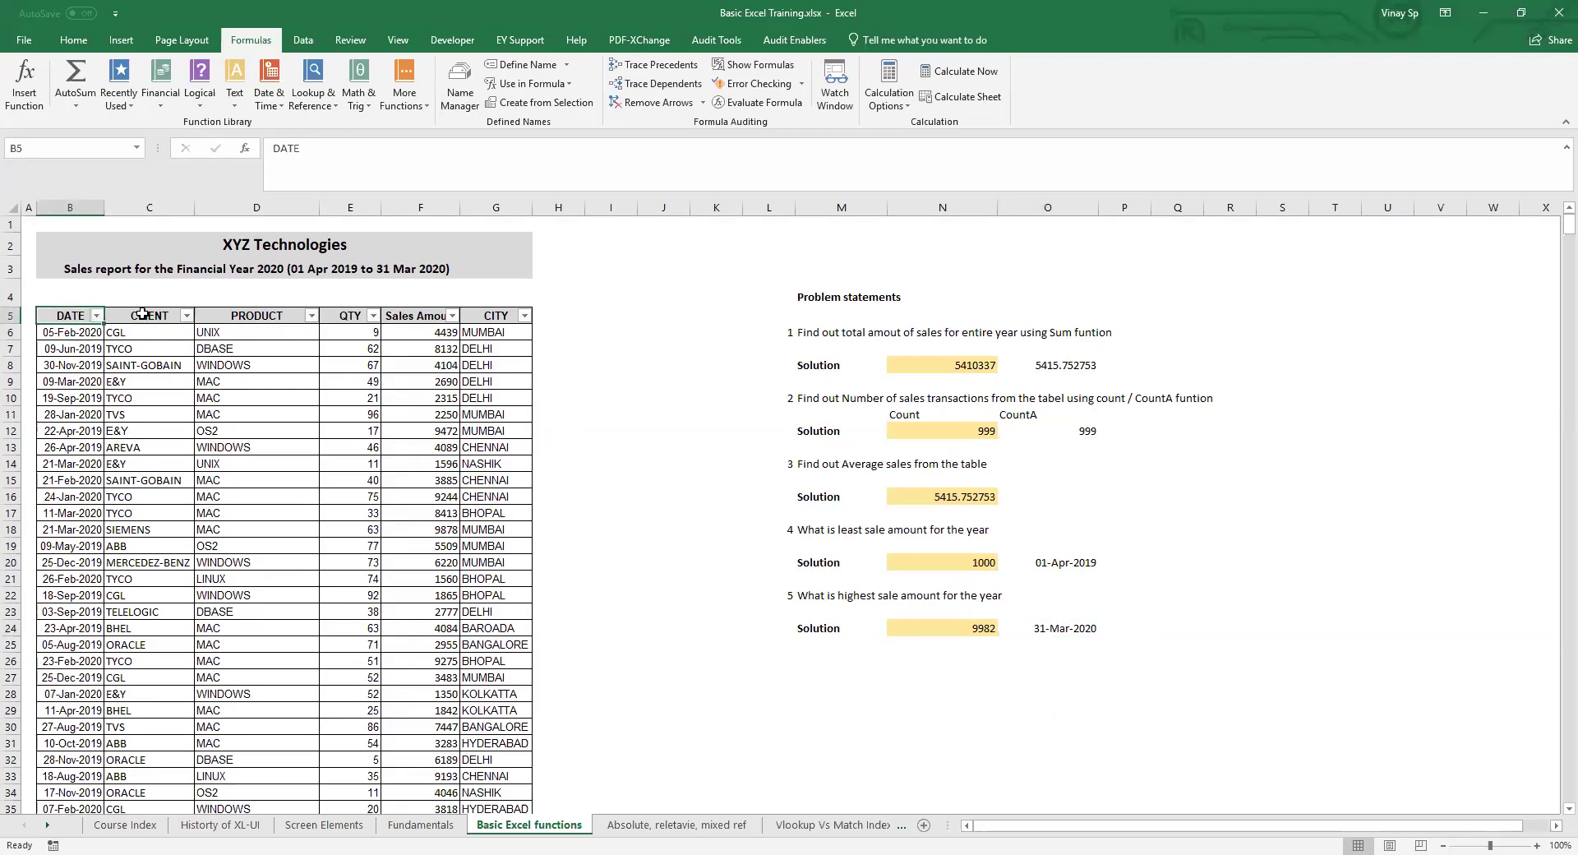
{"action": "key", "text": "ctrl+shift+Right"}
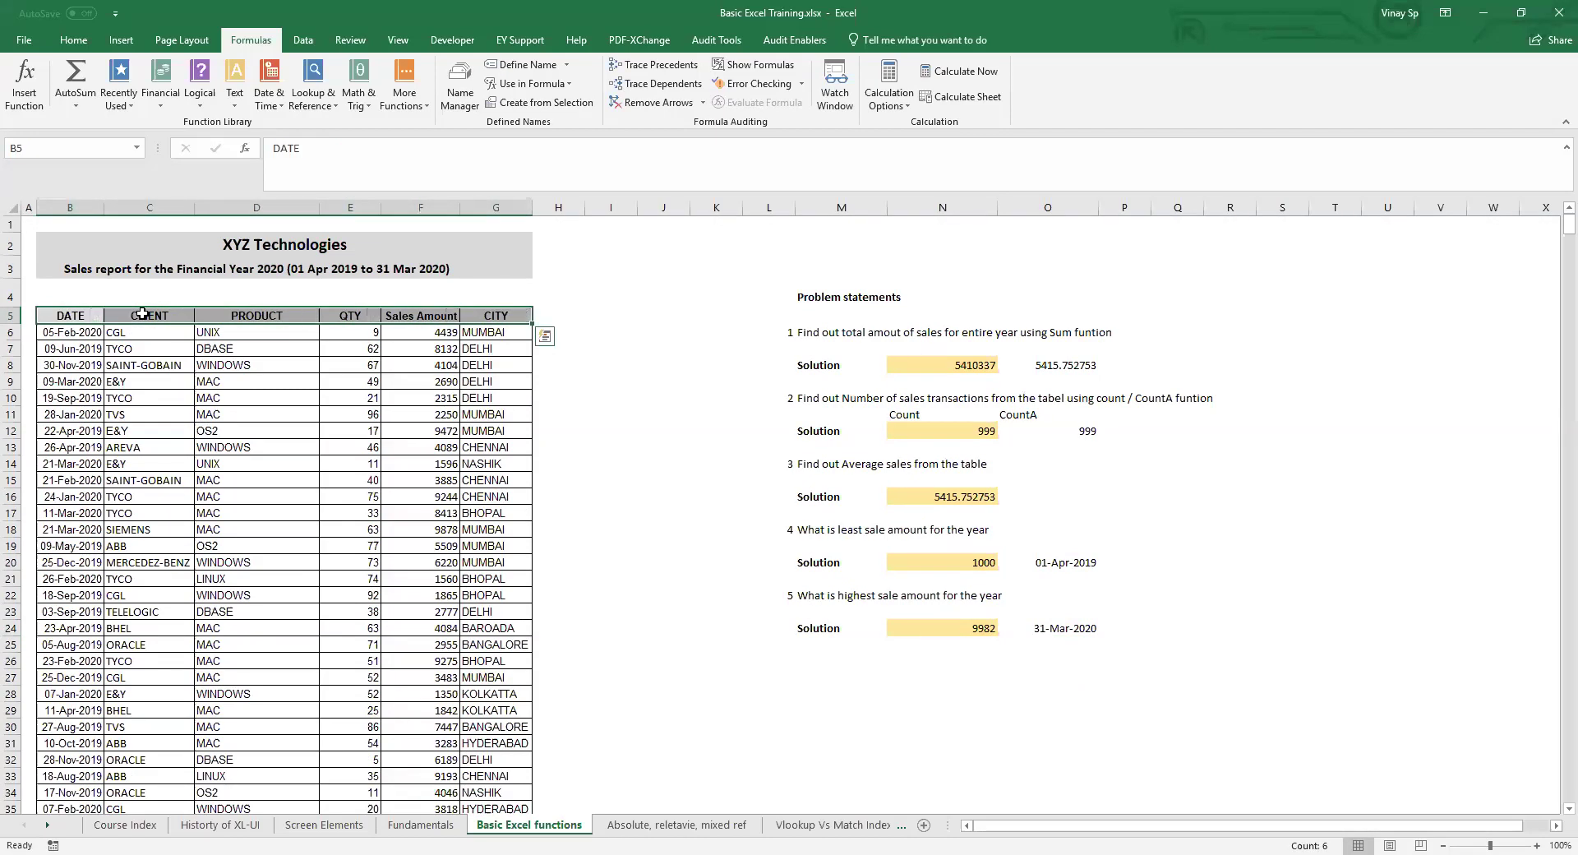
{"action": "key", "text": "ctrl+shift+l"}
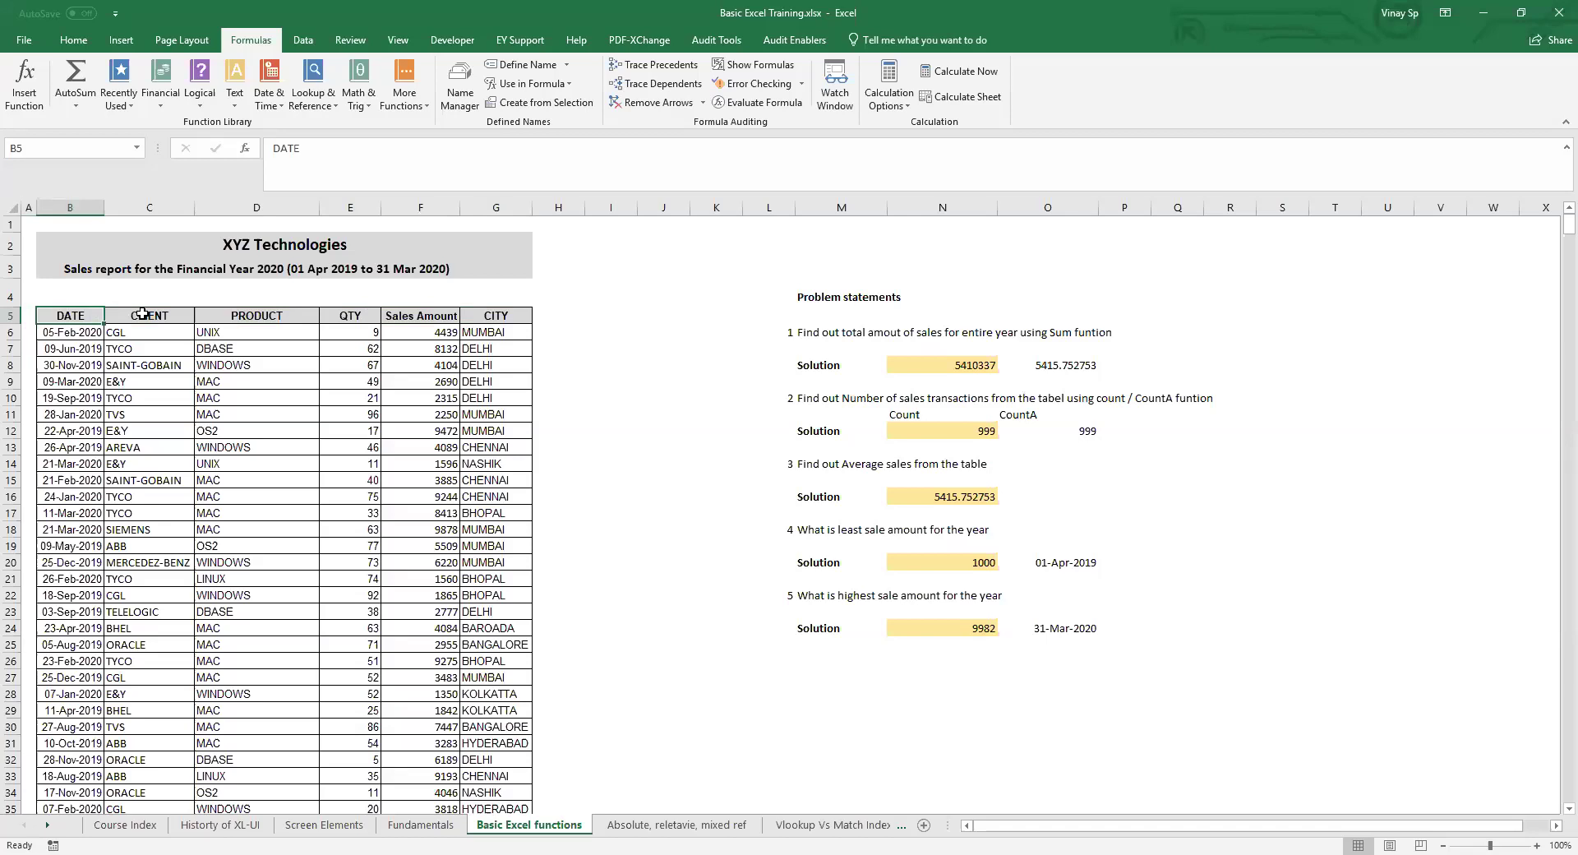
- Select the sales table's header row from DATE to CITY and apply a filter to it
{"action": "key", "text": "ctrl+shift+Right"}
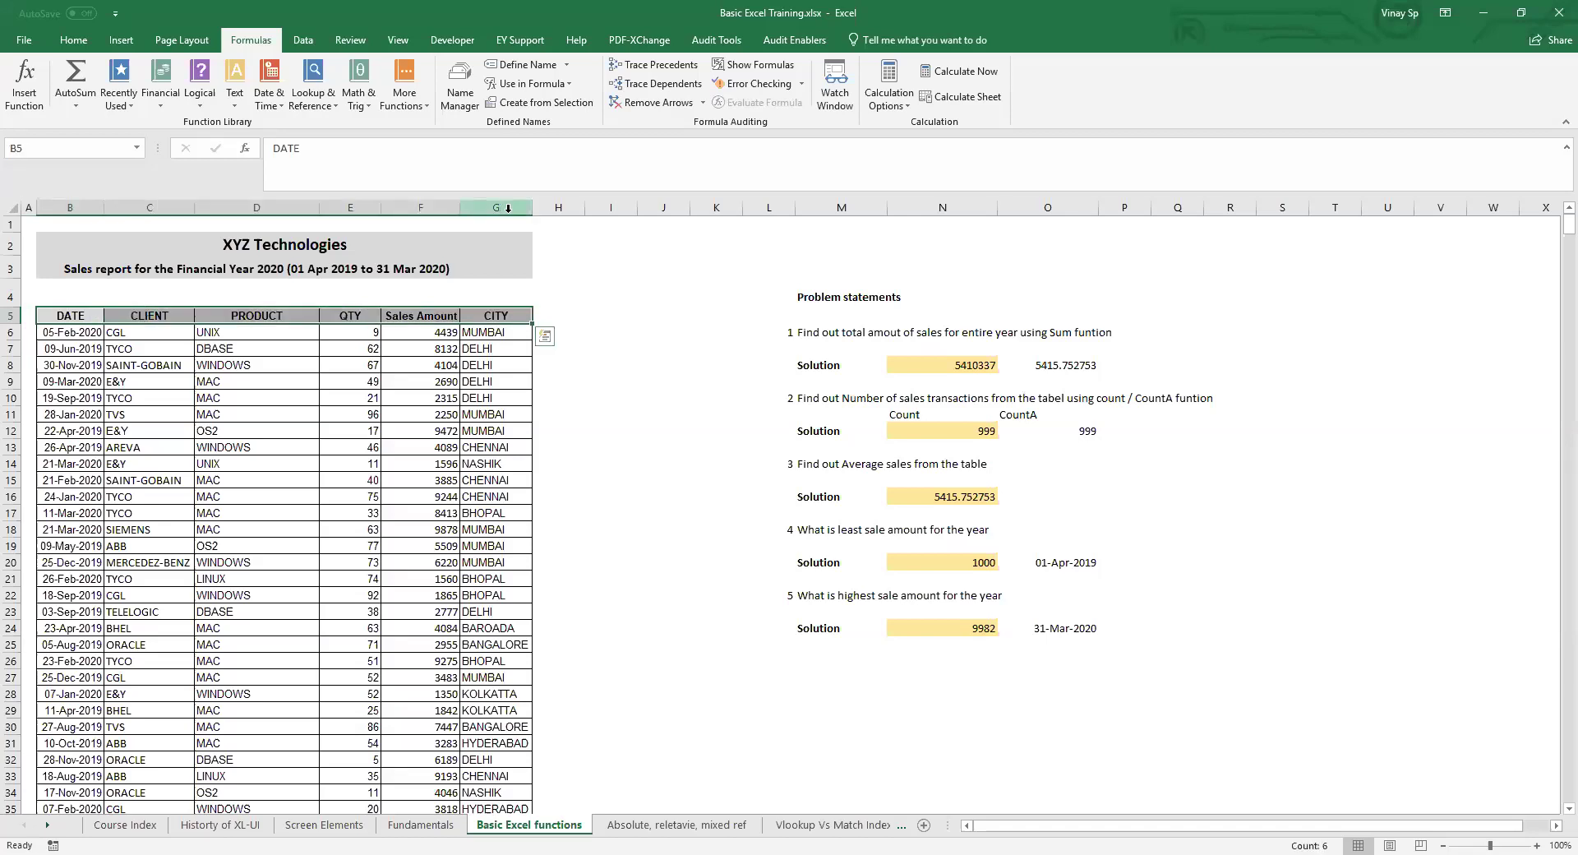
{"action": "left_click", "coordinate": [76, 41]}
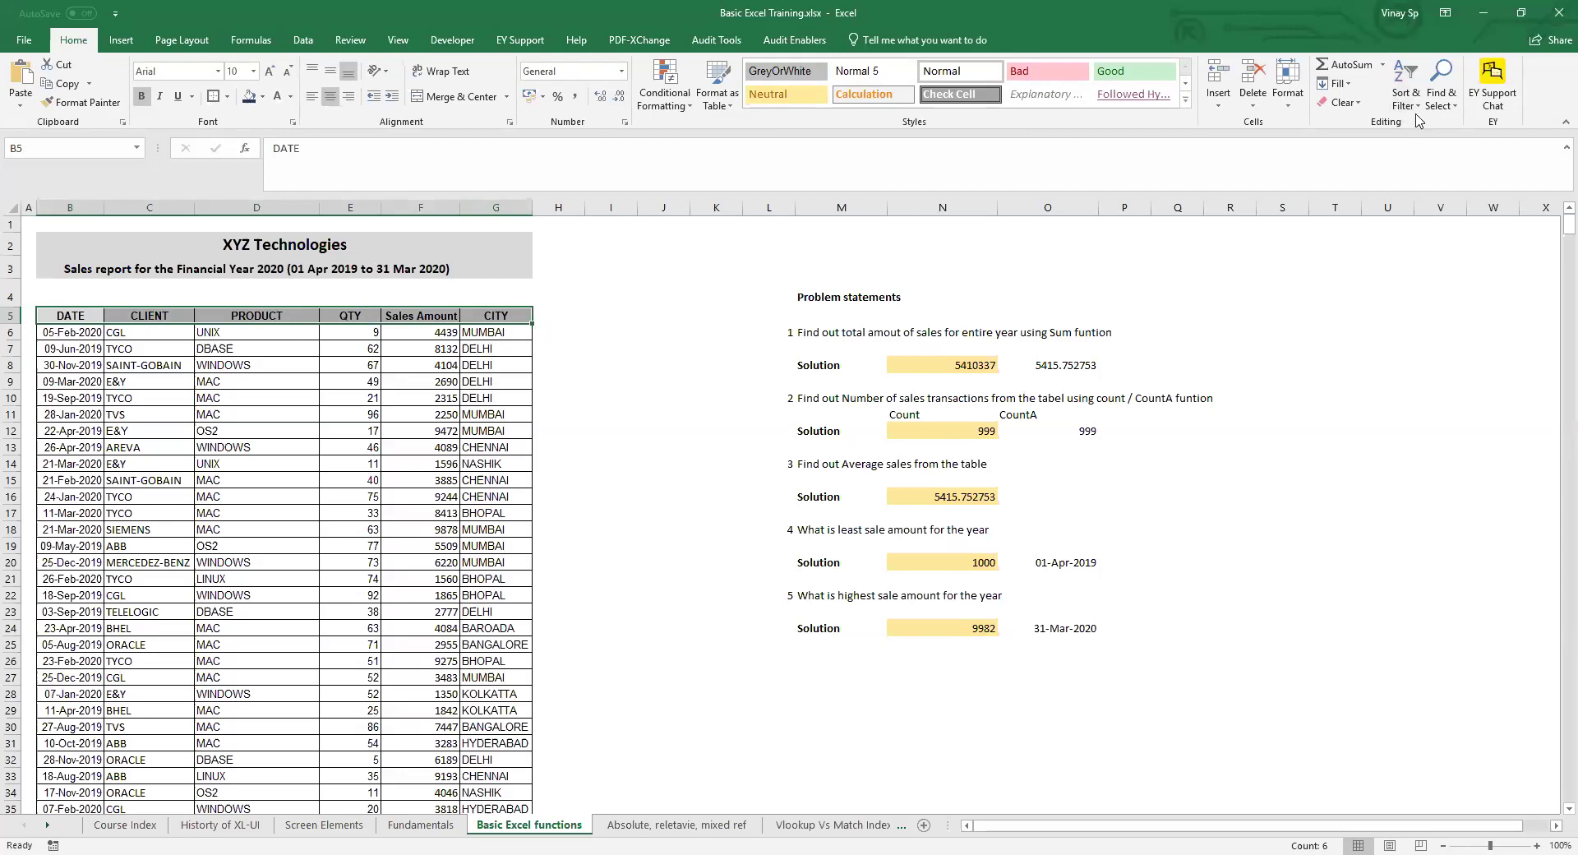
{"action": "left_click", "coordinate": [1404, 72]}
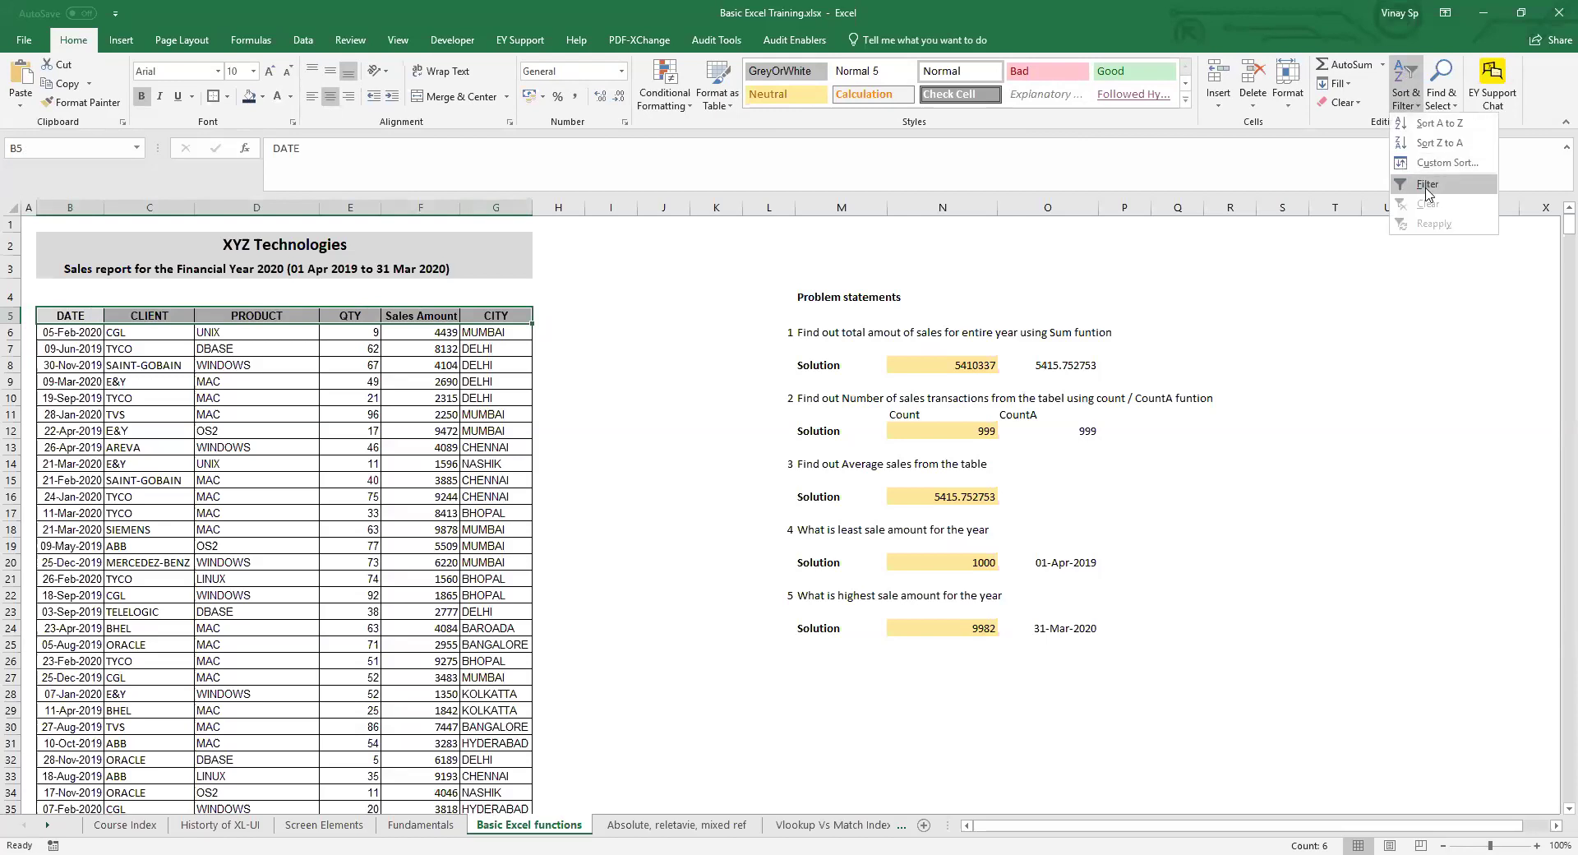
{"action": "left_click", "coordinate": [1427, 189]}
- Filter the DATE column to show only April 2019 and look through the filtered records
{"action": "left_click", "coordinate": [491, 344]}
{"action": "key", "text": "ctrl+Left"}
{"action": "key", "text": "Right"}
{"action": "key", "text": "Left"}
{"action": "key", "text": "ctrl+Up"}
{"action": "key", "text": "Down"}
{"action": "key", "text": "Up"}
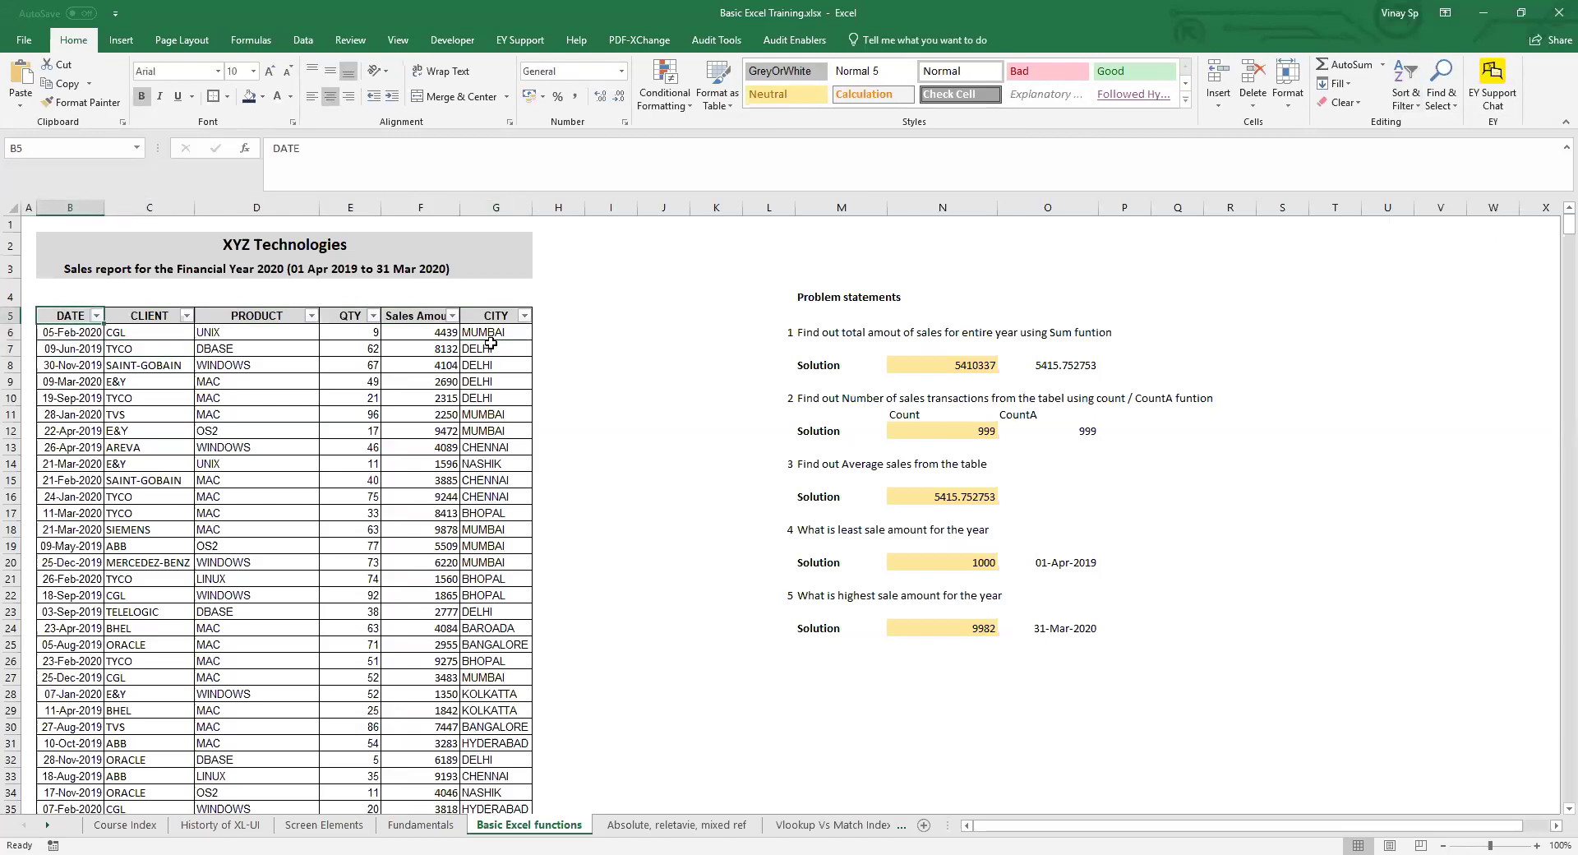
{"action": "key", "text": "alt+Down"}
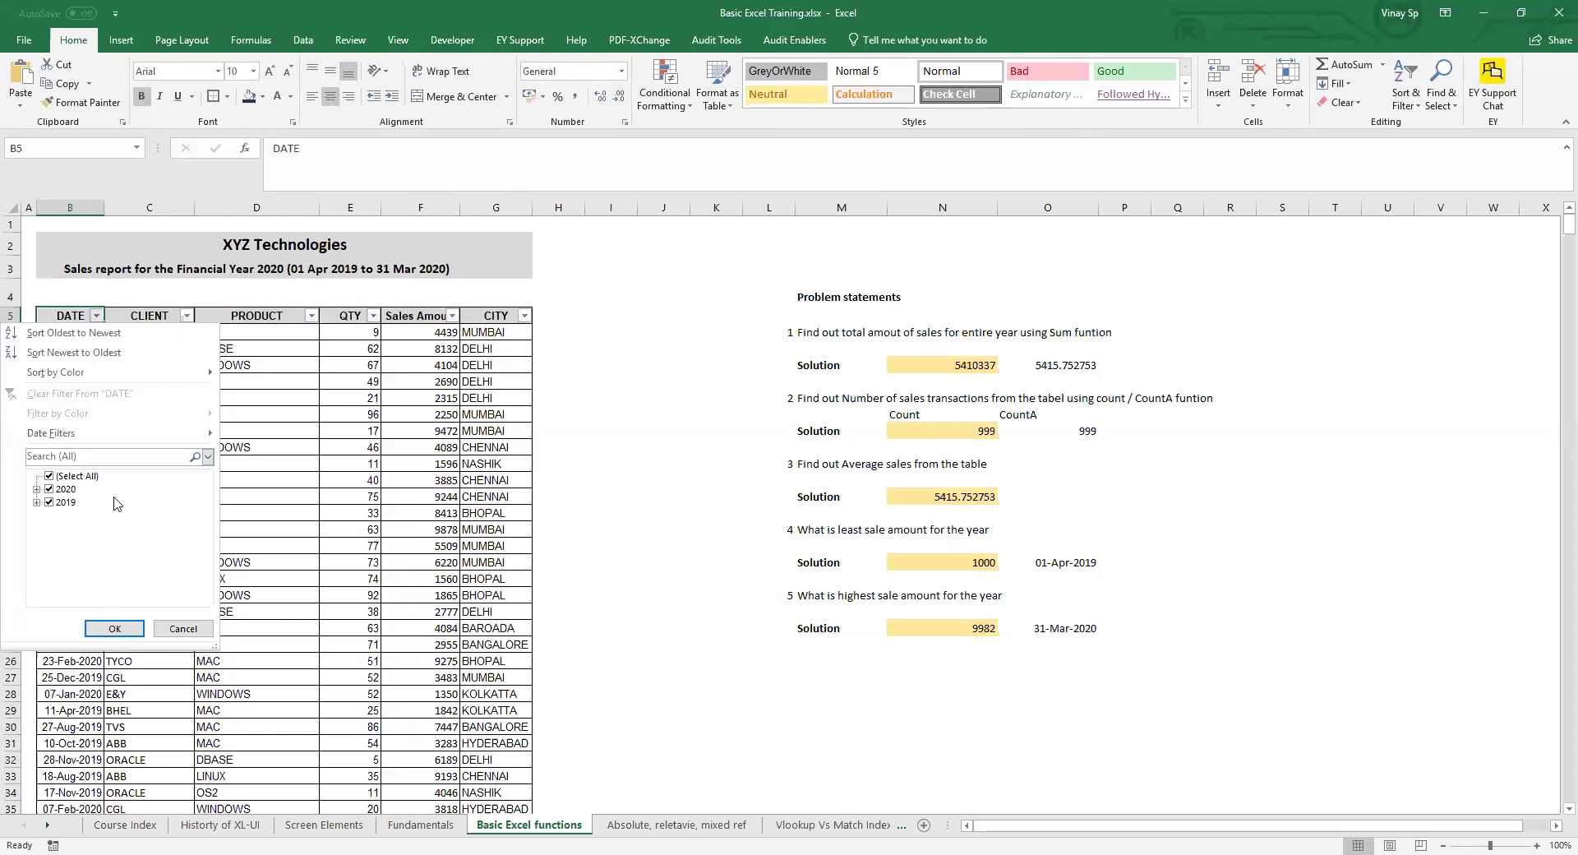
{"action": "left_click", "coordinate": [53, 474]}
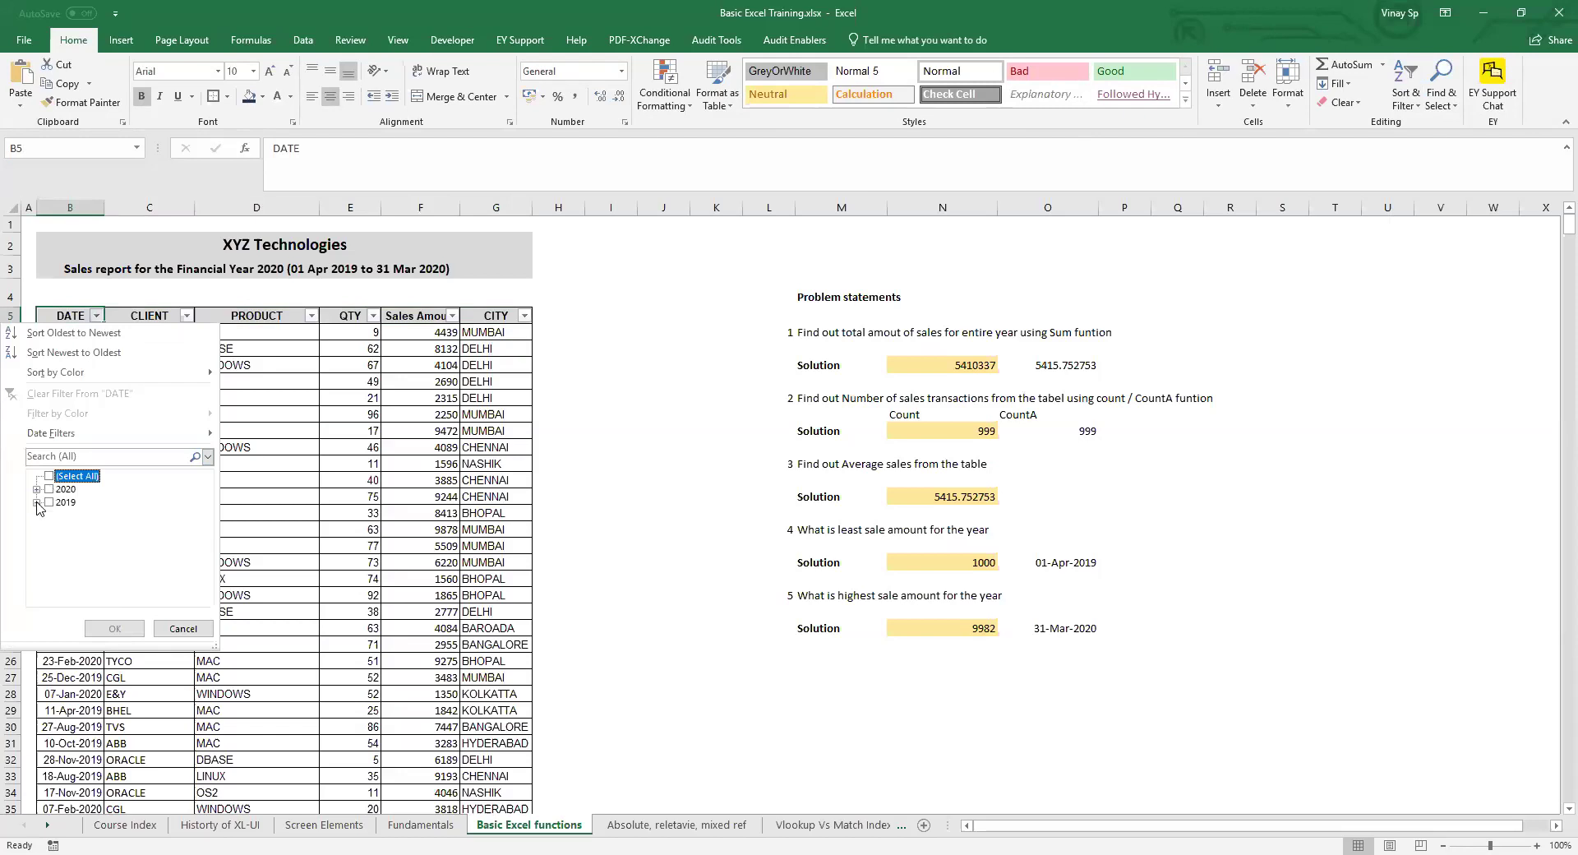
{"action": "left_click", "coordinate": [36, 502]}
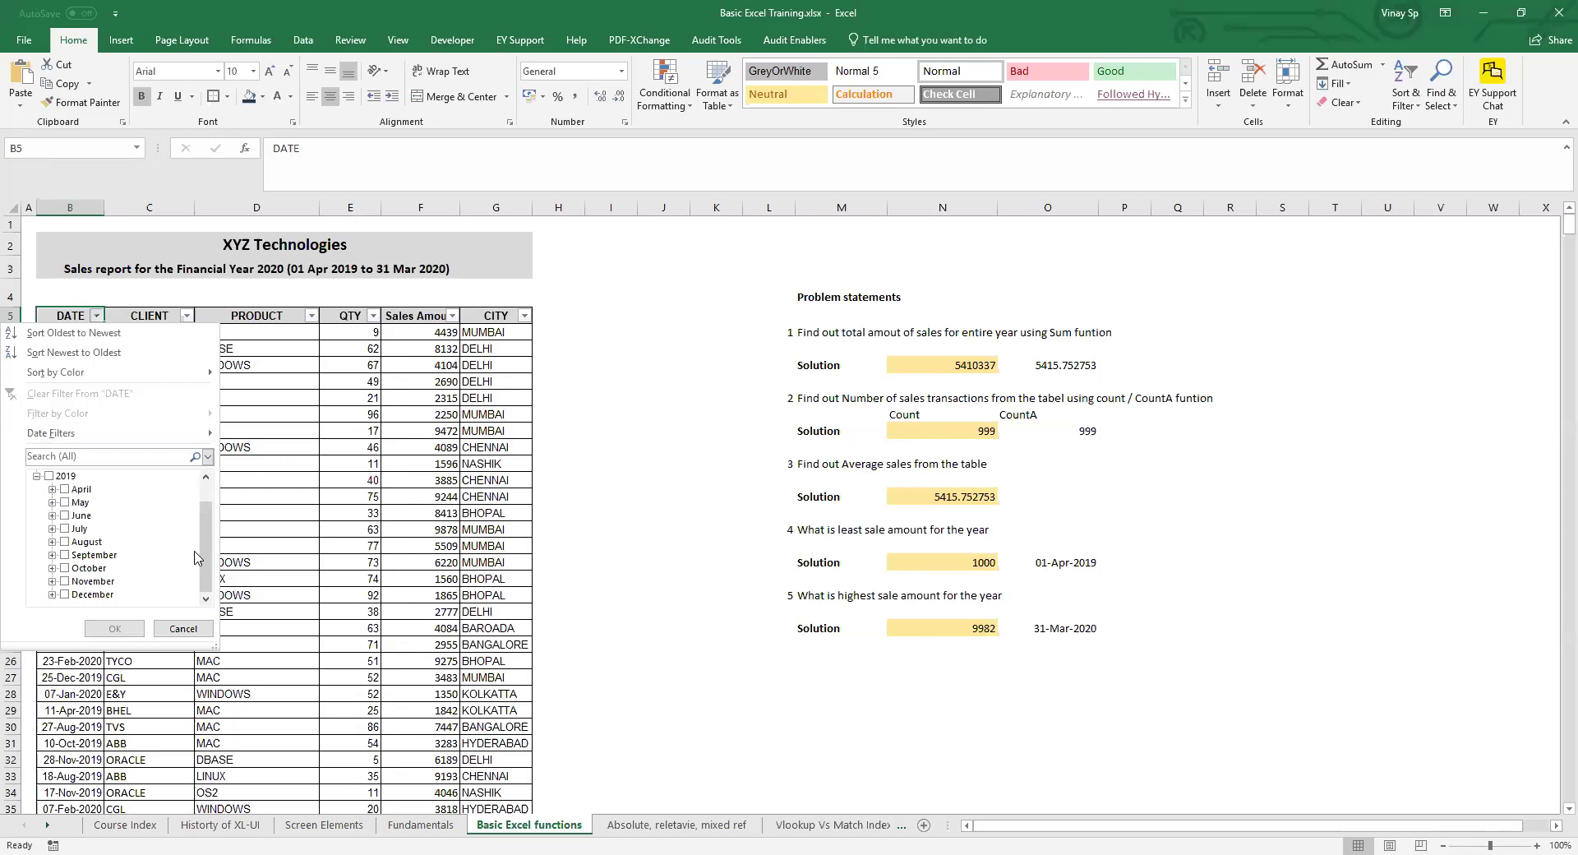
{"action": "scroll", "coordinate": [60, 486], "scroll_direction": "up", "scroll_amount": 2}
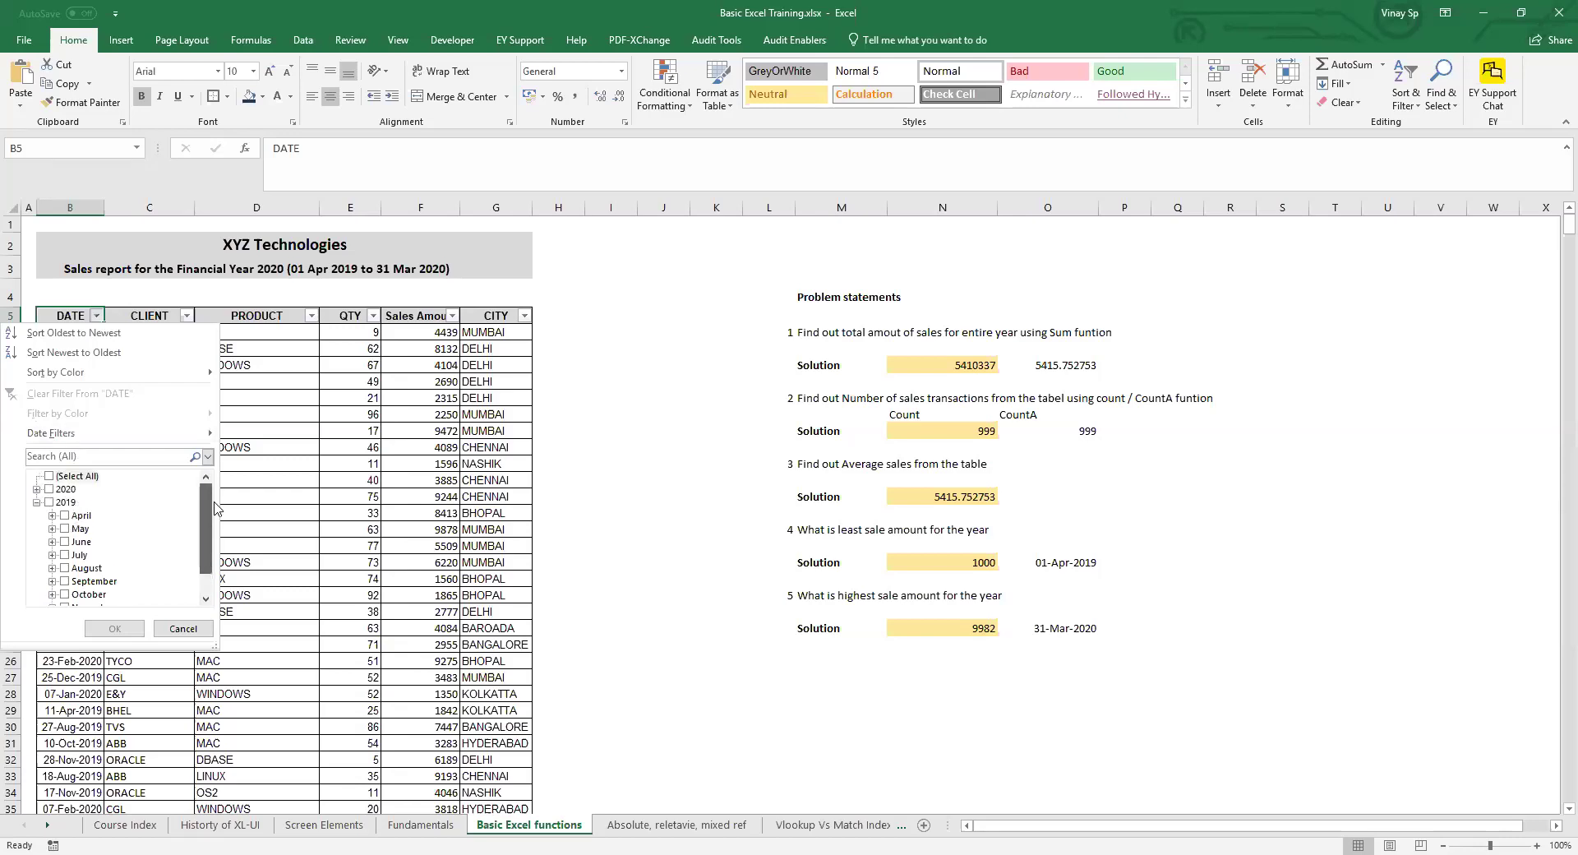
{"action": "left_click", "coordinate": [50, 477]}
{"action": "left_click", "coordinate": [49, 477]}
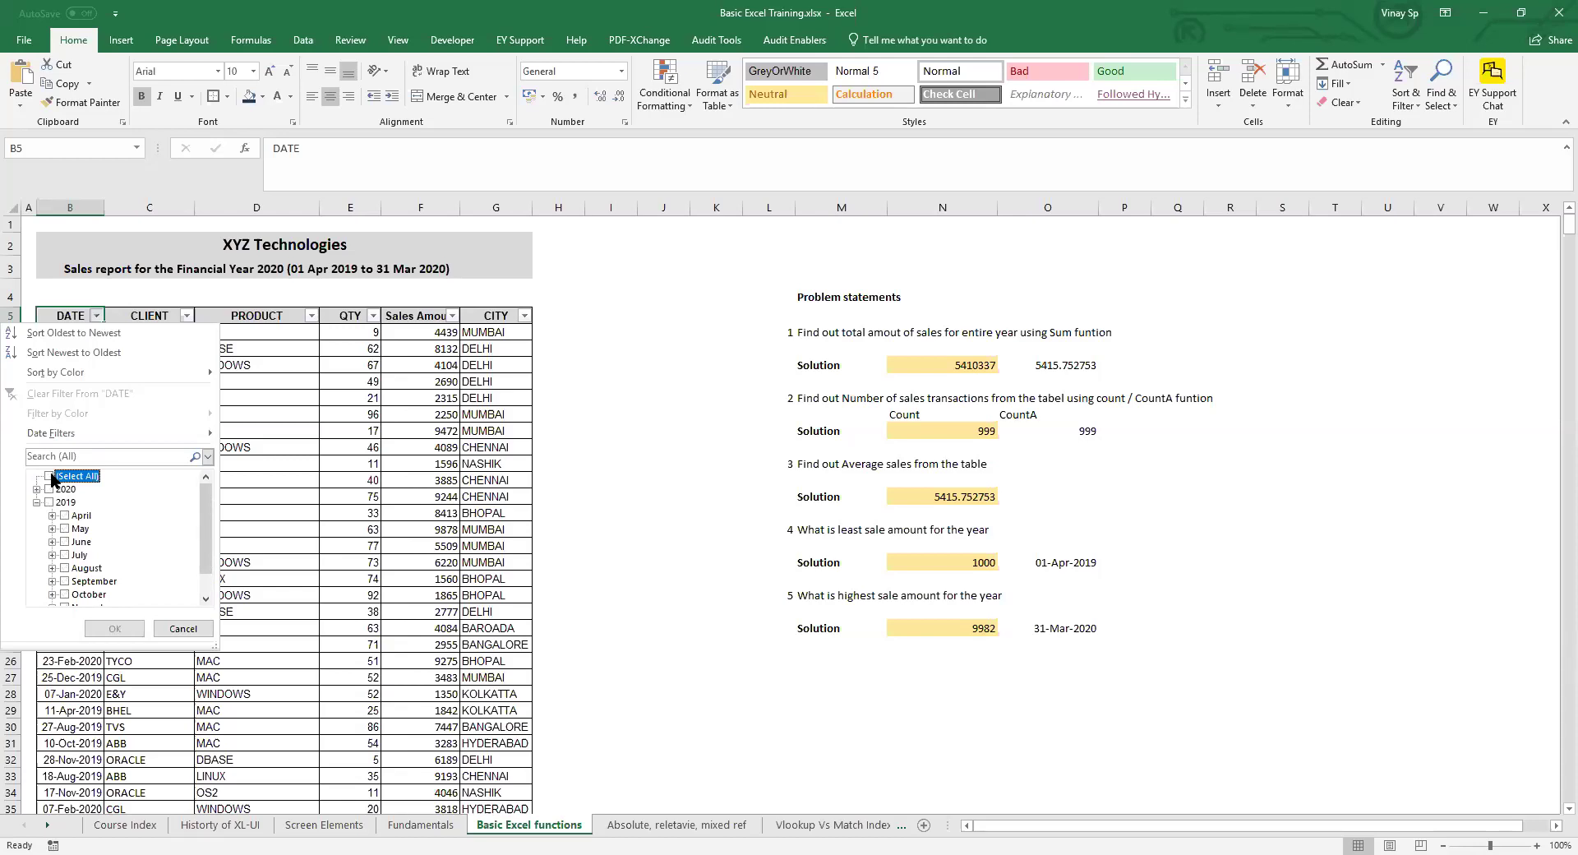
{"action": "left_click", "coordinate": [65, 516]}
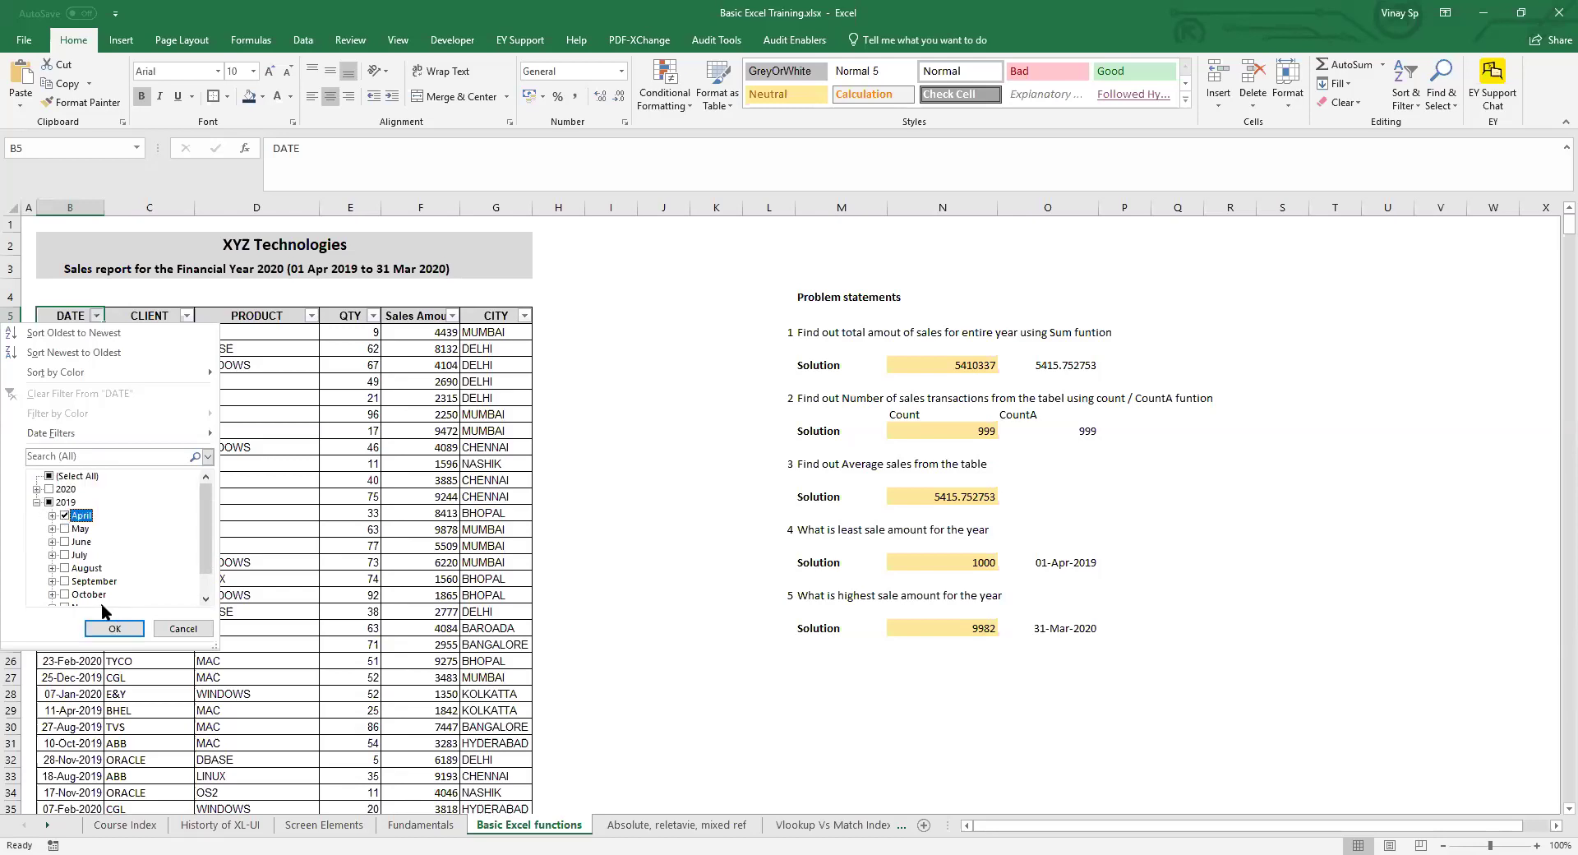
{"action": "left_click", "coordinate": [115, 630]}
{"action": "scroll", "coordinate": [481, 392], "scroll_direction": "down", "scroll_amount": 10}
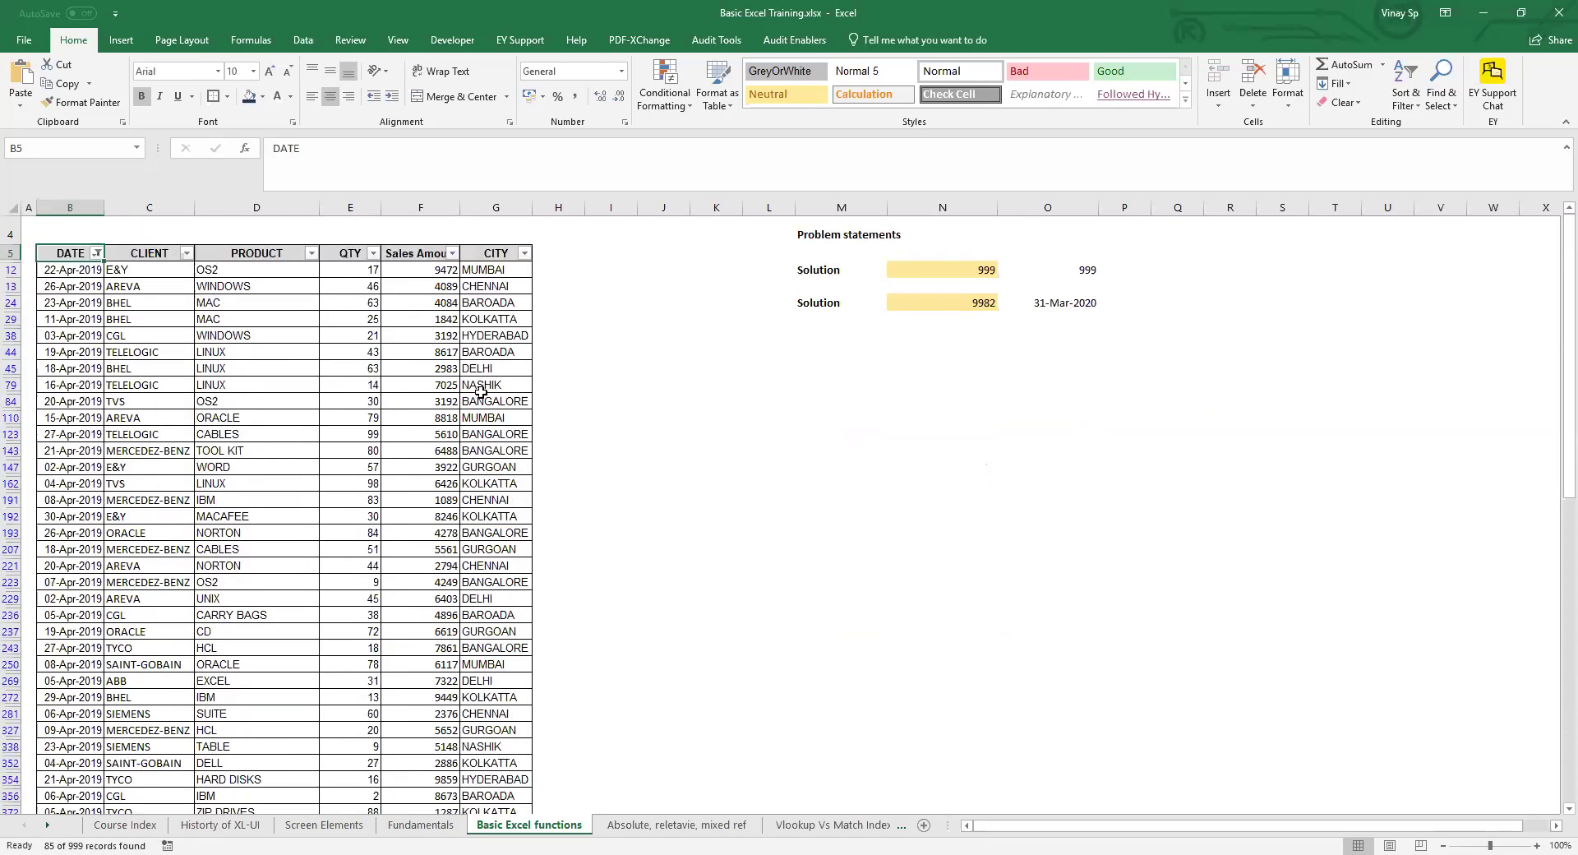
{"action": "scroll", "coordinate": [481, 392], "scroll_direction": "down", "scroll_amount": 12}
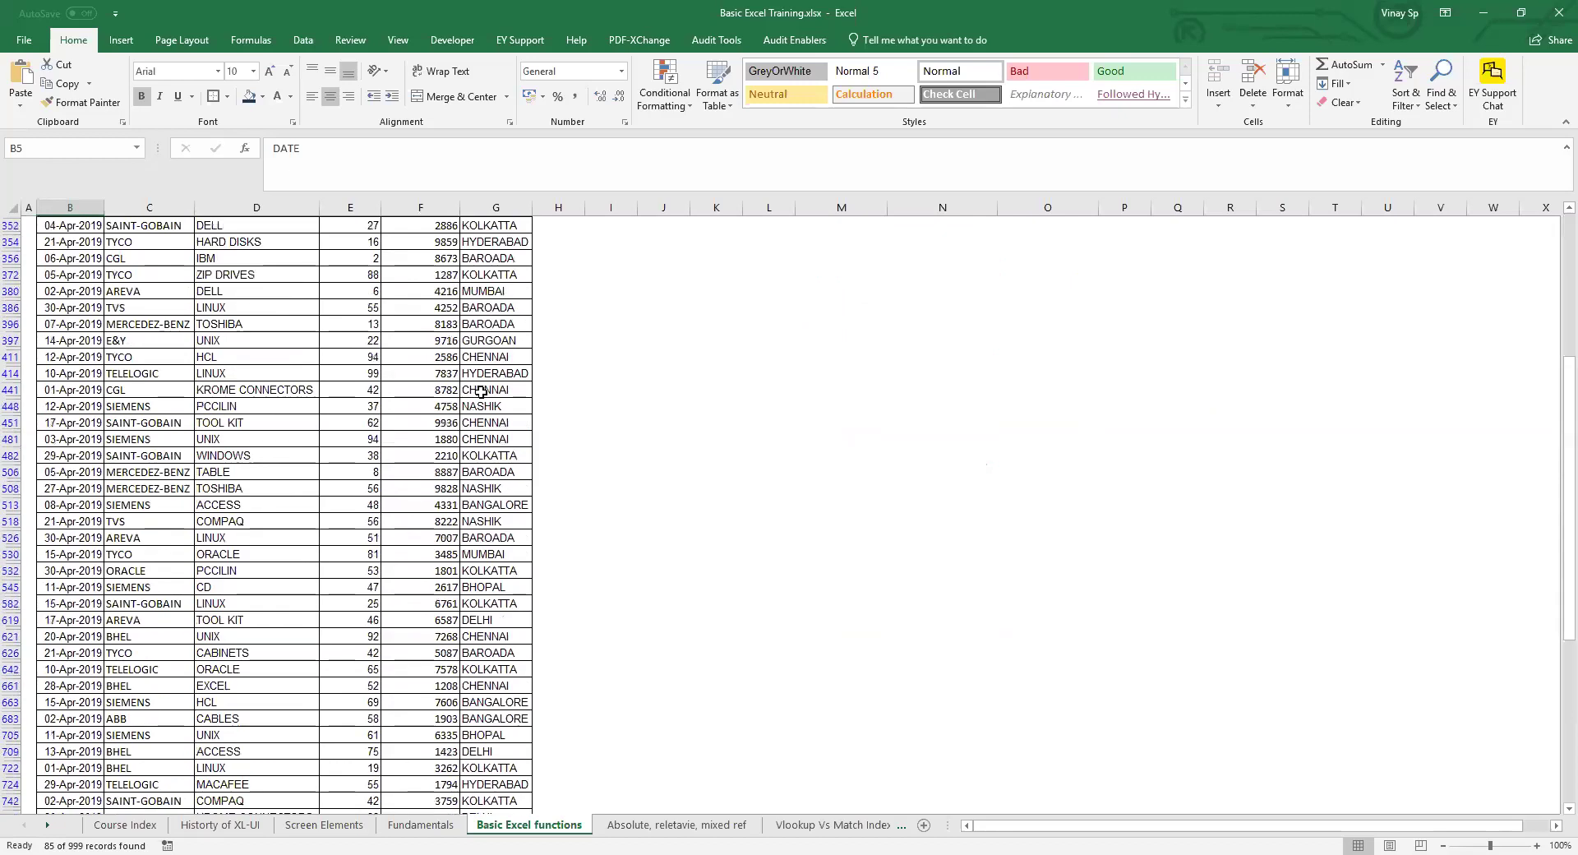
{"action": "scroll", "coordinate": [481, 392], "scroll_direction": "up", "scroll_amount": 16}
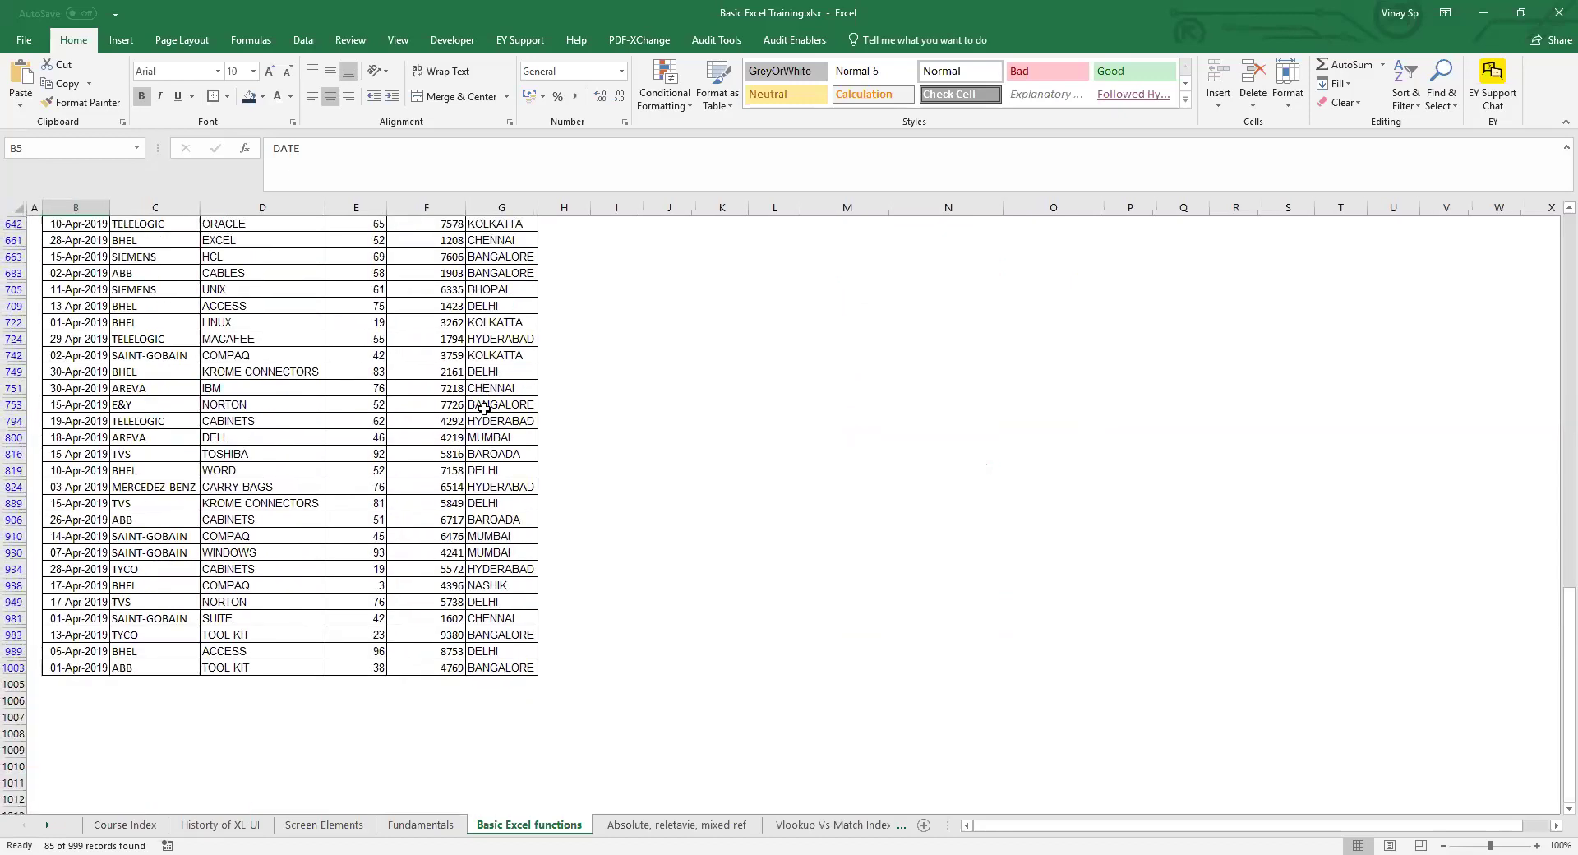
{"action": "scroll", "coordinate": [479, 515], "scroll_direction": "up", "scroll_amount": 6}
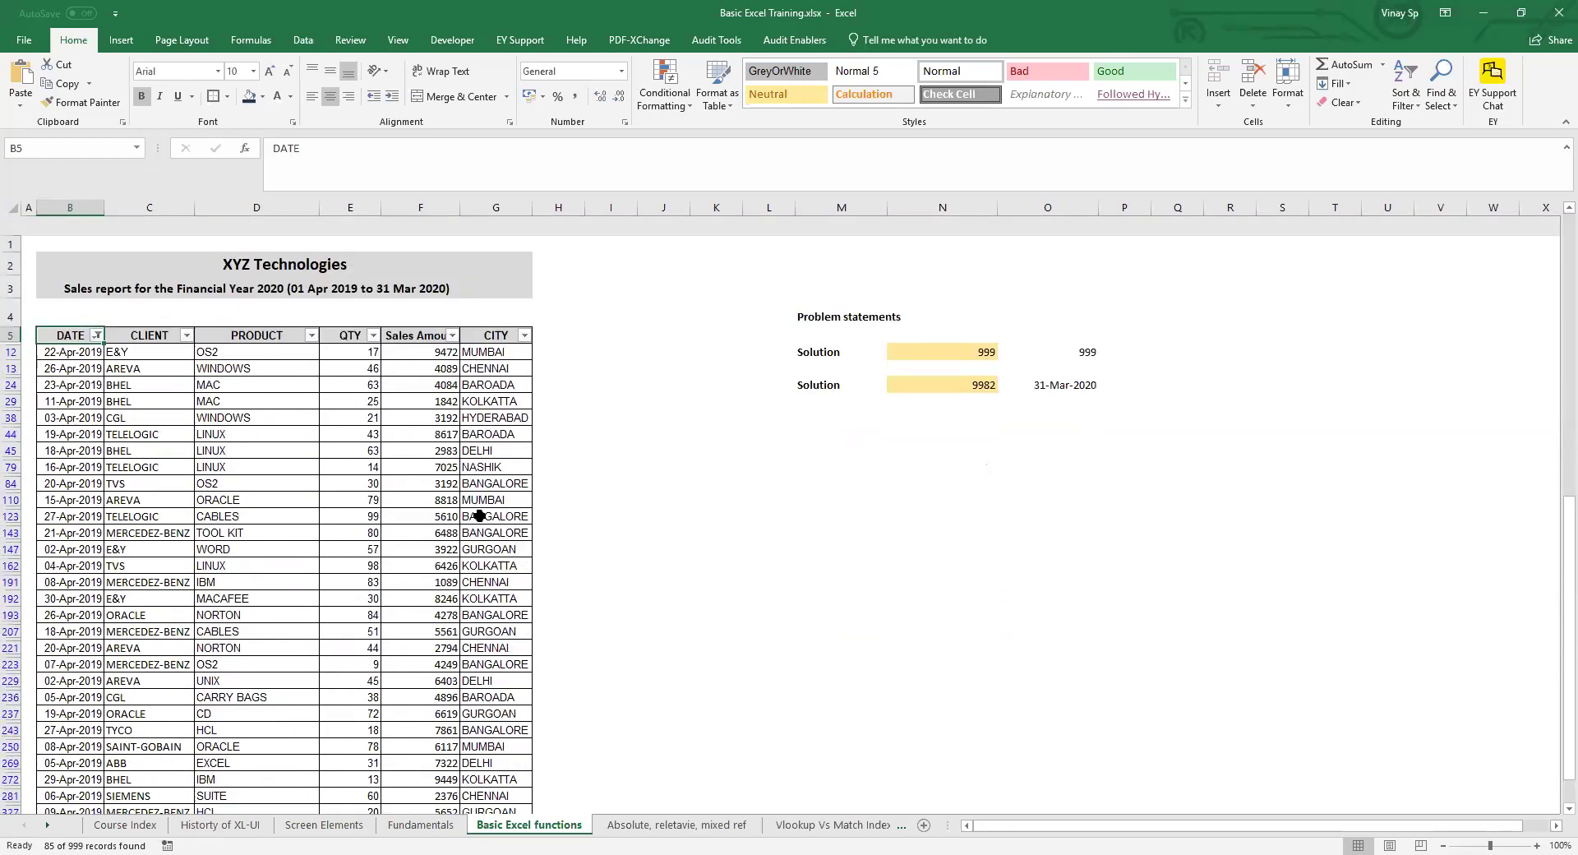
- Select the visible CITY cells from G12 down to the last filtered record to review the April 2019 sales
{"action": "left_click", "coordinate": [371, 400]}
{"action": "key", "text": "ctrl+Left"}
{"action": "key", "text": "Up"}
{"action": "key", "text": "Up"}
{"action": "key", "text": "Up"}
{"action": "key", "text": "Up"}
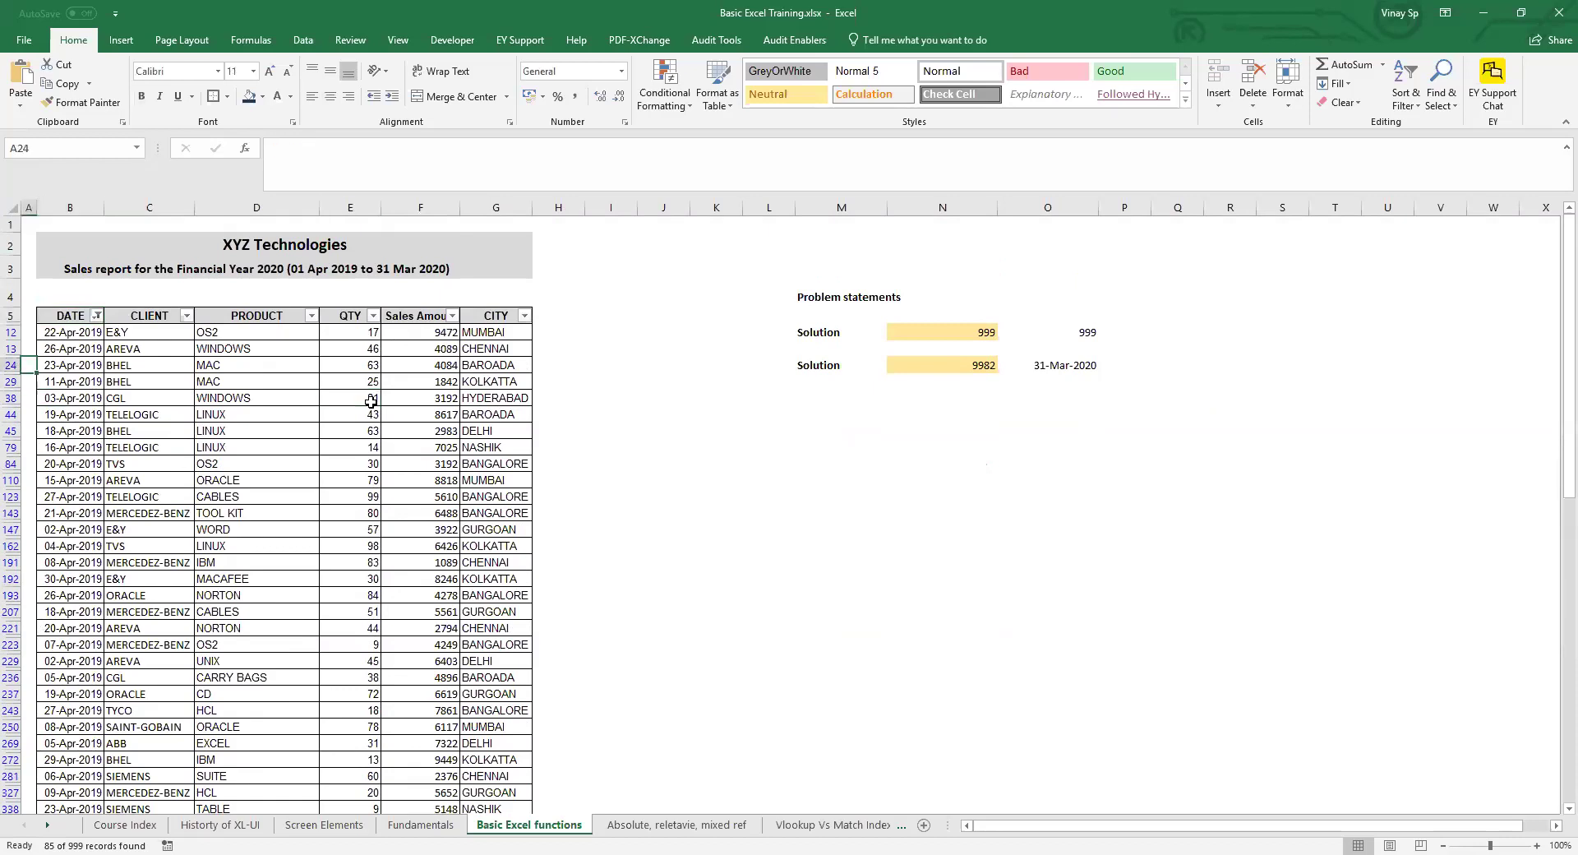
{"action": "key", "text": "Right"}
{"action": "key", "text": "Right"}
{"action": "key", "text": "Right"}
{"action": "key", "text": "Right"}
{"action": "key", "text": "Right"}
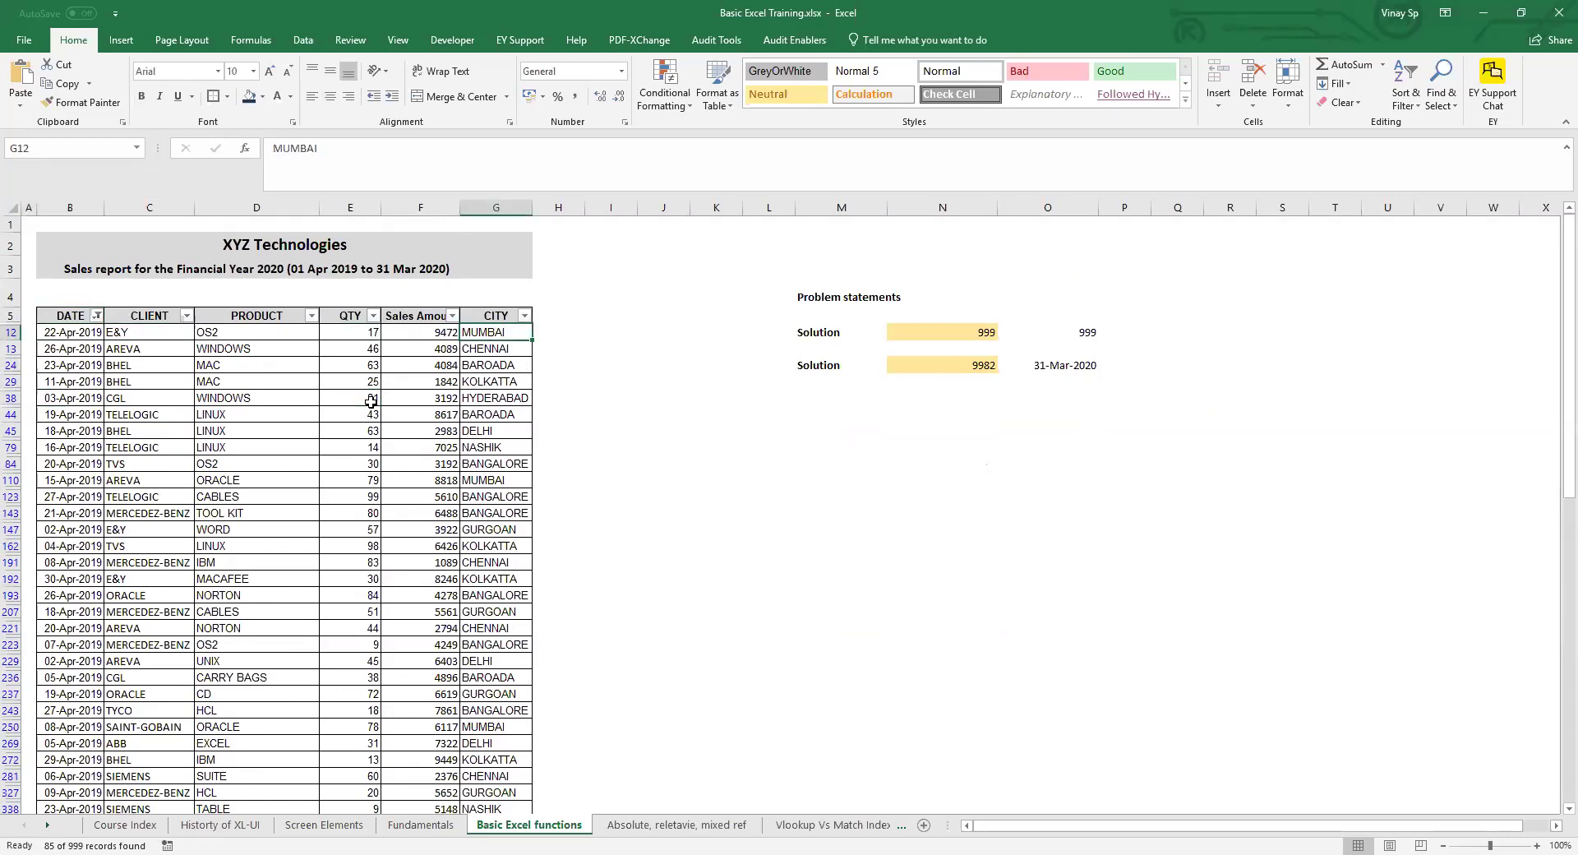
{"action": "key", "text": "ctrl+shift+Down"}
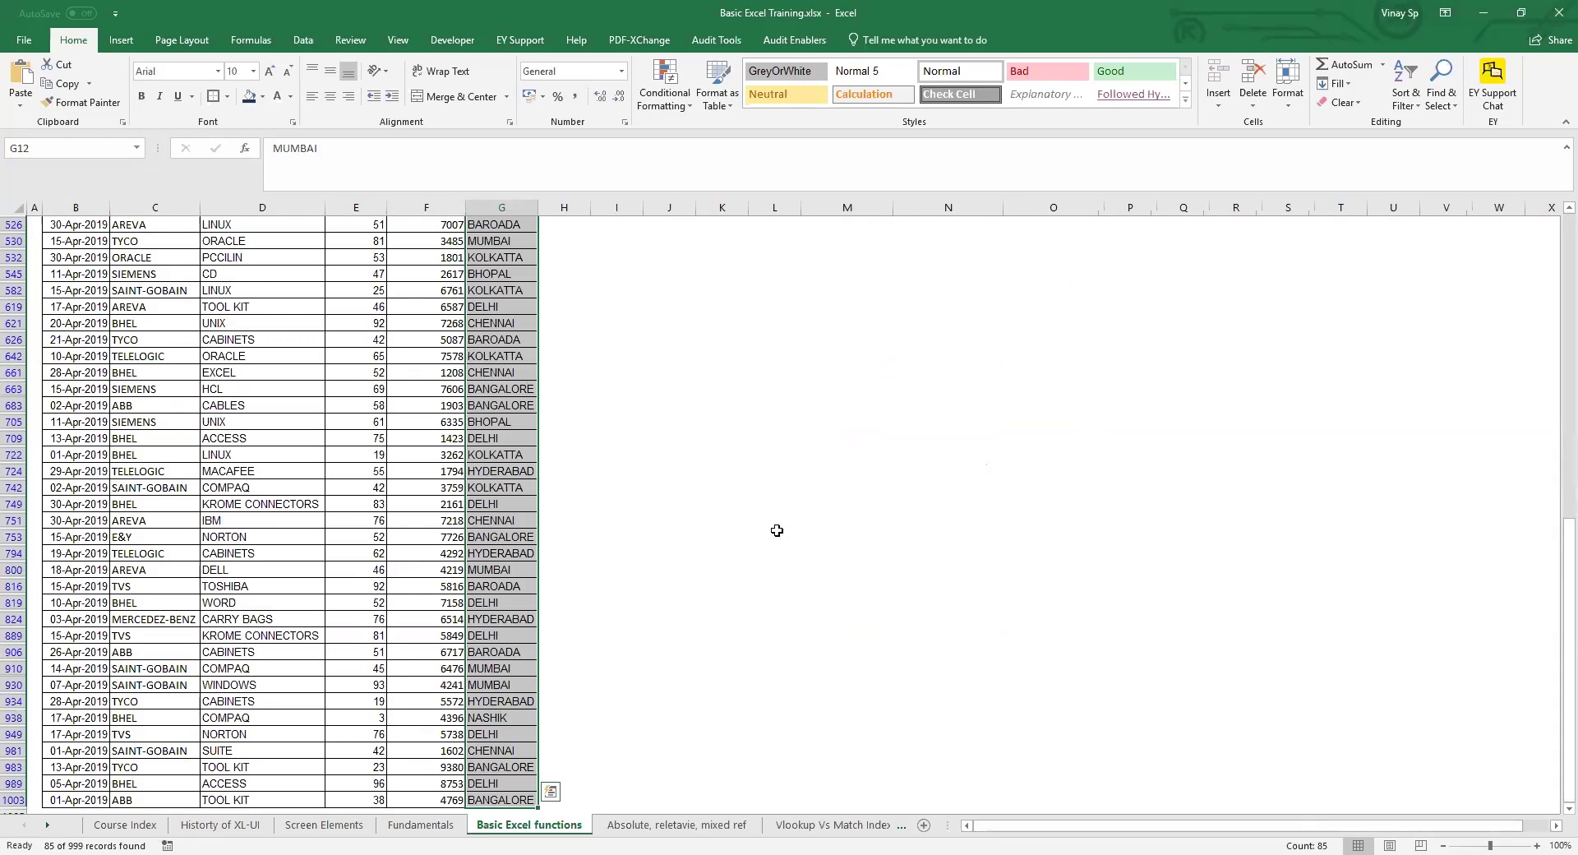
{"action": "scroll", "coordinate": [777, 531], "scroll_direction": "up", "scroll_amount": 18}
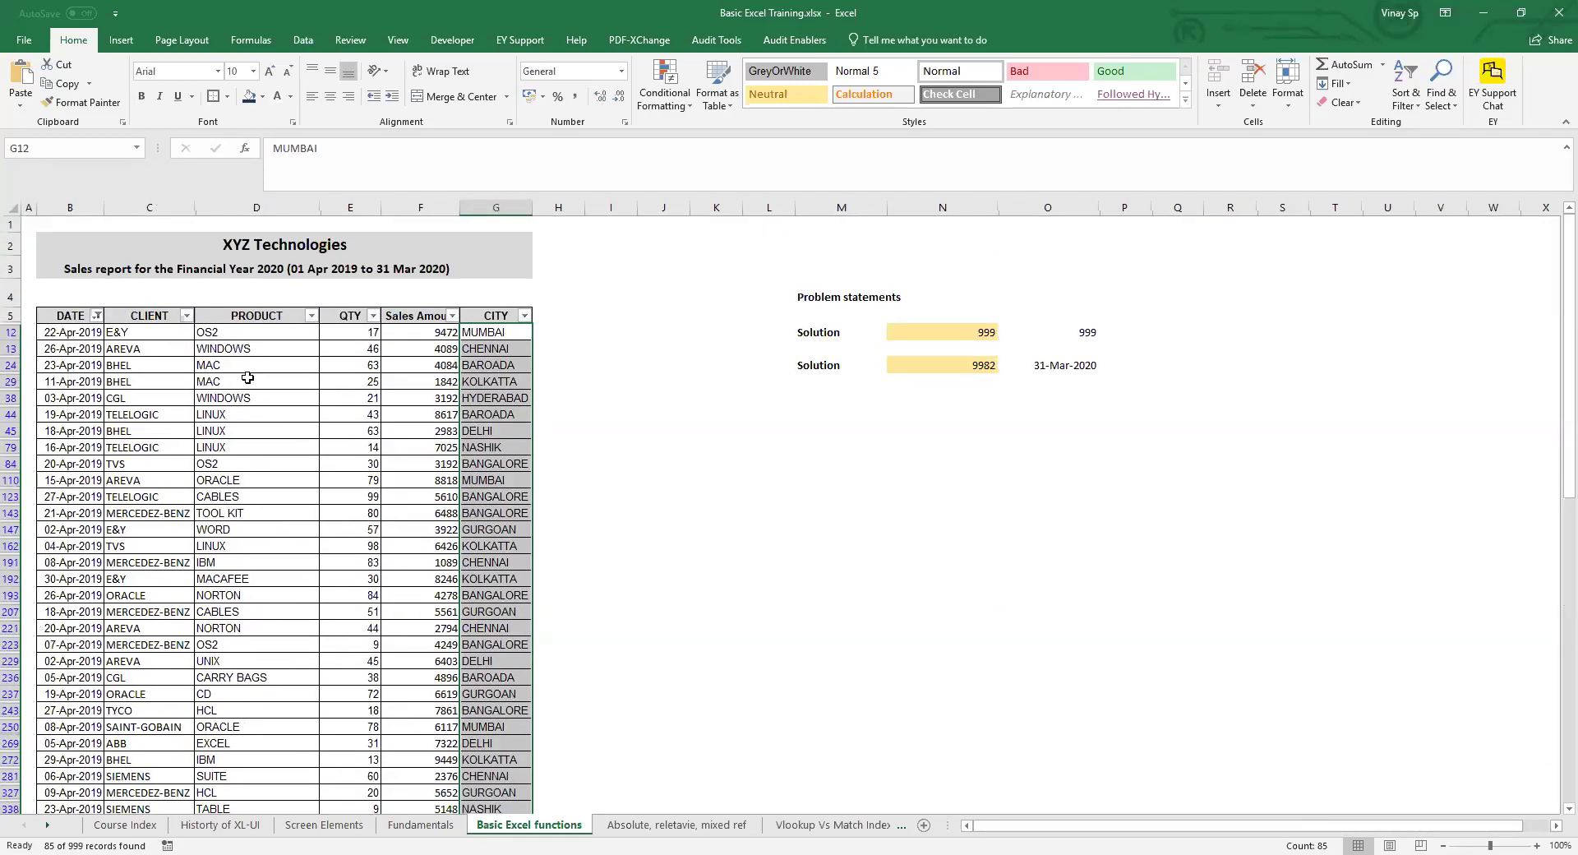
- Try to change the DATE column's filter to only March 2020 instead of April 2019
{"action": "left_click", "coordinate": [247, 378]}
{"action": "key", "text": "ctrl+Left"}
{"action": "key", "text": "ctrl+Up"}
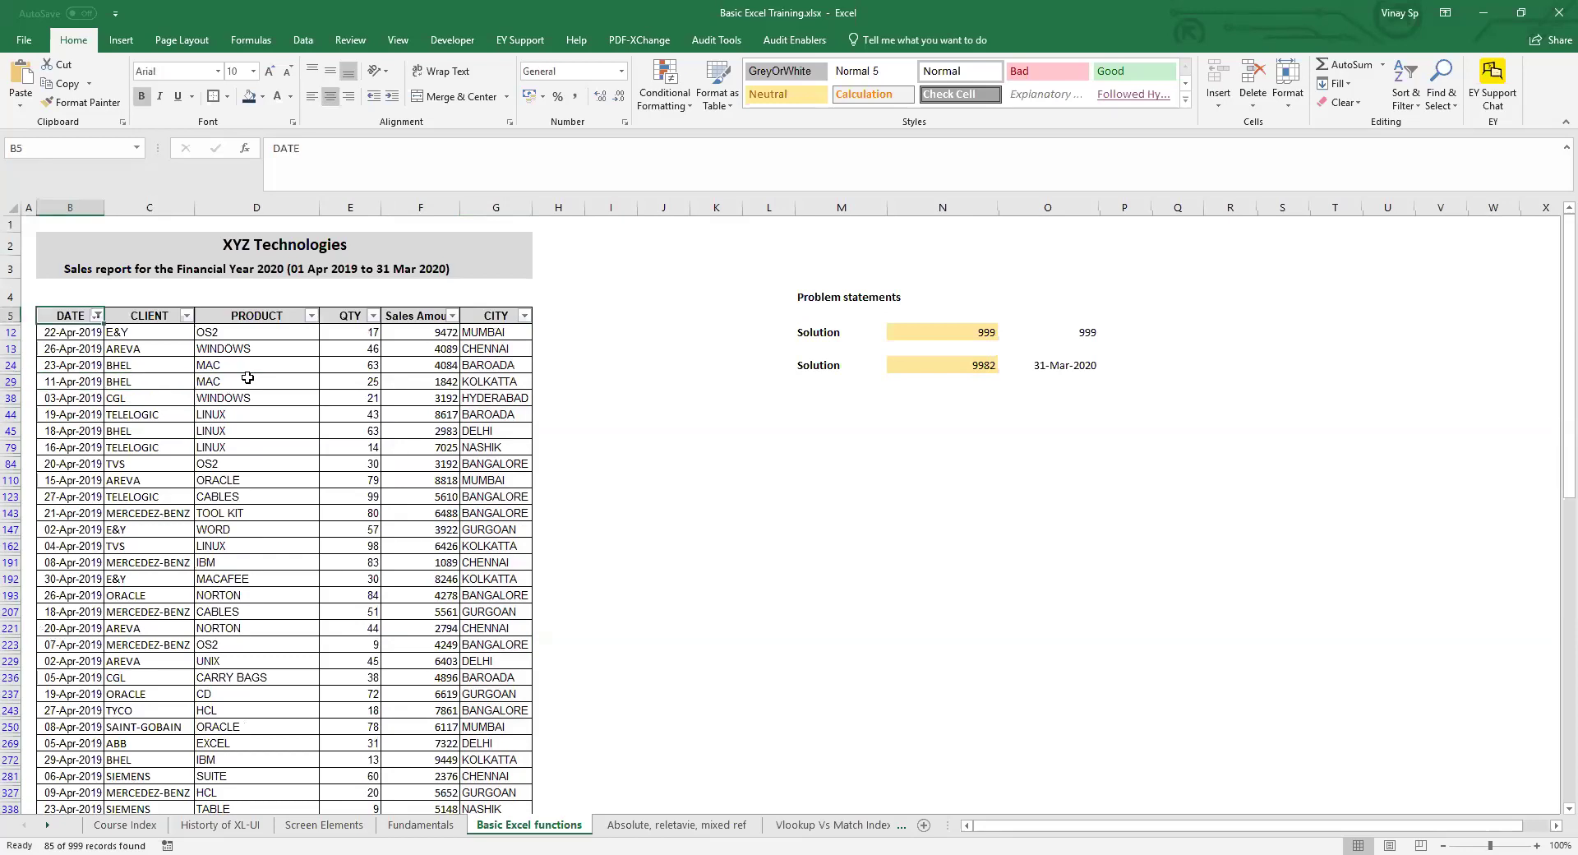
{"action": "key", "text": "alt+Down"}
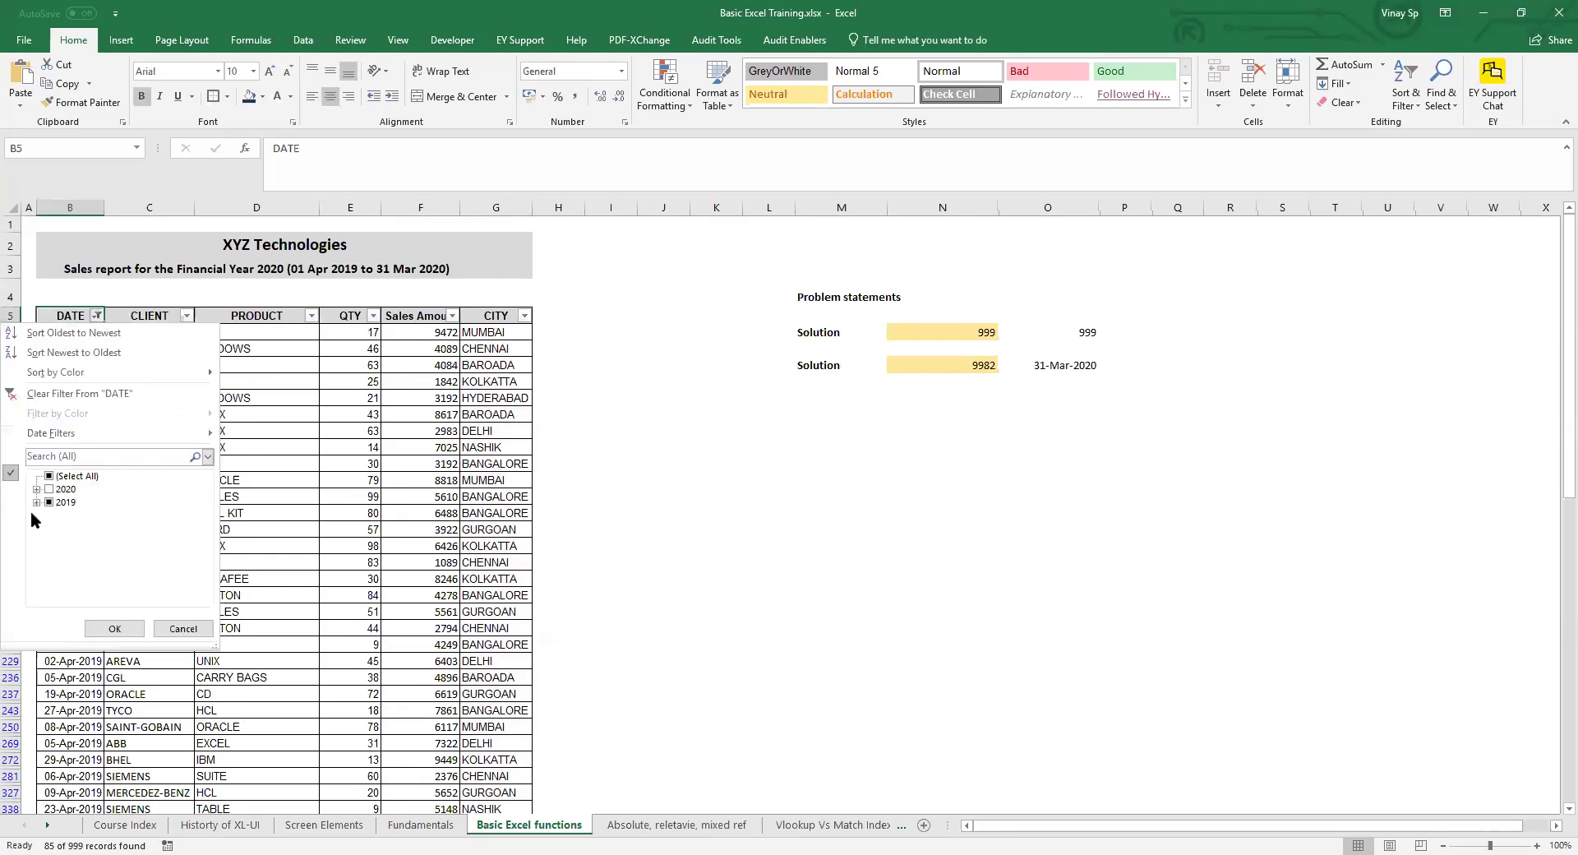
{"action": "left_click", "coordinate": [37, 502]}
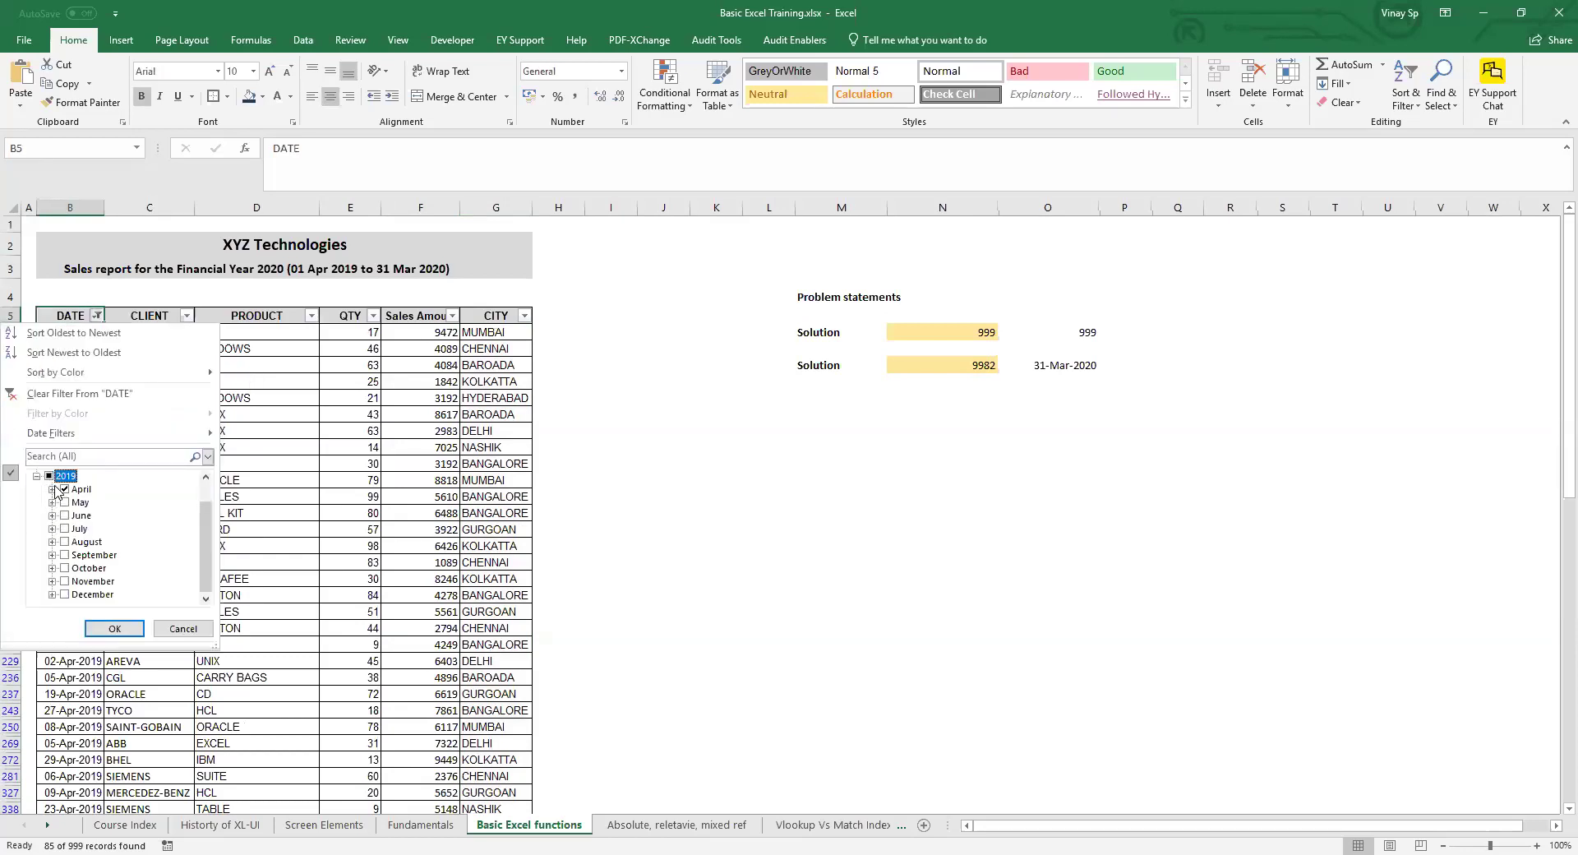
{"action": "left_click", "coordinate": [63, 490]}
{"action": "scroll", "coordinate": [116, 511], "scroll_direction": "up", "scroll_amount": 1}
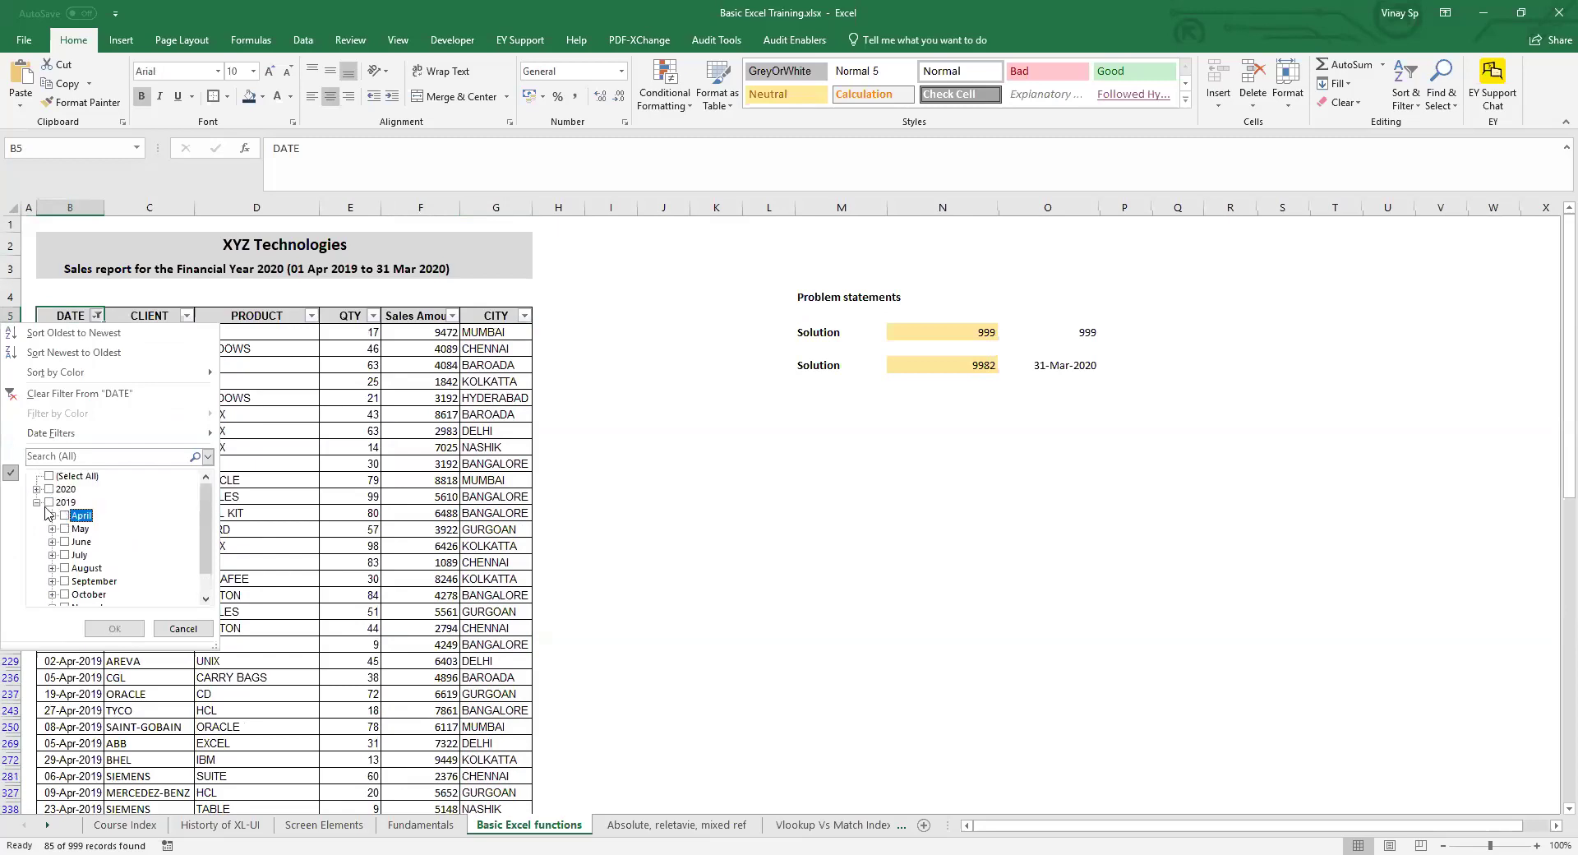
{"action": "left_click", "coordinate": [36, 502]}
{"action": "left_click", "coordinate": [37, 489]}
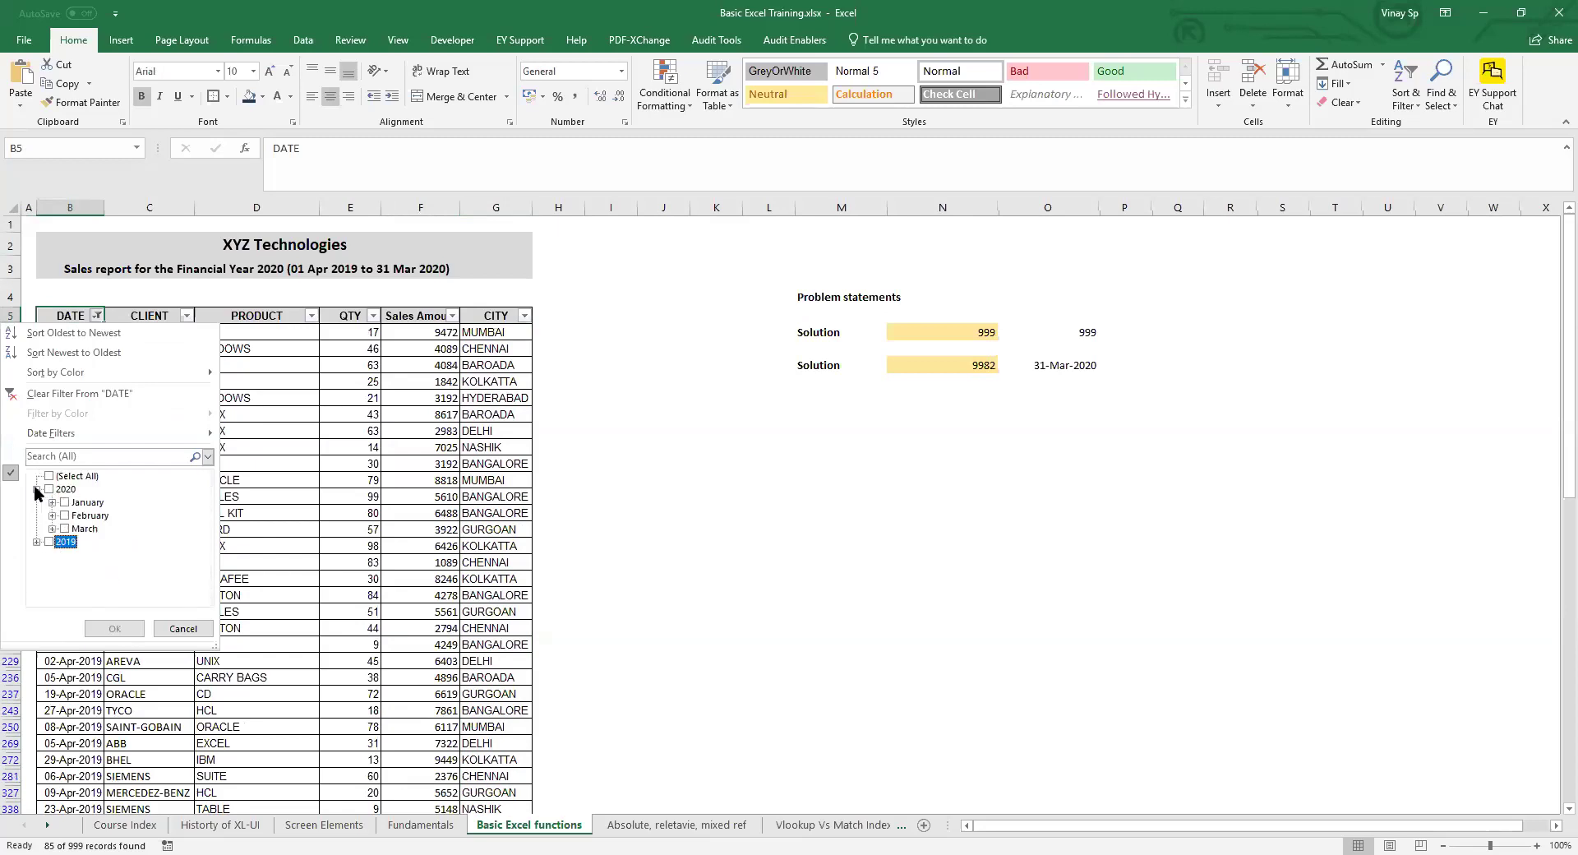
{"action": "left_click", "coordinate": [66, 528]}
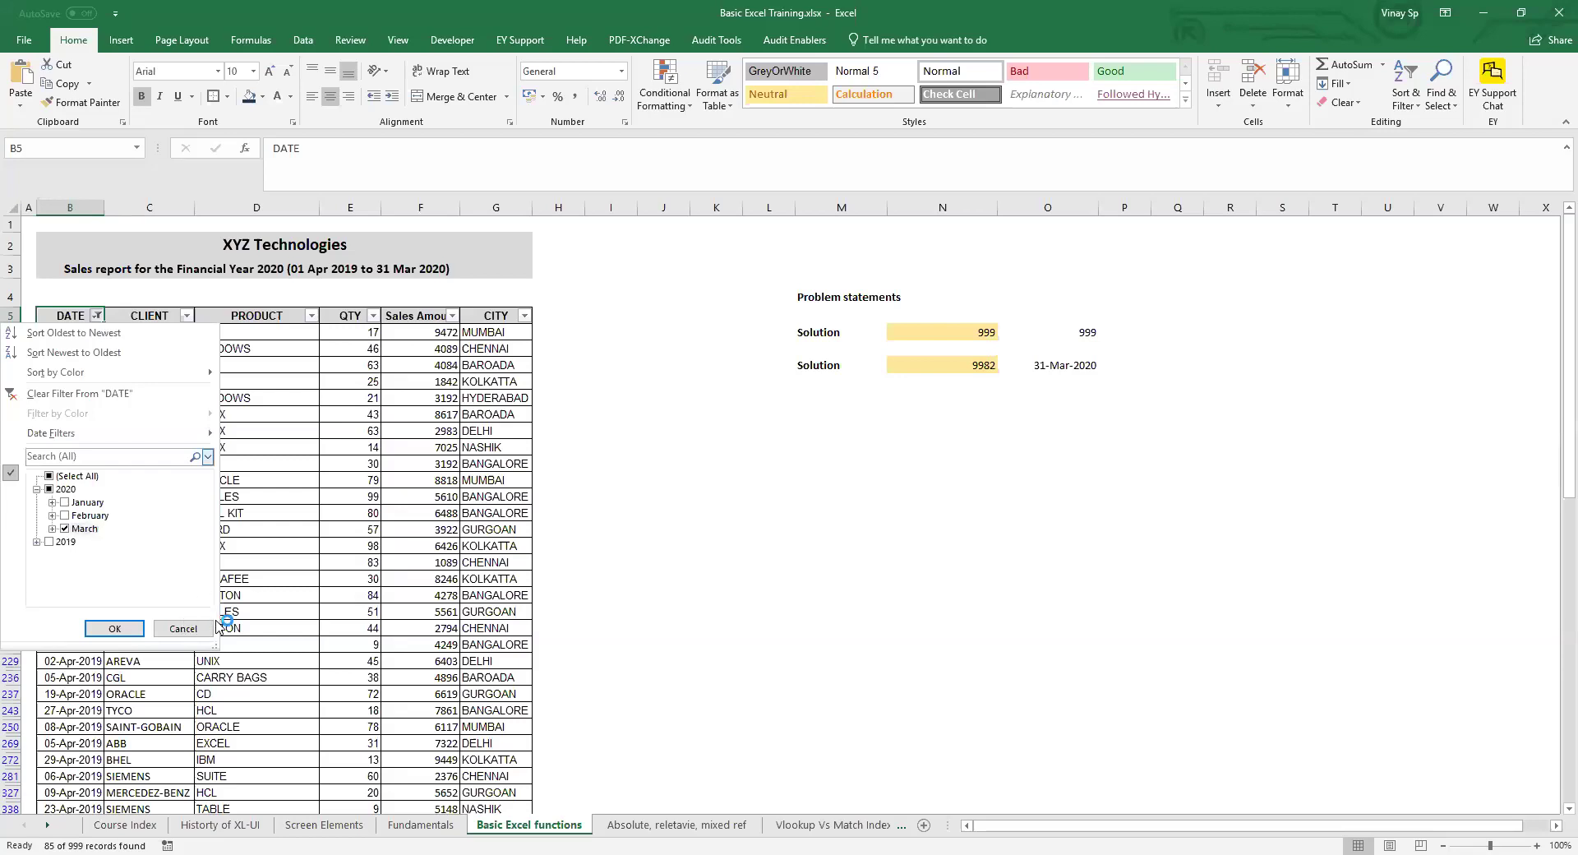
- Review the filtered CITY values from G12 to the last row, and return to the first visible record's date in B12
{"action": "left_click", "coordinate": [493, 337]}
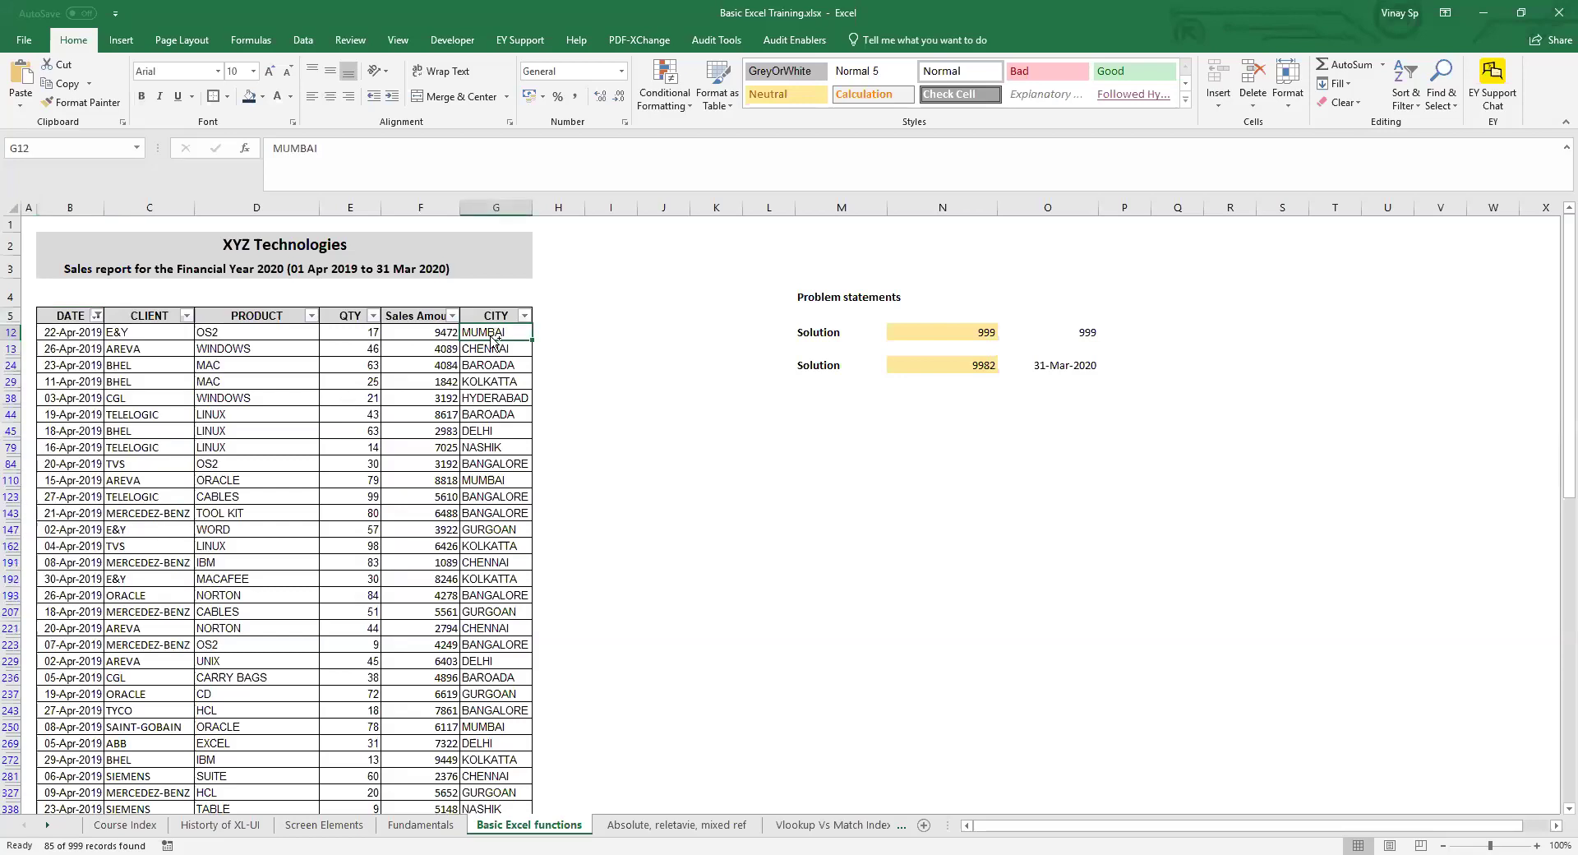
{"action": "key", "text": "ctrl+shift+Down"}
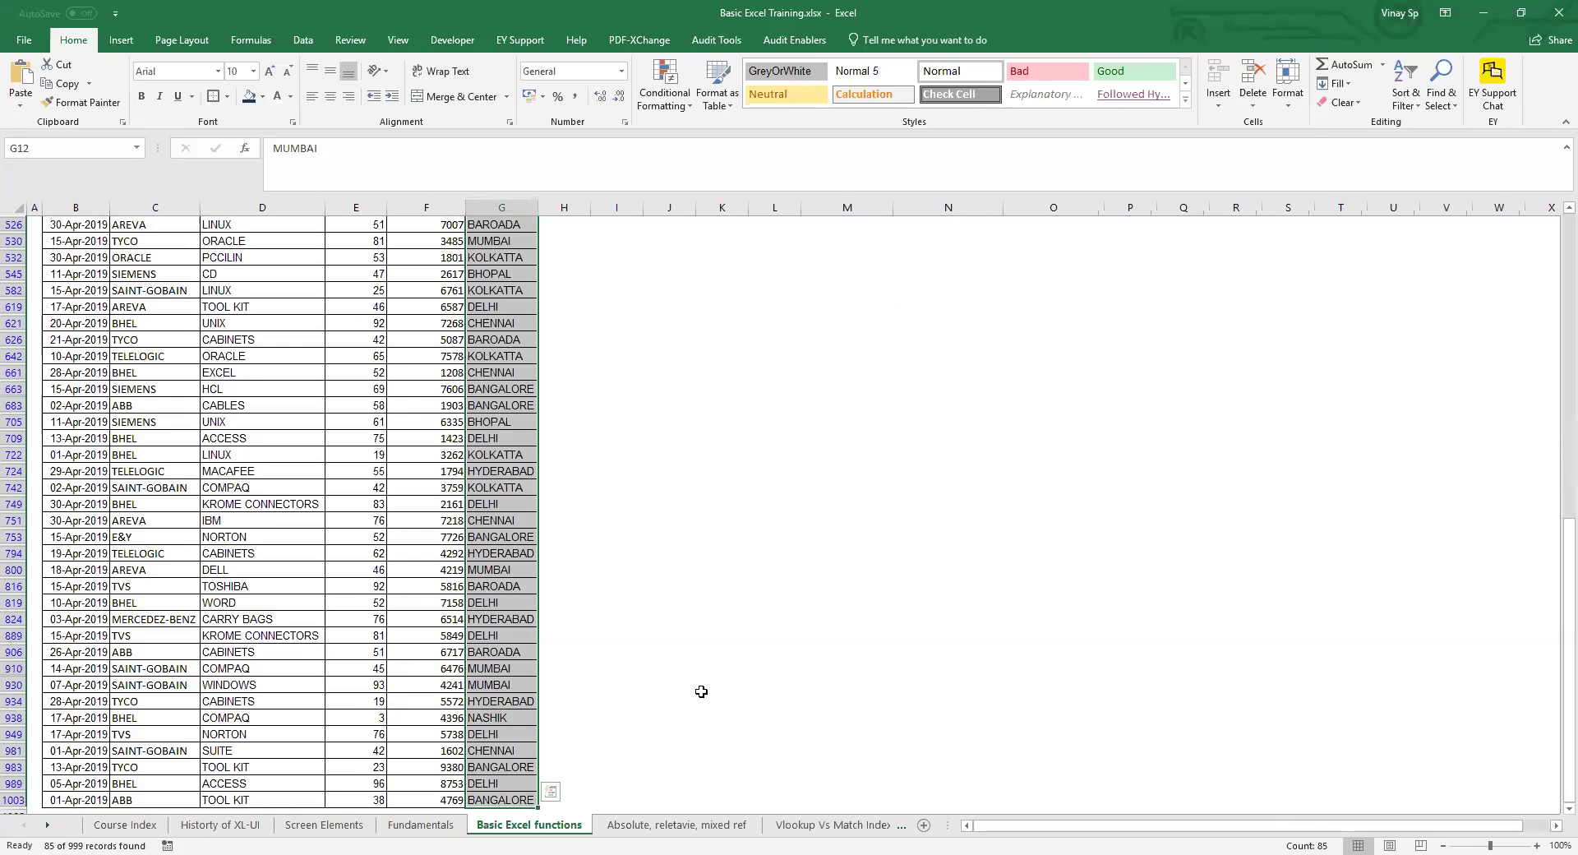
{"action": "key", "text": "Left"}
{"action": "key", "text": "Left"}
{"action": "key", "text": "Left"}
{"action": "key", "text": "Left"}
{"action": "key", "text": "Left"}
{"action": "key", "text": "Left"}
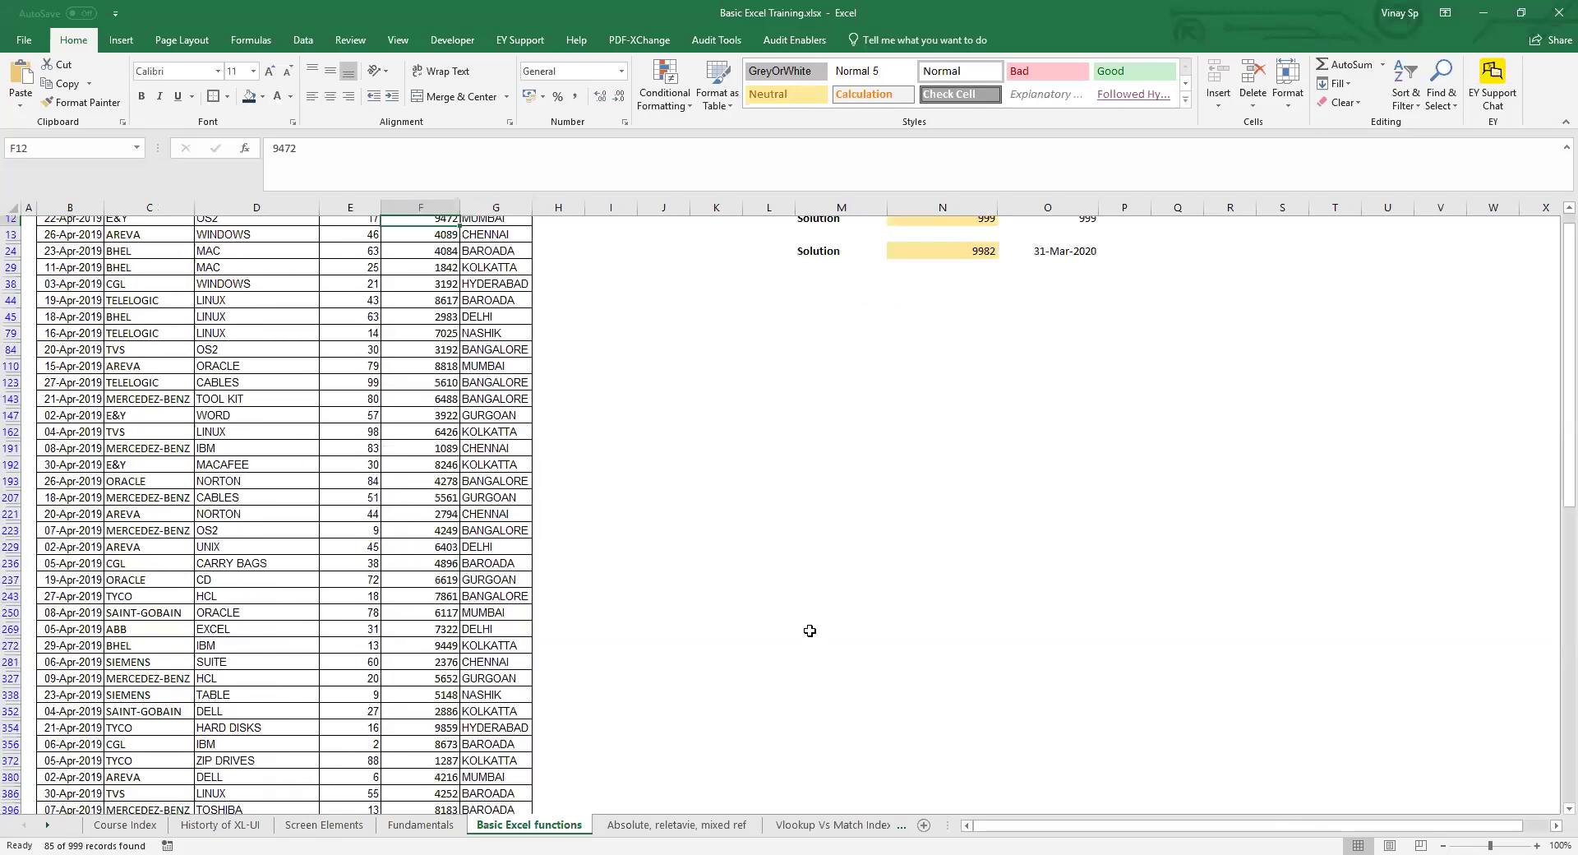
{"action": "key", "text": "Right"}
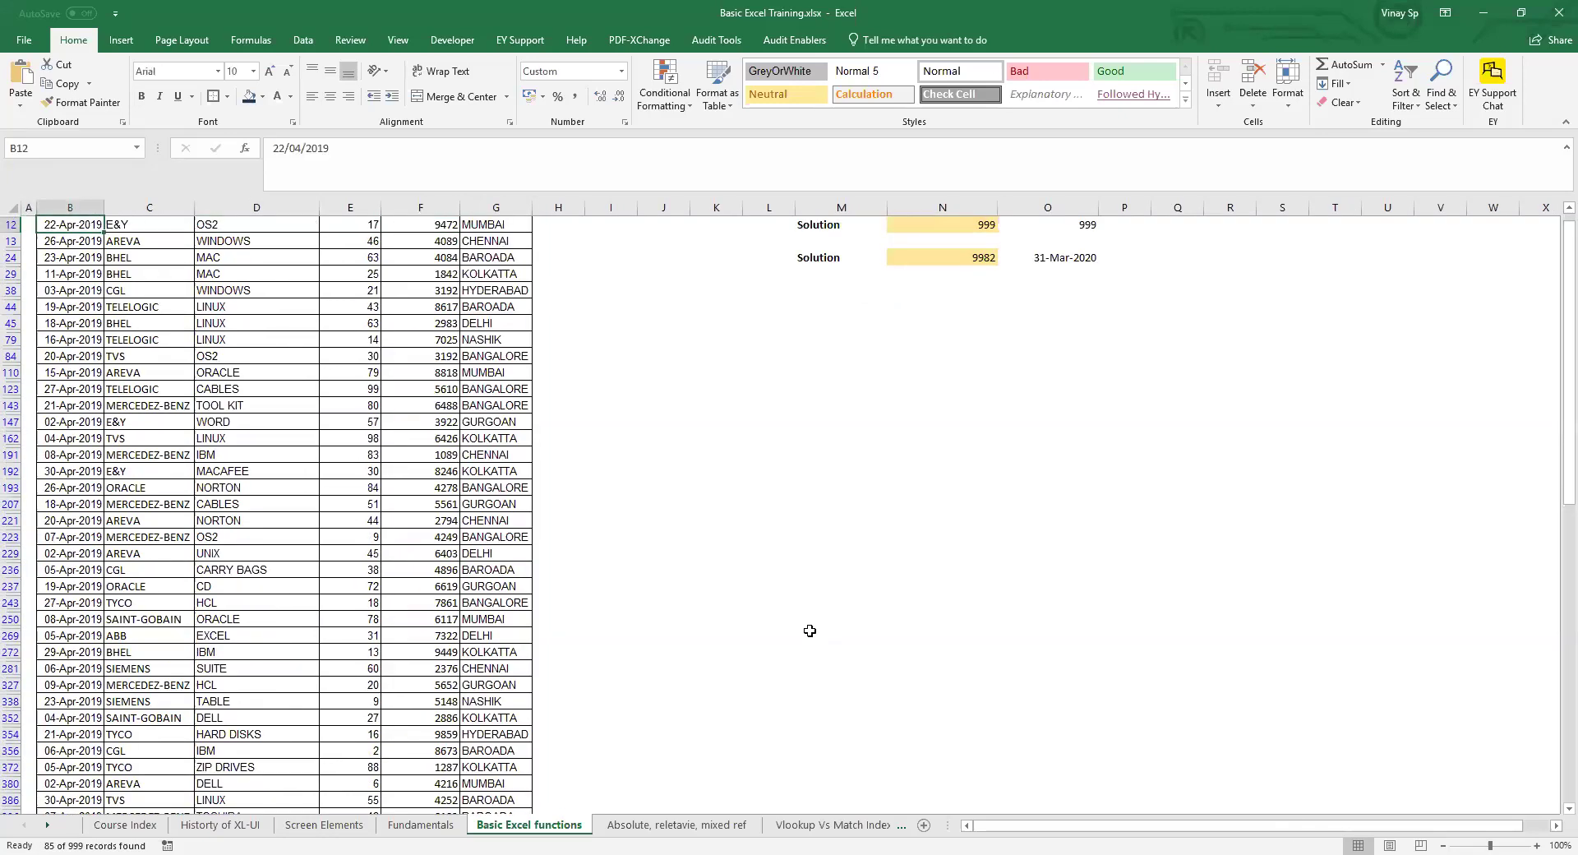
- Try to reselect every date in the DATE column's filter
{"action": "scroll", "coordinate": [810, 630], "scroll_direction": "up", "scroll_amount": 2}
{"action": "key", "text": "Up"}
{"action": "key", "text": "alt+Down"}
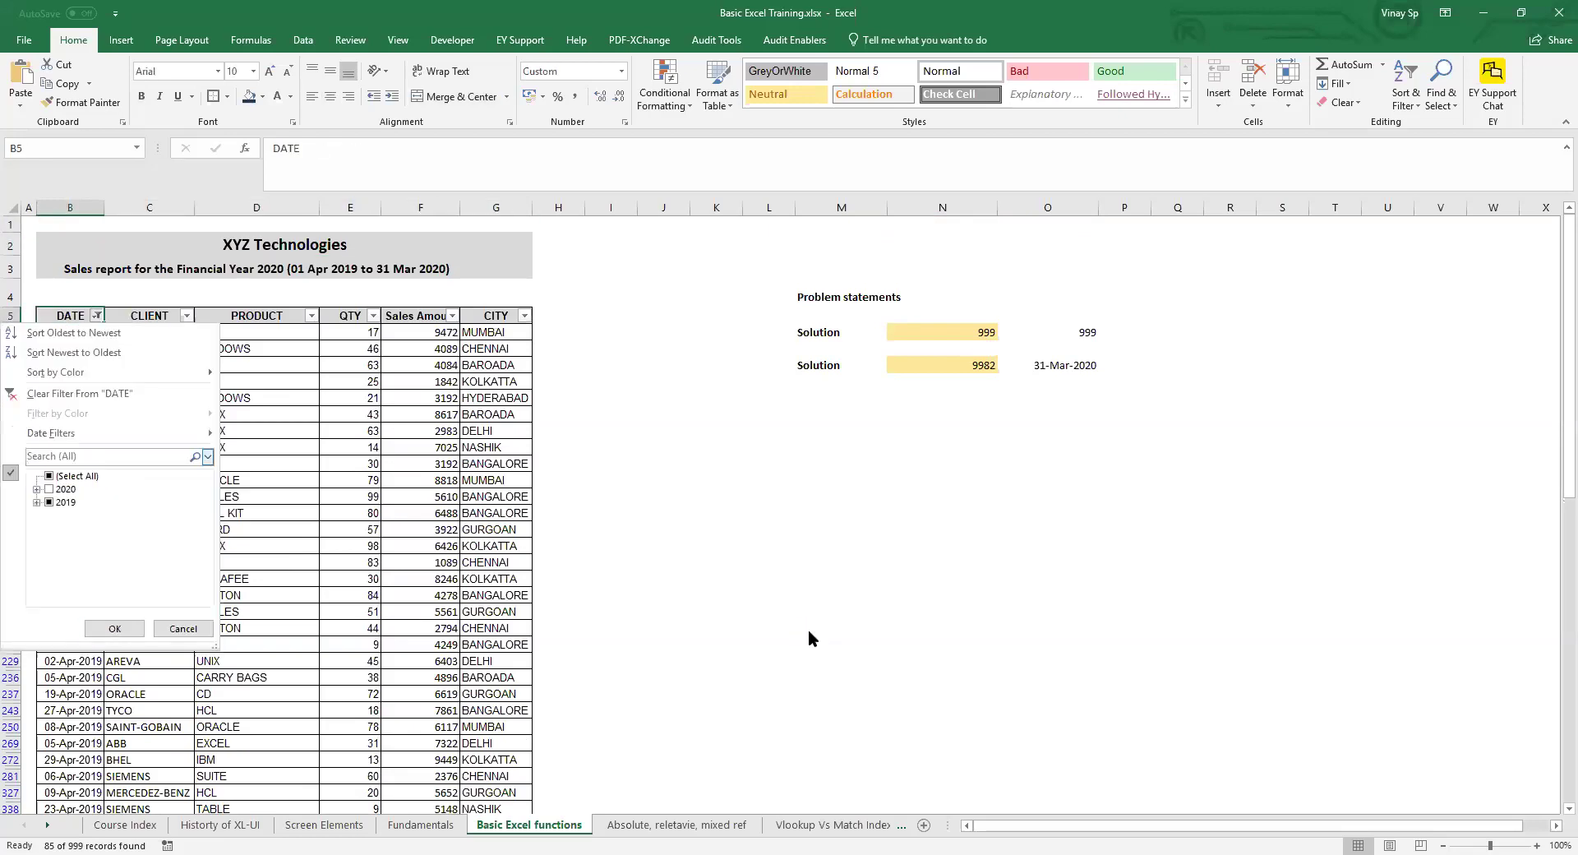
{"action": "left_click", "coordinate": [50, 478]}
{"action": "left_click", "coordinate": [48, 478]}
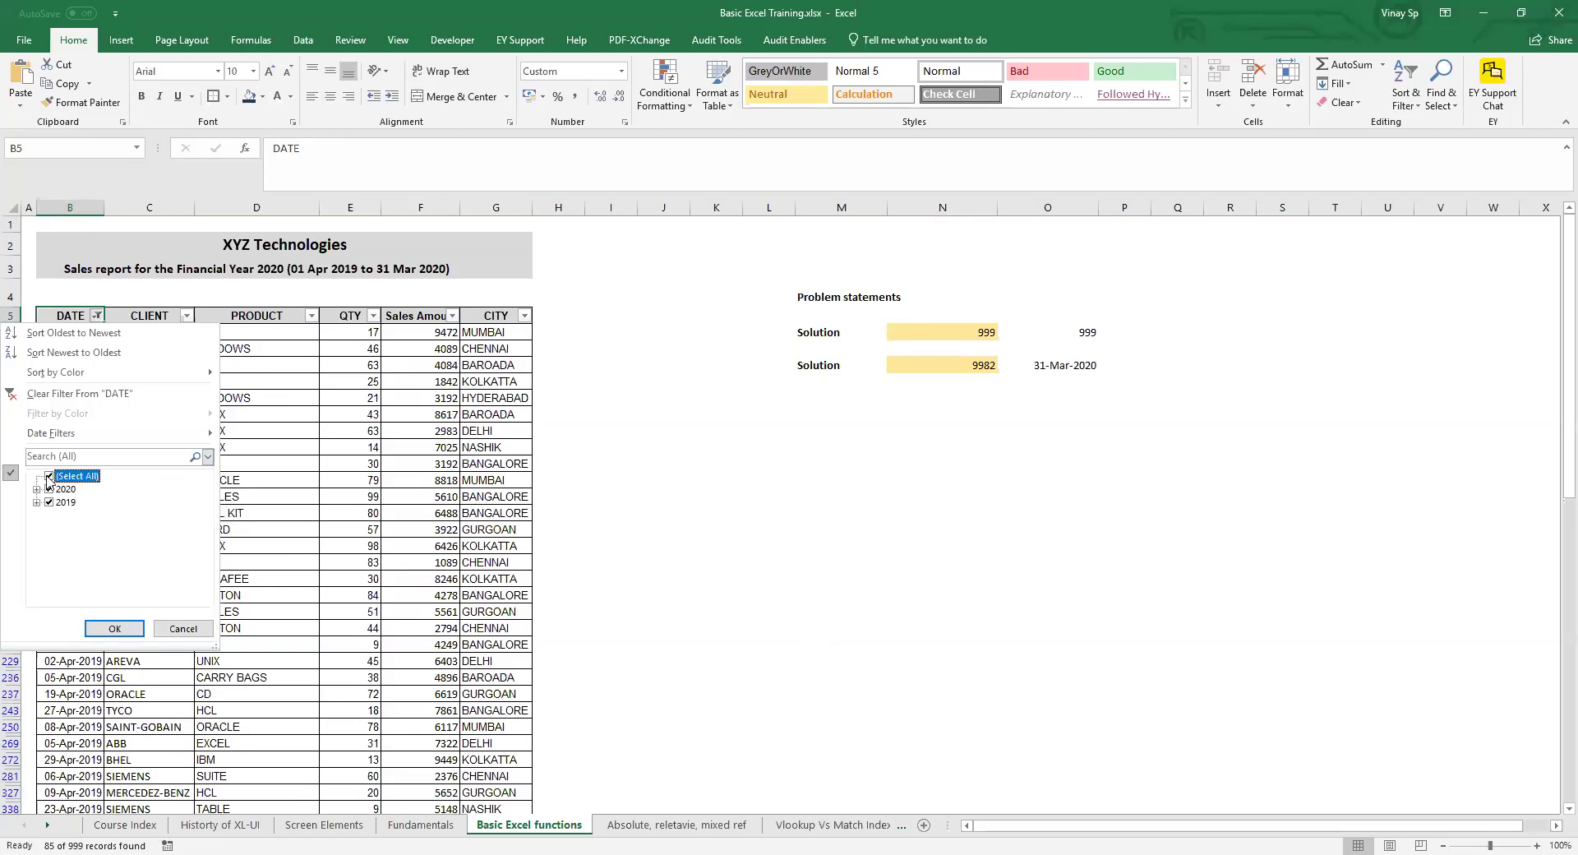
{"action": "left_click", "coordinate": [329, 589]}
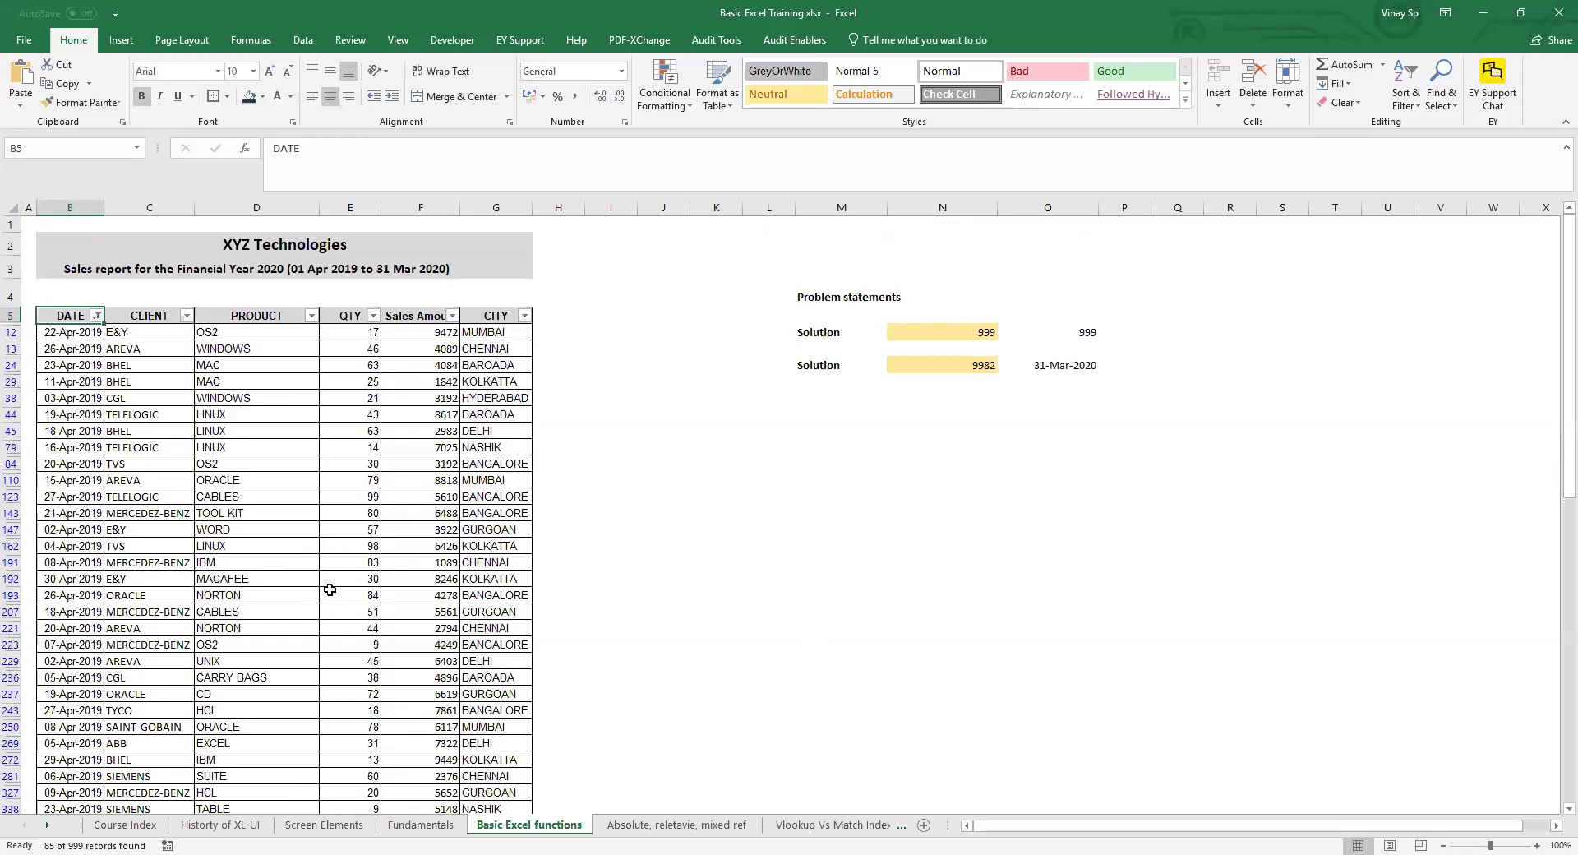
- Examine the table's DATE, CLIENT and QTY headers and several of the filtered April 2019 records
{"action": "left_click", "coordinate": [363, 396]}
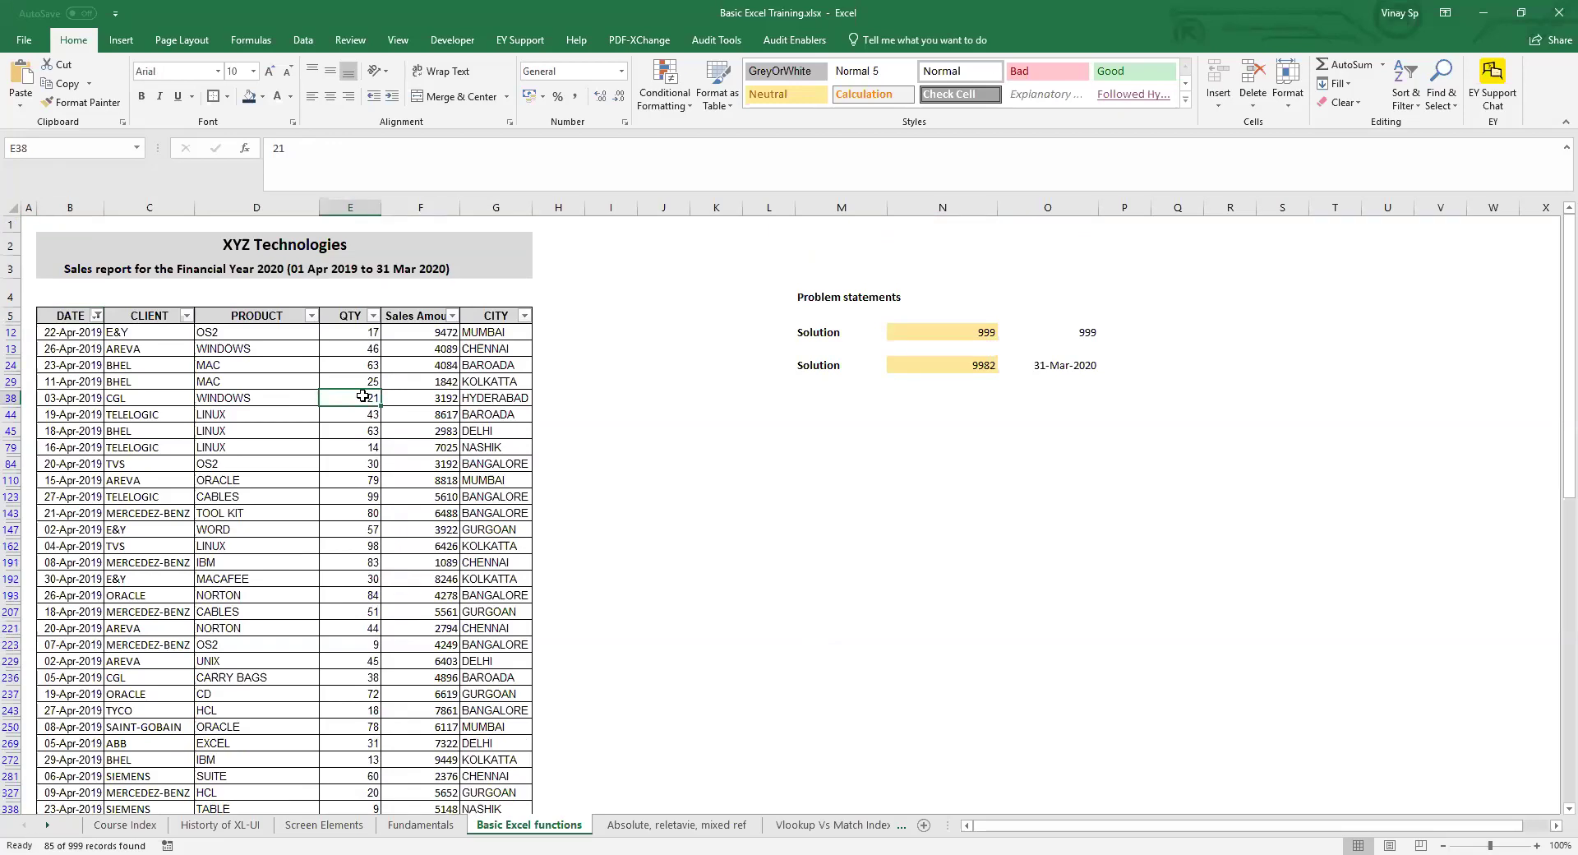
{"action": "left_click", "coordinate": [70, 318]}
{"action": "left_click", "coordinate": [170, 317], "text": "shift"}
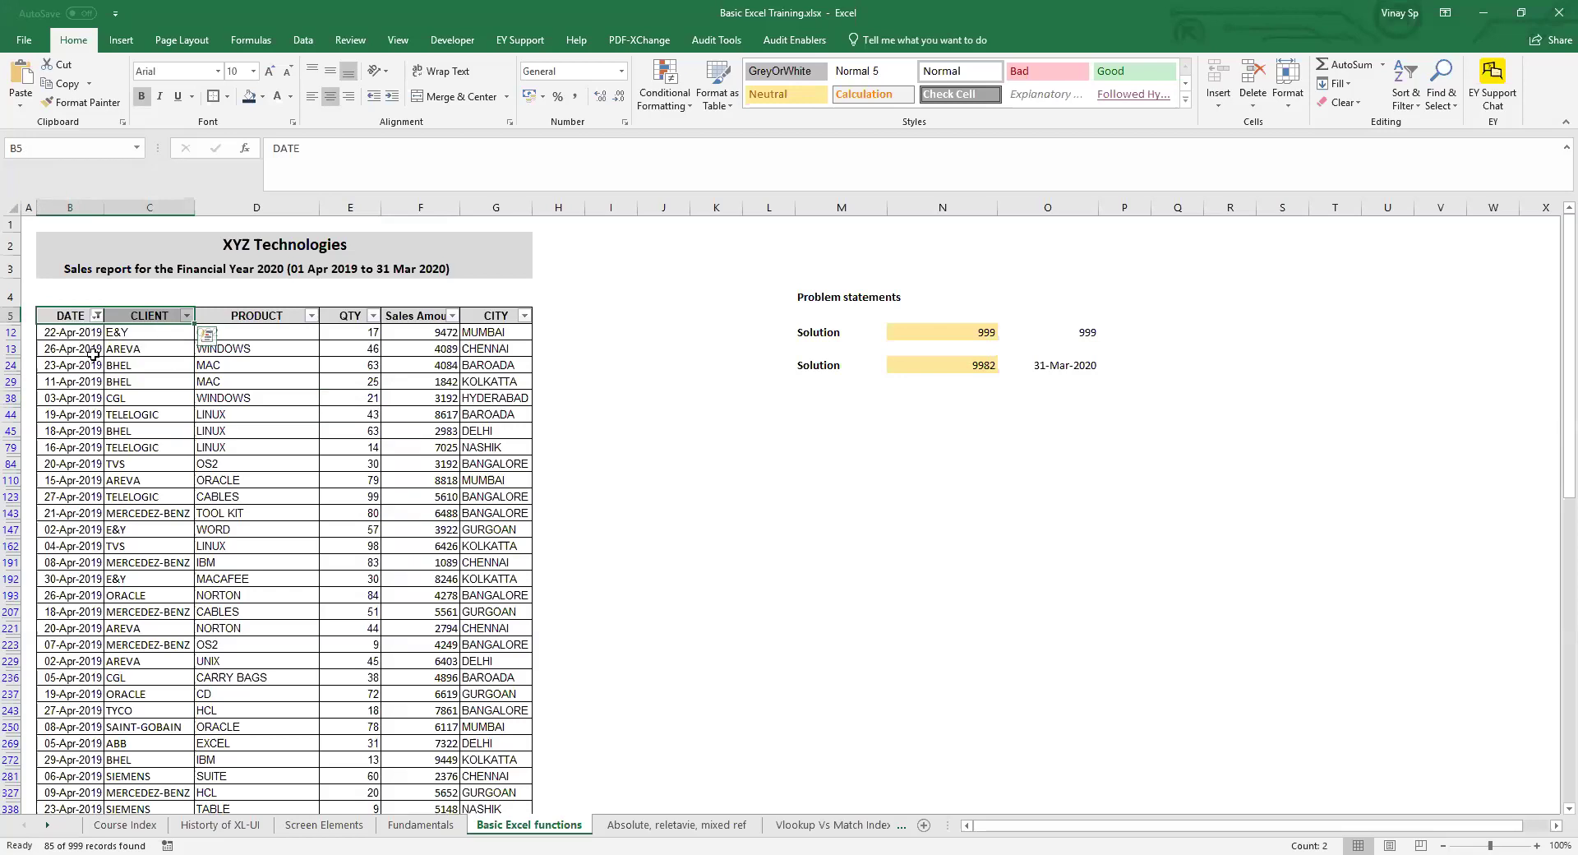
{"action": "left_click", "coordinate": [93, 353]}
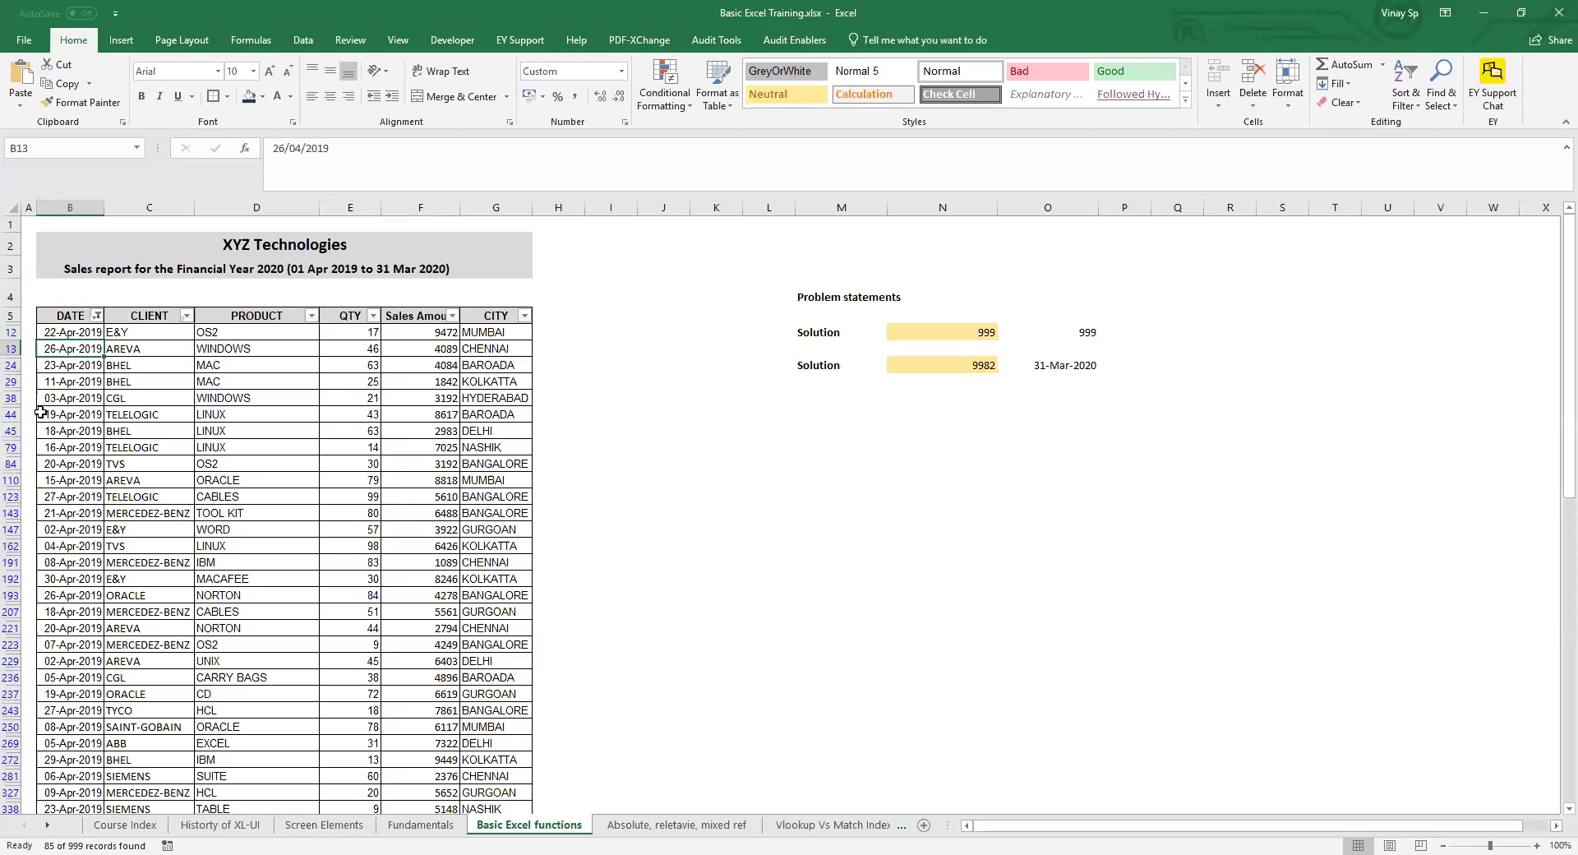
{"action": "left_click", "coordinate": [157, 378]}
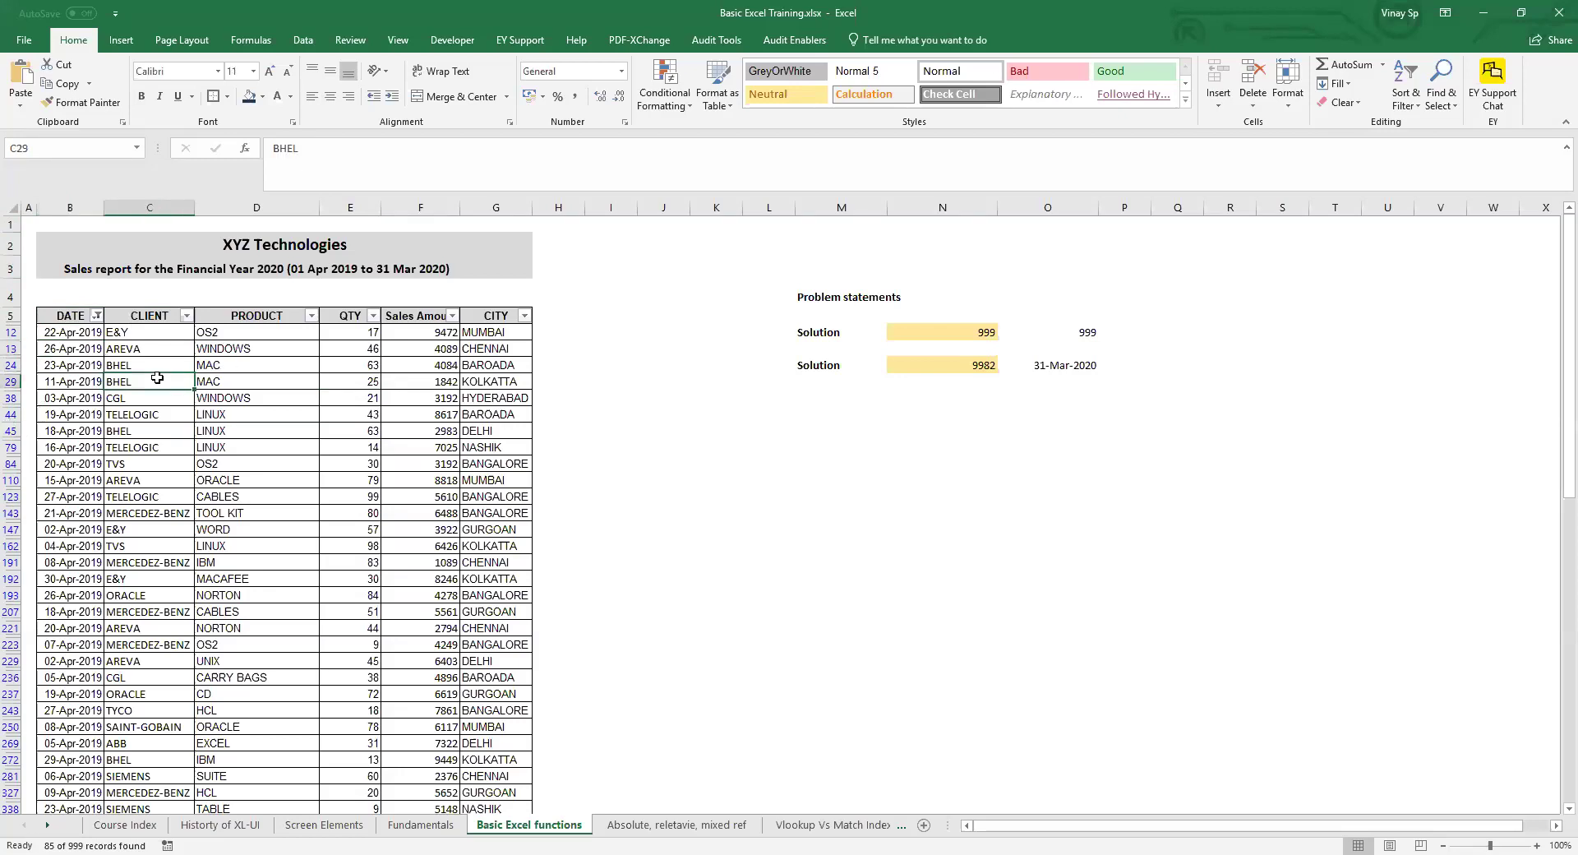
{"action": "left_click", "coordinate": [323, 316]}
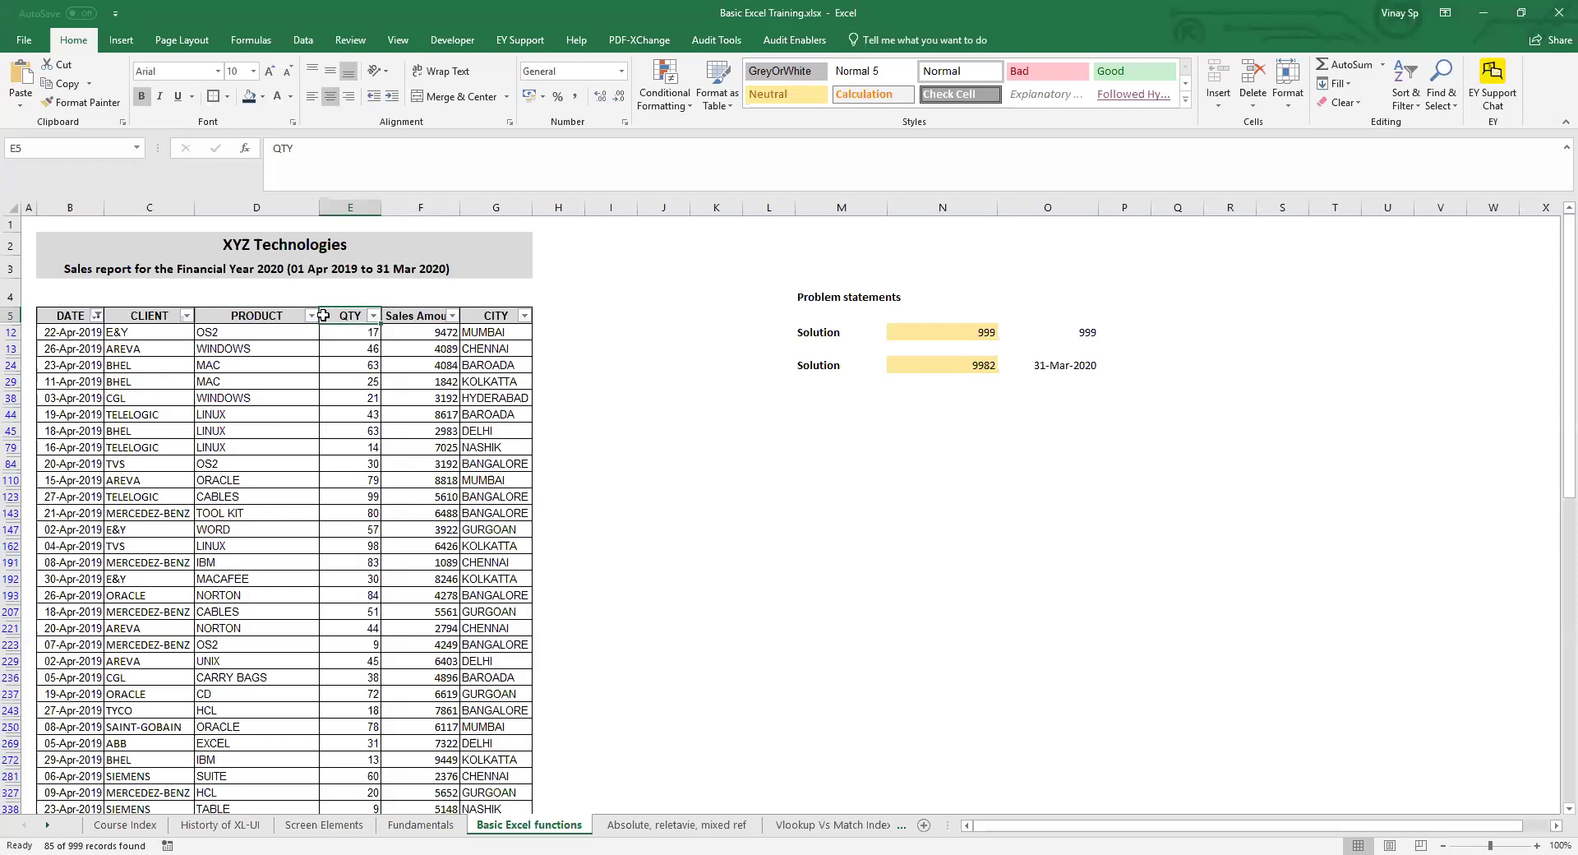
{"action": "left_click", "coordinate": [67, 398]}
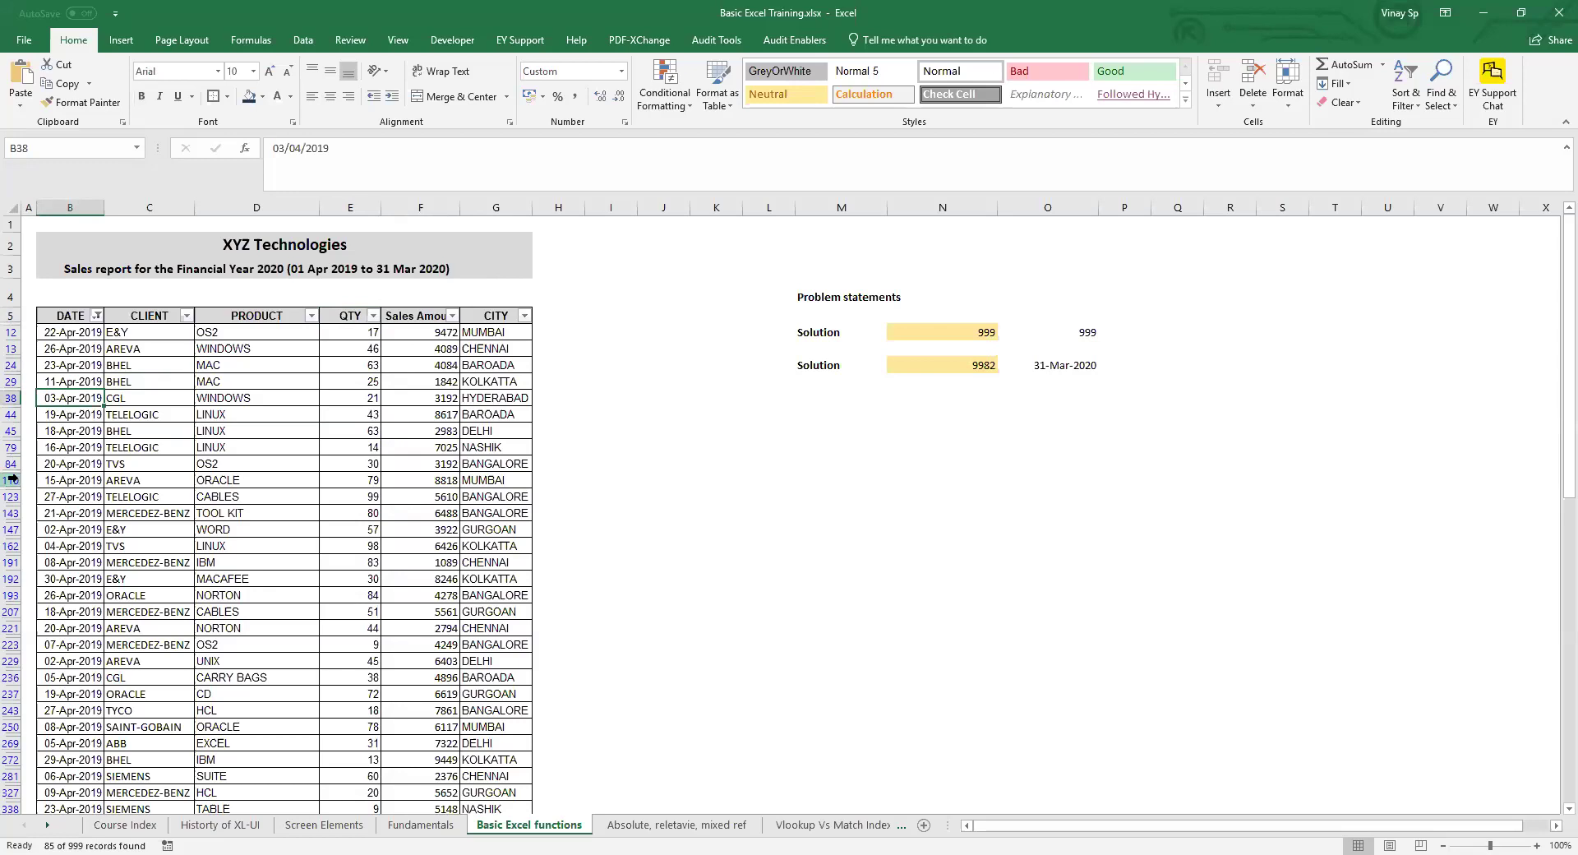
- Reselect all dates in the DATE column's filter to show every sales record, and check the filter's list of years
{"action": "left_click", "coordinate": [97, 317]}
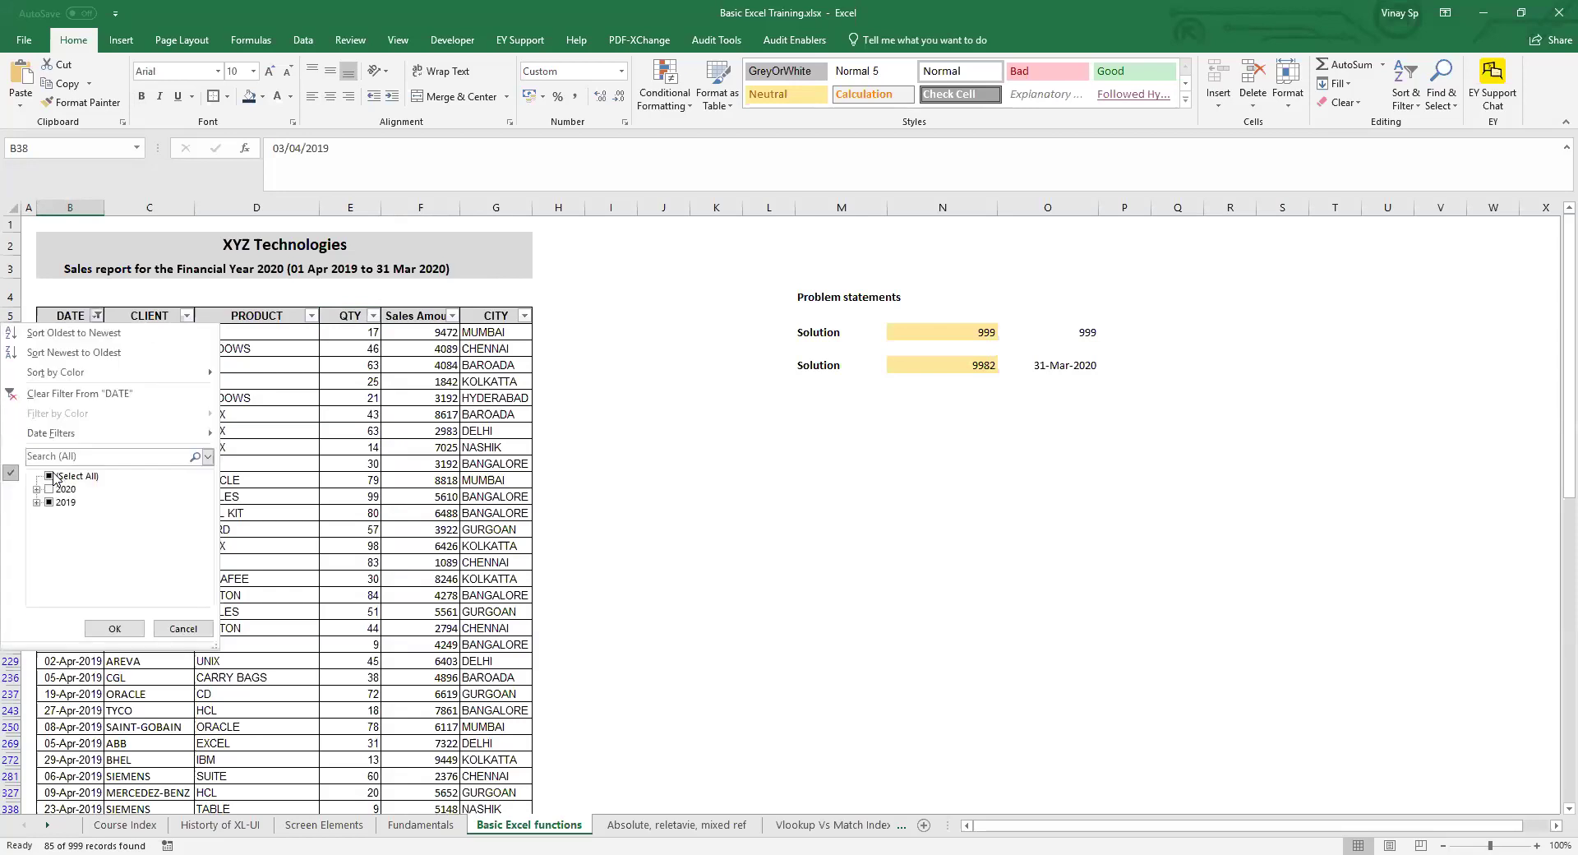
{"action": "left_click", "coordinate": [50, 477]}
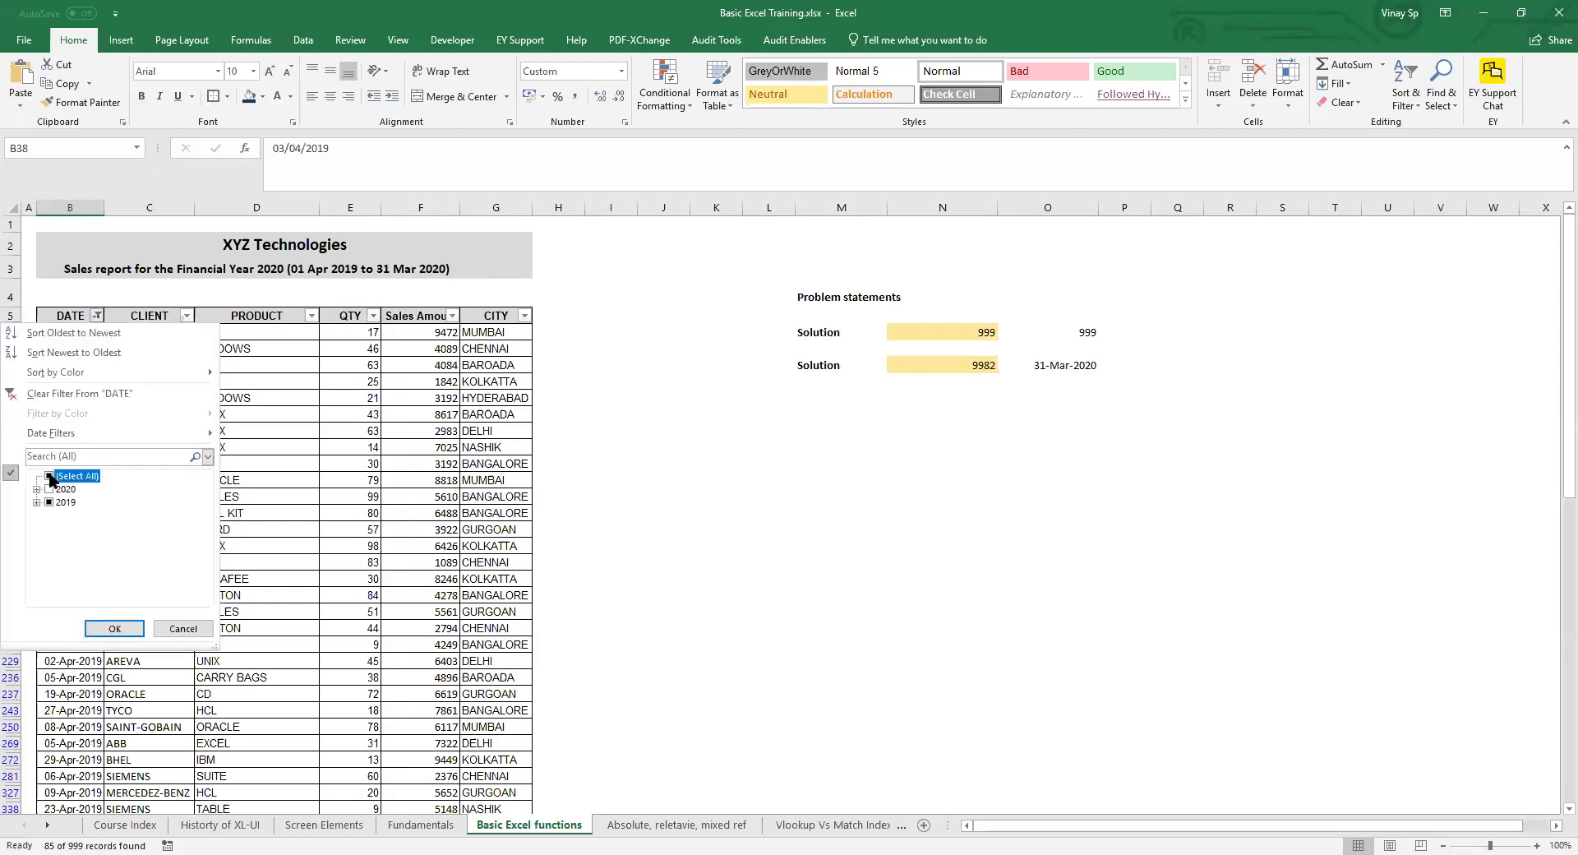
{"action": "left_click", "coordinate": [112, 629]}
{"action": "key", "text": "Right"}
{"action": "key", "text": "ctrl+Up"}
{"action": "key", "text": "Up"}
{"action": "key", "text": "Up"}
{"action": "key", "text": "Up"}
{"action": "key", "text": "Up"}
{"action": "key", "text": "Down"}
{"action": "key", "text": "Down"}
{"action": "key", "text": "Down"}
{"action": "key", "text": "Down"}
{"action": "key", "text": "Down"}
{"action": "key", "text": "Up"}
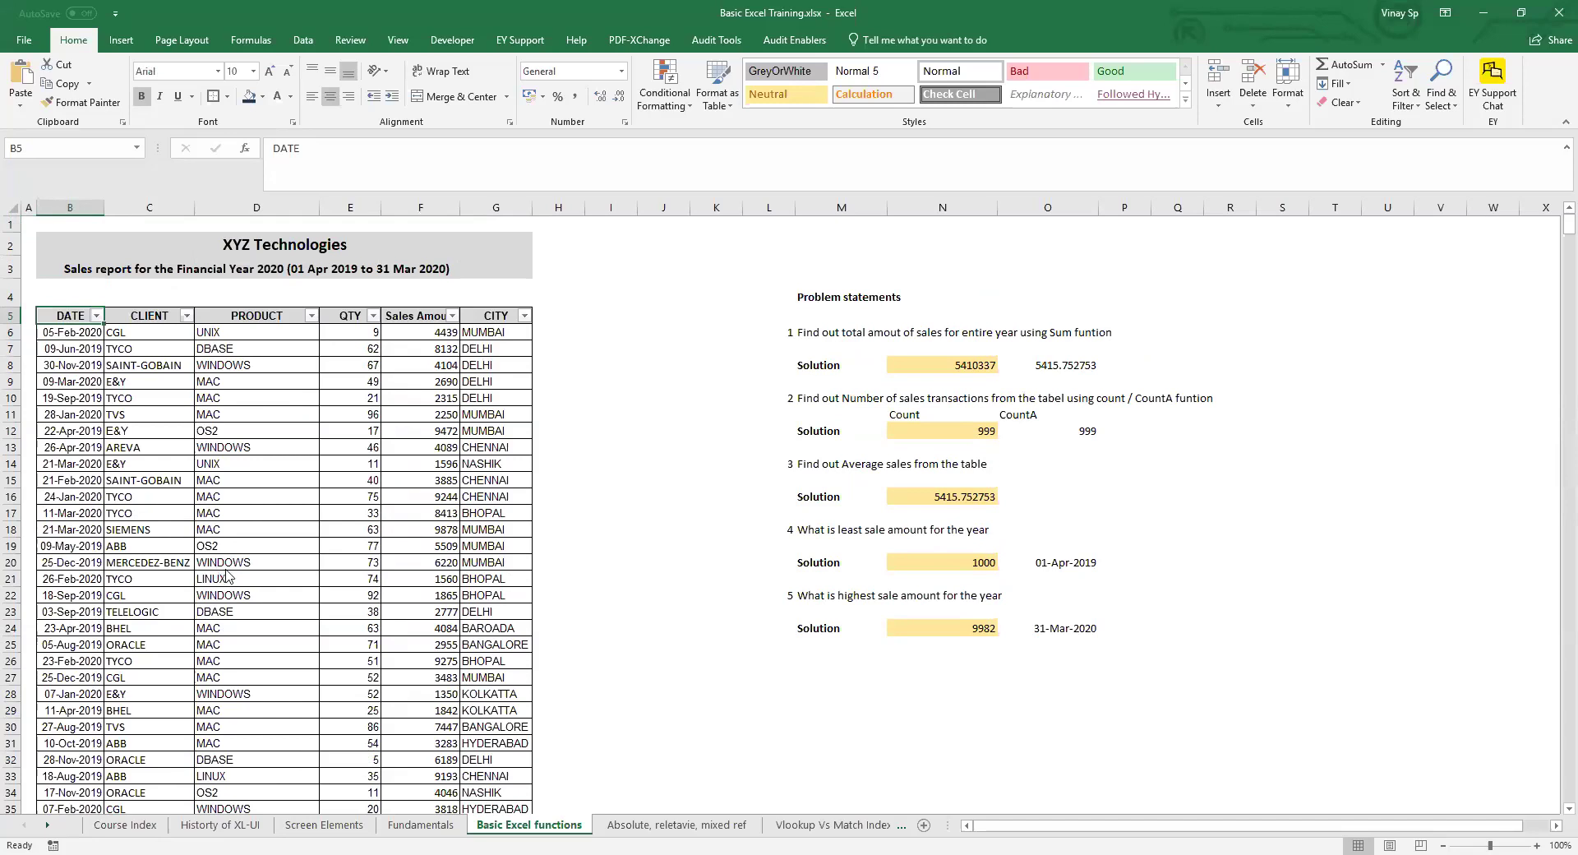
{"action": "key", "text": "alt+Down"}
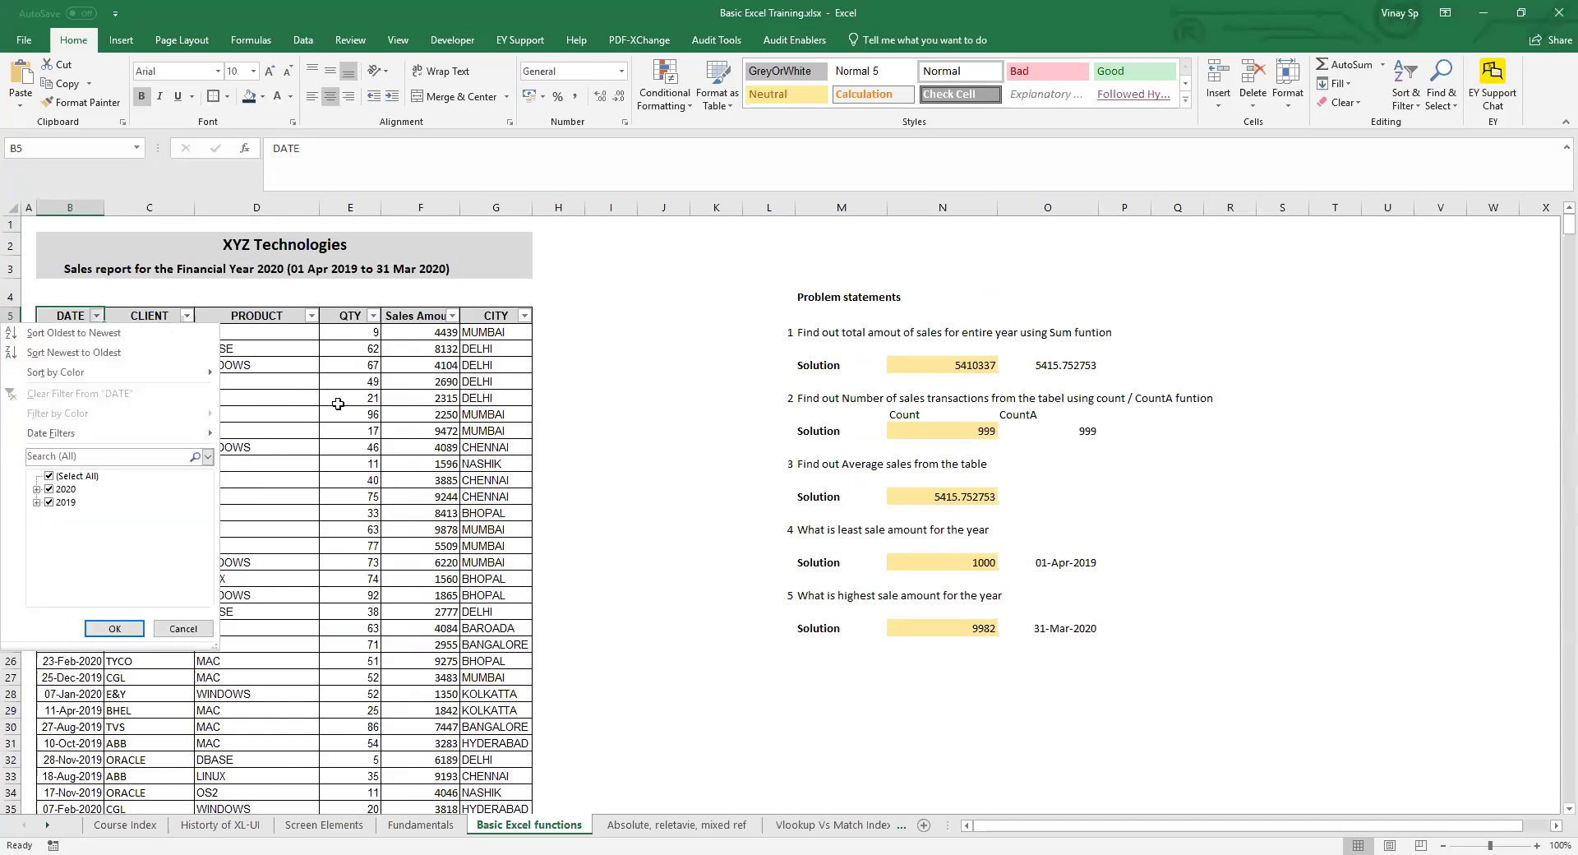
{"action": "key", "text": "Escape"}
- Filter the CLIENT column to show only the records for ABB
{"action": "key", "text": "Right"}
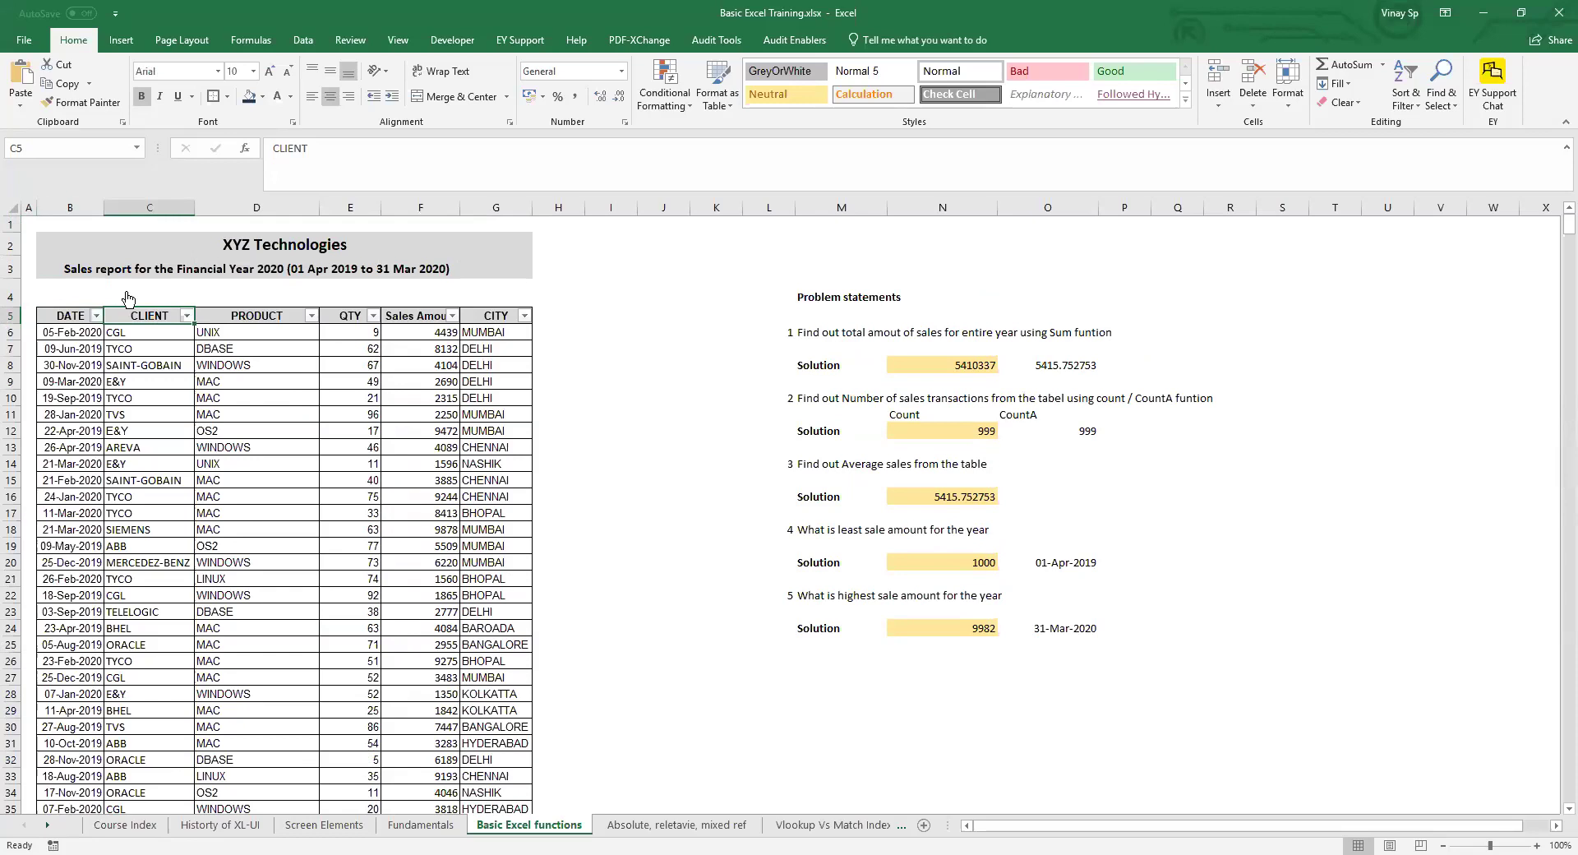
{"action": "left_click", "coordinate": [187, 316]}
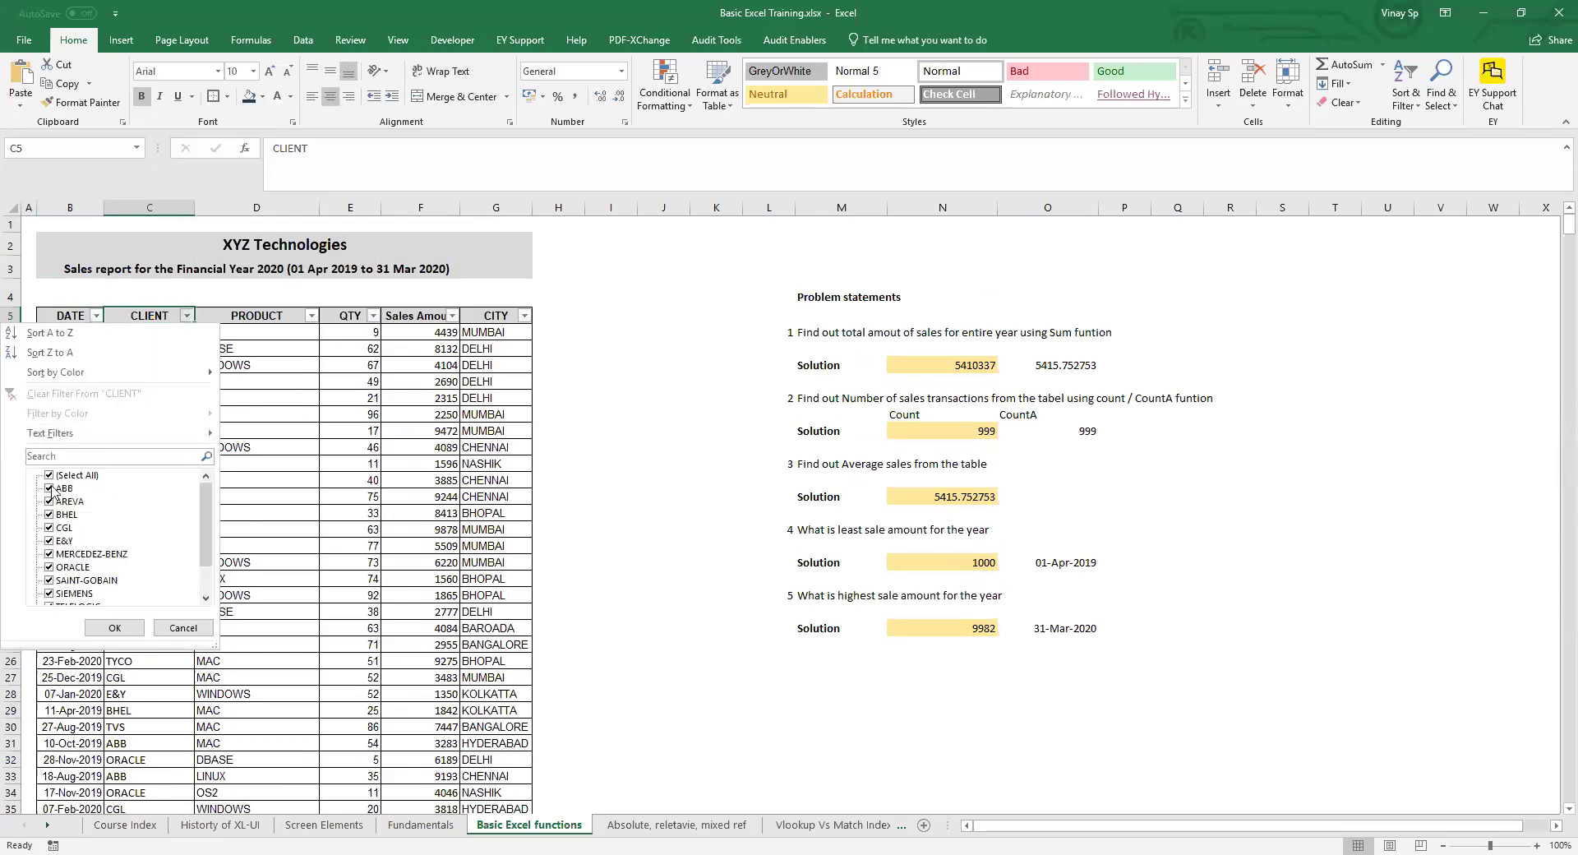
{"action": "left_click", "coordinate": [59, 475]}
{"action": "left_click", "coordinate": [49, 488]}
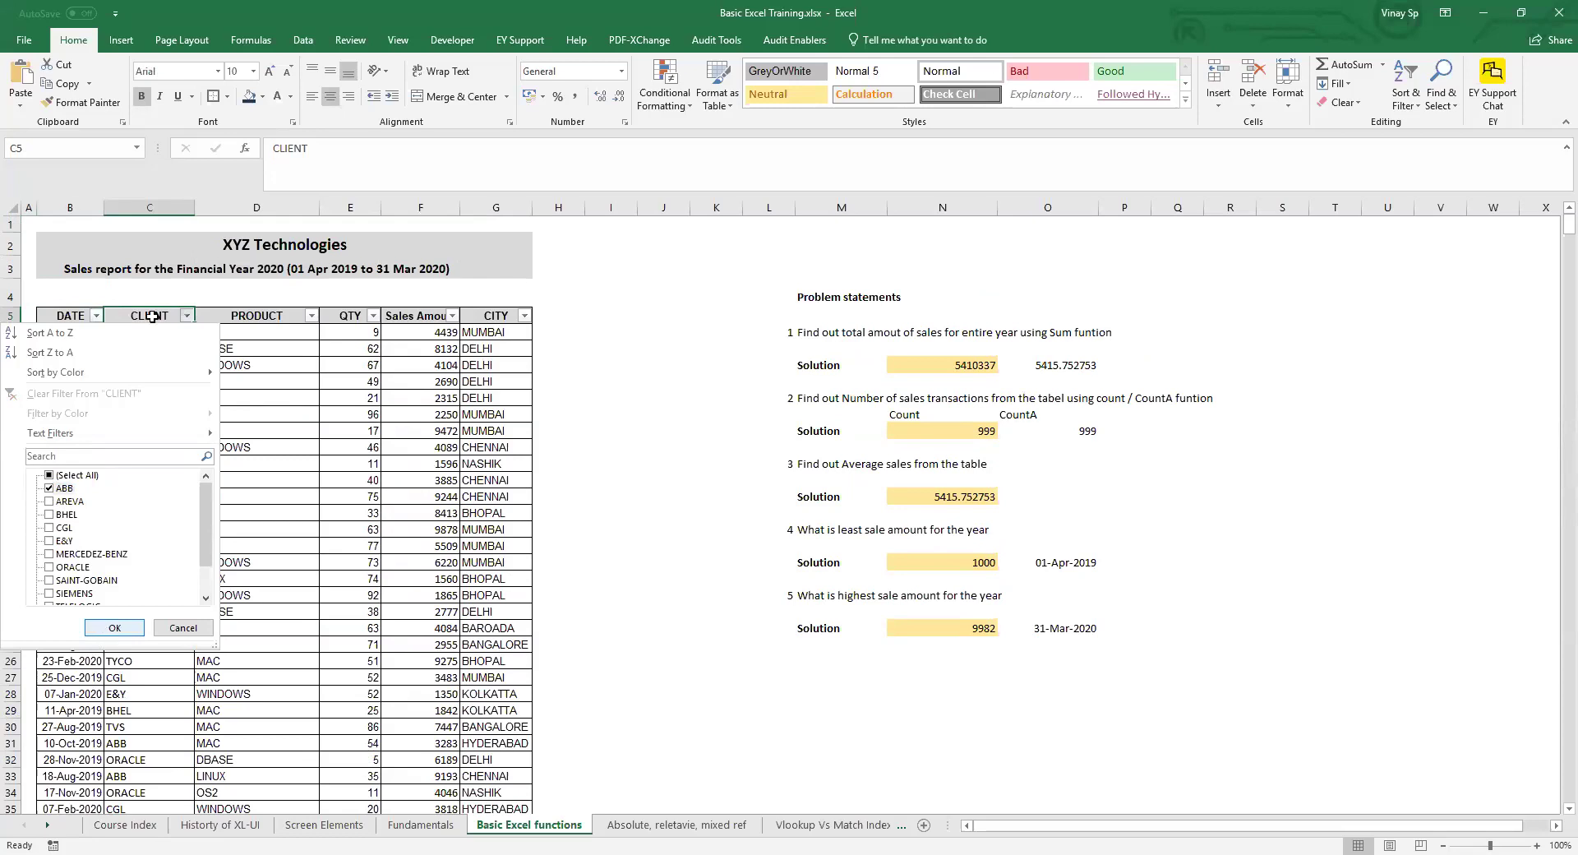
{"action": "left_click", "coordinate": [113, 628]}
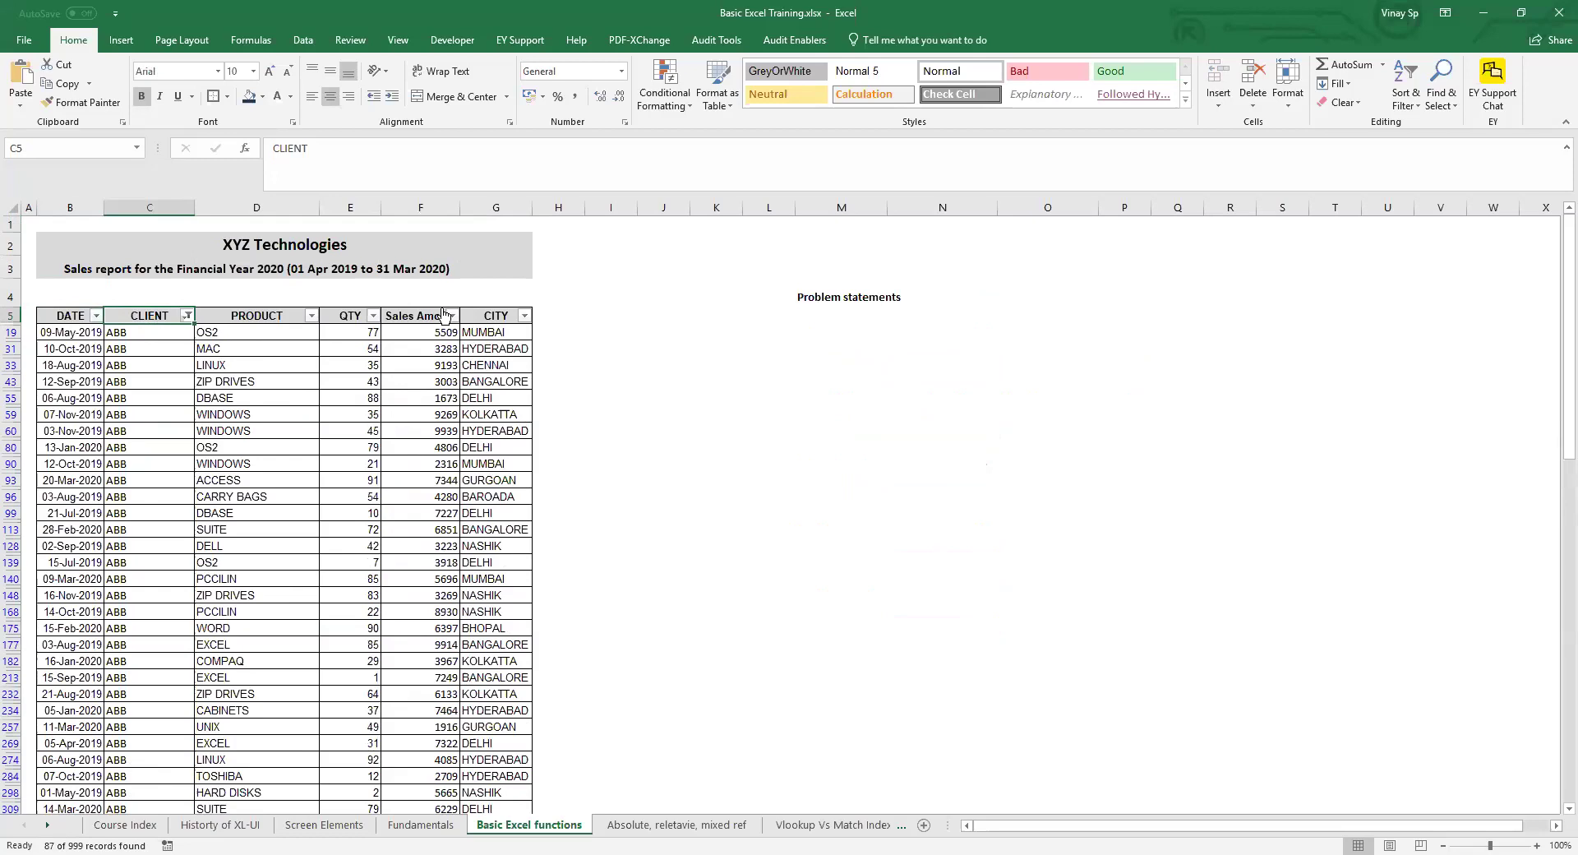
- Reselect all clients in the CLIENT column's filter to show the full table
{"action": "left_click", "coordinate": [186, 317]}
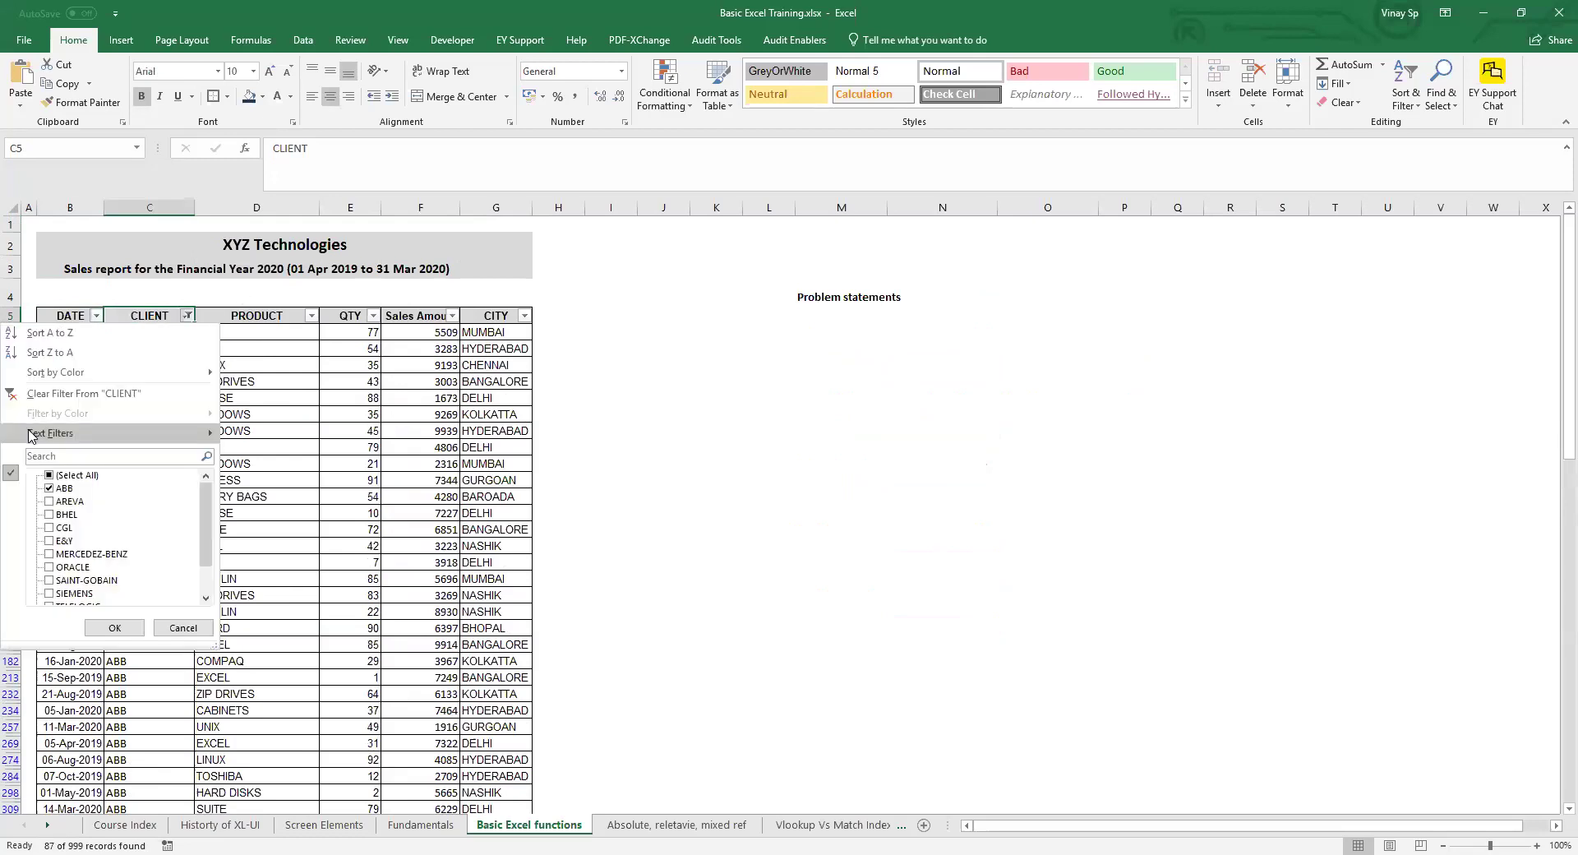
{"action": "left_click", "coordinate": [56, 479]}
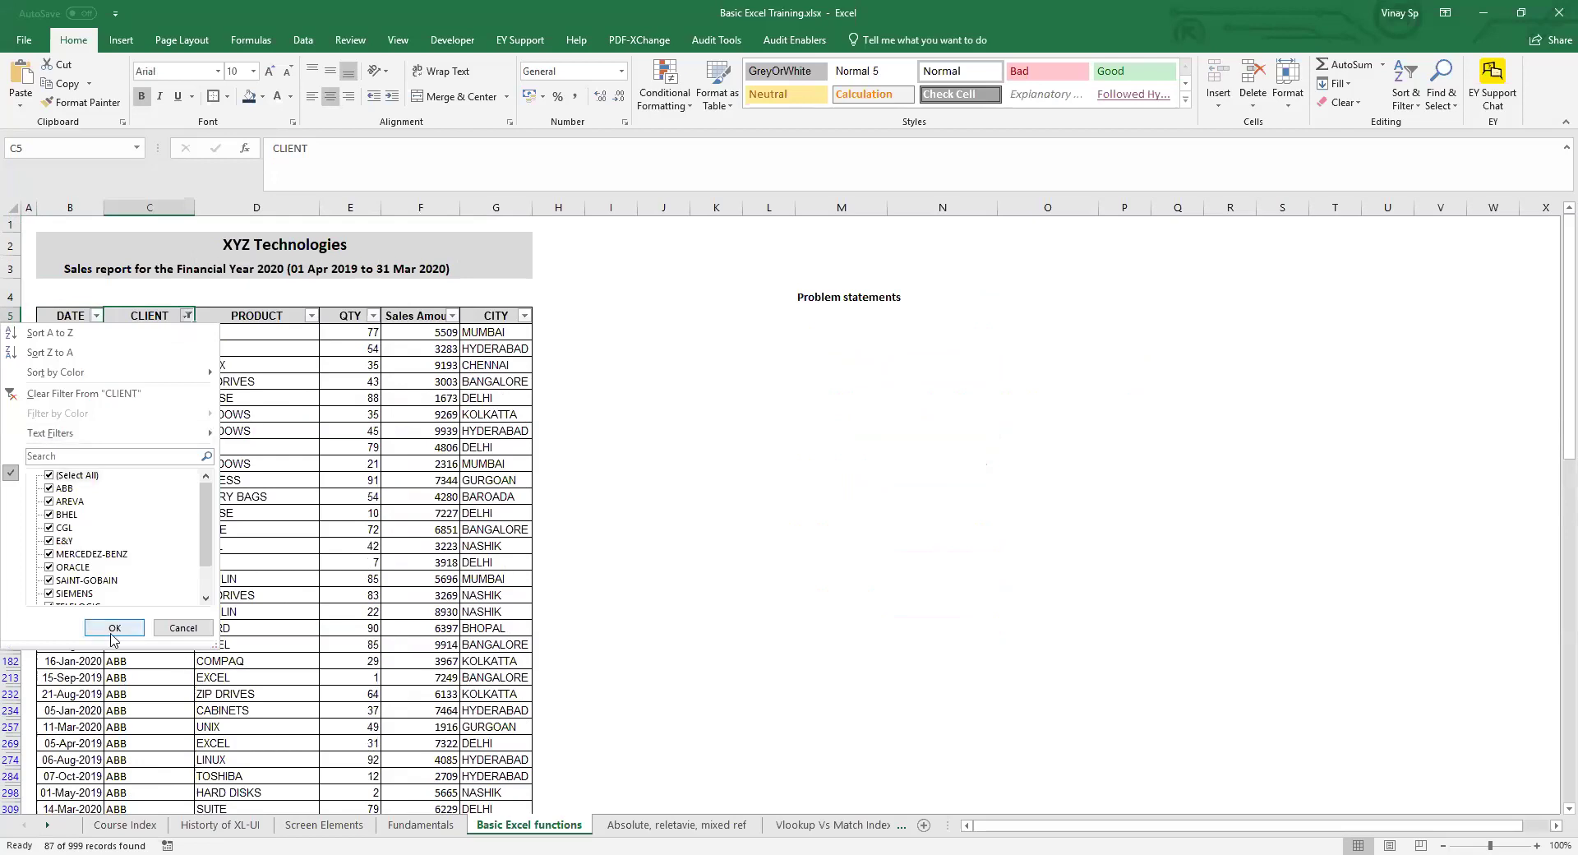
{"action": "left_click", "coordinate": [114, 628]}
- Select the whole sales record in row 13 from DATE to CITY (B13:G13)
{"action": "key", "text": "Down"}
{"action": "key", "text": "Down"}
{"action": "key", "text": "Down"}
{"action": "key", "text": "Down"}
{"action": "key", "text": "Down"}
{"action": "key", "text": "Down"}
{"action": "key", "text": "Down"}
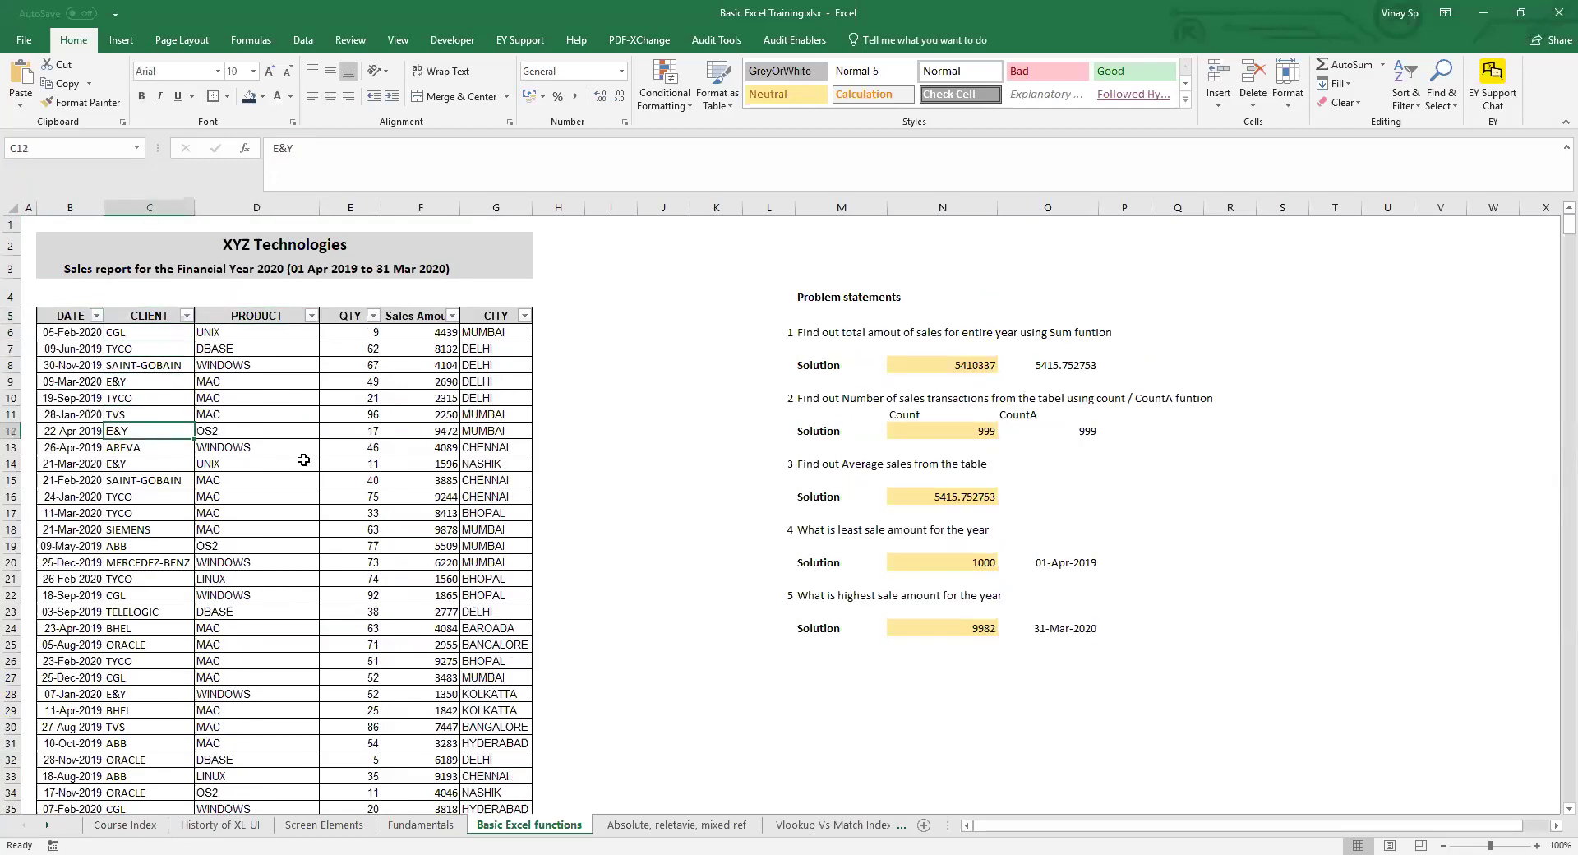
{"action": "key", "text": "Left"}
{"action": "key", "text": "Down"}
{"action": "key", "text": "ctrl+shift+Right"}
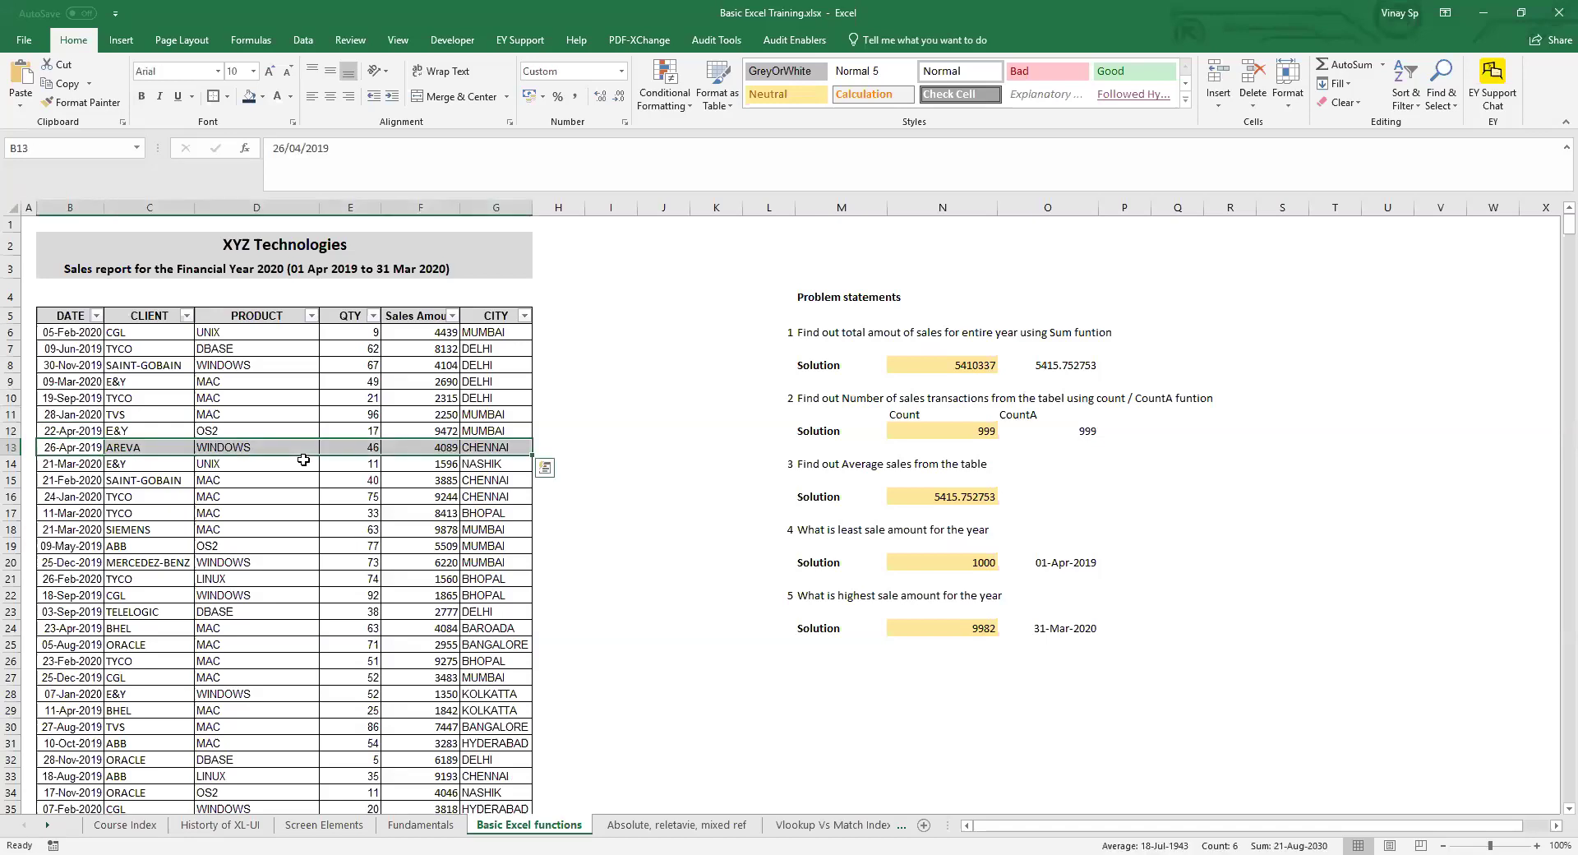
- Filter the CITY column to show only the records for BANGALORE
{"action": "key", "text": "ctrl+Right"}
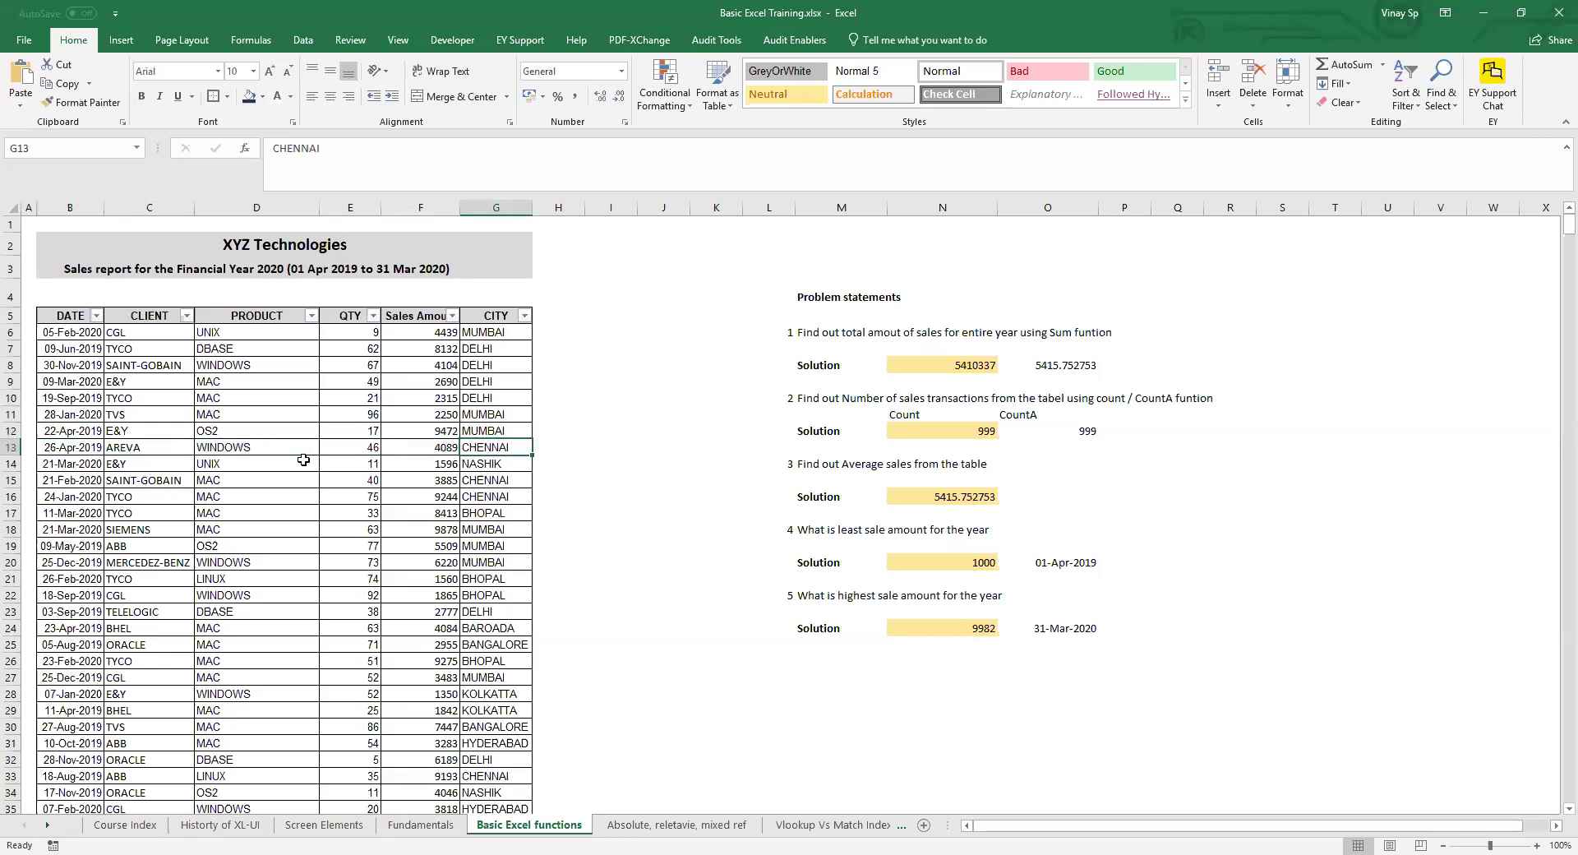
{"action": "key", "text": "ctrl+Up"}
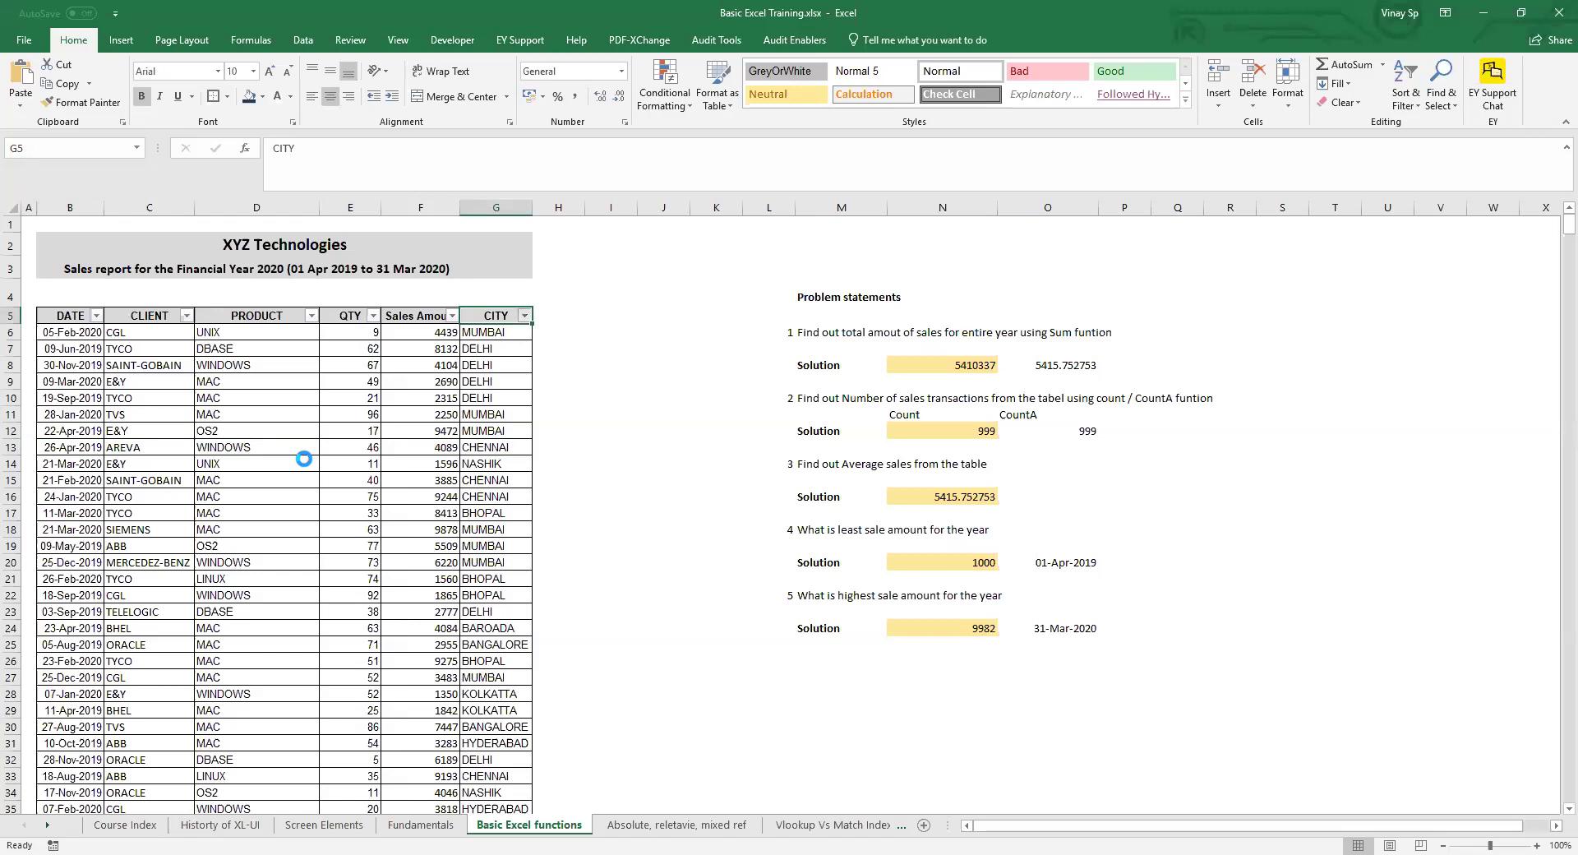
{"action": "key", "text": "alt+Down"}
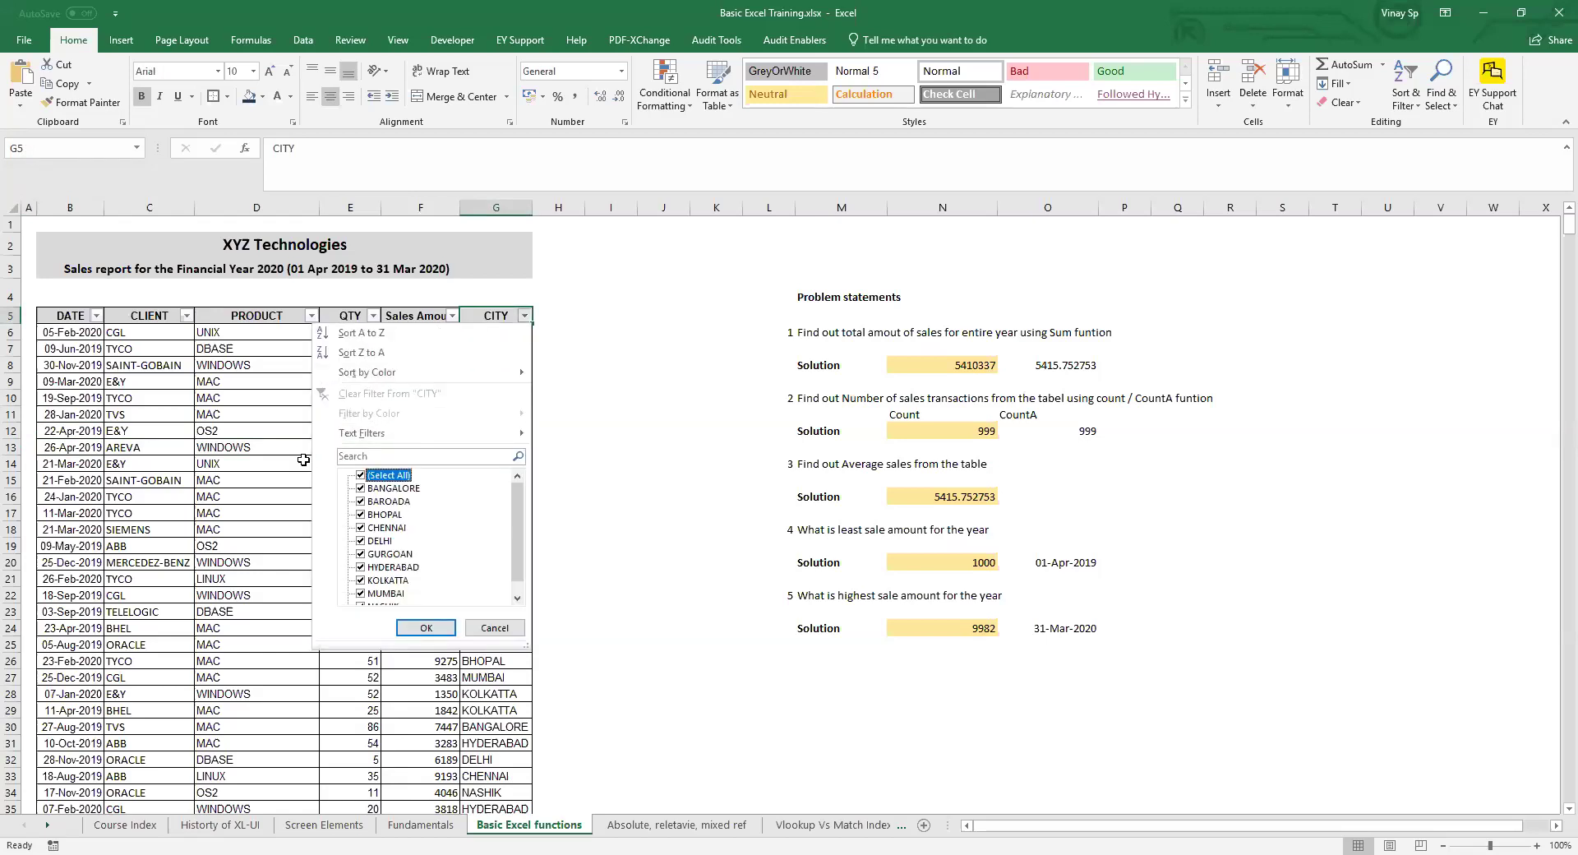
{"action": "key", "text": "Escape"}
{"action": "key", "text": "alt+Down"}
{"action": "key", "text": "Down"}
{"action": "key", "text": "Down"}
{"action": "key", "text": "Down"}
{"action": "key", "text": "Down"}
{"action": "key", "text": "Down"}
{"action": "key", "text": "Down"}
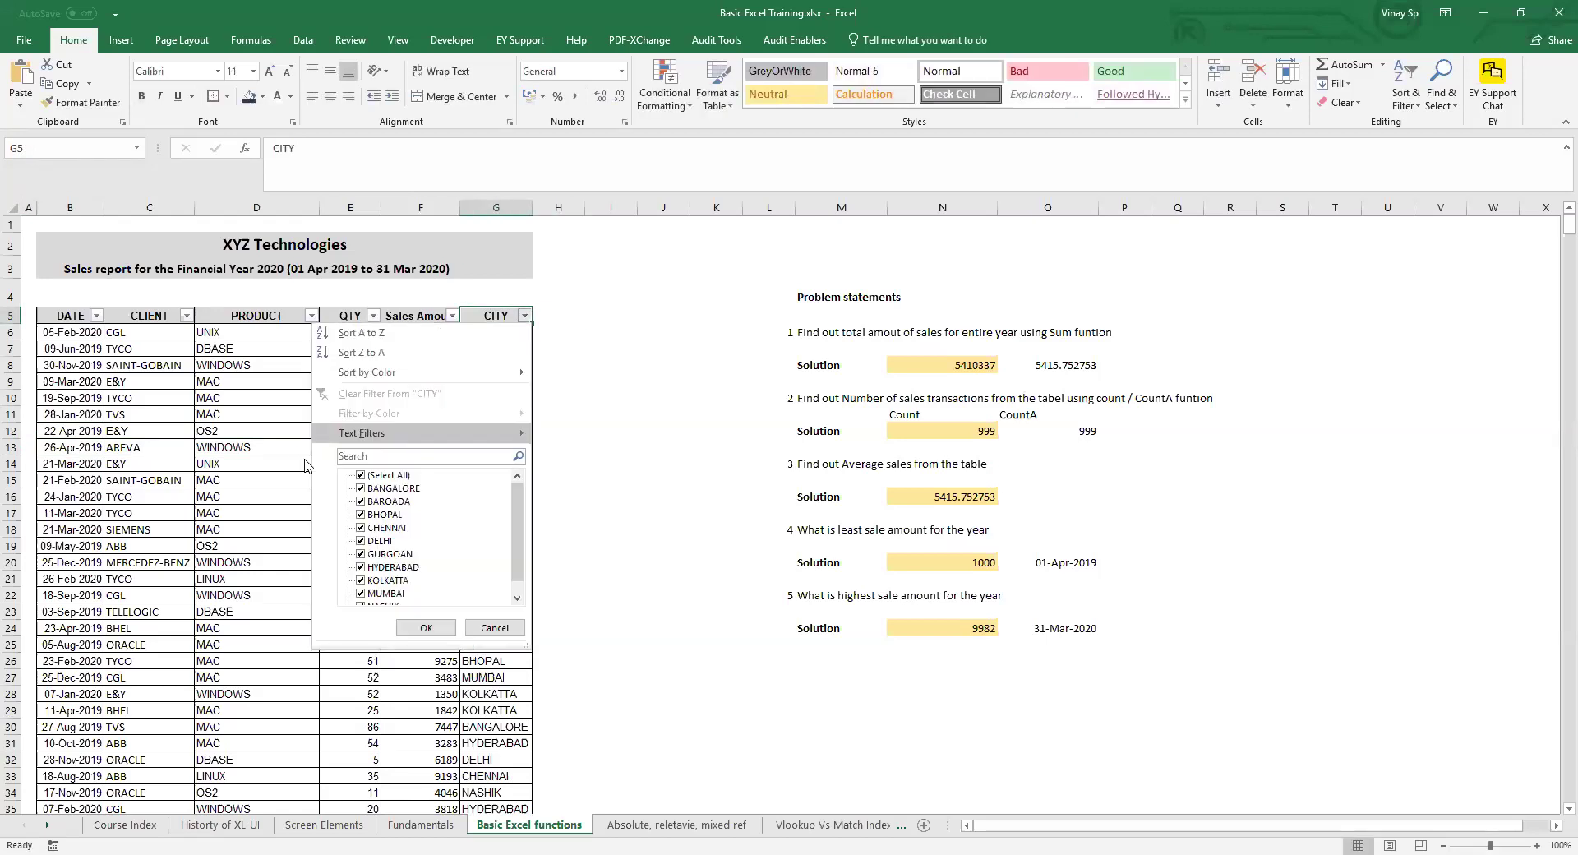
{"action": "key", "text": "space"}
{"action": "key", "text": "Down"}
{"action": "key", "text": "space"}
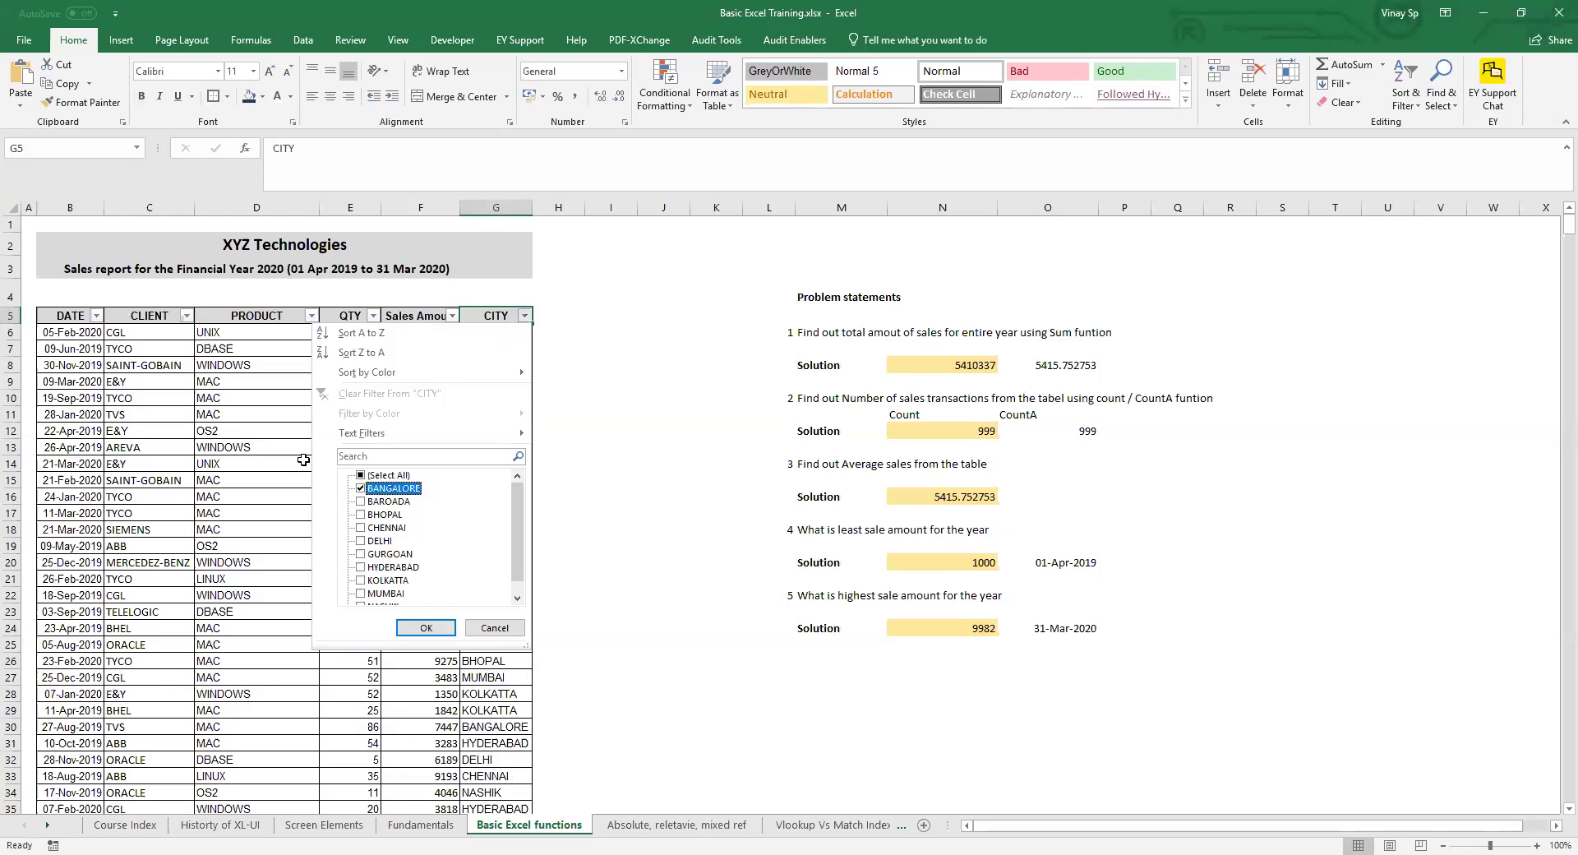
{"action": "key", "text": "Return"}
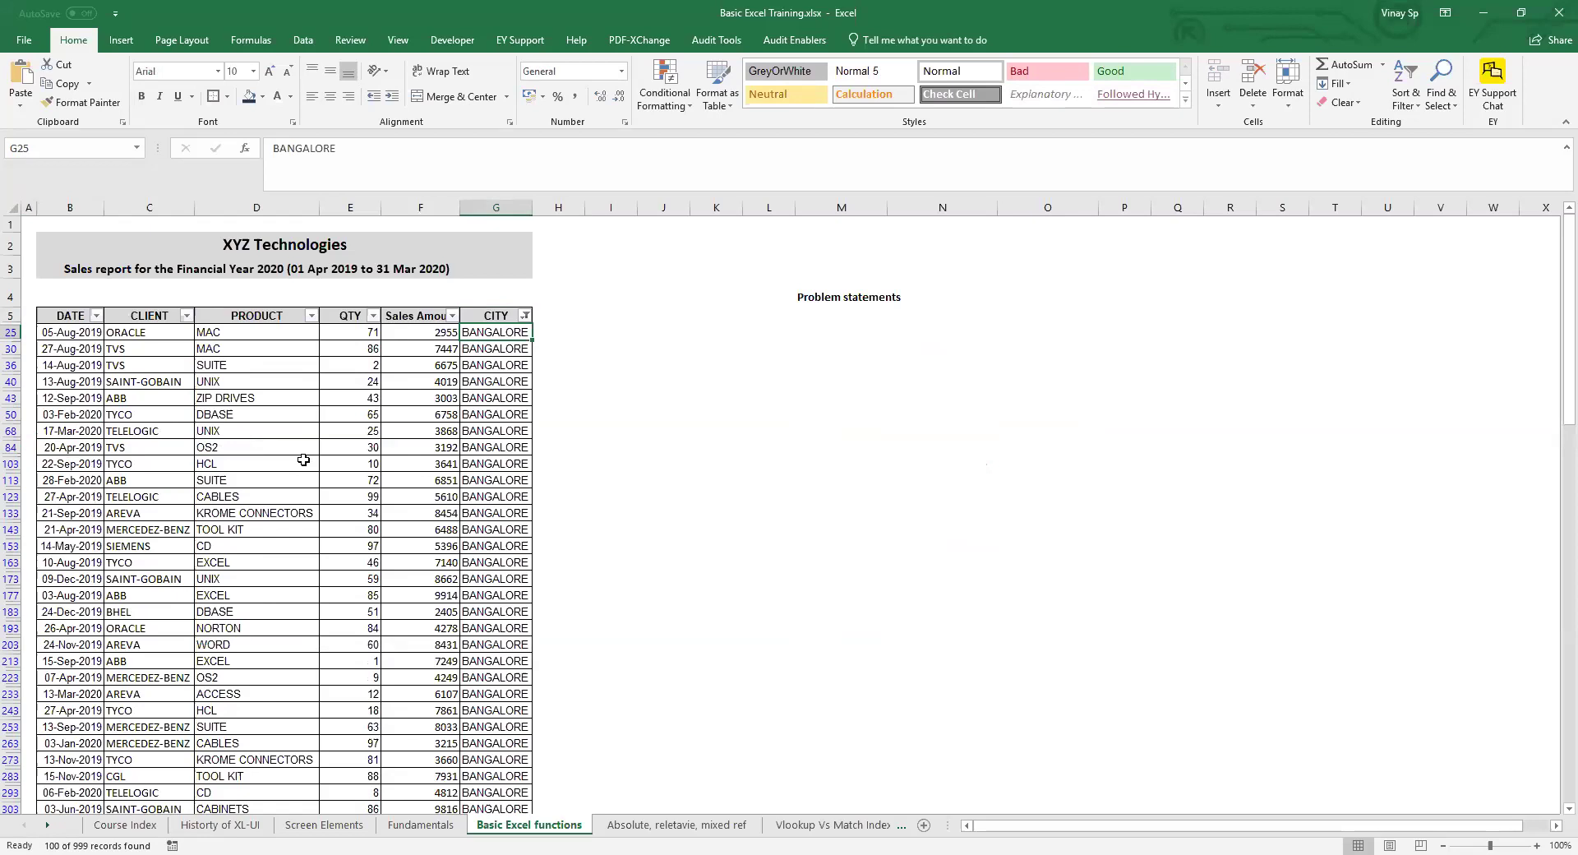
- Shade all the filtered BANGALORE records from DATE to CITY with a light blue-grey theme fill color
{"action": "key", "text": "ctrl+shift+Left"}
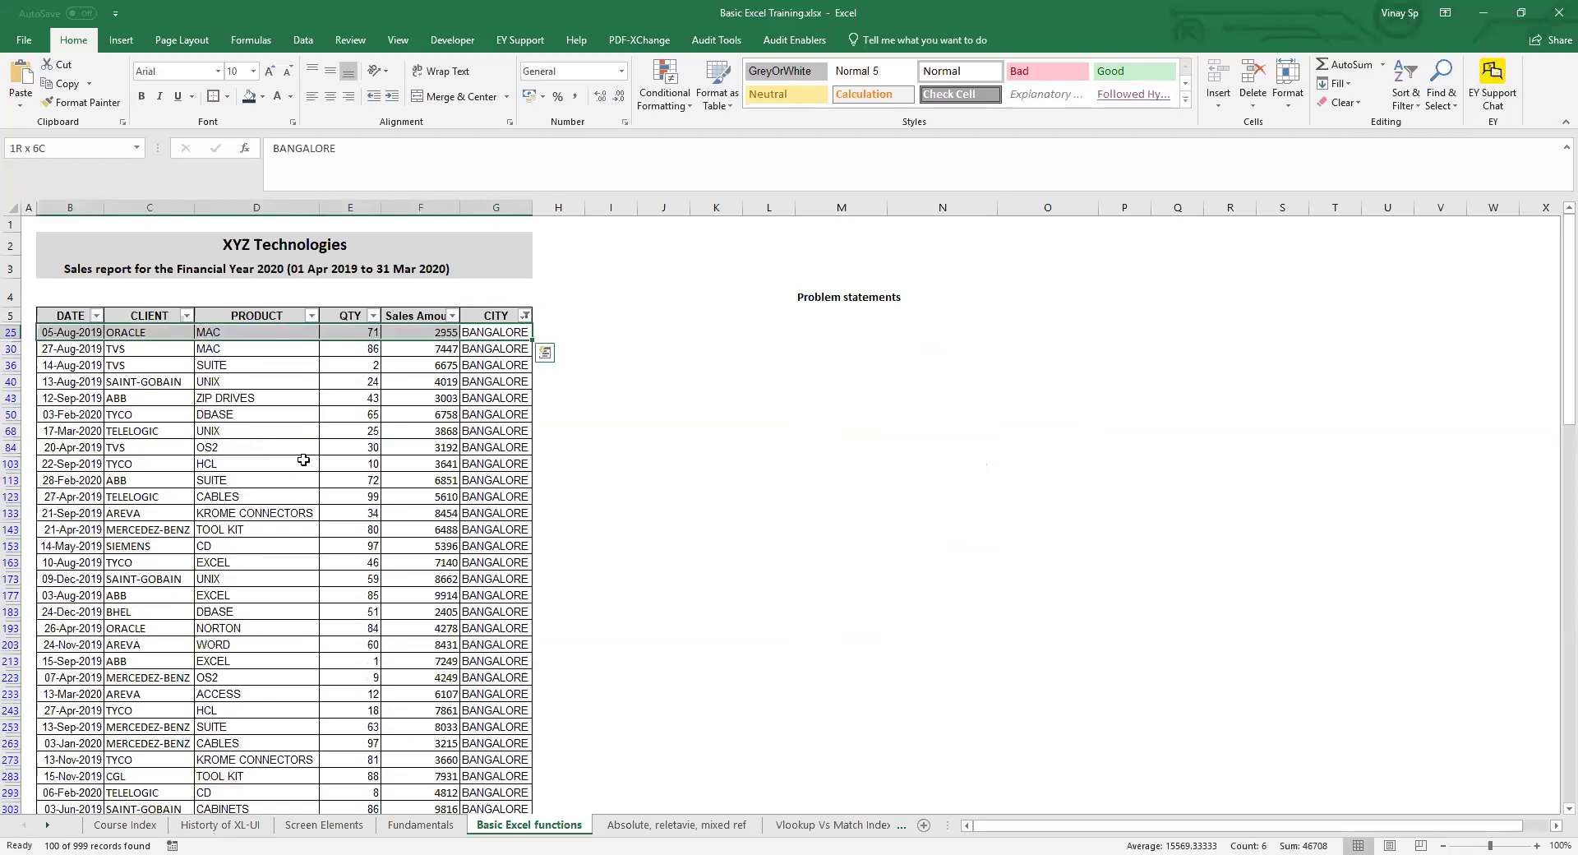
{"action": "key", "text": "ctrl+shift+Down"}
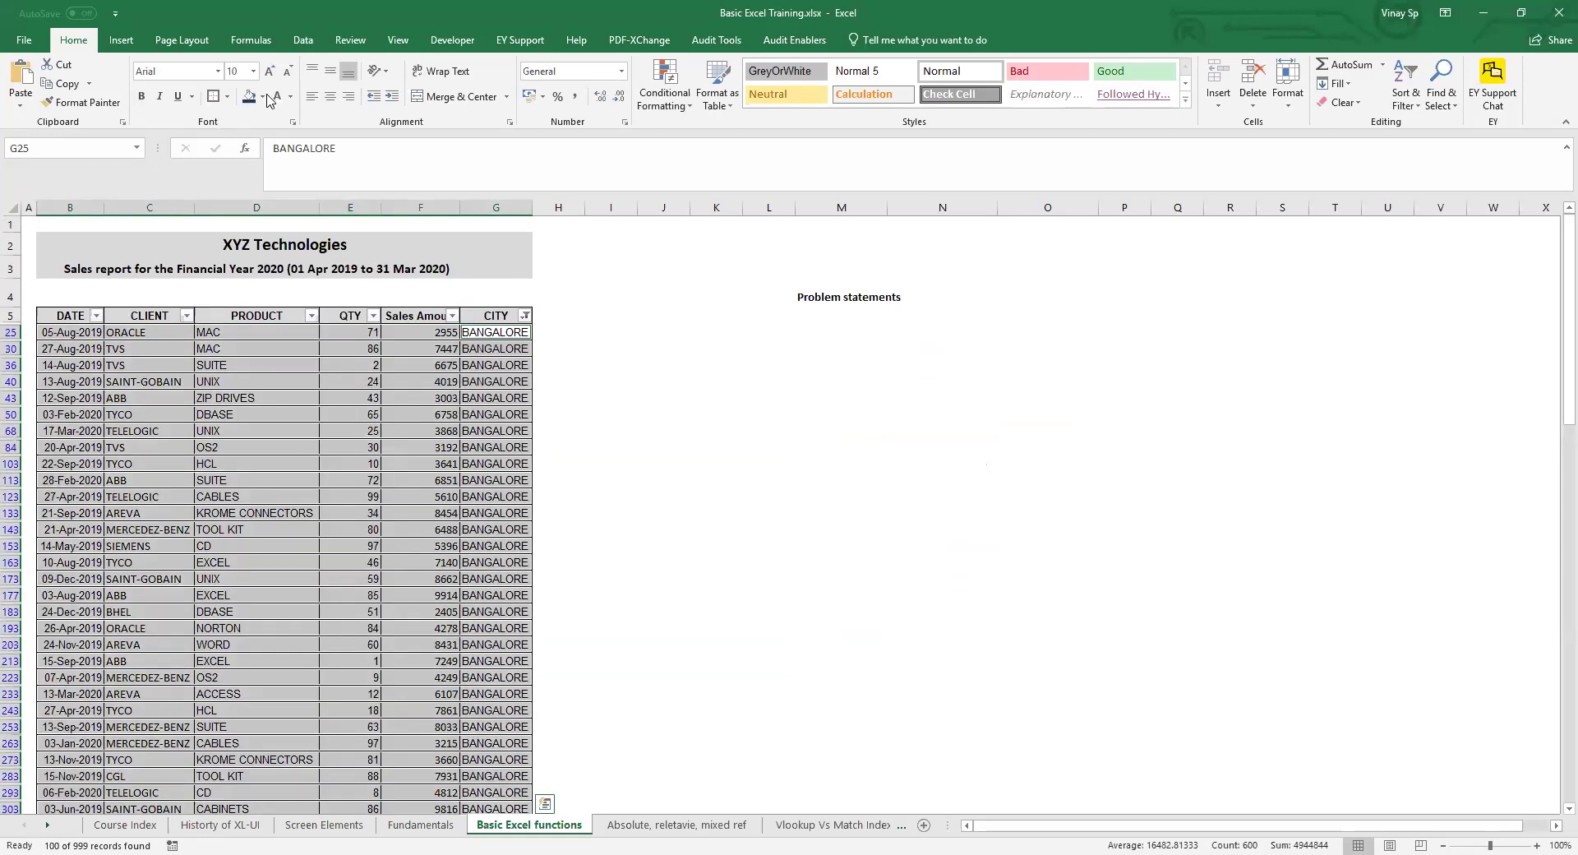
{"action": "left_click", "coordinate": [264, 96]}
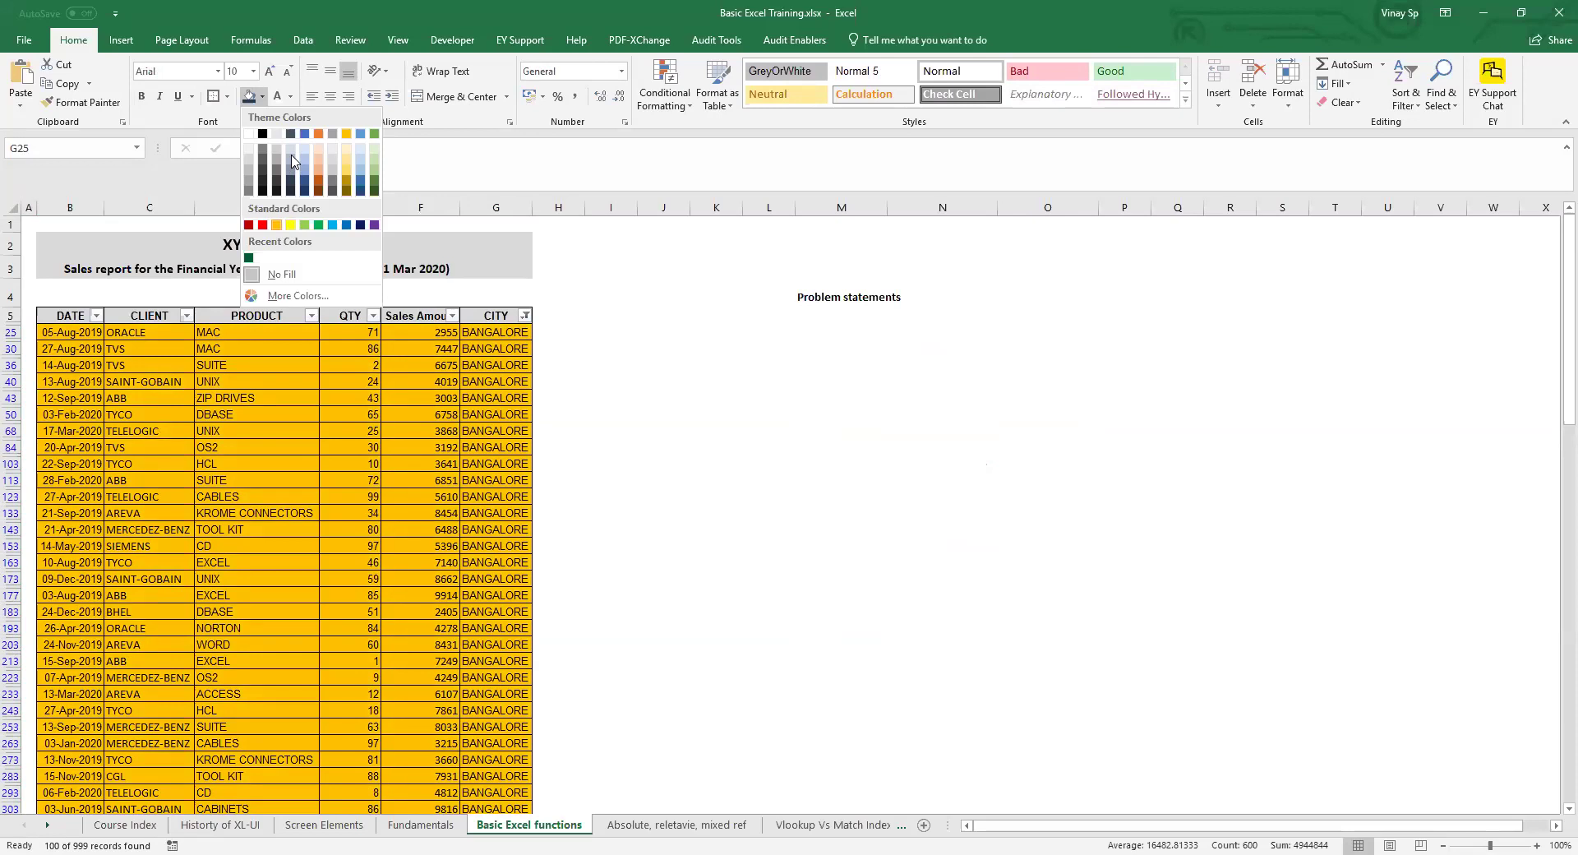
{"action": "left_click", "coordinate": [294, 161]}
- Reselect all cities in the CITY column's filter to show the full table
{"action": "left_click", "coordinate": [465, 316]}
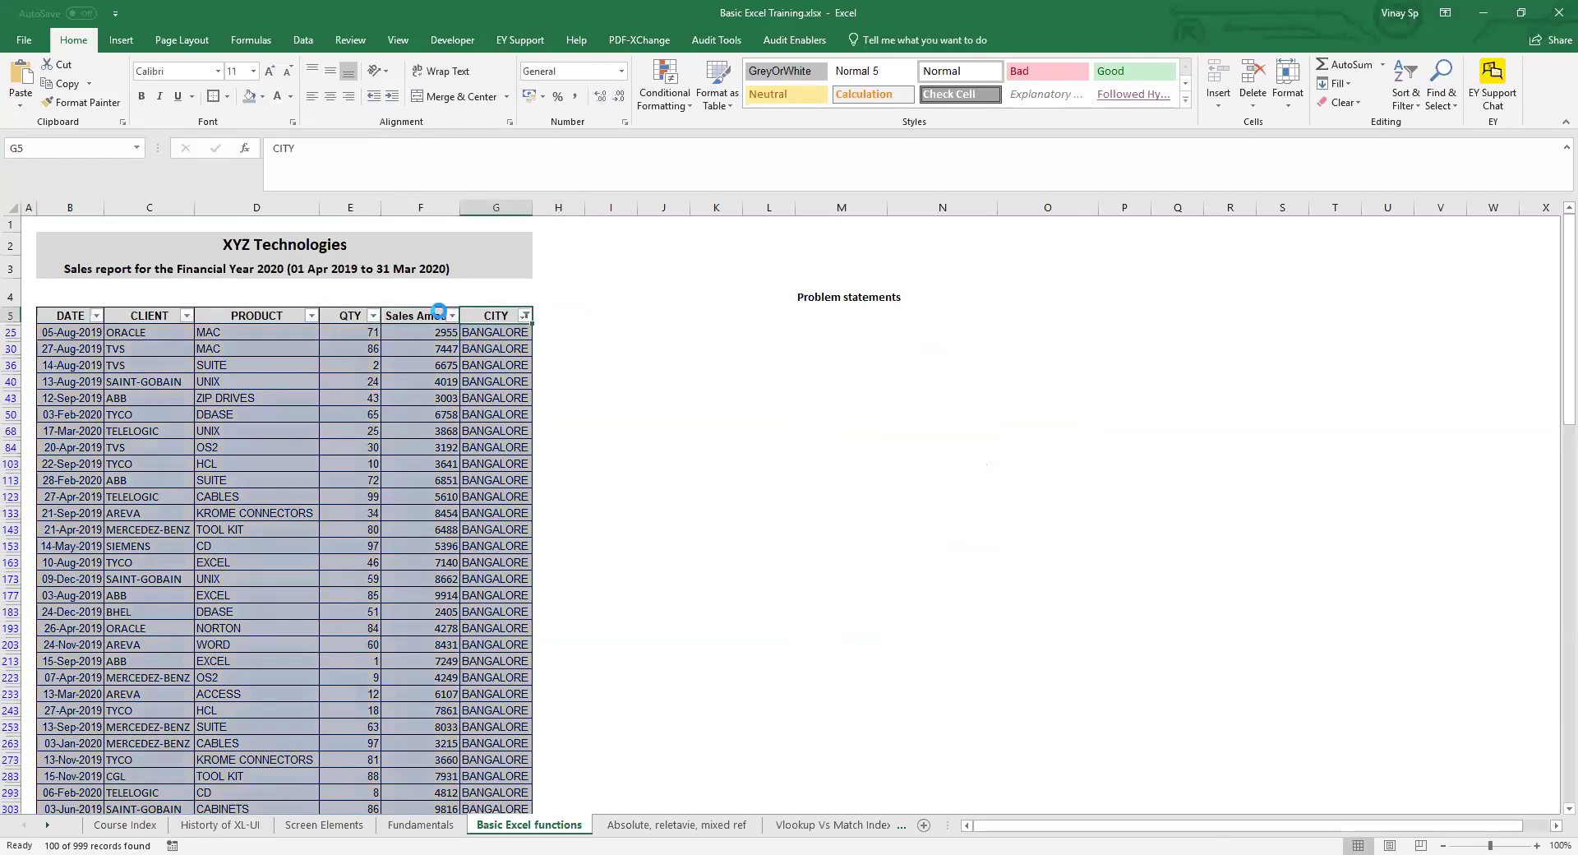
{"action": "key", "text": "alt+Down"}
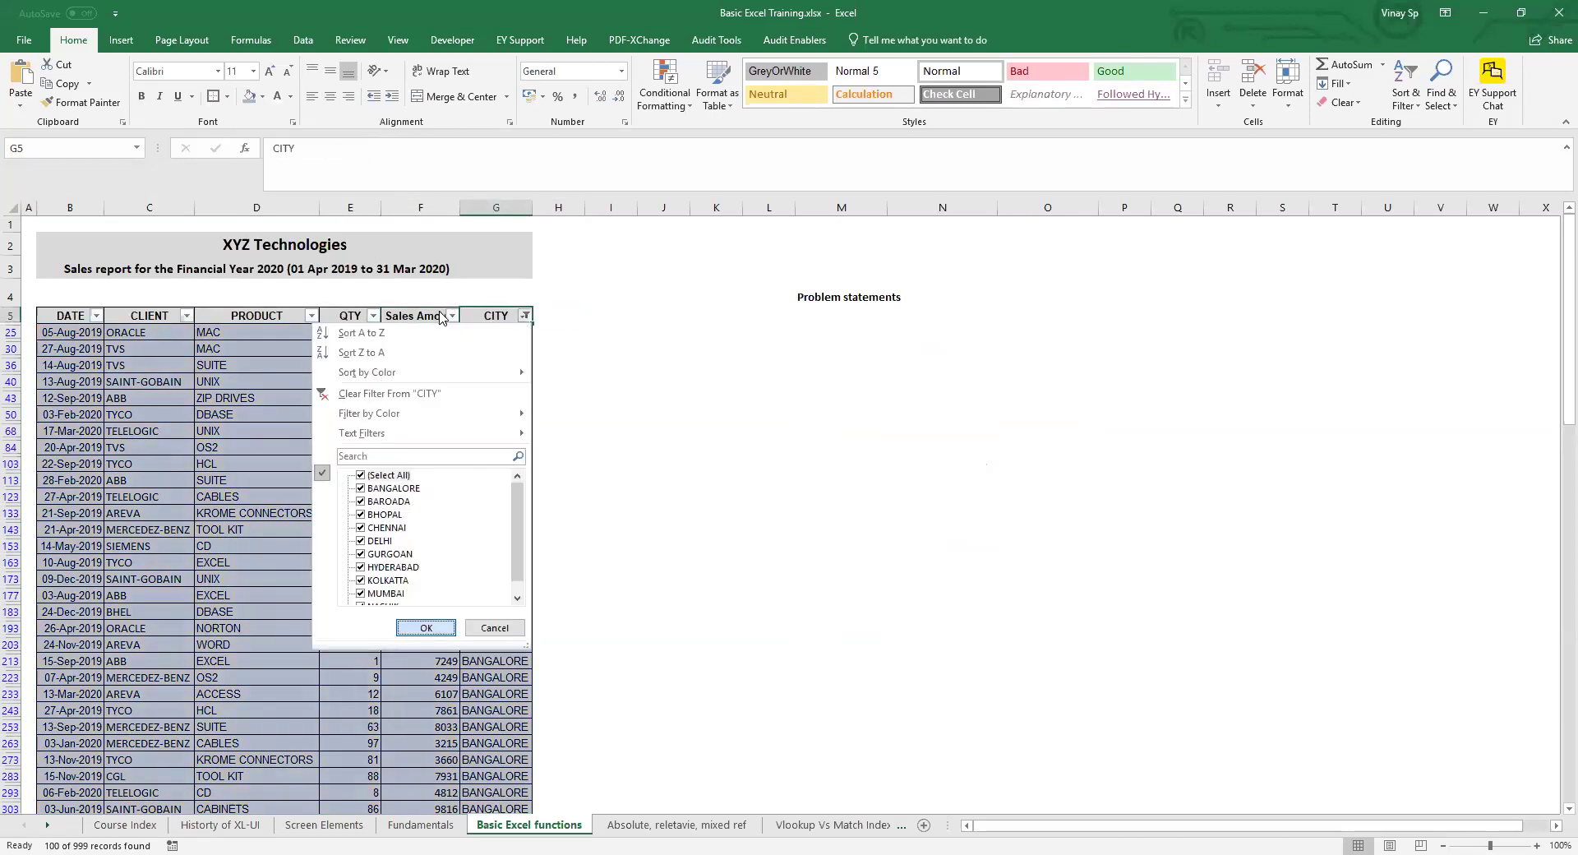
{"action": "key", "text": "Return"}
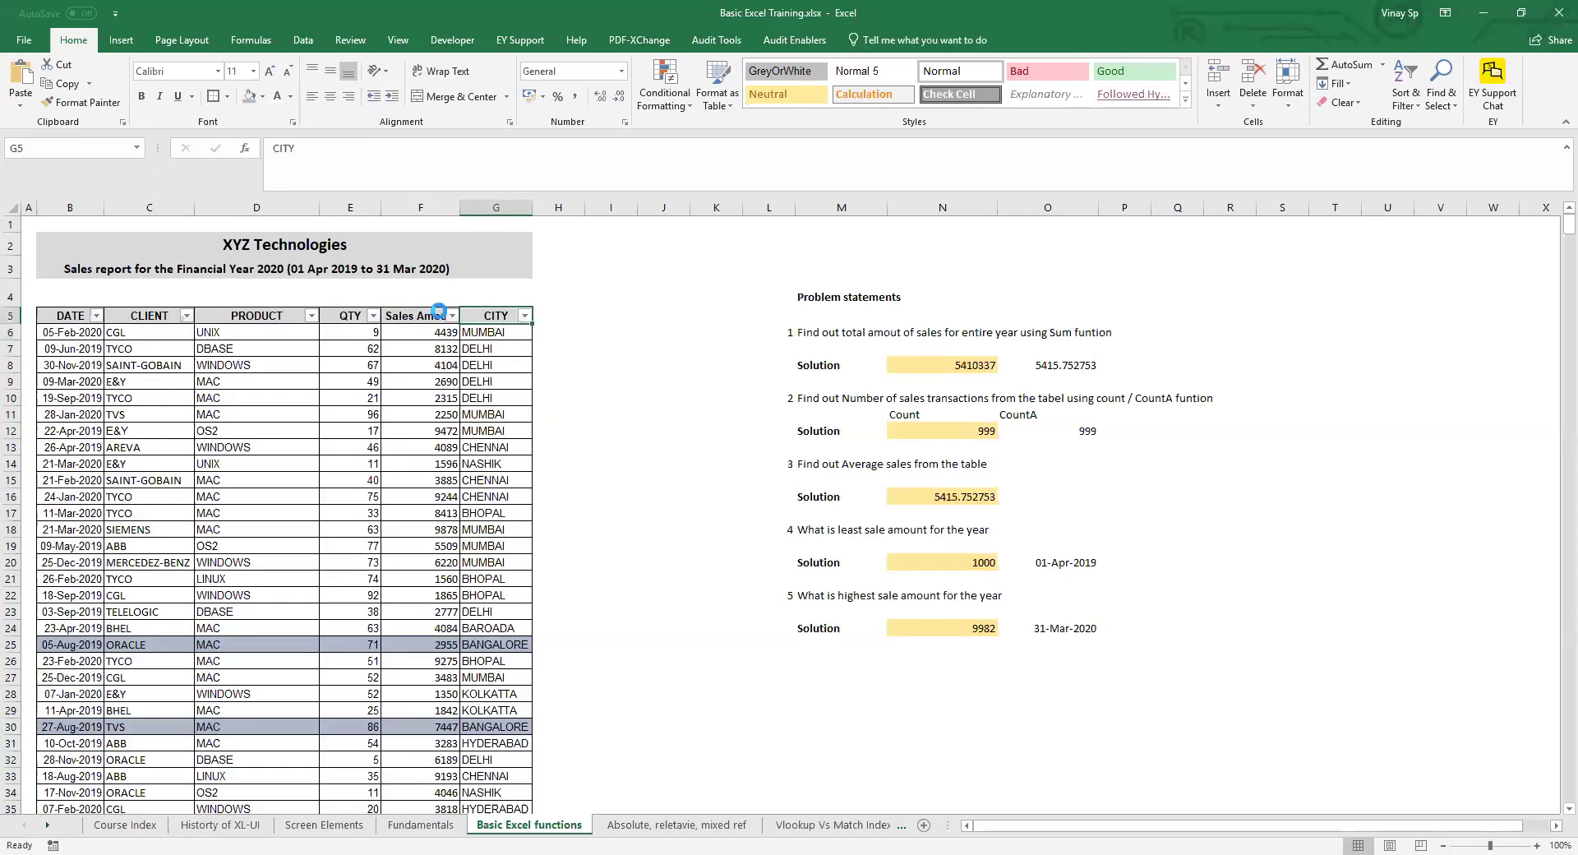
- Filter the CITY column by cell color to show only the blue-grey shaded records
{"action": "key", "text": "alt+Down"}
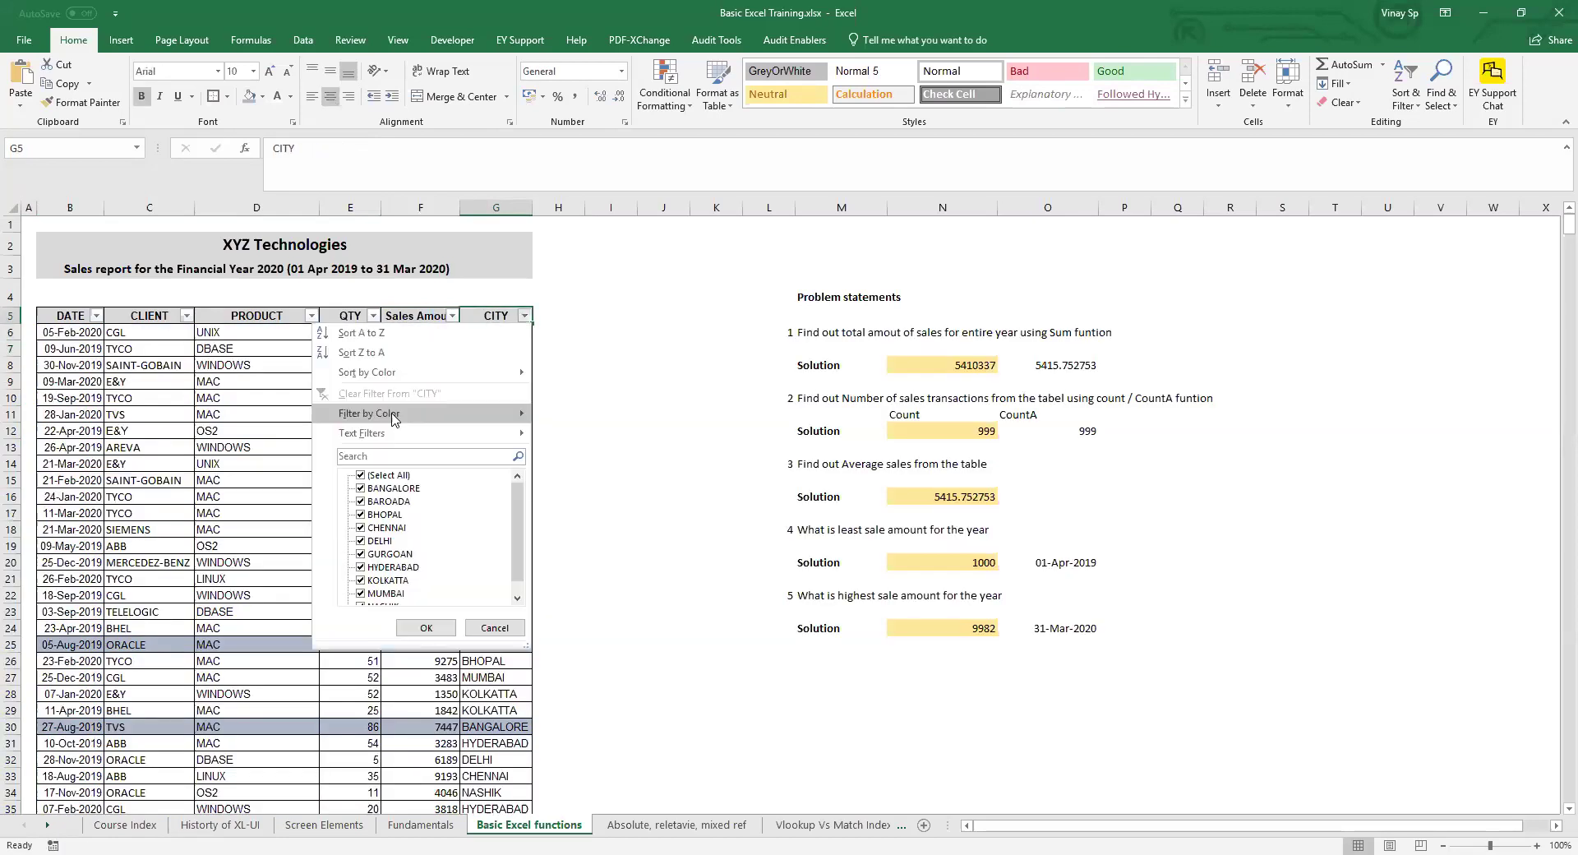
{"action": "left_click", "coordinate": [392, 415]}
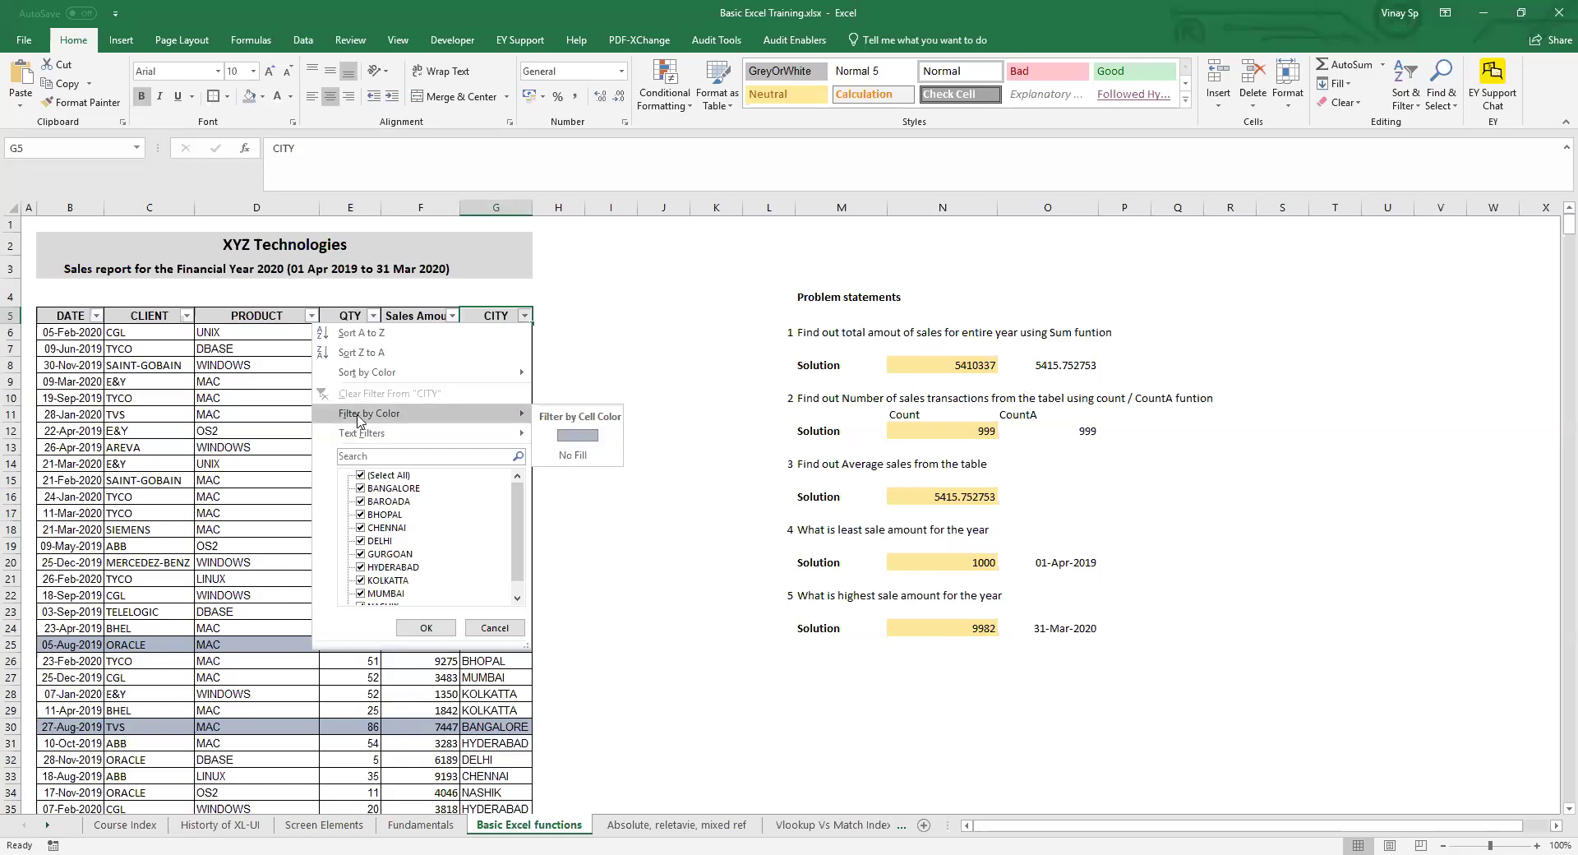
{"action": "left_click", "coordinate": [578, 435]}
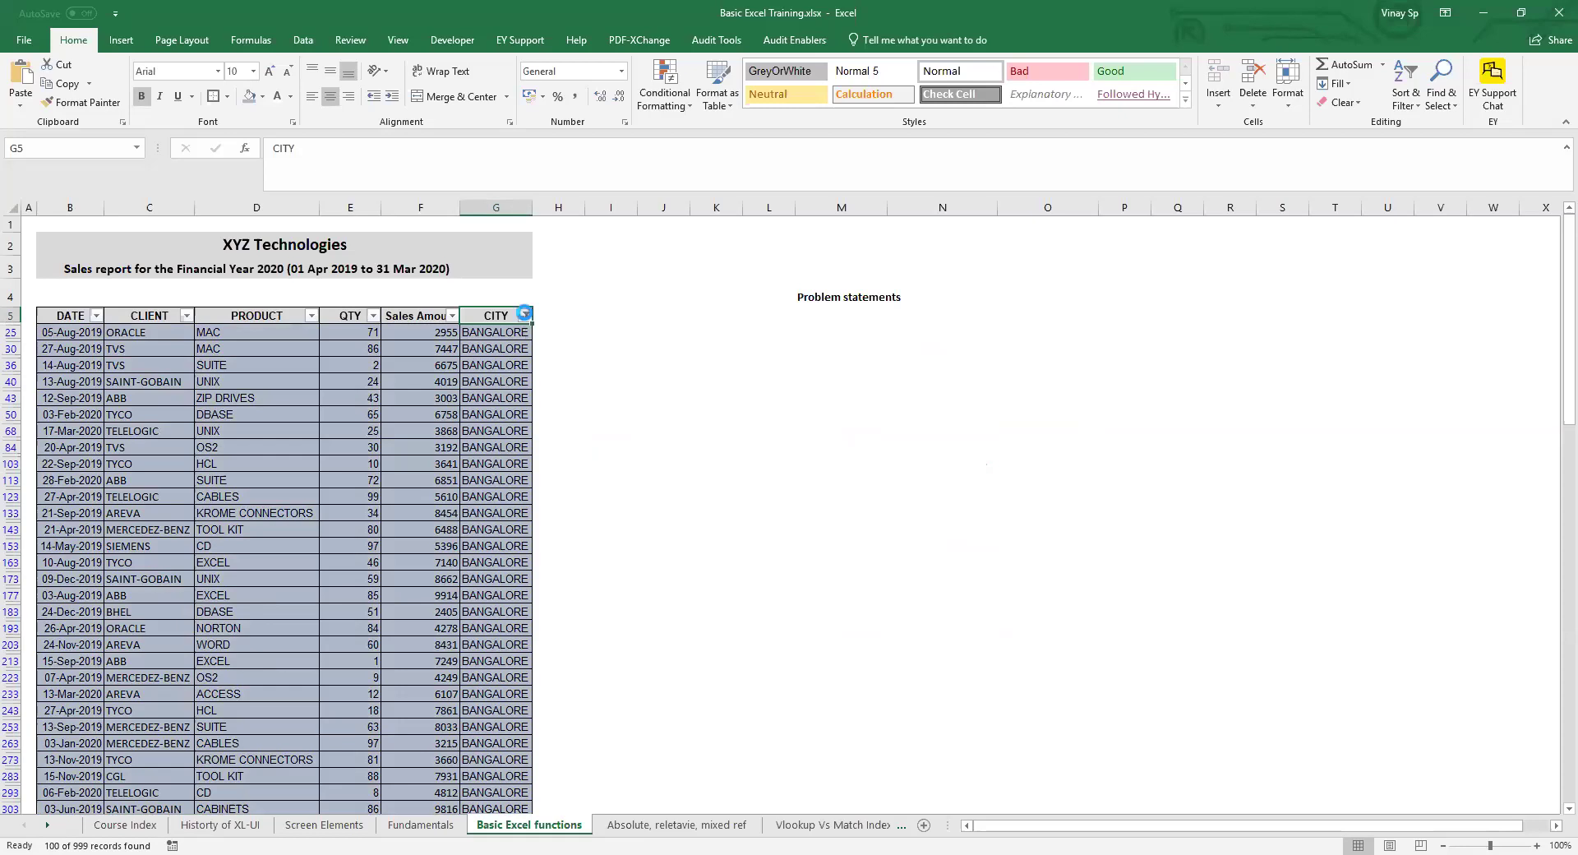
- Reset the CITY column's color filter to all cities, and filter it by color to show only the No Fill records
{"action": "key", "text": "alt+Down"}
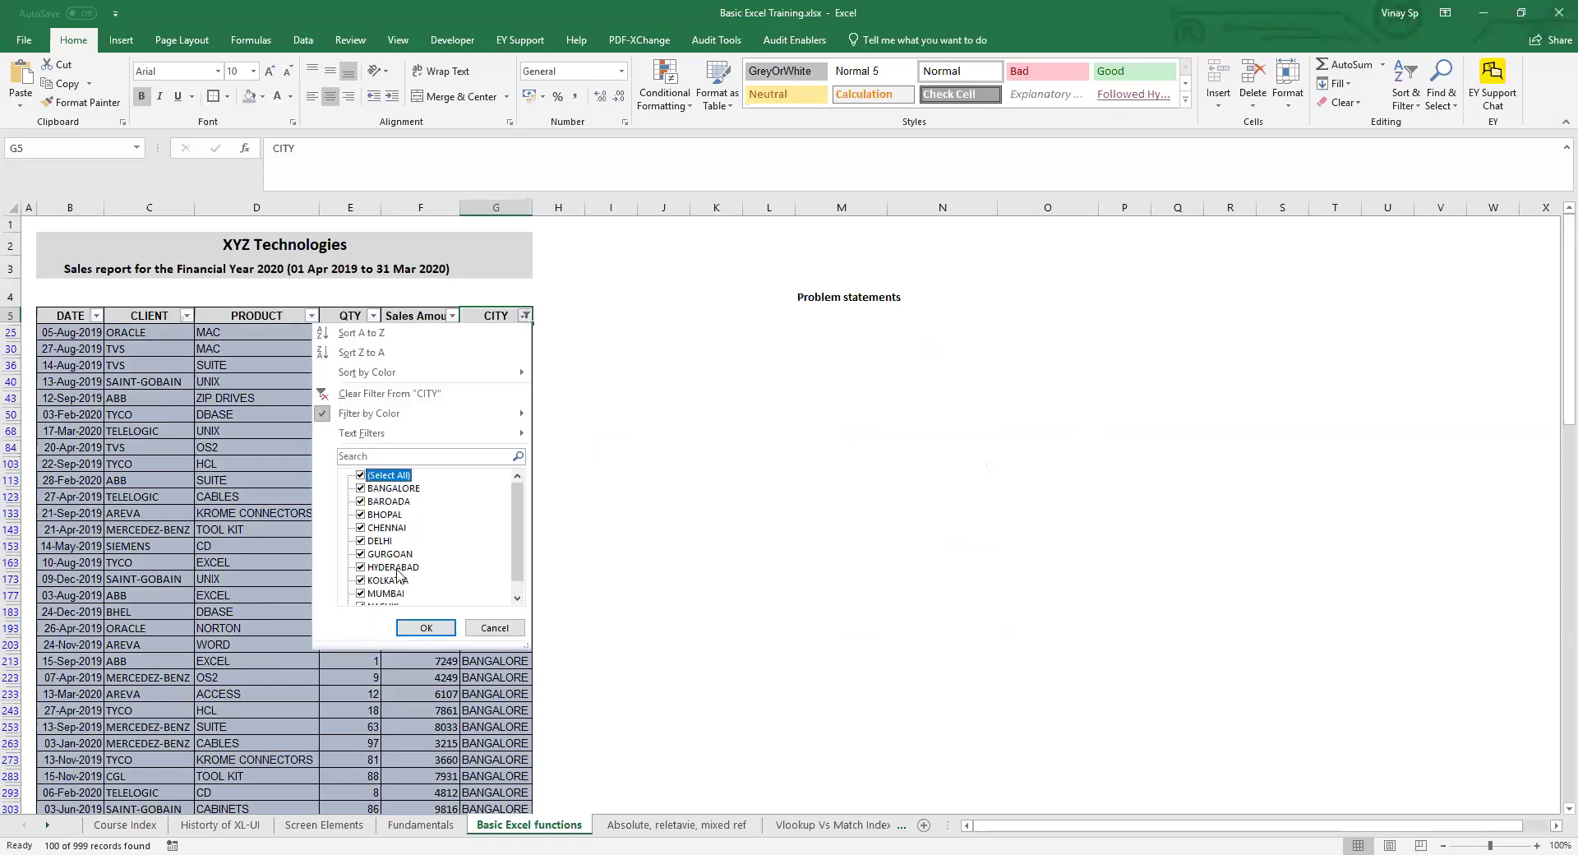
{"action": "key", "text": "Return"}
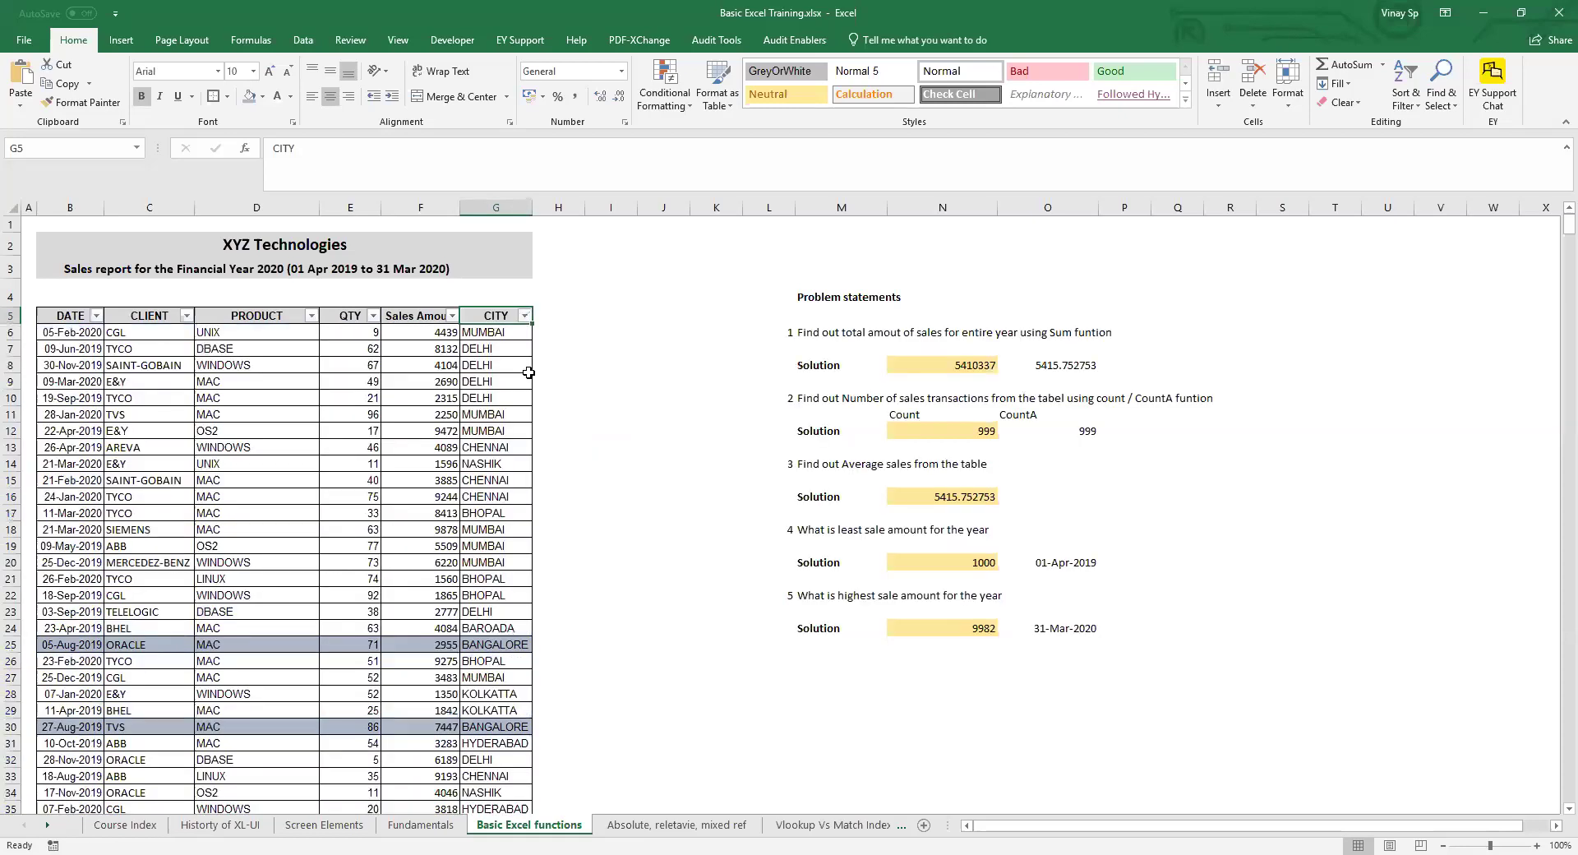
{"action": "left_click", "coordinate": [525, 317]}
{"action": "mouse_move", "coordinate": [513, 412]}
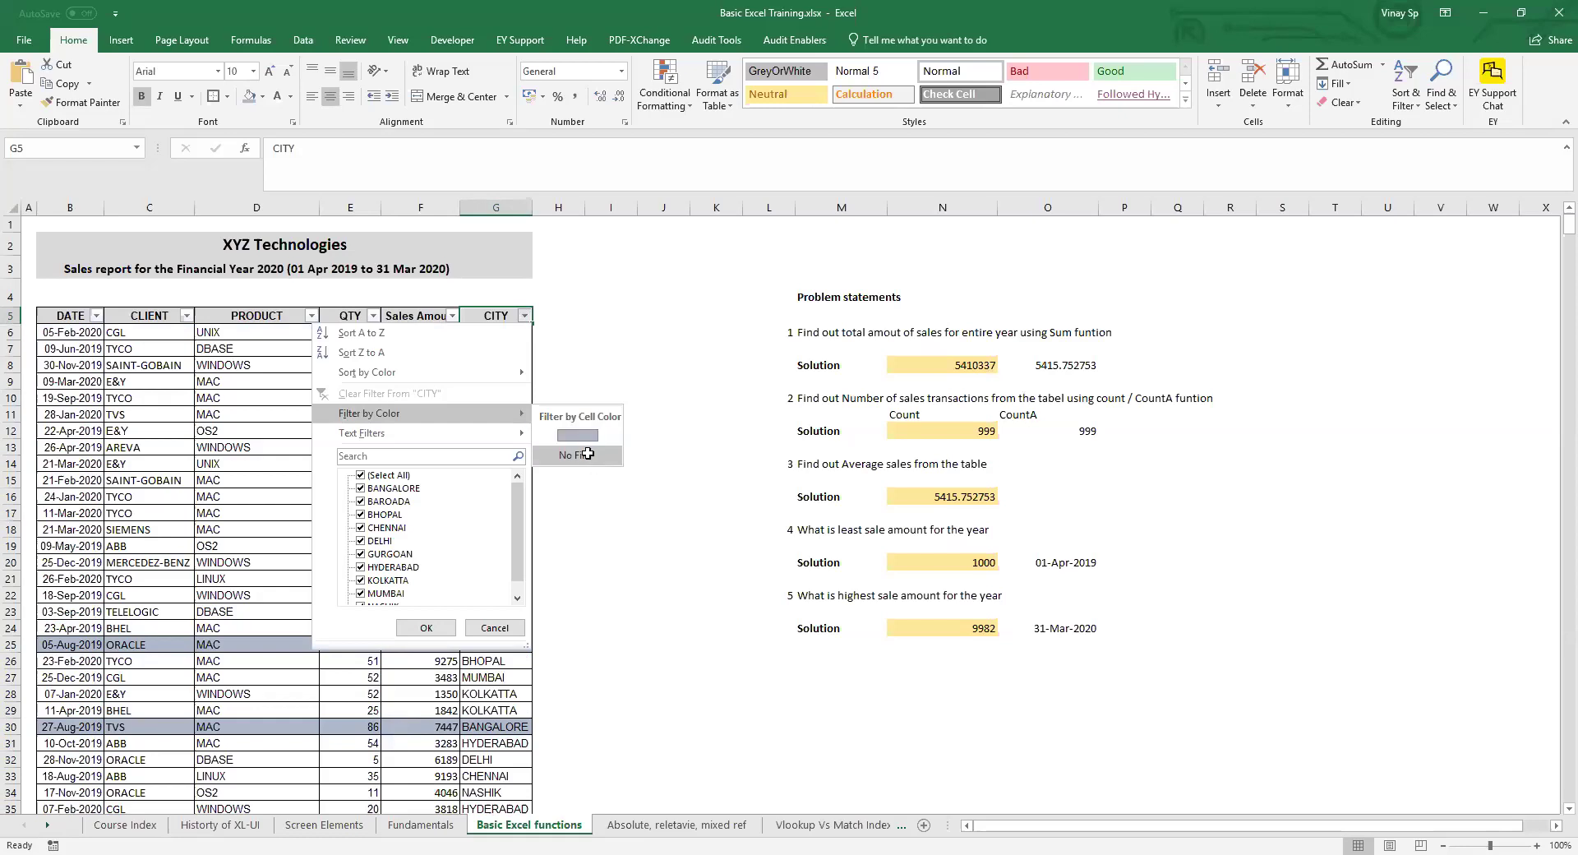
{"action": "left_click", "coordinate": [589, 457]}
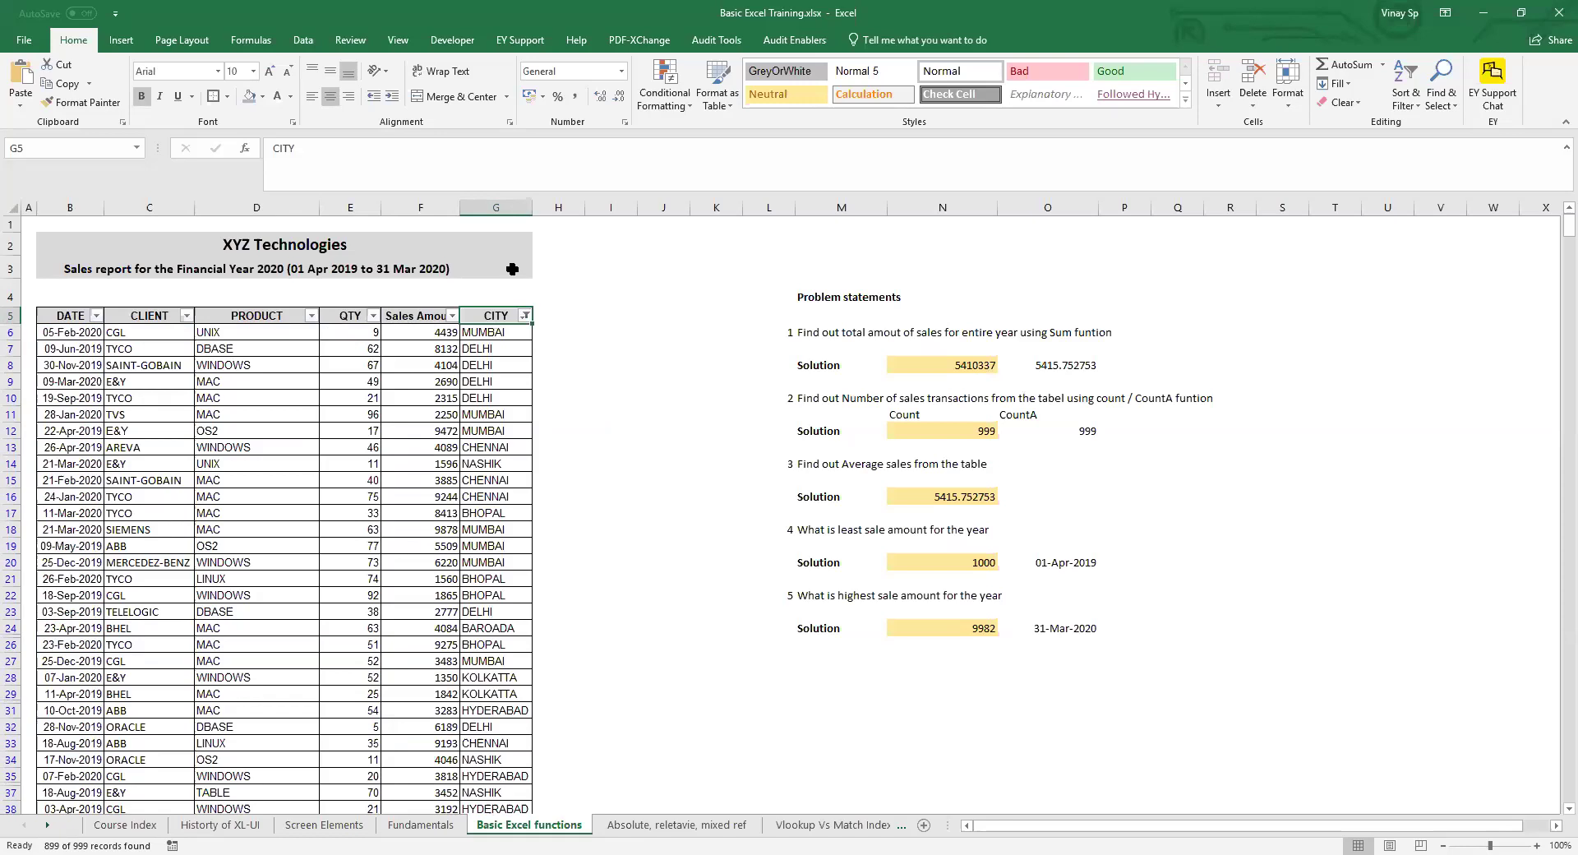
- Clear the filter from the CITY column
{"action": "left_click", "coordinate": [524, 314]}
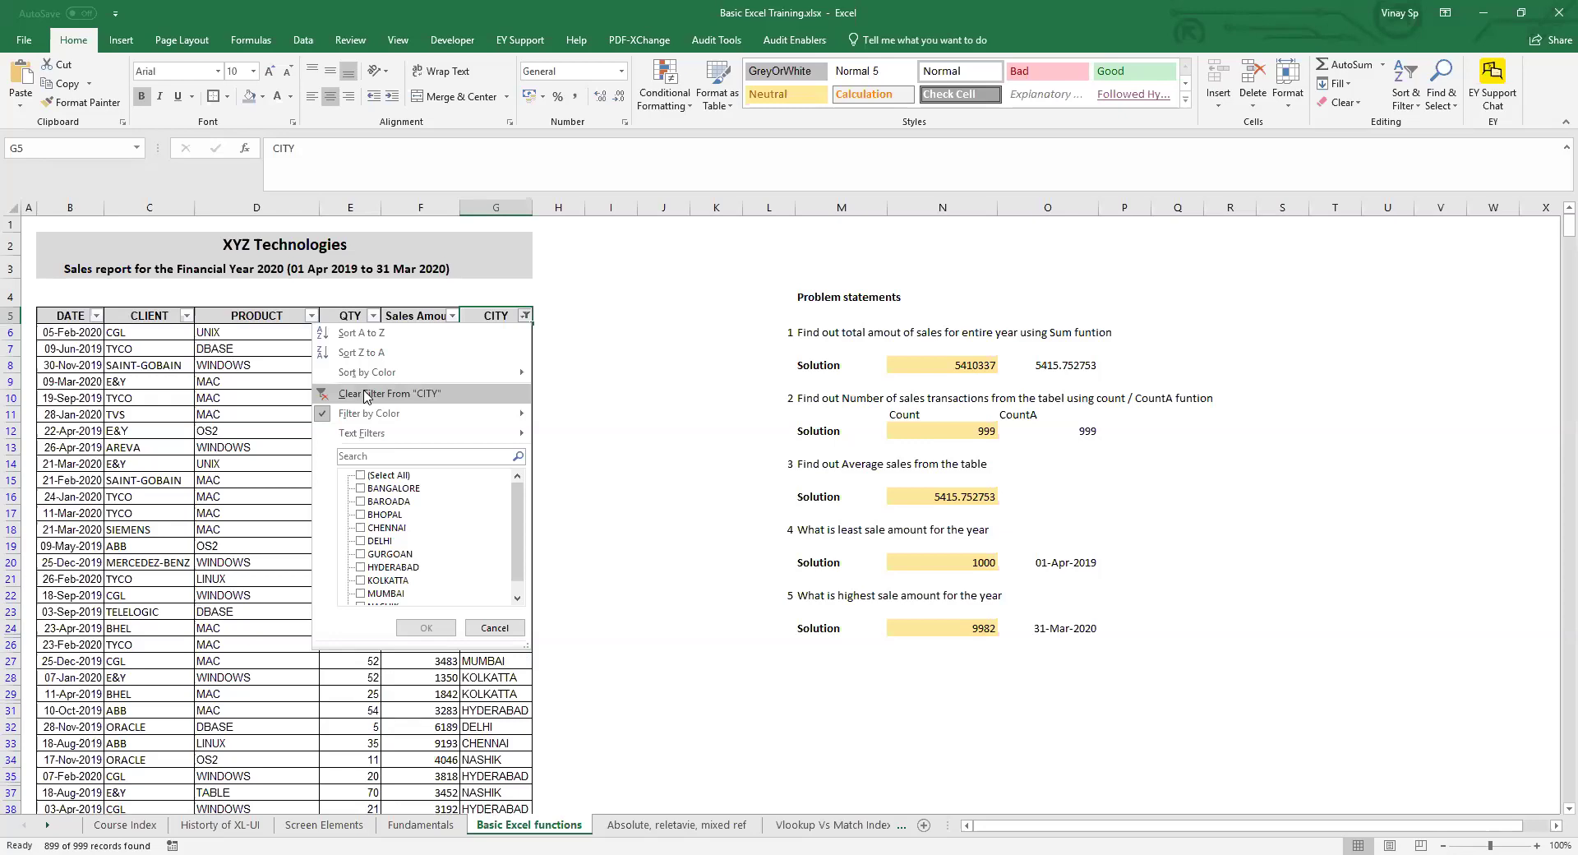
{"action": "left_click", "coordinate": [367, 395]}
- Go along the table's header row to DATE and back to select the Sales Amount header (F5)
{"action": "key", "text": "Left"}
{"action": "key", "text": "Left"}
{"action": "key", "text": "Left"}
{"action": "key", "text": "Left"}
{"action": "key", "text": "Left"}
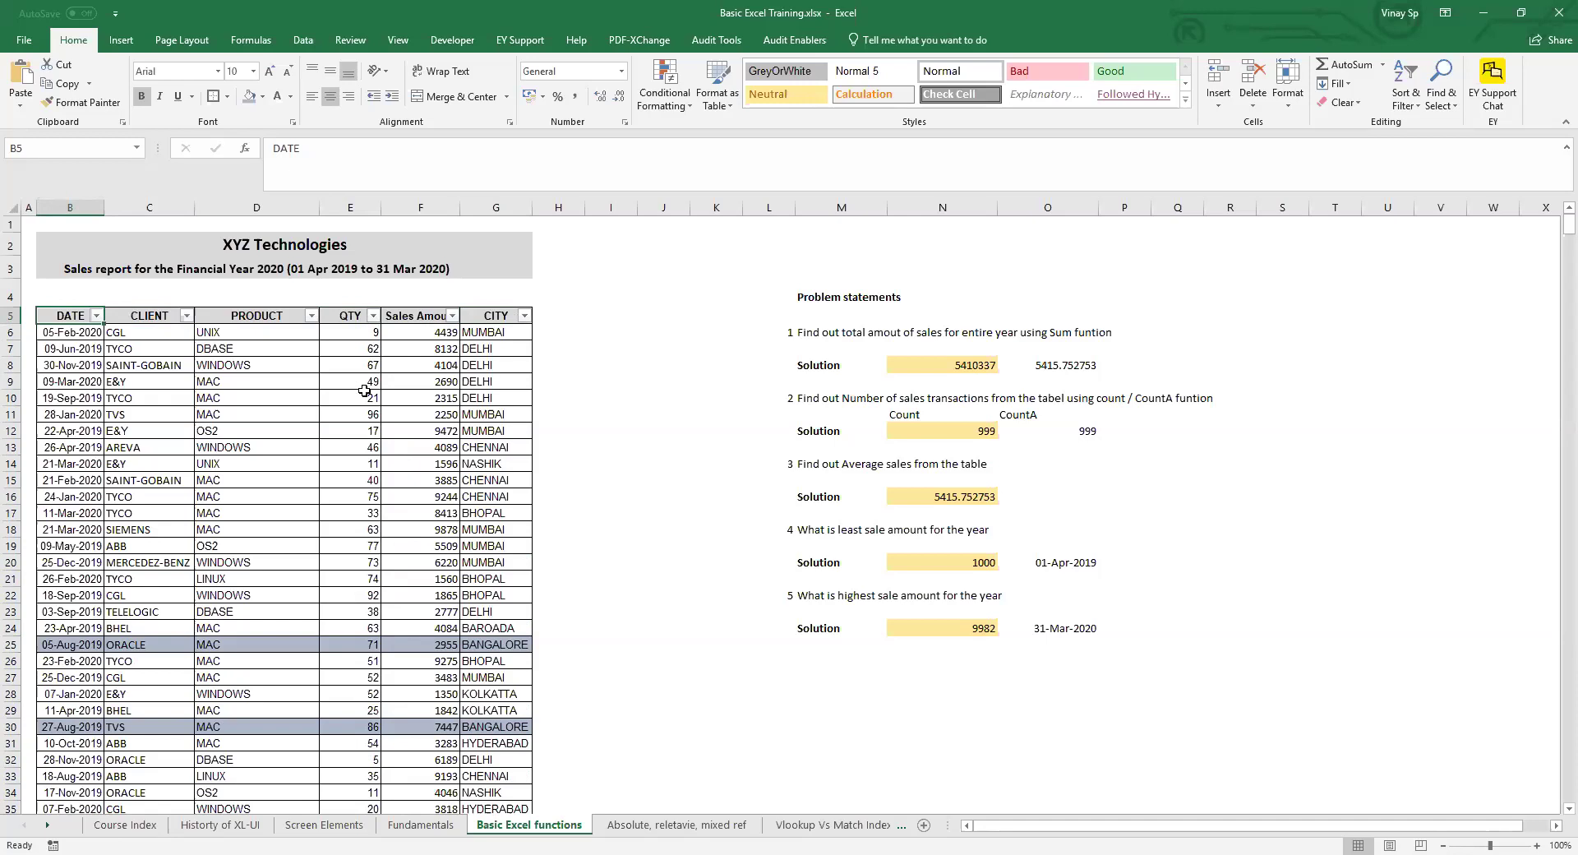
{"action": "key", "text": "Right"}
{"action": "key", "text": "Right"}
{"action": "key", "text": "Right"}
{"action": "key", "text": "Right"}
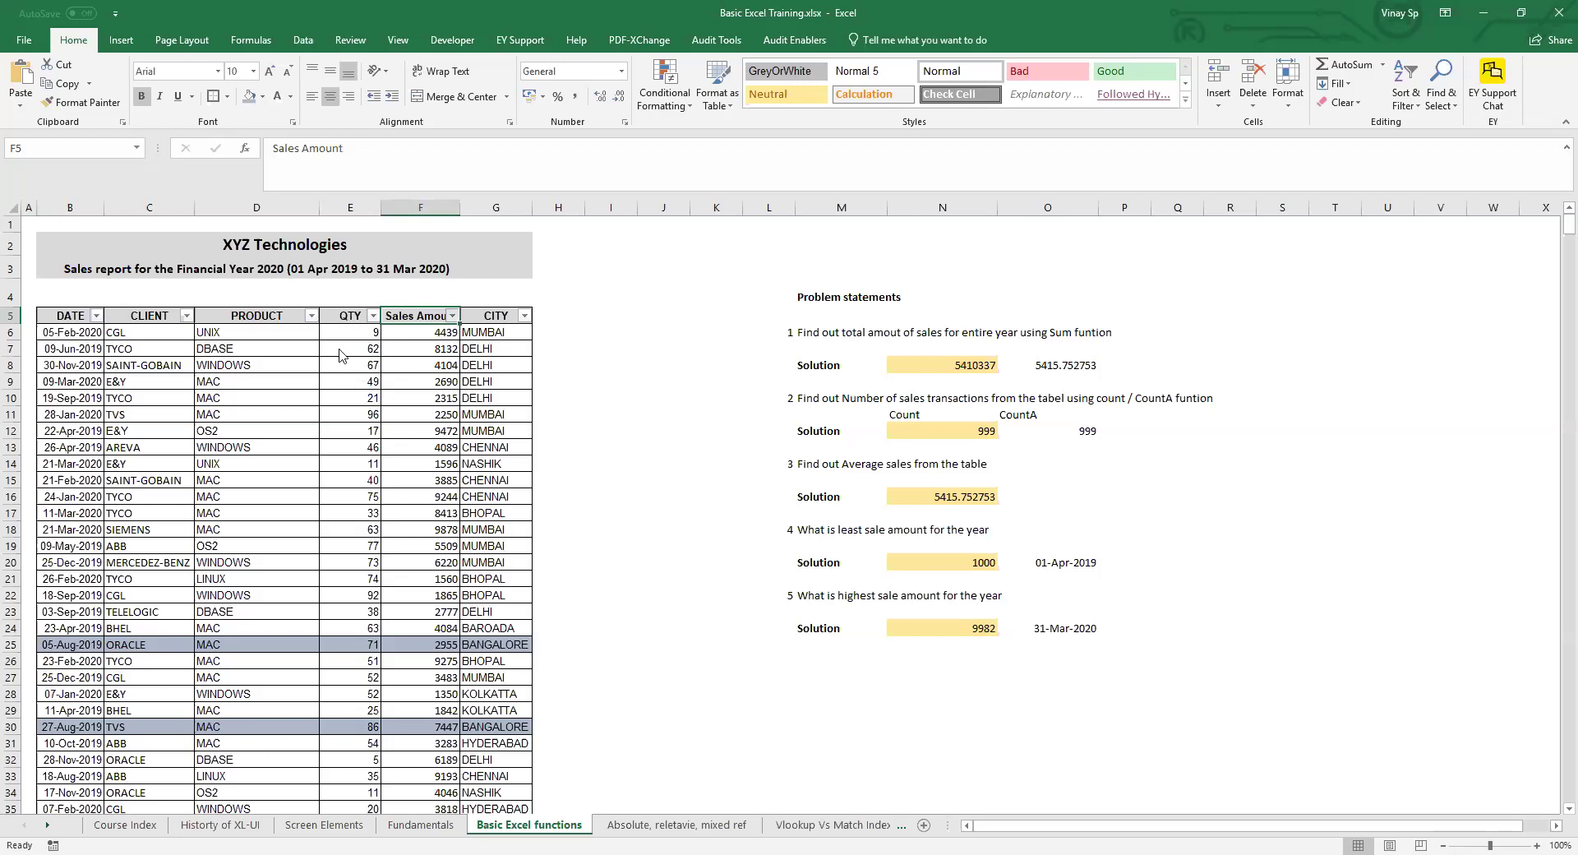
- Filter the Sales Amount column to its top 10 items and select the filtered amounts
{"action": "key", "text": "alt+Down"}
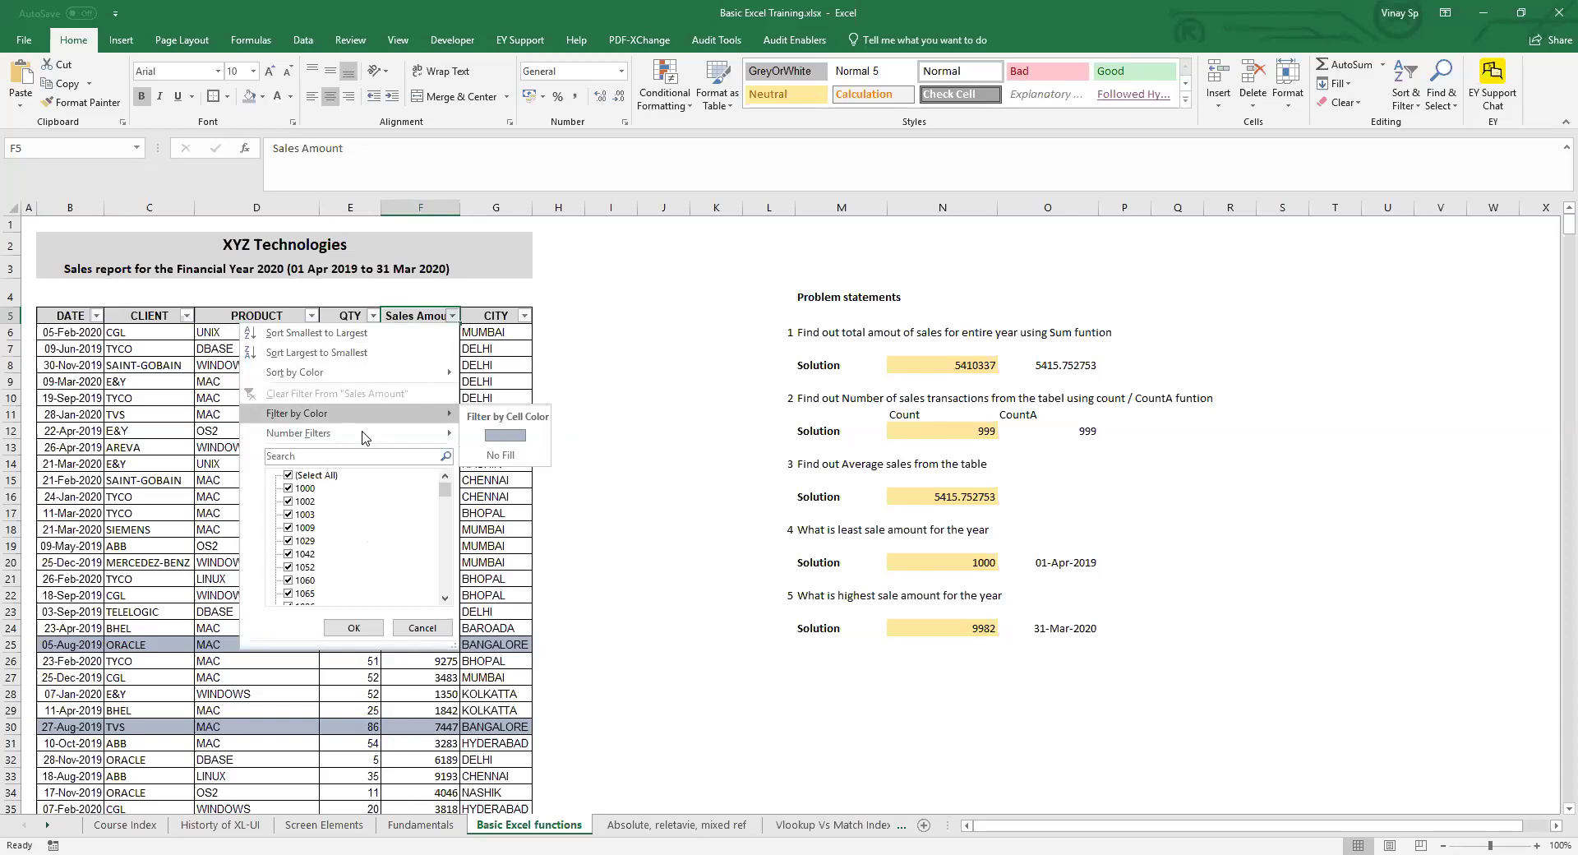
{"action": "mouse_move", "coordinate": [342, 431]}
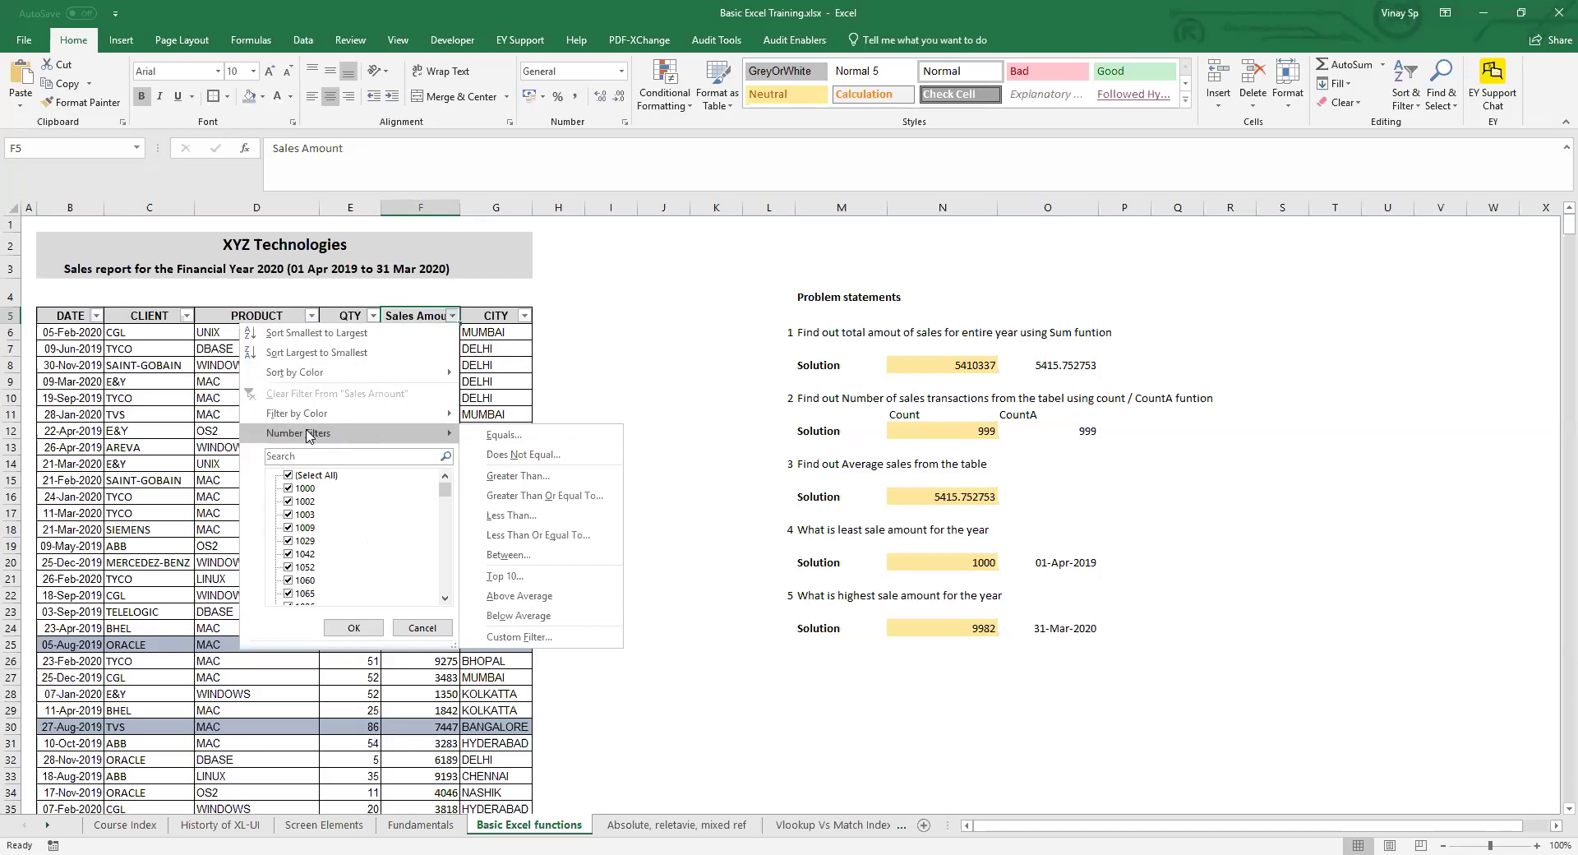
{"action": "left_click", "coordinate": [505, 576]}
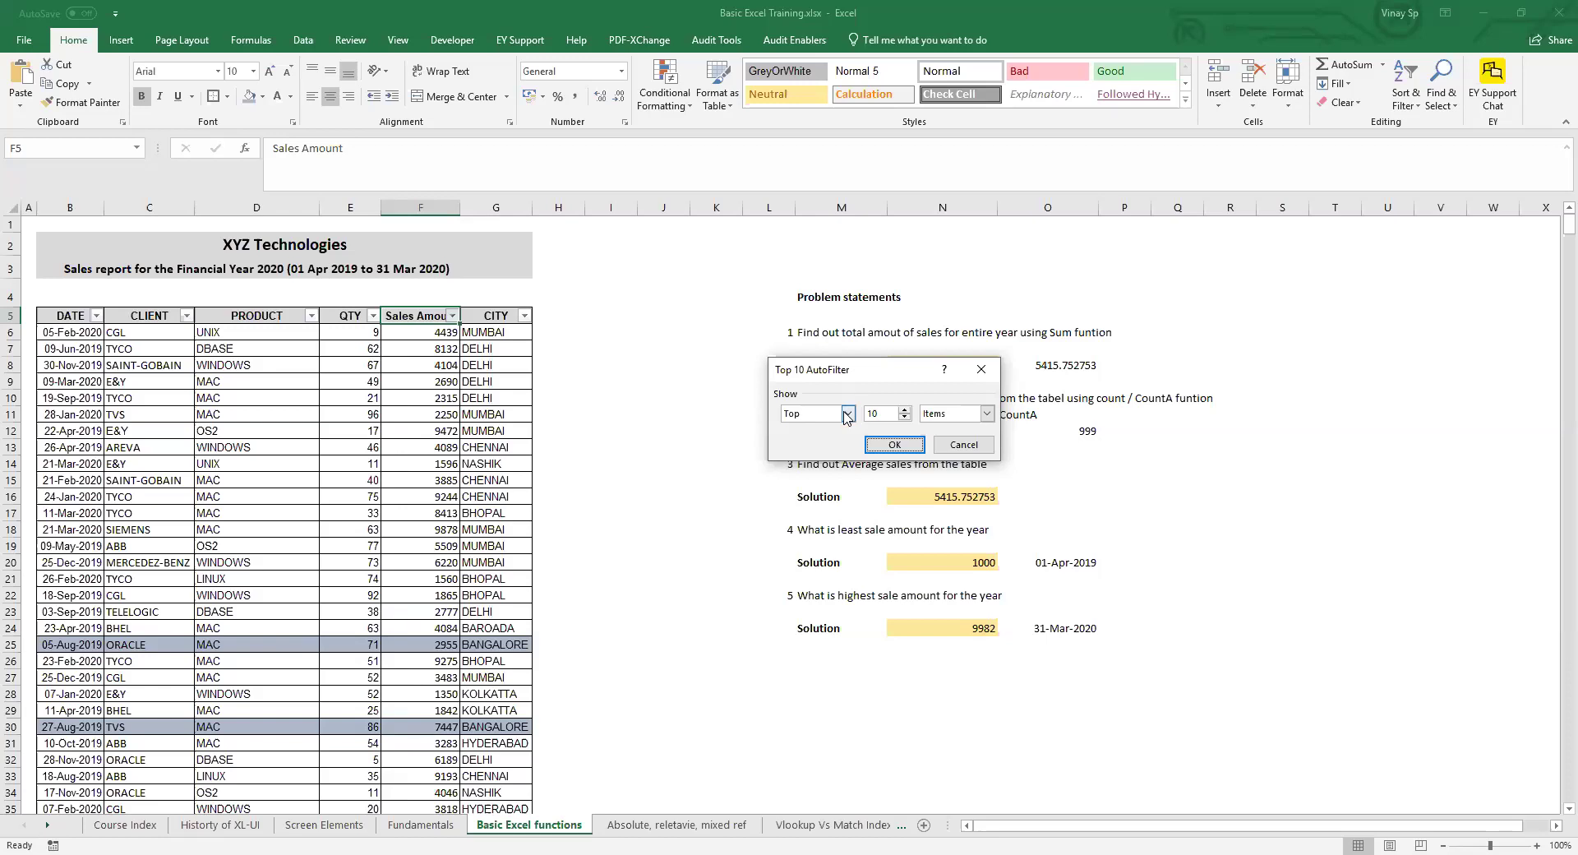
{"action": "left_click", "coordinate": [893, 444]}
{"action": "left_click_drag", "start_coordinate": [449, 332], "coordinate": [450, 484]}
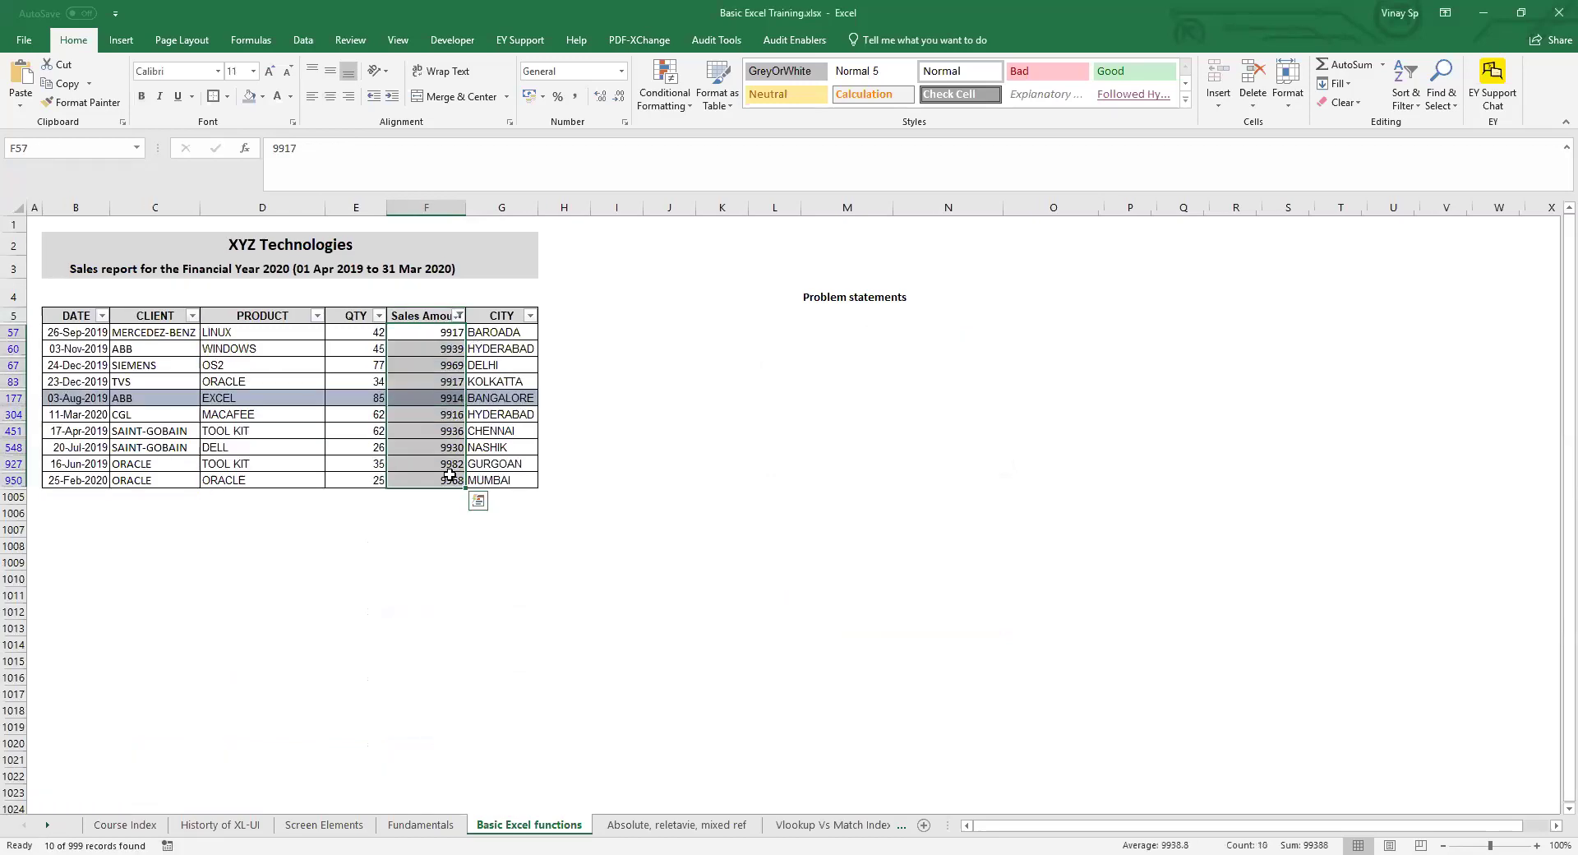
- Start a custom filter on the Sales Amount column with the first condition set to equals 1000
{"action": "left_click", "coordinate": [455, 317]}
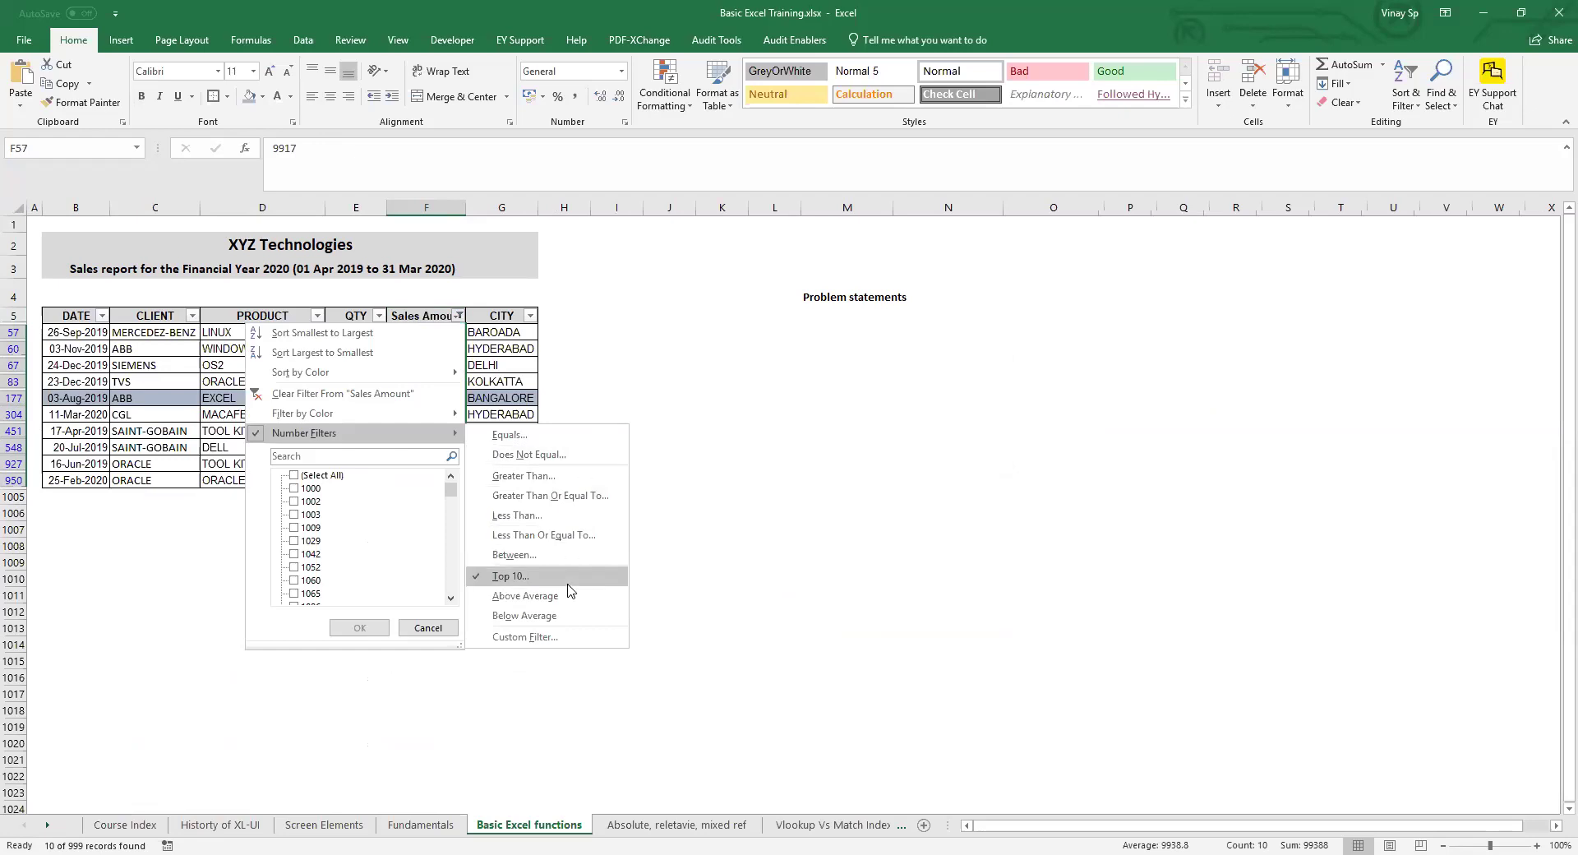
{"action": "left_click", "coordinate": [570, 640]}
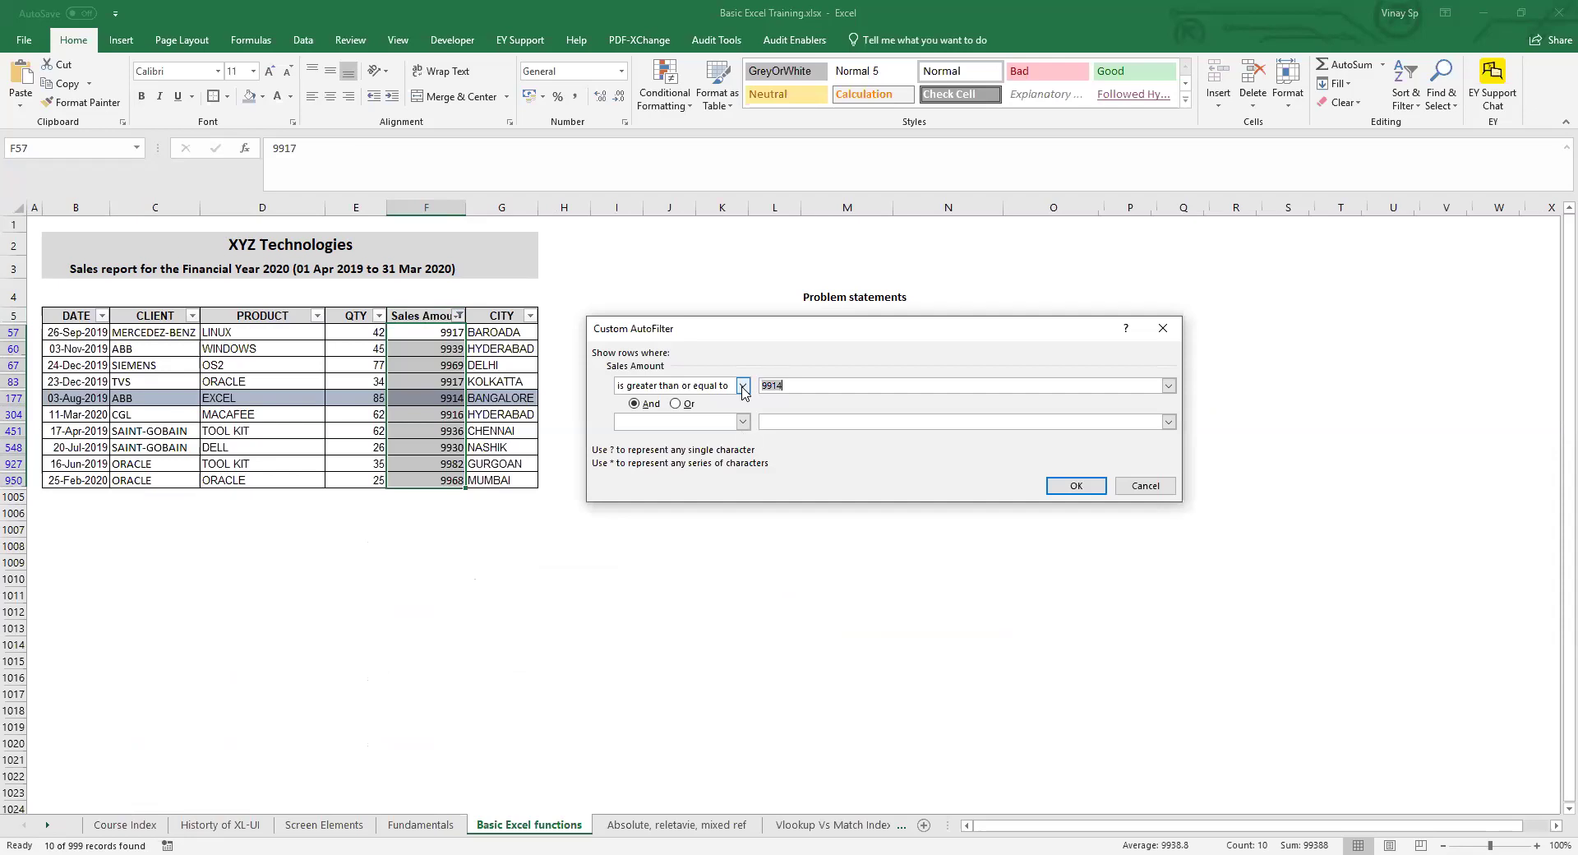
{"action": "left_click", "coordinate": [743, 385]}
{"action": "scroll", "coordinate": [742, 418], "scroll_direction": "up", "scroll_amount": 1}
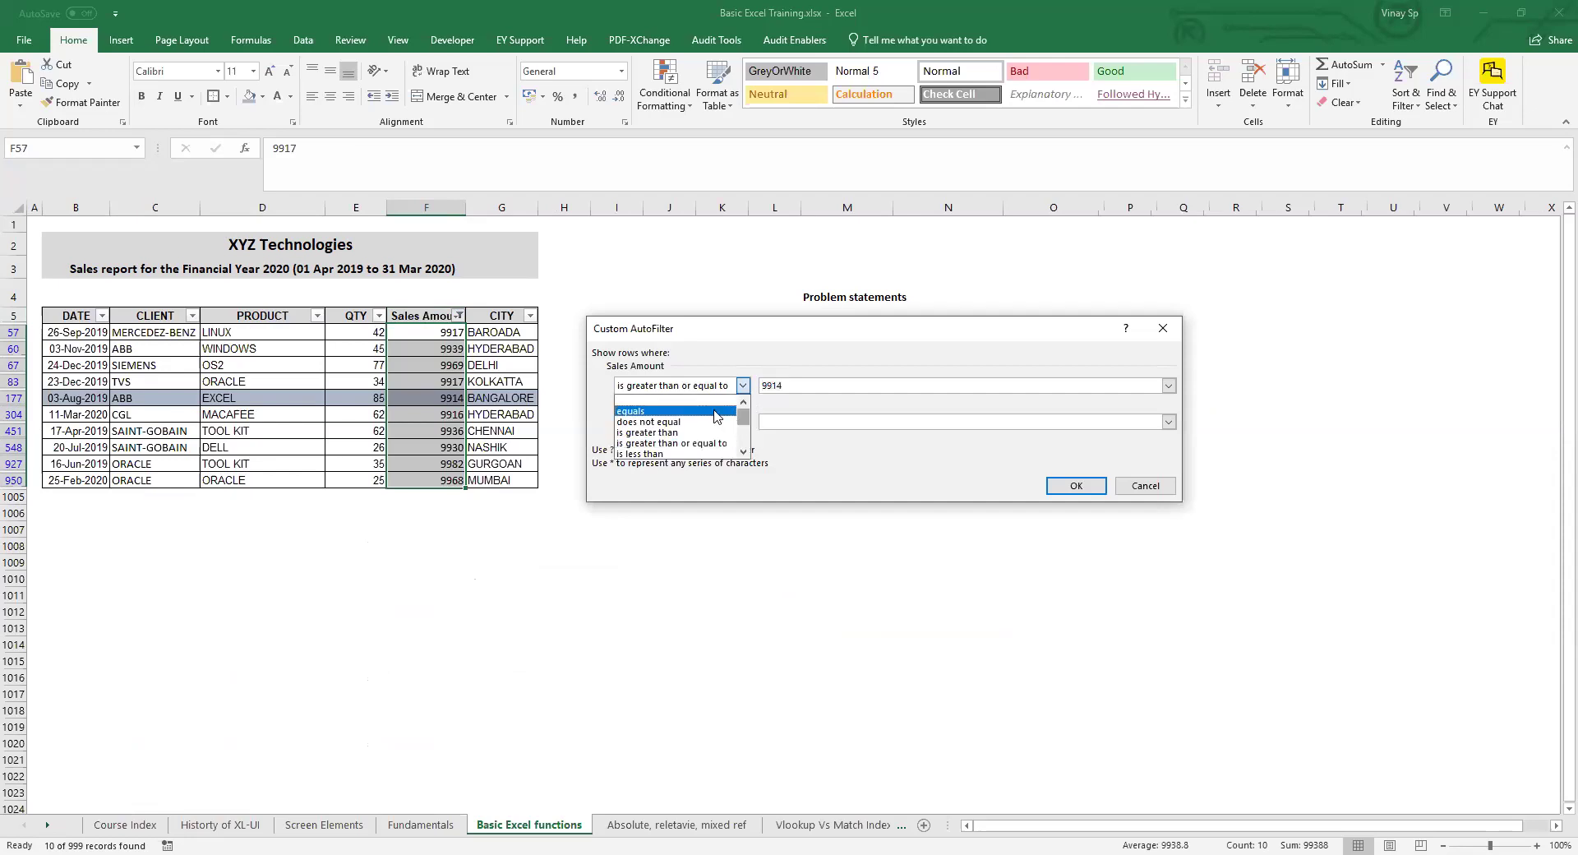
{"action": "left_click", "coordinate": [689, 412]}
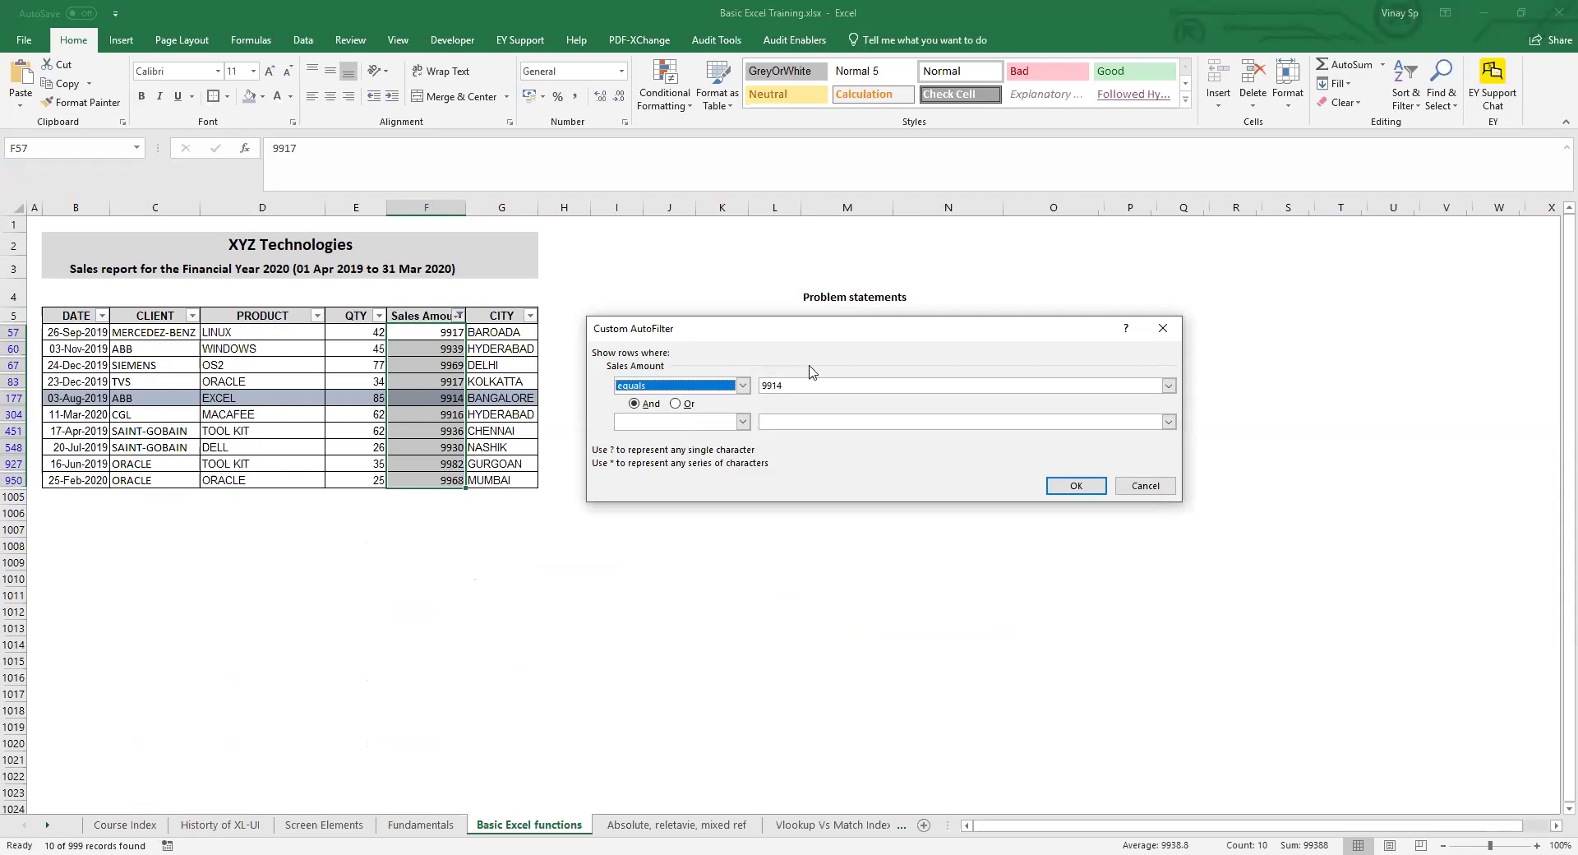
{"action": "key", "text": "Tab"}
{"action": "type", "text": "1000"}
{"action": "key", "text": "BackSpace"}
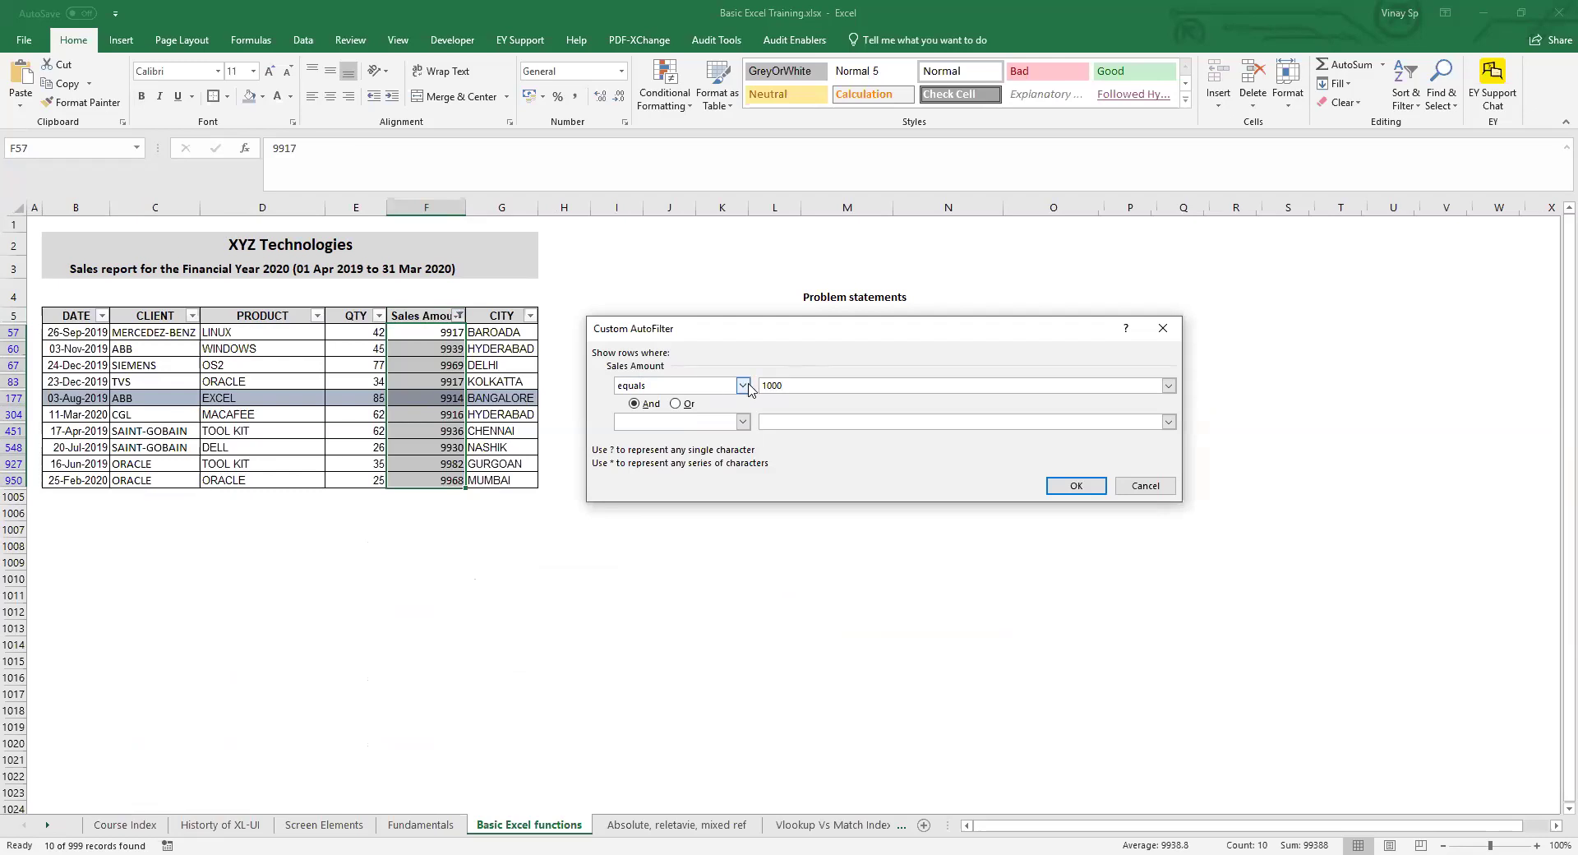
{"action": "left_click", "coordinate": [744, 386]}
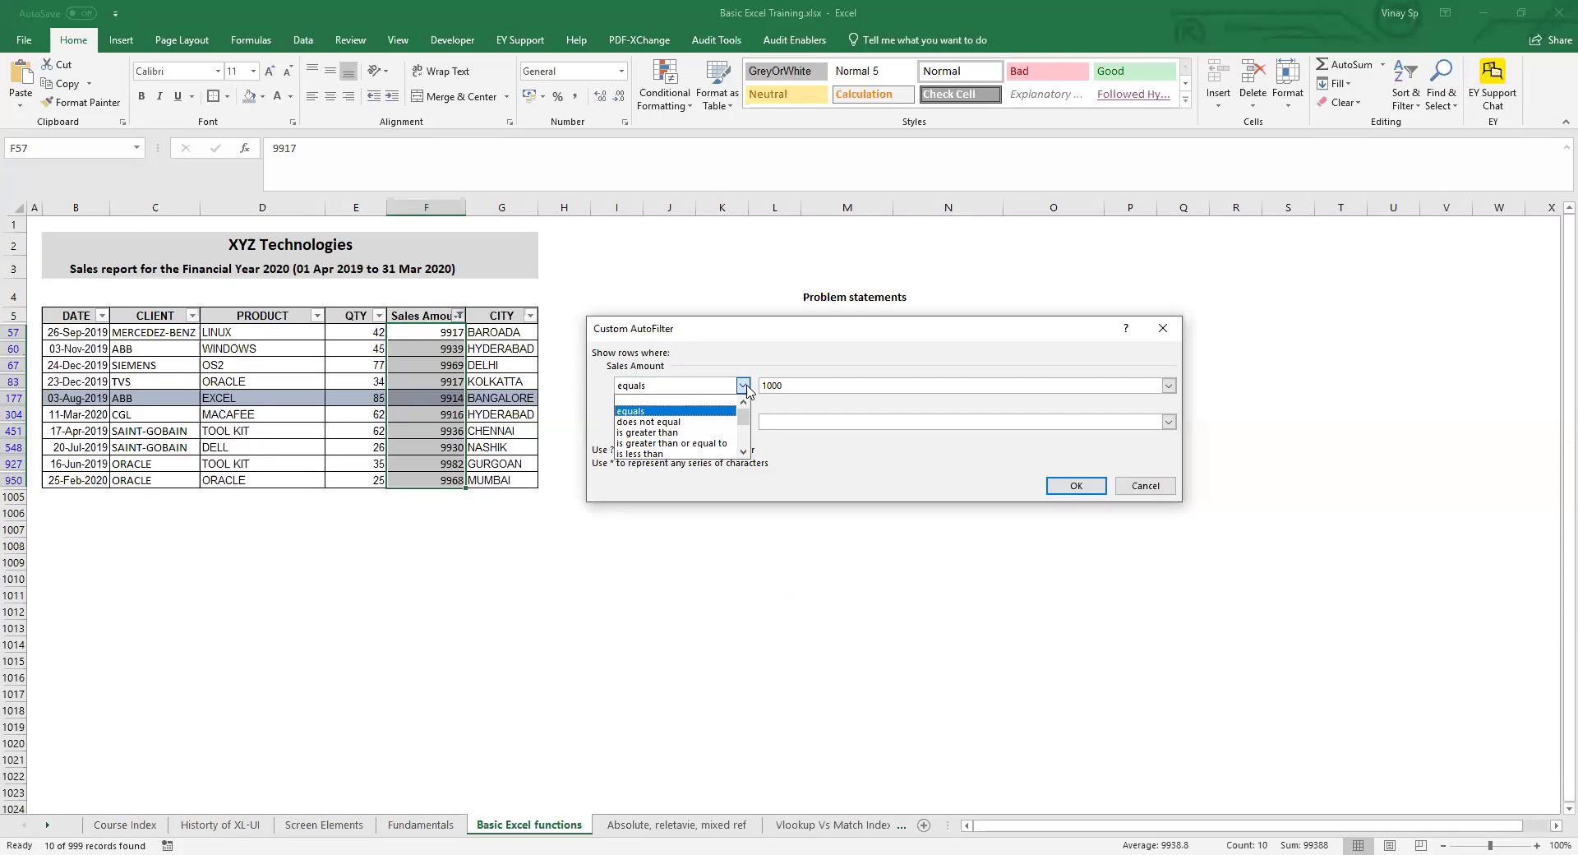
{"action": "left_click", "coordinate": [825, 408]}
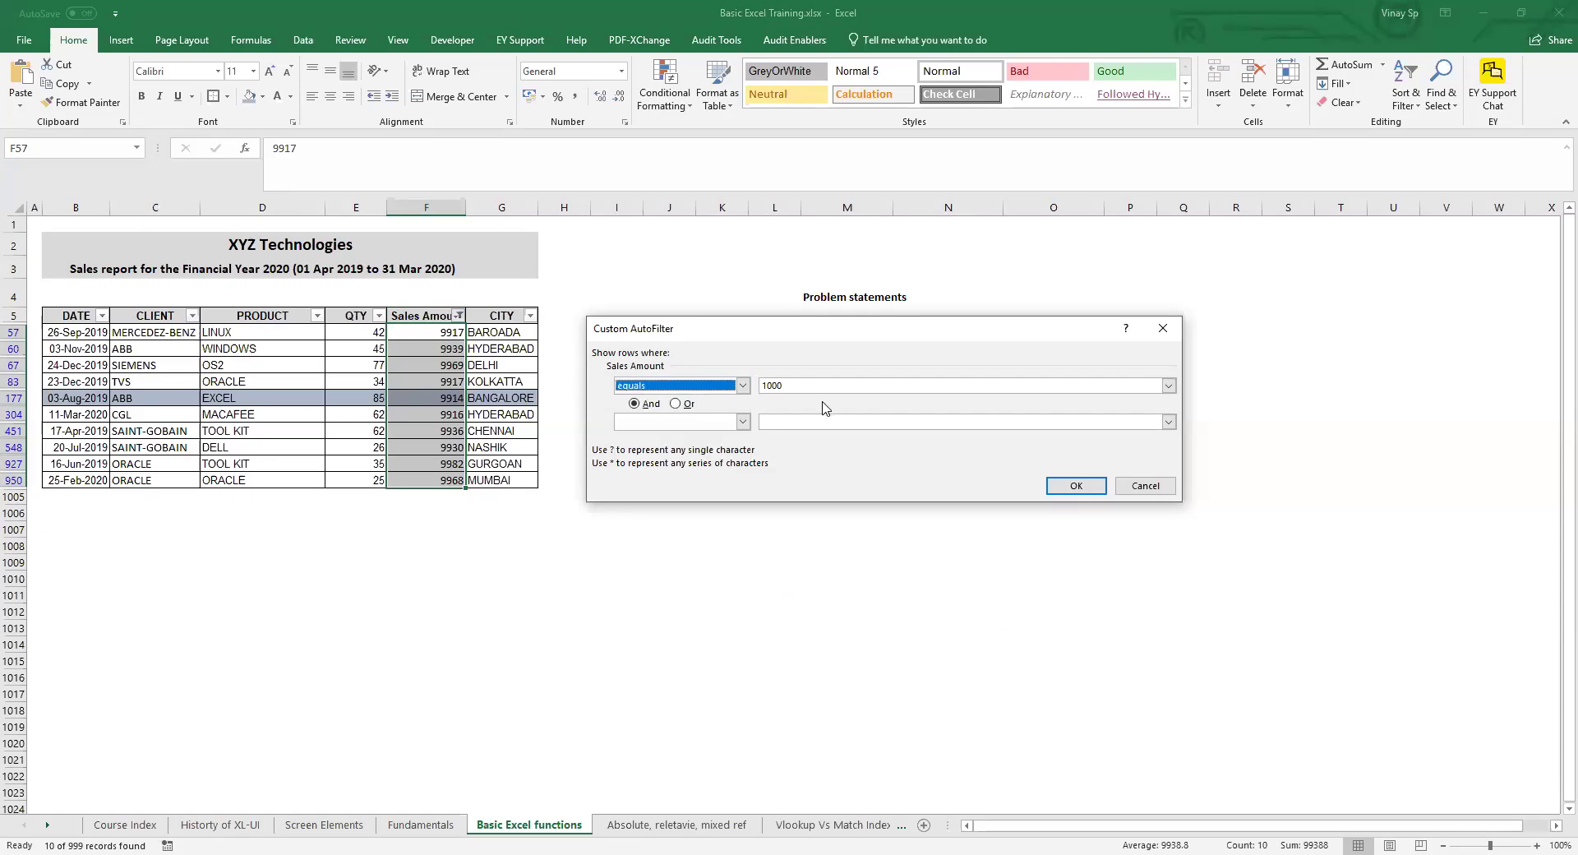
{"action": "left_click", "coordinate": [742, 385]}
{"action": "left_click_drag", "start_coordinate": [749, 429], "coordinate": [749, 448]}
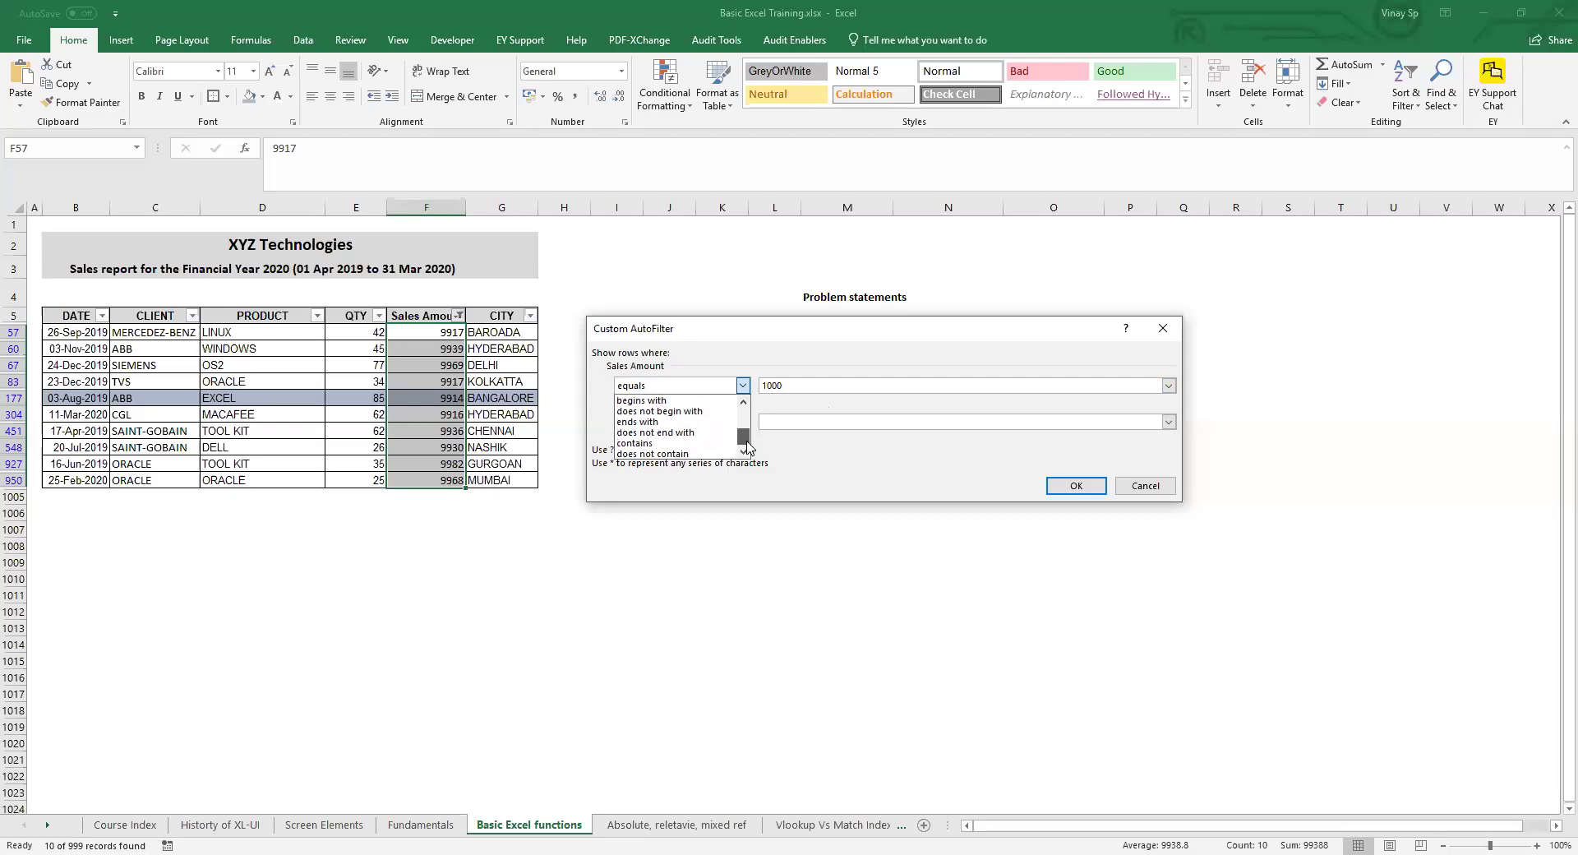
{"action": "left_click", "coordinate": [826, 457]}
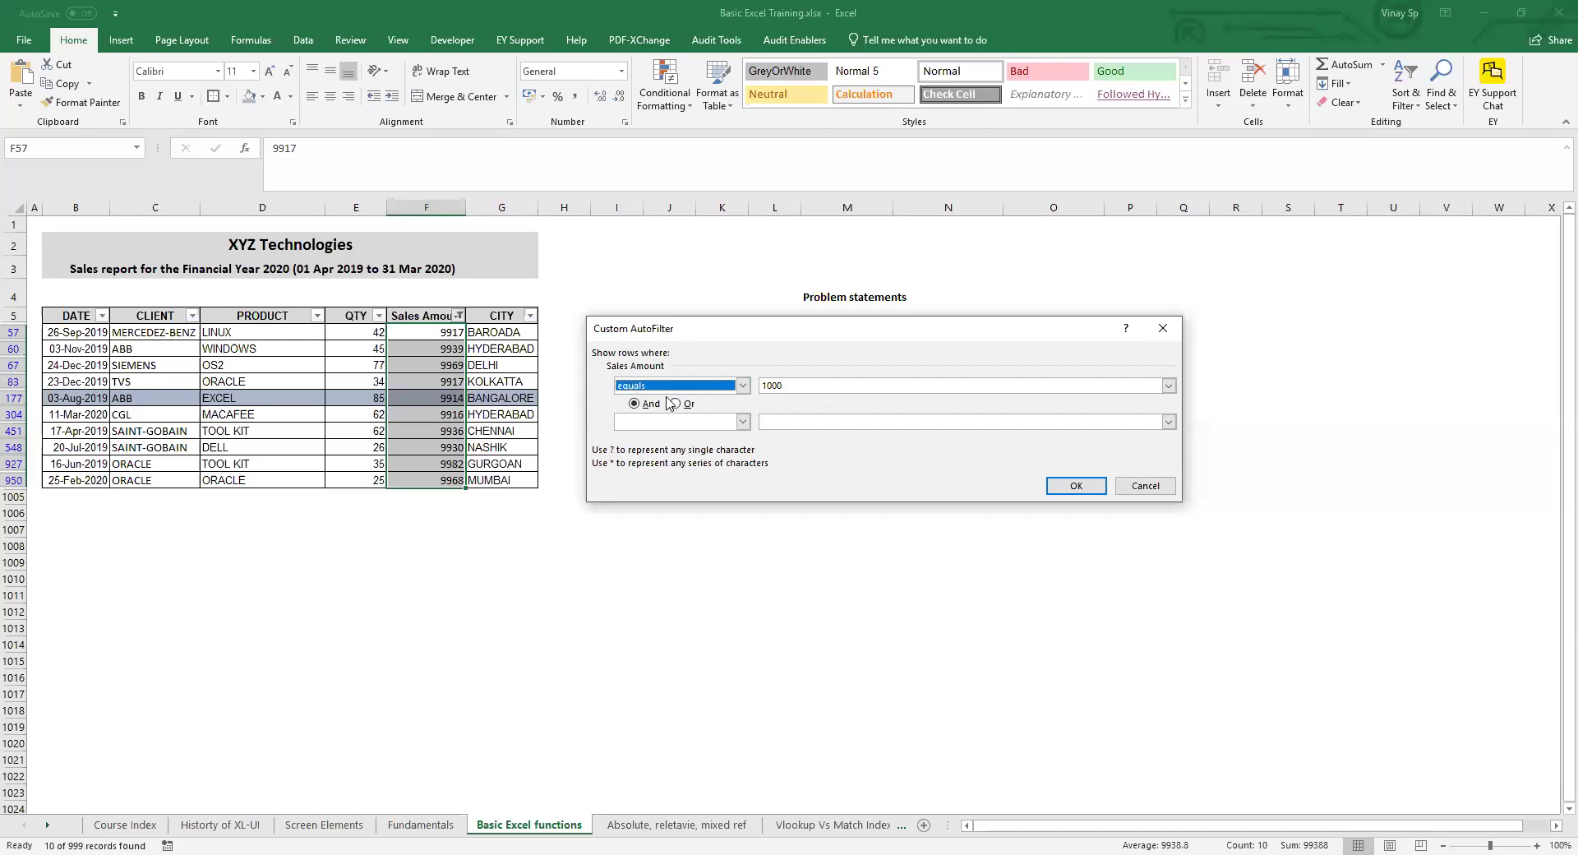
- Combine the condition using Or with a second condition, equals 2000, and apply the custom filter
{"action": "left_click", "coordinate": [675, 403]}
{"action": "left_click", "coordinate": [637, 404]}
{"action": "left_click", "coordinate": [683, 406]}
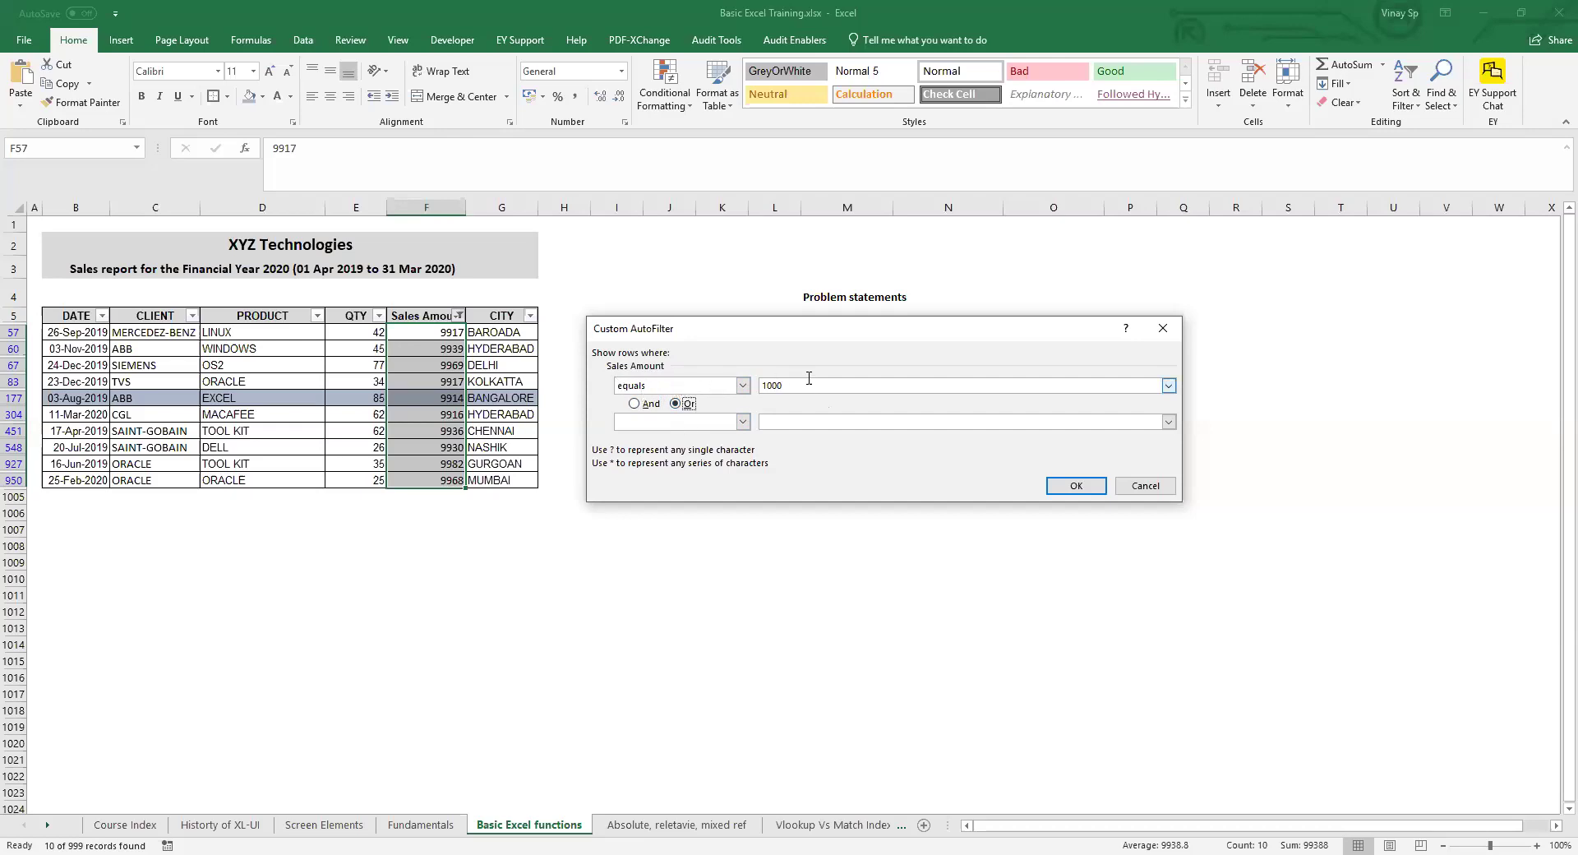
{"action": "left_click", "coordinate": [689, 422]}
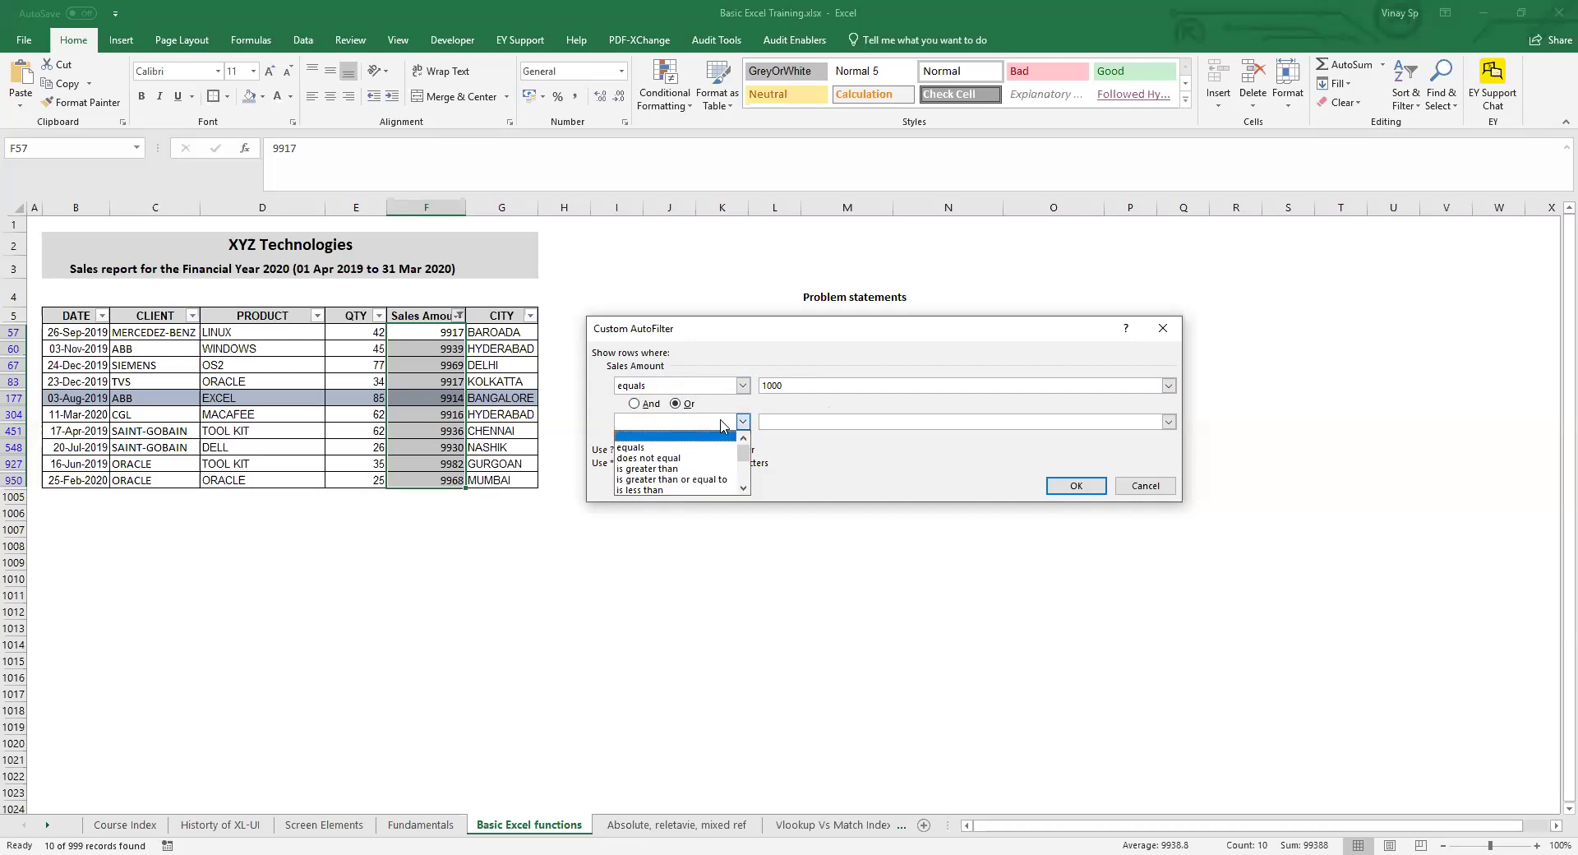
{"action": "left_click", "coordinate": [657, 447]}
{"action": "left_click", "coordinate": [785, 422]}
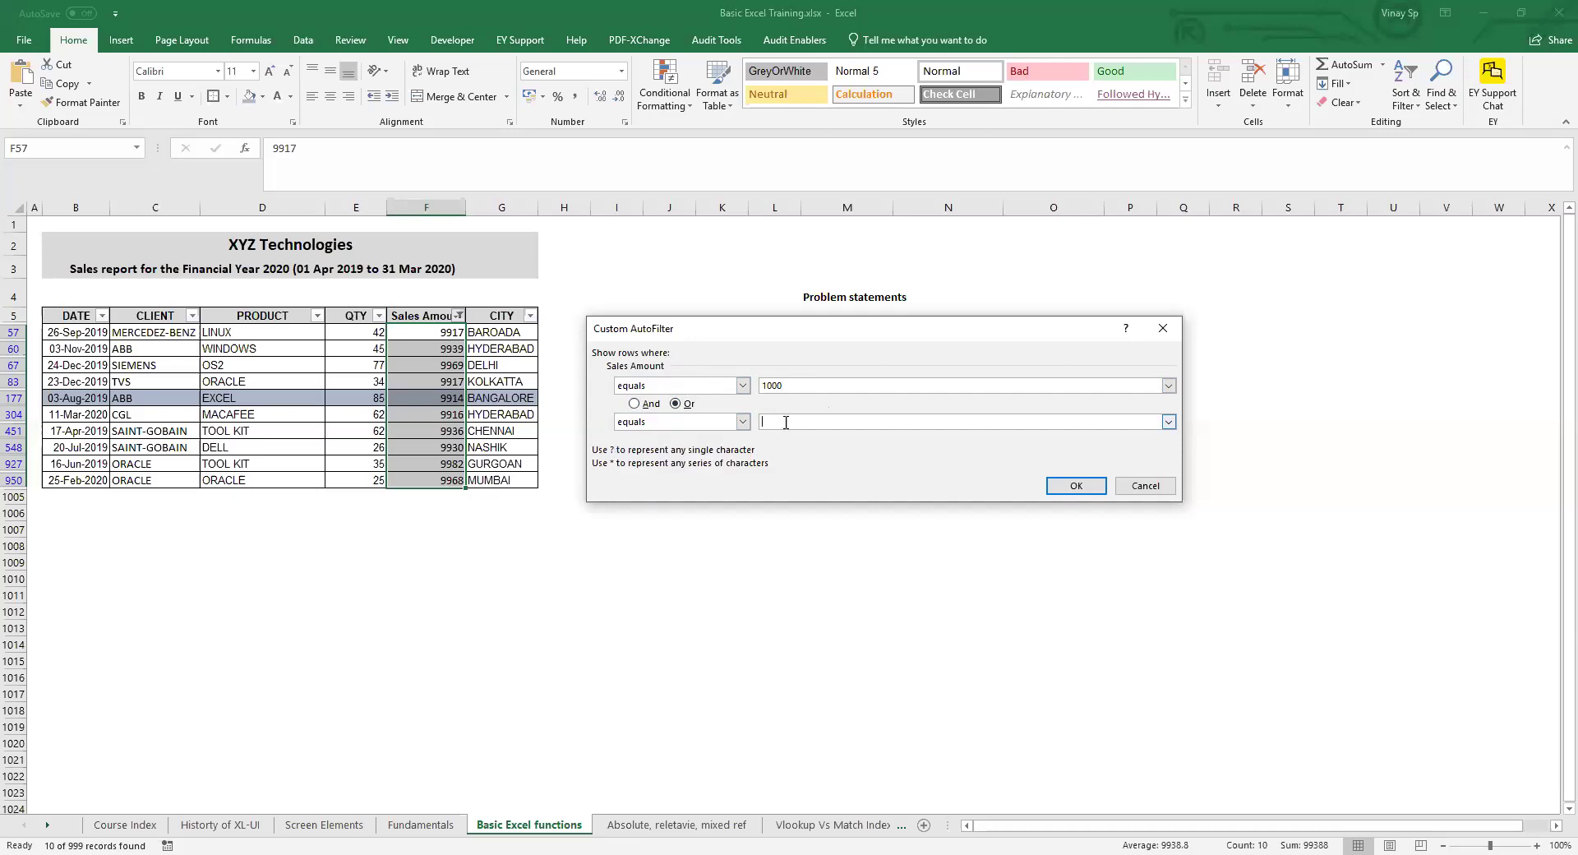
{"action": "type", "text": "2000"}
{"action": "left_click", "coordinate": [1066, 487]}
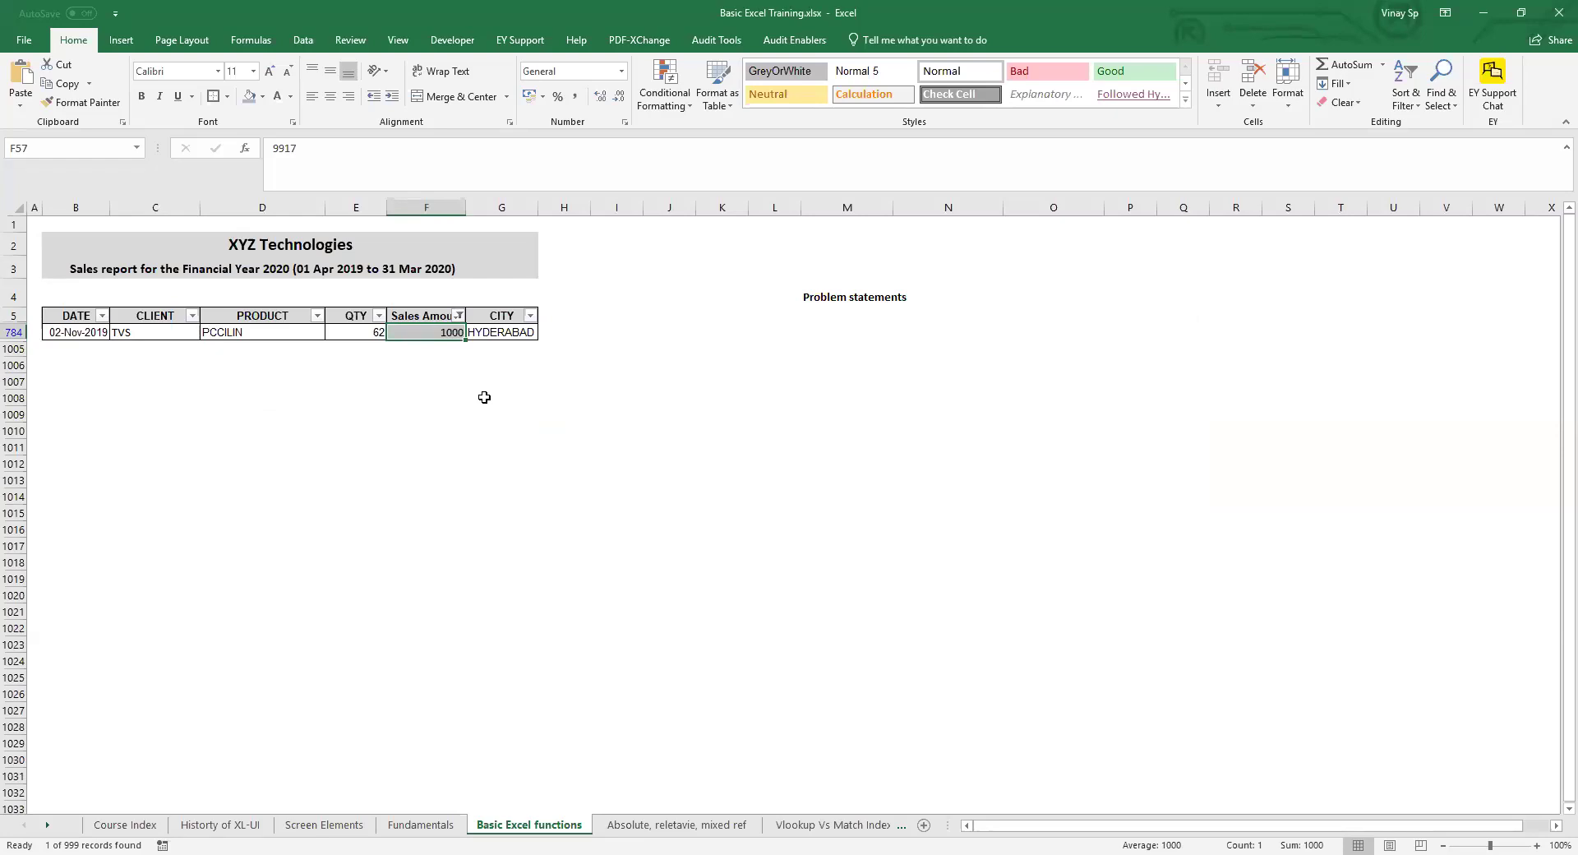
{"action": "key", "text": "Delete"}
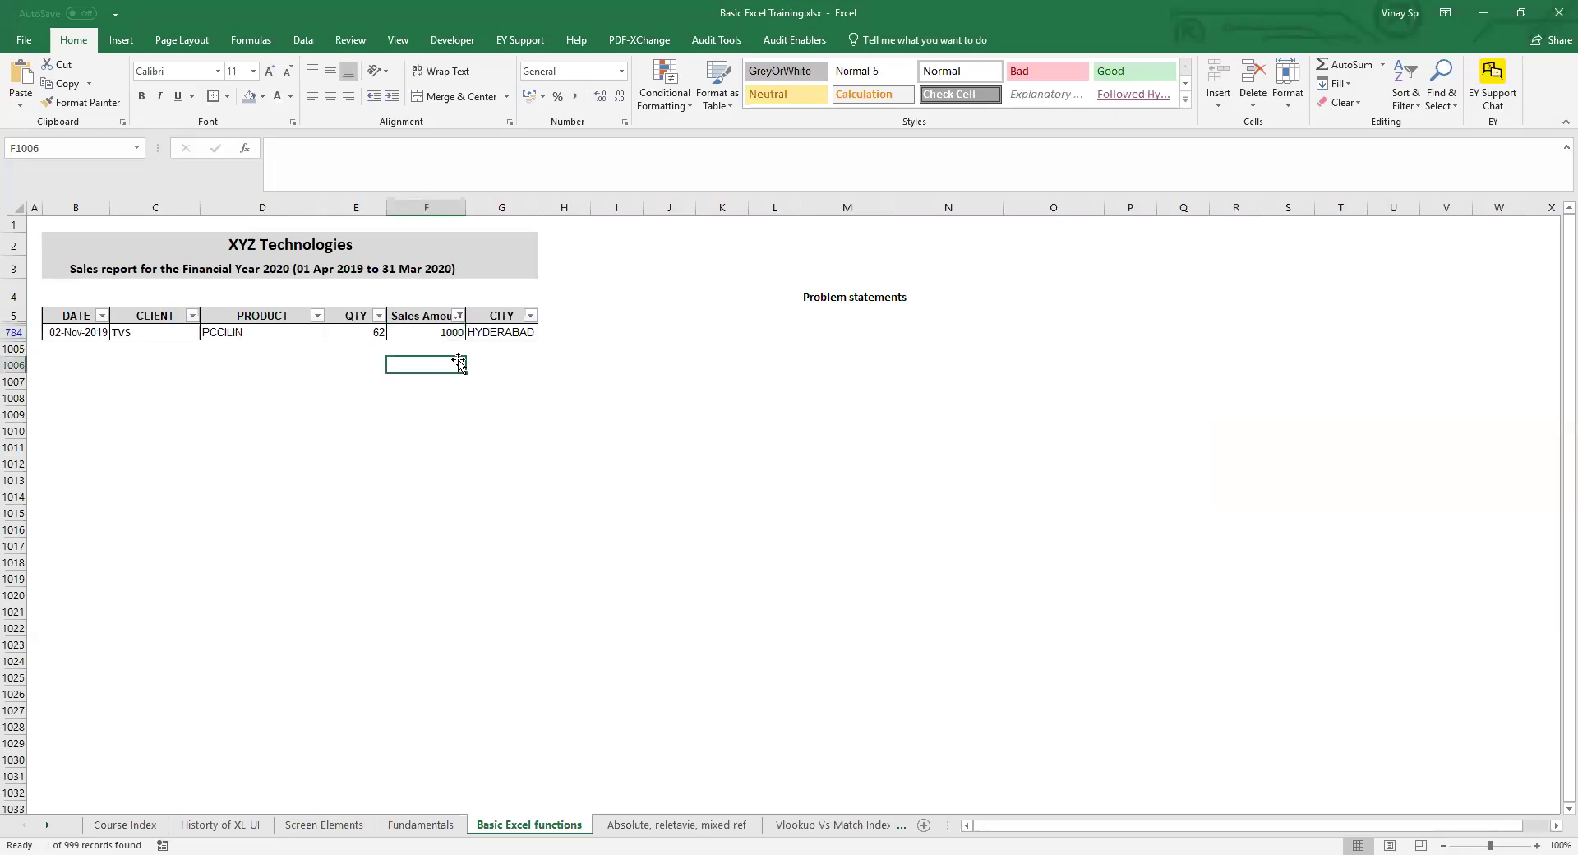
- Change the operator joining the two custom filter conditions on Sales Amount to And and apply the filter
{"action": "left_click", "coordinate": [460, 317]}
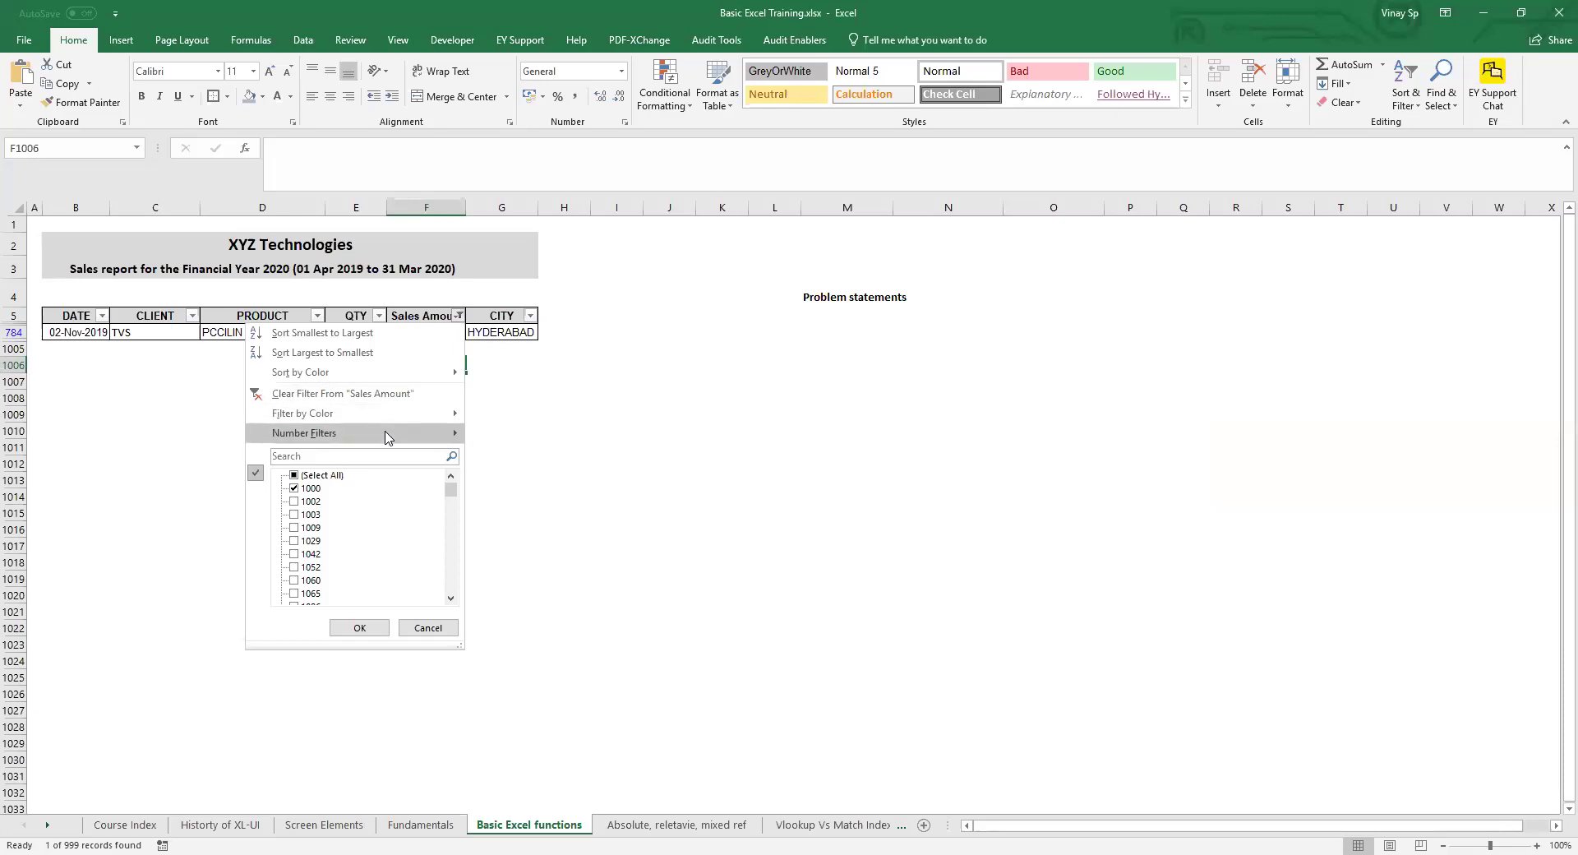
{"action": "mouse_move", "coordinate": [388, 435]}
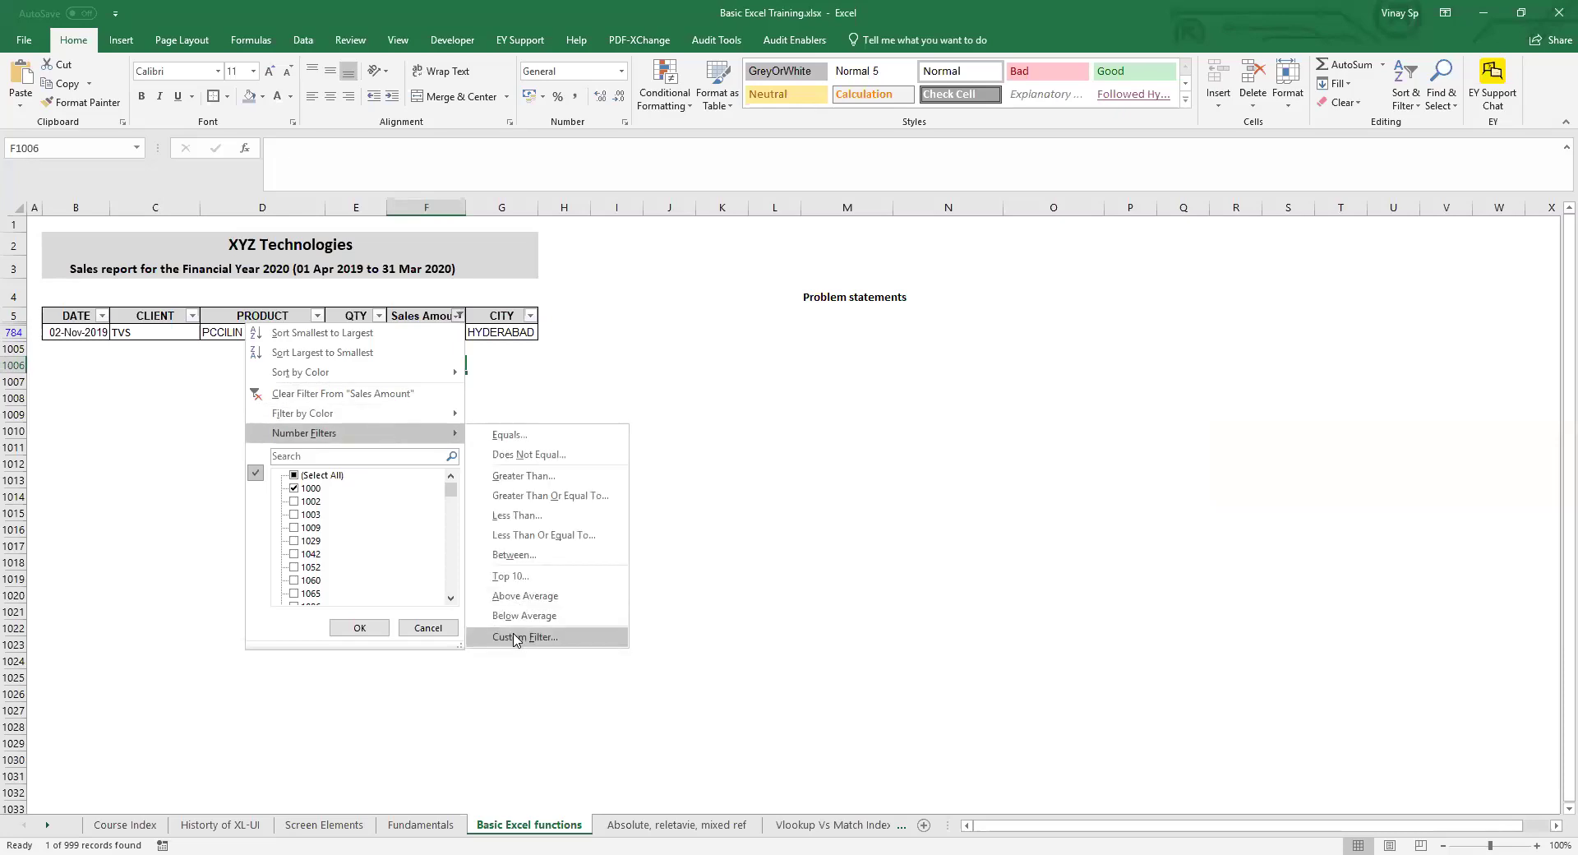
{"action": "left_click", "coordinate": [515, 638]}
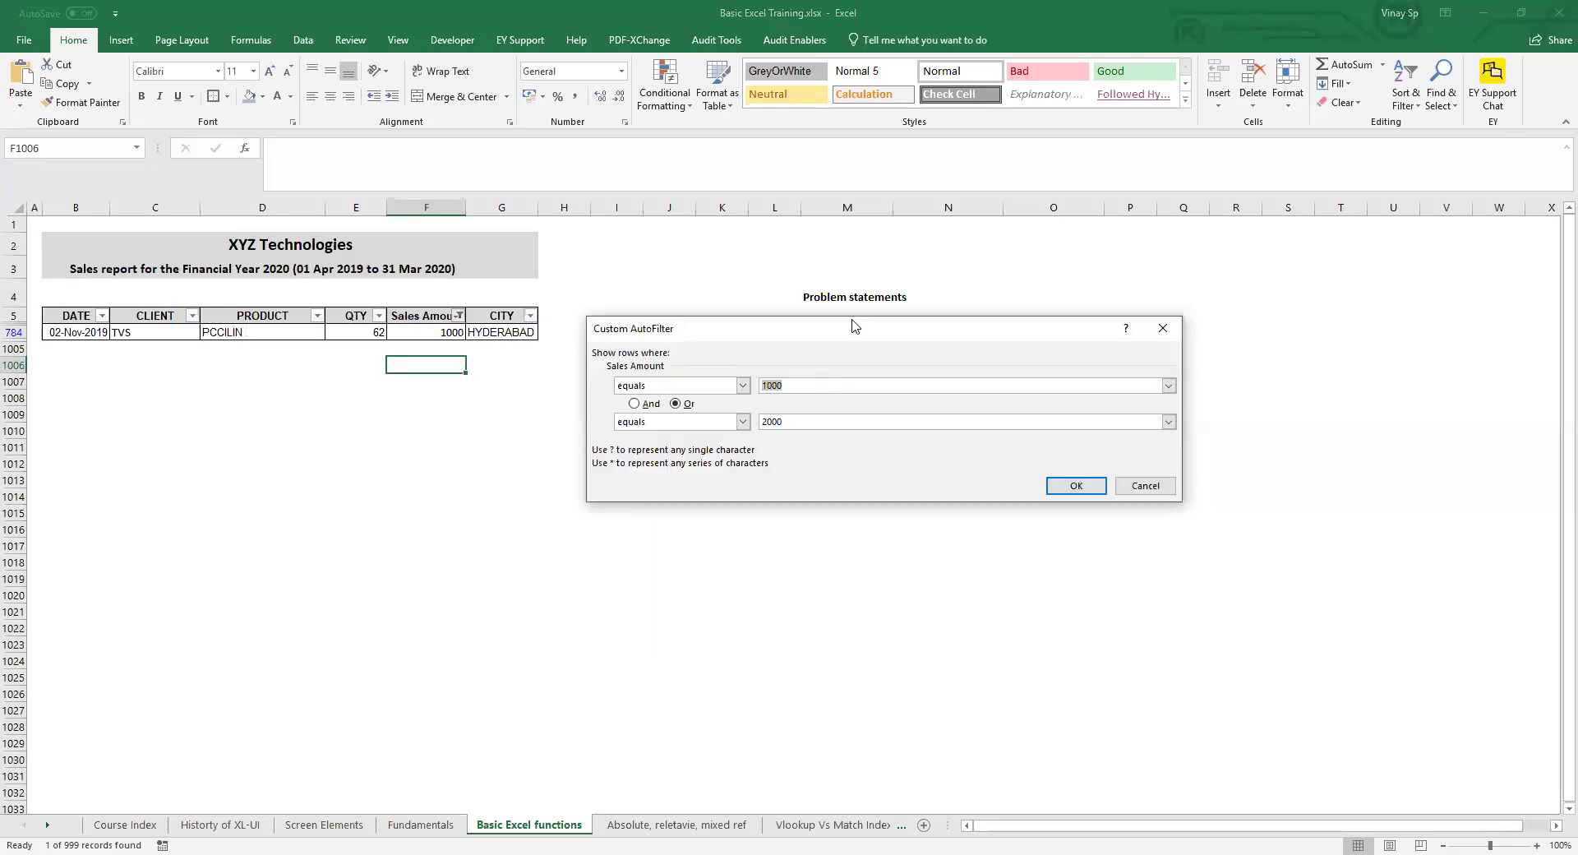
{"action": "left_click_drag", "start_coordinate": [854, 324], "coordinate": [1056, 238]}
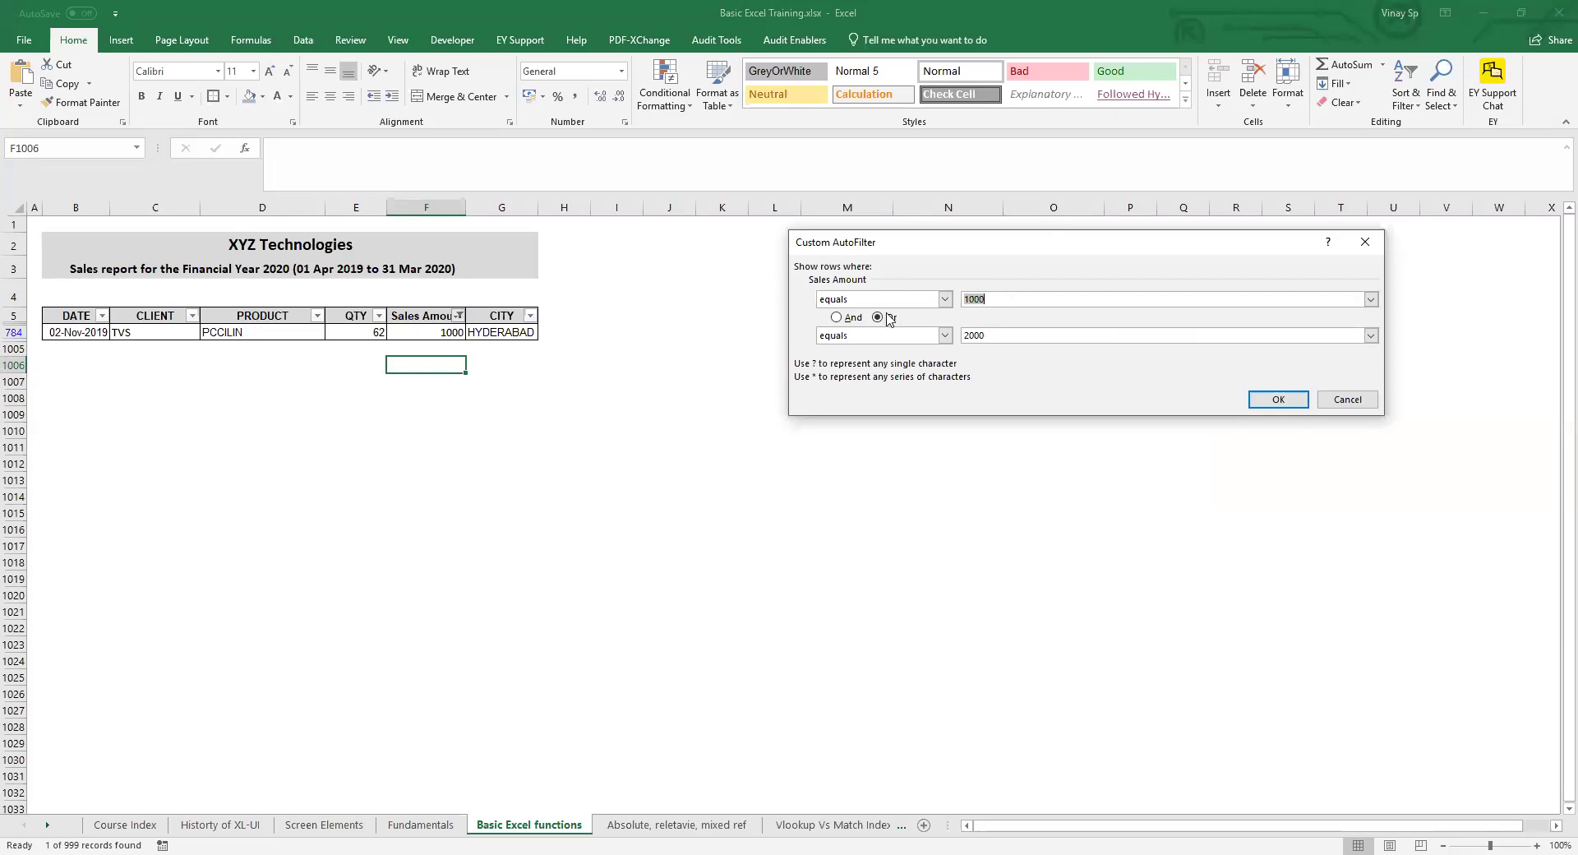
{"action": "left_click_drag", "start_coordinate": [1019, 299], "coordinate": [916, 290]}
{"action": "left_click", "coordinate": [1013, 332]}
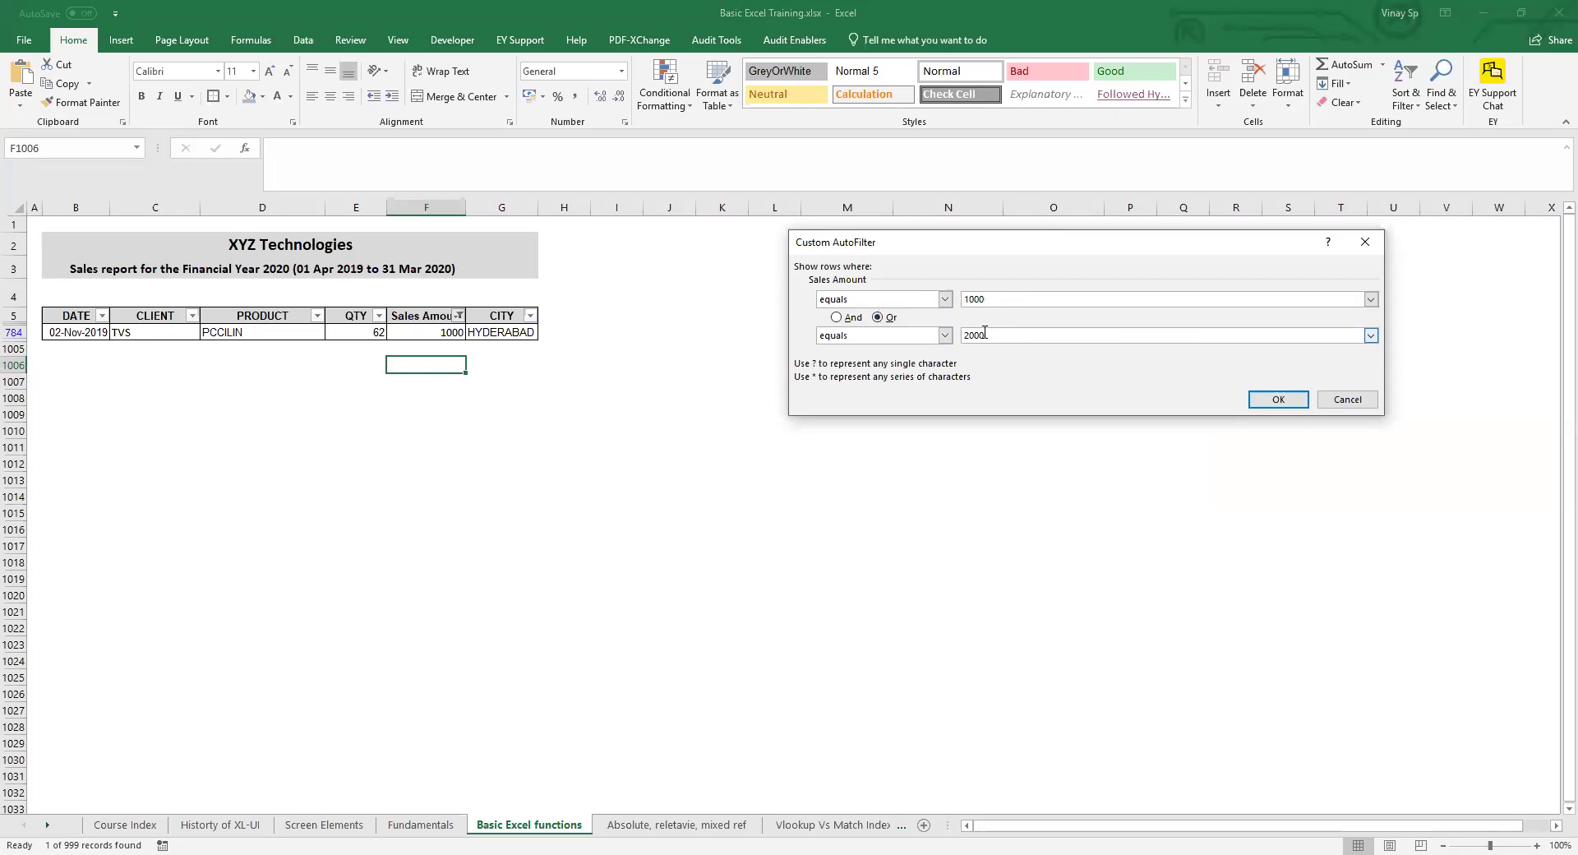
{"action": "left_click", "coordinate": [837, 319]}
{"action": "left_click", "coordinate": [1287, 398]}
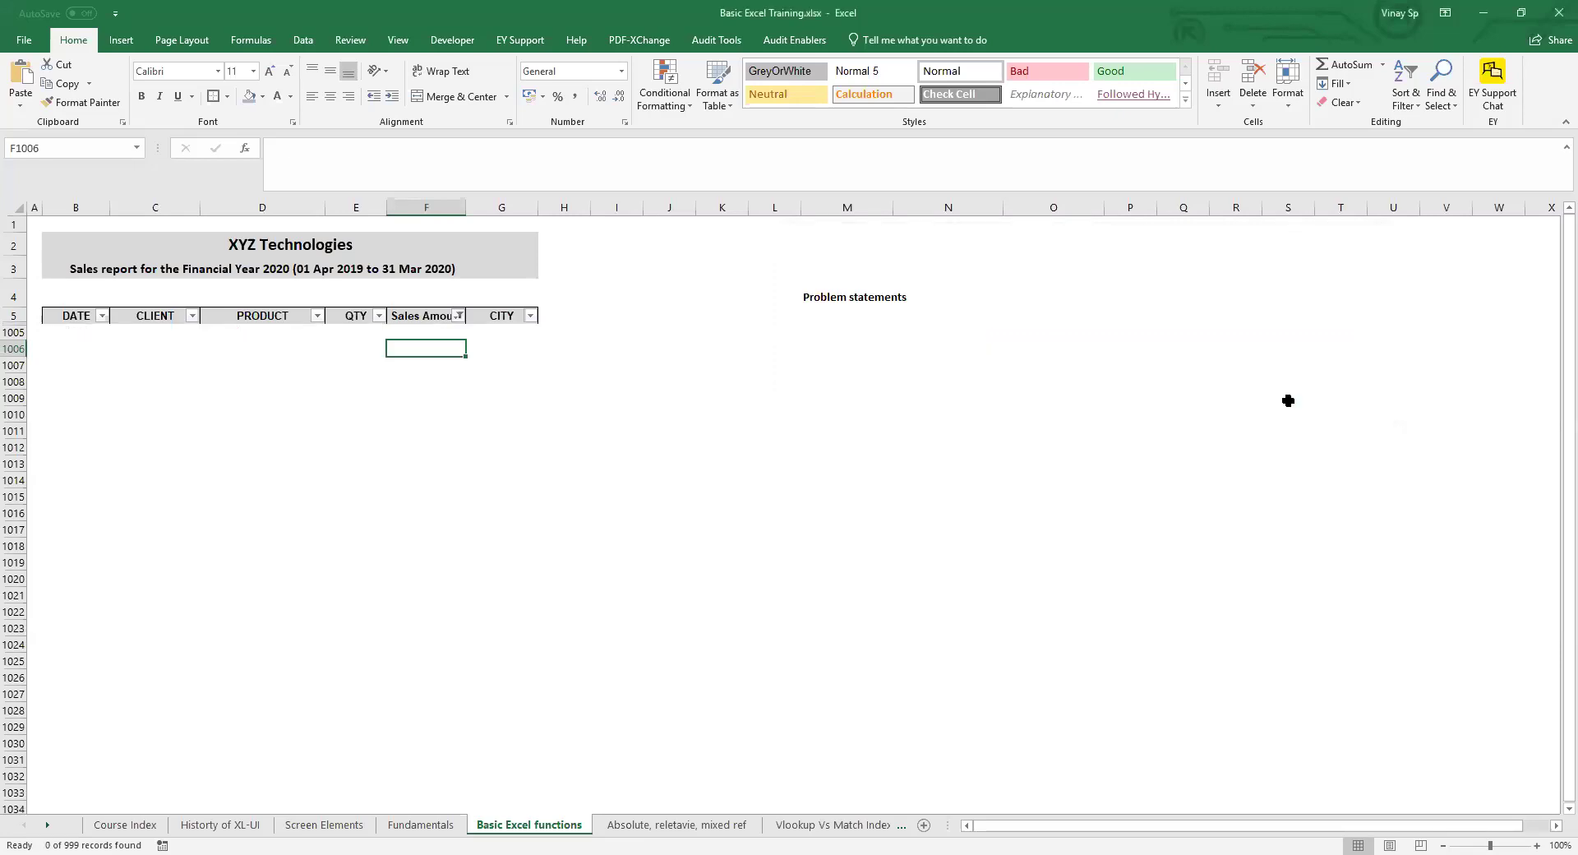
- Filter the Sales Amount column to values less than 5000 and look over the filtered amounts
{"action": "left_click", "coordinate": [456, 316]}
{"action": "mouse_move", "coordinate": [362, 438]}
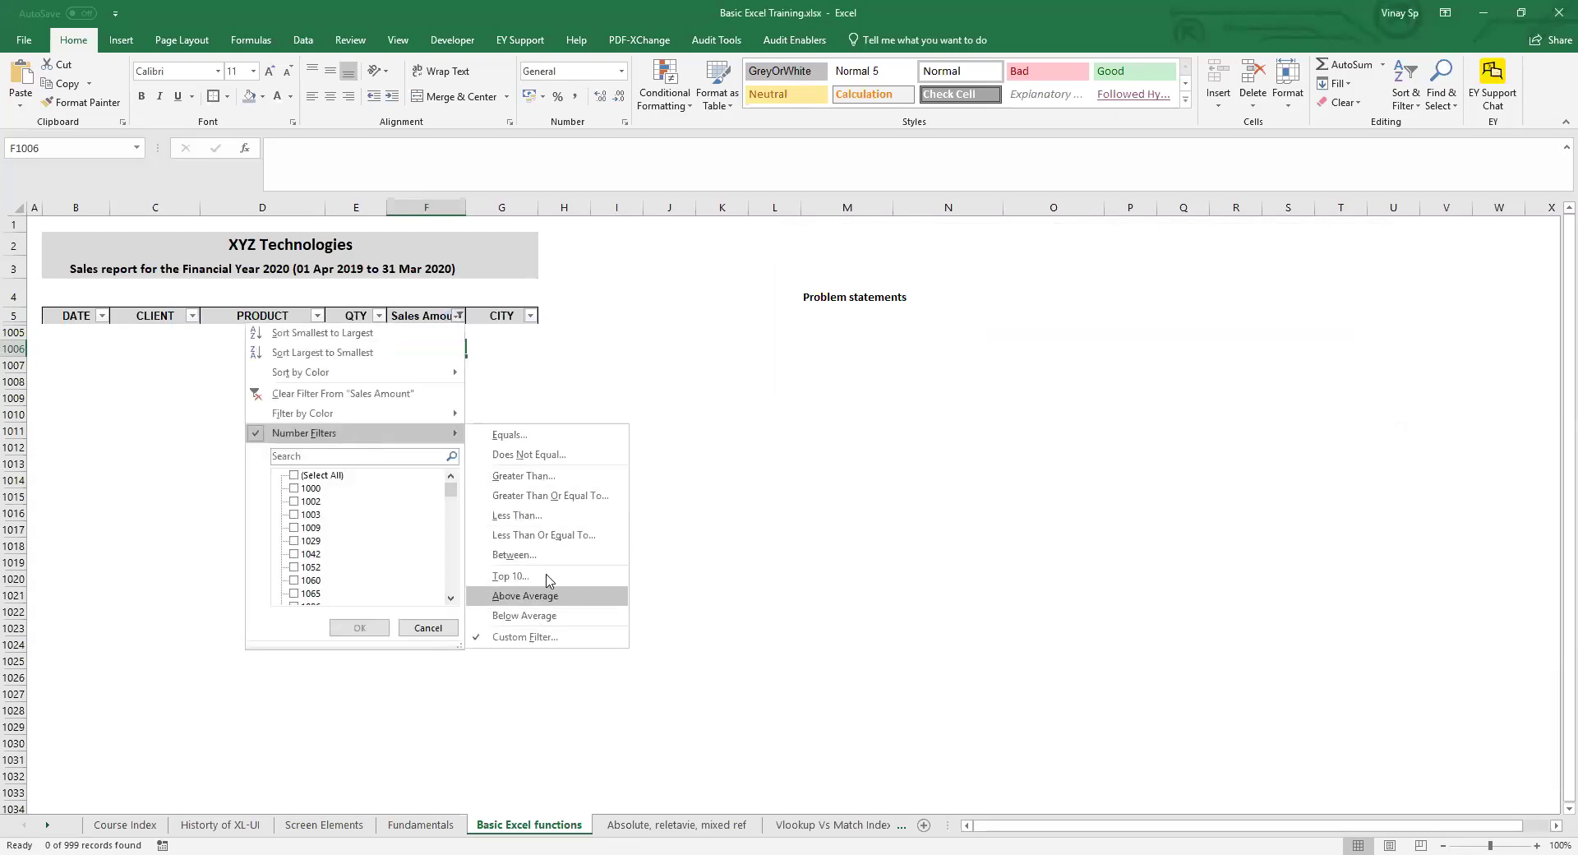
{"action": "left_click", "coordinate": [566, 516]}
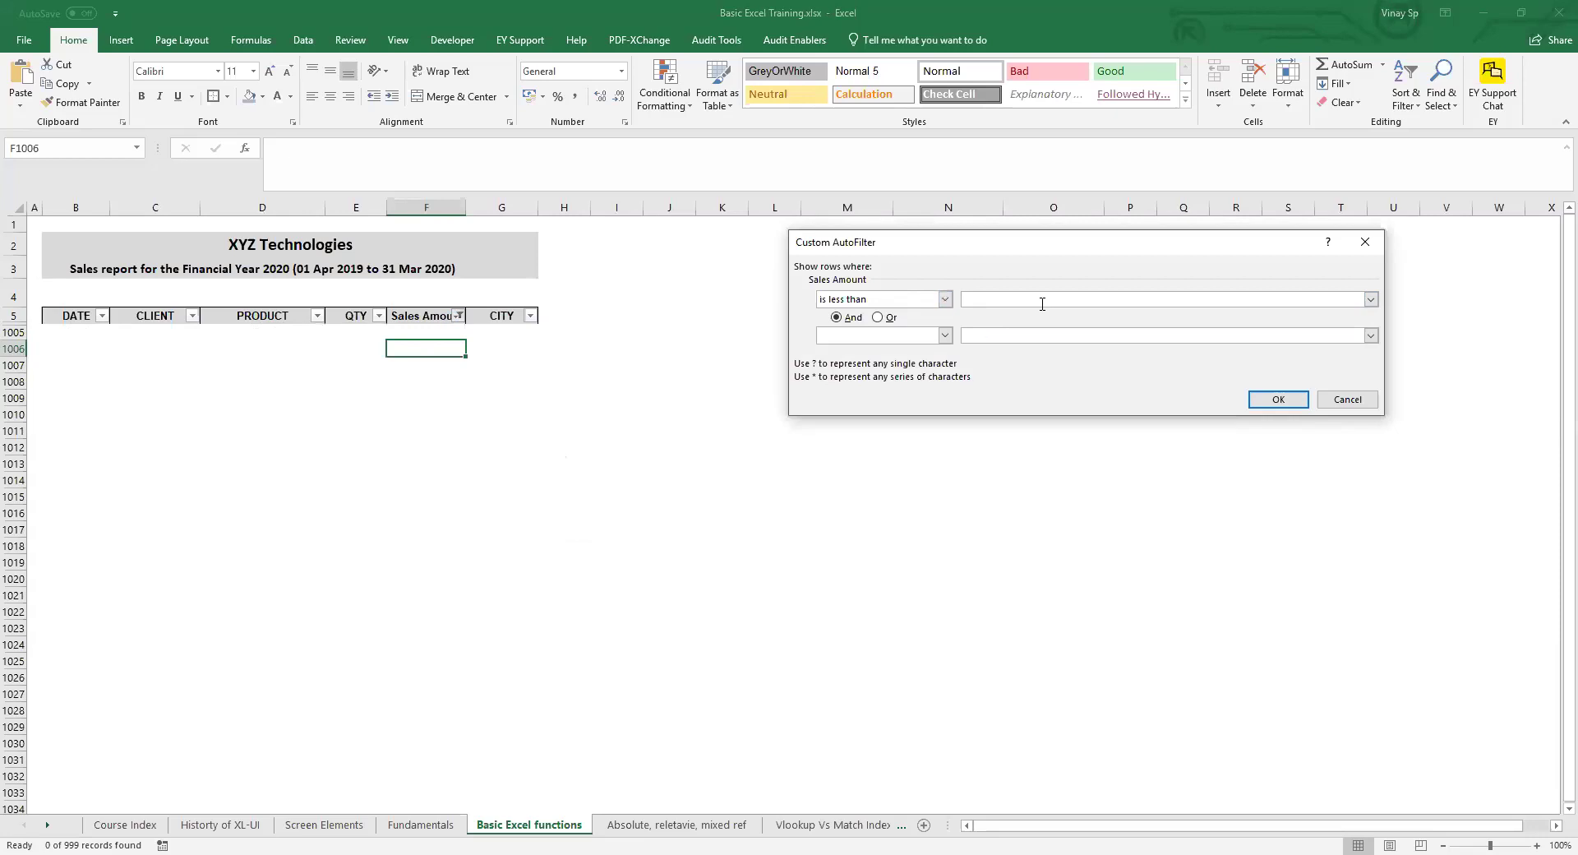
{"action": "type", "text": "5000"}
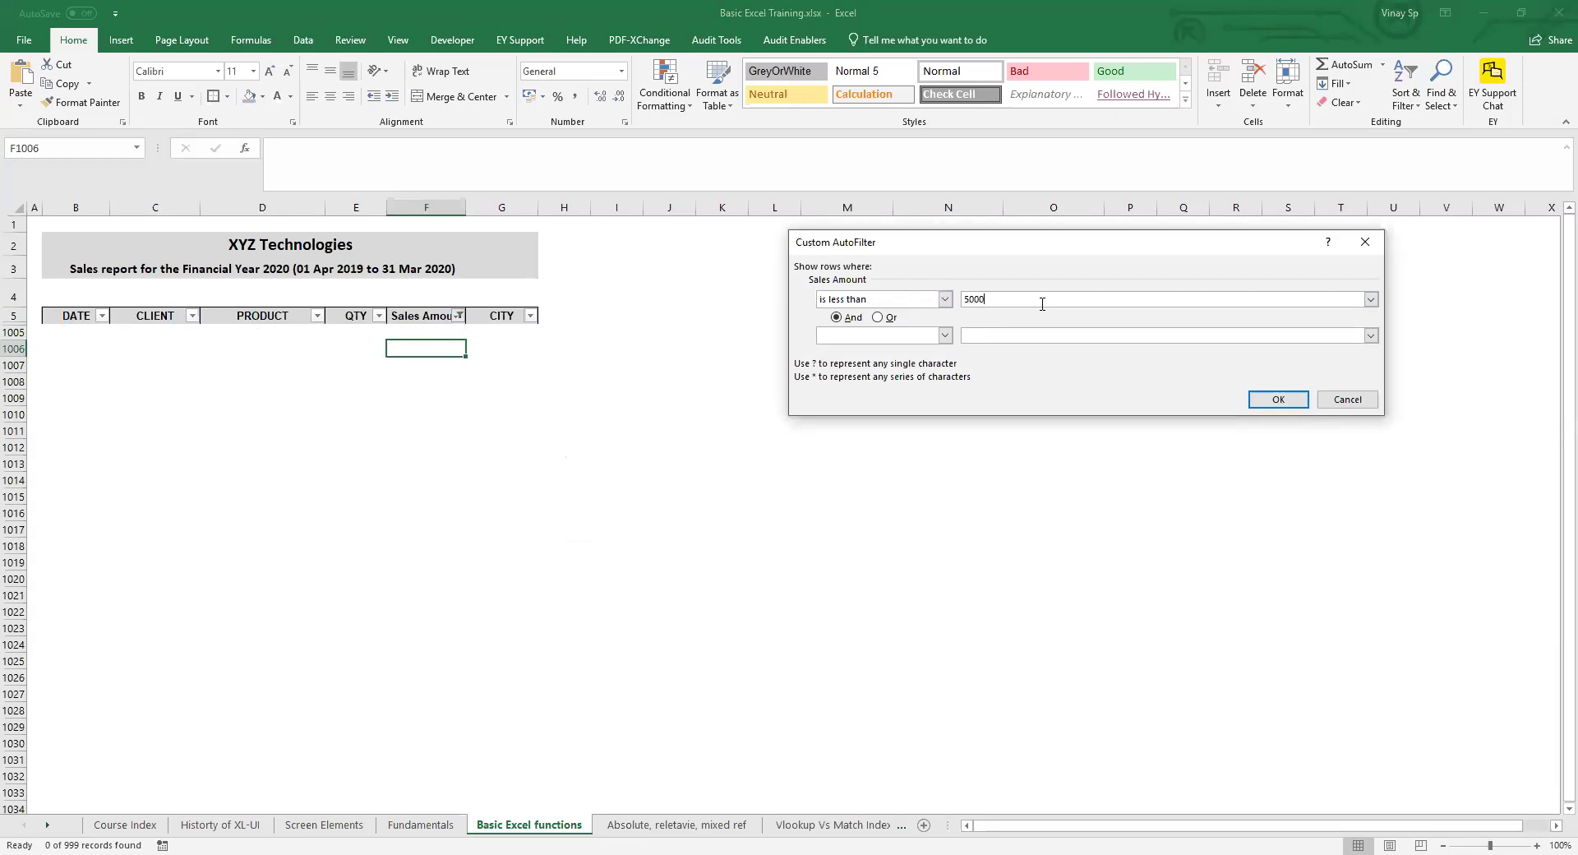
{"action": "left_click", "coordinate": [1279, 399]}
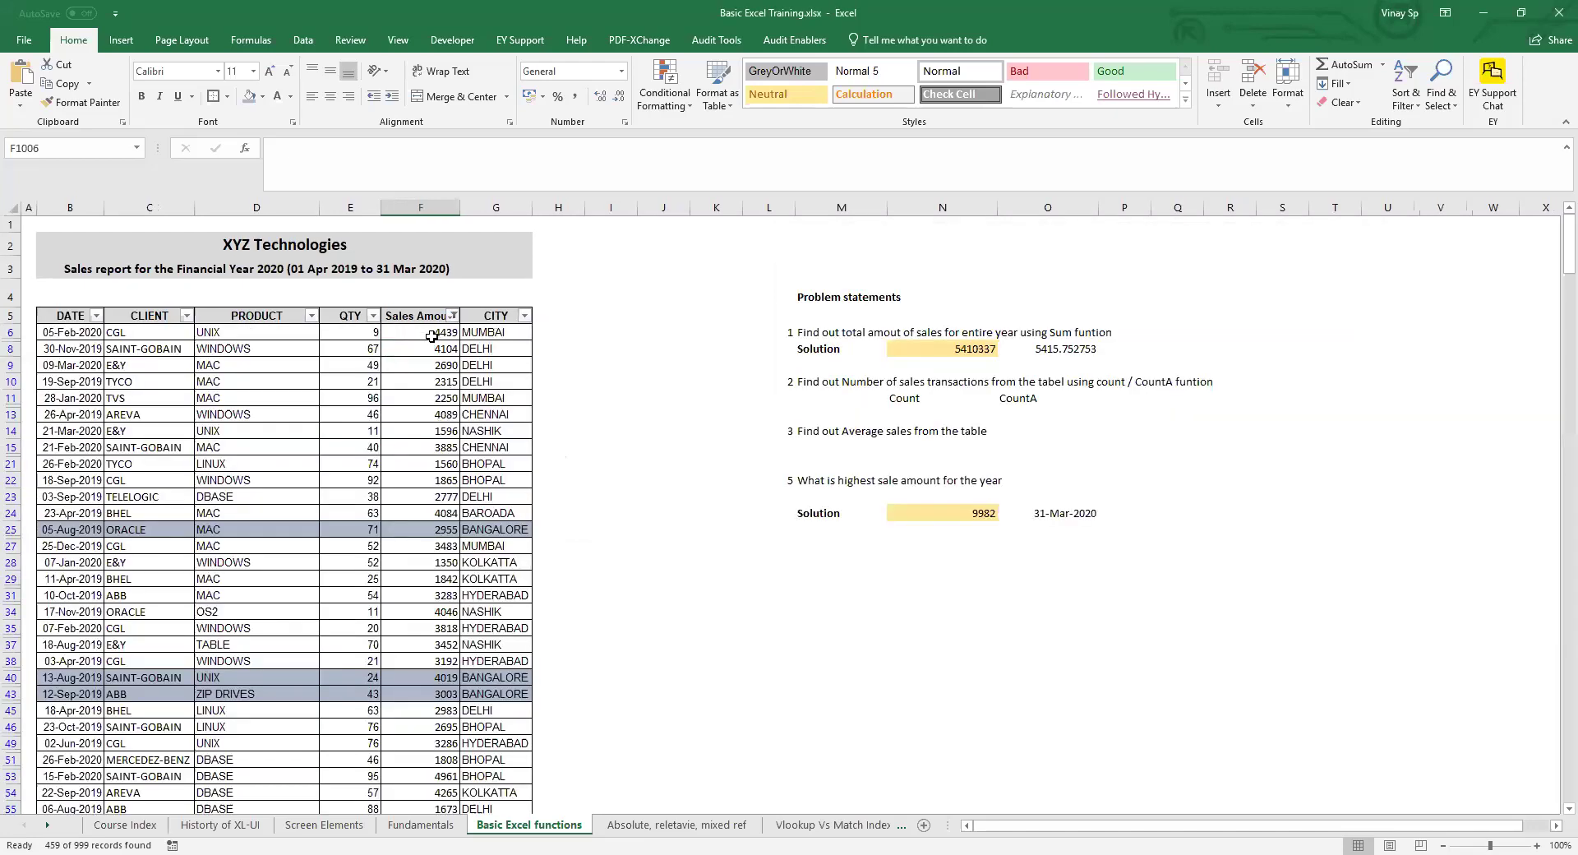
{"action": "left_click_drag", "start_coordinate": [431, 336], "coordinate": [436, 598]}
{"action": "left_click", "coordinate": [518, 587]}
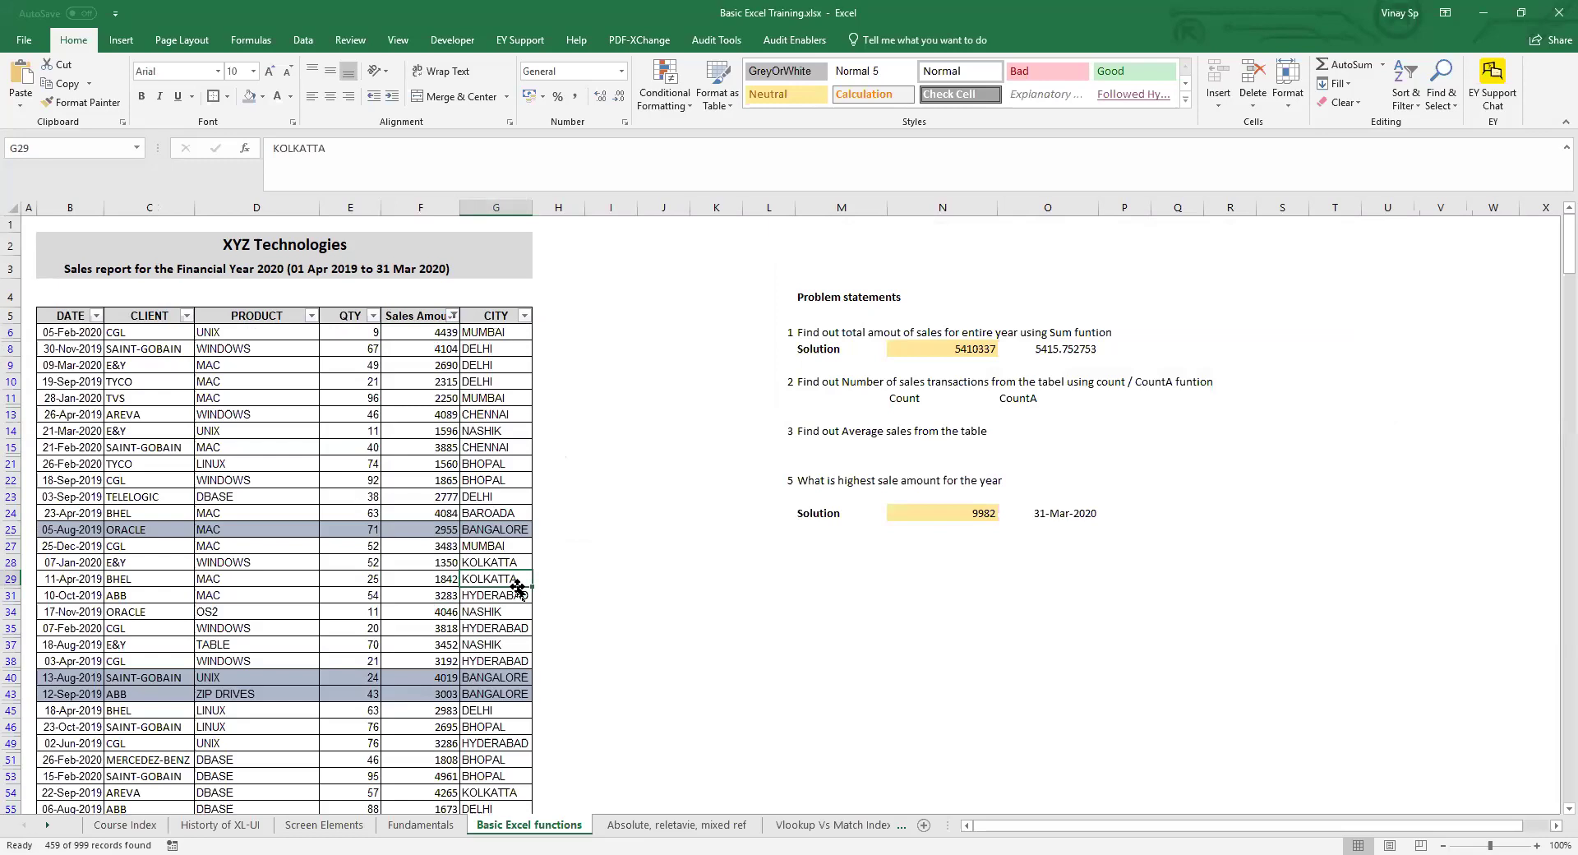
- Clear the filter from the Sales Amount column
{"action": "left_click", "coordinate": [411, 316]}
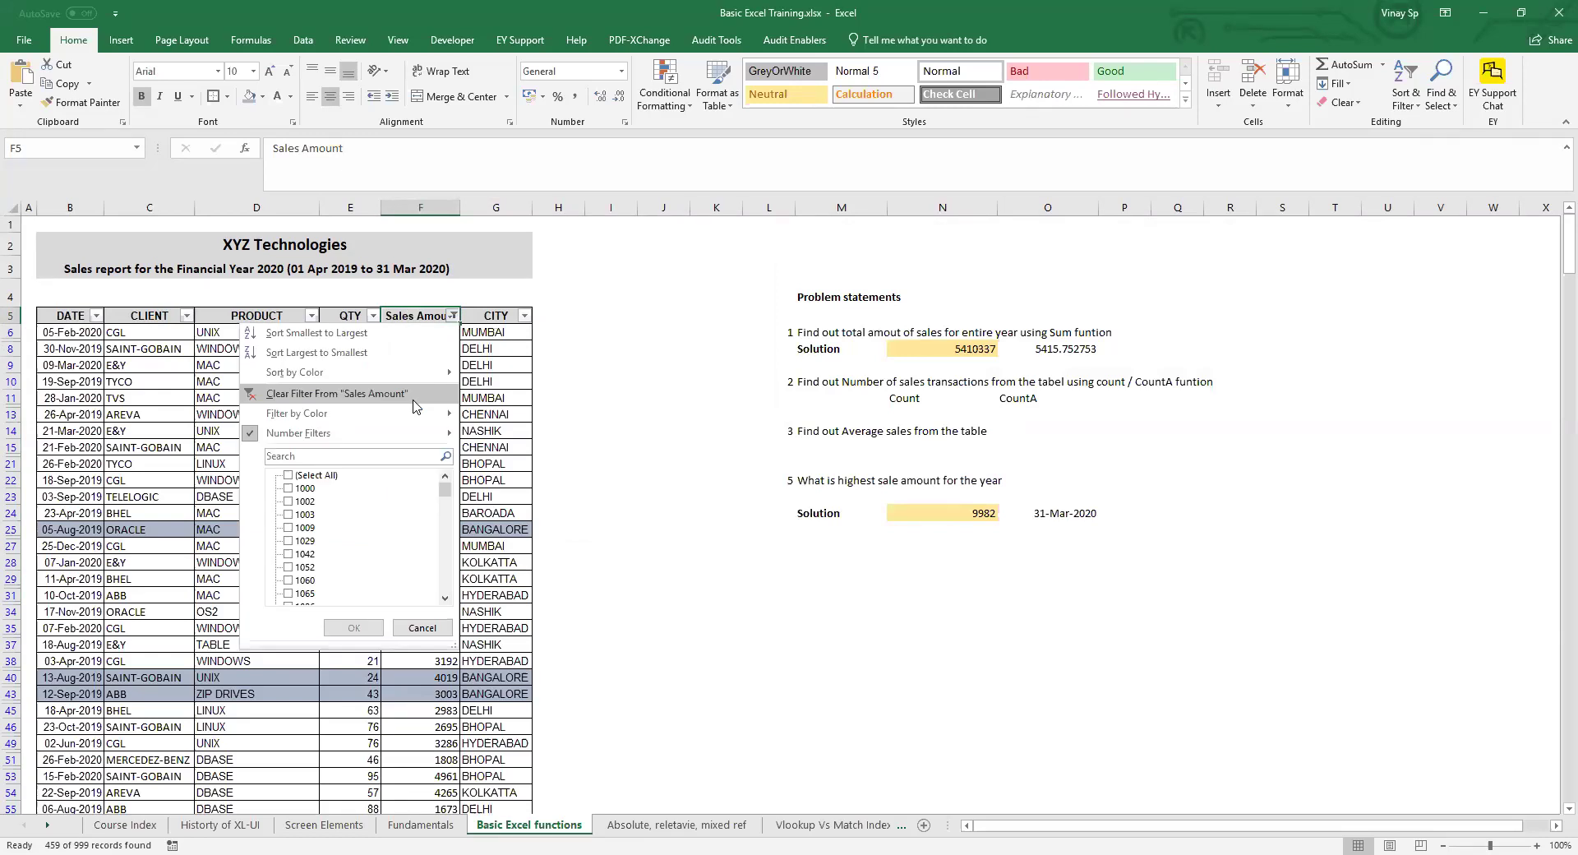
{"action": "left_click", "coordinate": [543, 405]}
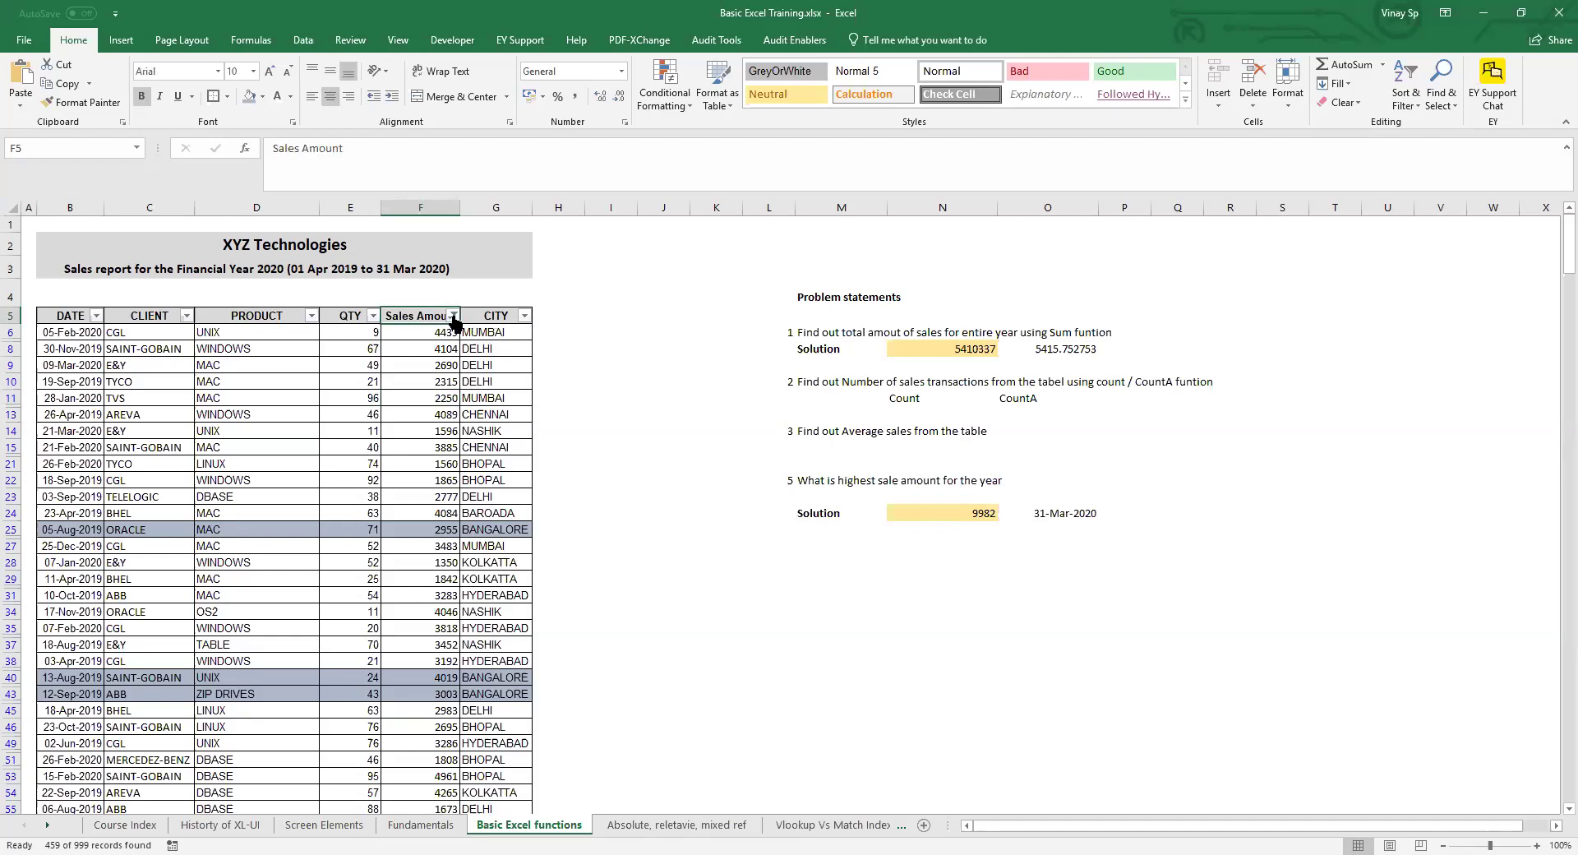
{"action": "mouse_move", "coordinate": [455, 323]}
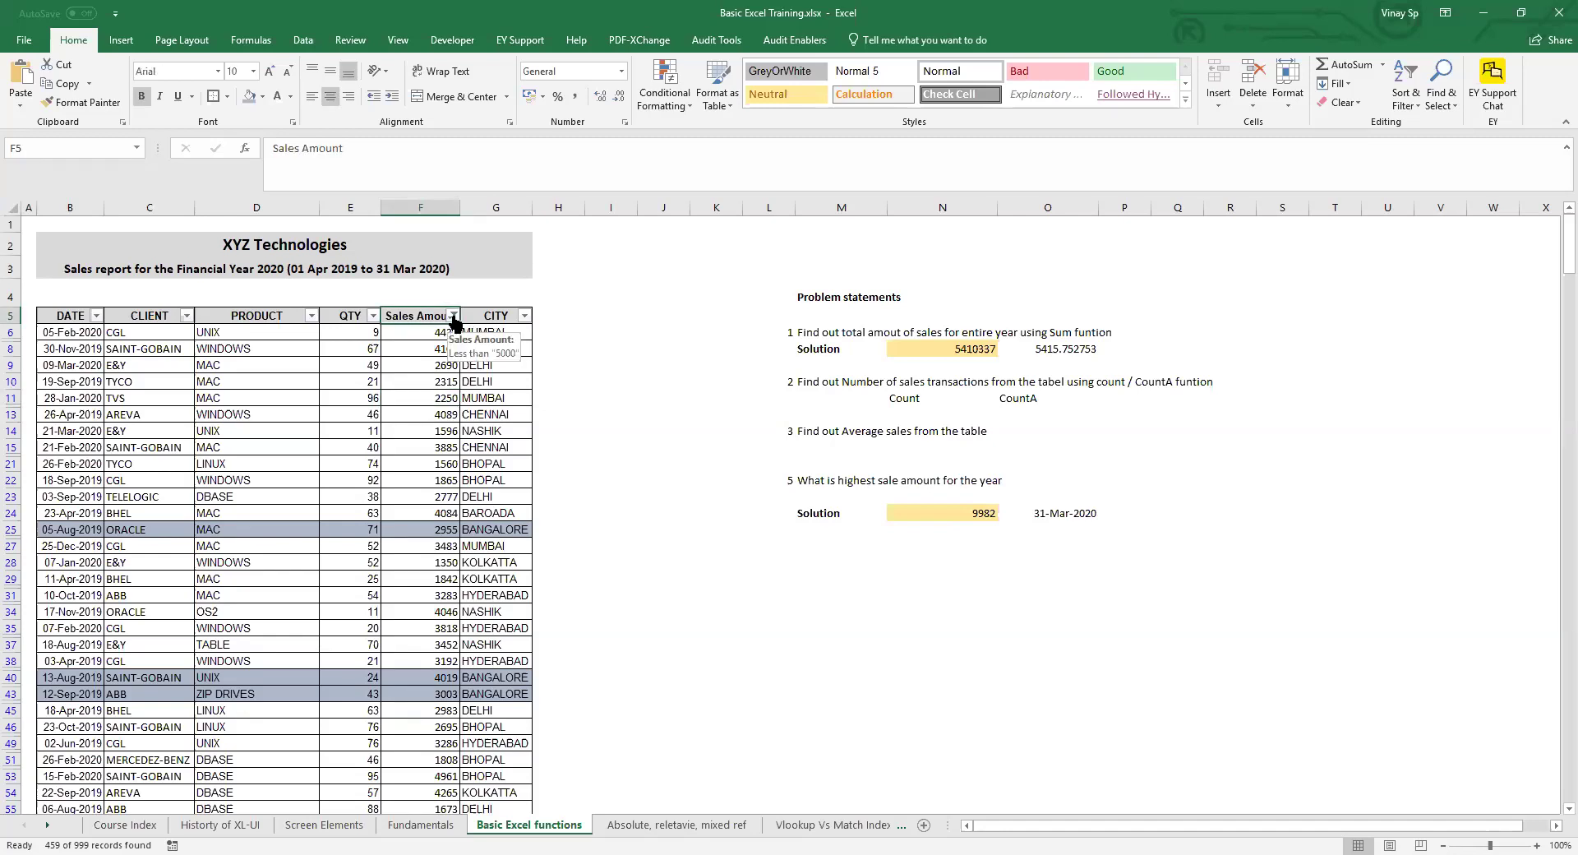
{"action": "left_click", "coordinate": [453, 316]}
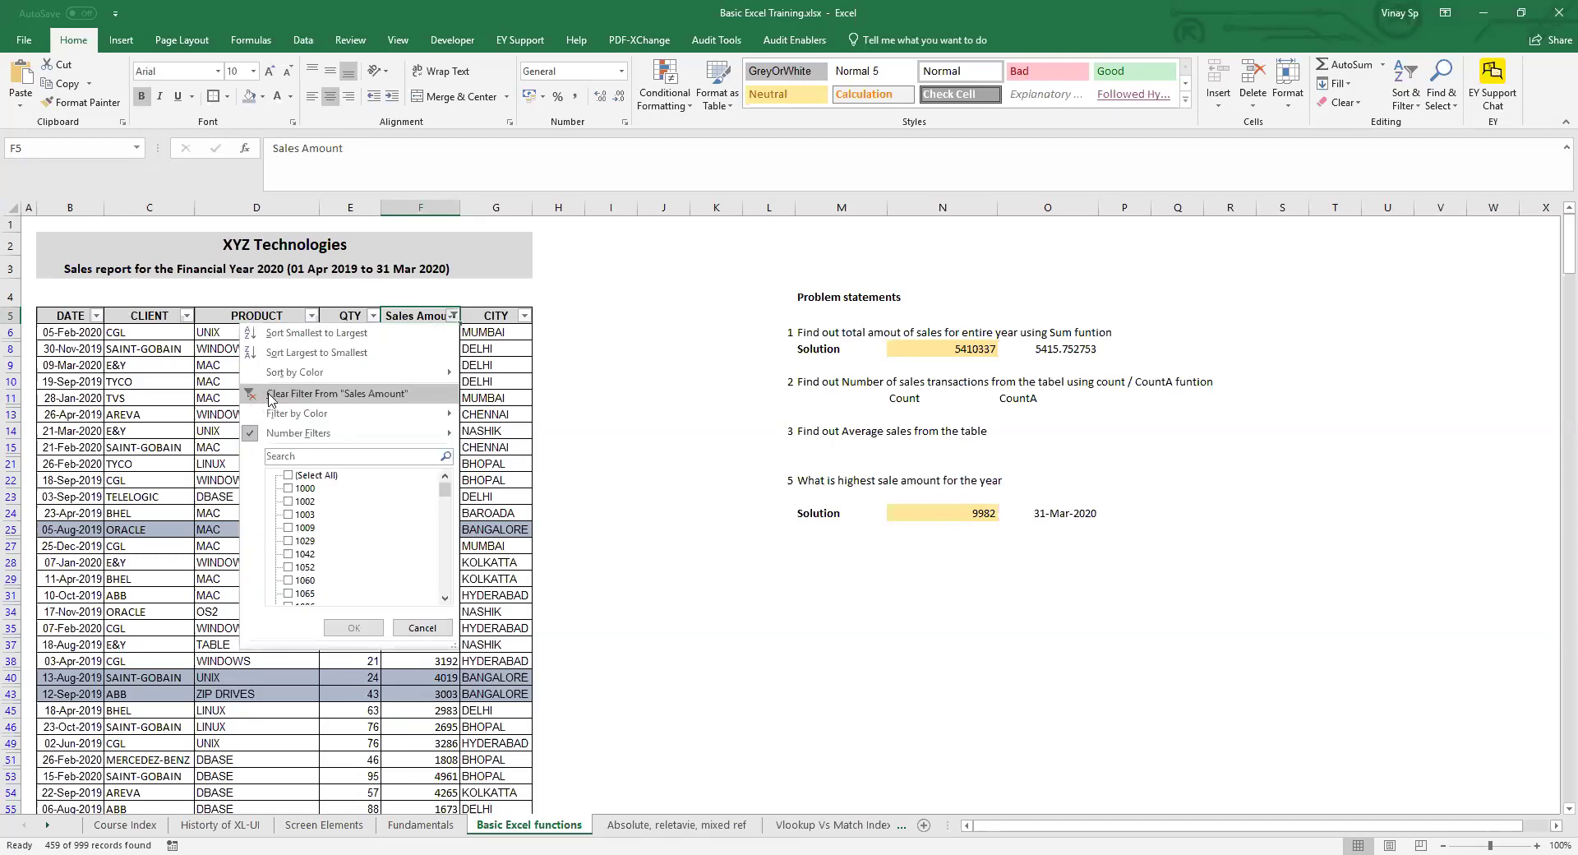
{"action": "left_click", "coordinate": [272, 399]}
- Move the cell selection to the DATE column header in B5
{"action": "key", "text": "Down"}
{"action": "key", "text": "Down"}
{"action": "key", "text": "Down"}
{"action": "key", "text": "Down"}
{"action": "key", "text": "Home"}
{"action": "key", "text": "Right"}
{"action": "key", "text": "Right"}
{"action": "key", "text": "Left"}
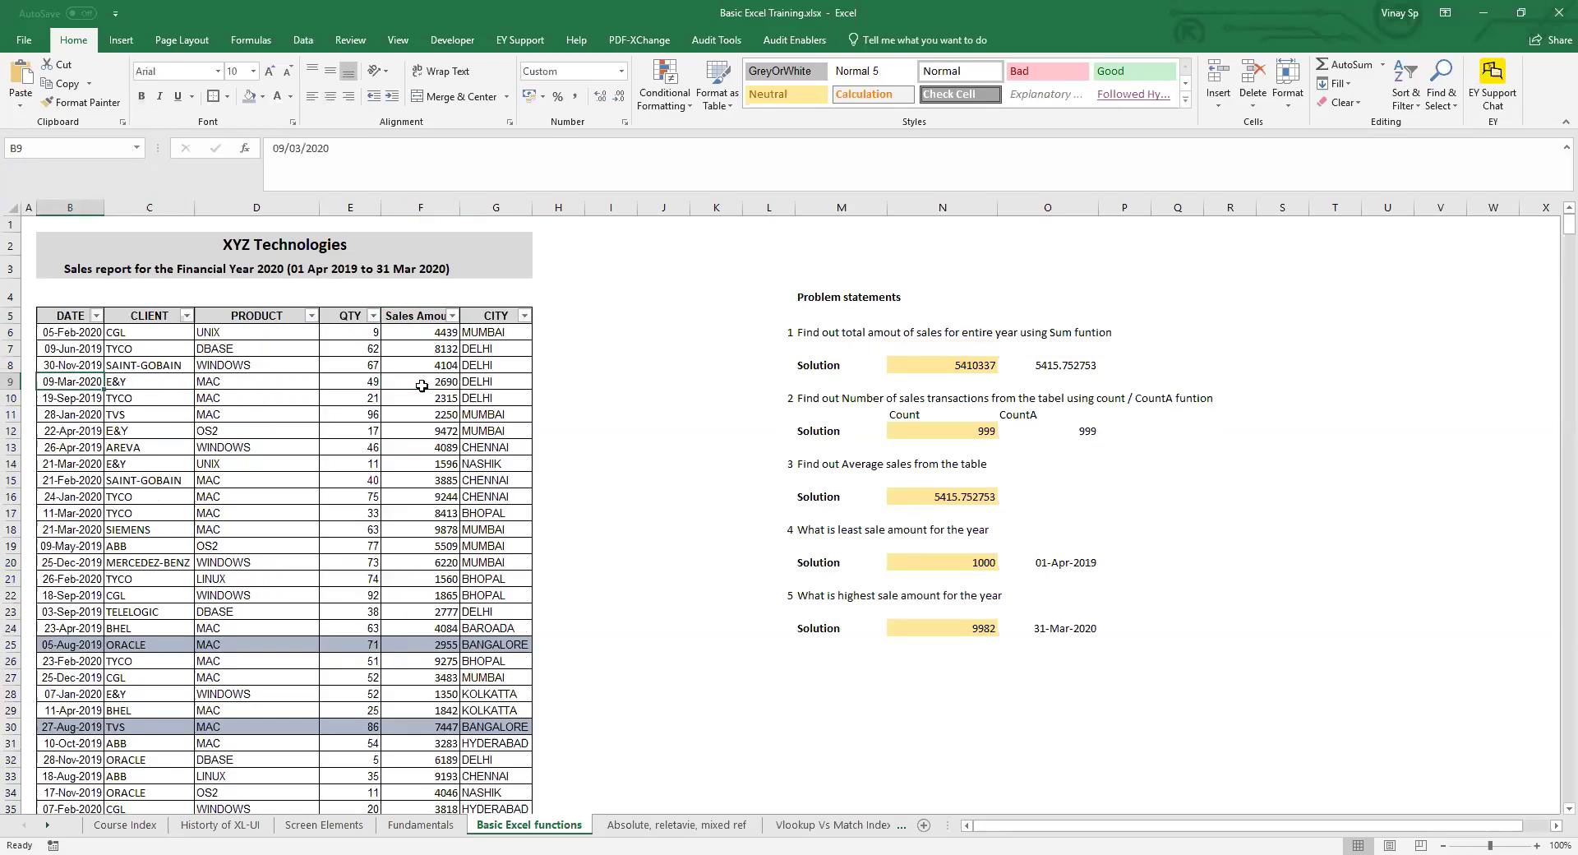
{"action": "key", "text": "Up"}
{"action": "key", "text": "Up"}
{"action": "key", "text": "Up"}
{"action": "key", "text": "Up"}
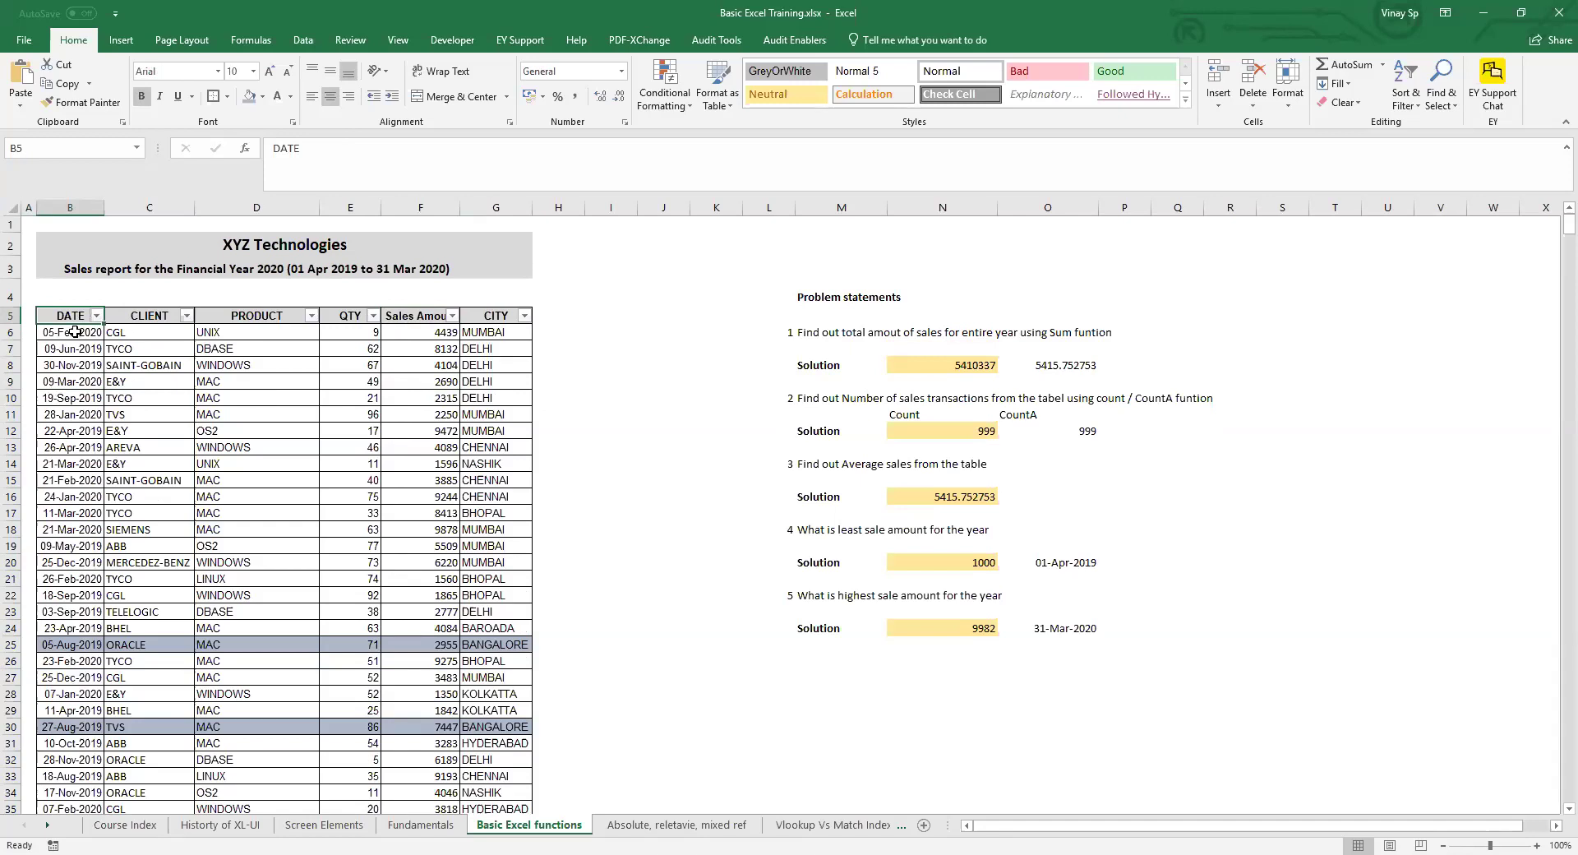
- Sort the sales report by the DATE column from oldest to newest and look through the sorted rows
{"action": "left_click_drag", "start_coordinate": [75, 331], "coordinate": [88, 638]}
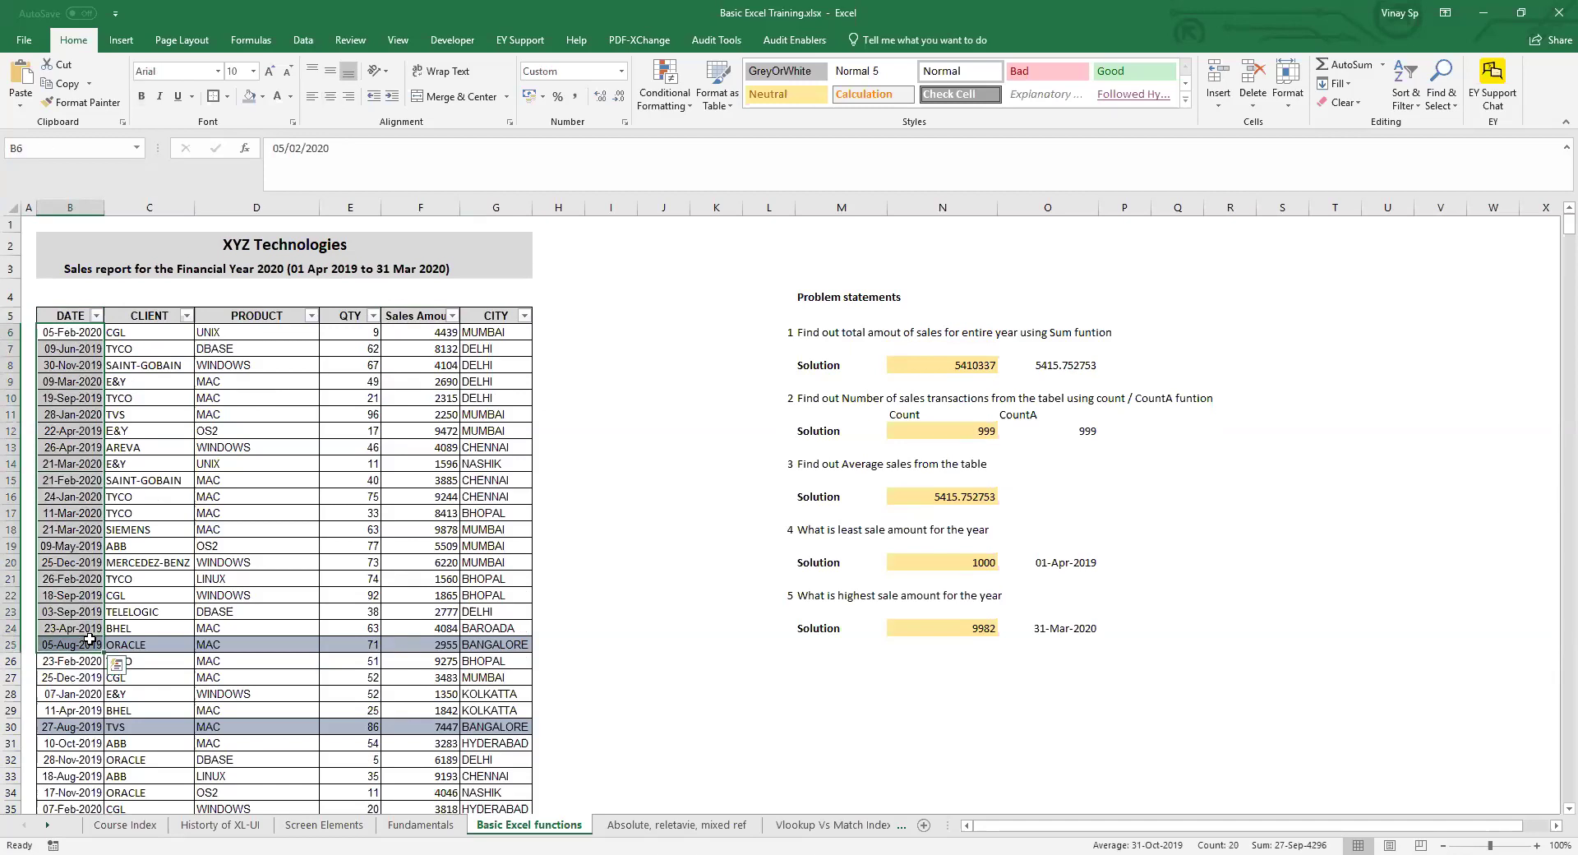
{"action": "left_click", "coordinate": [67, 412]}
{"action": "key", "text": "ctrl+Up"}
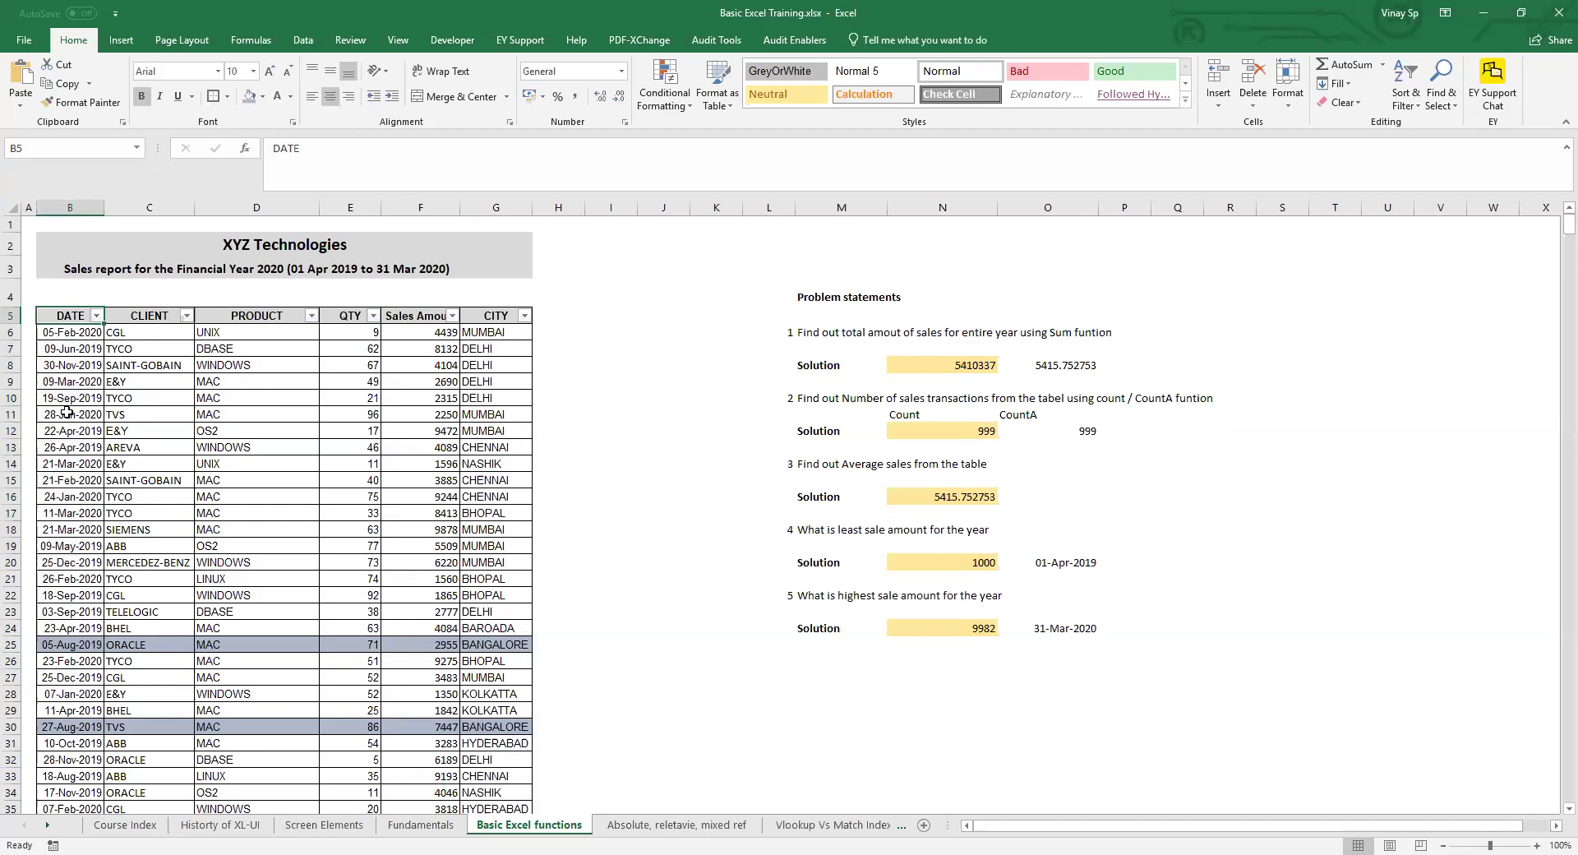
{"action": "key", "text": "alt+Down"}
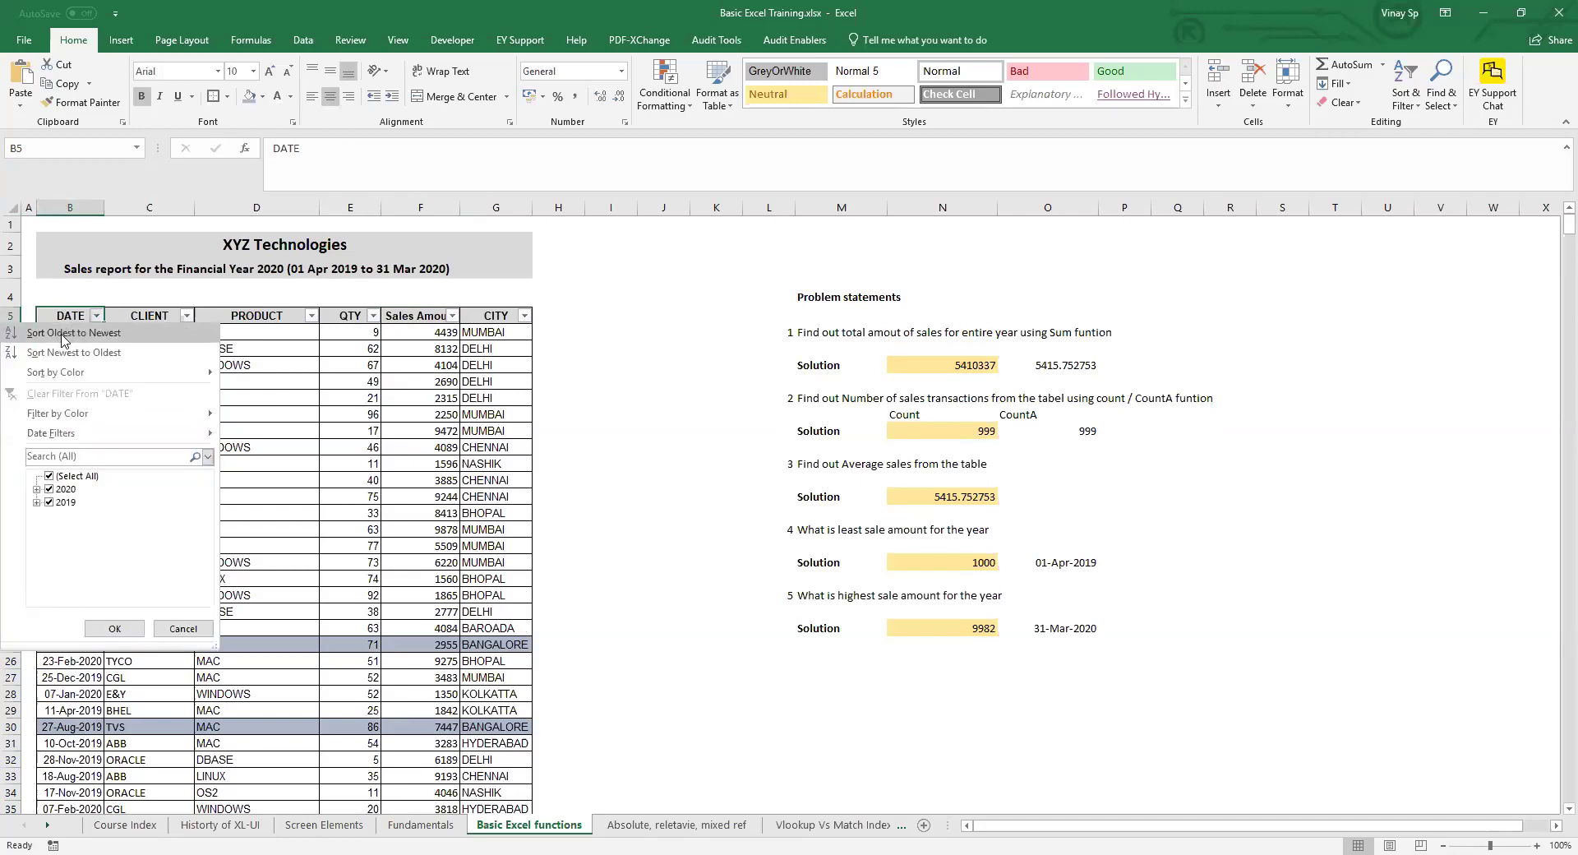
{"action": "left_click", "coordinate": [113, 333]}
{"action": "left_click", "coordinate": [67, 349]}
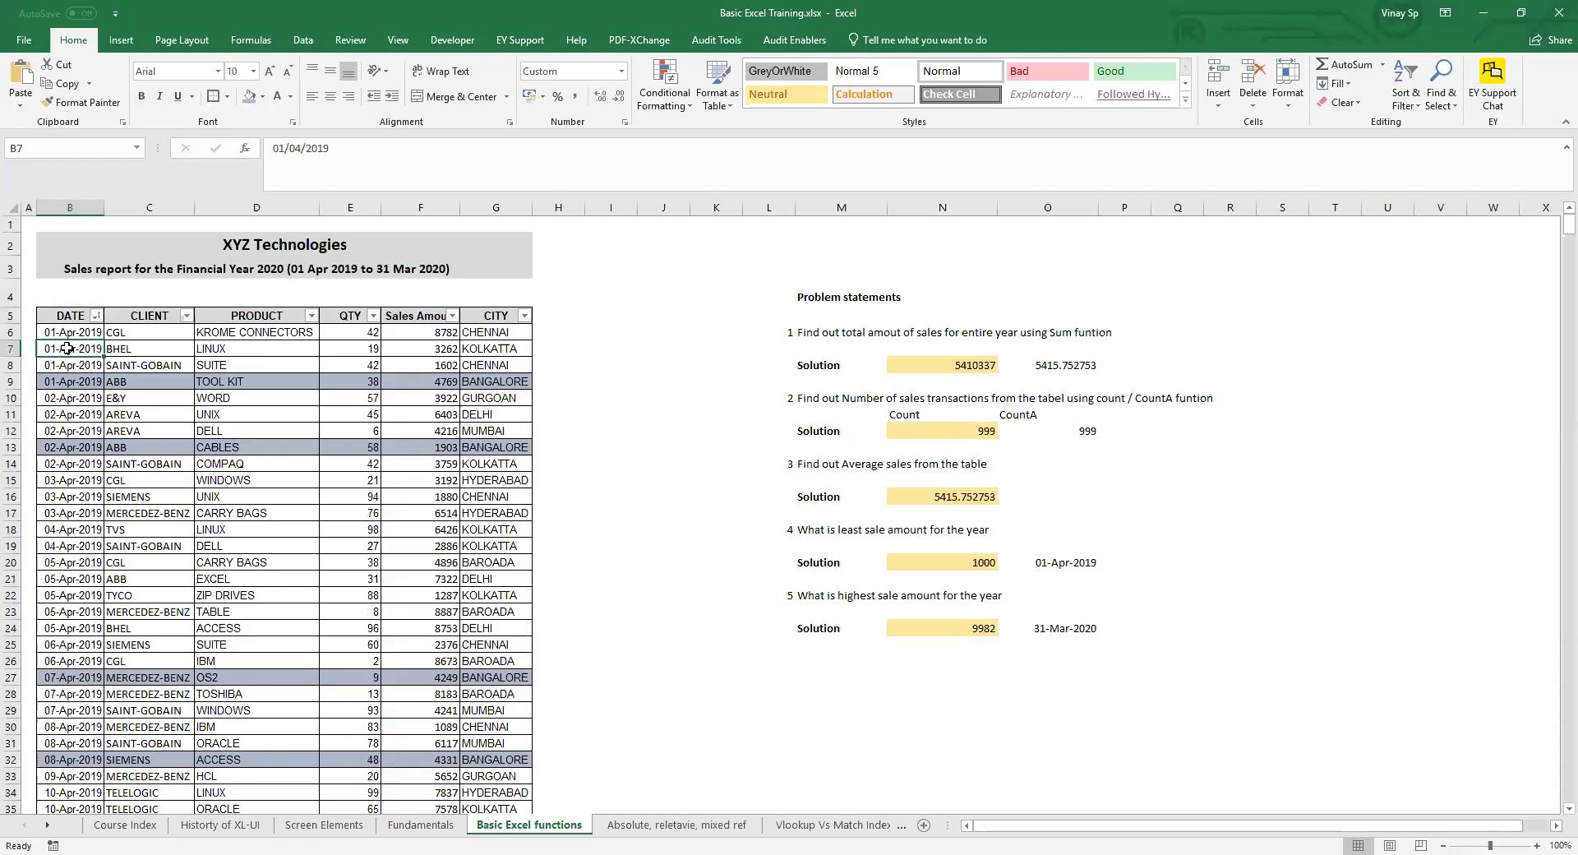
{"action": "scroll", "coordinate": [67, 349], "scroll_direction": "down", "scroll_amount": 20}
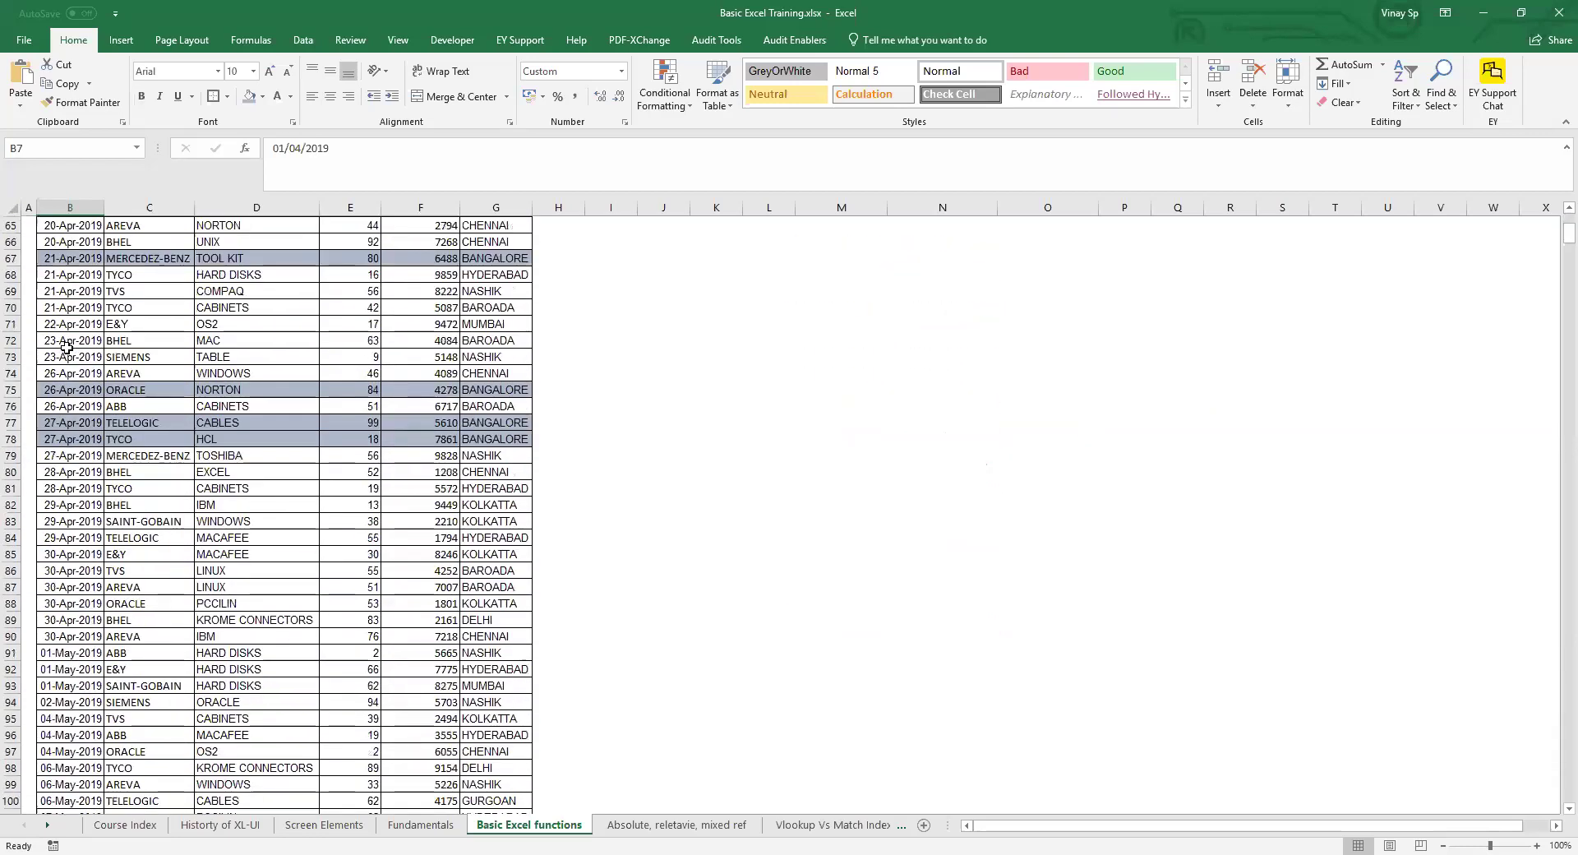
{"action": "scroll", "coordinate": [67, 349], "scroll_direction": "down", "scroll_amount": 9}
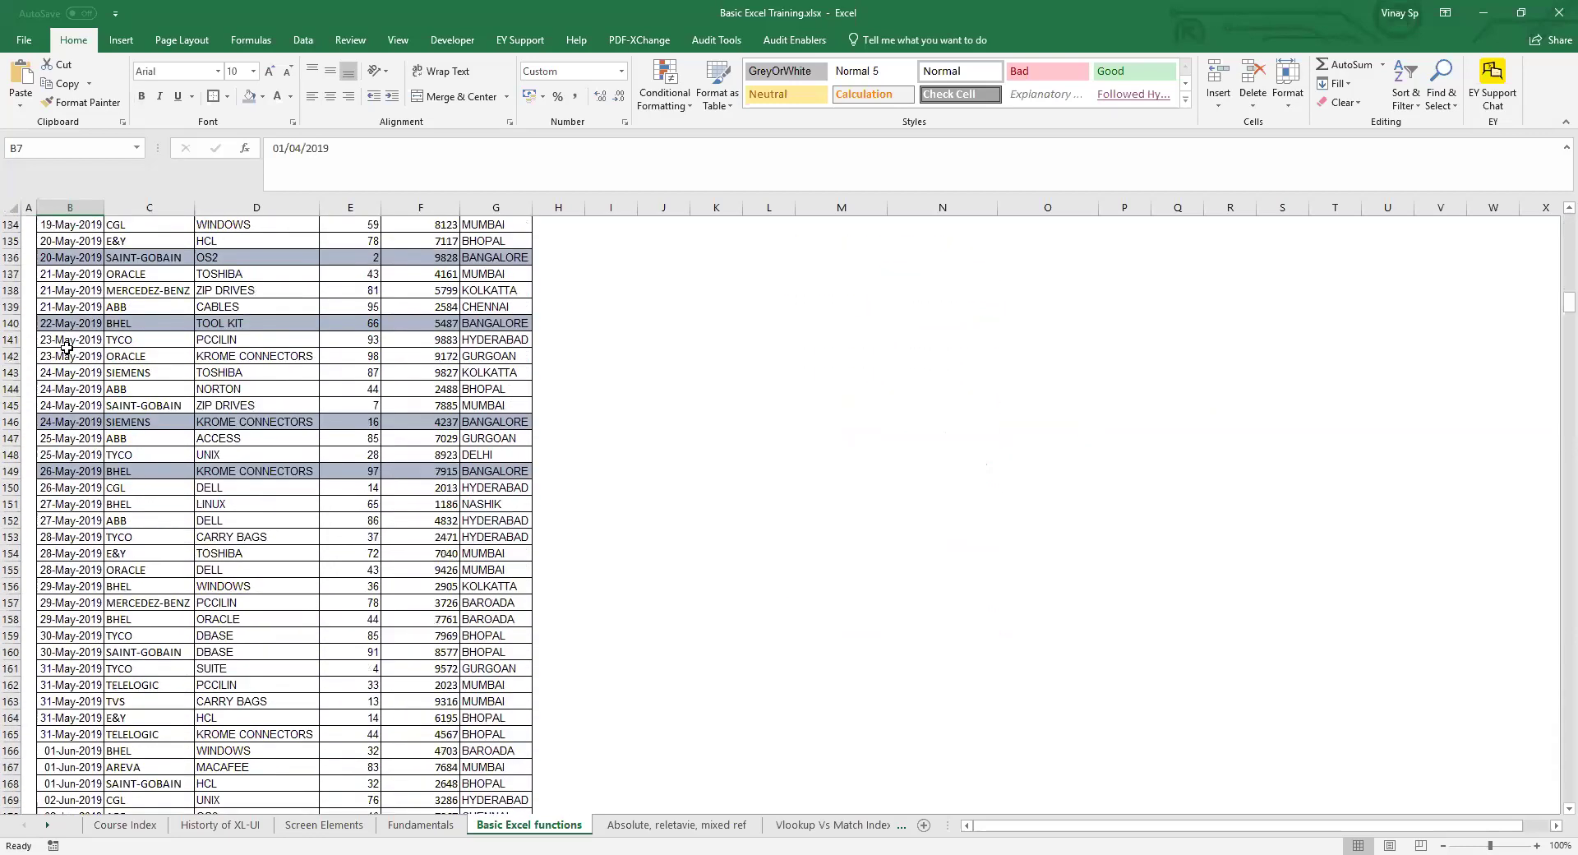
{"action": "scroll", "coordinate": [67, 349], "scroll_direction": "up", "scroll_amount": 20}
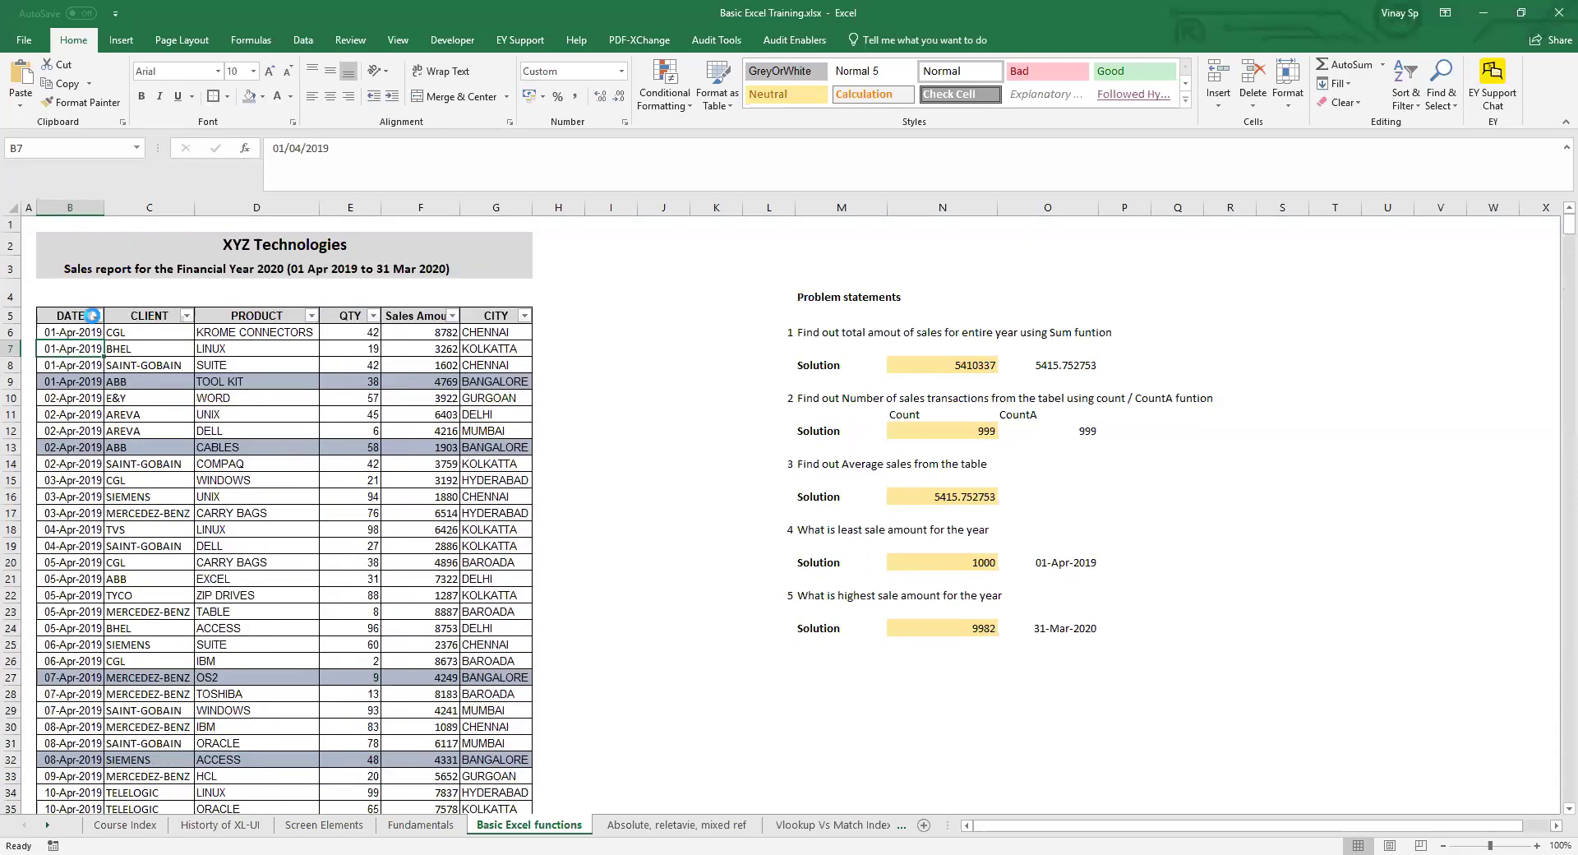
- Sort the sales report by the DATE column from newest to oldest and look over the sorted rows
{"action": "key", "text": "Right"}
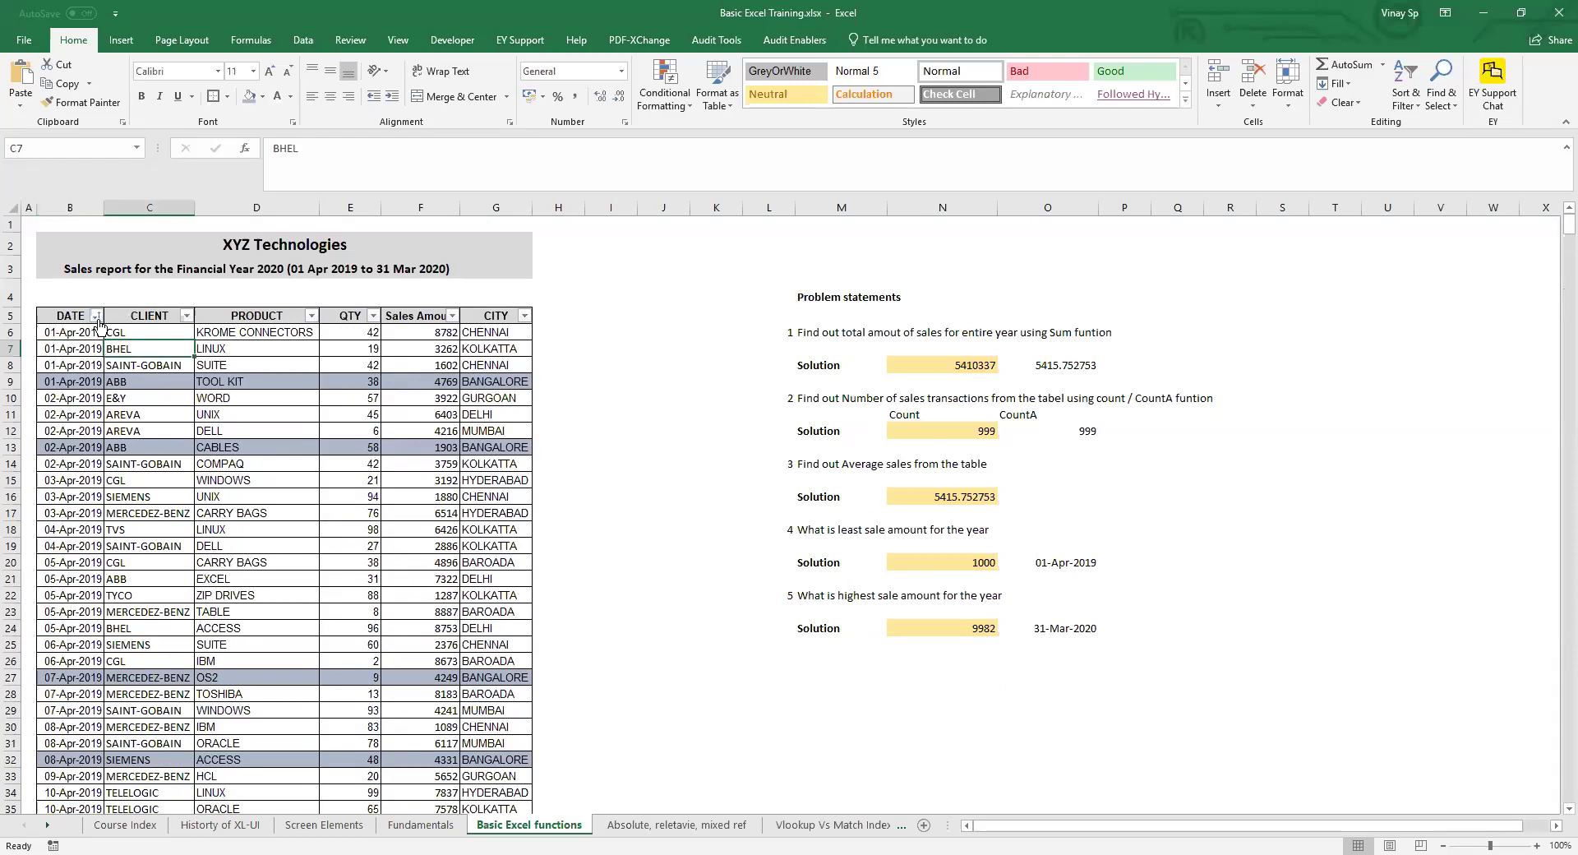
{"action": "left_click", "coordinate": [97, 316]}
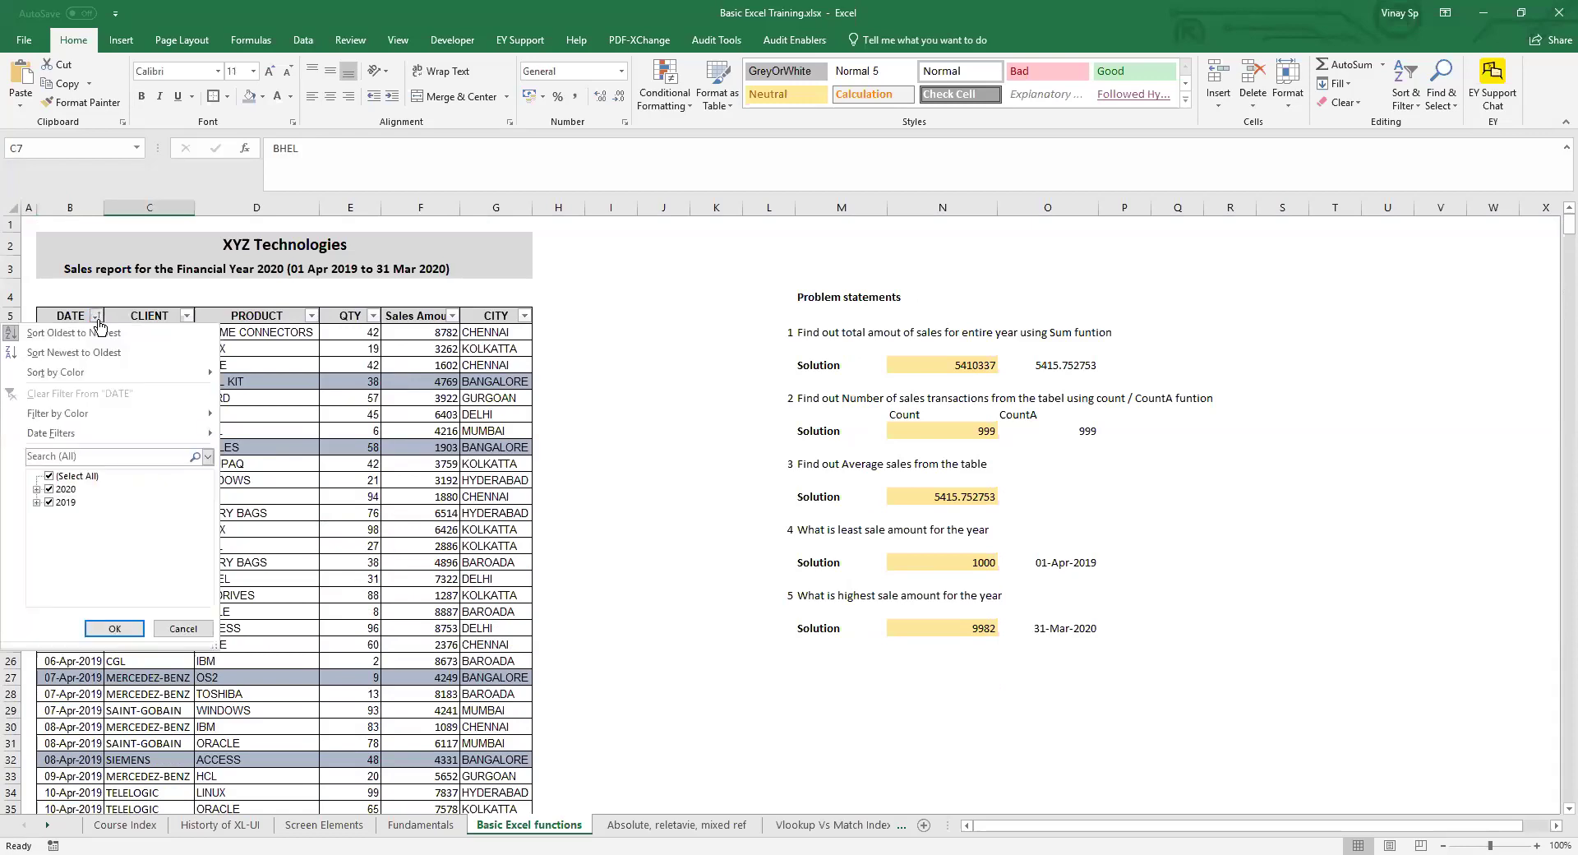
{"action": "left_click", "coordinate": [97, 321]}
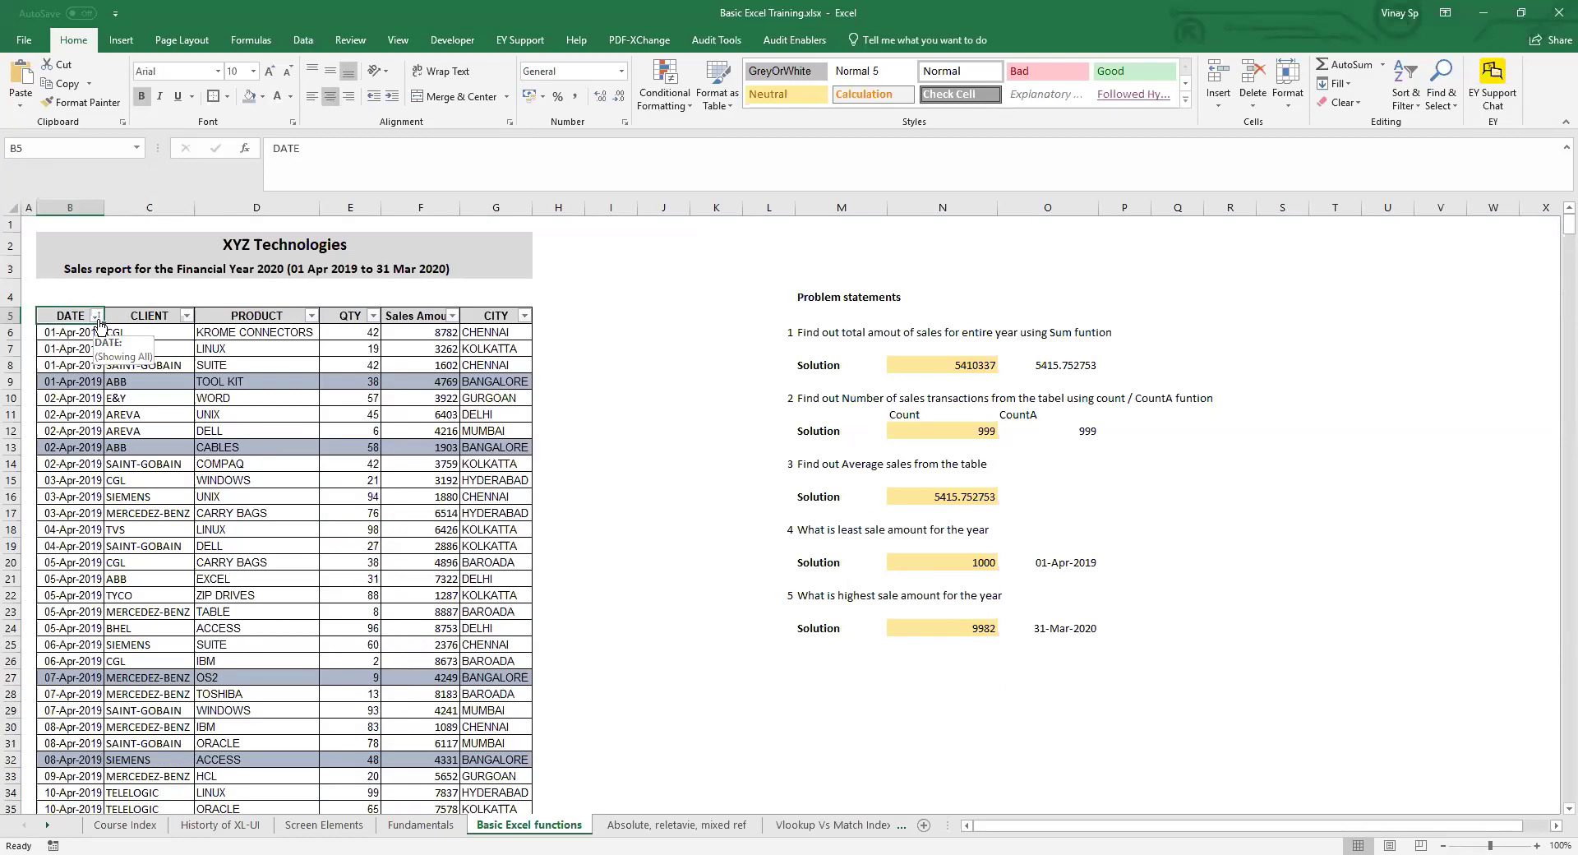
{"action": "left_click", "coordinate": [97, 316]}
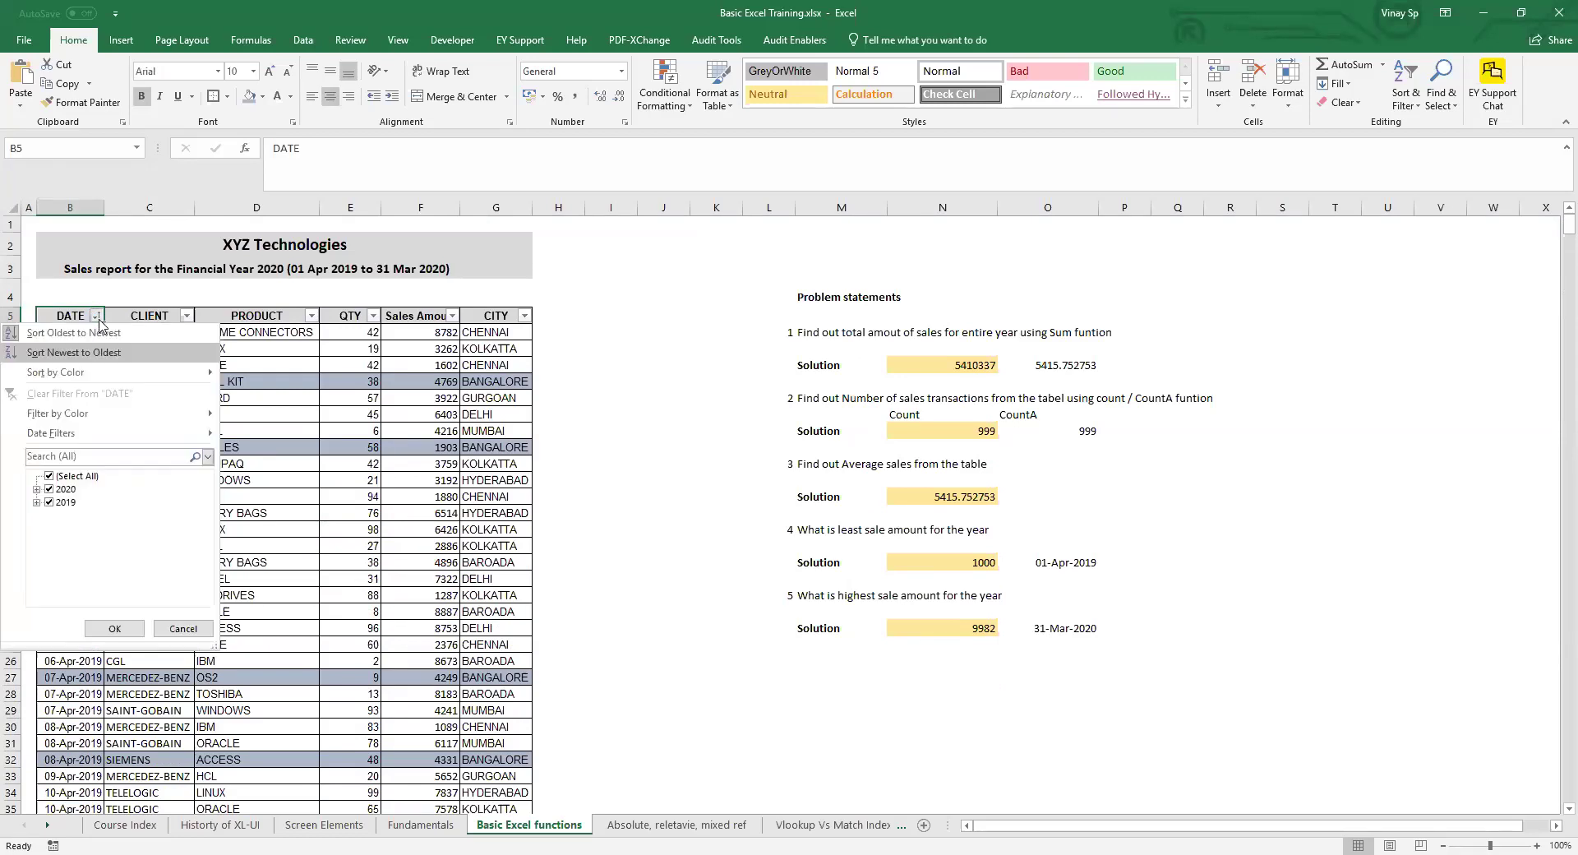
{"action": "left_click", "coordinate": [129, 352]}
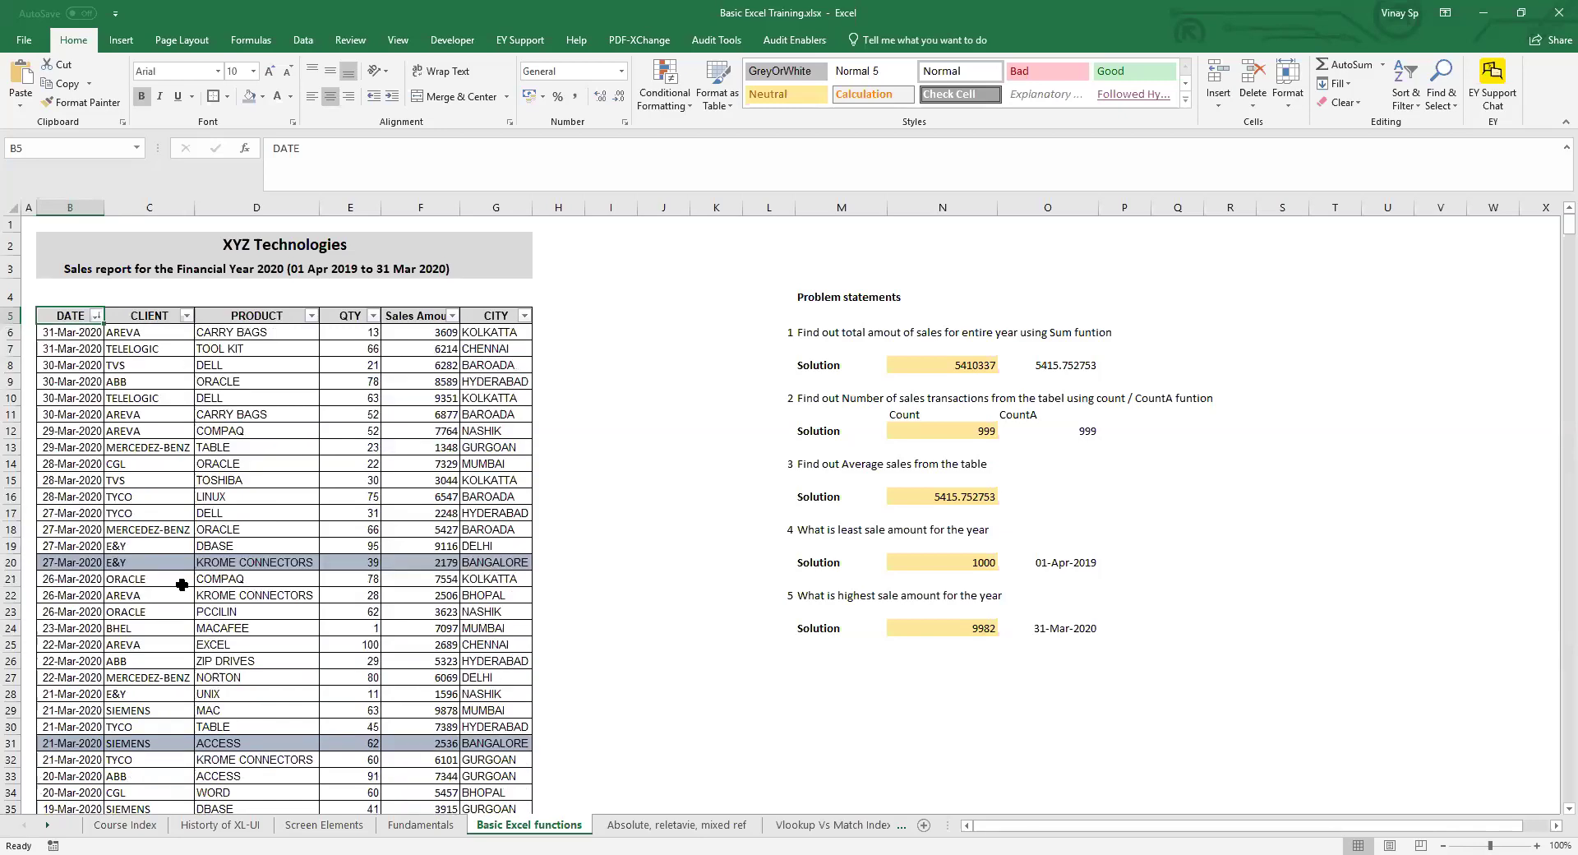
{"action": "left_click", "coordinate": [333, 564]}
{"action": "left_click", "coordinate": [422, 744]}
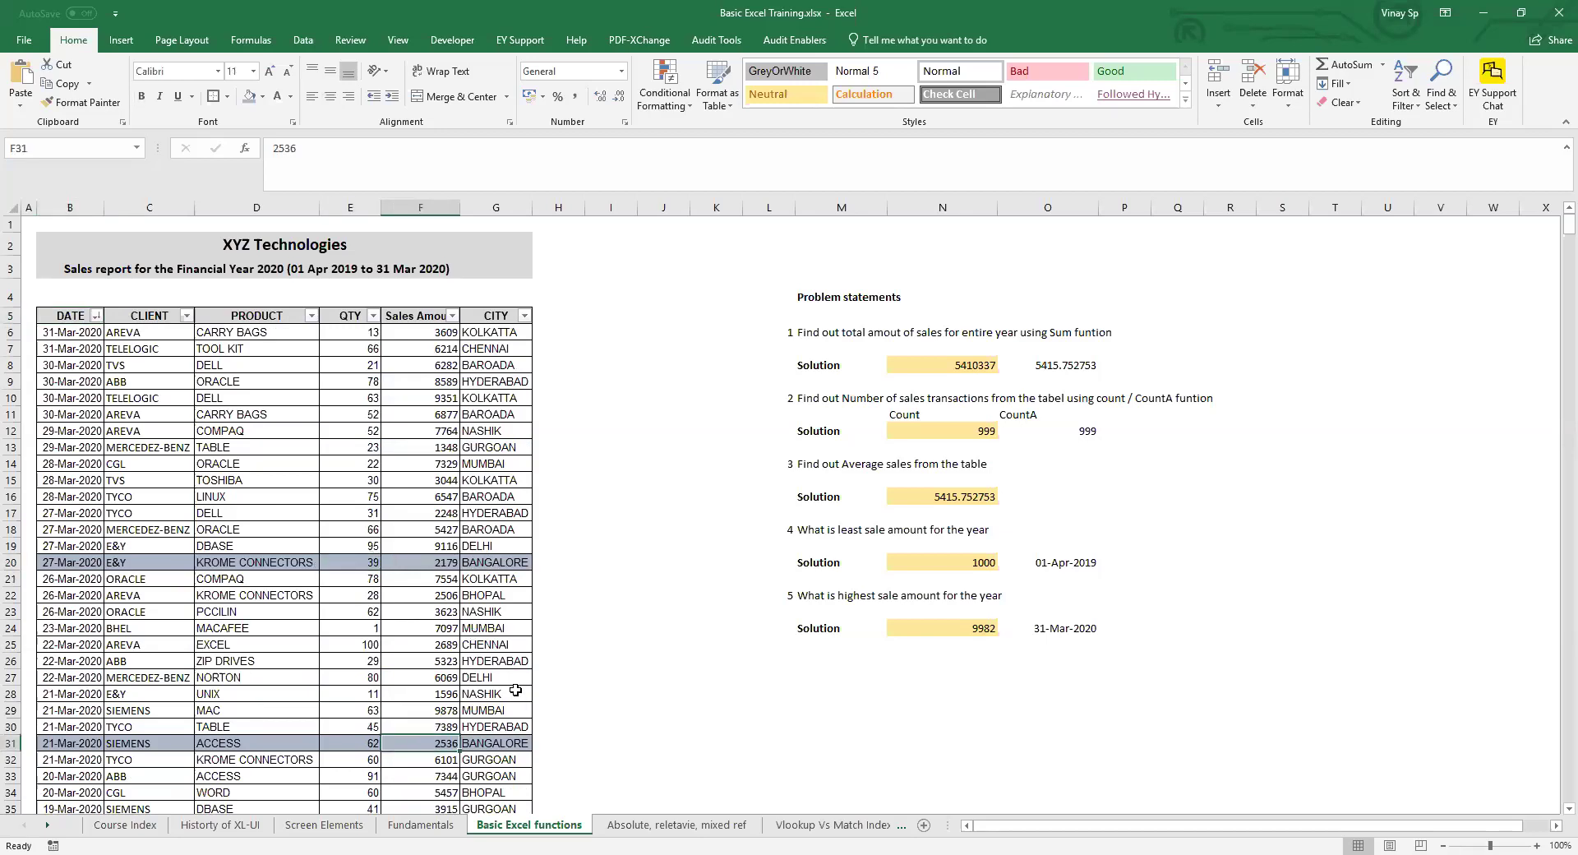
{"action": "scroll", "coordinate": [516, 690], "scroll_direction": "down", "scroll_amount": 7}
{"action": "scroll", "coordinate": [425, 586], "scroll_direction": "up", "scroll_amount": 7}
- Sort the DATE column by its blue-grey cell color and look through the reordered rows
{"action": "left_click", "coordinate": [97, 317]}
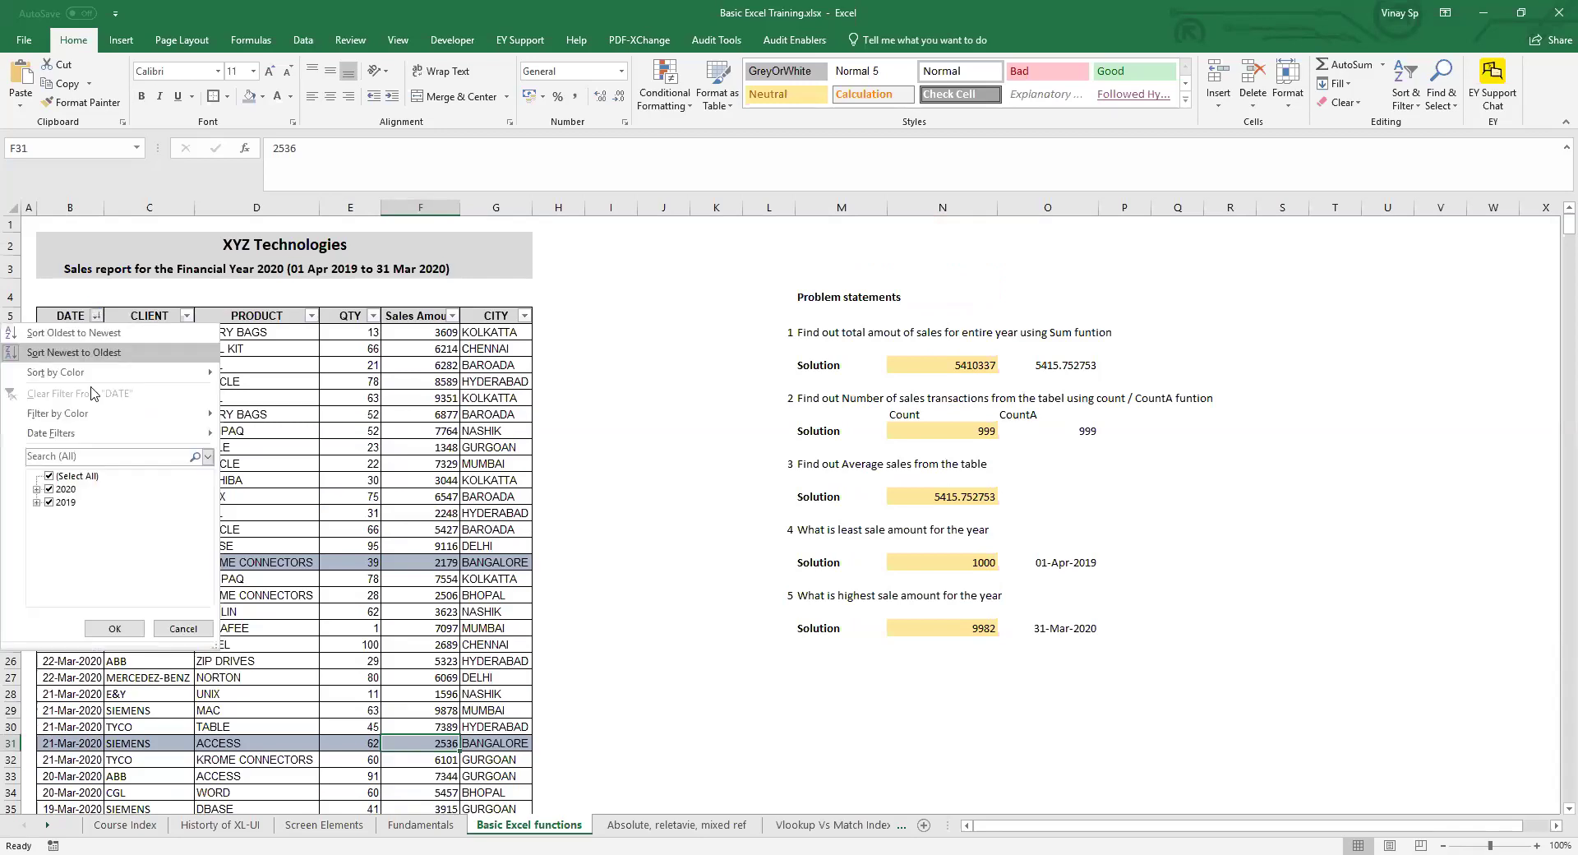
{"action": "mouse_move", "coordinate": [117, 366]}
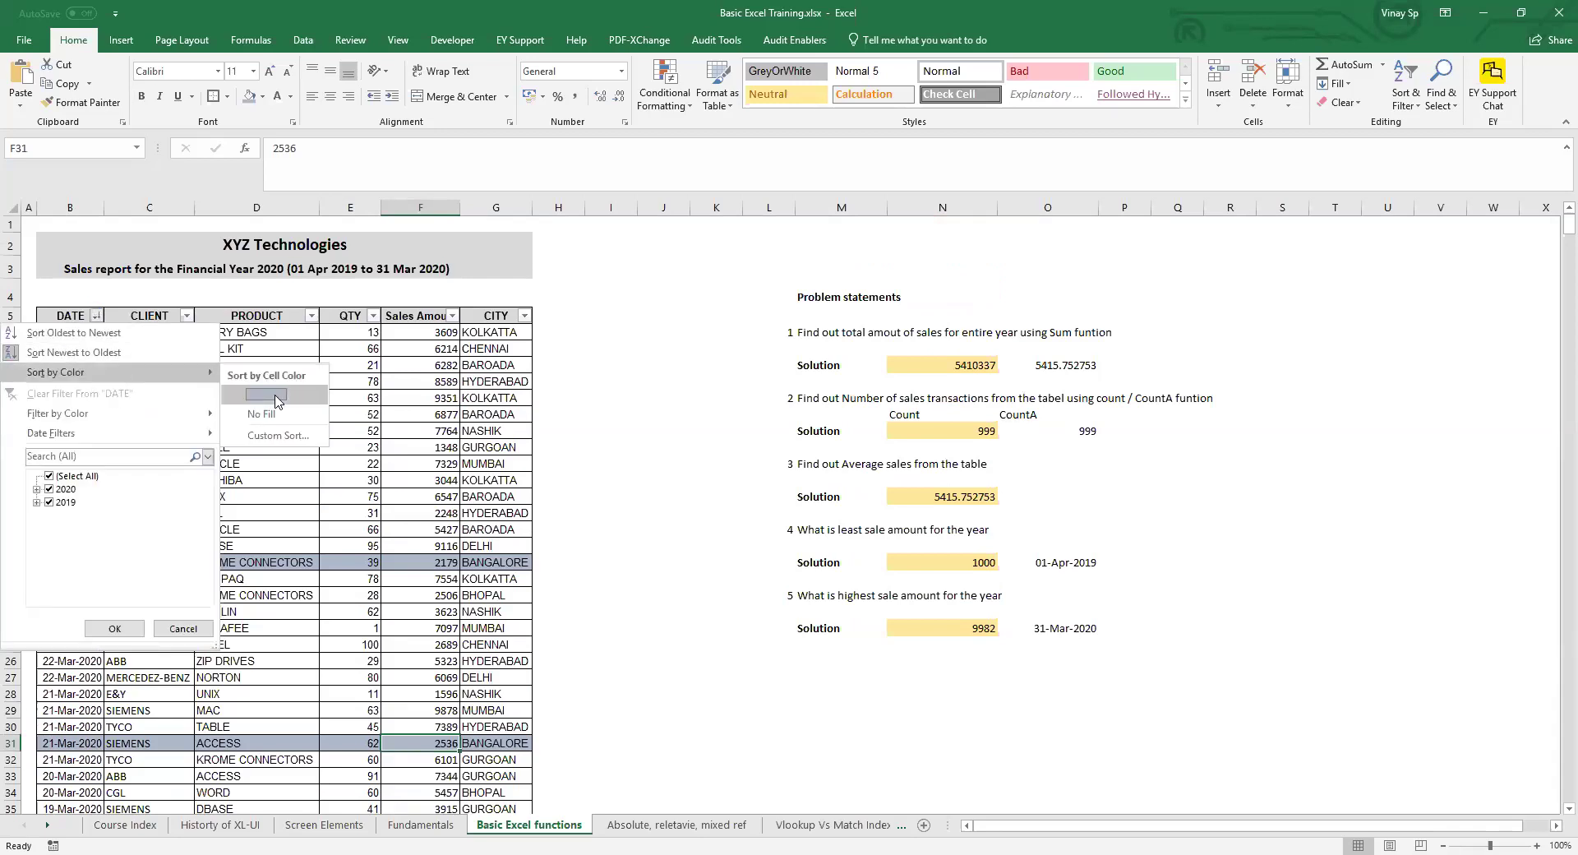
{"action": "left_click", "coordinate": [267, 395]}
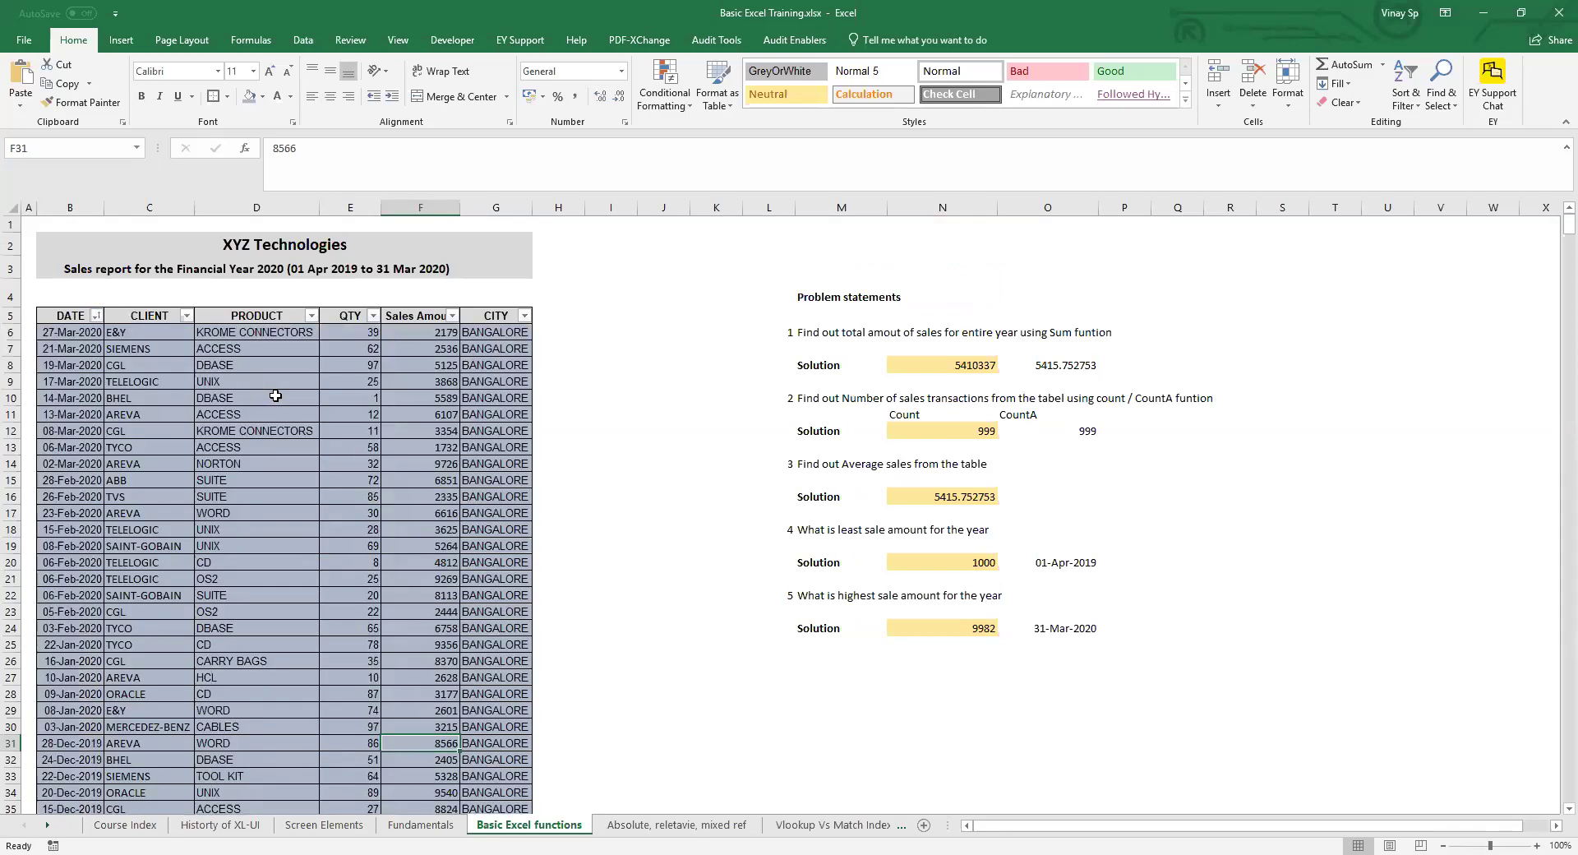
{"action": "scroll", "coordinate": [343, 504], "scroll_direction": "down", "scroll_amount": 20}
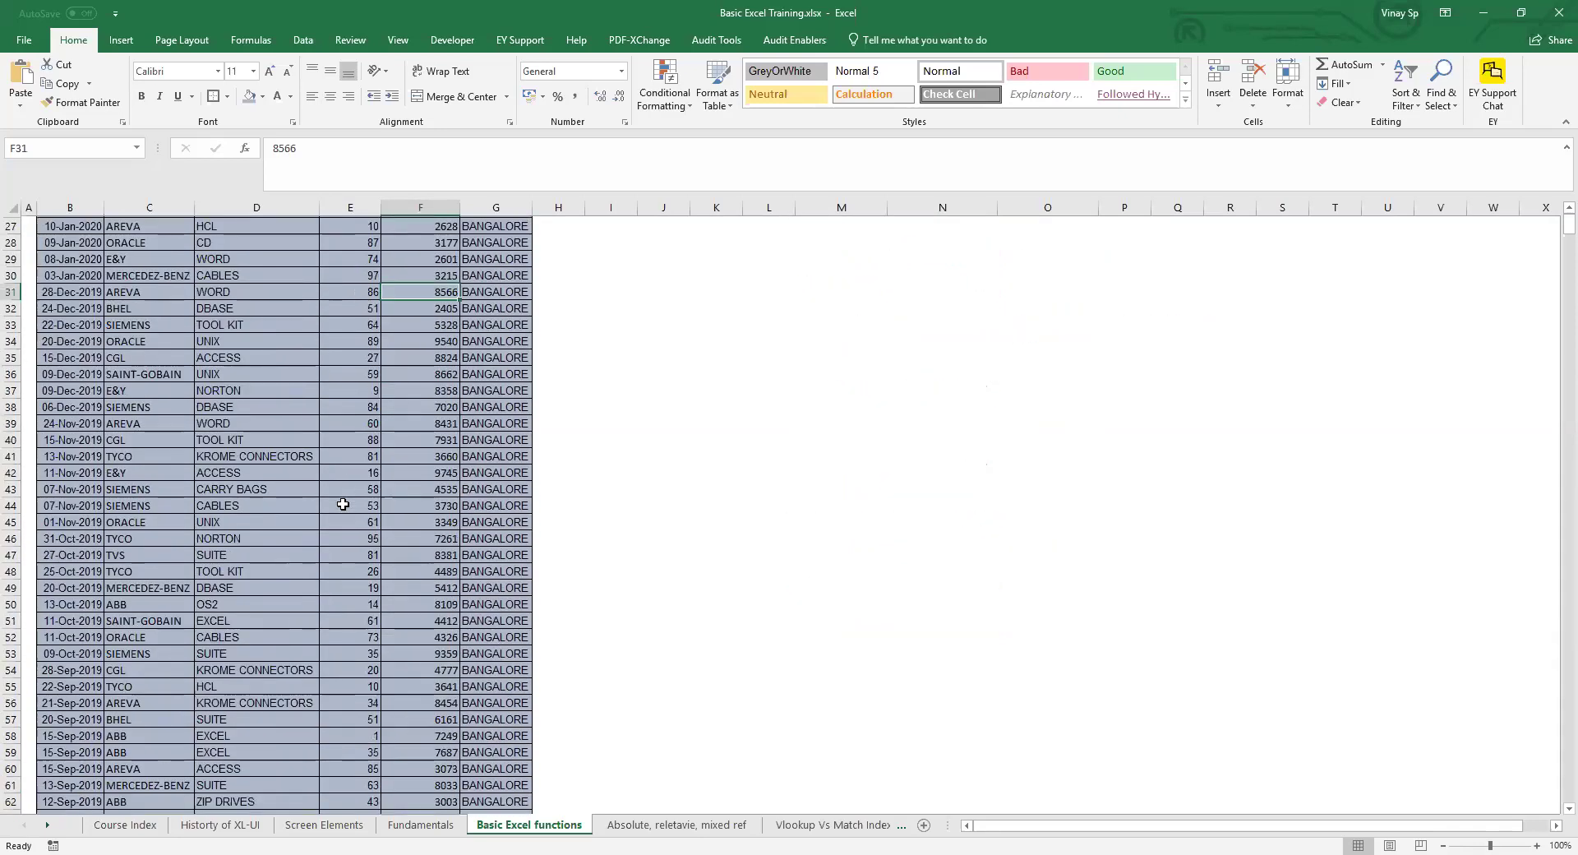
{"action": "scroll", "coordinate": [342, 504], "scroll_direction": "down", "scroll_amount": 3}
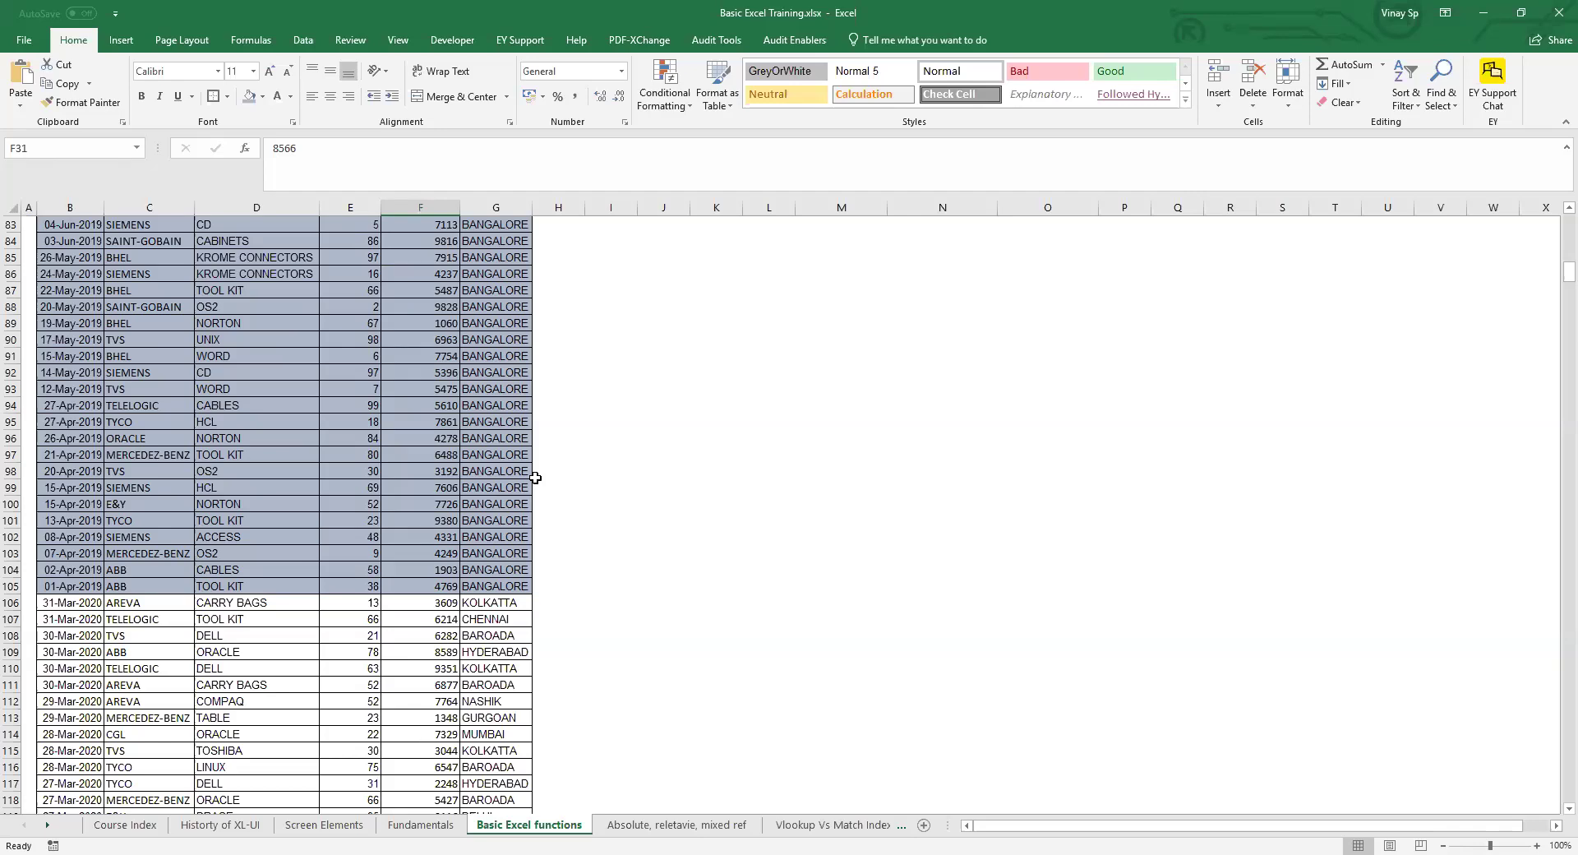
{"action": "scroll", "coordinate": [535, 478], "scroll_direction": "up", "scroll_amount": 20}
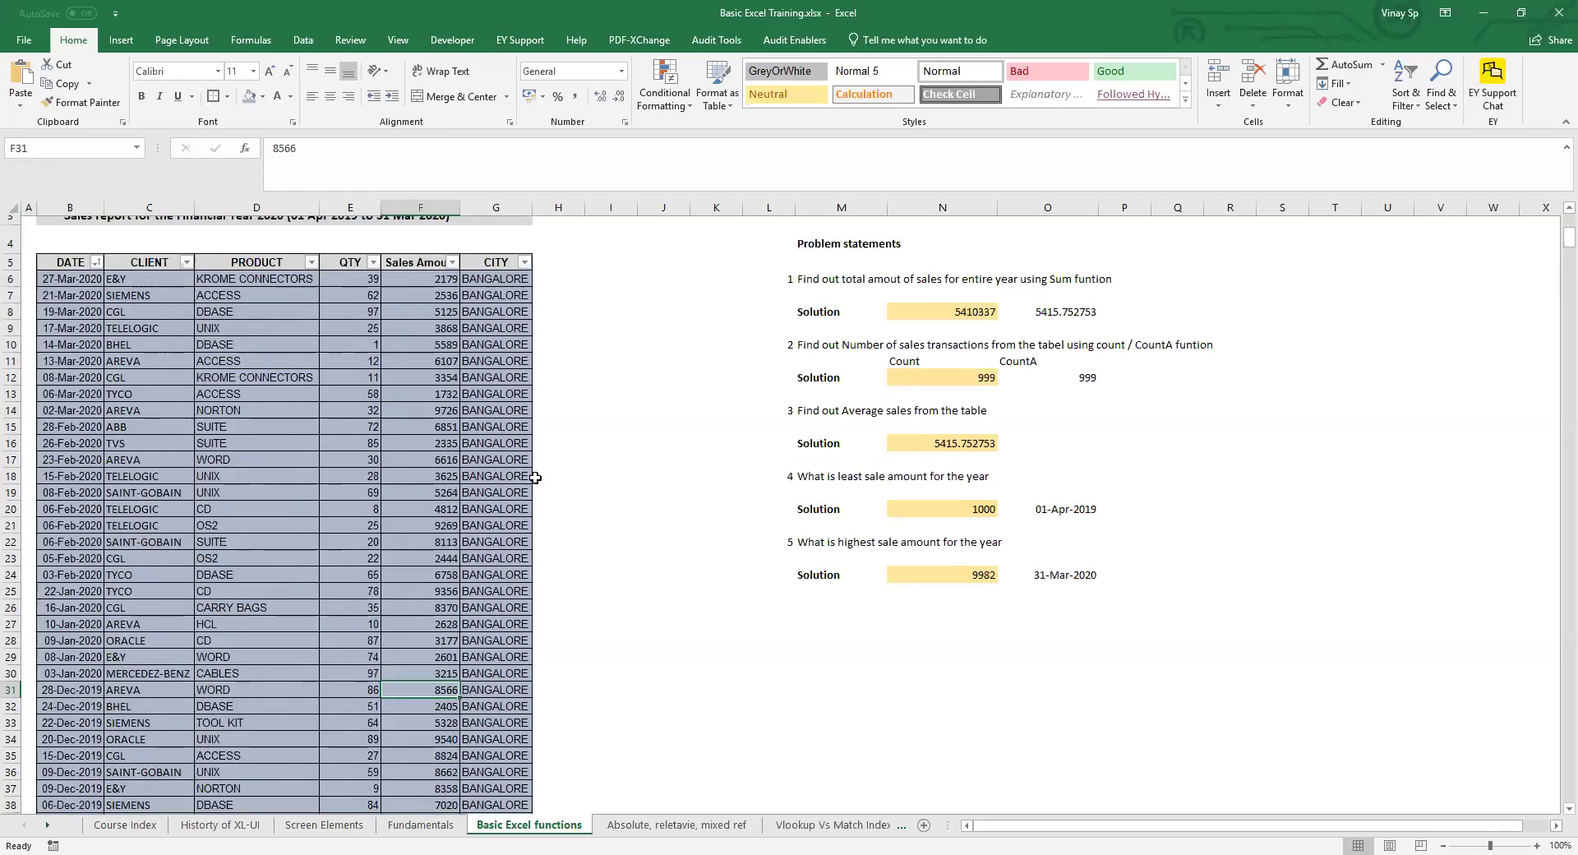
{"action": "scroll", "coordinate": [536, 477], "scroll_direction": "up", "scroll_amount": 1}
- Go to the DATE header in B5 and review the sort-by-color options without applying one
{"action": "key", "text": "Left"}
{"action": "key", "text": "Left"}
{"action": "key", "text": "Left"}
{"action": "key", "text": "Left"}
{"action": "key", "text": "Left"}
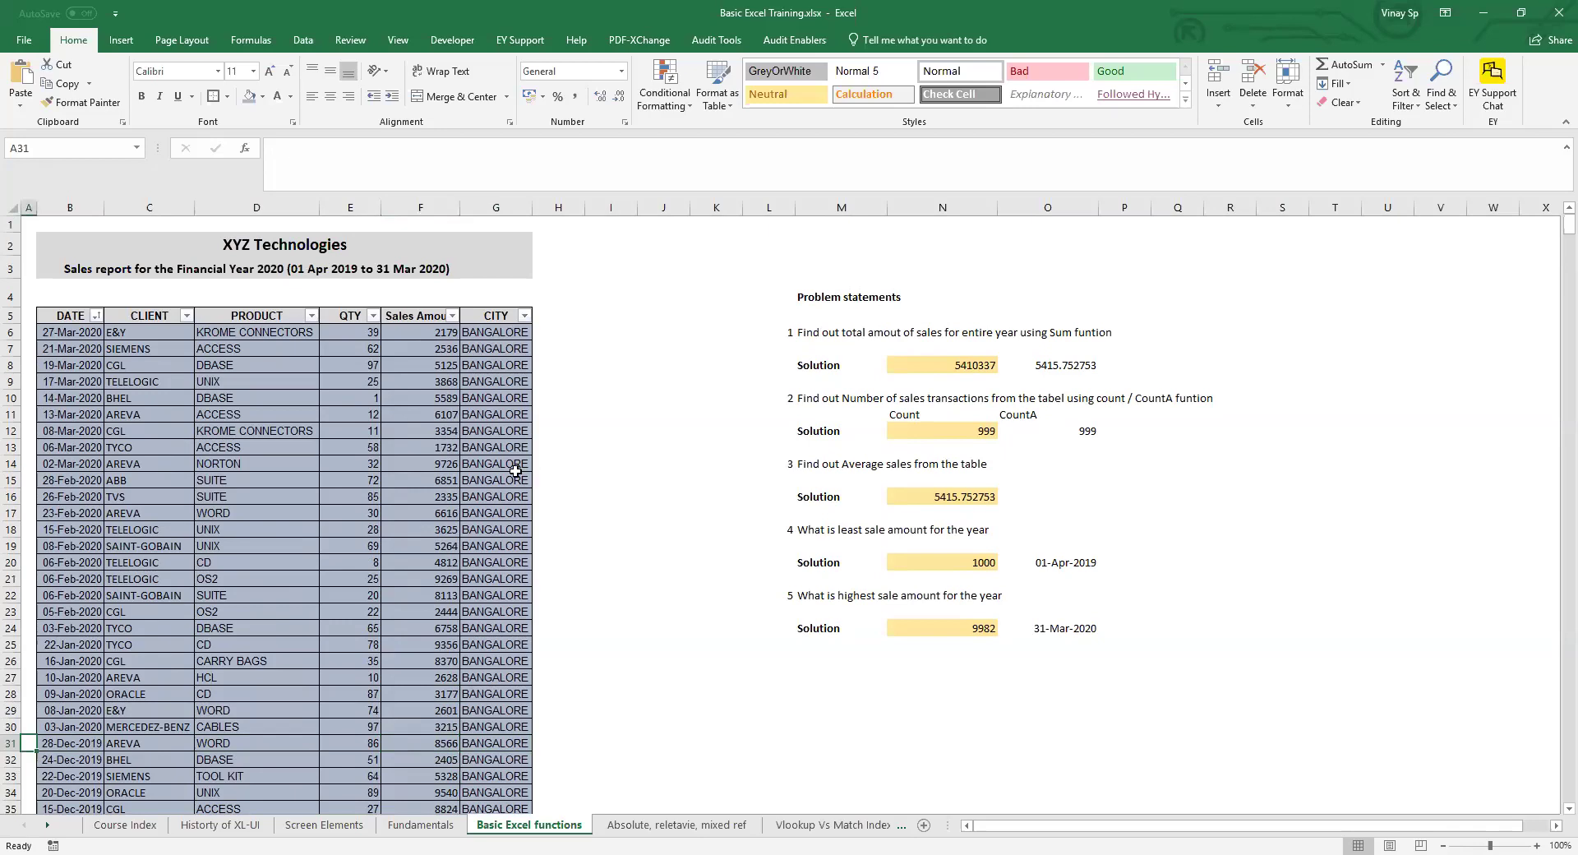
{"action": "left_click", "coordinate": [111, 351]}
{"action": "key", "text": "Up"}
{"action": "key", "text": "Left"}
{"action": "key", "text": "Up"}
{"action": "key", "text": "Up"}
{"action": "key", "text": "Up"}
{"action": "key", "text": "Up"}
{"action": "key", "text": "Down"}
{"action": "key", "text": "Down"}
{"action": "key", "text": "Down"}
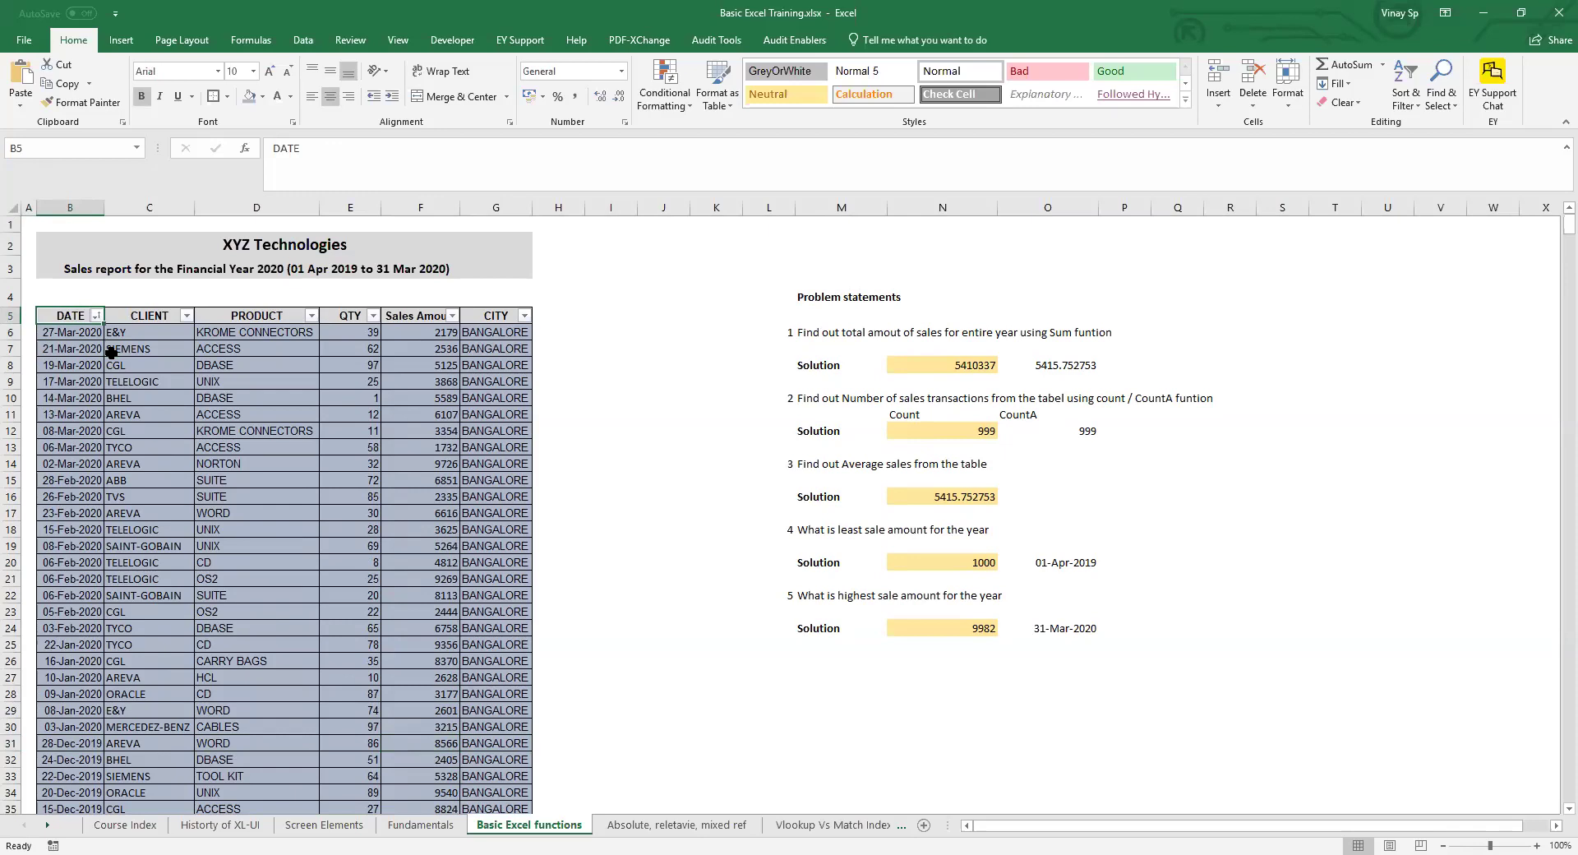
{"action": "key", "text": "alt+Down"}
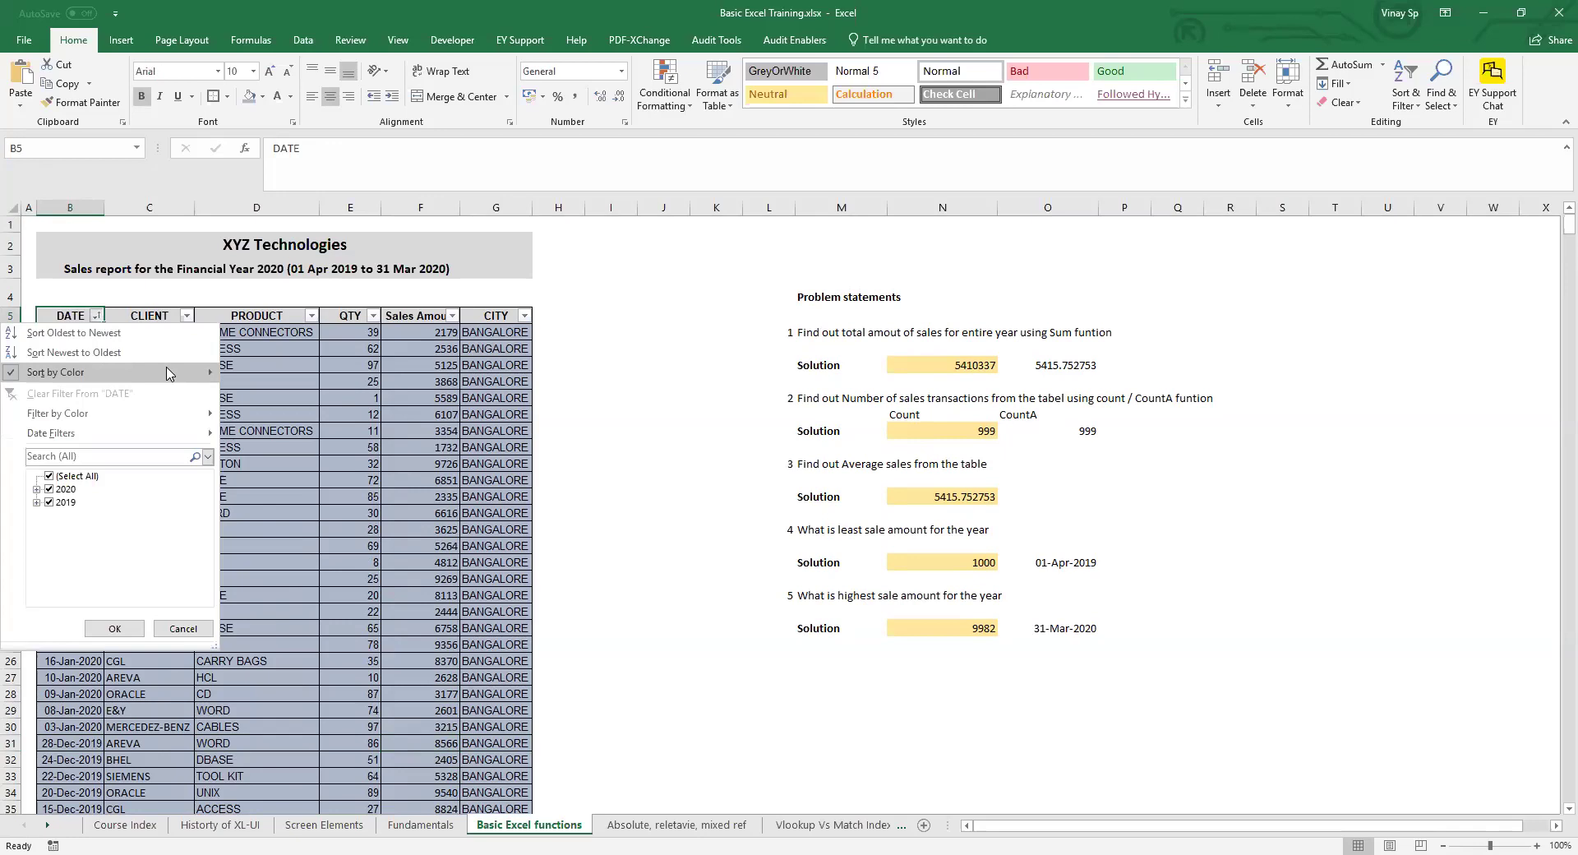
{"action": "mouse_move", "coordinate": [167, 374]}
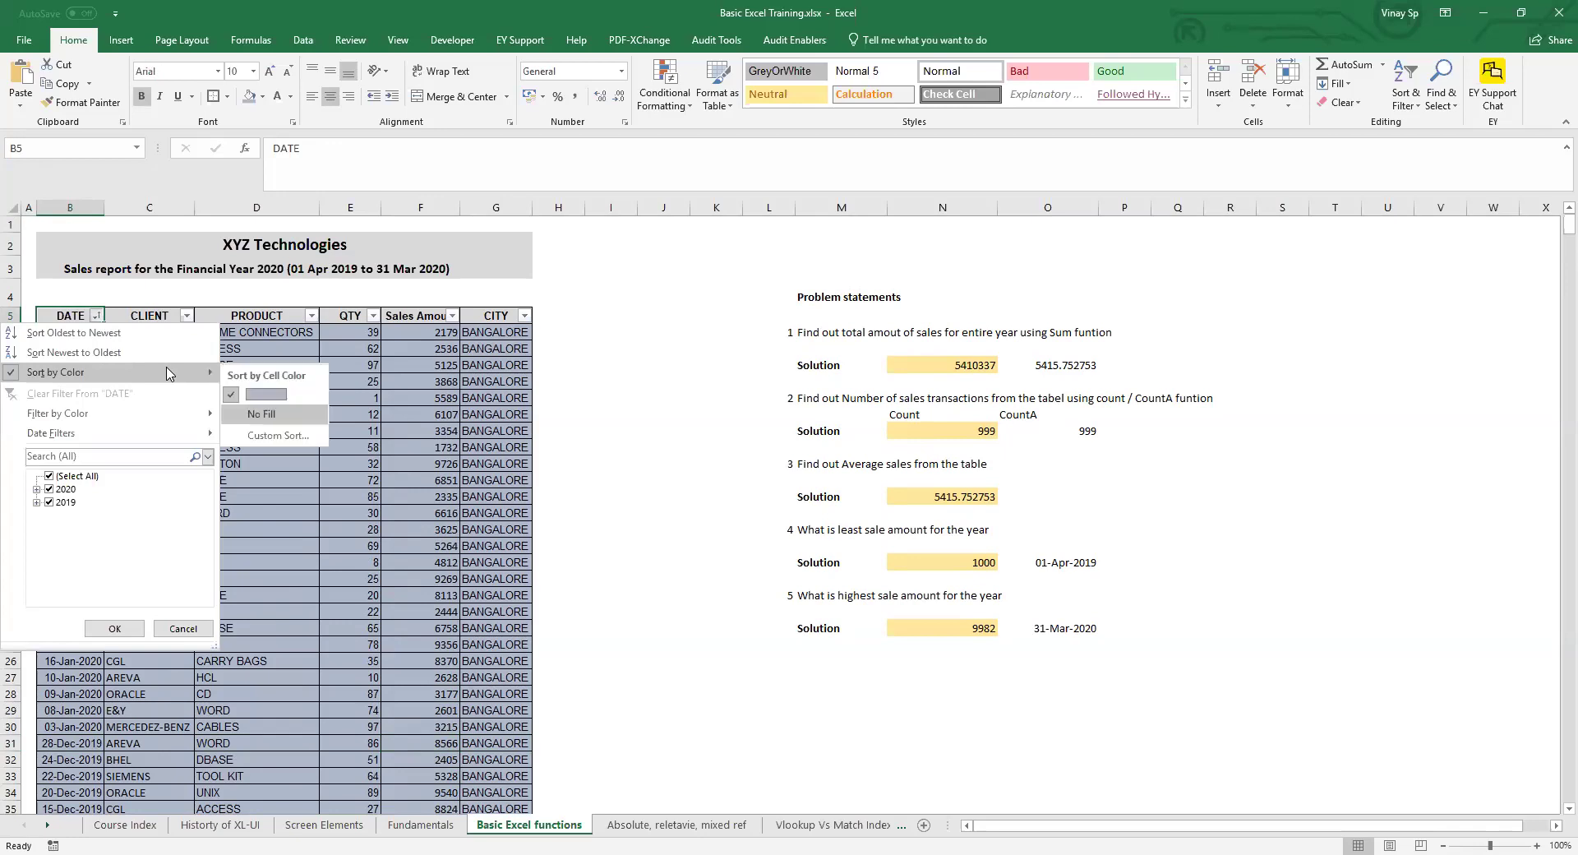
{"action": "left_click", "coordinate": [583, 462]}
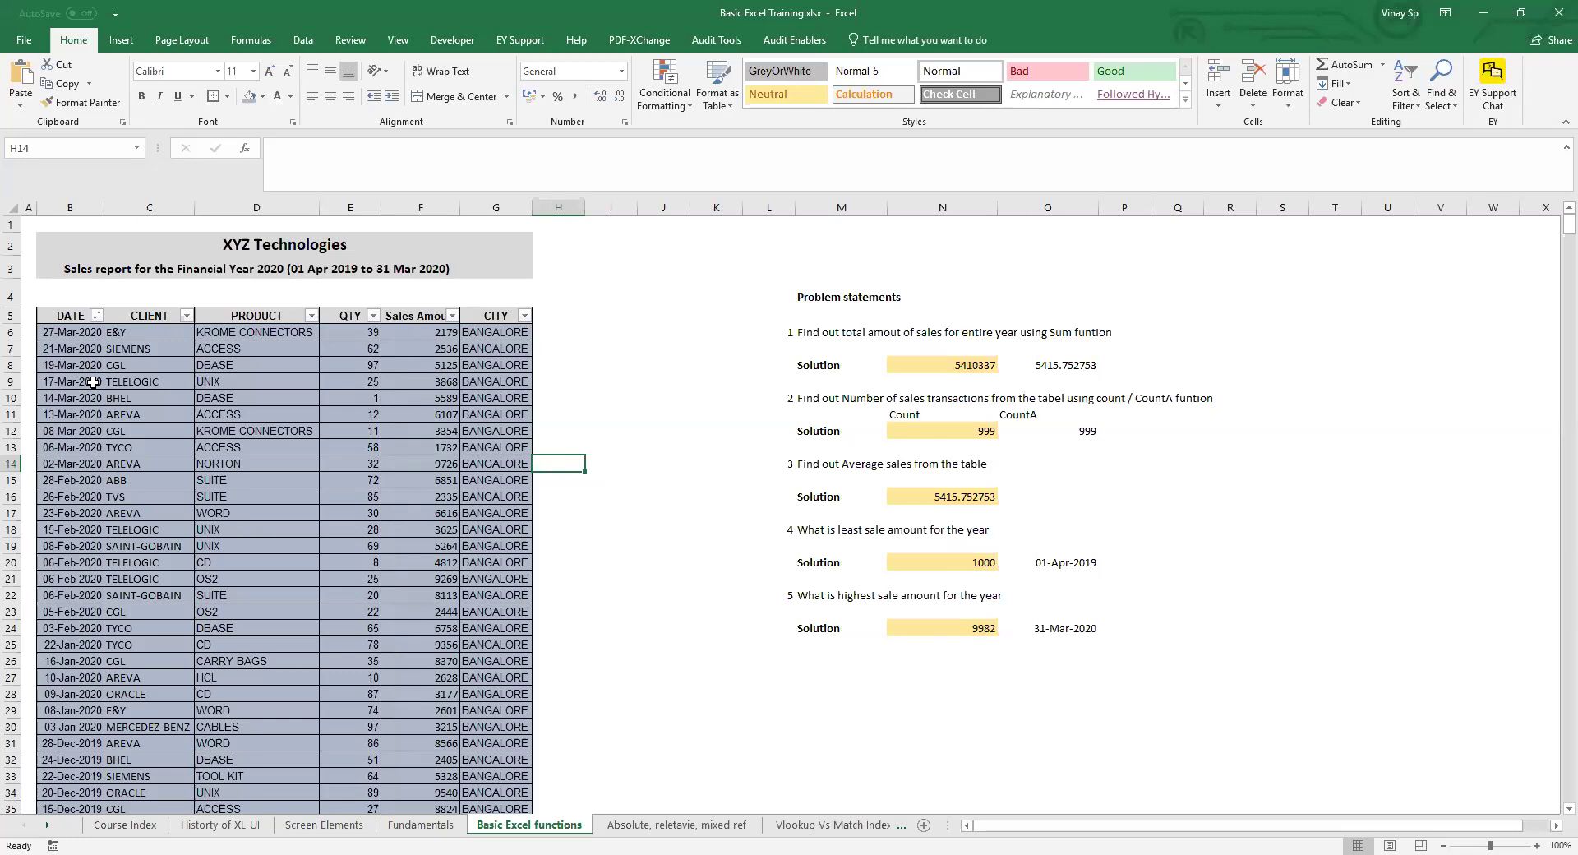
- Sort the DATE column by cell color with the No Fill option
{"action": "left_click", "coordinate": [64, 349]}
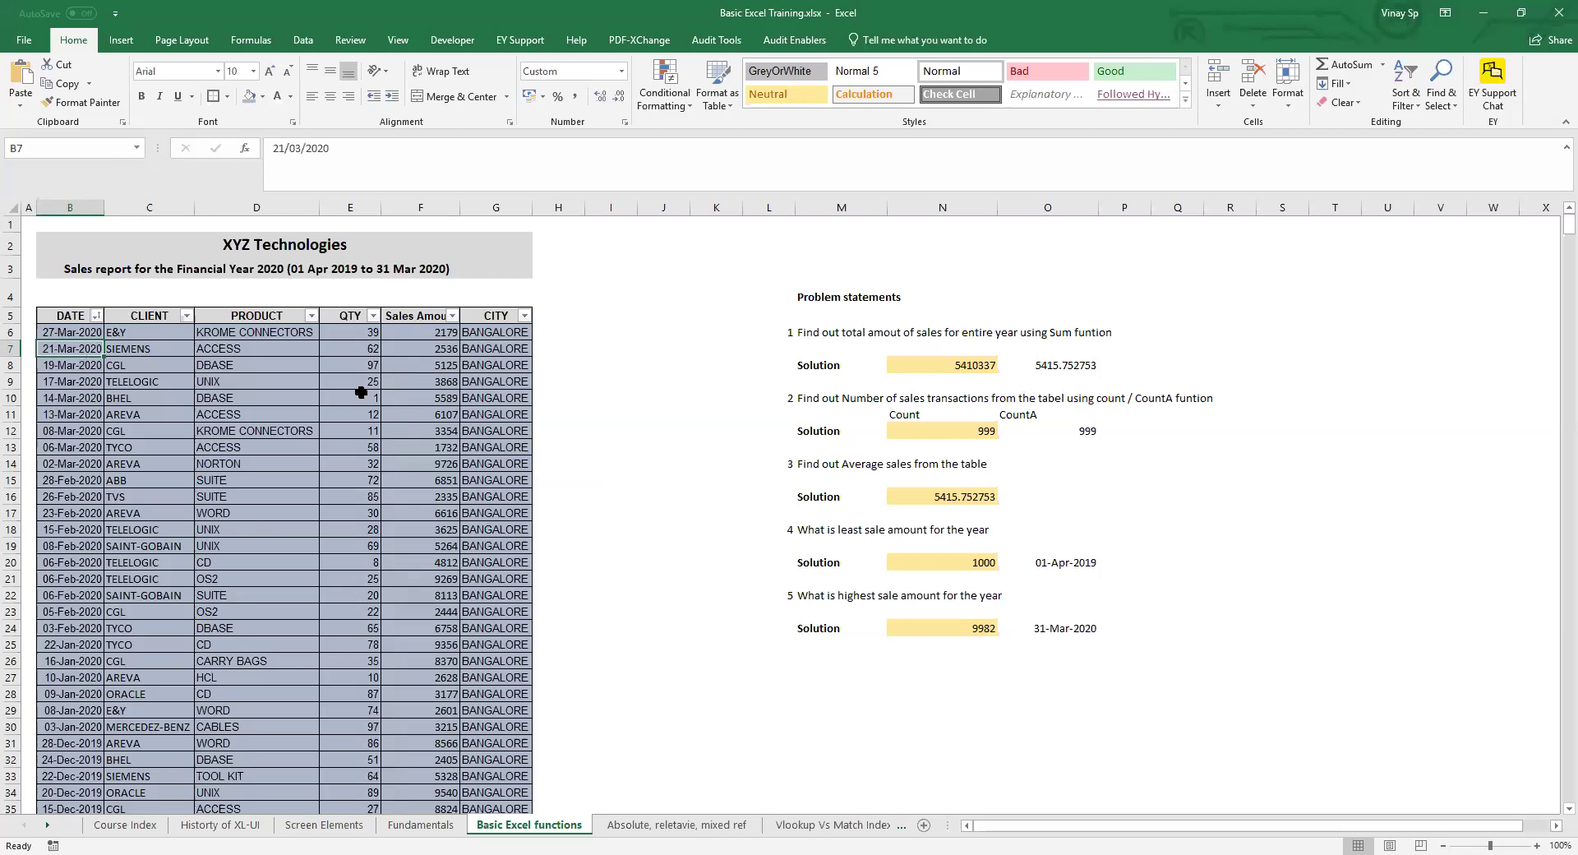
{"action": "left_click", "coordinate": [94, 315]}
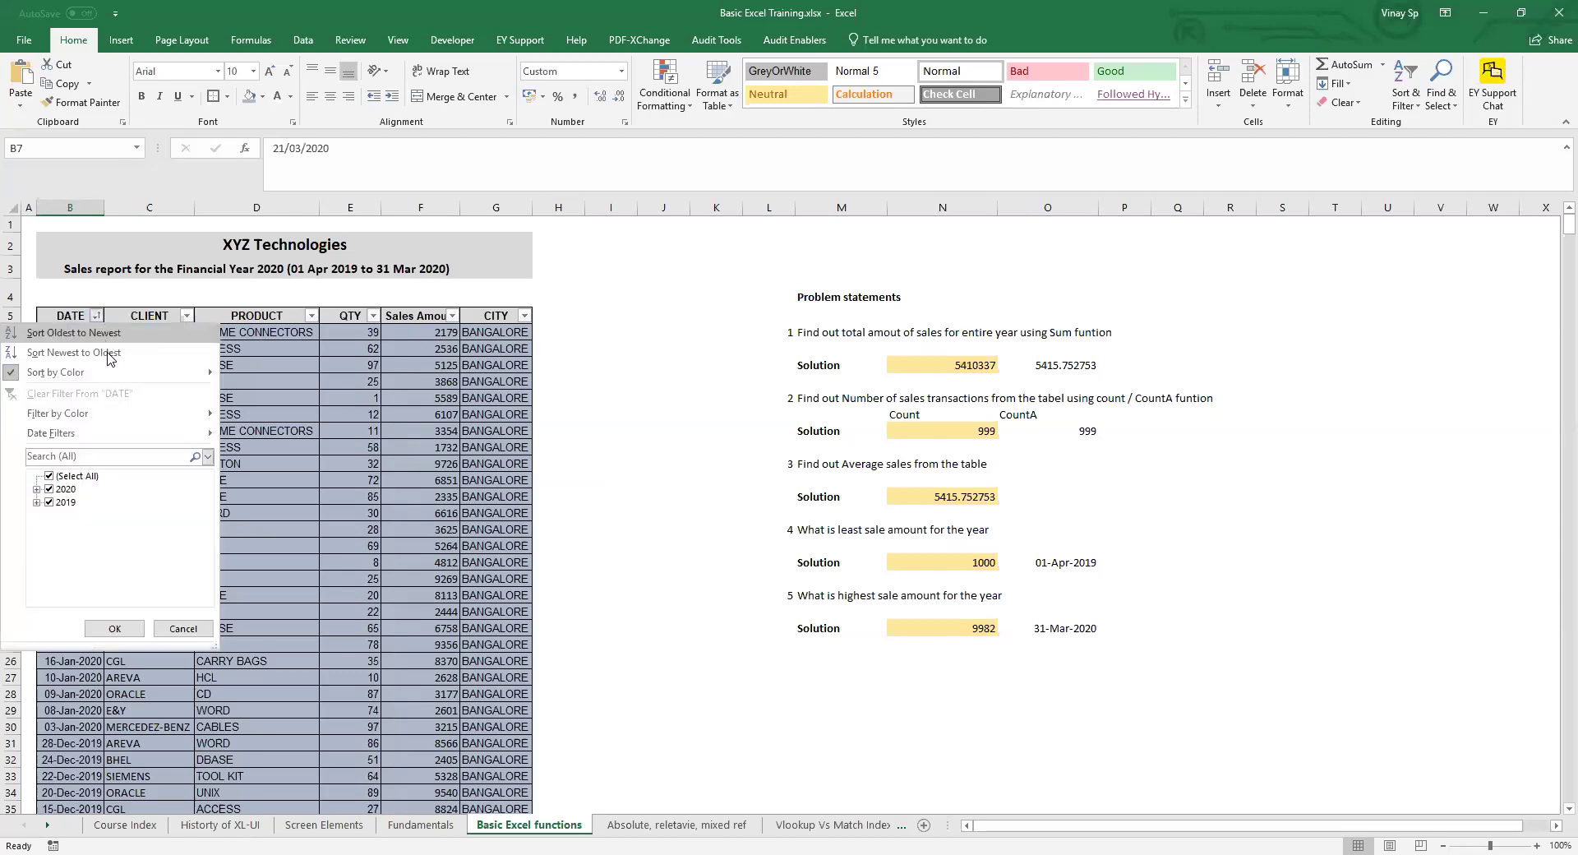
{"action": "mouse_move", "coordinate": [108, 374]}
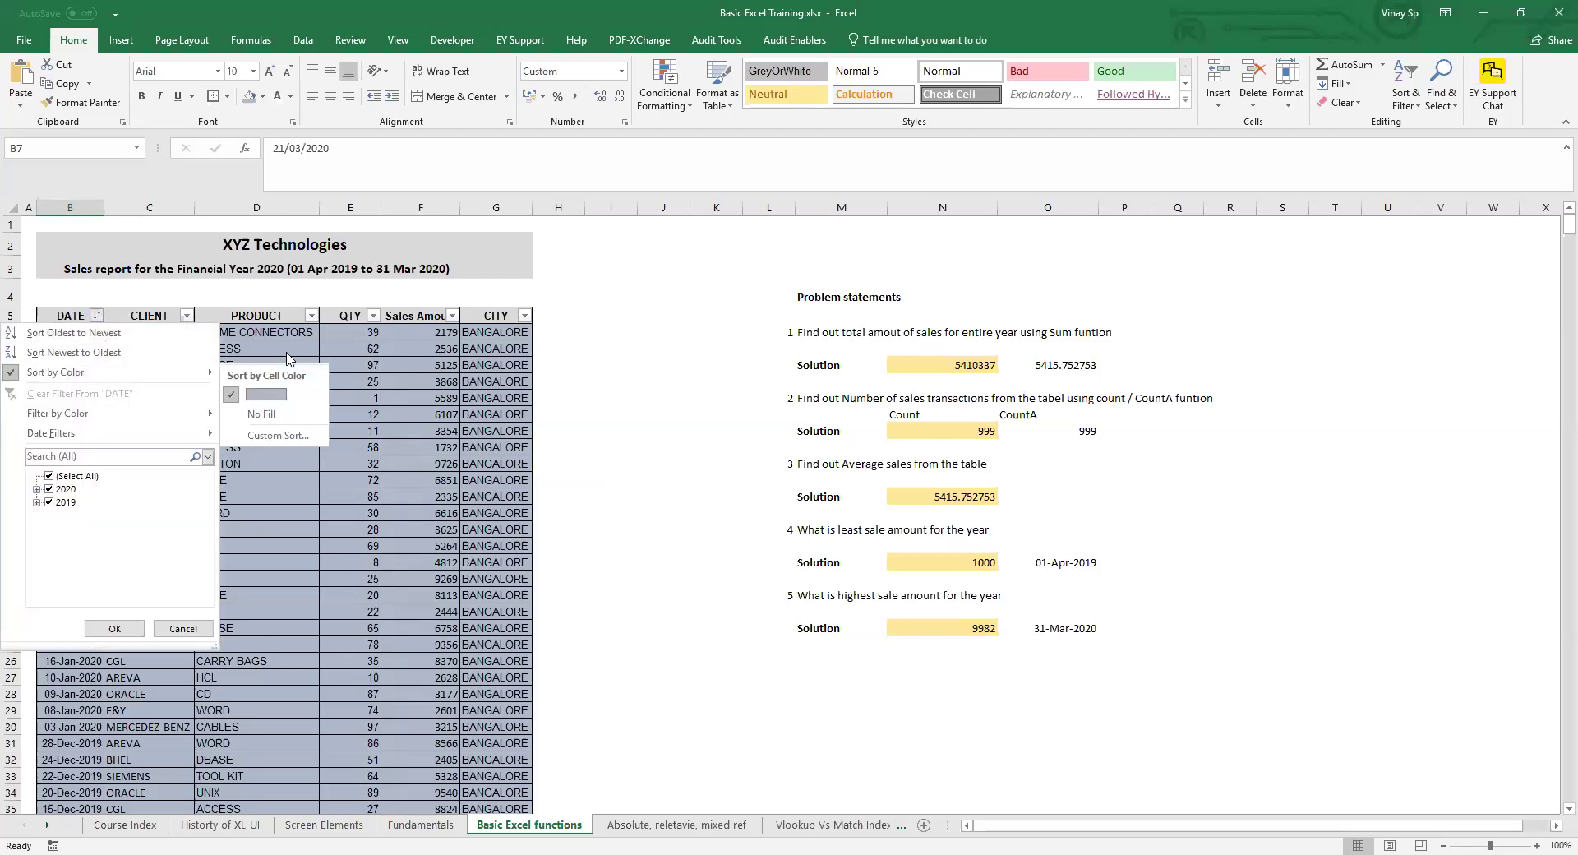
{"action": "mouse_move", "coordinate": [171, 380]}
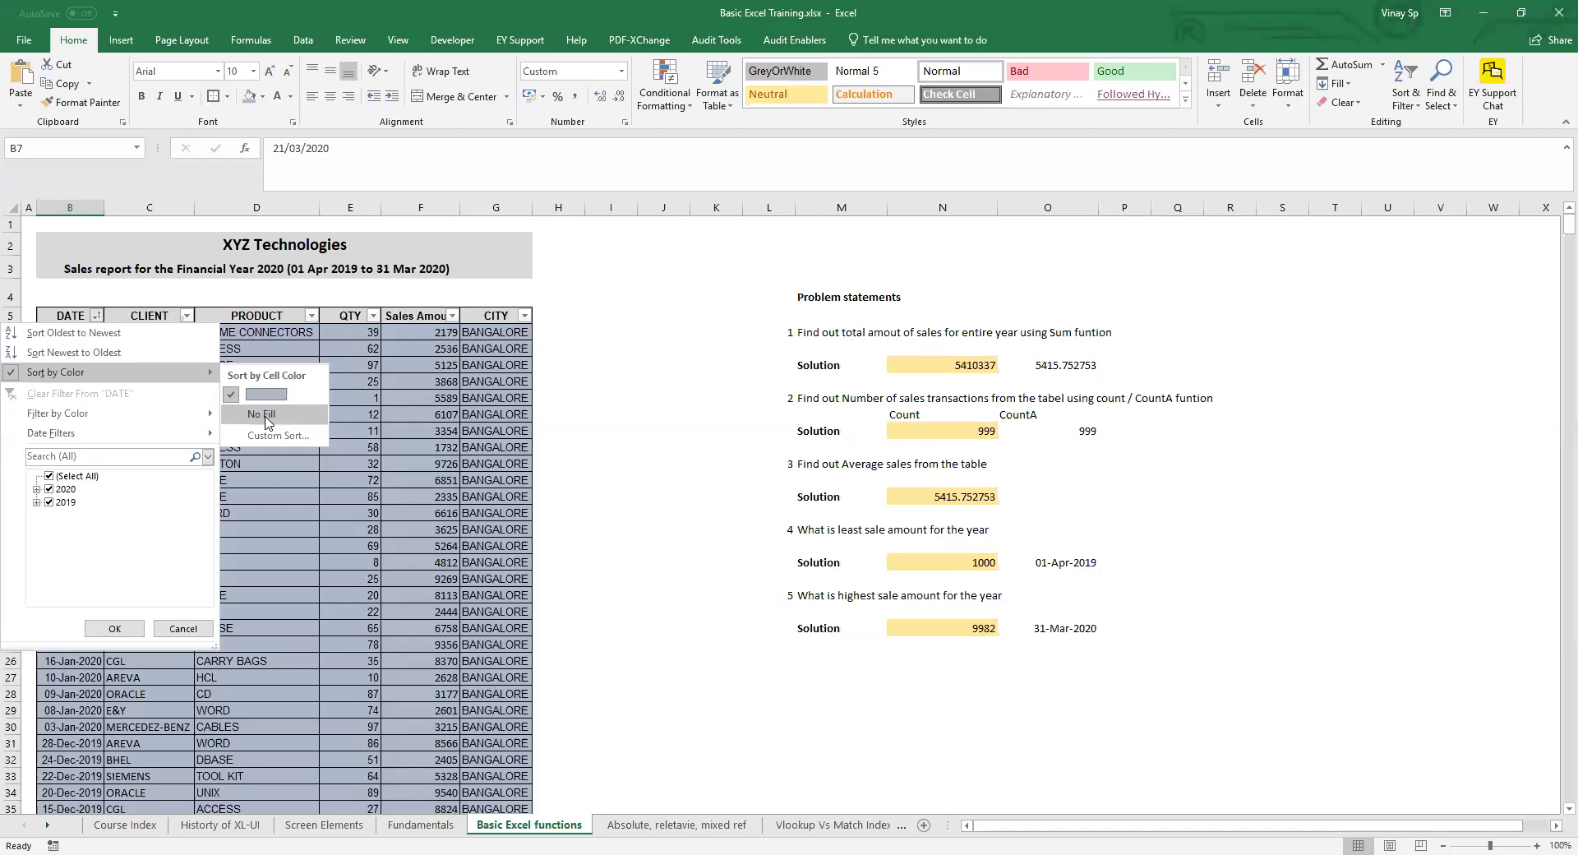
{"action": "left_click", "coordinate": [265, 416]}
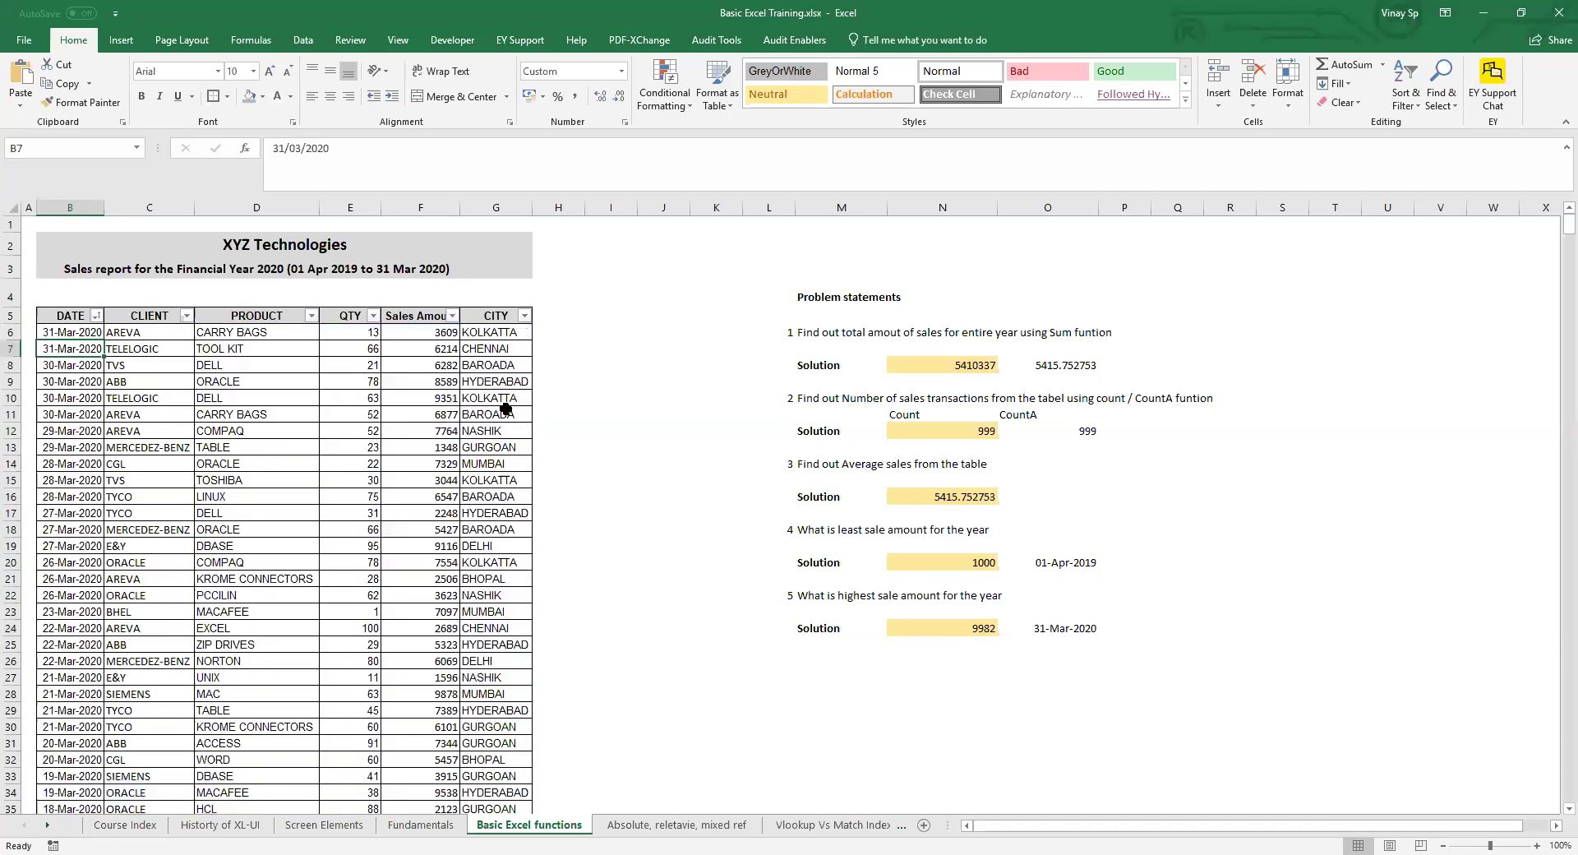
- Look down the CITY column through the reordered rows of the sales report
{"action": "left_click_drag", "start_coordinate": [494, 337], "coordinate": [530, 575]}
{"action": "left_click", "coordinate": [489, 678]}
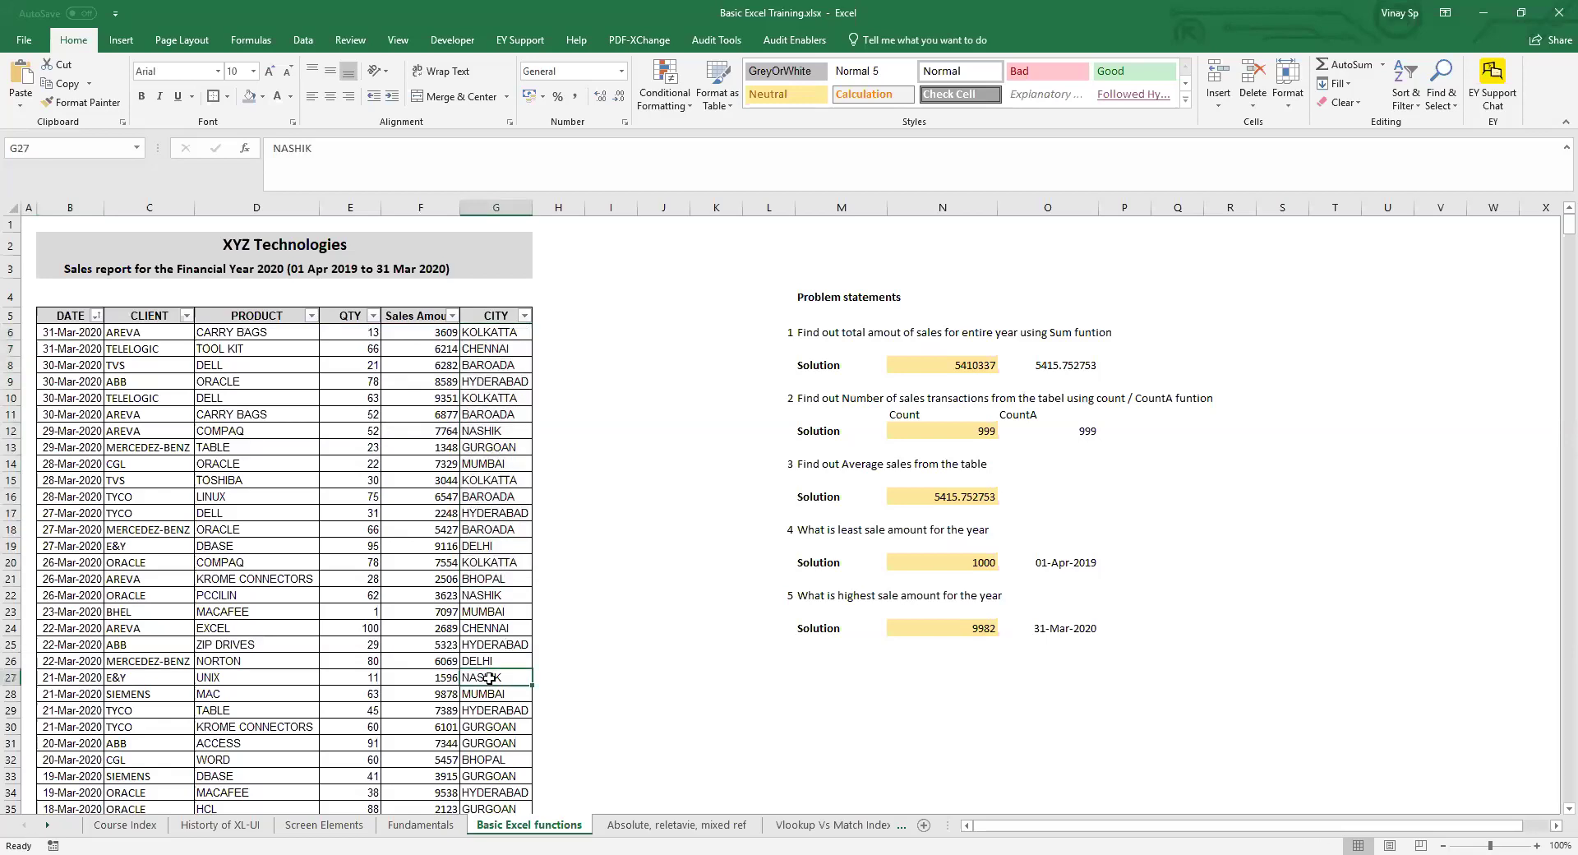
{"action": "scroll", "coordinate": [489, 678], "scroll_direction": "down", "scroll_amount": 5}
{"action": "scroll", "coordinate": [489, 678], "scroll_direction": "down", "scroll_amount": 20}
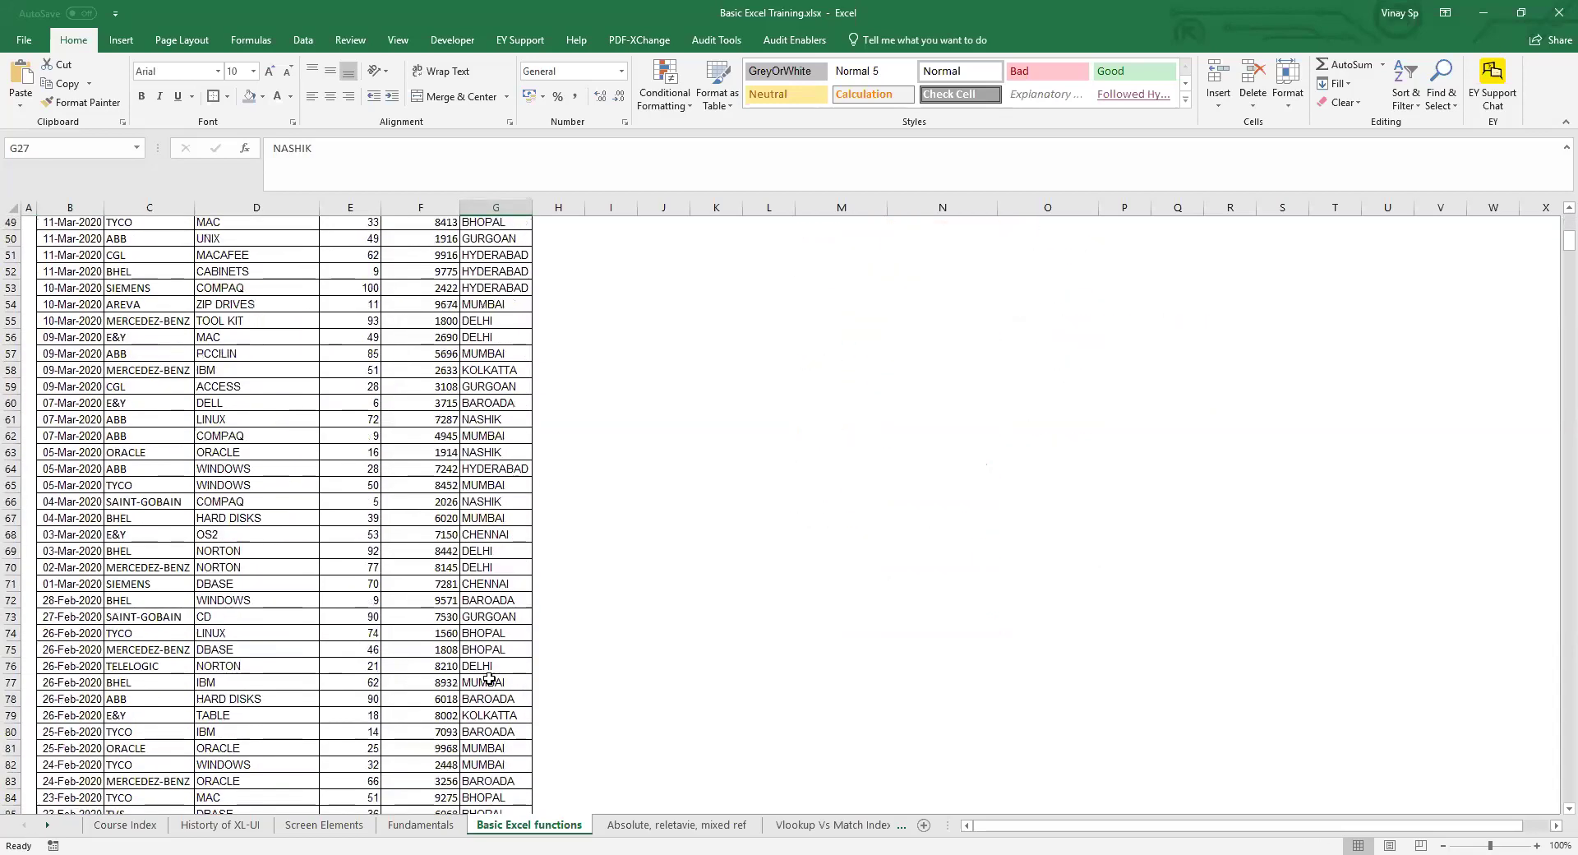
{"action": "scroll", "coordinate": [489, 677], "scroll_direction": "down", "scroll_amount": 20}
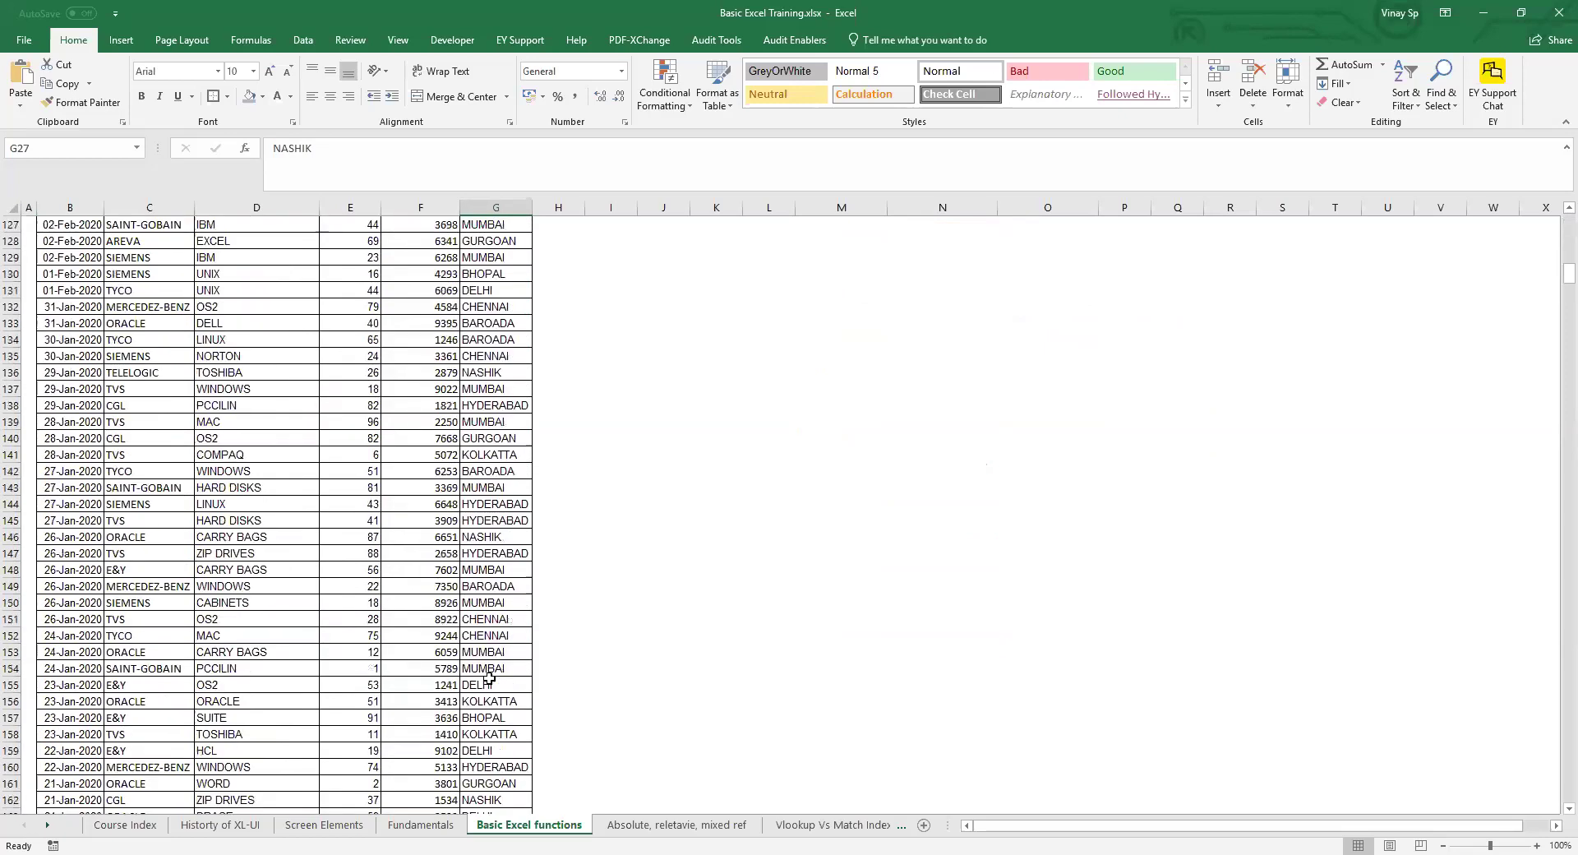
{"action": "scroll", "coordinate": [489, 679], "scroll_direction": "down", "scroll_amount": 20}
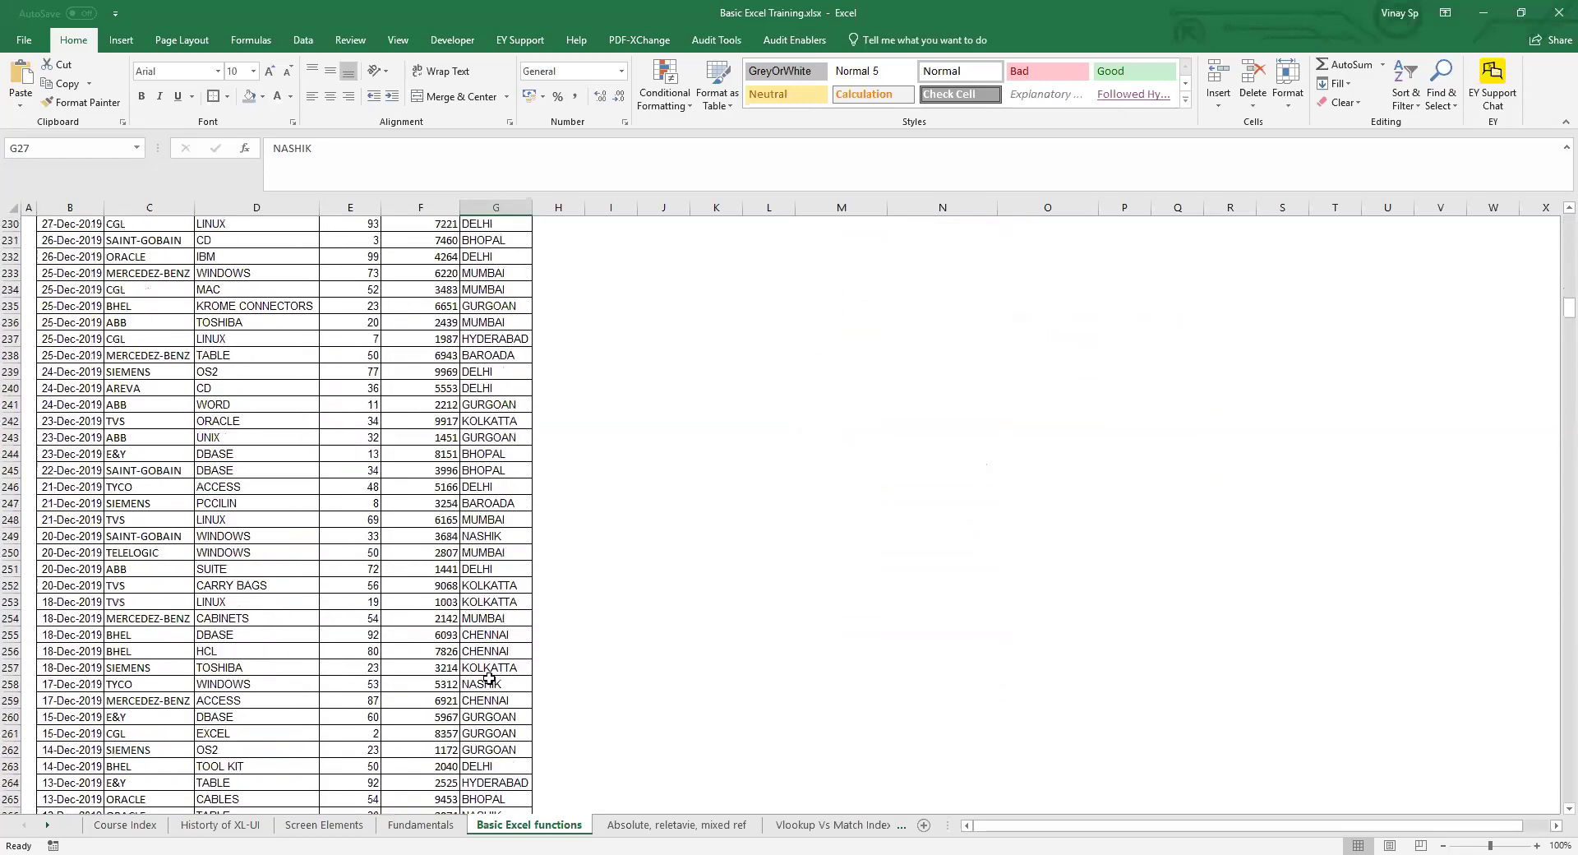
{"action": "scroll", "coordinate": [490, 679], "scroll_direction": "down", "scroll_amount": 20}
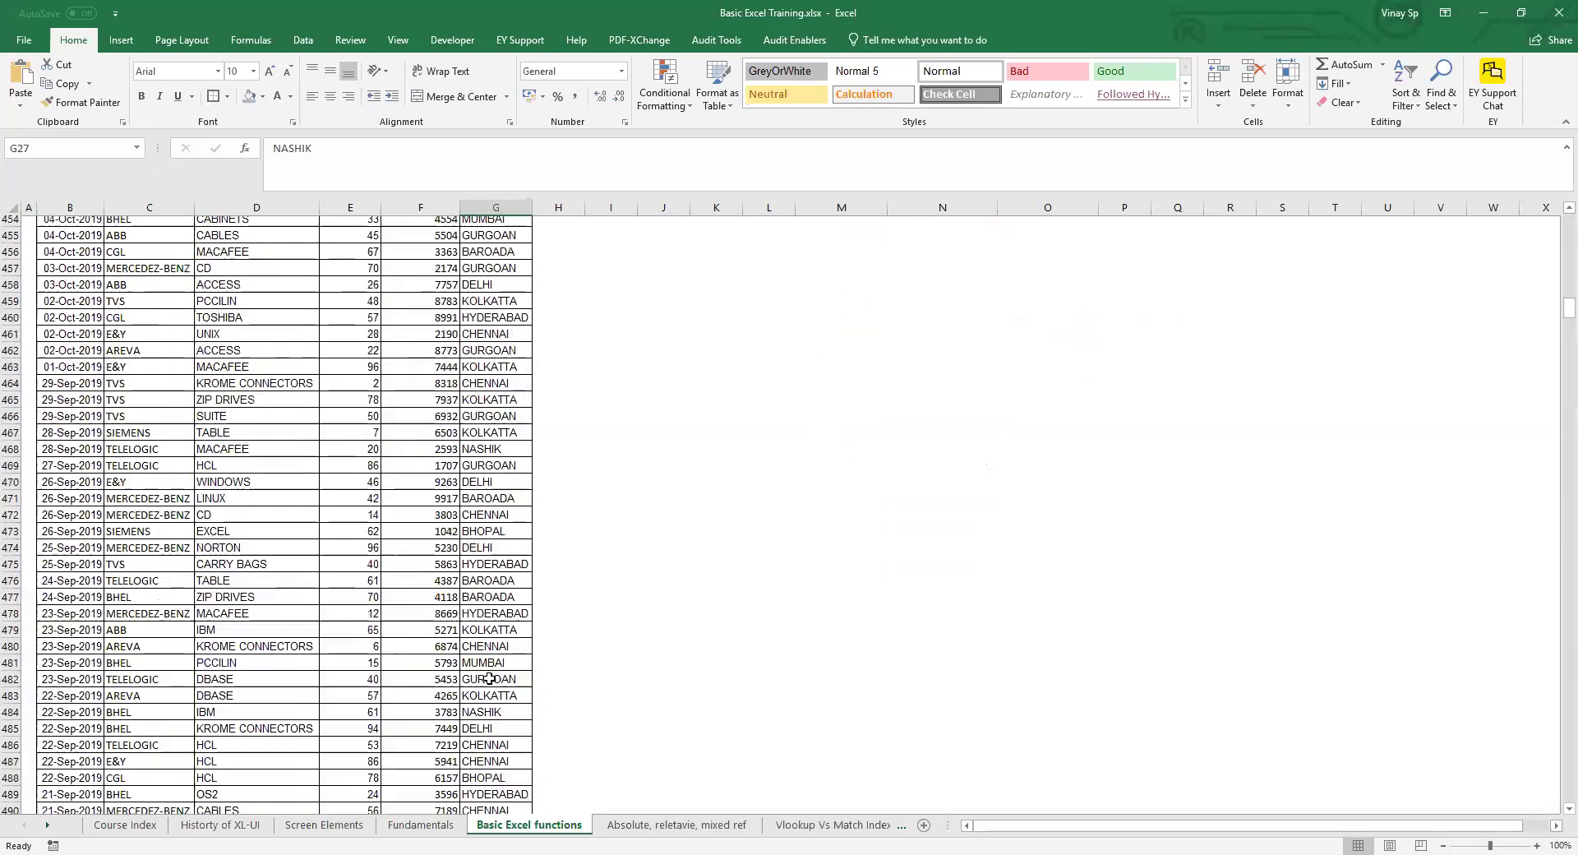
{"action": "scroll", "coordinate": [489, 678], "scroll_direction": "down", "scroll_amount": 20}
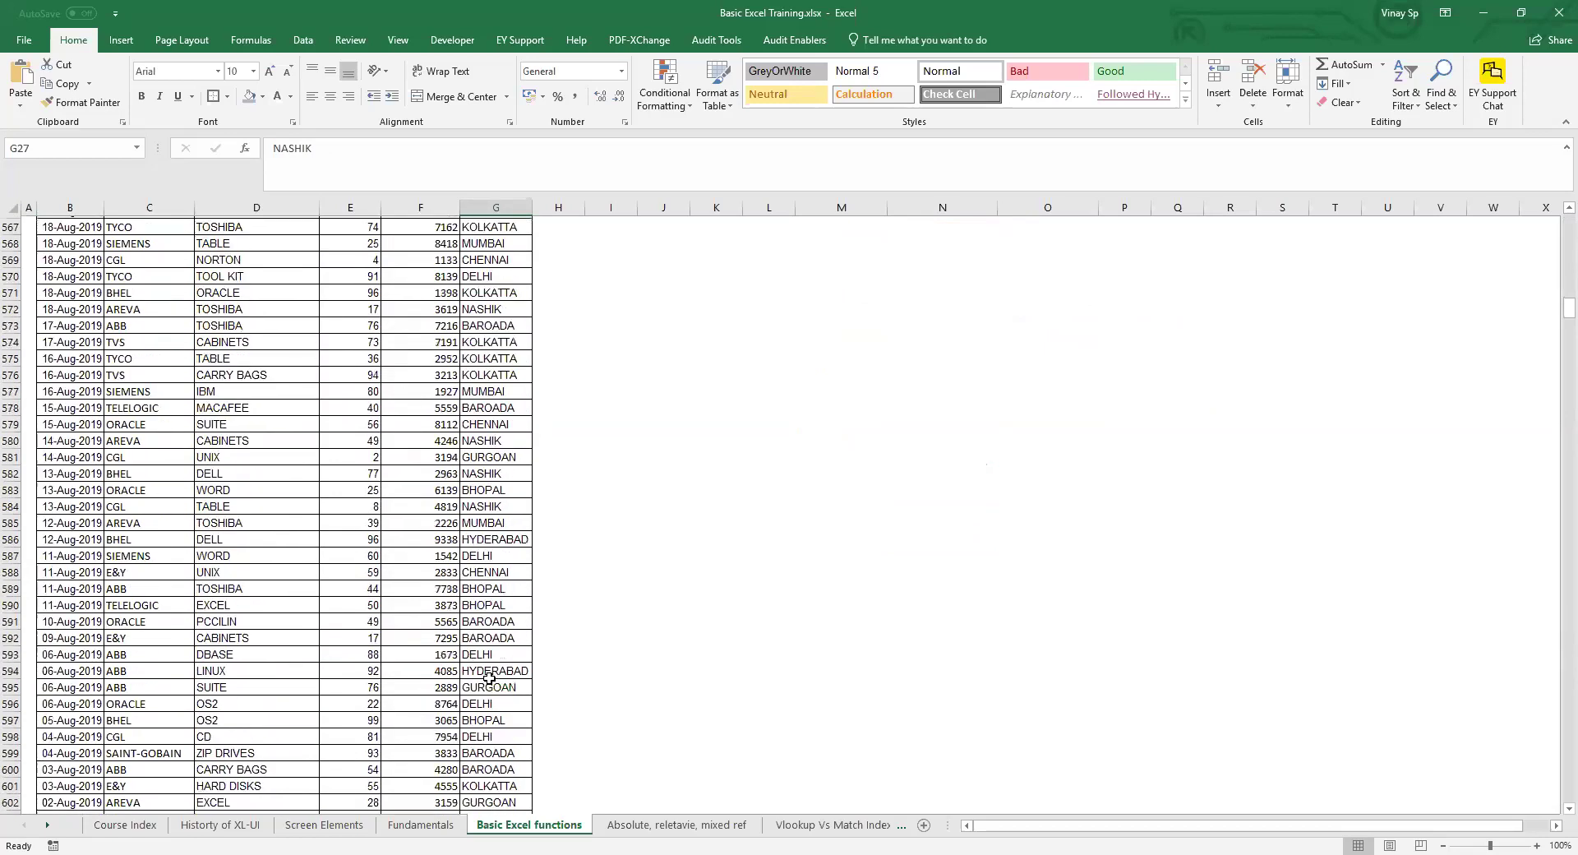
{"action": "scroll", "coordinate": [489, 678], "scroll_direction": "down", "scroll_amount": 20}
- Examine the colored rows at the end of the report, ending on cell G905
{"action": "left_click", "coordinate": [491, 657]}
{"action": "key", "text": "ctrl+Down"}
{"action": "key", "text": "Up"}
{"action": "key", "text": "Page_Up"}
{"action": "key", "text": "Page_Up"}
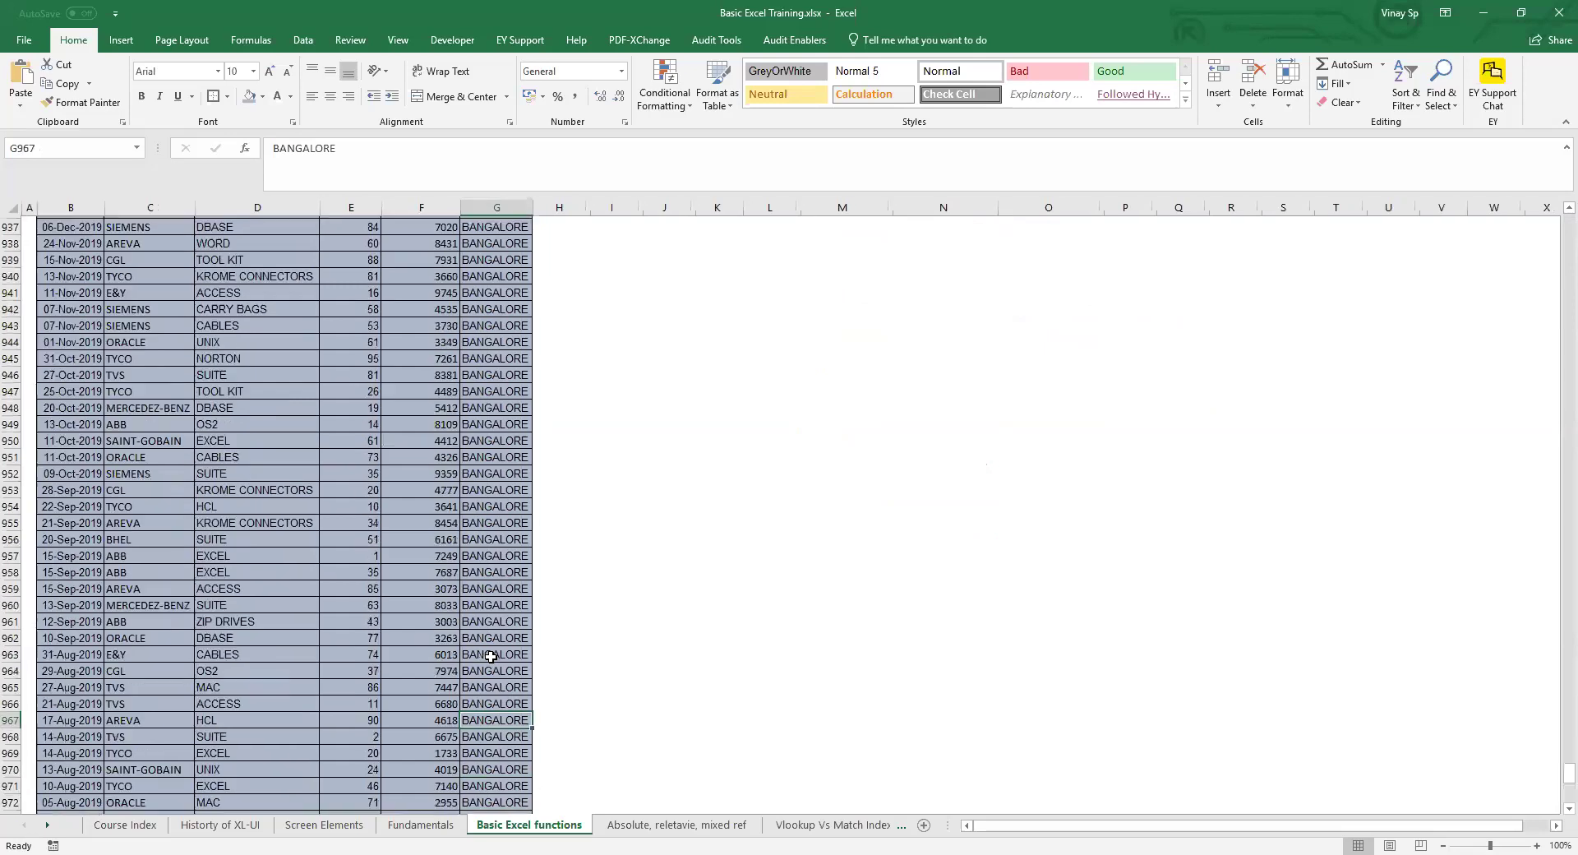
{"action": "left_click", "coordinate": [518, 353]}
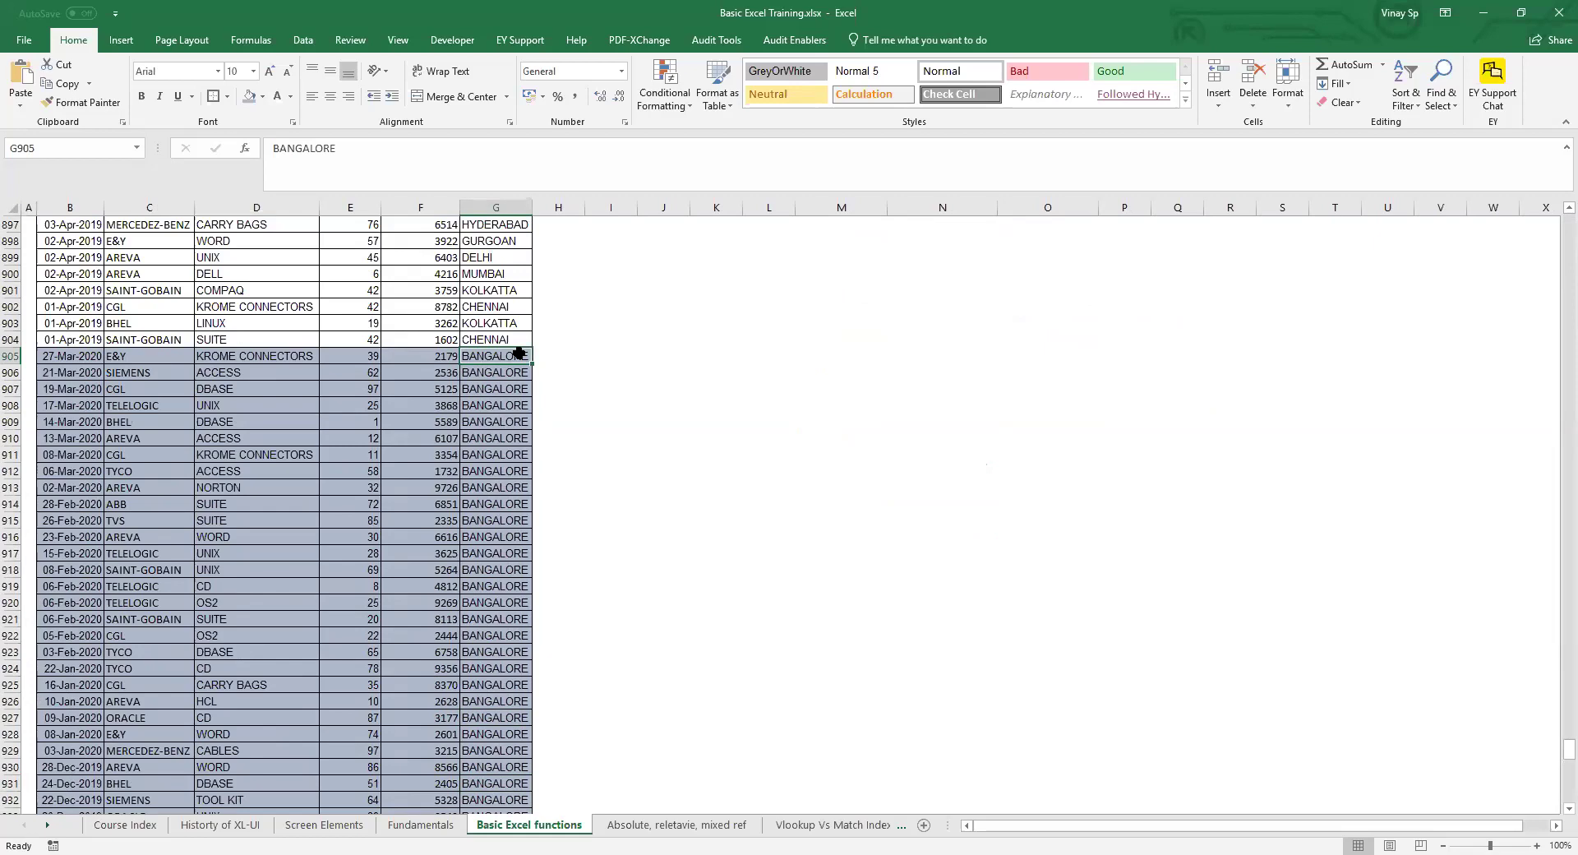
- Return to the header row and review the Sales Amount column's sort options without applying one
{"action": "key", "text": "Left"}
{"action": "key", "text": "Left"}
{"action": "key", "text": "ctrl+Up"}
{"action": "key", "text": "Down"}
{"action": "key", "text": "Down"}
{"action": "key", "text": "Down"}
{"action": "key", "text": "ctrl+Up"}
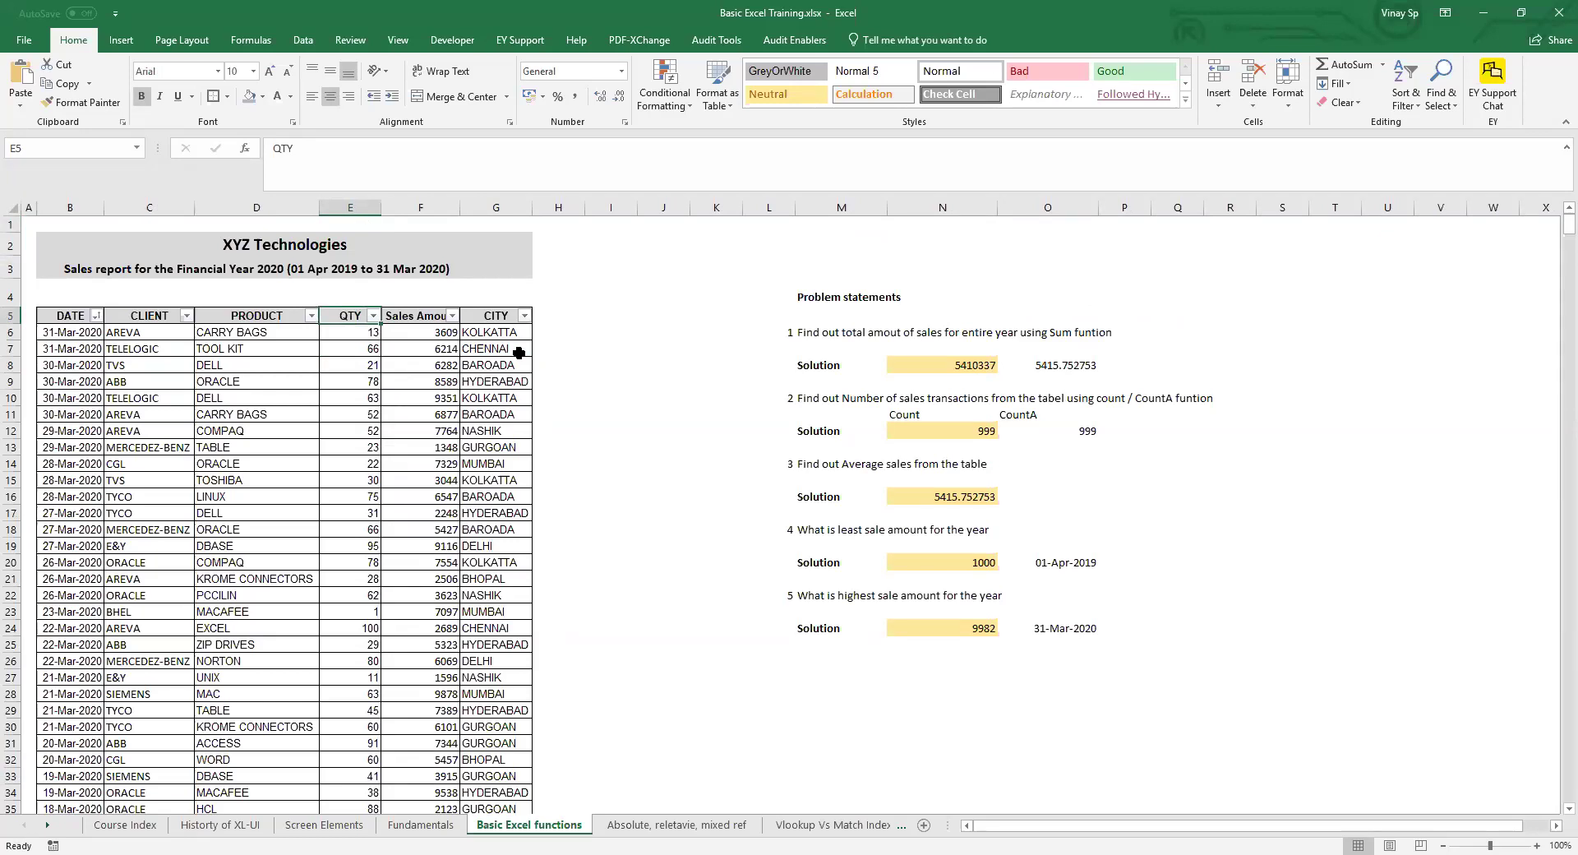
{"action": "key", "text": "Right"}
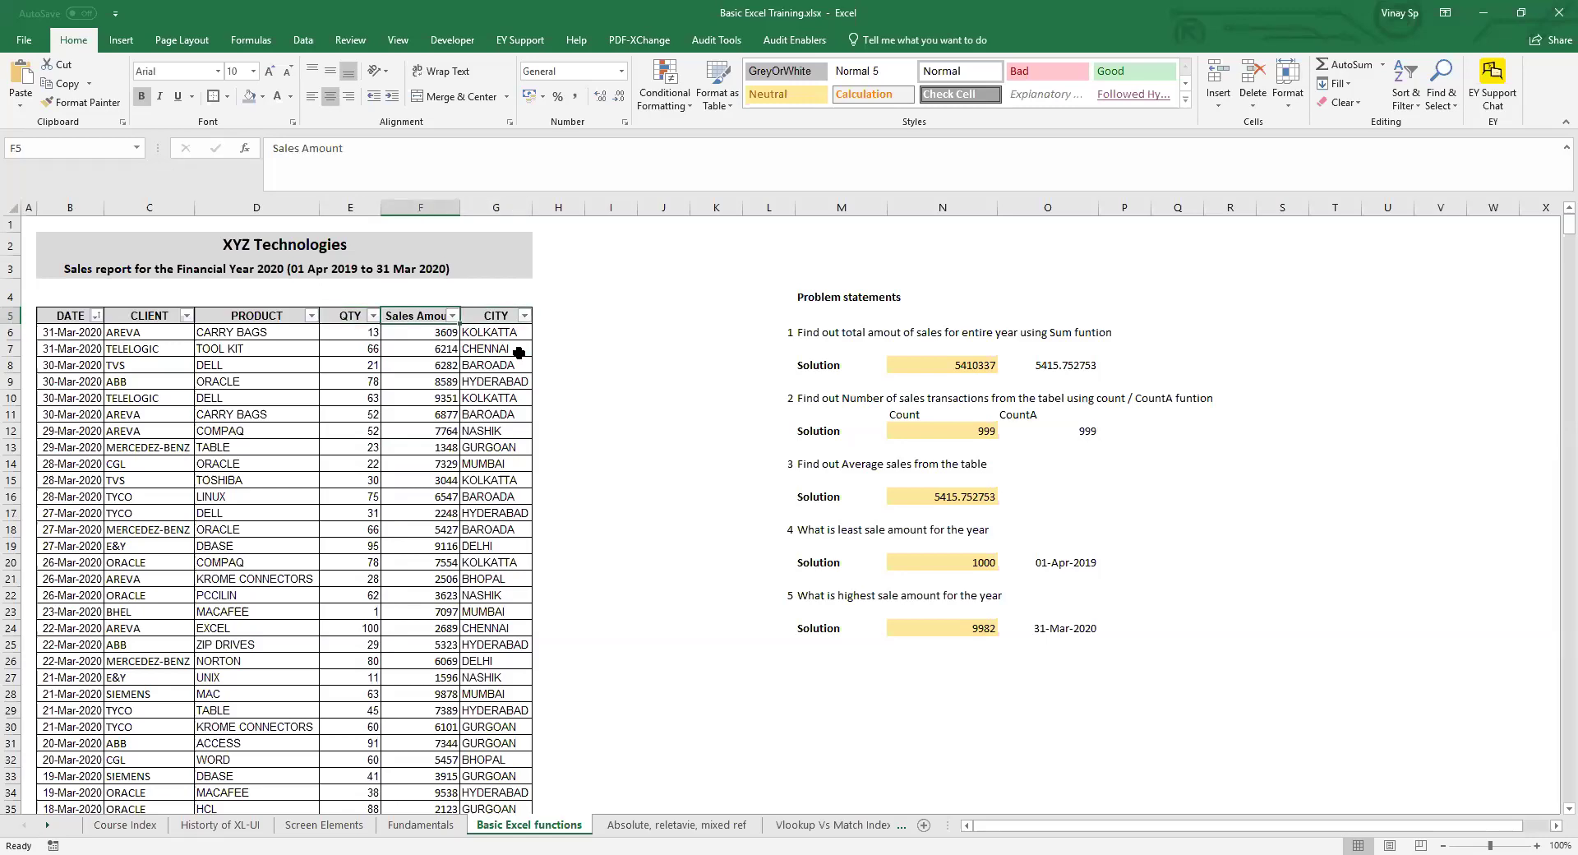
{"action": "key", "text": "alt+Down"}
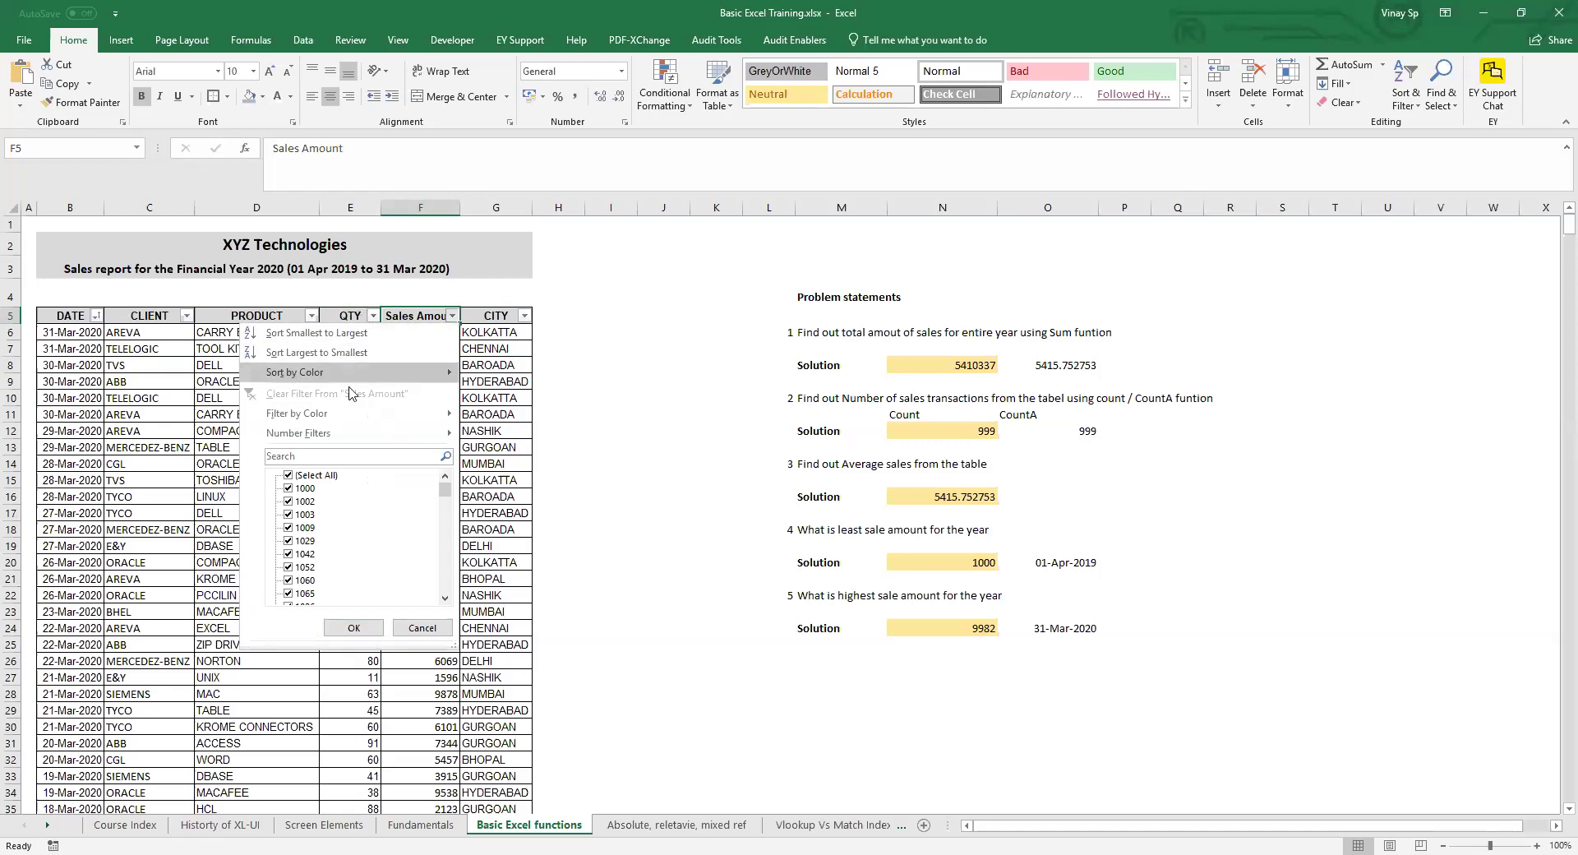
{"action": "mouse_move", "coordinate": [347, 378]}
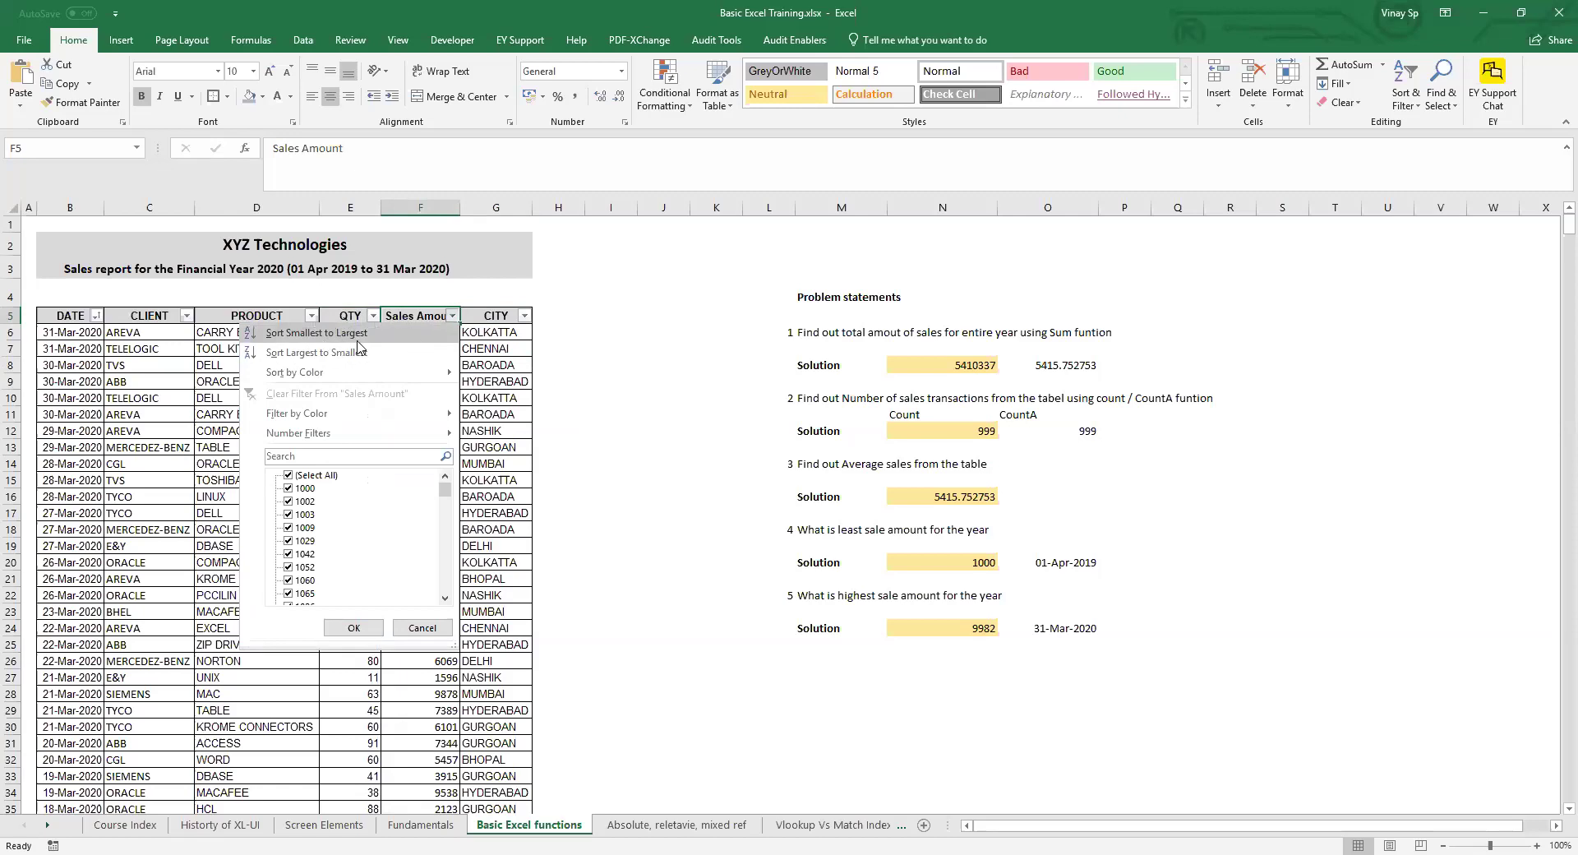
{"action": "left_click", "coordinate": [516, 389]}
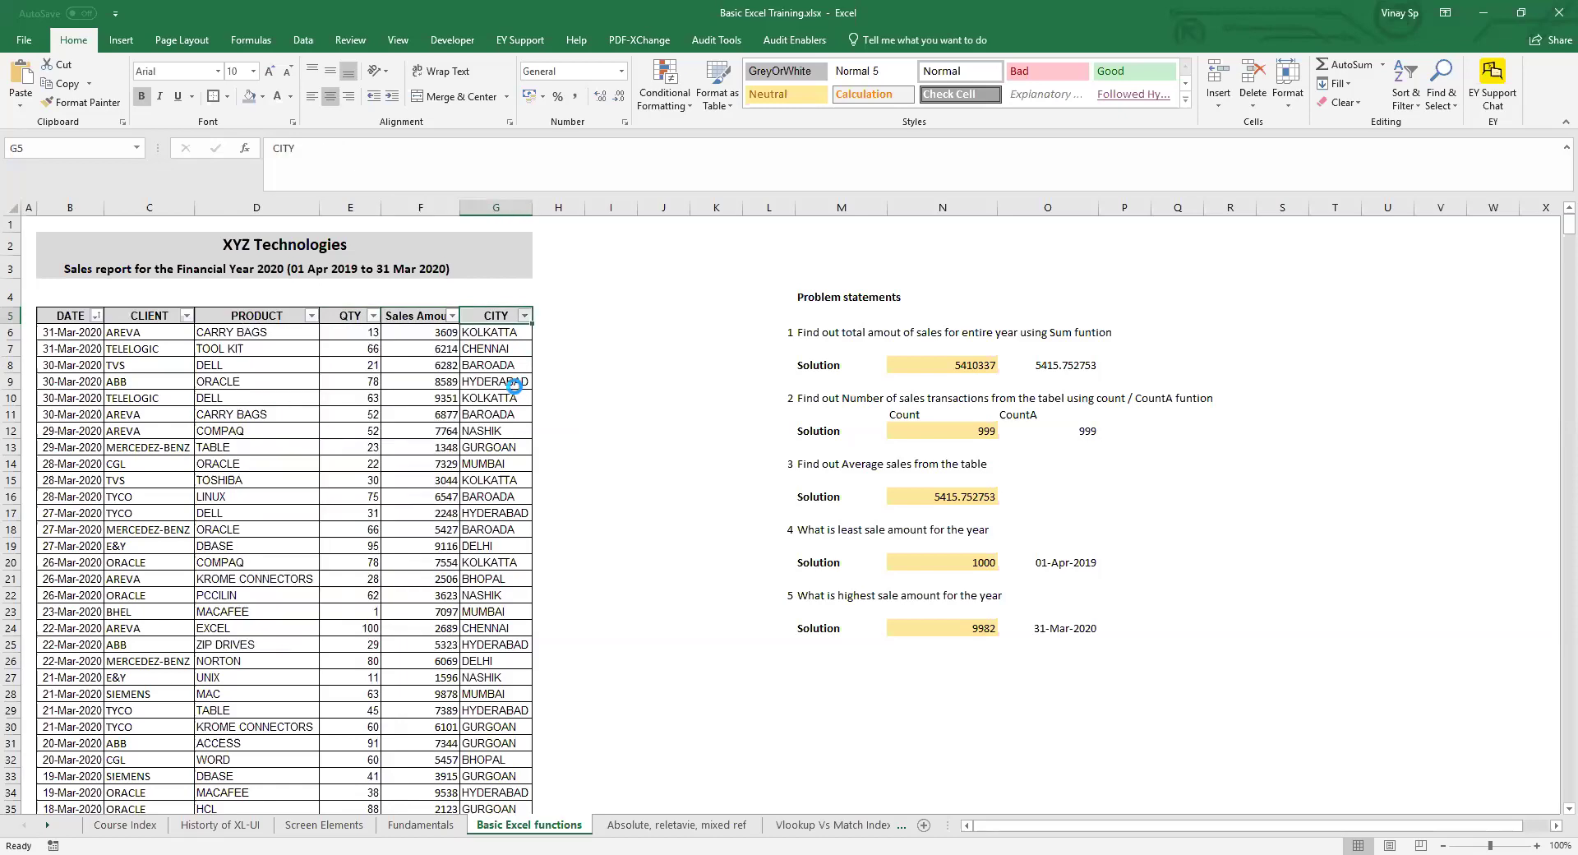
- Compare the sort options of the CITY and DATE columns without applying any
{"action": "left_click", "coordinate": [523, 316]}
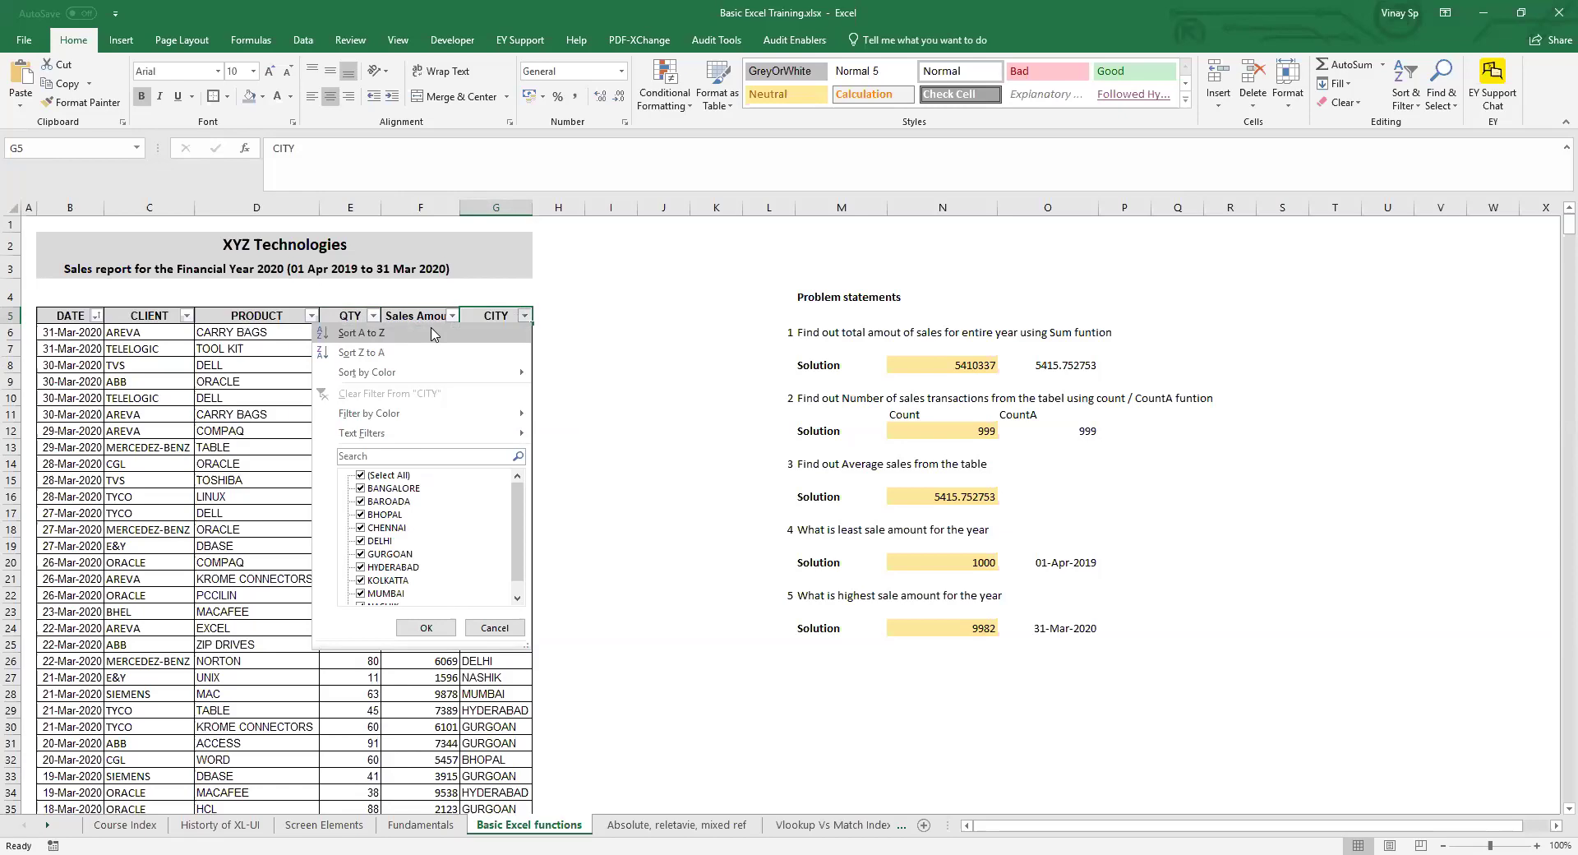
{"action": "left_click", "coordinate": [264, 395]}
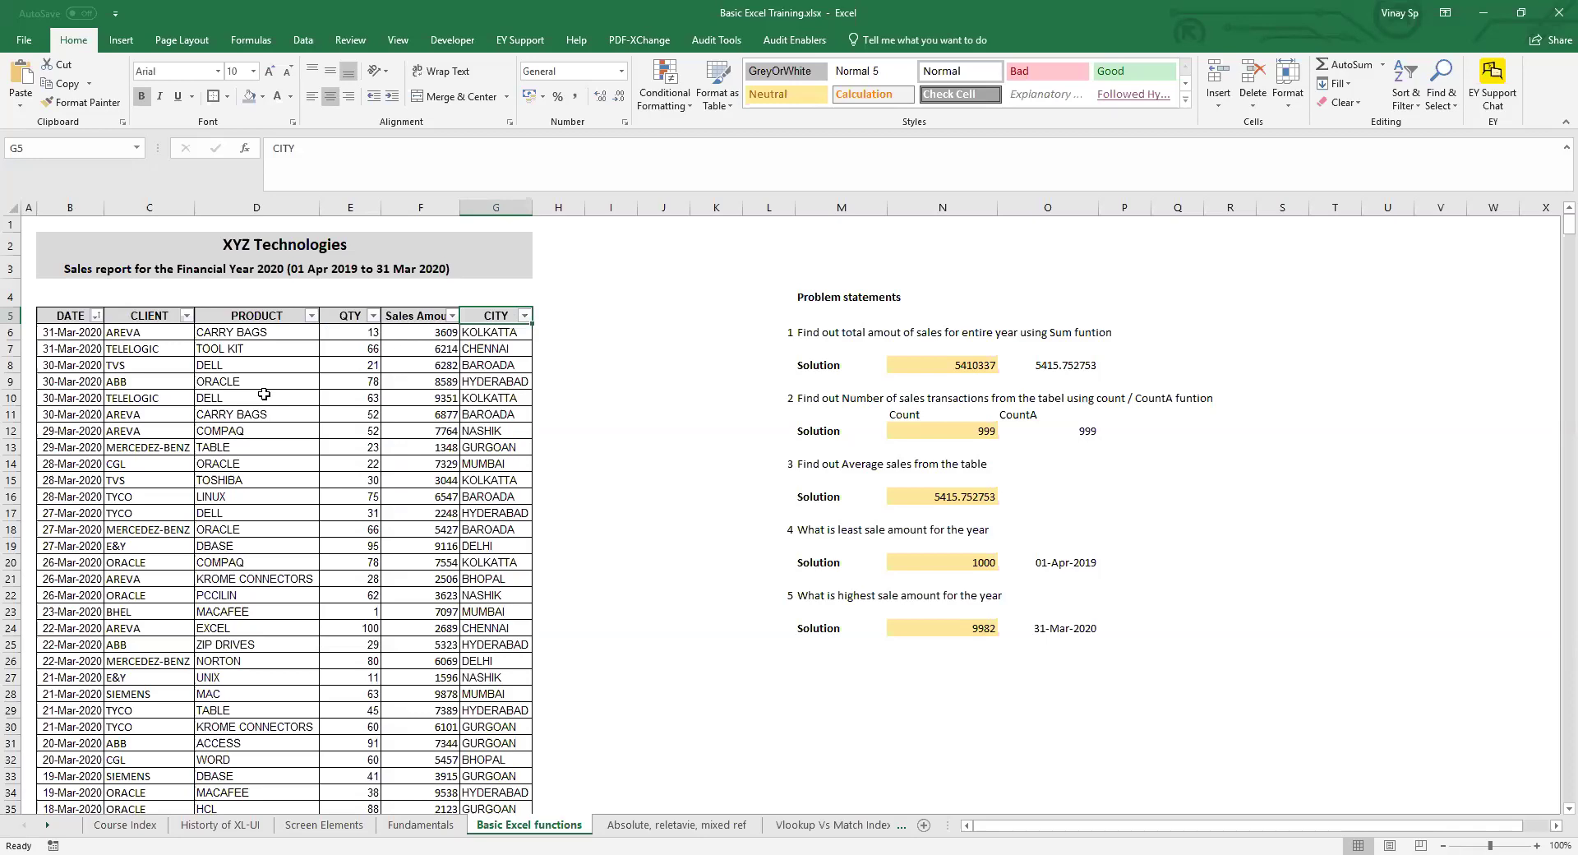
{"action": "key", "text": "ctrl+Left"}
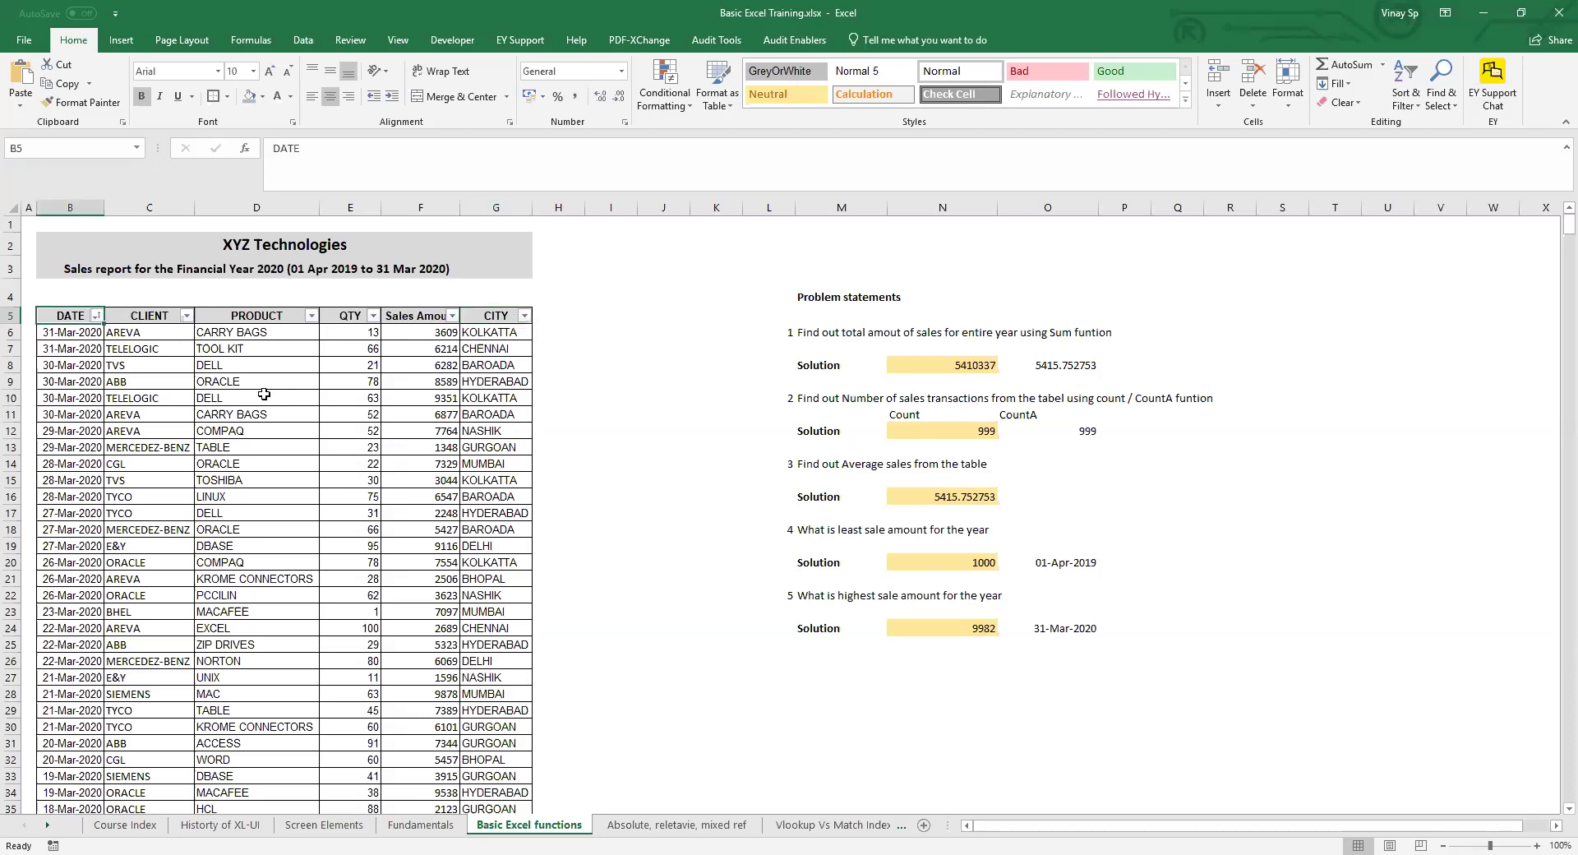
{"action": "left_click", "coordinate": [100, 315]}
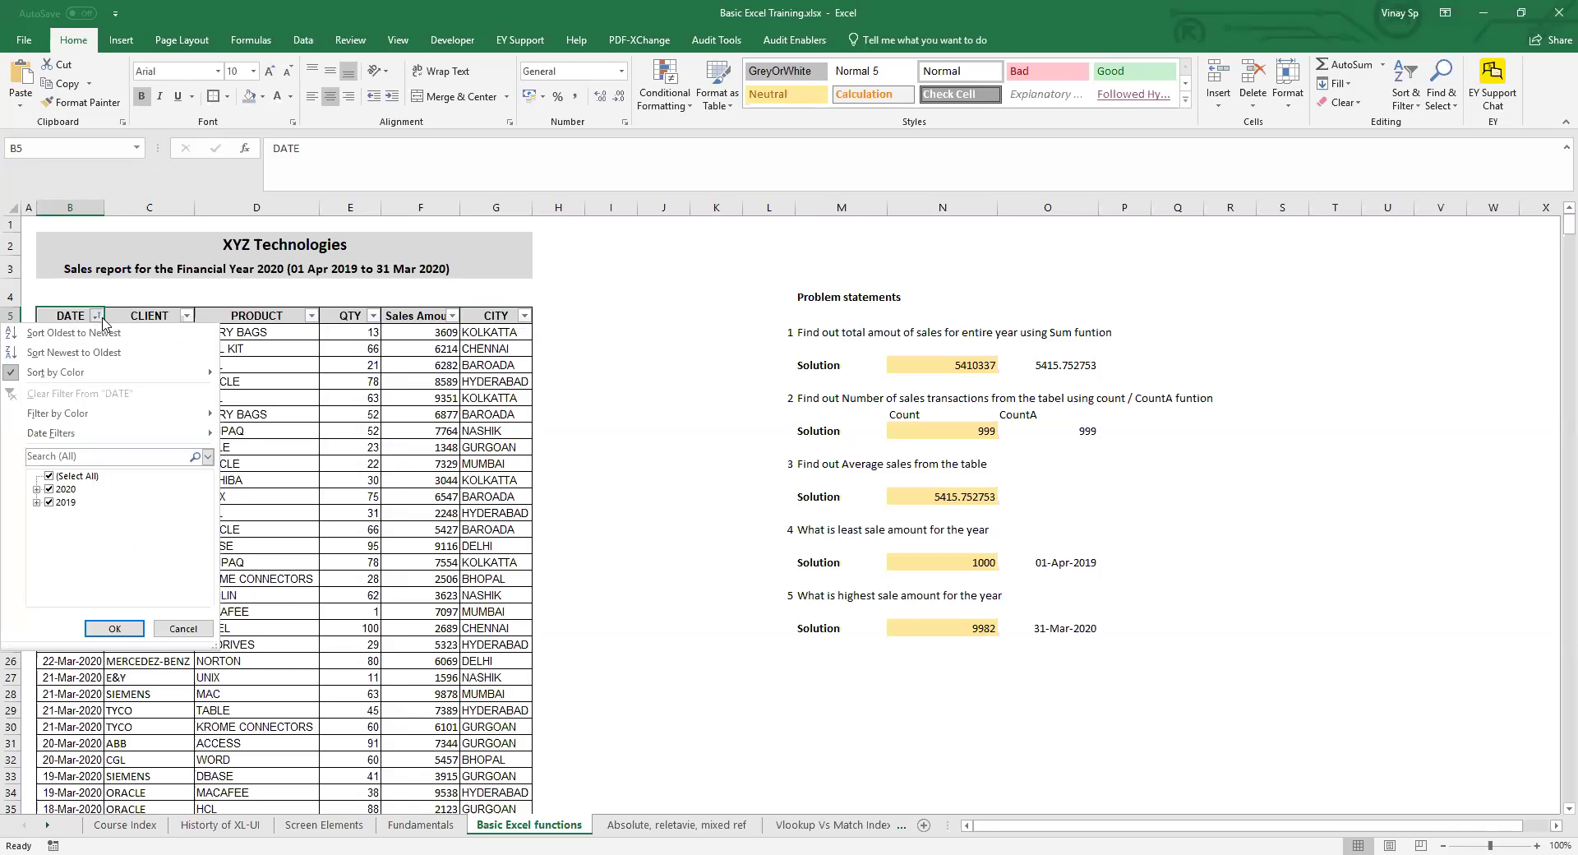
{"action": "left_click", "coordinate": [97, 317]}
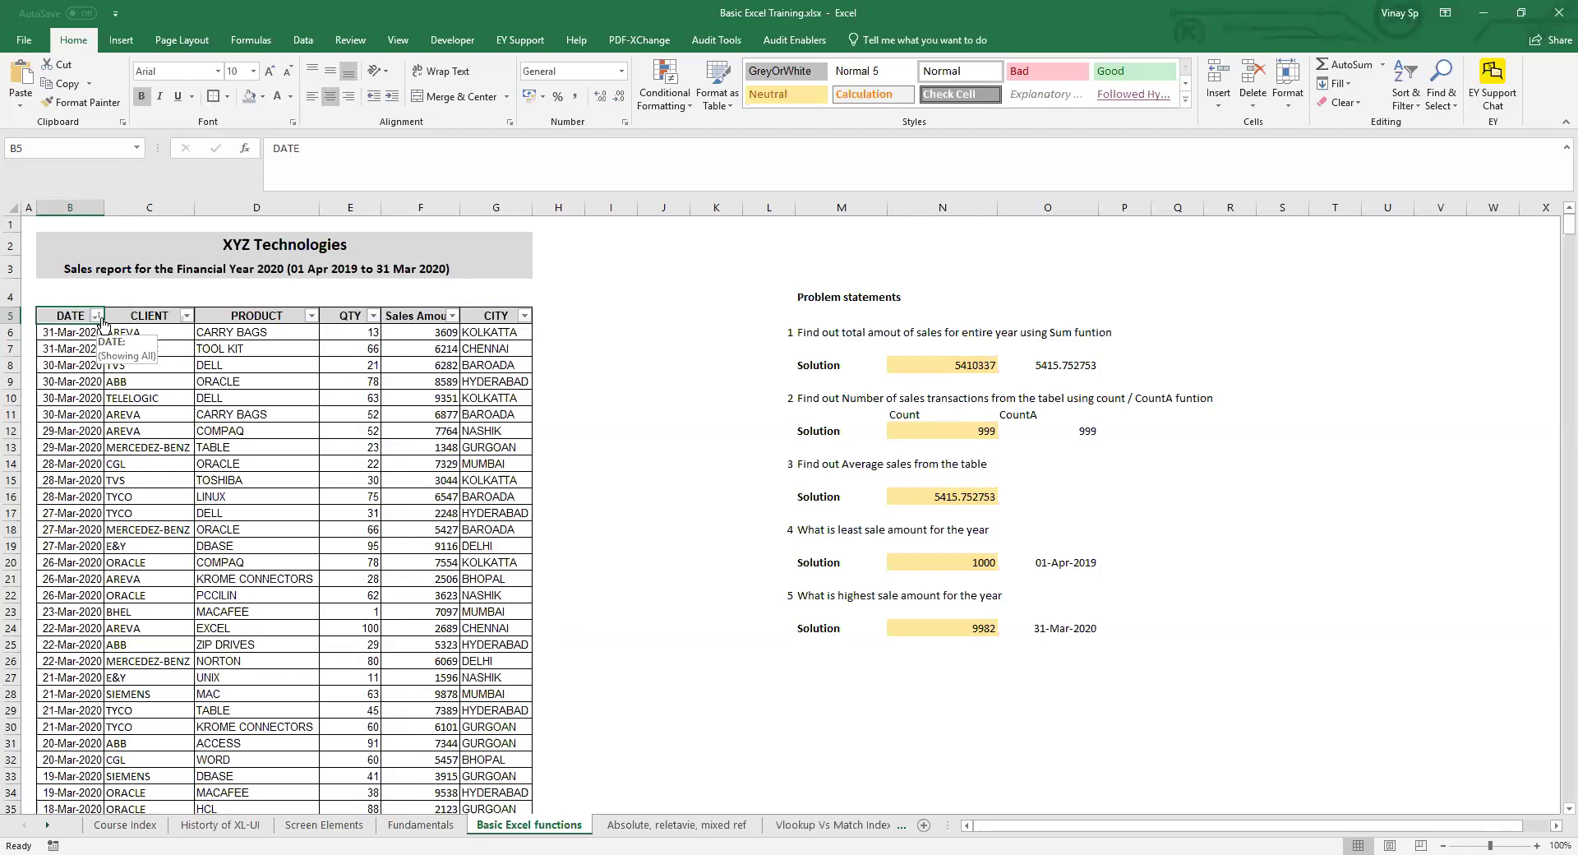
{"action": "left_click", "coordinate": [527, 315]}
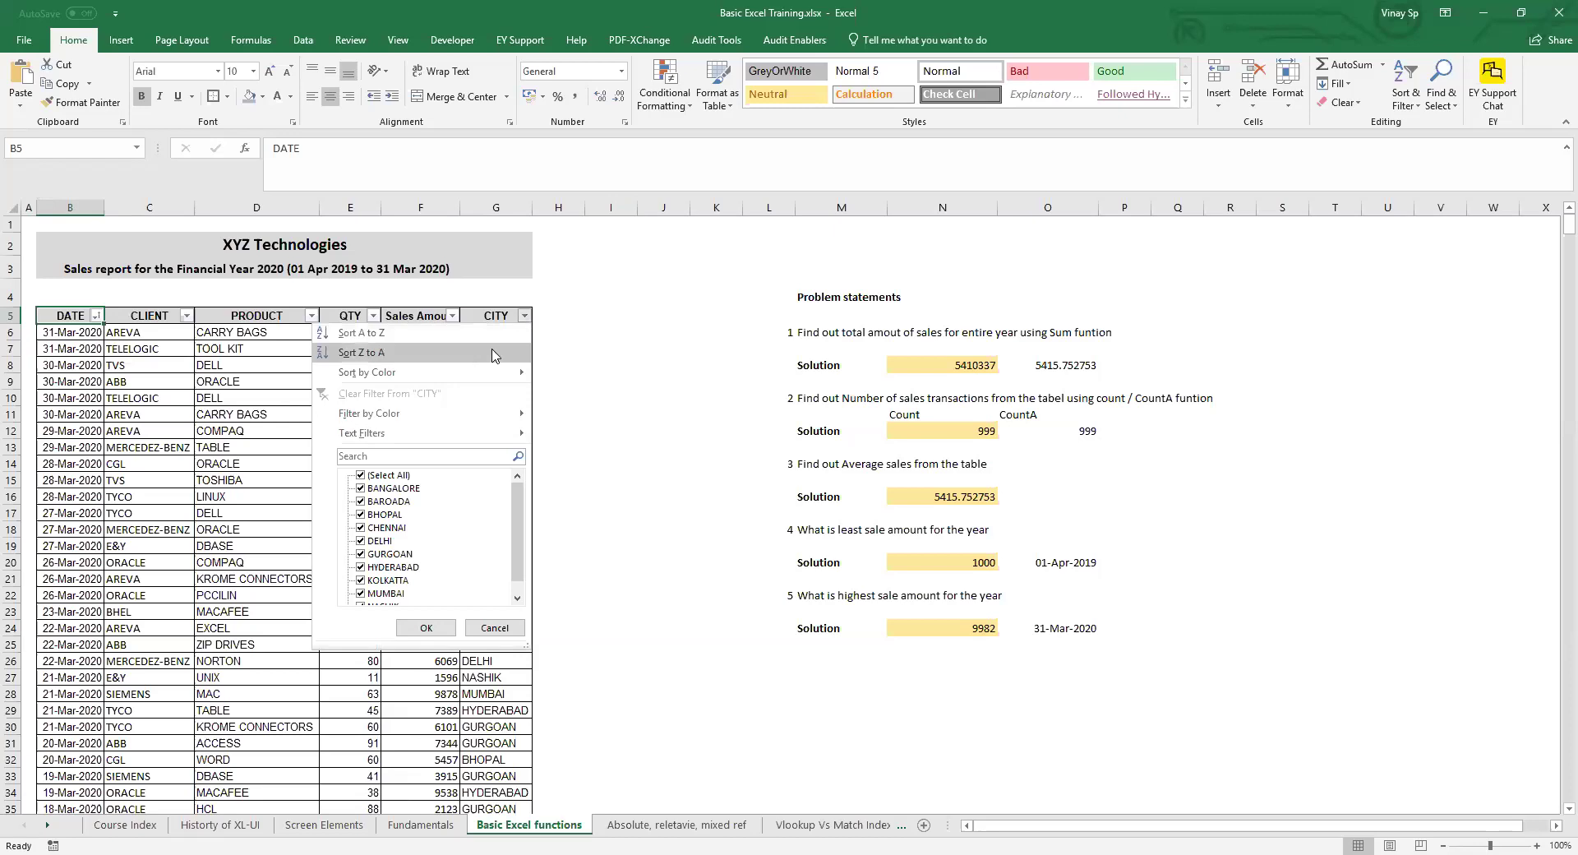
{"action": "left_click", "coordinate": [526, 317]}
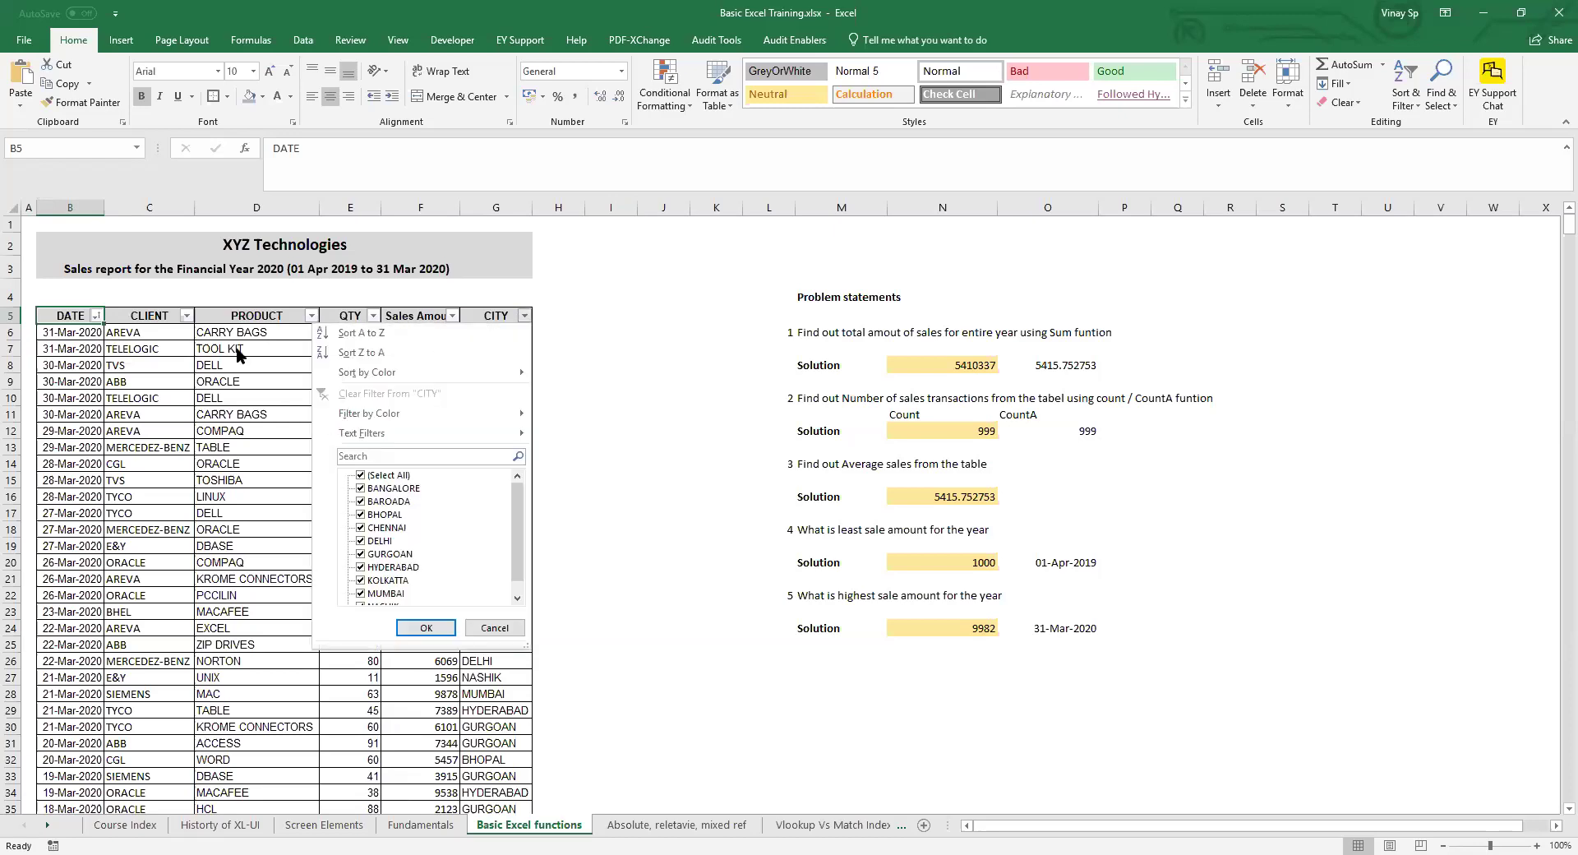
- Sort the DATE column from oldest to newest and highlight the first four dates, B6:B9
{"action": "left_click", "coordinate": [95, 315]}
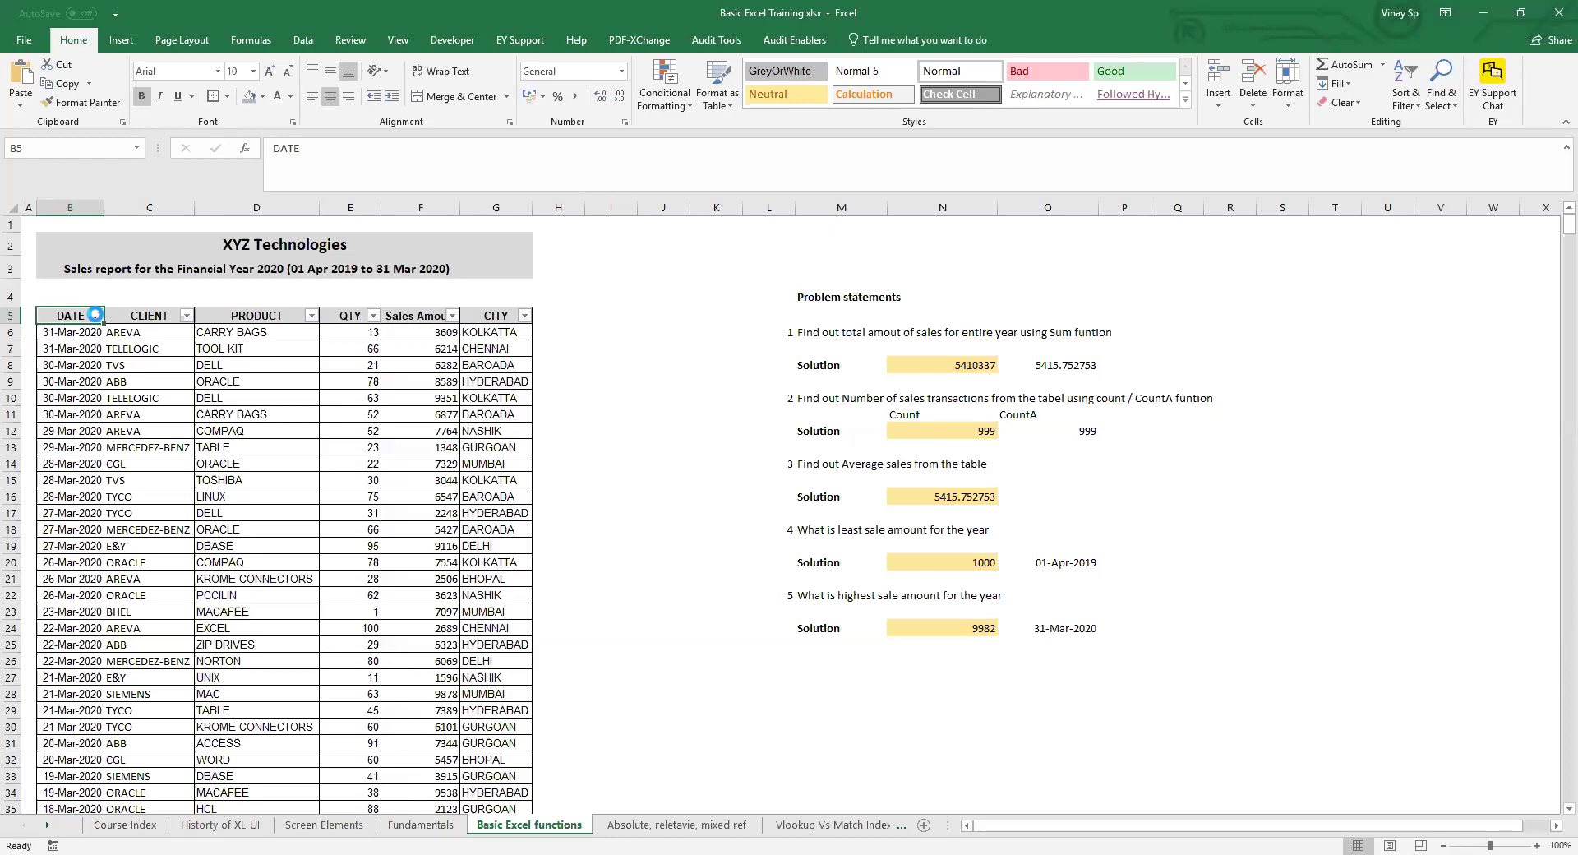
{"action": "left_click", "coordinate": [62, 333]}
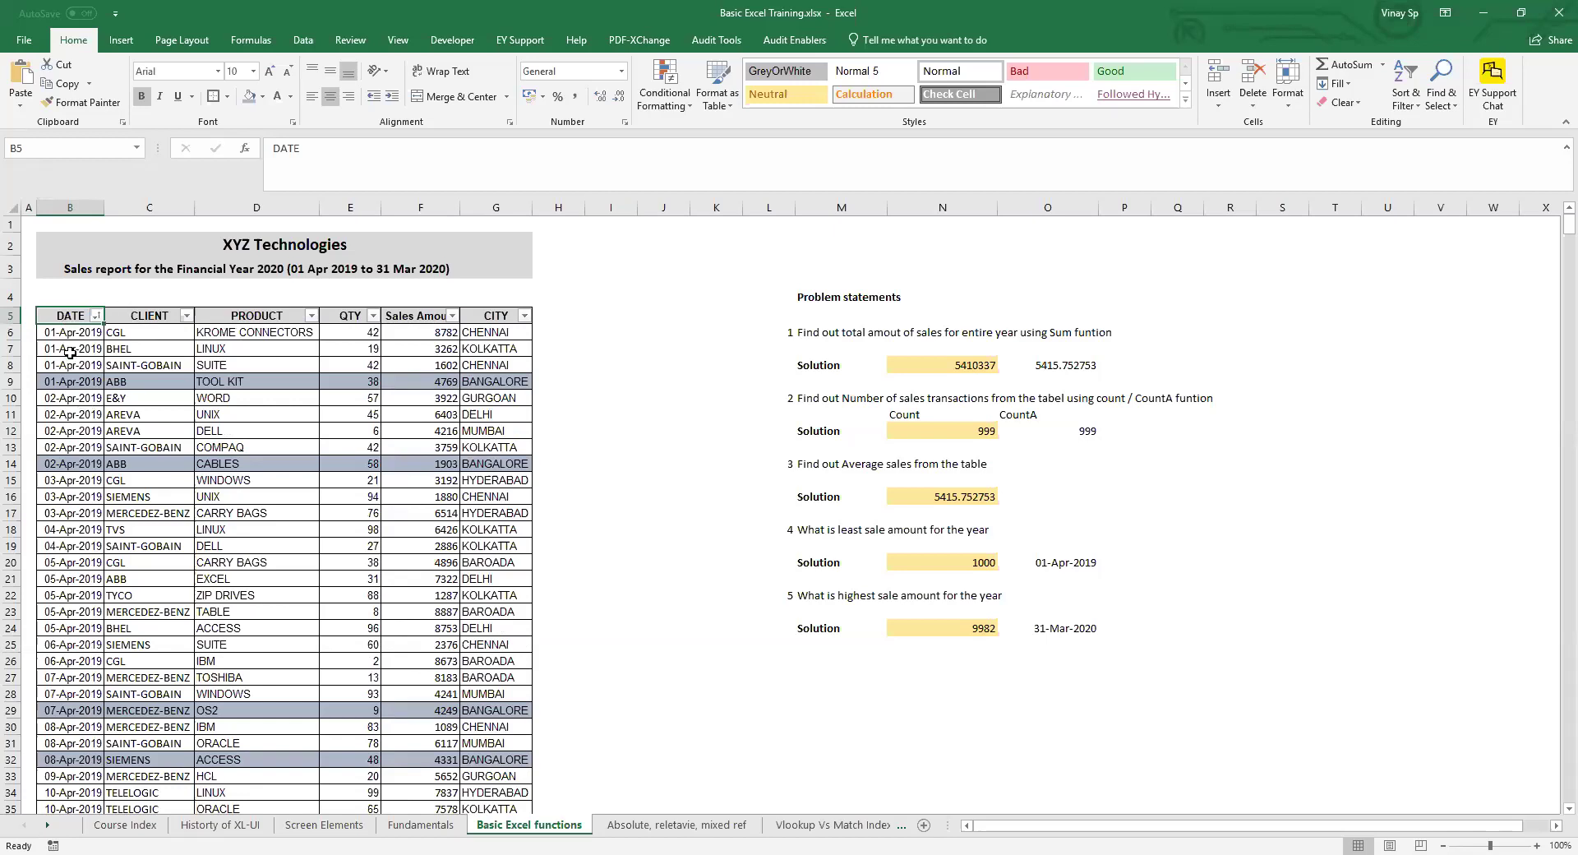
{"action": "left_click_drag", "start_coordinate": [80, 338], "coordinate": [82, 380]}
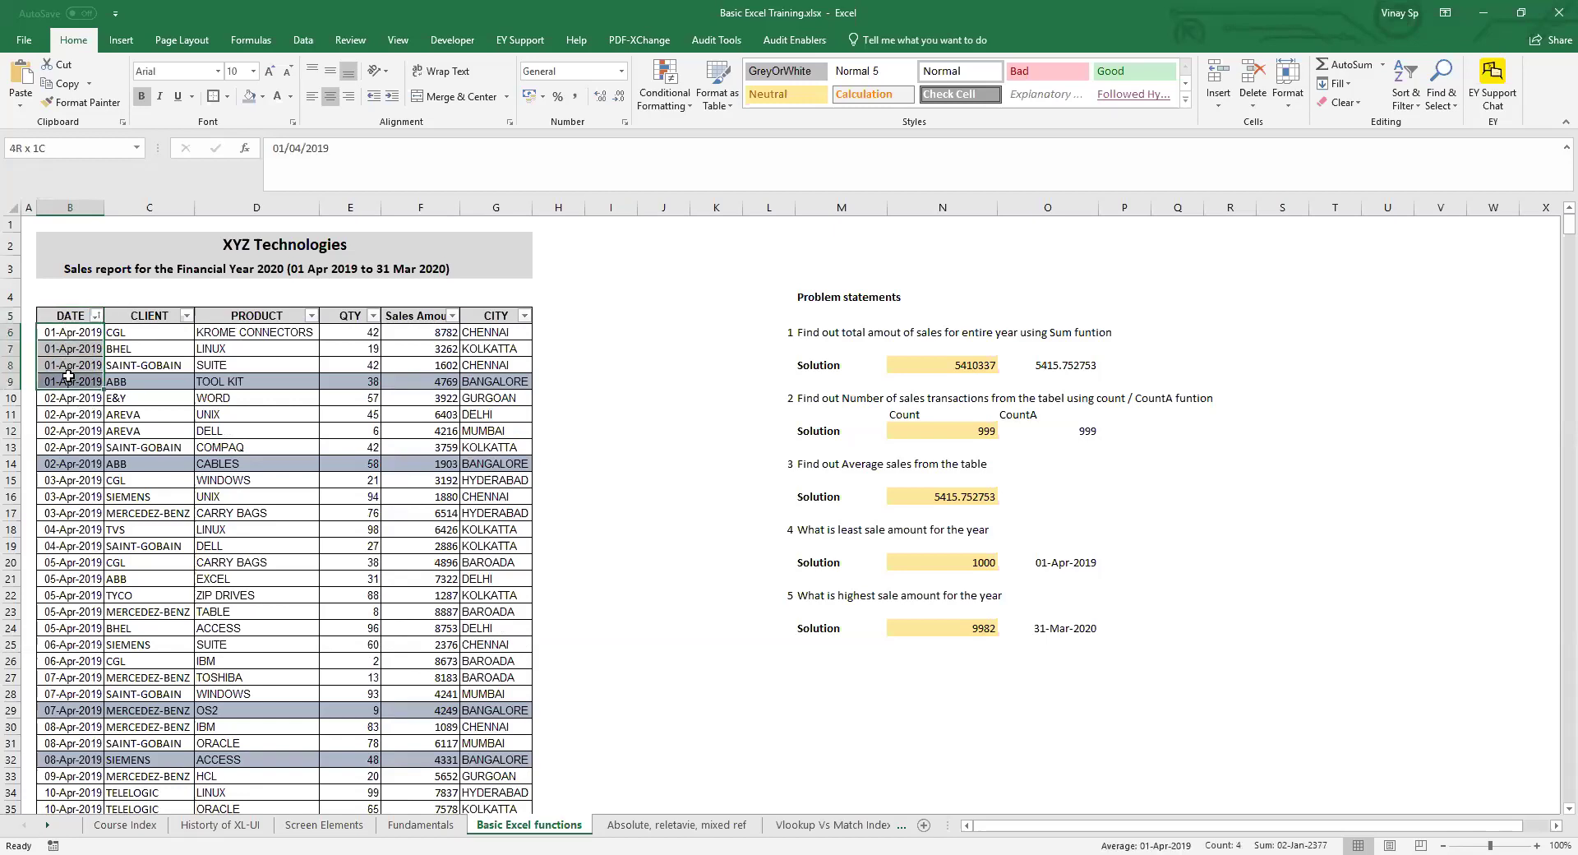
- Sort the CLIENT column from A to Z
{"action": "left_click", "coordinate": [136, 365]}
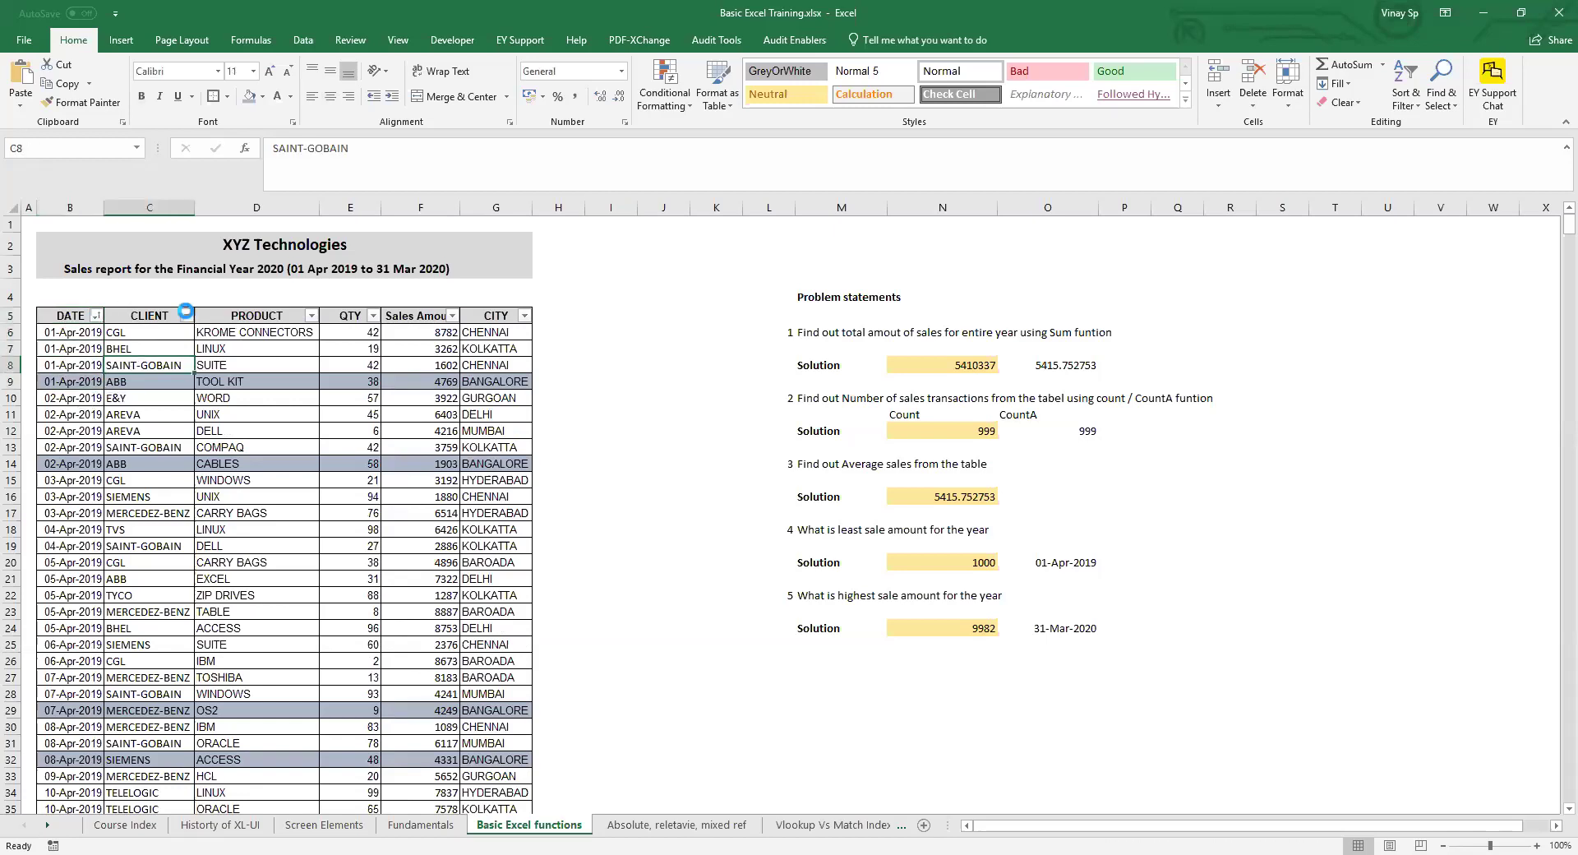
{"action": "left_click", "coordinate": [186, 315]}
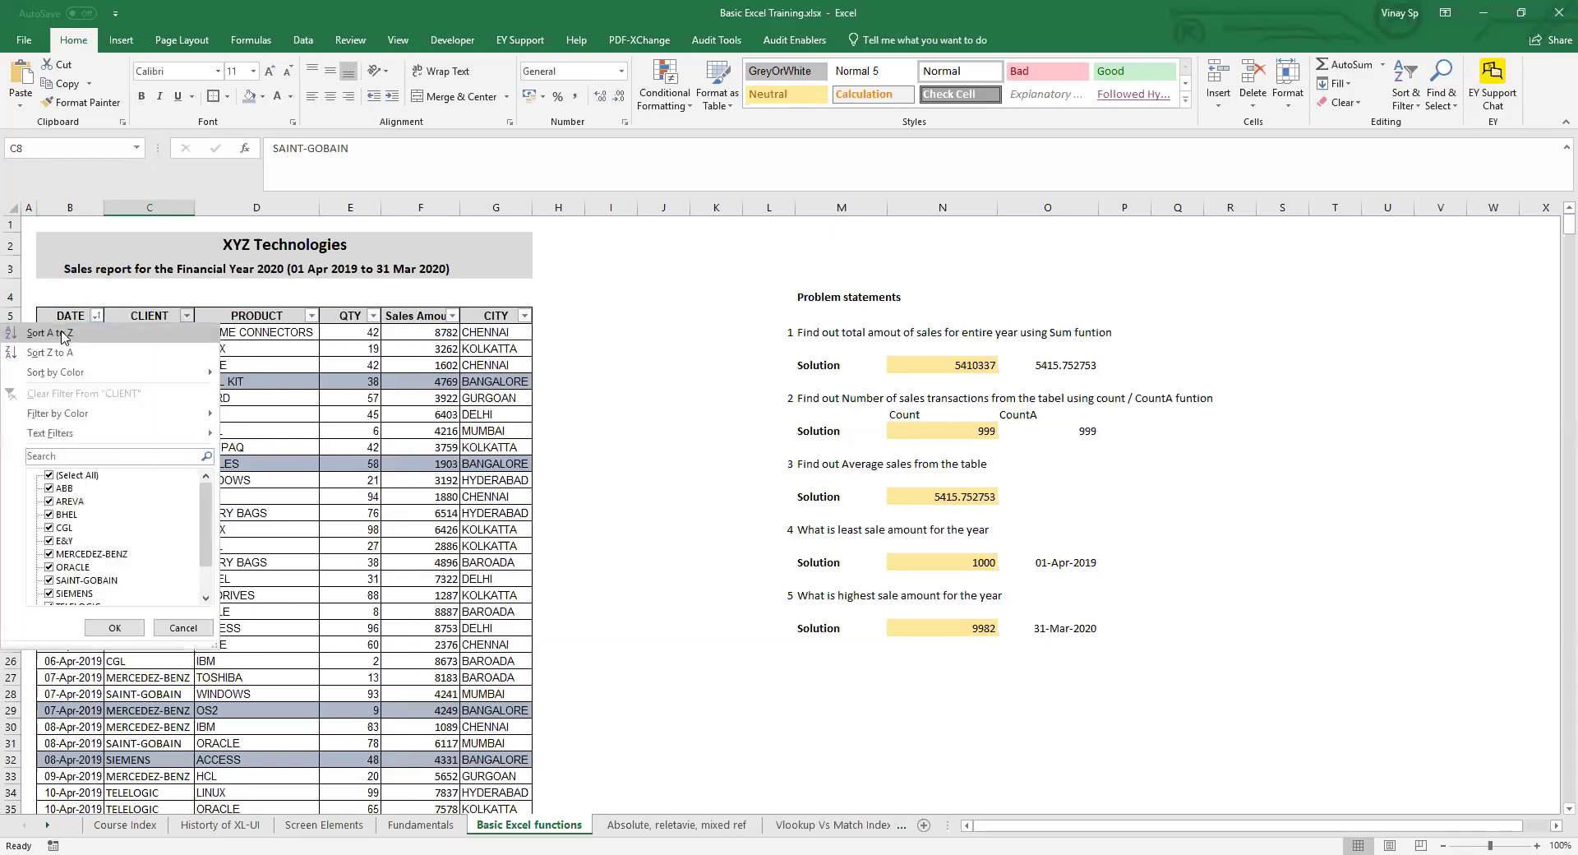
{"action": "left_click", "coordinate": [51, 332]}
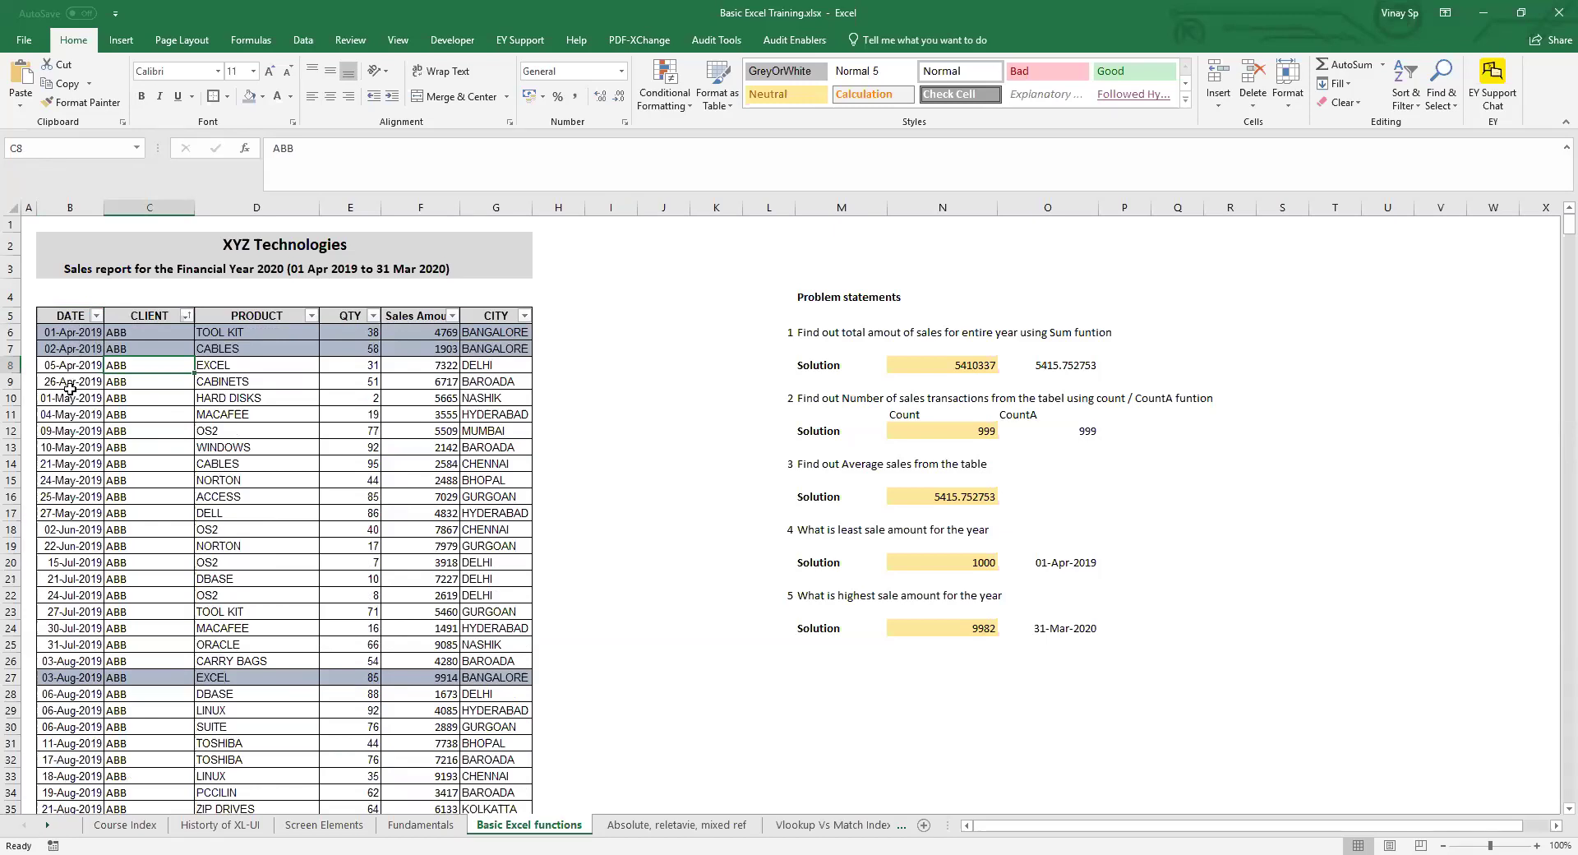
- Examine the order of clients and dates in the ABB rows by highlighting cells in the CLIENT and DATE columns
{"action": "left_click_drag", "start_coordinate": [127, 332], "coordinate": [124, 382]}
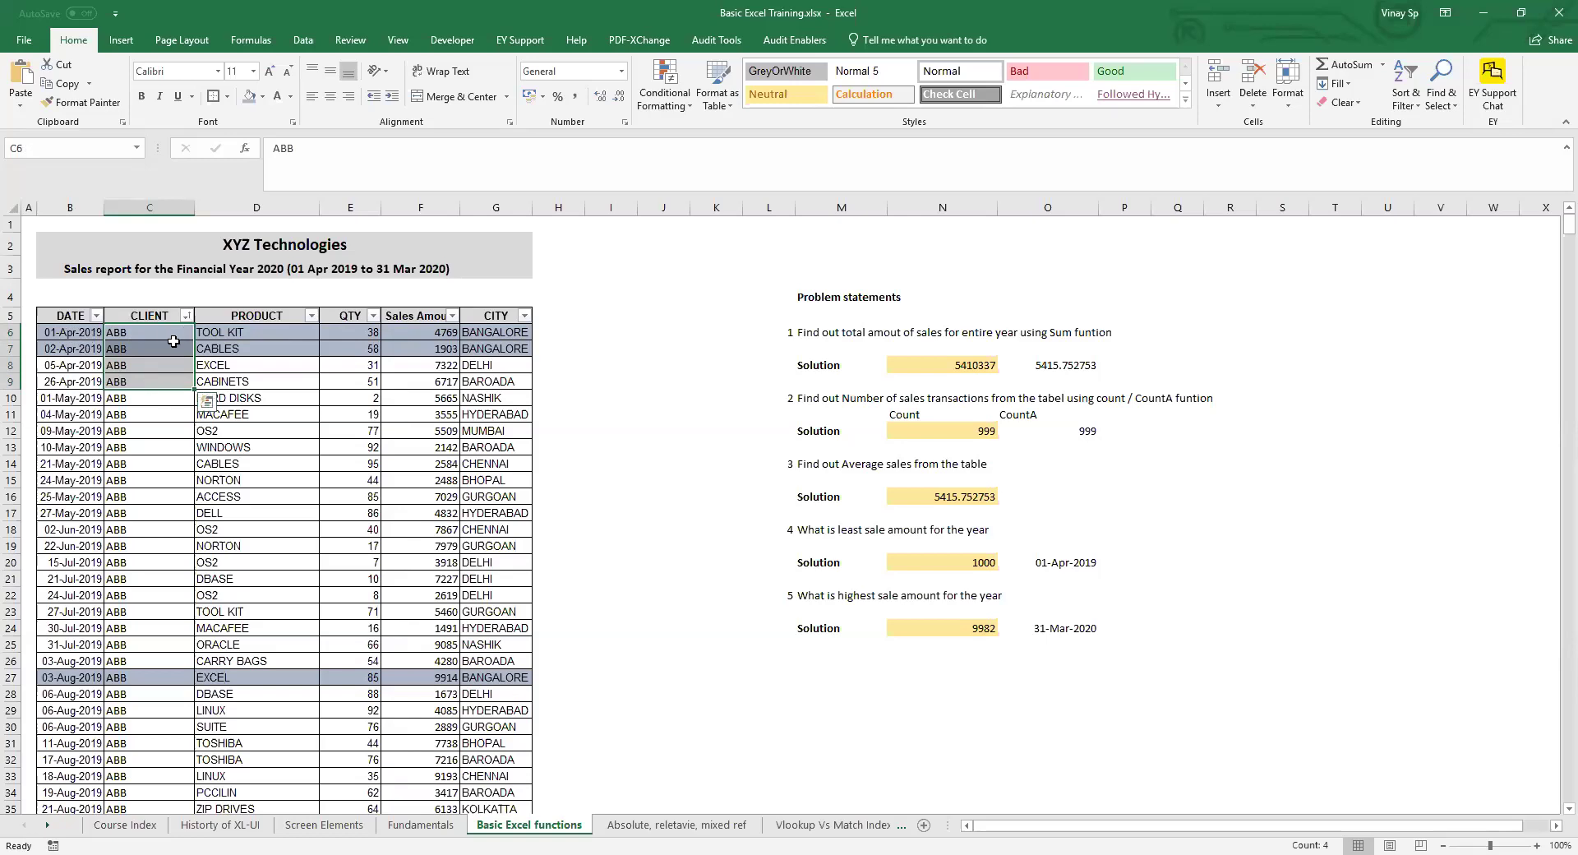
{"action": "left_click_drag", "start_coordinate": [54, 333], "coordinate": [69, 385]}
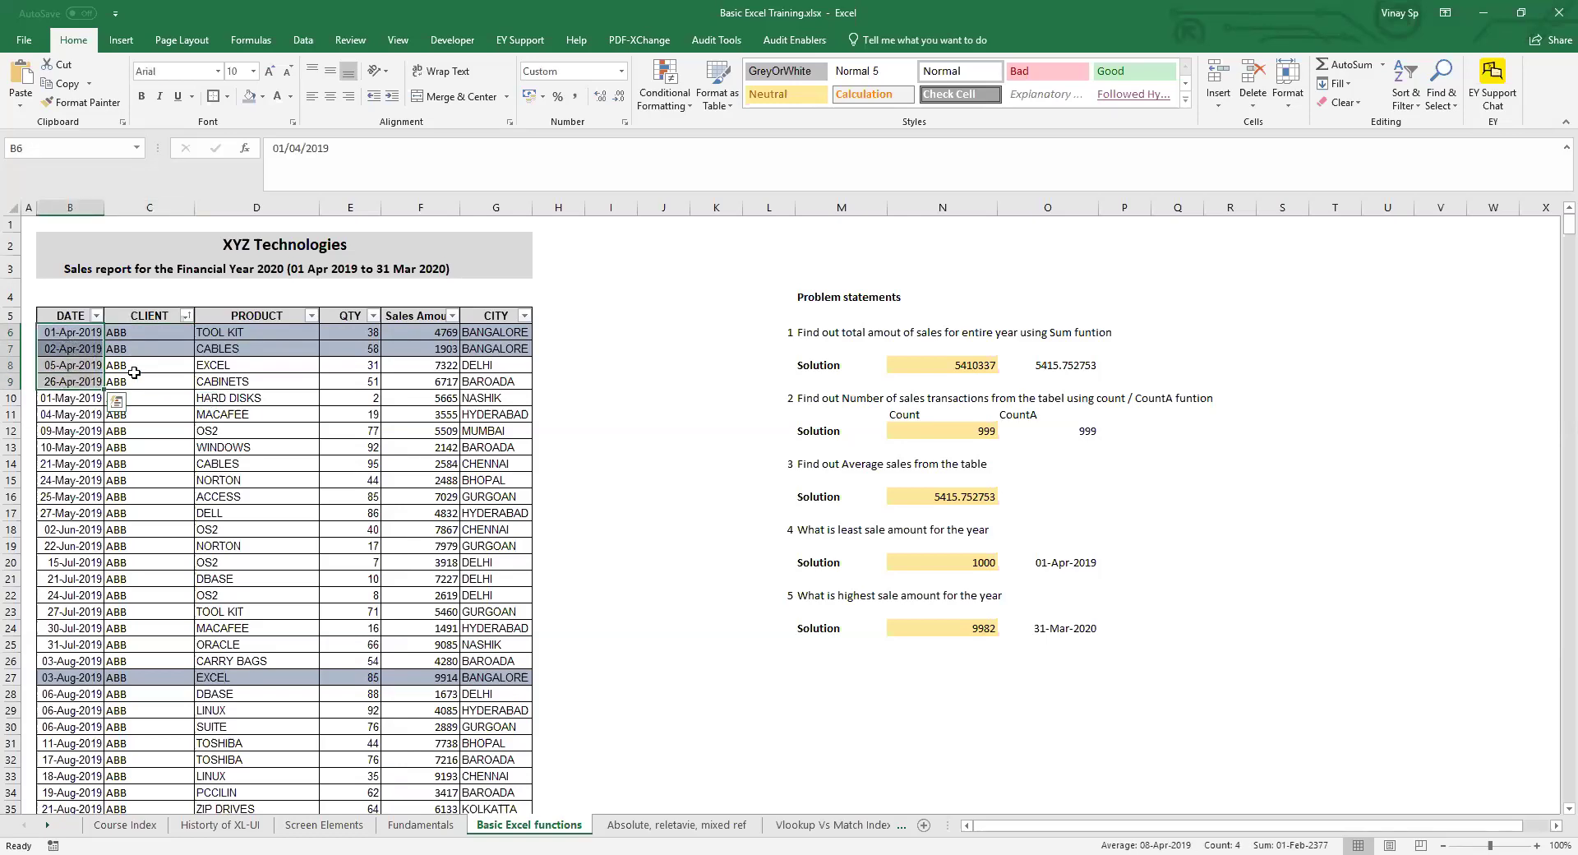
{"action": "left_click_drag", "start_coordinate": [131, 331], "coordinate": [362, 401]}
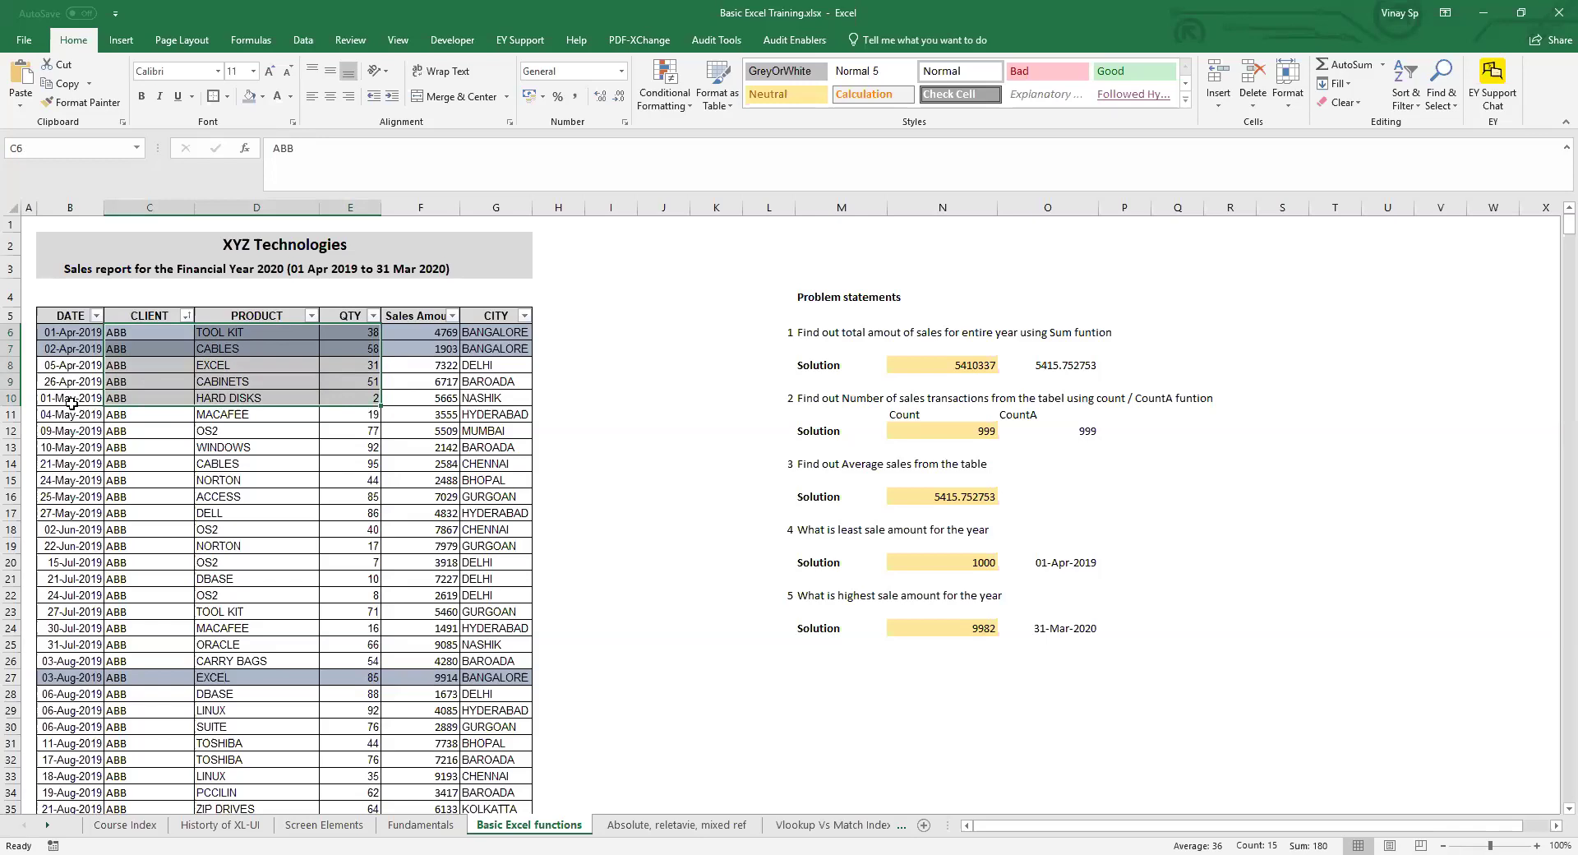
{"action": "left_click_drag", "start_coordinate": [72, 401], "coordinate": [82, 501]}
{"action": "left_click_drag", "start_coordinate": [139, 401], "coordinate": [134, 617], "text": "ctrl"}
- Examine the date order of the TYCO rows near the end of the report, highlighting B927:C938
{"action": "scroll", "coordinate": [131, 616], "scroll_direction": "down", "scroll_amount": 20}
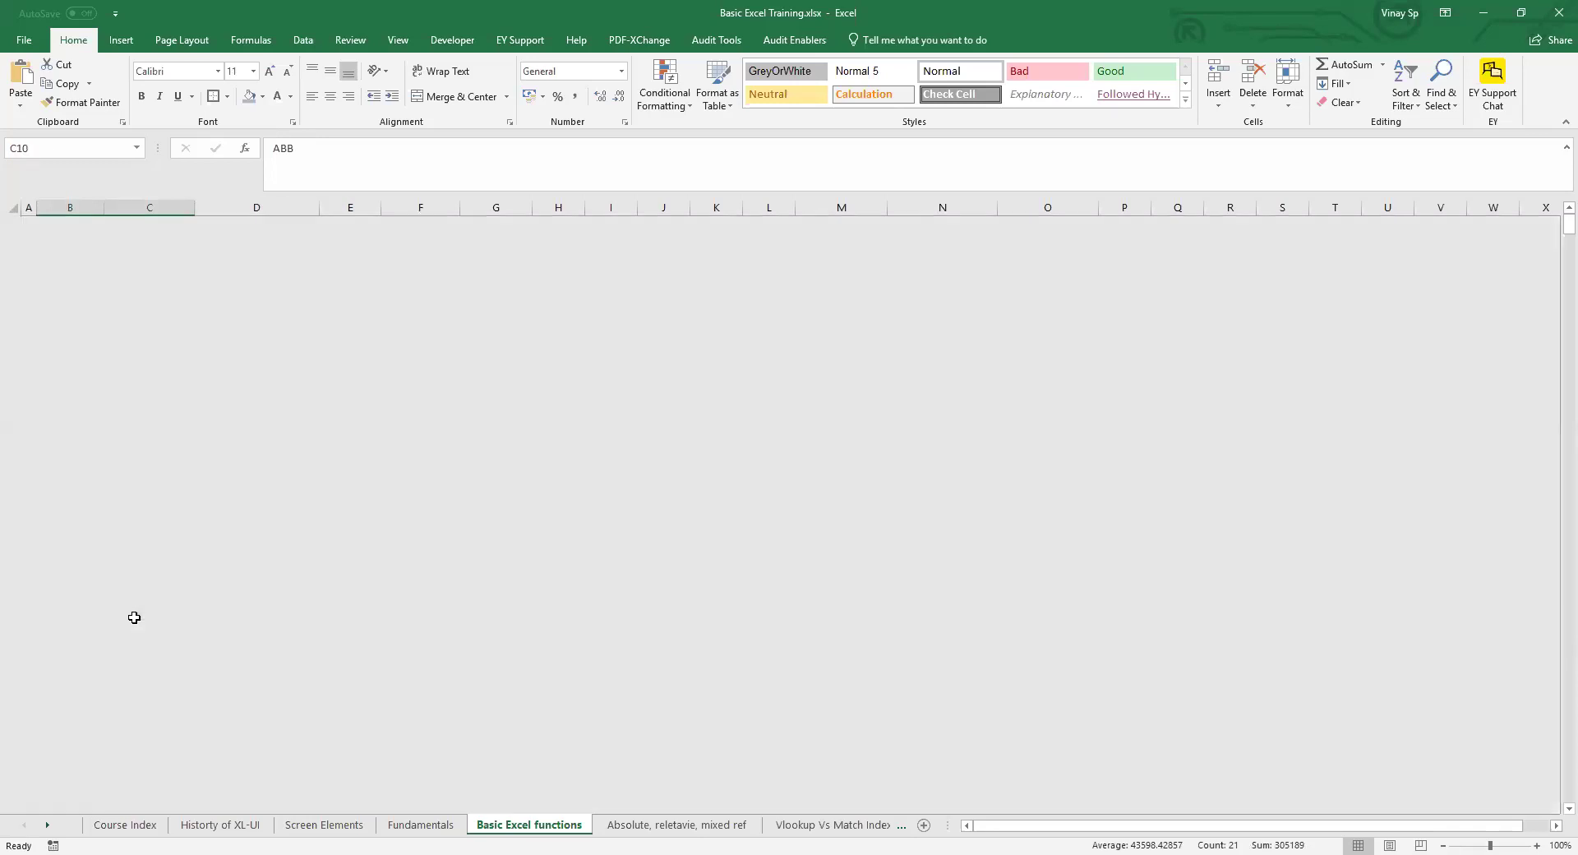
{"action": "scroll", "coordinate": [187, 555], "scroll_direction": "up", "scroll_amount": 9}
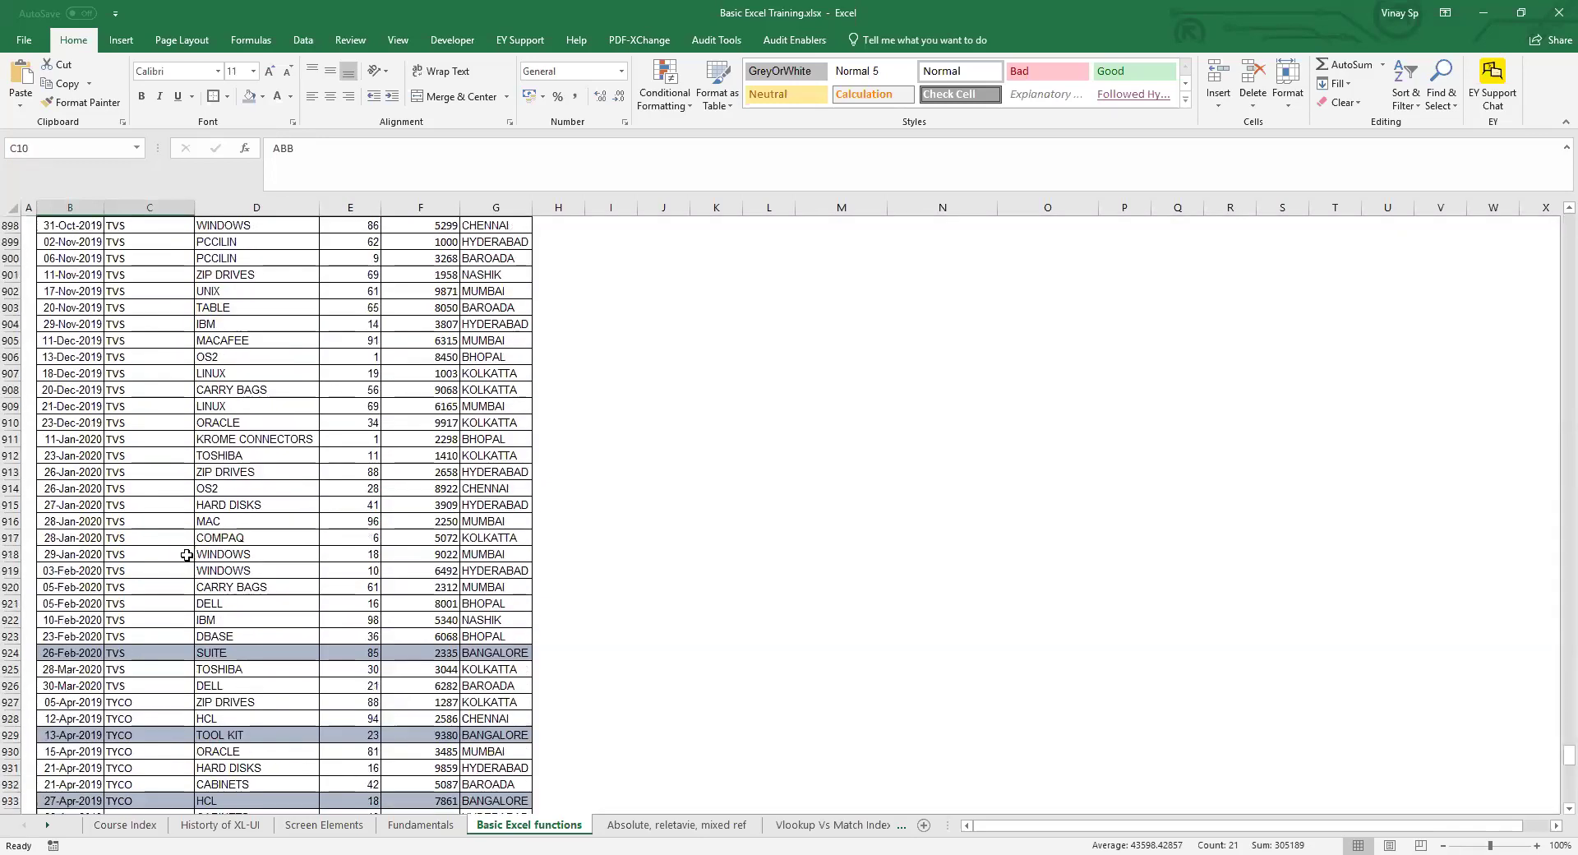
{"action": "scroll", "coordinate": [188, 451], "scroll_direction": "down", "scroll_amount": 11}
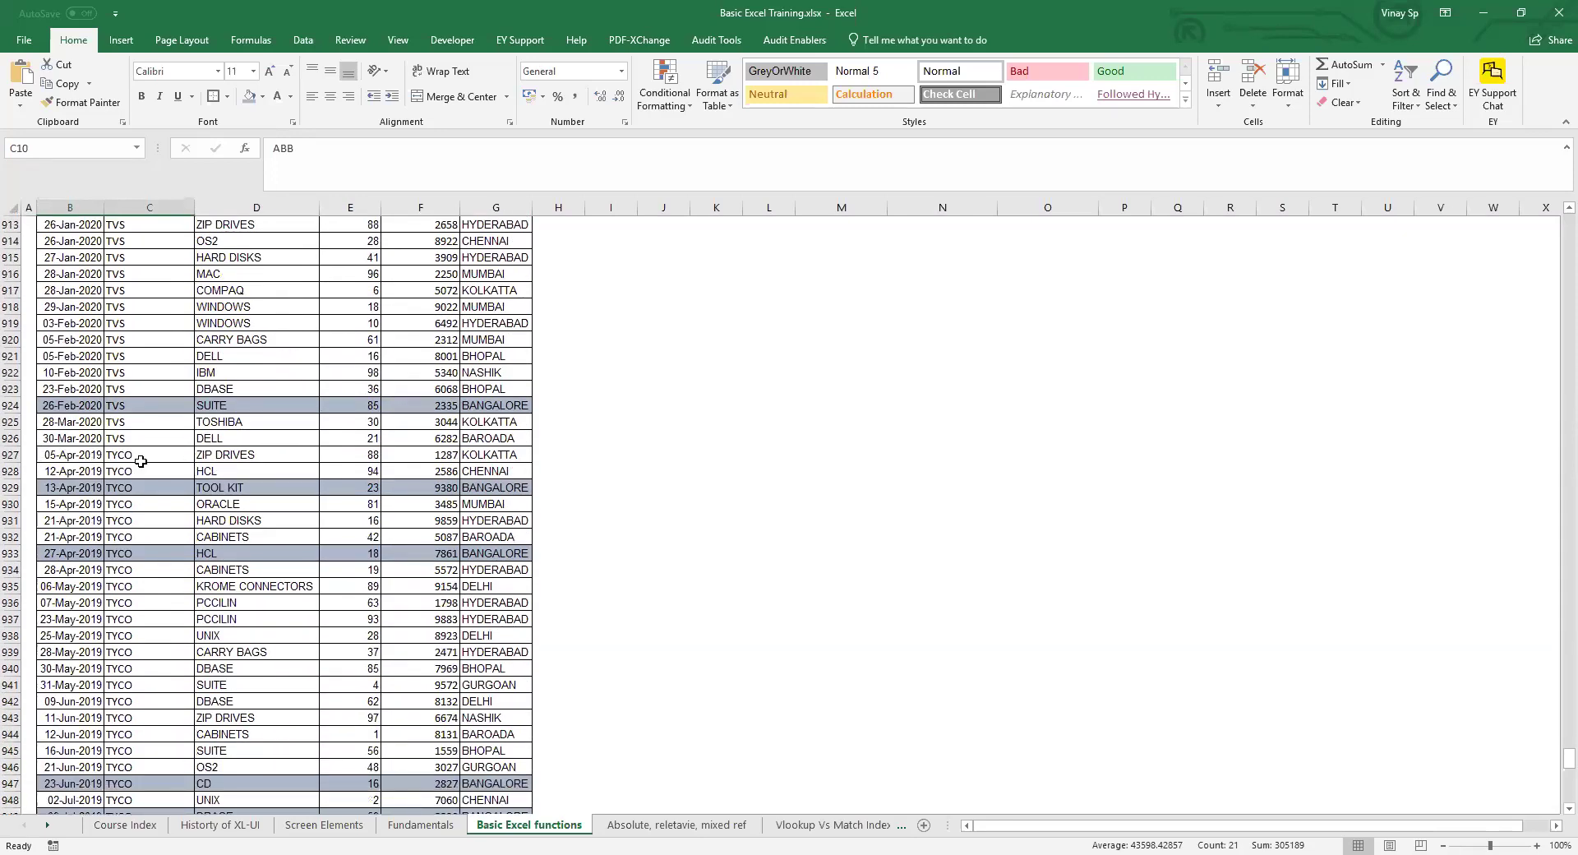
{"action": "left_click_drag", "start_coordinate": [136, 455], "coordinate": [144, 583]}
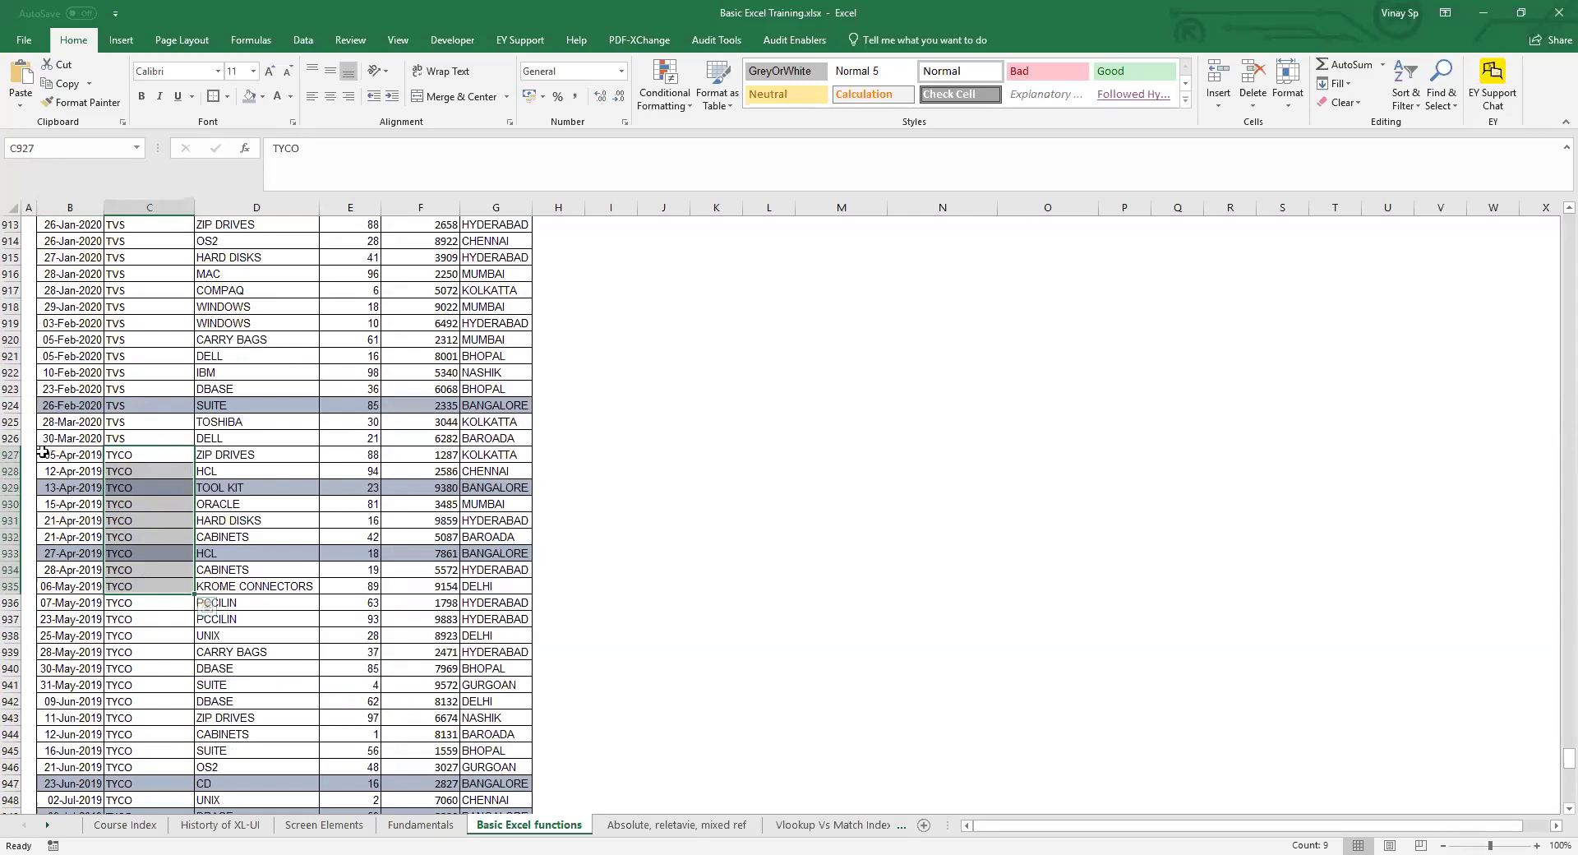
{"action": "left_click_drag", "start_coordinate": [73, 454], "coordinate": [78, 553]}
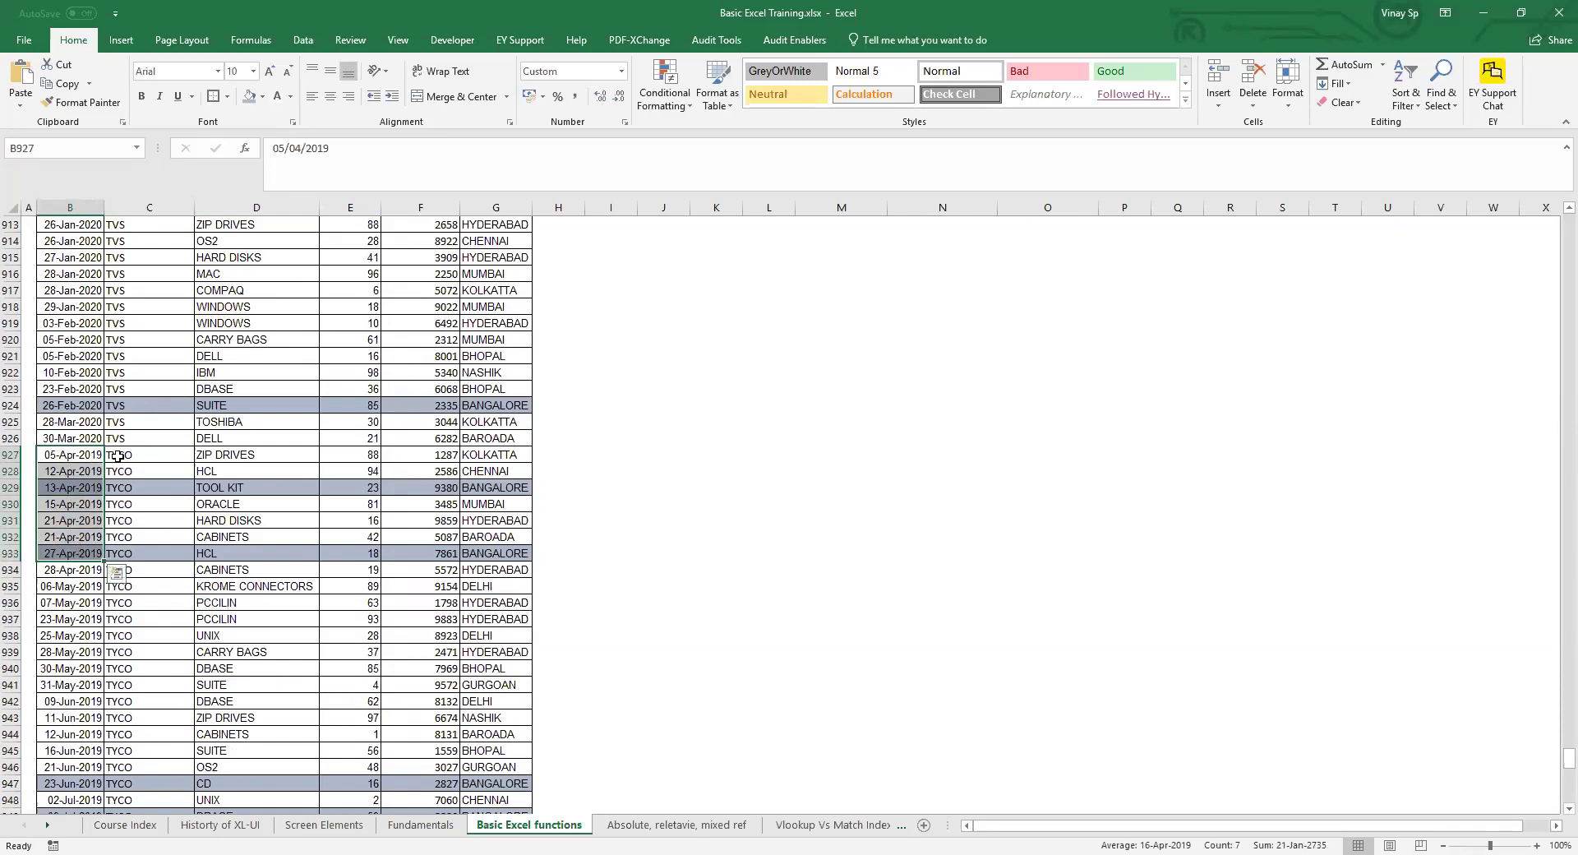
{"action": "key", "text": "shift+Right"}
{"action": "key", "text": "shift+Down"}
{"action": "key", "text": "shift+Down"}
{"action": "key", "text": "shift+Down"}
{"action": "key", "text": "shift+Down"}
{"action": "key", "text": "shift+Down"}
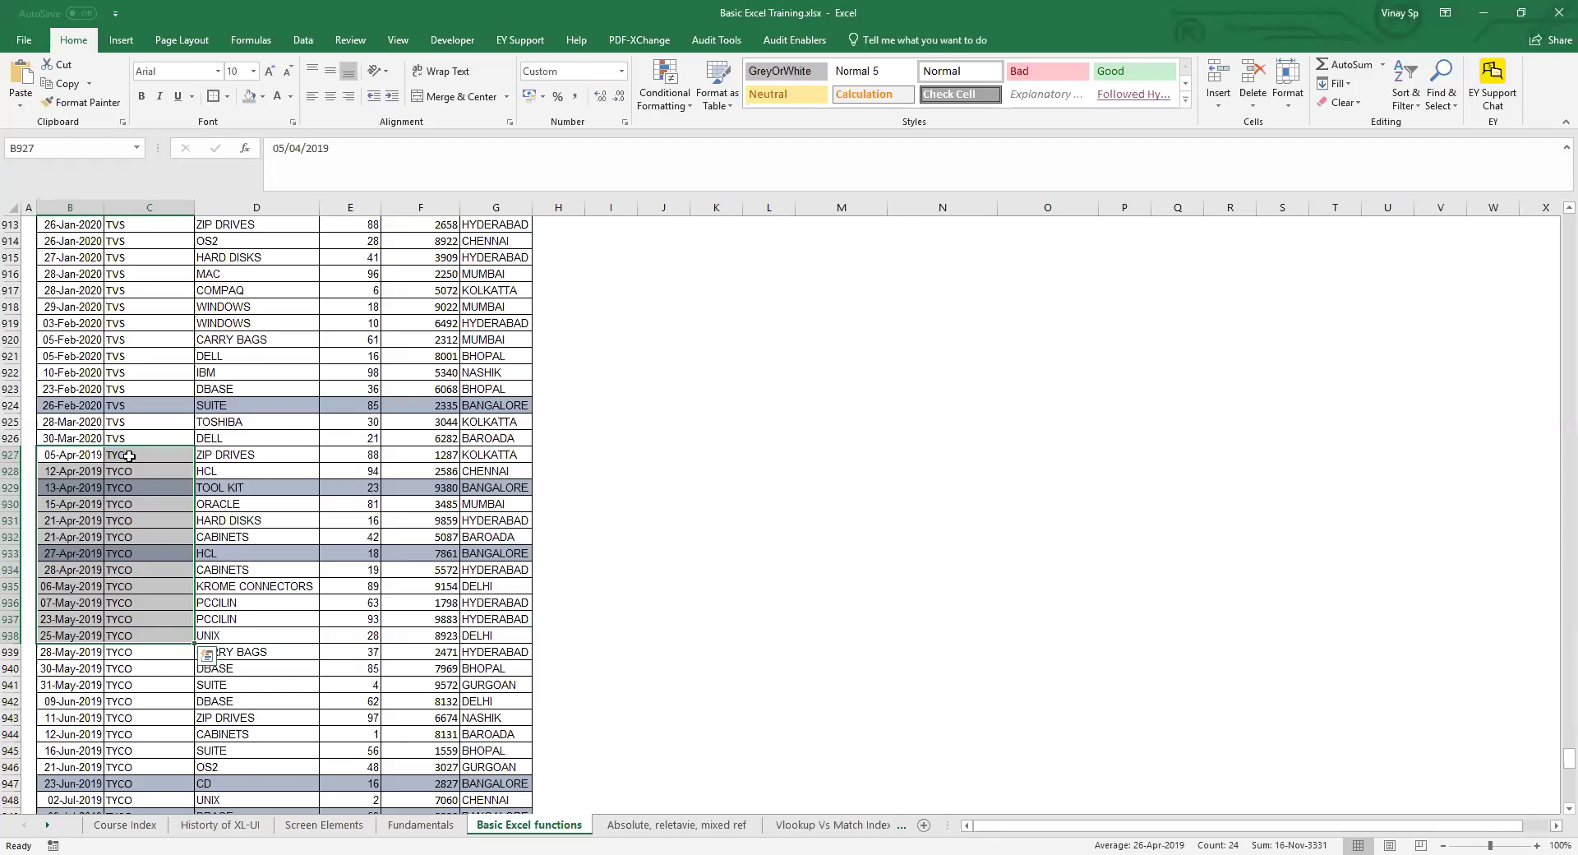
- Select the report's header row B5:G5 and turn off its filters
{"action": "key", "text": "Left"}
{"action": "key", "text": "Right"}
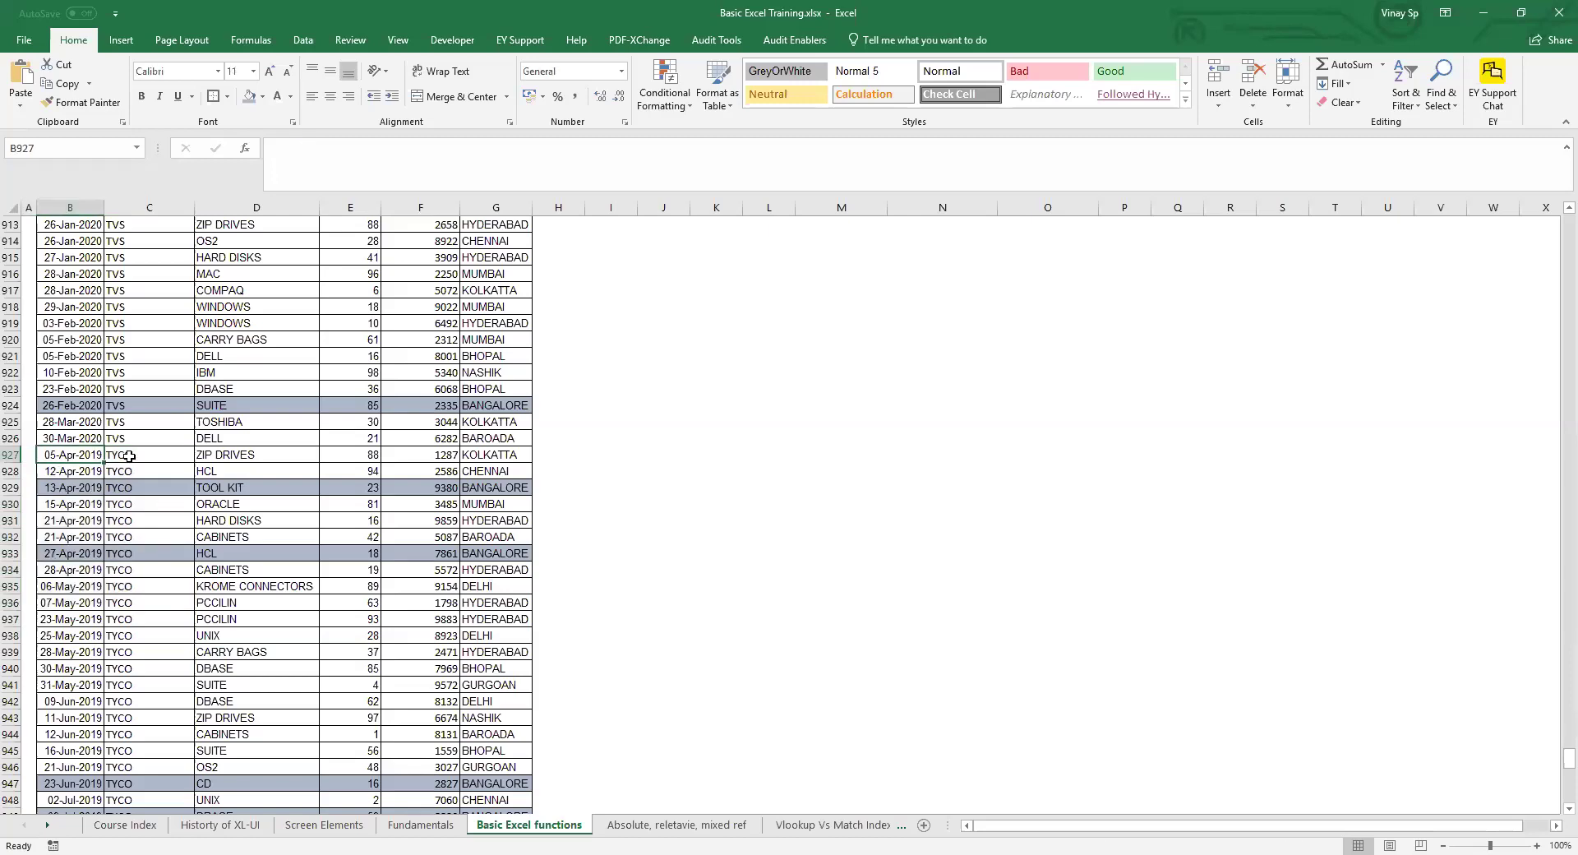
{"action": "key", "text": "ctrl+Up"}
{"action": "key", "text": "ctrl+Up"}
{"action": "key", "text": "ctrl+Down"}
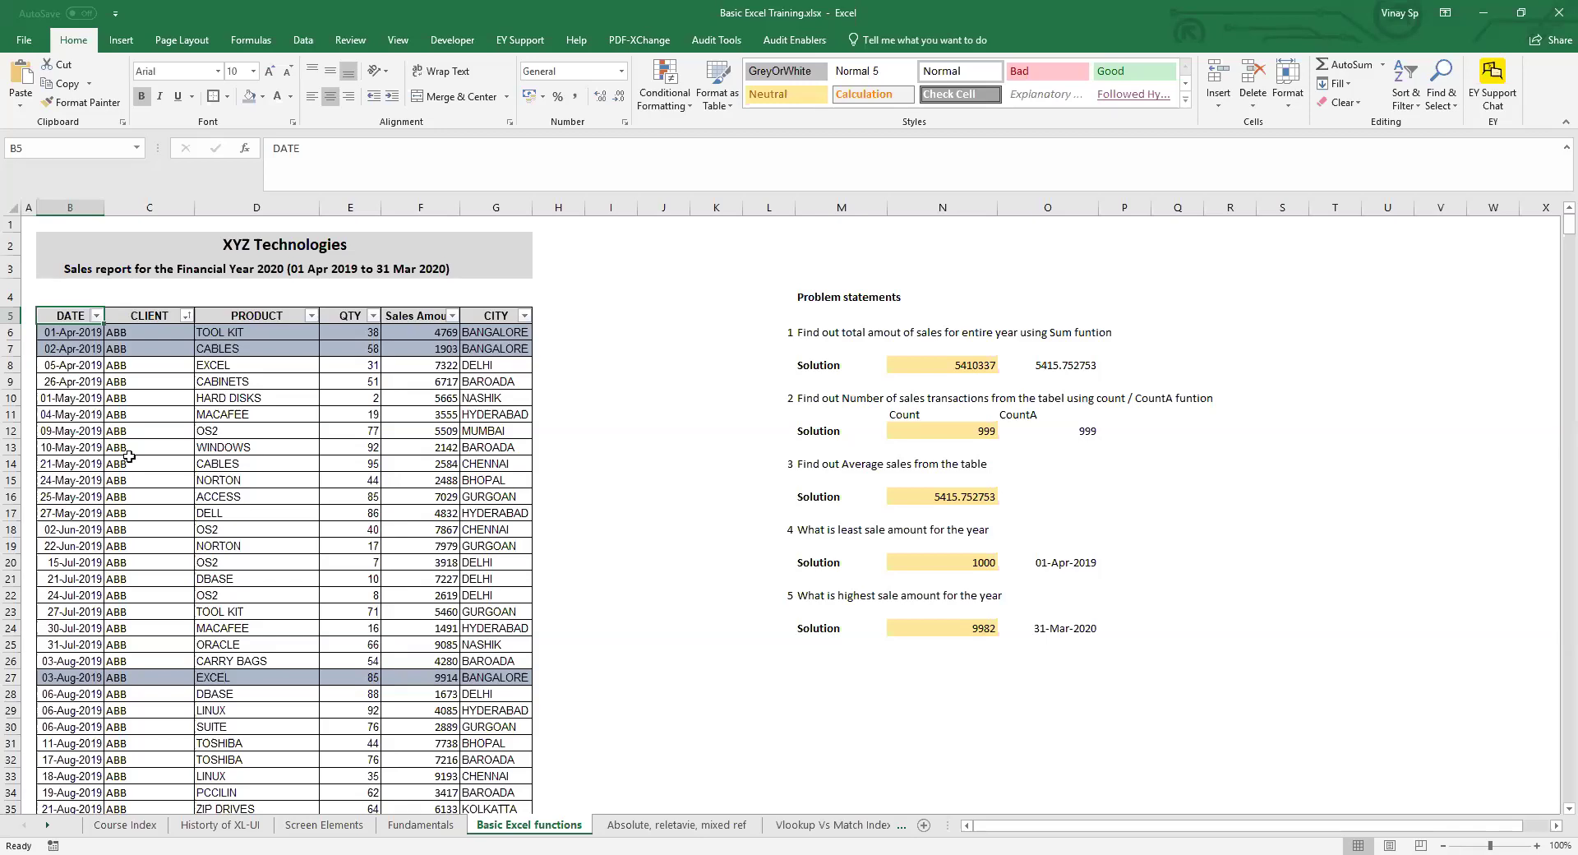
{"action": "key", "text": "ctrl+shift+Right"}
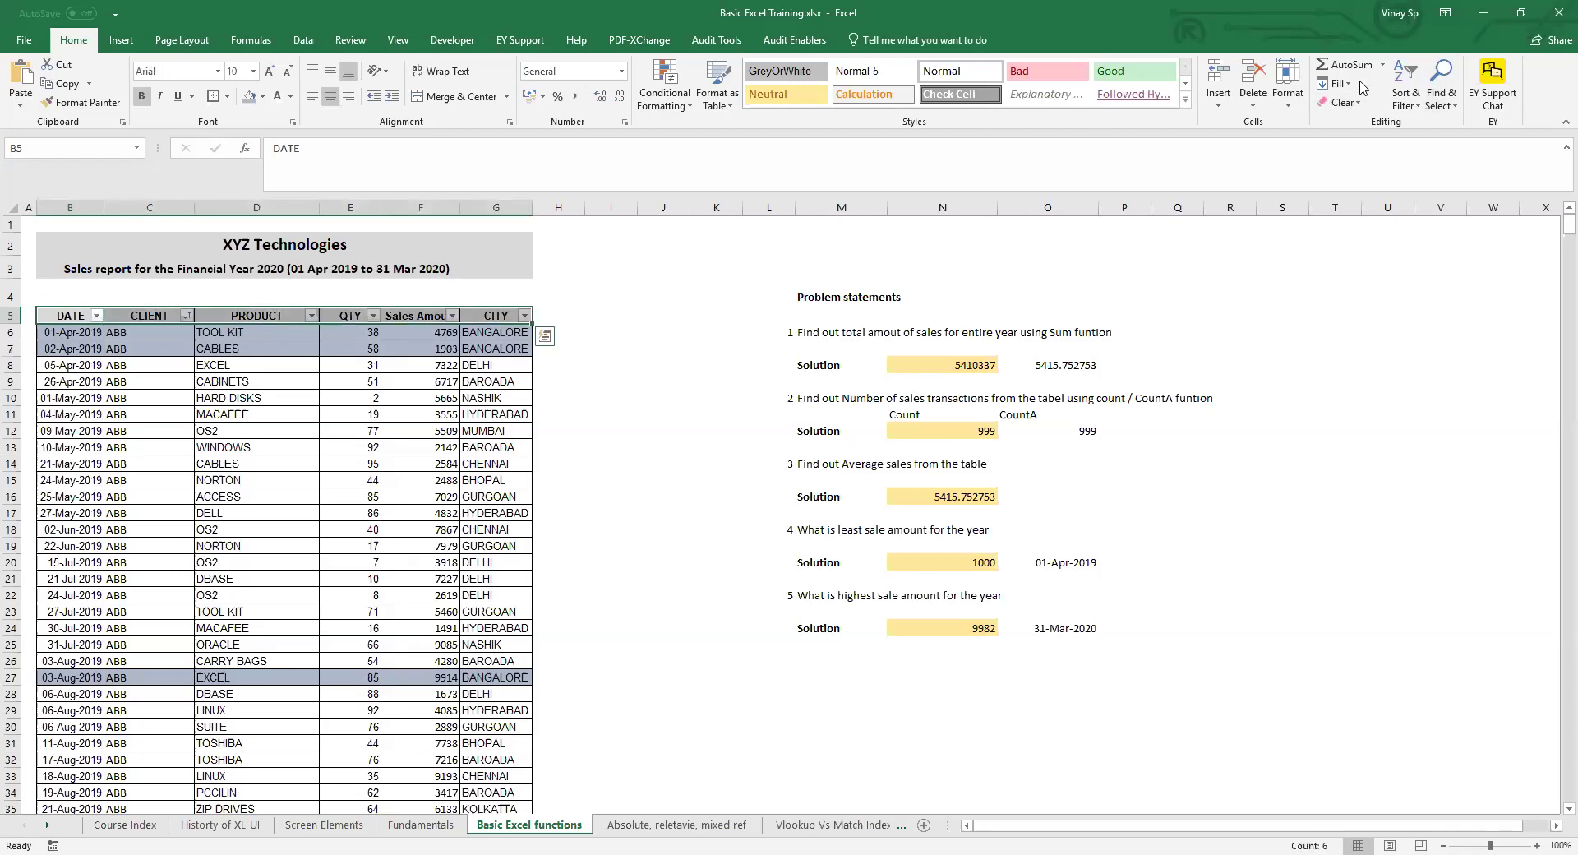
{"action": "key", "text": "ctrl+shift+l"}
{"action": "left_click", "coordinate": [371, 380]}
{"action": "key", "text": "ctrl+Left"}
{"action": "key", "text": "Up"}
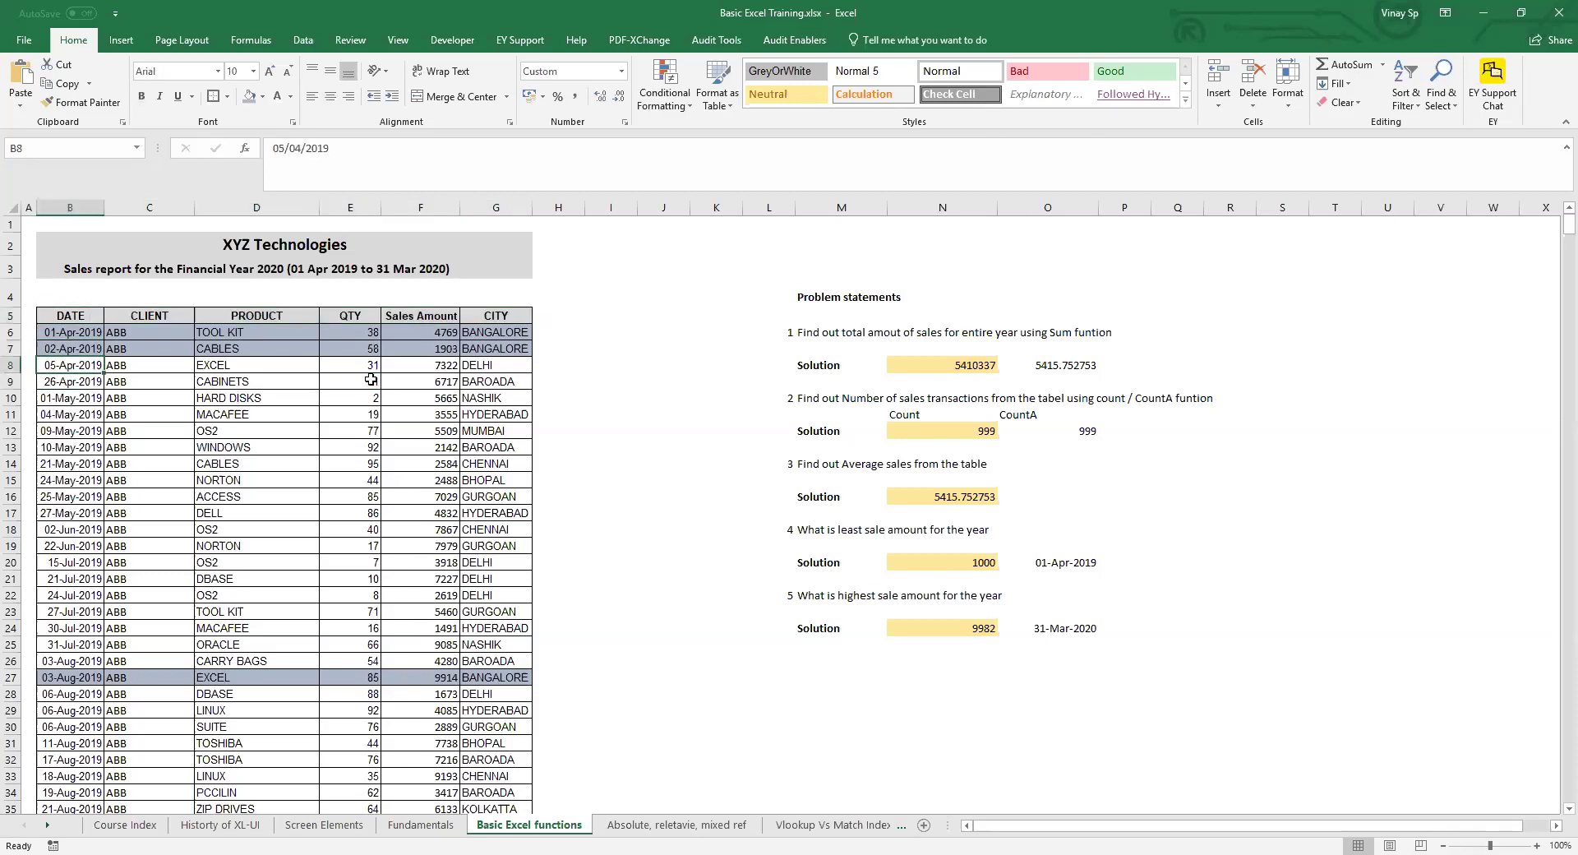
- Apply the Filter command to the sales report's header row, B5:G5
{"action": "key", "text": "ctrl+Up"}
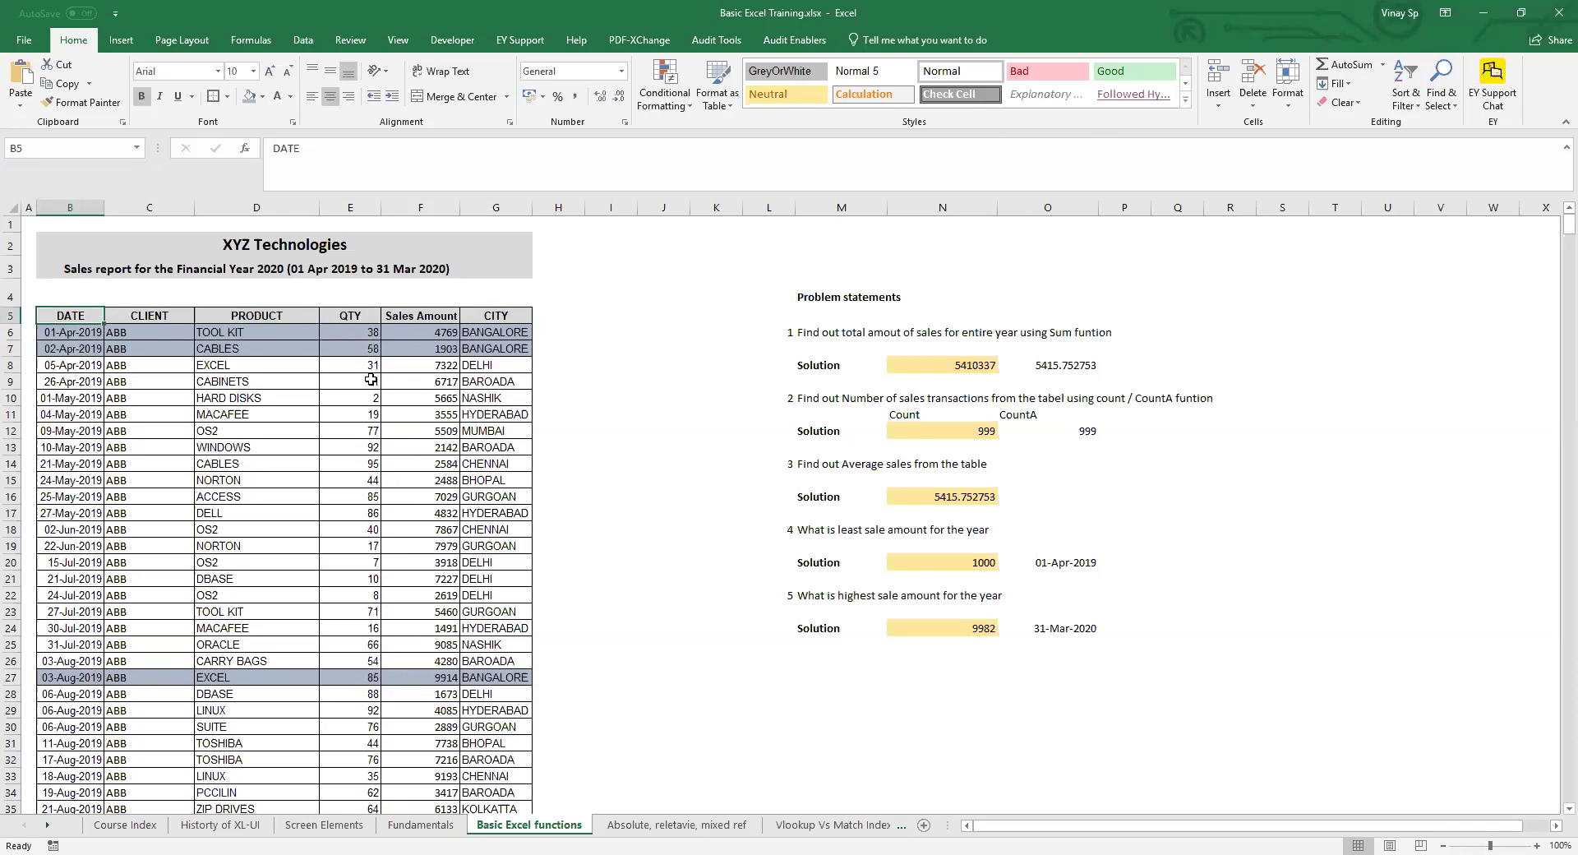
{"action": "key", "text": "ctrl+shift+Right"}
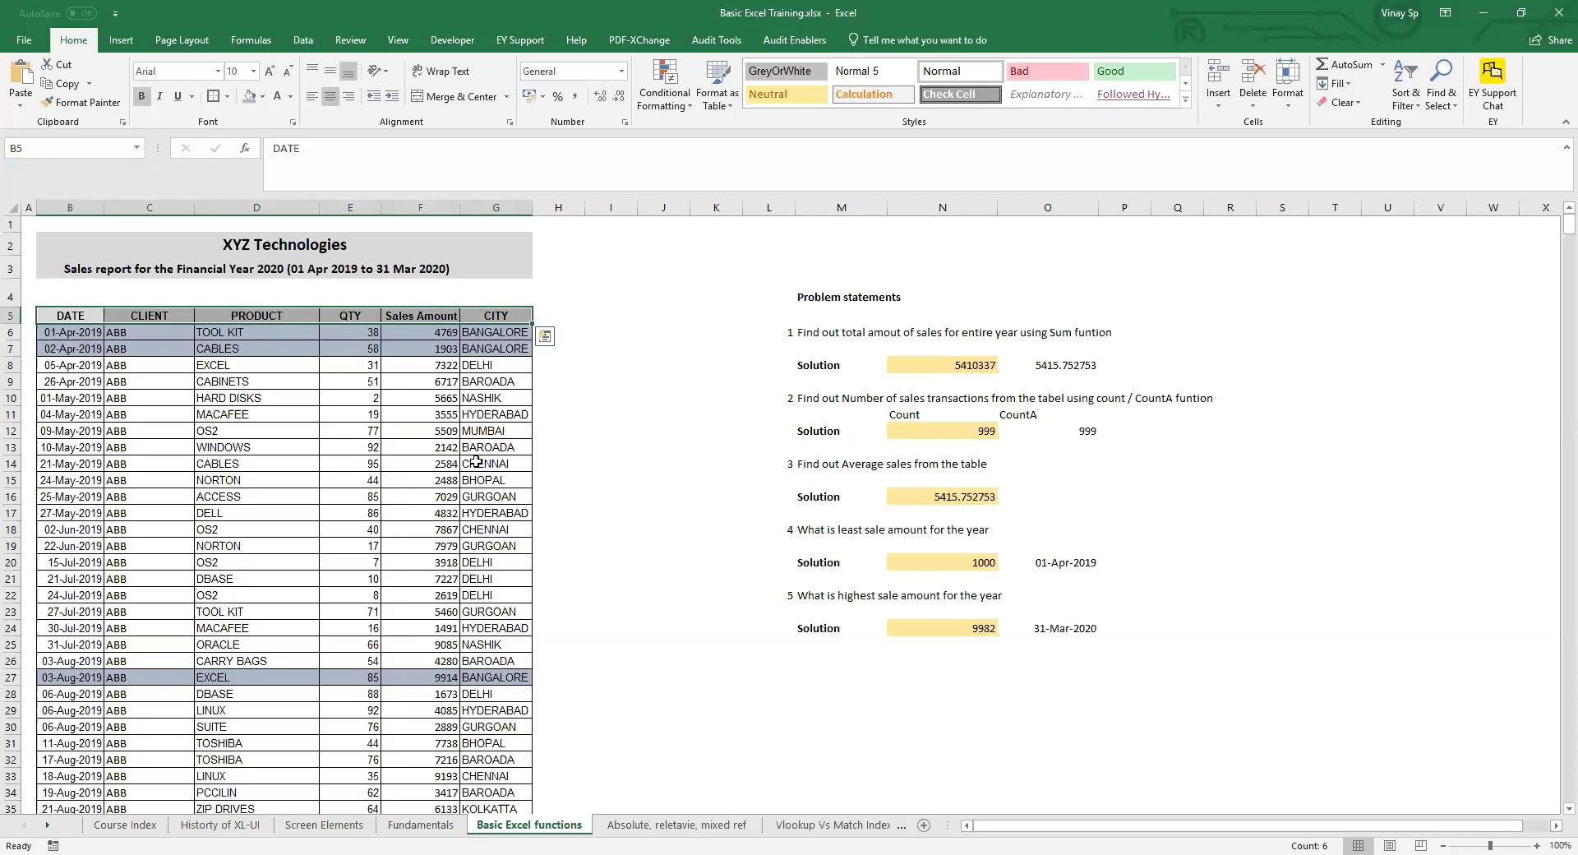
{"action": "left_click", "coordinate": [129, 359]}
{"action": "key", "text": "Left"}
{"action": "key", "text": "ctrl+Up"}
{"action": "key", "text": "ctrl+shift+Right"}
{"action": "left_click", "coordinate": [1403, 105]}
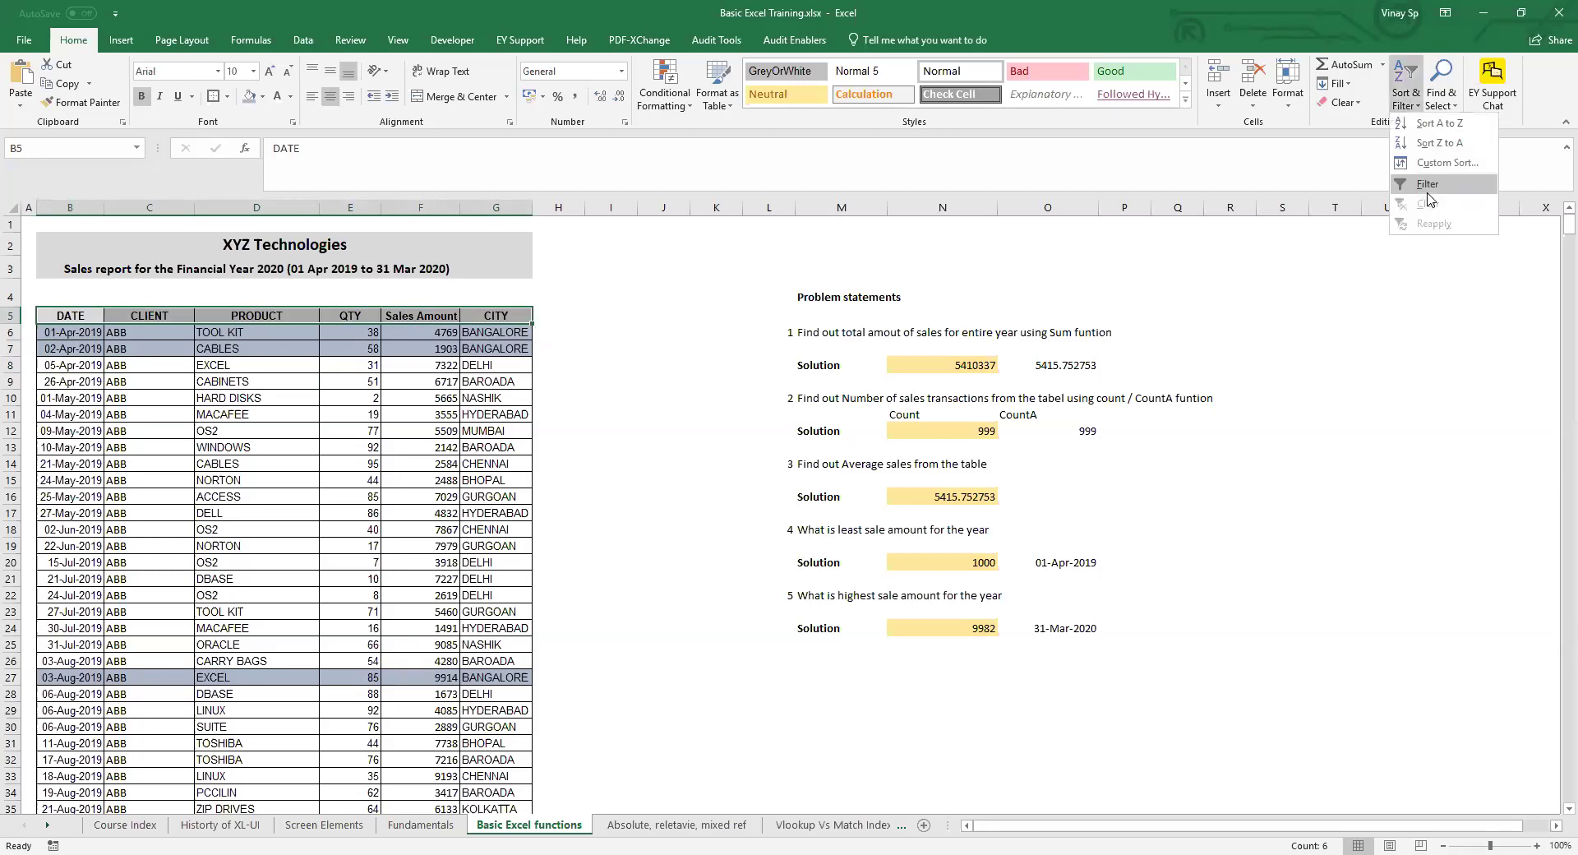
{"action": "left_click", "coordinate": [1427, 191]}
{"action": "left_click", "coordinate": [739, 376]}
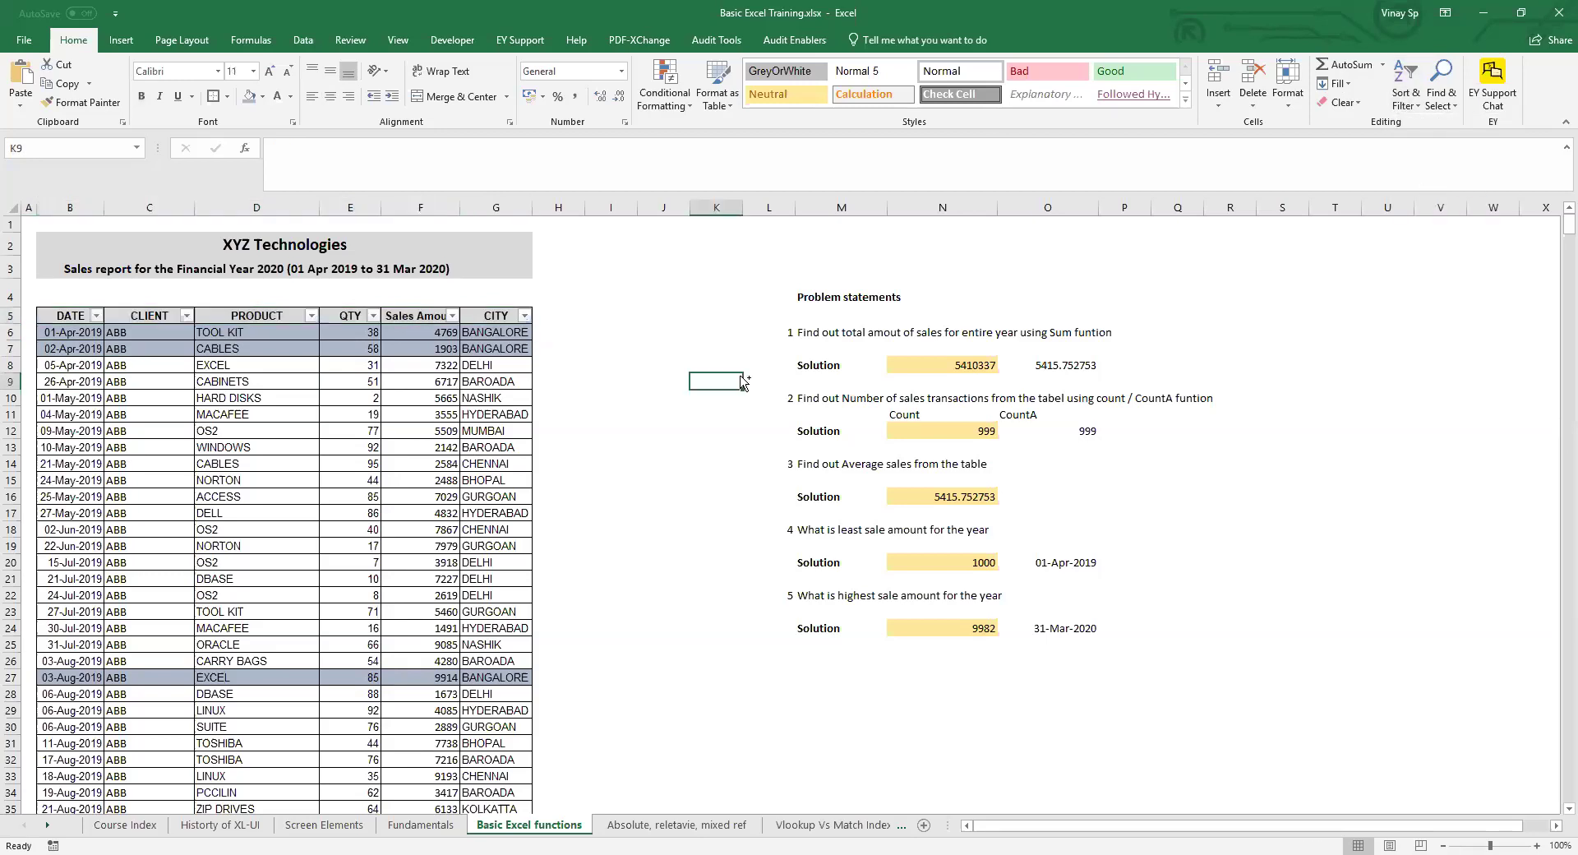
- Reselect the headers from DATE to CITY and remove their filters
{"action": "key", "text": "ctrl+Left"}
{"action": "key", "text": "ctrl+Left"}
{"action": "key", "text": "Up"}
{"action": "key", "text": "Up"}
{"action": "key", "text": "Up"}
{"action": "key", "text": "Up"}
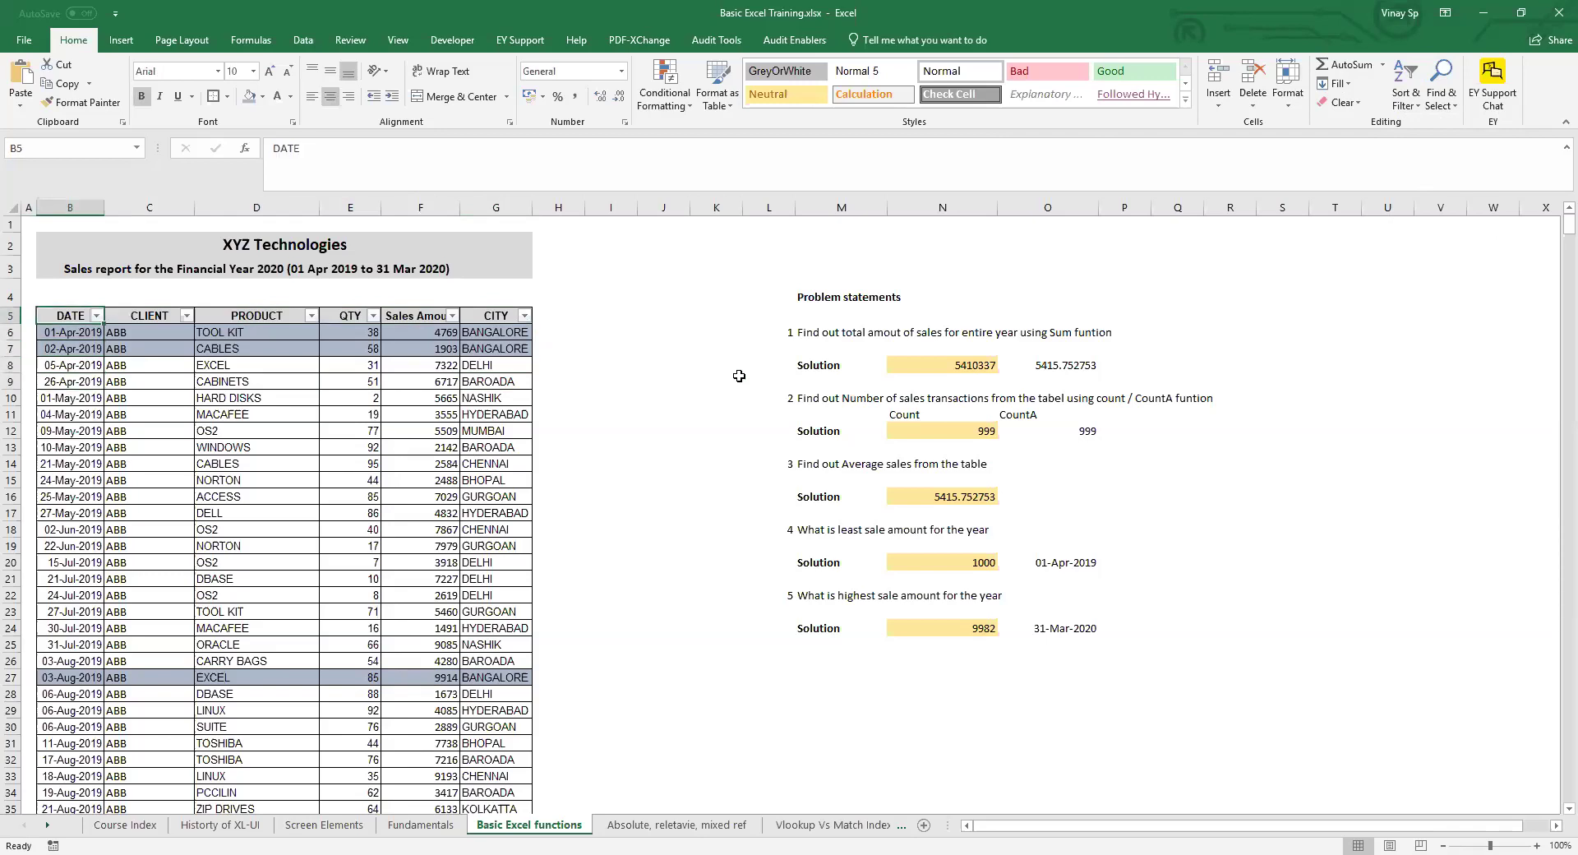
{"action": "key", "text": "ctrl+shift+Right"}
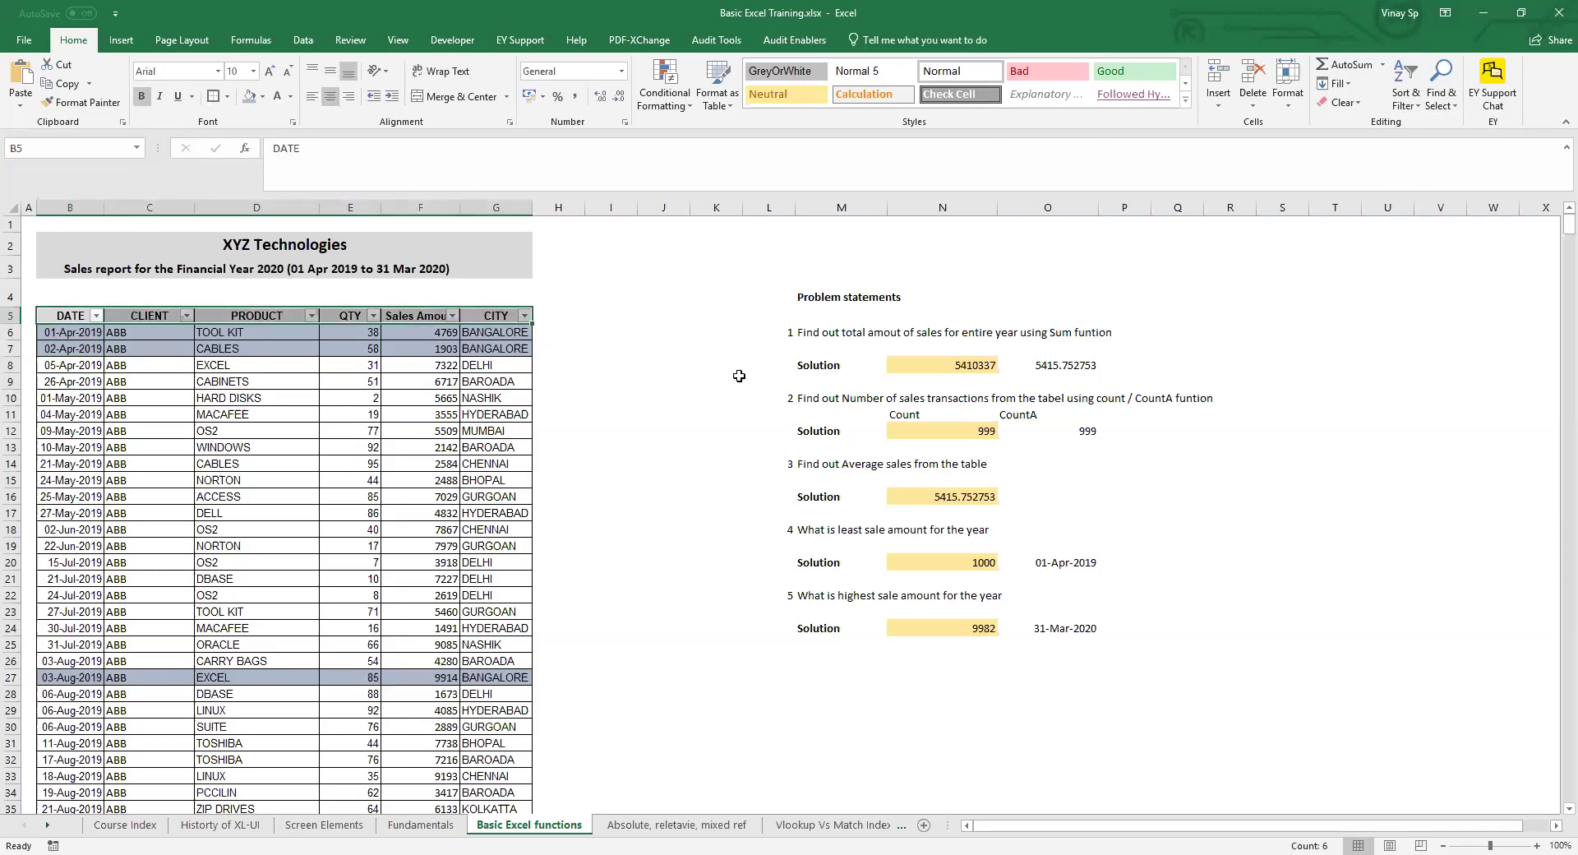
{"action": "key", "text": "ctrl+shift+l"}
{"action": "key", "text": "ctrl+shift+Left"}
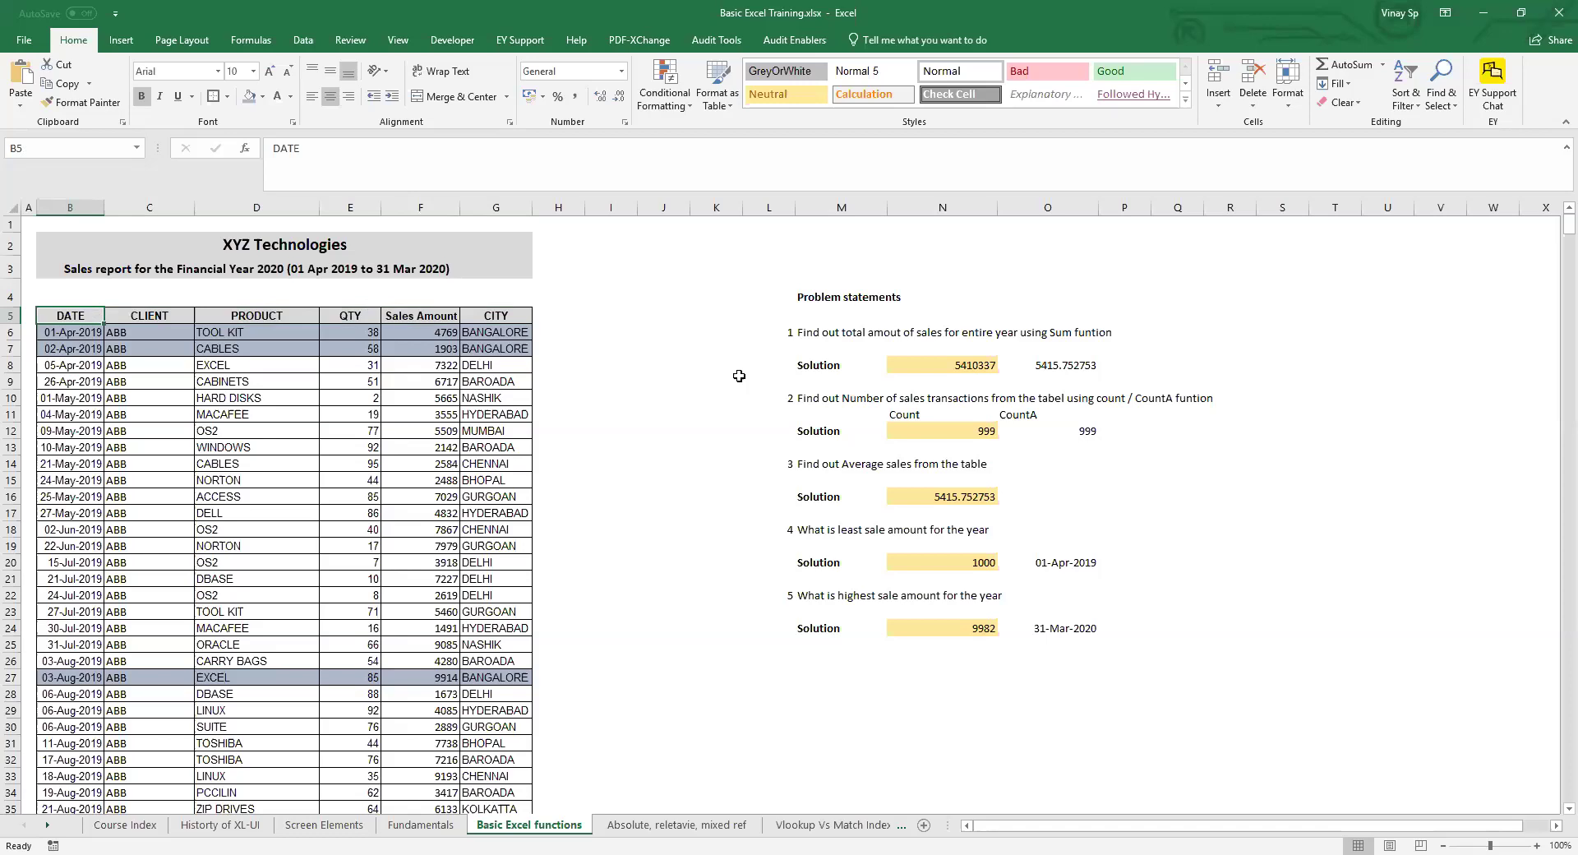
{"action": "left_click", "coordinate": [66, 368]}
{"action": "key", "text": "ctrl+Up"}
{"action": "key", "text": "Down"}
{"action": "key", "text": "Down"}
{"action": "key", "text": "Down"}
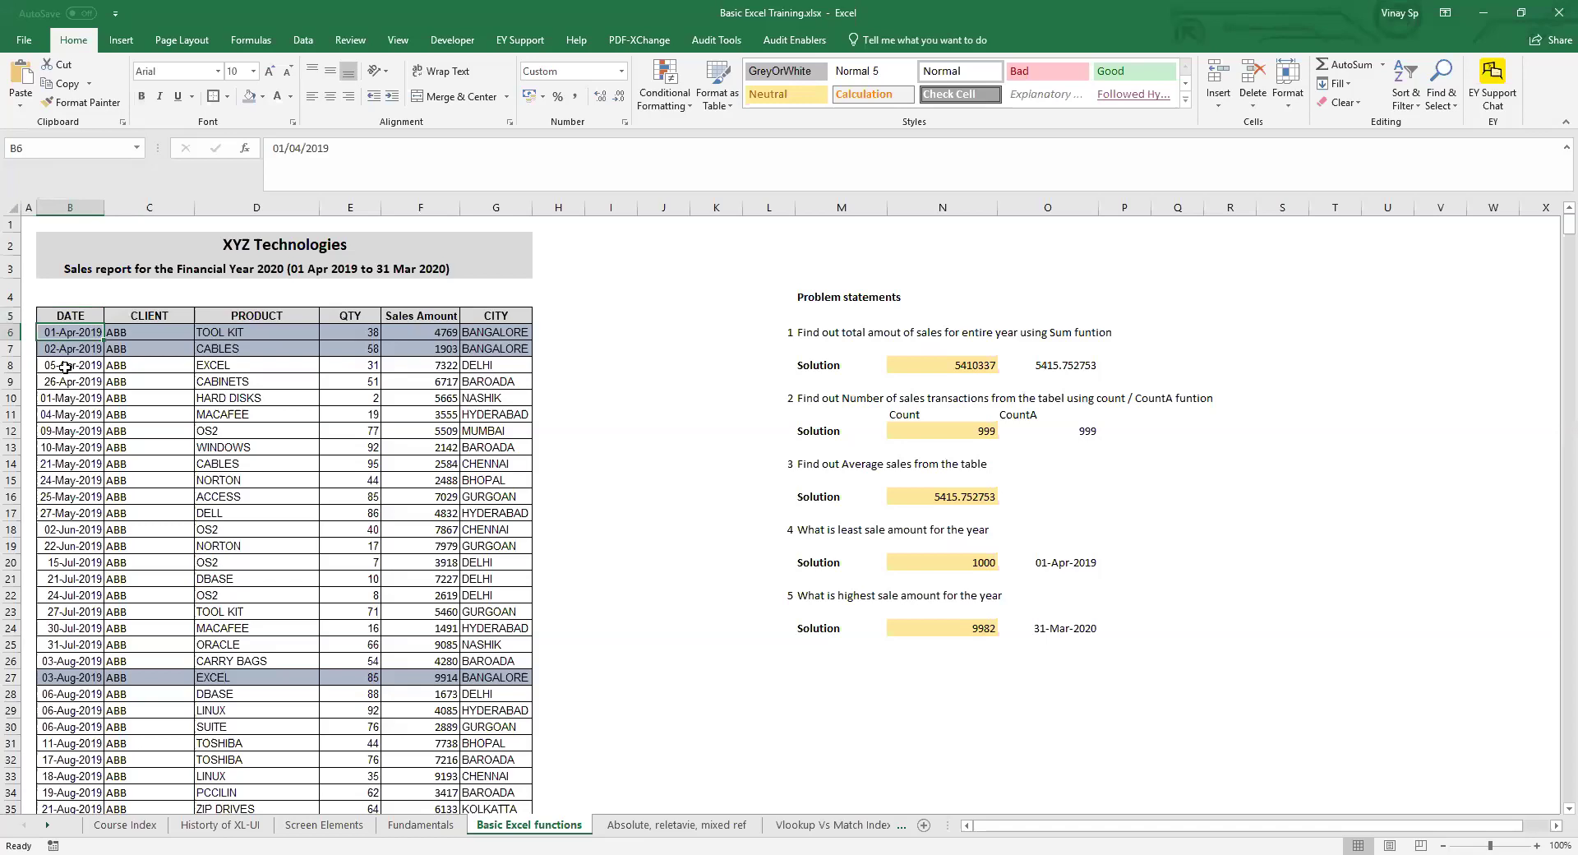
{"action": "key", "text": "Up"}
{"action": "key", "text": "Up"}
{"action": "key", "text": "Up"}
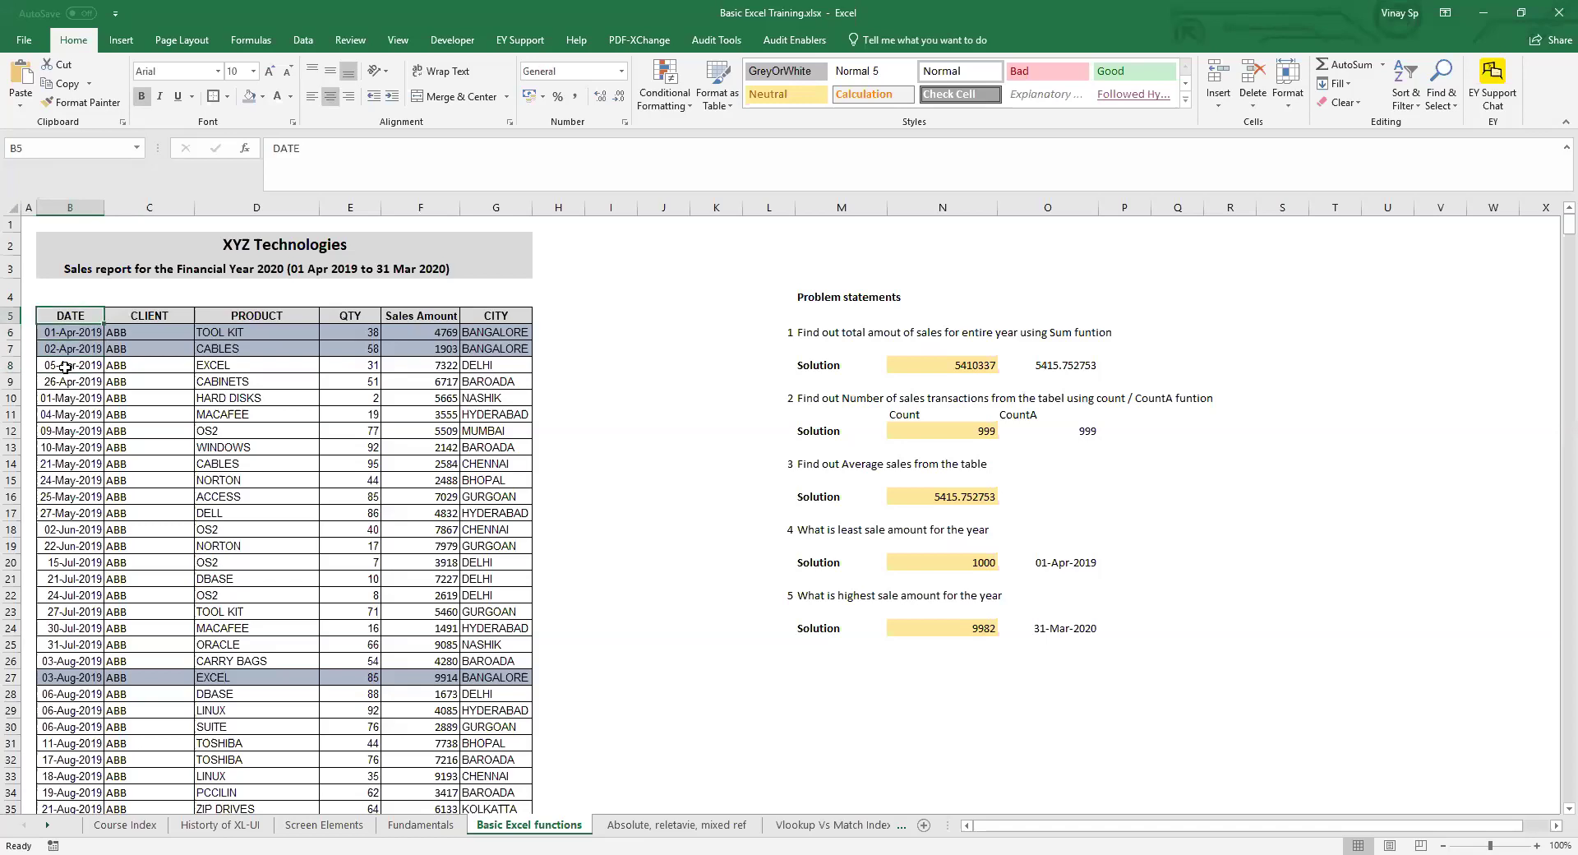
{"action": "key", "text": "Down"}
{"action": "key", "text": "Down"}
{"action": "key", "text": "Down"}
{"action": "key", "text": "Down"}
{"action": "key", "text": "Down"}
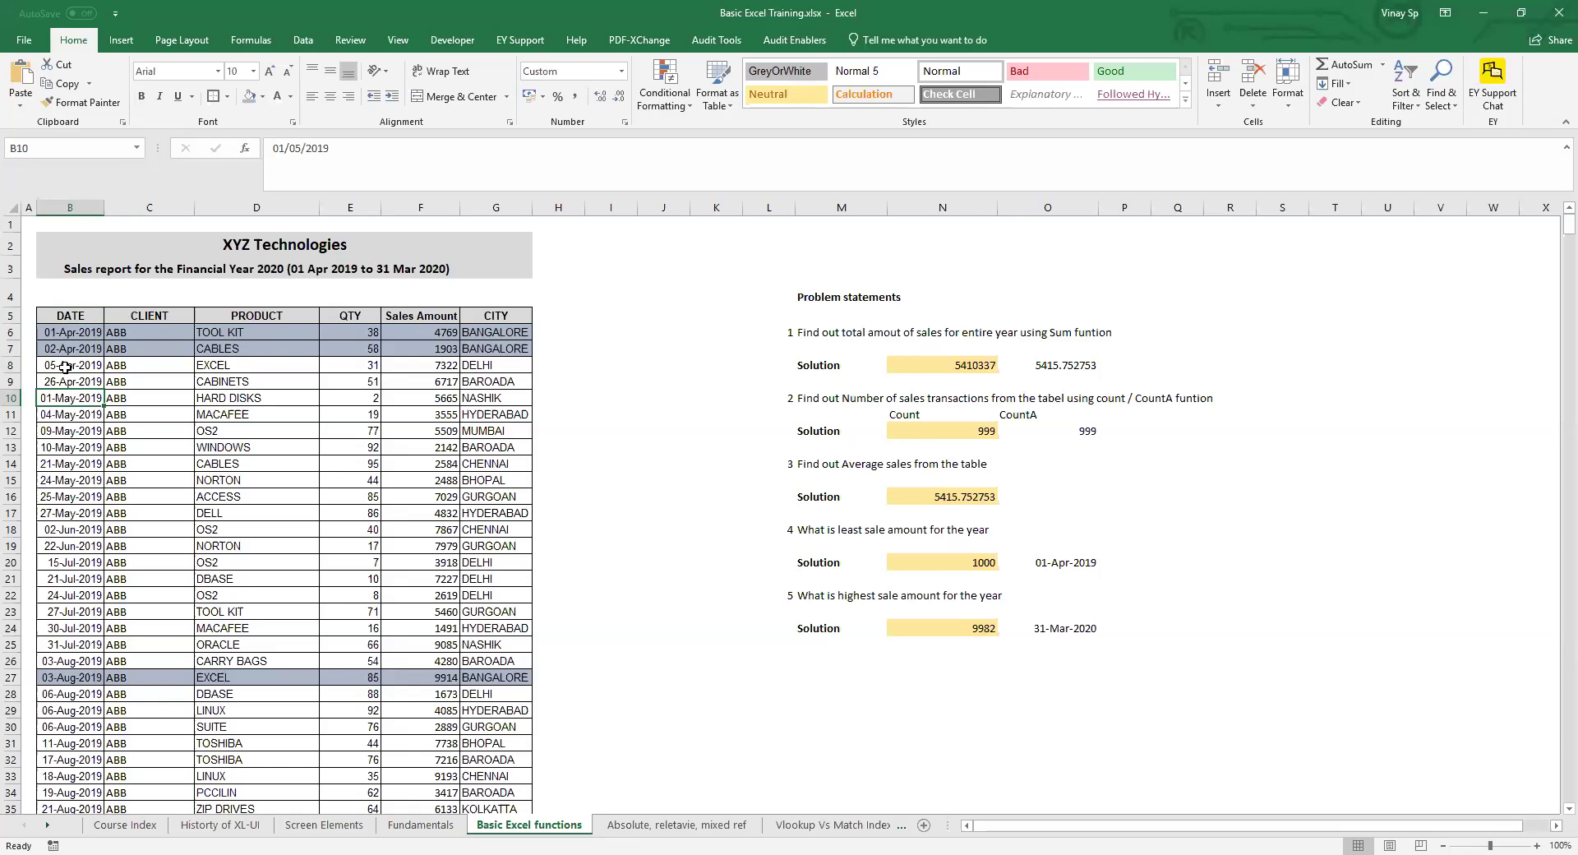
- Highlight the whole sales table from the DATE header through its last row, B5:G1004
{"action": "left_click", "coordinate": [85, 317]}
{"action": "key", "text": "ctrl+shift+Right"}
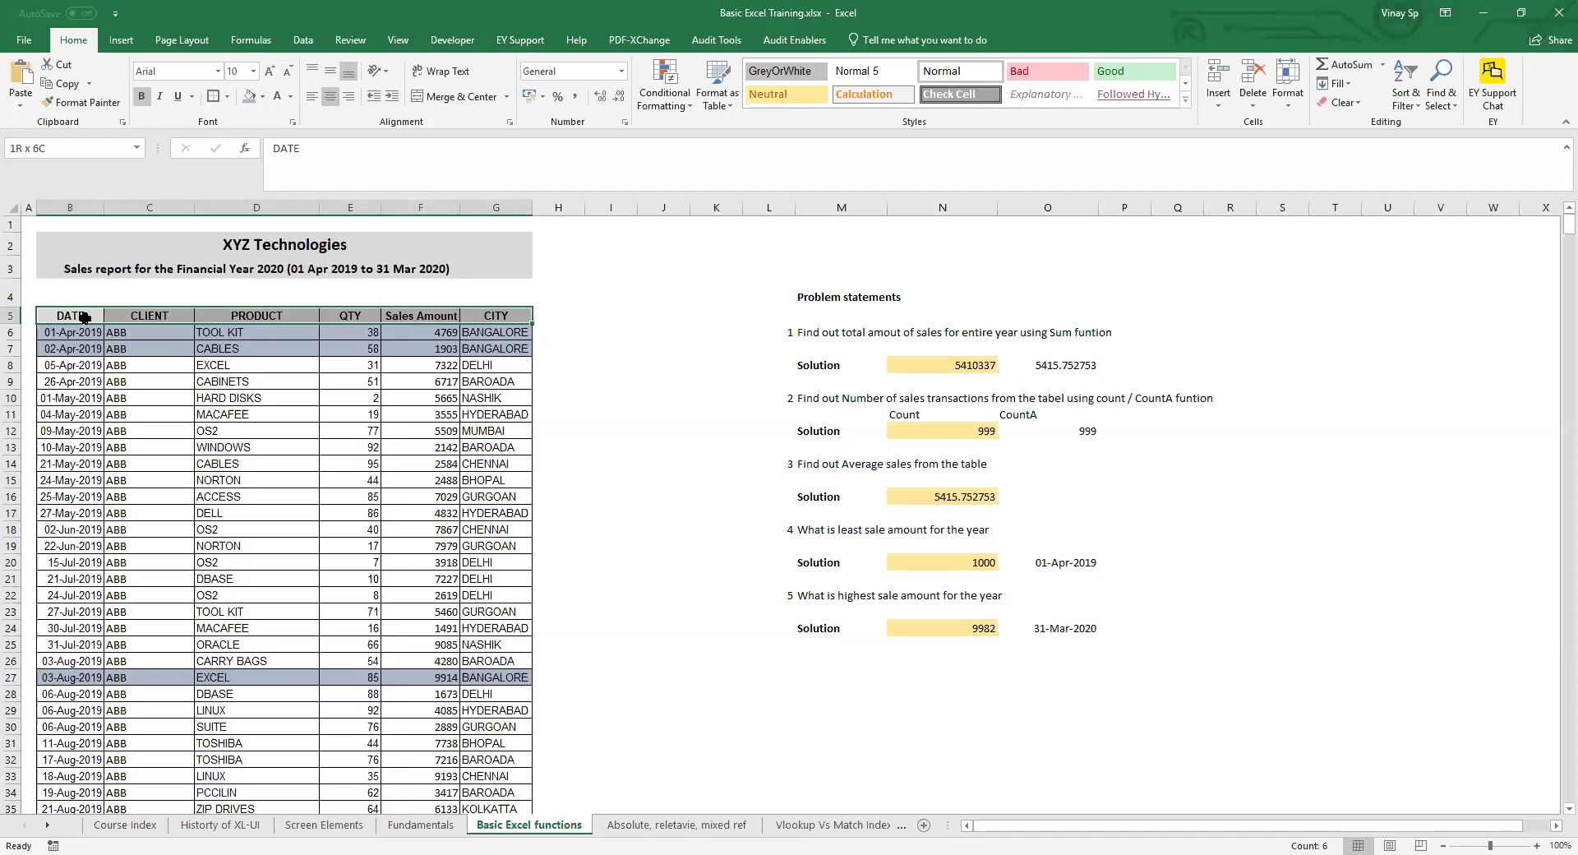
{"action": "key", "text": "ctrl+shift+Down"}
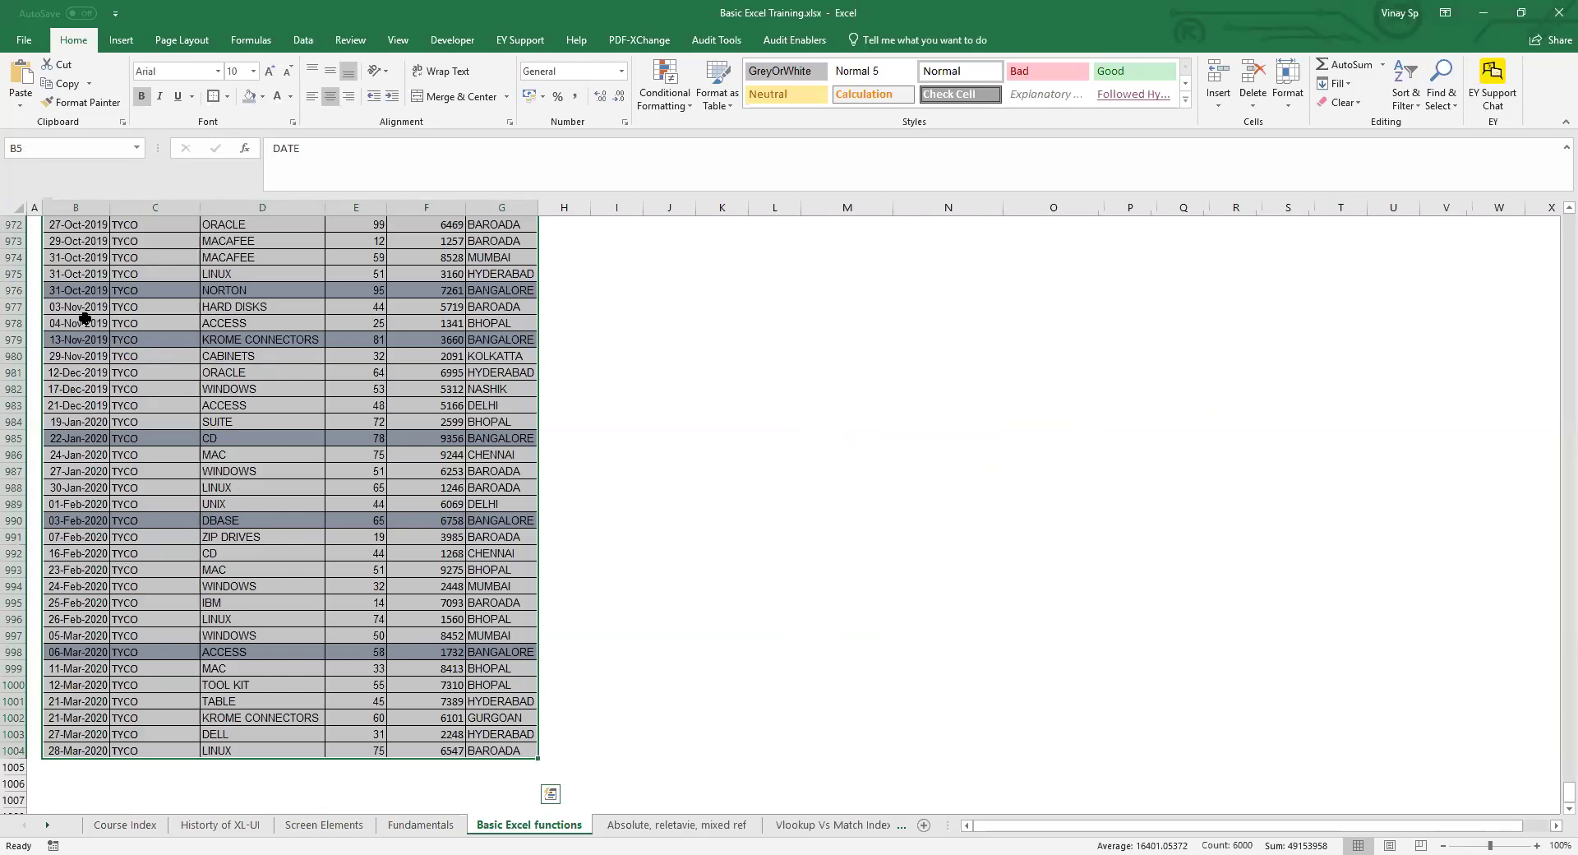
{"action": "key", "text": "Left"}
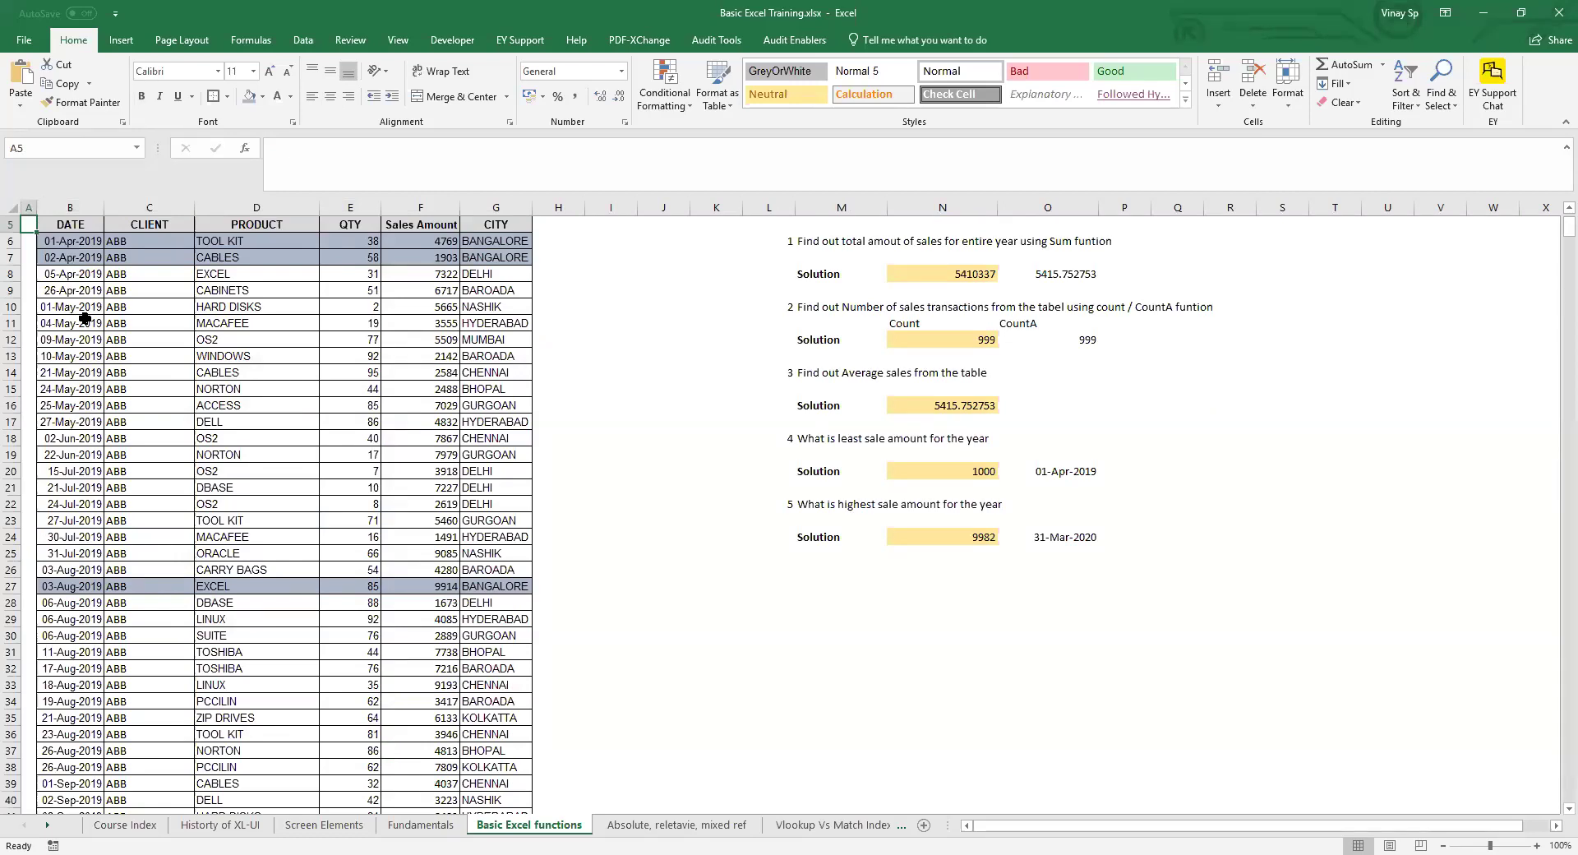
- Add filters to the header row from DATE to CITY, B5:G5
{"action": "scroll", "coordinate": [280, 317], "scroll_direction": "up", "scroll_amount": 2}
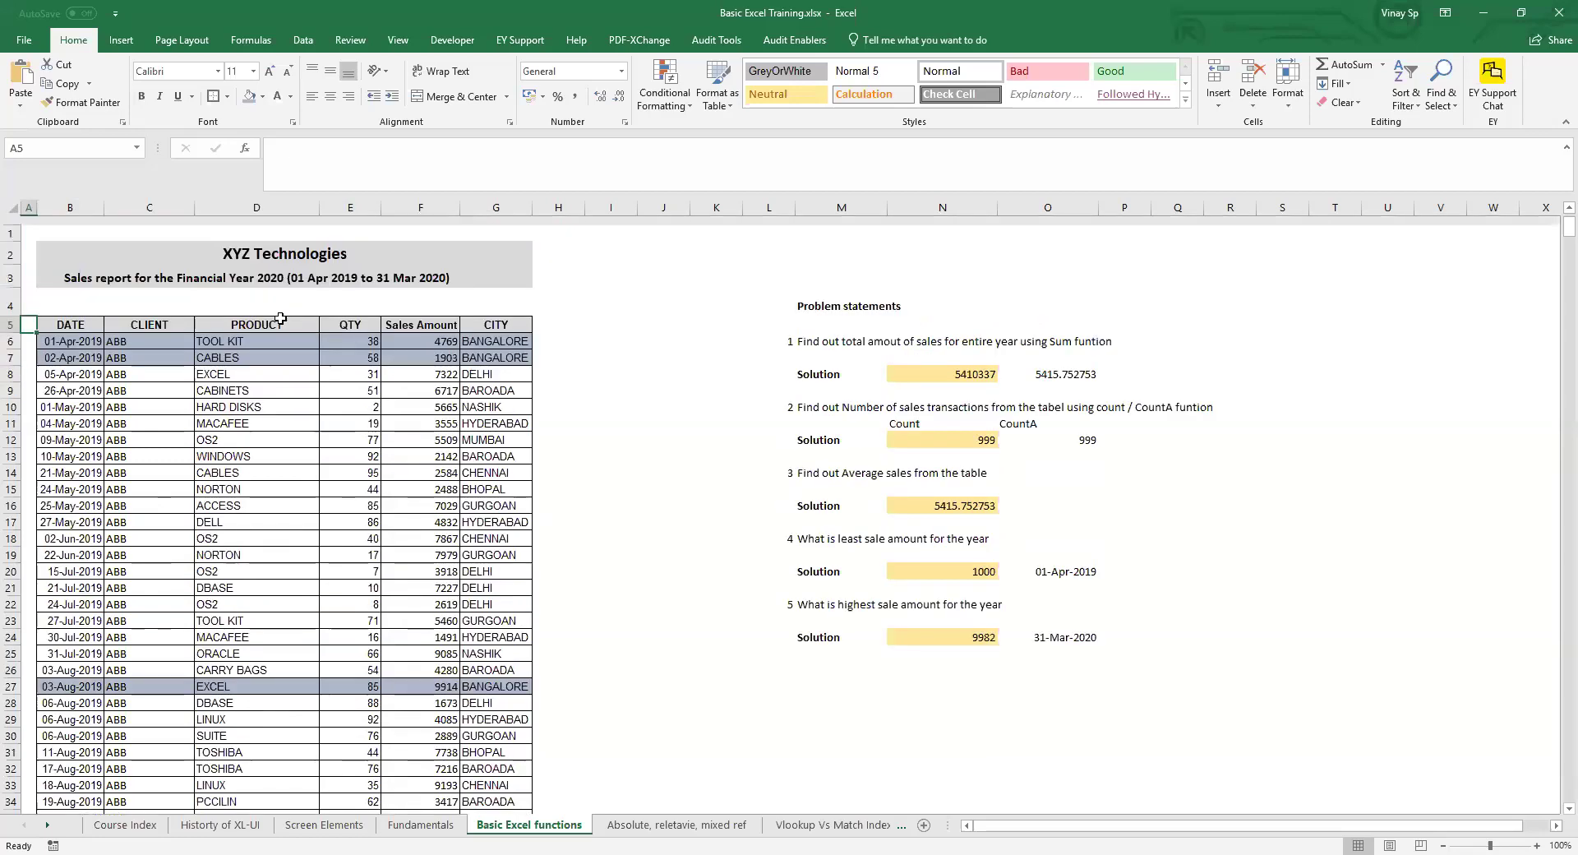
{"action": "left_click", "coordinate": [507, 318]}
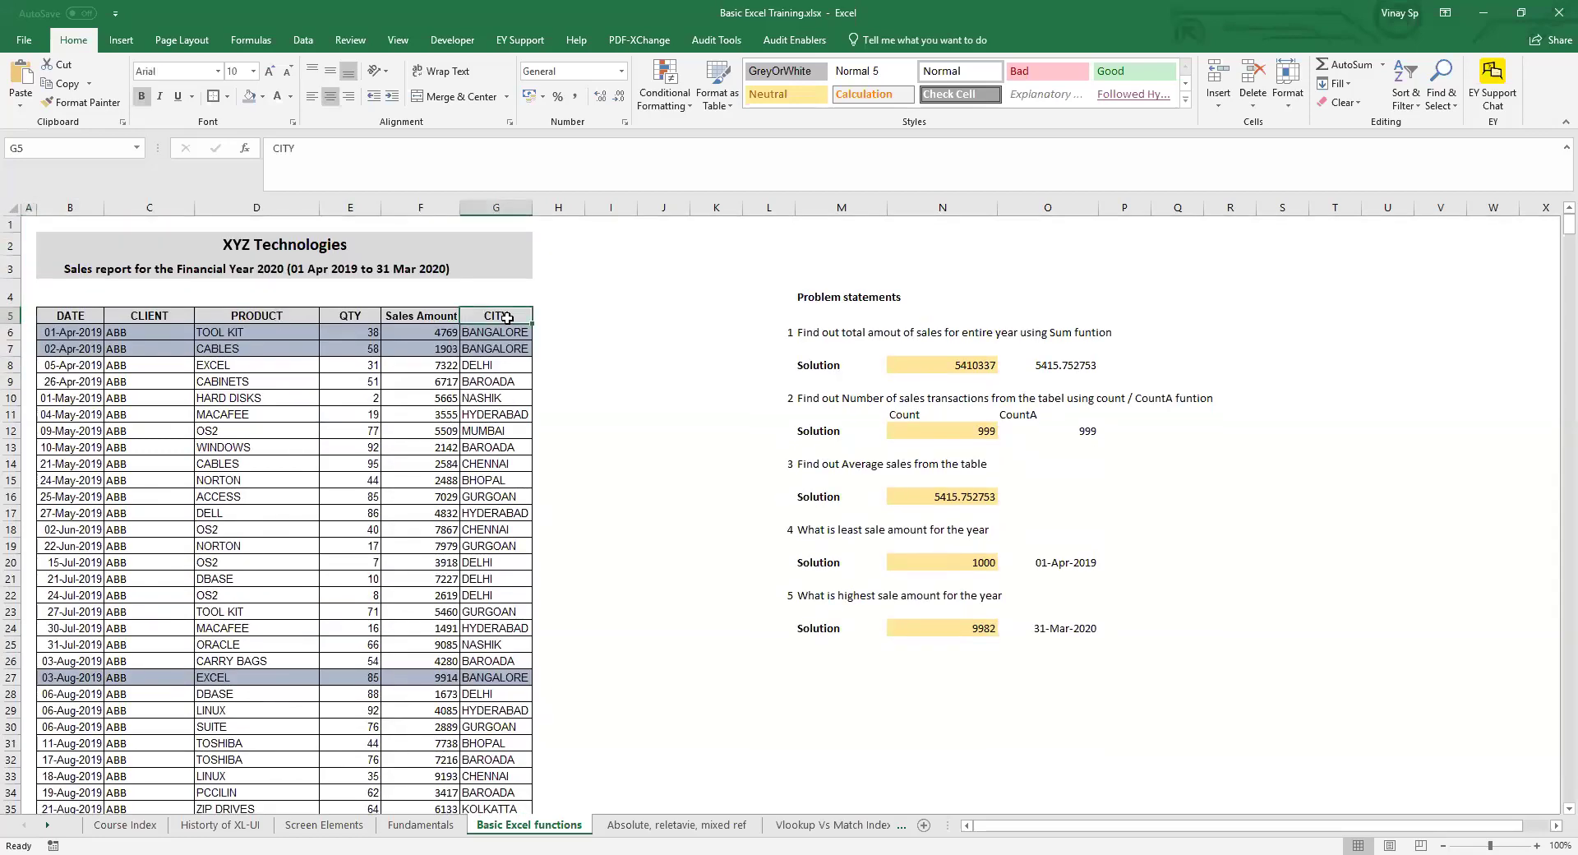
{"action": "key", "text": "ctrl+Left"}
{"action": "key", "text": "ctrl+shift+Right"}
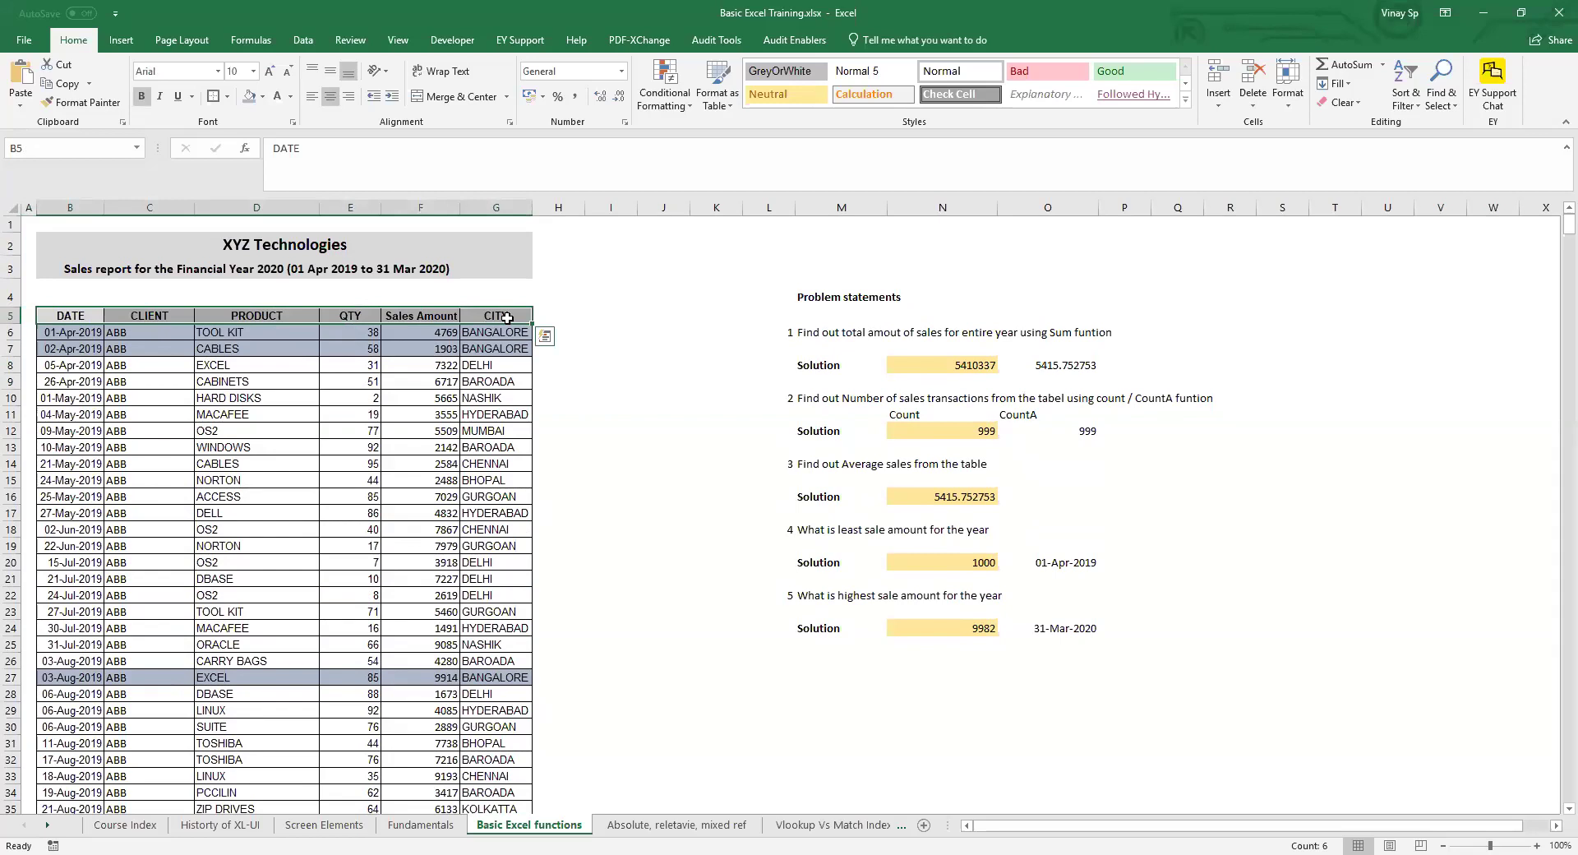
{"action": "key", "text": "ctrl+shift+l"}
{"action": "left_click", "coordinate": [510, 337]}
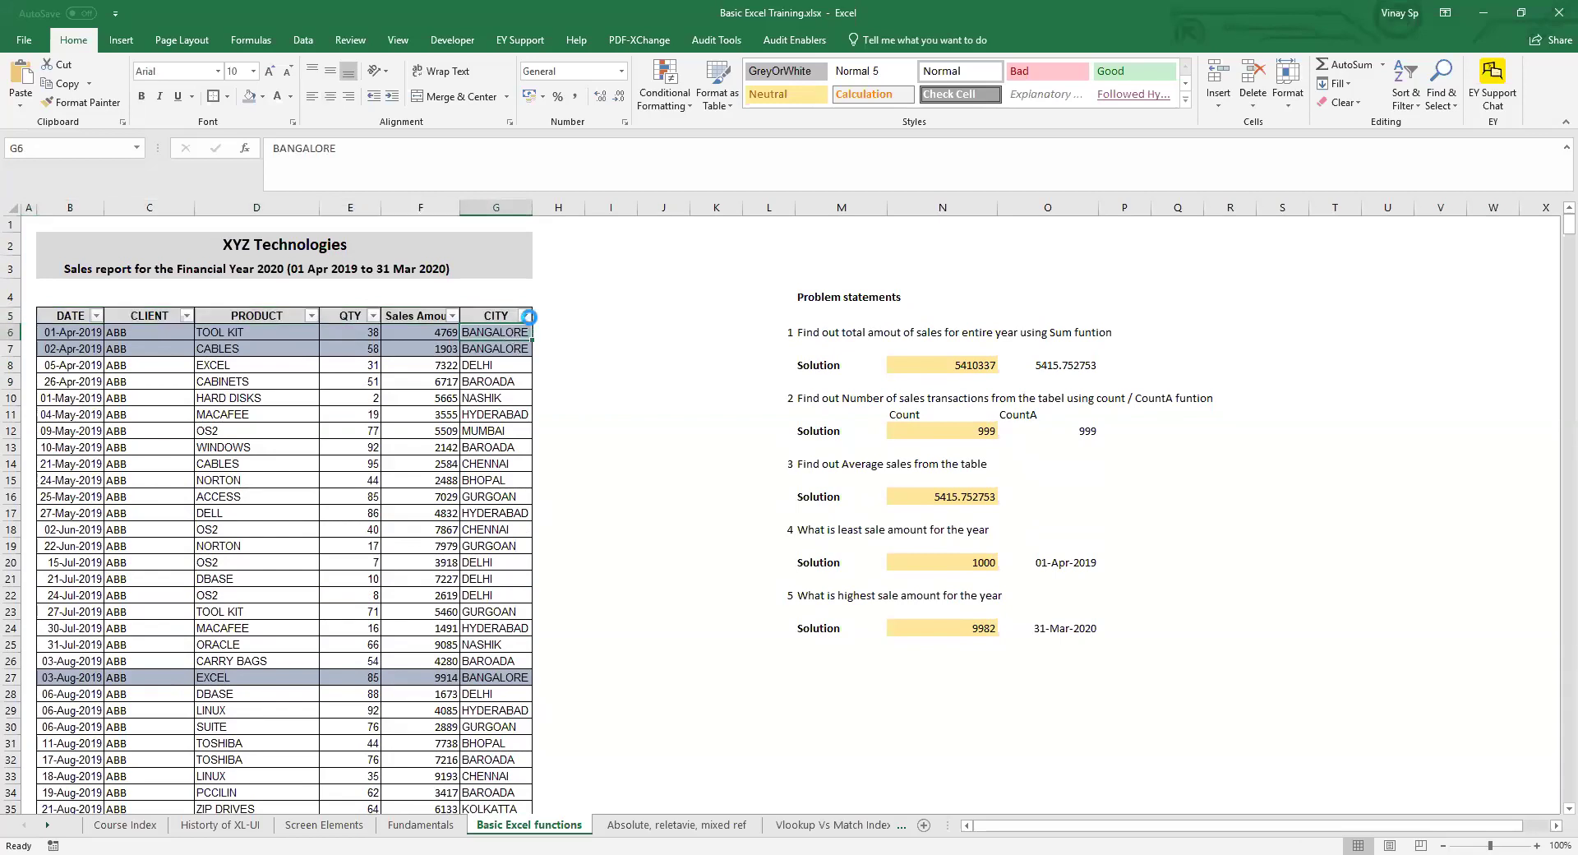
- Filter the CITY column by the blue-grey cell color
{"action": "left_click", "coordinate": [524, 316]}
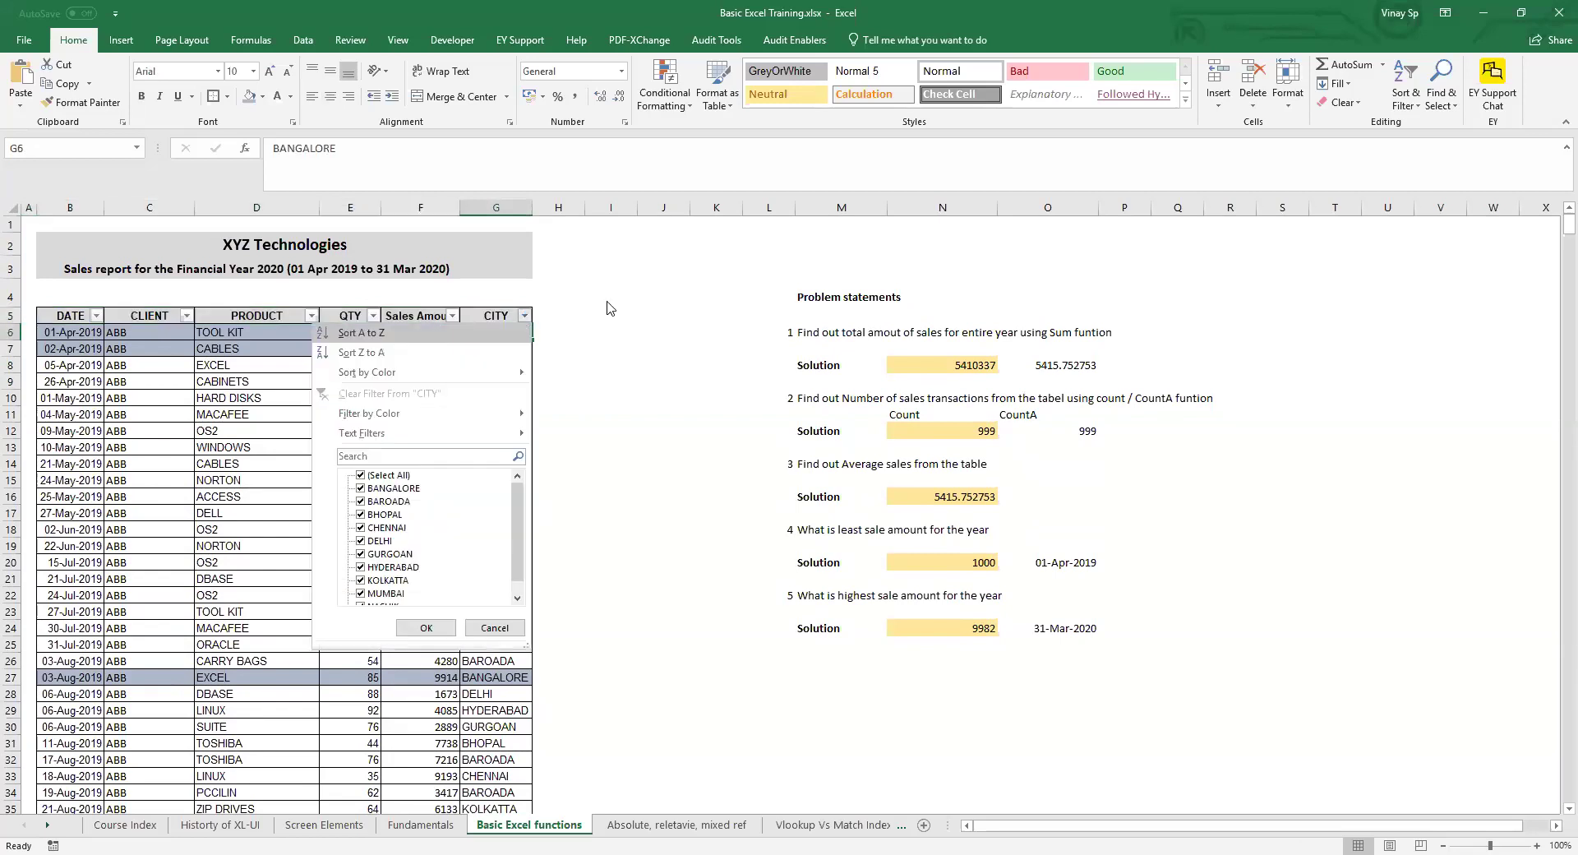
{"action": "left_click", "coordinate": [521, 313]}
{"action": "left_click", "coordinate": [524, 316]}
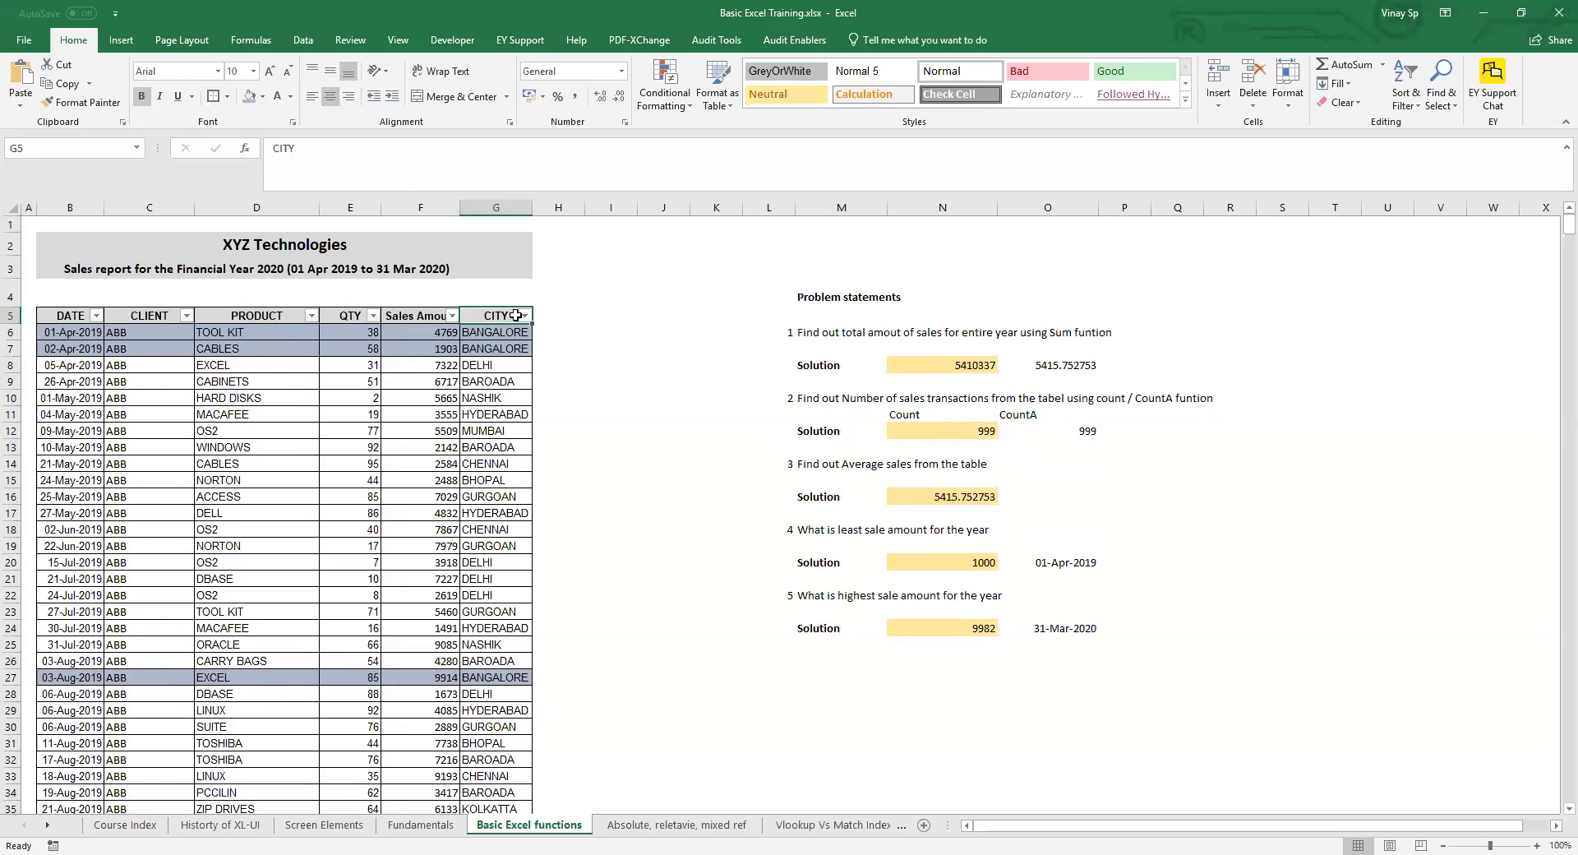
{"action": "left_click", "coordinate": [523, 316]}
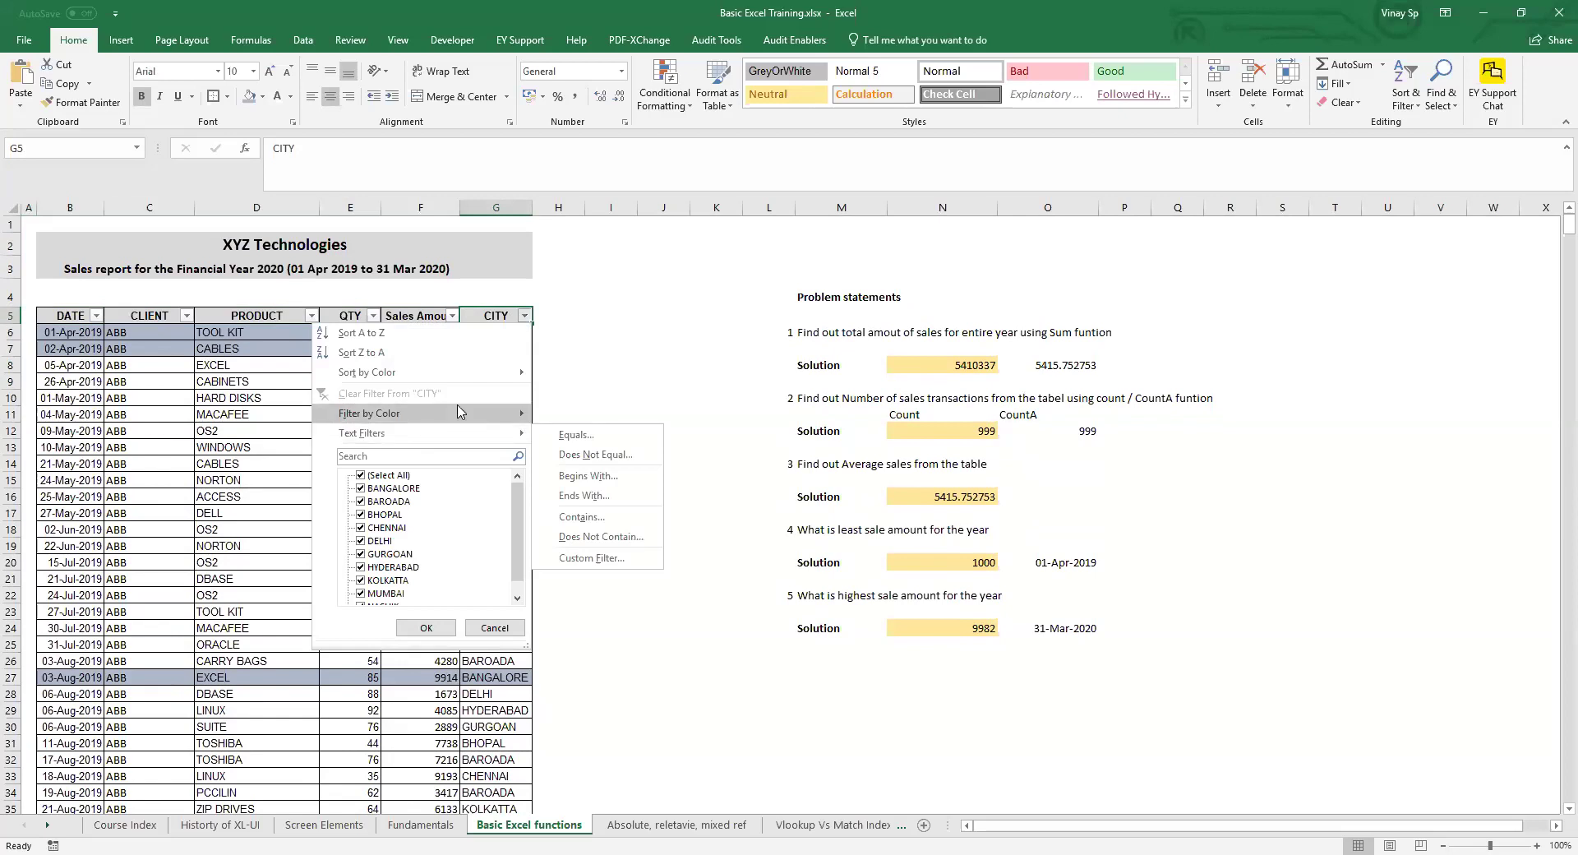
{"action": "mouse_move", "coordinate": [459, 413]}
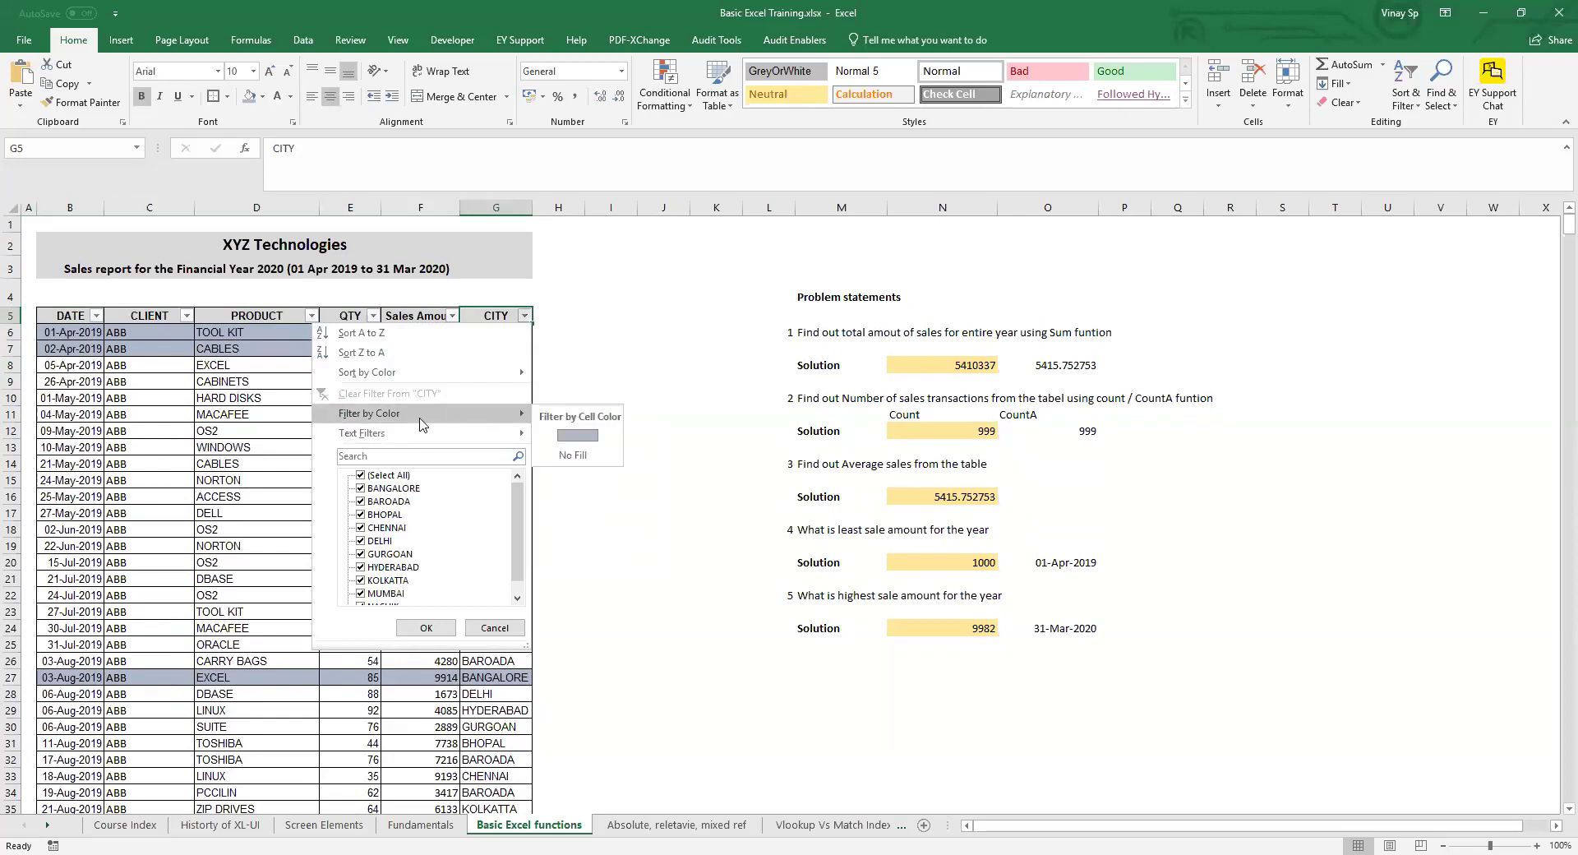
{"action": "left_click", "coordinate": [582, 436]}
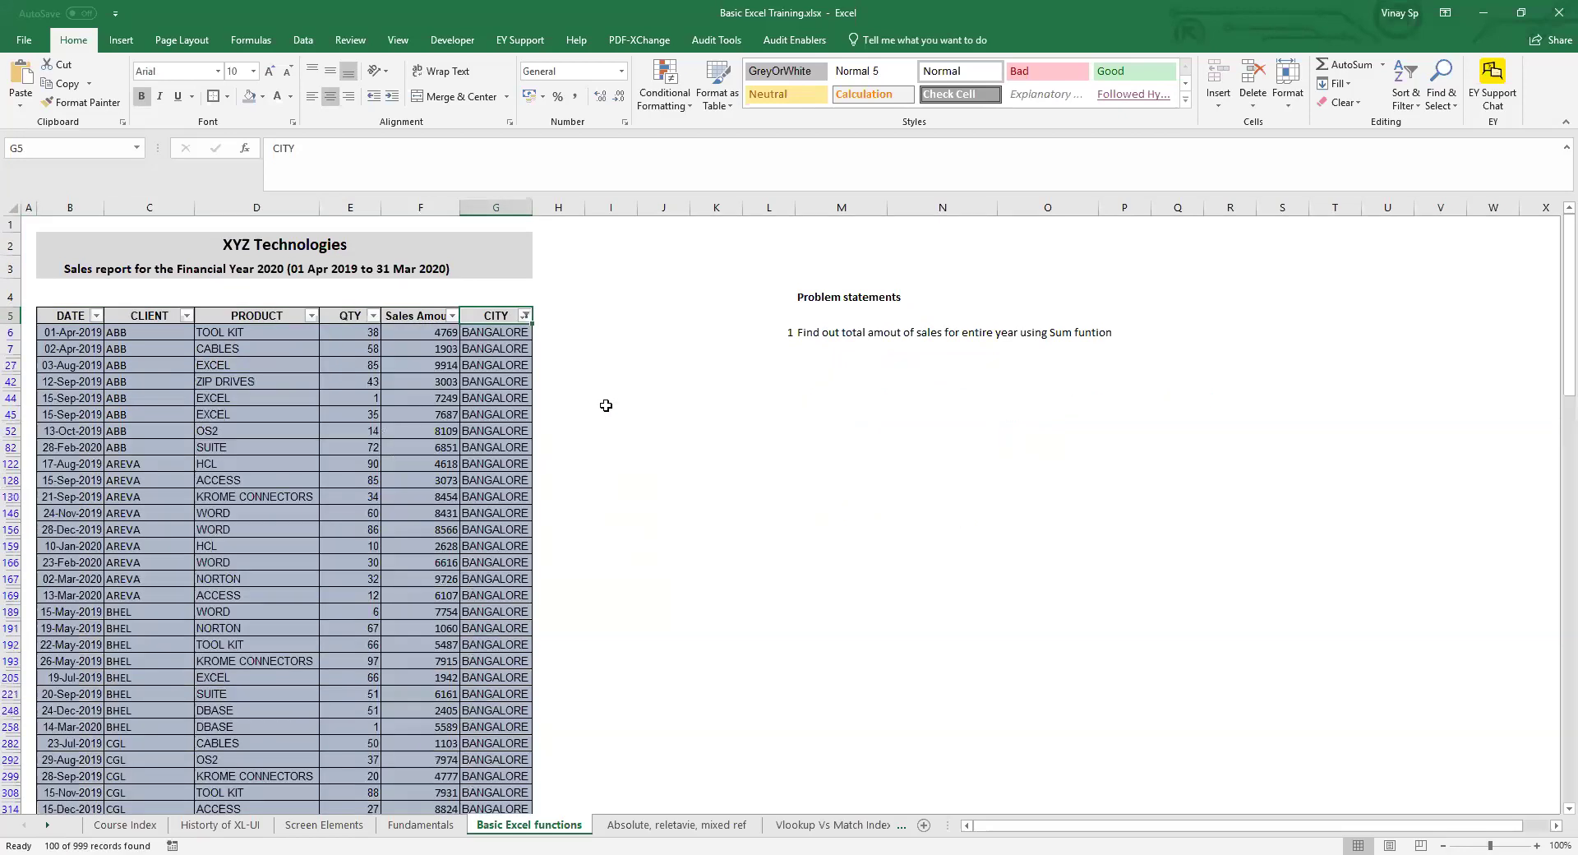
{"action": "left_click", "coordinate": [525, 317]}
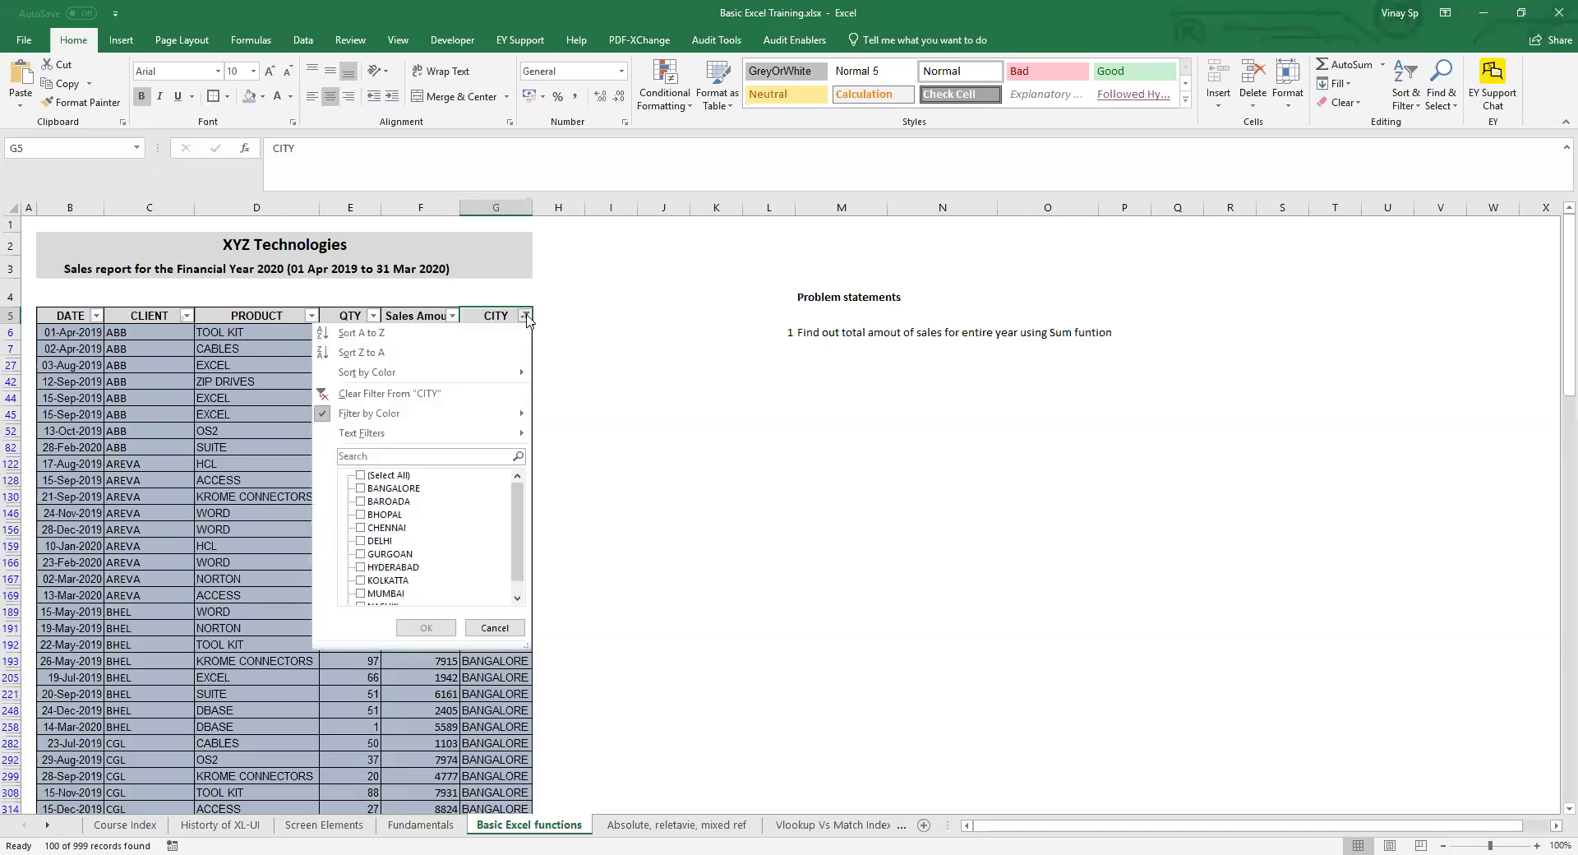
{"action": "left_click", "coordinate": [525, 316]}
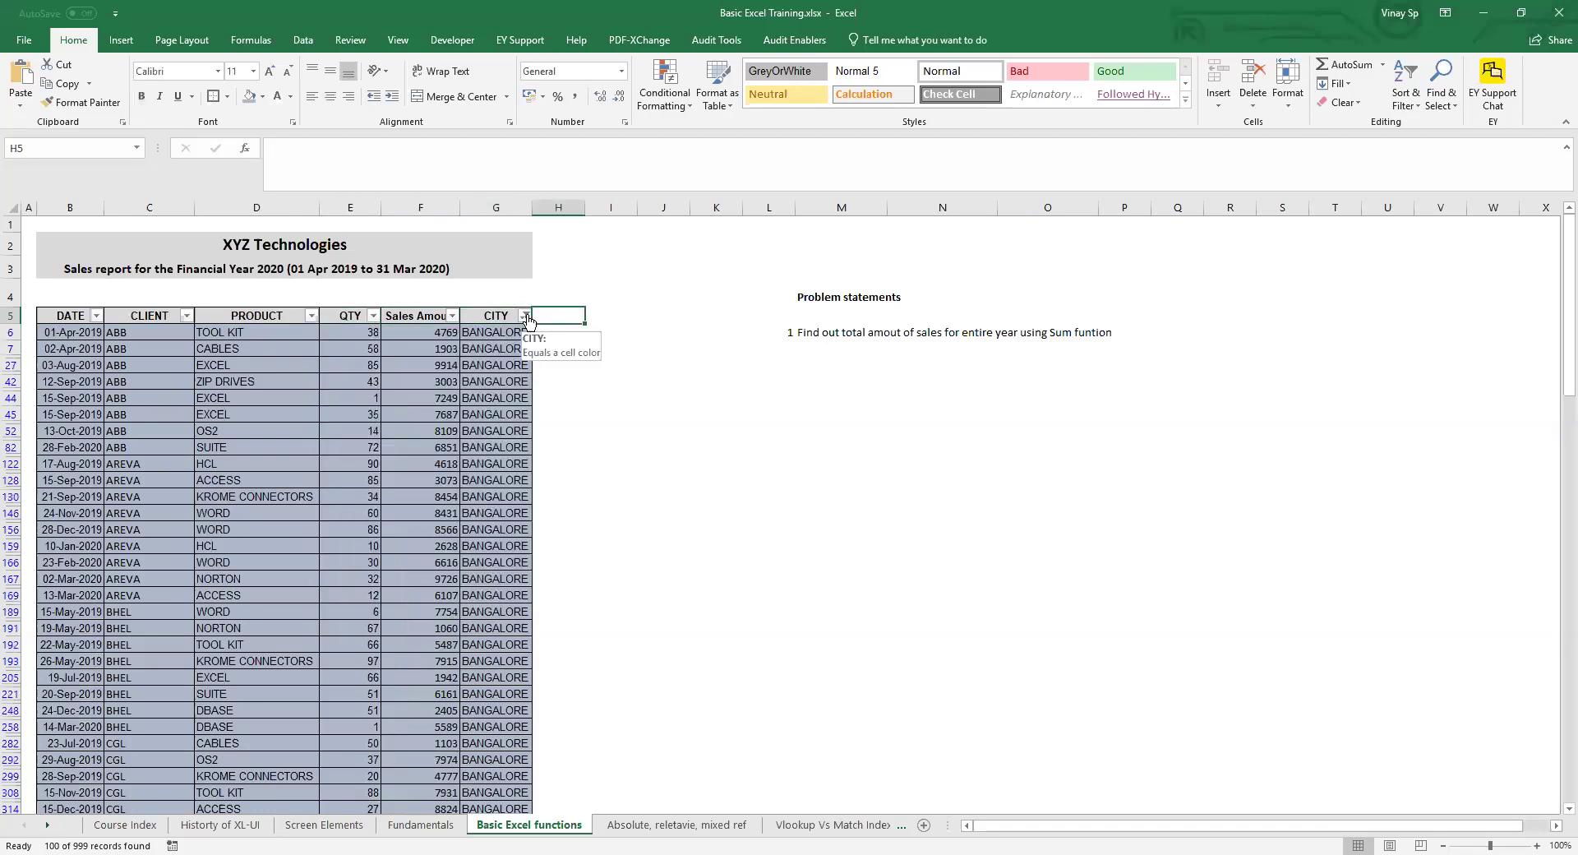
- Filter the CLIENT column to show only ABB, keeping the CITY color filter active
{"action": "left_click", "coordinate": [135, 323]}
{"action": "key", "text": "alt+Down"}
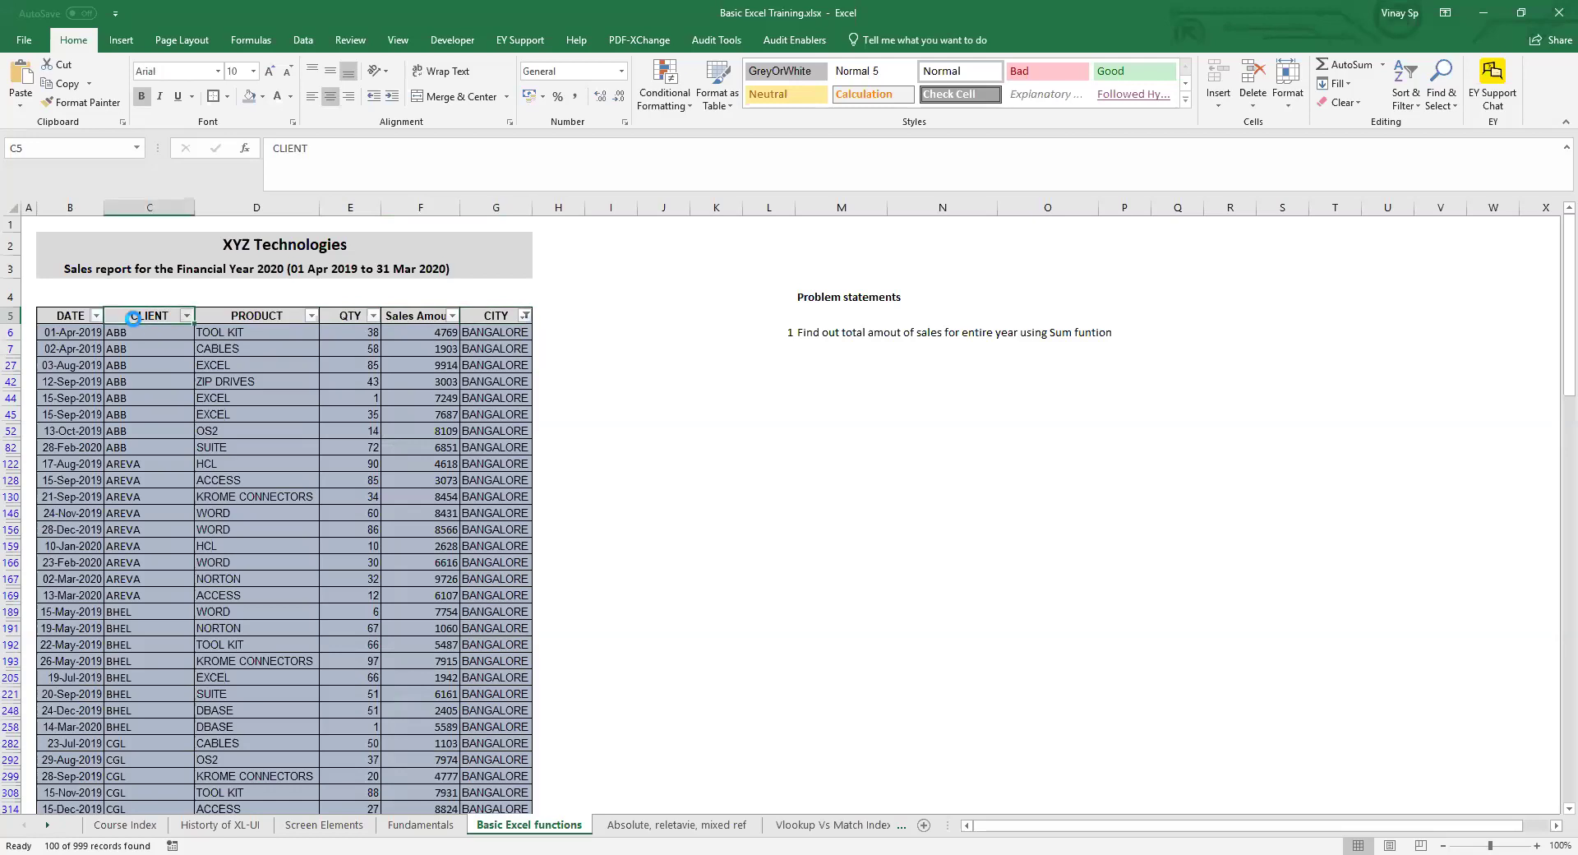
{"action": "left_click", "coordinate": [49, 475]}
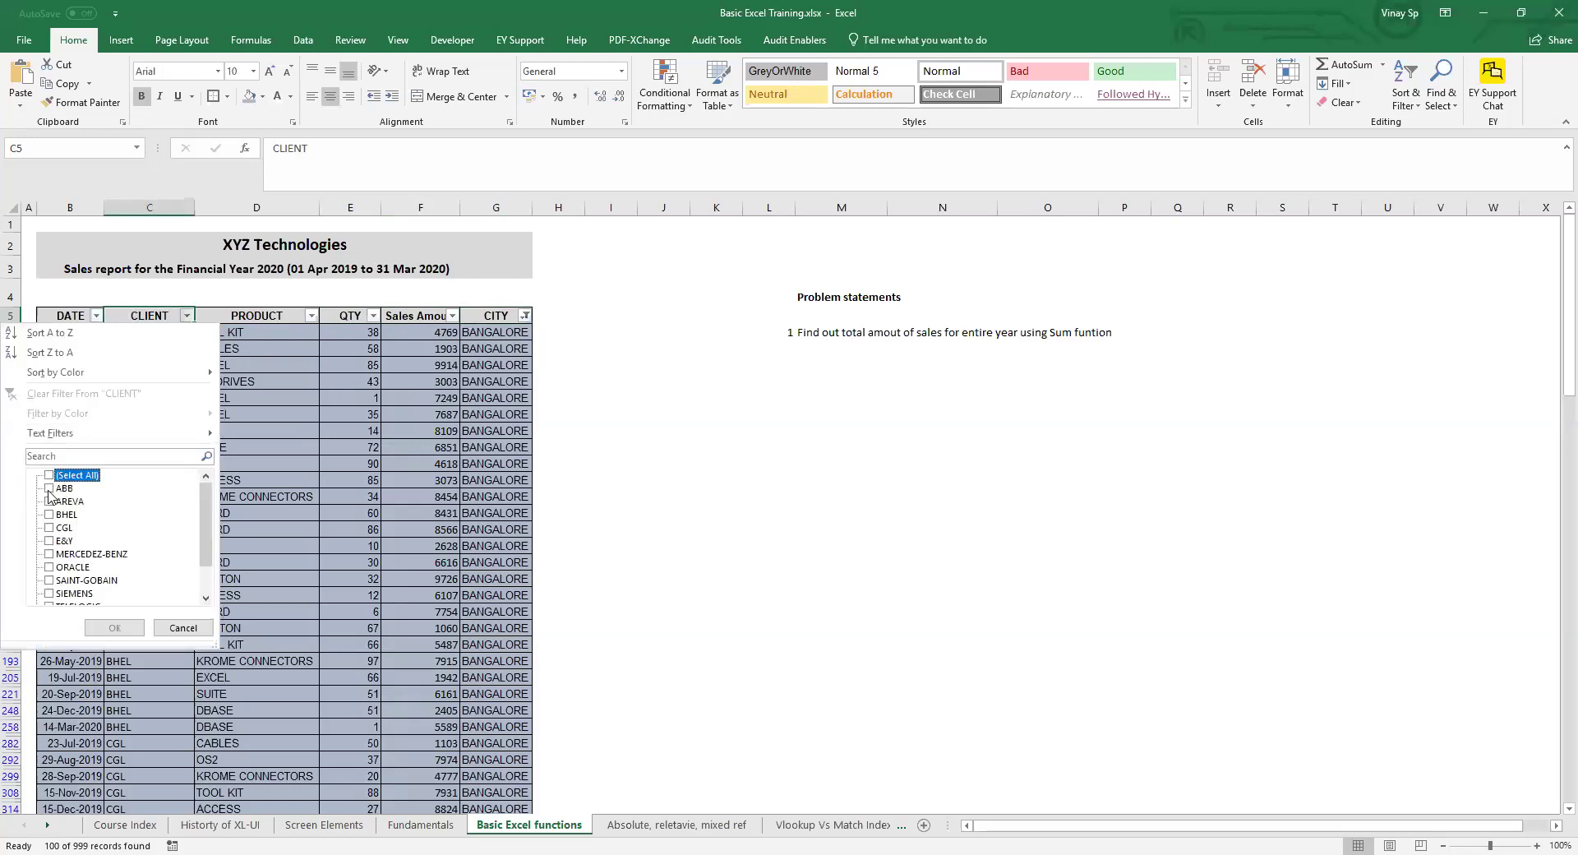
{"action": "left_click", "coordinate": [49, 488]}
{"action": "left_click", "coordinate": [115, 628]}
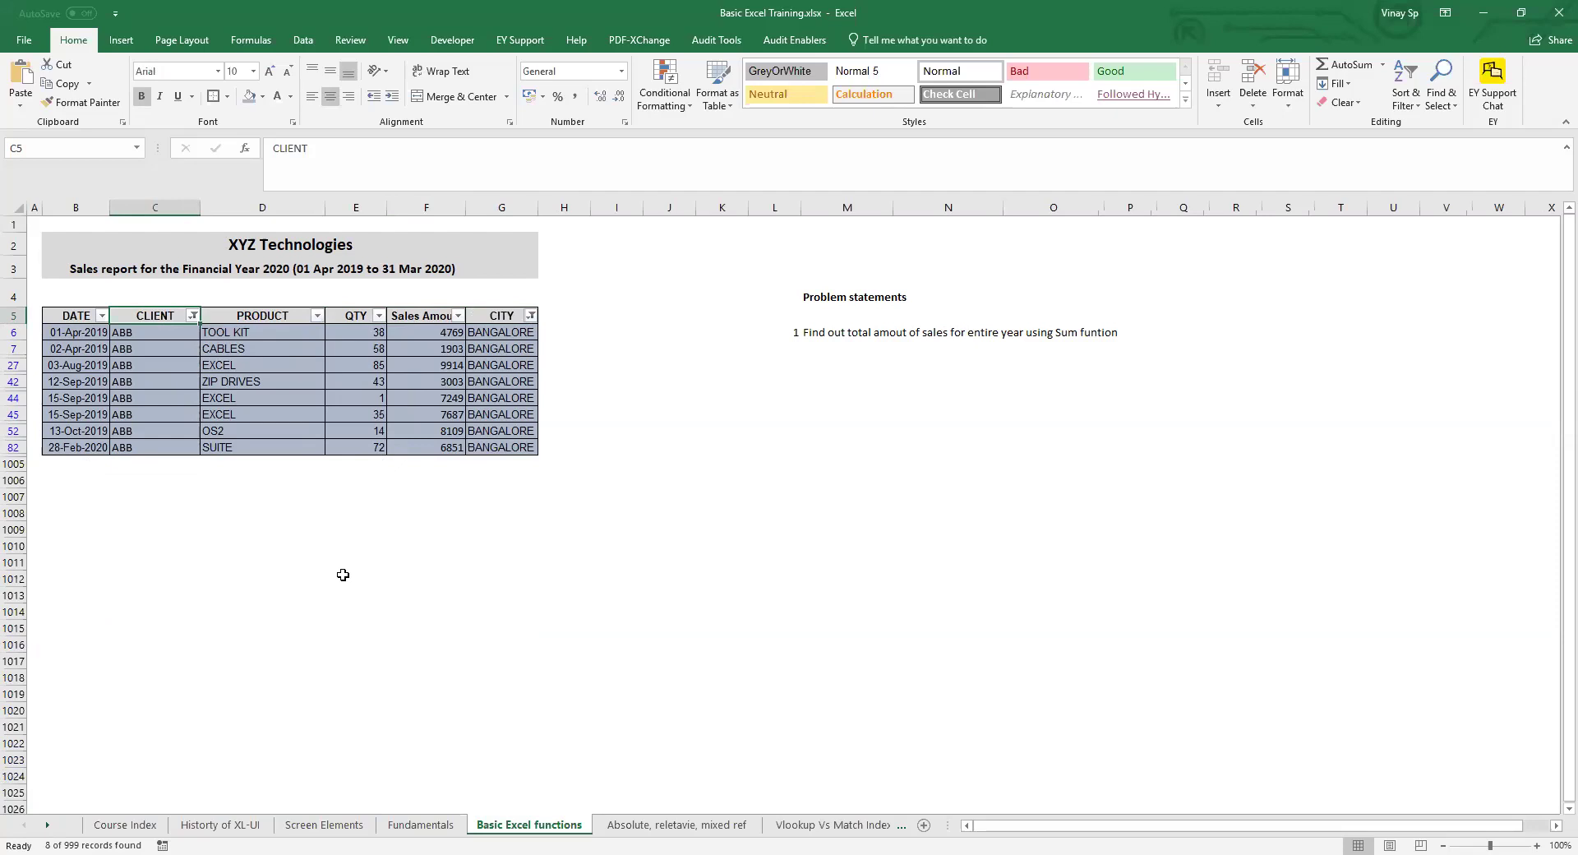
- Clear the filter from the CLIENT column
{"action": "left_click", "coordinate": [206, 365]}
{"action": "key", "text": "alt+Down"}
{"action": "key", "text": "Down"}
{"action": "key", "text": "Down"}
{"action": "key", "text": "Down"}
{"action": "key", "text": "Down"}
{"action": "key", "text": "Down"}
{"action": "key", "text": "Down"}
{"action": "key", "text": "Down"}
{"action": "key", "text": "Down"}
{"action": "key", "text": "space"}
{"action": "key", "text": "Return"}
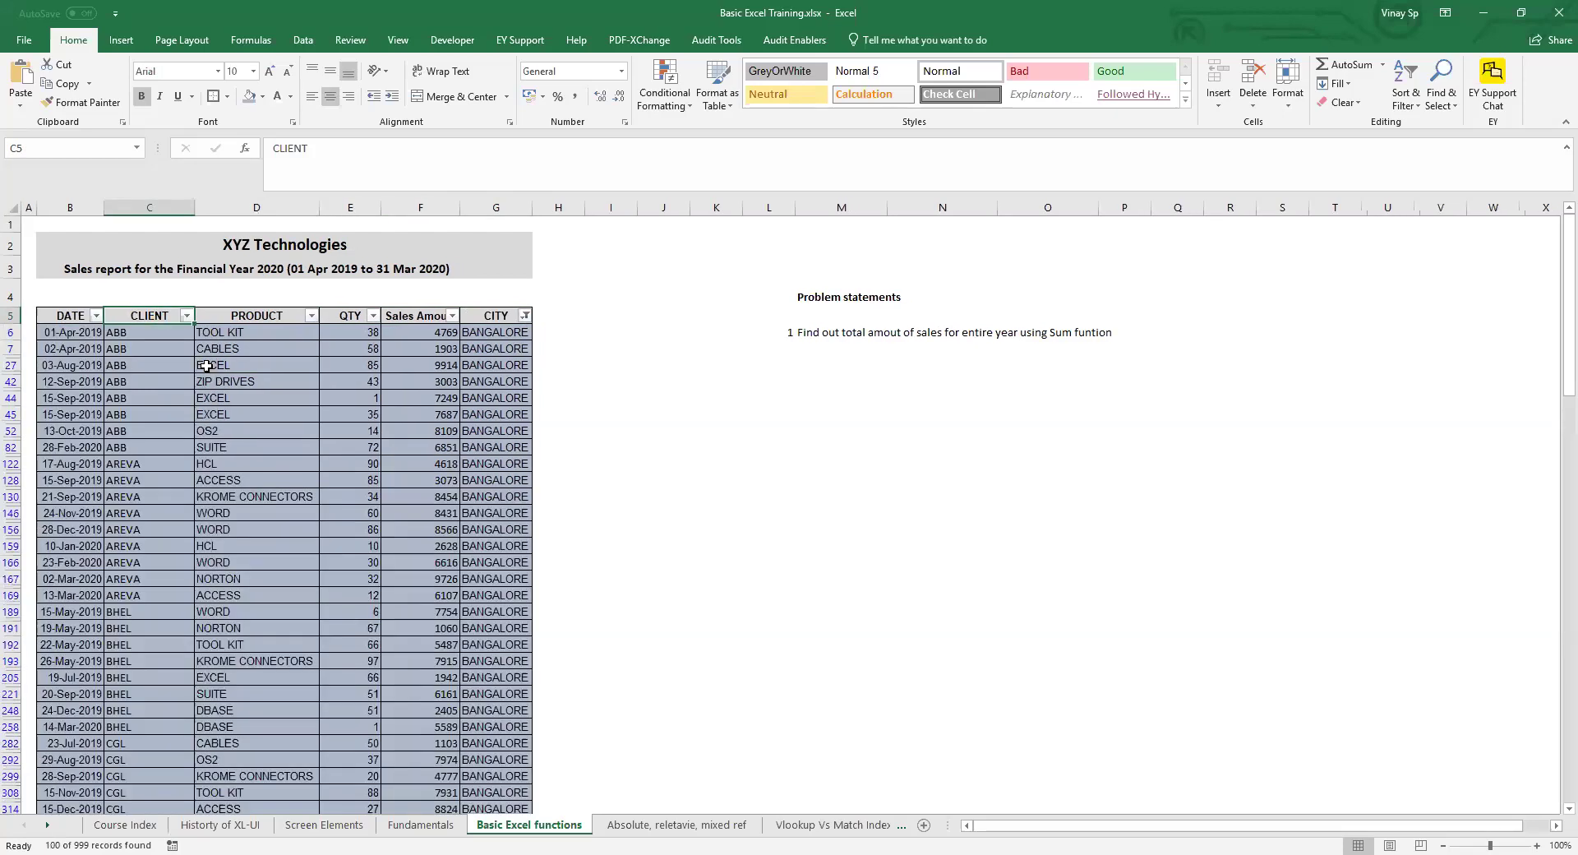
- Clear the cell color filter from the CITY column
{"action": "key", "text": "Right"}
{"action": "key", "text": "Right"}
{"action": "key", "text": "Right"}
{"action": "key", "text": "Right"}
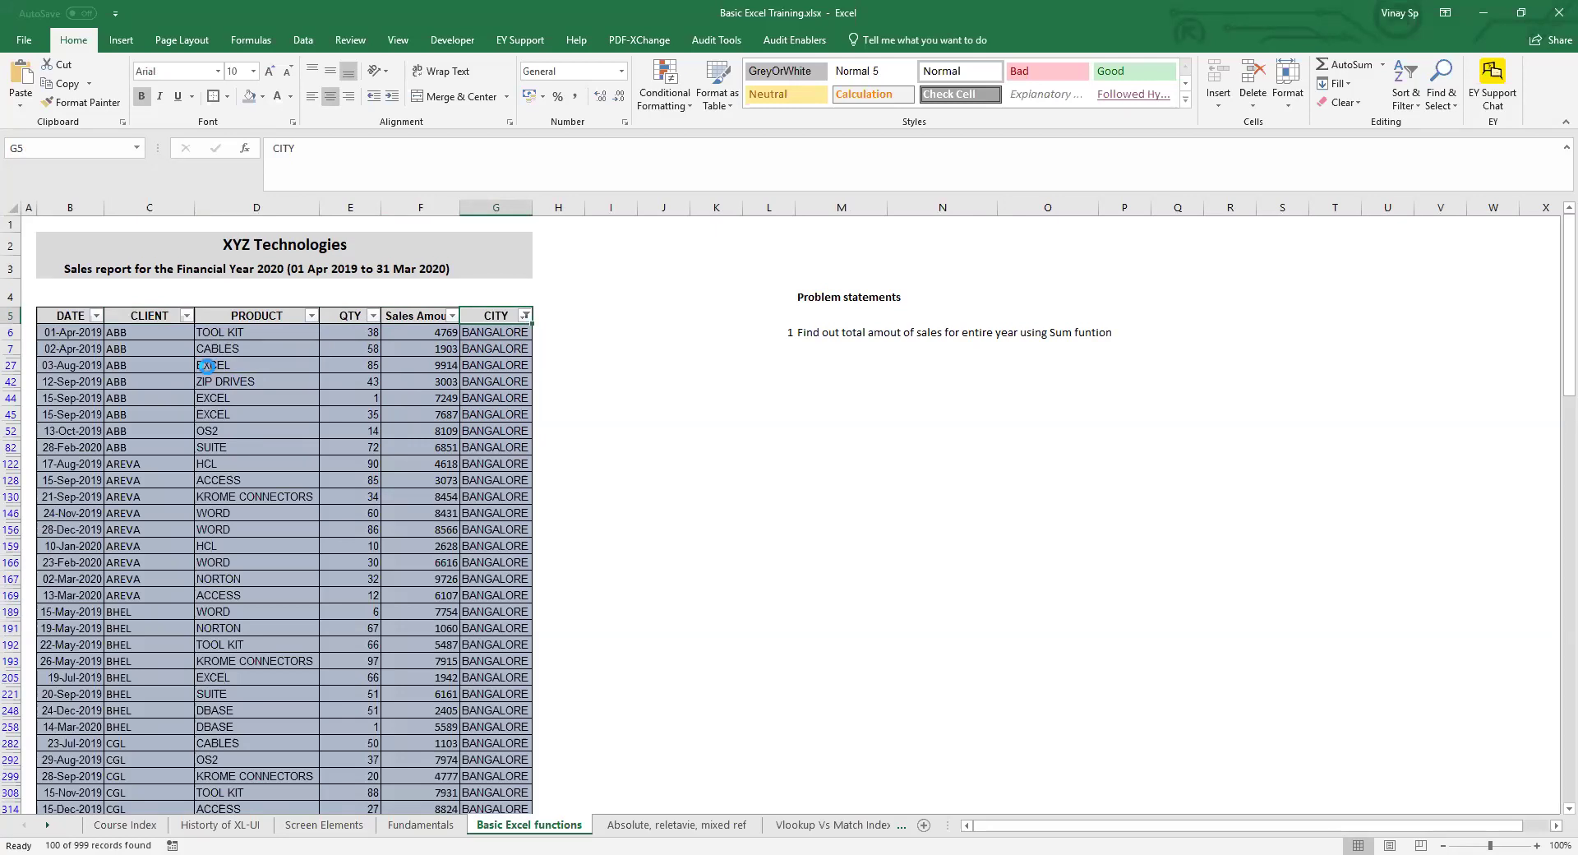
{"action": "key", "text": "alt+Down"}
{"action": "key", "text": "Down"}
{"action": "key", "text": "Down"}
{"action": "key", "text": "Down"}
{"action": "key", "text": "Down"}
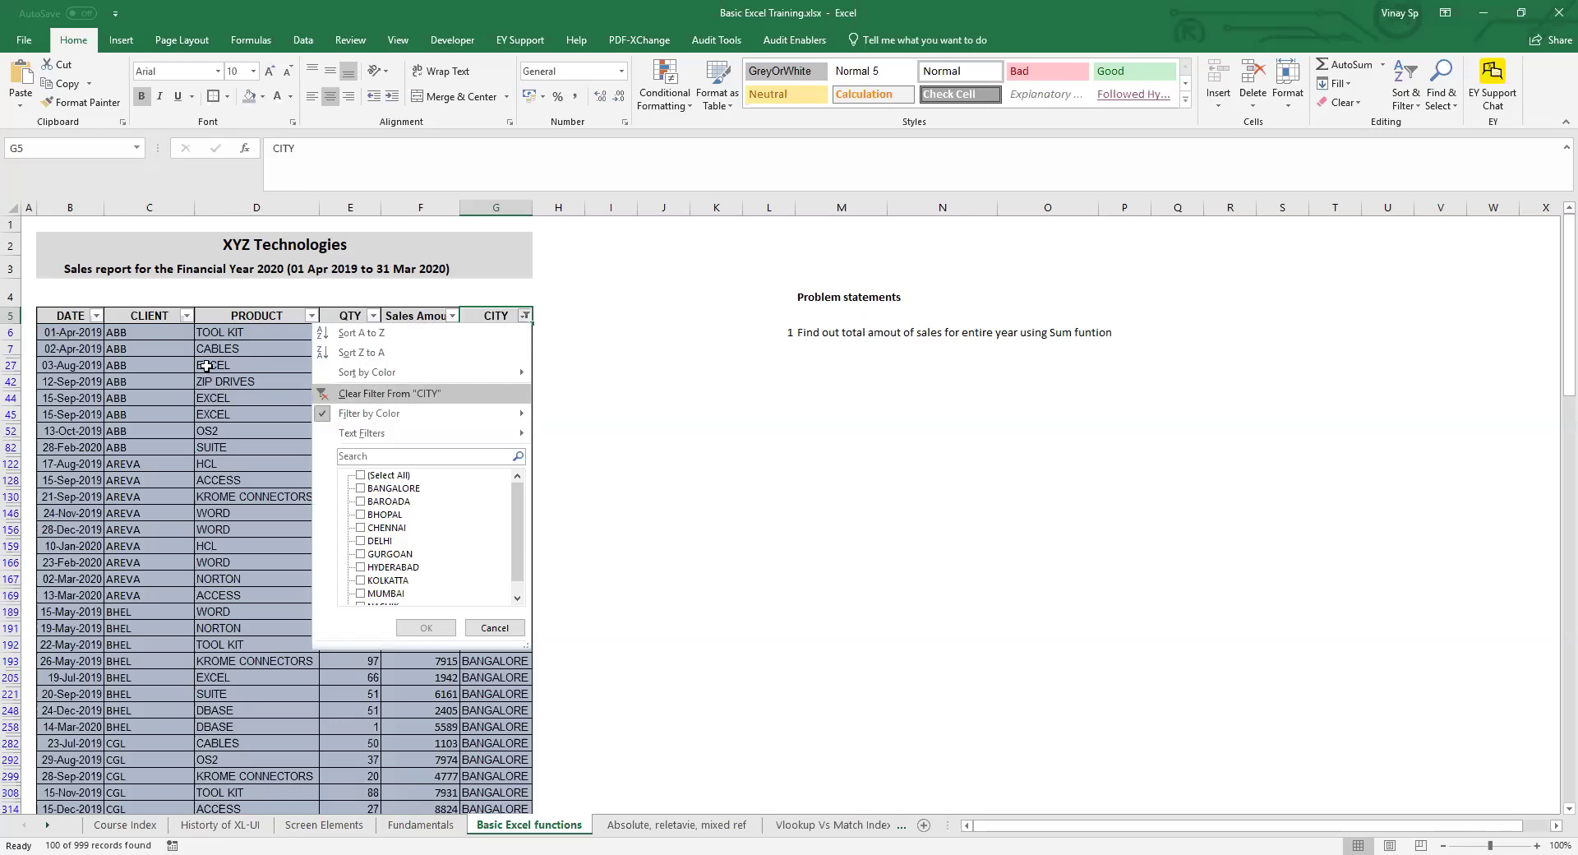
{"action": "key", "text": "Return"}
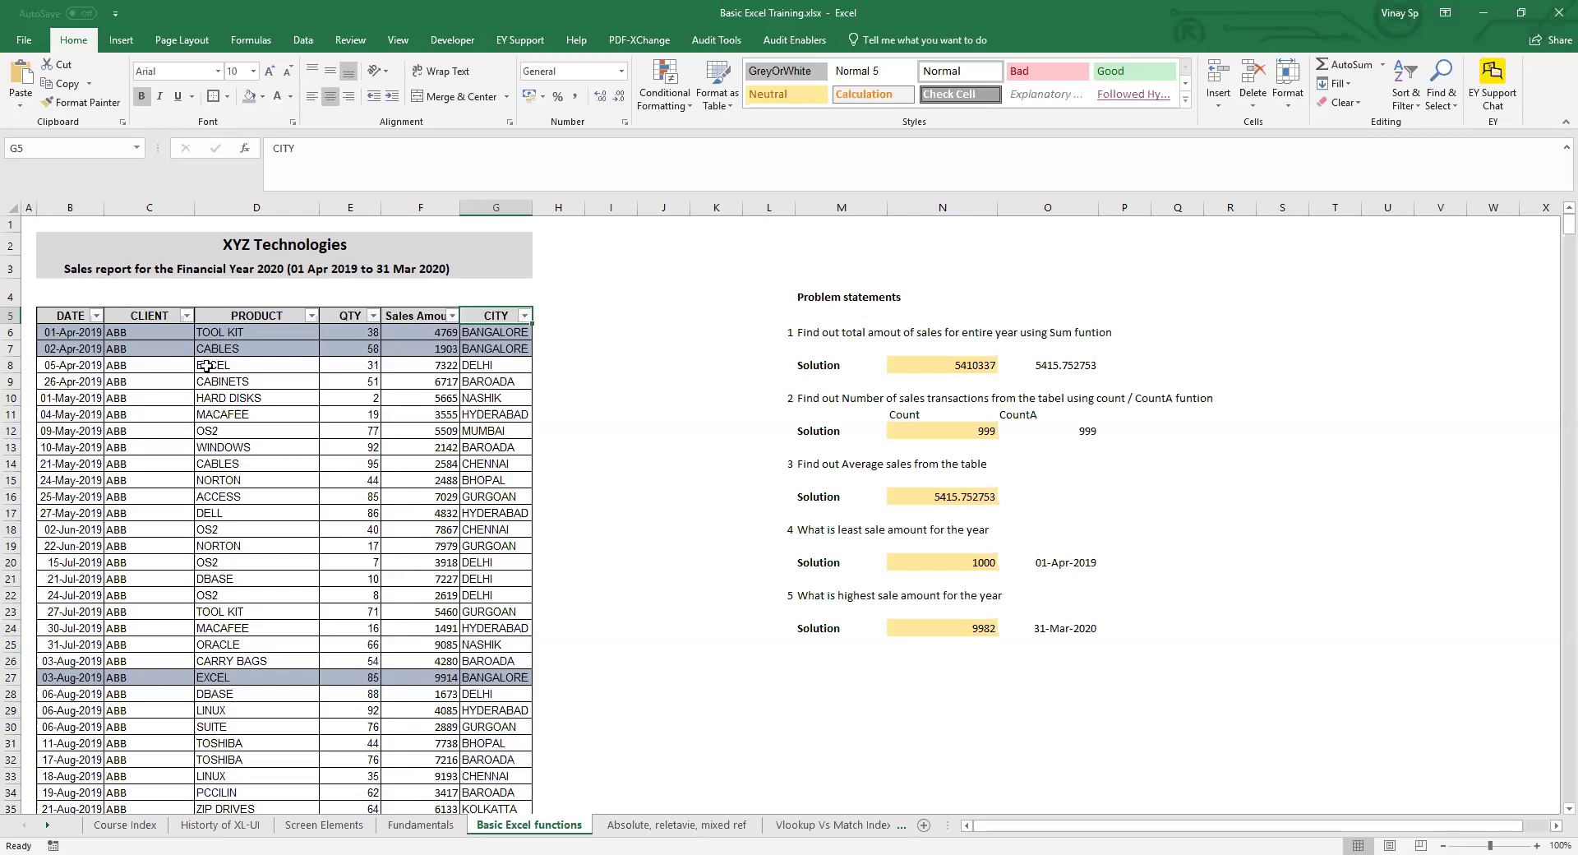
- Insert a blank row above the 29-Oct-2019 record in row 55 of the sales table
{"action": "key", "text": "Left"}
{"action": "key", "text": "Left"}
{"action": "key", "text": "Left"}
{"action": "key", "text": "Left"}
{"action": "key", "text": "Left"}
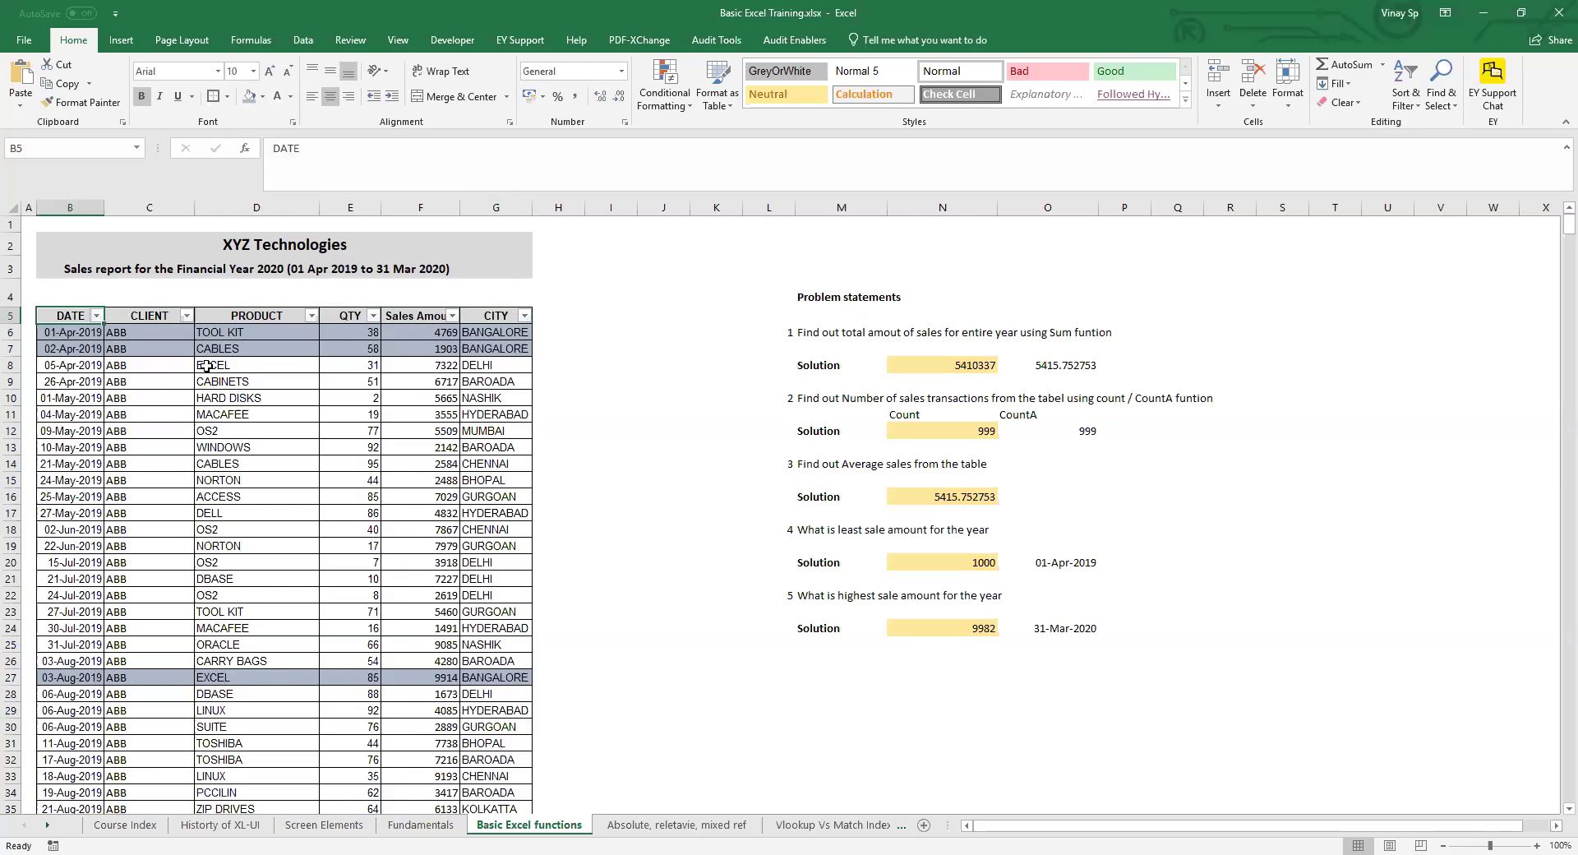
{"action": "scroll", "coordinate": [657, 573], "scroll_direction": "down", "scroll_amount": 12}
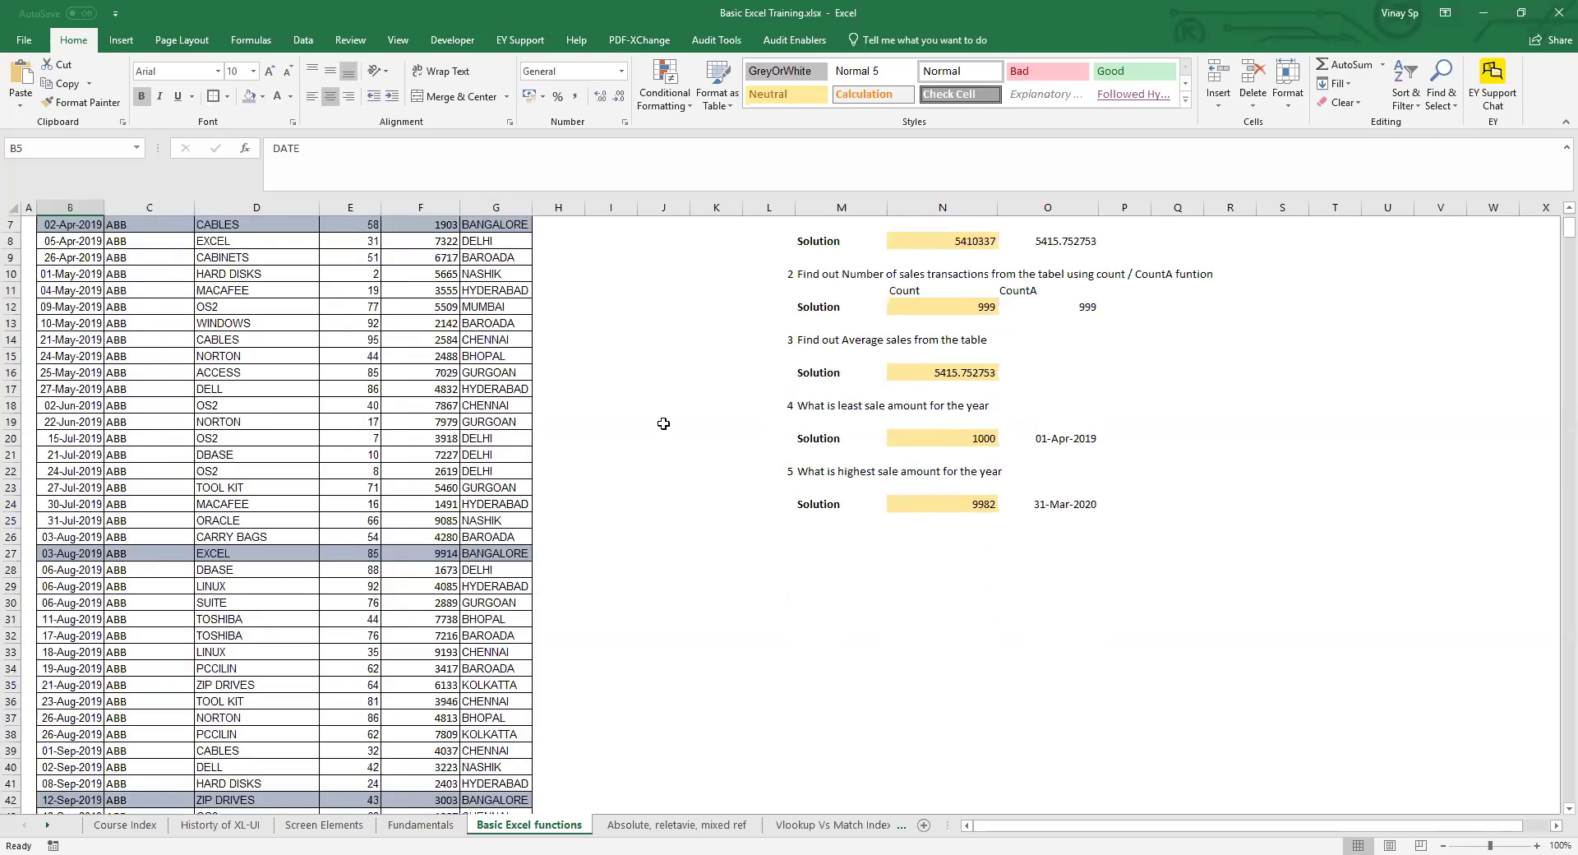
{"action": "left_click", "coordinate": [420, 553]}
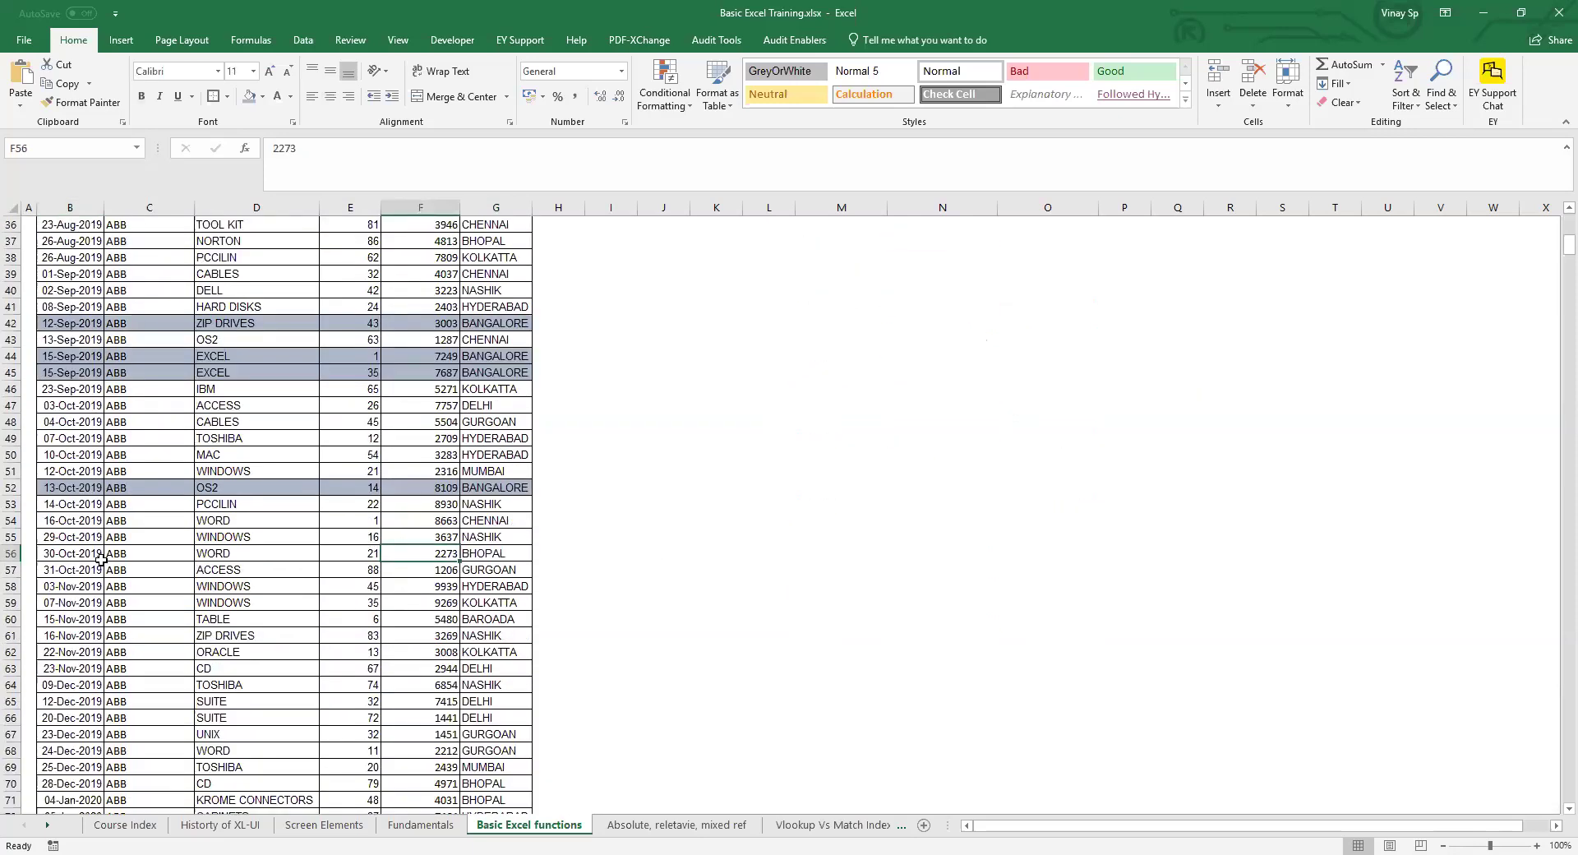
{"action": "right_click", "coordinate": [12, 552]}
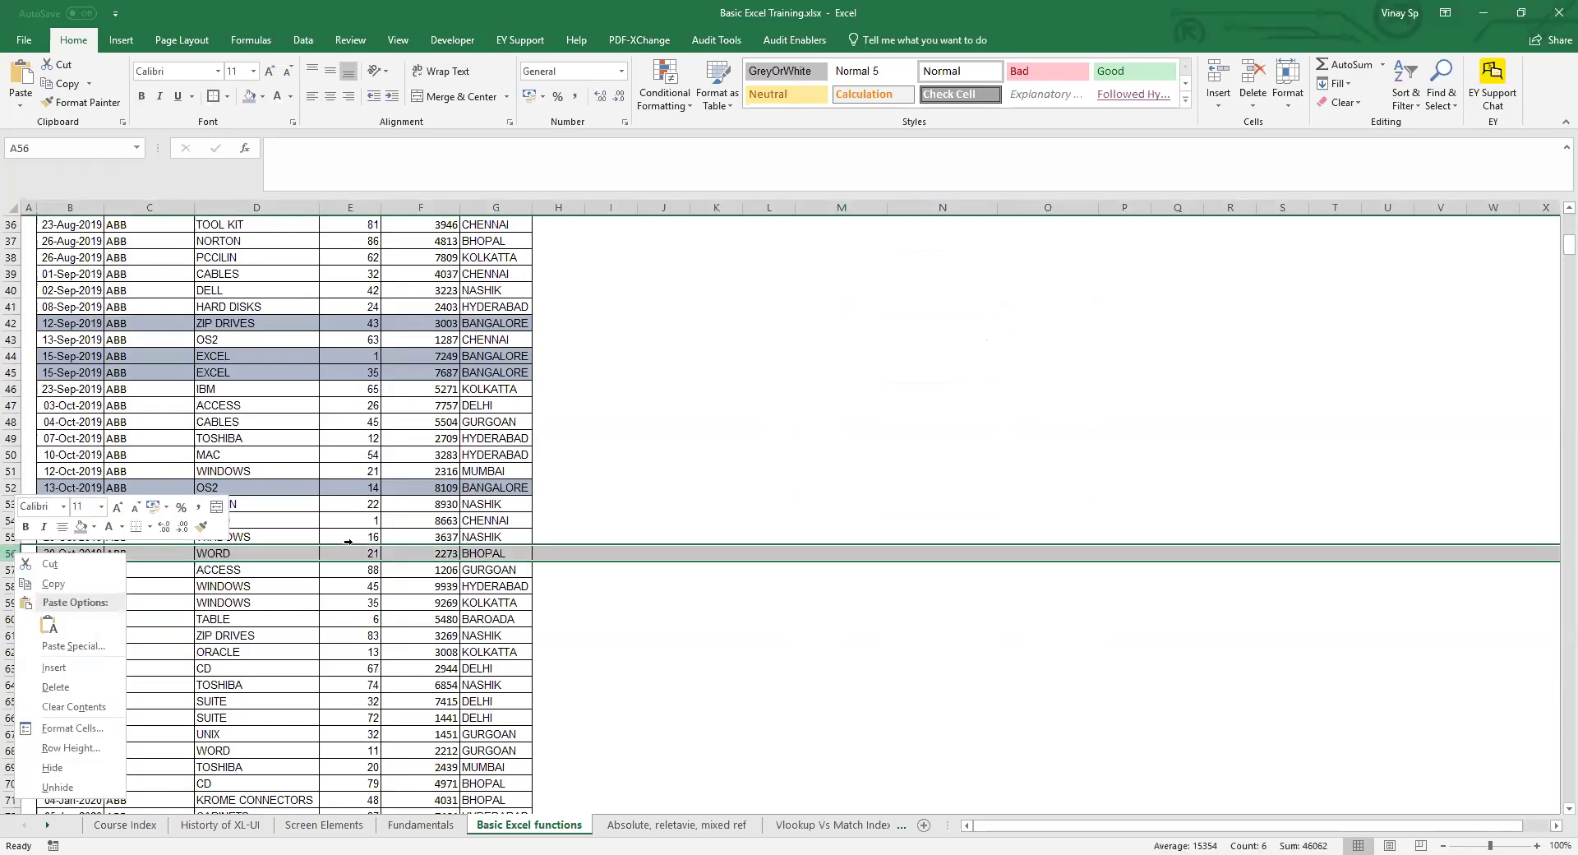
{"action": "key", "text": "Escape"}
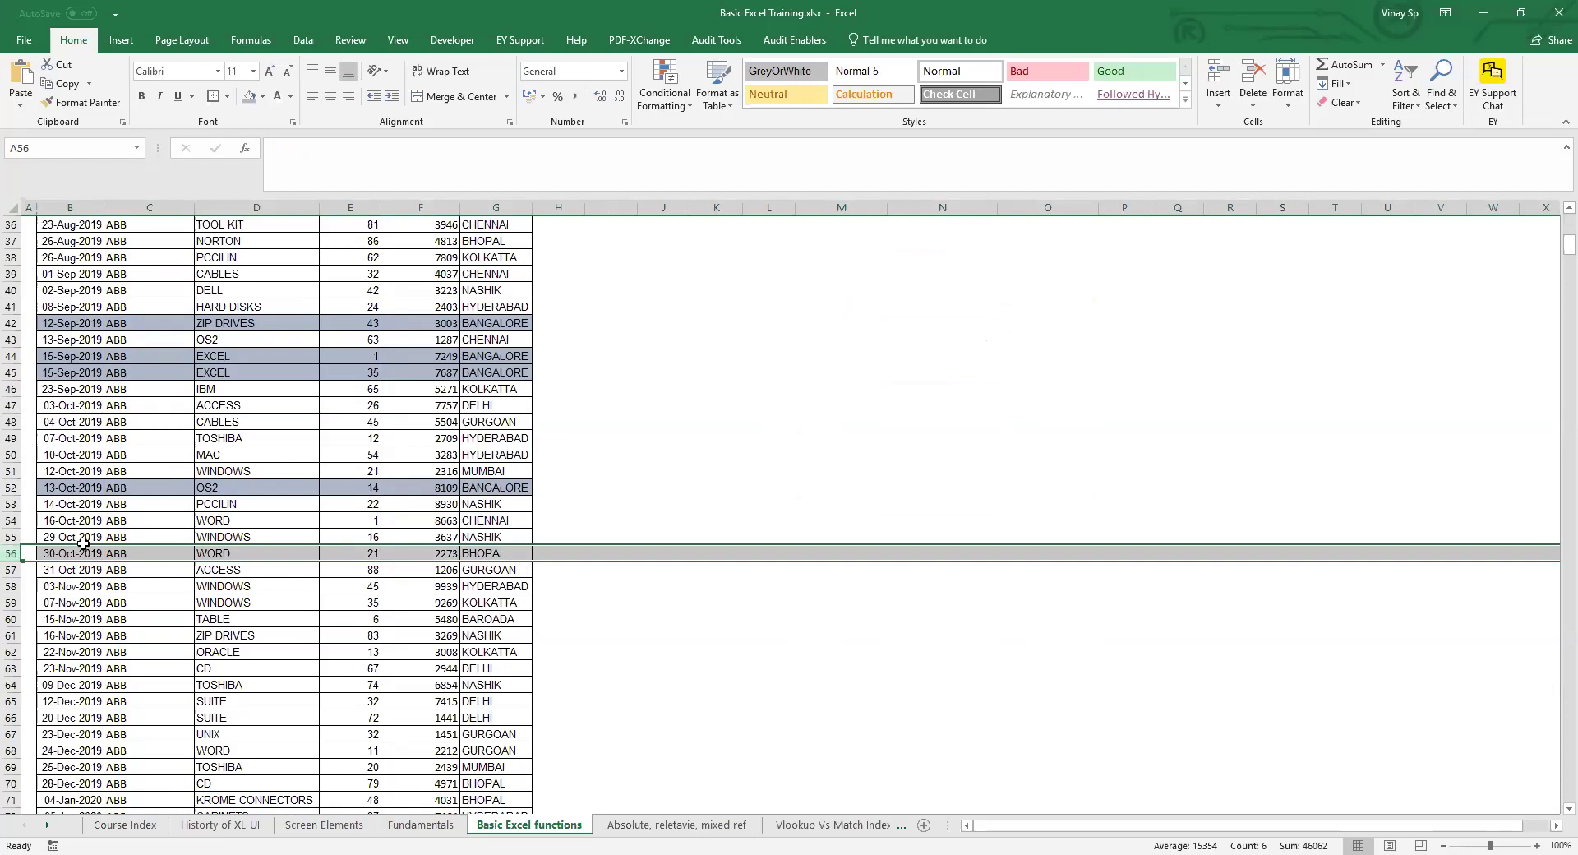
{"action": "right_click", "coordinate": [10, 544]}
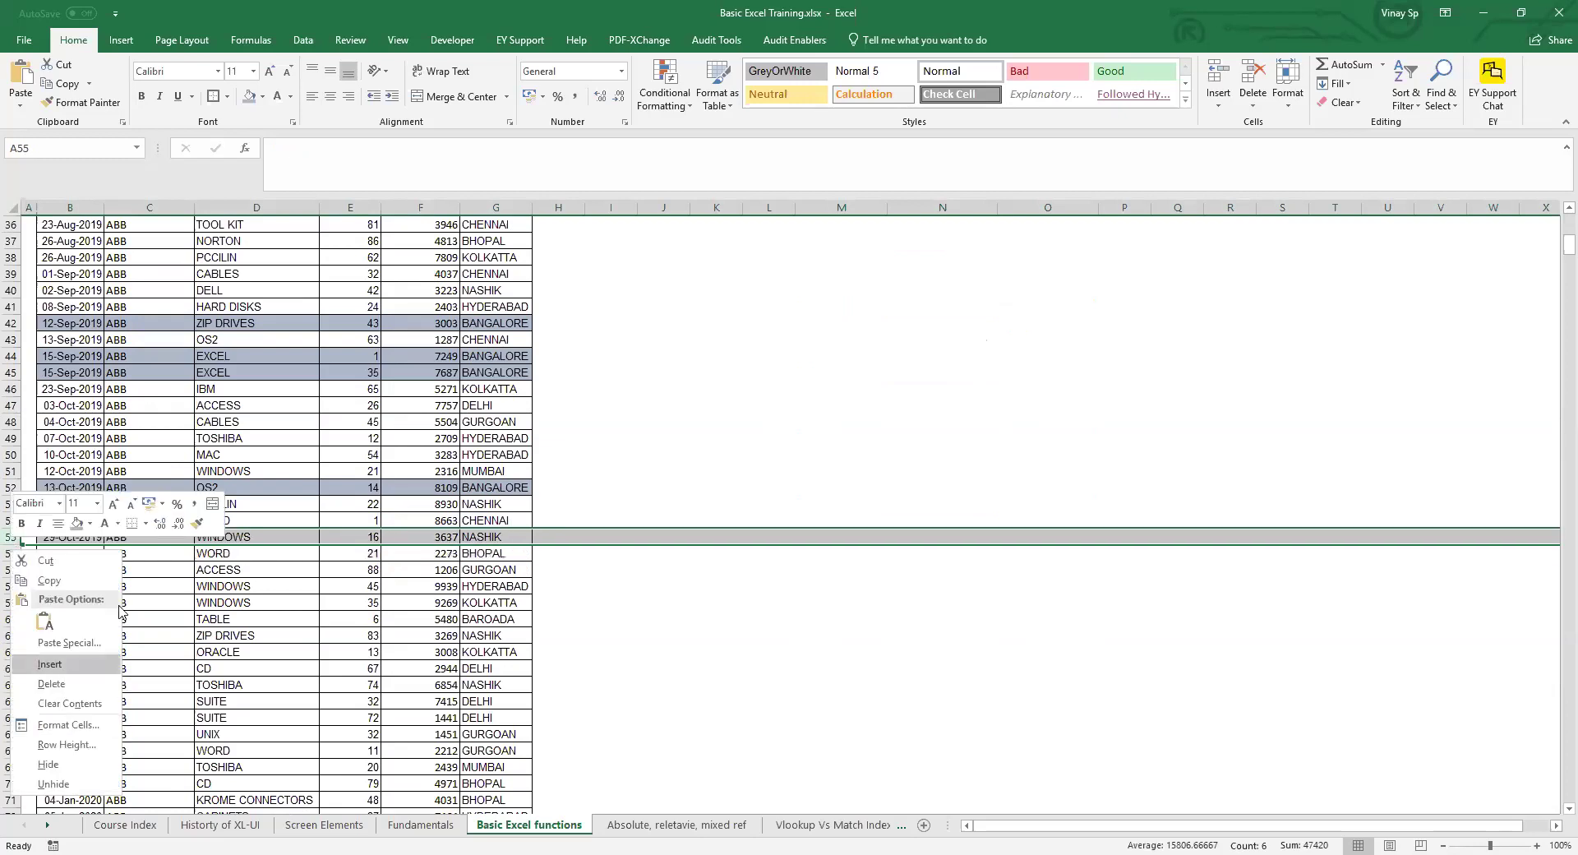
{"action": "left_click", "coordinate": [58, 665]}
{"action": "right_click", "coordinate": [12, 537]}
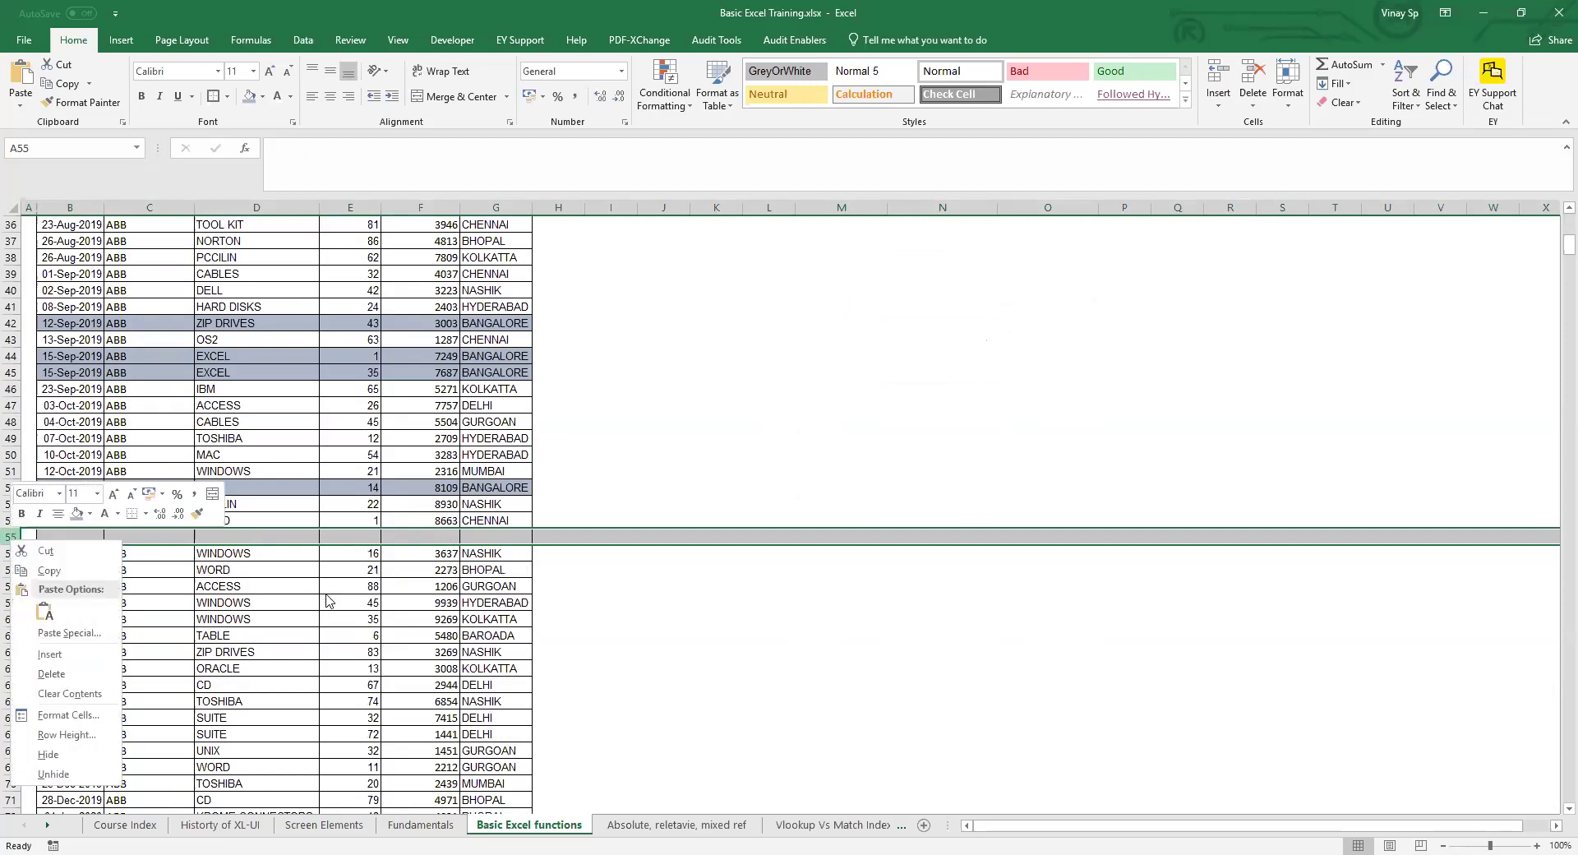
{"action": "left_click", "coordinate": [528, 394]}
- Select the DATE column from its header down to the last date above the blank row
{"action": "key", "text": "ctrl+Left"}
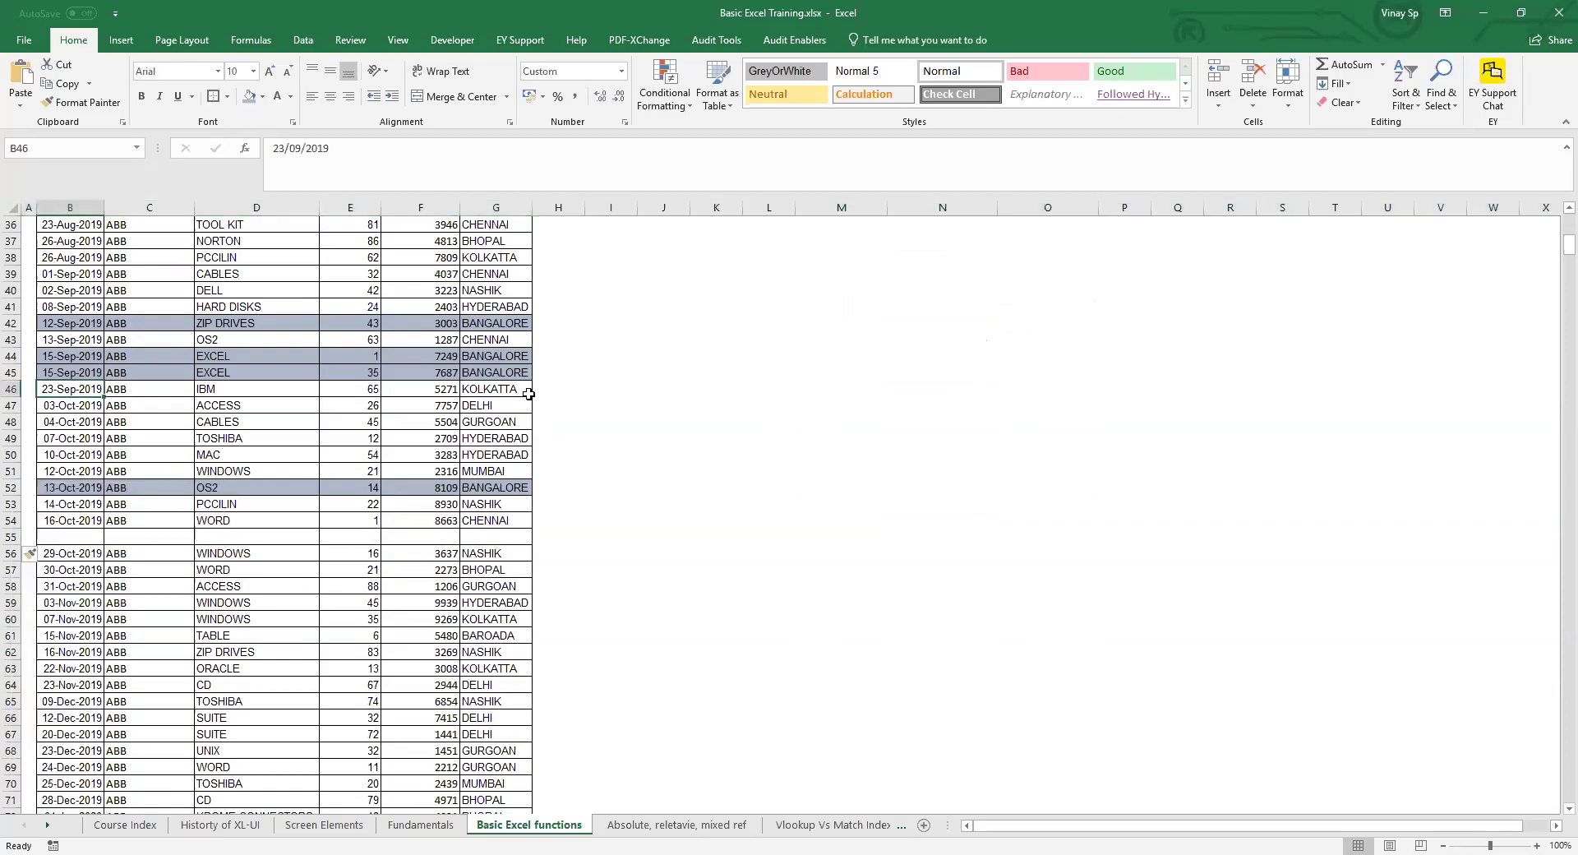
{"action": "key", "text": "ctrl+Up"}
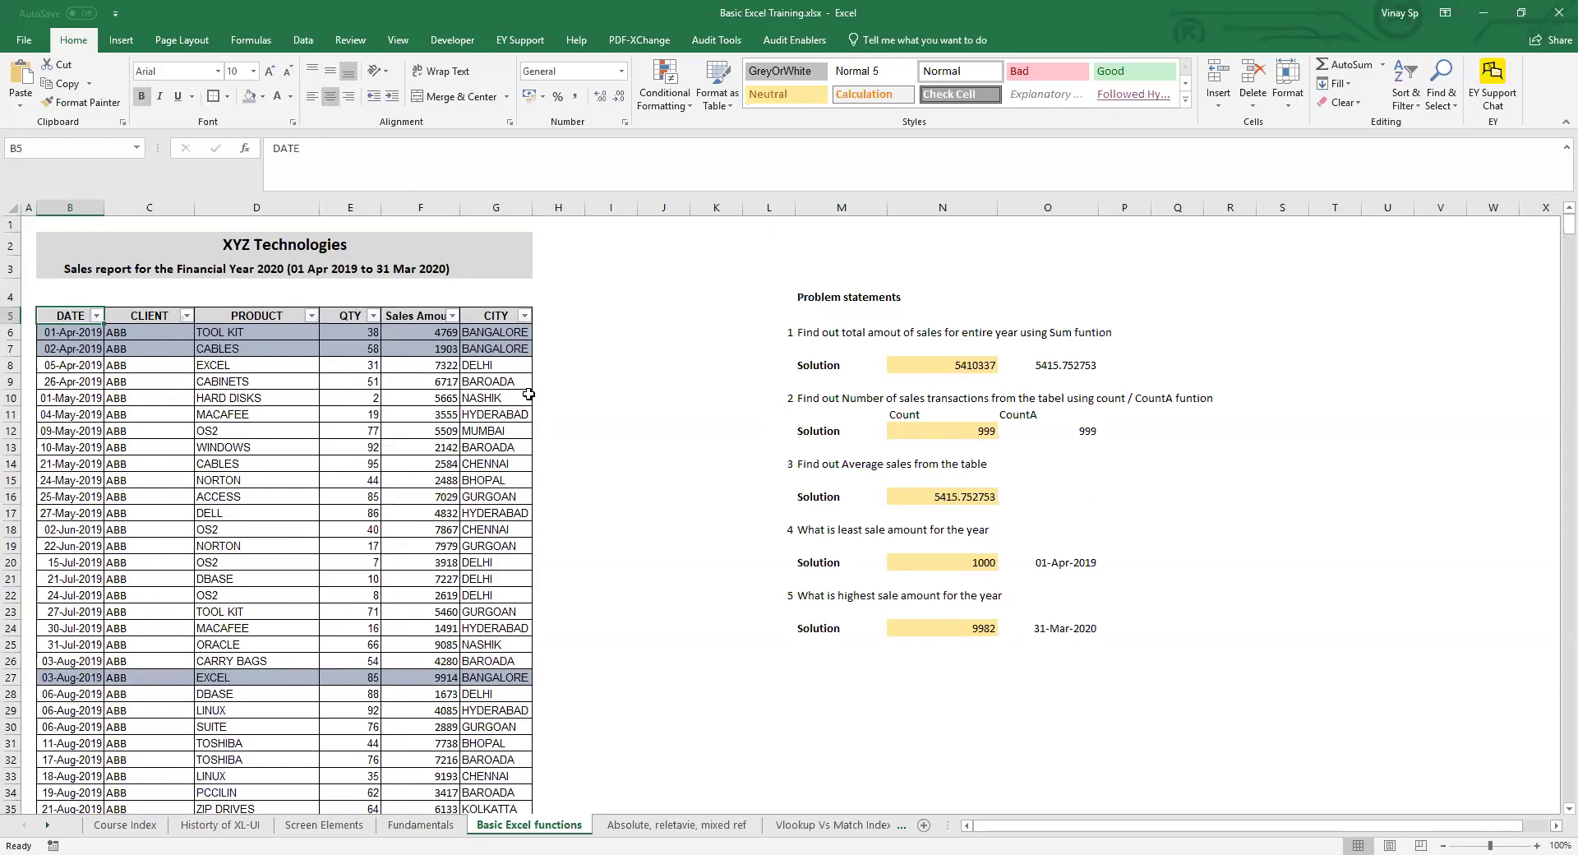
{"action": "key", "text": "ctrl+shift+Down"}
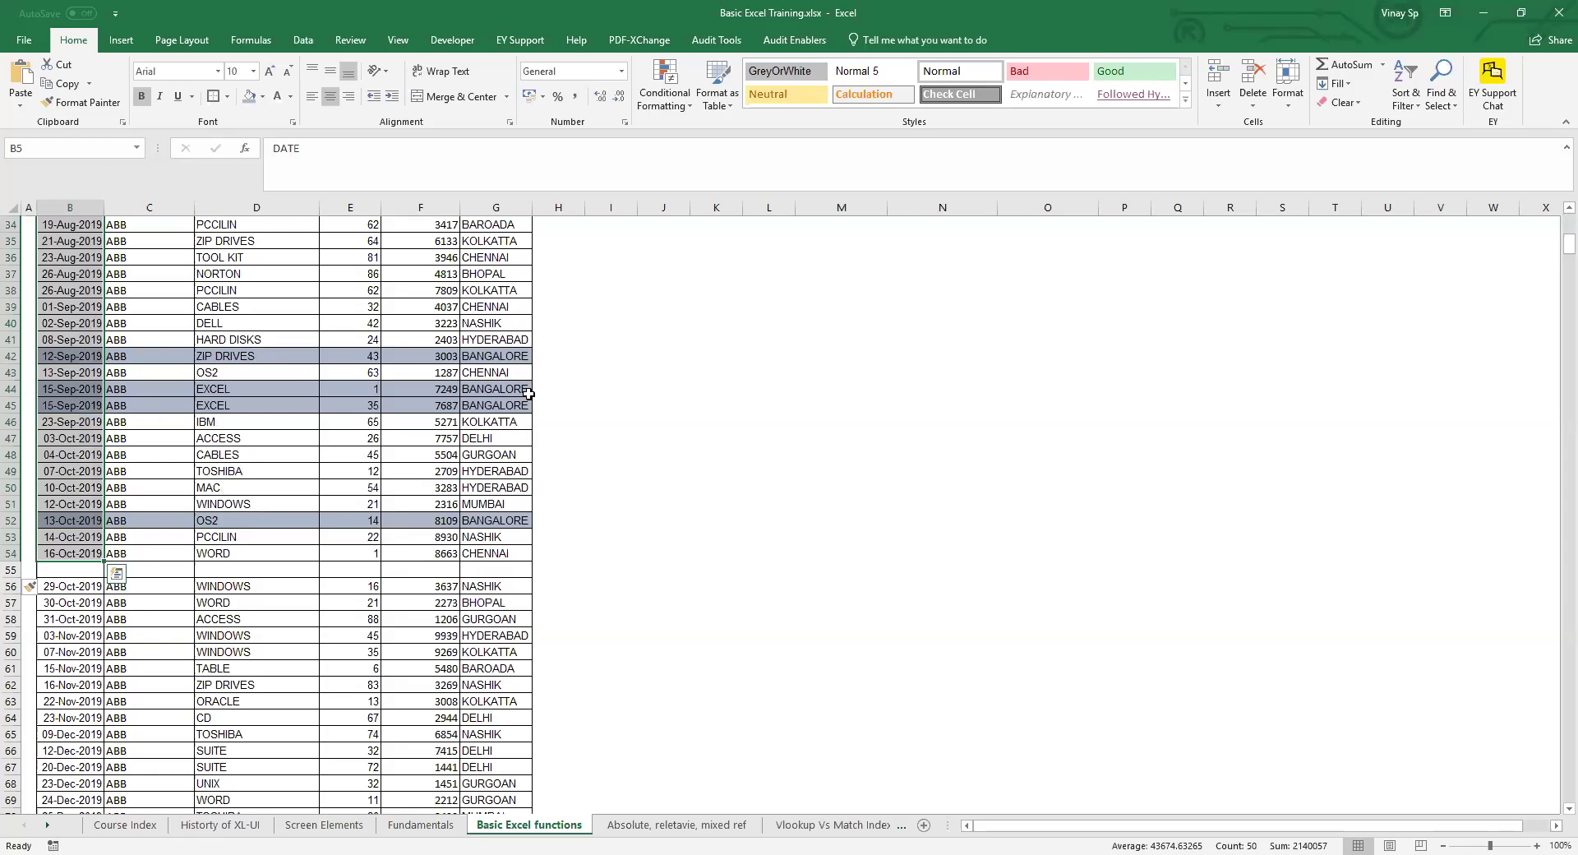
- Jump between the DATE header and the last date before the blank row, examining where the continuous data block ends
{"action": "key", "text": "ctrl+Down"}
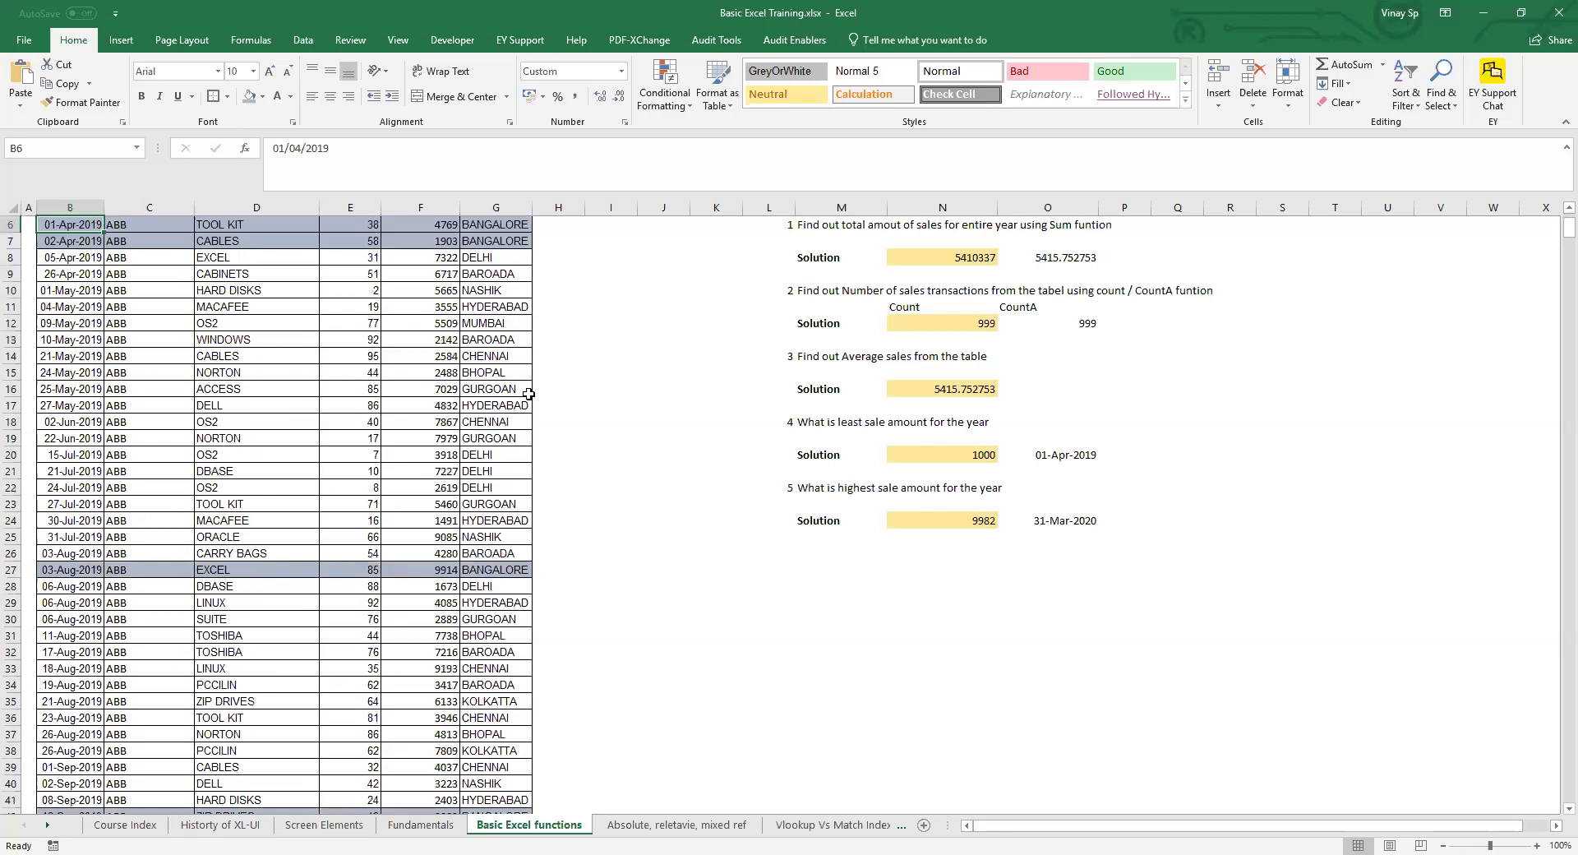
{"action": "scroll", "coordinate": [529, 394], "scroll_direction": "down", "scroll_amount": 2}
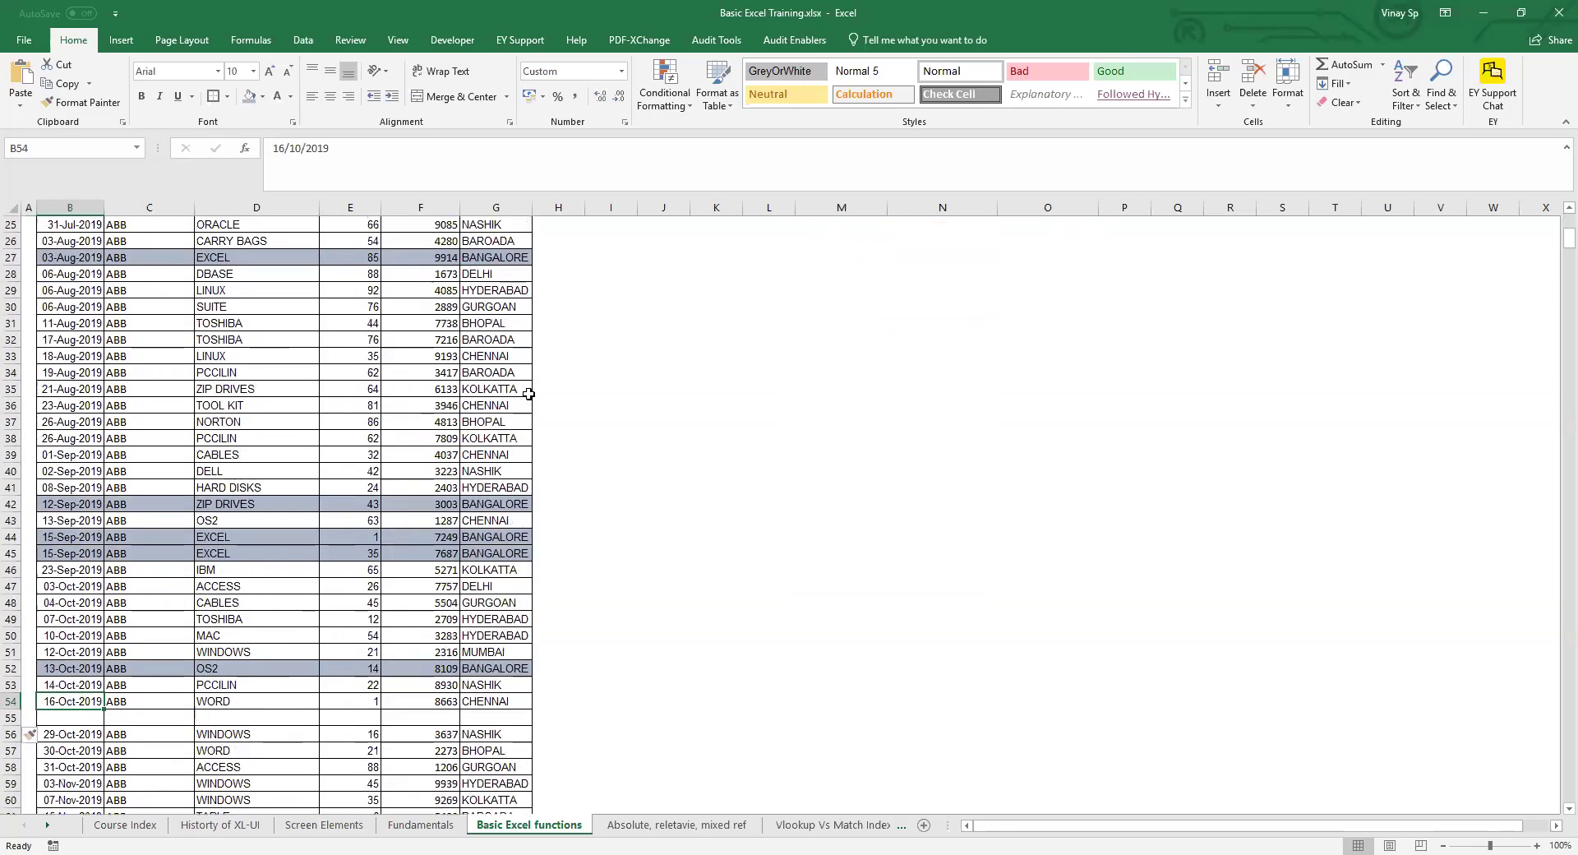
{"action": "scroll", "coordinate": [529, 395], "scroll_direction": "up", "scroll_amount": 1}
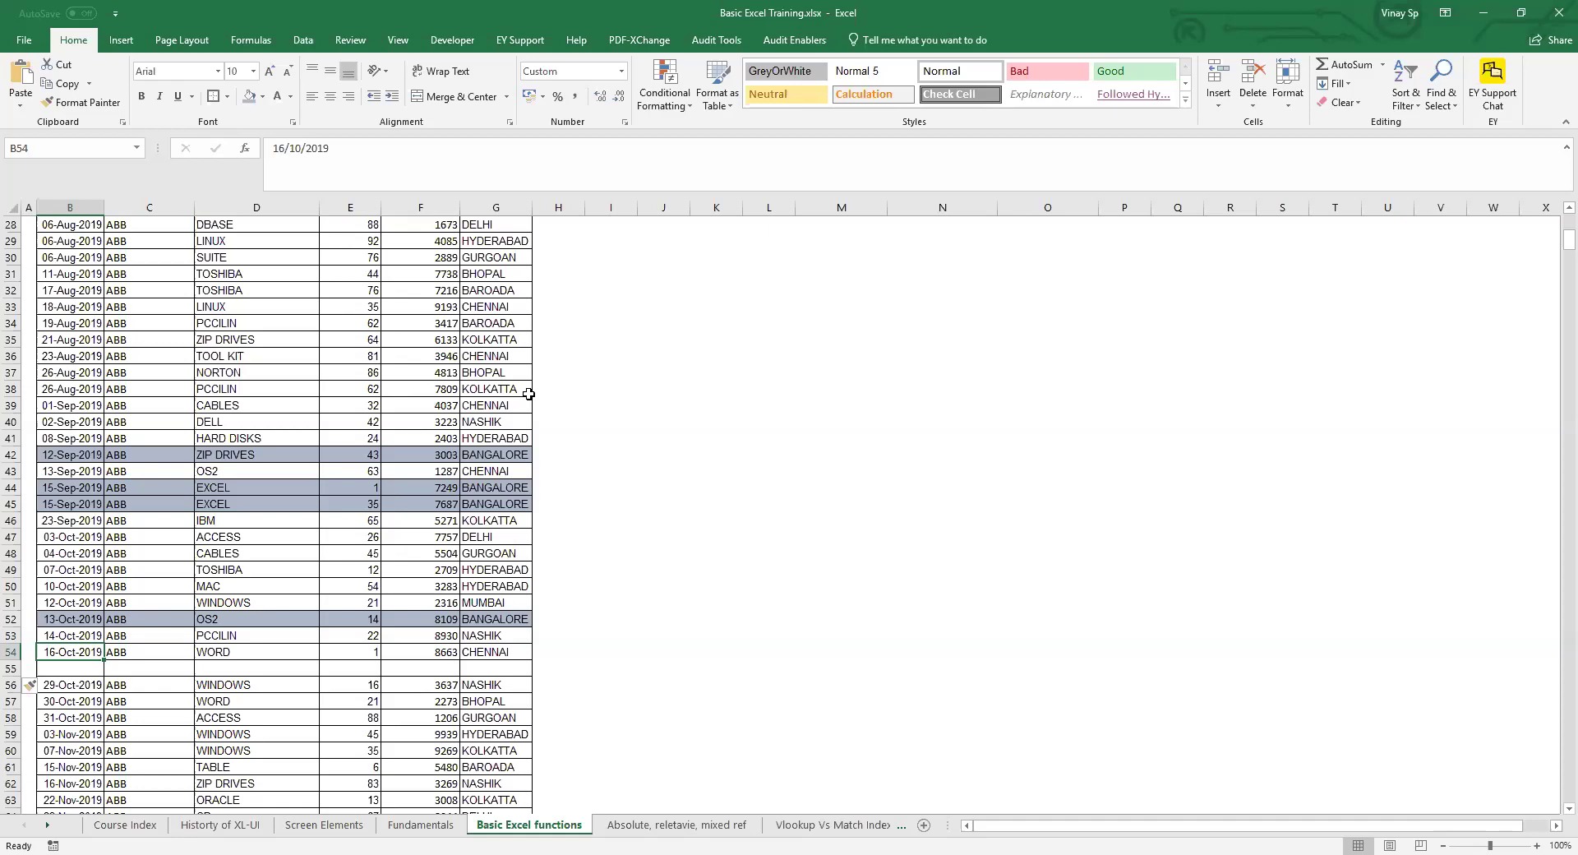
{"action": "key", "text": "ctrl+Up"}
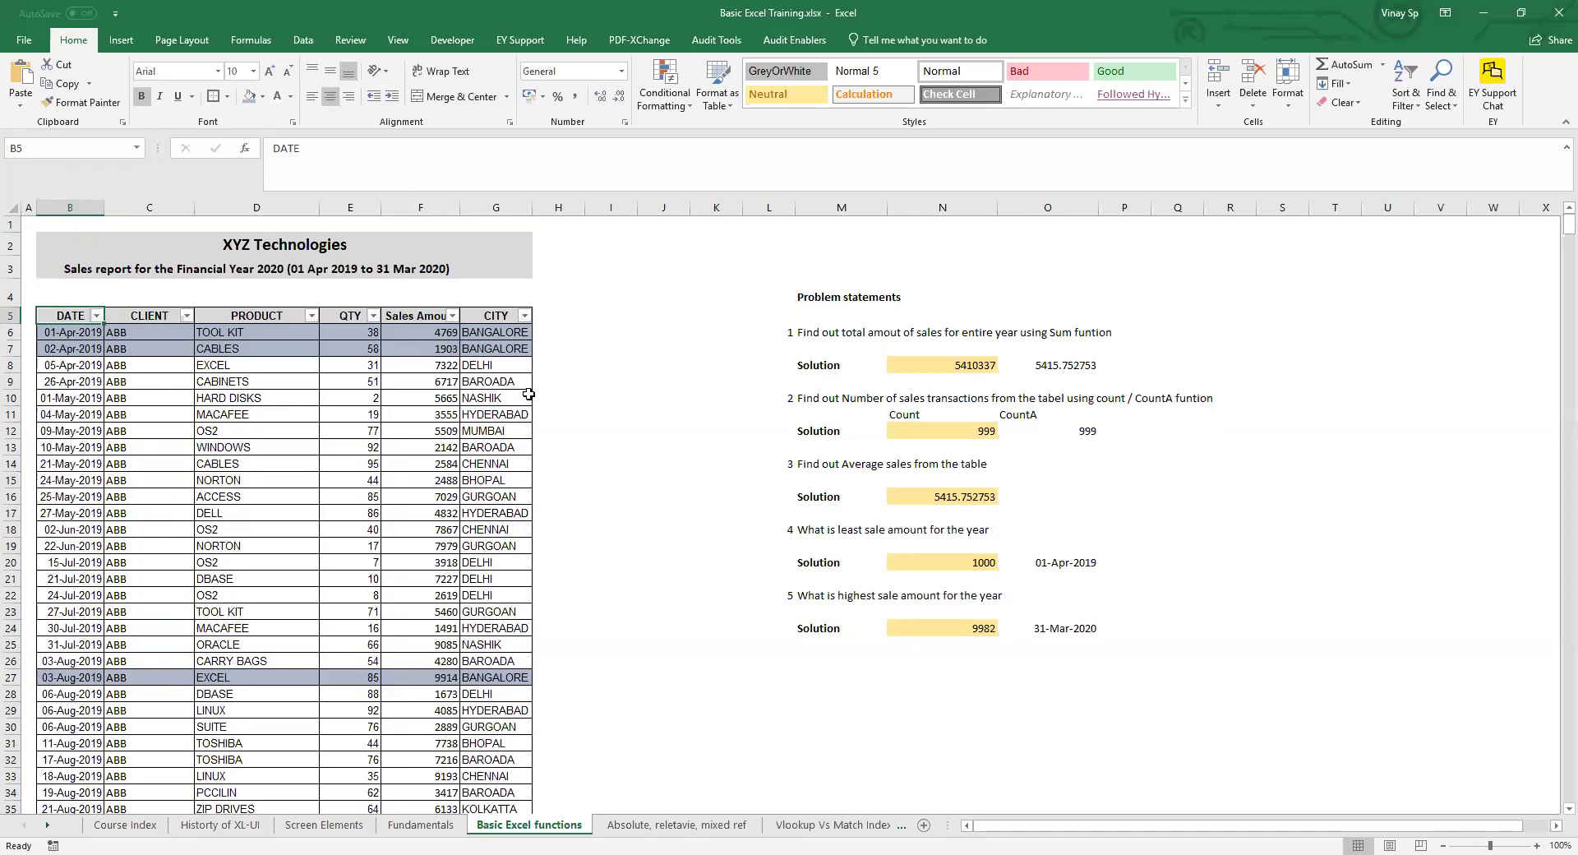
{"action": "key", "text": "ctrl+Down"}
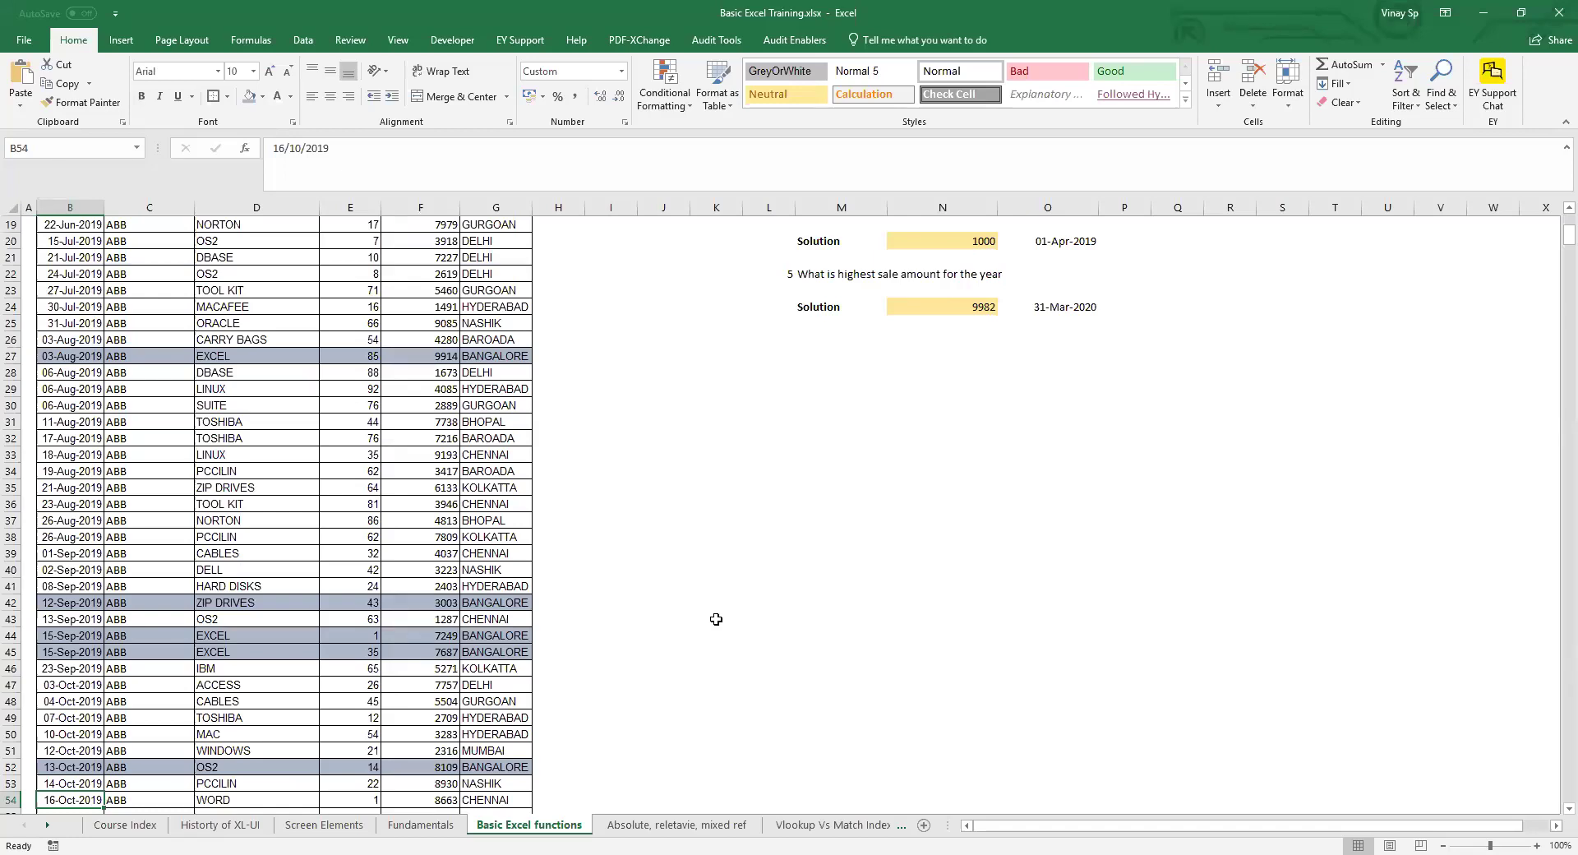
{"action": "scroll", "coordinate": [716, 619], "scroll_direction": "down", "scroll_amount": 5}
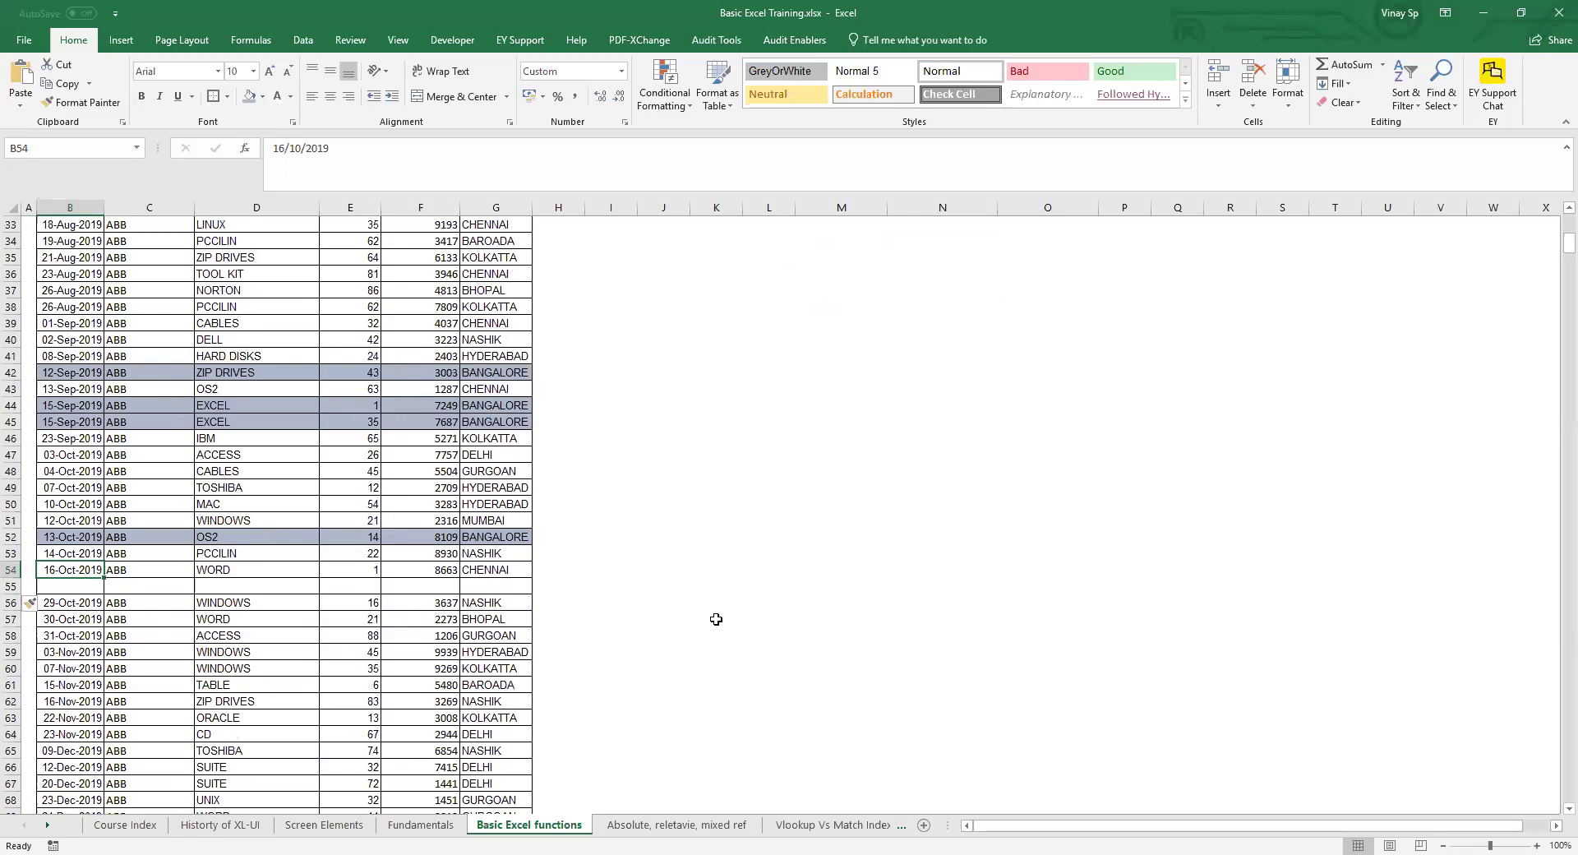
{"action": "scroll", "coordinate": [716, 619], "scroll_direction": "up", "scroll_amount": 5}
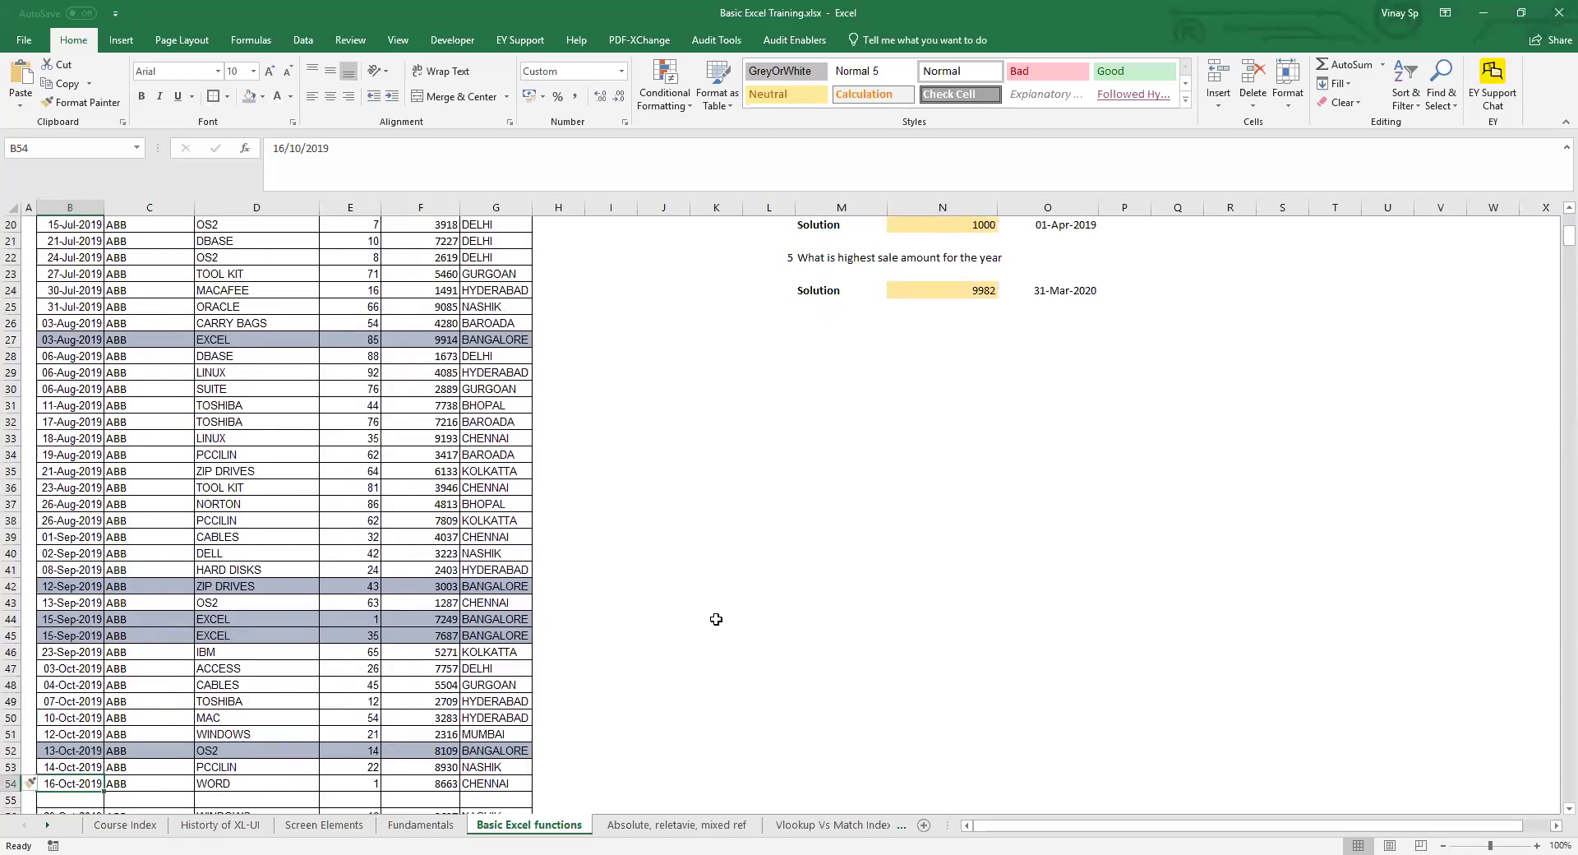
- Select everything from the DATE header to the last used cell of the sheet, inspect the range's lower end, and release the selection
{"action": "key", "text": "ctrl+Up"}
{"action": "key", "text": "ctrl+Up"}
{"action": "key", "text": "ctrl+Up"}
{"action": "key", "text": "Down"}
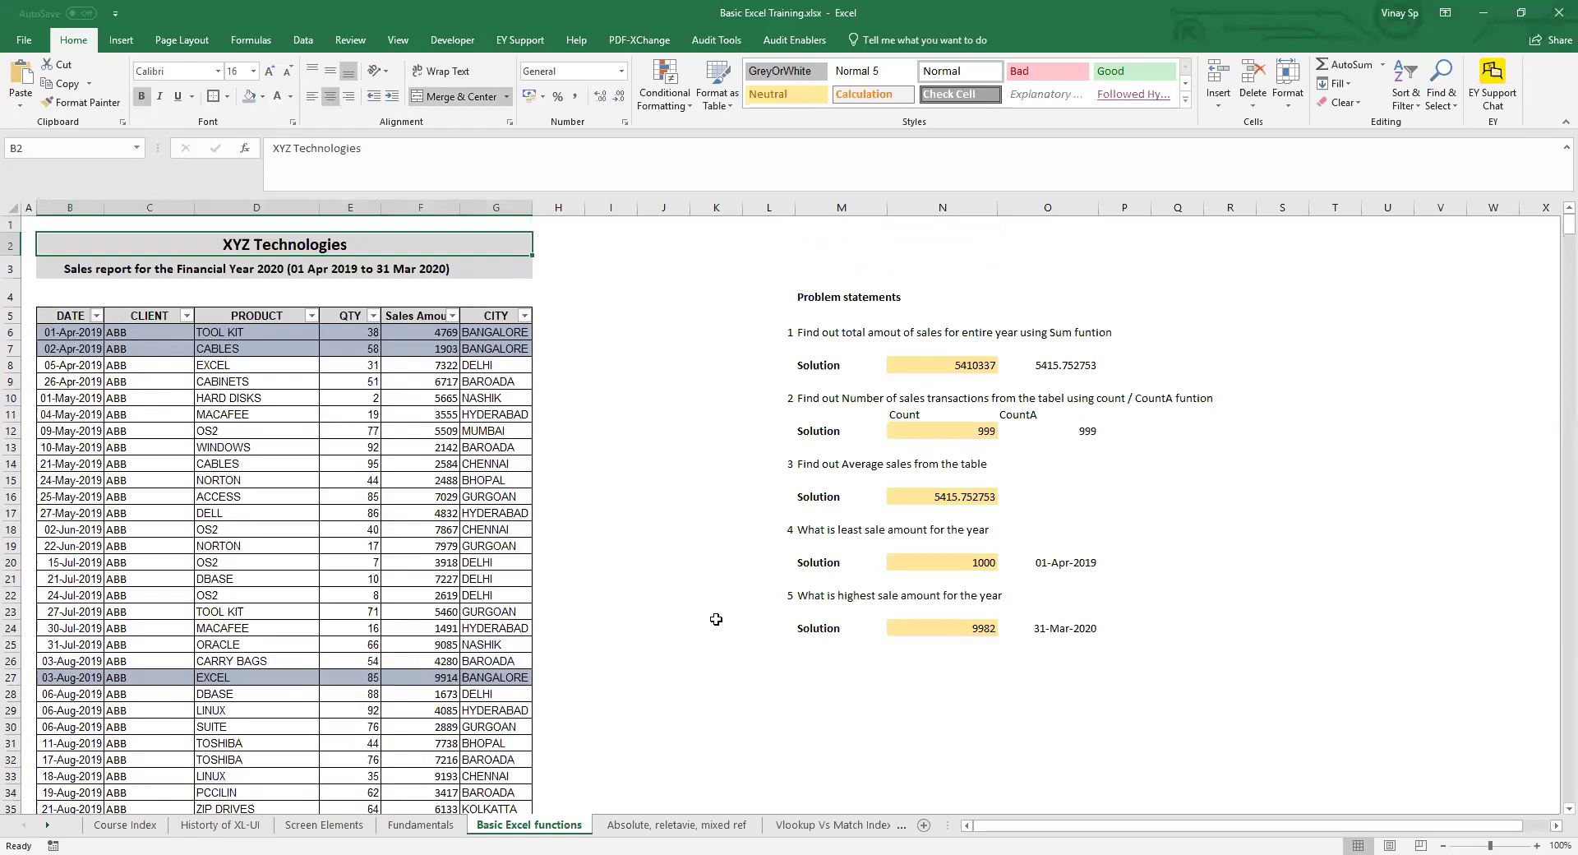
{"action": "key", "text": "ctrl+Down"}
{"action": "key", "text": "Down"}
{"action": "key", "text": "Up"}
{"action": "key", "text": "Up"}
{"action": "key", "text": "Down"}
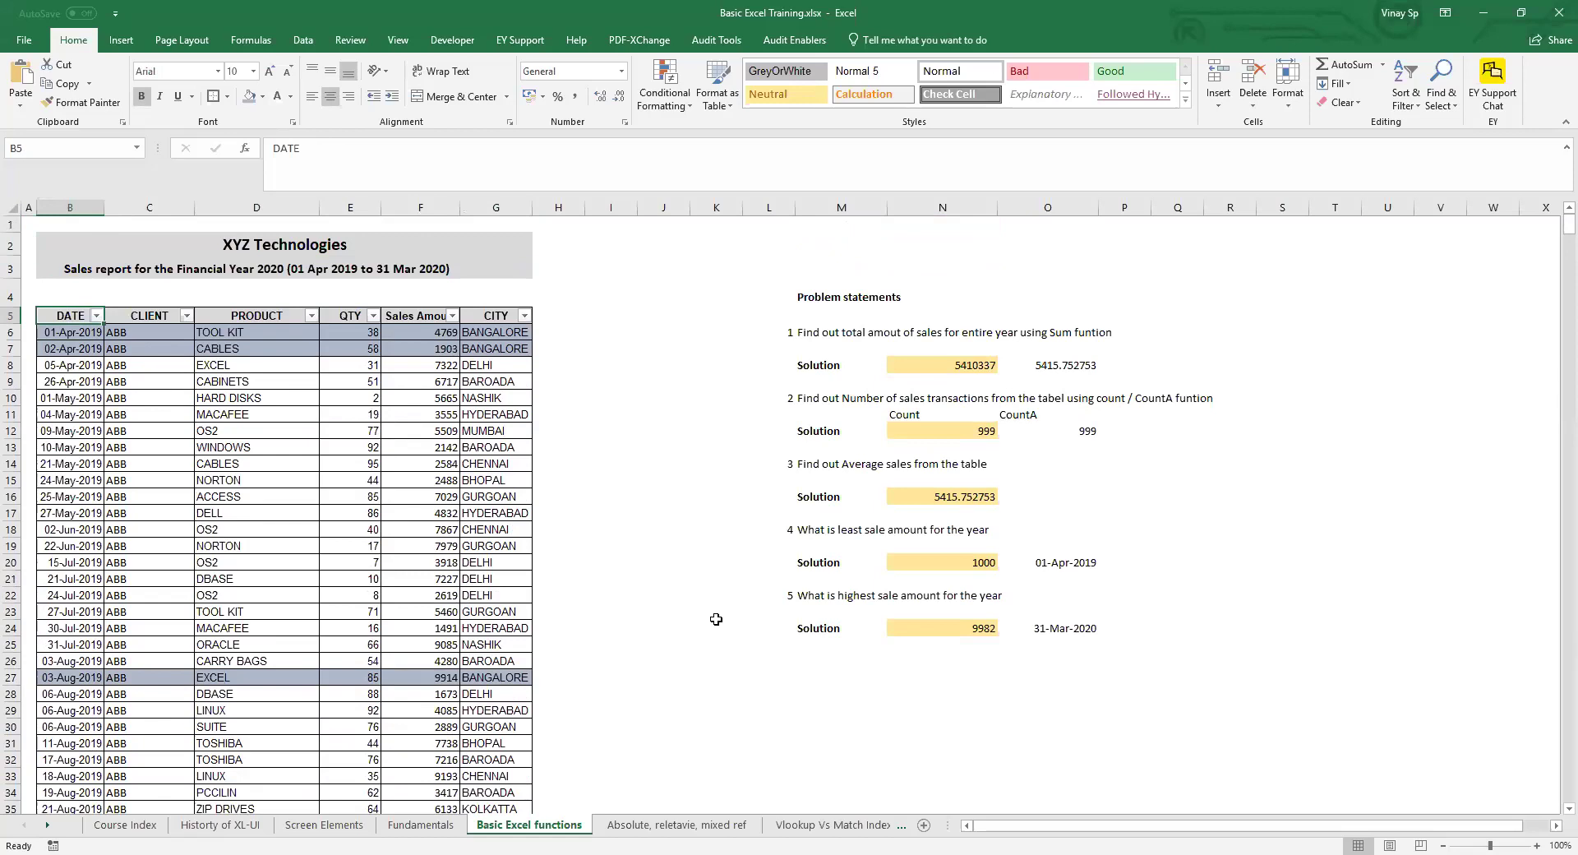
{"action": "key", "text": "ctrl+shift+End"}
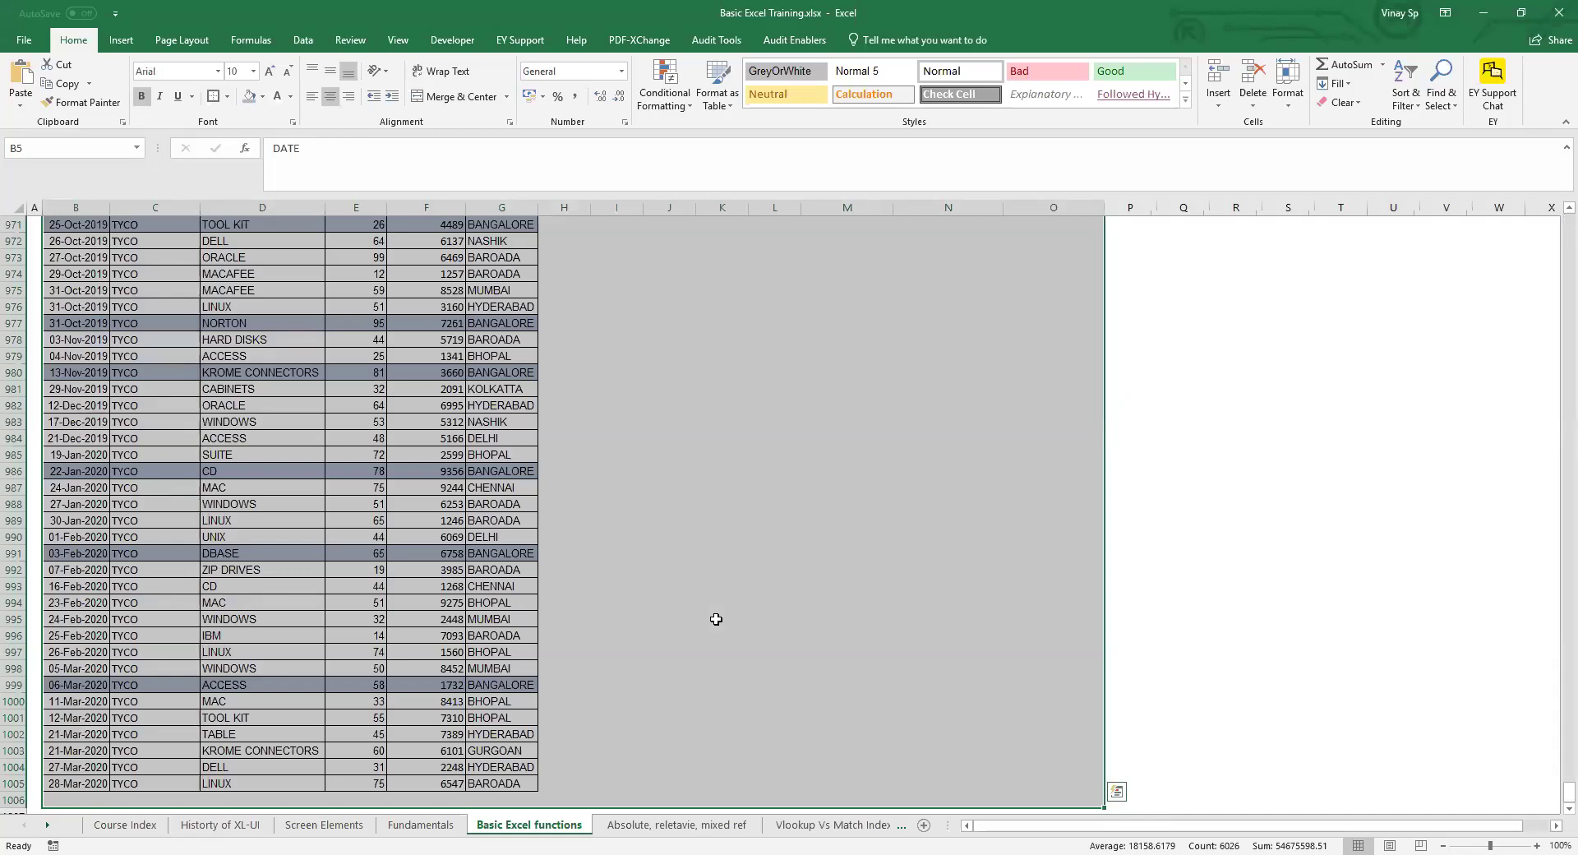
{"action": "scroll", "coordinate": [716, 619], "scroll_direction": "down", "scroll_amount": 2}
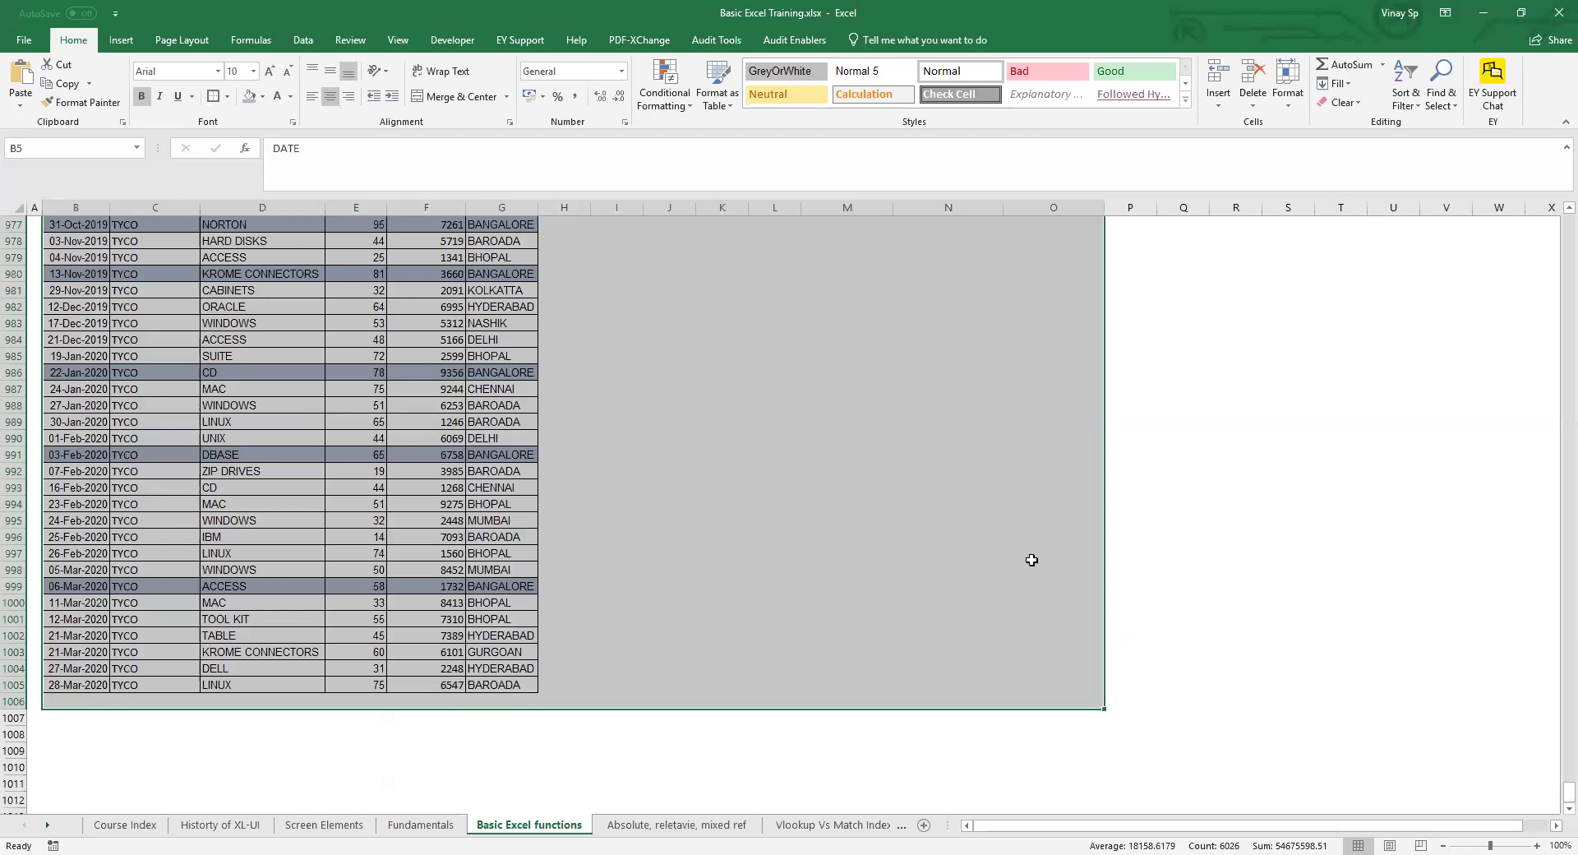
{"action": "left_click", "coordinate": [871, 533]}
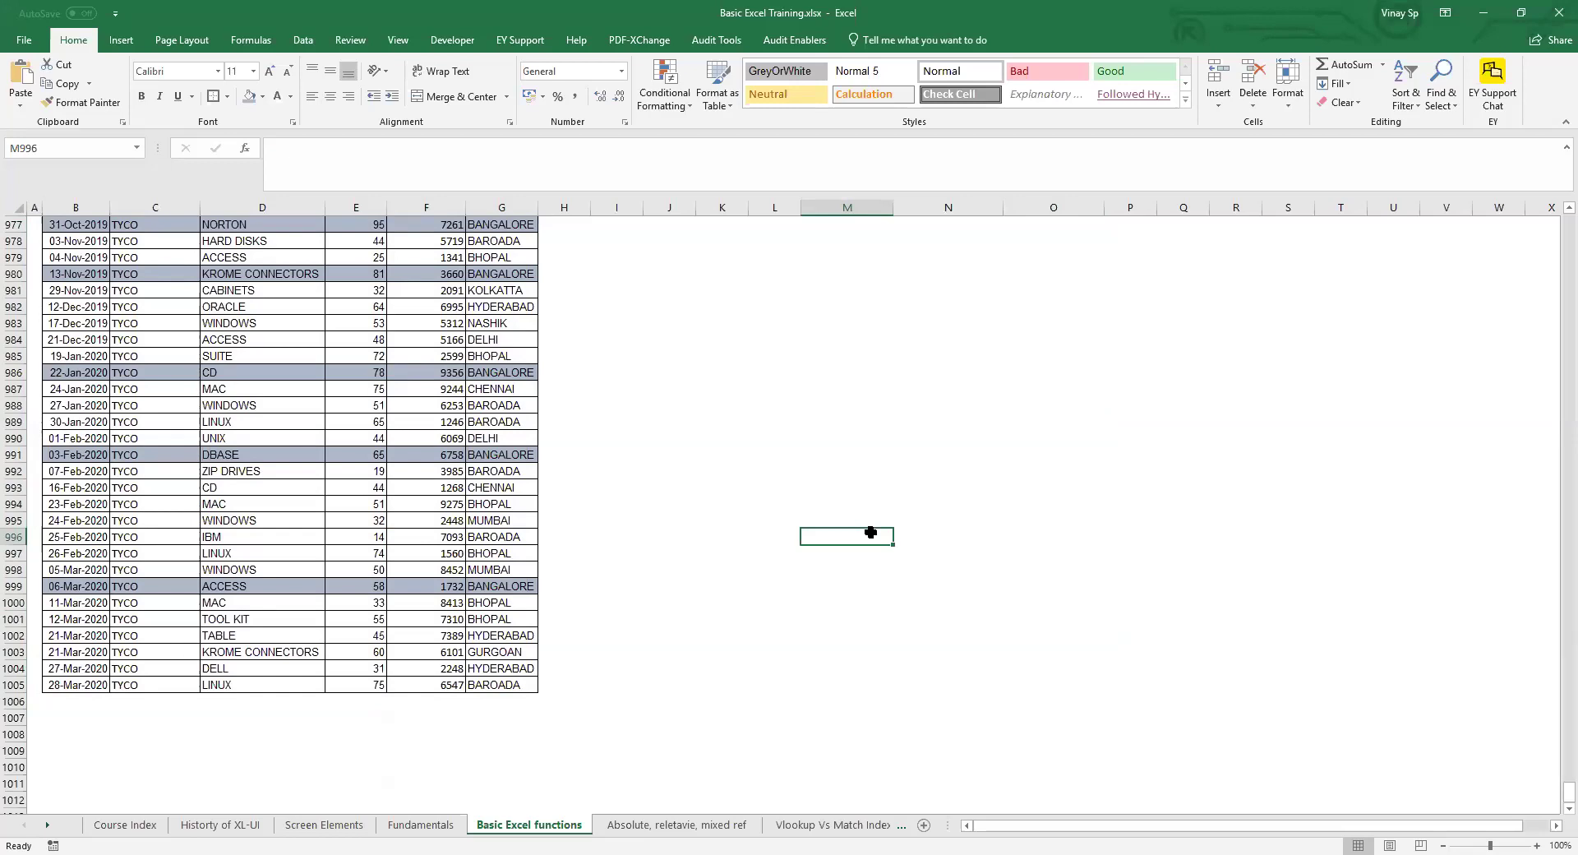
- Jump from cell A1 to the last used cell, go to the start of that row, and return to A1
{"action": "key", "text": "ctrl+Home"}
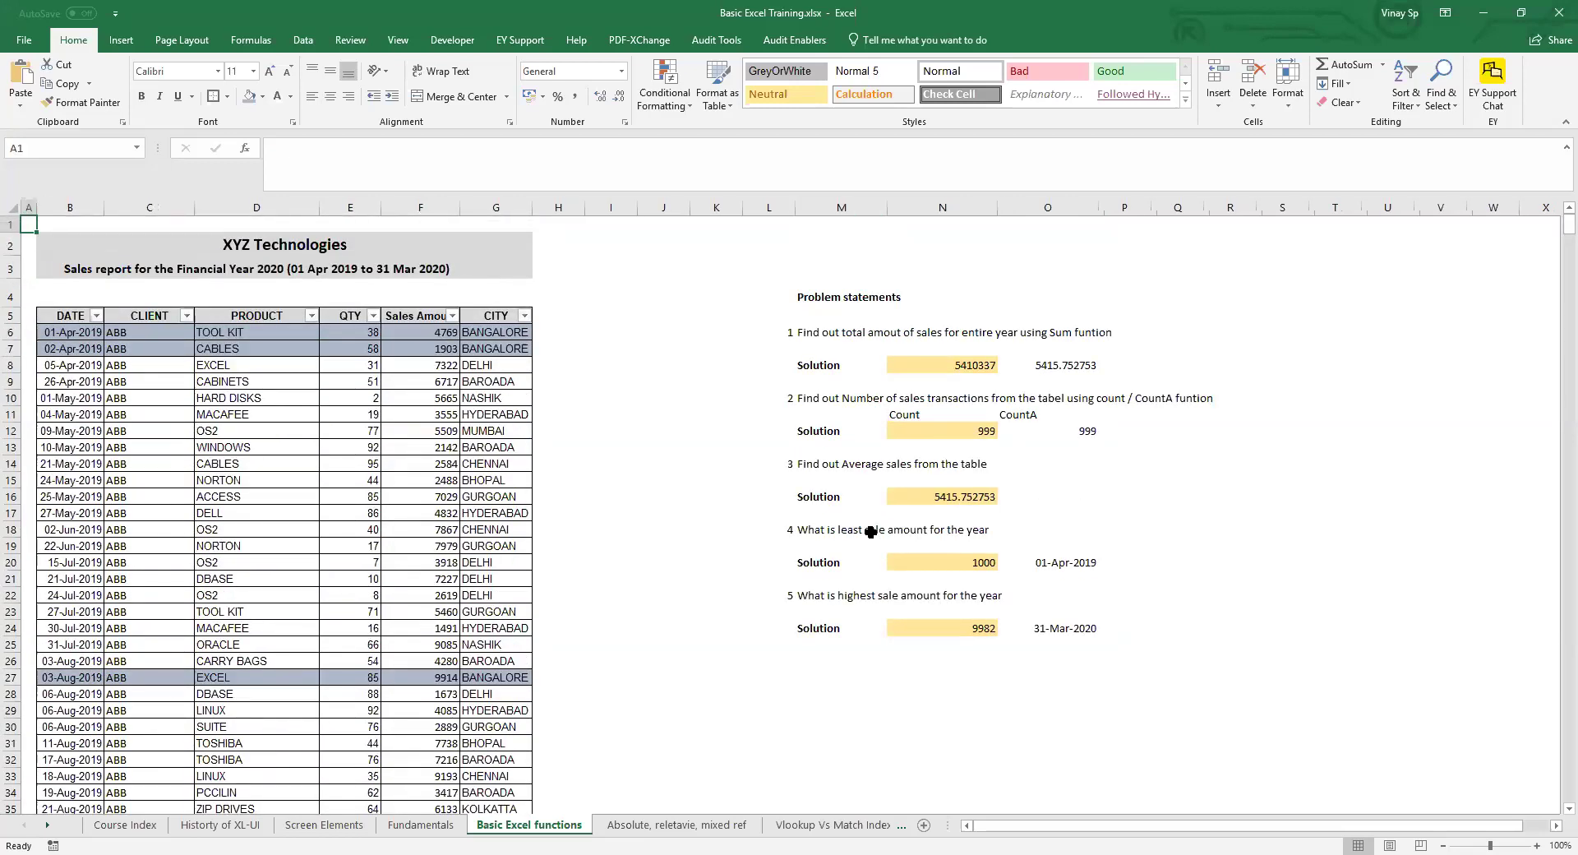
{"action": "key", "text": "ctrl+End"}
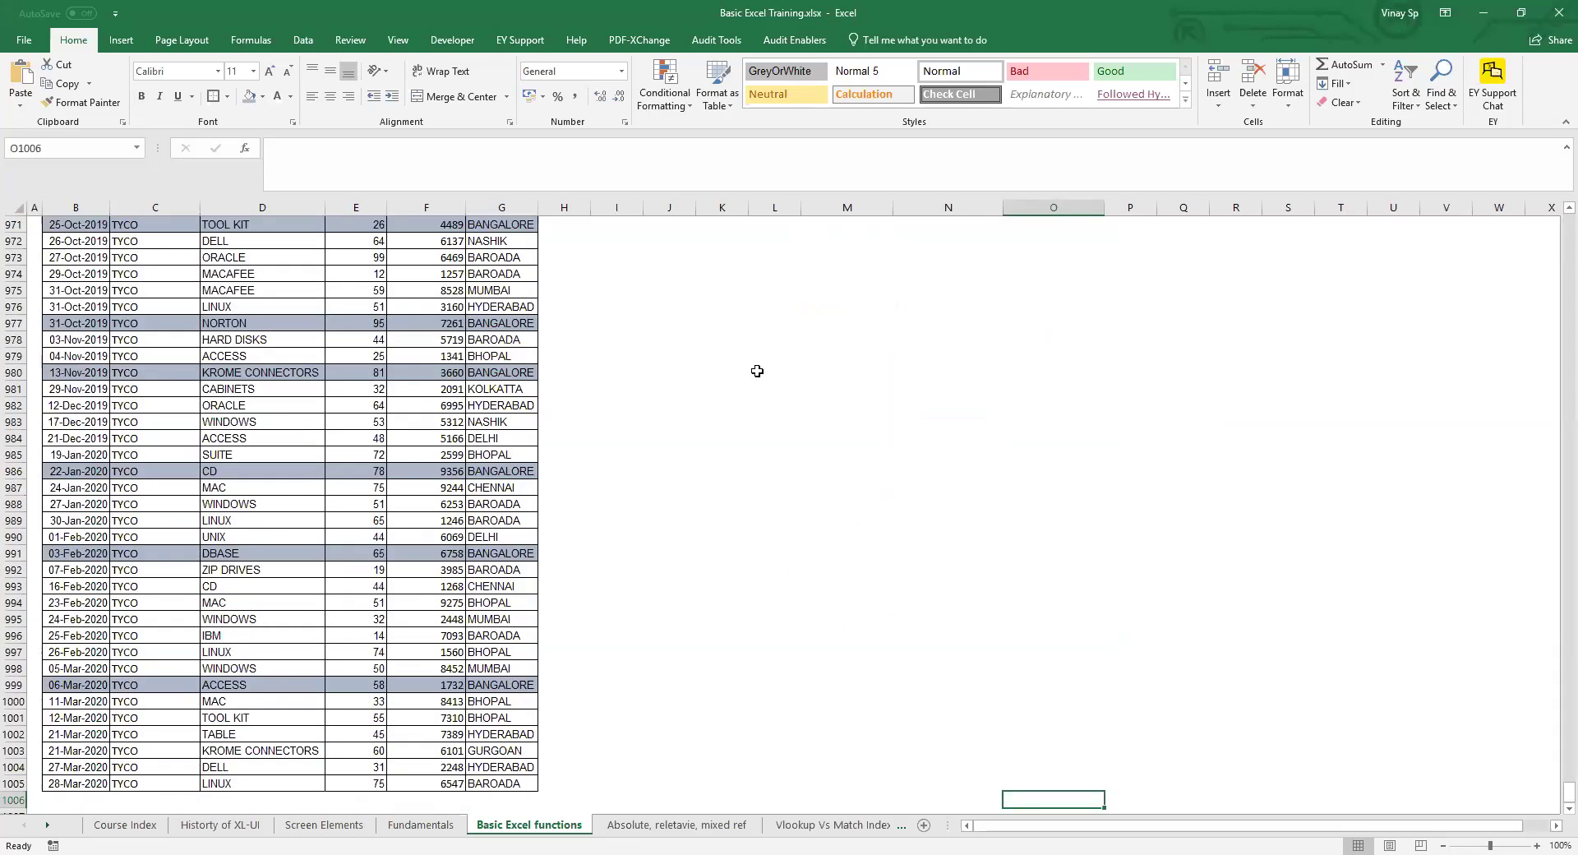
{"action": "left_click", "coordinate": [115, 149]}
{"action": "key", "text": "Escape"}
{"action": "key", "text": "Home"}
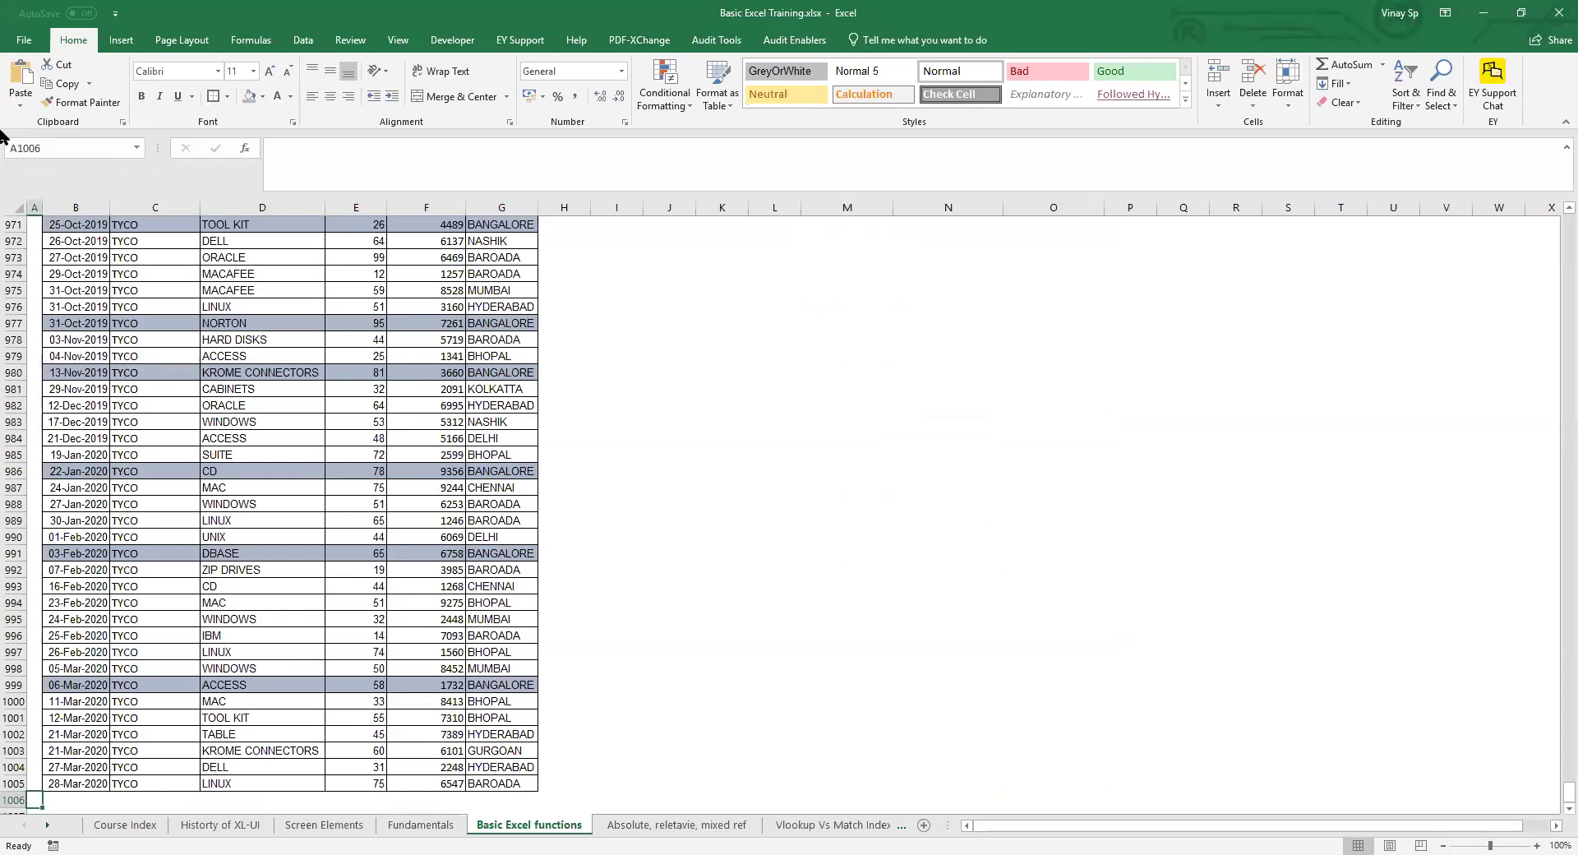
{"action": "key", "text": "ctrl+Home"}
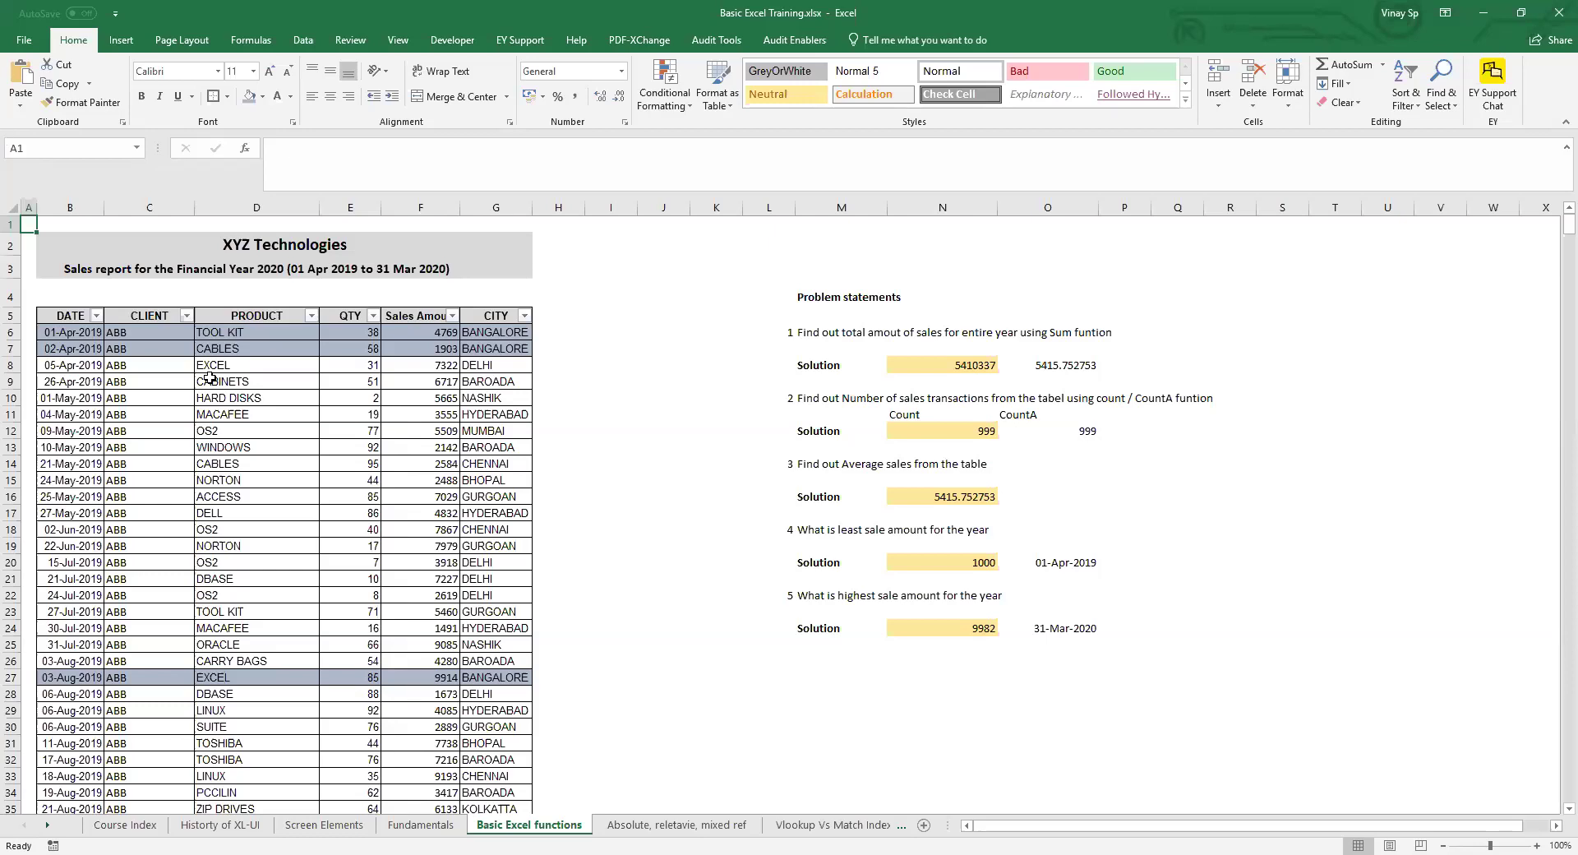
- Hide rows 40 to 45 of the sales table
{"action": "scroll", "coordinate": [385, 426], "scroll_direction": "down", "scroll_amount": 2}
{"action": "scroll", "coordinate": [386, 426], "scroll_direction": "down", "scroll_amount": 2}
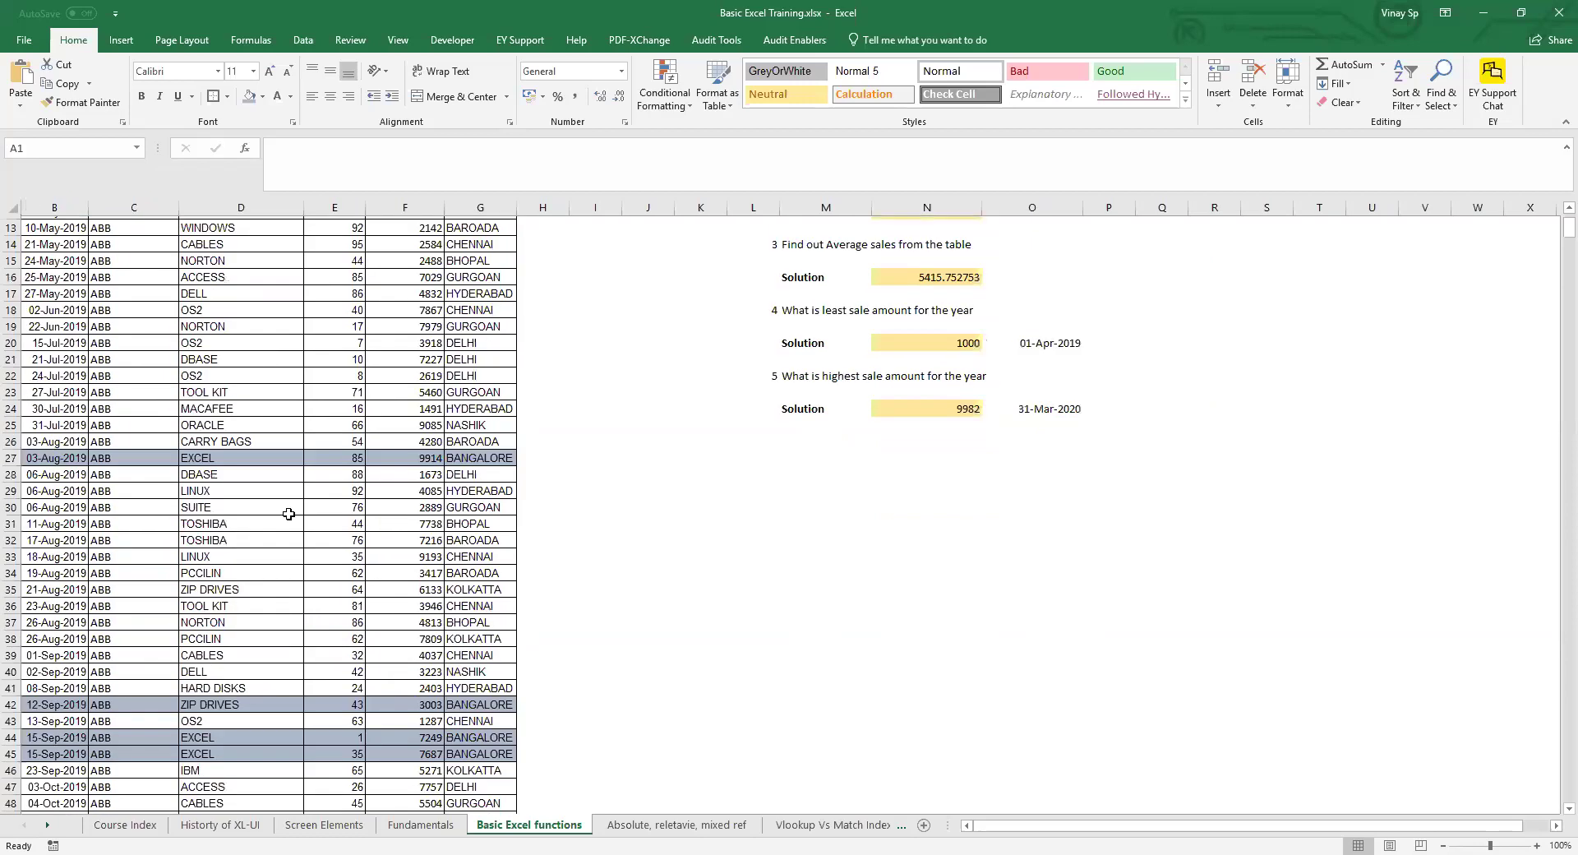
{"action": "left_click", "coordinate": [10, 735]}
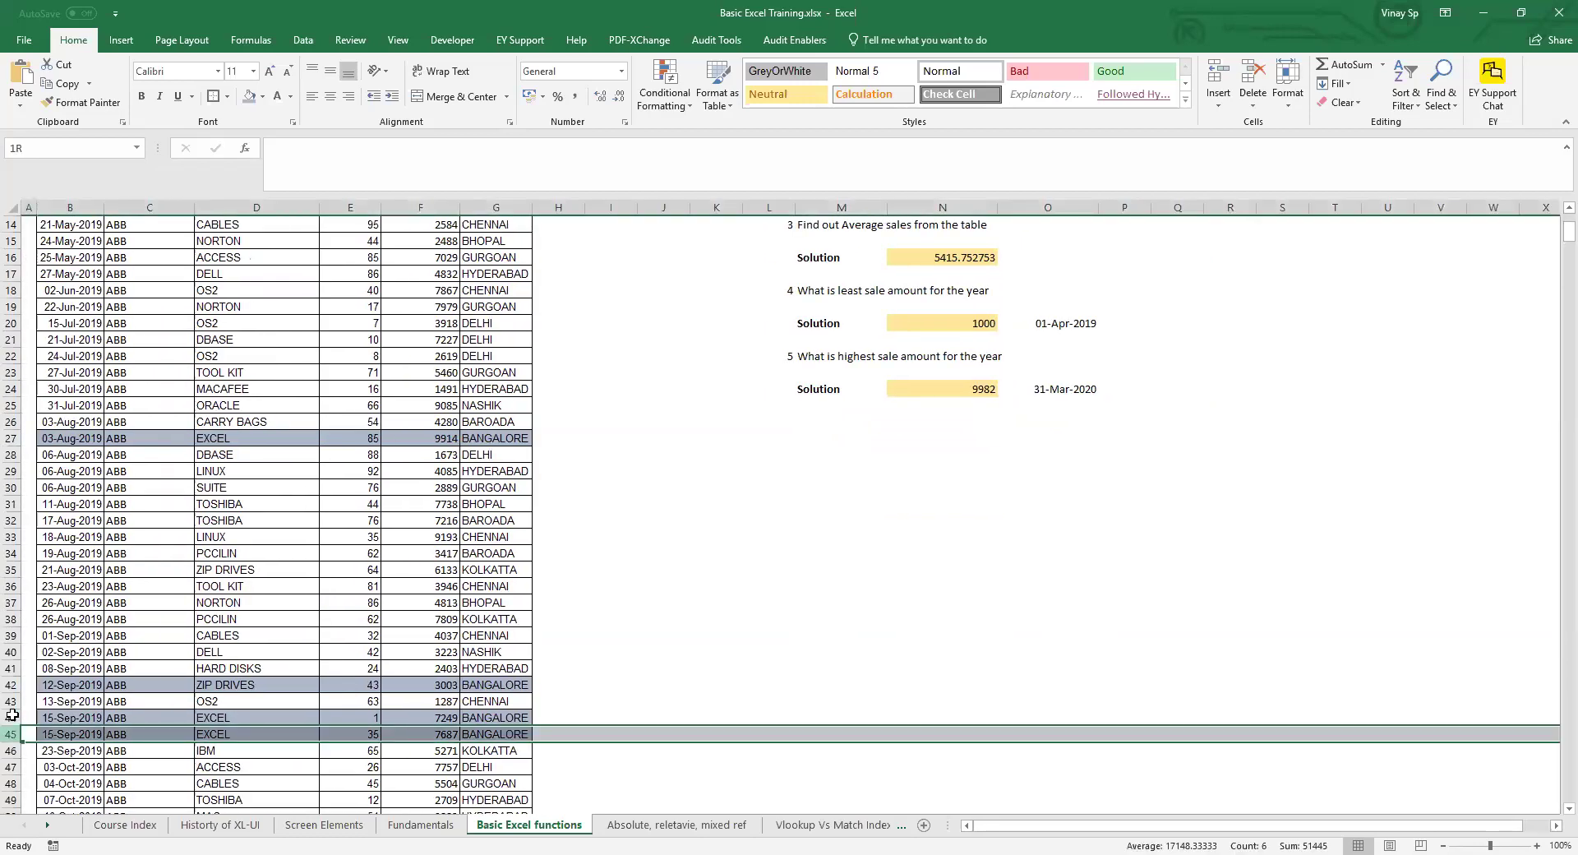
{"action": "left_click_drag", "start_coordinate": [12, 715], "coordinate": [13, 655]}
{"action": "right_click", "coordinate": [15, 673]}
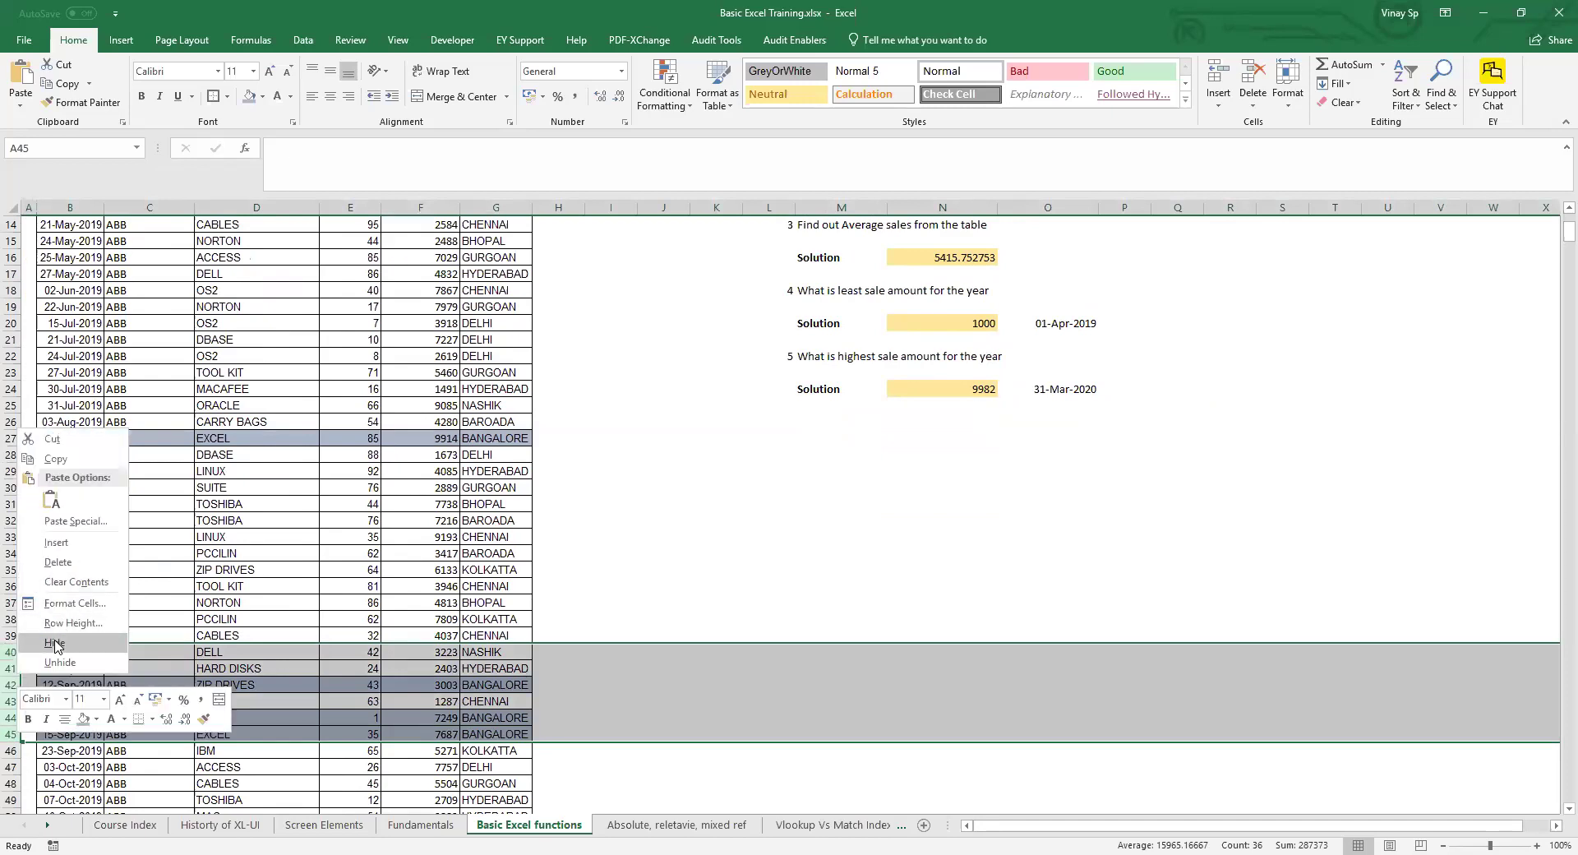
{"action": "left_click", "coordinate": [54, 644]}
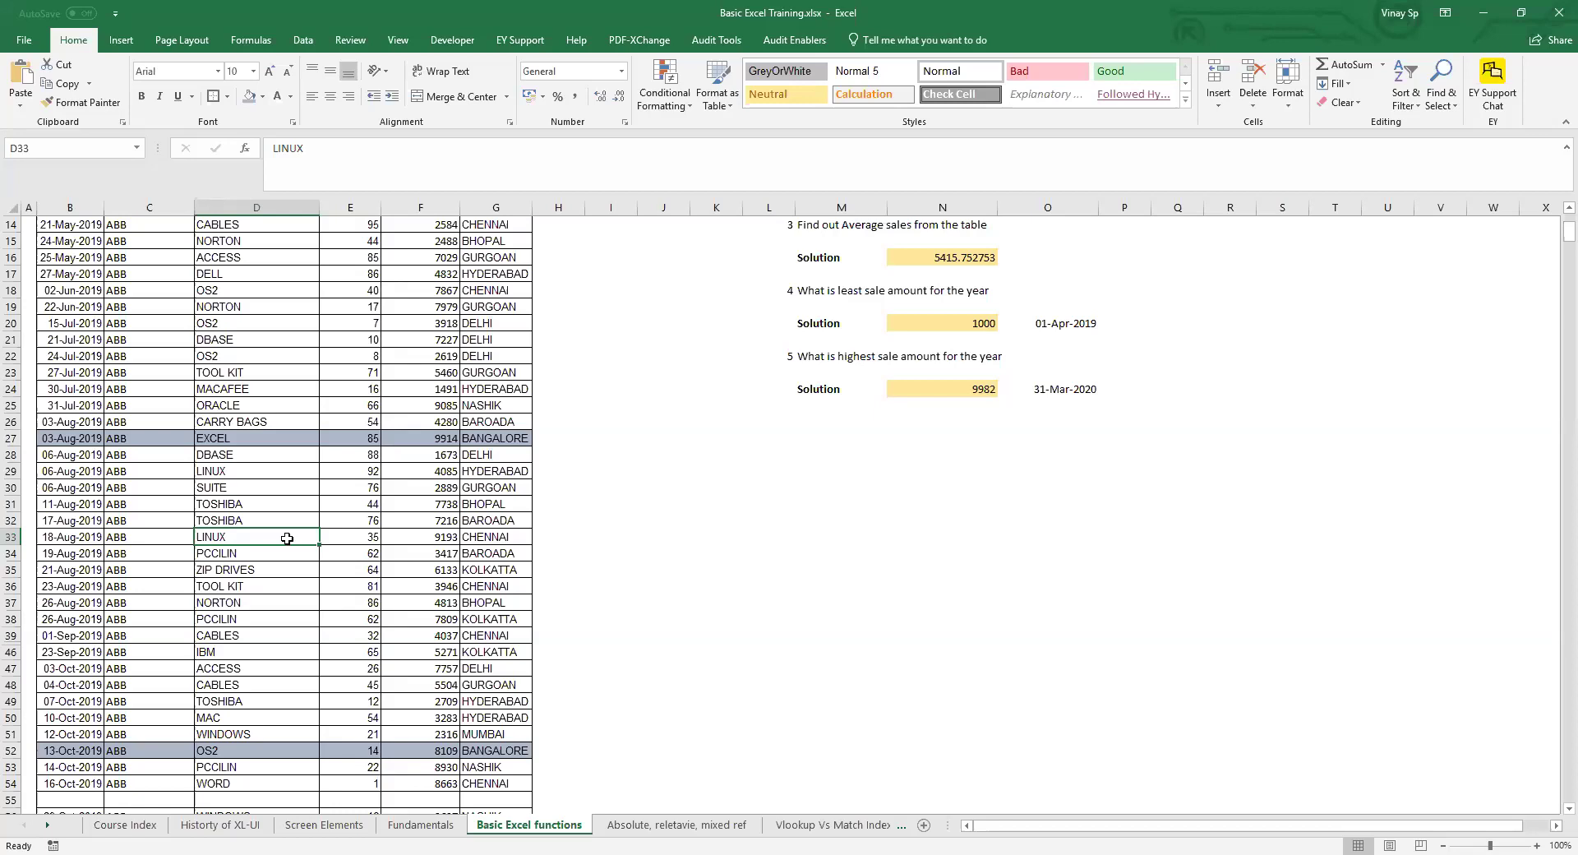
- Select the entire worksheet and unhide all of its hidden rows
{"action": "key", "text": "ctrl+Left"}
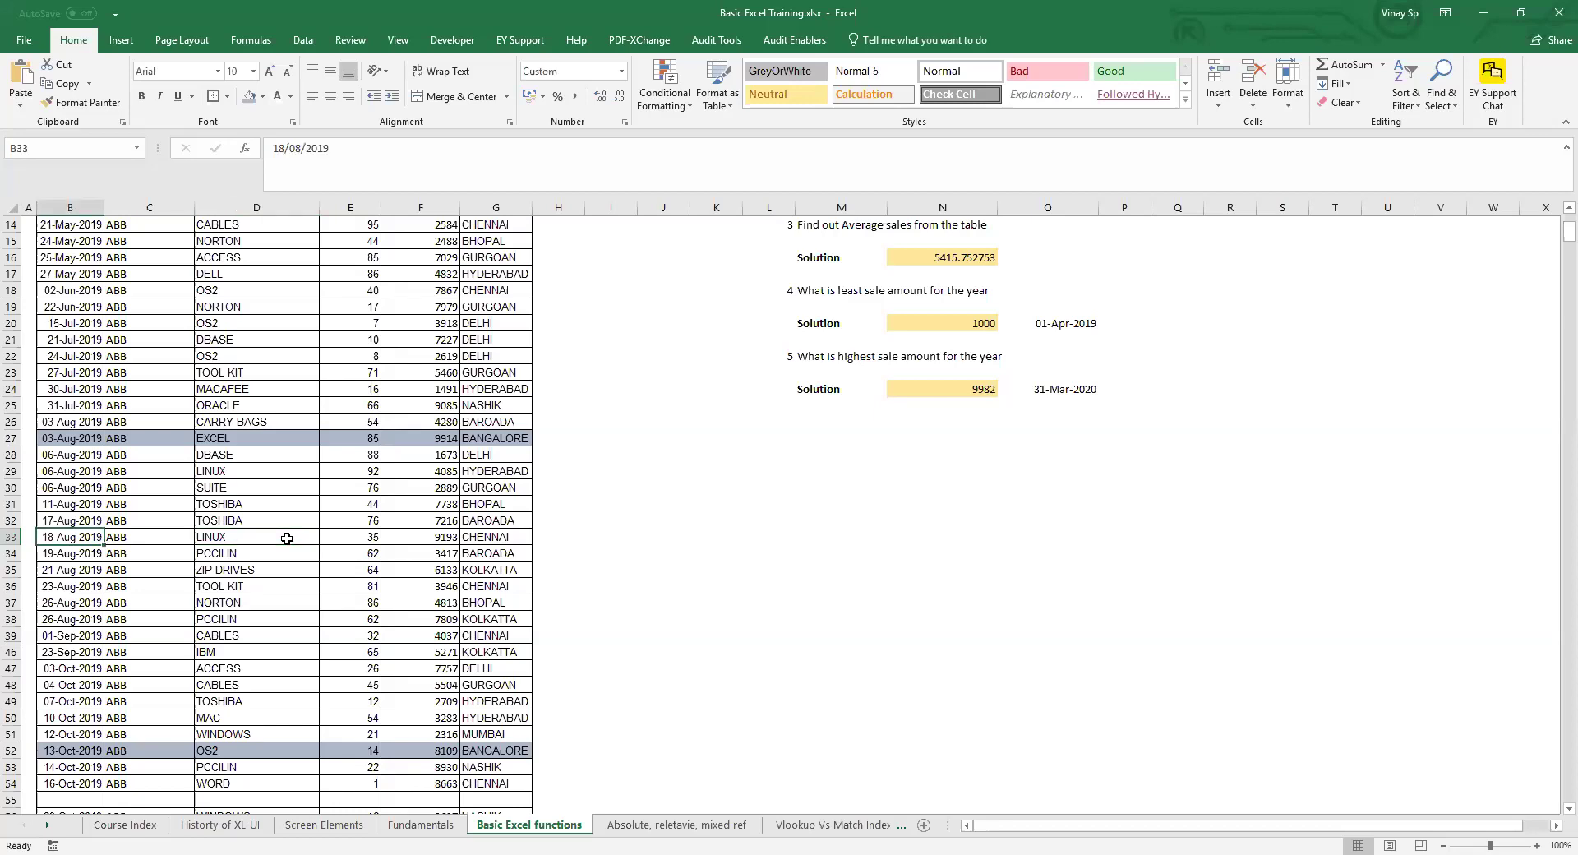
{"action": "key", "text": "ctrl+Up"}
{"action": "scroll", "coordinate": [287, 539], "scroll_direction": "up", "scroll_amount": 2}
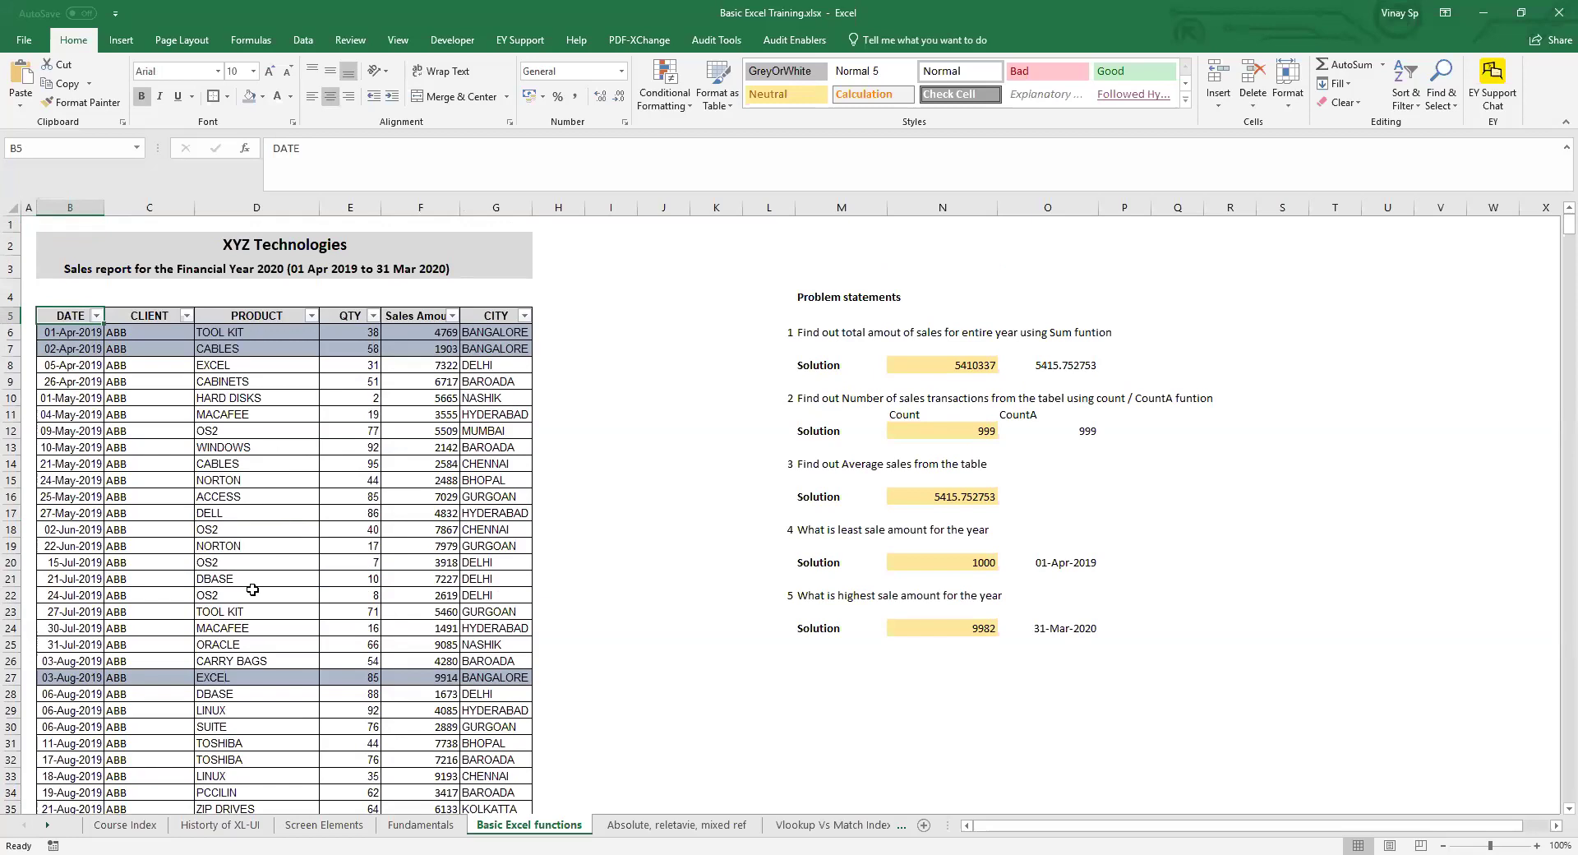
{"action": "scroll", "coordinate": [253, 590], "scroll_direction": "down", "scroll_amount": 10}
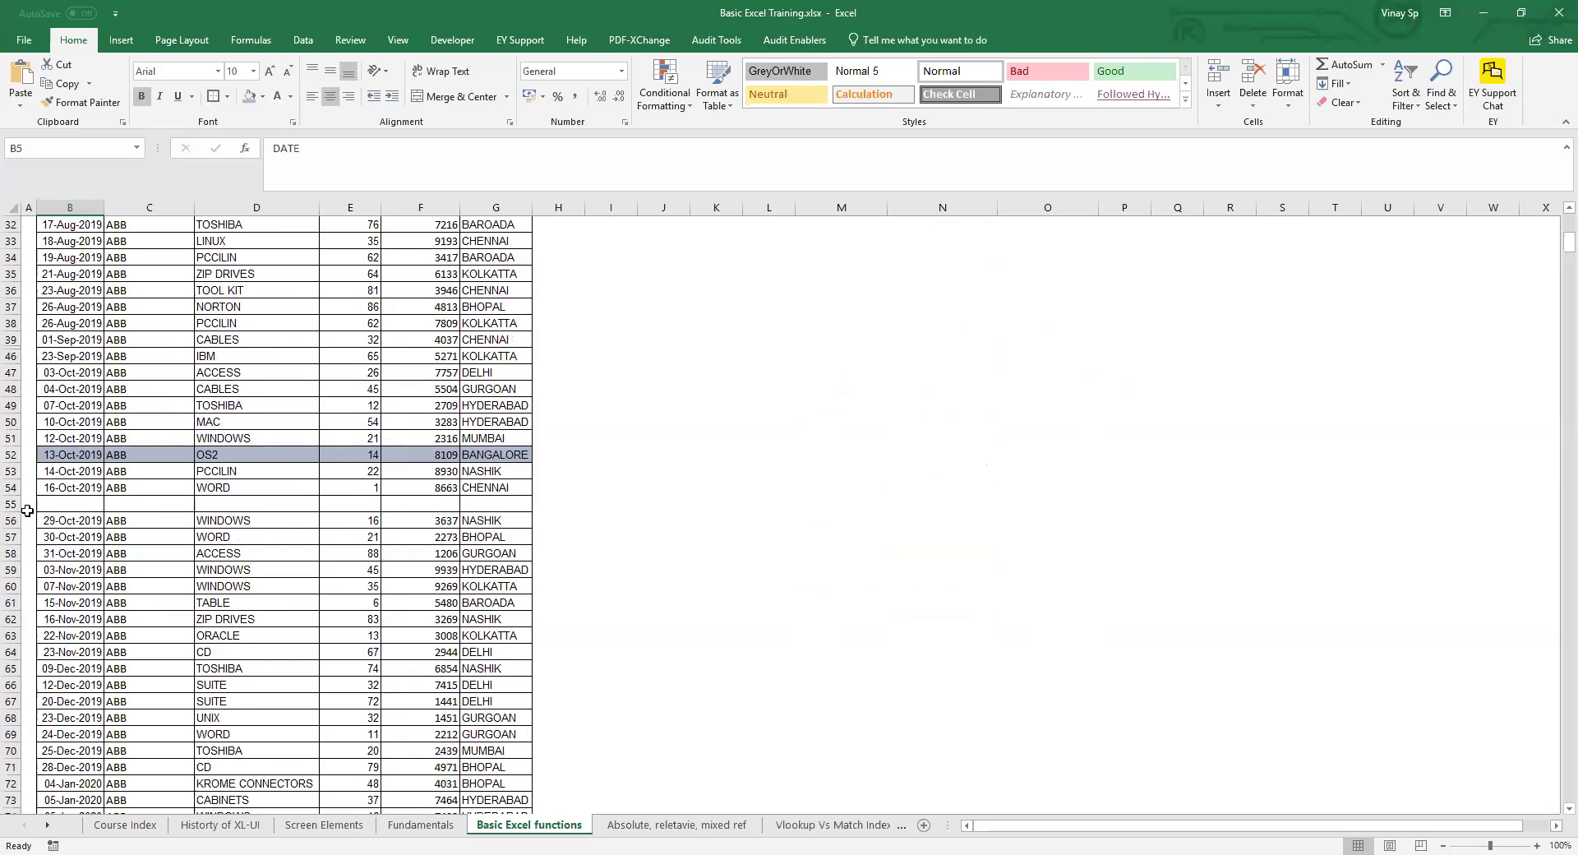
{"action": "key", "text": "ctrl+a"}
{"action": "key", "text": "ctrl+a"}
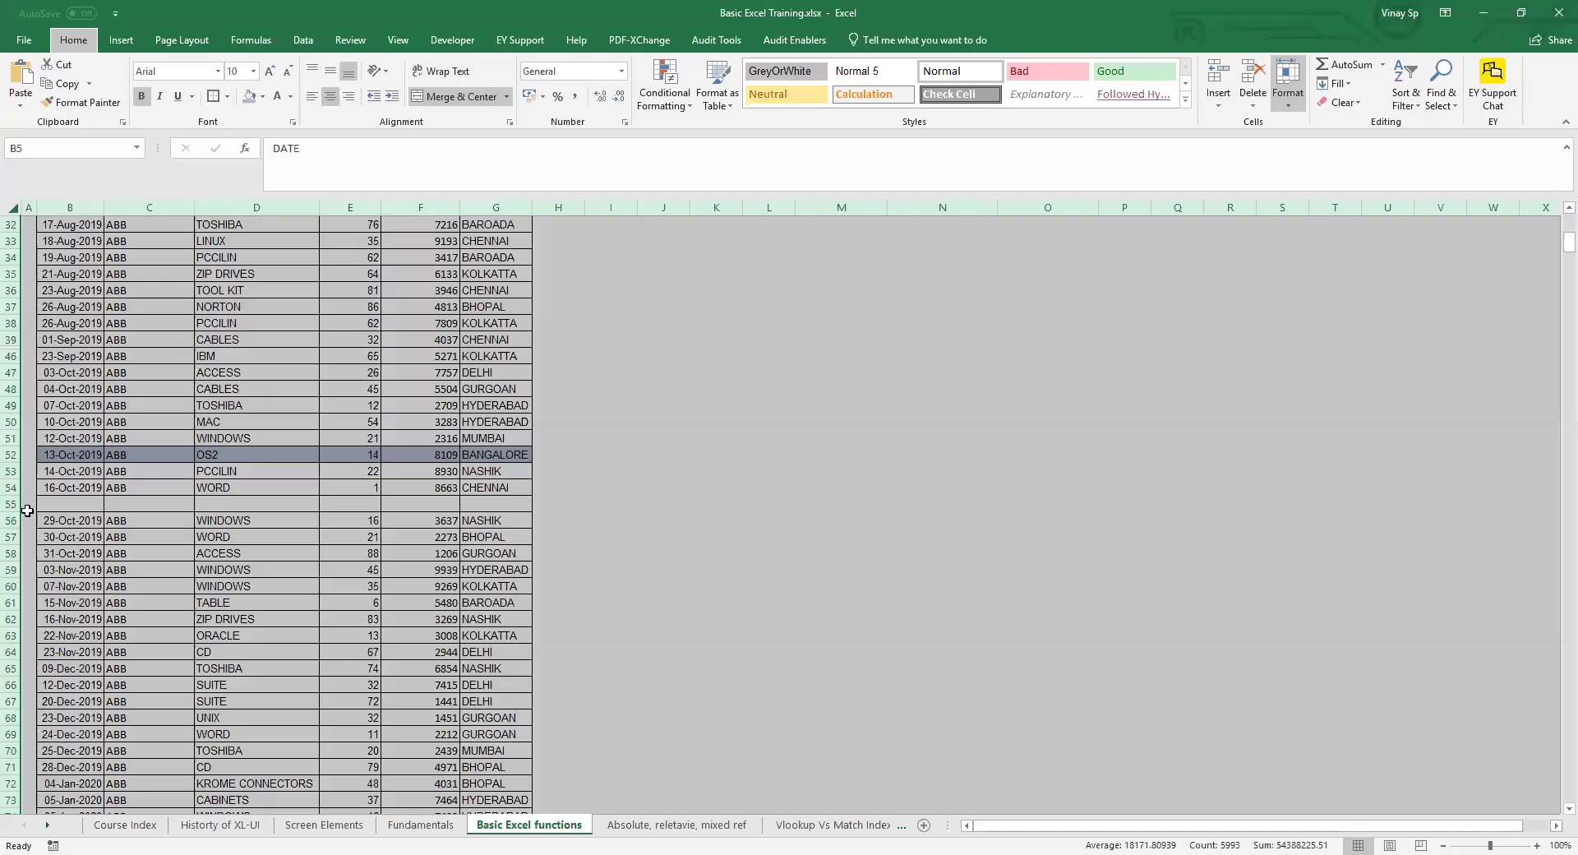
{"action": "scroll", "coordinate": [180, 467], "scroll_direction": "up", "scroll_amount": 10}
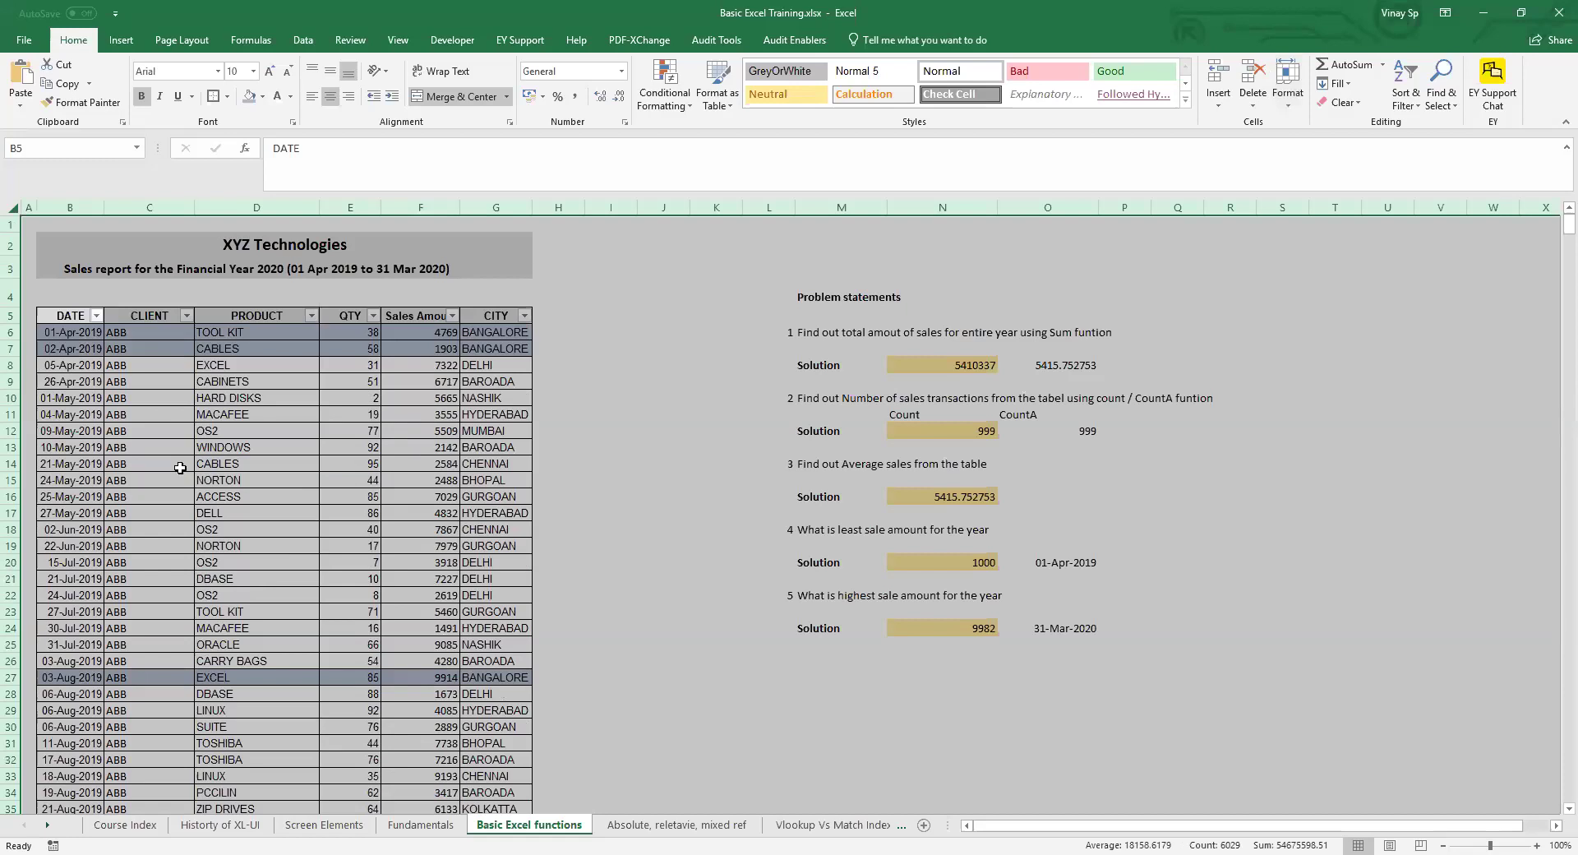
- Fill the sales table cells B10:G17 with a light gold colour and release the selection
{"action": "left_click", "coordinate": [180, 468]}
{"action": "key", "text": "Left"}
{"action": "key", "text": "Up"}
{"action": "key", "text": "Up"}
{"action": "key", "text": "Up"}
{"action": "key", "text": "Up"}
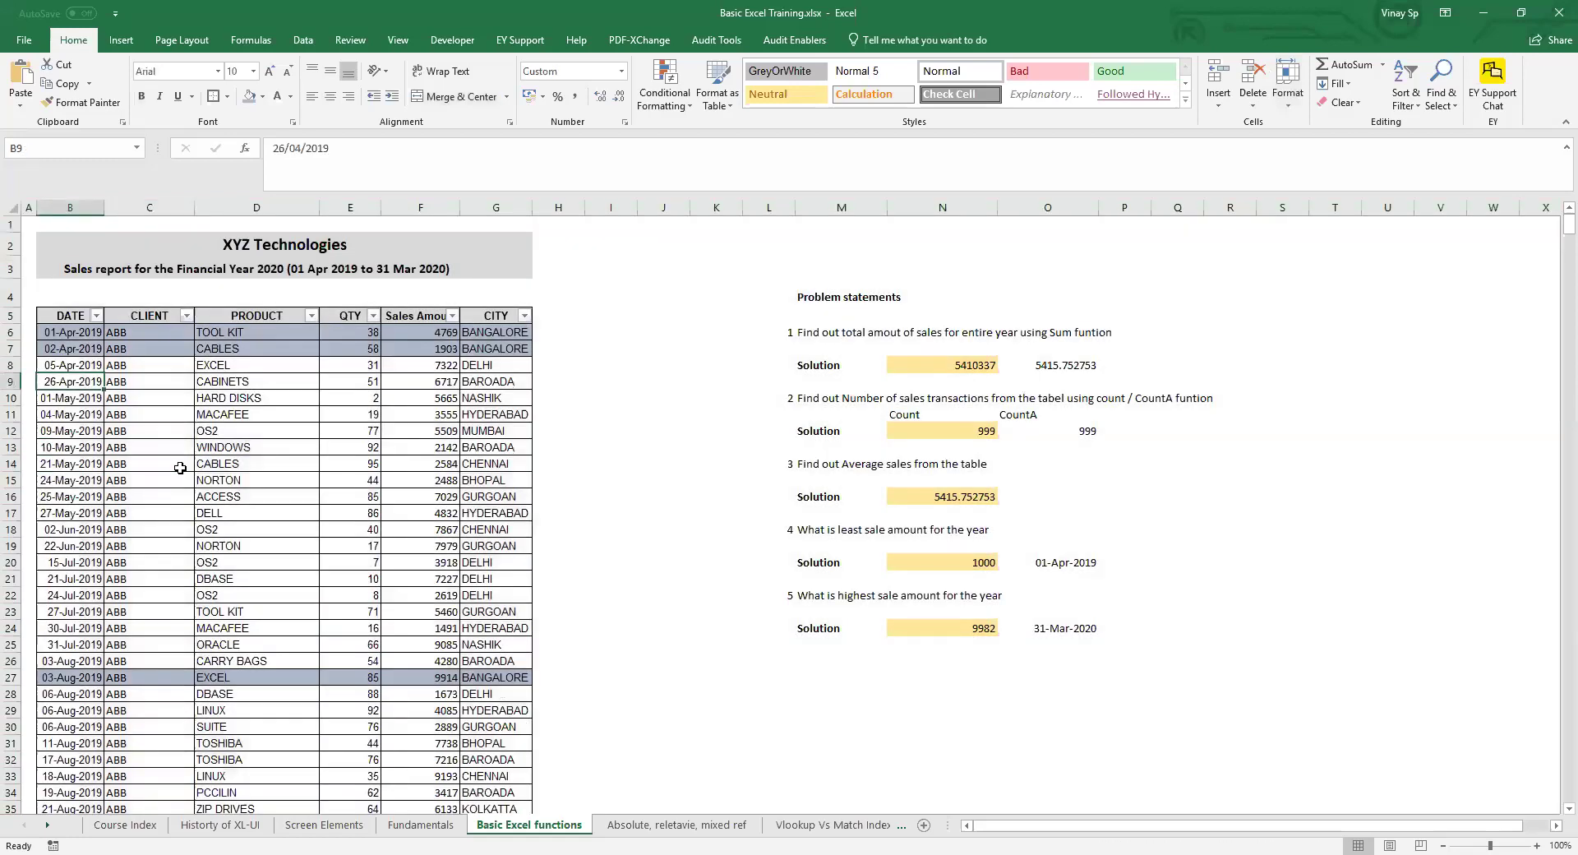
{"action": "key", "text": "shift+Down"}
{"action": "key", "text": "shift+Down"}
{"action": "key", "text": "shift+Down"}
{"action": "key", "text": "shift+Down"}
{"action": "key", "text": "shift+Down"}
{"action": "key", "text": "shift+Down"}
{"action": "key", "text": "shift+Down"}
{"action": "key", "text": "shift+Down"}
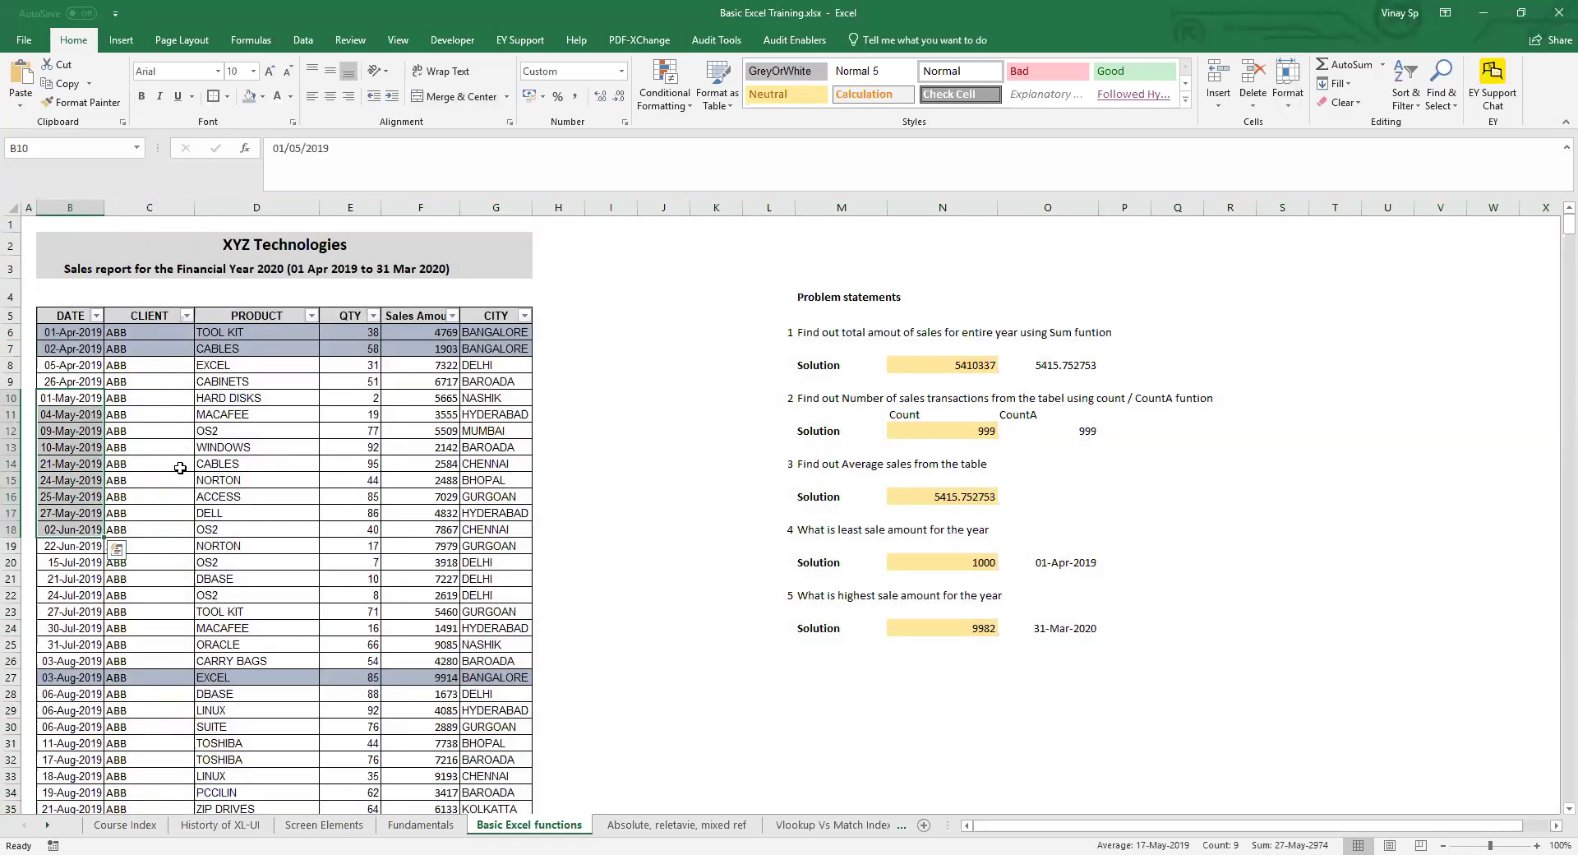
{"action": "key", "text": "shift+Right"}
{"action": "key", "text": "shift+Right"}
{"action": "key", "text": "shift+Right"}
{"action": "key", "text": "shift+Right"}
{"action": "key", "text": "shift+Right"}
{"action": "key", "text": "shift+Left"}
{"action": "key", "text": "shift+Up"}
{"action": "key", "text": "shift+Up"}
{"action": "key", "text": "shift+Down"}
{"action": "key", "text": "shift+Right"}
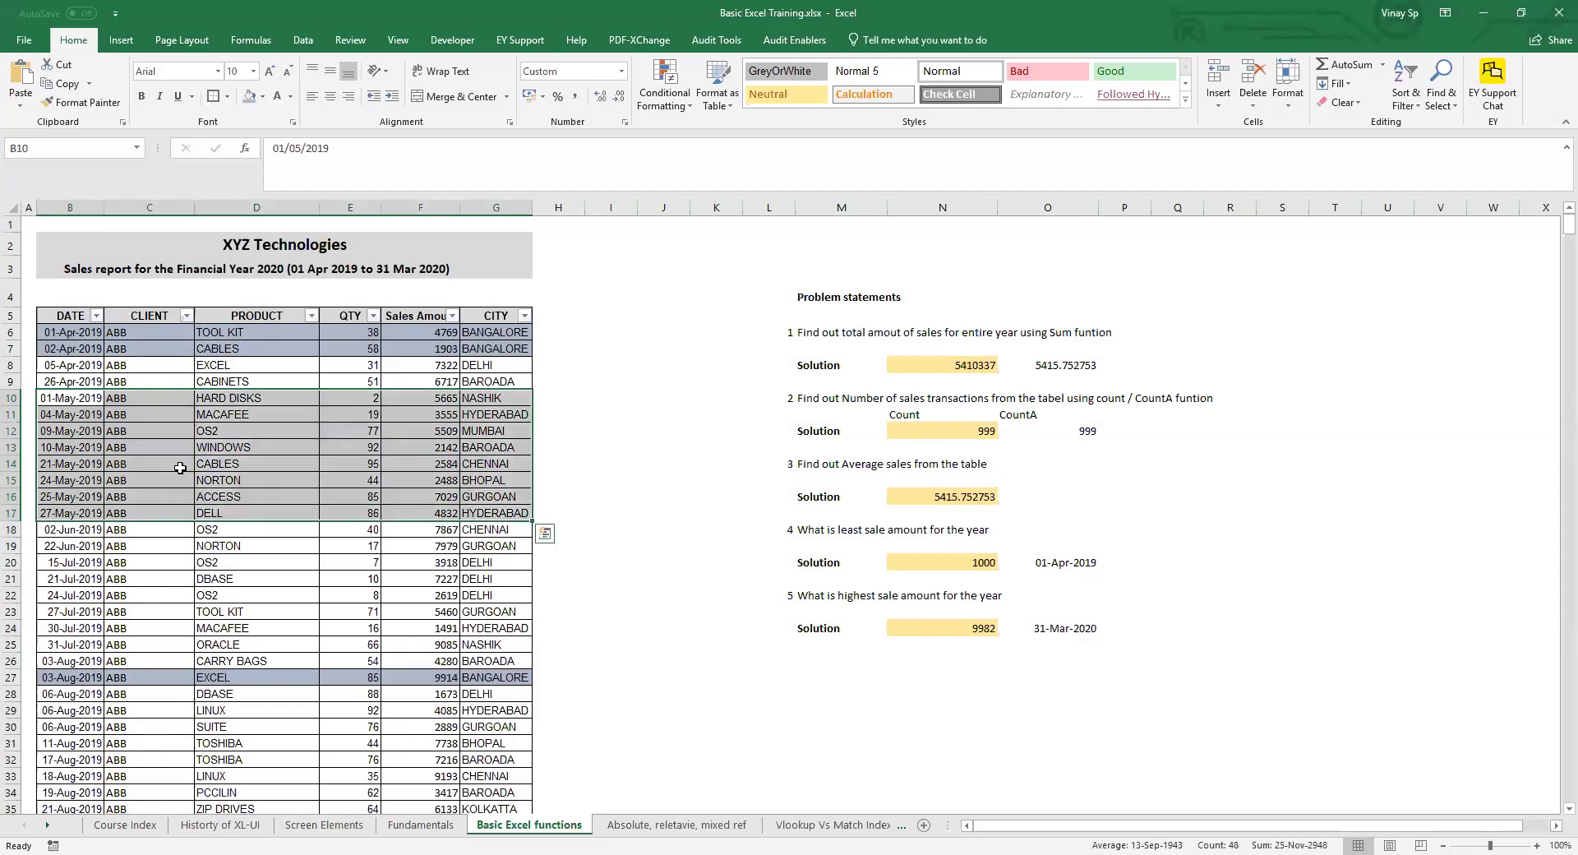
{"action": "left_click", "coordinate": [263, 102]}
{"action": "left_click", "coordinate": [346, 161]}
{"action": "left_click", "coordinate": [511, 429]}
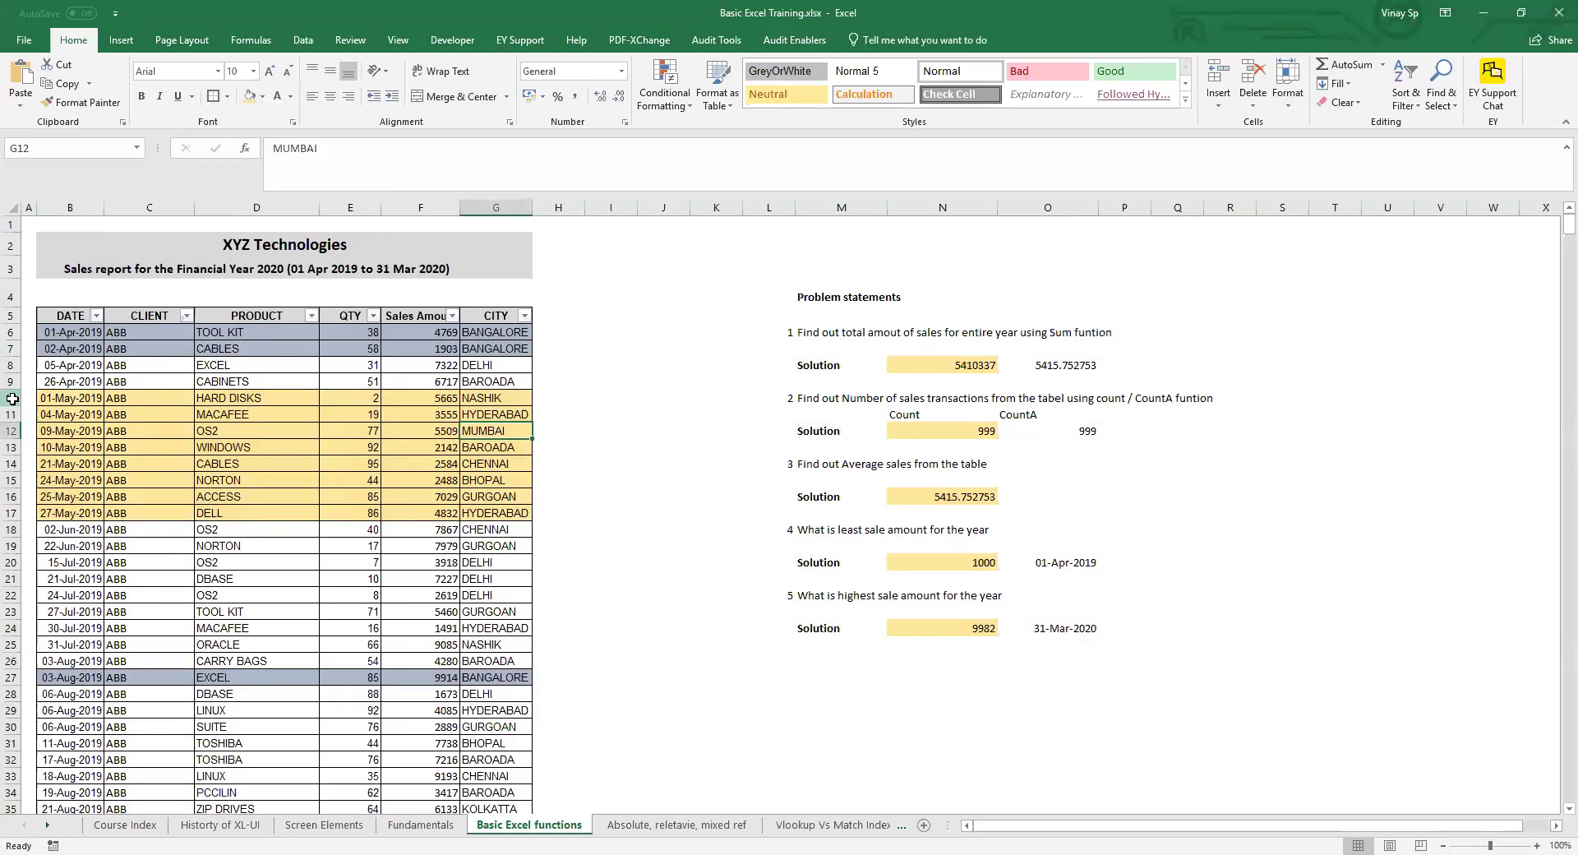
- Hide rows 10 to 17 of the sales table
{"action": "left_click_drag", "start_coordinate": [11, 398], "coordinate": [12, 512]}
{"action": "right_click", "coordinate": [17, 514]}
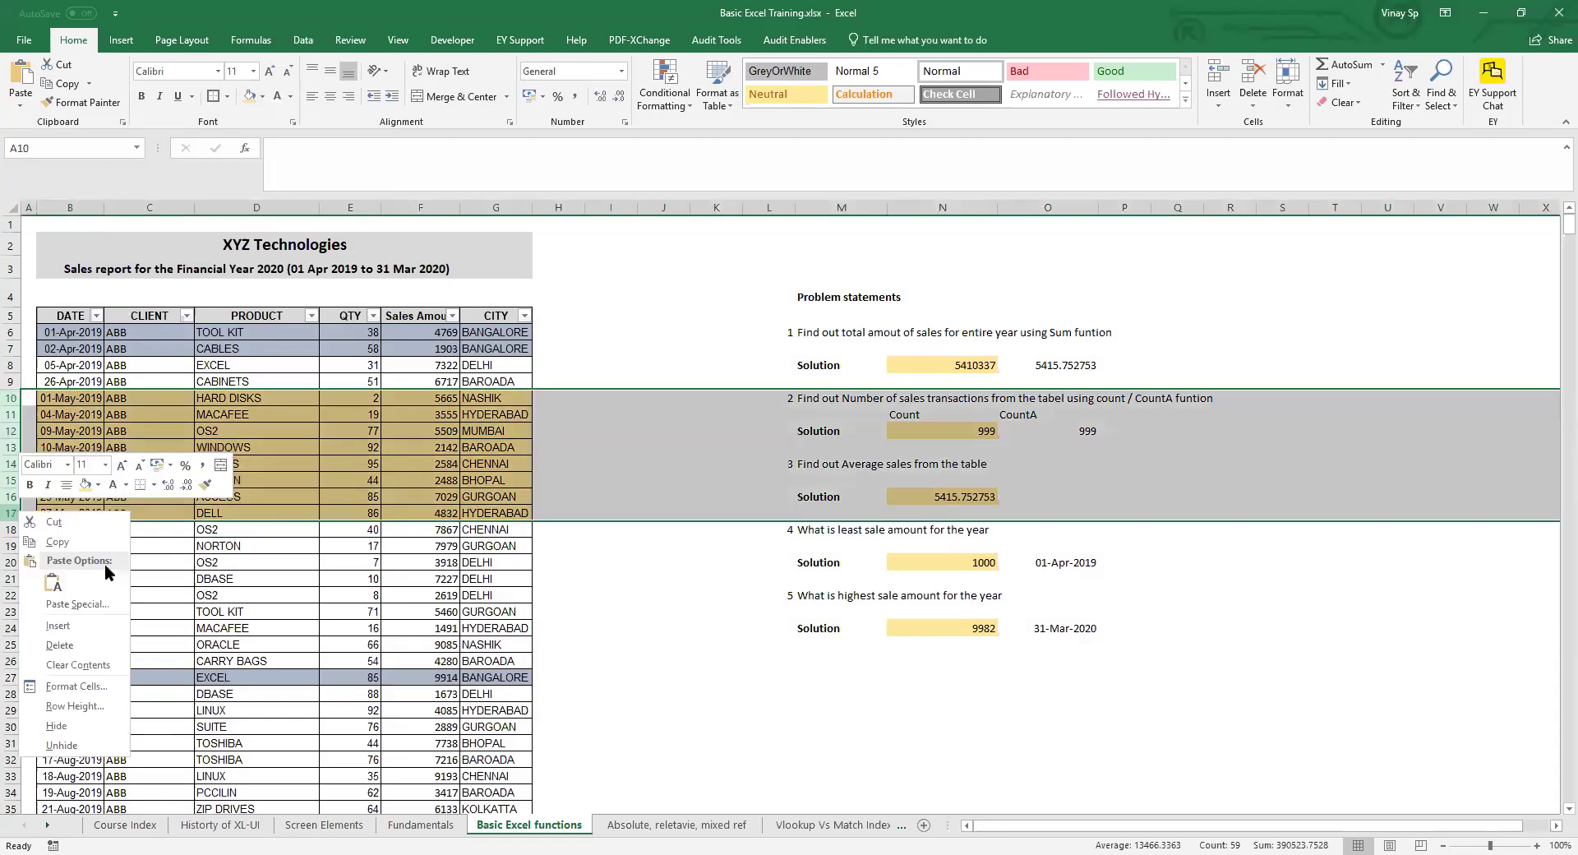
{"action": "left_click", "coordinate": [65, 726]}
{"action": "left_click", "coordinate": [233, 449]}
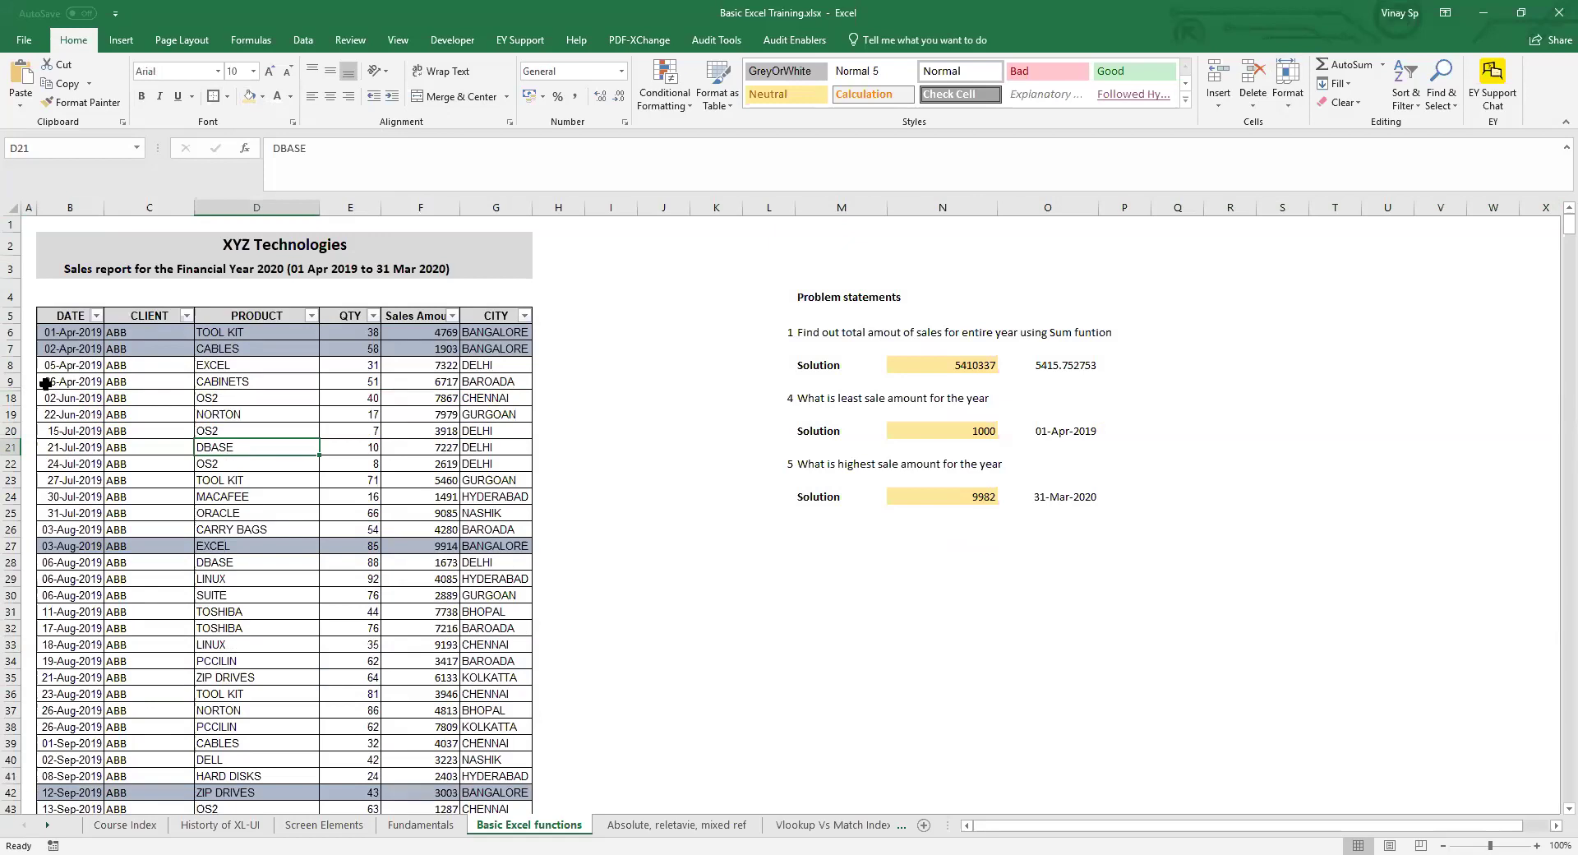
- Filter the sales table's DATE column to show only May 2019
{"action": "left_click", "coordinate": [92, 384]}
{"action": "key", "text": "Up"}
{"action": "key", "text": "Up"}
{"action": "key", "text": "Up"}
{"action": "key", "text": "Up"}
{"action": "key", "text": "Up"}
{"action": "key", "text": "Up"}
{"action": "key", "text": "Up"}
{"action": "key", "text": "Down"}
{"action": "key", "text": "Down"}
{"action": "key", "text": "Down"}
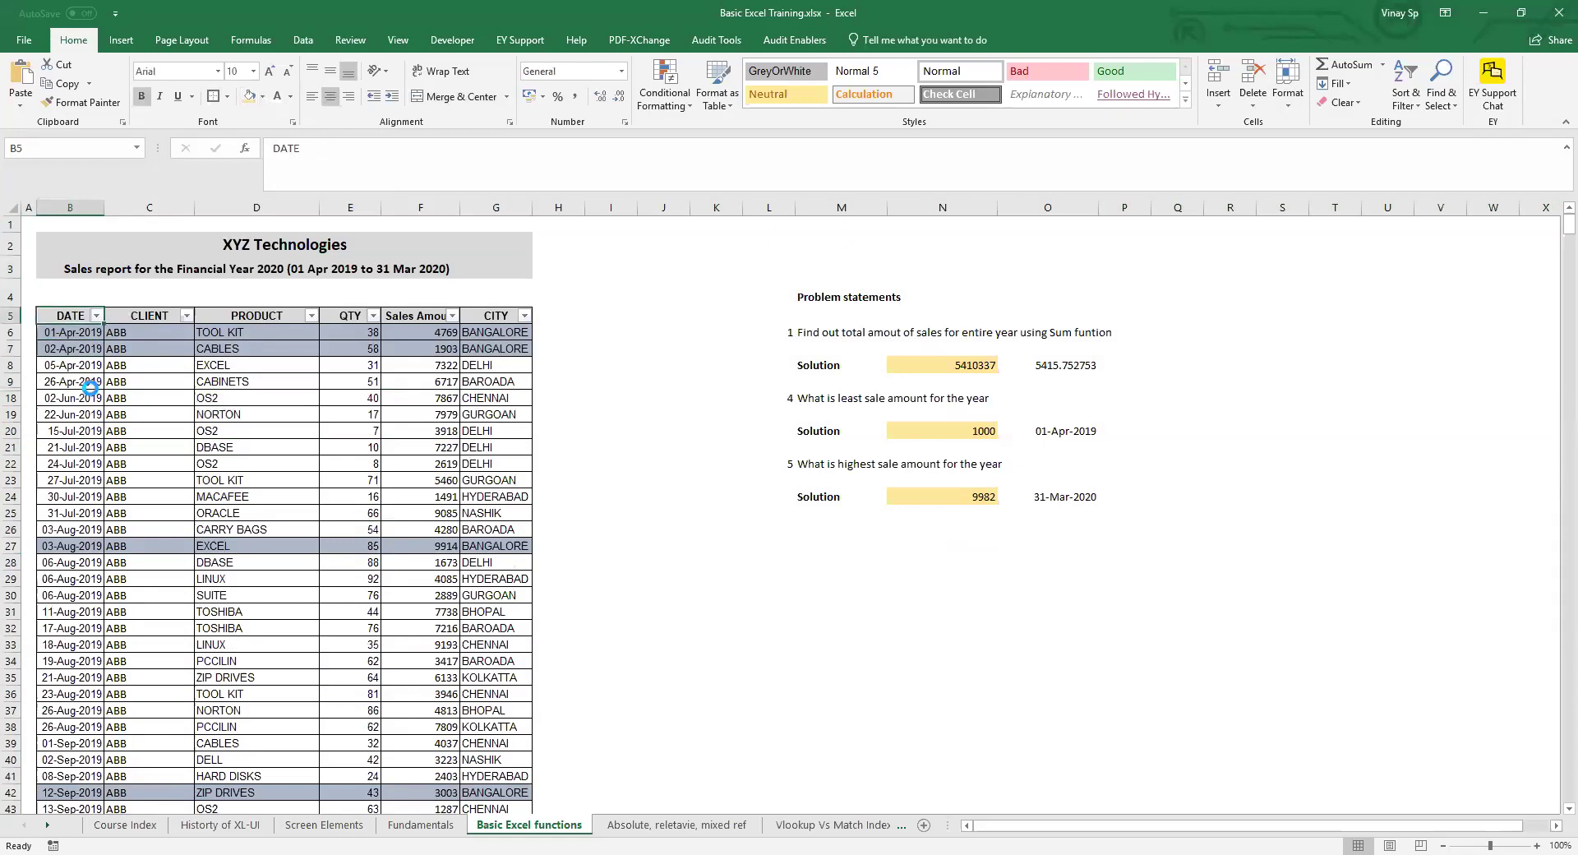
{"action": "key", "text": "alt+Down"}
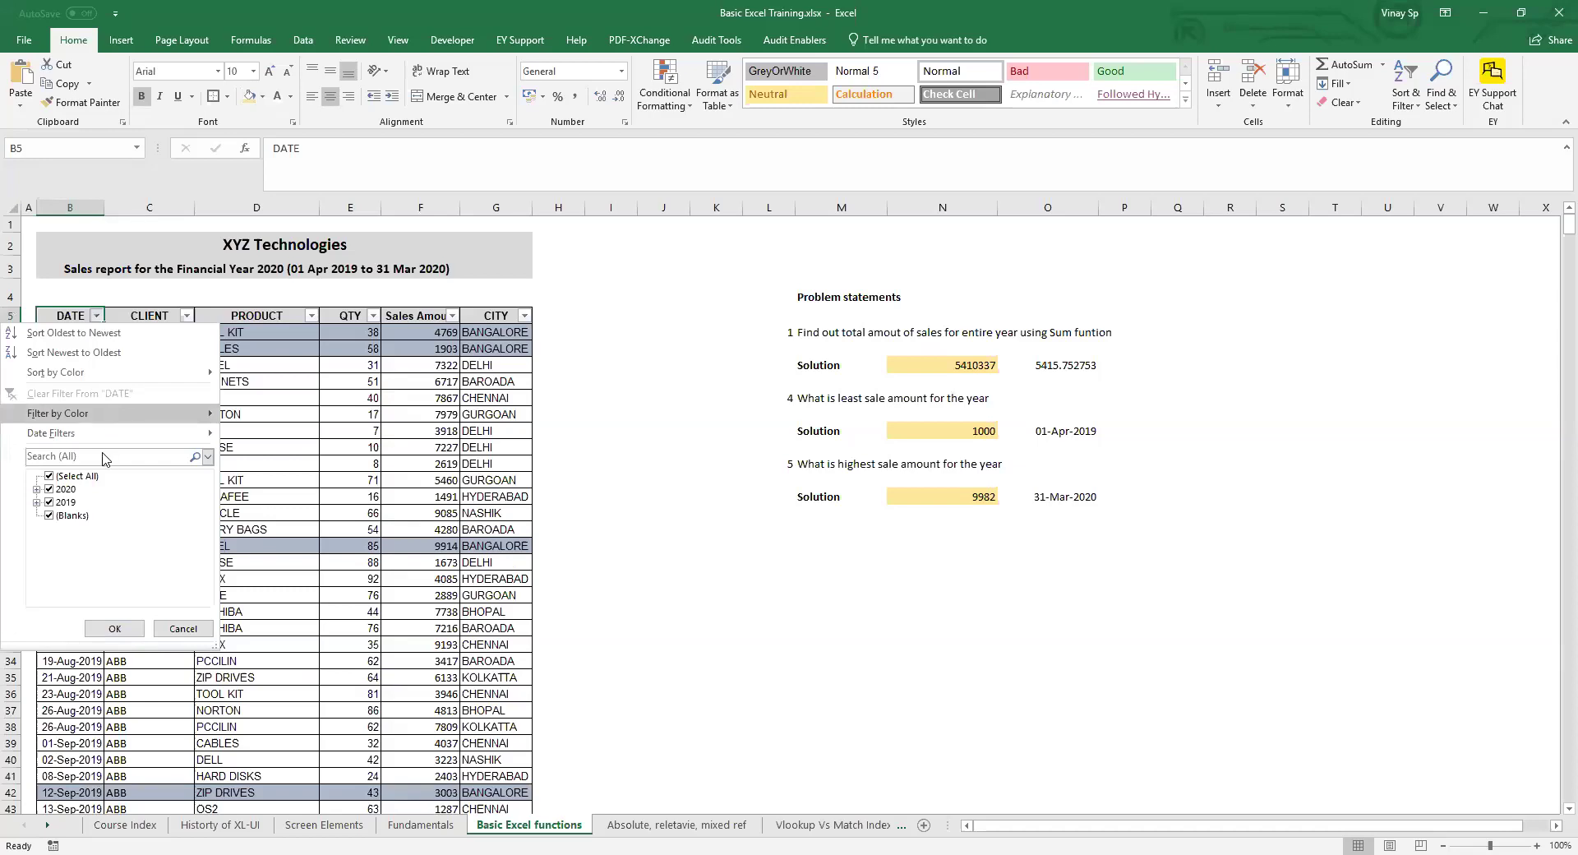
{"action": "left_click", "coordinate": [51, 477]}
{"action": "left_click", "coordinate": [36, 501]}
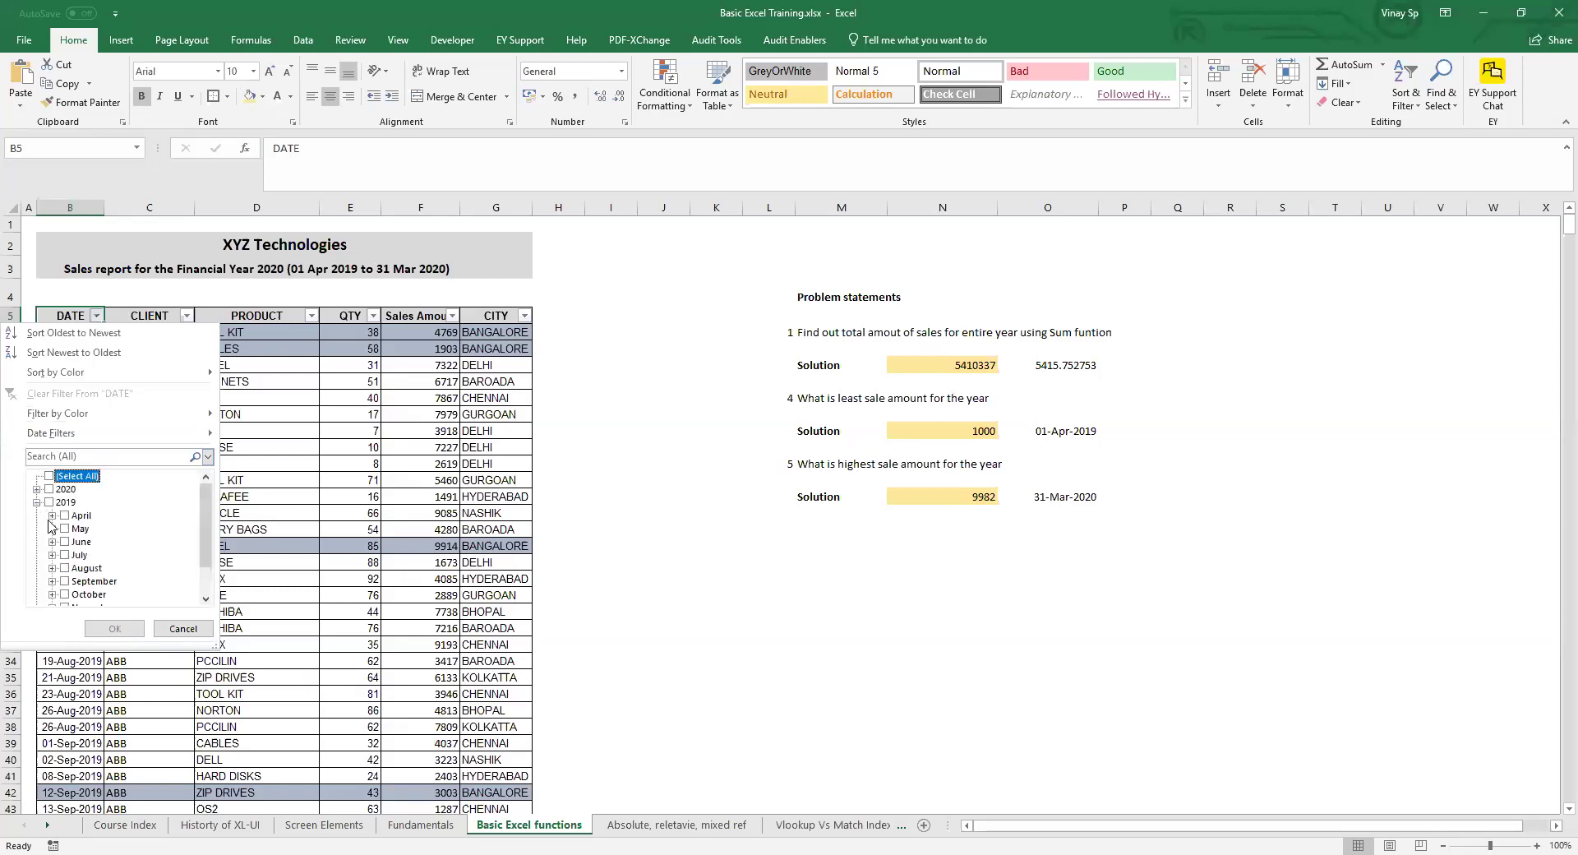
{"action": "left_click", "coordinate": [65, 529]}
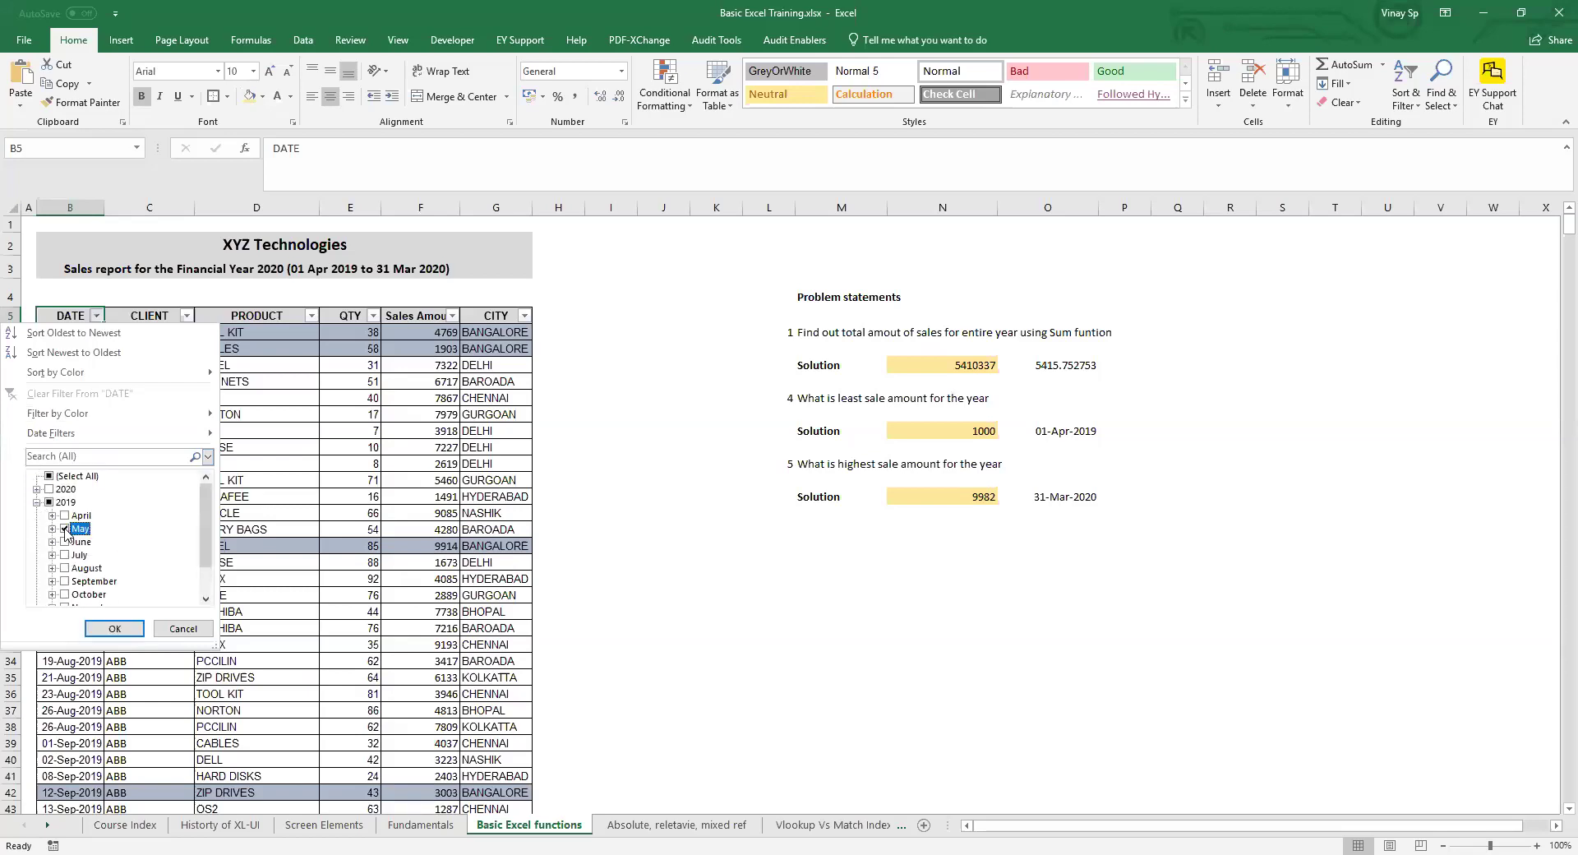
{"action": "left_click", "coordinate": [107, 629]}
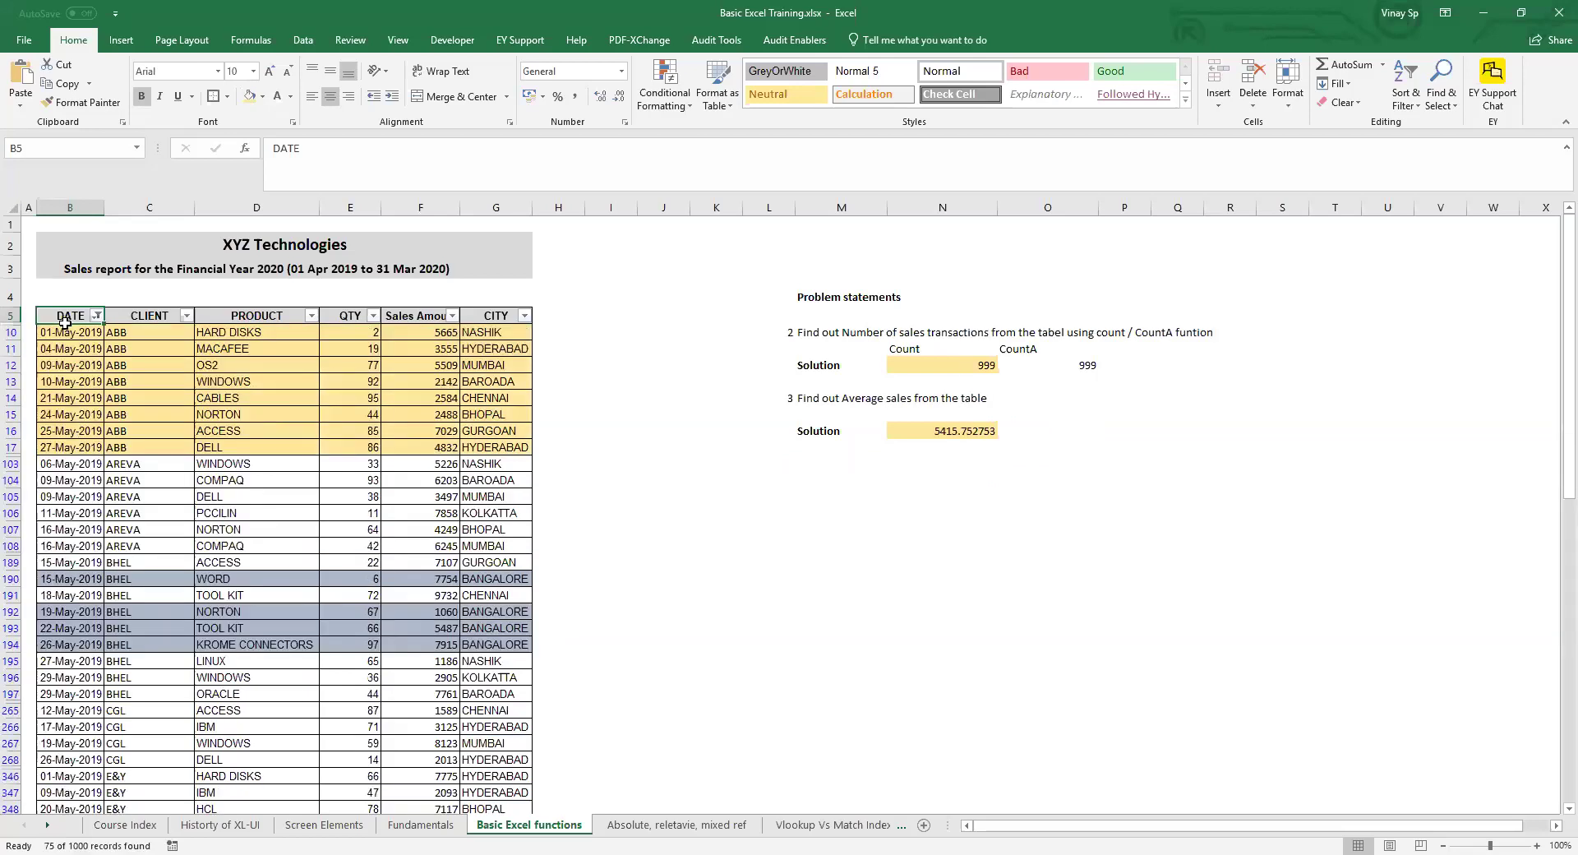
- Examine the filtered May records, selecting the gold-highlighted ABB rows and releasing the selection
{"action": "left_click_drag", "start_coordinate": [66, 333], "coordinate": [493, 444]}
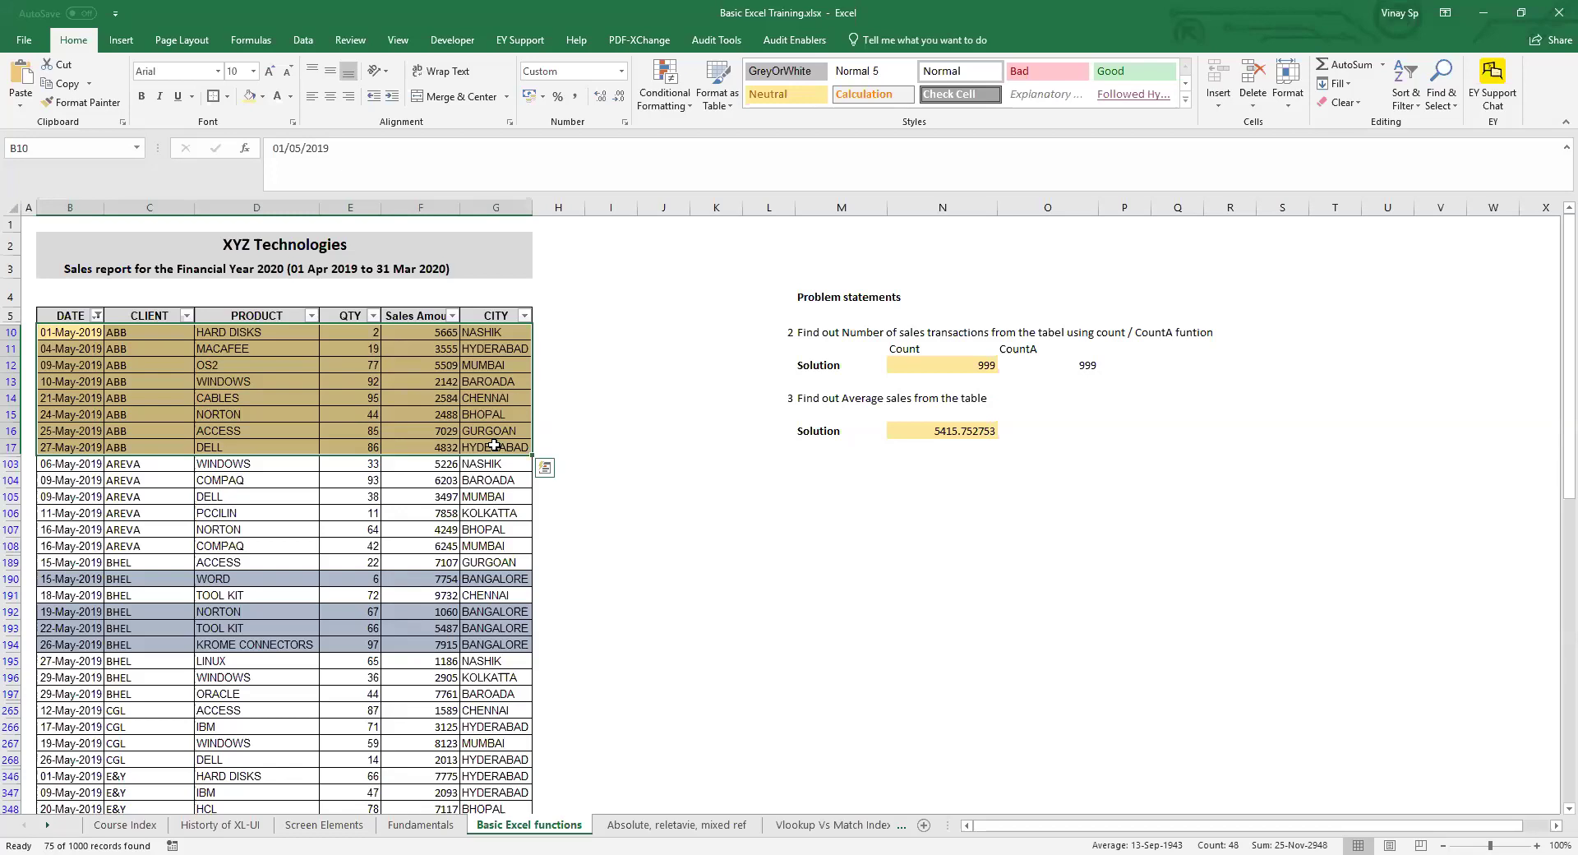
{"action": "left_click", "coordinate": [524, 525]}
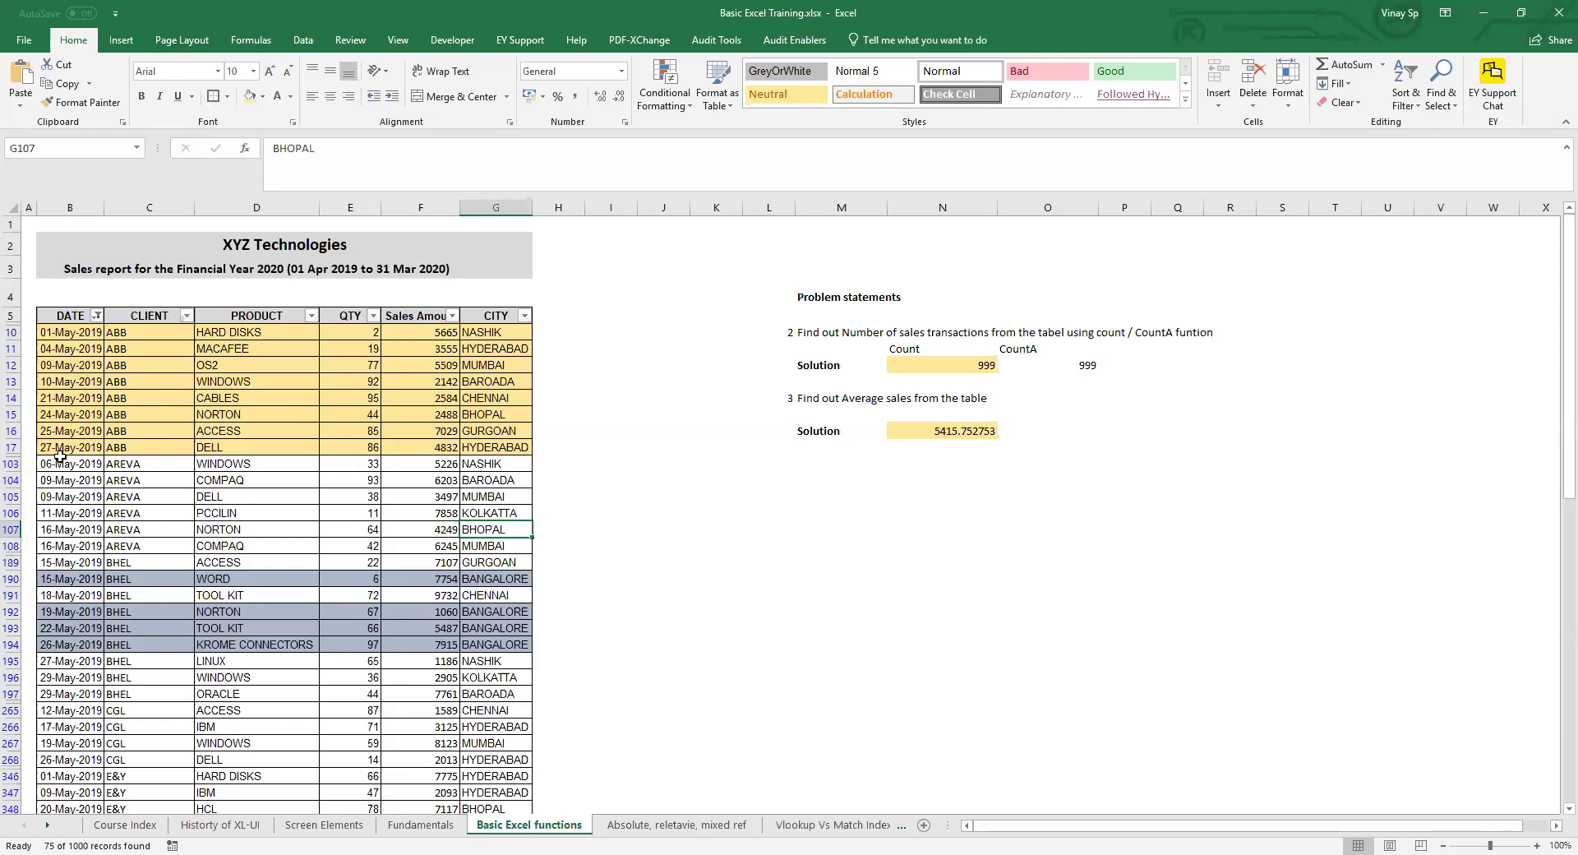
{"action": "scroll", "coordinate": [68, 458], "scroll_direction": "down", "scroll_amount": 3}
{"action": "scroll", "coordinate": [69, 458], "scroll_direction": "up", "scroll_amount": 3}
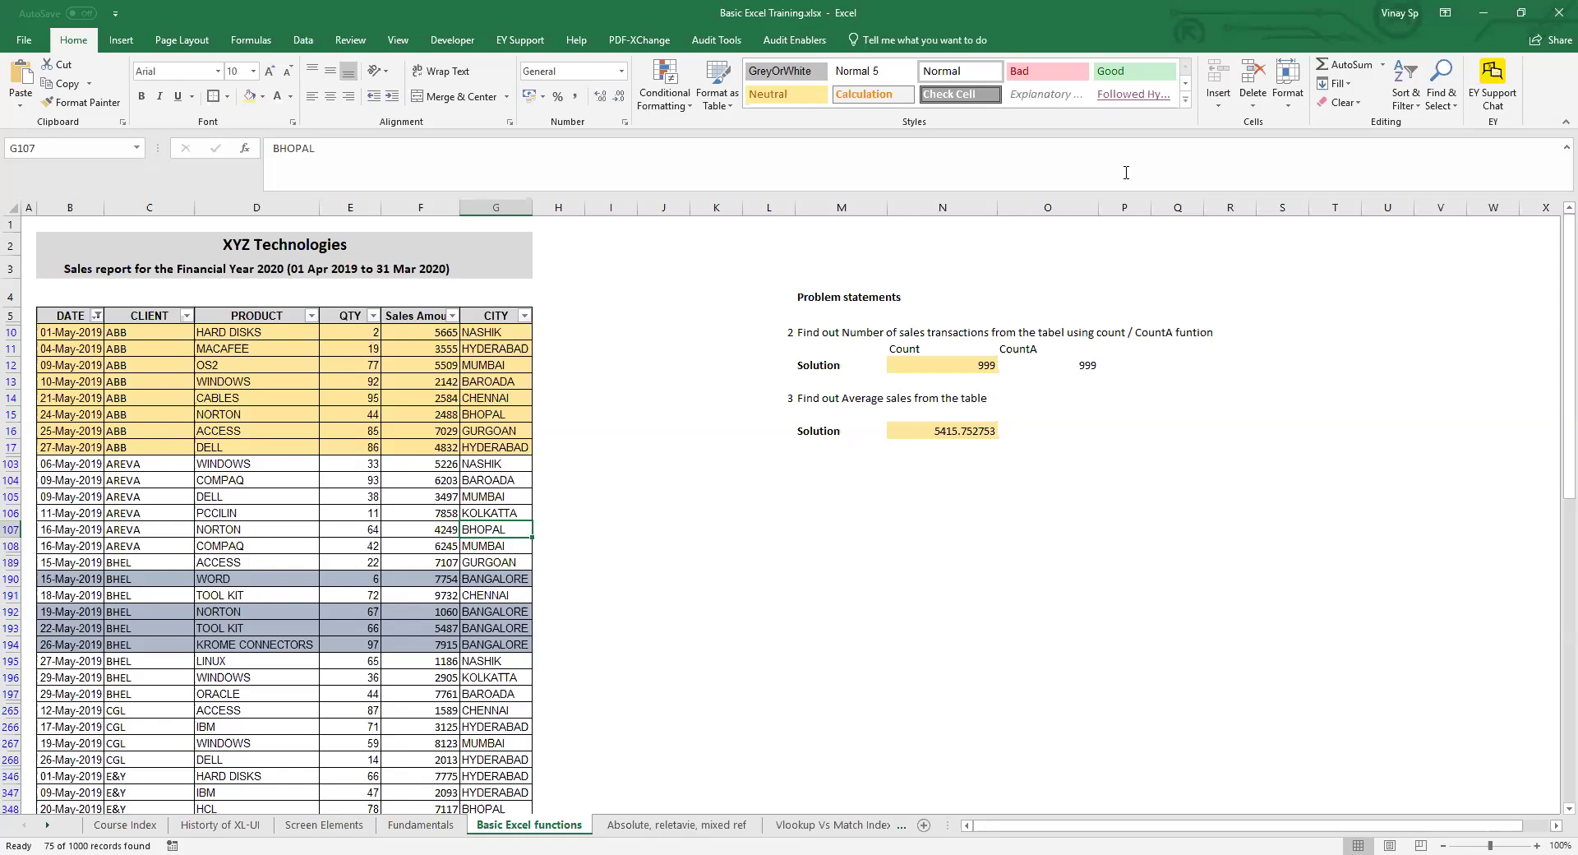
- Move back along row 107 of the filtered table and return to cell A1
{"action": "key", "text": "Left"}
{"action": "key", "text": "Left"}
{"action": "key", "text": "Left"}
{"action": "key", "text": "Left"}
{"action": "key", "text": "Left"}
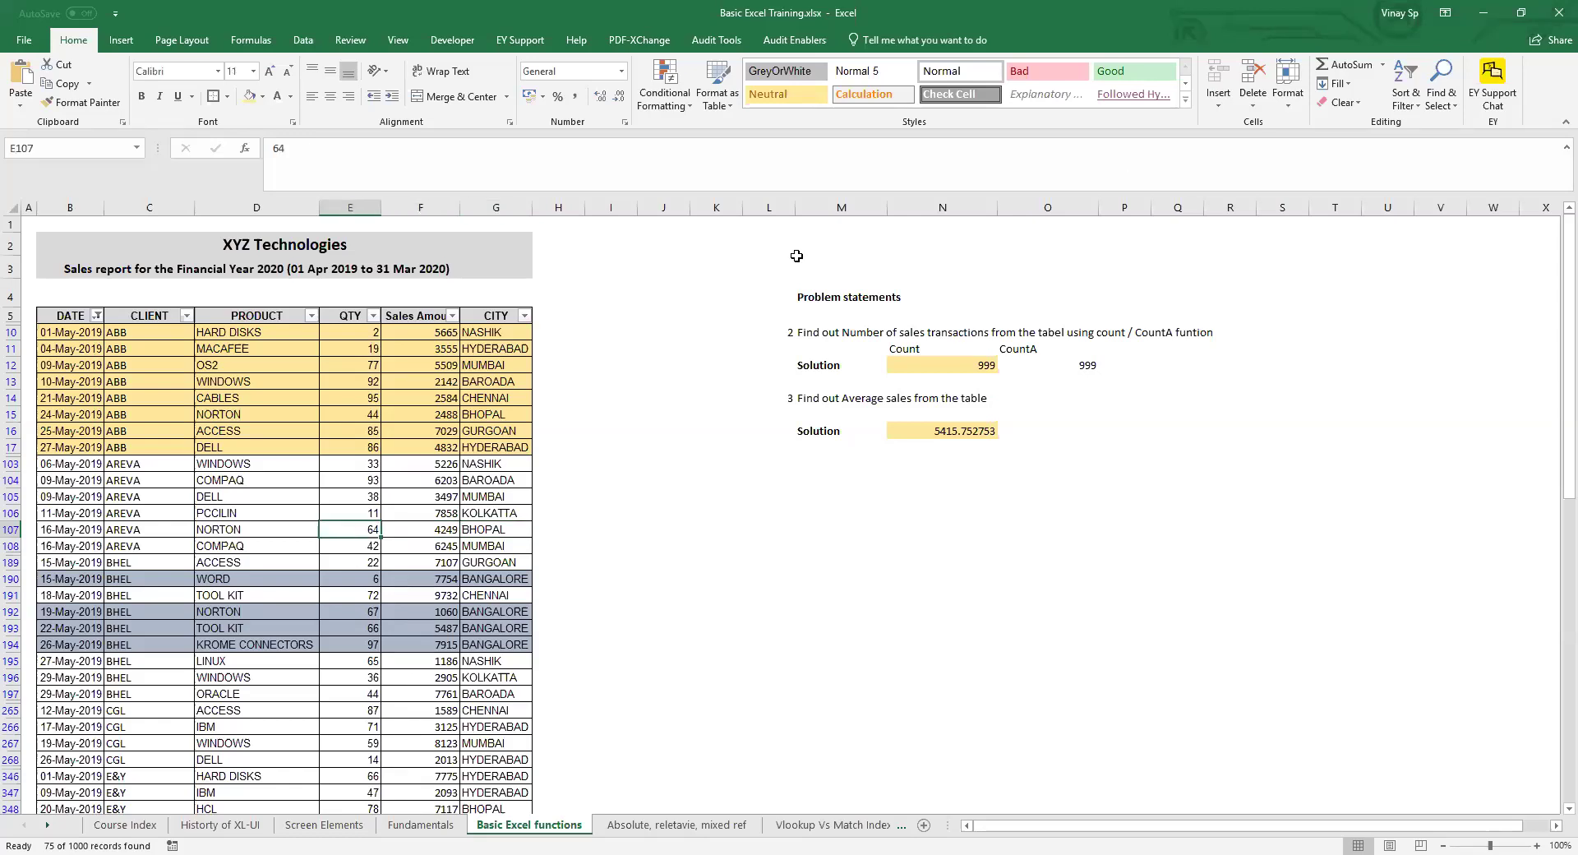
{"action": "key", "text": "ctrl+Home"}
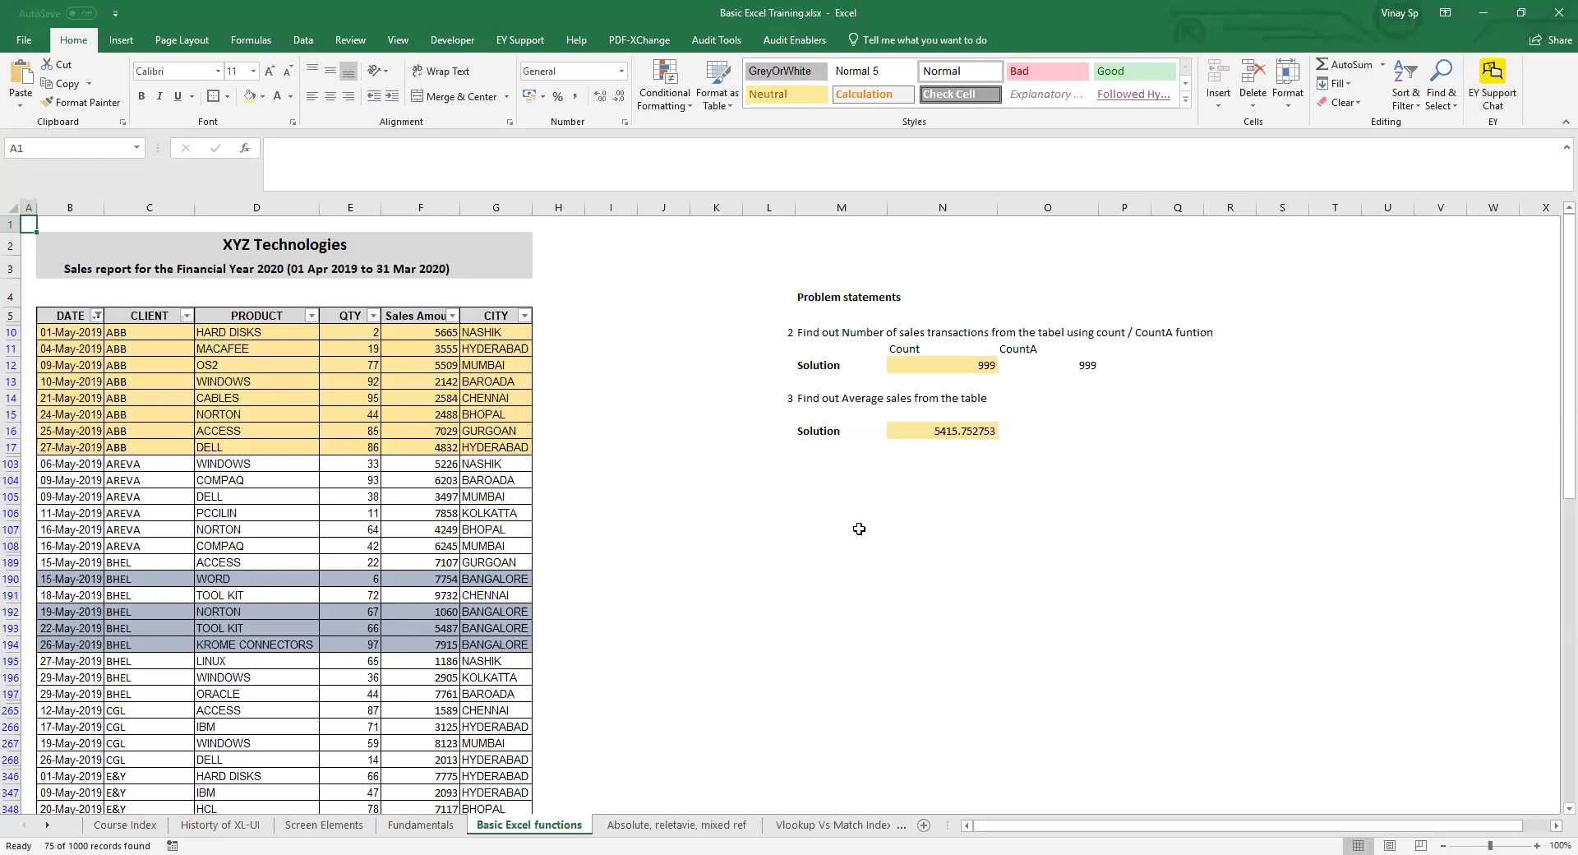
- Clear the filter from the sales table's DATE column
{"action": "left_click", "coordinate": [568, 402]}
{"action": "key", "text": "ctrl+Left"}
{"action": "key", "text": "ctrl+Left"}
{"action": "key", "text": "ctrl+Down"}
{"action": "key", "text": "ctrl+Up"}
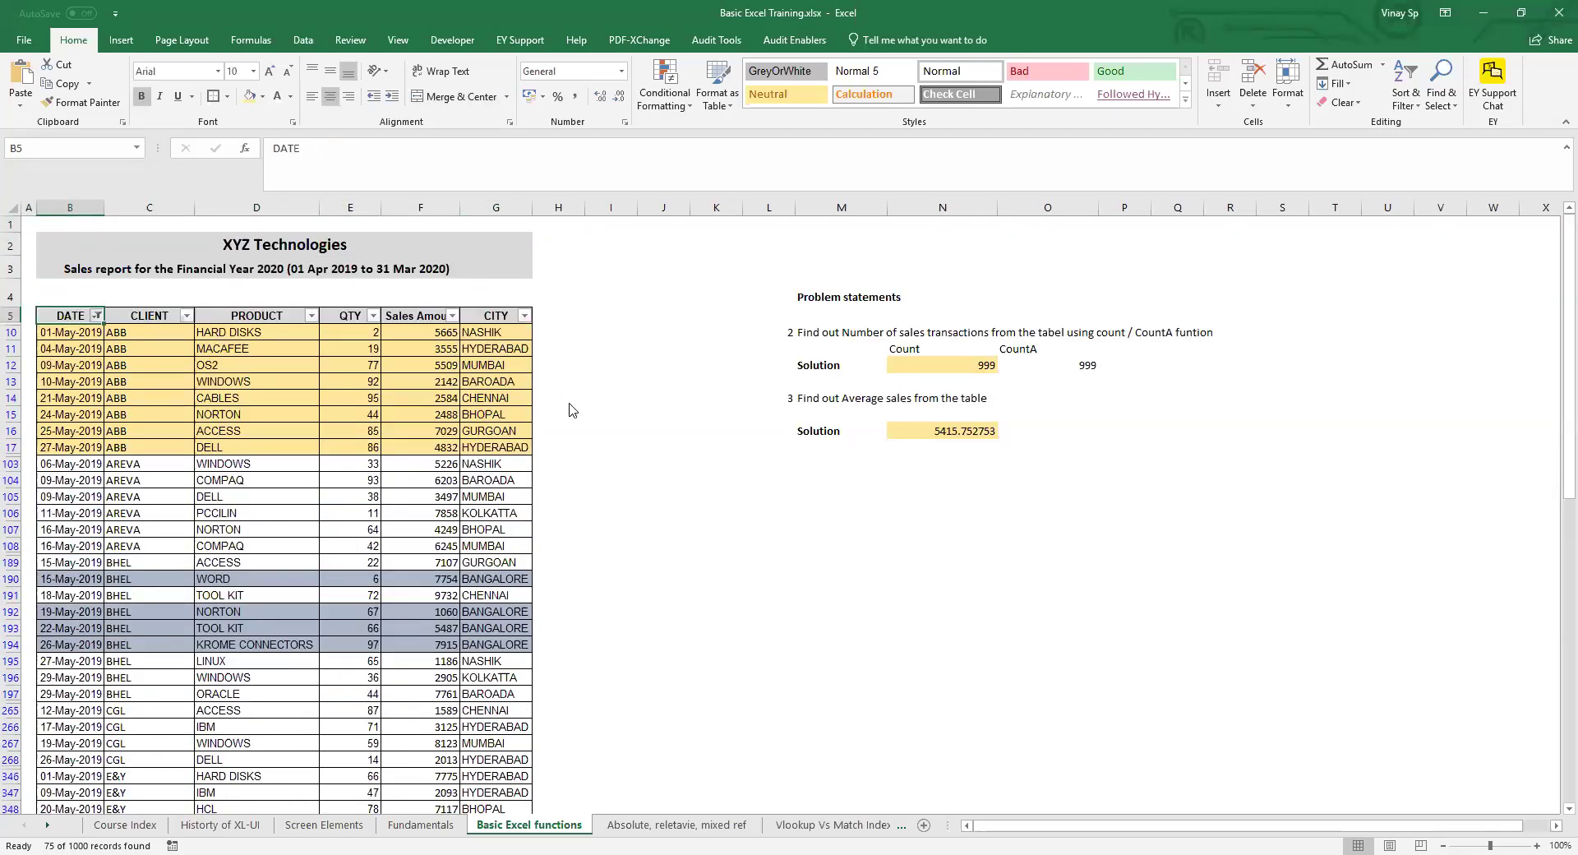
{"action": "key", "text": "alt+Down"}
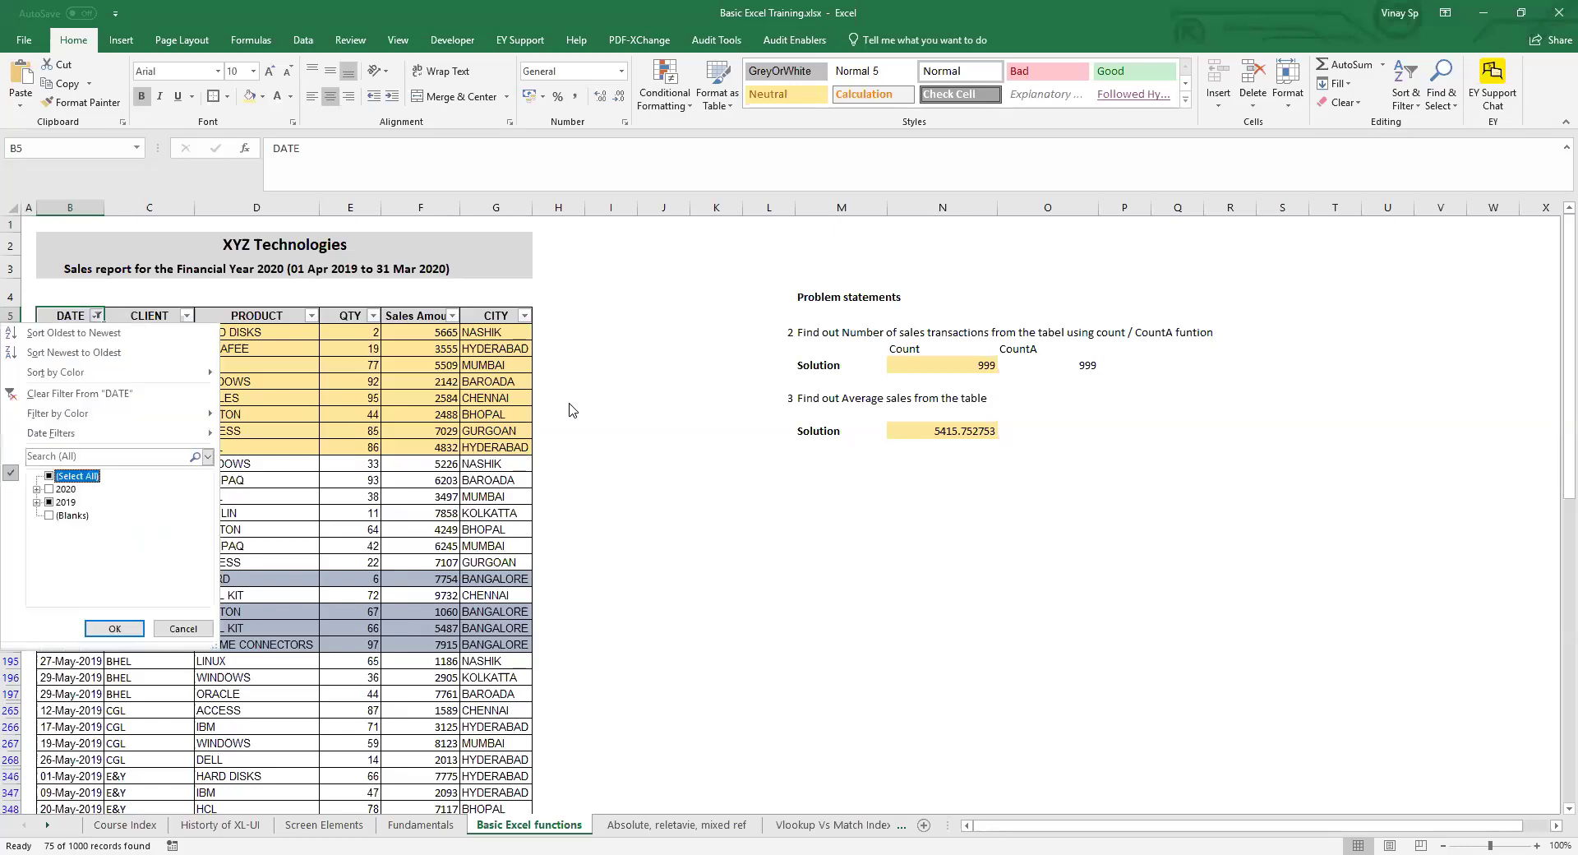
{"action": "key", "text": "Return"}
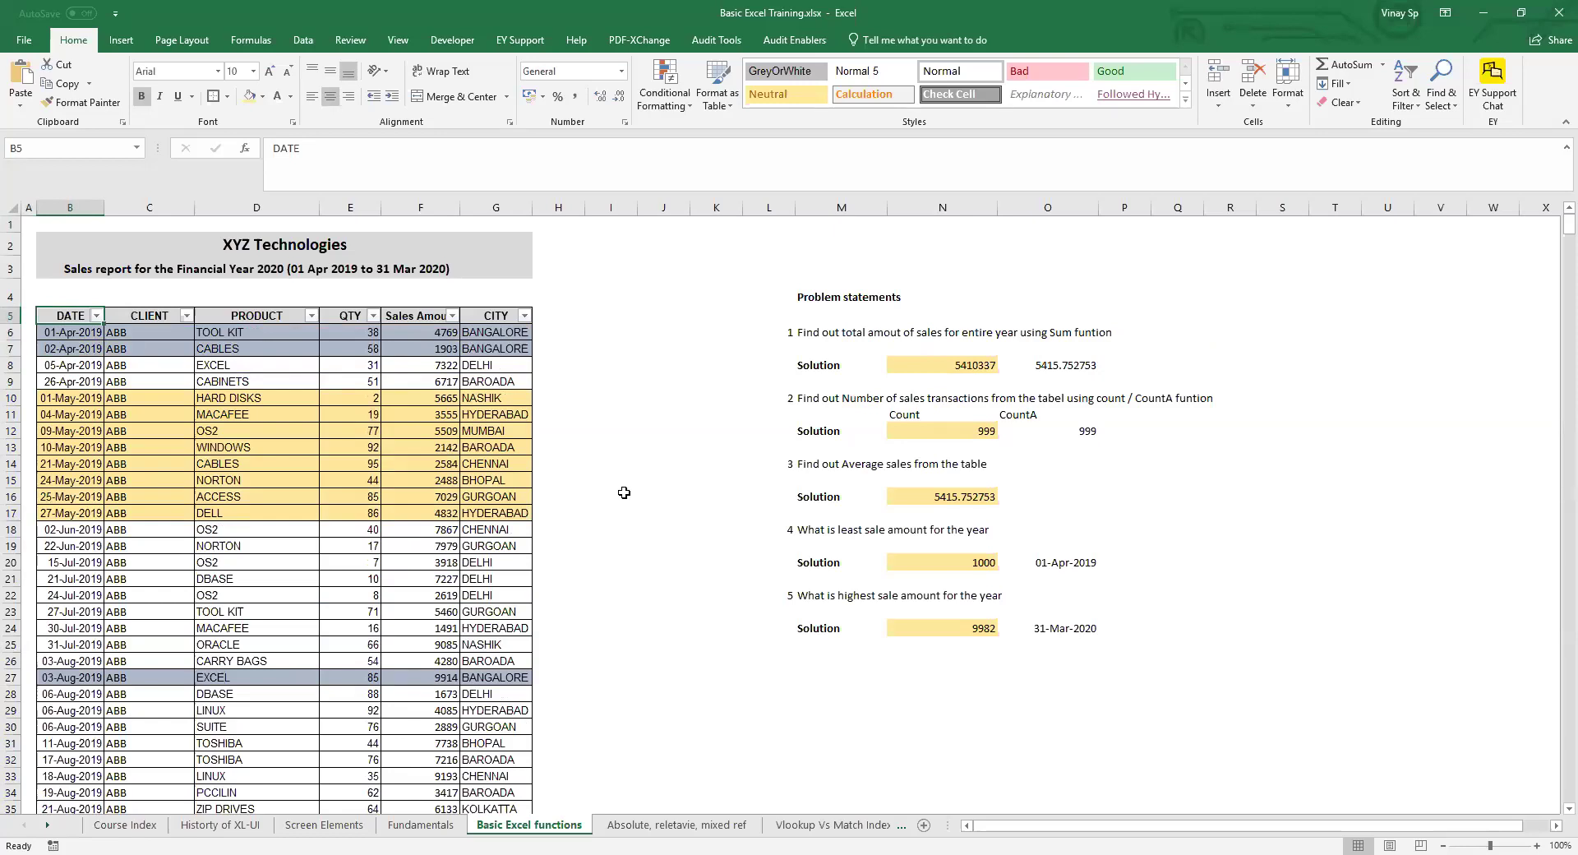
- Widen the sheet tab area and open the "Absolute, reletavie, mixed ref" sheet
{"action": "left_click_drag", "start_coordinate": [947, 824], "coordinate": [1151, 821]}
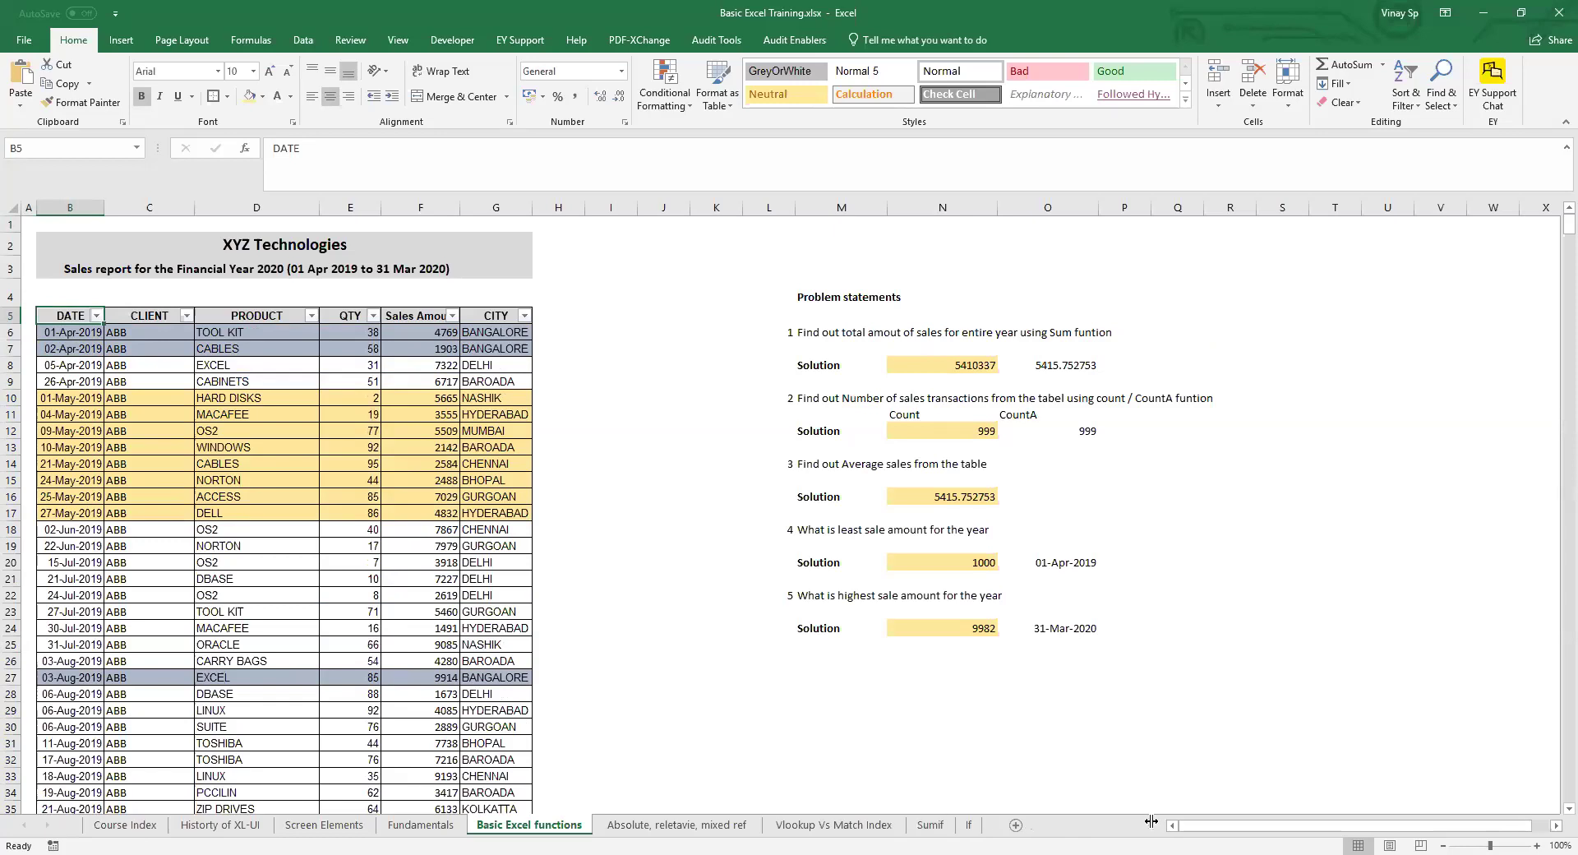
{"action": "left_click", "coordinate": [693, 827]}
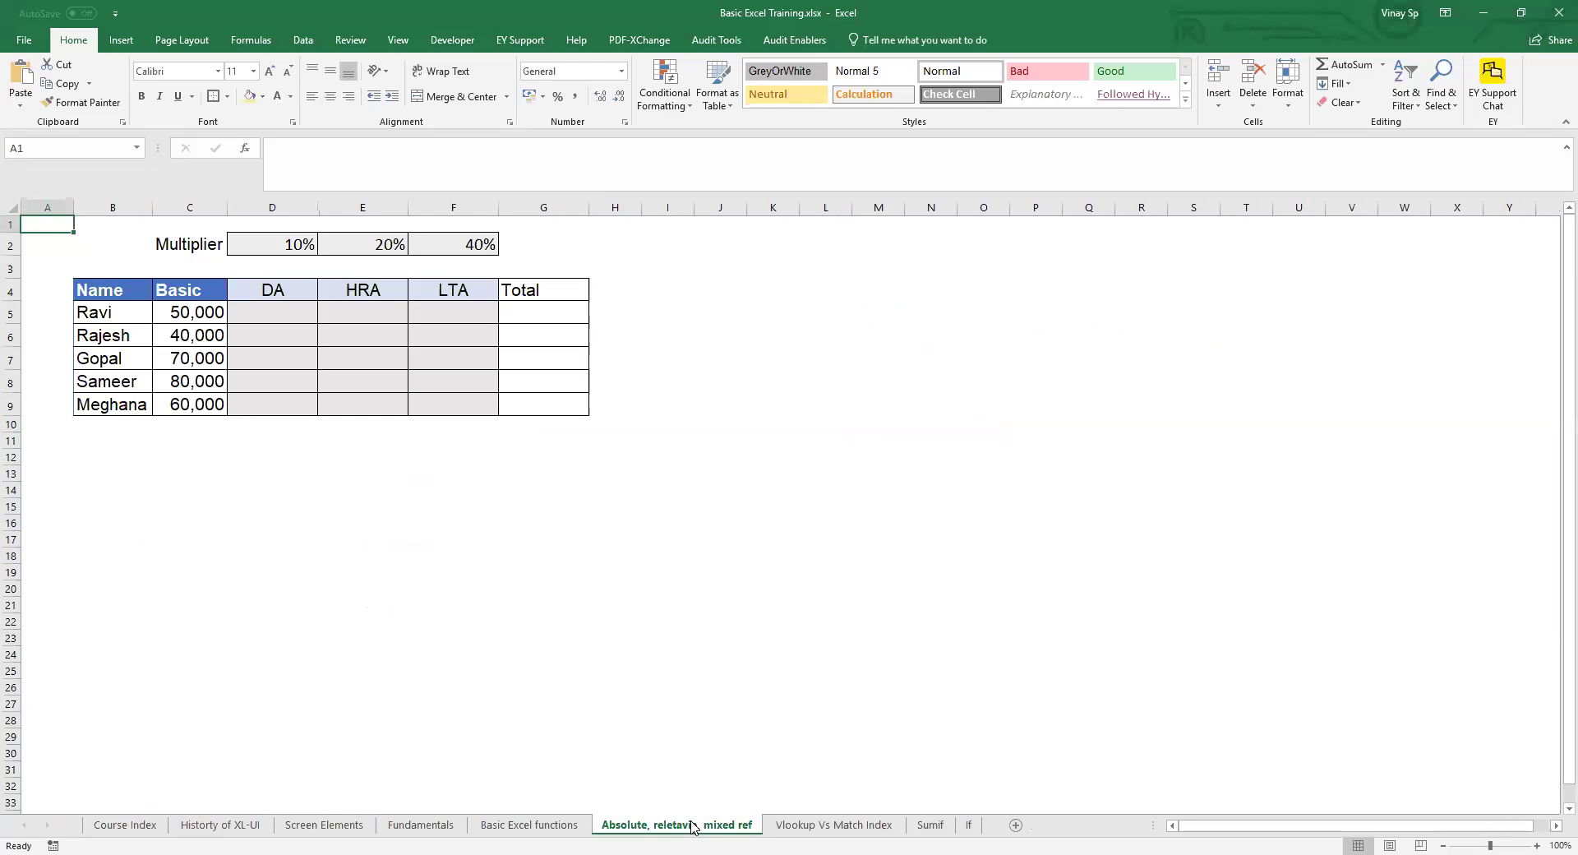
- Examine the salary table's Name and Basic columns and the first-row DA, HRA and LTA cells against their multipliers
{"action": "left_click", "coordinate": [290, 309]}
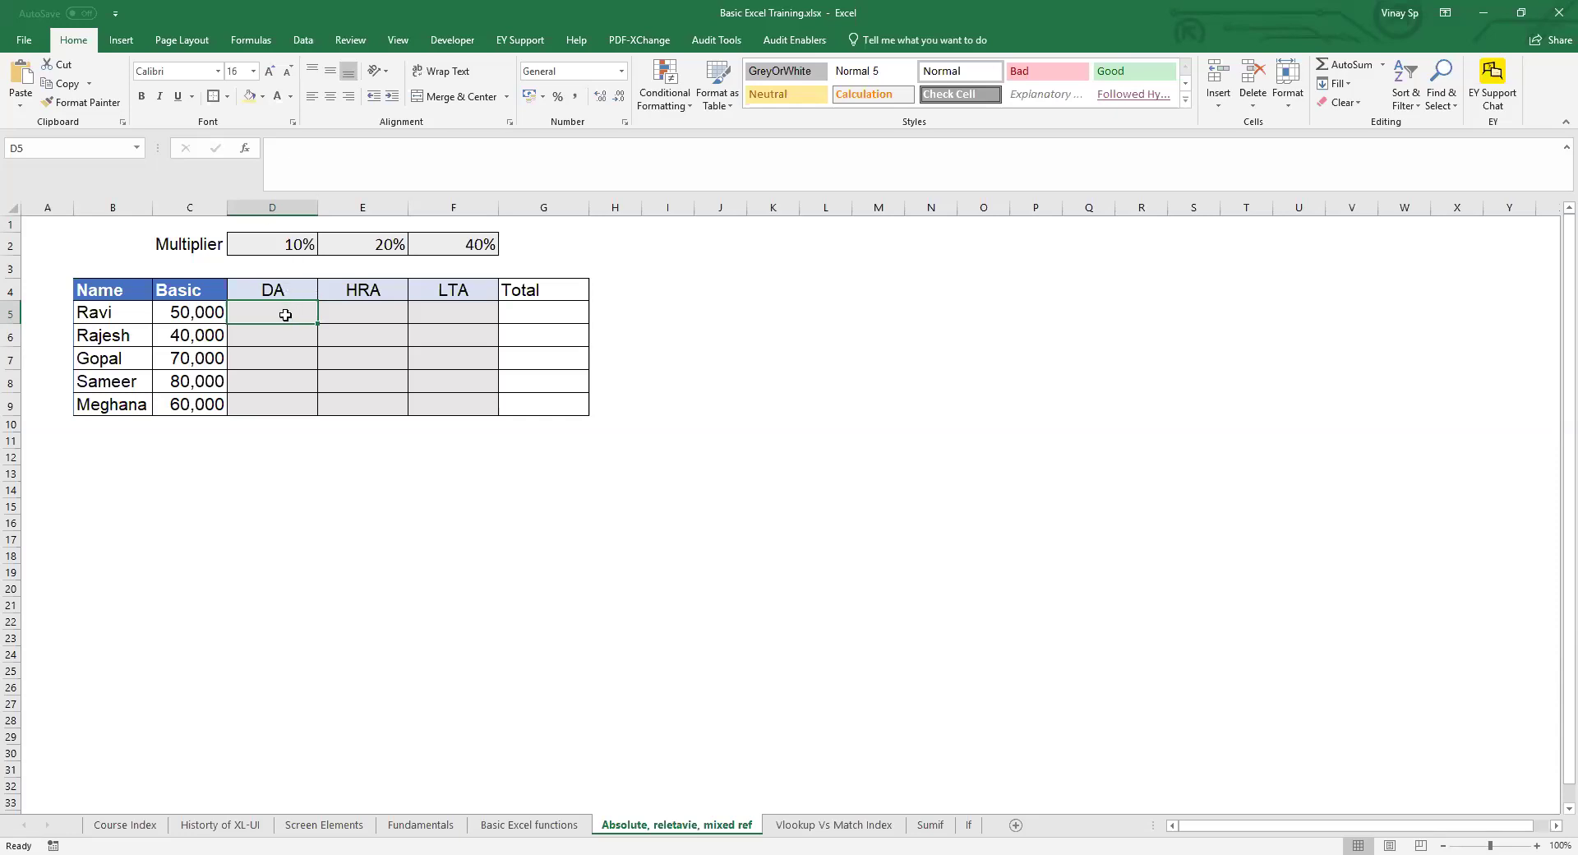
{"action": "left_click", "coordinate": [374, 314]}
{"action": "left_click", "coordinate": [450, 313]}
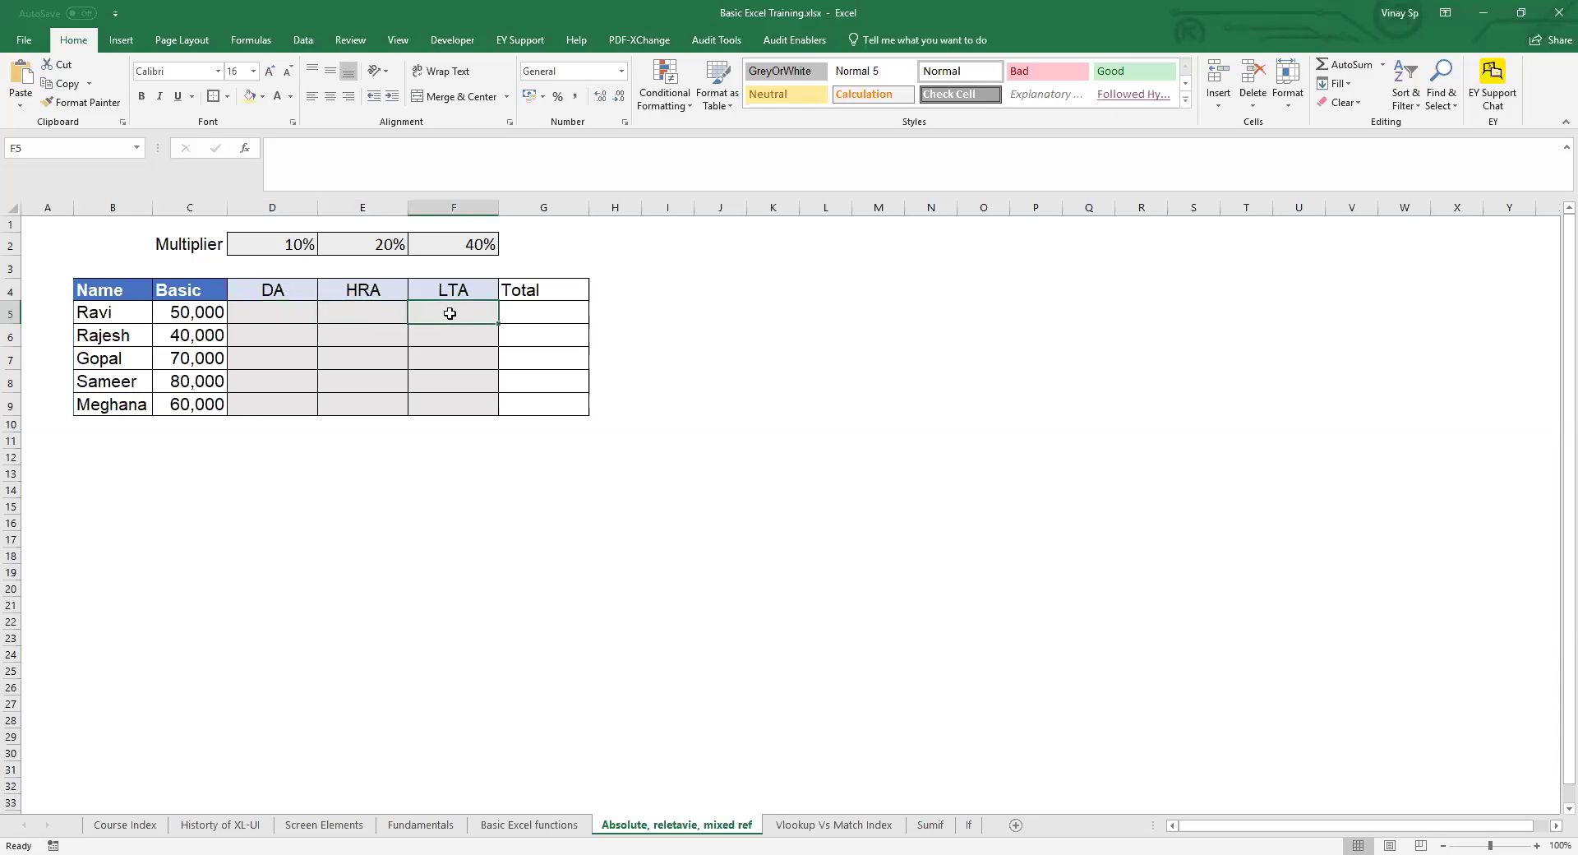
{"action": "left_click_drag", "start_coordinate": [111, 312], "coordinate": [115, 404]}
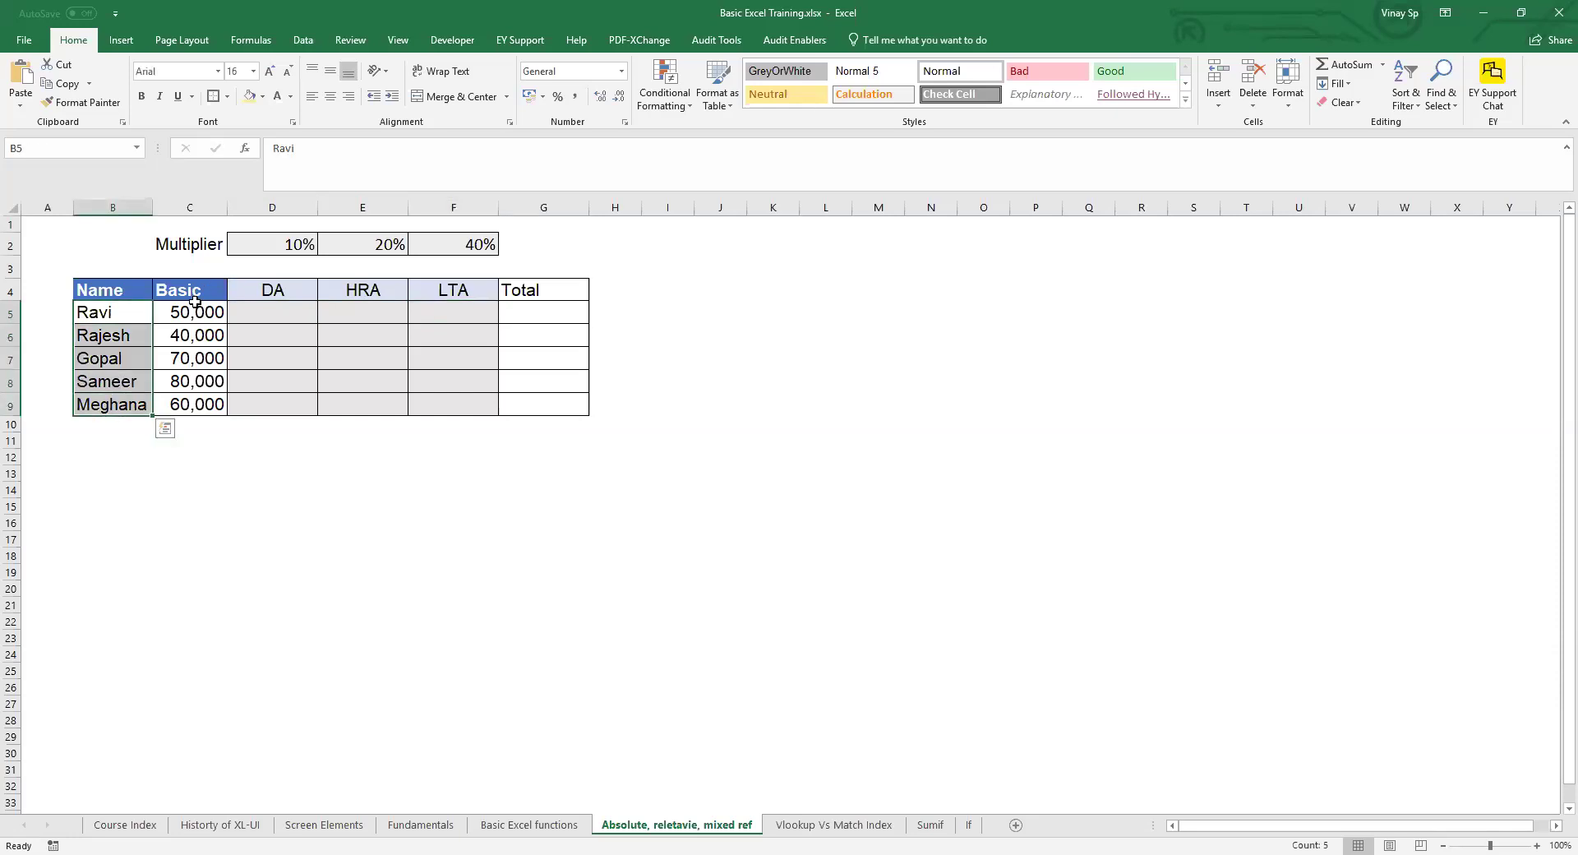
{"action": "left_click_drag", "start_coordinate": [195, 305], "coordinate": [190, 402]}
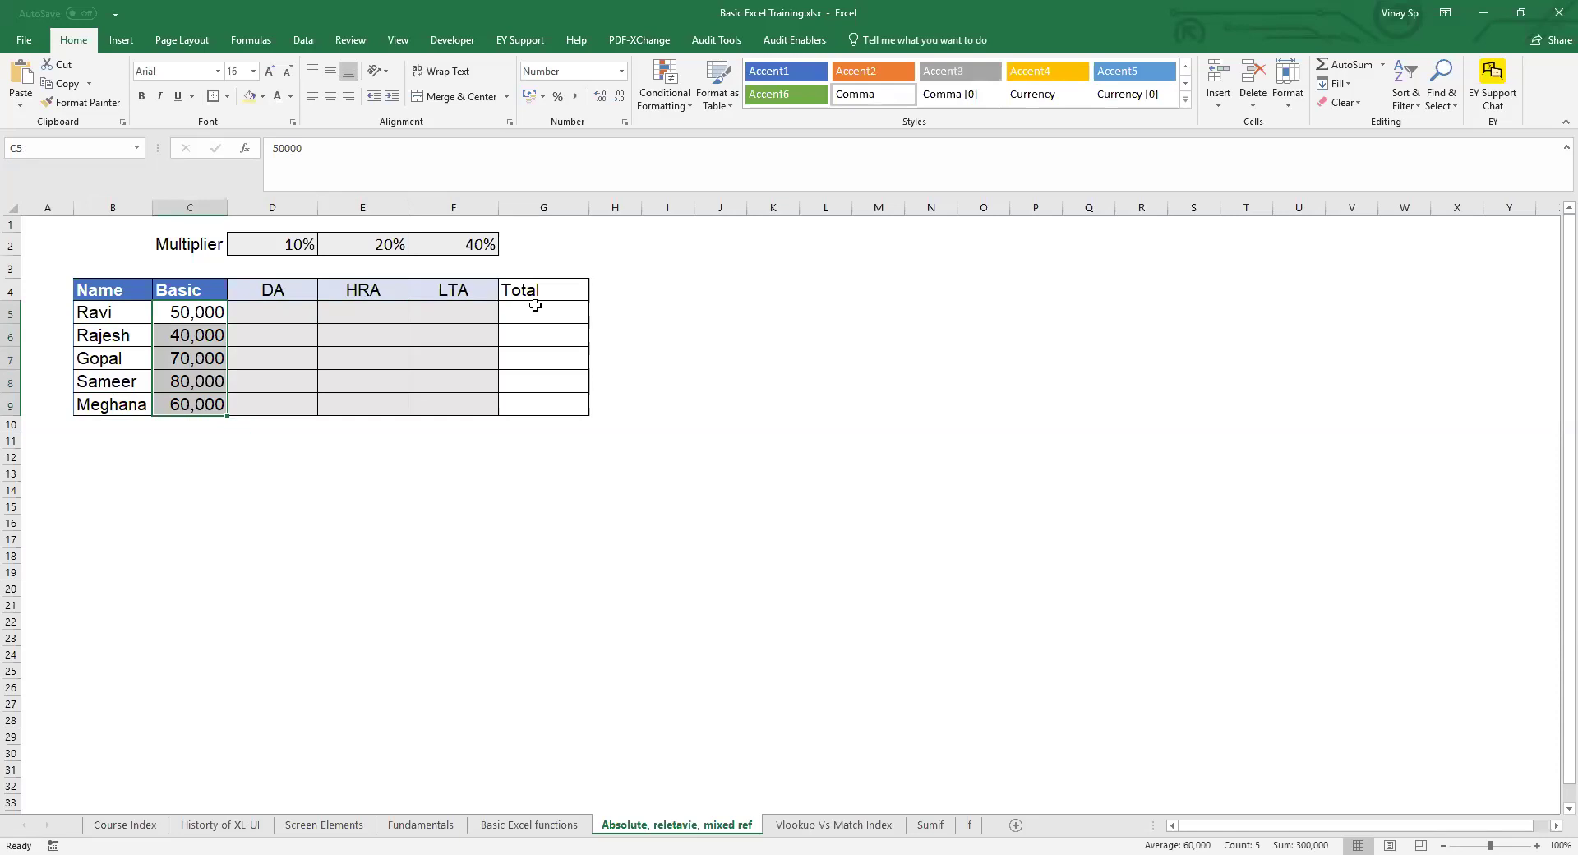
{"action": "left_click", "coordinate": [270, 315]}
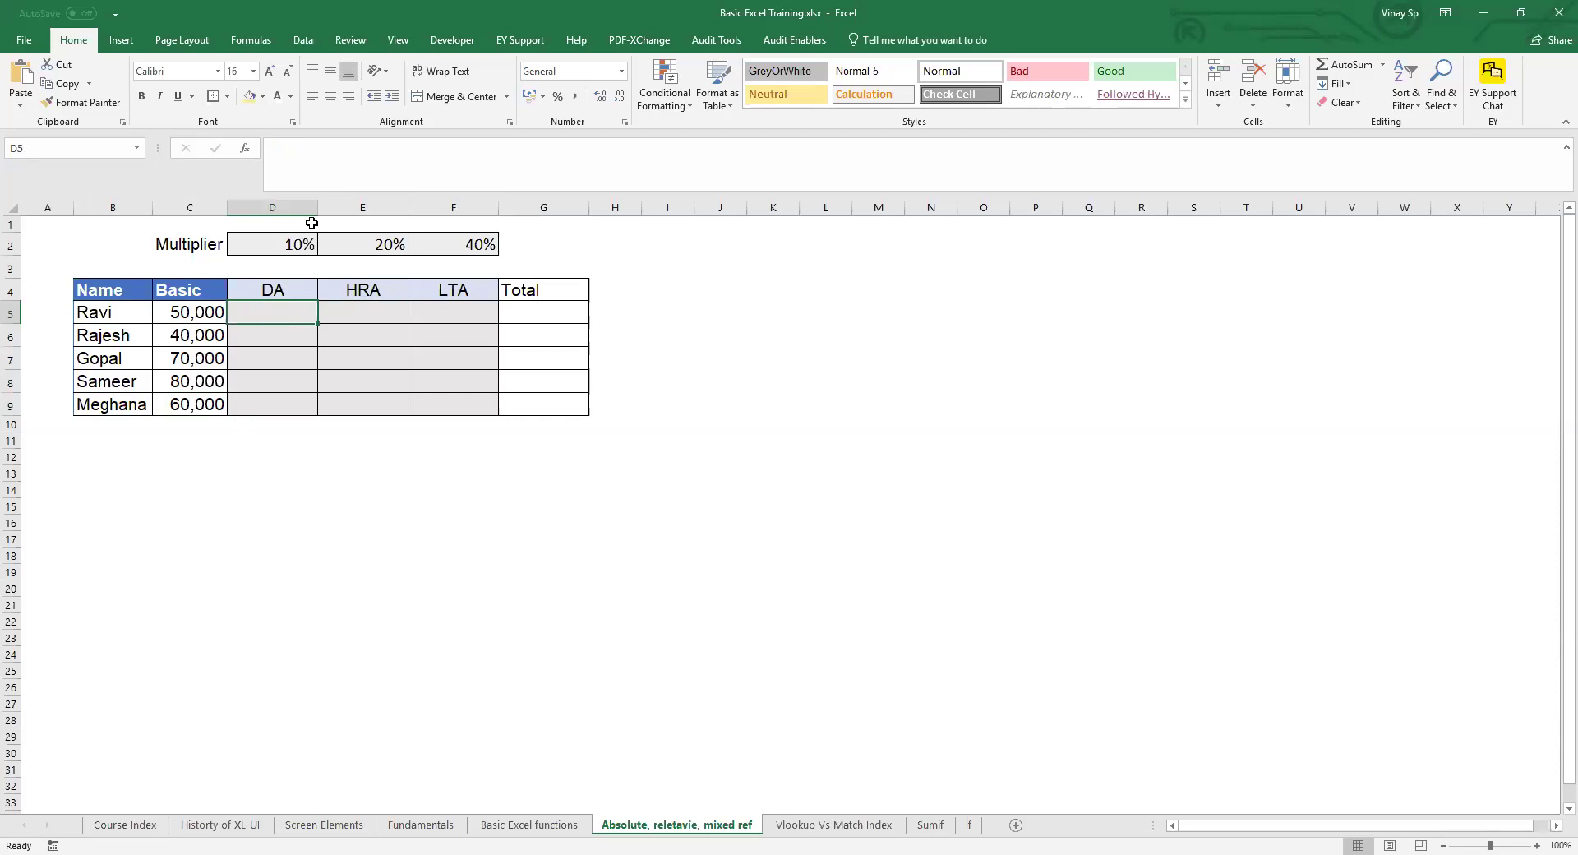
{"action": "left_click", "coordinate": [371, 302]}
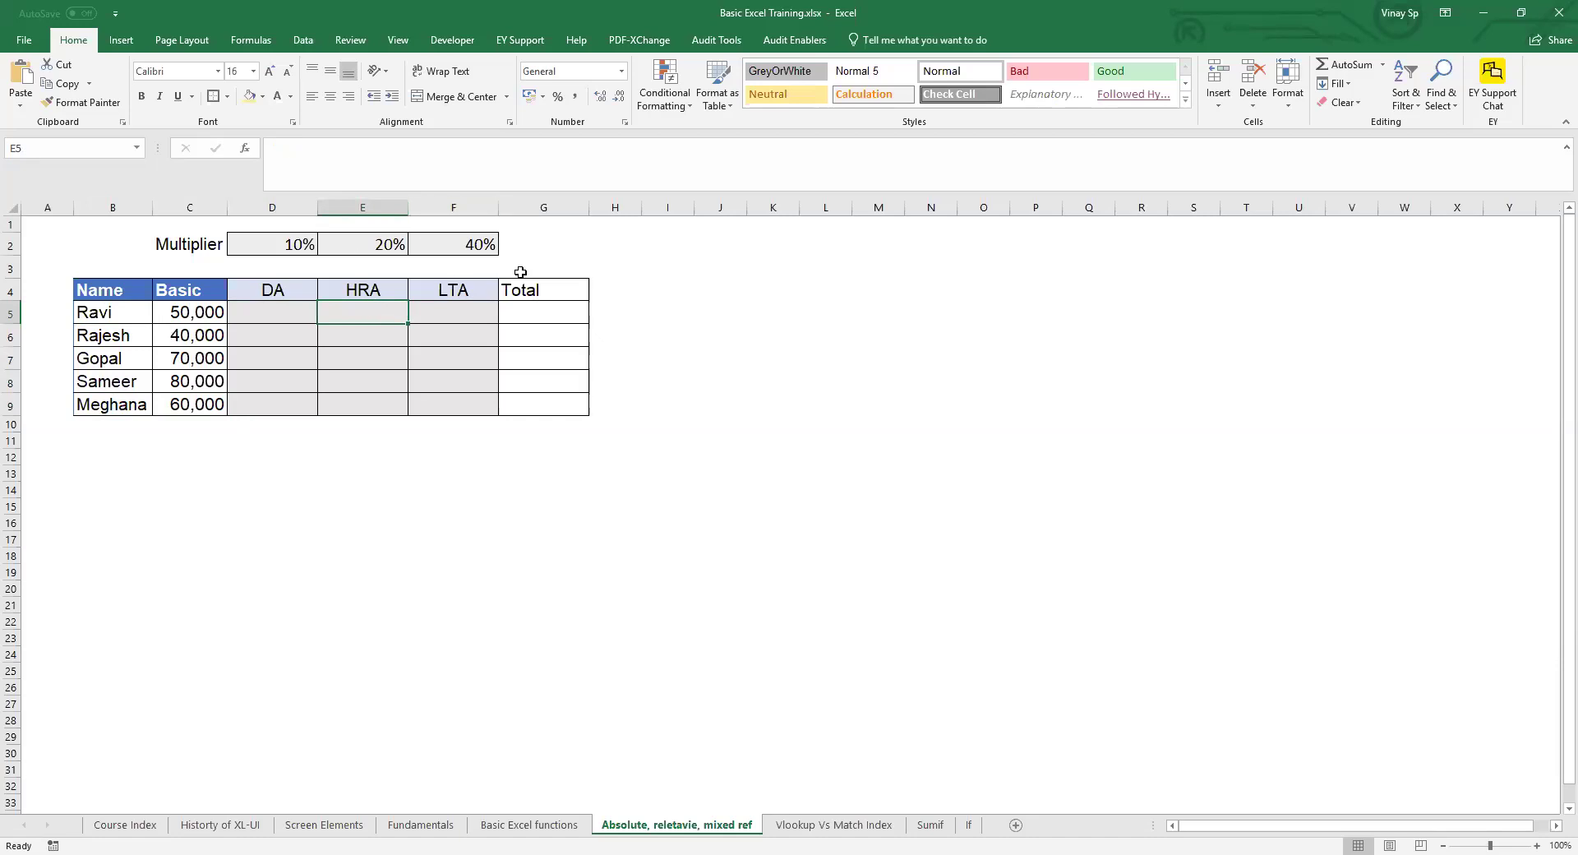
{"action": "left_click", "coordinate": [467, 312]}
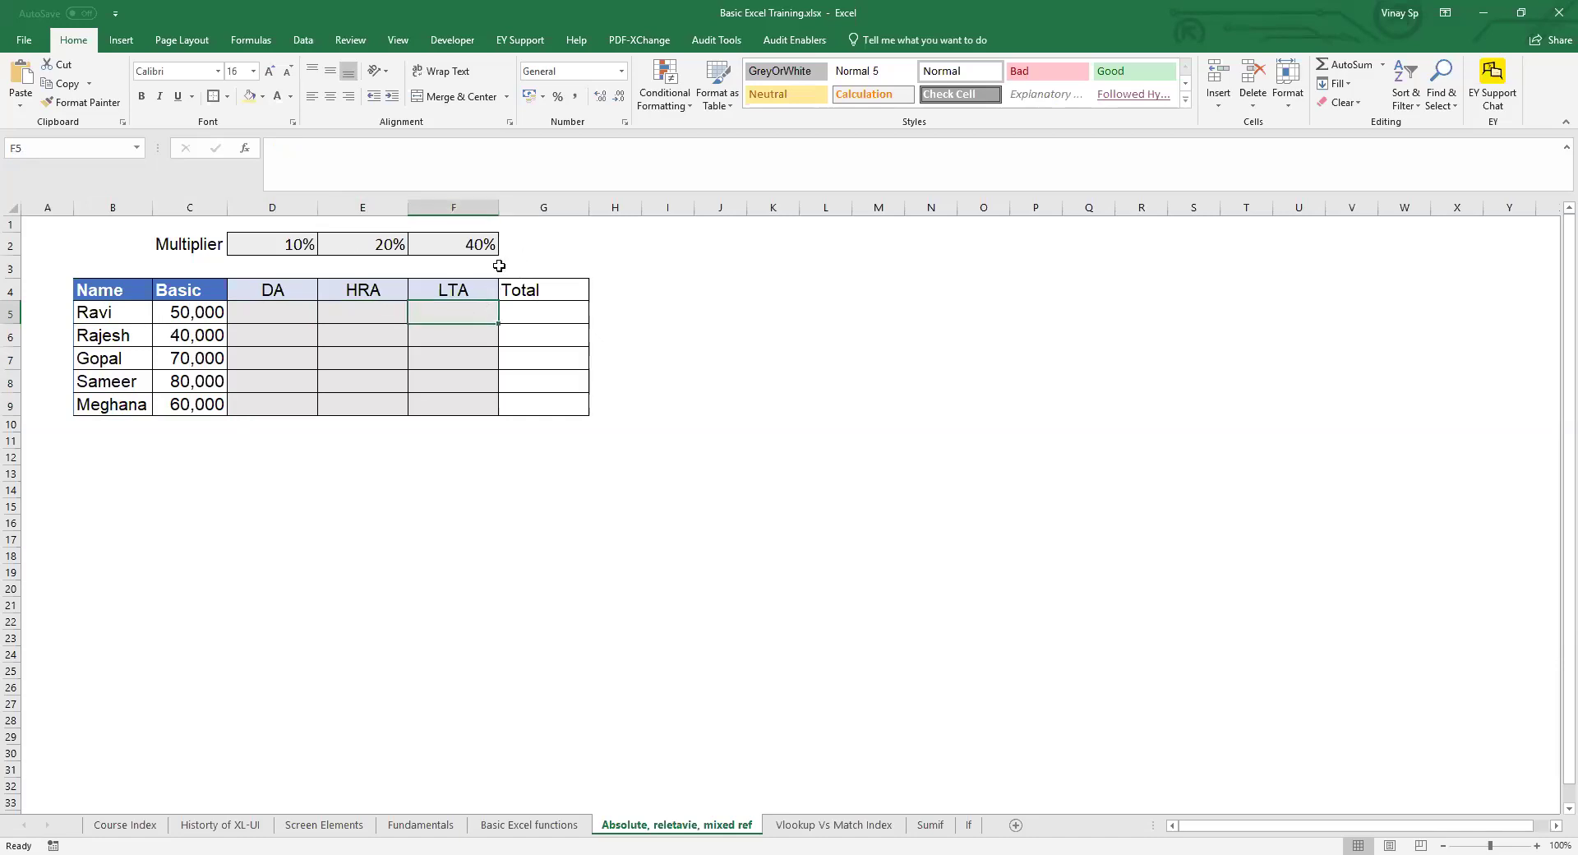
- Enter the formula =C5*D2 in cell D5 to calculate the first employee's DA
{"action": "left_click", "coordinate": [268, 307]}
{"action": "type", "text": "="}
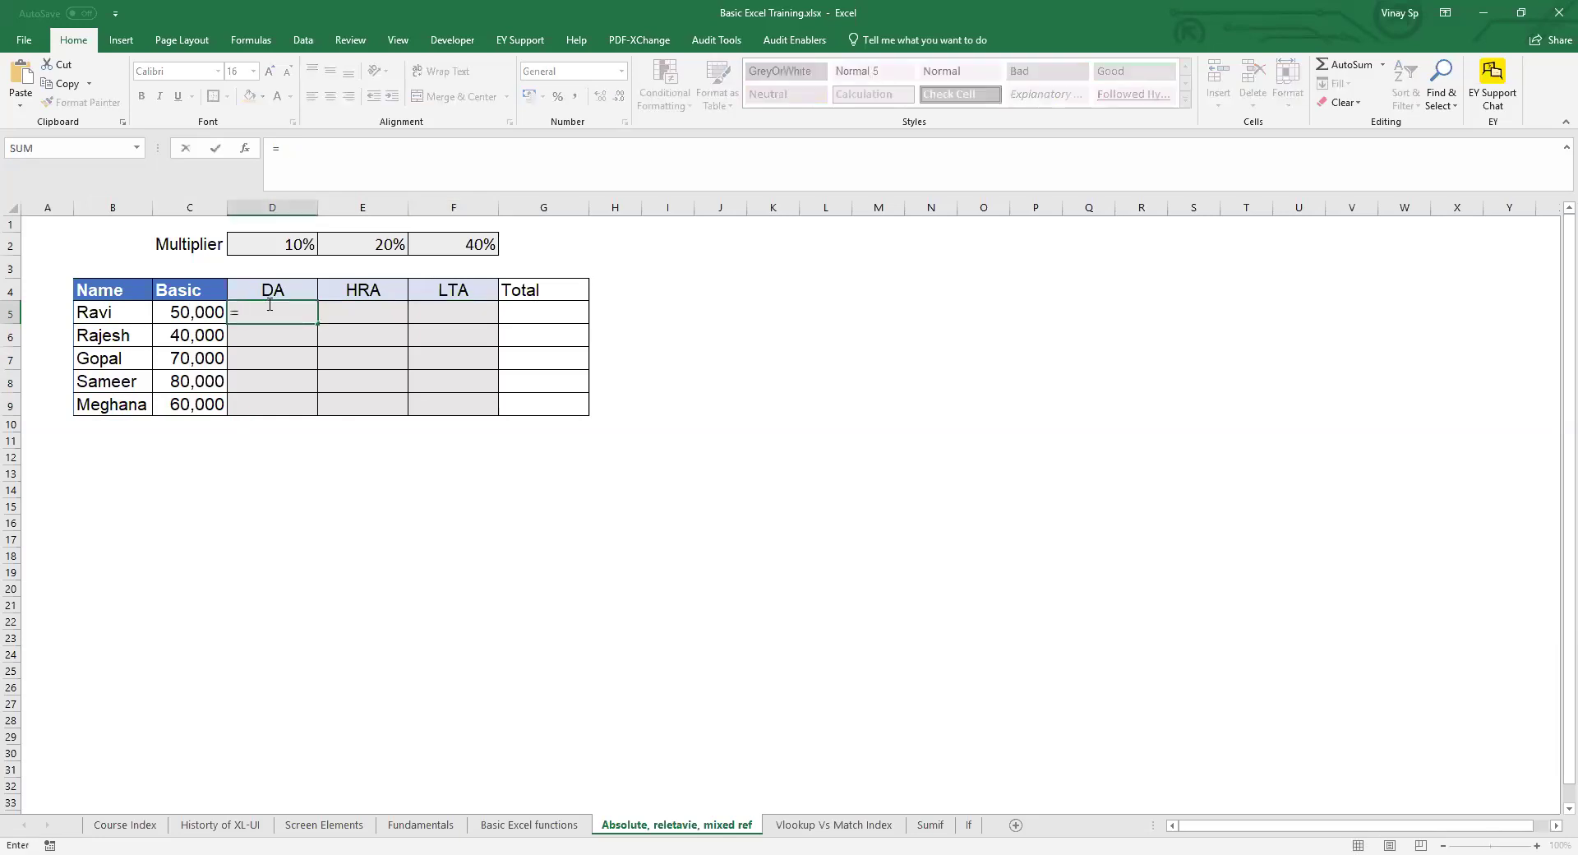
{"action": "left_click", "coordinate": [197, 313]}
{"action": "type", "text": "*"}
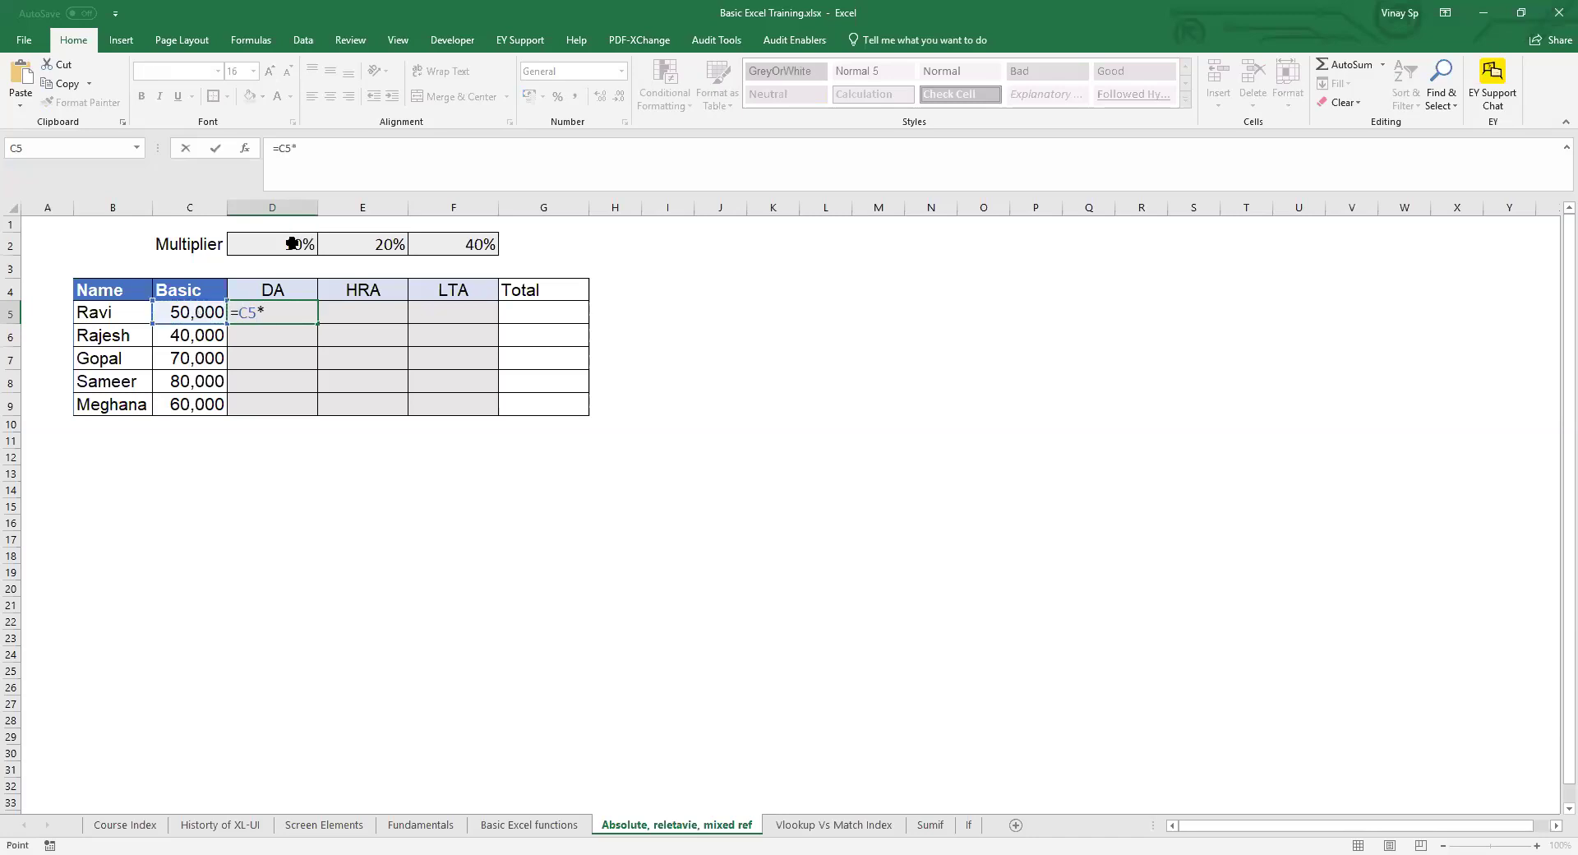
{"action": "left_click", "coordinate": [291, 242]}
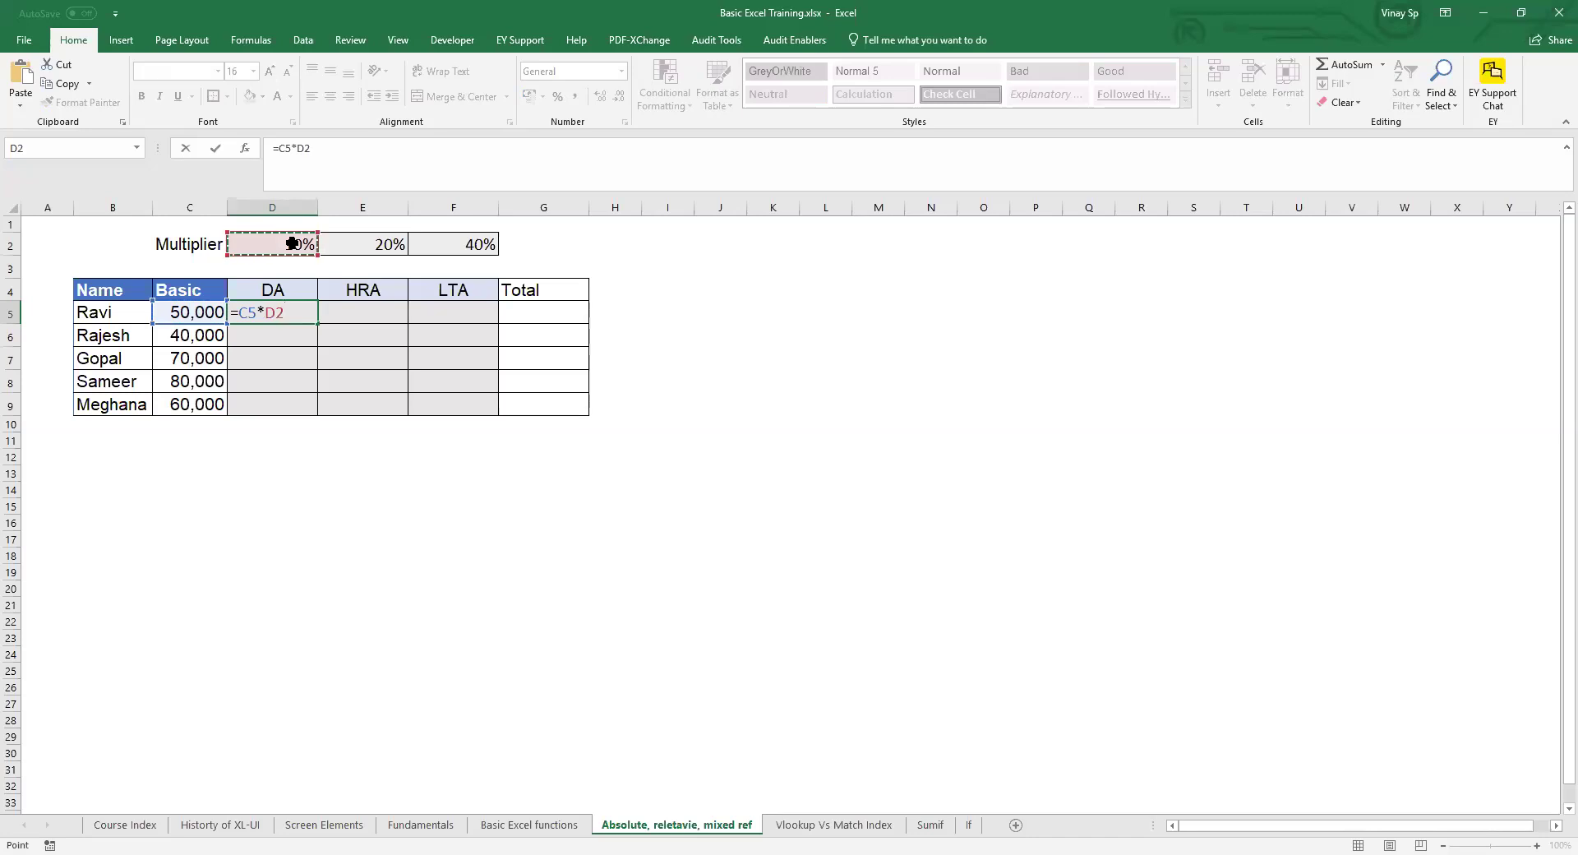
{"action": "key", "text": "Return"}
- Copy the DA formula from D5 into the HRA cell E5
{"action": "left_click", "coordinate": [296, 311]}
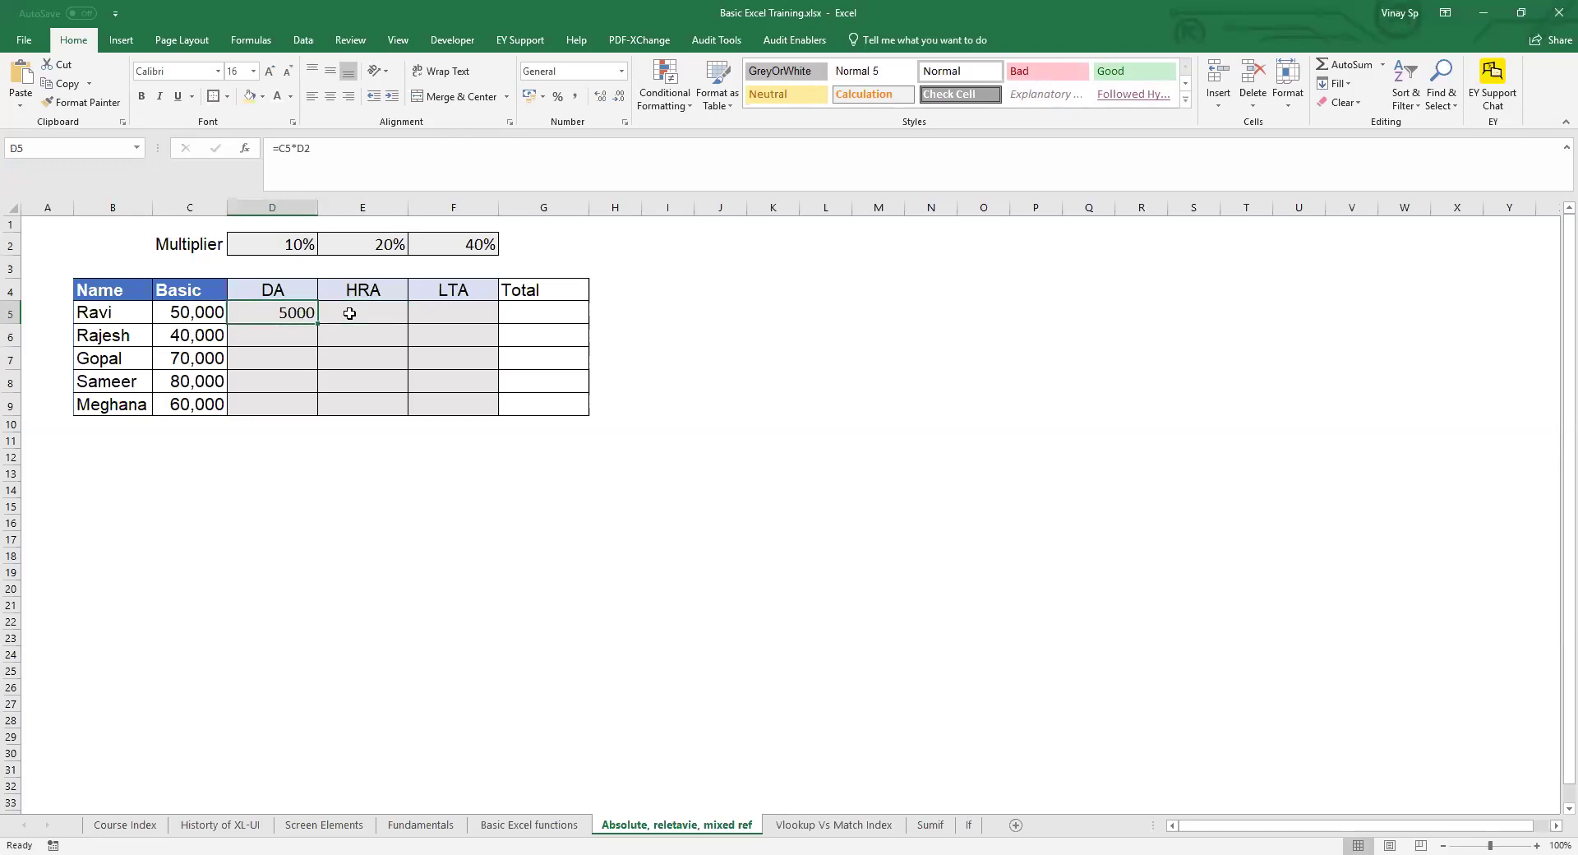
{"action": "key", "text": "ctrl+c"}
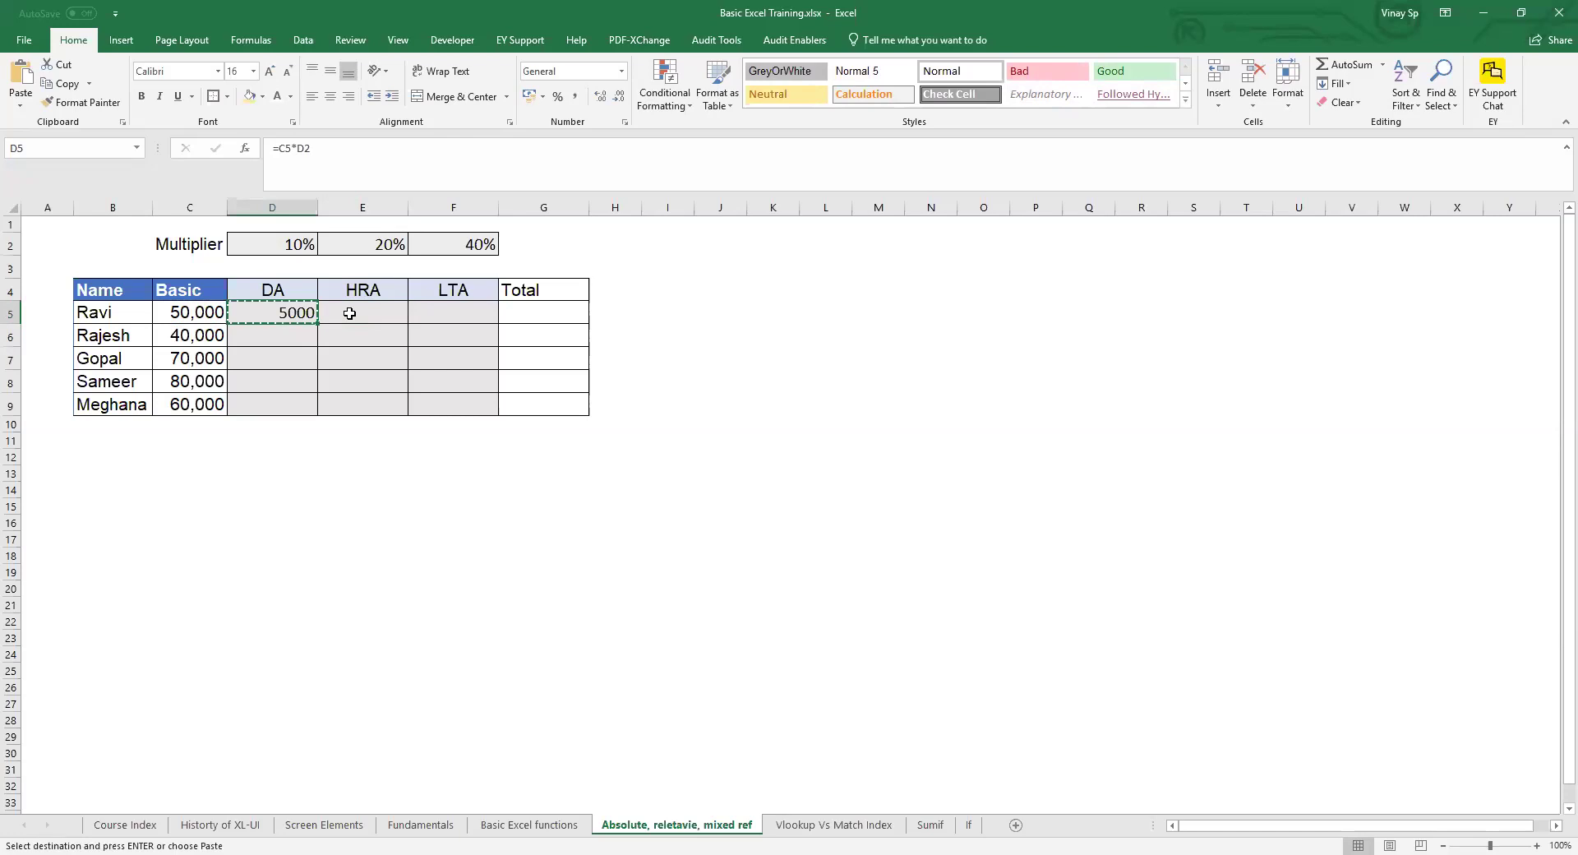
{"action": "left_click", "coordinate": [349, 313]}
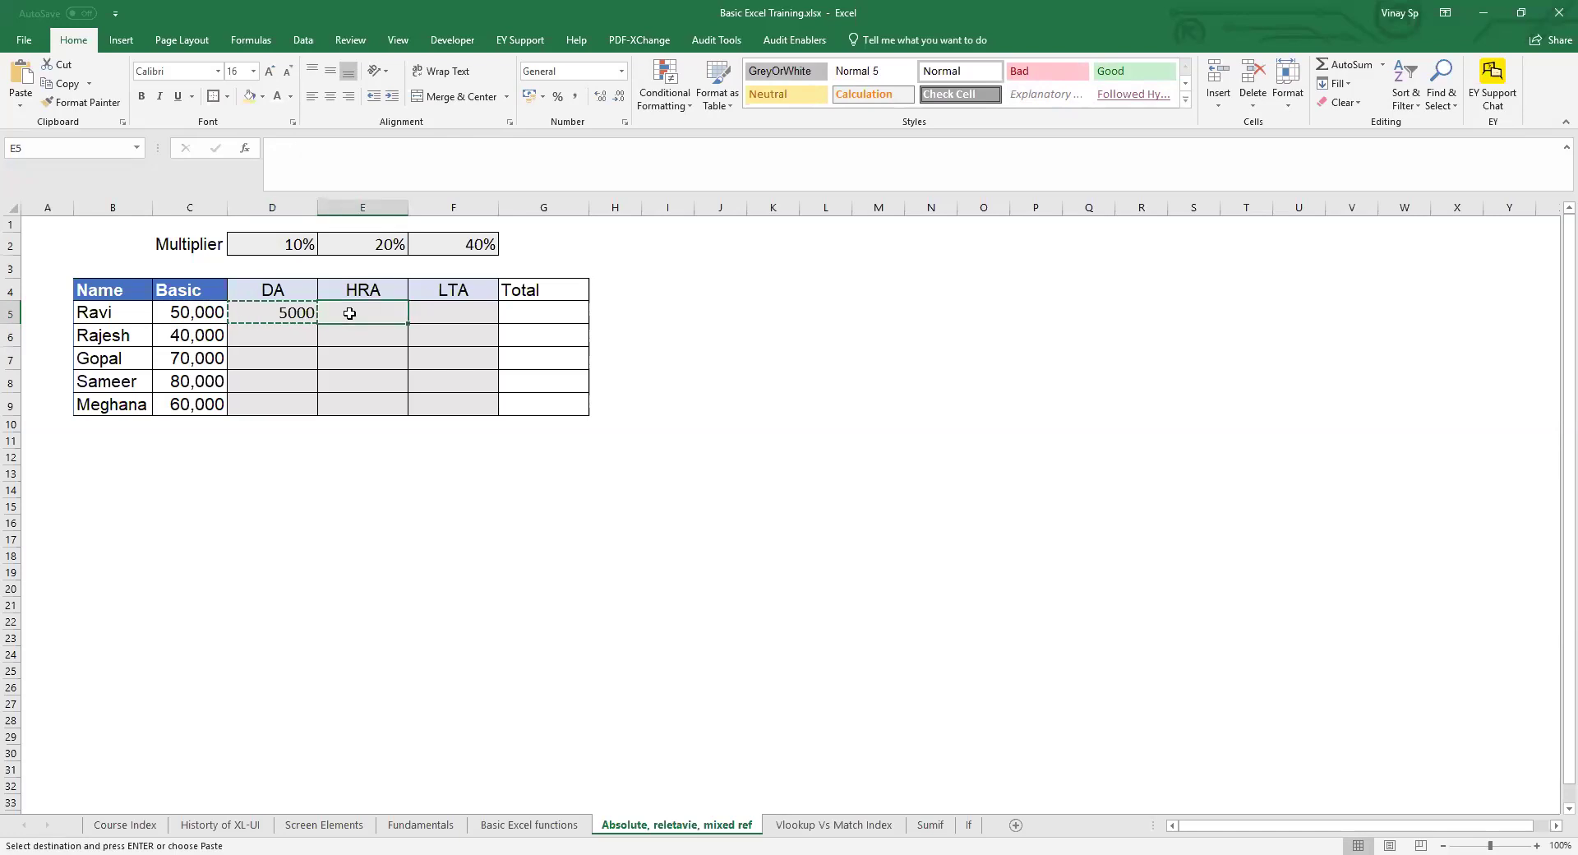
{"action": "key", "text": "ctrl+v"}
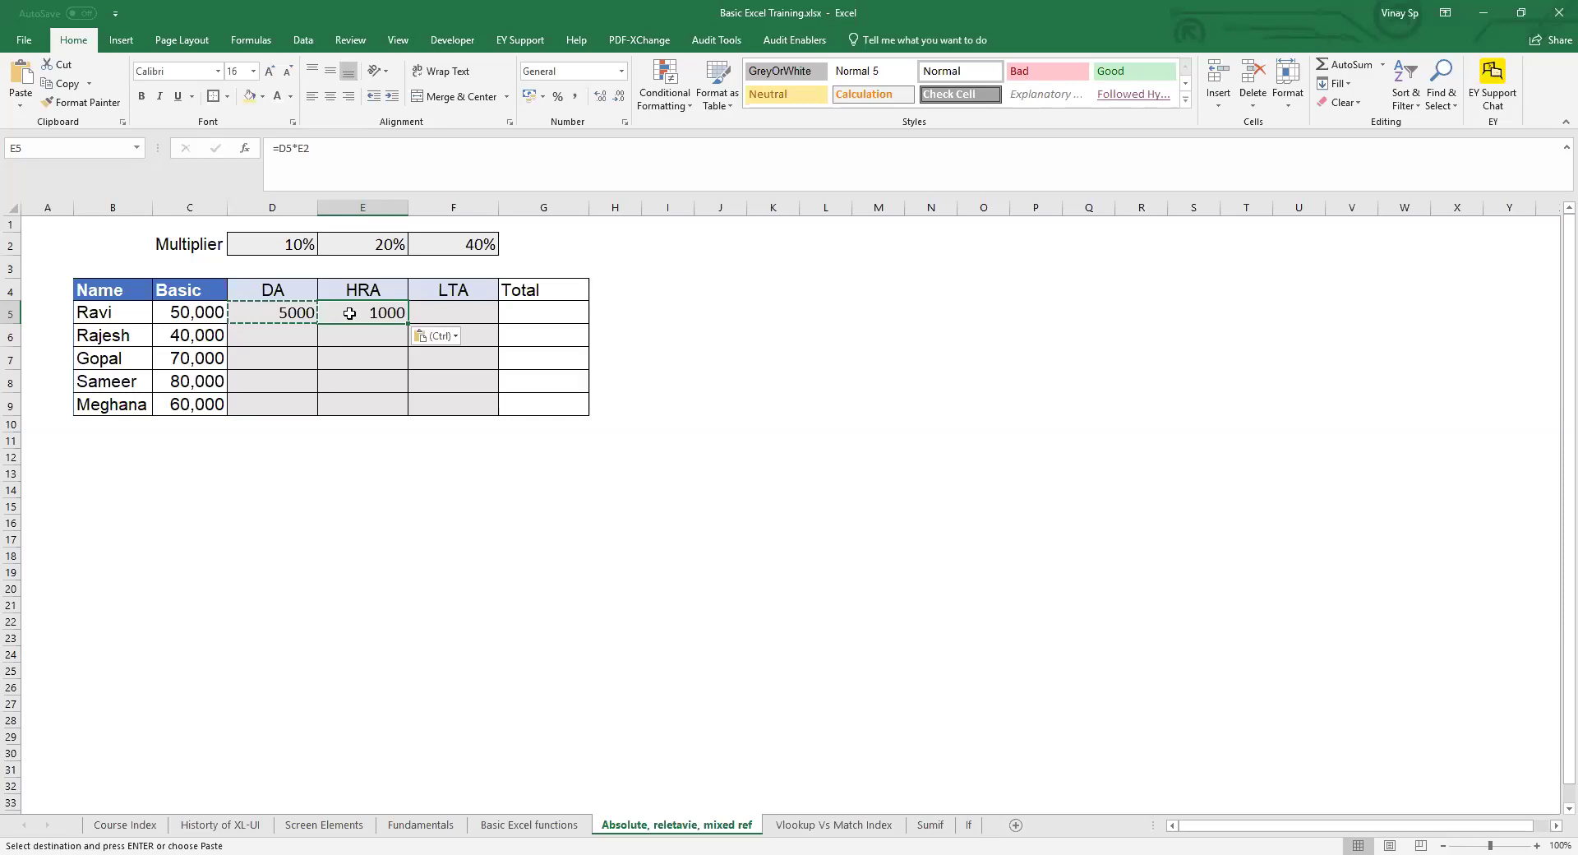
- Inspect the cell references of the copied HRA formula in E5, then clear that cell
{"action": "key", "text": "F2"}
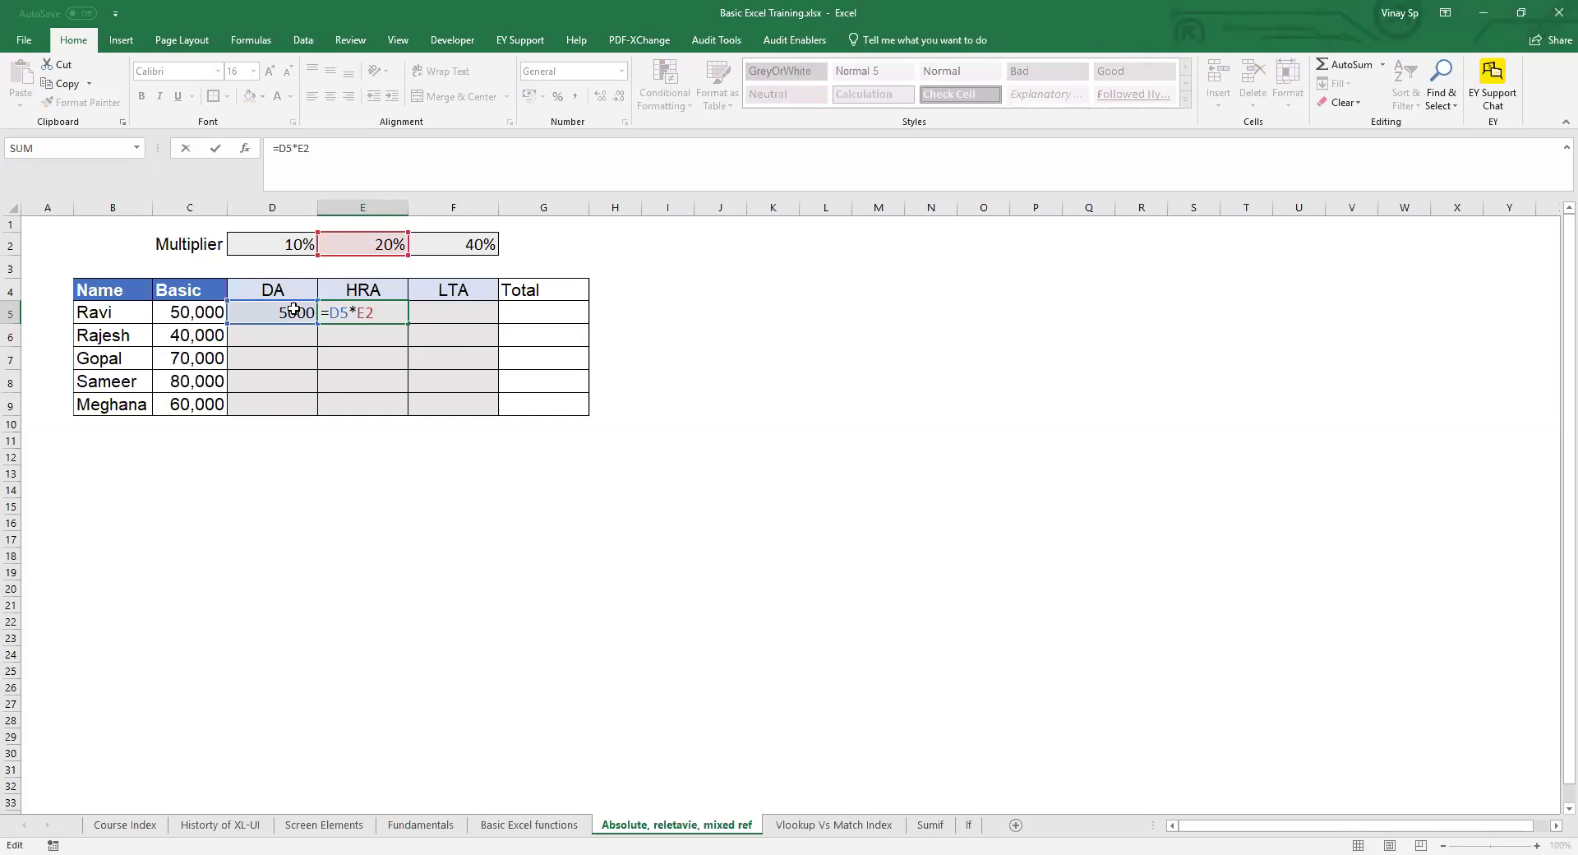
{"action": "key", "text": "Escape"}
{"action": "key", "text": "Delete"}
{"action": "key", "text": "Left"}
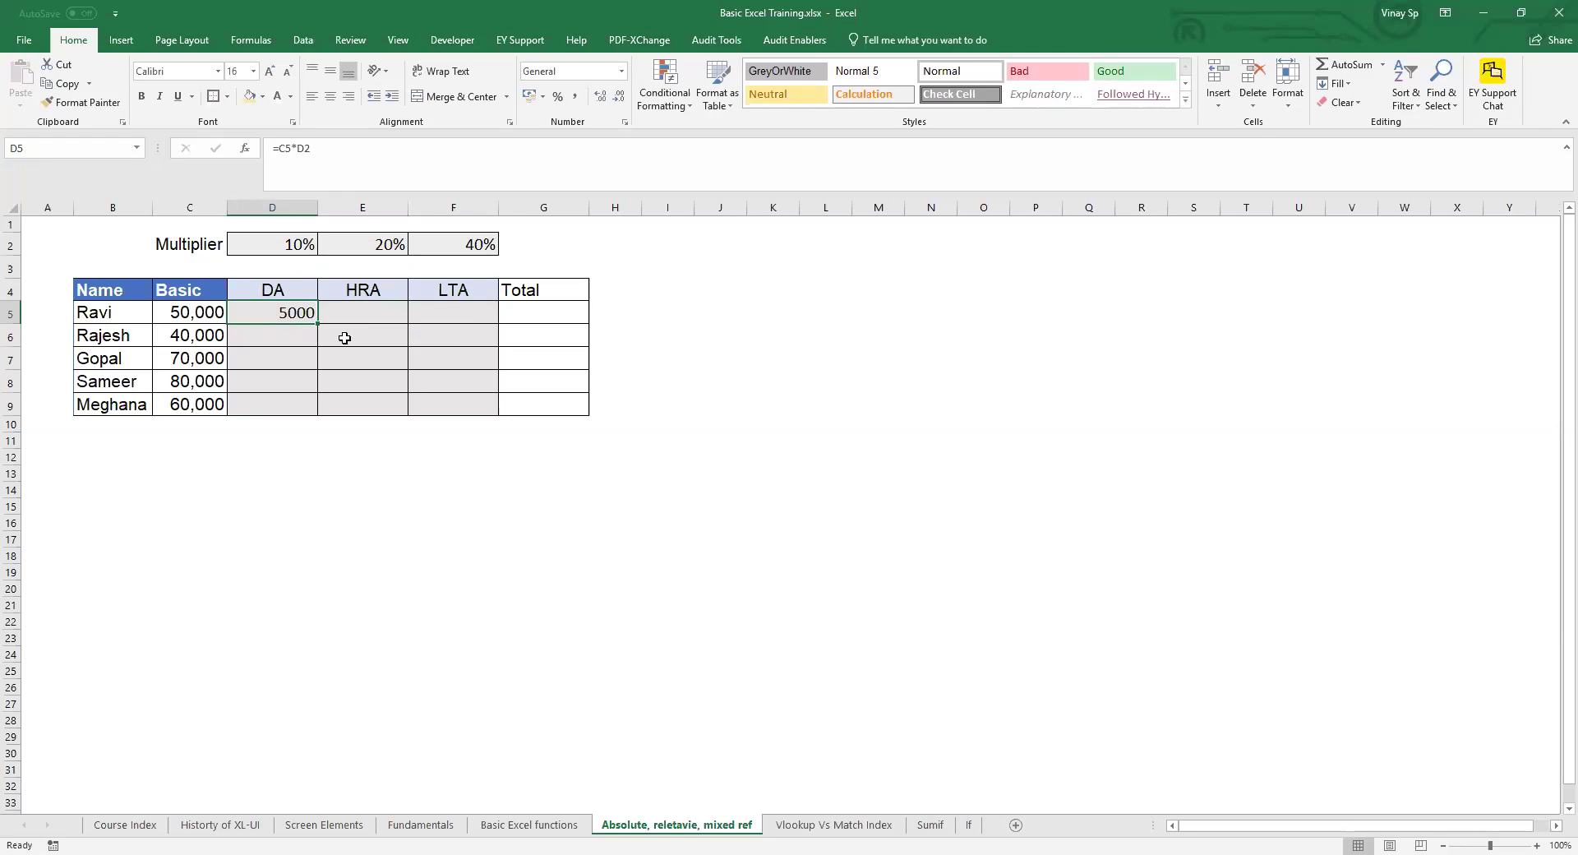
- Copy the DA formula from D5 into the HRA cell E5 again and inspect its cell references
{"action": "key", "text": "ctrl+c"}
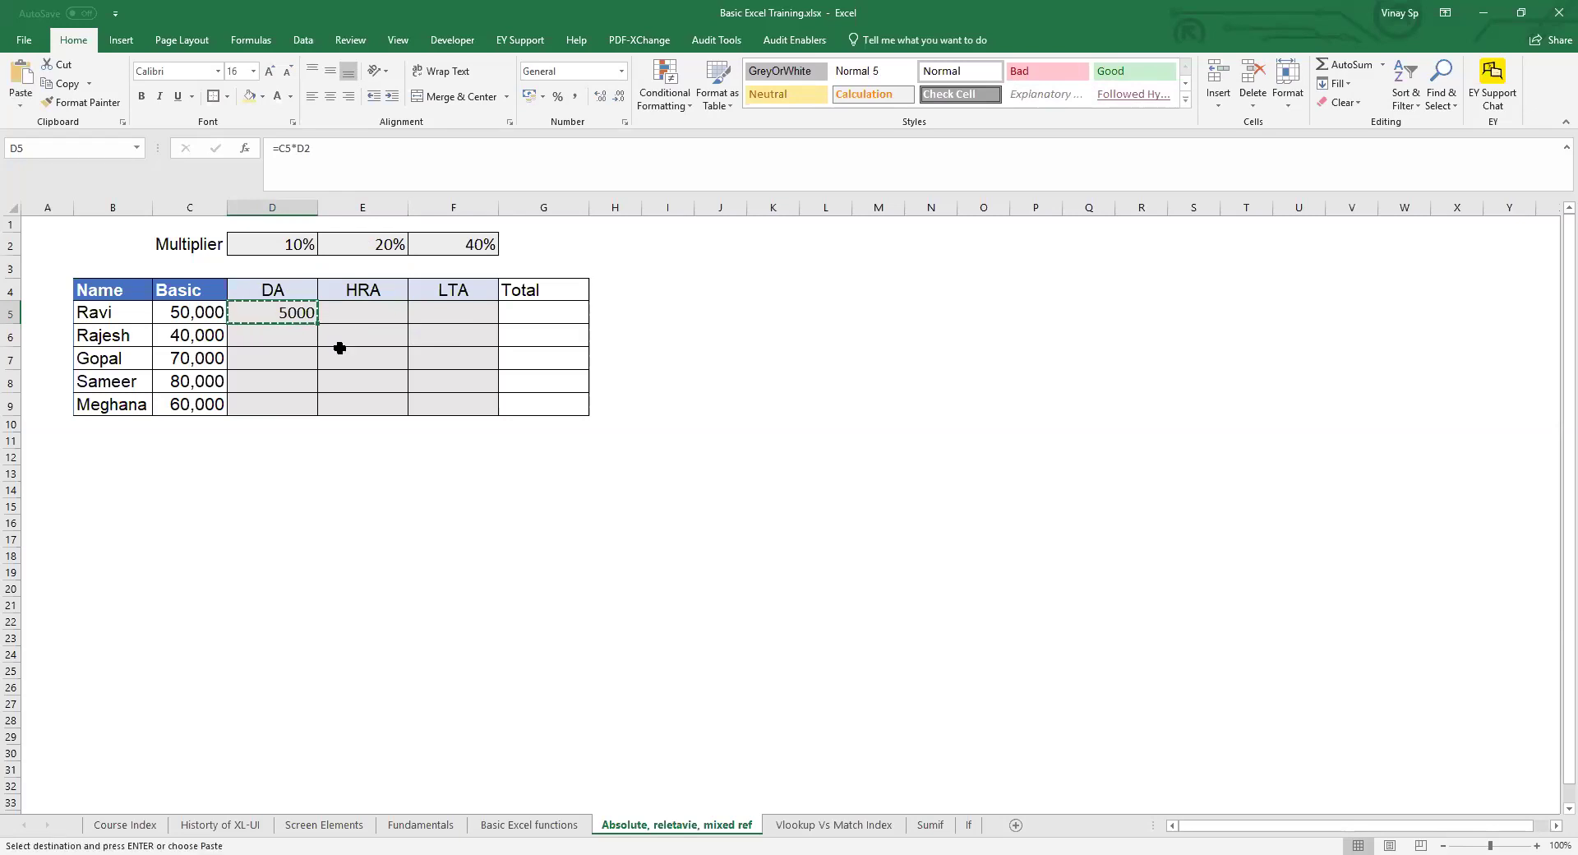
{"action": "key", "text": "Right"}
{"action": "key", "text": "ctrl+v"}
{"action": "key", "text": "F2"}
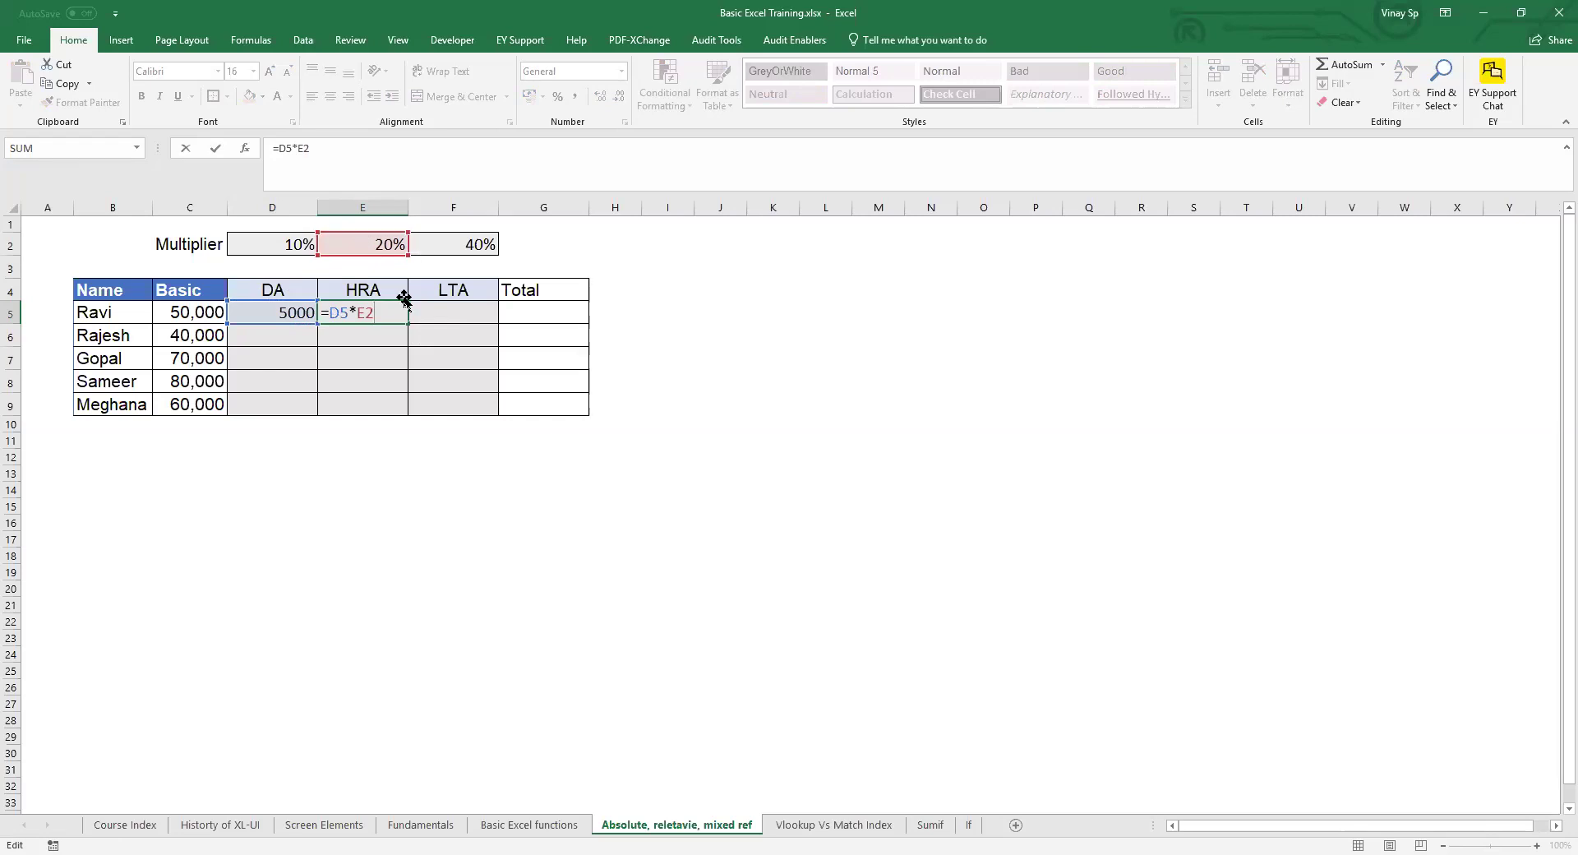
{"action": "key", "text": "Tab"}
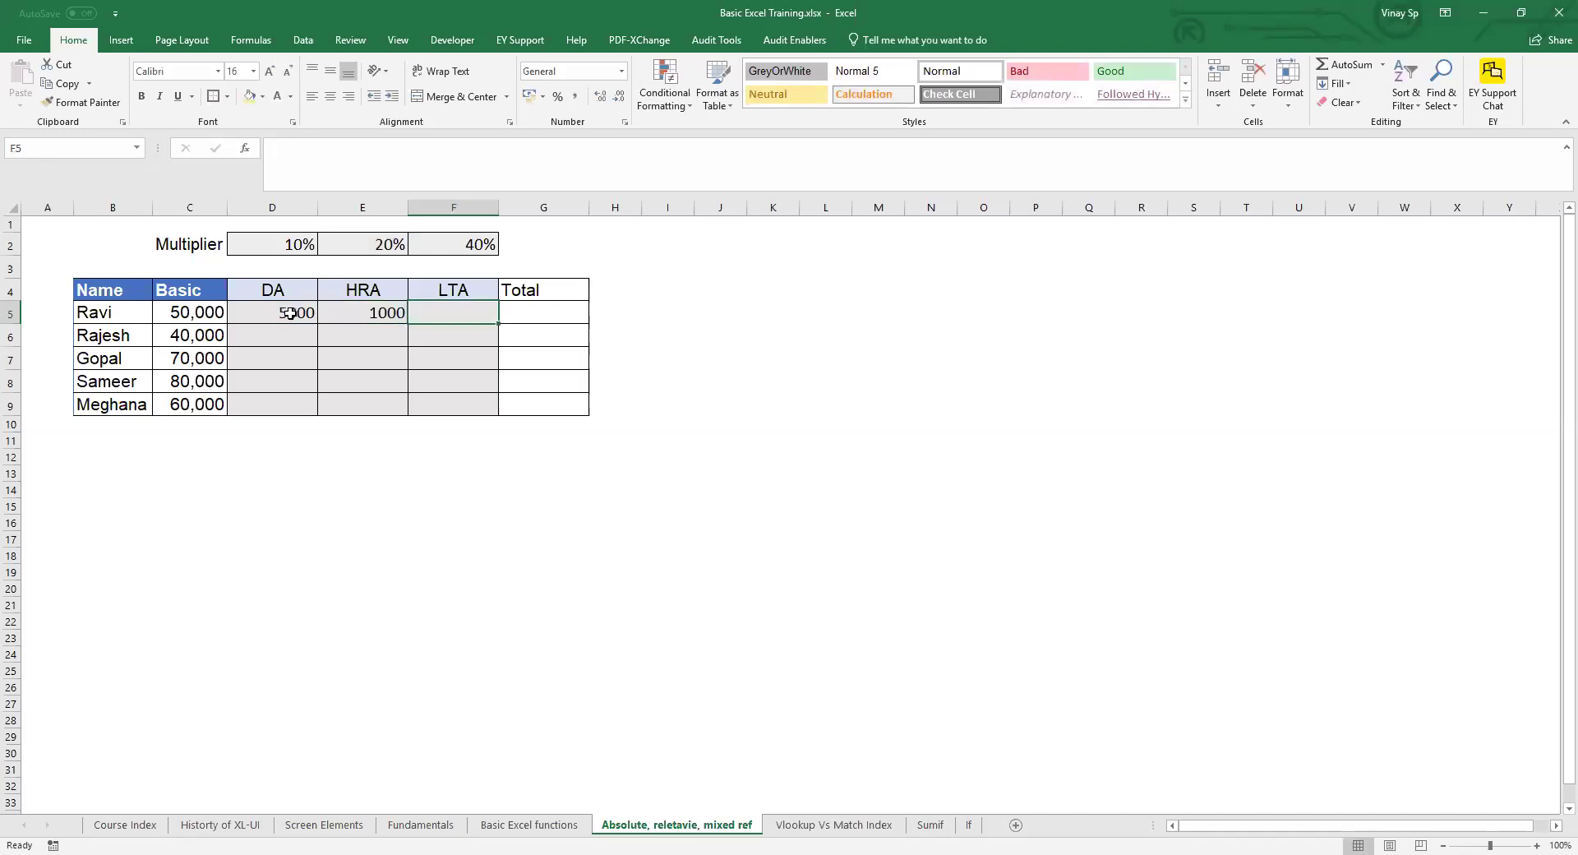
{"action": "left_click", "coordinate": [362, 312]}
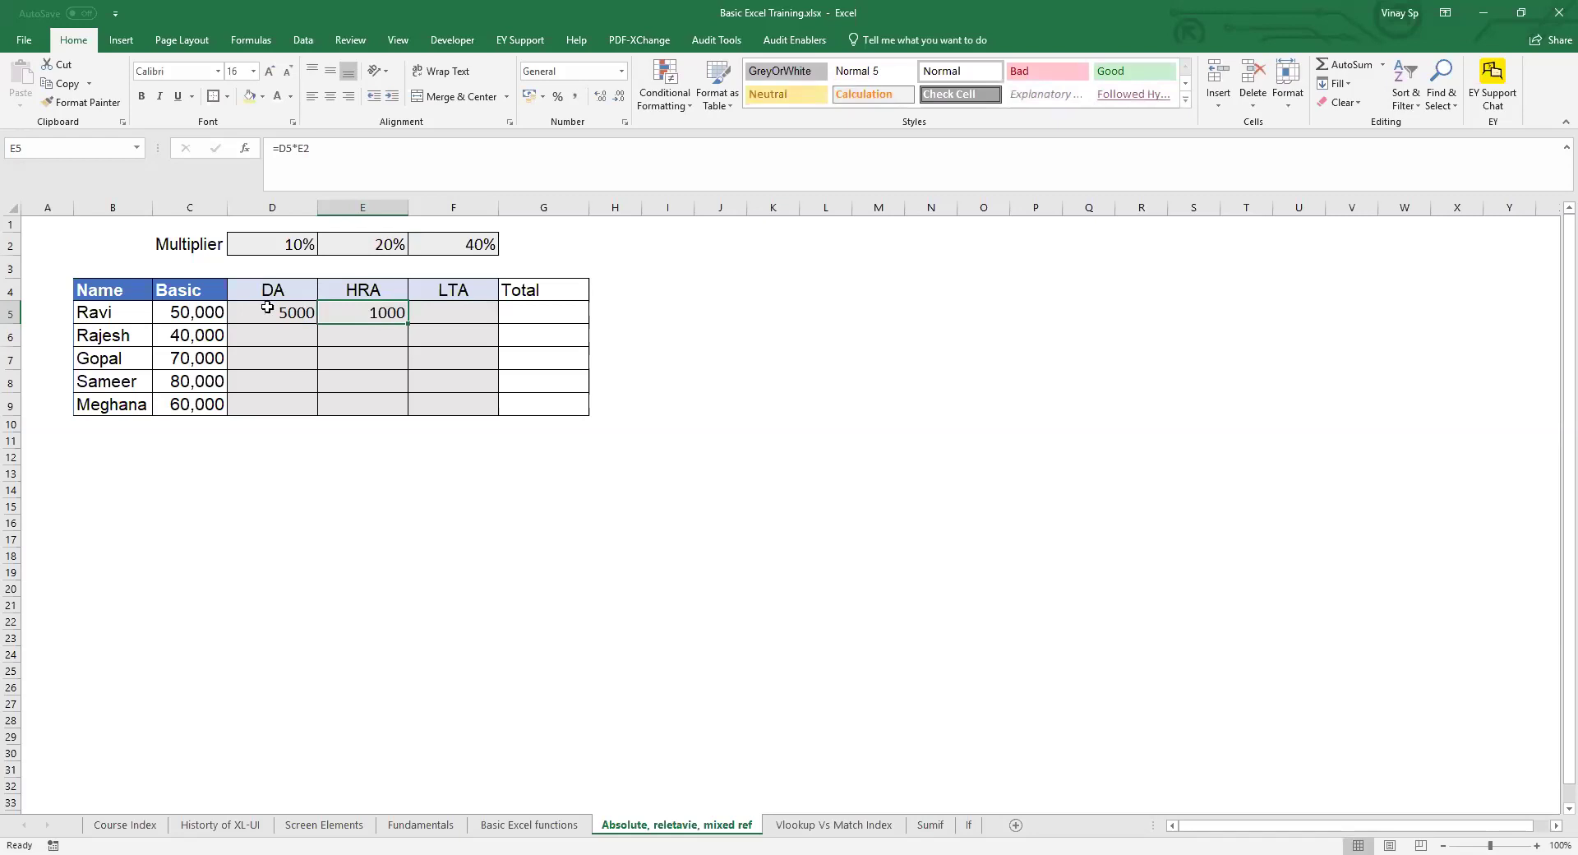
- Copy the DA formula from D5 down into D6 and inspect which cells the copy refers to
{"action": "left_click_drag", "start_coordinate": [275, 304], "coordinate": [486, 399]}
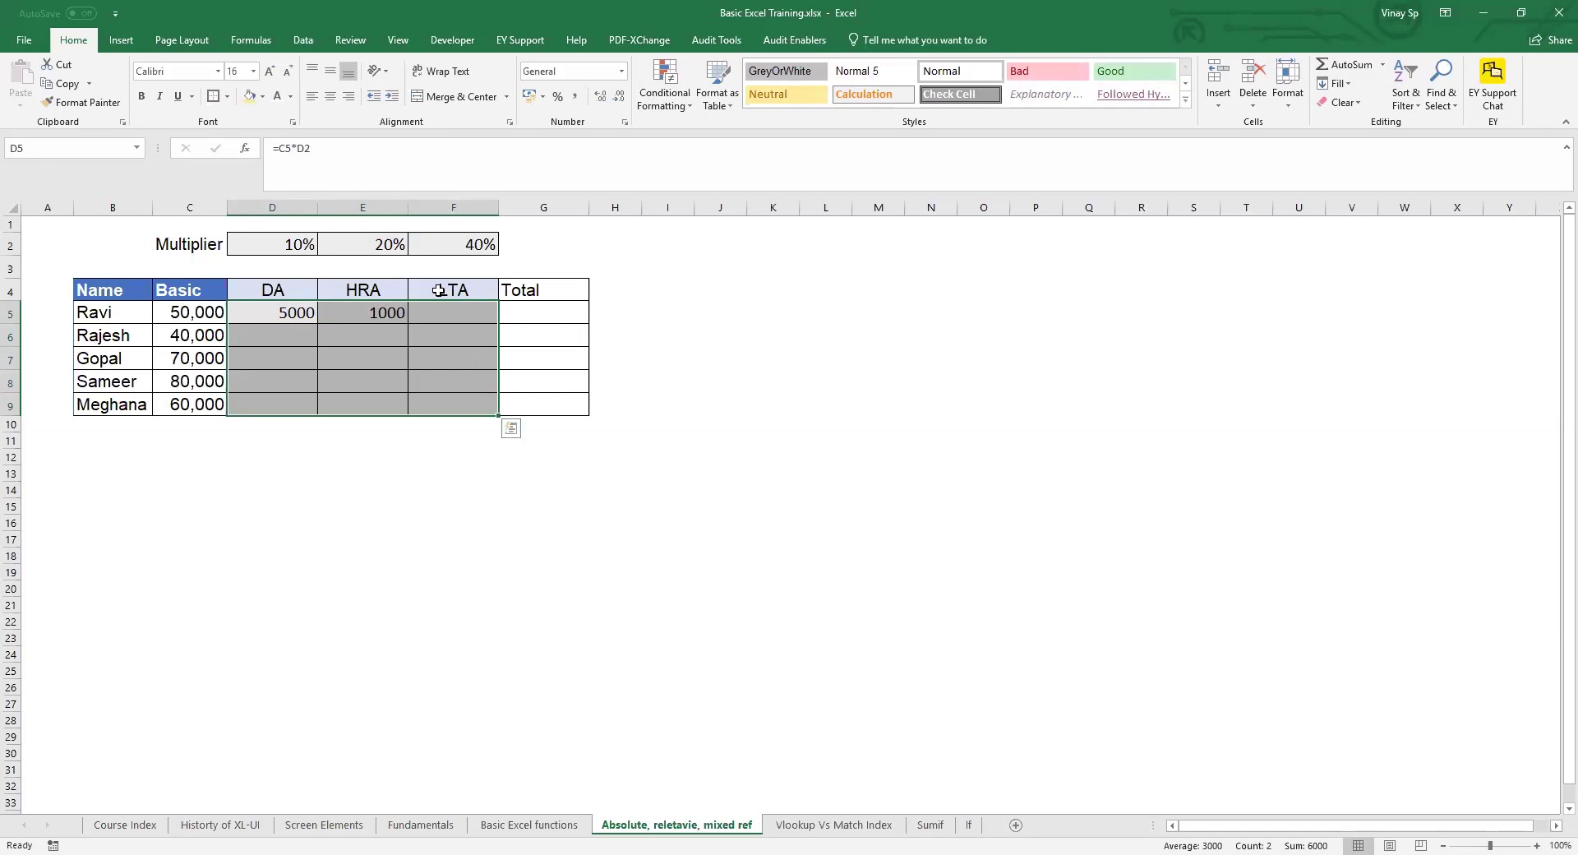
{"action": "left_click", "coordinate": [360, 311]}
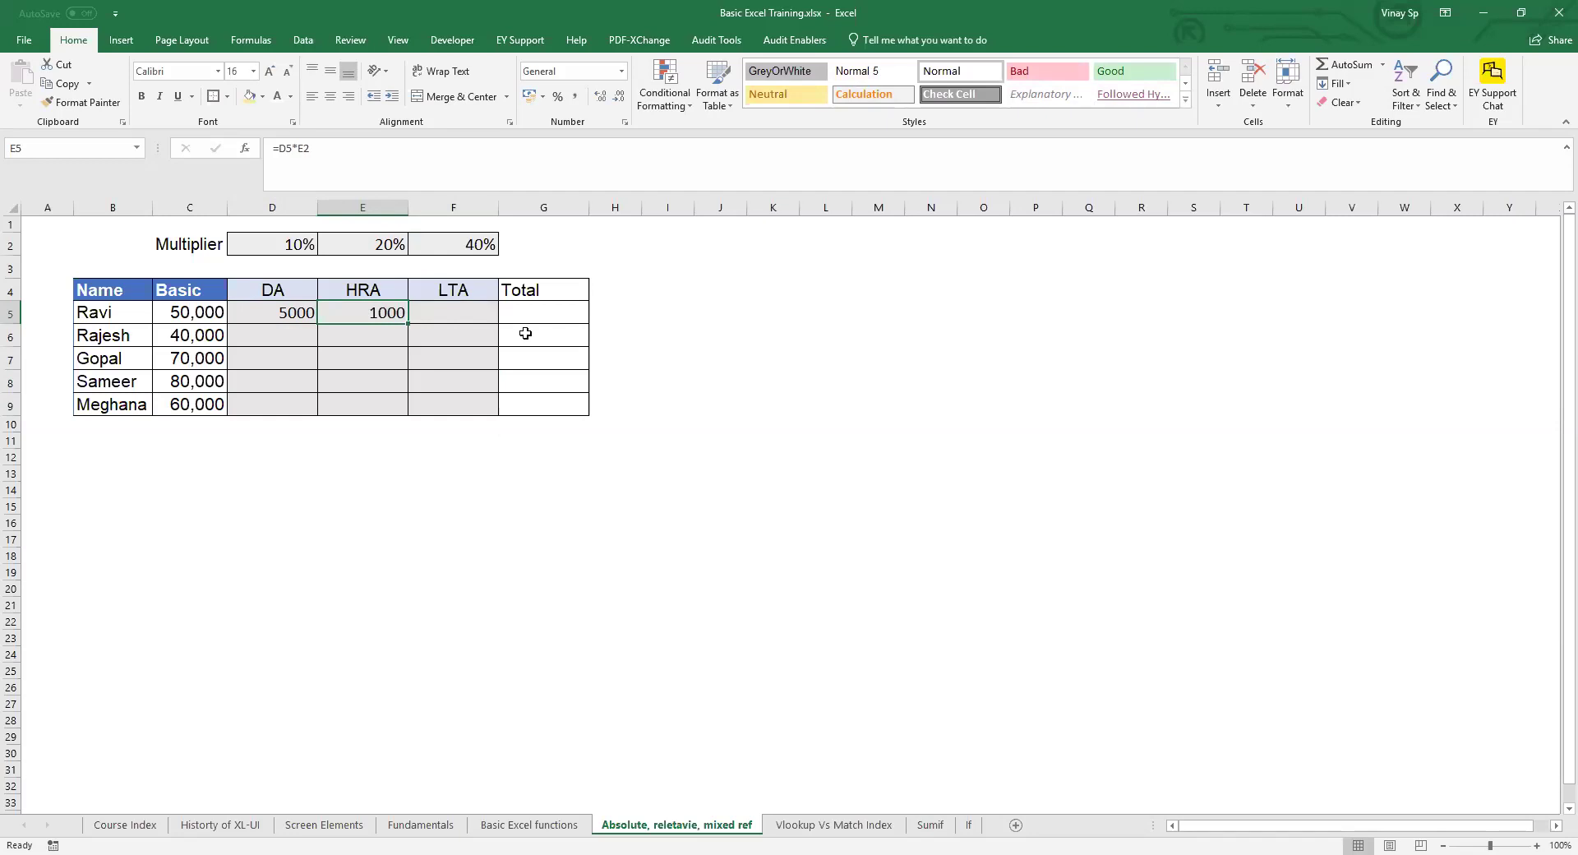
{"action": "key", "text": "Left"}
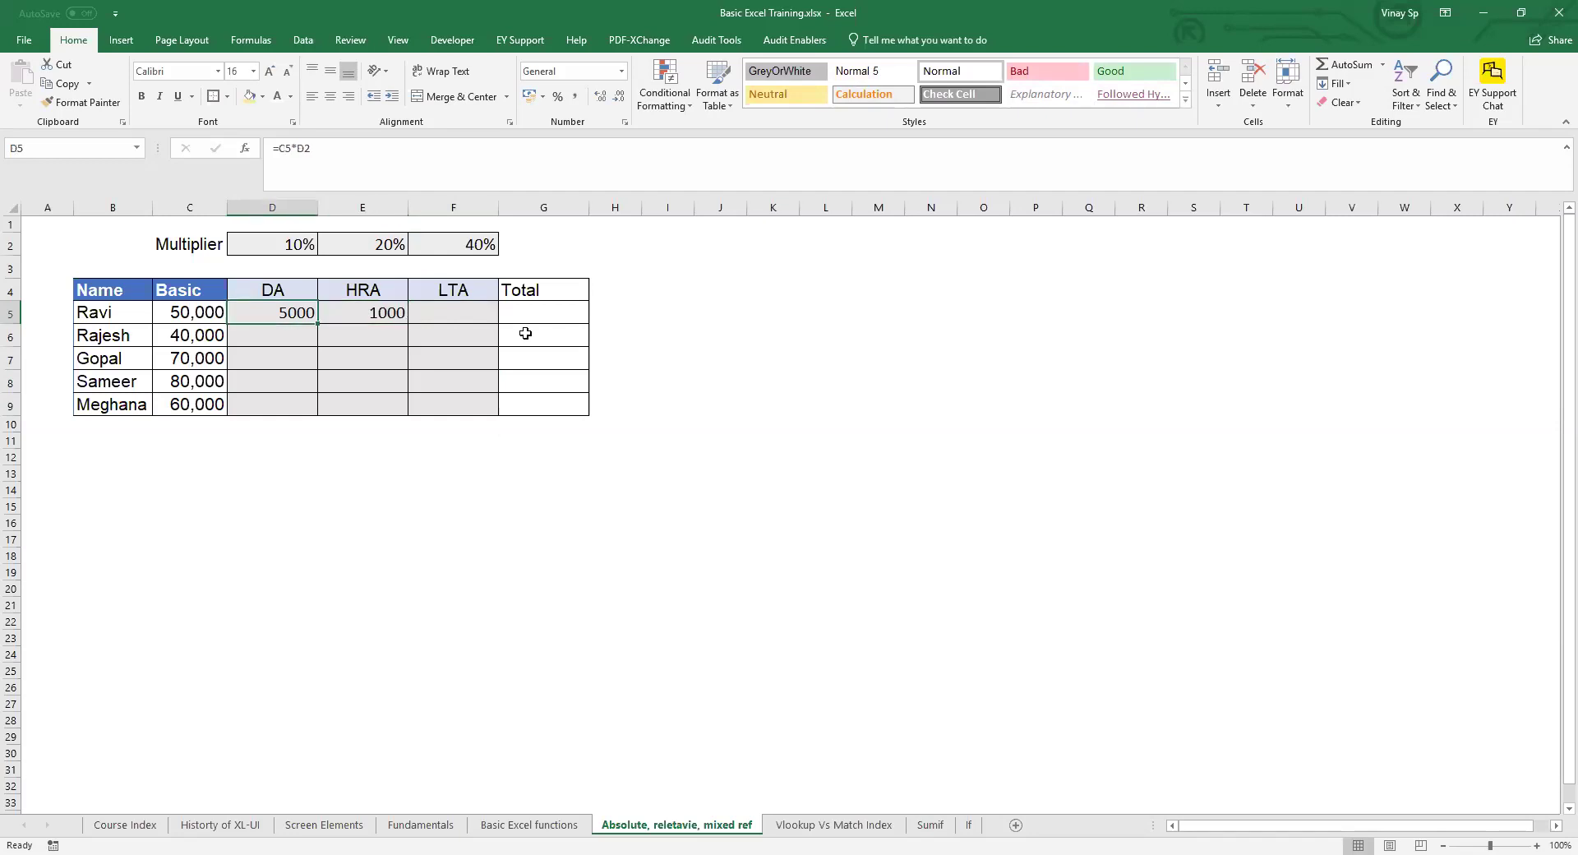
{"action": "key", "text": "ctrl+c"}
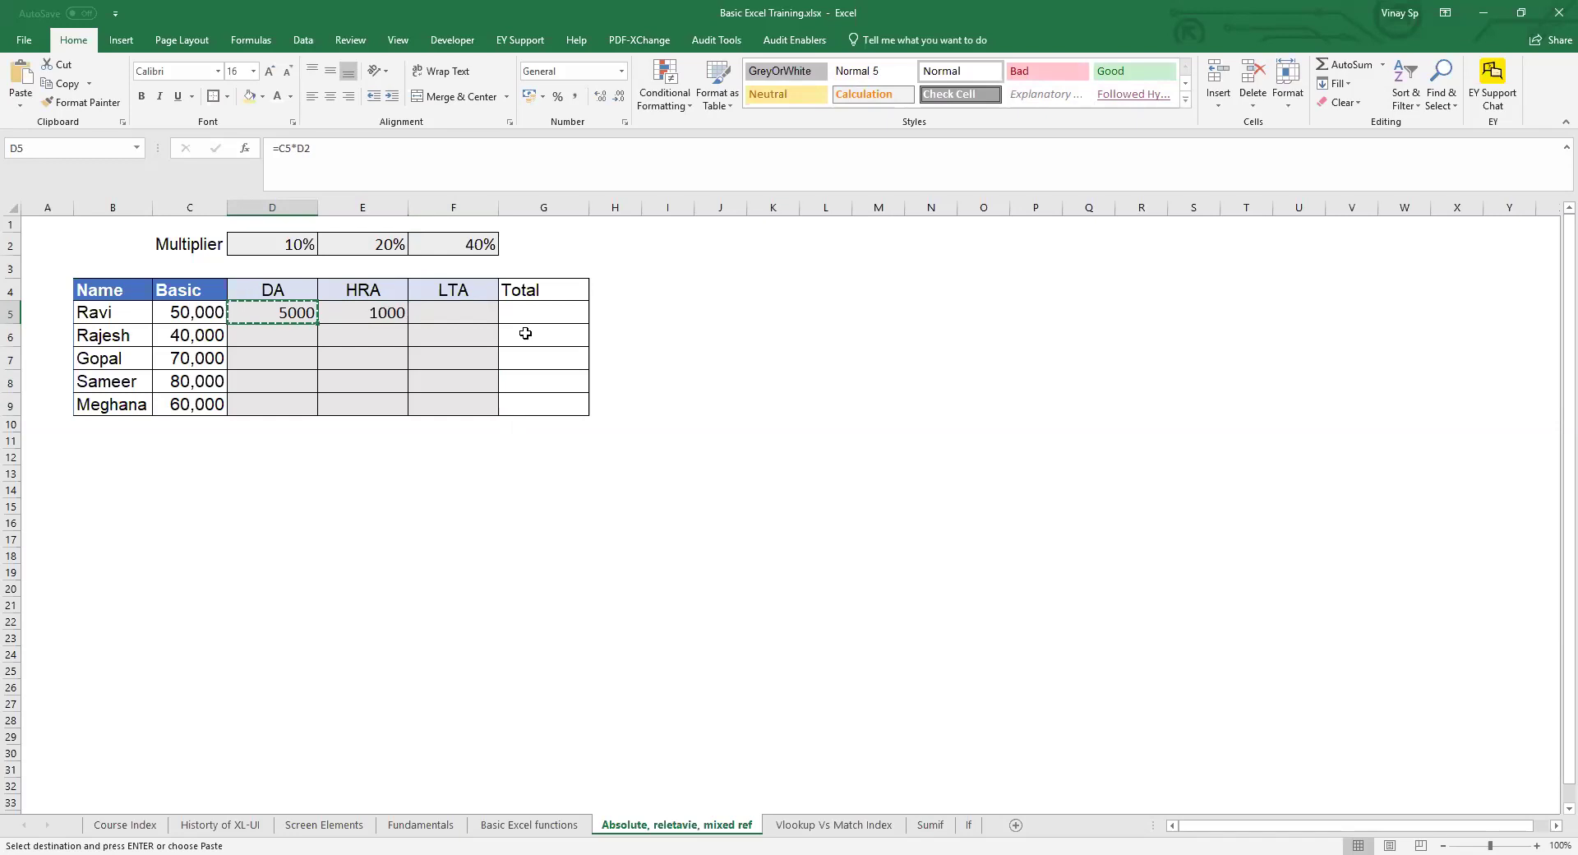
{"action": "key", "text": "Down"}
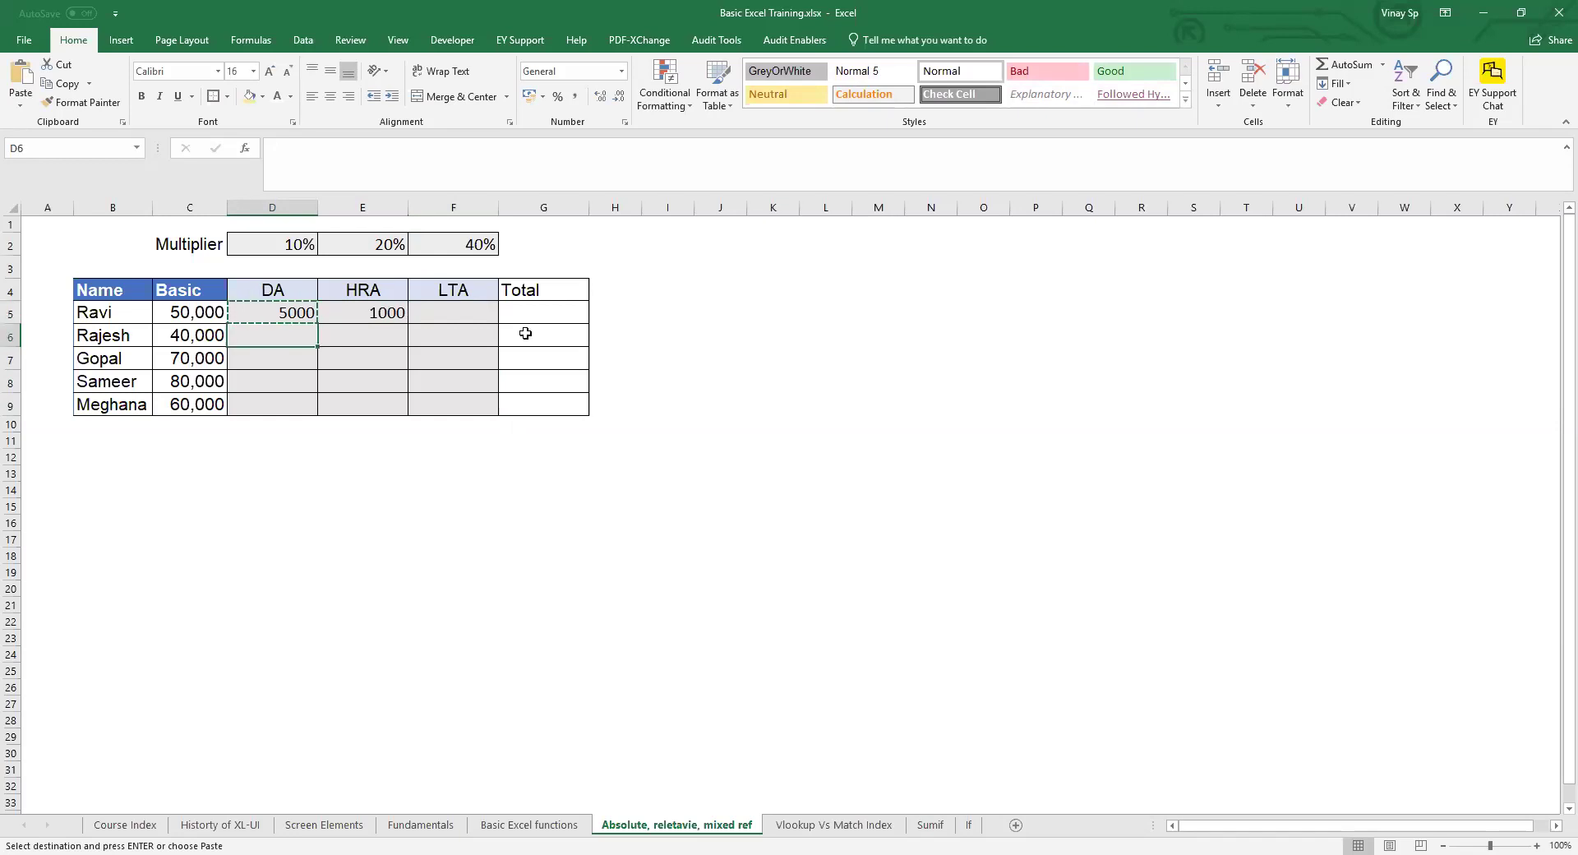
{"action": "key", "text": "ctrl+v"}
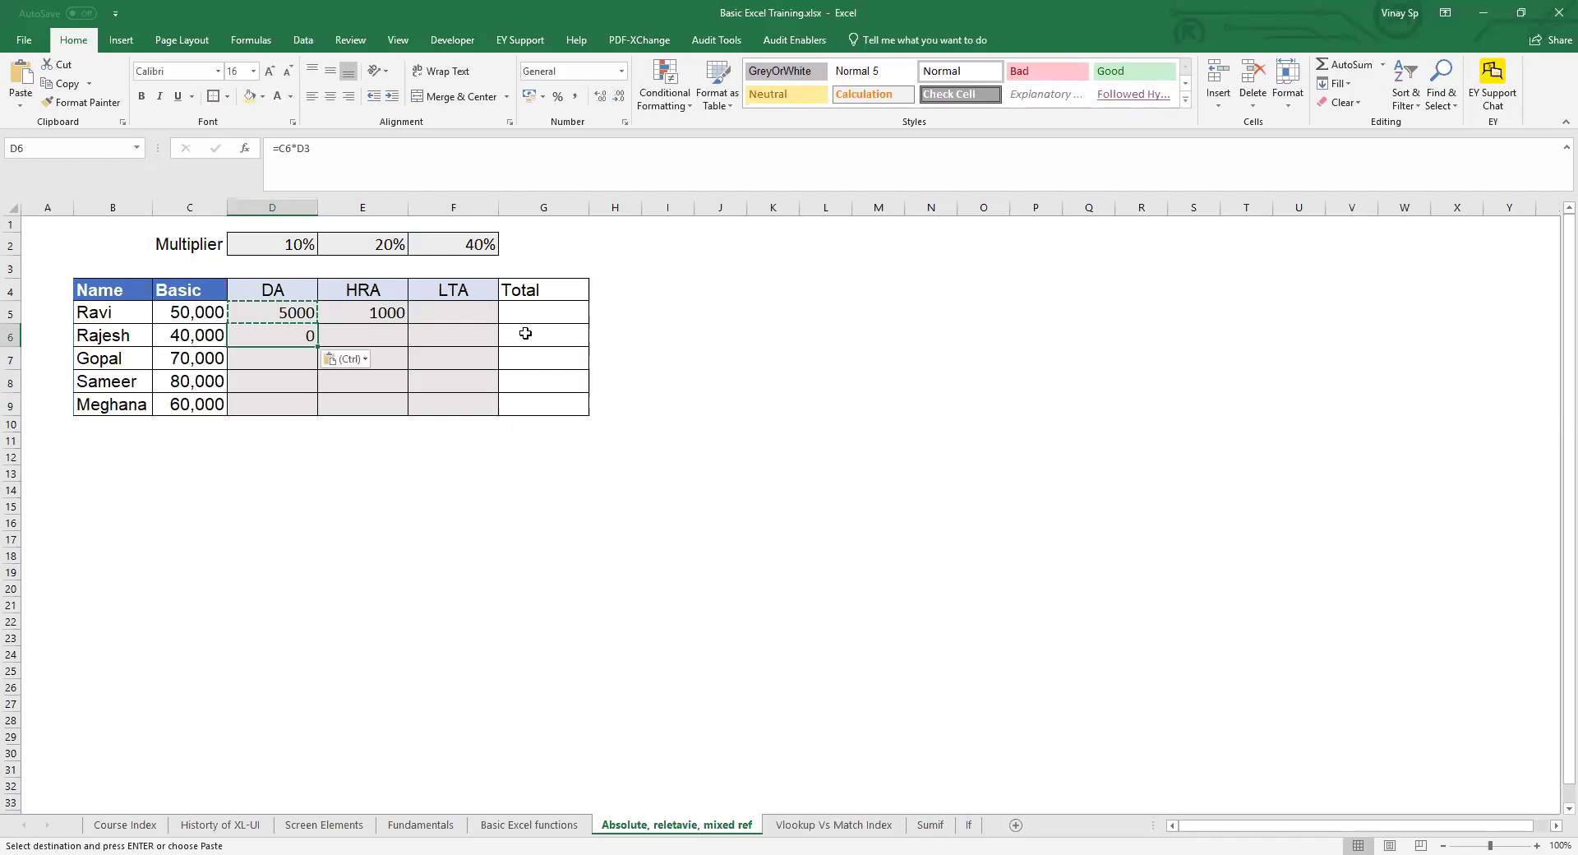
{"action": "key", "text": "F2"}
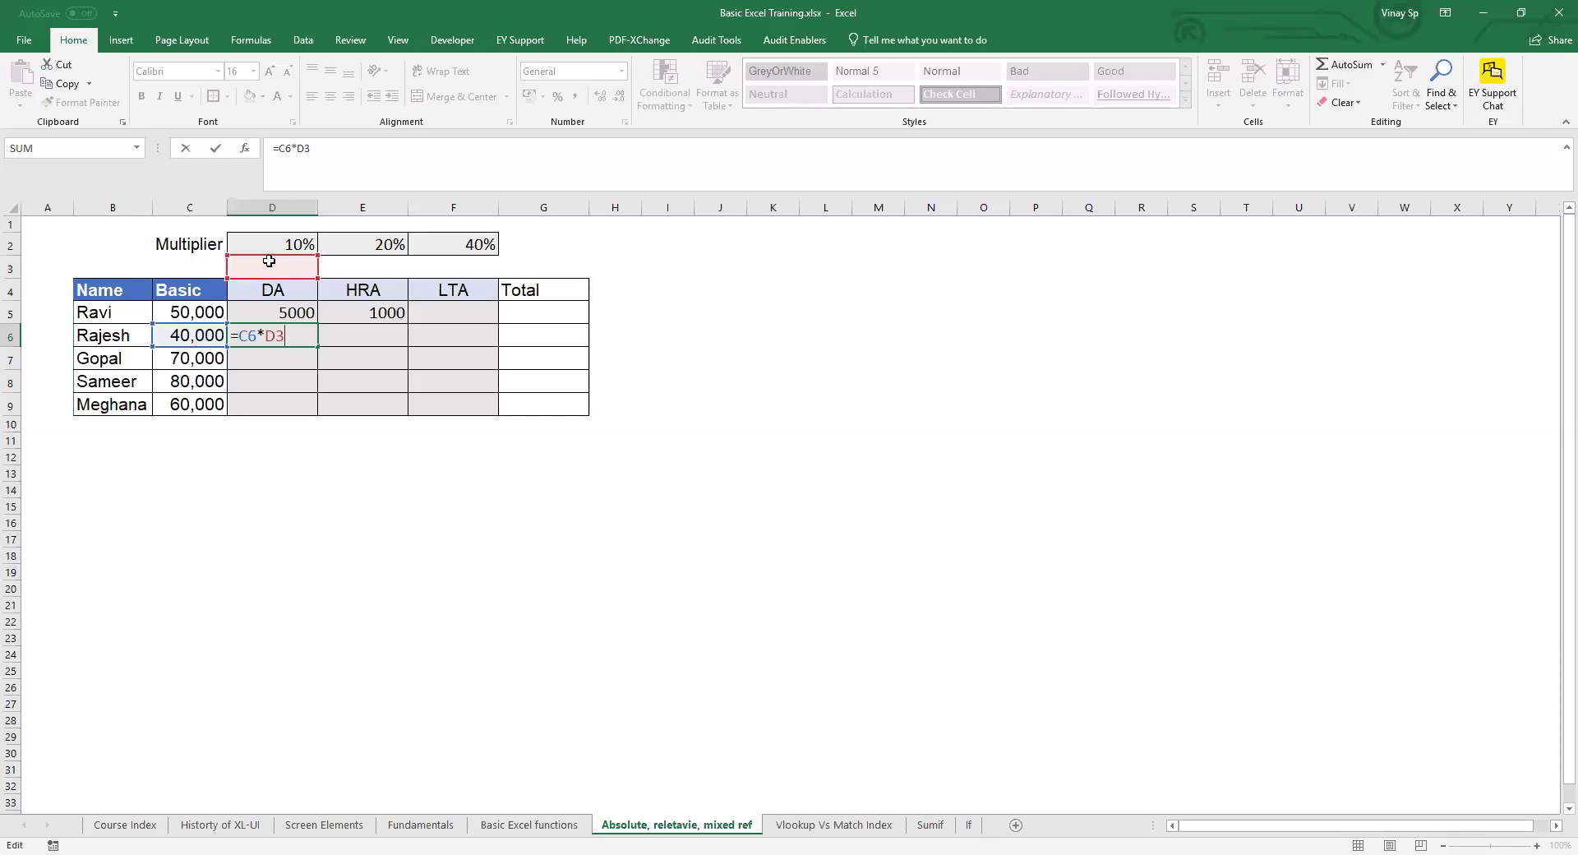
{"action": "key", "text": "ctrl+Return"}
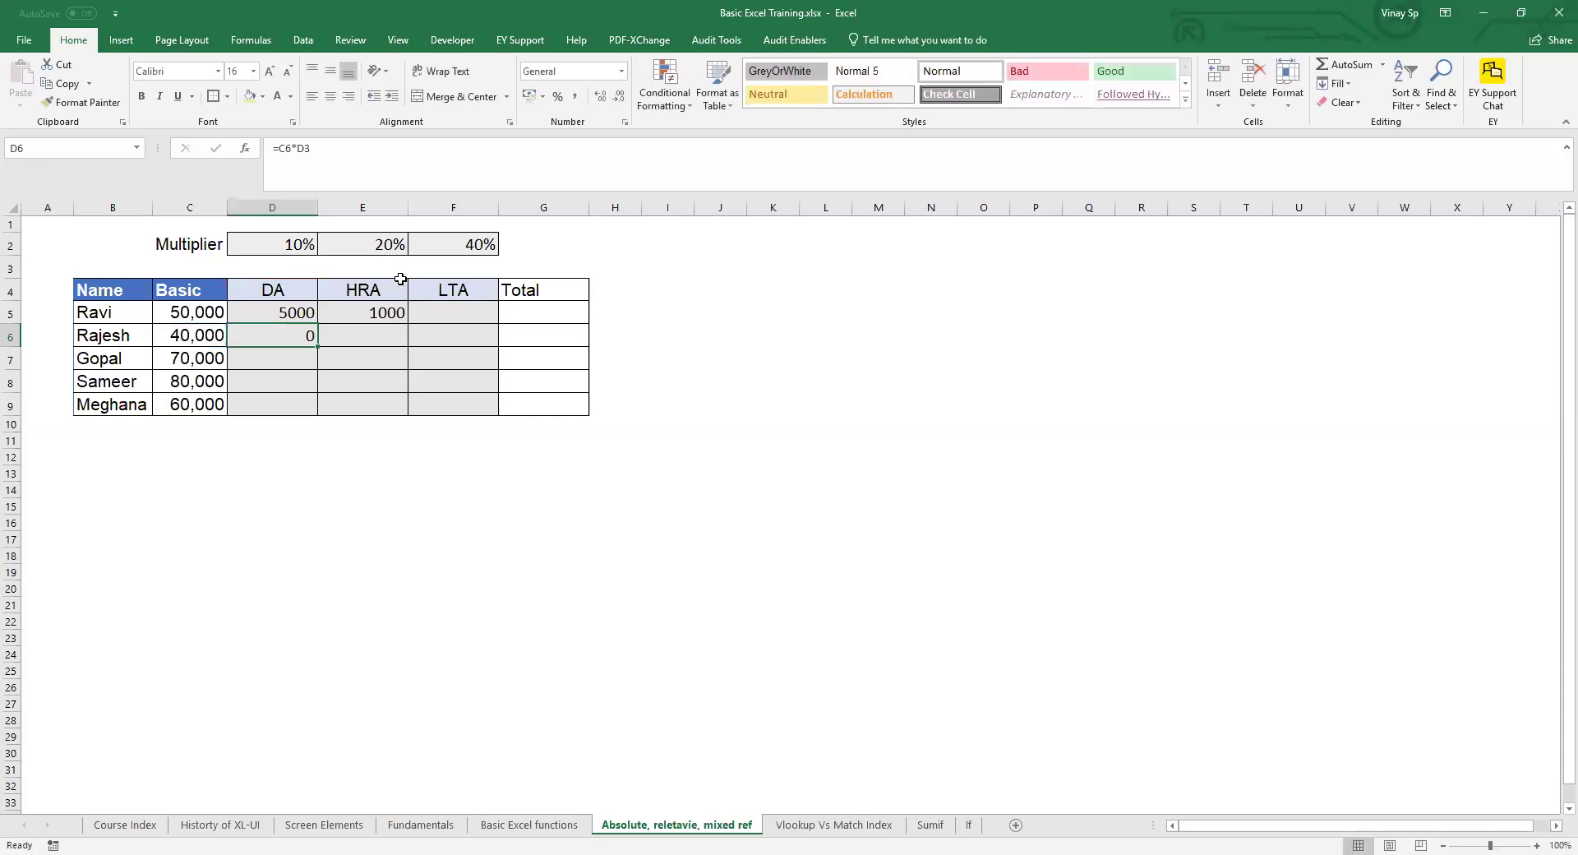
- Clear the copied formulas from cells D6 and E5
{"action": "key", "text": "Delete"}
{"action": "key", "text": "Up"}
{"action": "key", "text": "Right"}
{"action": "key", "text": "Delete"}
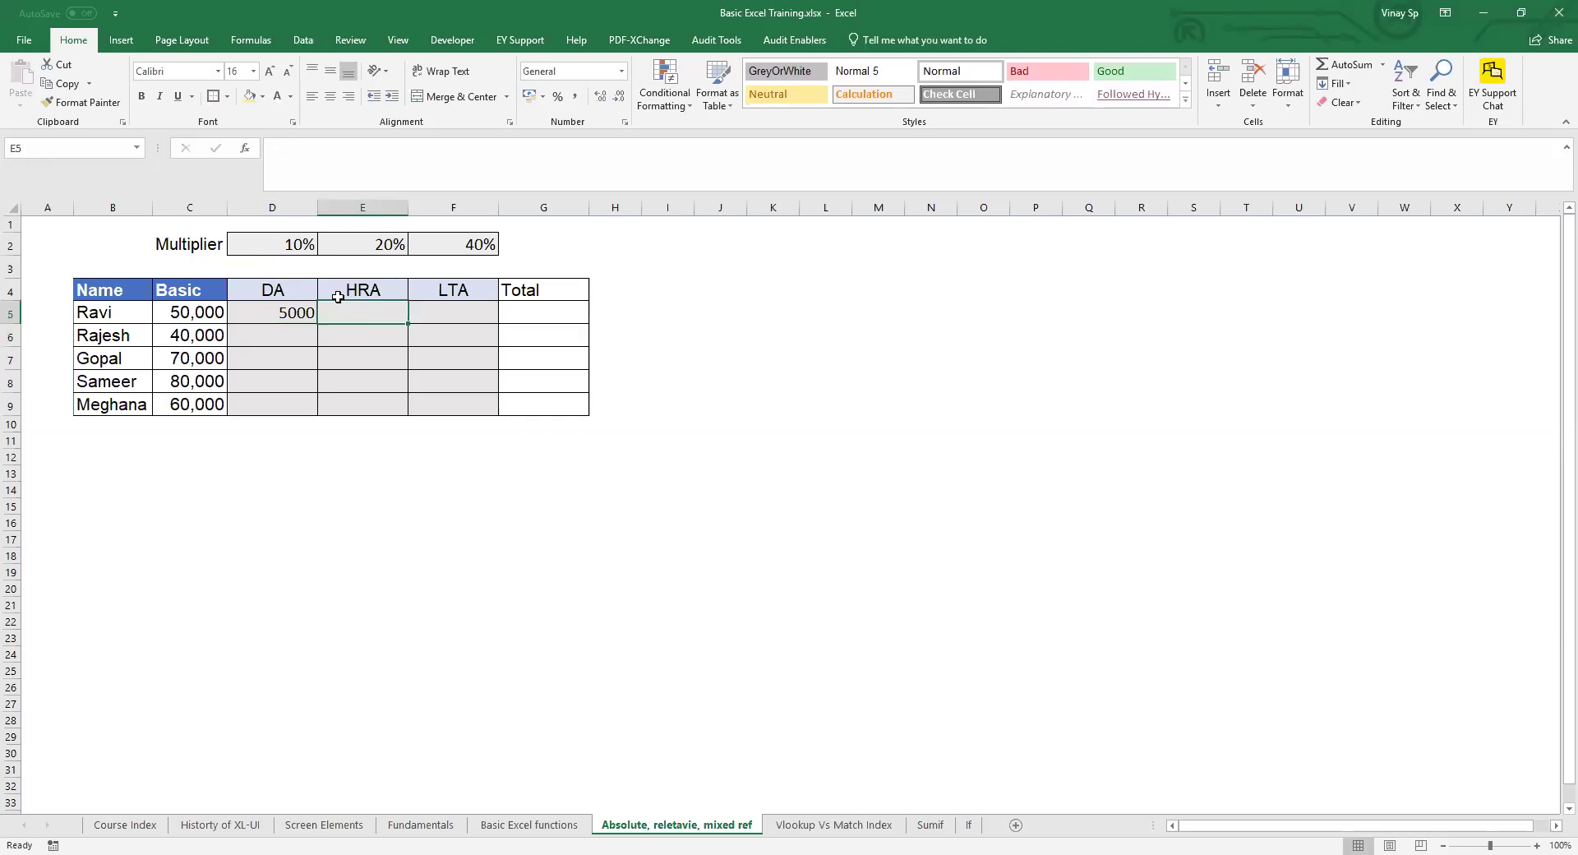
- Examine the cells referenced by the formula in D5 and the DA column range D5:D9
{"action": "key", "text": "Left"}
{"action": "key", "text": "F2"}
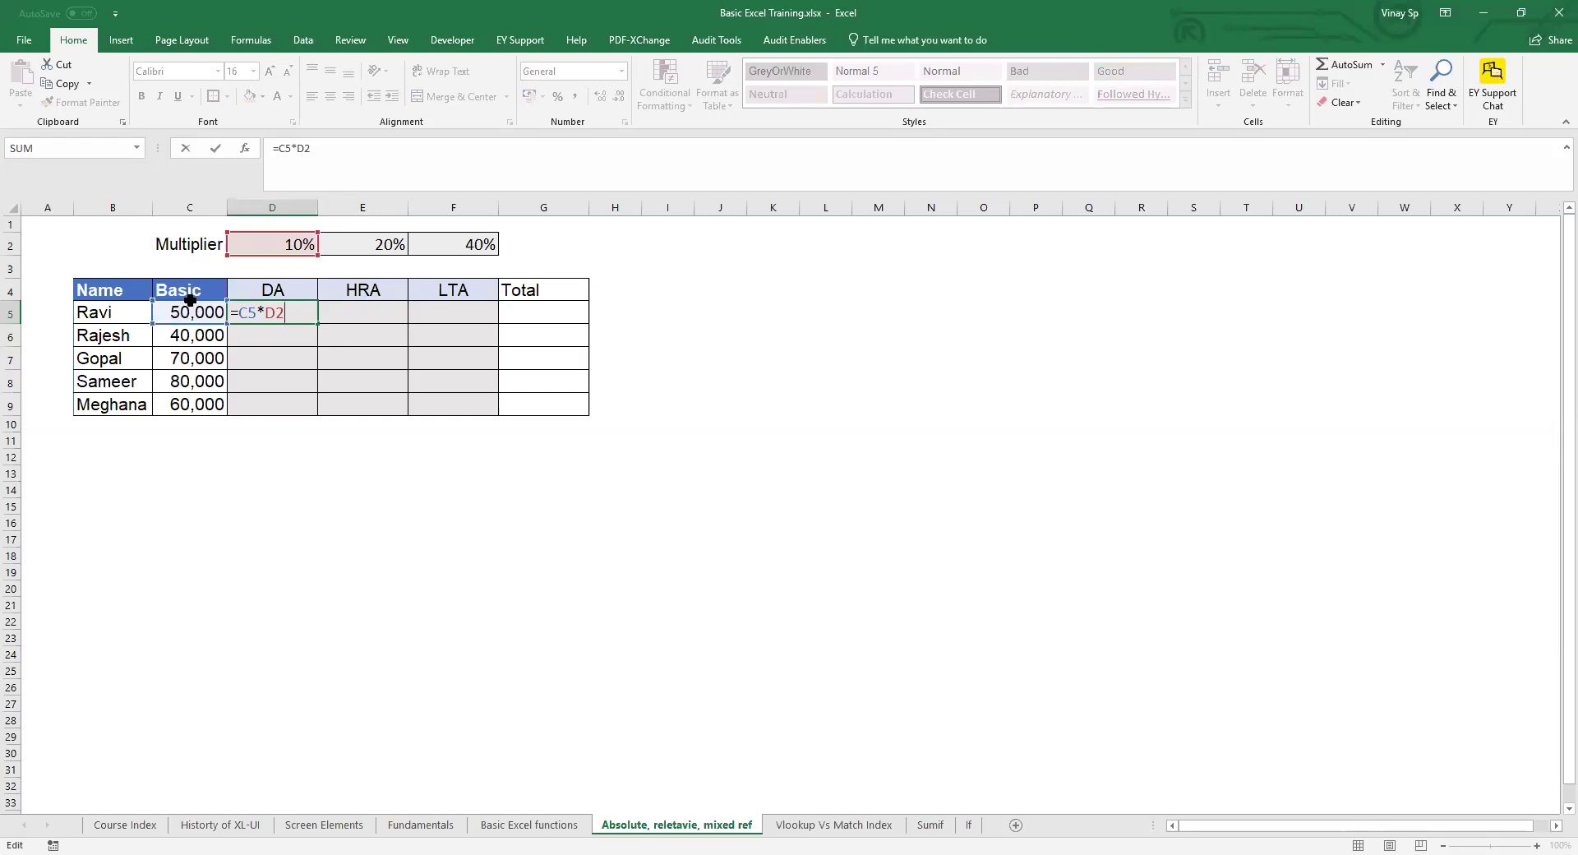
{"action": "key", "text": "ctrl+Return"}
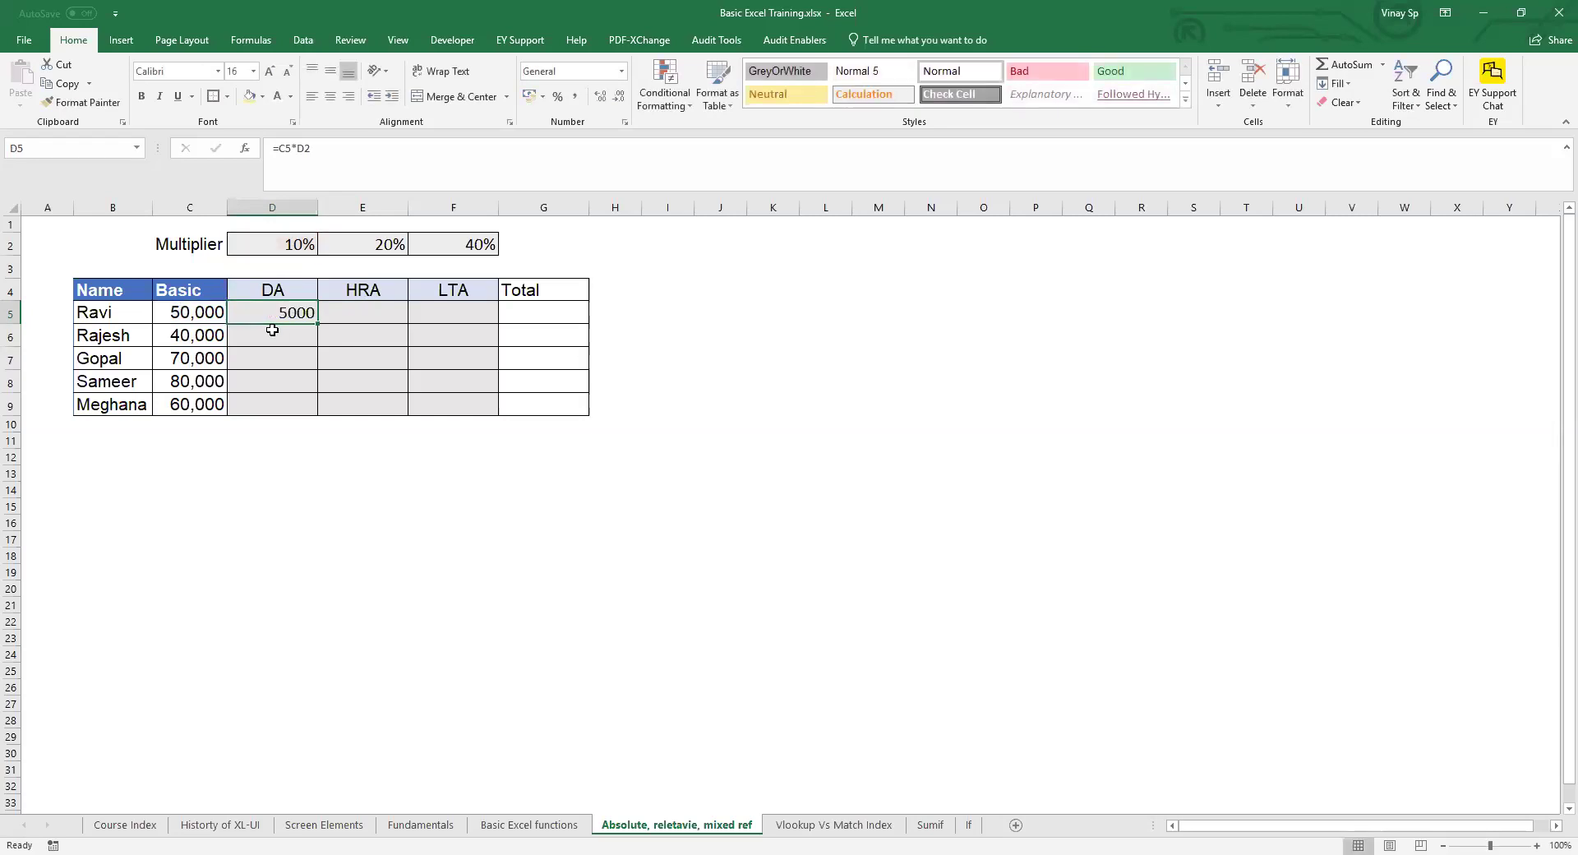
{"action": "key", "text": "shift+Down"}
{"action": "key", "text": "shift+Down"}
{"action": "key", "text": "shift+Down"}
{"action": "key", "text": "shift+Down"}
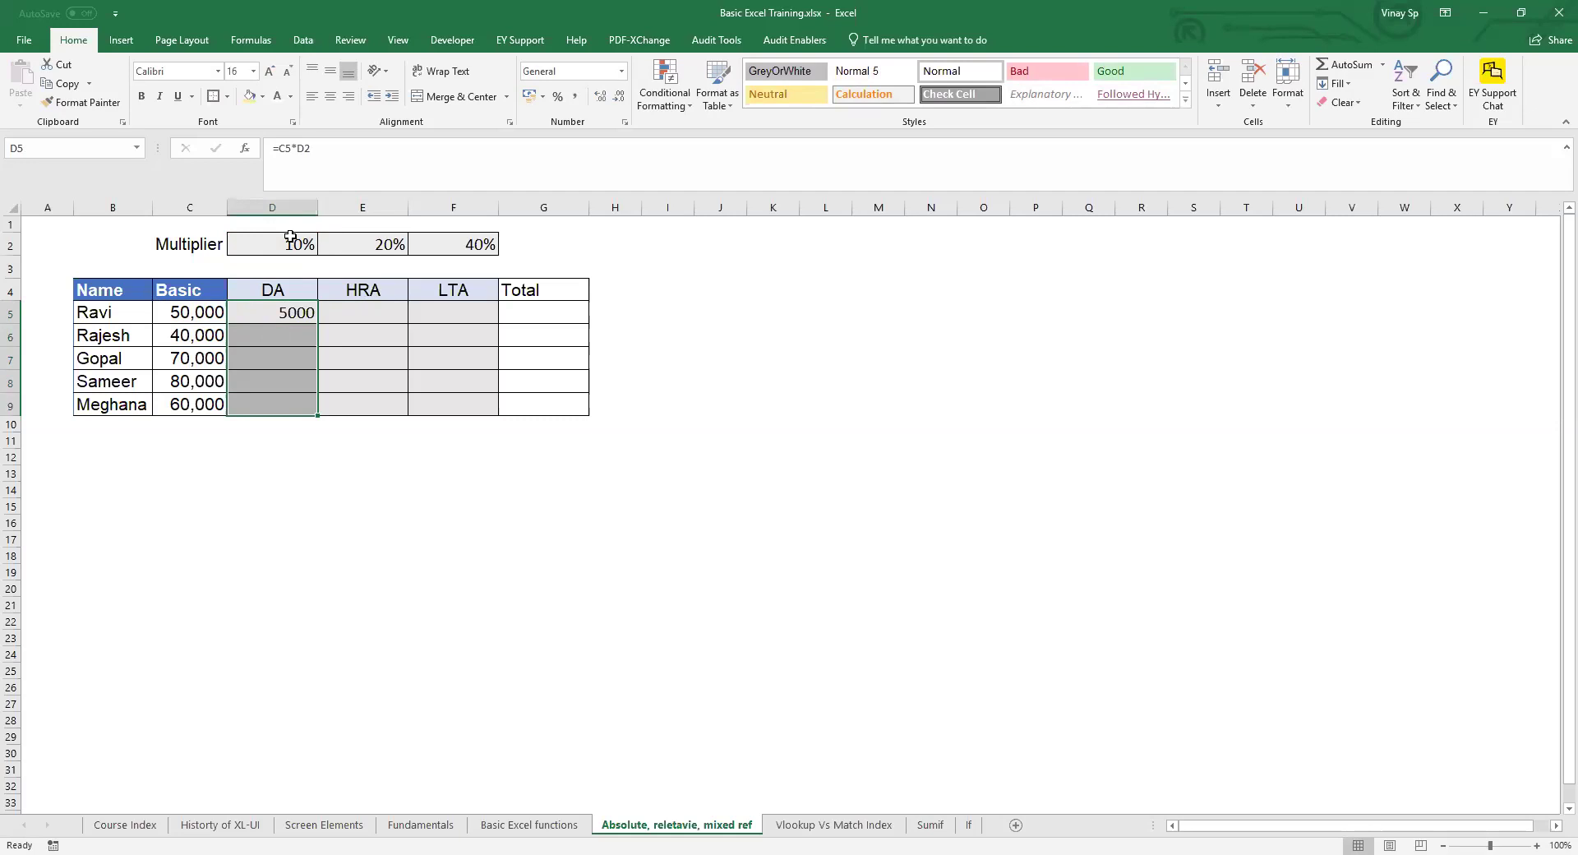
{"action": "key", "text": "Down"}
{"action": "key", "text": "Up"}
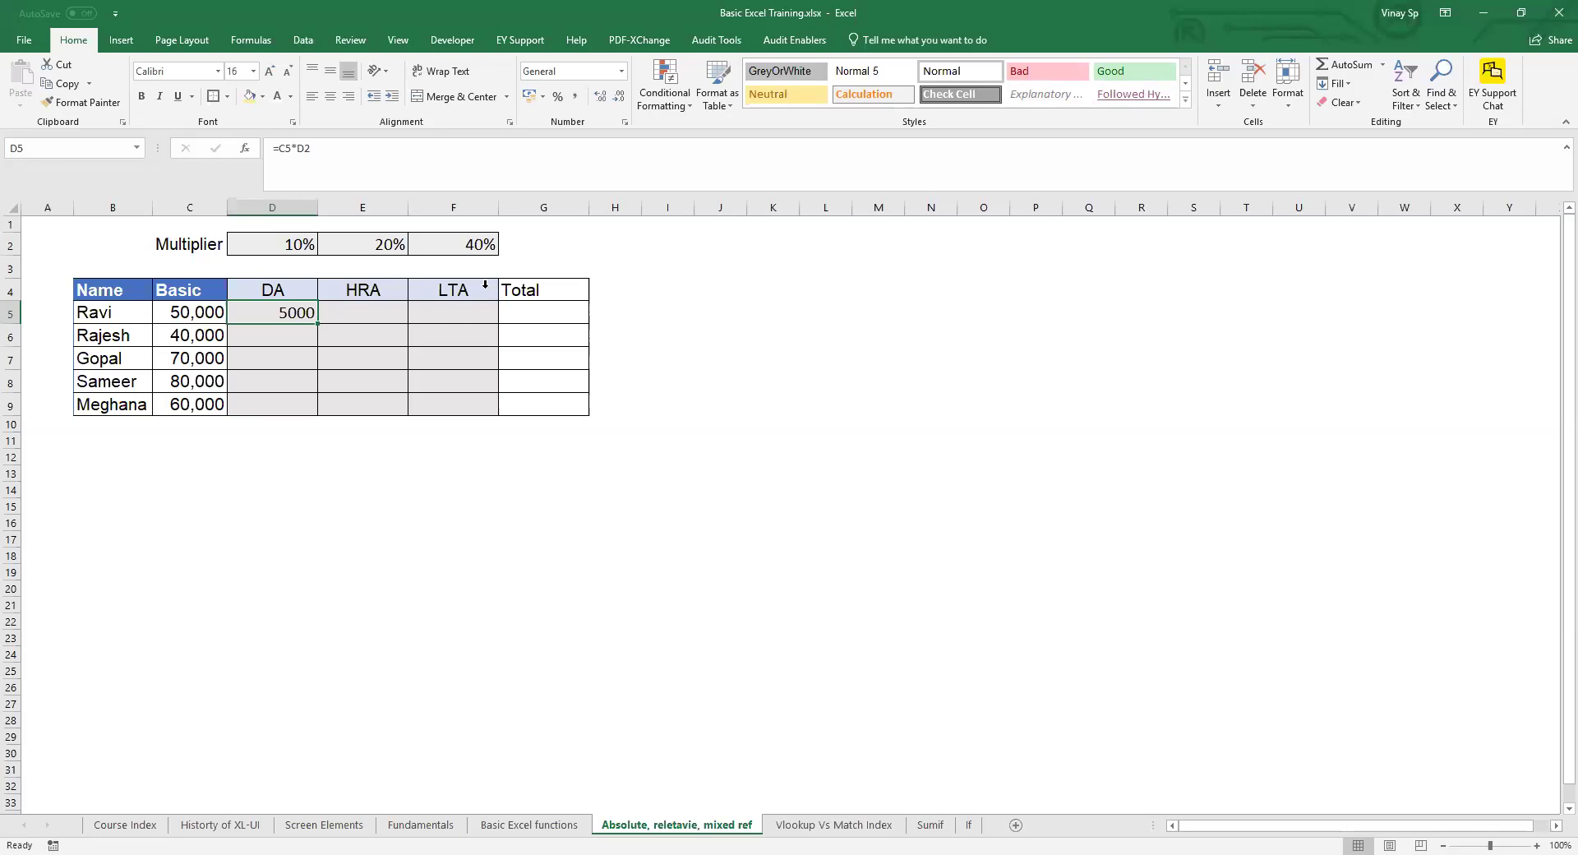
- Review the multiplier reference in D5 against the whole DA, HRA and LTA range D5:F9
{"action": "double_click", "coordinate": [259, 300]}
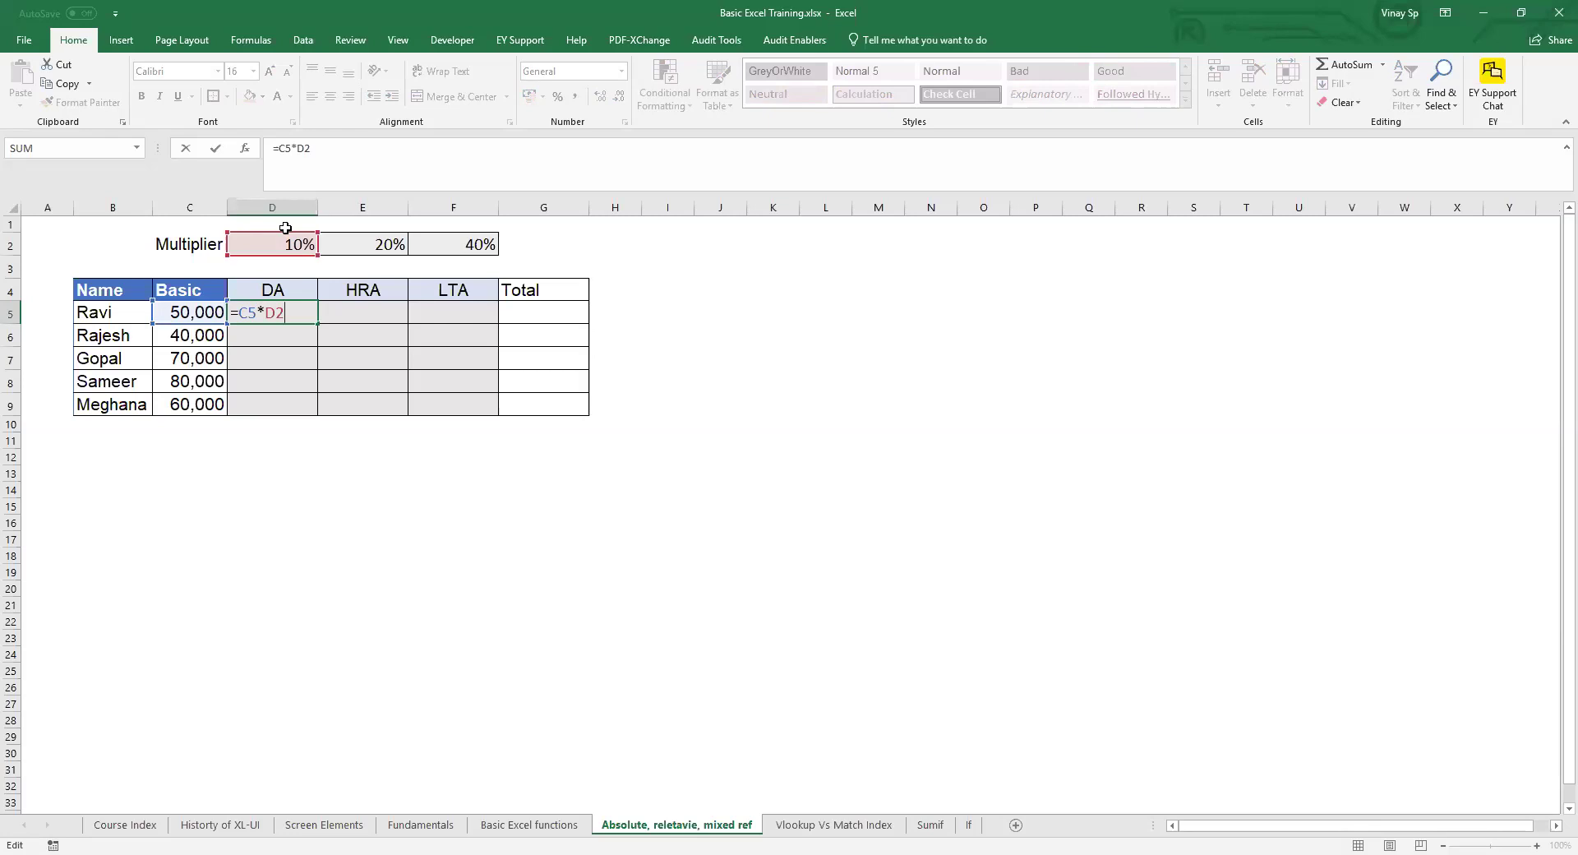
{"action": "key", "text": "ctrl+Return"}
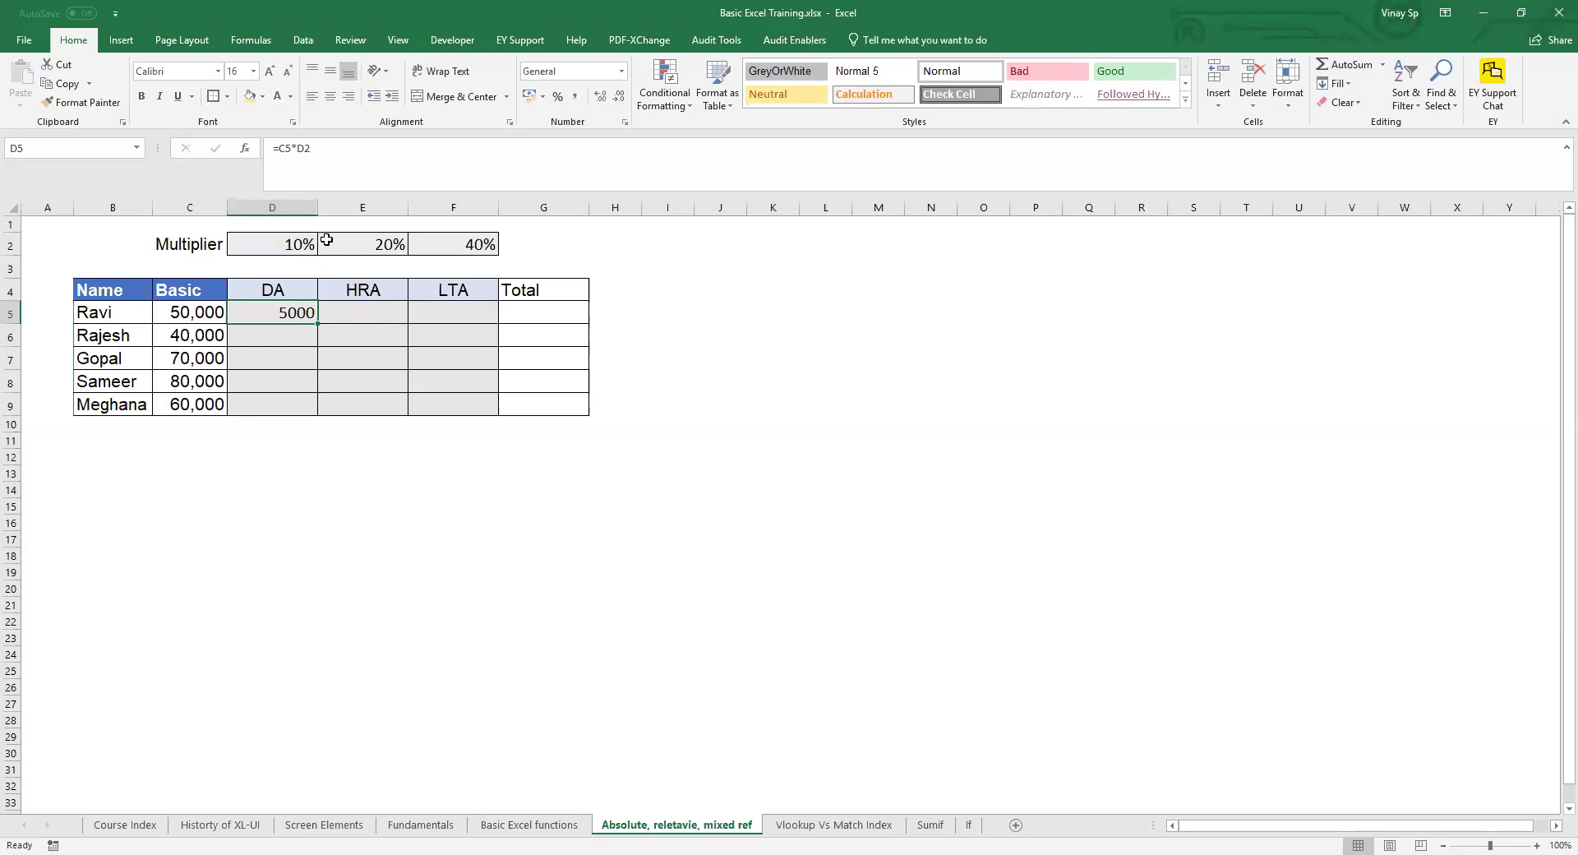
{"action": "left_click_drag", "start_coordinate": [291, 313], "coordinate": [481, 410]}
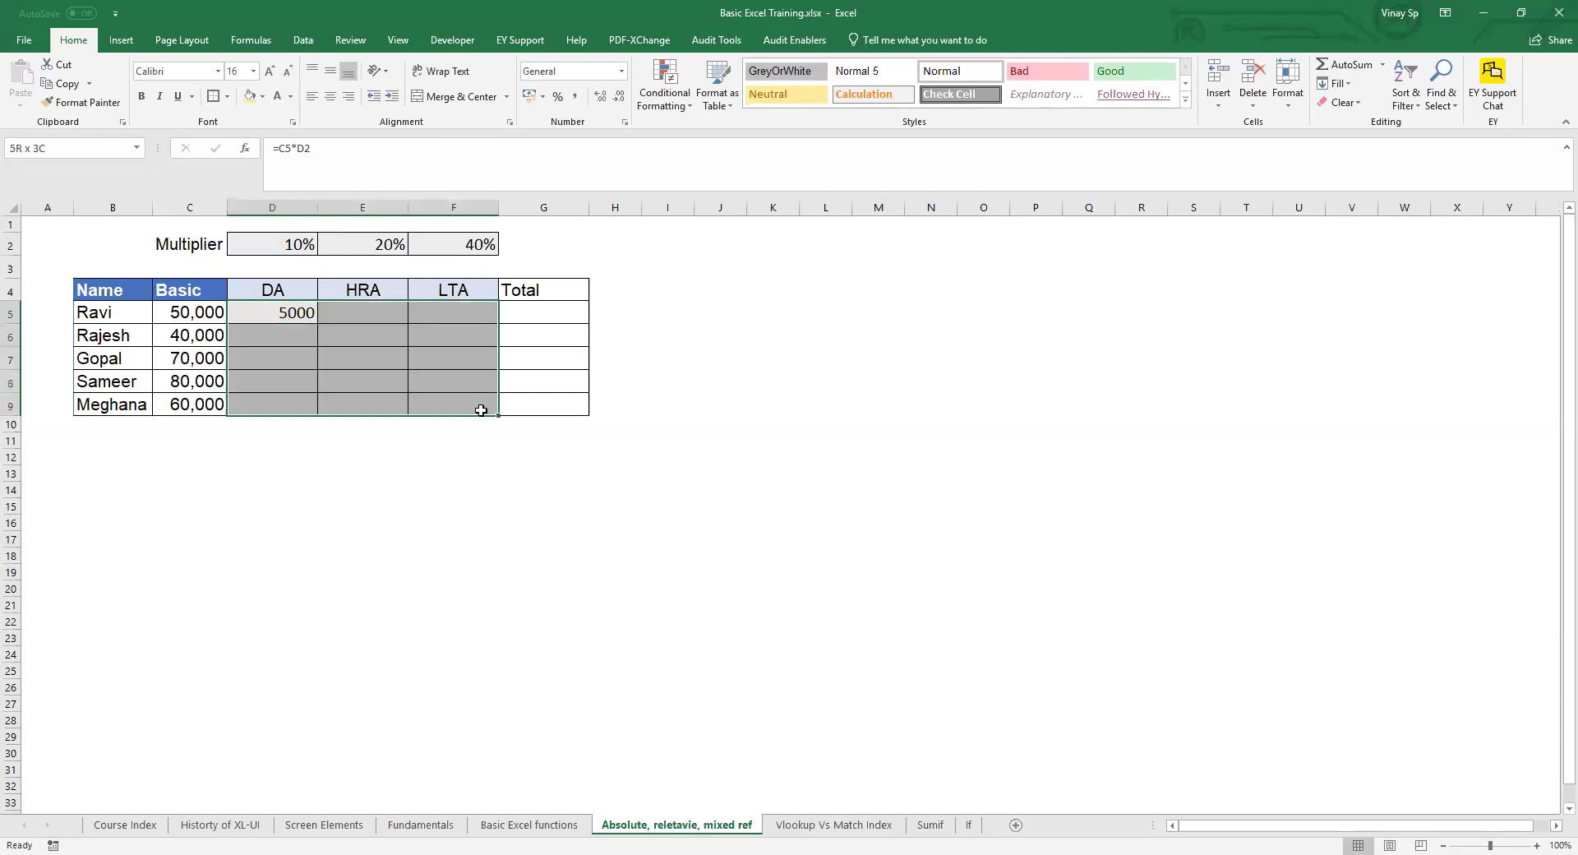
{"action": "left_click", "coordinate": [581, 356]}
{"action": "left_click", "coordinate": [295, 312]}
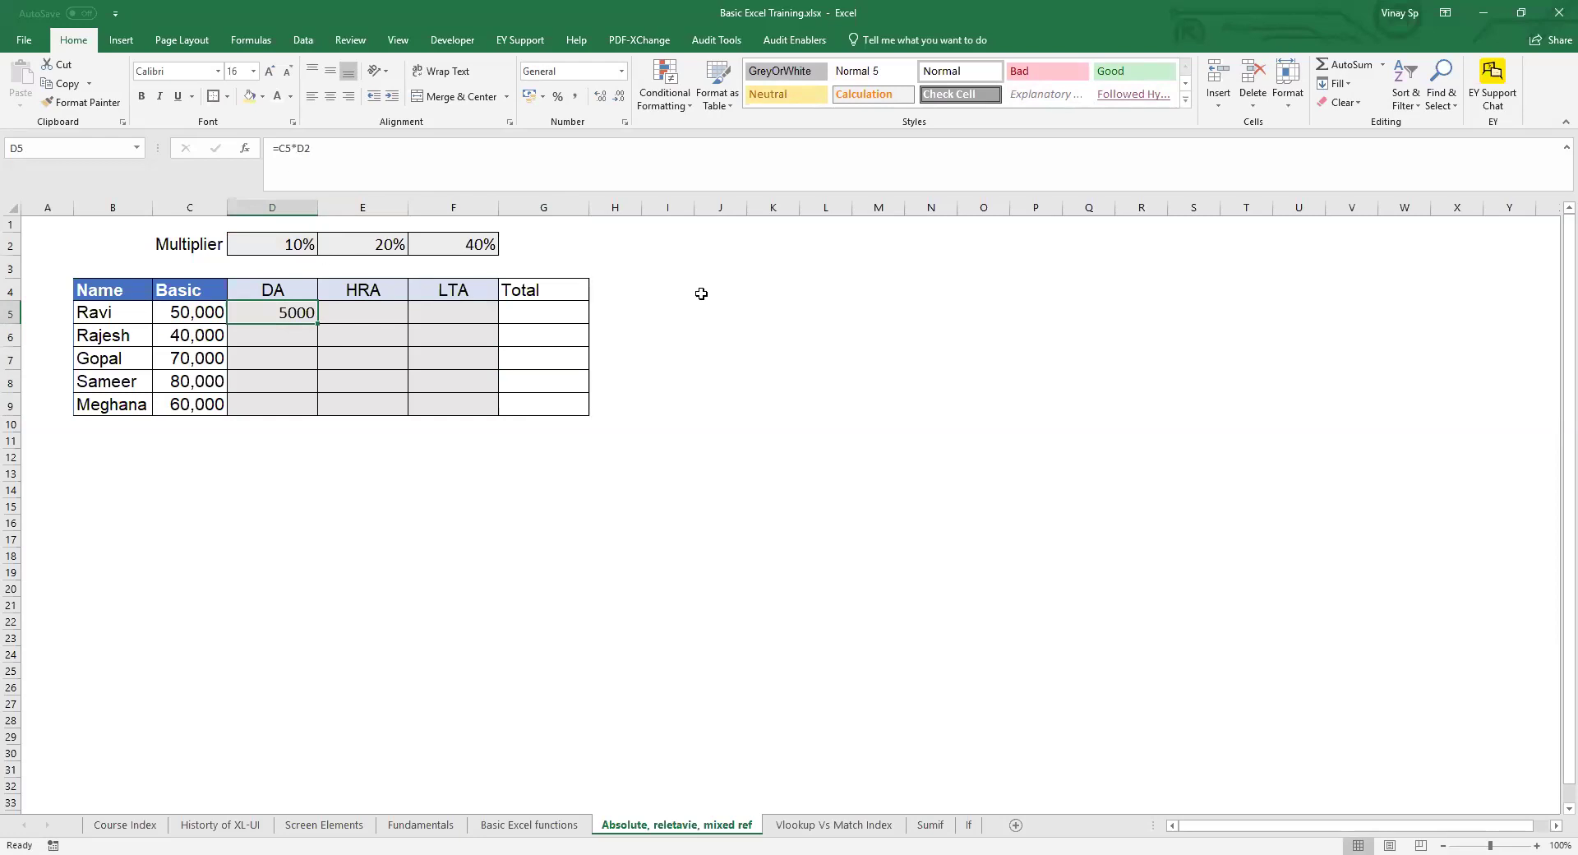
{"action": "left_click", "coordinate": [658, 289]}
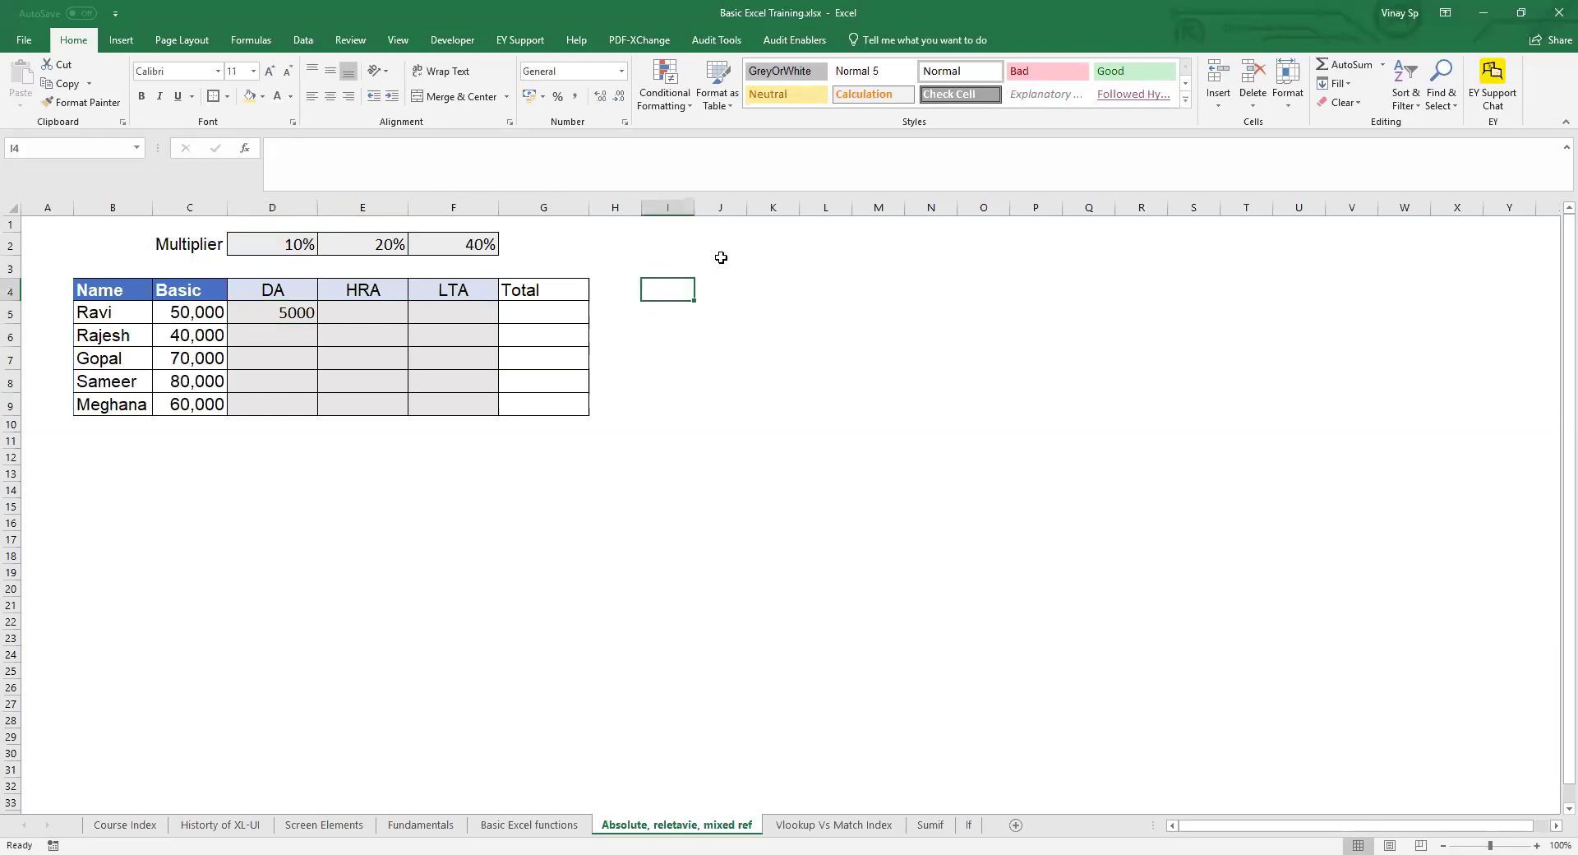
{"action": "left_click", "coordinate": [658, 313]}
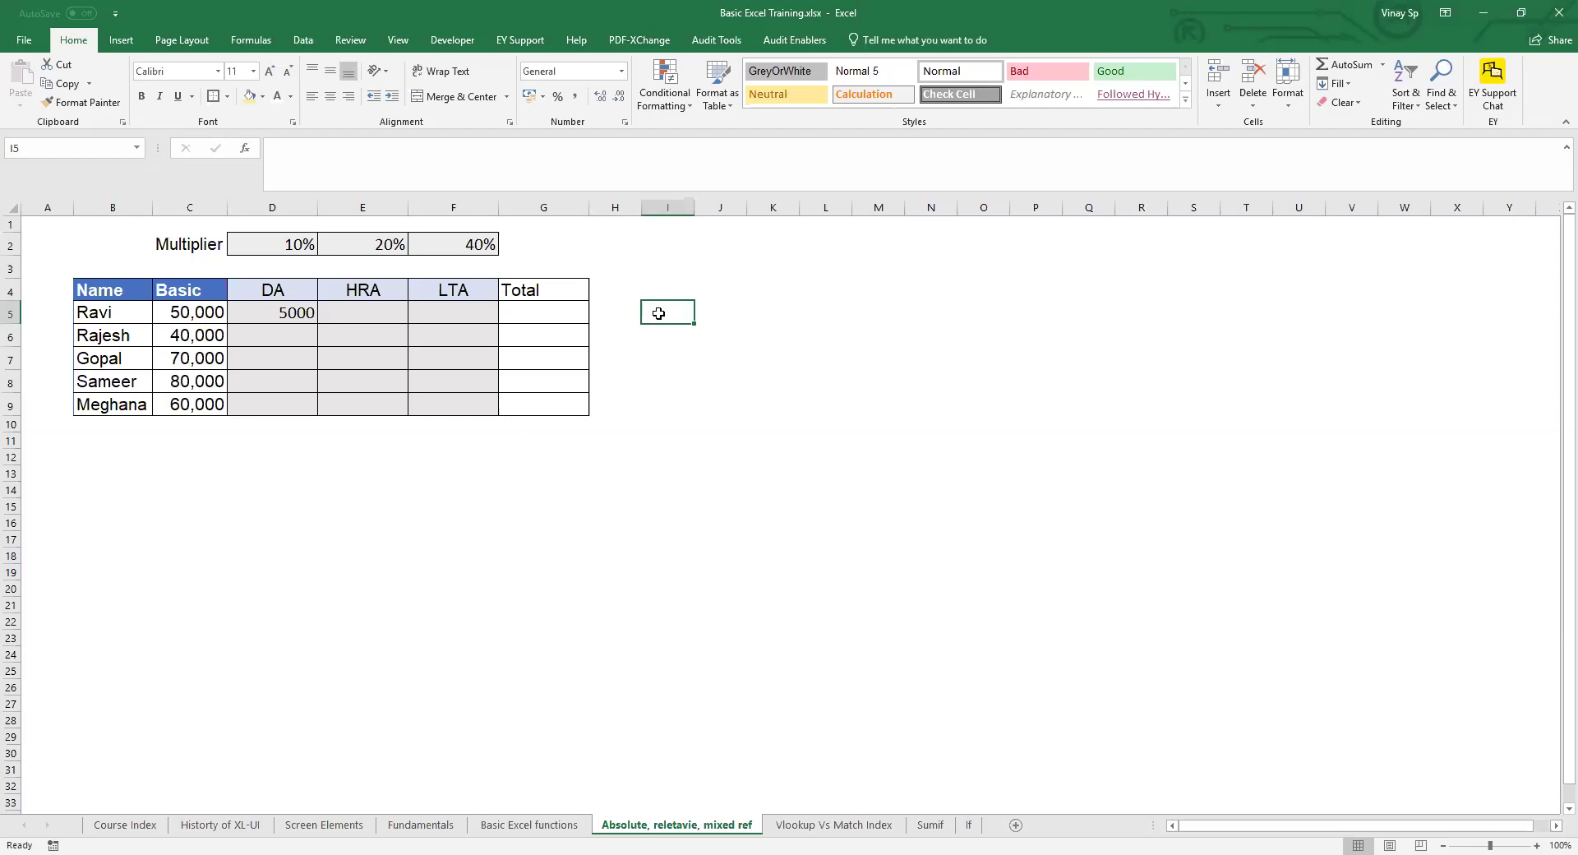
- Change the DA formula in D5 to mixed references, locking the Basic column and the multiplier row: =$C5*D$2
{"action": "left_click", "coordinate": [266, 311]}
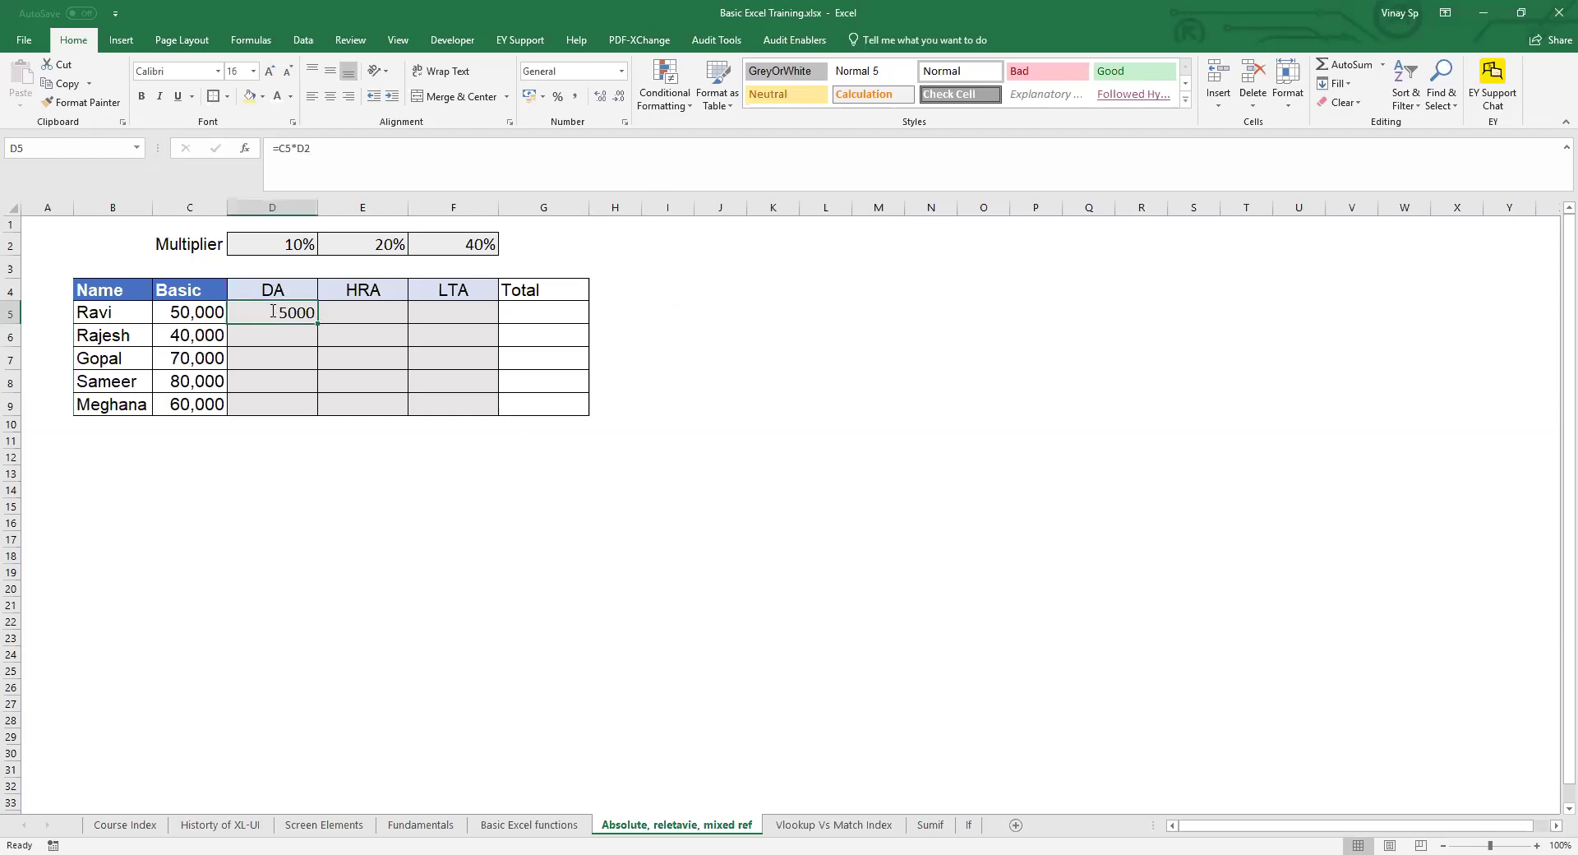
{"action": "double_click", "coordinate": [292, 146]}
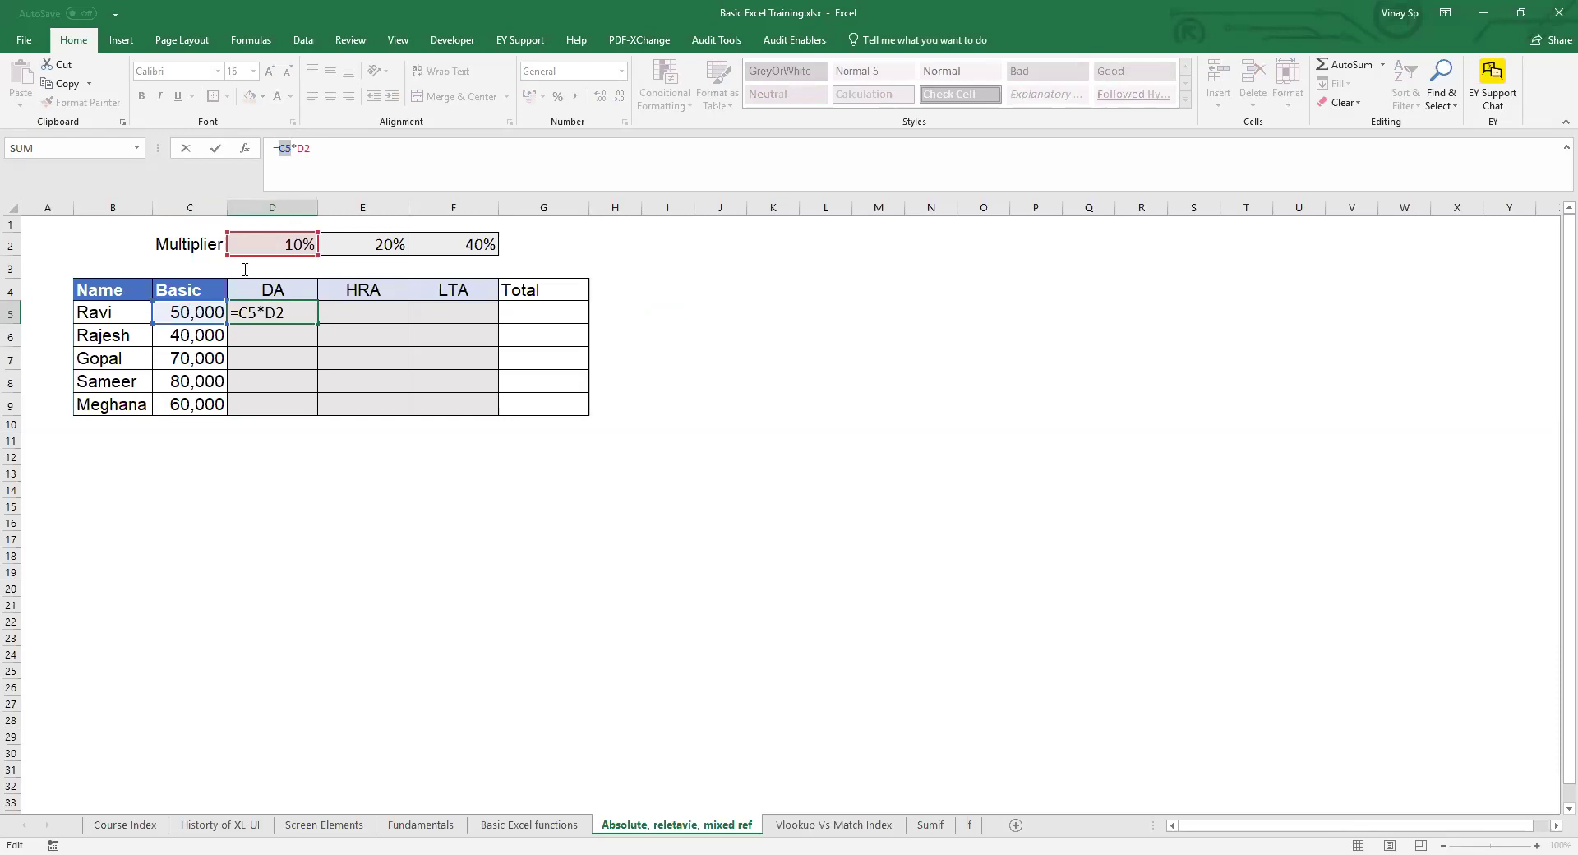
{"action": "left_click", "coordinate": [280, 148]}
{"action": "type", "text": "$"}
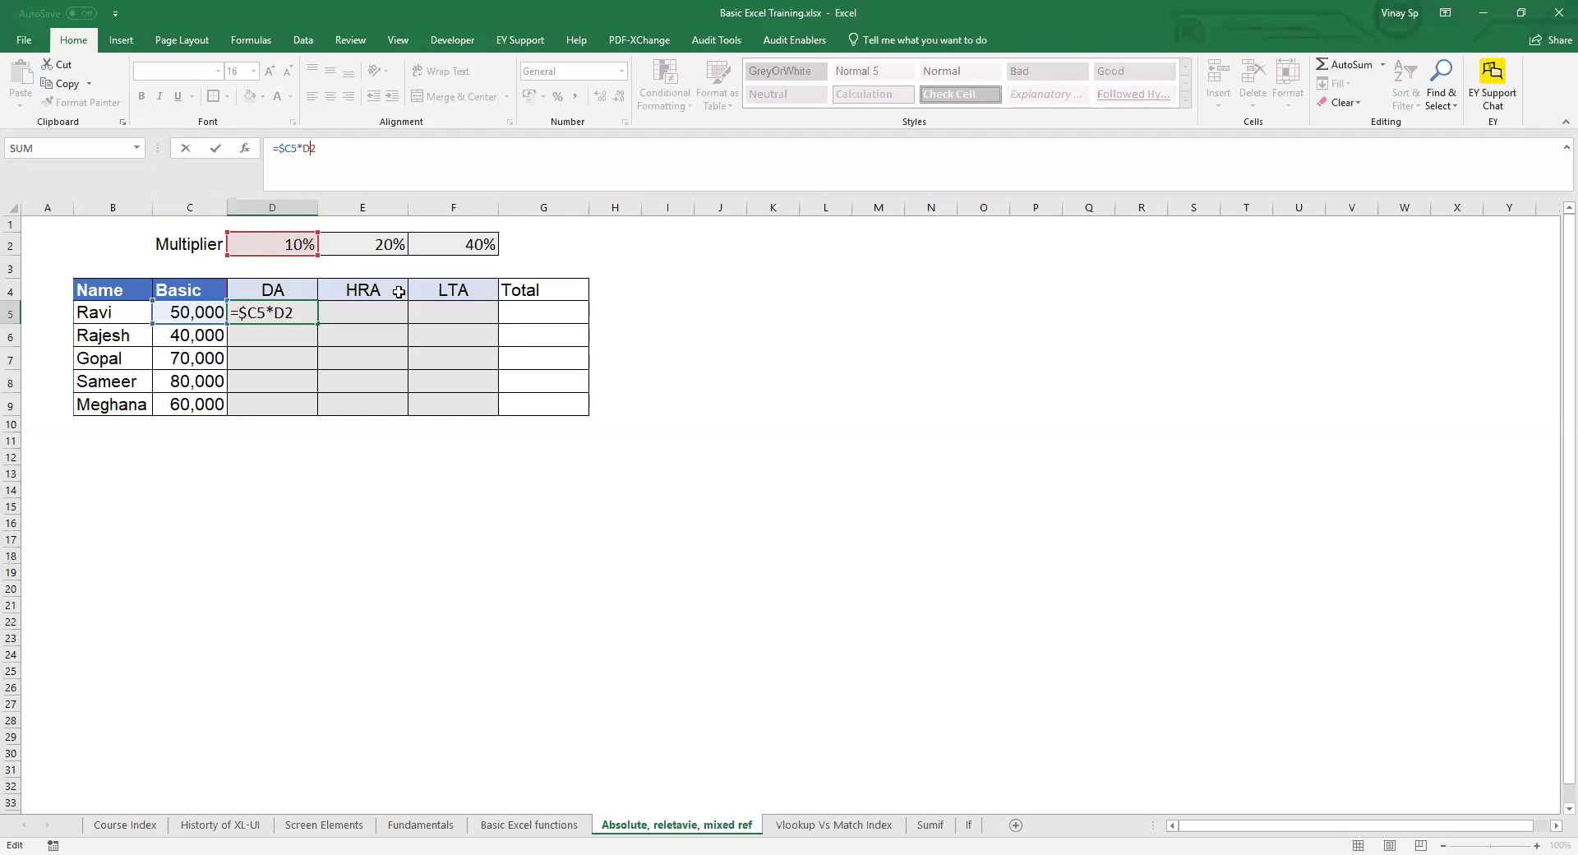
{"action": "key", "text": "Left"}
{"action": "type", "text": "$"}
{"action": "left_click_drag", "start_coordinate": [281, 148], "coordinate": [330, 145]}
{"action": "key", "text": "Return"}
- Copy the mixed-reference formula from D5 into the HRA cell E5 and check its cell references
{"action": "key", "text": "Up"}
{"action": "key", "text": "ctrl+c"}
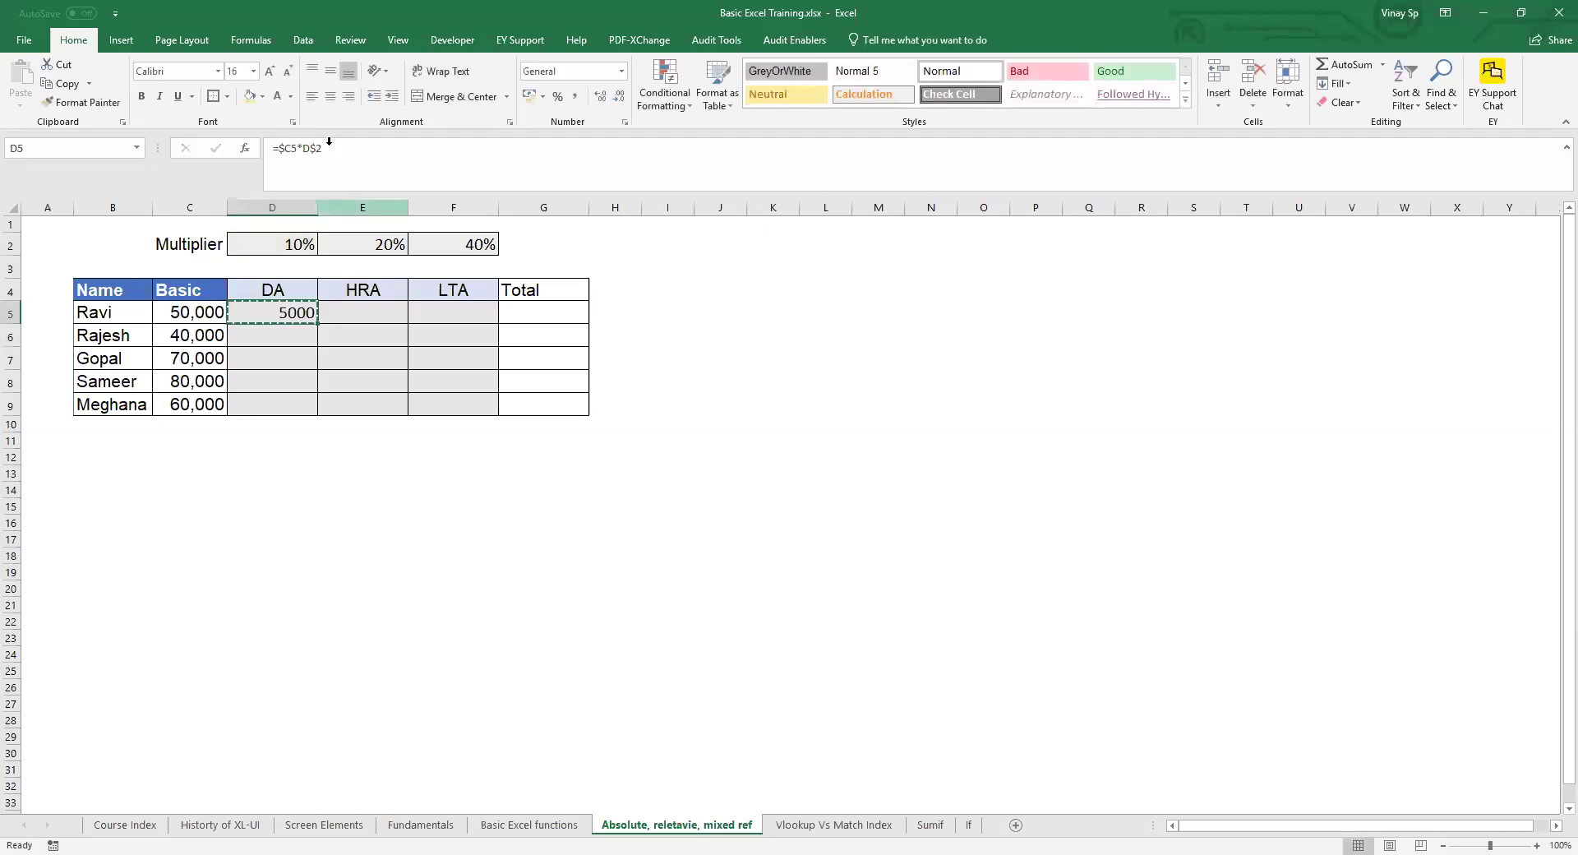
{"action": "key", "text": "Right"}
{"action": "key", "text": "ctrl+v"}
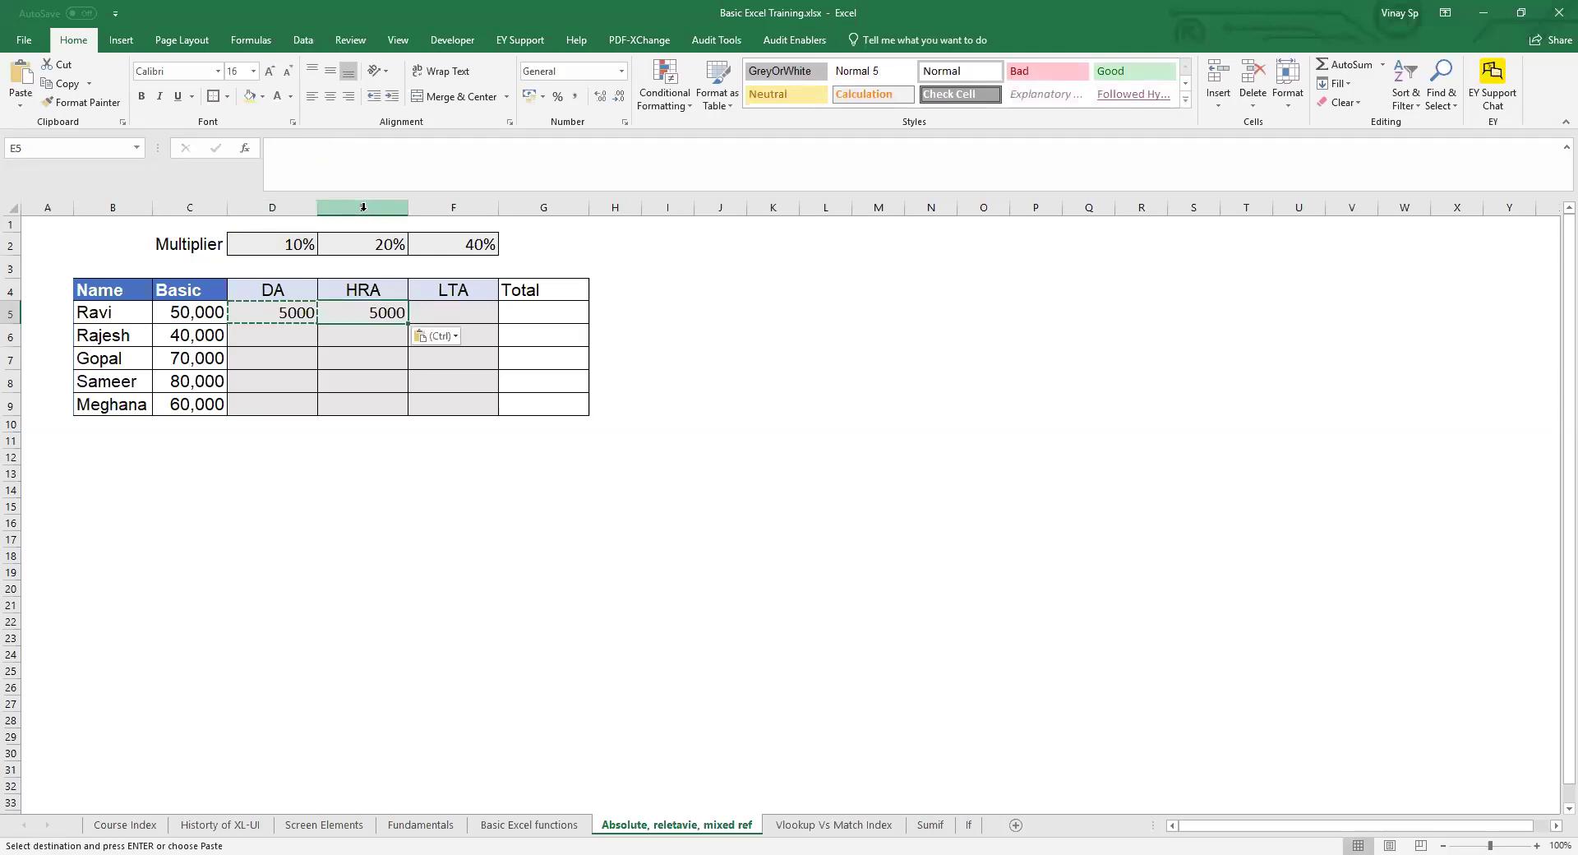
{"action": "key", "text": "F2"}
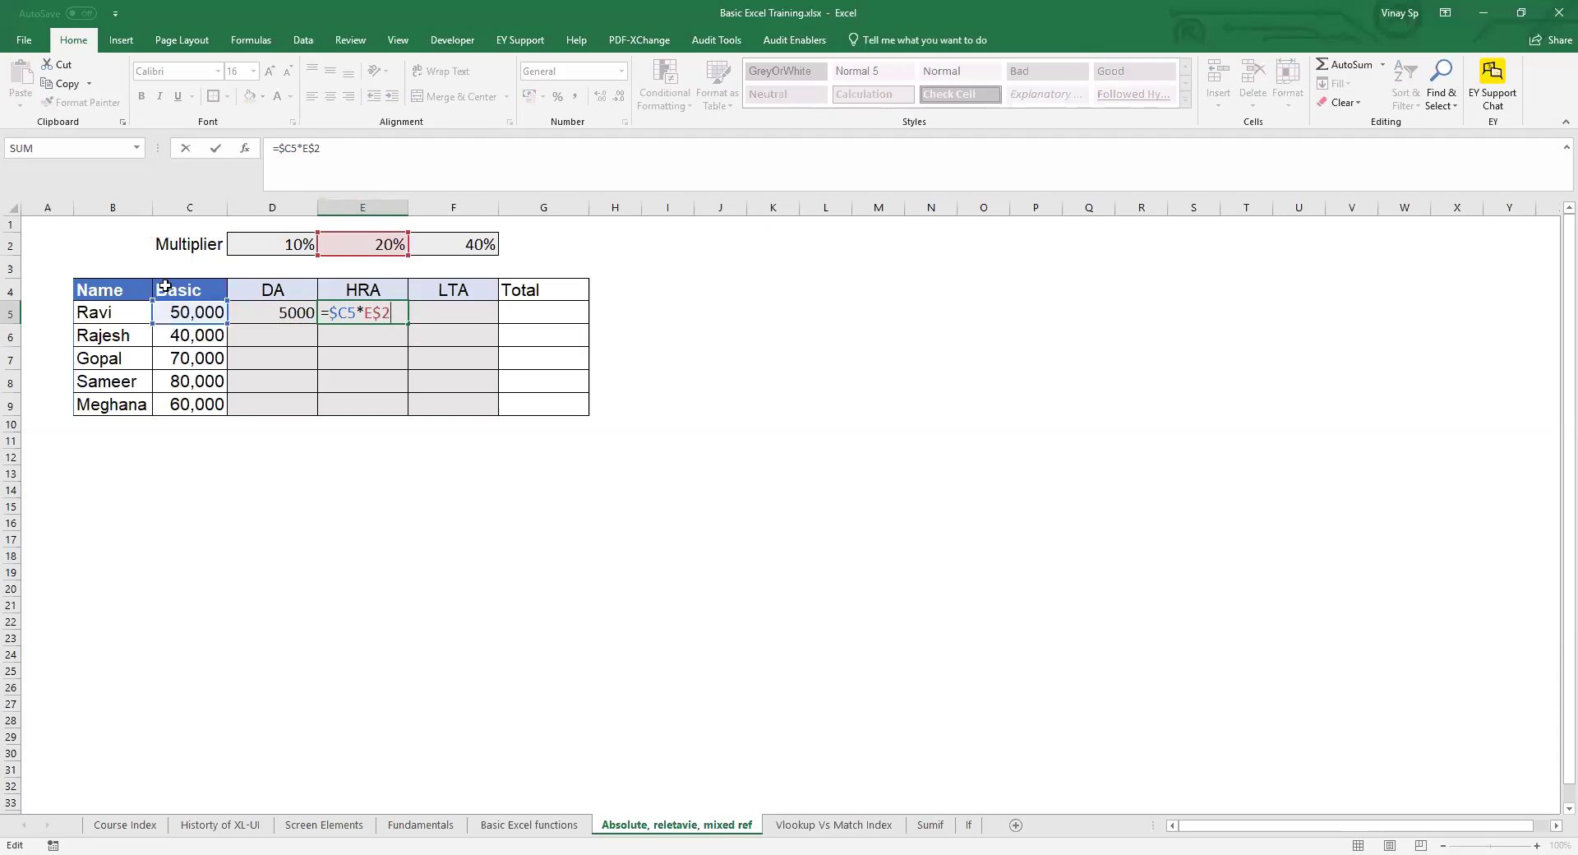
{"action": "key", "text": "ctrl+Return"}
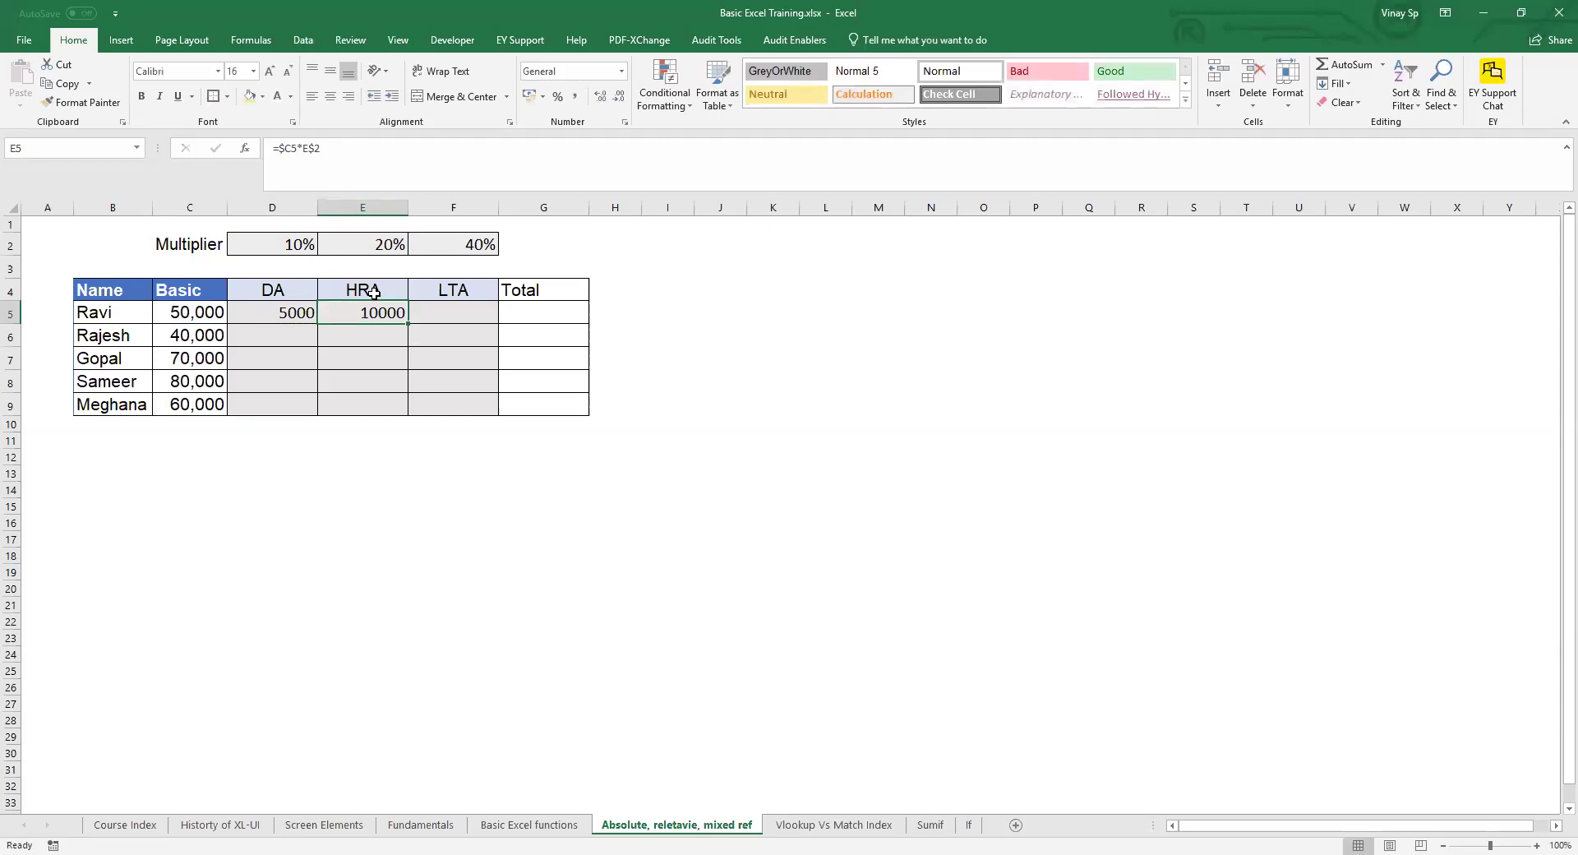
{"action": "left_click", "coordinate": [283, 148]}
{"action": "key", "text": "Escape"}
- Copy the mixed-reference formula from the HRA cell E5 into the LTA cell F5 and check its multiplier reference
{"action": "key", "text": "ctrl+c"}
{"action": "key", "text": "Right"}
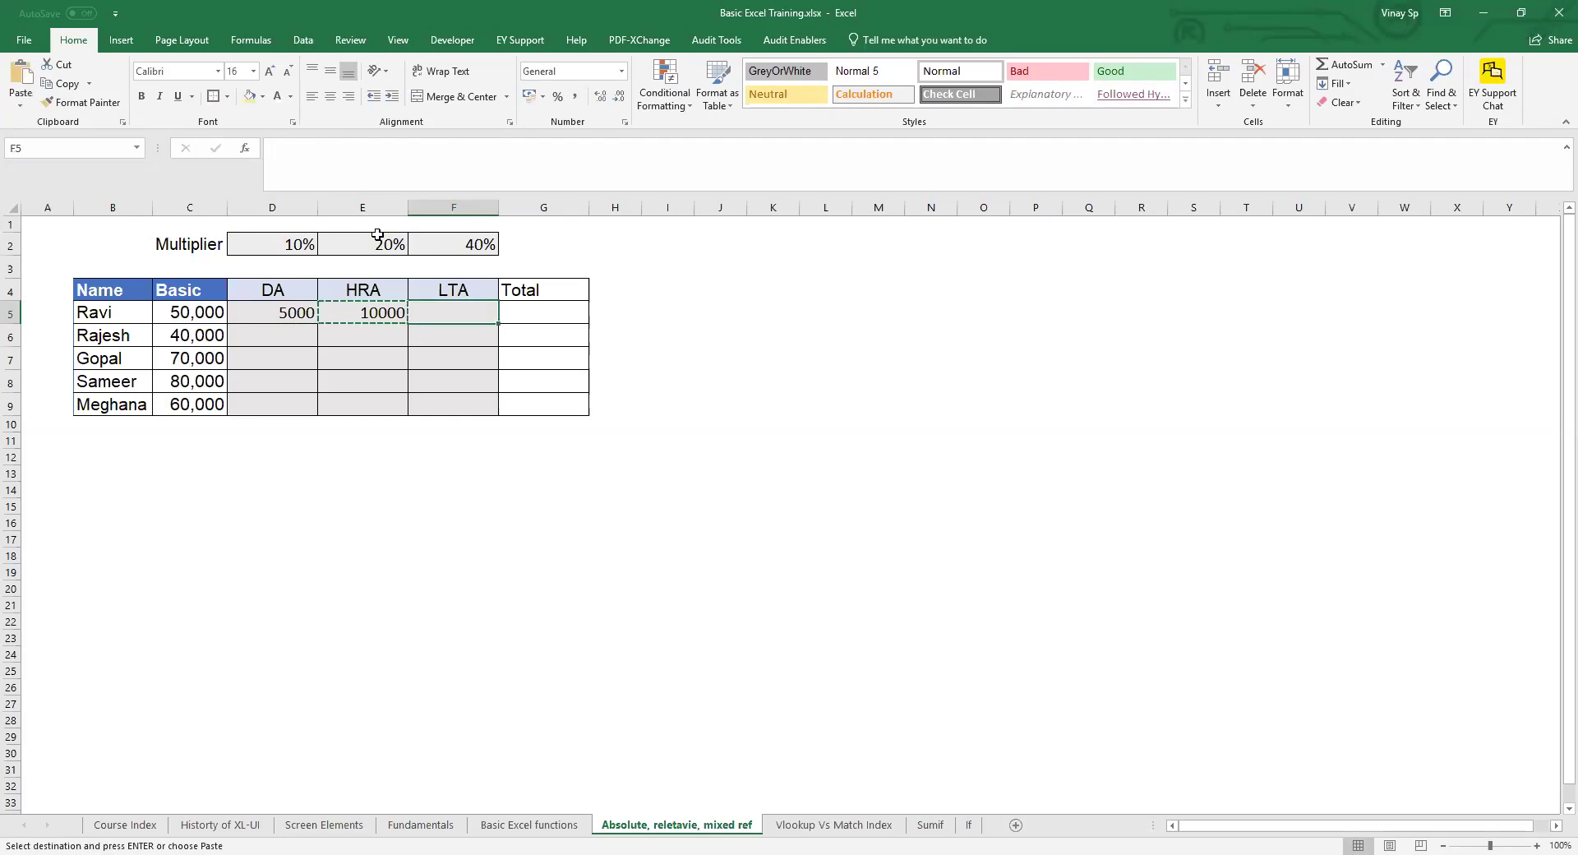
{"action": "key", "text": "ctrl+v"}
{"action": "key", "text": "F2"}
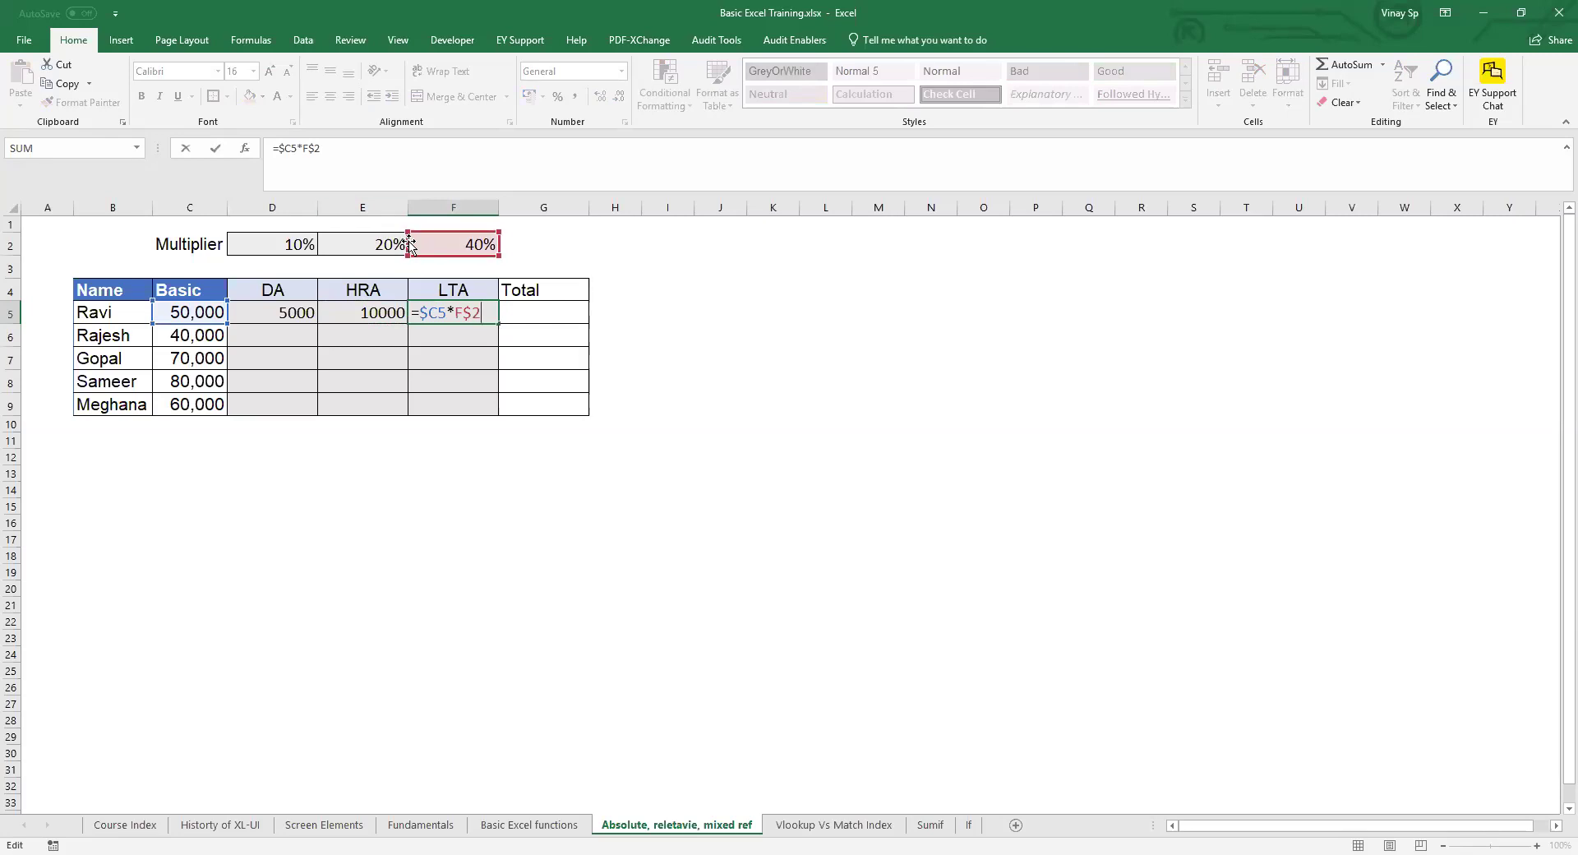
{"action": "double_click", "coordinate": [302, 148]}
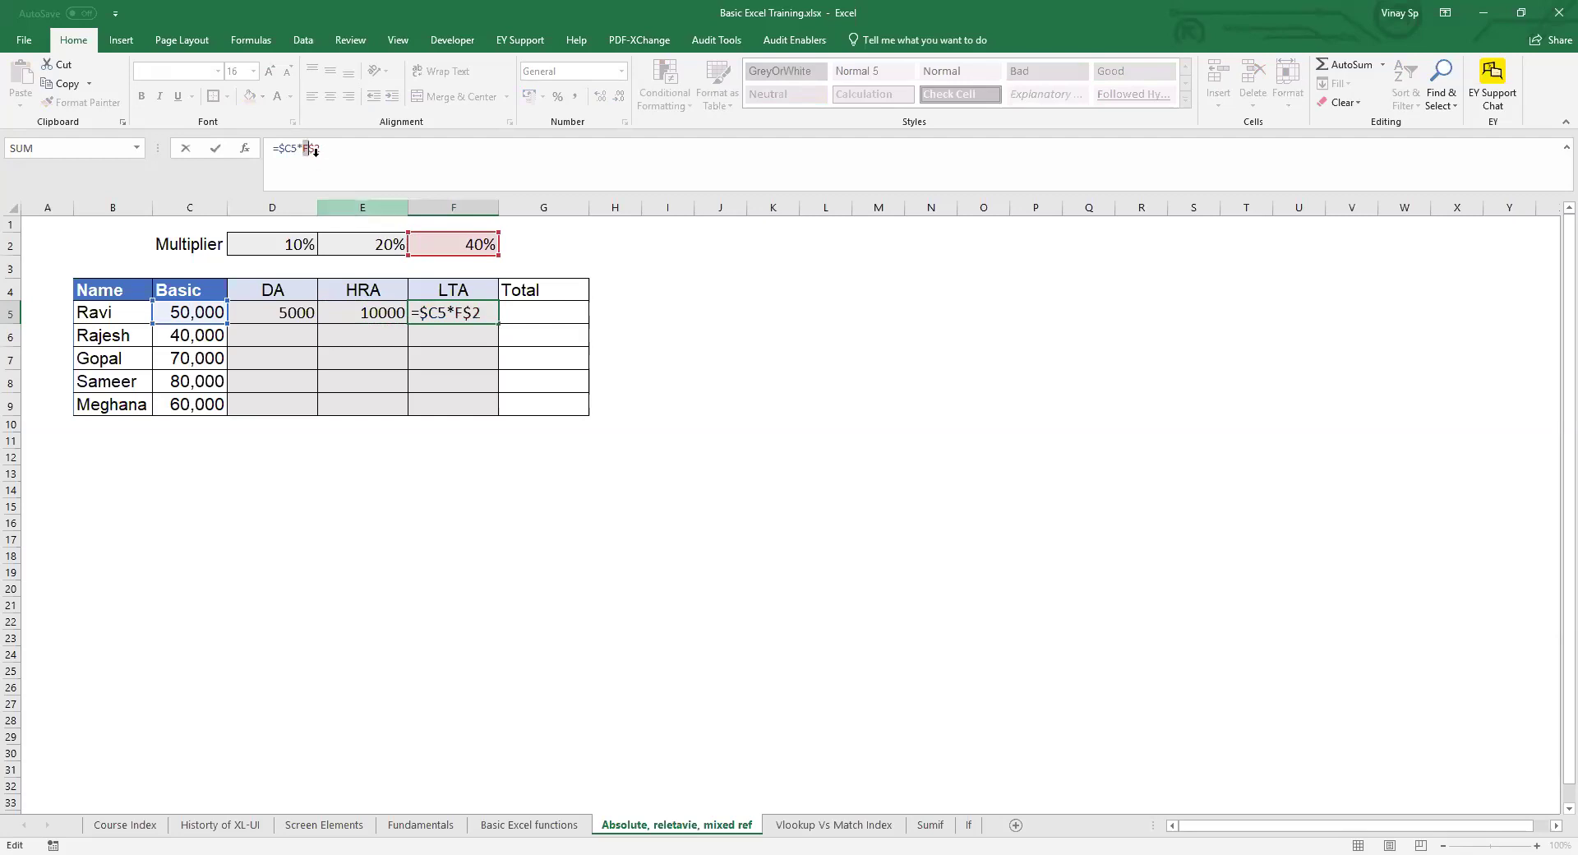
{"action": "key", "text": "ctrl+Return"}
- Copy the DA formula from D5 down into D6 and check which cells it references
{"action": "key", "text": "Left"}
{"action": "key", "text": "Left"}
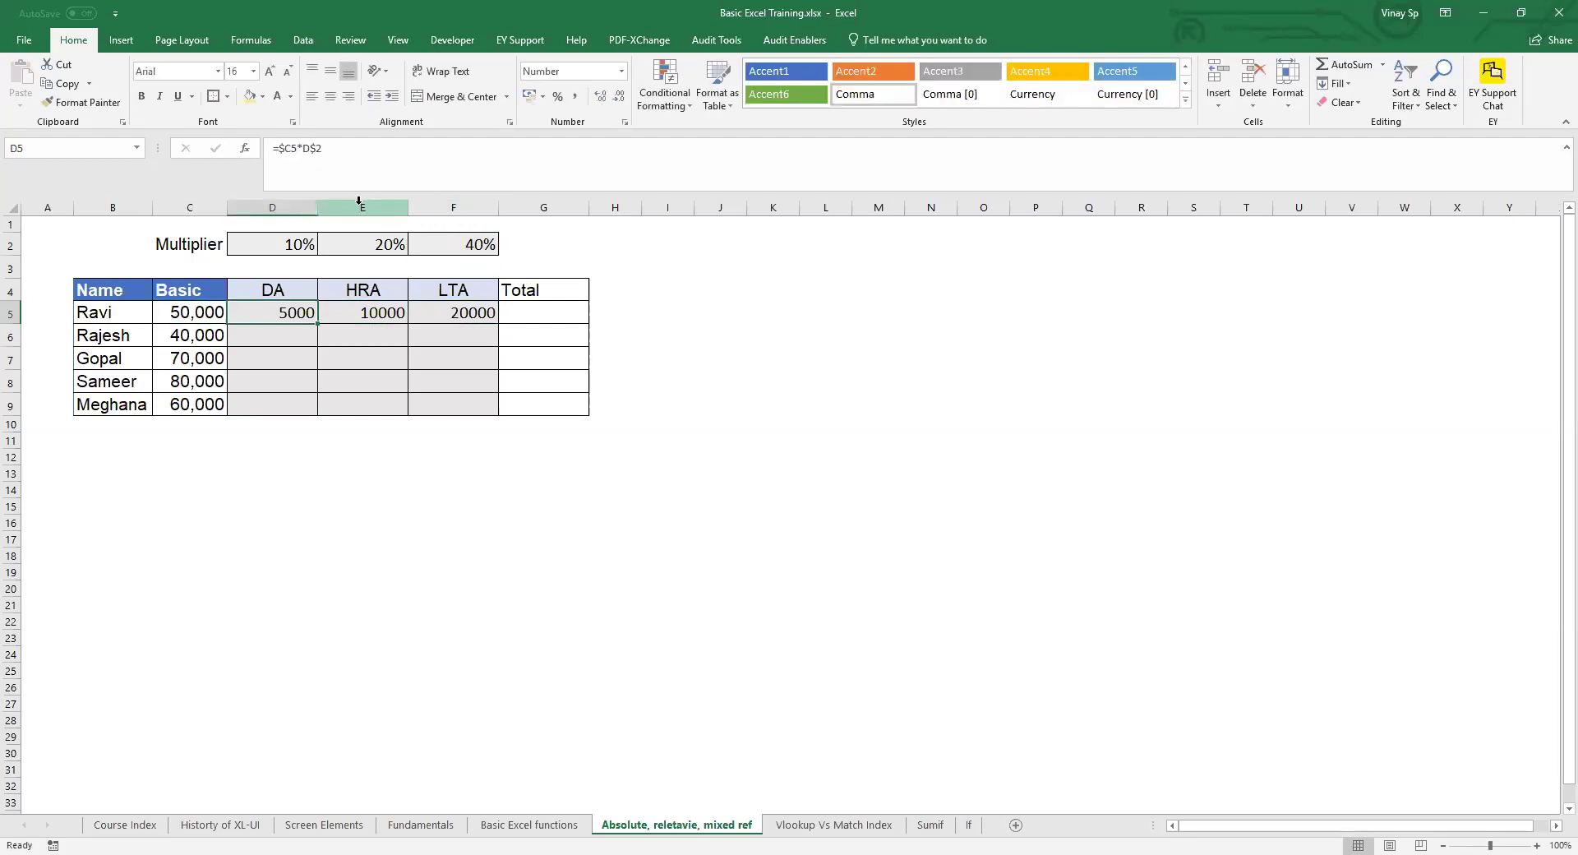
{"action": "key", "text": "ctrl+c"}
{"action": "key", "text": "Down"}
{"action": "key", "text": "ctrl+v"}
{"action": "key", "text": "F2"}
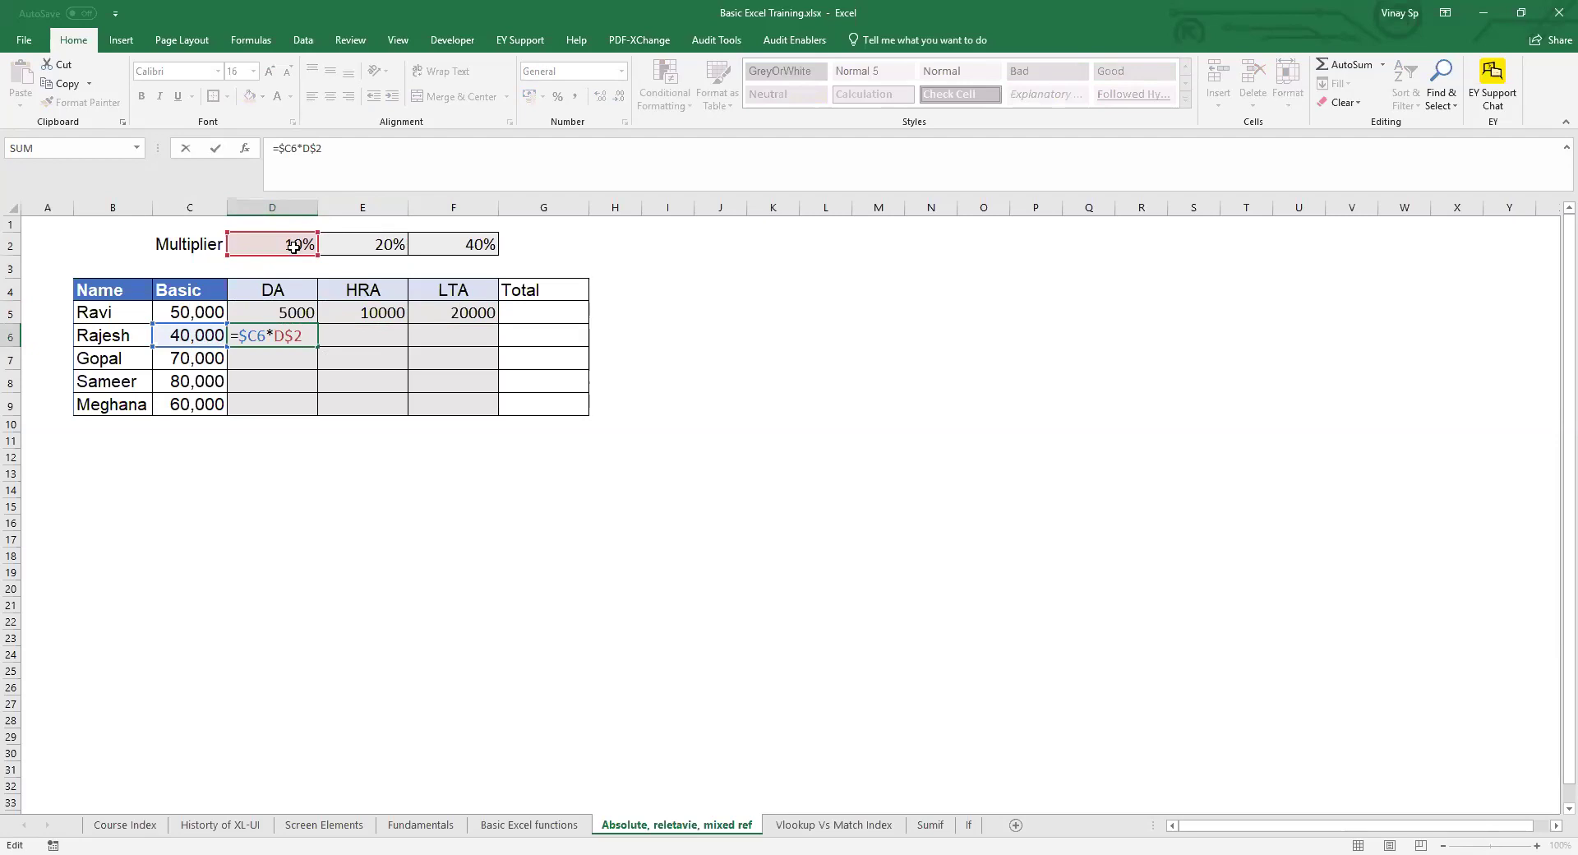
- Fill the whole DA, HRA and LTA range D5:F9 with the mixed-reference formula from D5
{"action": "left_click", "coordinate": [294, 309]}
{"action": "key", "text": "ctrl+c"}
{"action": "left_click_drag", "start_coordinate": [294, 309], "coordinate": [452, 403]}
{"action": "key", "text": "ctrl+v"}
{"action": "key", "text": "Escape"}
- Inspect the copied formulas across the allowance table and check the cells referenced by the HRA formula in E8
{"action": "key", "text": "Down"}
{"action": "key", "text": "Down"}
{"action": "key", "text": "Down"}
{"action": "key", "text": "Right"}
{"action": "key", "text": "Right"}
{"action": "key", "text": "Up"}
{"action": "key", "text": "Up"}
{"action": "key", "text": "Left"}
{"action": "key", "text": "Down"}
{"action": "key", "text": "Down"}
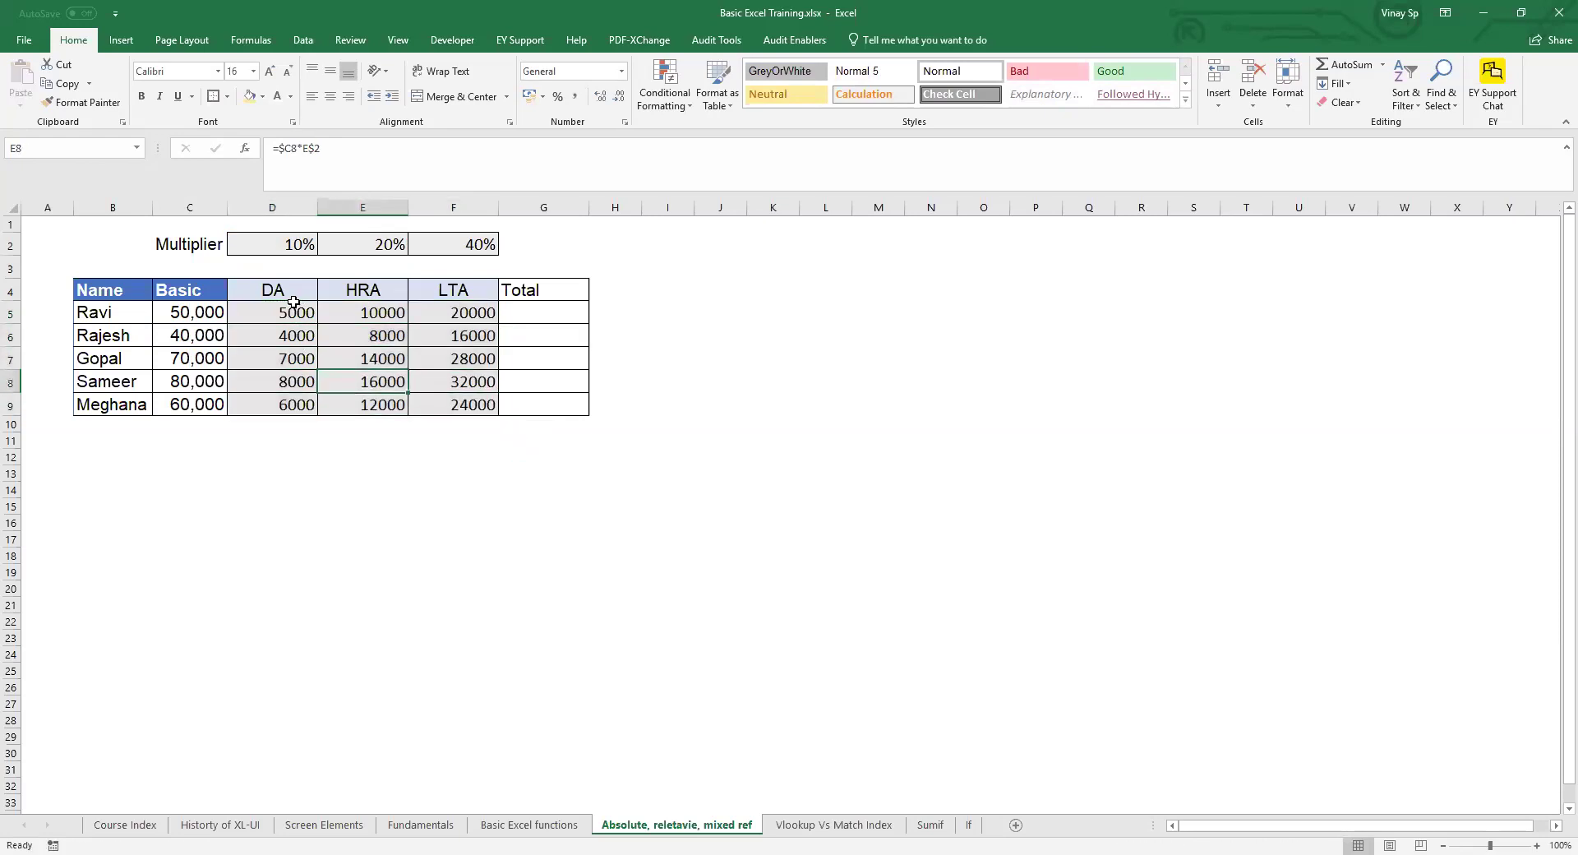
{"action": "key", "text": "F2"}
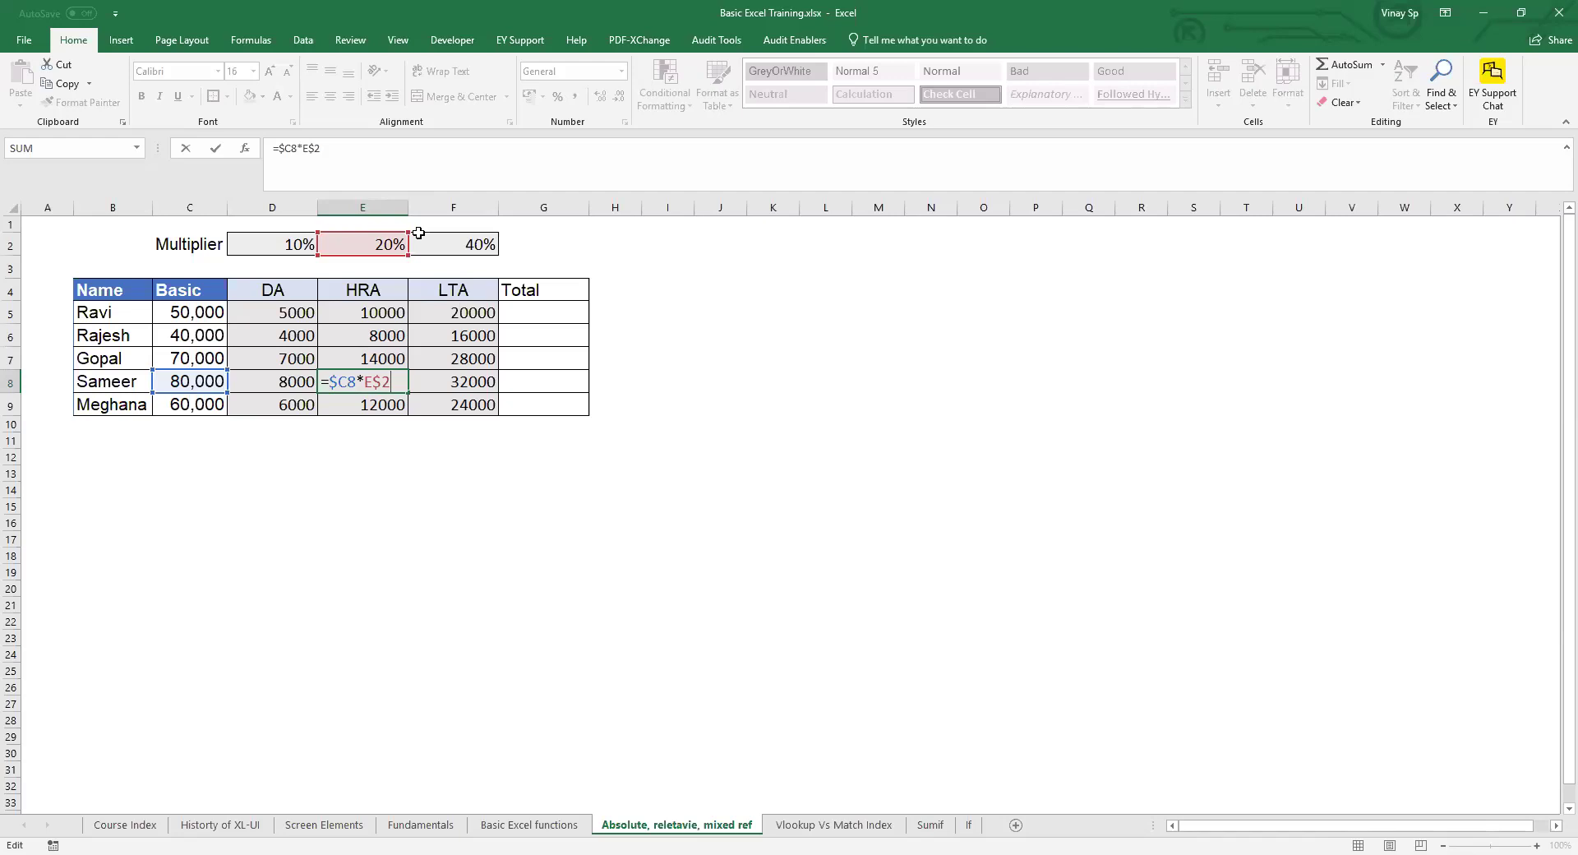
{"action": "key", "text": "Escape"}
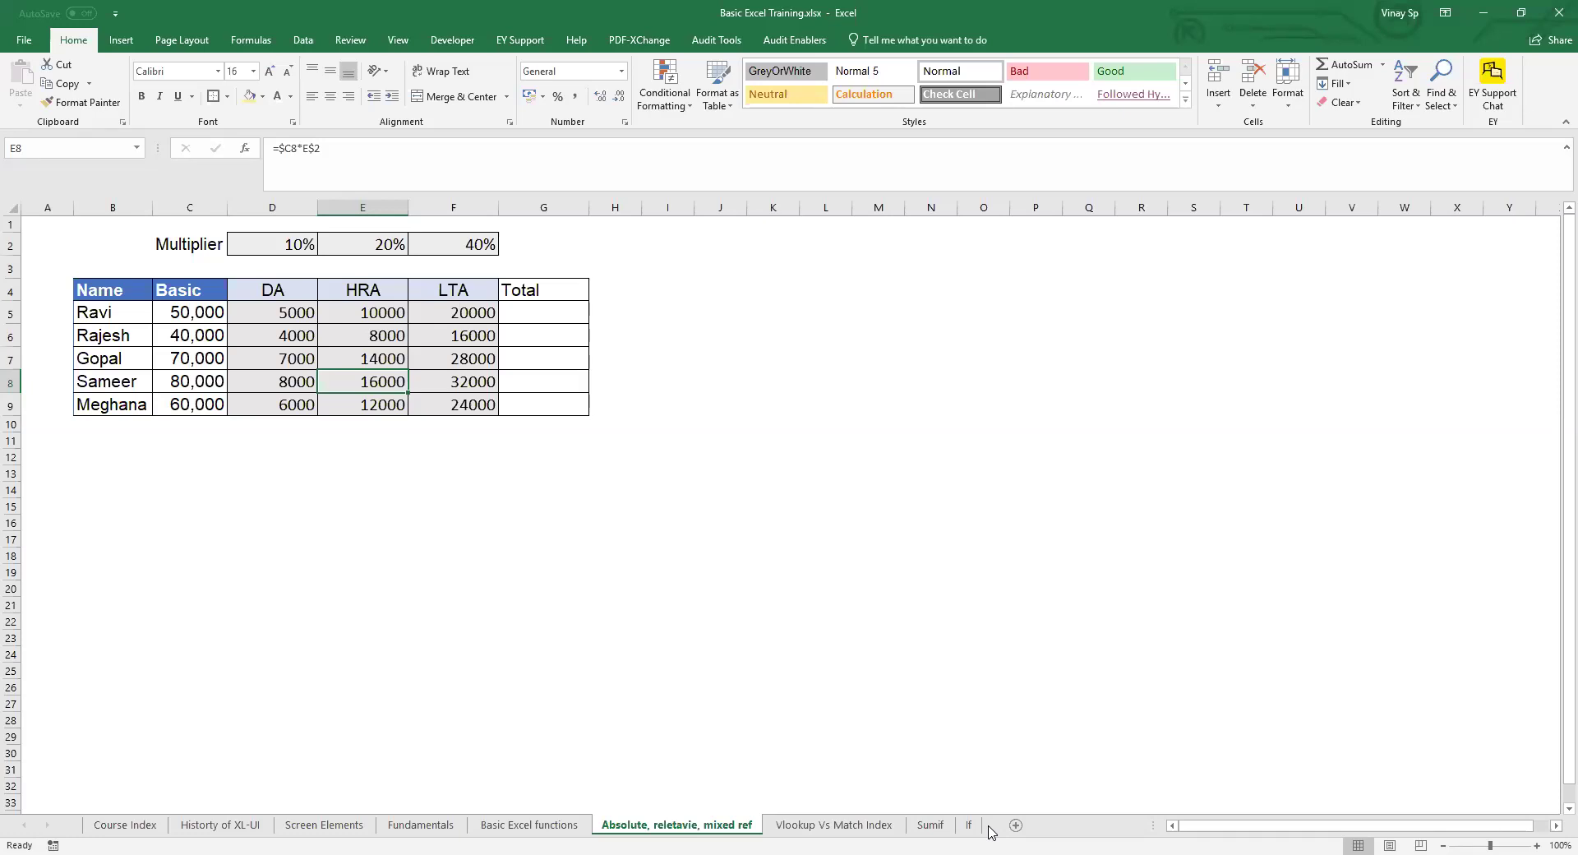
{"action": "left_click", "coordinate": [272, 341]}
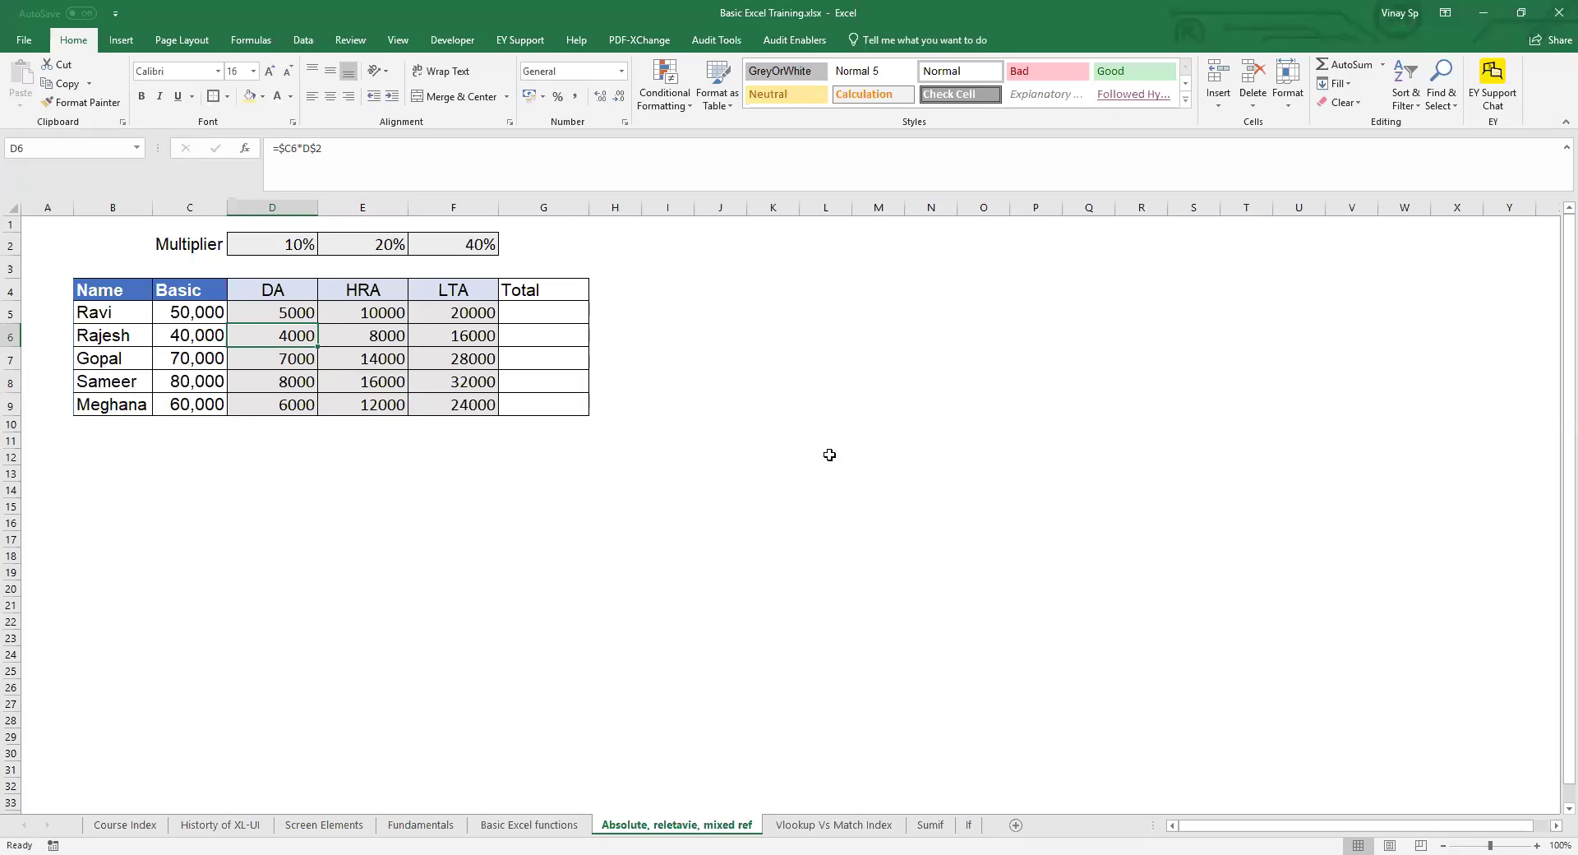
{"action": "left_click", "coordinate": [182, 495]}
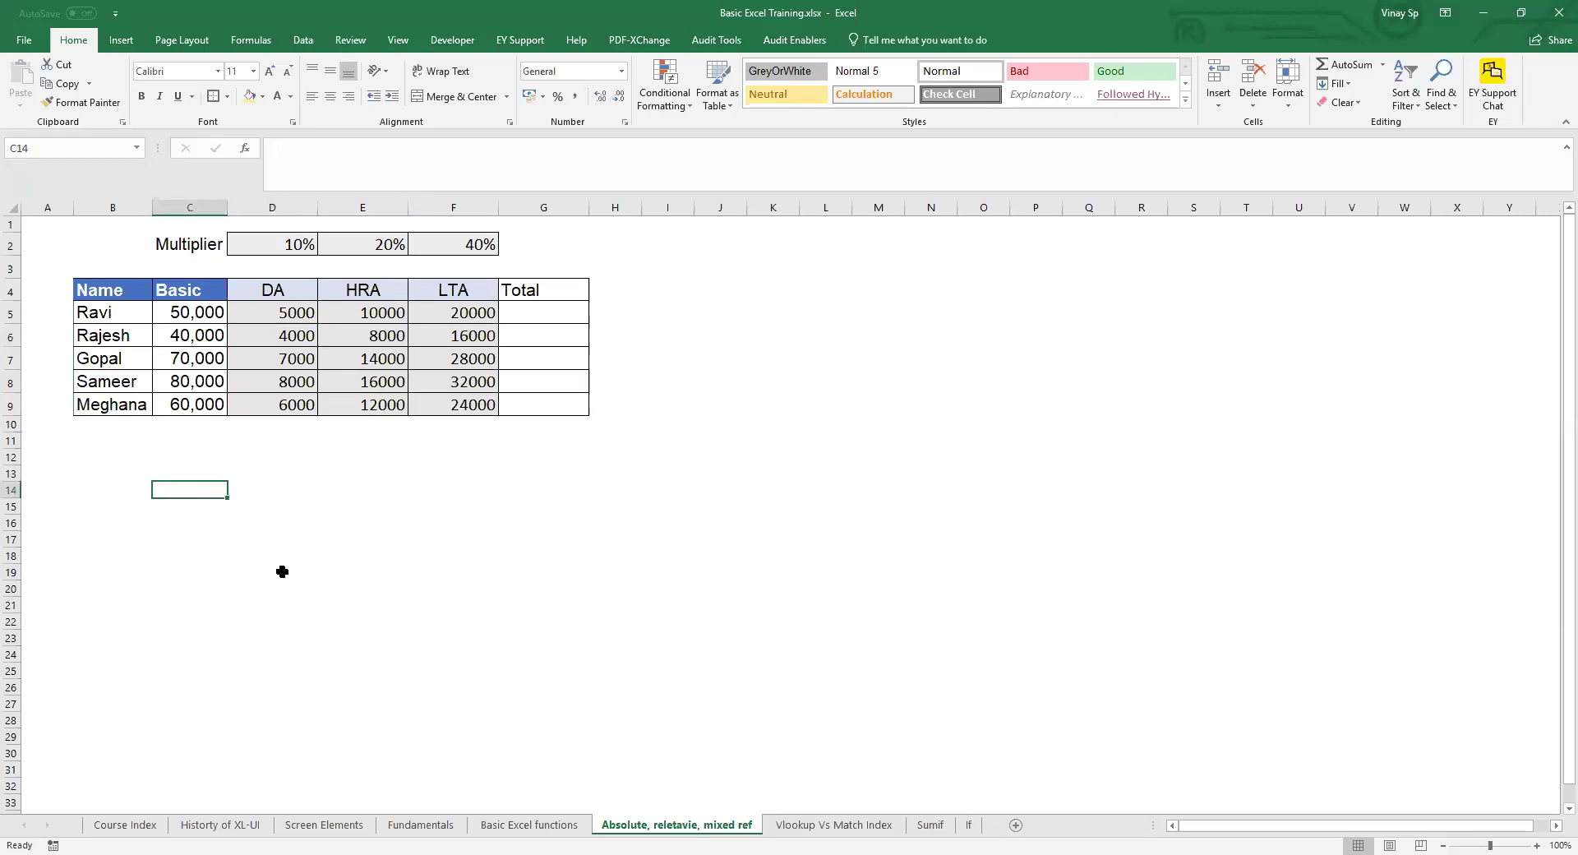
{"action": "left_click", "coordinate": [256, 537]}
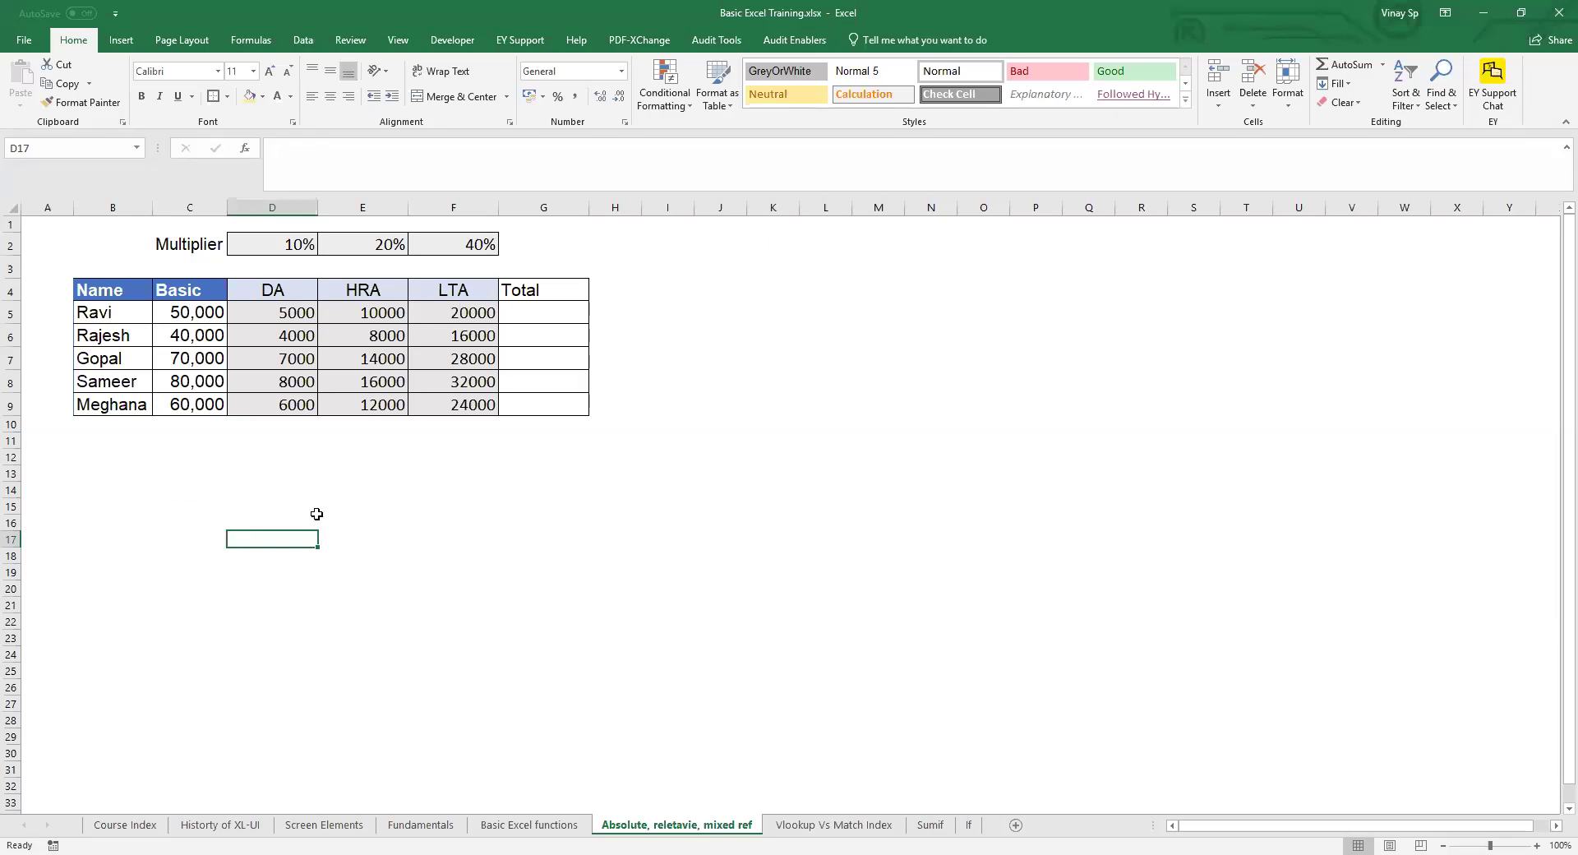
- Clear the copied formulas from E5:F9 and D6:D9, keeping only the DA formula in D5
{"action": "left_click_drag", "start_coordinate": [379, 310], "coordinate": [475, 356]}
{"action": "left_click_drag", "start_coordinate": [380, 311], "coordinate": [483, 406]}
{"action": "key", "text": "Delete"}
{"action": "key", "text": "Left"}
{"action": "key", "text": "Down"}
{"action": "key", "text": "shift+Down"}
{"action": "key", "text": "shift+Down"}
{"action": "key", "text": "shift+Down"}
{"action": "key", "text": "Delete"}
{"action": "key", "text": "Up"}
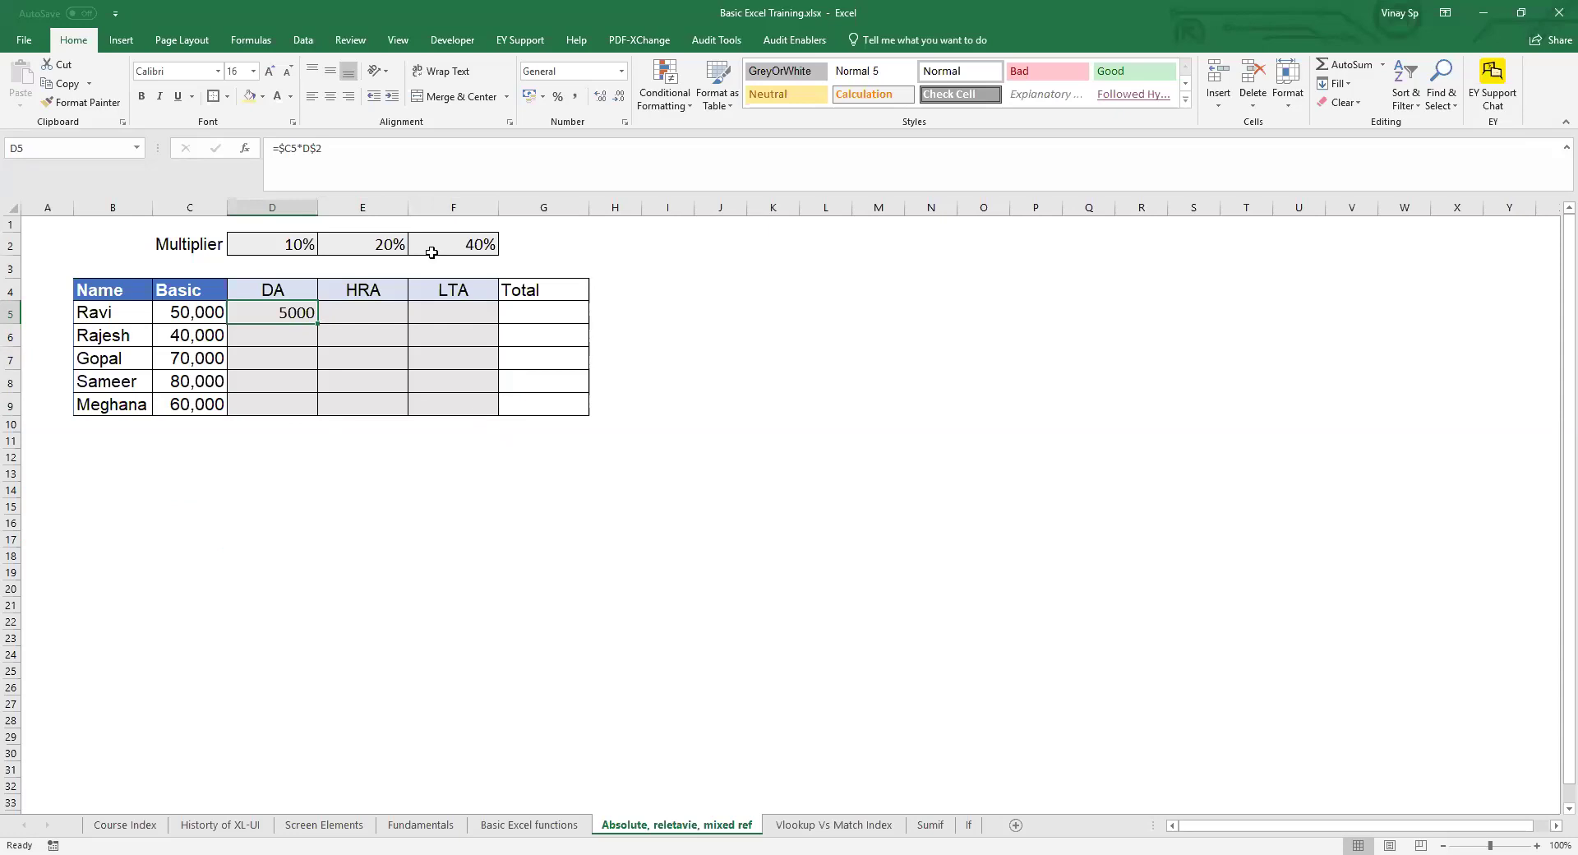
{"action": "left_click", "coordinate": [289, 151]}
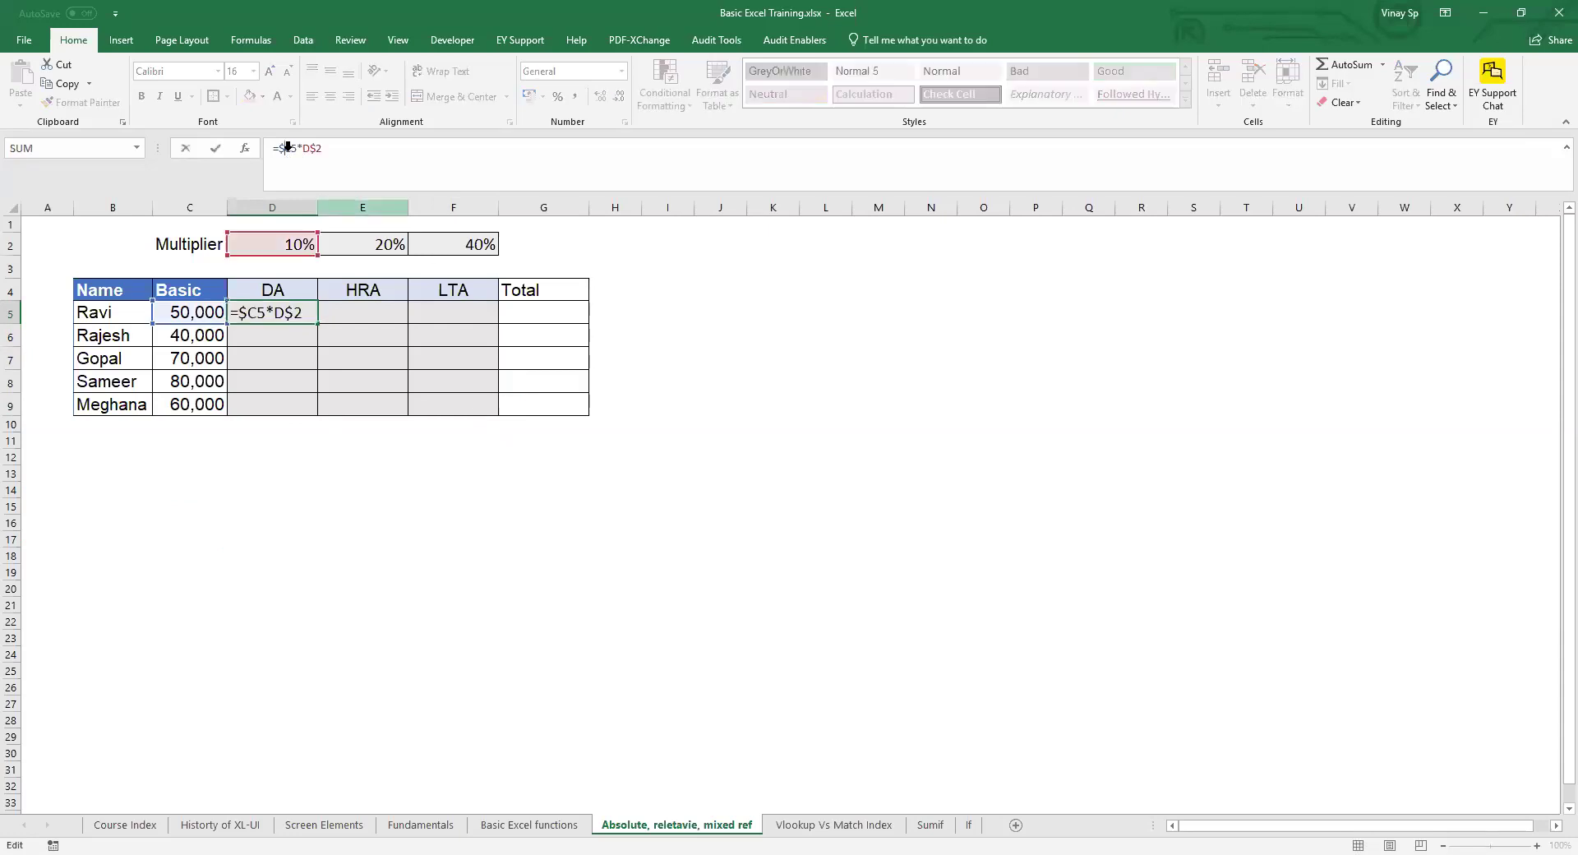
{"action": "left_click_drag", "start_coordinate": [286, 148], "coordinate": [278, 148]}
{"action": "key", "text": "Delete"}
{"action": "key", "text": "Right"}
{"action": "type", "text": "$"}
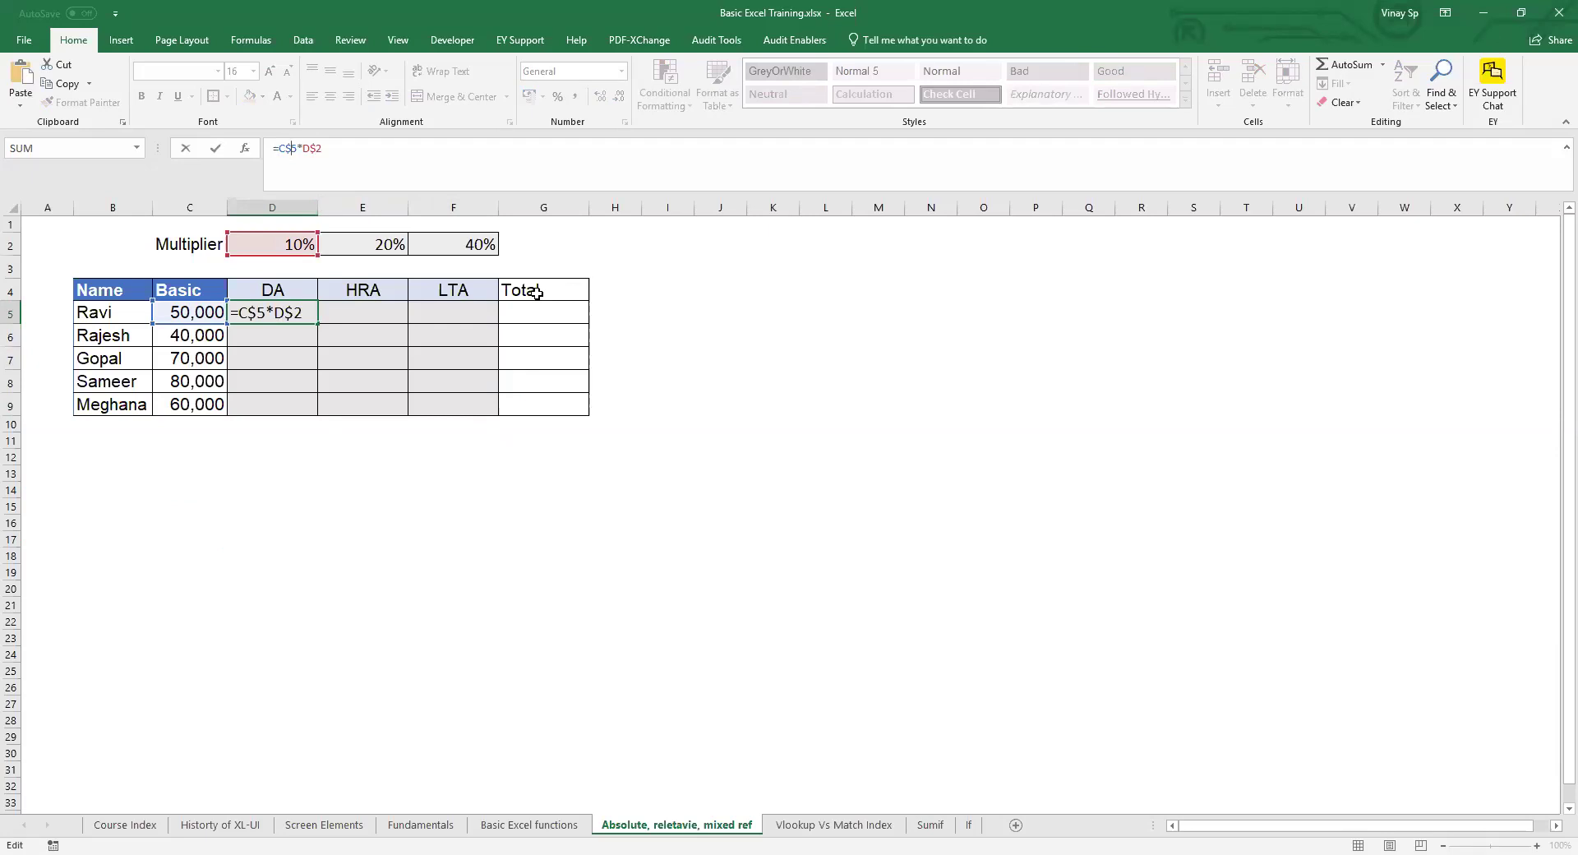
{"action": "key", "text": "Escape"}
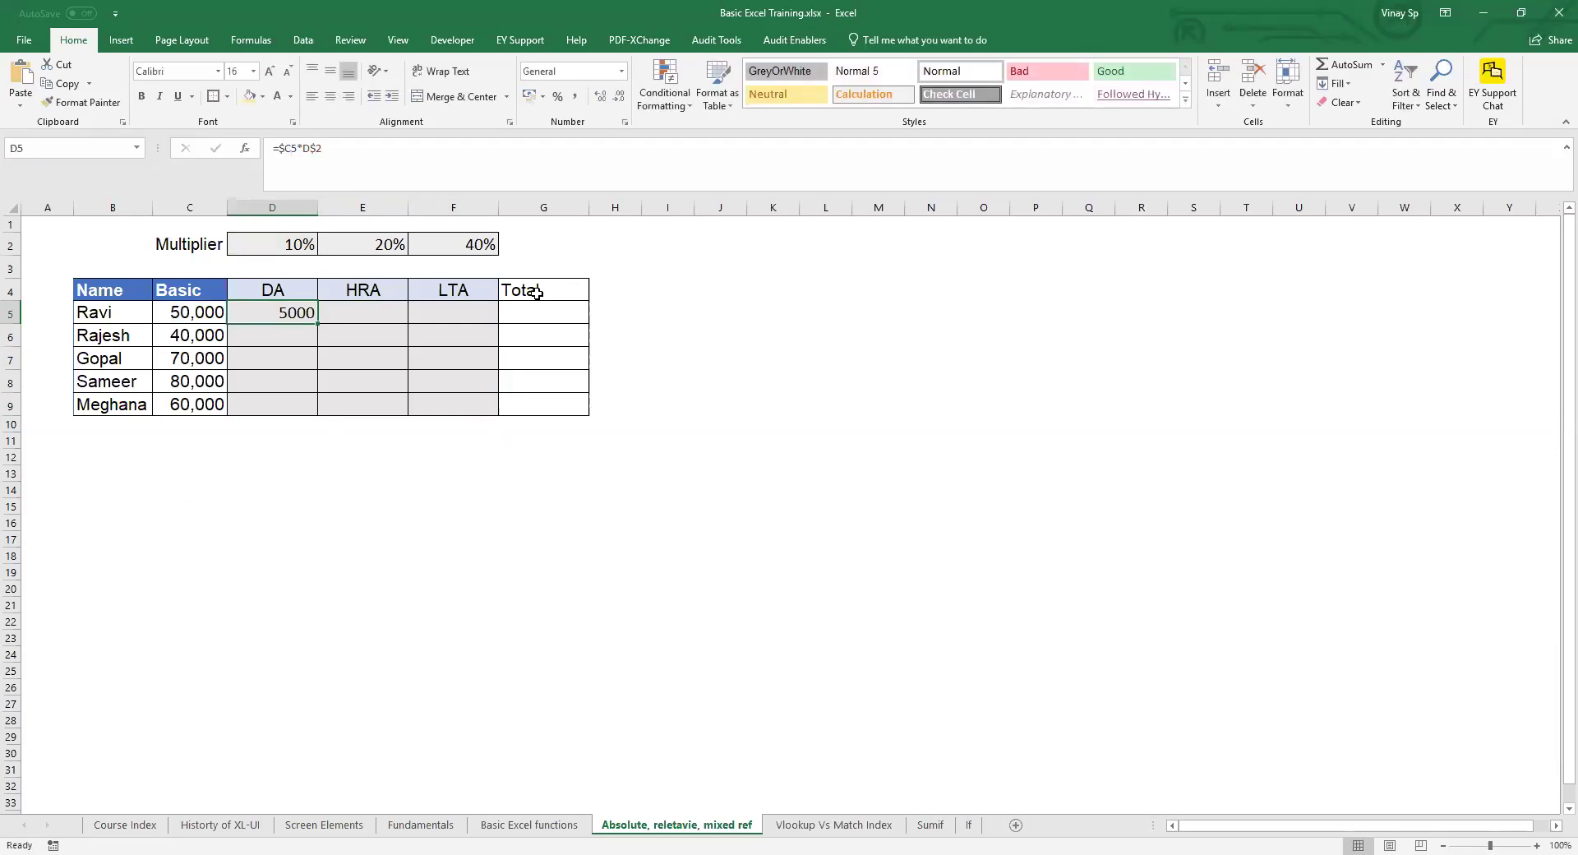
- Enter the relative reference C5 as a text example in cell I4
{"action": "left_click", "coordinate": [689, 292]}
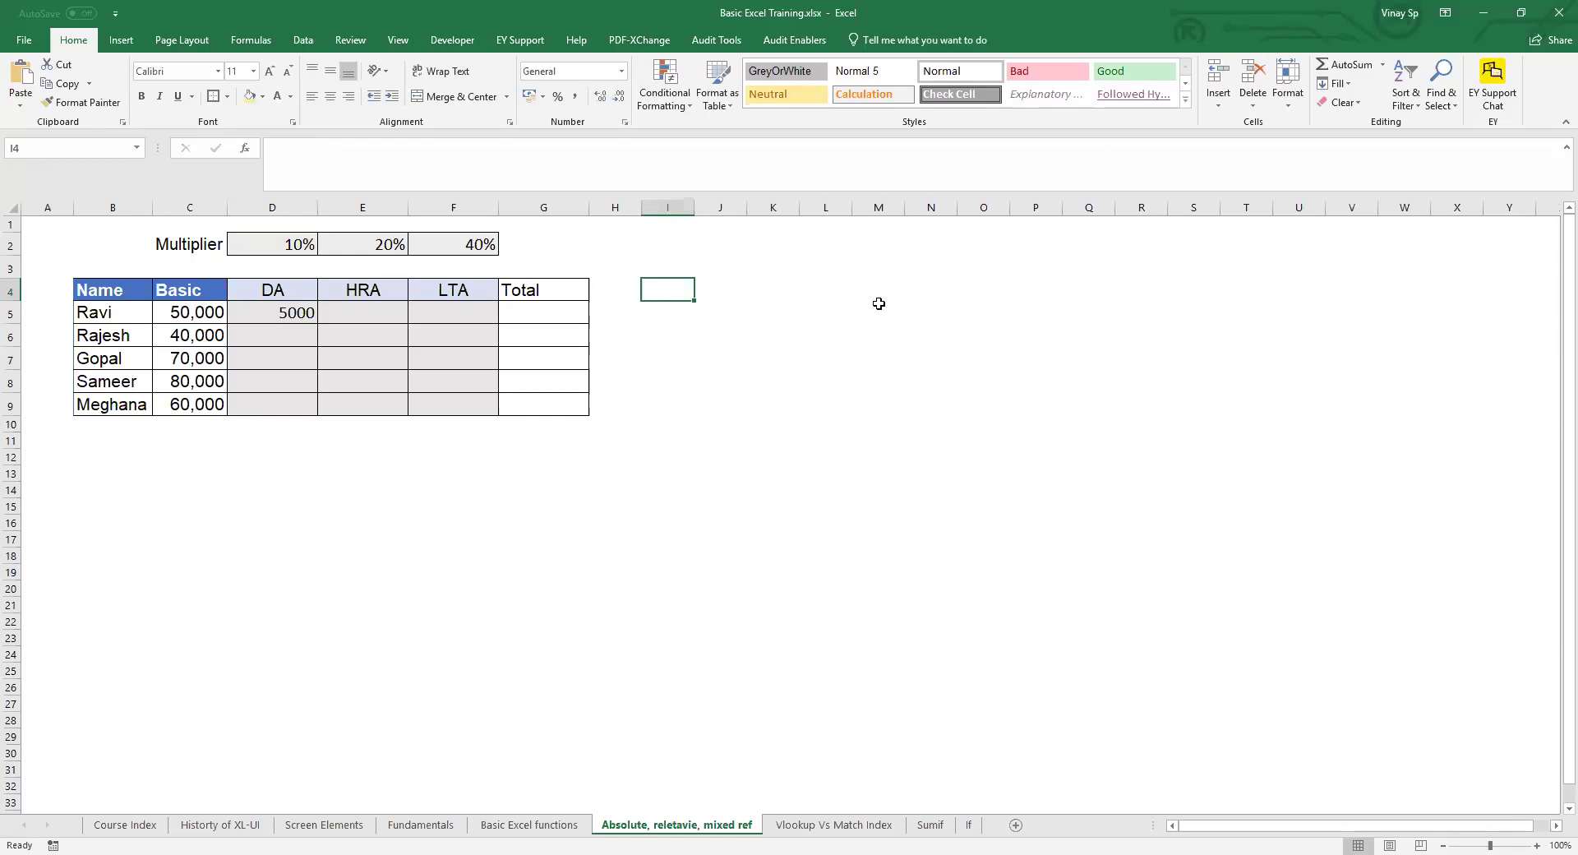
{"action": "type", "text": "c5"}
{"action": "key", "text": "Return"}
{"action": "key", "text": "Up"}
{"action": "key", "text": "Right"}
{"action": "key", "text": "Left"}
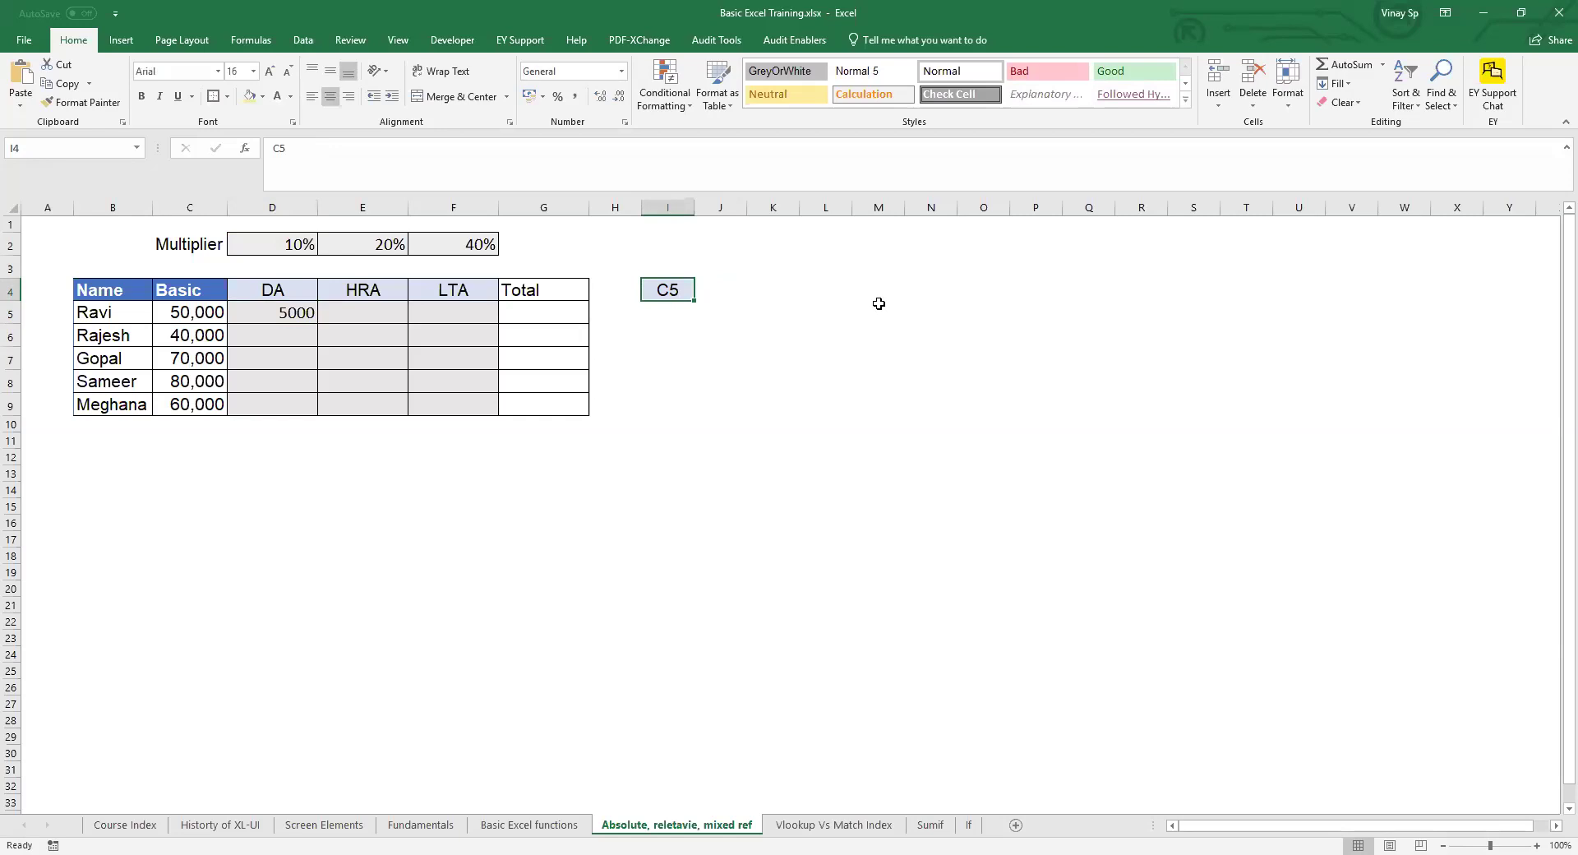
- Lock first the column and then the row of the example in I4, making it the absolute reference $C$5
{"action": "left_click", "coordinate": [282, 146]}
{"action": "type", "text": "$"}
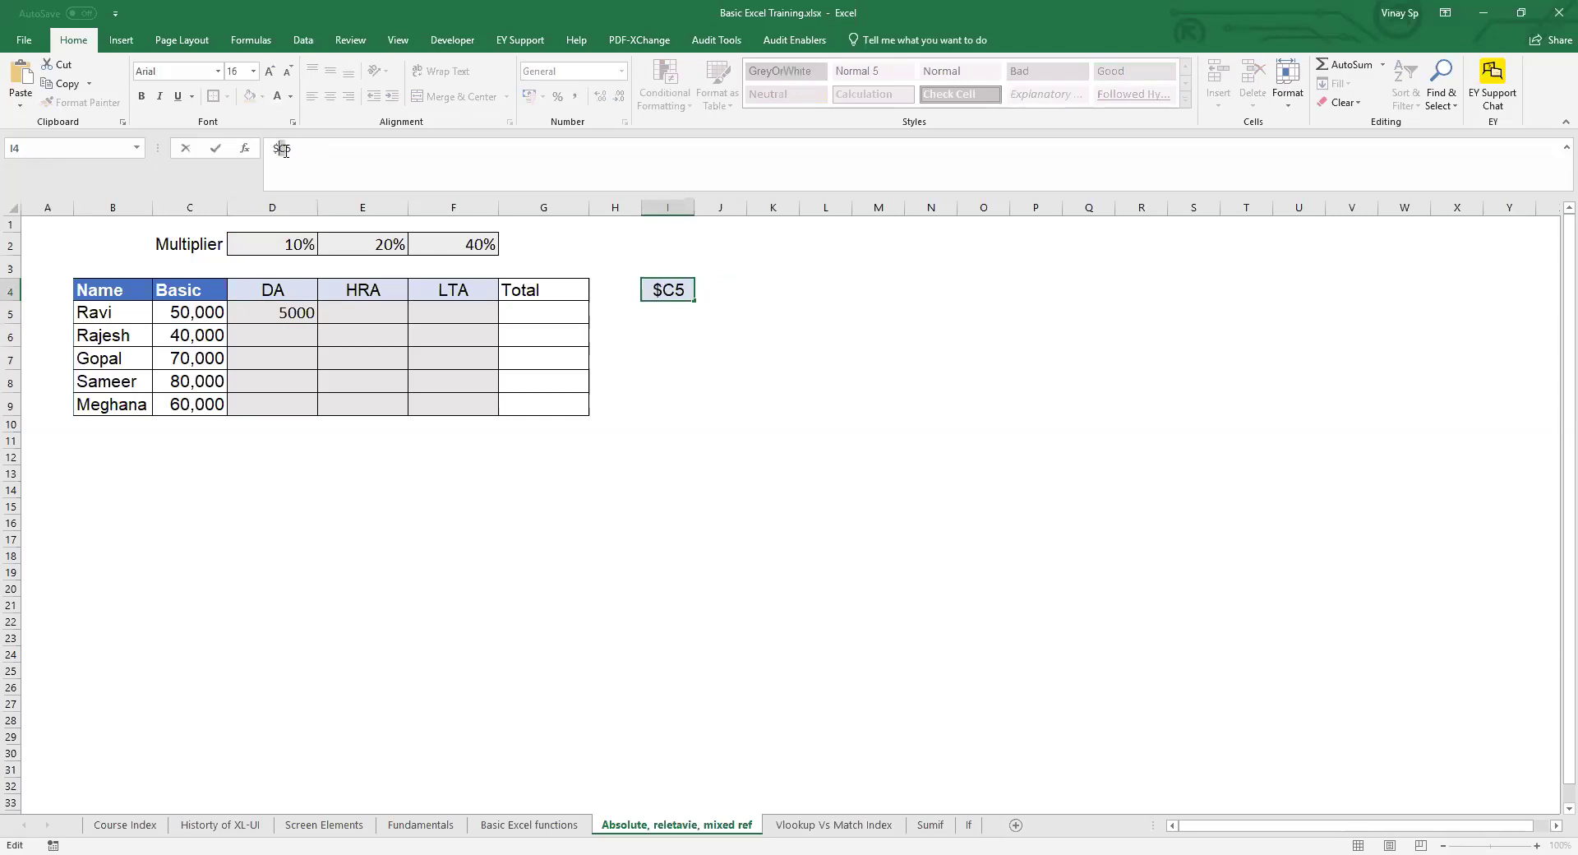
{"action": "left_click_drag", "start_coordinate": [271, 148], "coordinate": [289, 148]}
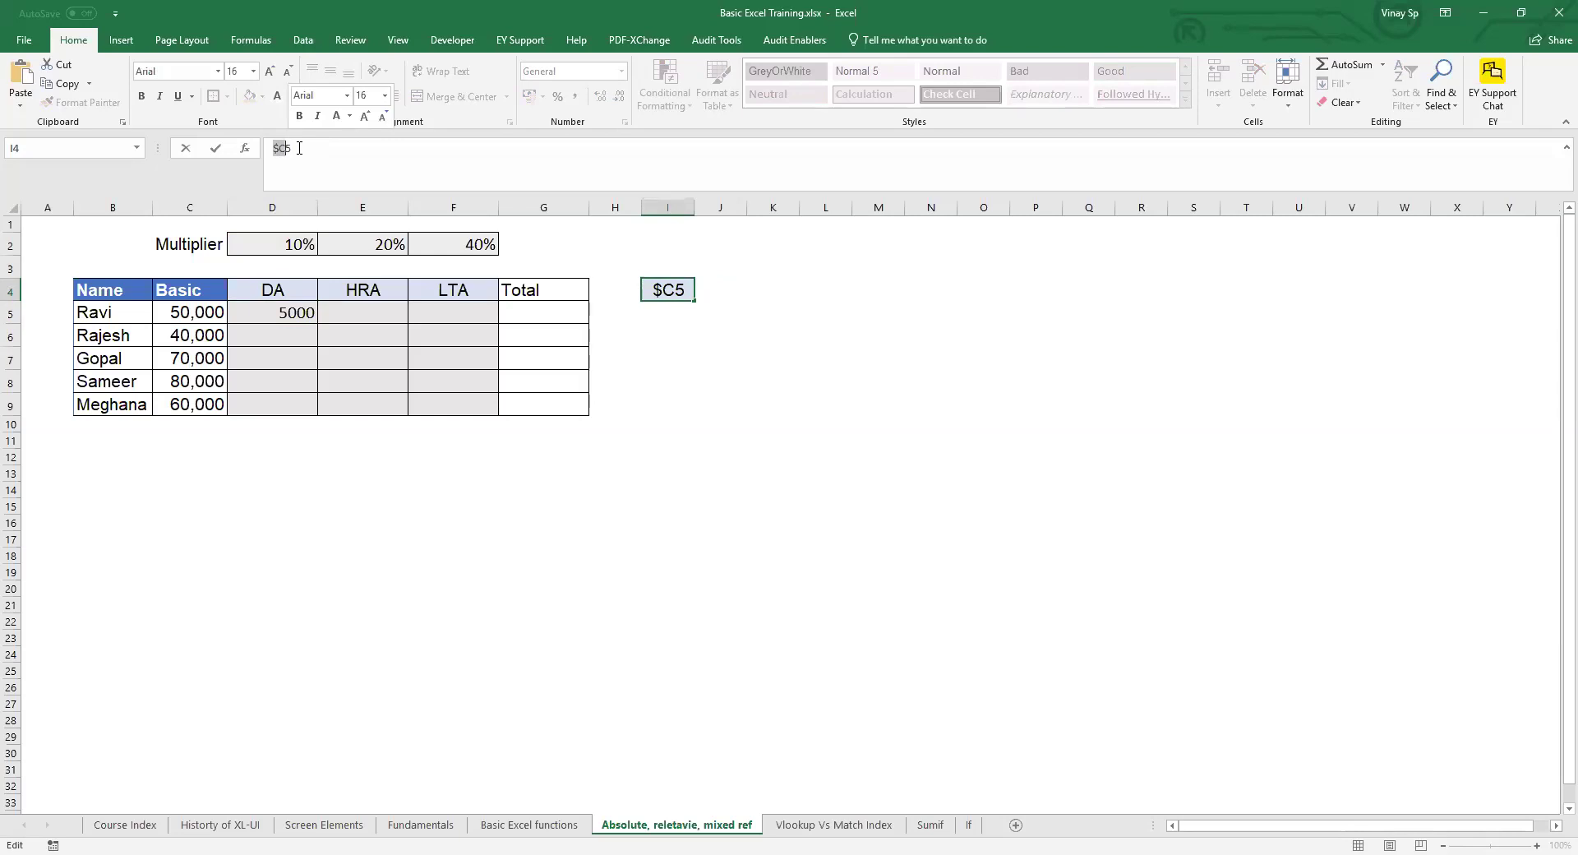
{"action": "left_click", "coordinate": [296, 151]}
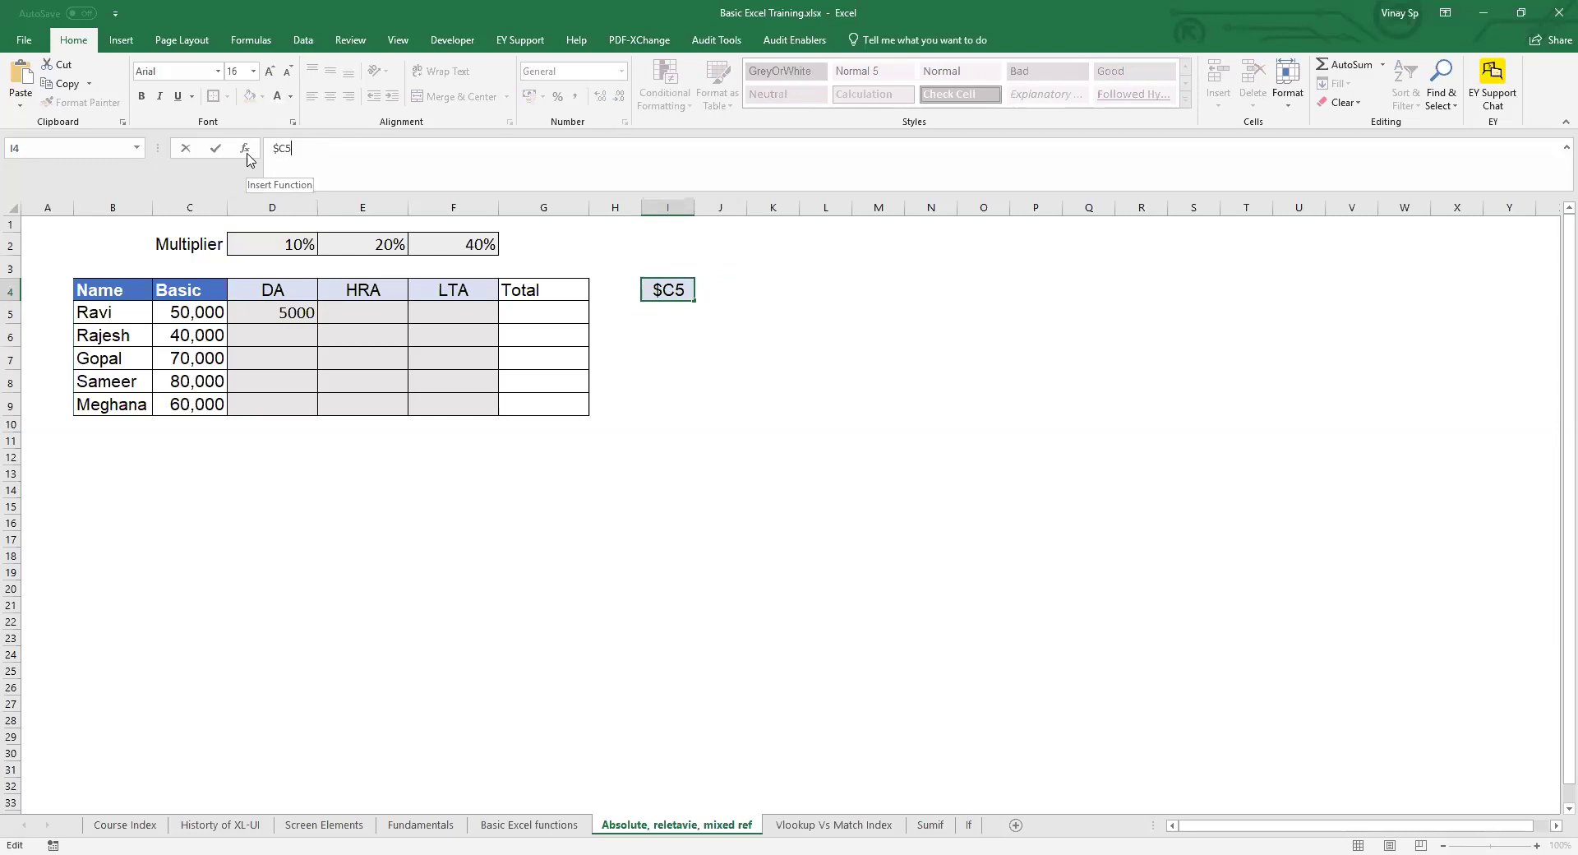
{"action": "type", "text": "$"}
{"action": "left_click_drag", "start_coordinate": [277, 147], "coordinate": [261, 145]}
{"action": "left_click", "coordinate": [291, 148]}
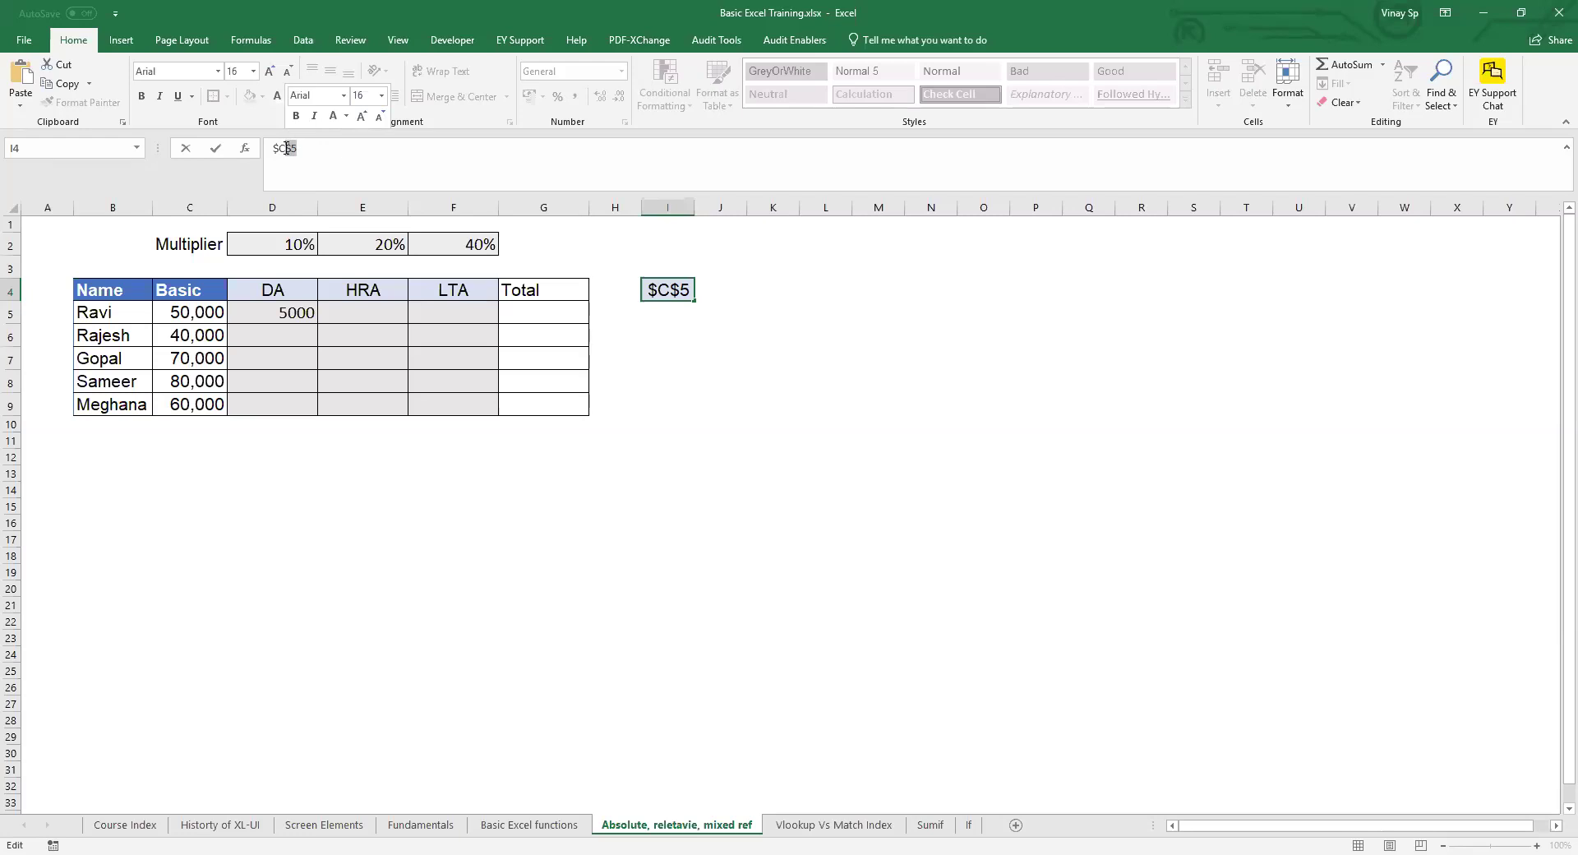
{"action": "left_click", "coordinate": [314, 153]}
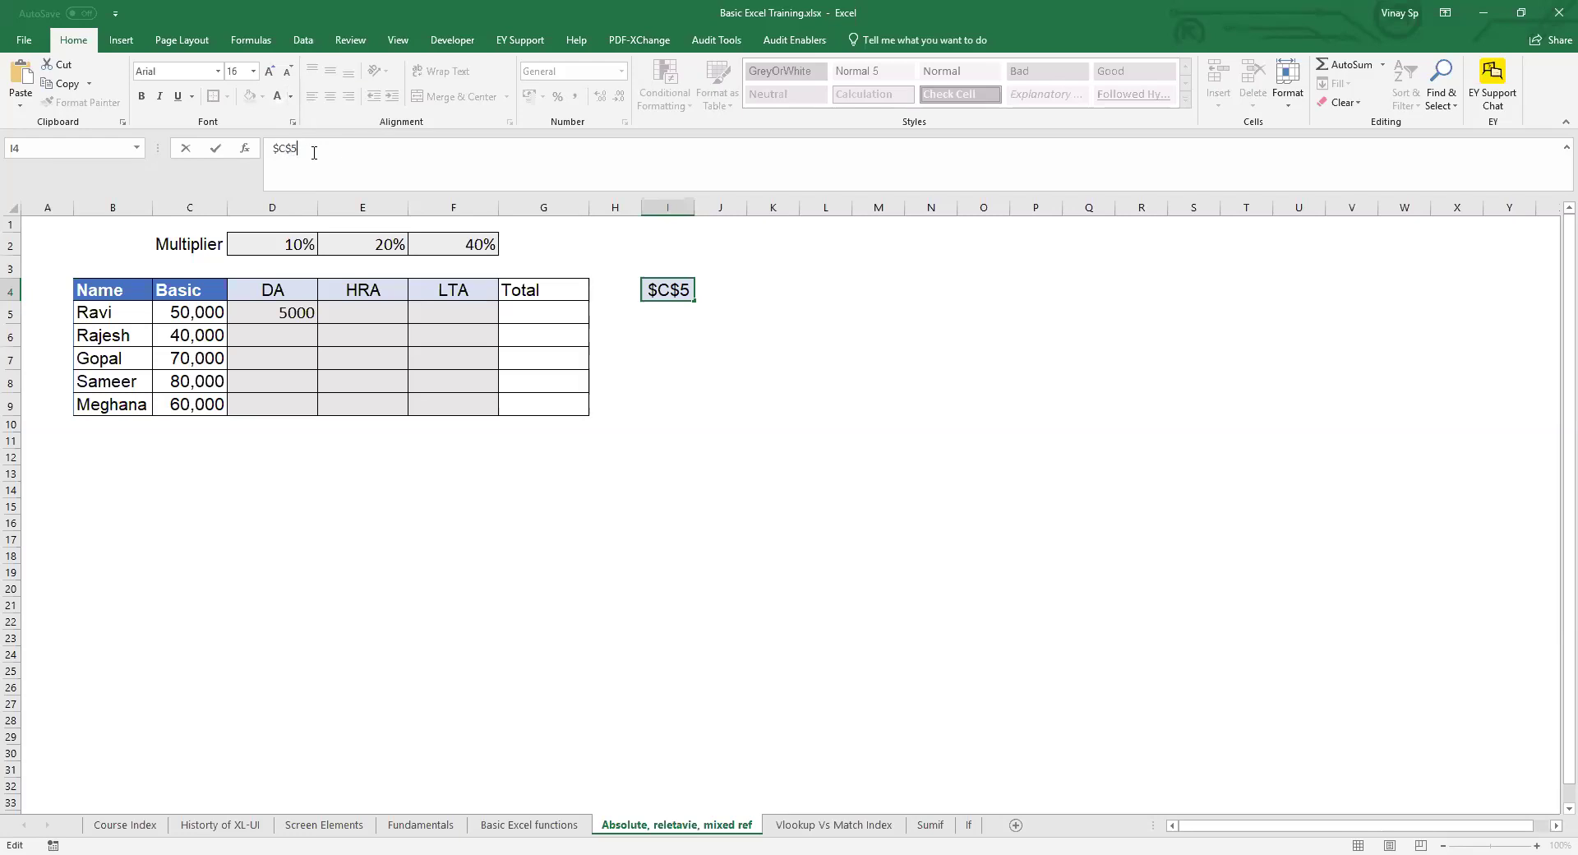
{"action": "key", "text": "Return"}
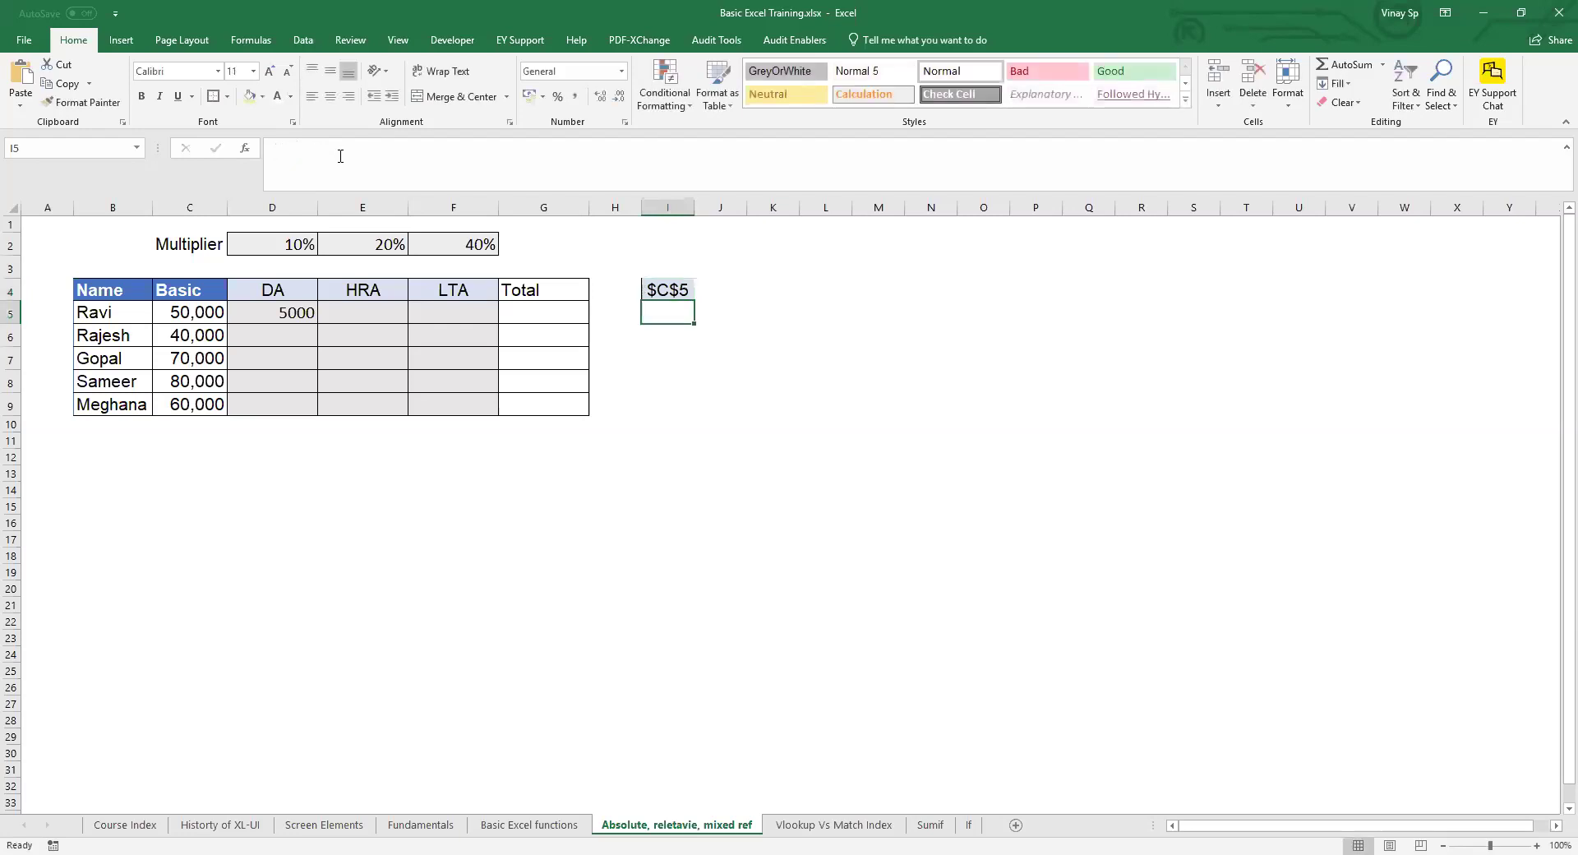
- Copy the absolute reference example from I4 down into I5
{"action": "key", "text": "Up"}
{"action": "key", "text": "Right"}
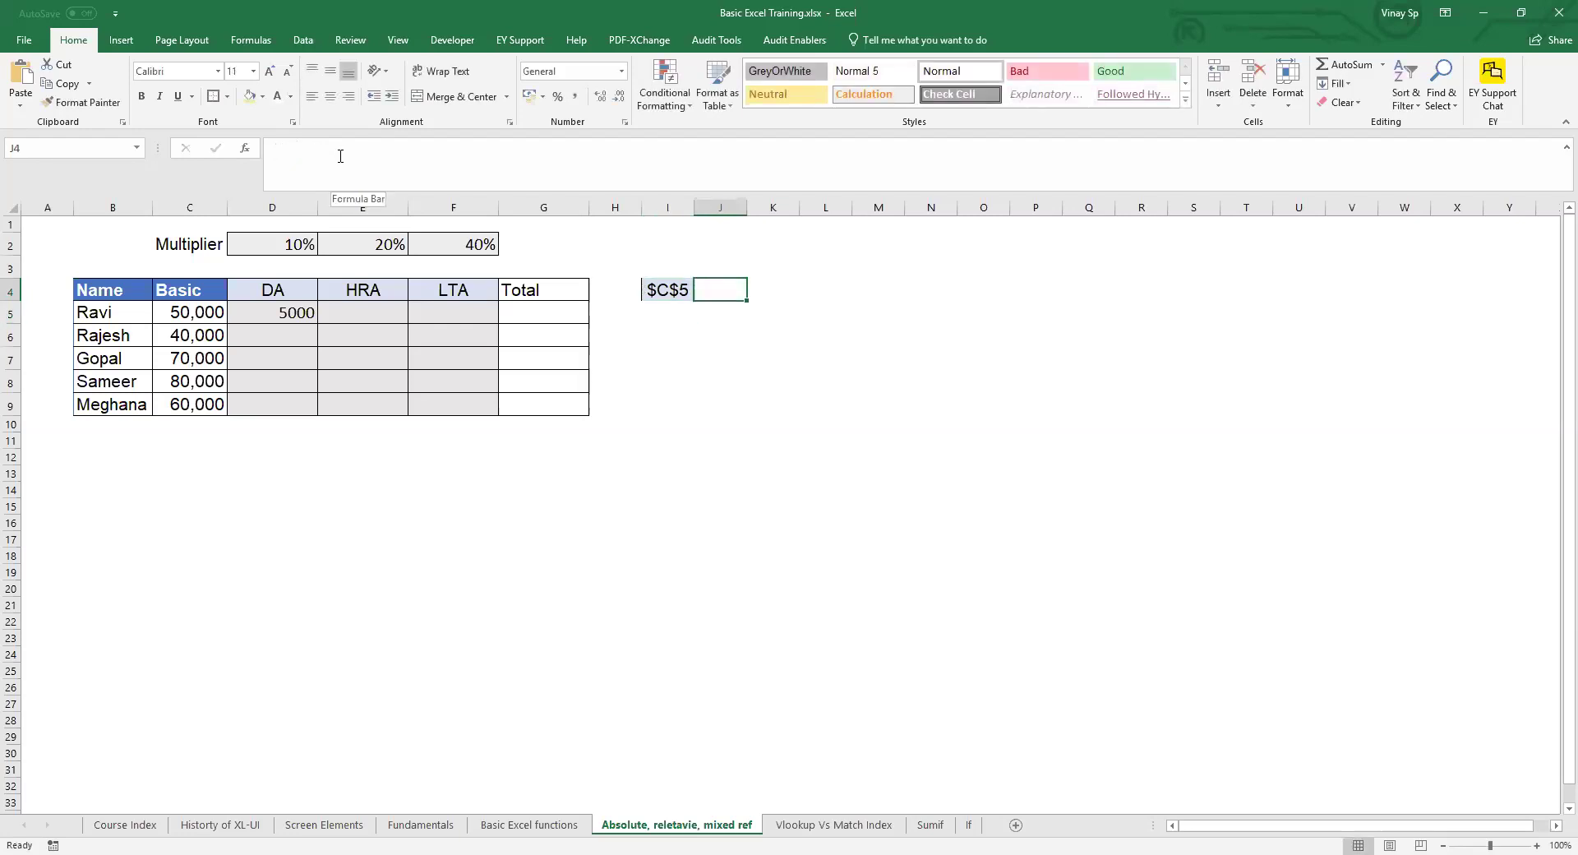
{"action": "key", "text": "Left"}
{"action": "key", "text": "Down"}
{"action": "key", "text": "Up"}
{"action": "key", "text": "Right"}
{"action": "key", "text": "Left"}
{"action": "key", "text": "Down"}
{"action": "key", "text": "ctrl+d"}
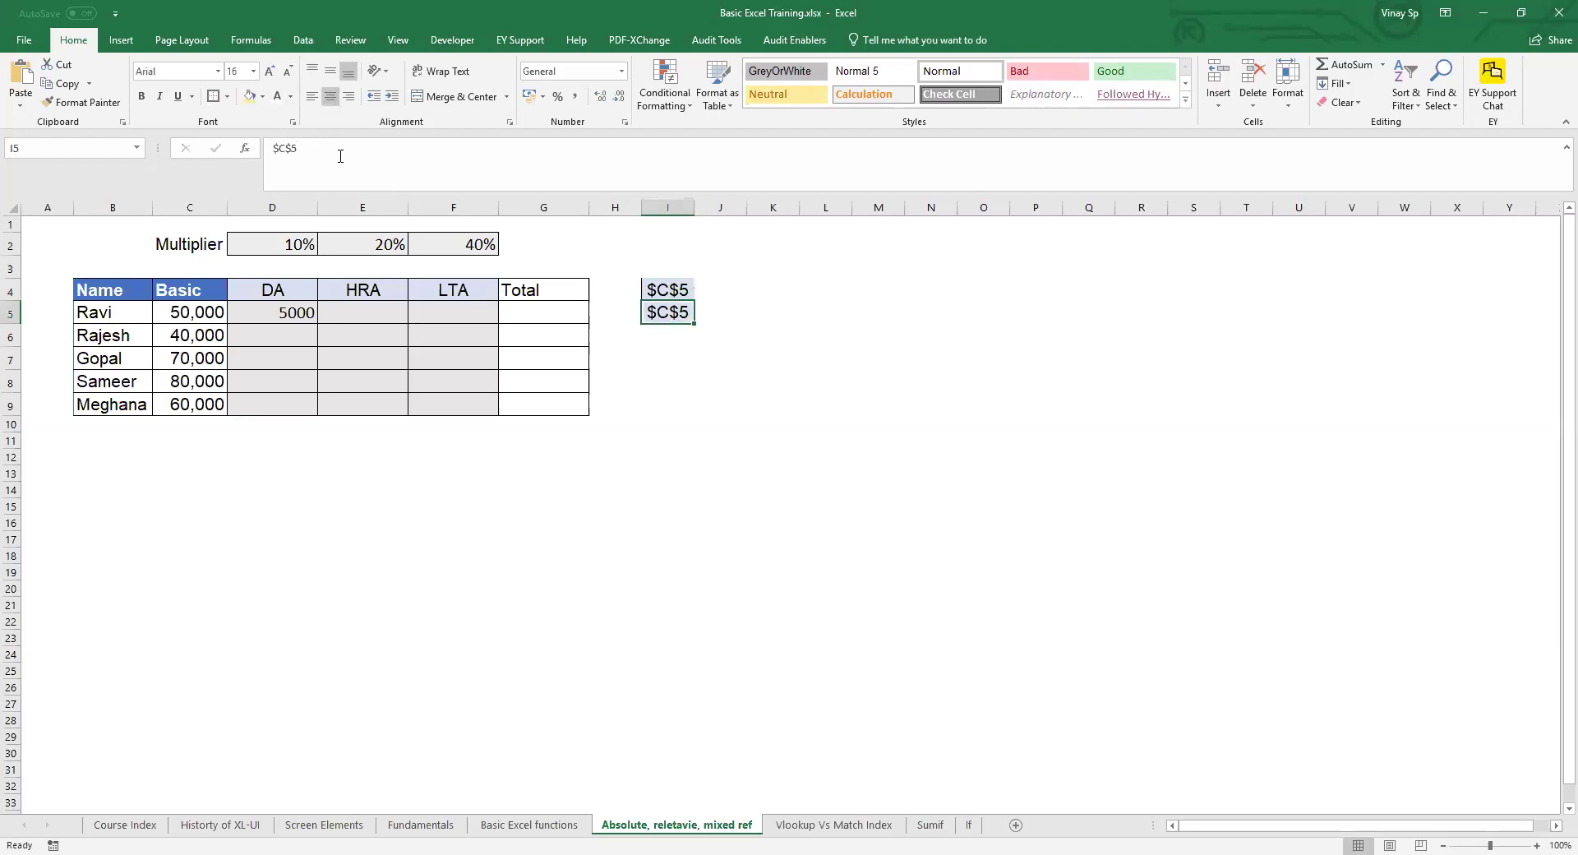
- Change the example in I5 to the column-locked mixed reference $C5
{"action": "left_click", "coordinate": [306, 153]}
{"action": "key", "text": "Left"}
{"action": "key", "text": "BackSpace"}
{"action": "key", "text": "Return"}
- Copy the example from I5 into I6 and change it to the row-locked mixed reference C$5
{"action": "left_click", "coordinate": [671, 314]}
{"action": "key", "text": "Down"}
{"action": "key", "text": "ctrl+d"}
{"action": "left_click", "coordinate": [469, 169]}
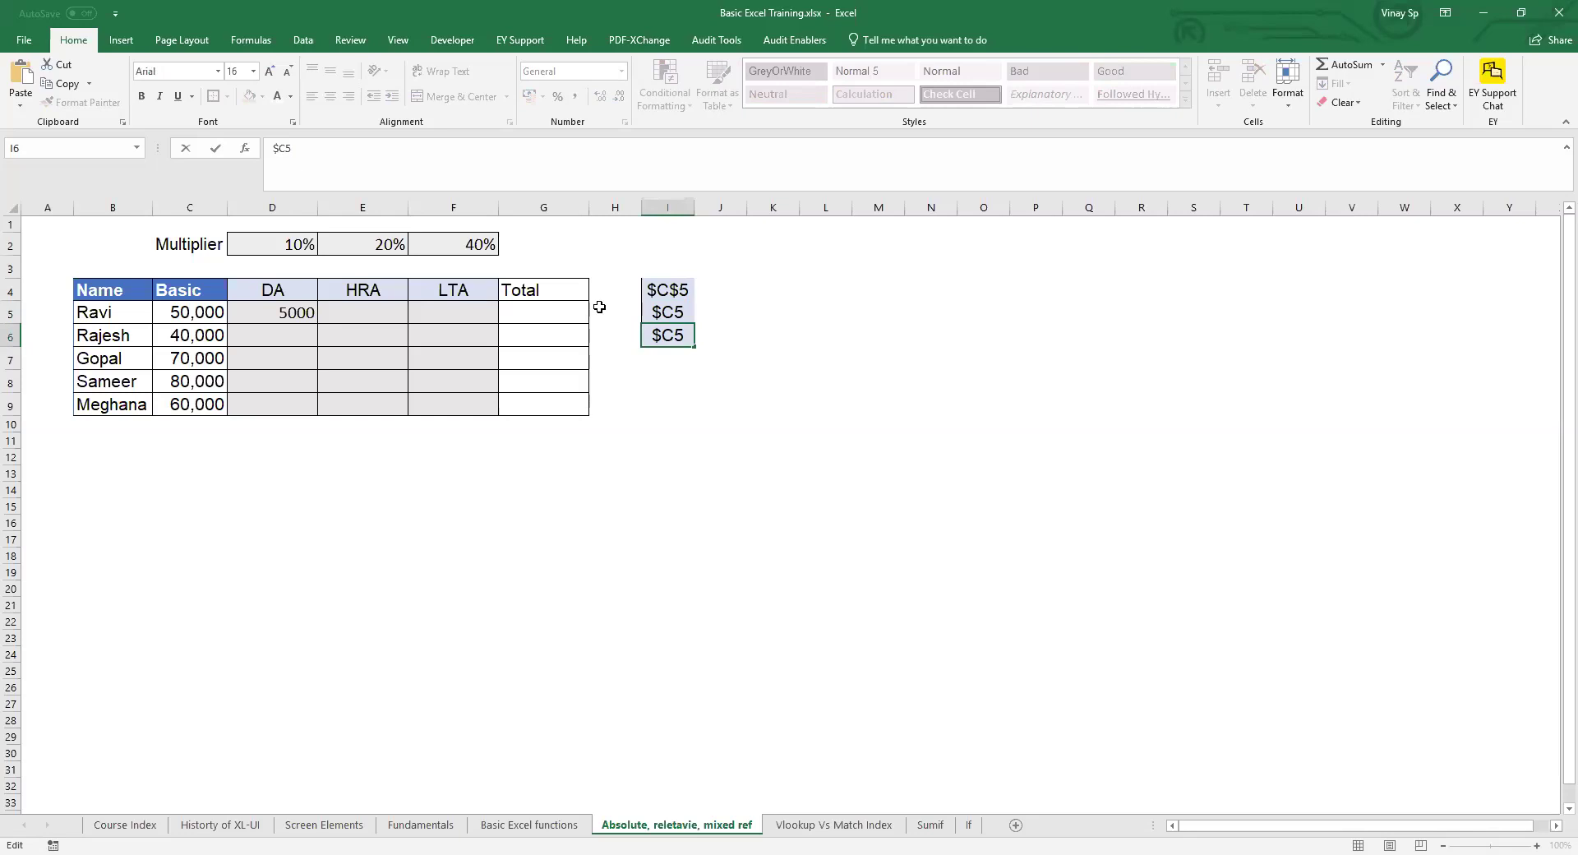
{"action": "key", "text": "Delete"}
{"action": "key", "text": "Right"}
{"action": "type", "text": "$"}
{"action": "left_click", "coordinate": [694, 334]}
{"action": "key", "text": "Return"}
{"action": "key", "text": "Up"}
{"action": "key", "text": "Up"}
{"action": "key", "text": "shift+Down"}
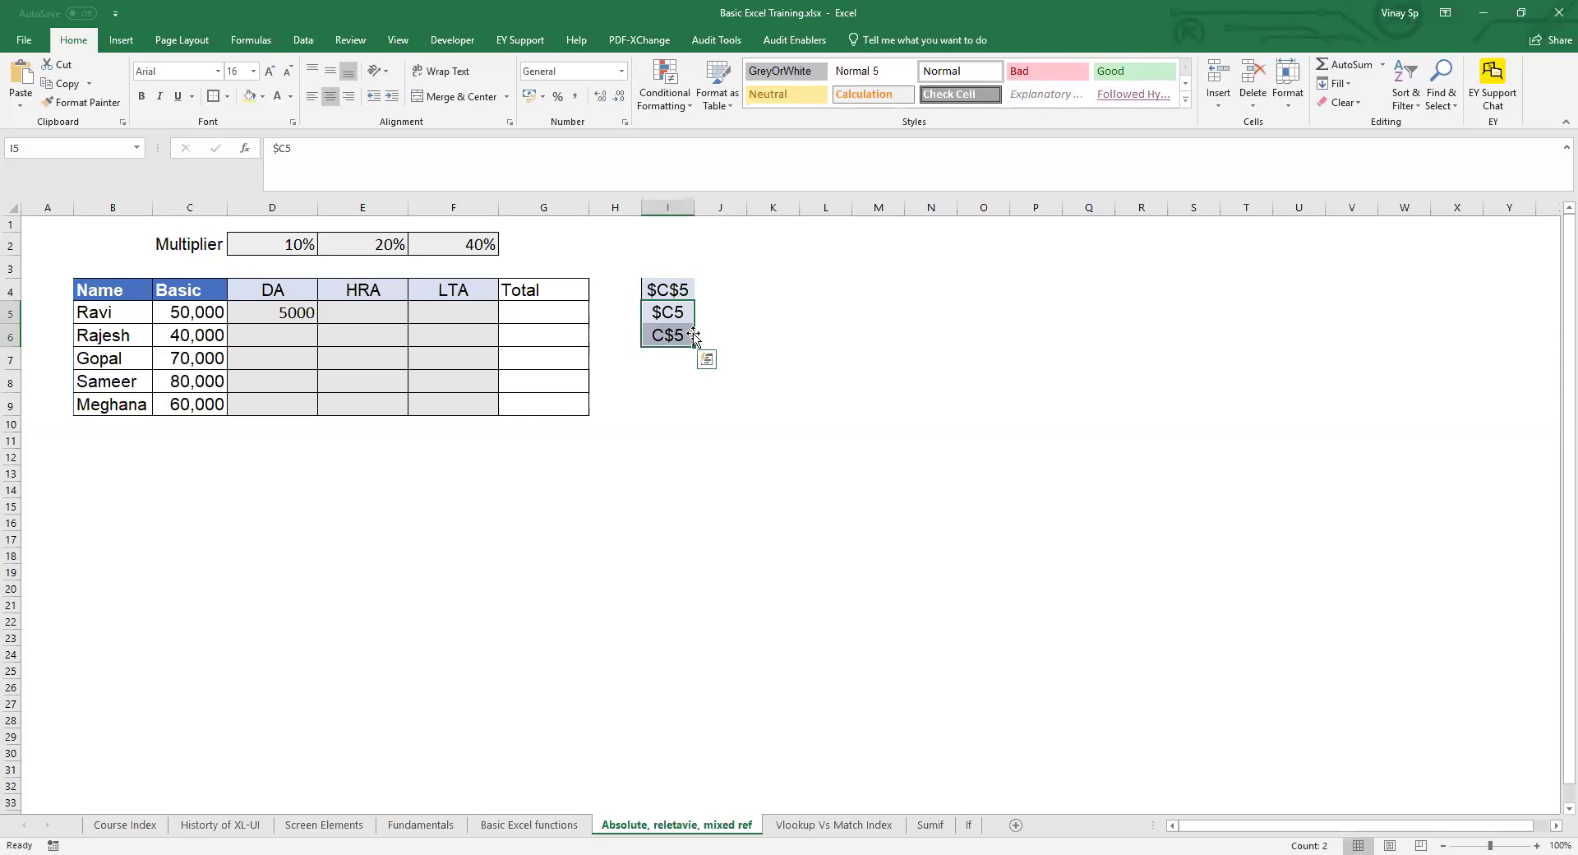
- Compare the mixed-reference formula in D5 with its locked Basic column C and multiplier row 2
{"action": "left_click", "coordinate": [293, 314]}
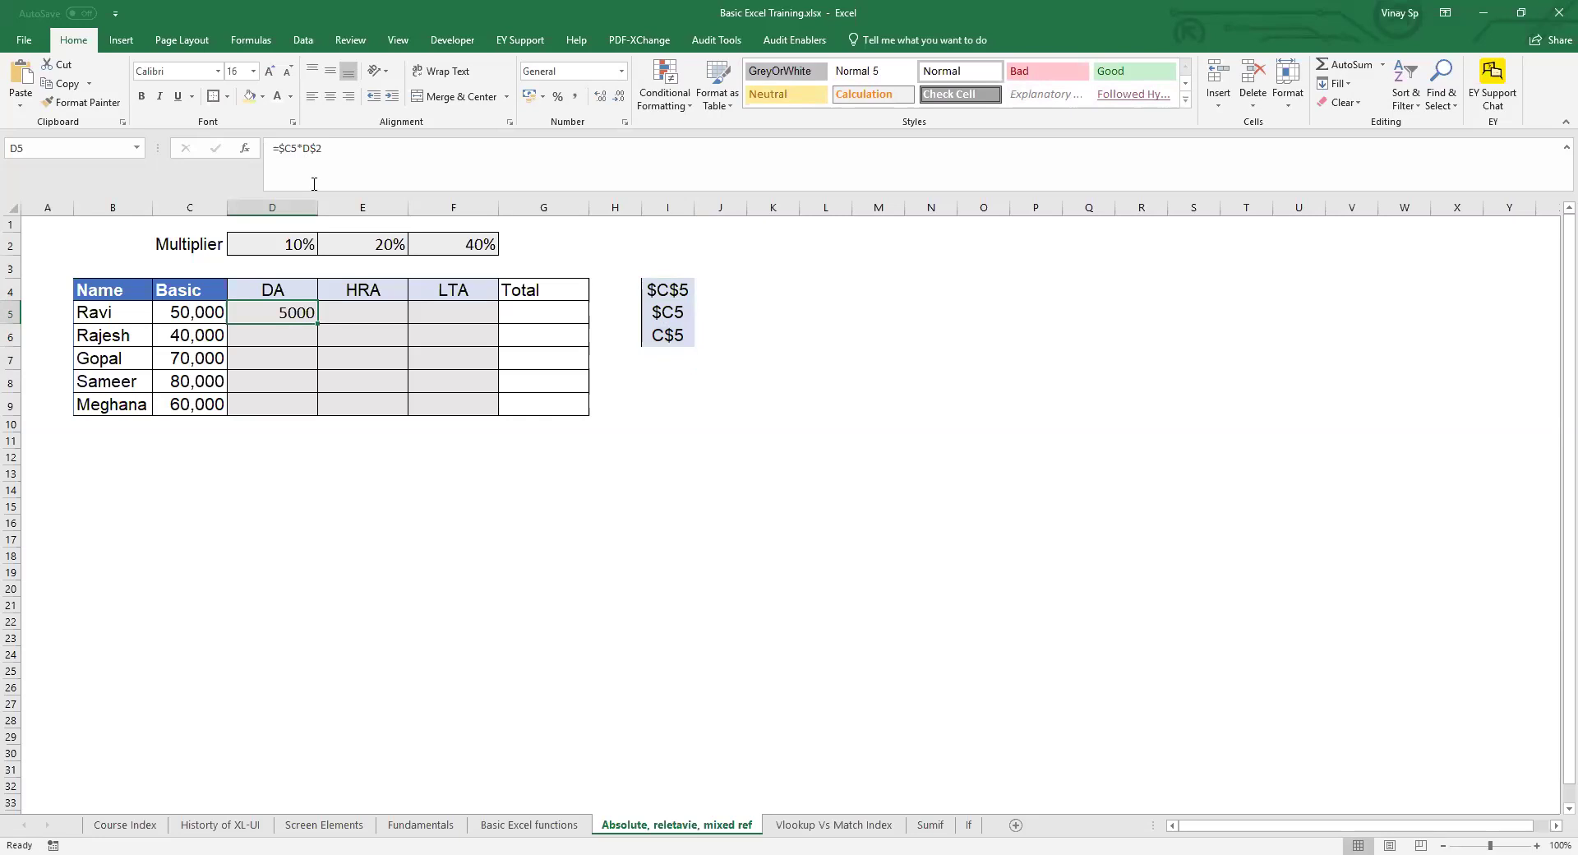
{"action": "left_click", "coordinate": [191, 205]}
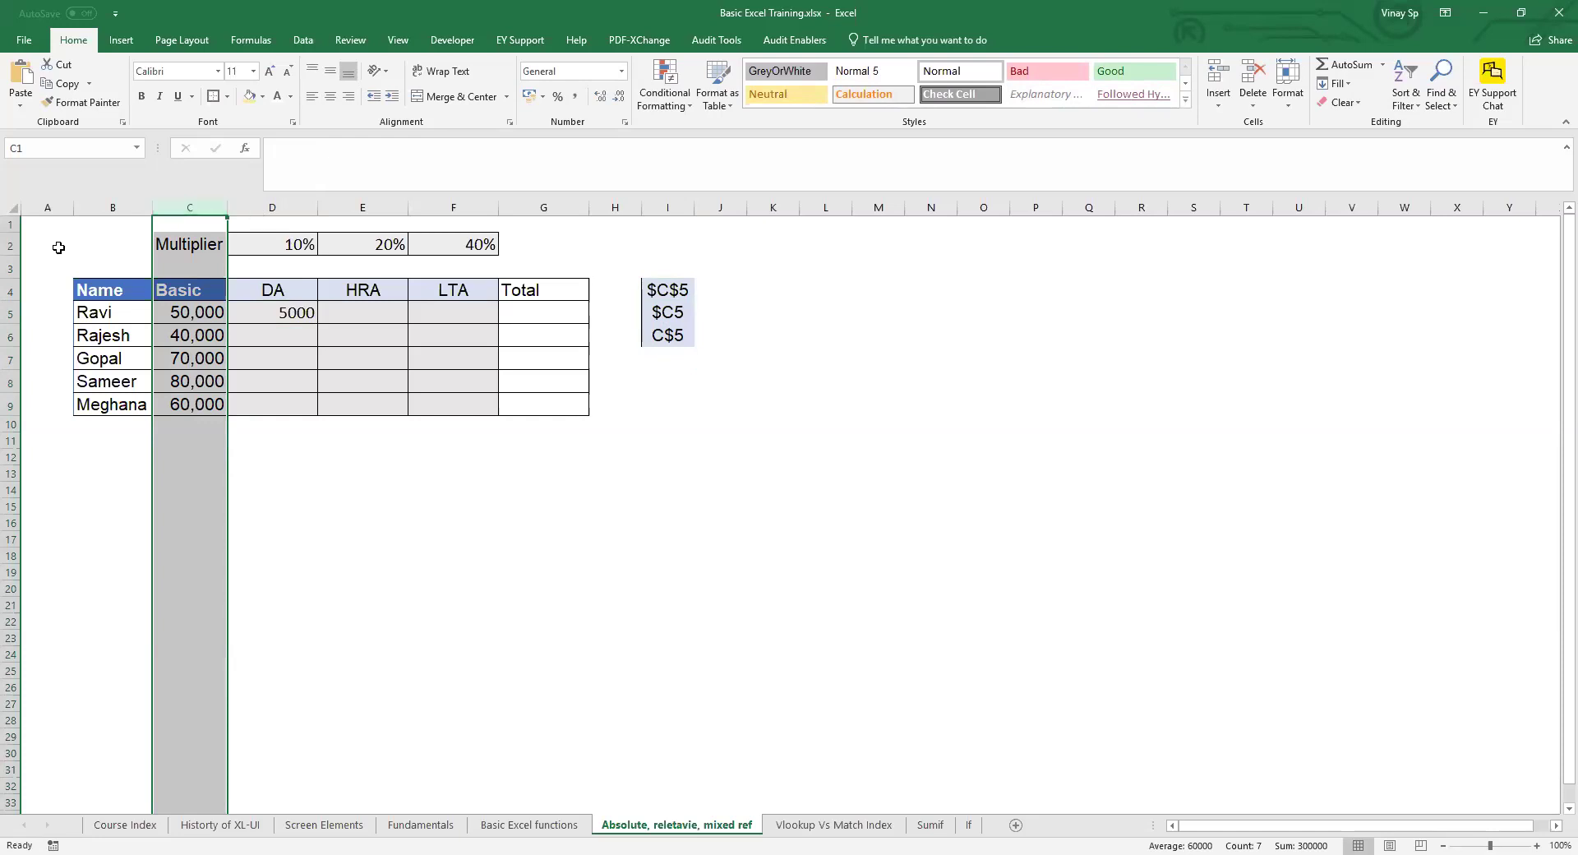
{"action": "left_click", "coordinate": [10, 246]}
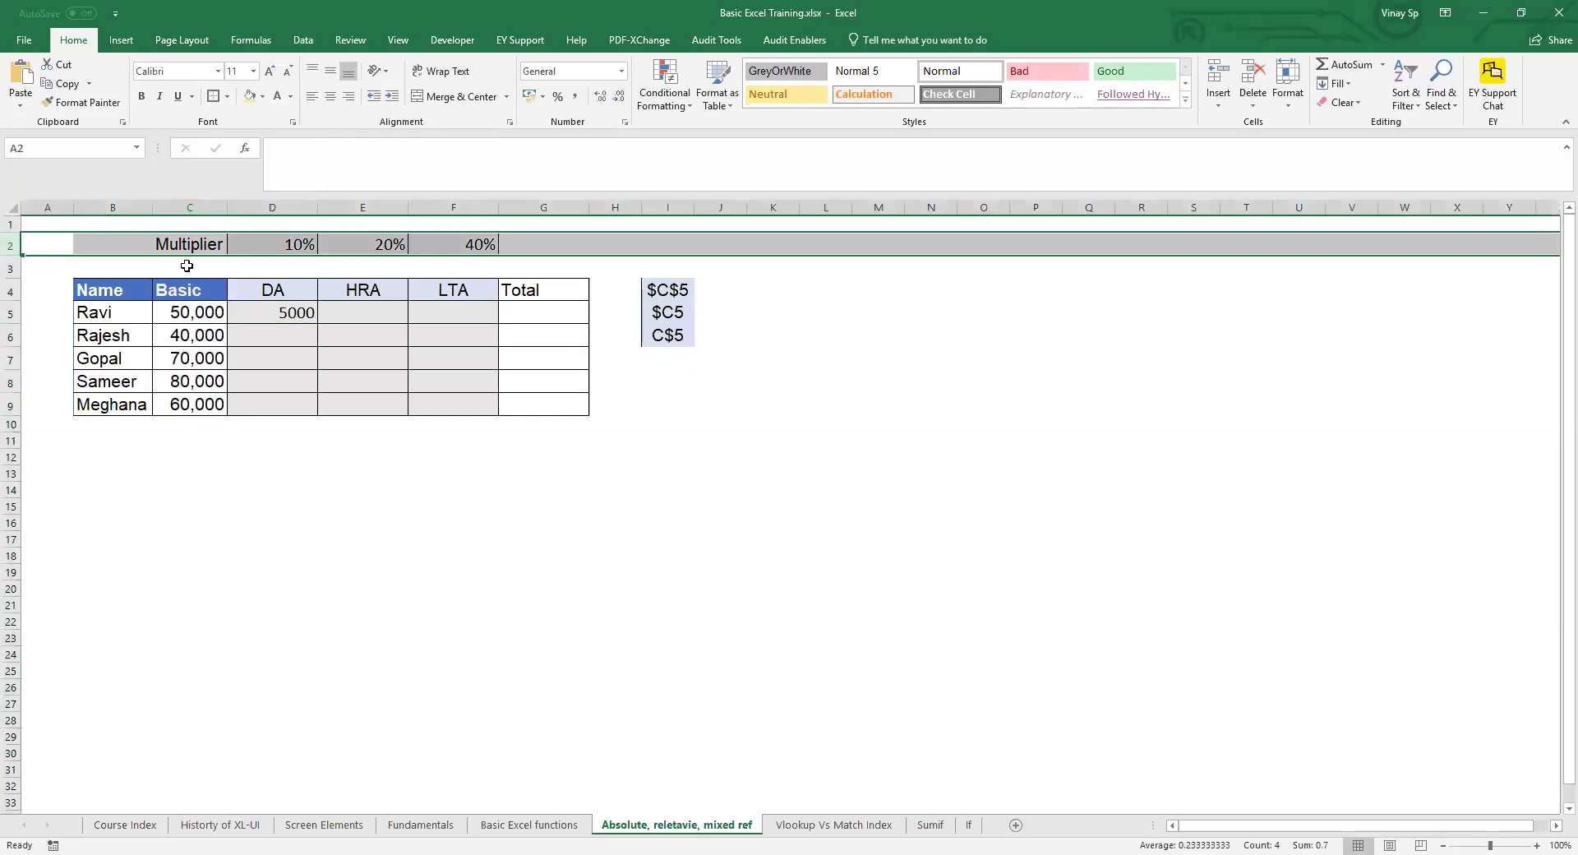
{"action": "left_click", "coordinate": [284, 314]}
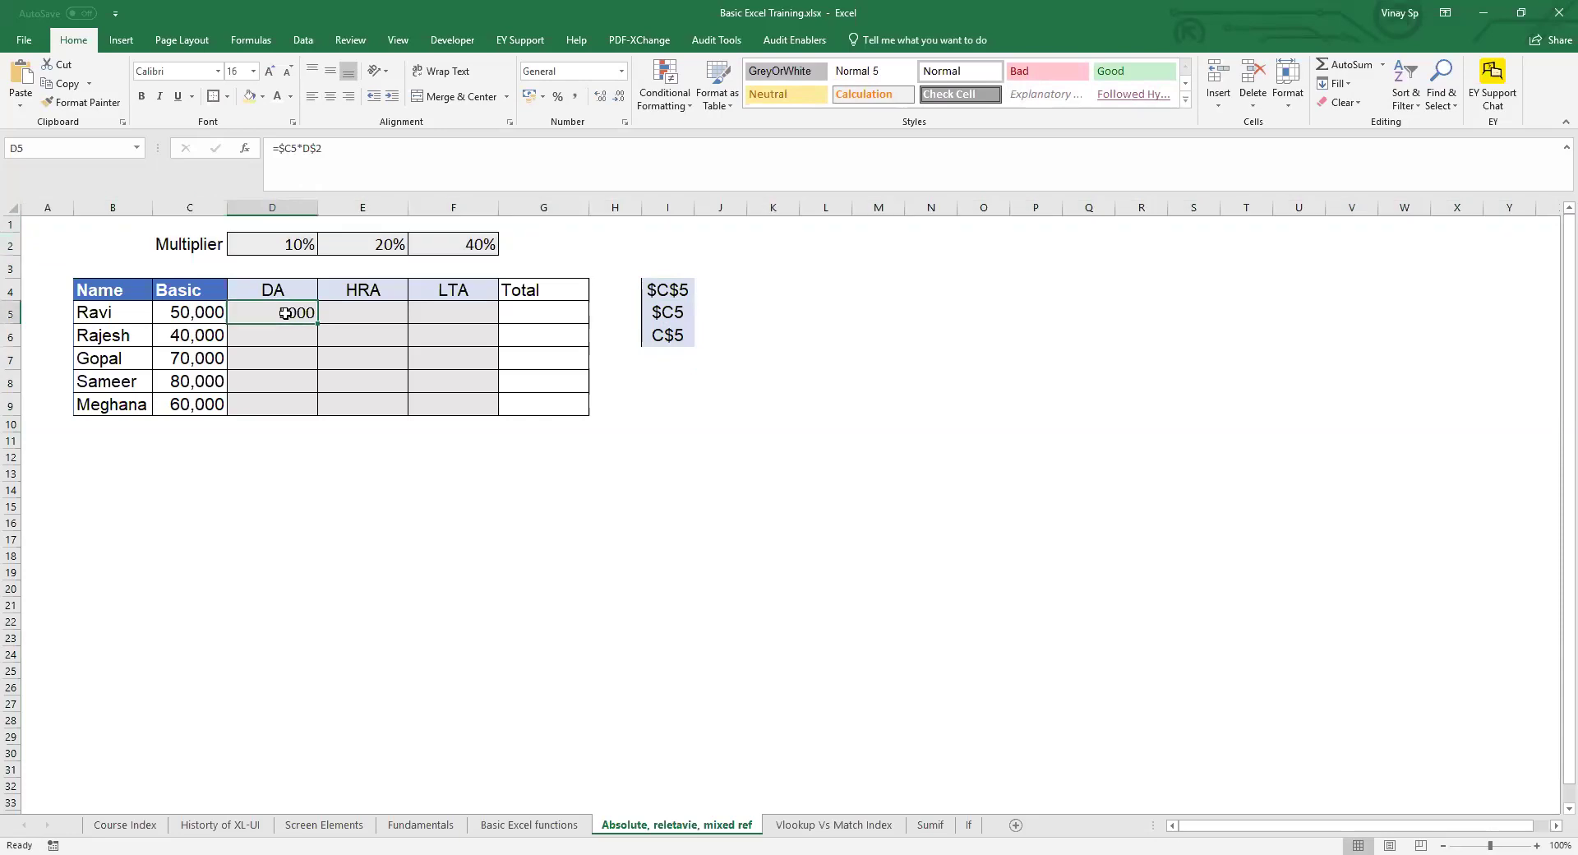
{"action": "left_click", "coordinate": [193, 207]}
- Remove the dollar signs from the DA formula in D5 so it uses relative references: =C5*D2
{"action": "left_click", "coordinate": [296, 315]}
{"action": "left_click", "coordinate": [287, 148]}
{"action": "key", "text": "BackSpace"}
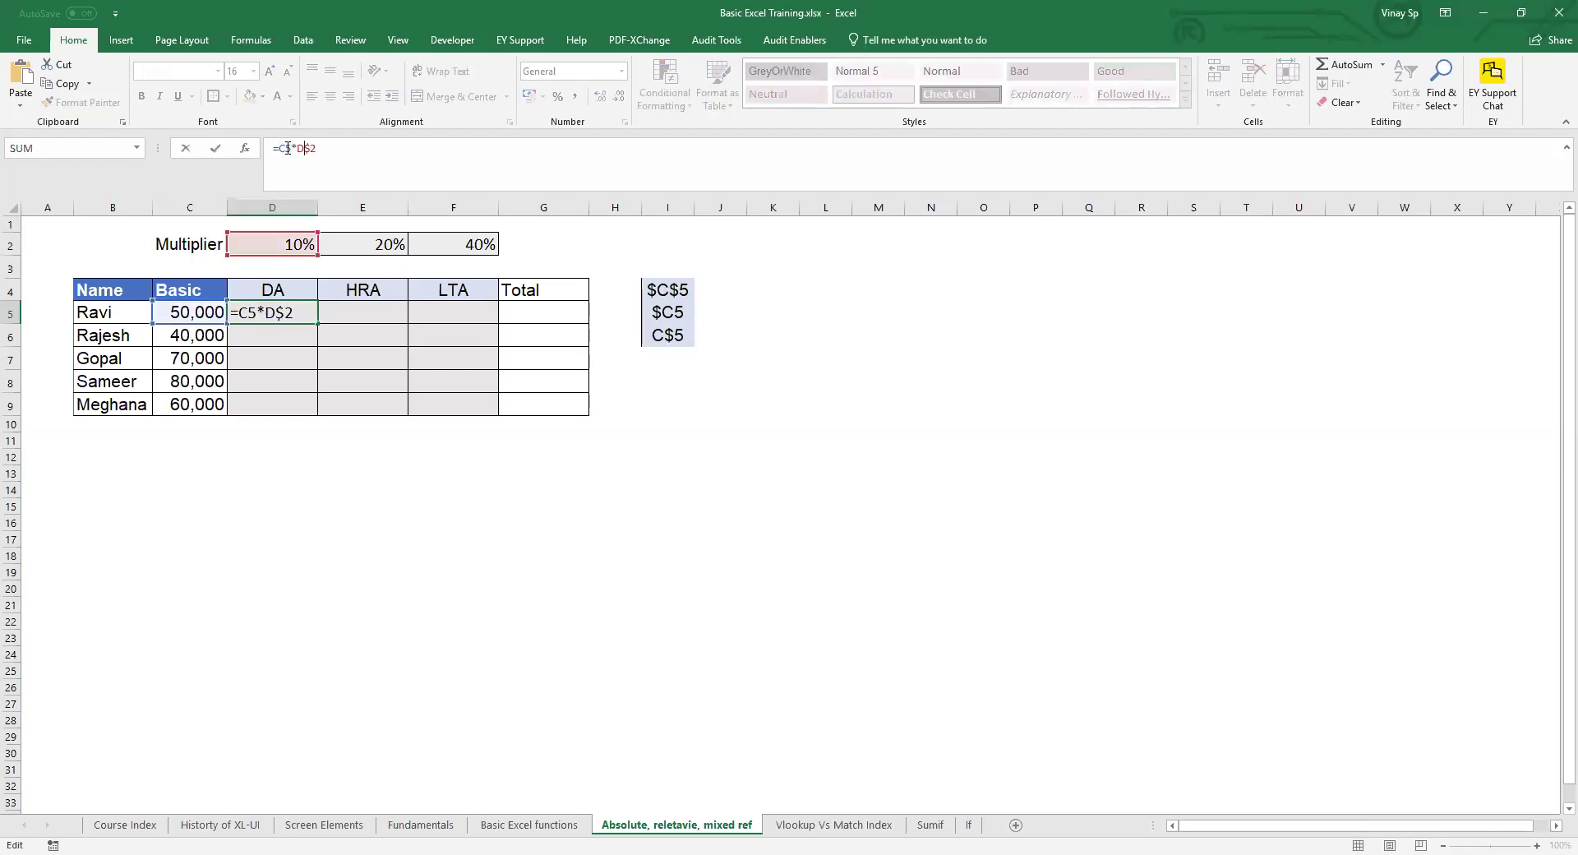
{"action": "key", "text": "Delete"}
{"action": "key", "text": "Return"}
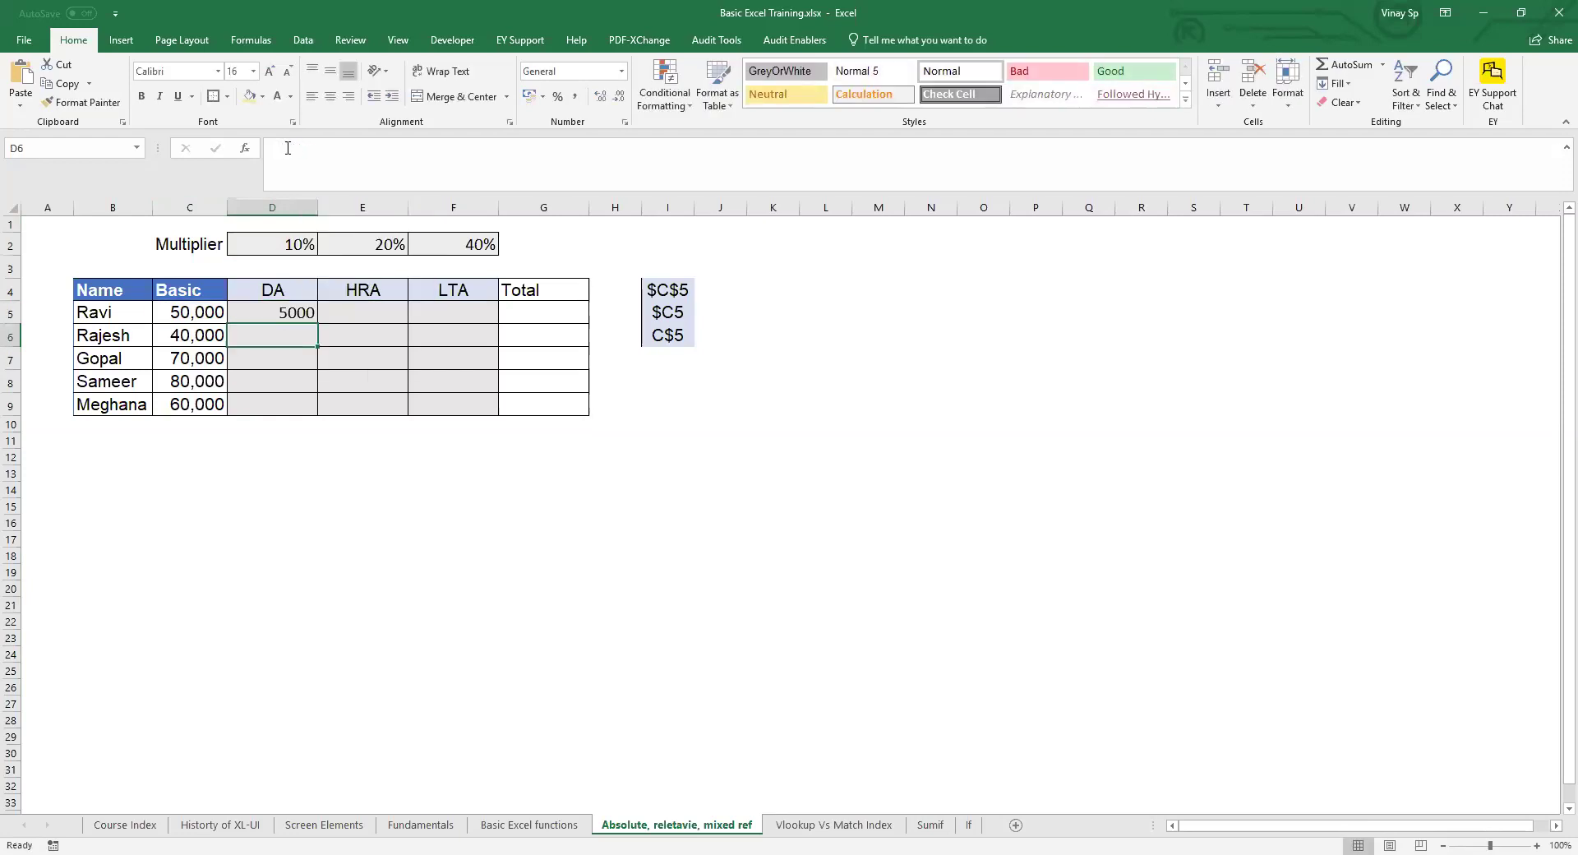
- Copy the relative-reference formula from D5 into the HRA cell E5 and check which cells it references
{"action": "key", "text": "Up"}
{"action": "key", "text": "ctrl+c"}
{"action": "key", "text": "Right"}
{"action": "key", "text": "ctrl+v"}
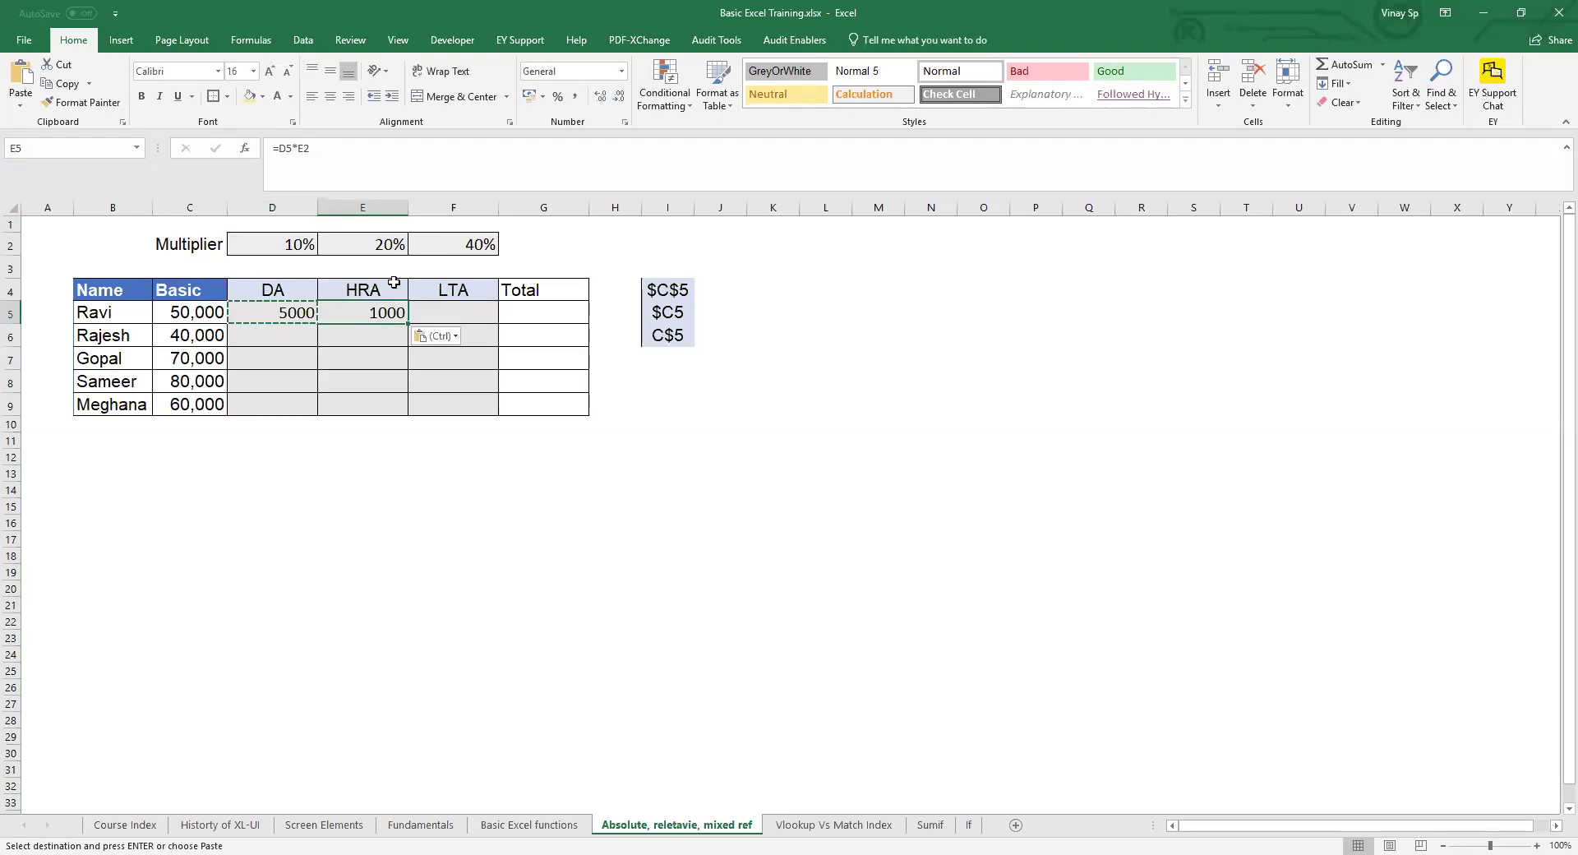
{"action": "key", "text": "F2"}
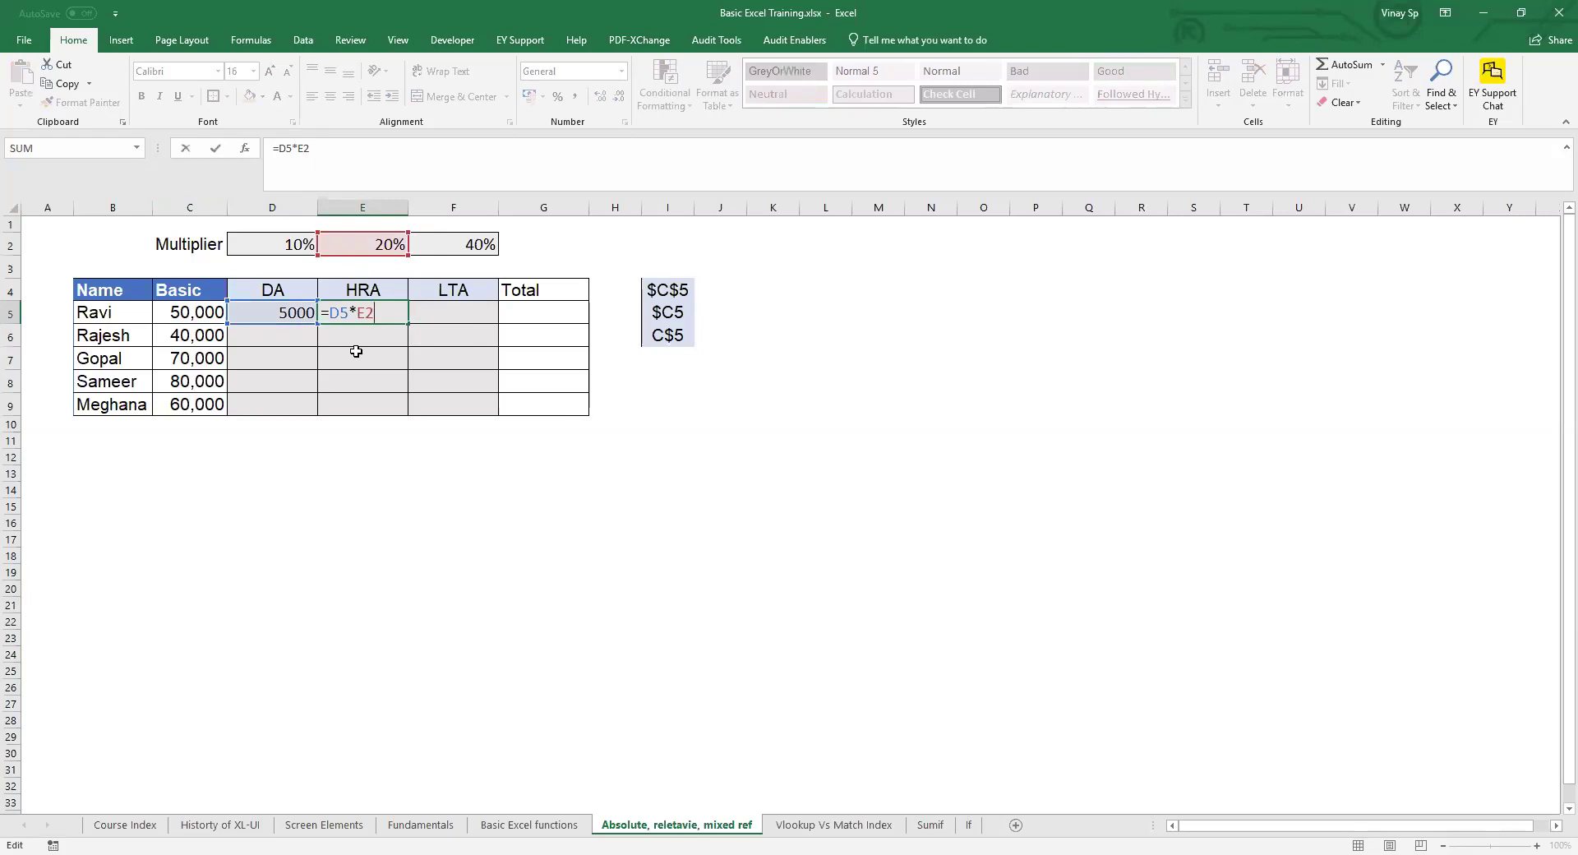
- Clear the copied relative-reference formula from the HRA cell E5
{"action": "mouse_move", "coordinate": [266, 301]}
{"action": "left_mouse_down"}
{"action": "mouse_move", "coordinate": [209, 304]}
{"action": "mouse_move", "coordinate": [282, 328]}
{"action": "mouse_move", "coordinate": [218, 323]}
{"action": "mouse_move", "coordinate": [326, 303]}
{"action": "mouse_move", "coordinate": [239, 310]}
{"action": "left_mouse_up"}
{"action": "key", "text": "ctrl+Return"}
{"action": "key", "text": "Delete"}
- Copy the relative-reference DA formula from D5 into the HRA cell E6
{"action": "left_click", "coordinate": [311, 306]}
{"action": "key", "text": "ctrl+c"}
{"action": "key", "text": "Right"}
{"action": "key", "text": "Down"}
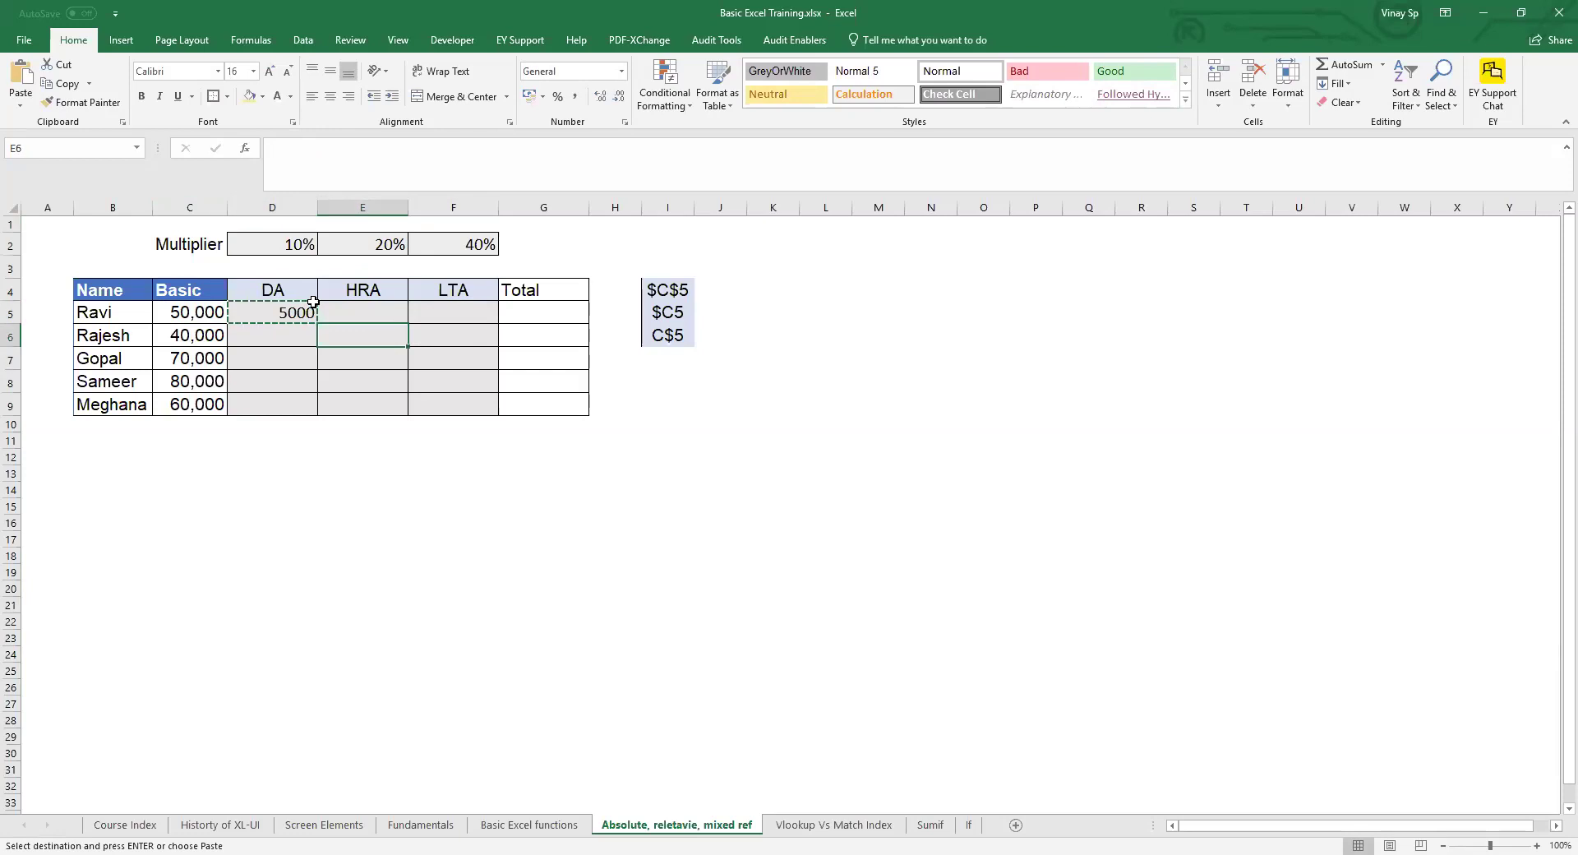
{"action": "key", "text": "ctrl+v"}
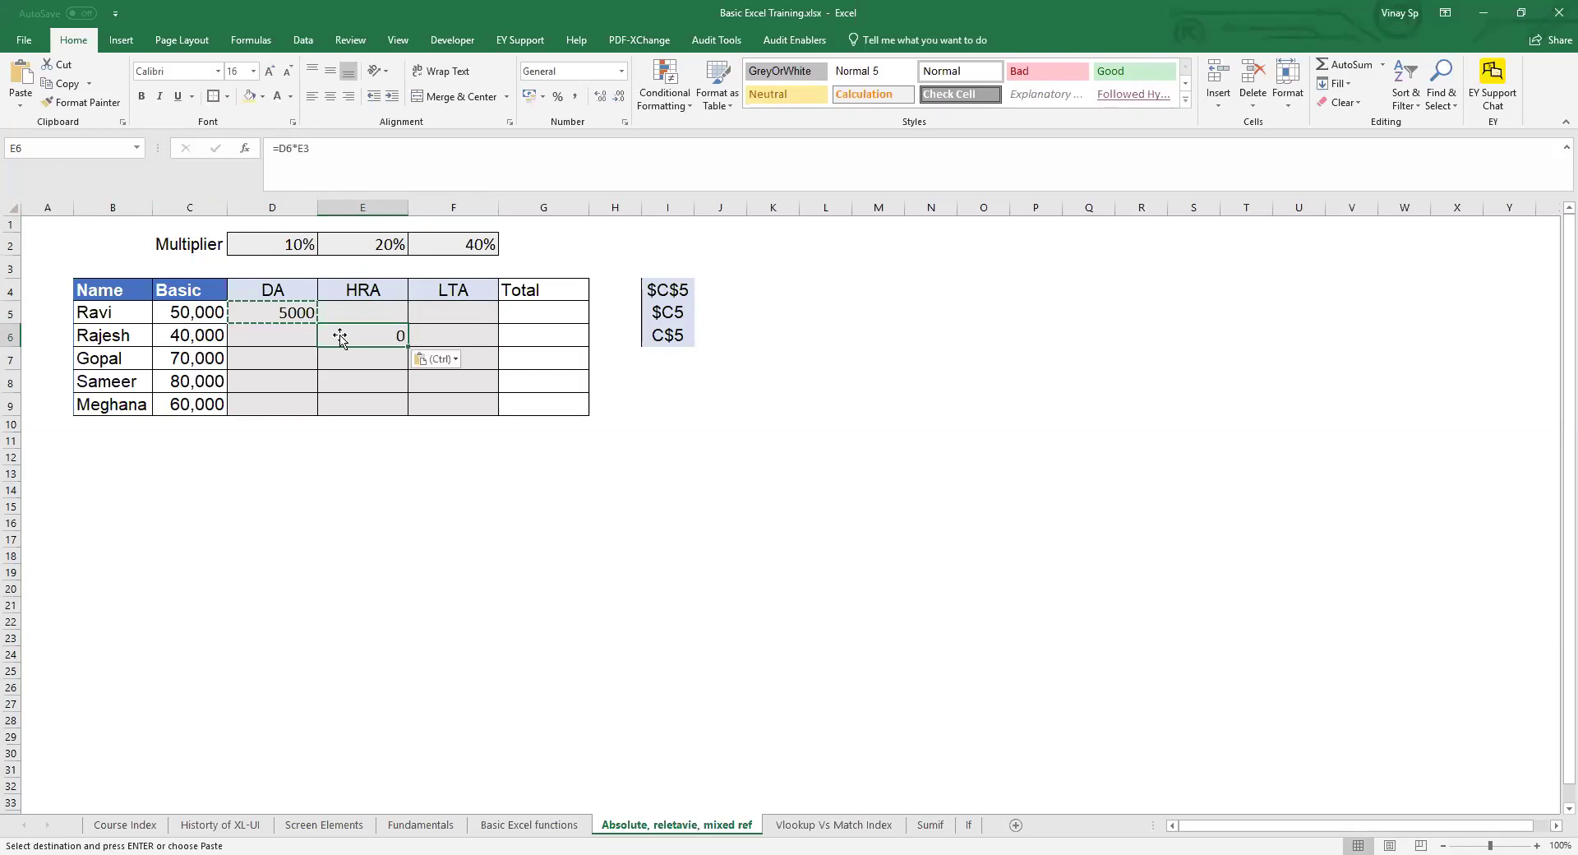
- Try repointing the E6 formula to the Basic cell C6 and the multiplier in E2, and clear the cell
{"action": "double_click", "coordinate": [341, 337]}
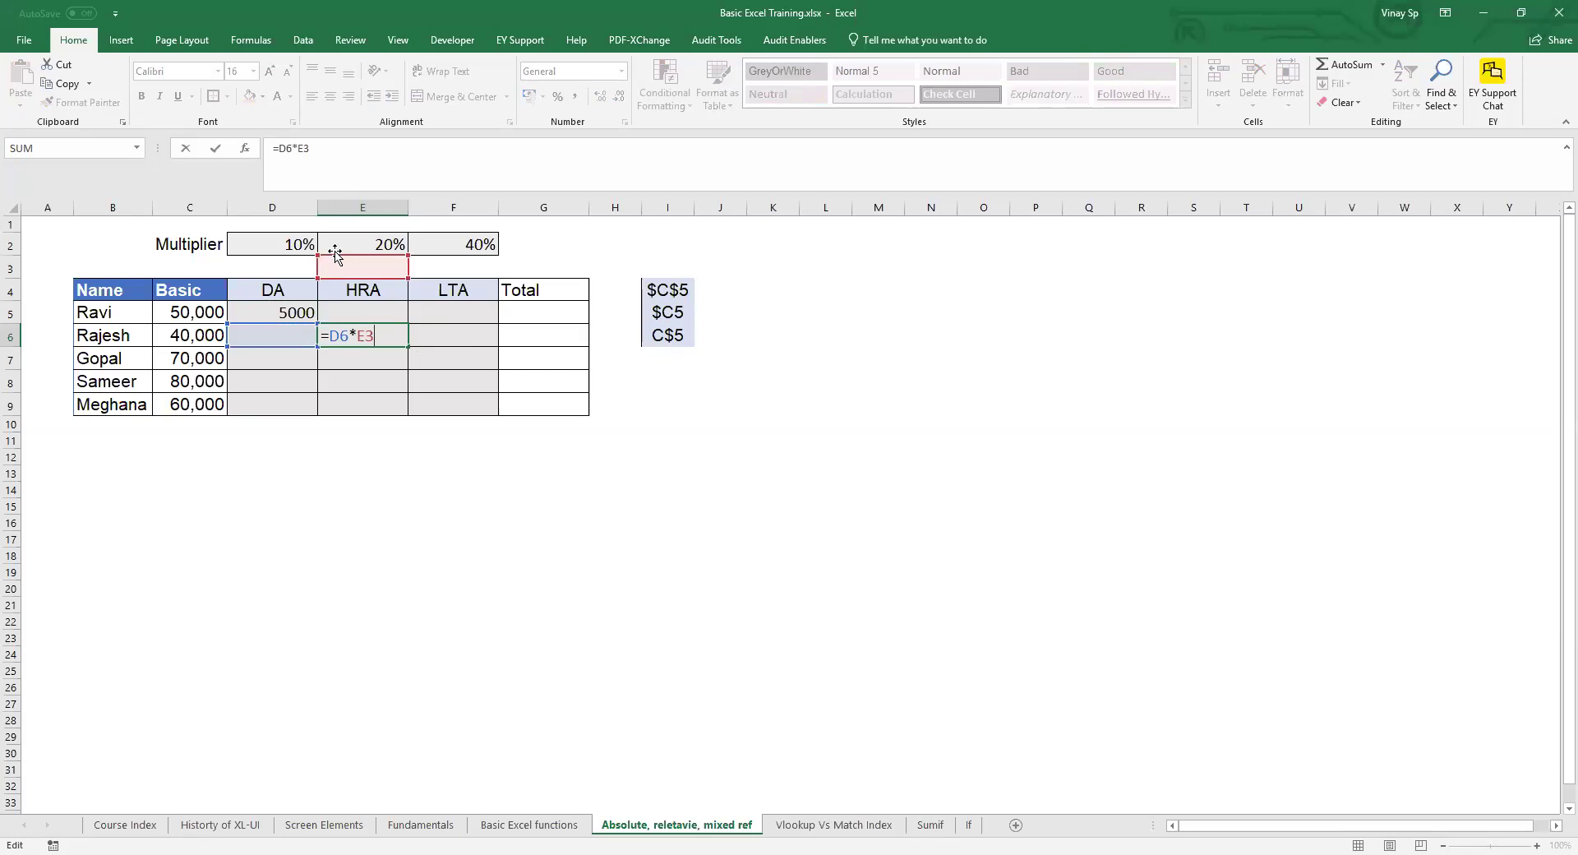
{"action": "left_click_drag", "start_coordinate": [342, 251], "coordinate": [338, 244]}
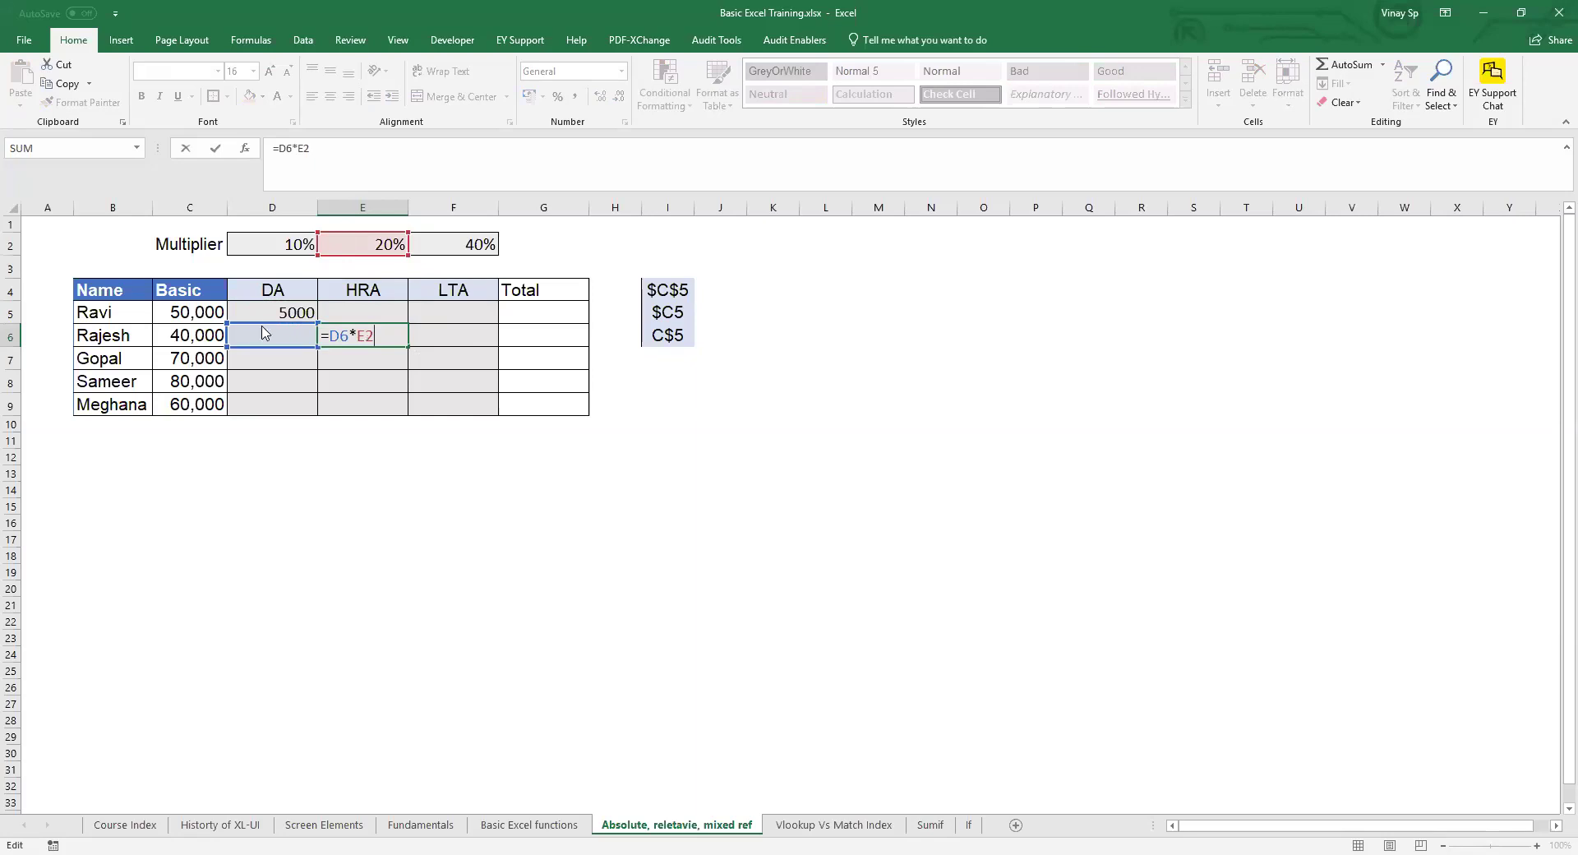
{"action": "left_click_drag", "start_coordinate": [264, 327], "coordinate": [206, 332]}
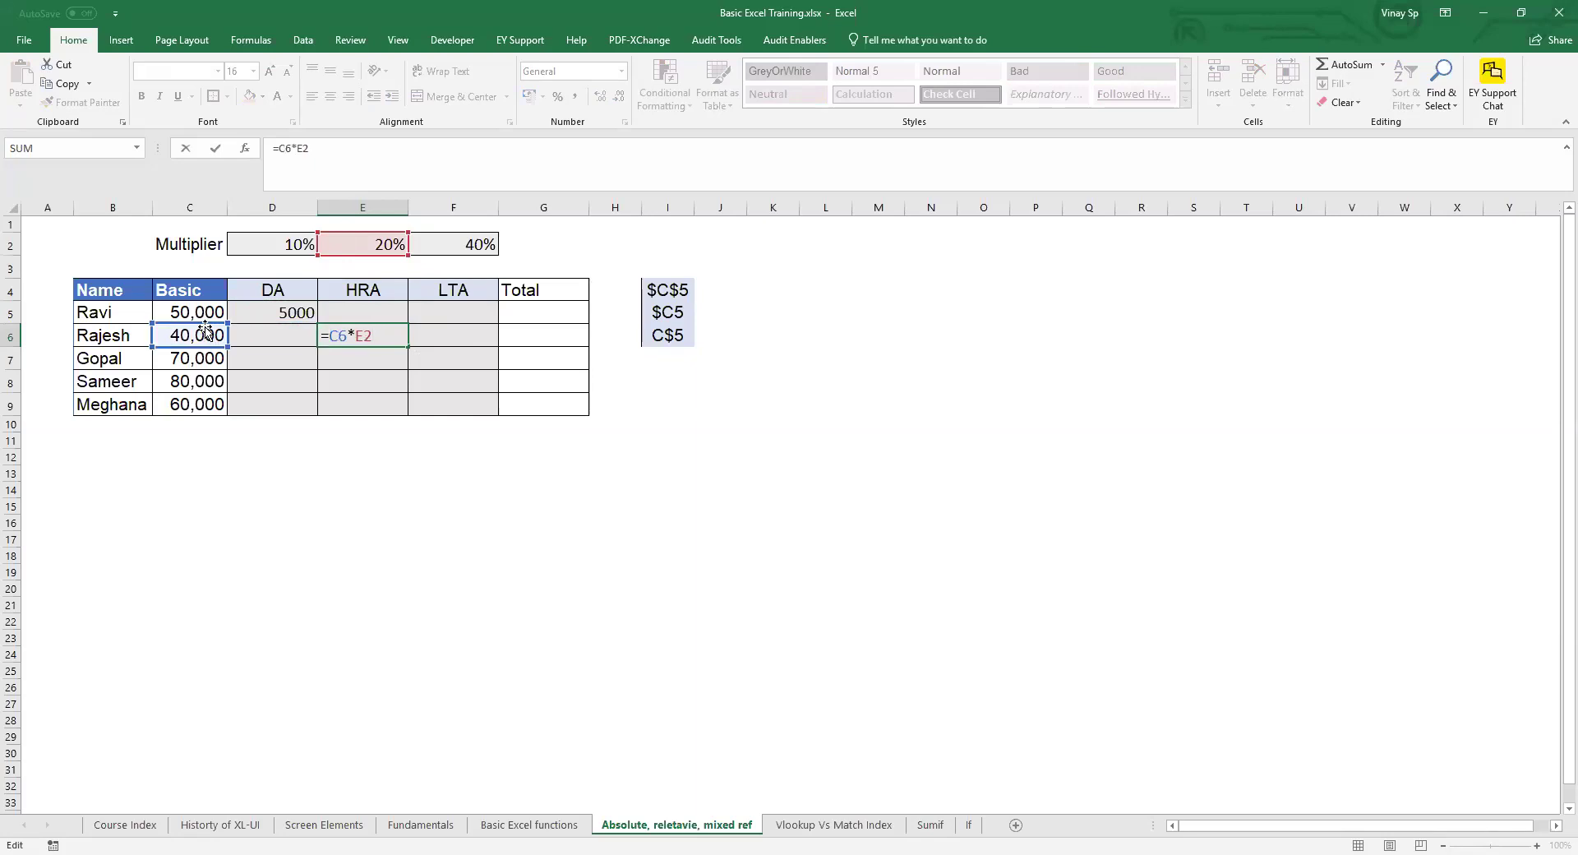
{"action": "key", "text": "Escape"}
{"action": "key", "text": "Delete"}
- Change the DA formula in D5 to the mixed-reference formula =$C5*D$2
{"action": "key", "text": "Left"}
{"action": "key", "text": "Up"}
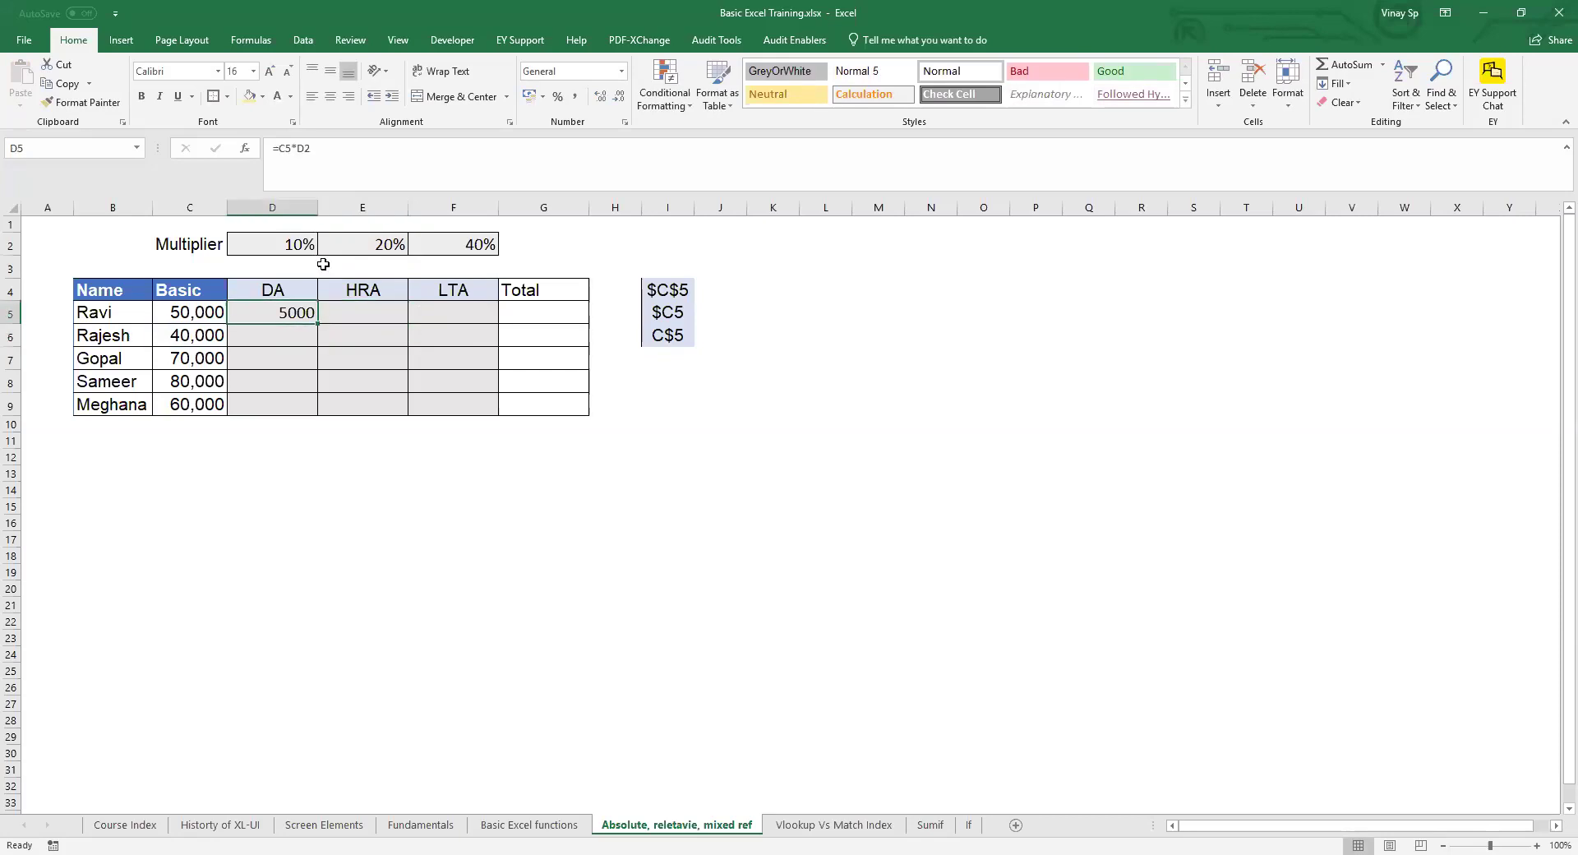
{"action": "left_click", "coordinate": [337, 165]}
{"action": "key", "text": "shift+Right"}
{"action": "key", "text": "shift+Right"}
{"action": "key", "text": "Left"}
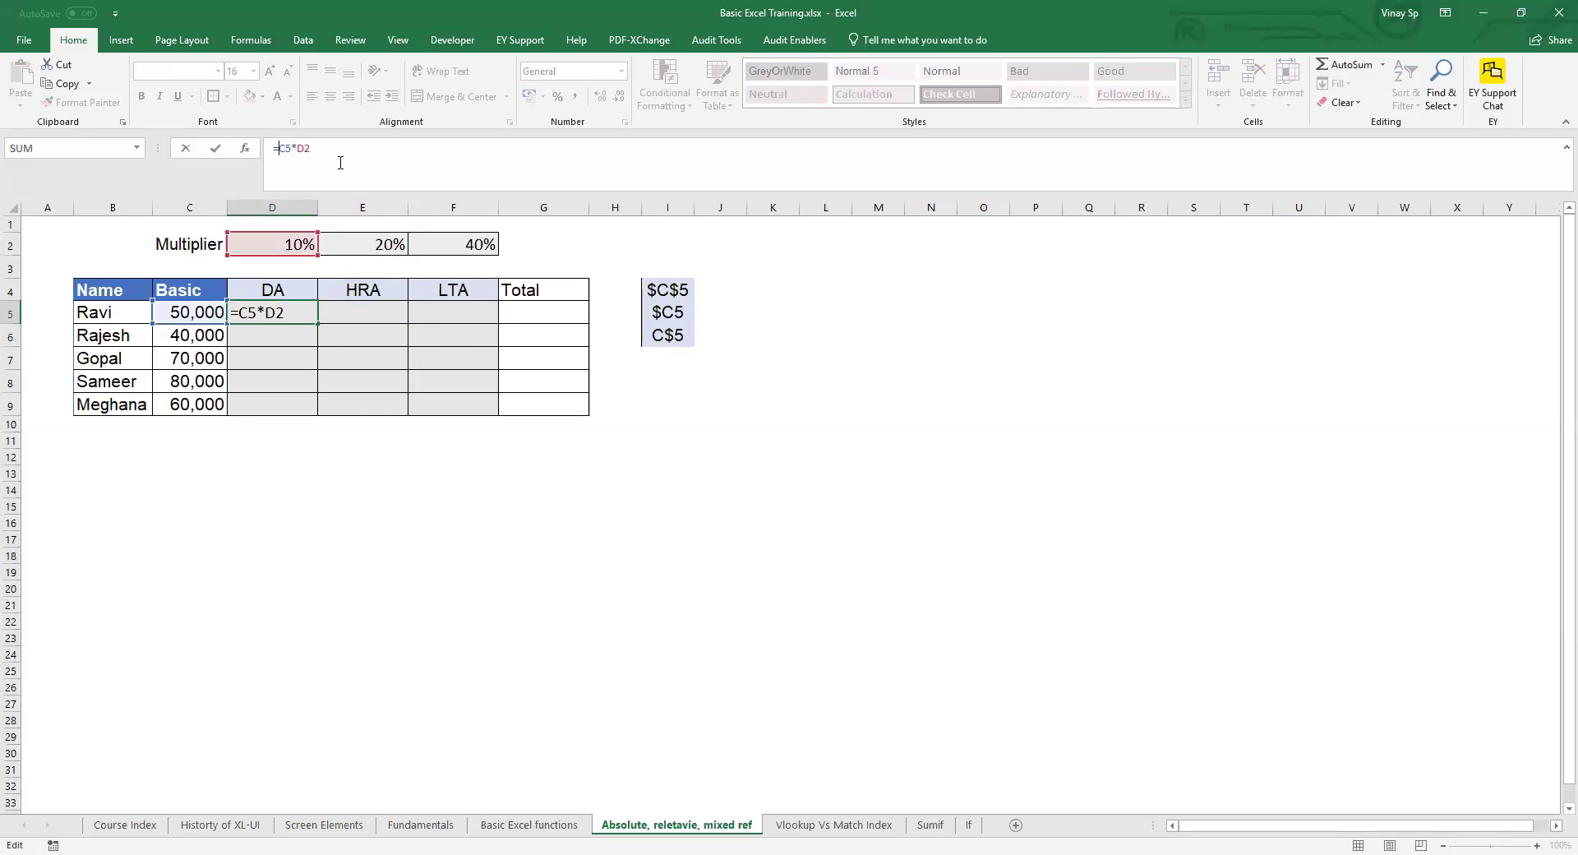
{"action": "type", "text": "$"}
{"action": "type", "text": "$"}
{"action": "key", "text": "Return"}
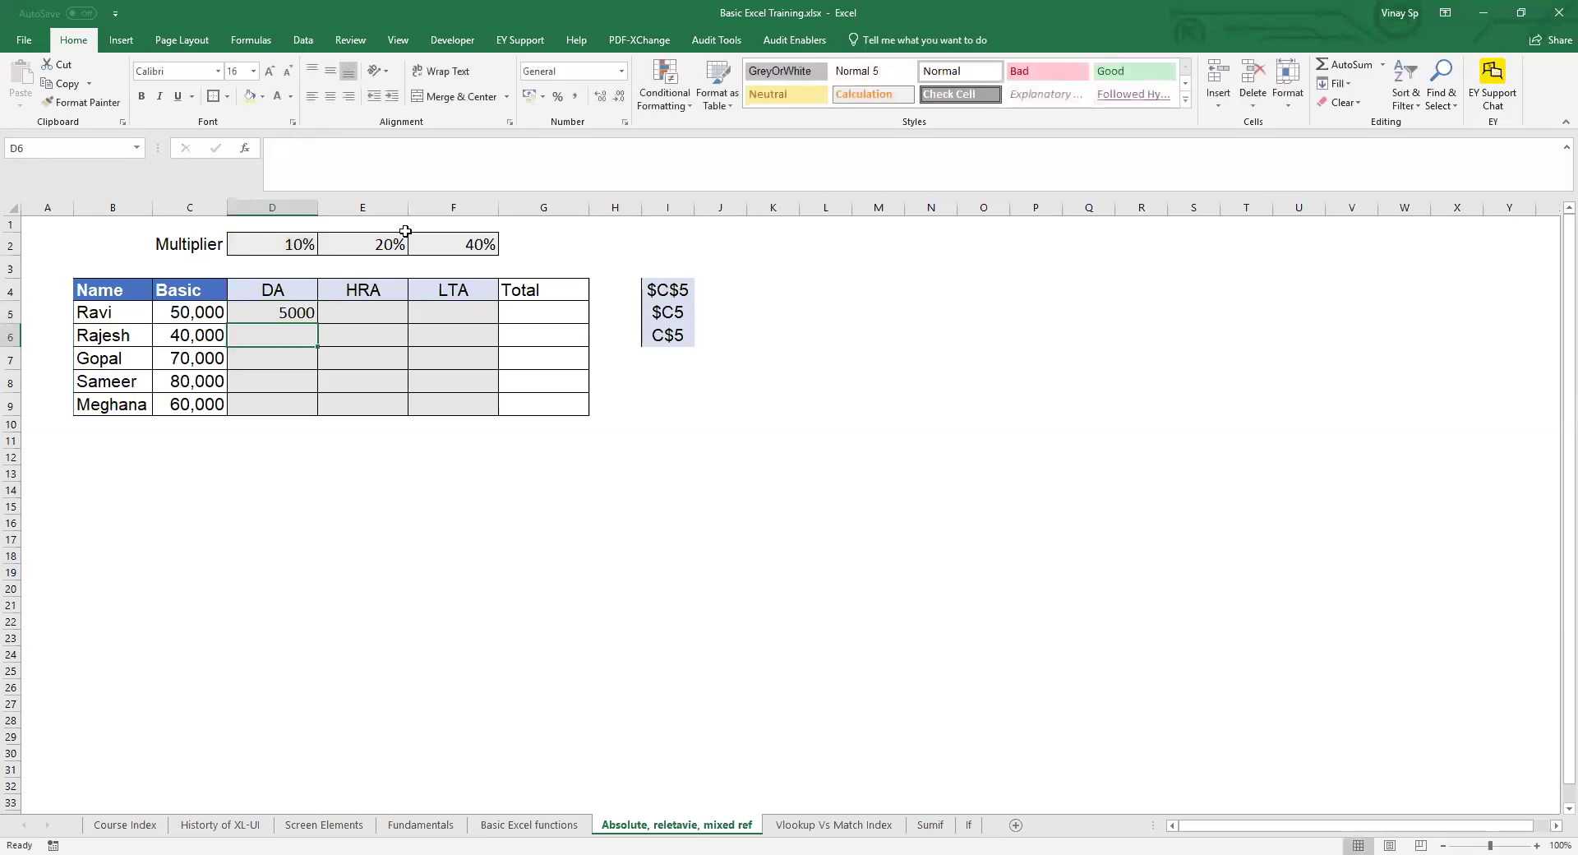
- Copy the mixed-reference formula from D5 into D6 and check which cells it references
{"action": "key", "text": "Up"}
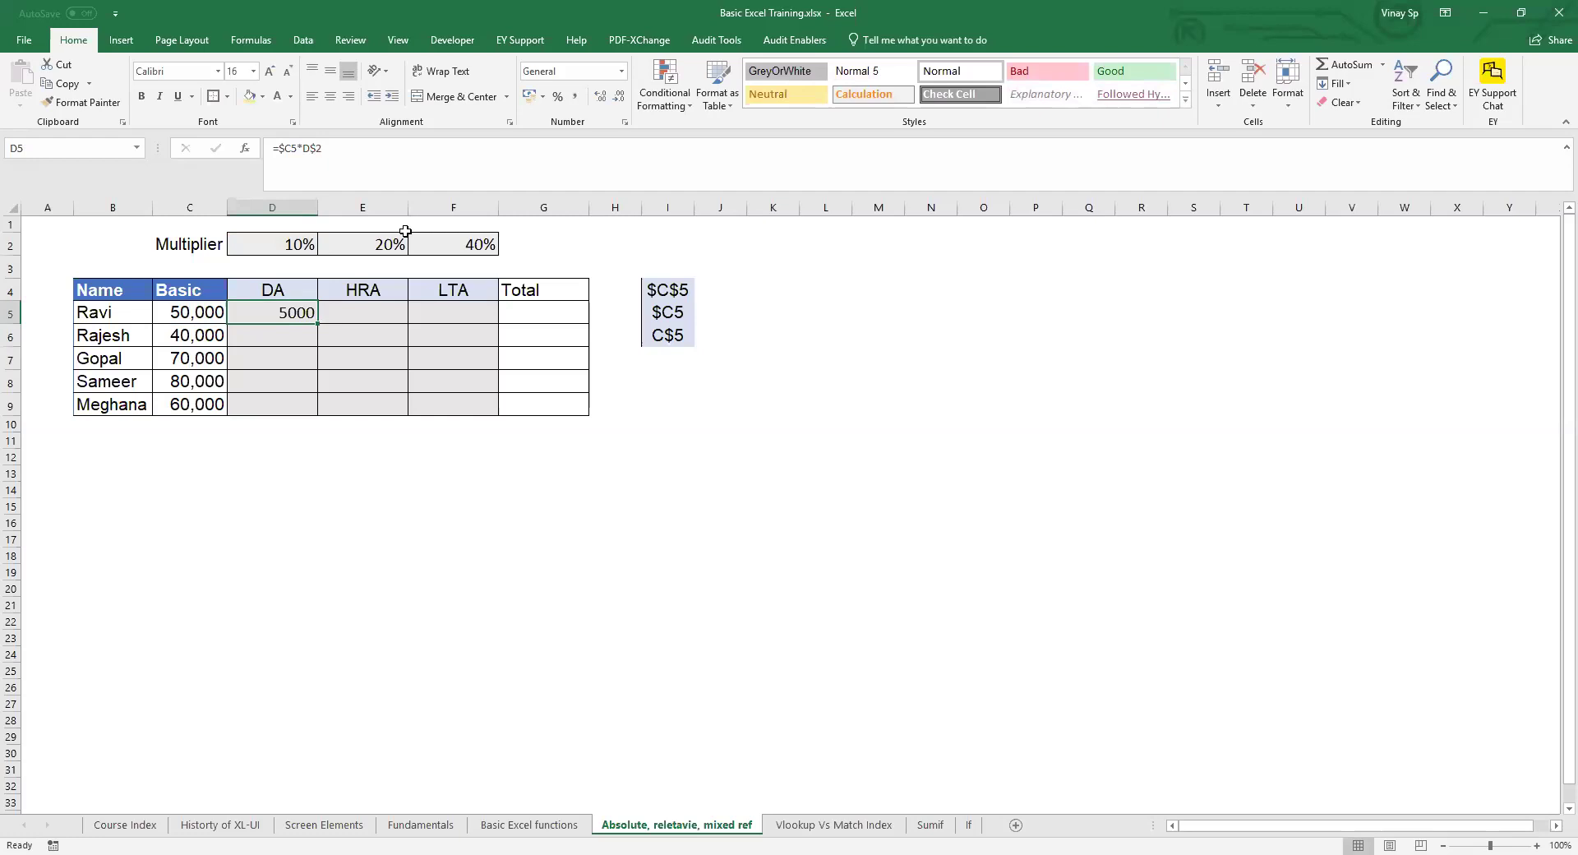
{"action": "key", "text": "ctrl+c"}
{"action": "key", "text": "Down"}
{"action": "key", "text": "ctrl+v"}
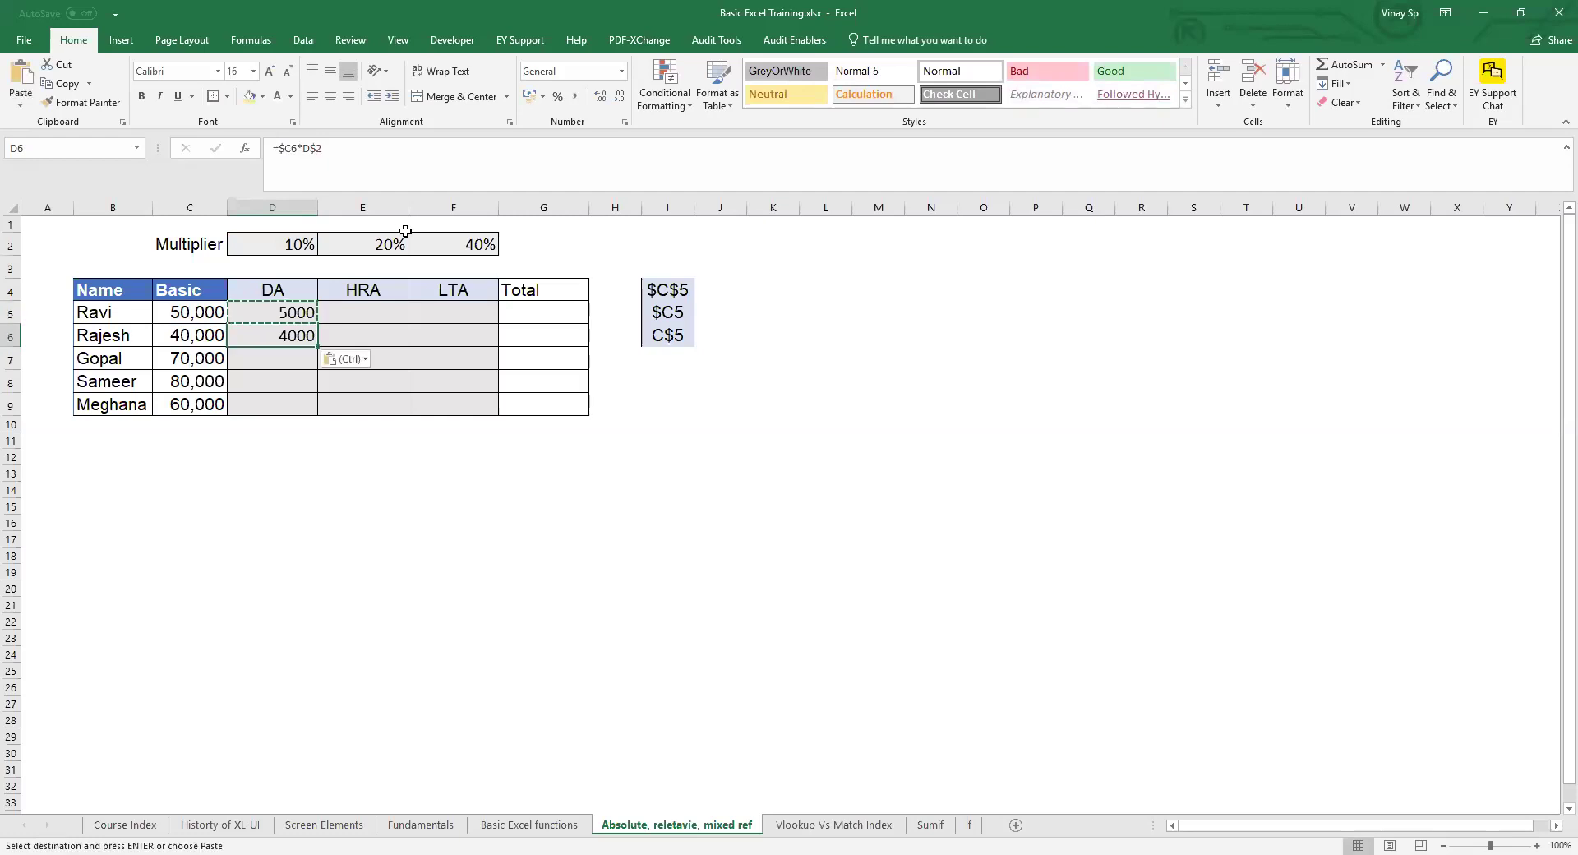
{"action": "key", "text": "F2"}
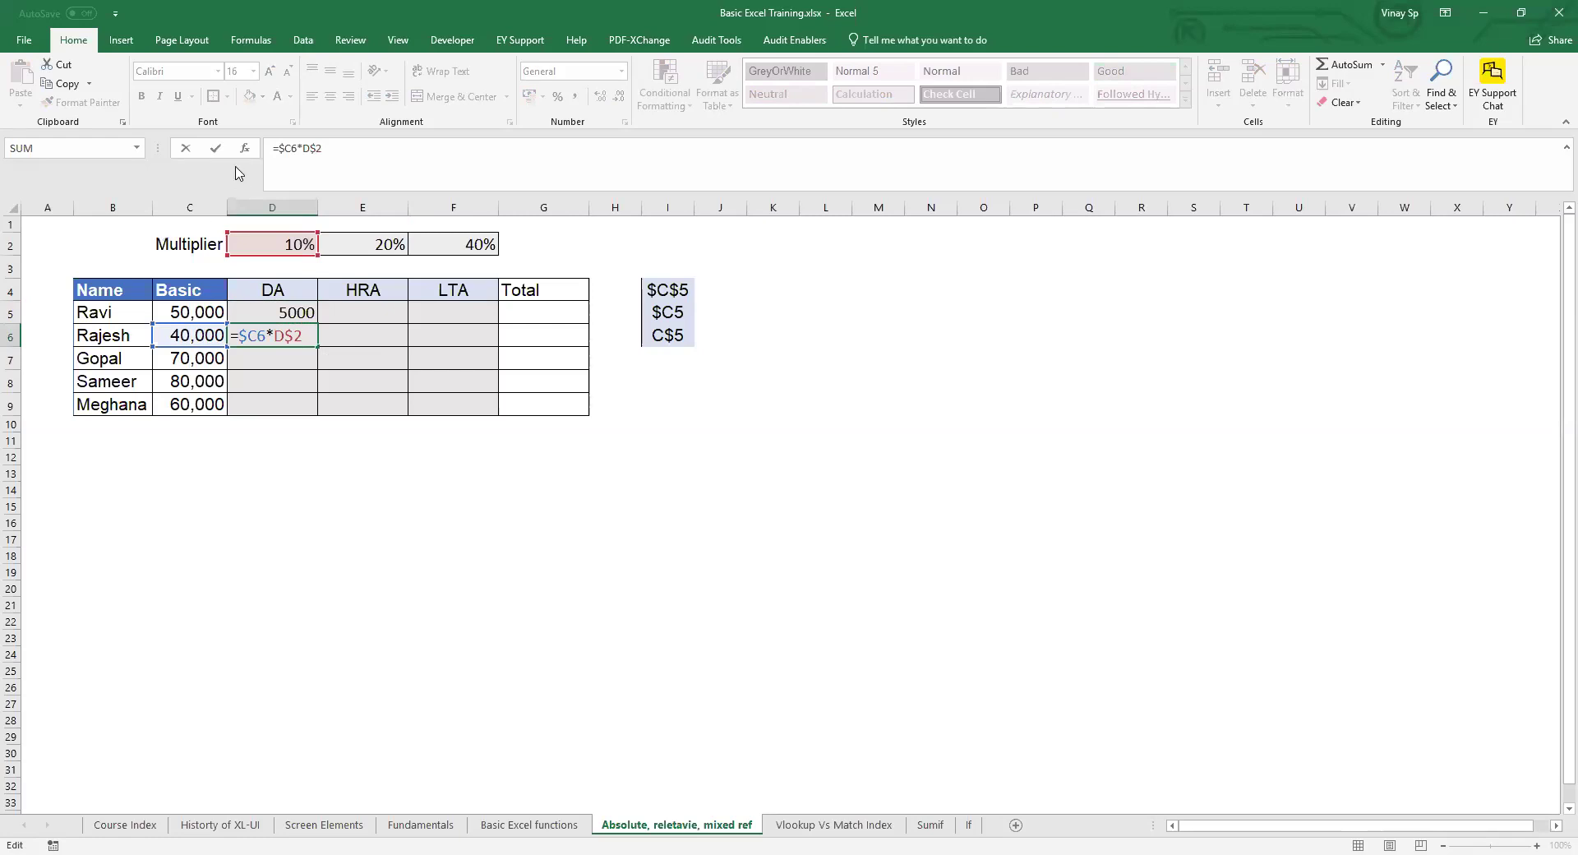
{"action": "key", "text": "Escape"}
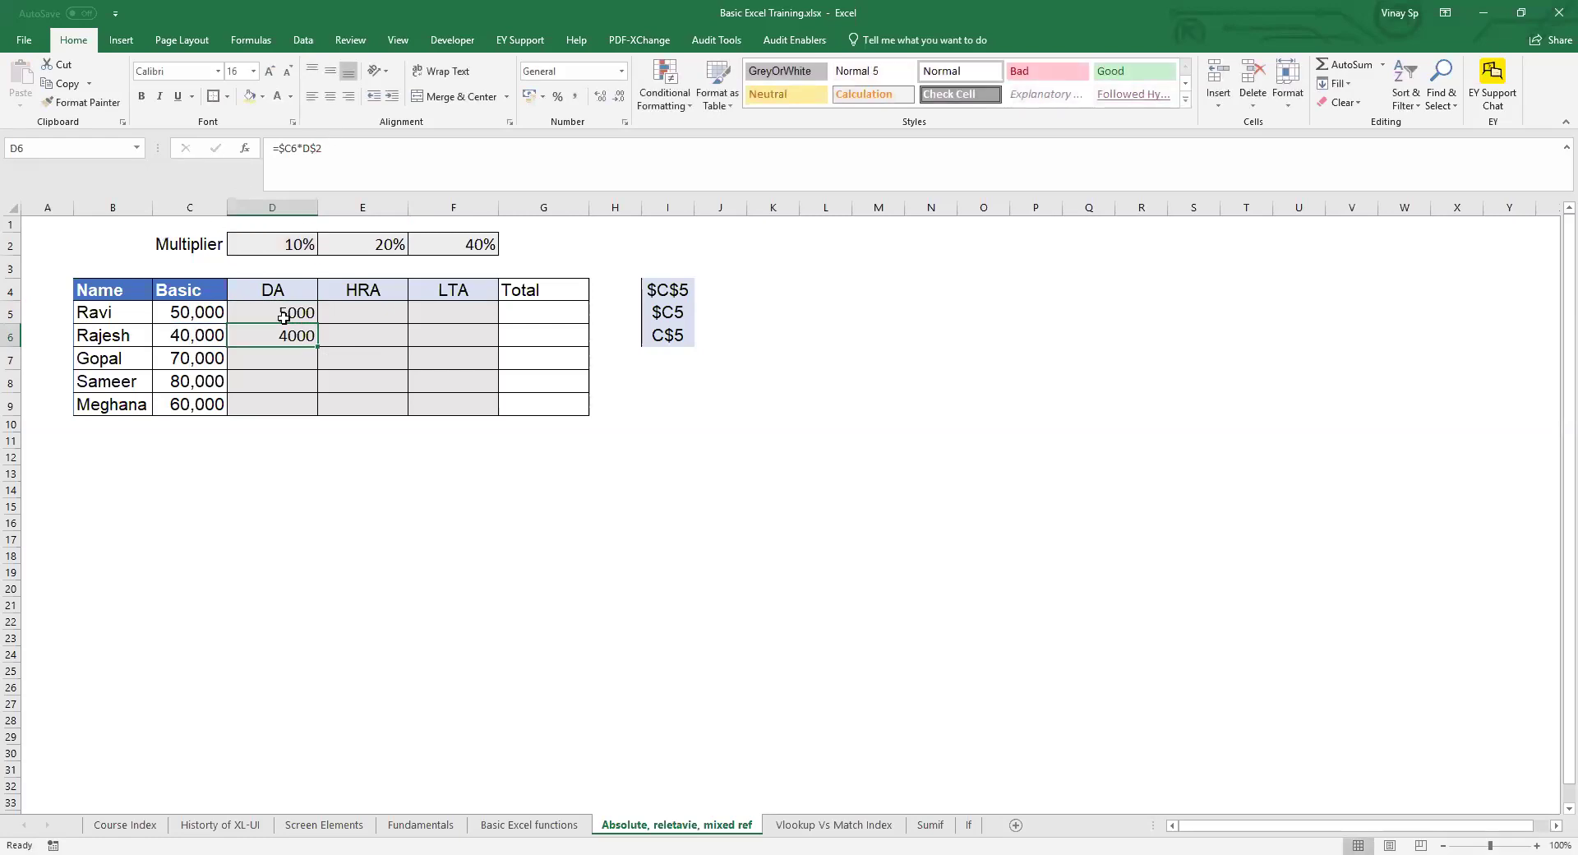
- Fill the mixed-reference formula from D6 down through D9 to complete the DA column
{"action": "key", "text": "shift+Down"}
{"action": "key", "text": "shift+Down"}
{"action": "key", "text": "shift+Down"}
{"action": "key", "text": "shift+Up"}
{"action": "key", "text": "shift+Up"}
{"action": "key", "text": "shift+Down"}
{"action": "key", "text": "shift+Down"}
{"action": "key", "text": "ctrl+d"}
{"action": "key", "text": "Right"}
{"action": "key", "text": "Left"}
{"action": "key", "text": "Up"}
{"action": "key", "text": "Down"}
{"action": "key", "text": "Up"}
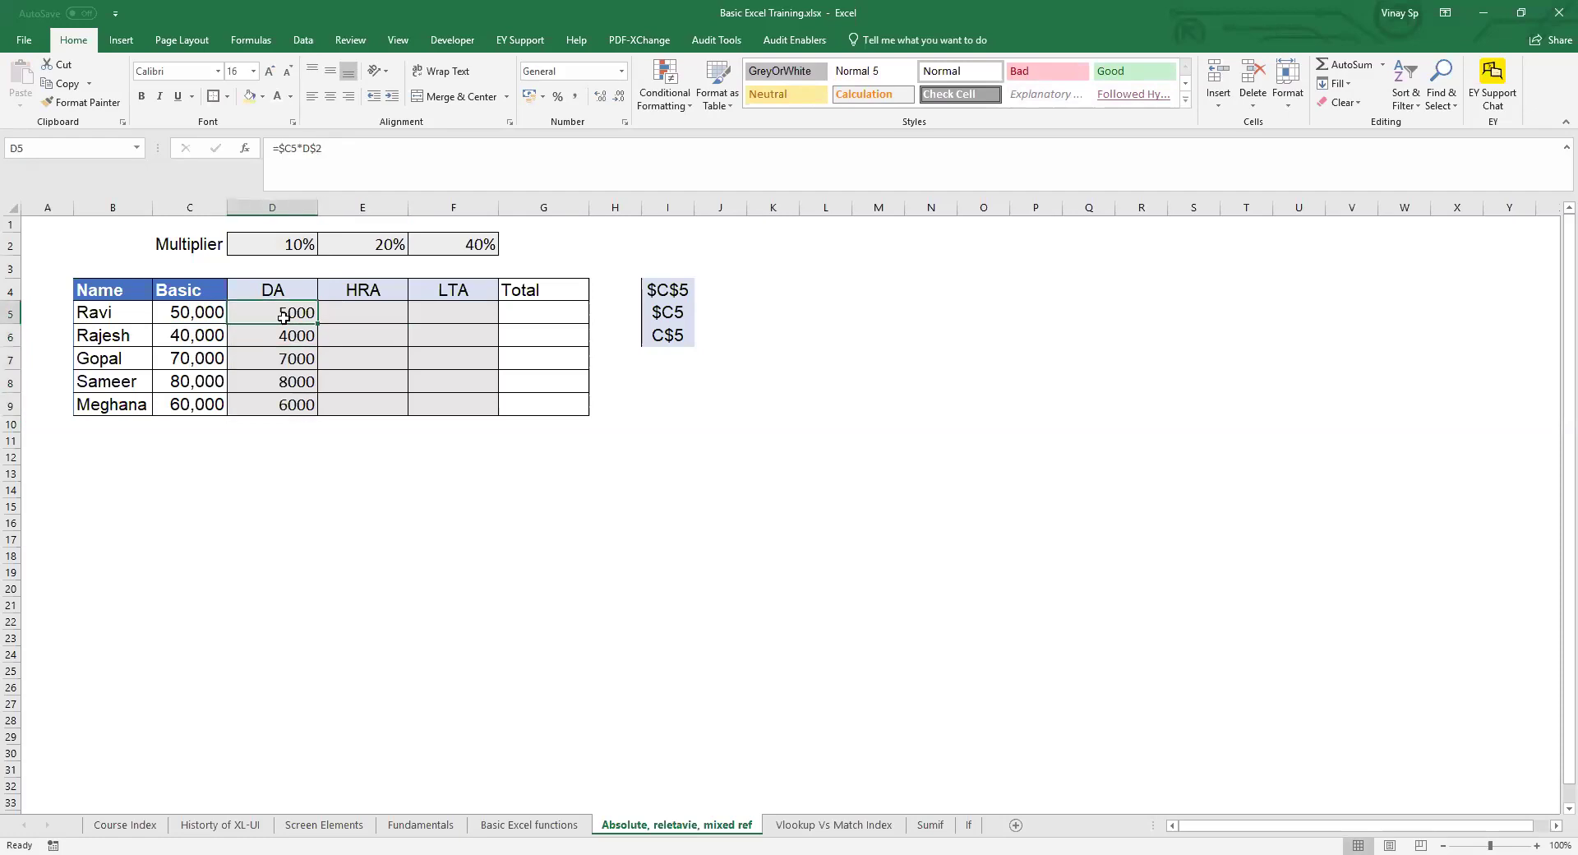
- Copy the DA formulas from D5:D9 into the HRA range E5:E9 and check the references in E5
{"action": "key", "text": "ctrl+shift+Down"}
{"action": "key", "text": "ctrl+c"}
{"action": "key", "text": "Right"}
{"action": "key", "text": "ctrl+v"}
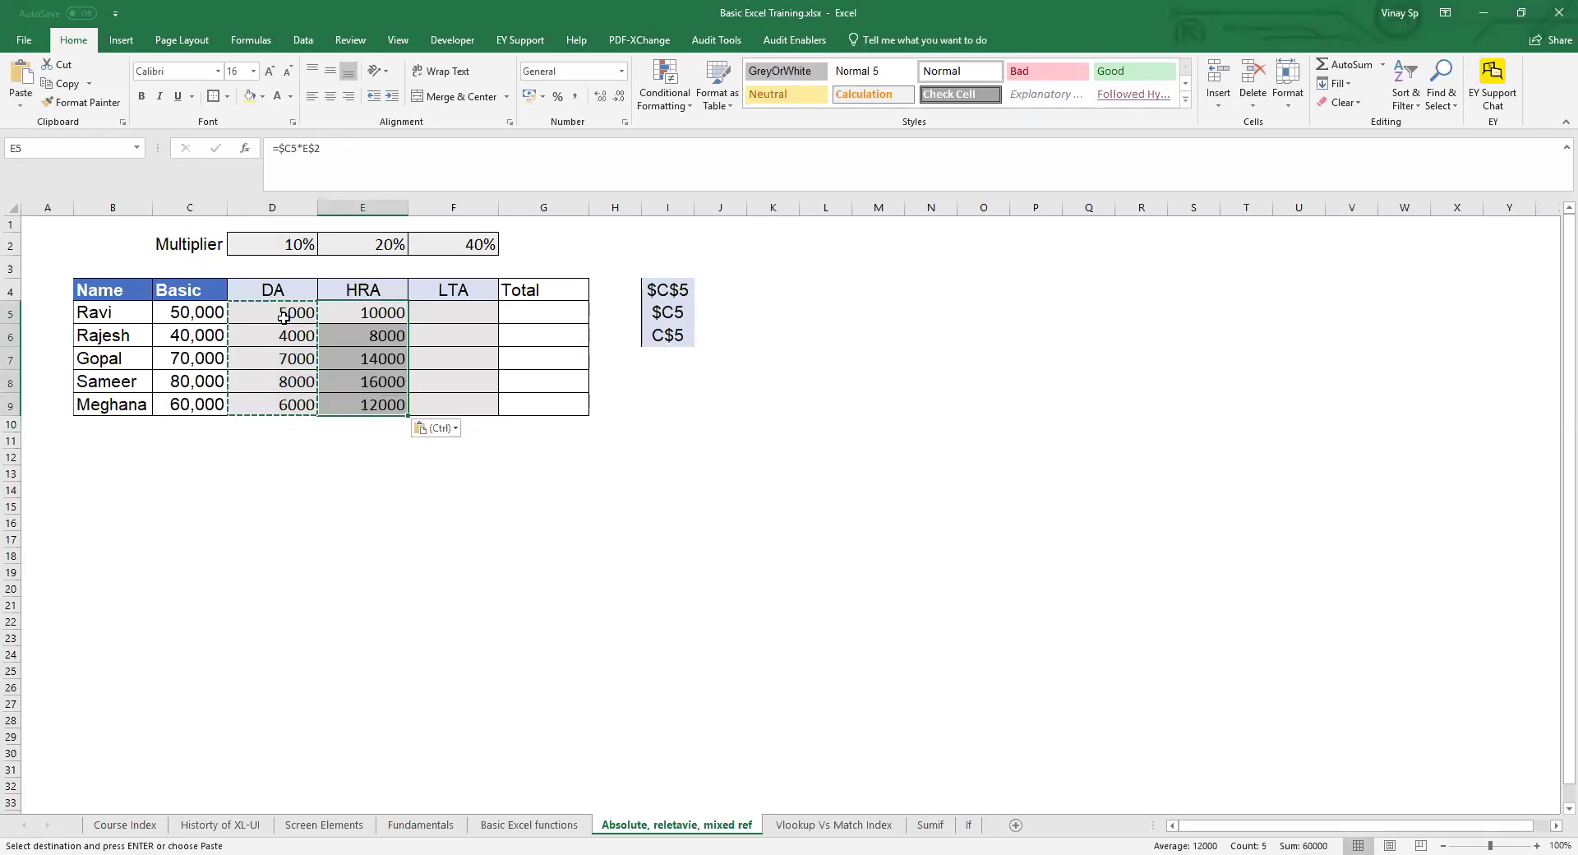
{"action": "left_click", "coordinate": [396, 312]}
{"action": "double_click", "coordinate": [396, 312]}
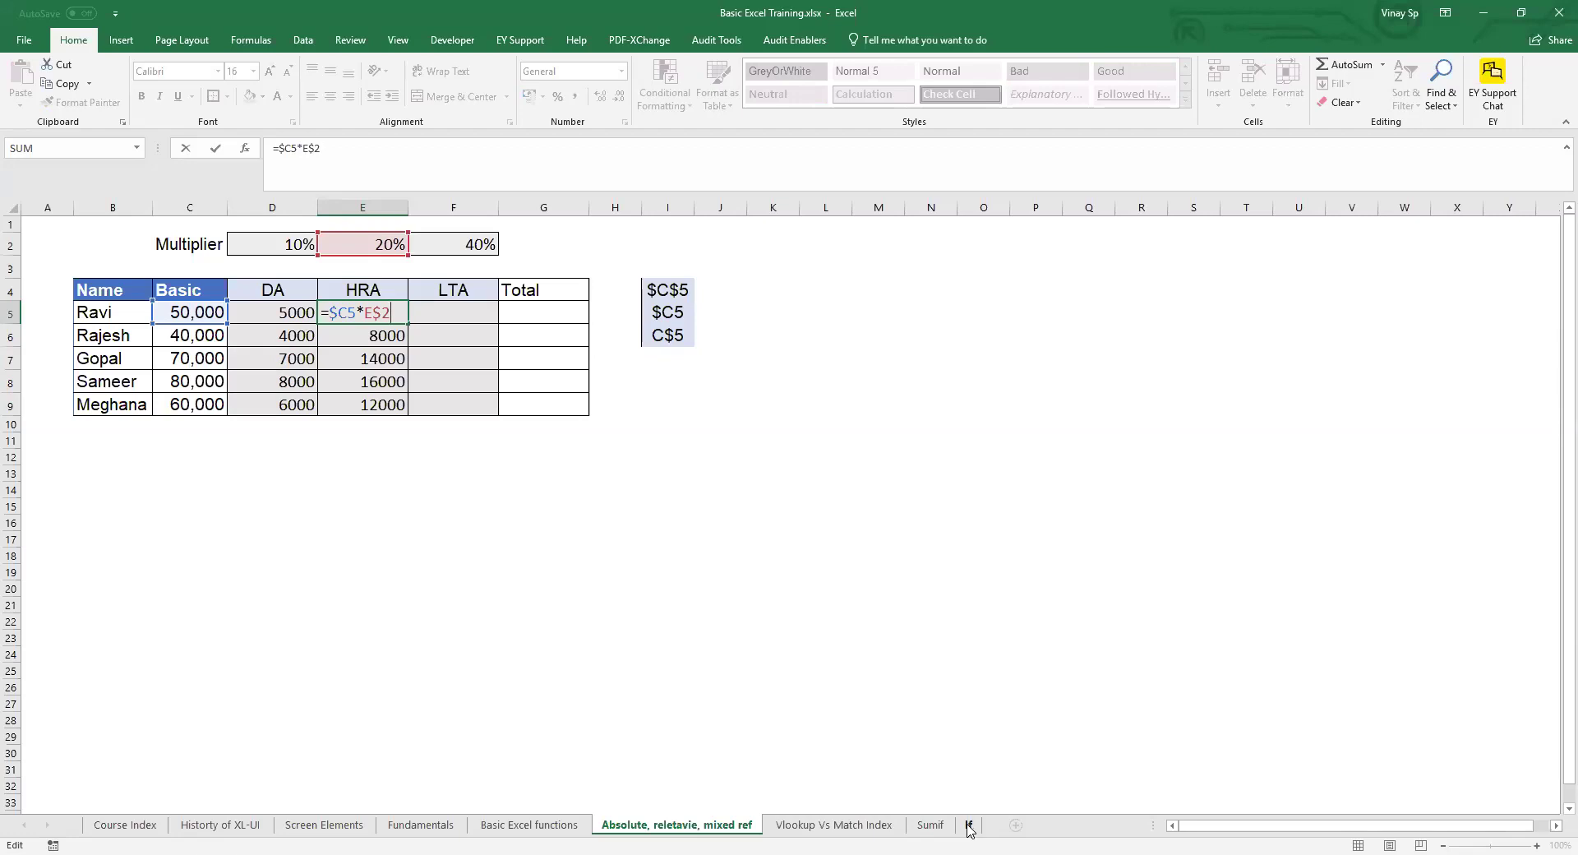
{"action": "key", "text": "ctrl+Return"}
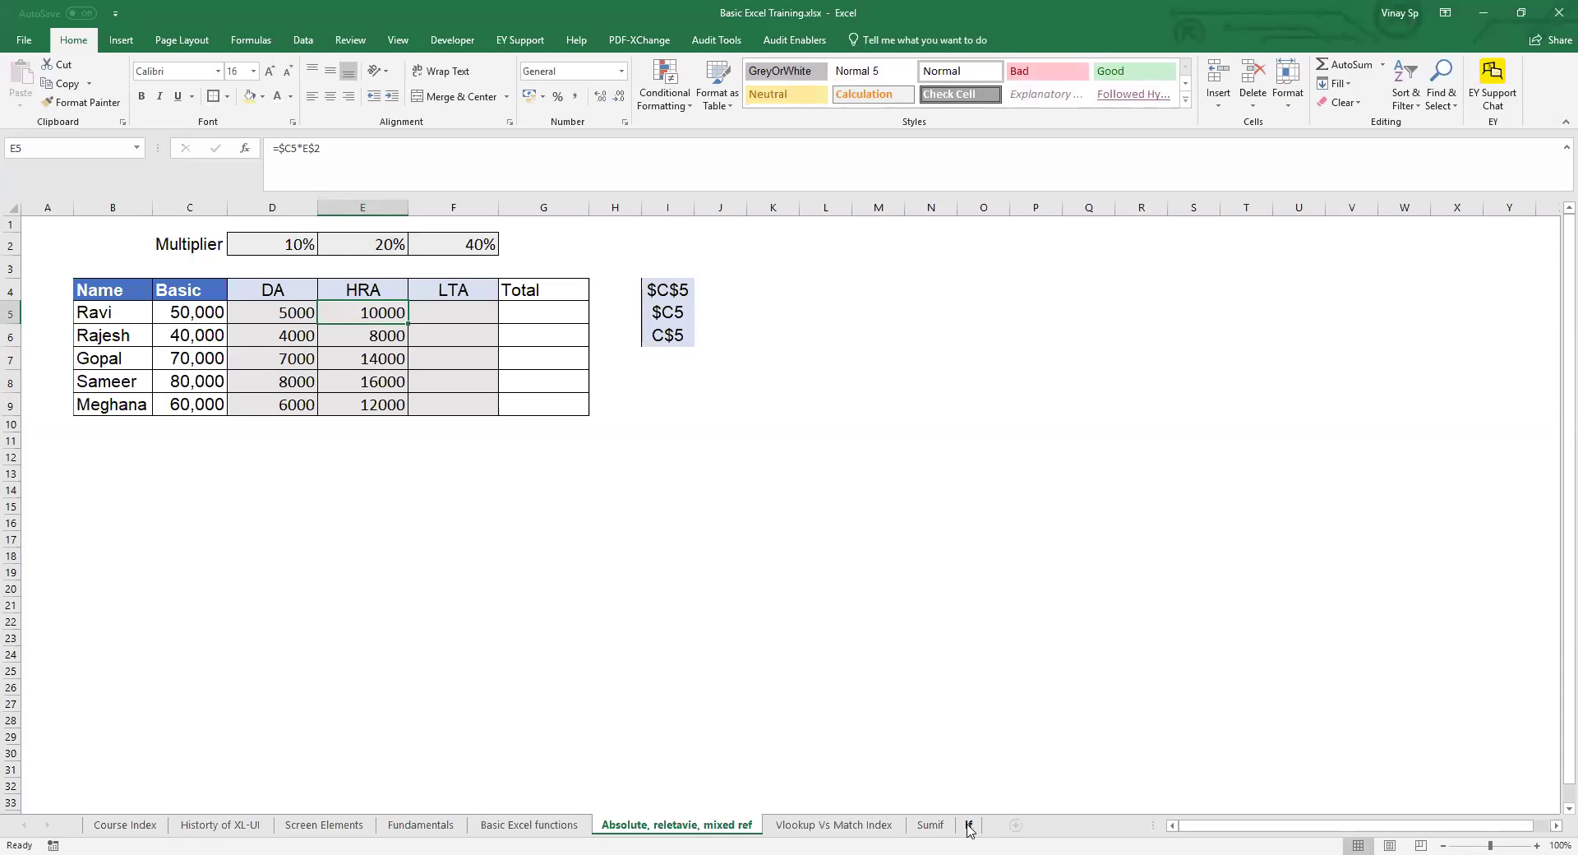
- Highlight the three reference-style examples in I4:I6 for review
{"action": "key", "text": "Right"}
{"action": "key", "text": "Right"}
{"action": "key", "text": "Right"}
{"action": "key", "text": "Right"}
{"action": "key", "text": "Up"}
{"action": "key", "text": "shift+Down"}
{"action": "key", "text": "shift+Down"}
- Clear the HRA formulas from E5:E9
{"action": "key", "text": "Left"}
{"action": "key", "text": "Left"}
{"action": "key", "text": "Left"}
{"action": "key", "text": "Down"}
{"action": "key", "text": "Left"}
{"action": "key", "text": "shift+Down"}
{"action": "key", "text": "shift+Down"}
{"action": "key", "text": "shift+Down"}
{"action": "key", "text": "shift+Down"}
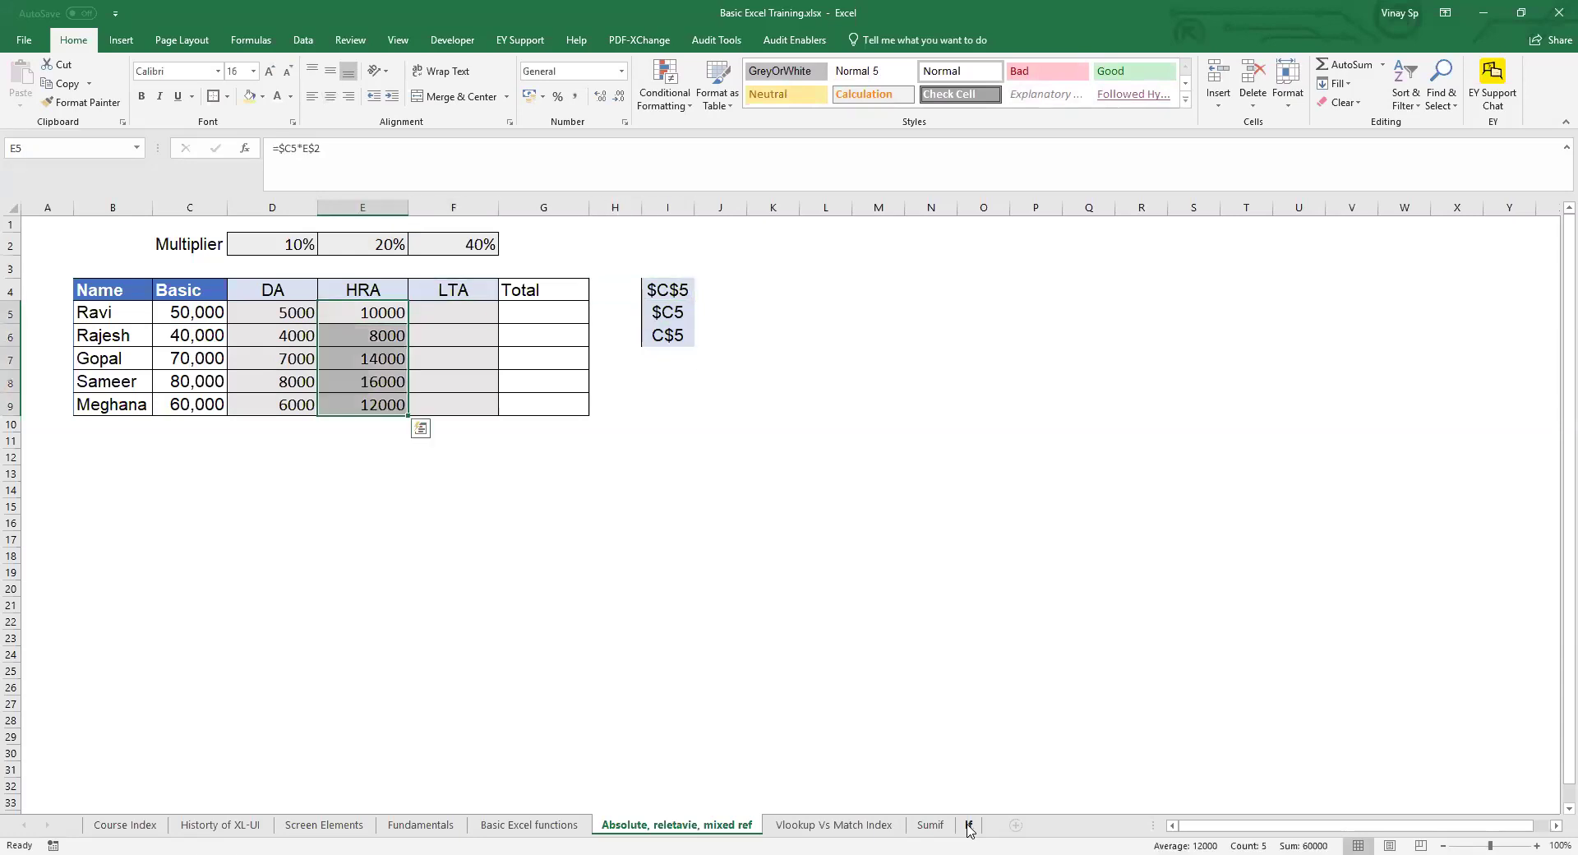
{"action": "key", "text": "Delete"}
- Clear the DA formulas from D5:D9
{"action": "key", "text": "Left"}
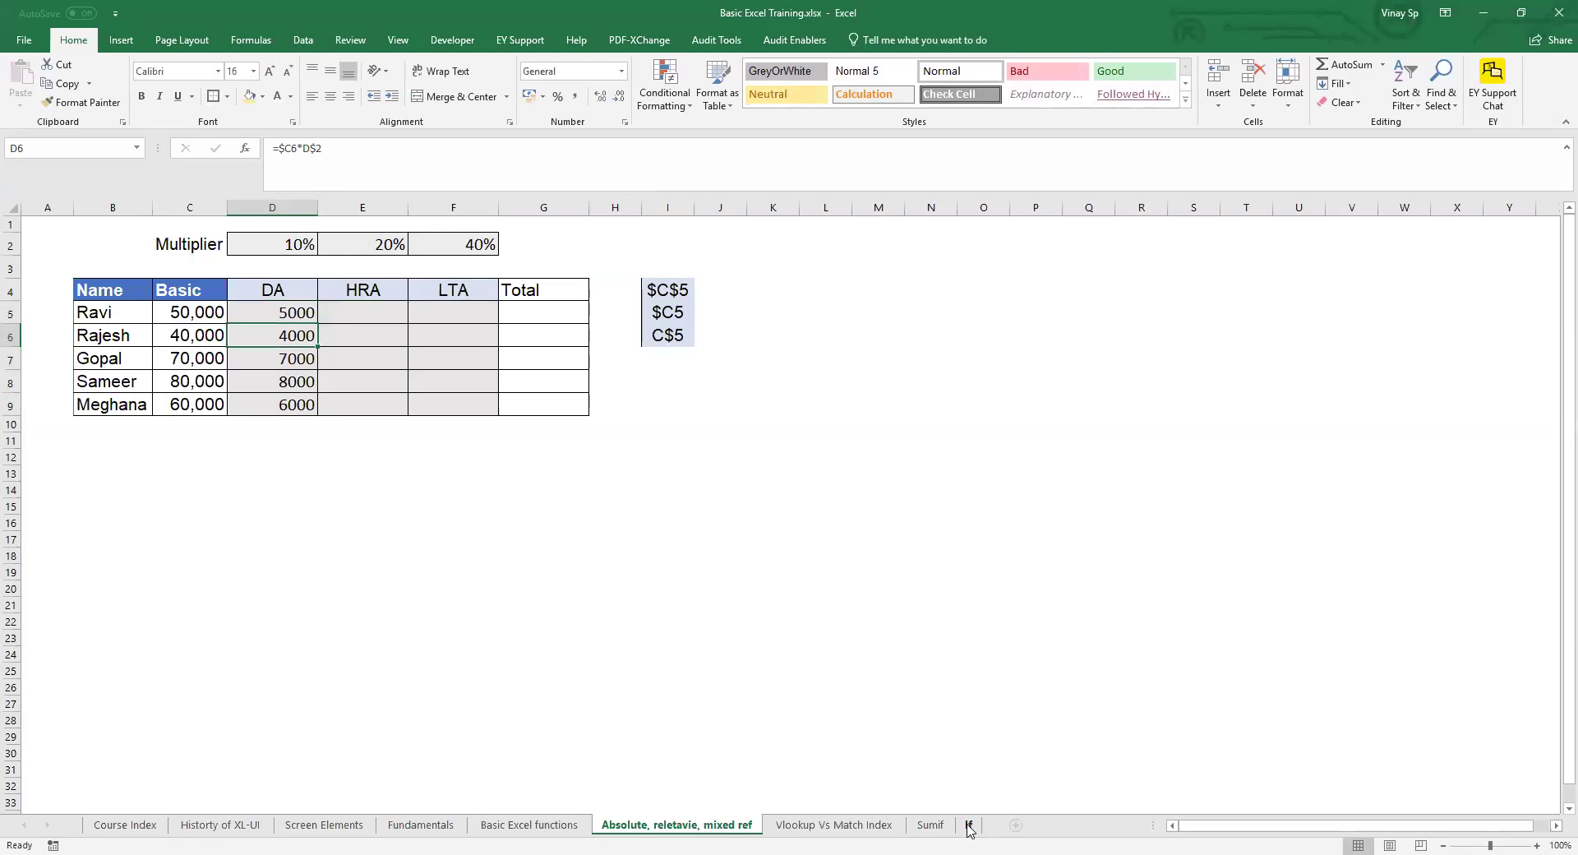
{"action": "key", "text": "shift+Down"}
{"action": "key", "text": "shift+Down"}
{"action": "key", "text": "shift+Down"}
{"action": "key", "text": "shift+Down"}
{"action": "key", "text": "Delete"}
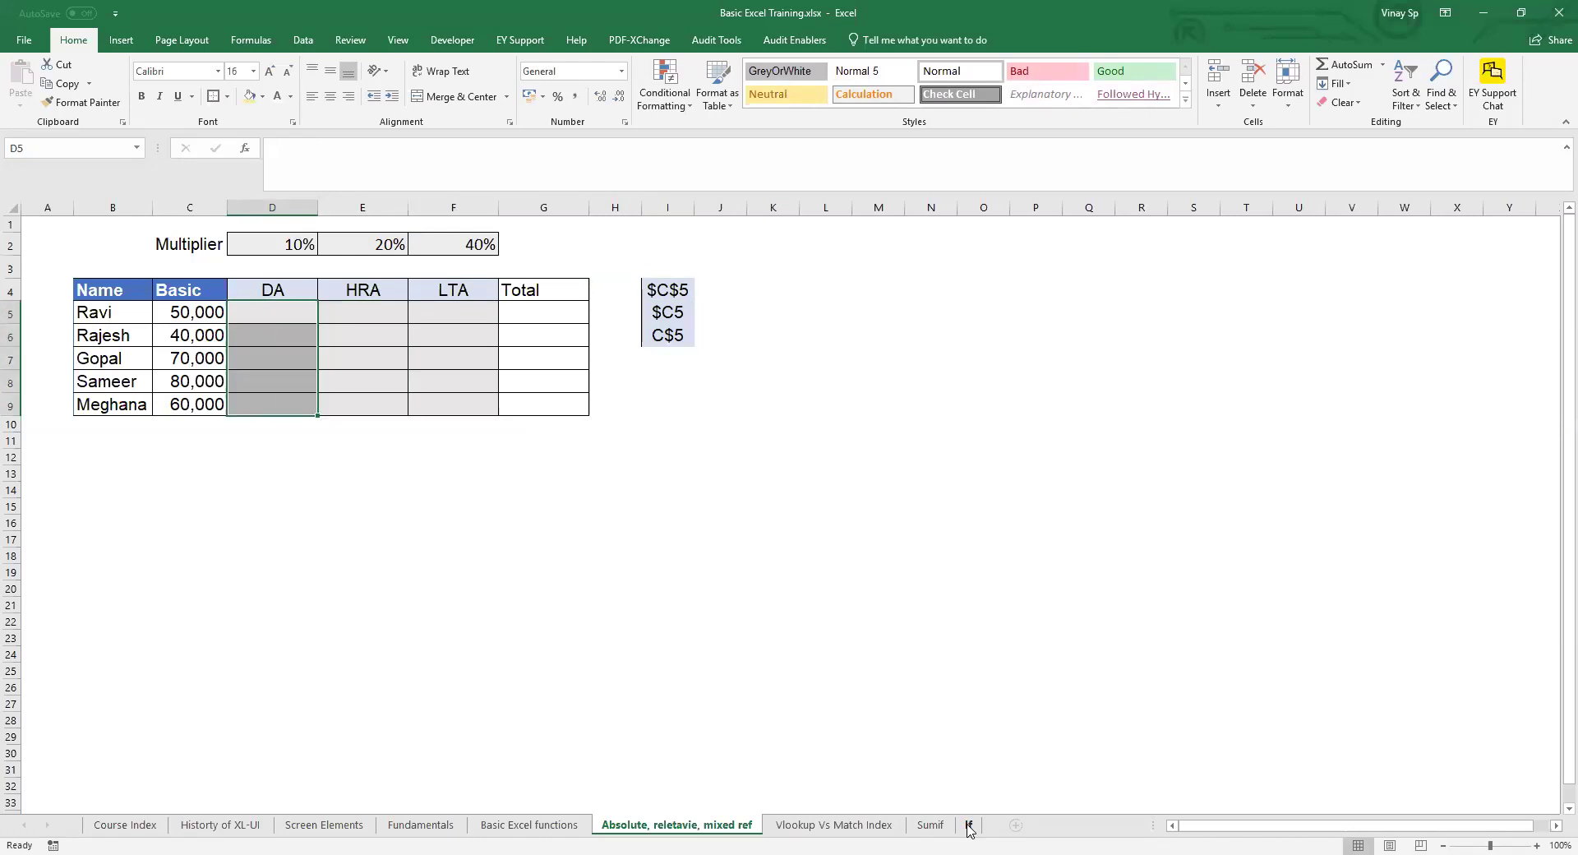
- Paste the copied mixed-reference formulas back into the DA range D5:D9 and the HRA range E5:E9
{"action": "key", "text": "Right"}
{"action": "key", "text": "Left"}
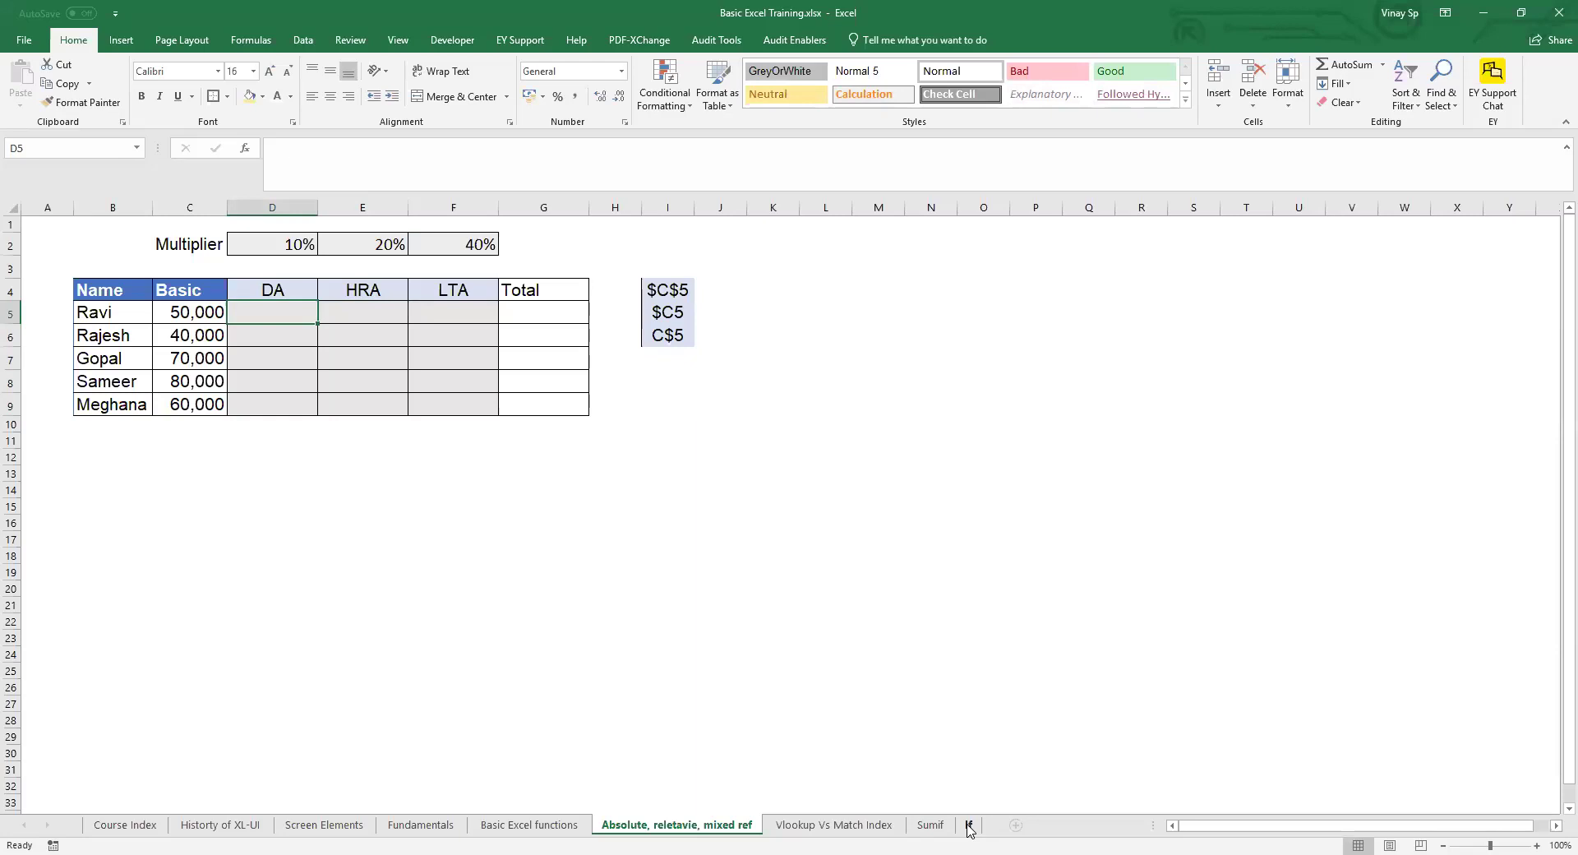
{"action": "key", "text": "ctrl+v"}
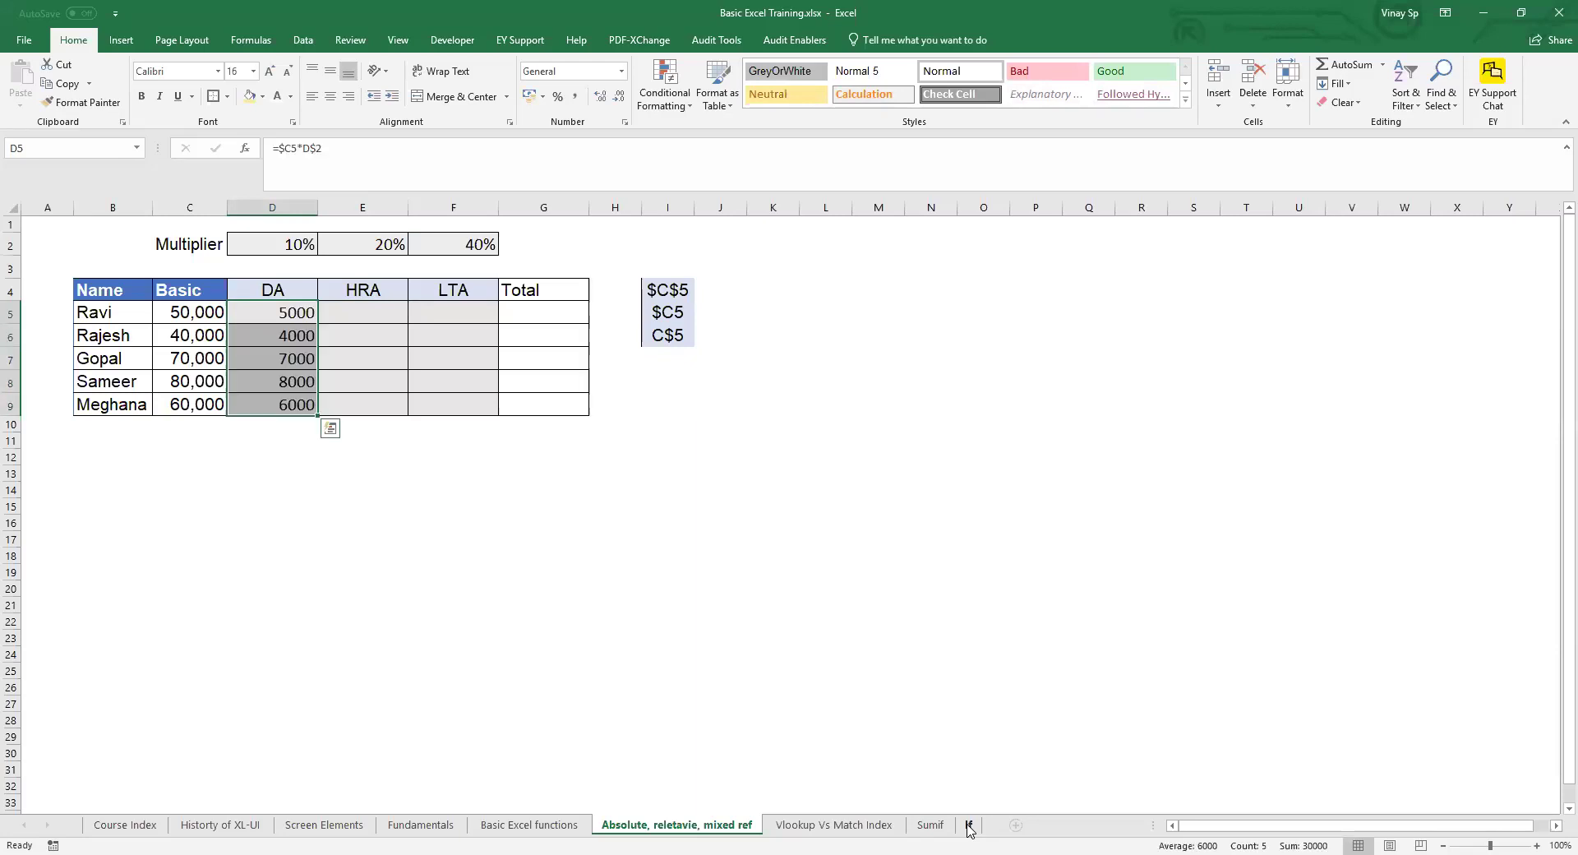
{"action": "key", "text": "Right"}
{"action": "key", "text": "ctrl+v"}
{"action": "key", "text": "Right"}
{"action": "key", "text": "Left"}
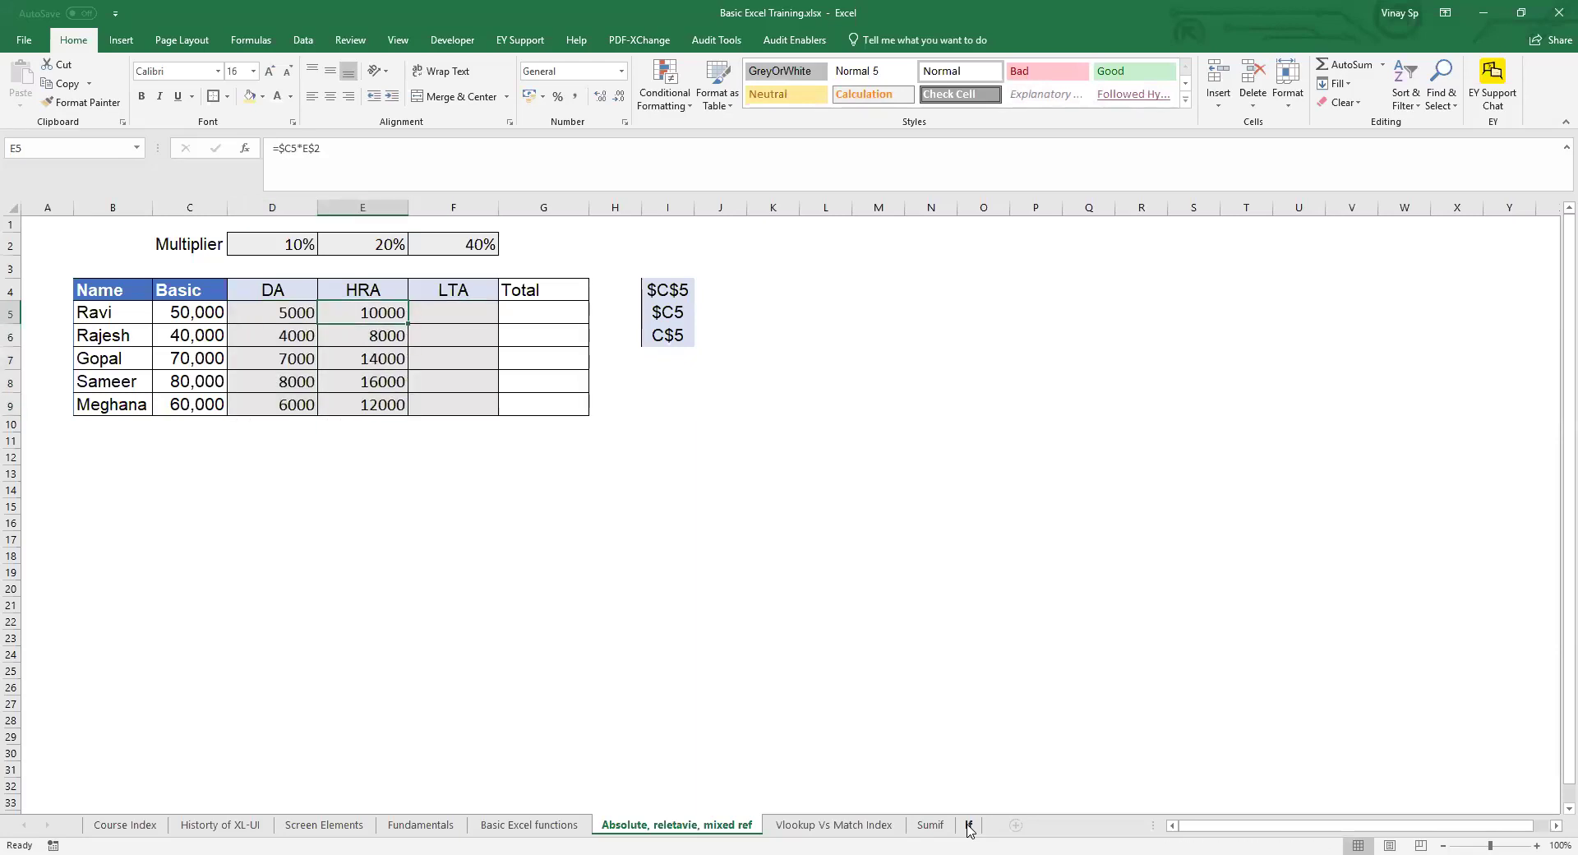
- Remove the pasted HRA formulas from E5:E9, leaving the DA column in place
{"action": "key", "text": "ctrl+Down"}
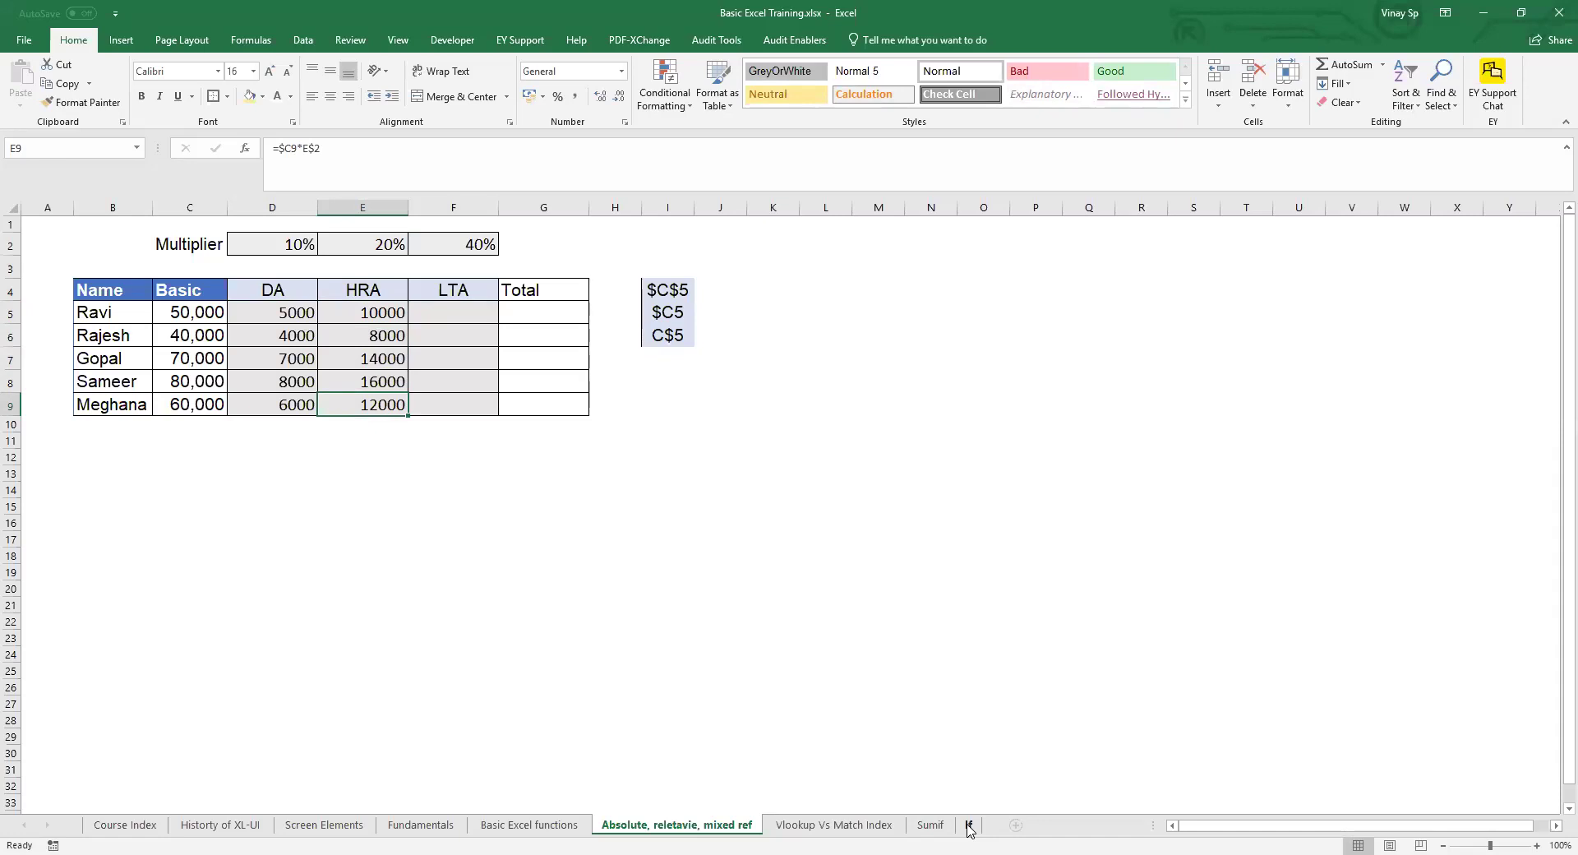
{"action": "key", "text": "Up"}
{"action": "key", "text": "Up"}
{"action": "key", "text": "Up"}
{"action": "key", "text": "Up"}
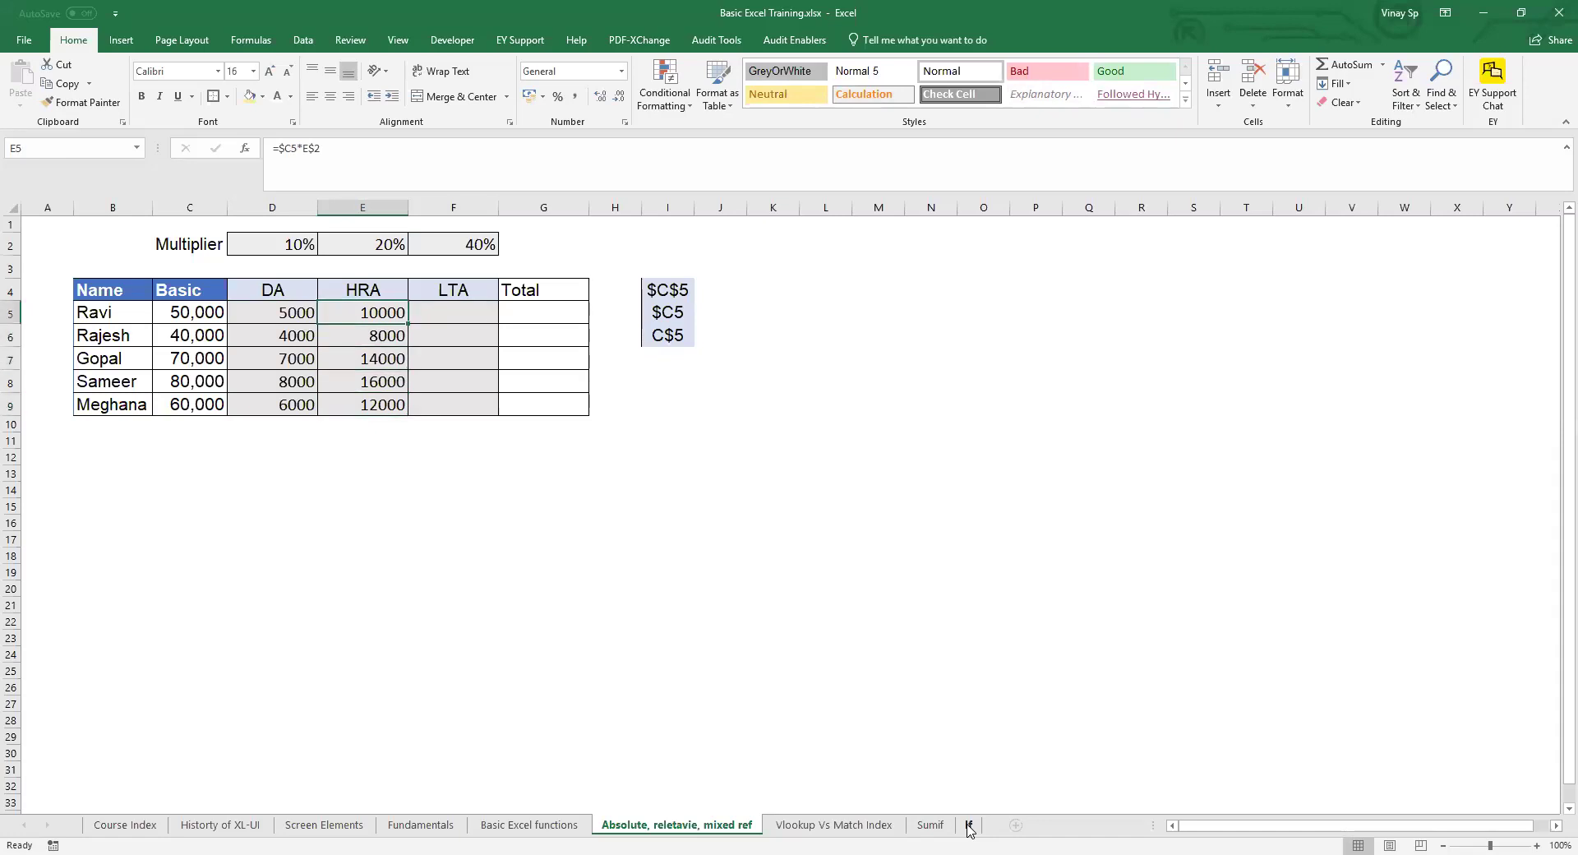
{"action": "key", "text": "ctrl+shift+Down"}
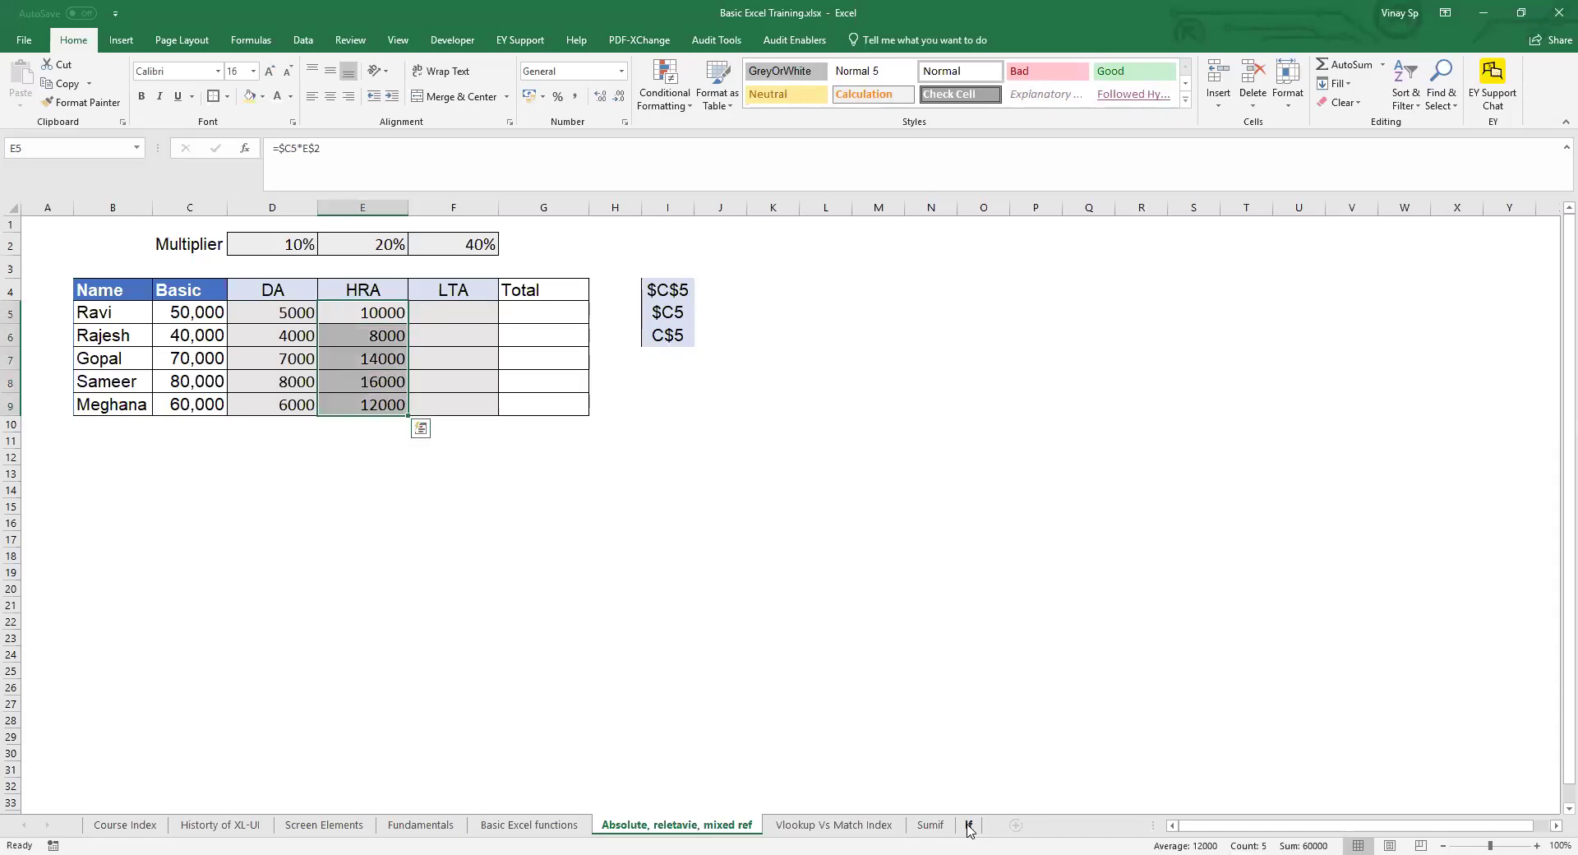
{"action": "key", "text": "Delete"}
{"action": "key", "text": "Left"}
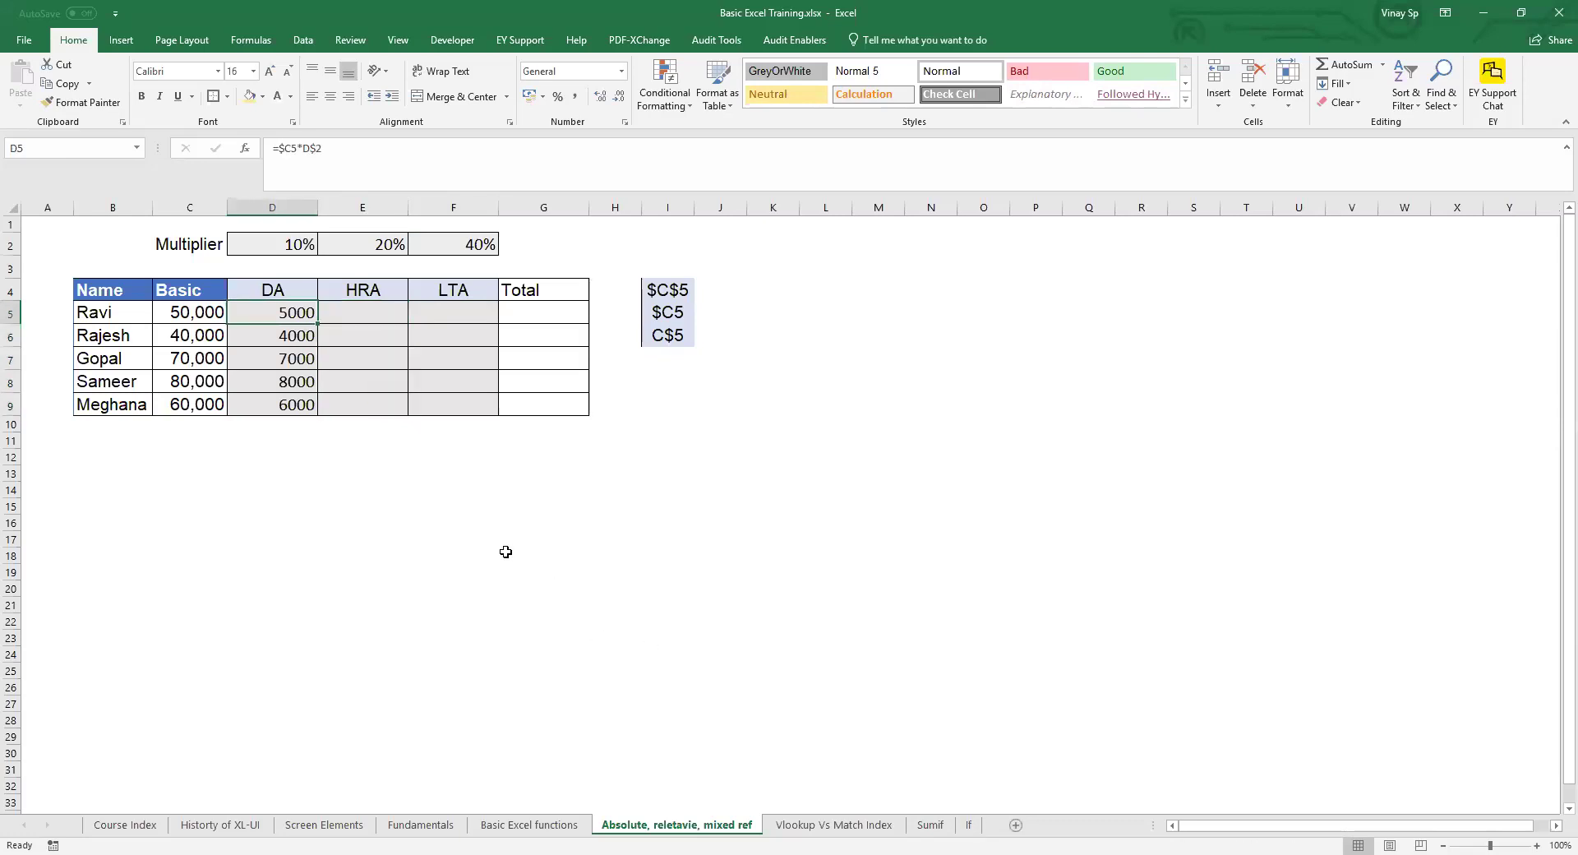
{"action": "key", "text": "ctrl+shift+Down"}
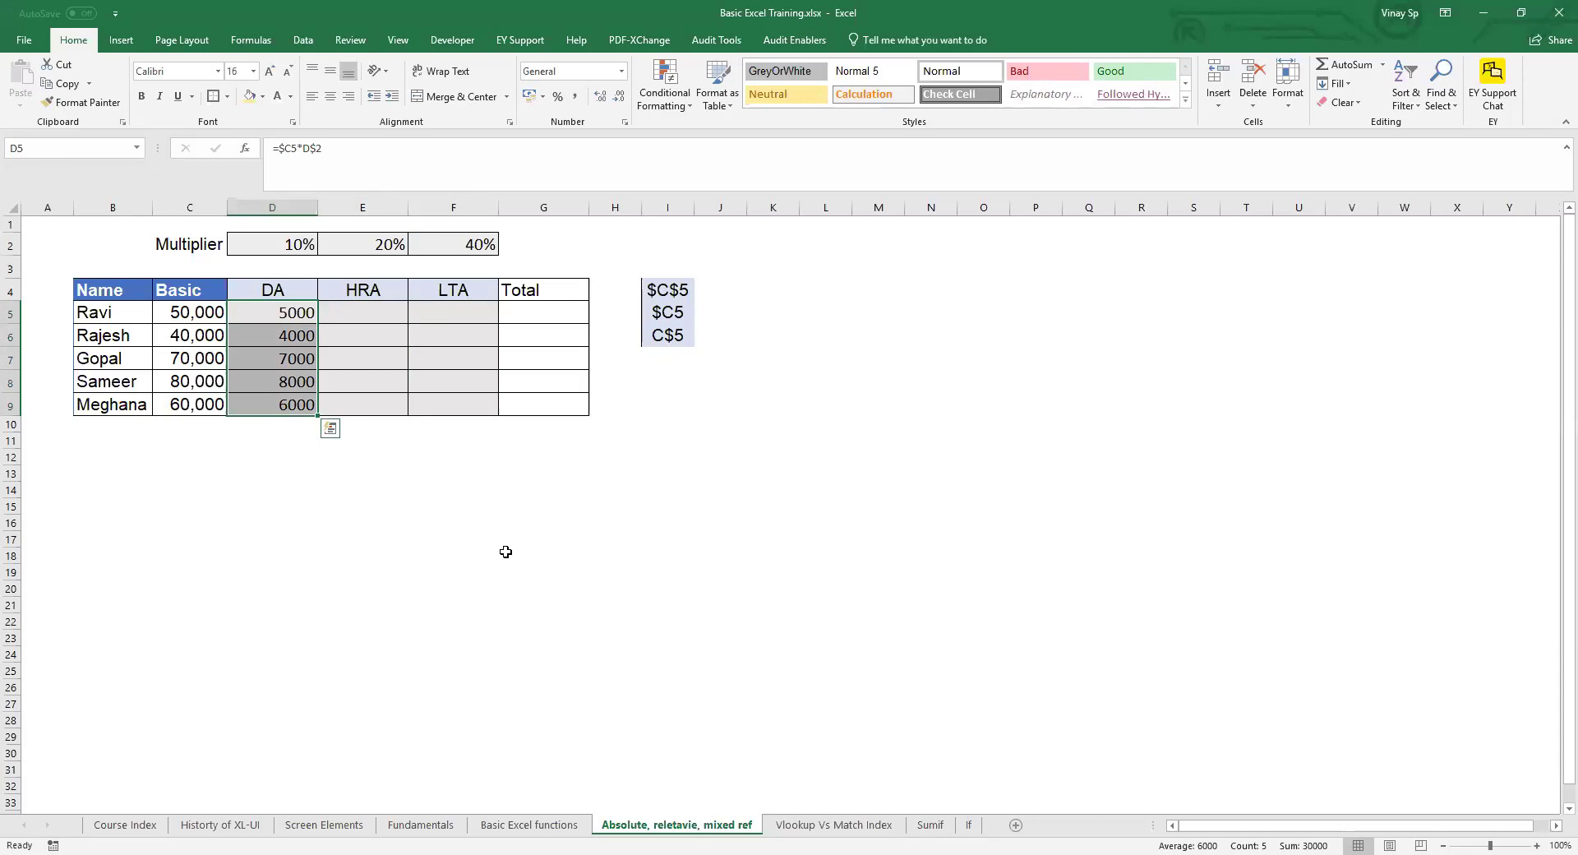
{"action": "key", "text": "Right"}
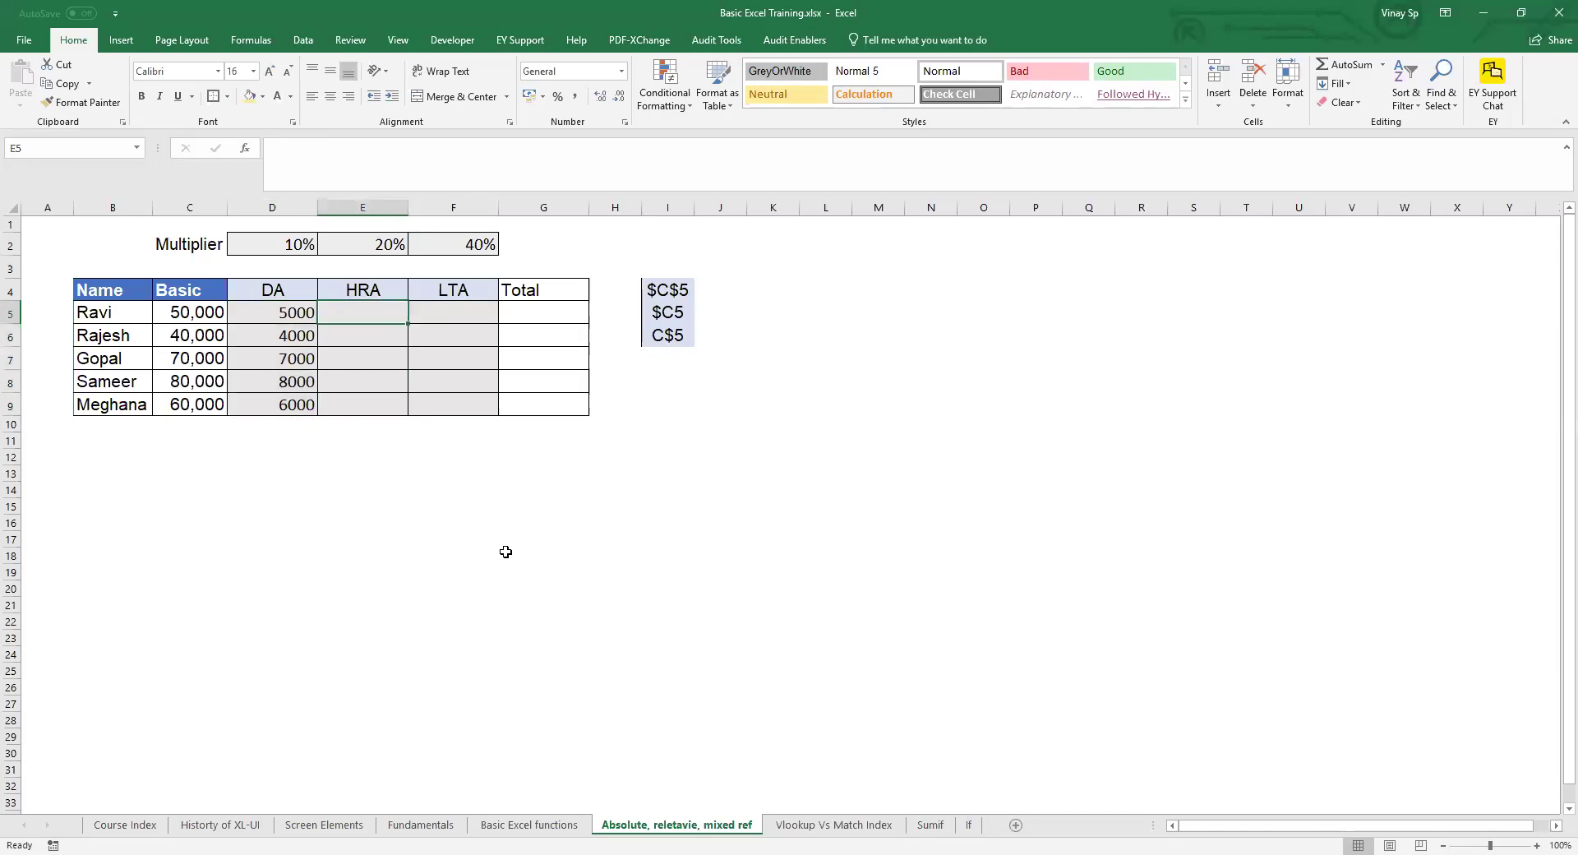
{"action": "key", "text": "Left"}
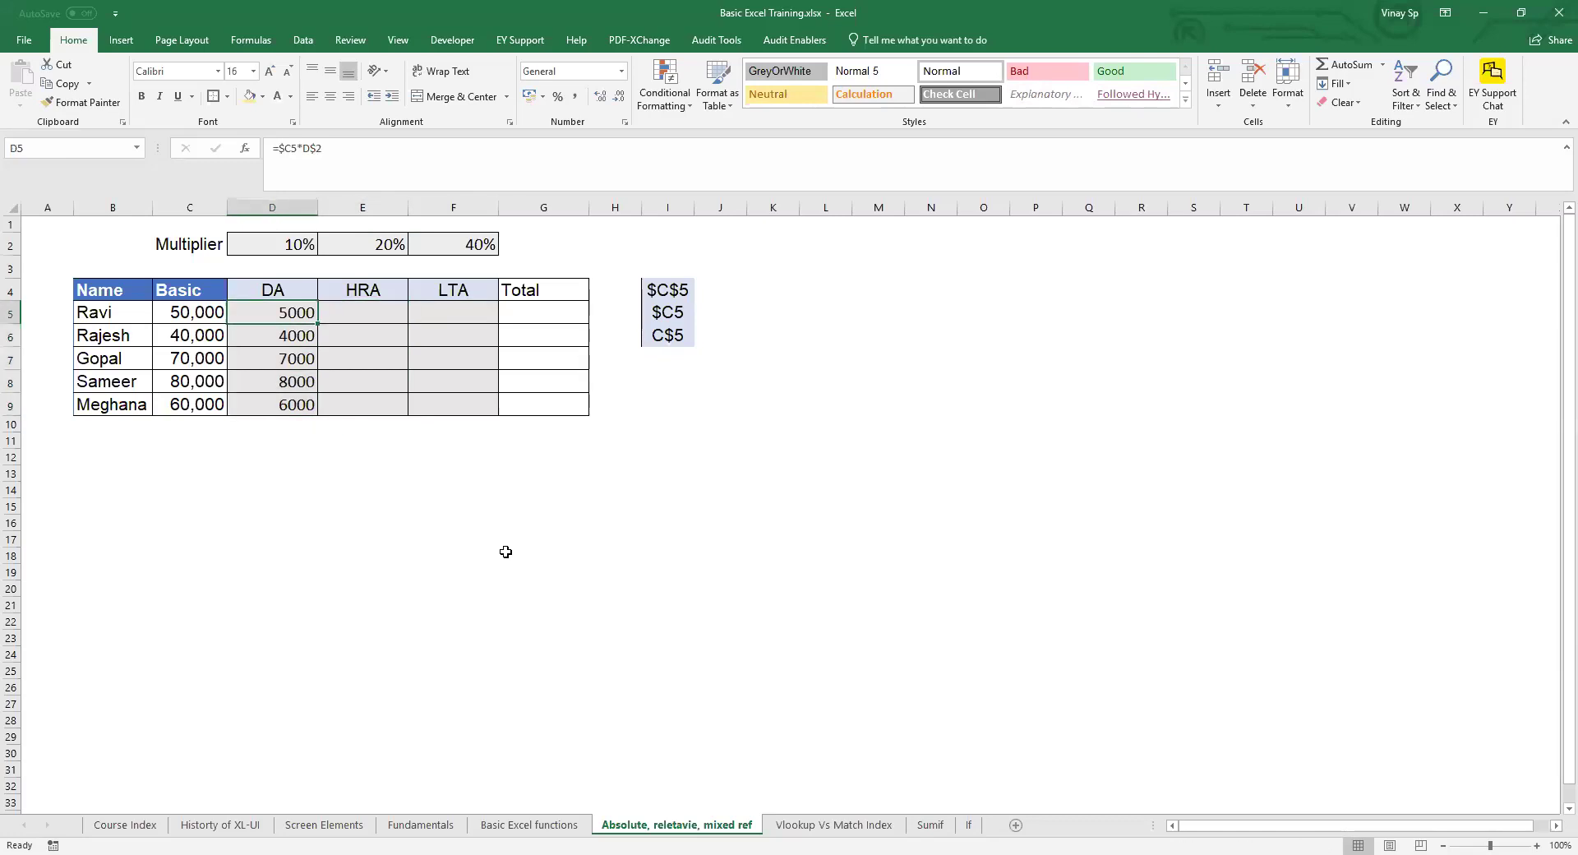
{"action": "key", "text": "Down"}
{"action": "key", "text": "ctrl+shift+Down"}
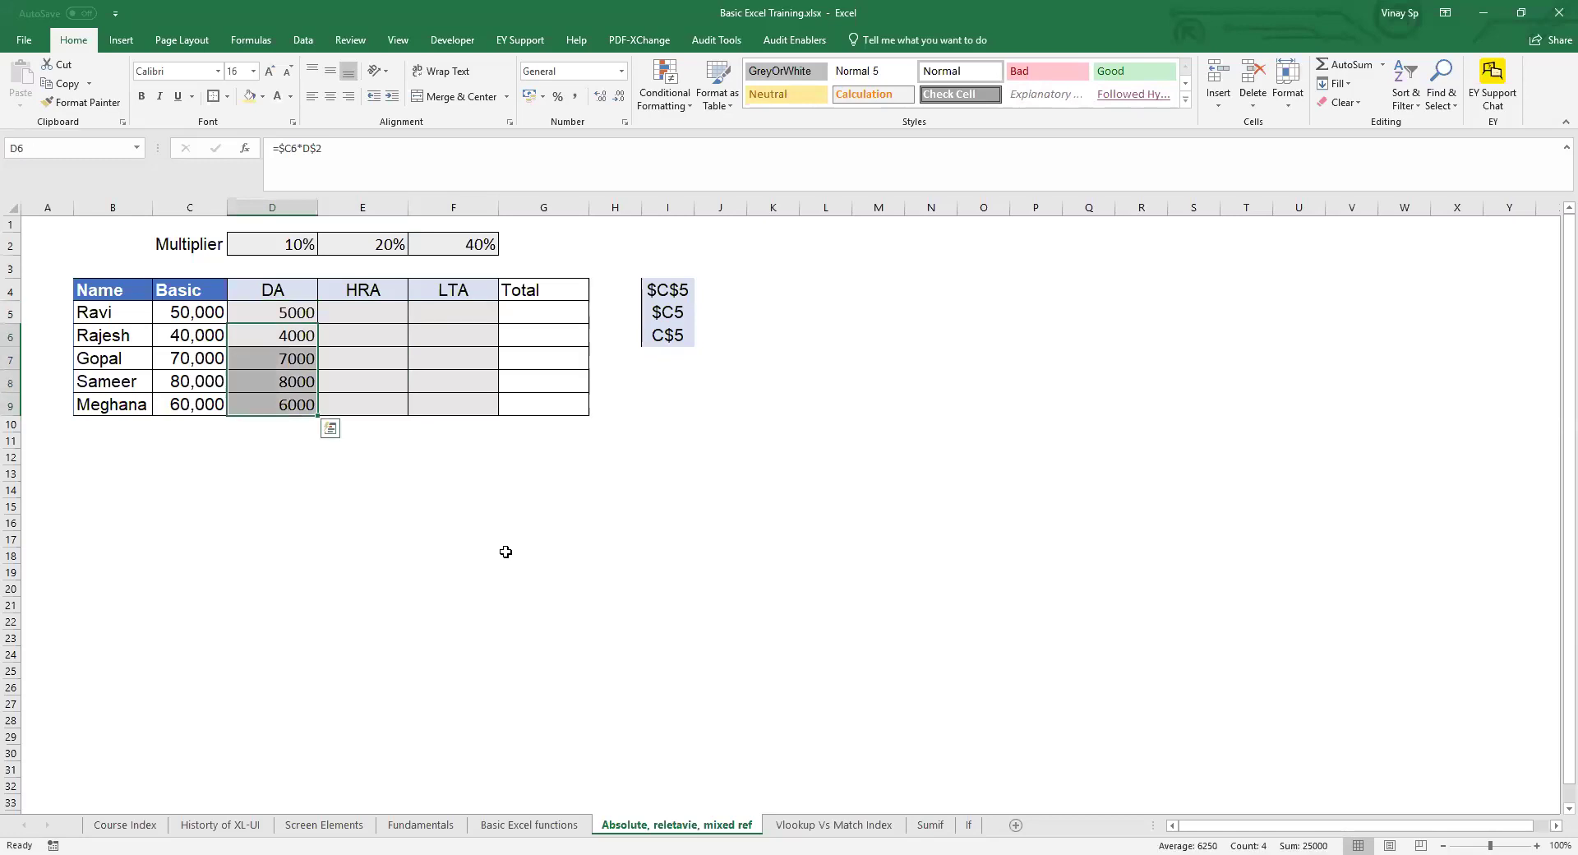
{"action": "key", "text": "ctrl+q"}
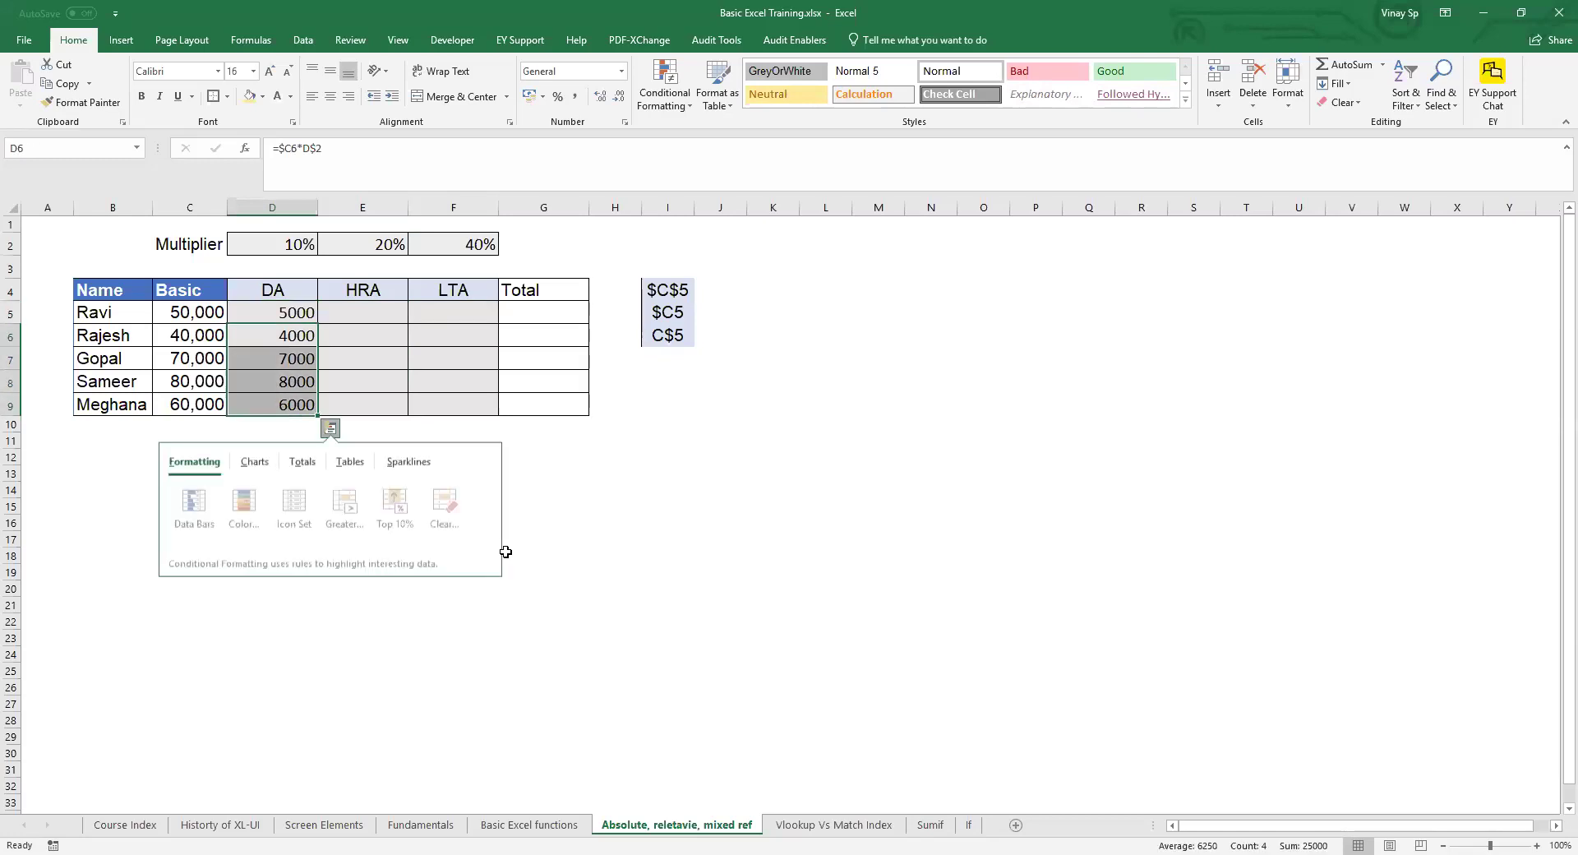
{"action": "key", "text": "Escape"}
{"action": "key", "text": "Up"}
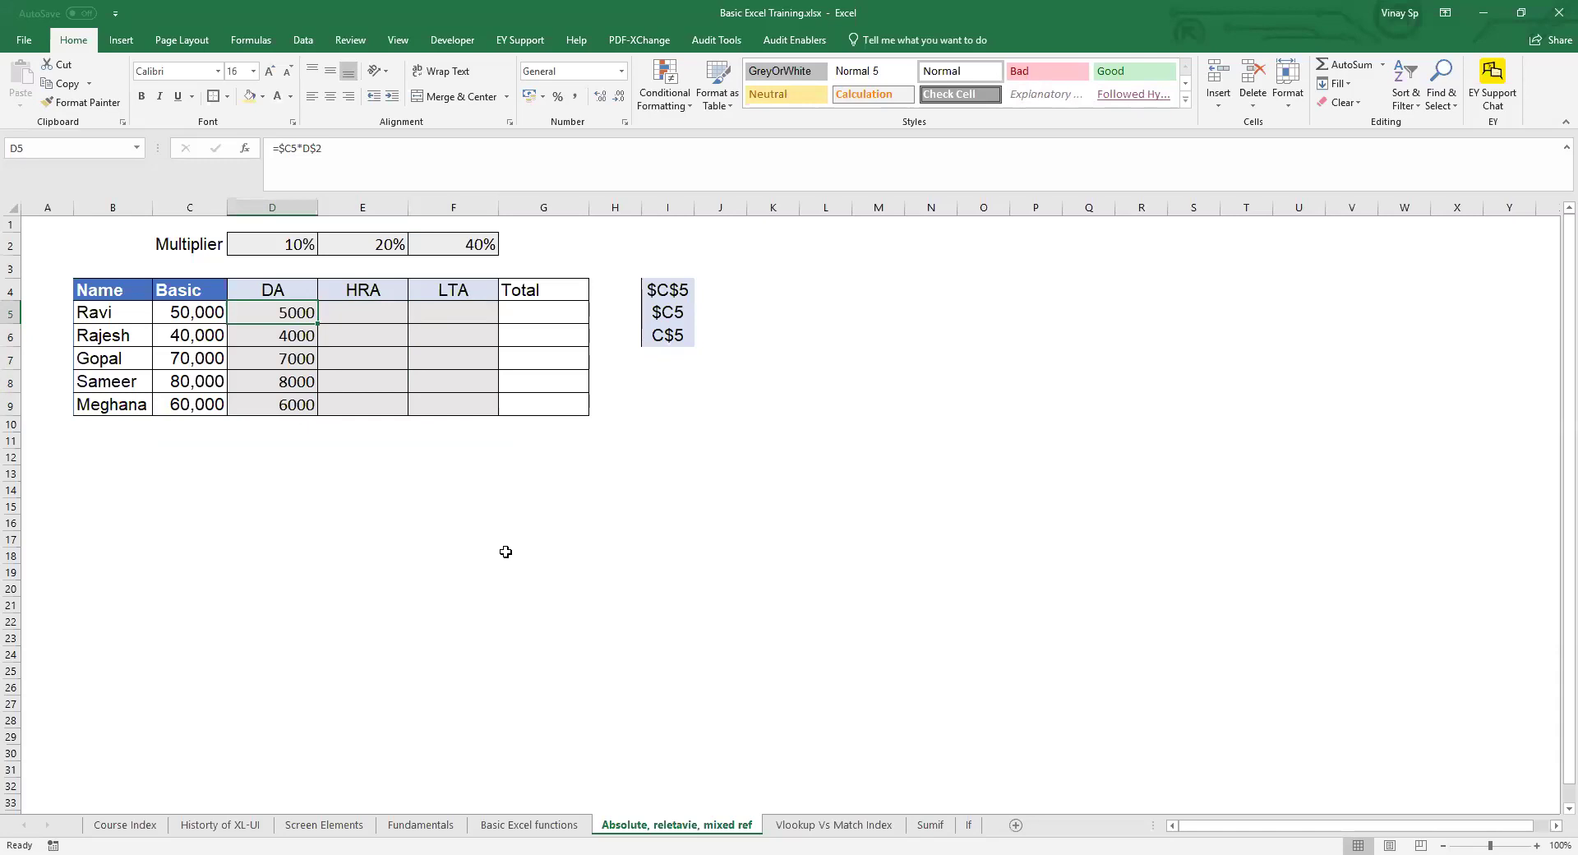
{"action": "key", "text": "shift+Right"}
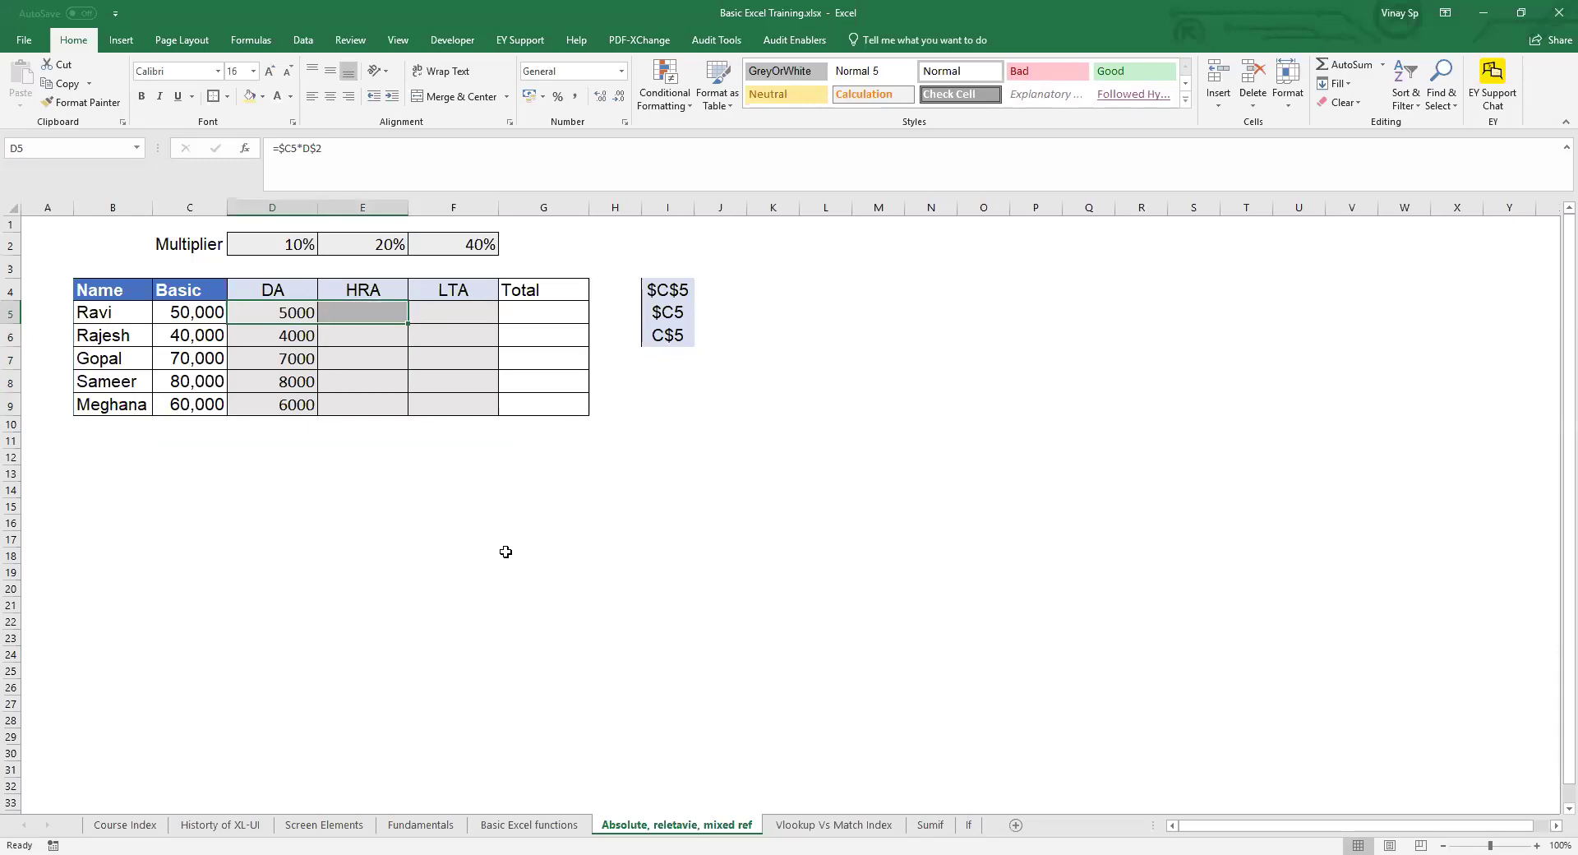
{"action": "key", "text": "shift+Right"}
{"action": "key", "text": "shift+Down"}
{"action": "key", "text": "shift+Down"}
{"action": "key", "text": "shift+Down"}
{"action": "key", "text": "shift+Down"}
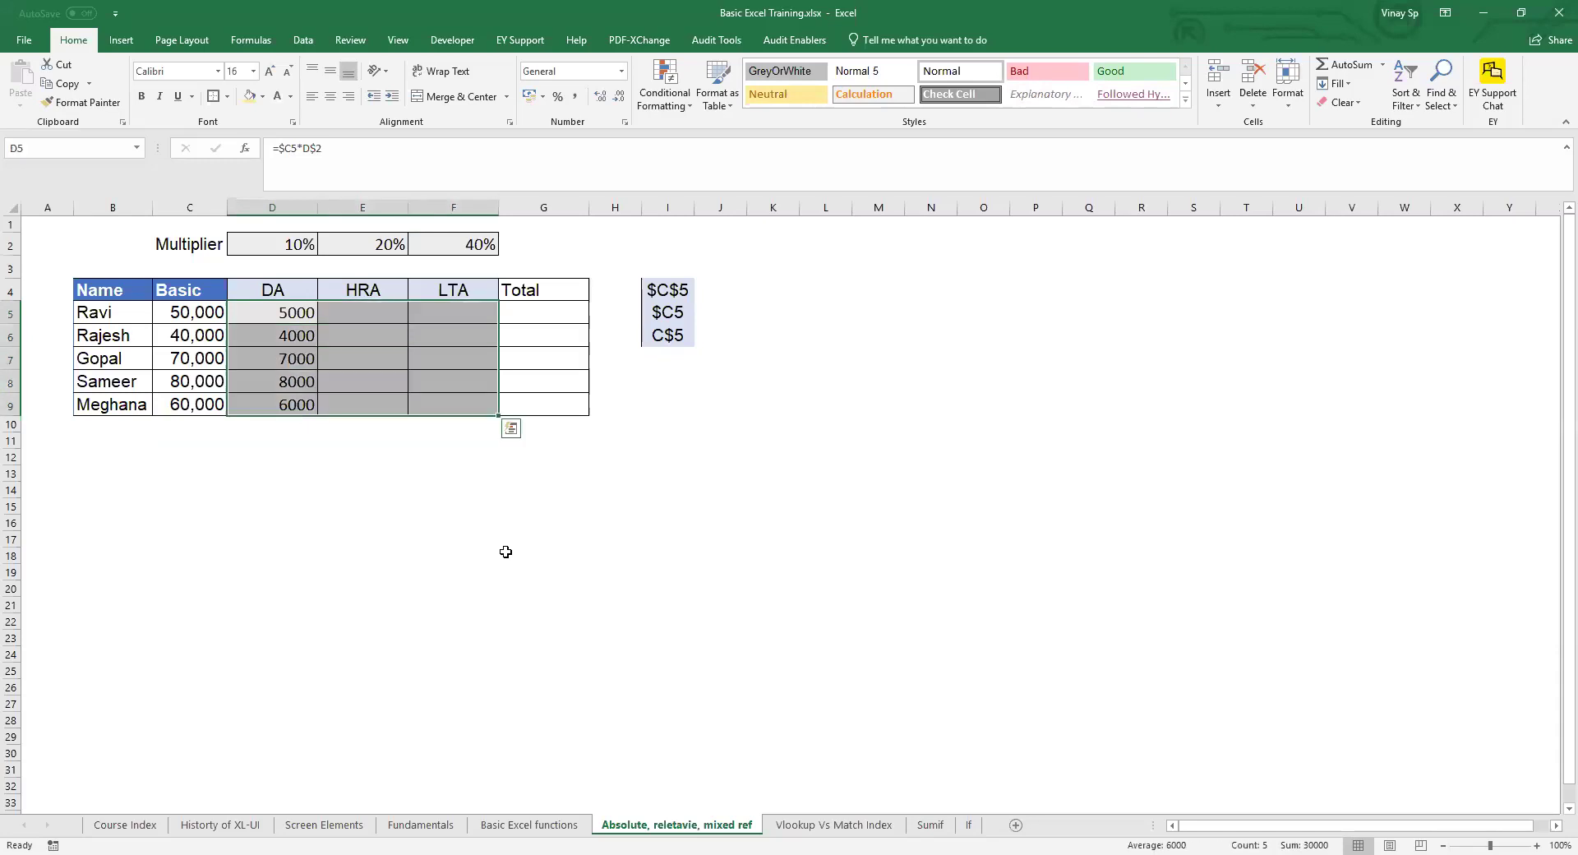
- Clear the DA formulas from D5:D9 and select D5
{"action": "key", "text": "Right"}
{"action": "key", "text": "Left"}
{"action": "key", "text": "ctrl+shift+Down"}
{"action": "key", "text": "Right"}
{"action": "key", "text": "Left"}
{"action": "key", "text": "ctrl+shift+Down"}
{"action": "key", "text": "Delete"}
{"action": "key", "text": "Right"}
{"action": "key", "text": "Left"}
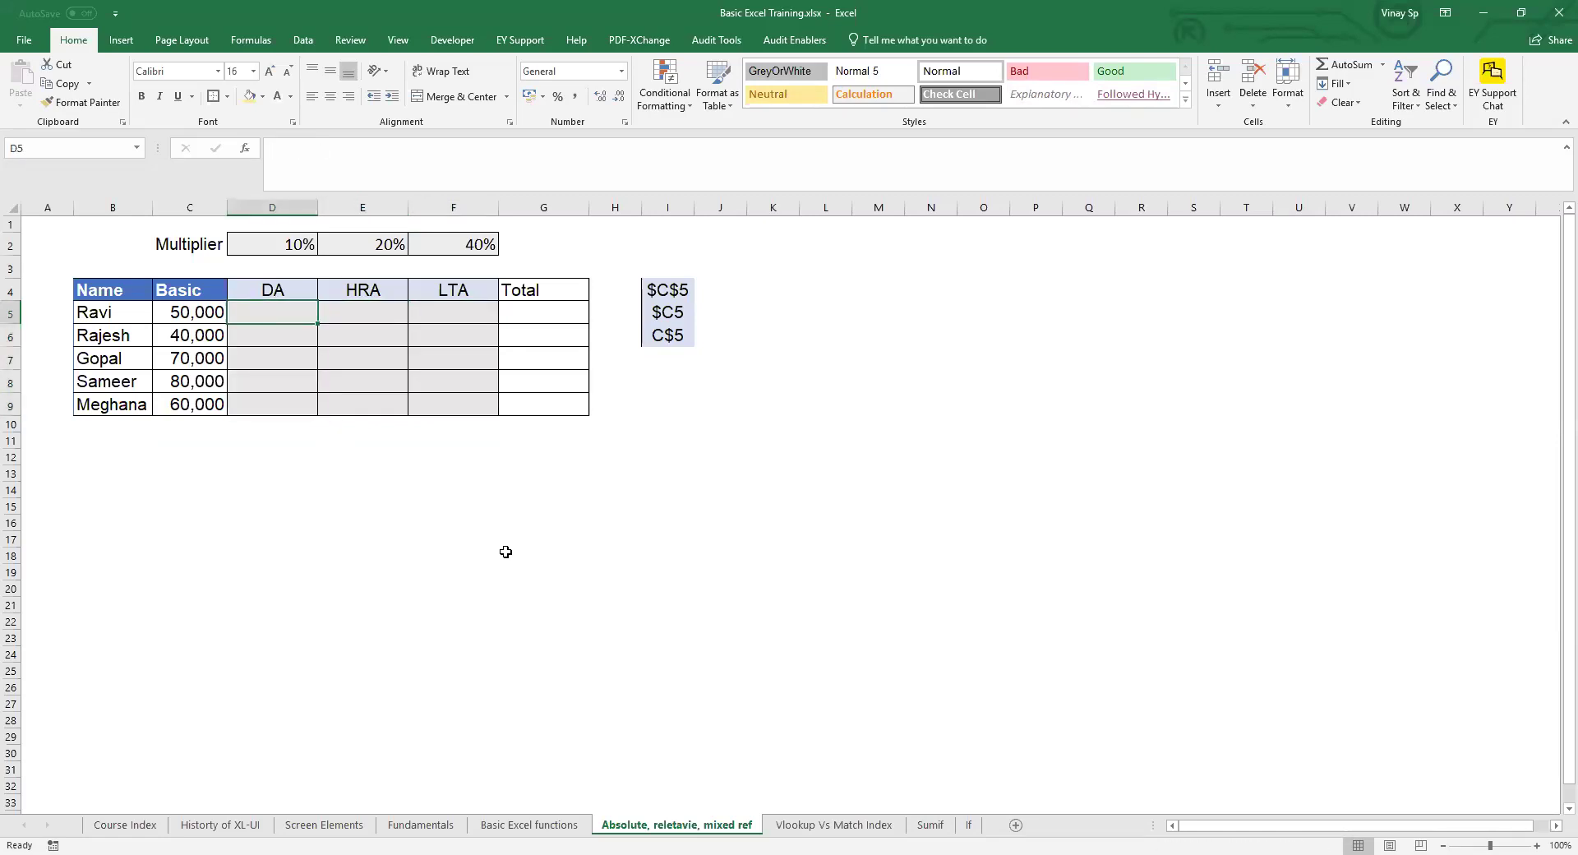
- Enter the formula =C5+D2 in the first DA cell, D5
{"action": "type", "text": "="}
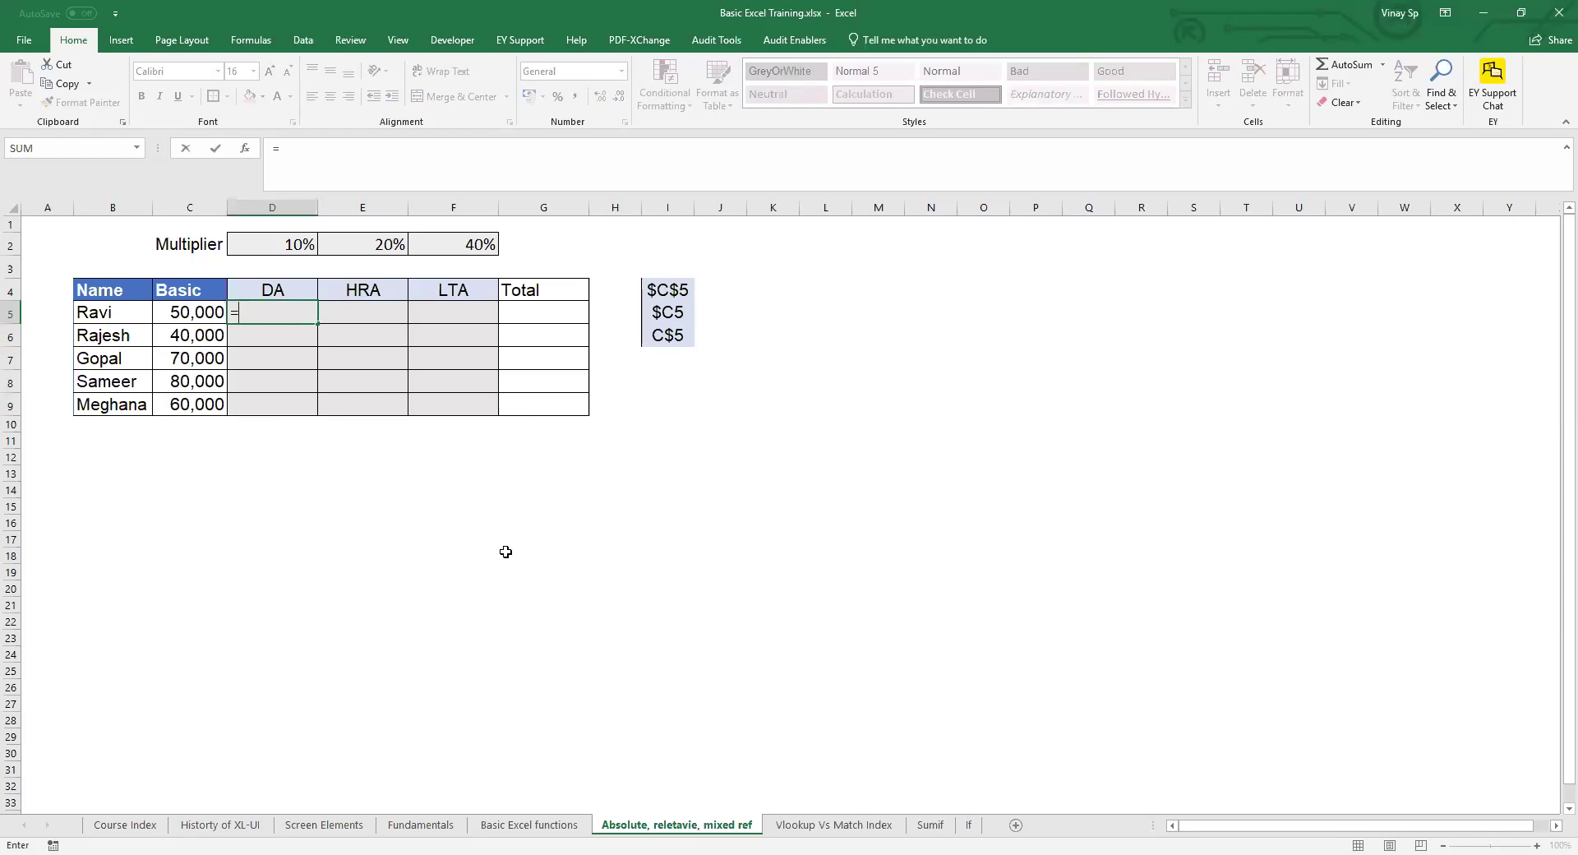
{"action": "key", "text": "Left"}
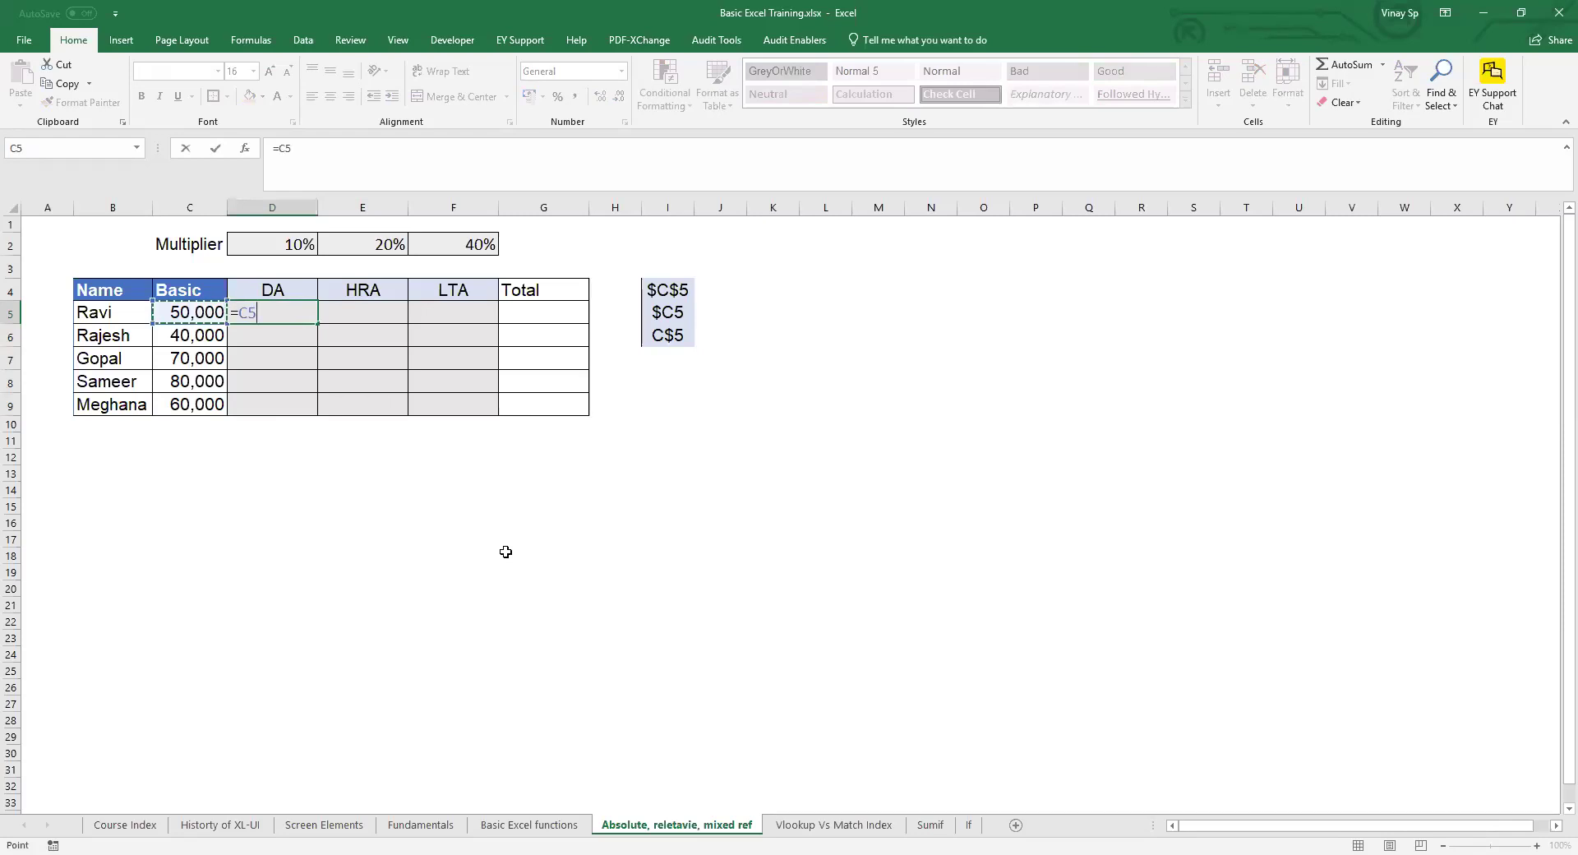
{"action": "type", "text": "+"}
{"action": "left_click", "coordinate": [271, 244]}
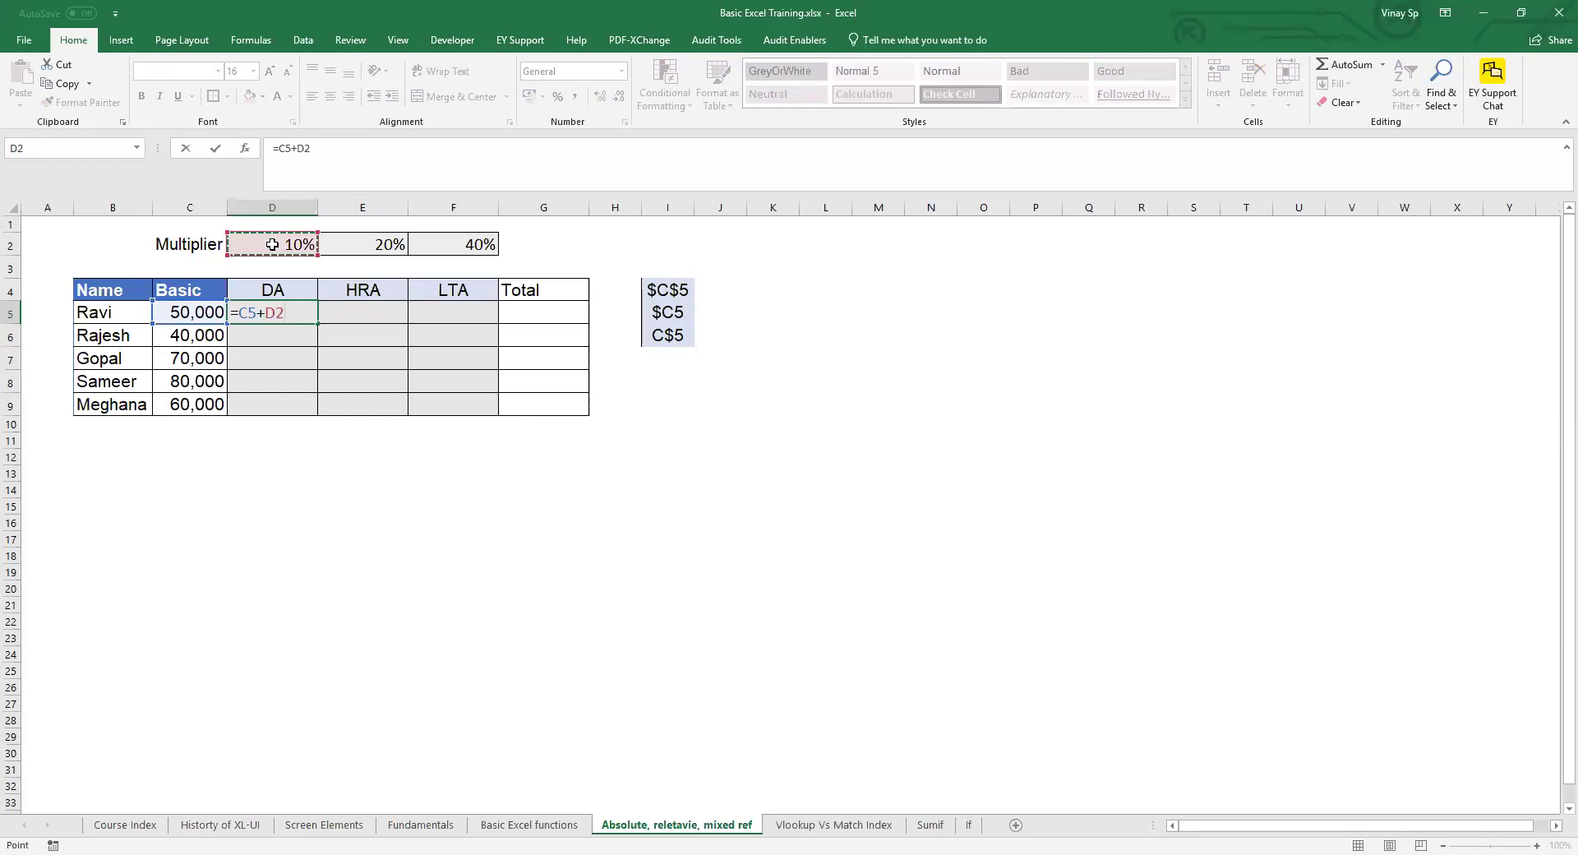
{"action": "key", "text": "Return"}
- Replace the plus operator in D5 with multiplication so the formula reads =C5*D2
{"action": "key", "text": "Up"}
{"action": "left_click", "coordinate": [289, 147]}
{"action": "key", "text": "shift+Right"}
{"action": "type", "text": "*"}
{"action": "key", "text": "Return"}
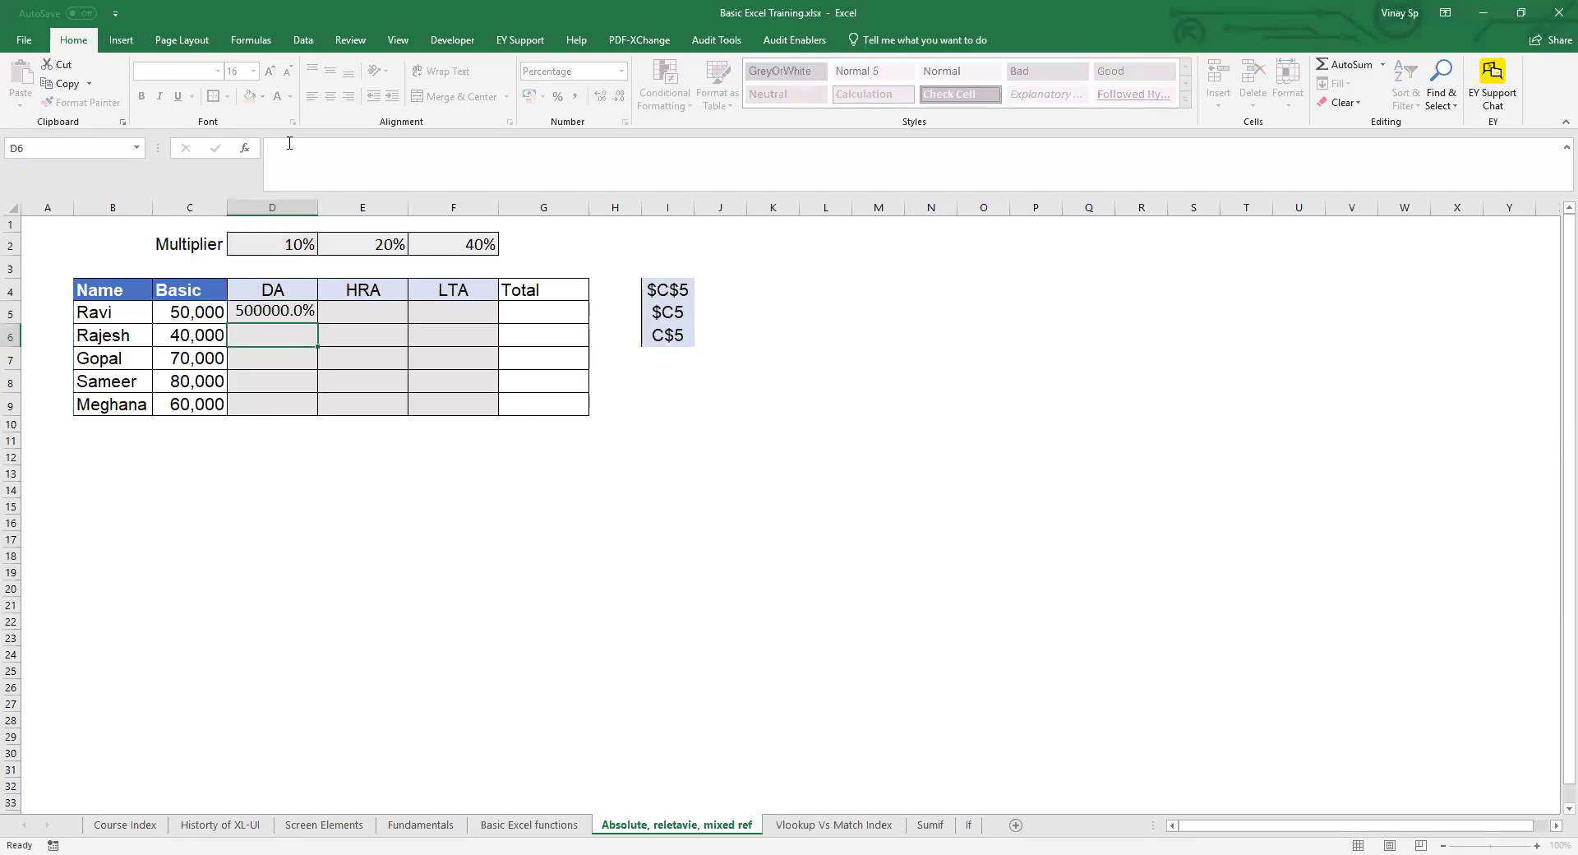
- Format D5 as Number with no decimal places
{"action": "key", "text": "Up"}
{"action": "key", "text": "Right"}
{"action": "key", "text": "Left"}
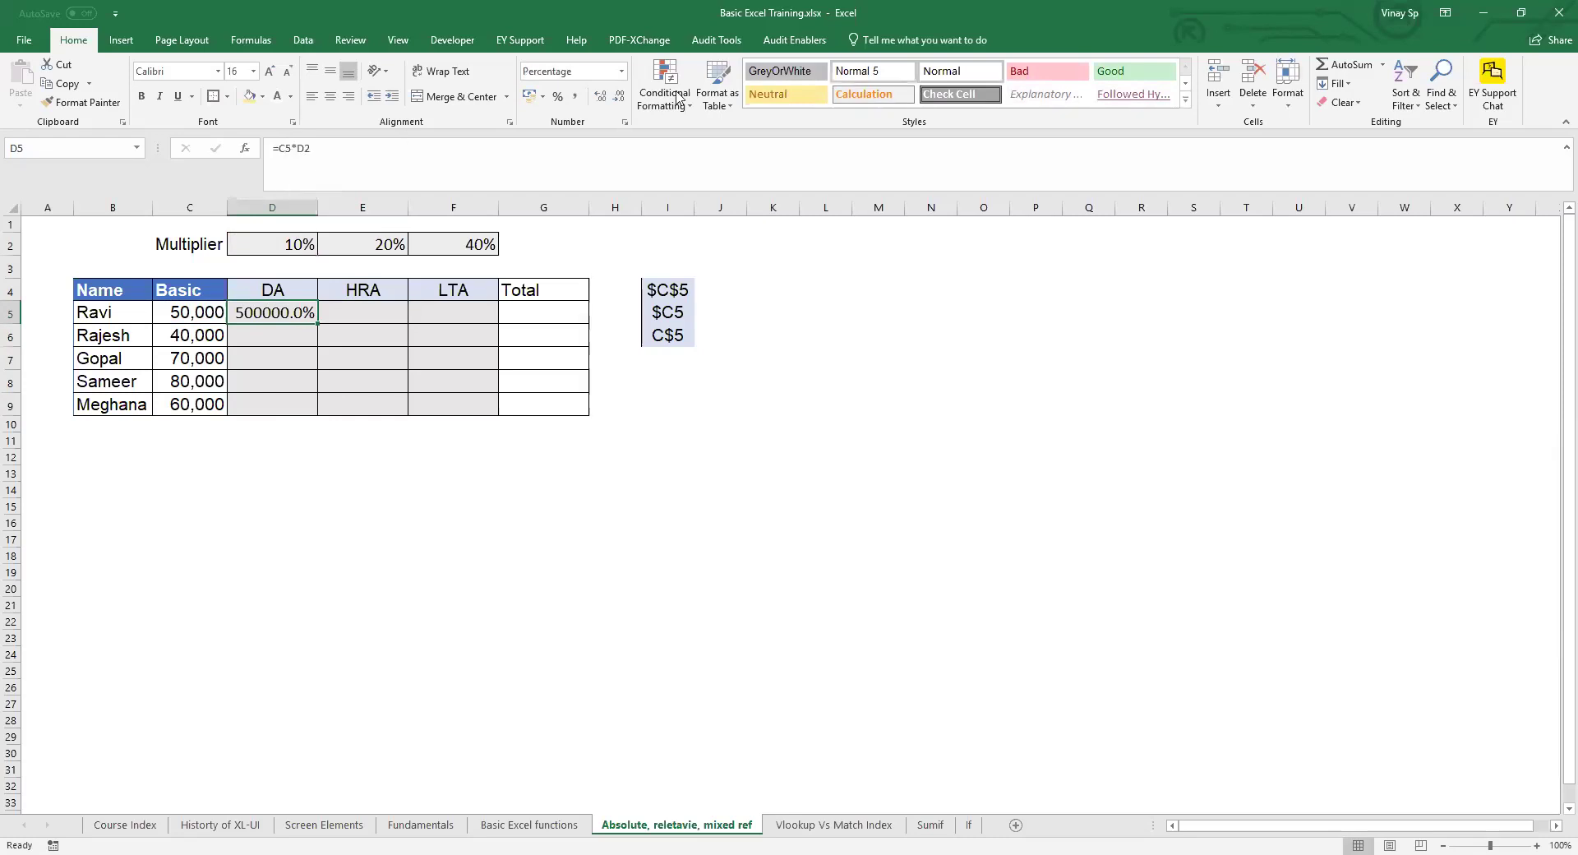
{"action": "left_click", "coordinate": [623, 73]}
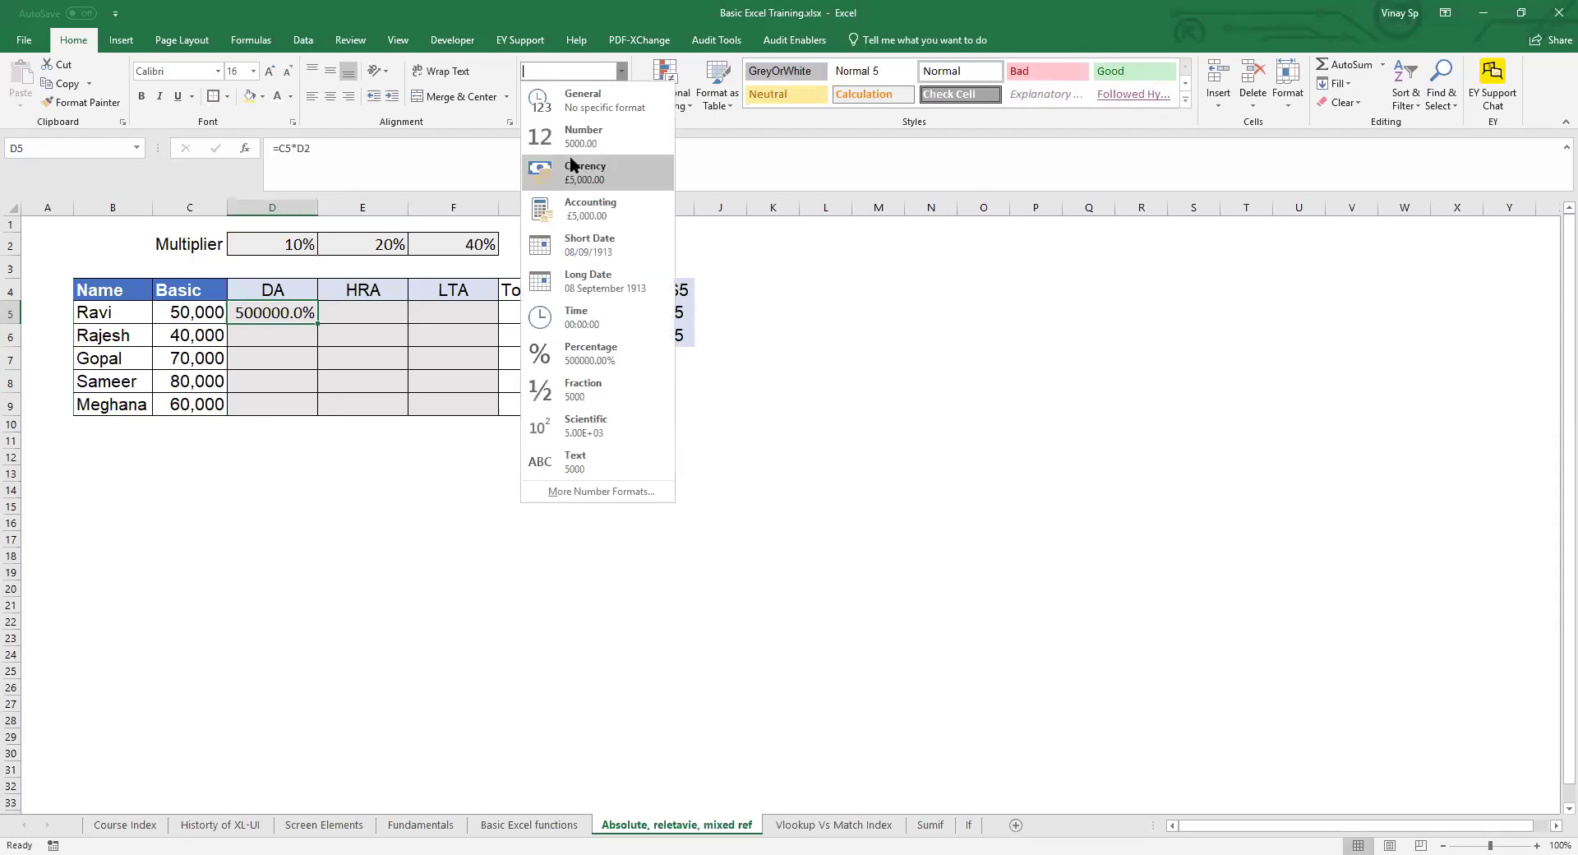
{"action": "left_click", "coordinate": [284, 318]}
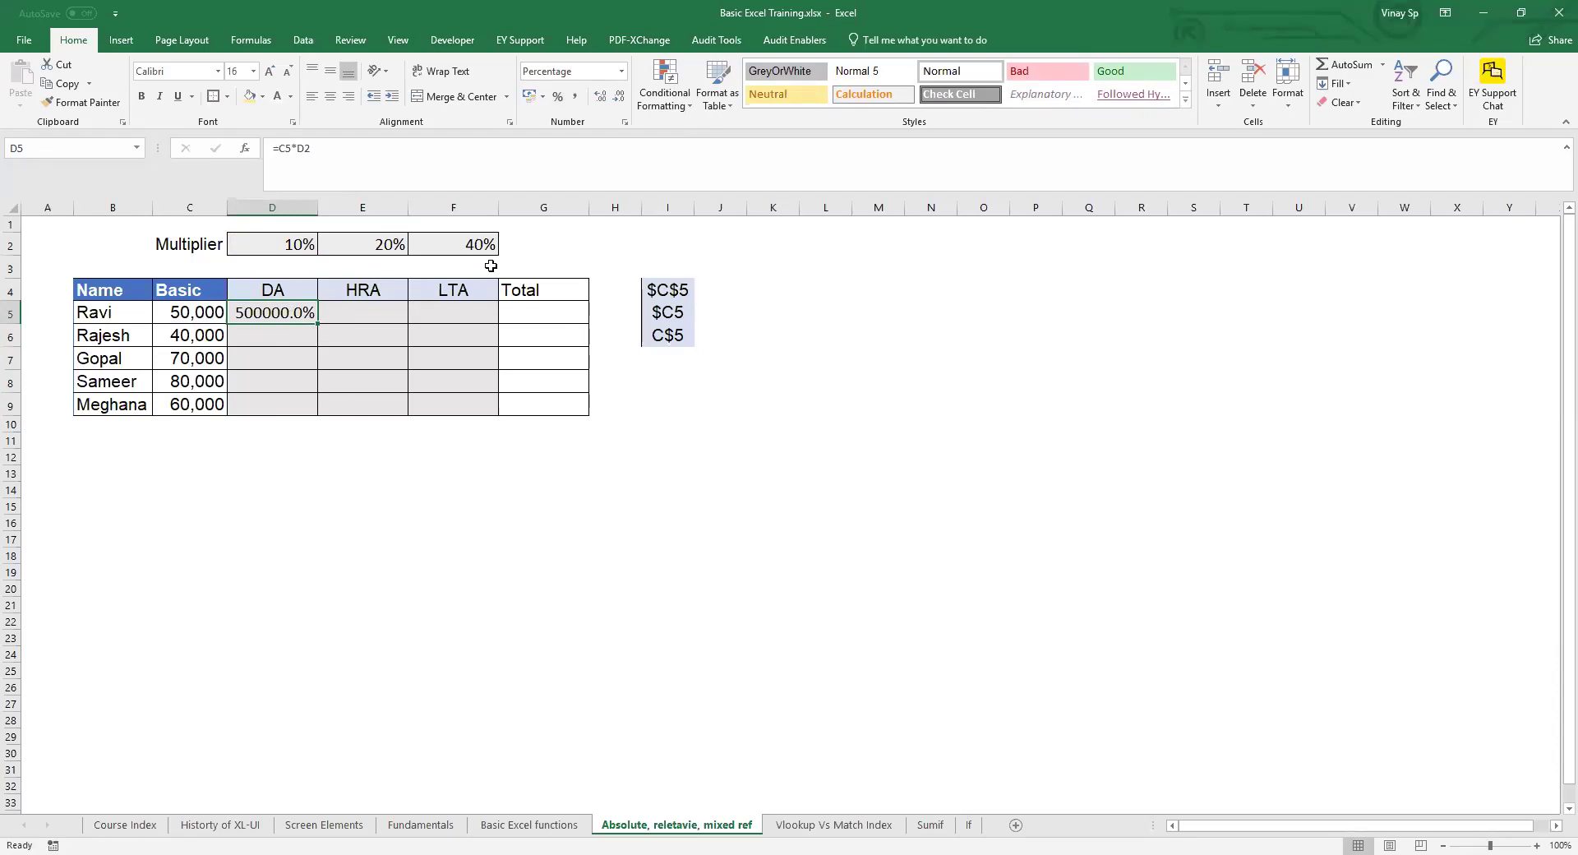
{"action": "left_click", "coordinate": [621, 71]}
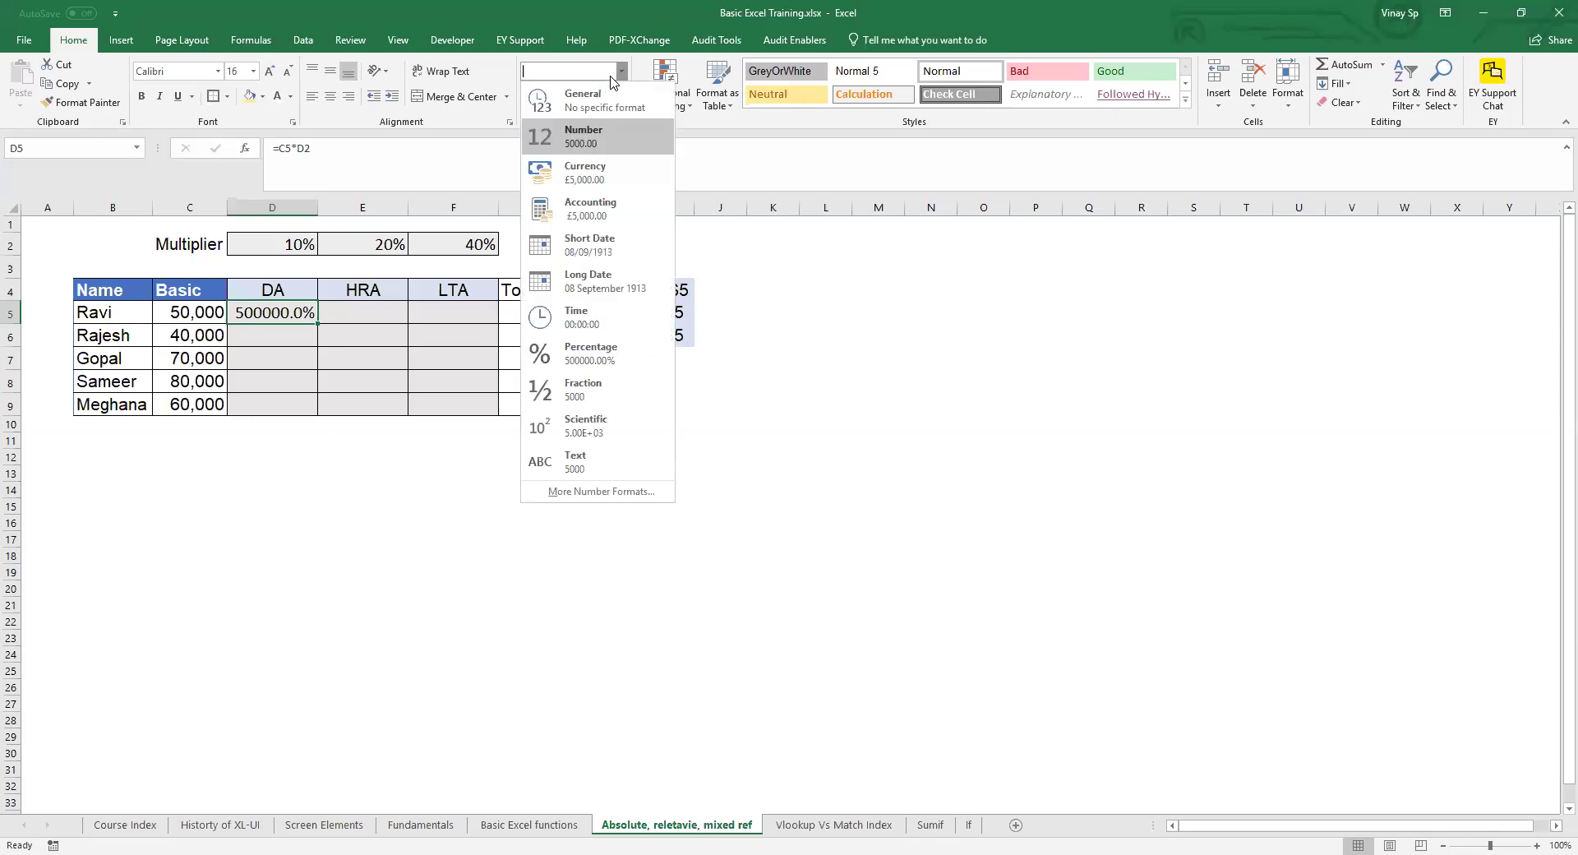
{"action": "left_click", "coordinate": [585, 138]}
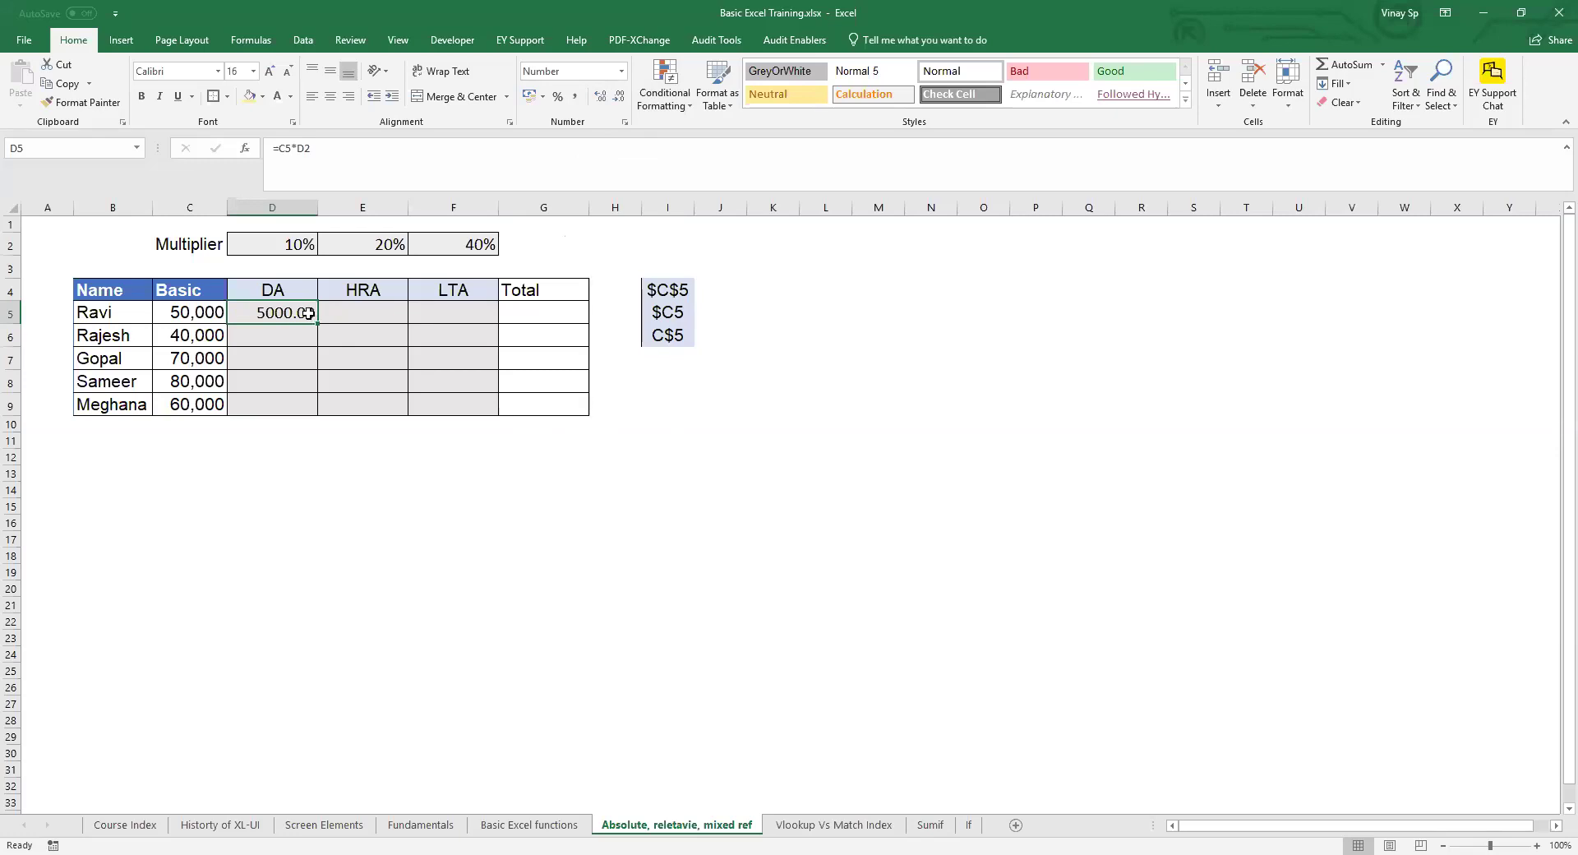
{"action": "left_click", "coordinate": [619, 97]}
{"action": "left_click", "coordinate": [619, 97]}
- Copy the relative formula =C5*D2 from D5 into HRA cell E5 and inspect its references
{"action": "left_click", "coordinate": [410, 150]}
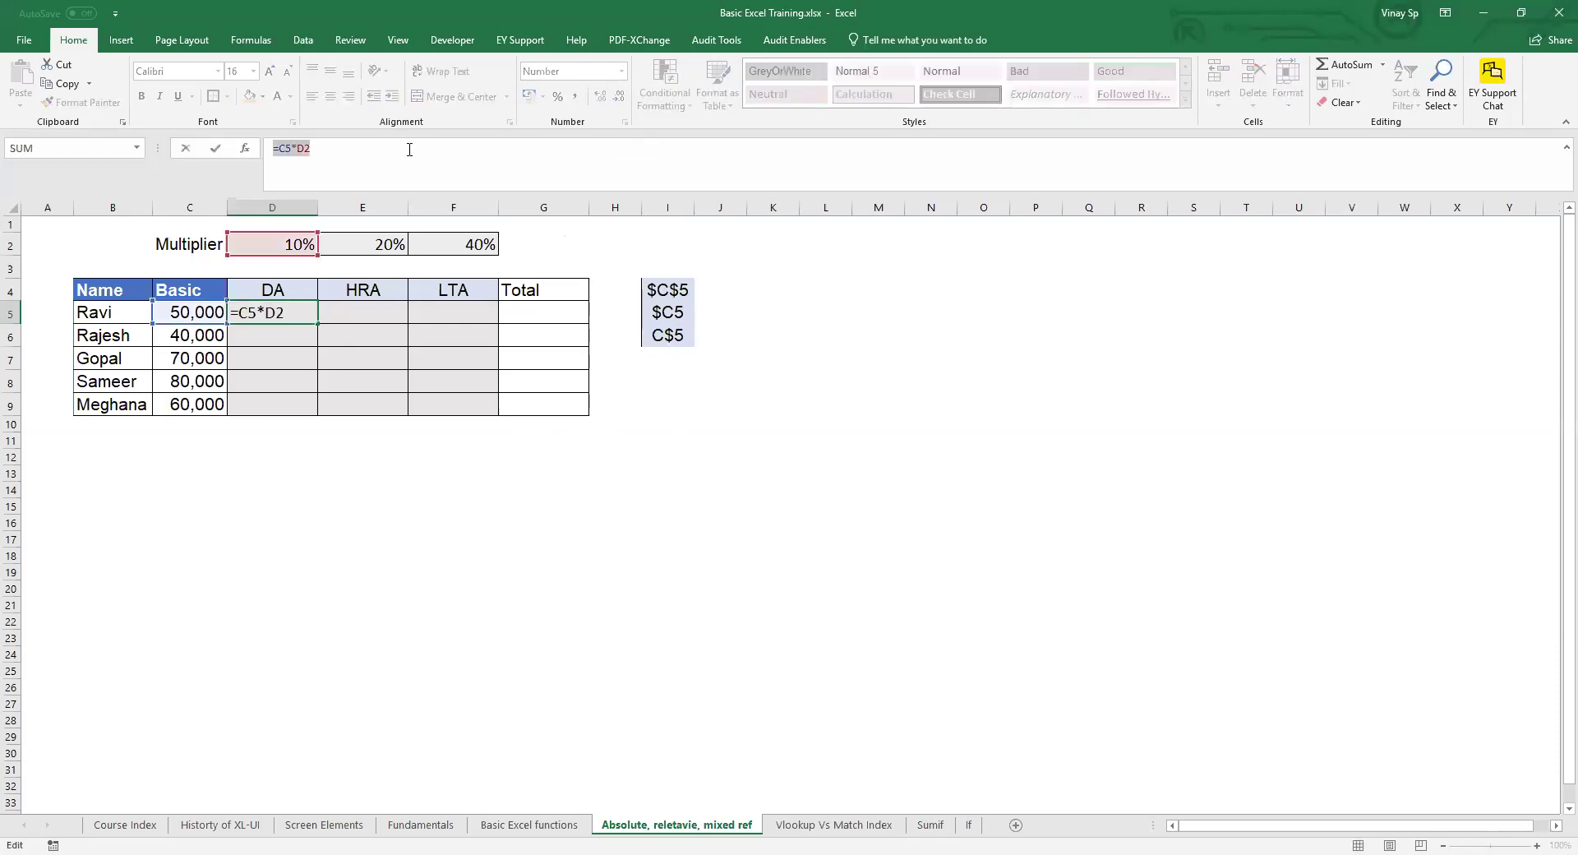
{"action": "key", "text": "Return"}
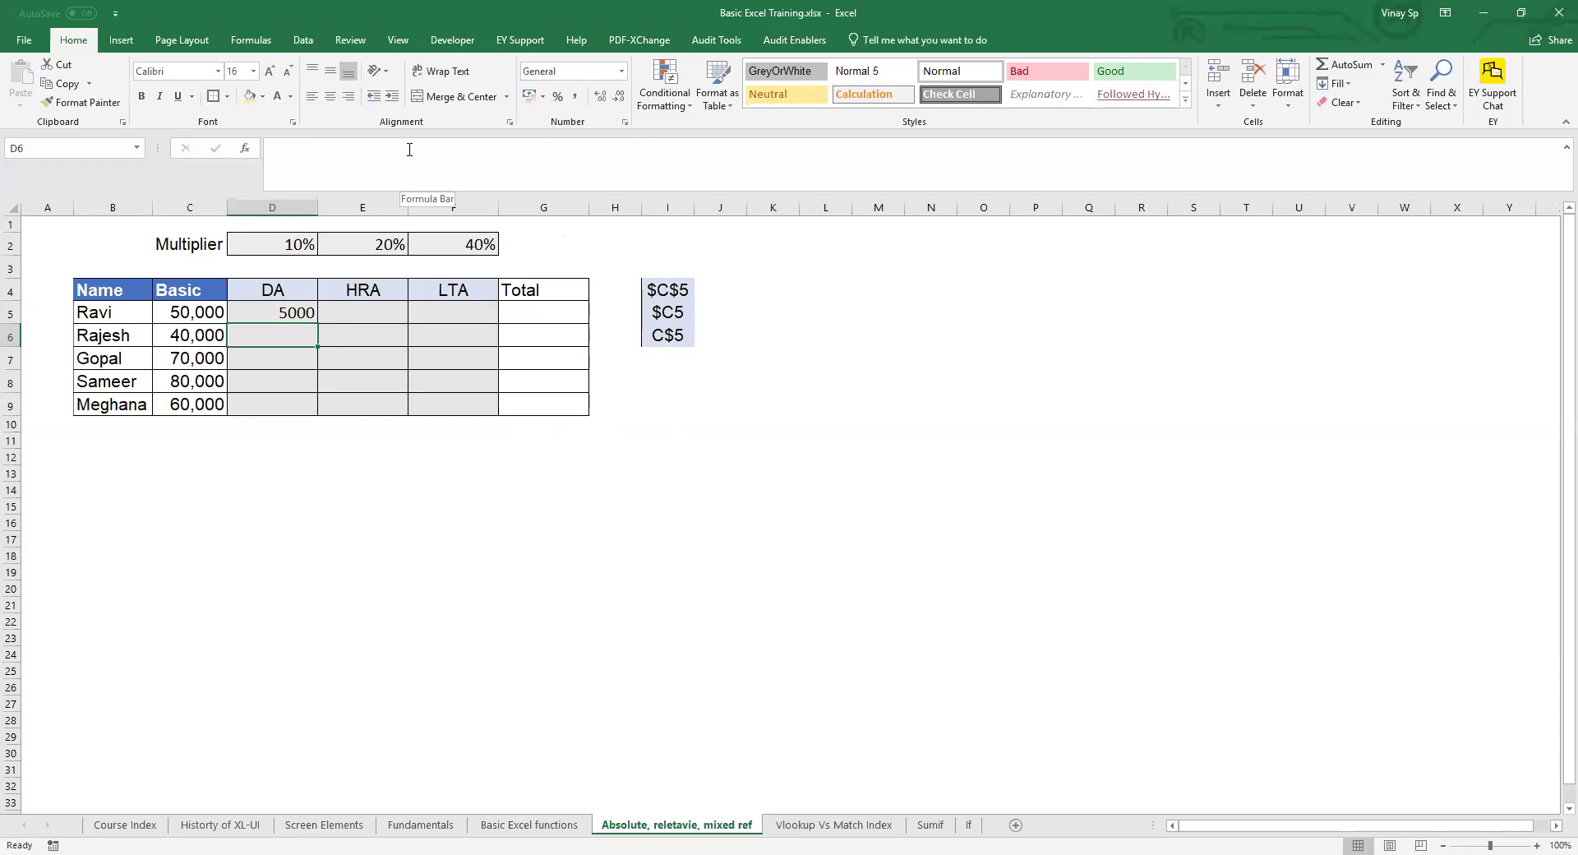
{"action": "key", "text": "Up"}
{"action": "key", "text": "ctrl+c"}
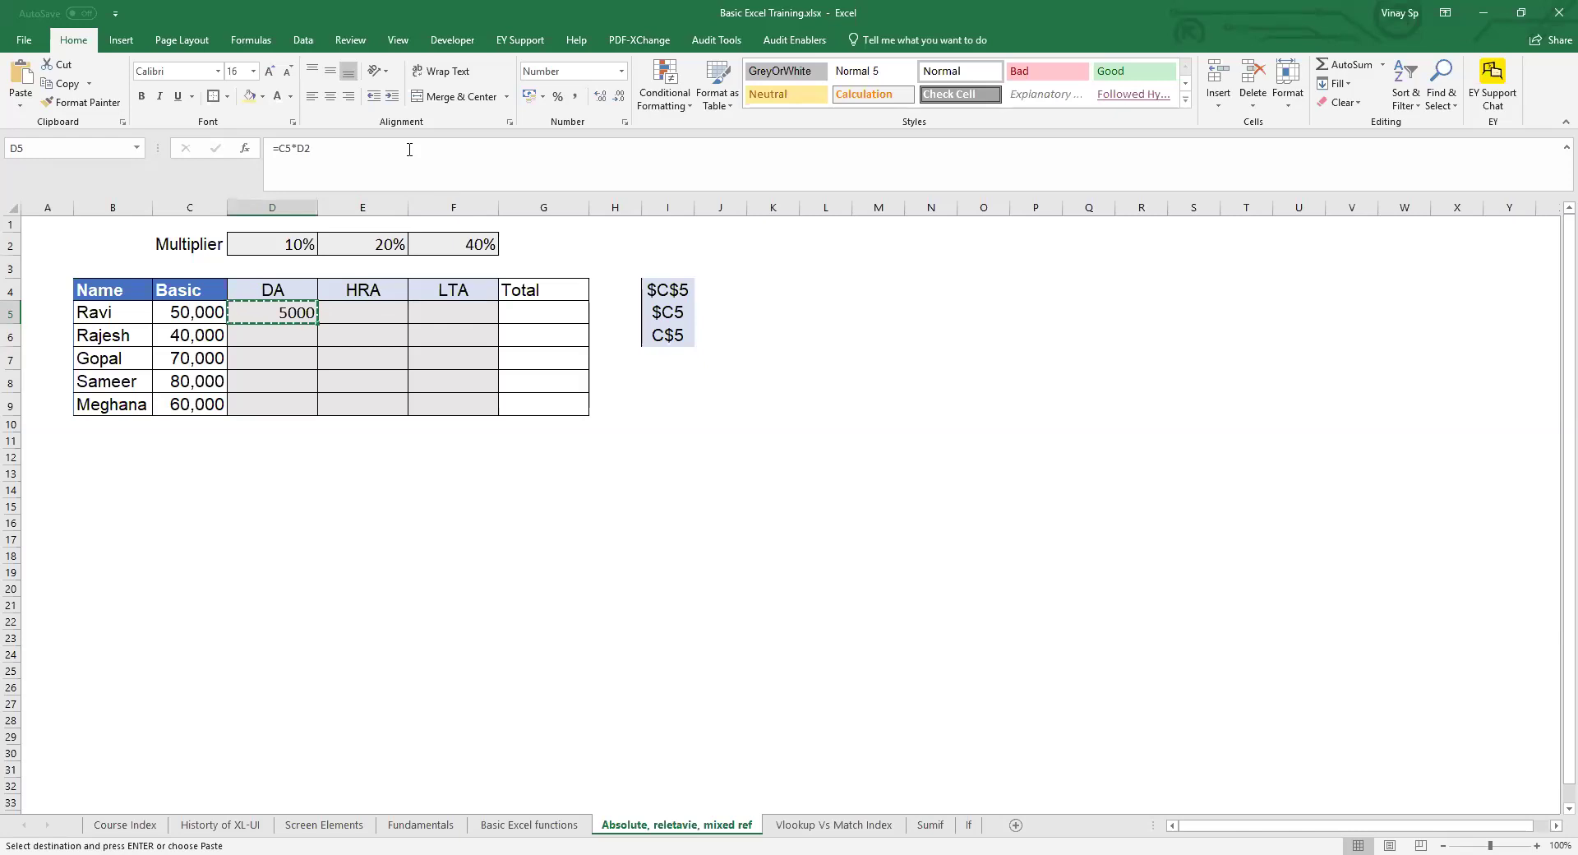
{"action": "key", "text": "Right"}
{"action": "key", "text": "ctrl+v"}
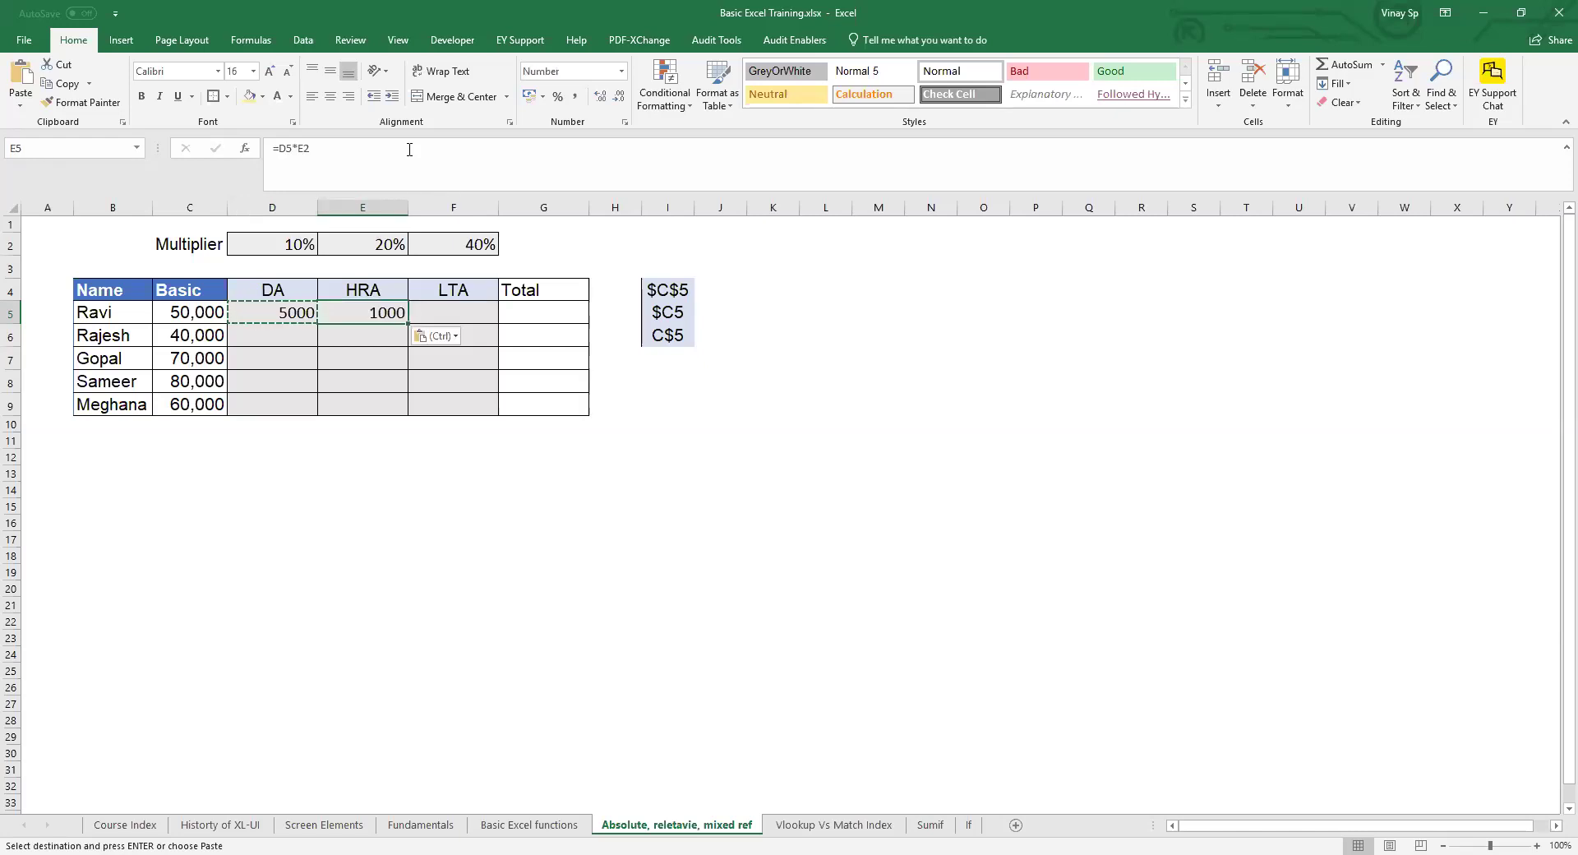
{"action": "key", "text": "F2"}
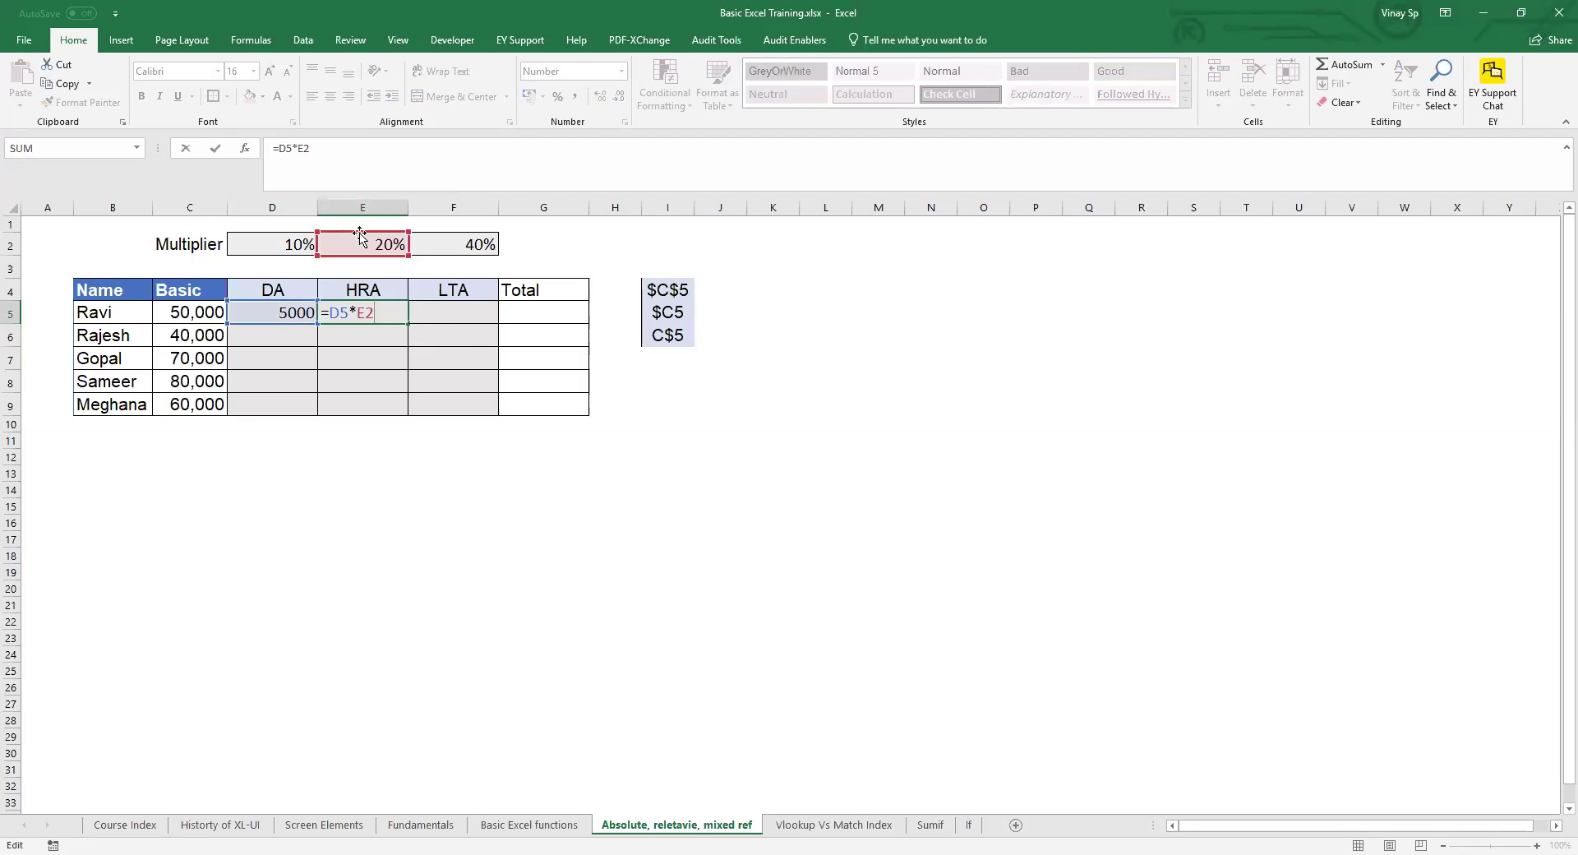
- Clear the test formula from E5 and return to D5
{"action": "key", "text": "ctrl+Return"}
{"action": "key", "text": "Delete"}
{"action": "left_click", "coordinate": [259, 304]}
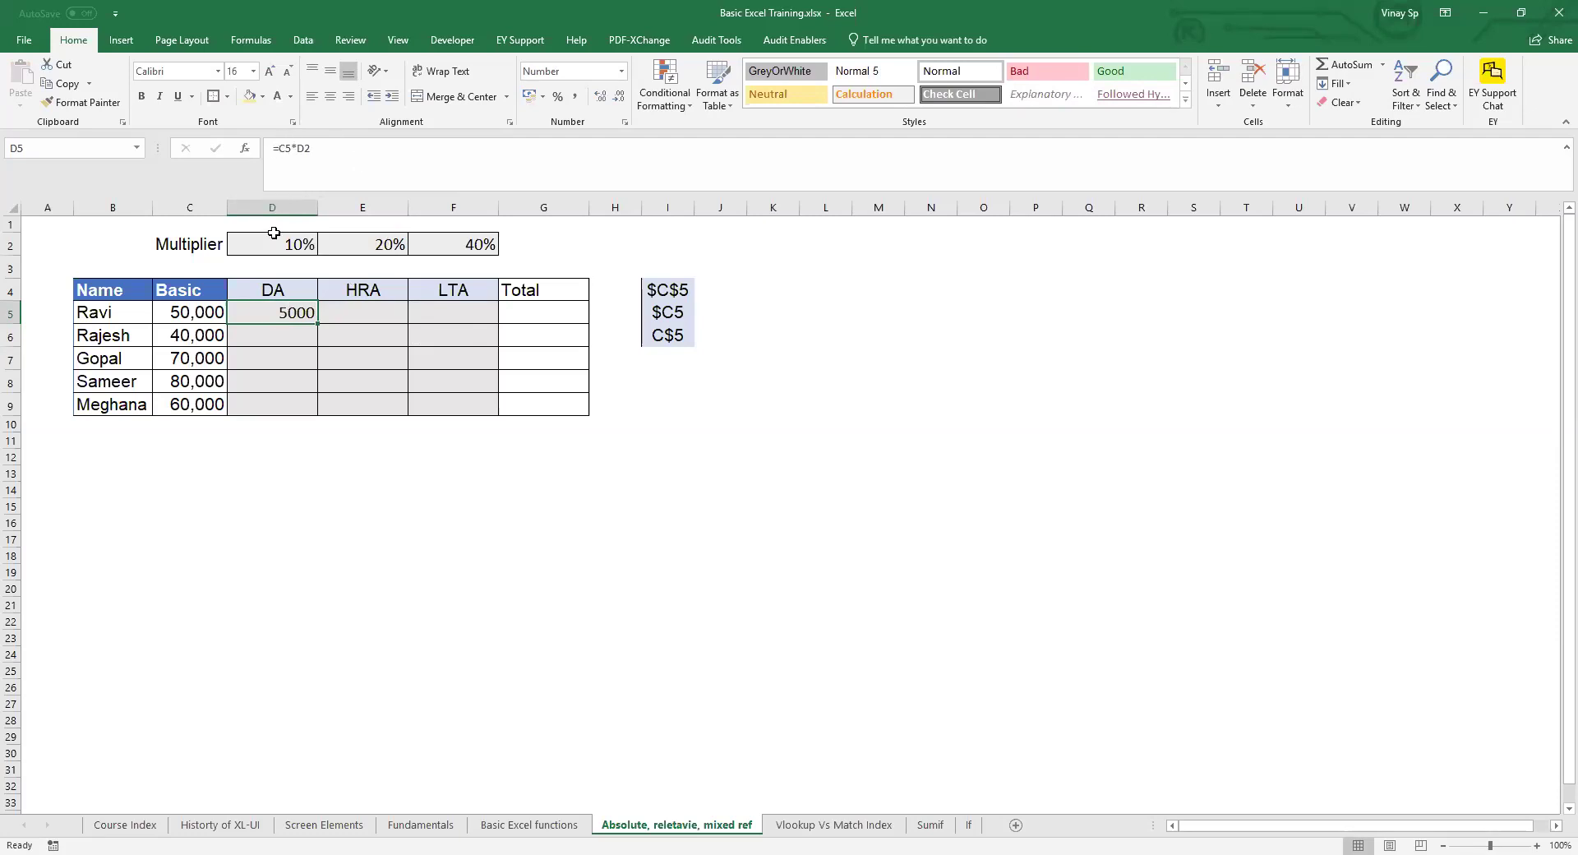
- Make the Basic reference in D5 fully absolute so the formula reads =$C$5*D2
{"action": "left_click", "coordinate": [282, 149]}
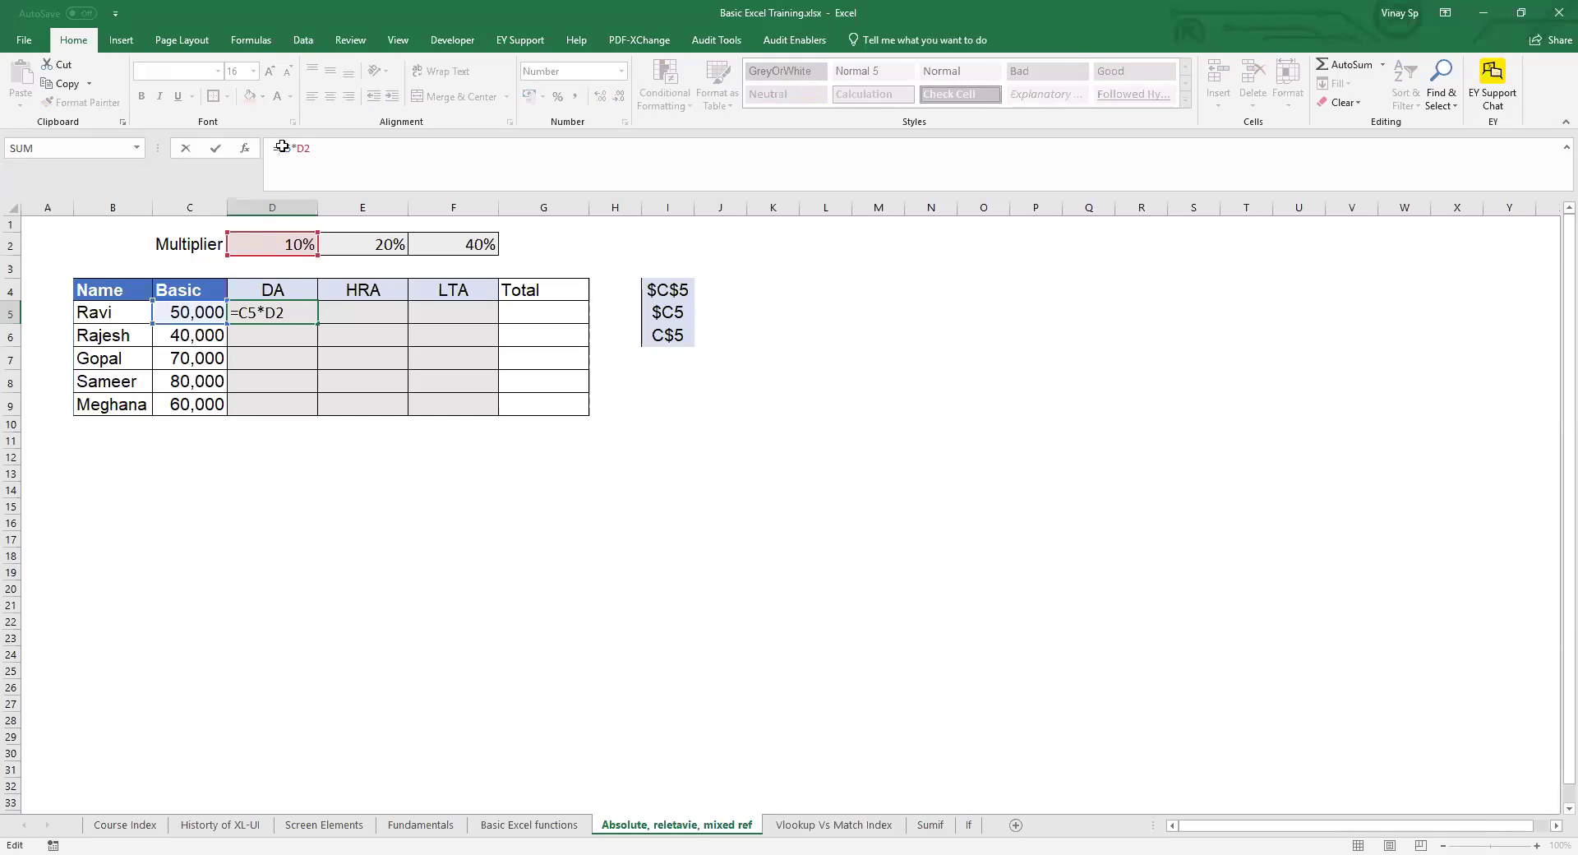
{"action": "type", "text": "$"}
{"action": "left_click", "coordinate": [293, 149]}
{"action": "type", "text": "$"}
{"action": "key", "text": "ctrl+Return"}
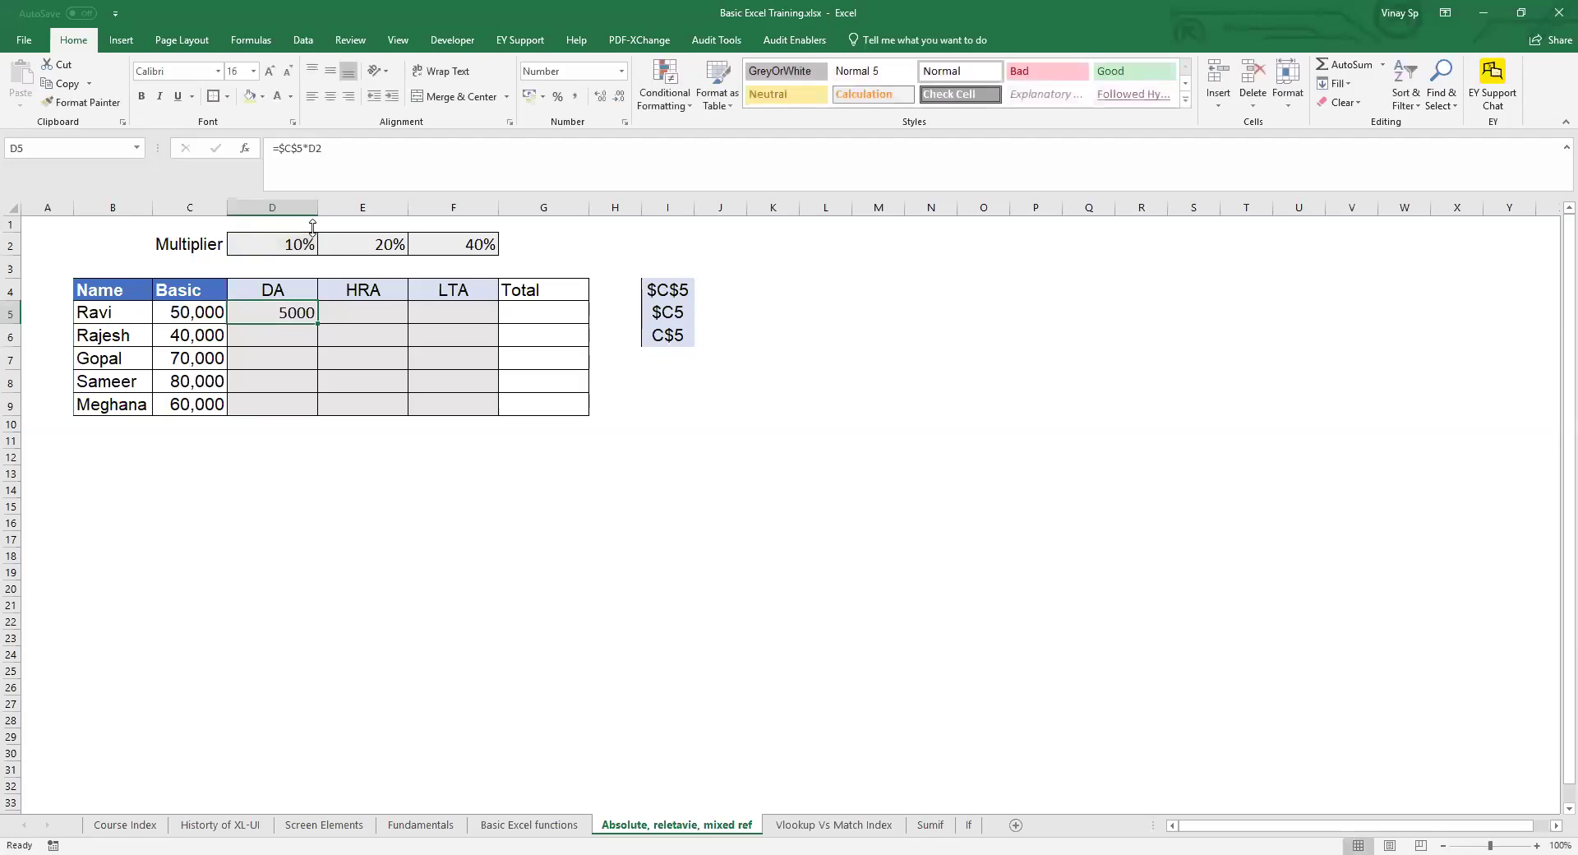
- Copy the D5 formula down to D6 and inspect its absolute $C$5 reference
{"action": "key", "text": "ctrl+c"}
{"action": "key", "text": "Down"}
{"action": "key", "text": "ctrl+v"}
{"action": "key", "text": "F2"}
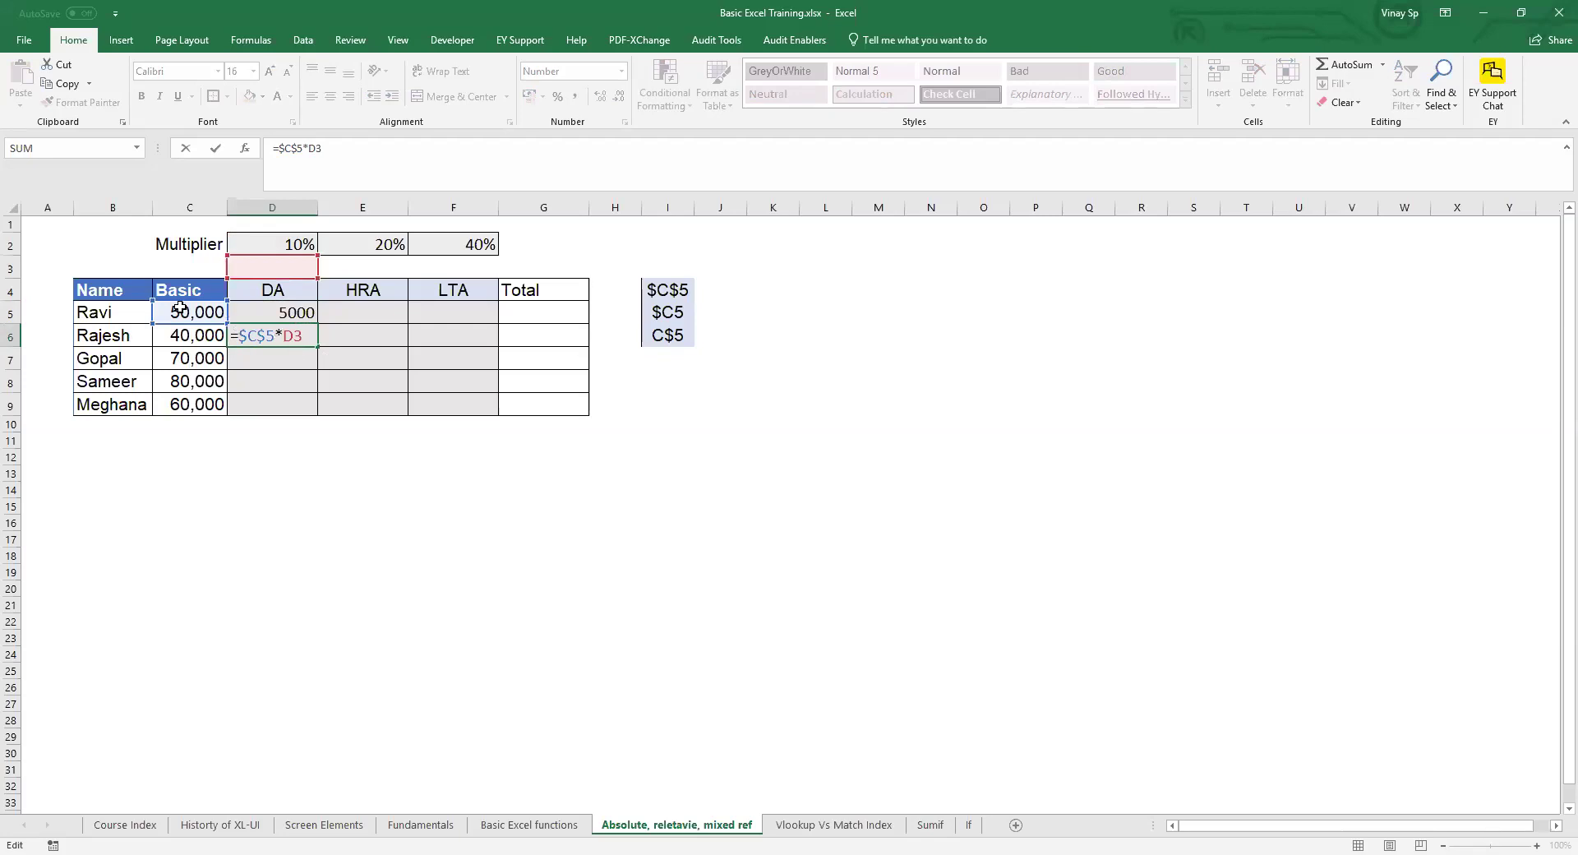
{"action": "left_click_drag", "start_coordinate": [278, 149], "coordinate": [304, 150]}
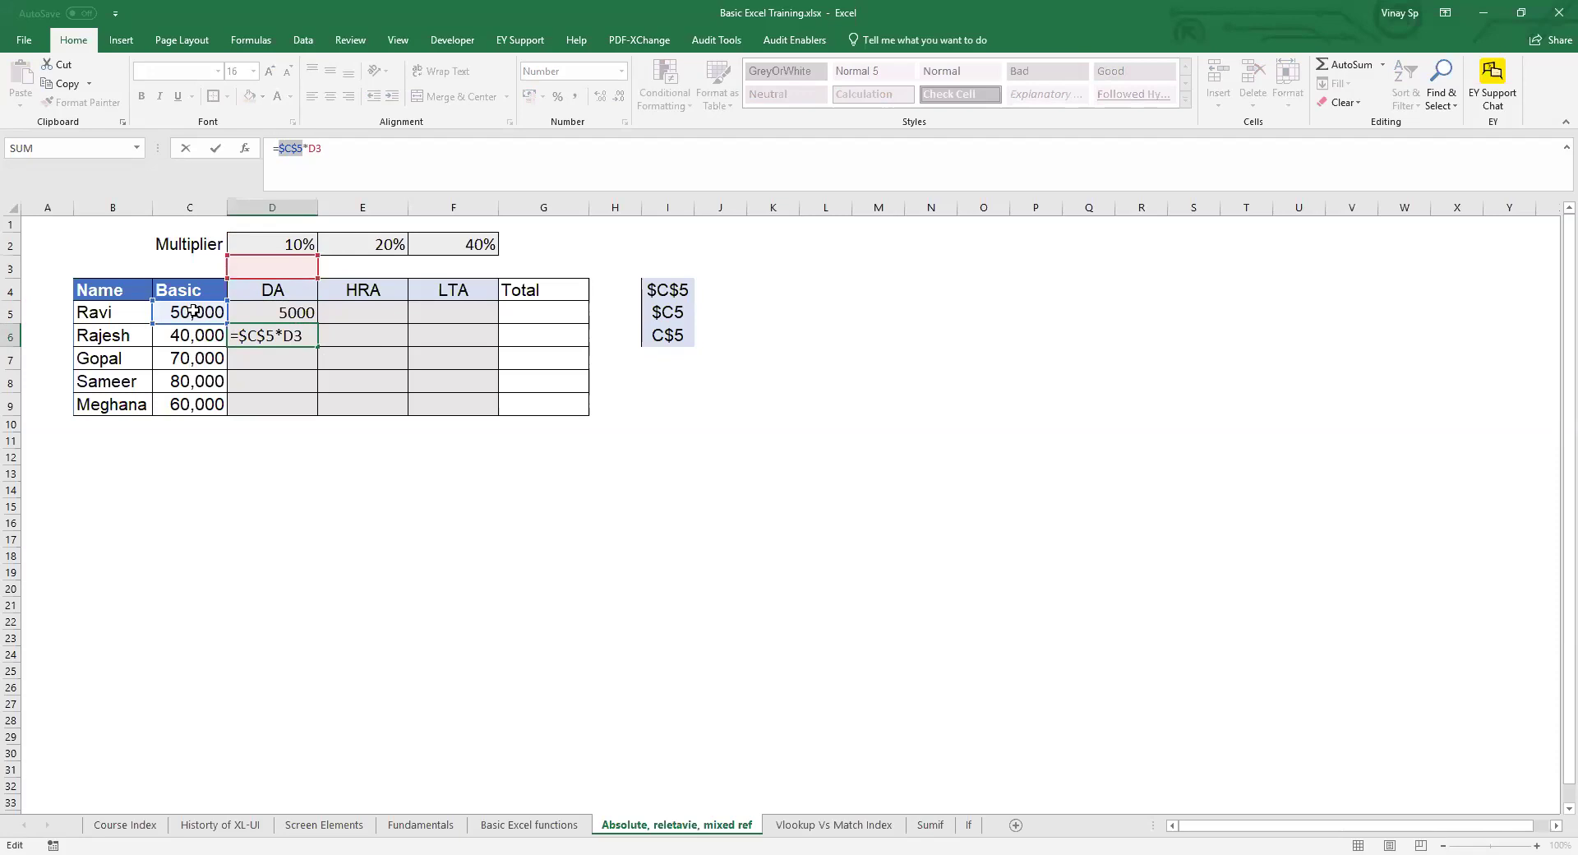
- Clear the test formula from D6 and return to D5
{"action": "key", "text": "Escape"}
{"action": "key", "text": "Delete"}
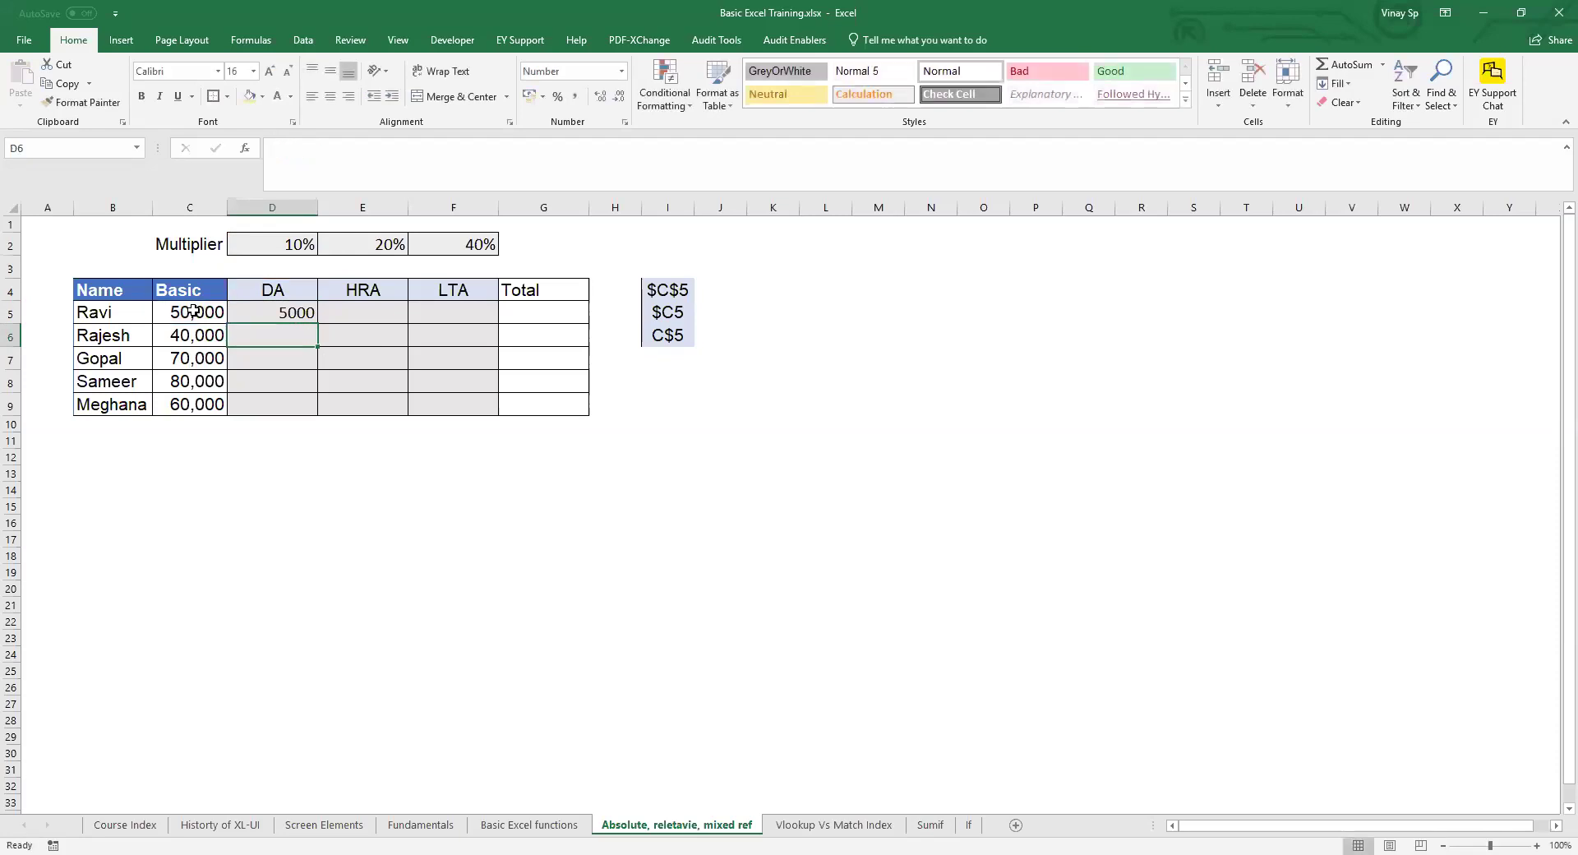
{"action": "key", "text": "Up"}
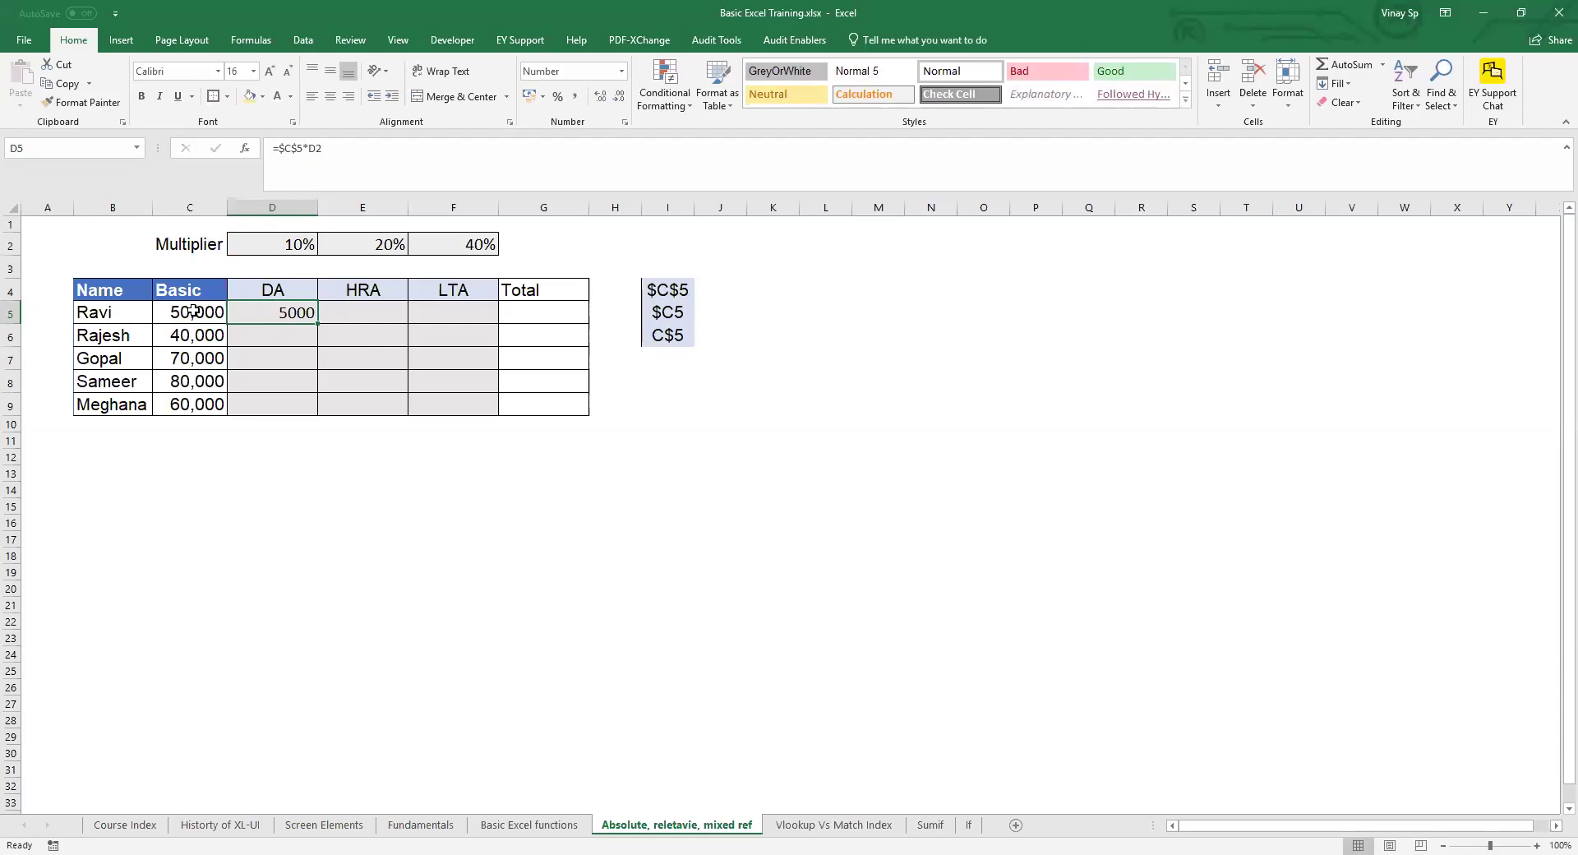
- Remove the row lock from the Basic reference in D5 so the formula reads =$C5*D2
{"action": "left_click", "coordinate": [299, 147]}
{"action": "key", "text": "BackSpace"}
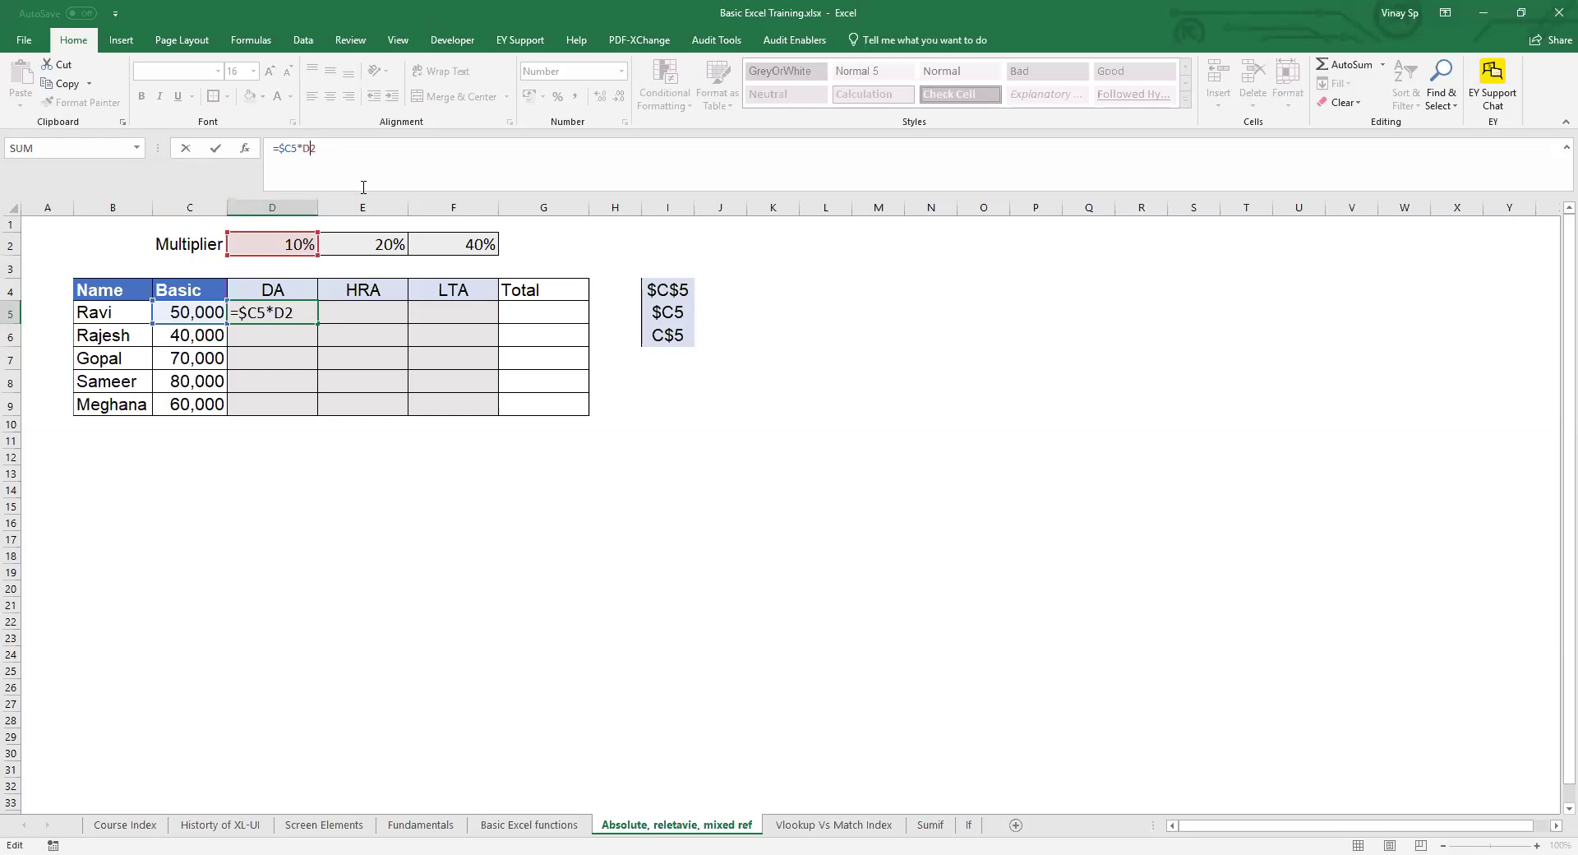
{"action": "type", "text": "$"}
{"action": "key", "text": "BackSpace"}
{"action": "key", "text": "BackSpace"}
{"action": "type", "text": "2"}
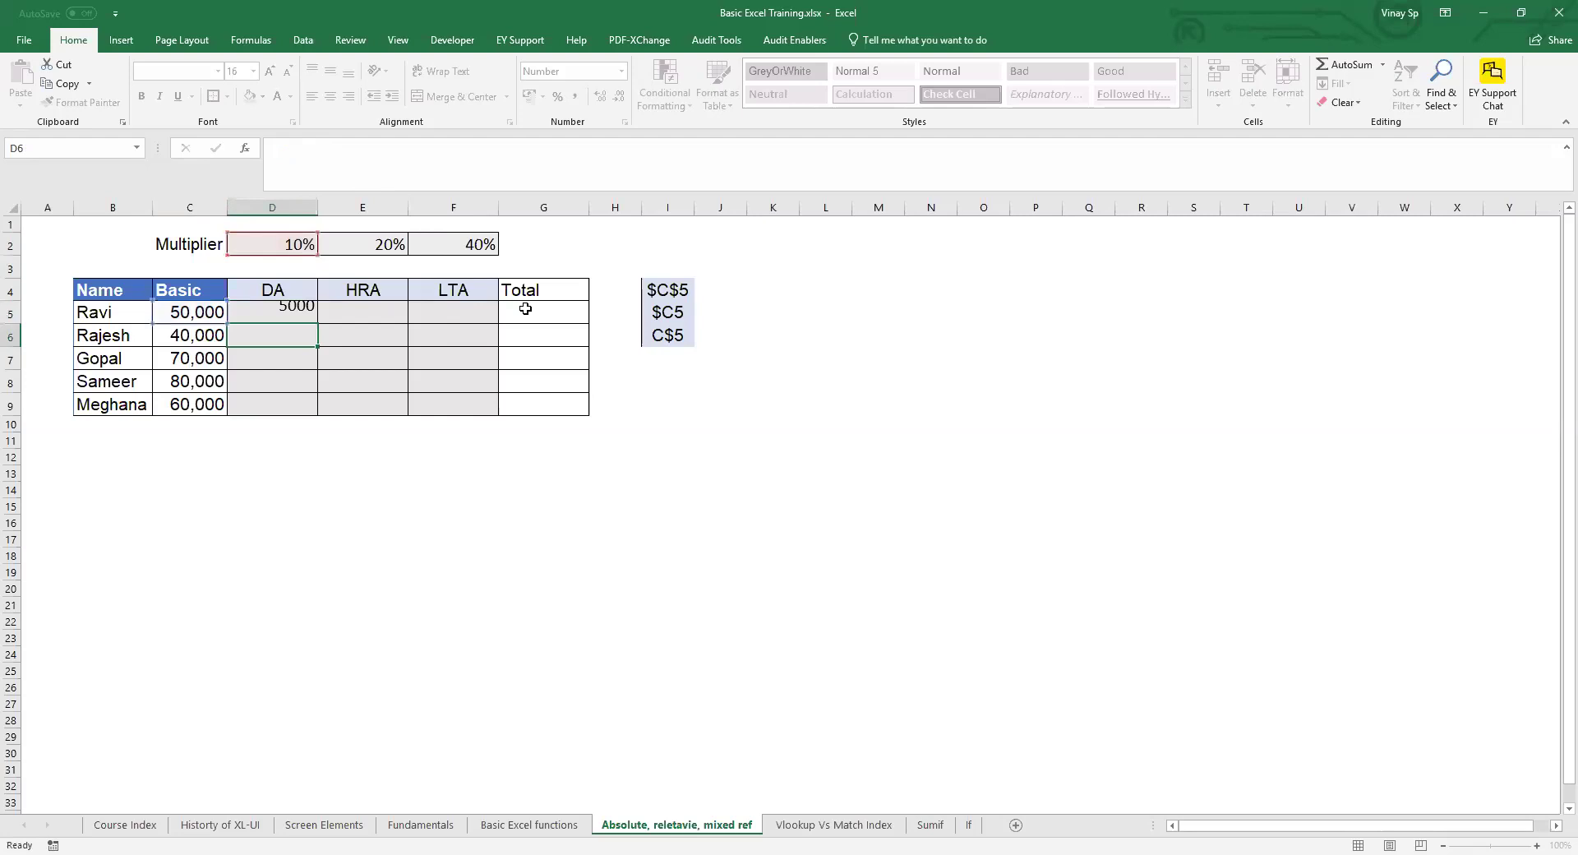
{"action": "key", "text": "ctrl+Return"}
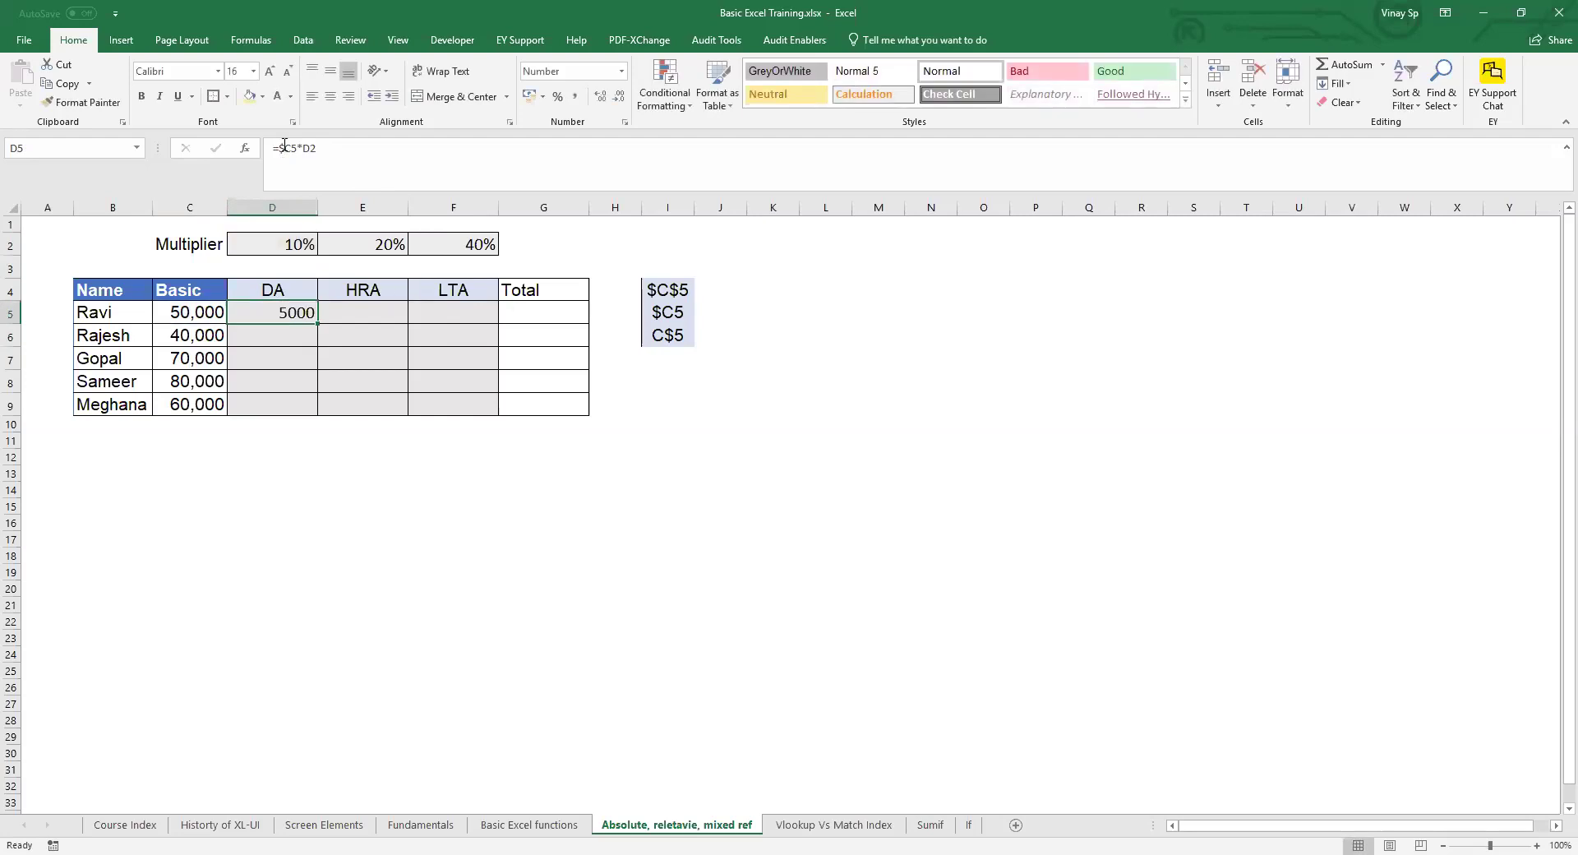
- Copy the column-locked formula from D5 across the first employee's DA, HRA and LTA cells, D5:F5
{"action": "key", "text": "ctrl+c"}
{"action": "key", "text": "shift+Right"}
{"action": "key", "text": "shift+Right"}
{"action": "key", "text": "ctrl+v"}
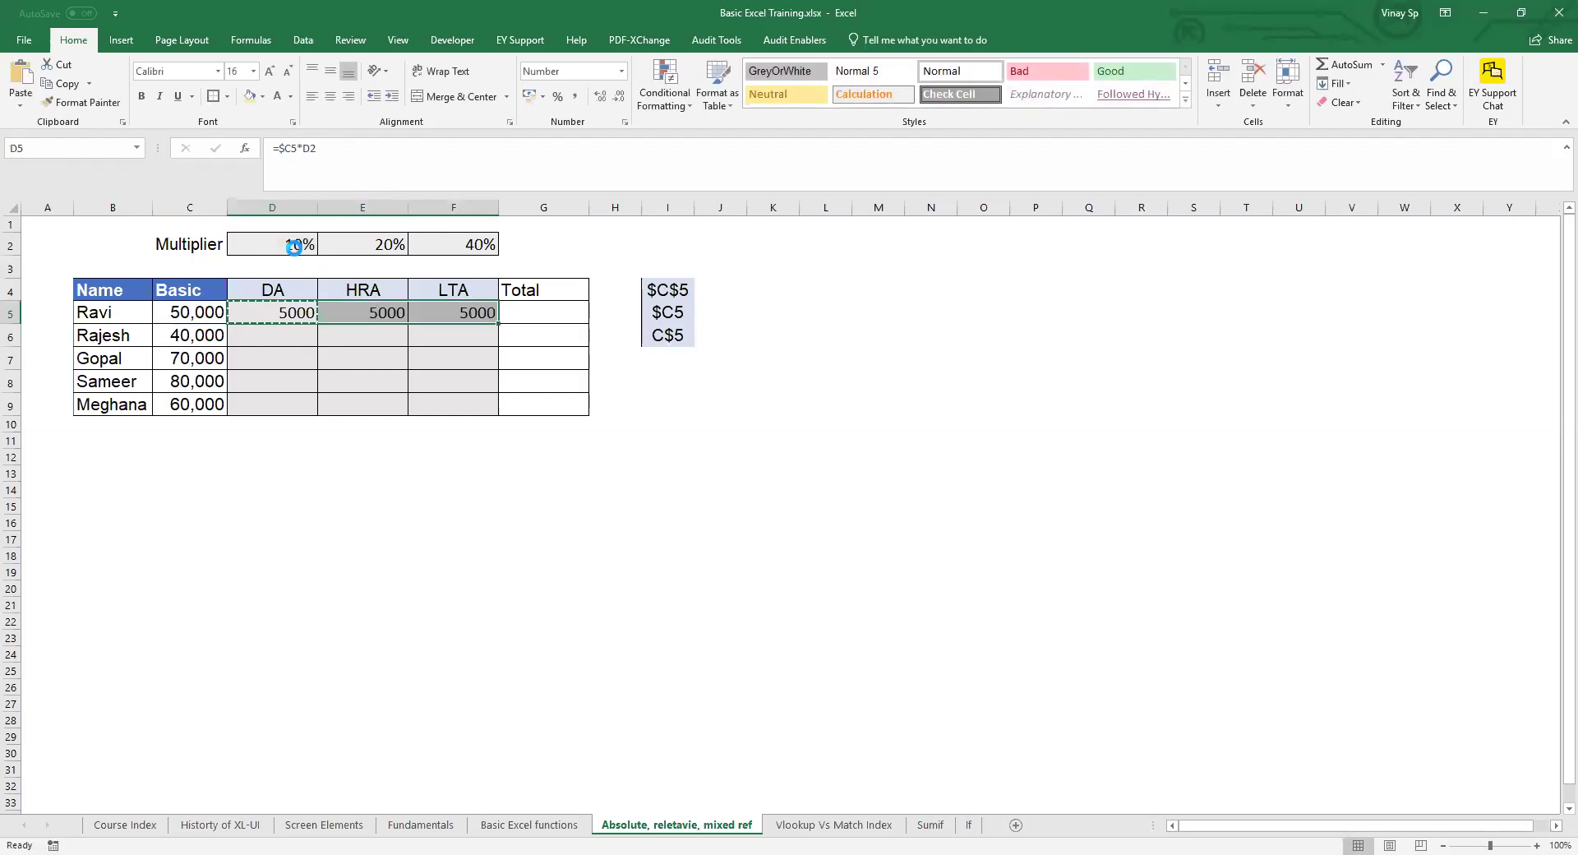
- Examine which Basic and multiplier cells the copied LTA formula in F5 refers to, and look over the neighbouring cells
{"action": "key", "text": "Right"}
{"action": "key", "text": "Right"}
{"action": "key", "text": "F2"}
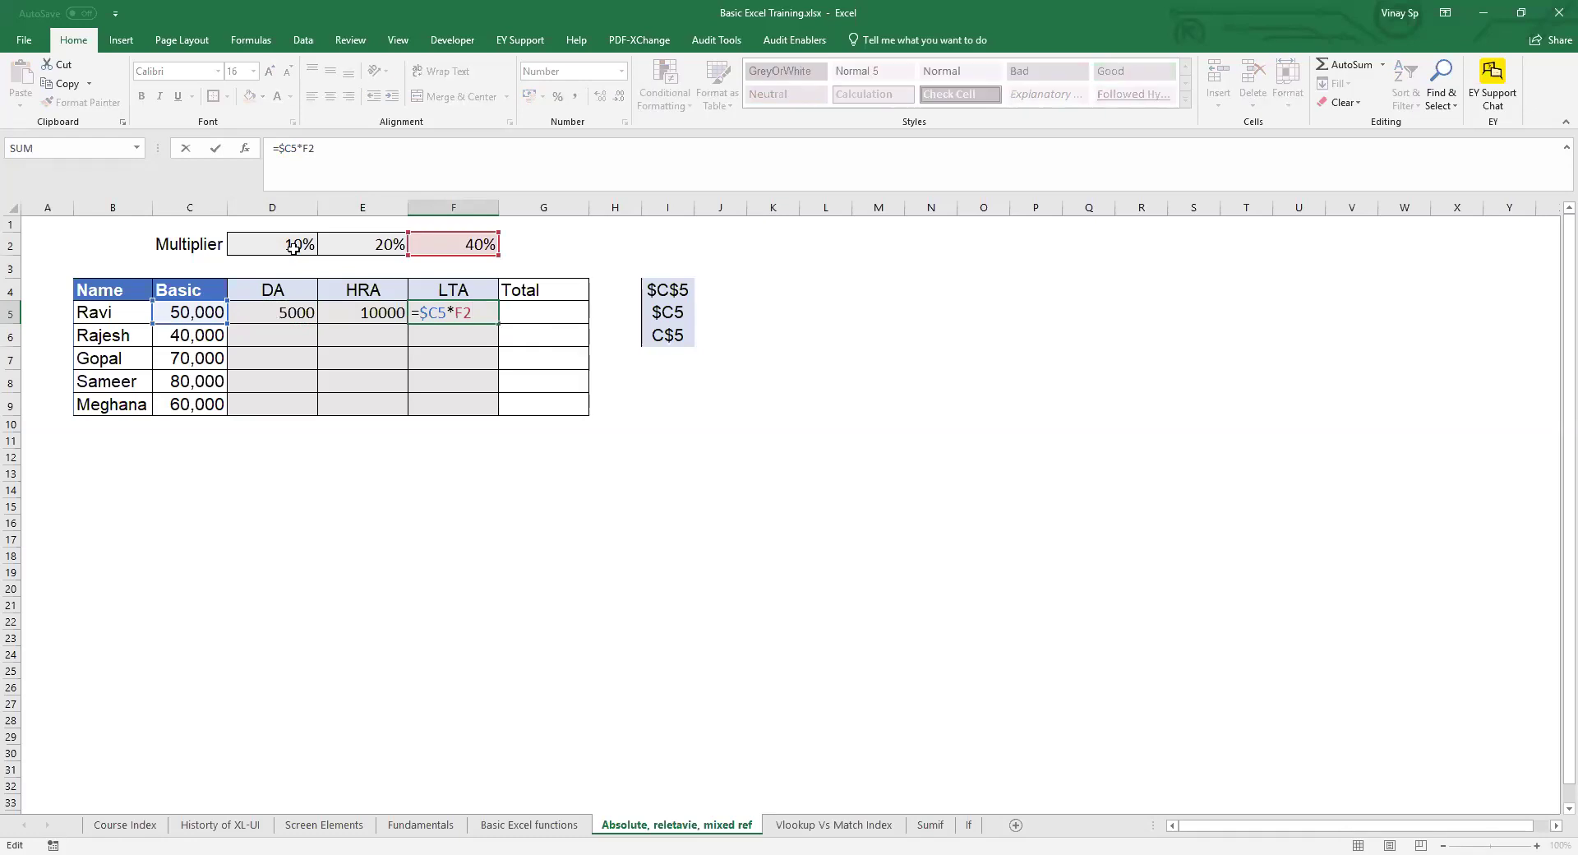
{"action": "key", "text": "Escape"}
{"action": "key", "text": "Left"}
{"action": "key", "text": "Left"}
{"action": "key", "text": "Right"}
{"action": "key", "text": "Down"}
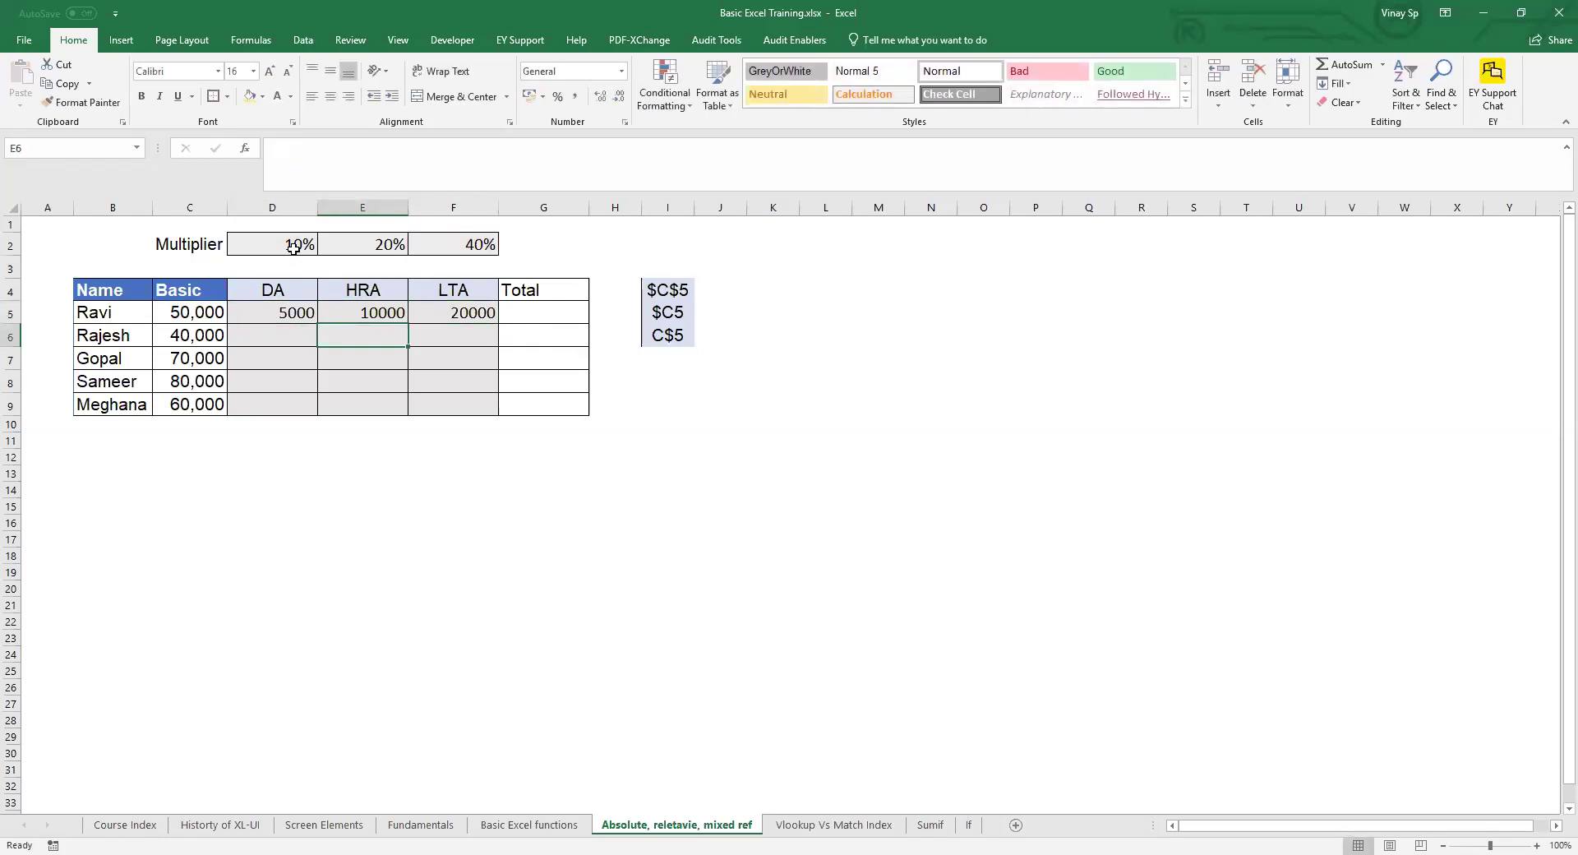
- Try the column-locked formula one row down in LTA cell F6 as =$C6*F3, and discard it
{"action": "key", "text": "Up"}
{"action": "key", "text": "Right"}
{"action": "key", "text": "Down"}
{"action": "type", "text": "=$C6*F3"}
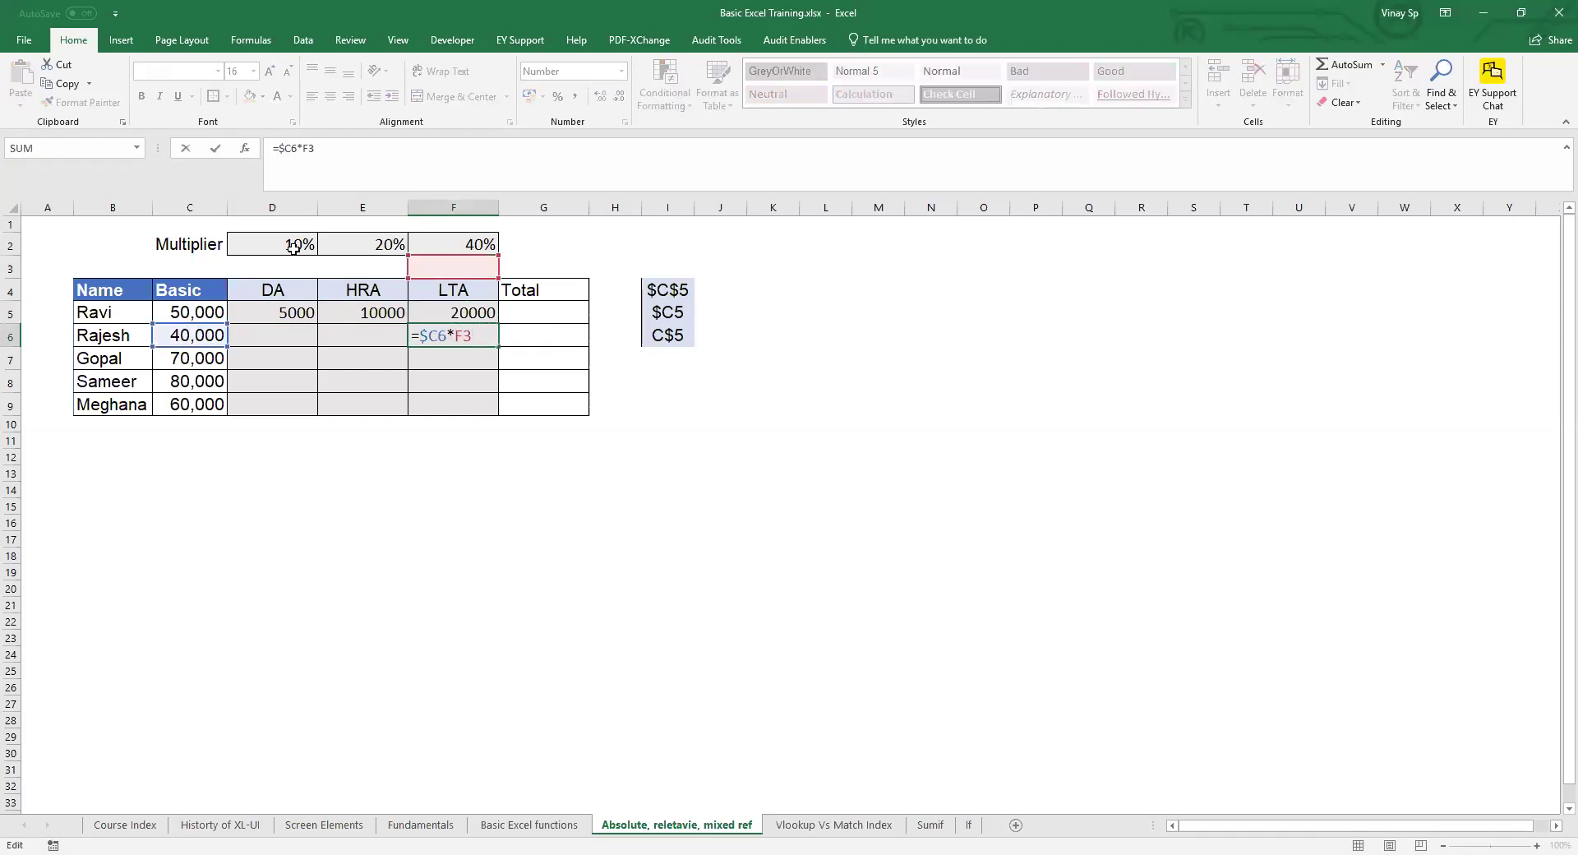
{"action": "key", "text": "Escape"}
- Lock the multiplier row in the D5 formula so it reads =$C5*D$2
{"action": "key", "text": "Up"}
{"action": "key", "text": "Left"}
{"action": "key", "text": "Left"}
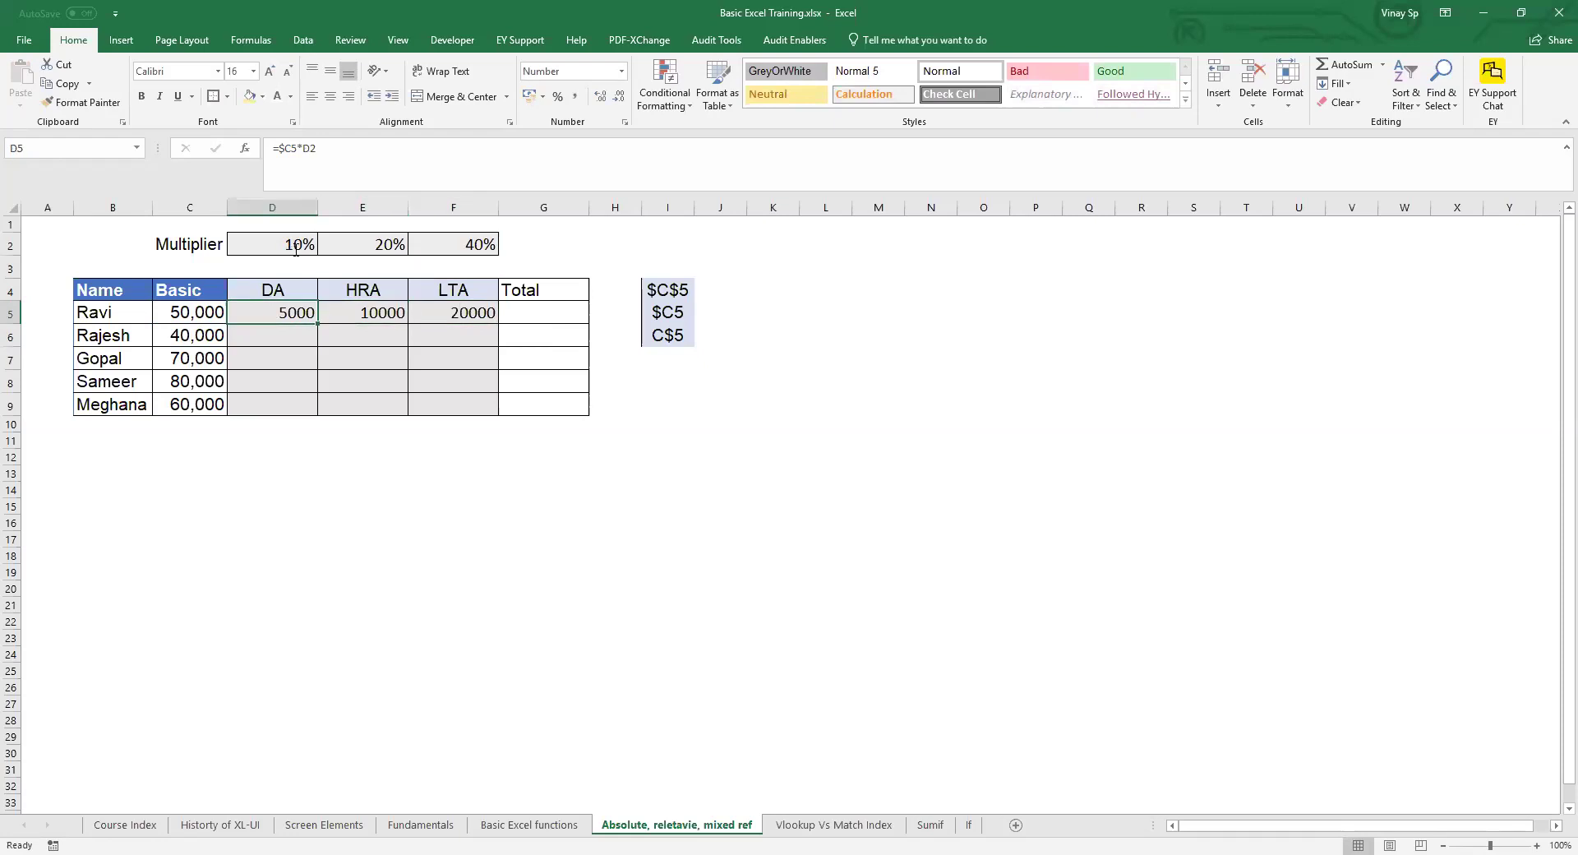
{"action": "left_click", "coordinate": [285, 146]}
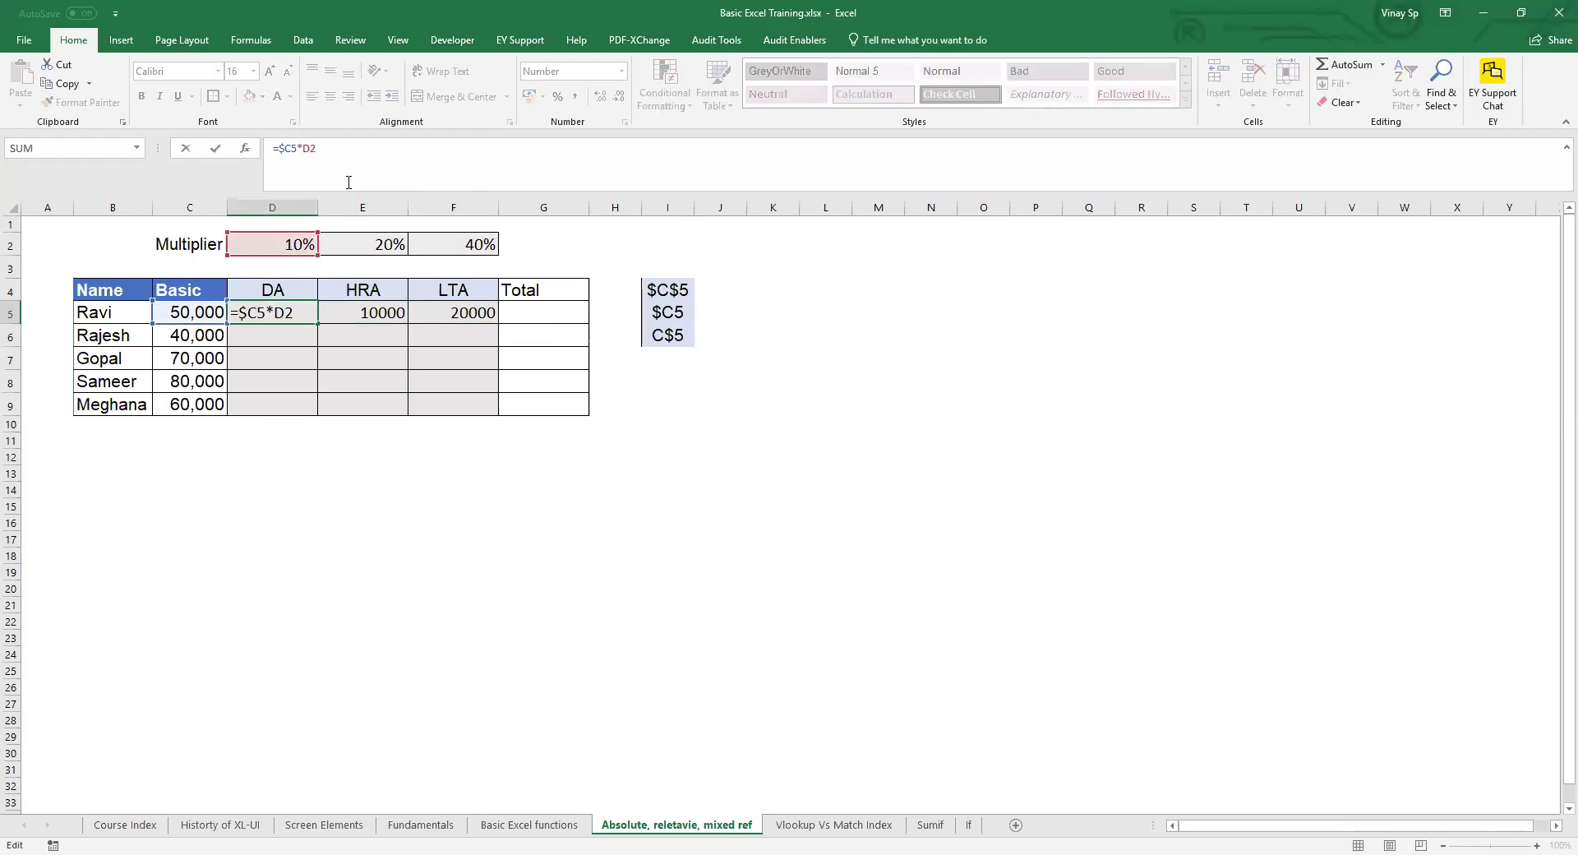
{"action": "type", "text": "$"}
{"action": "key", "text": "ctrl+Return"}
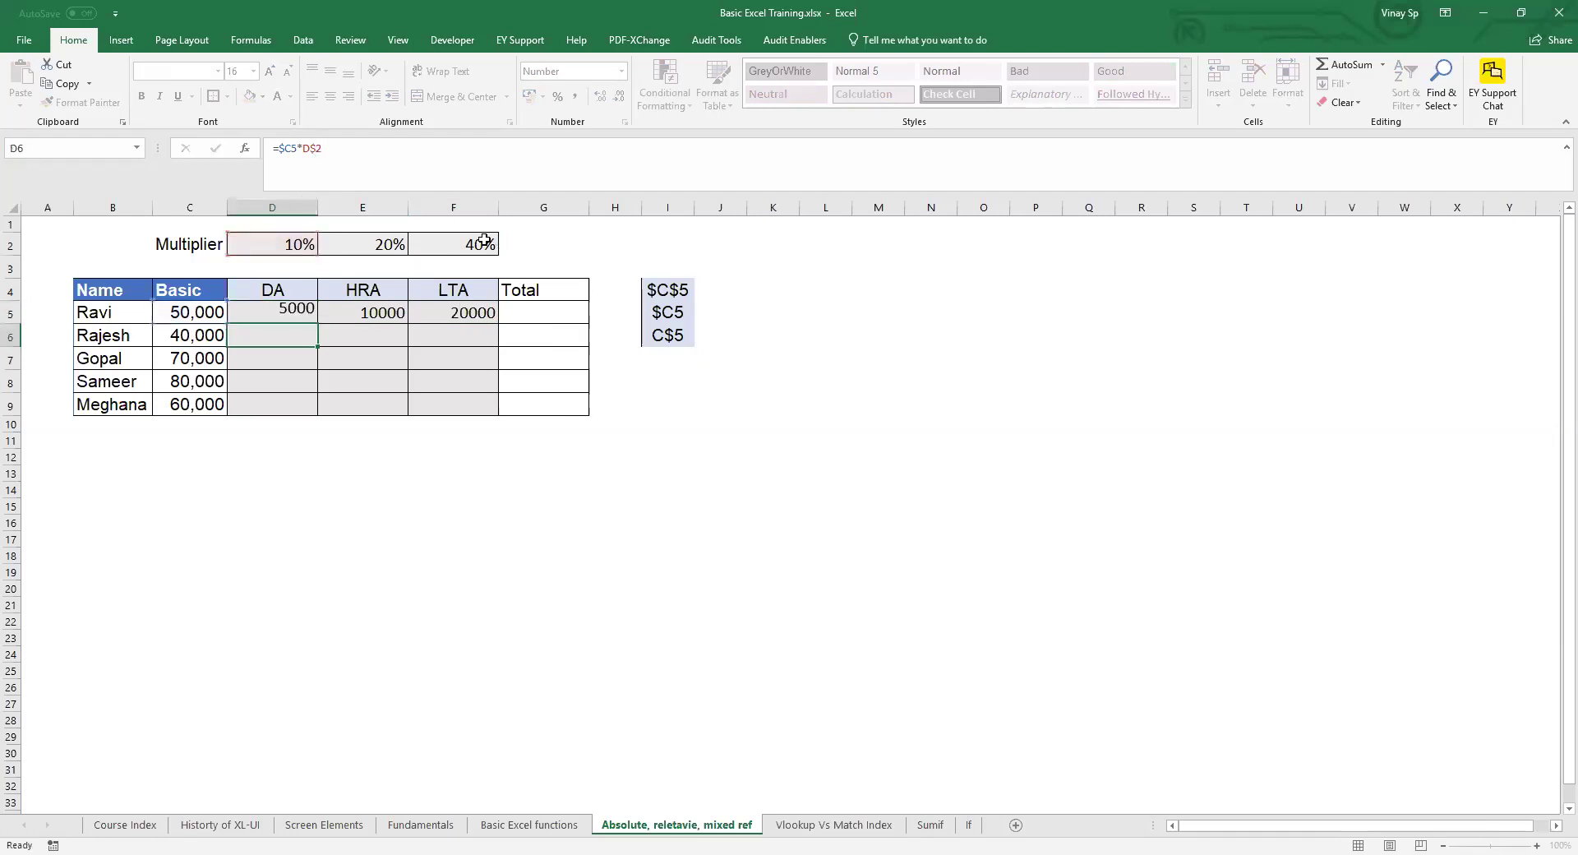
- Copy the mixed-reference formula from D5 into LTA cell F5
{"action": "key", "text": "ctrl+c"}
{"action": "key", "text": "Right"}
{"action": "key", "text": "Right"}
{"action": "key", "text": "ctrl+v"}
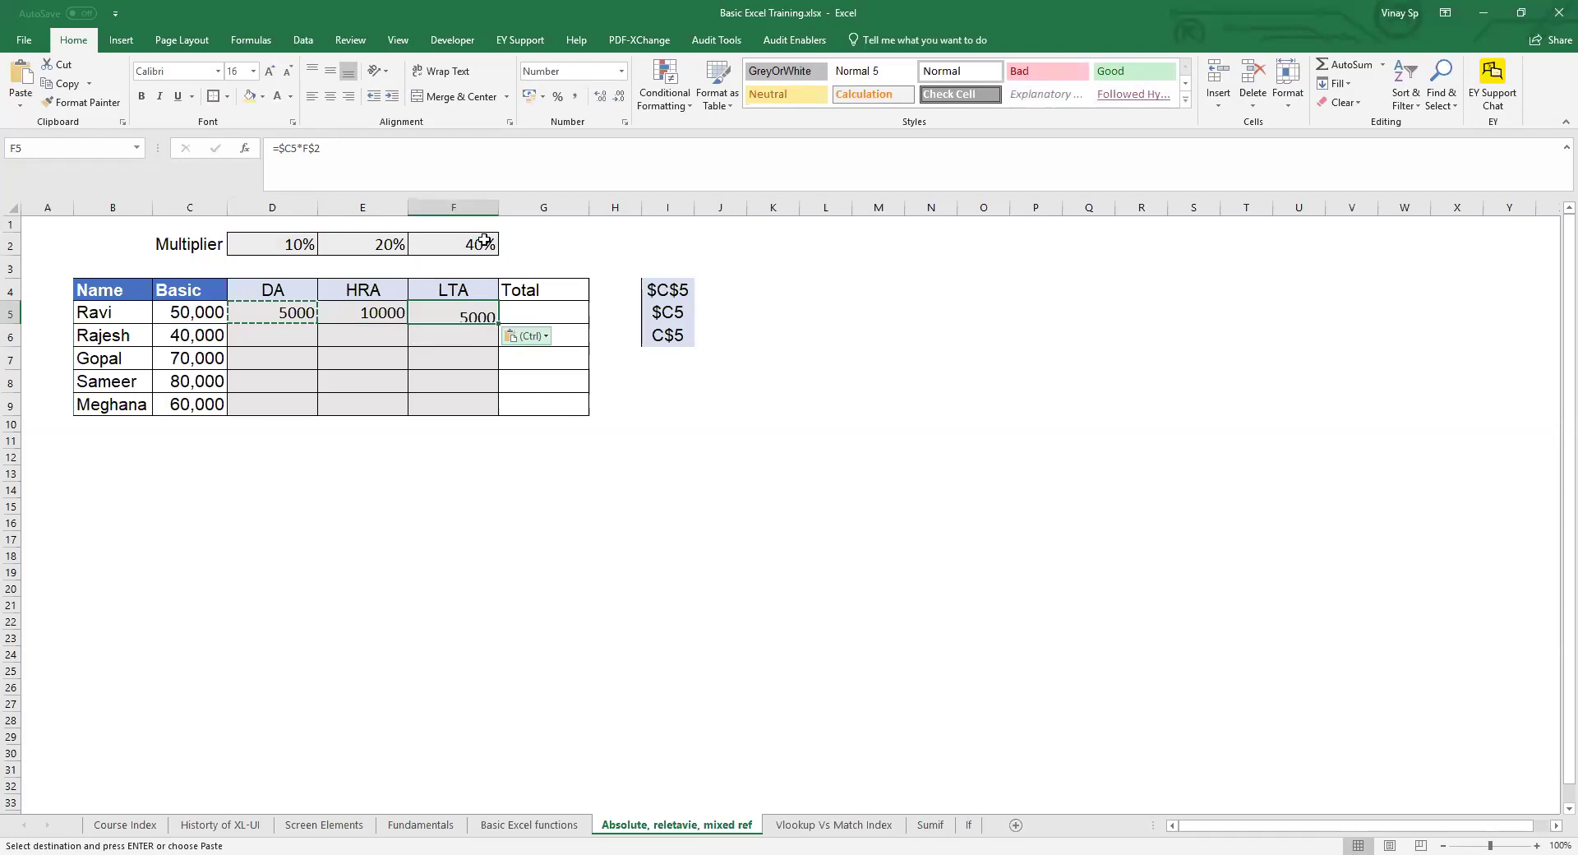
{"action": "key", "text": "ctrl"}
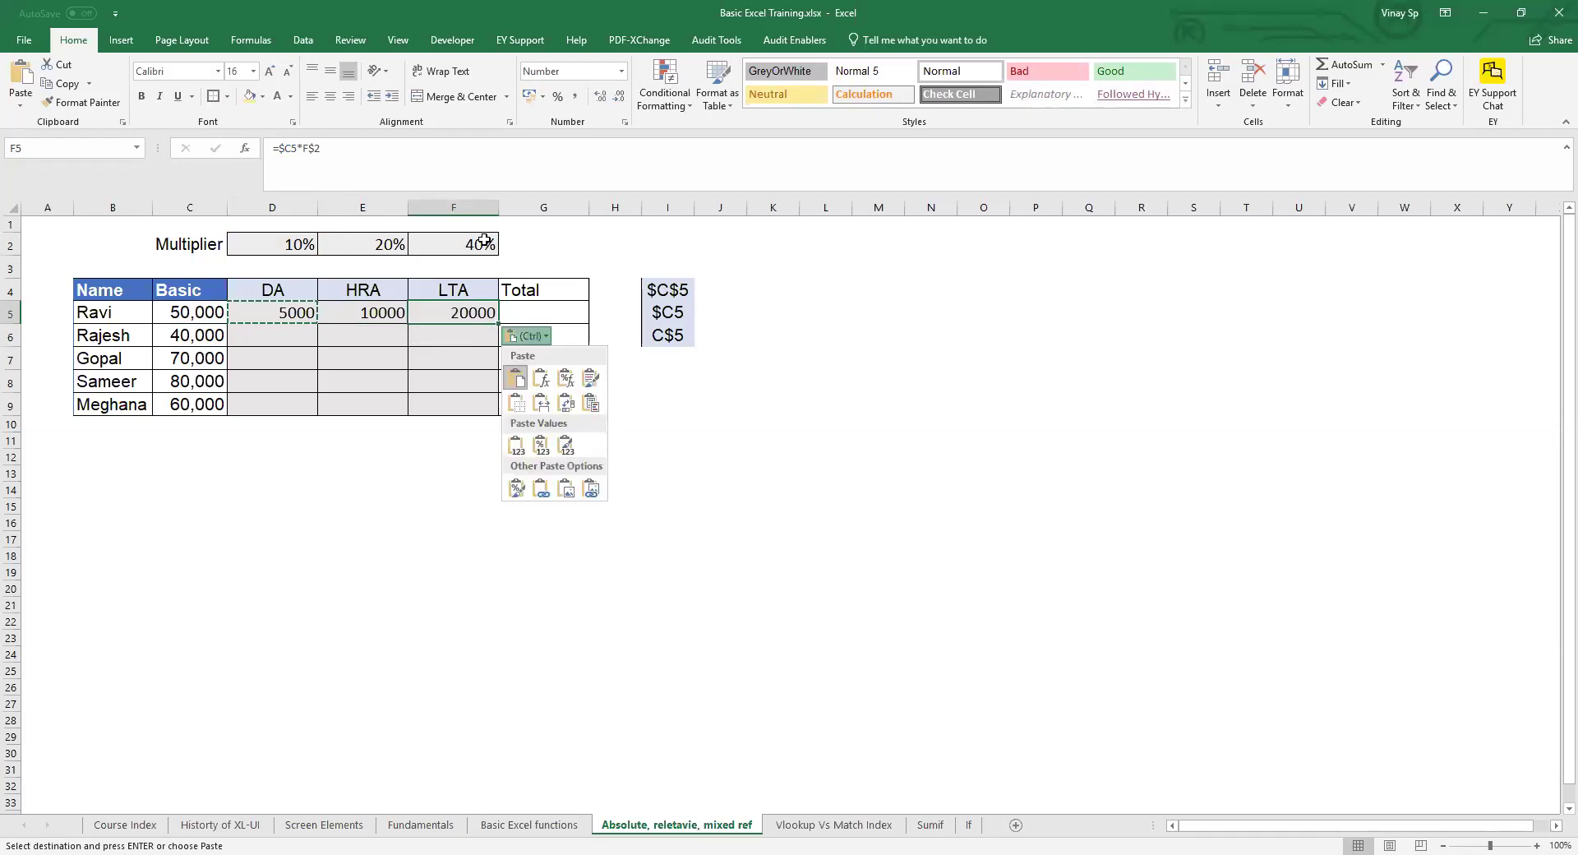
{"action": "key", "text": "Escape"}
- Check the references of the F5 formula and fill it down to F6
{"action": "key", "text": "F2"}
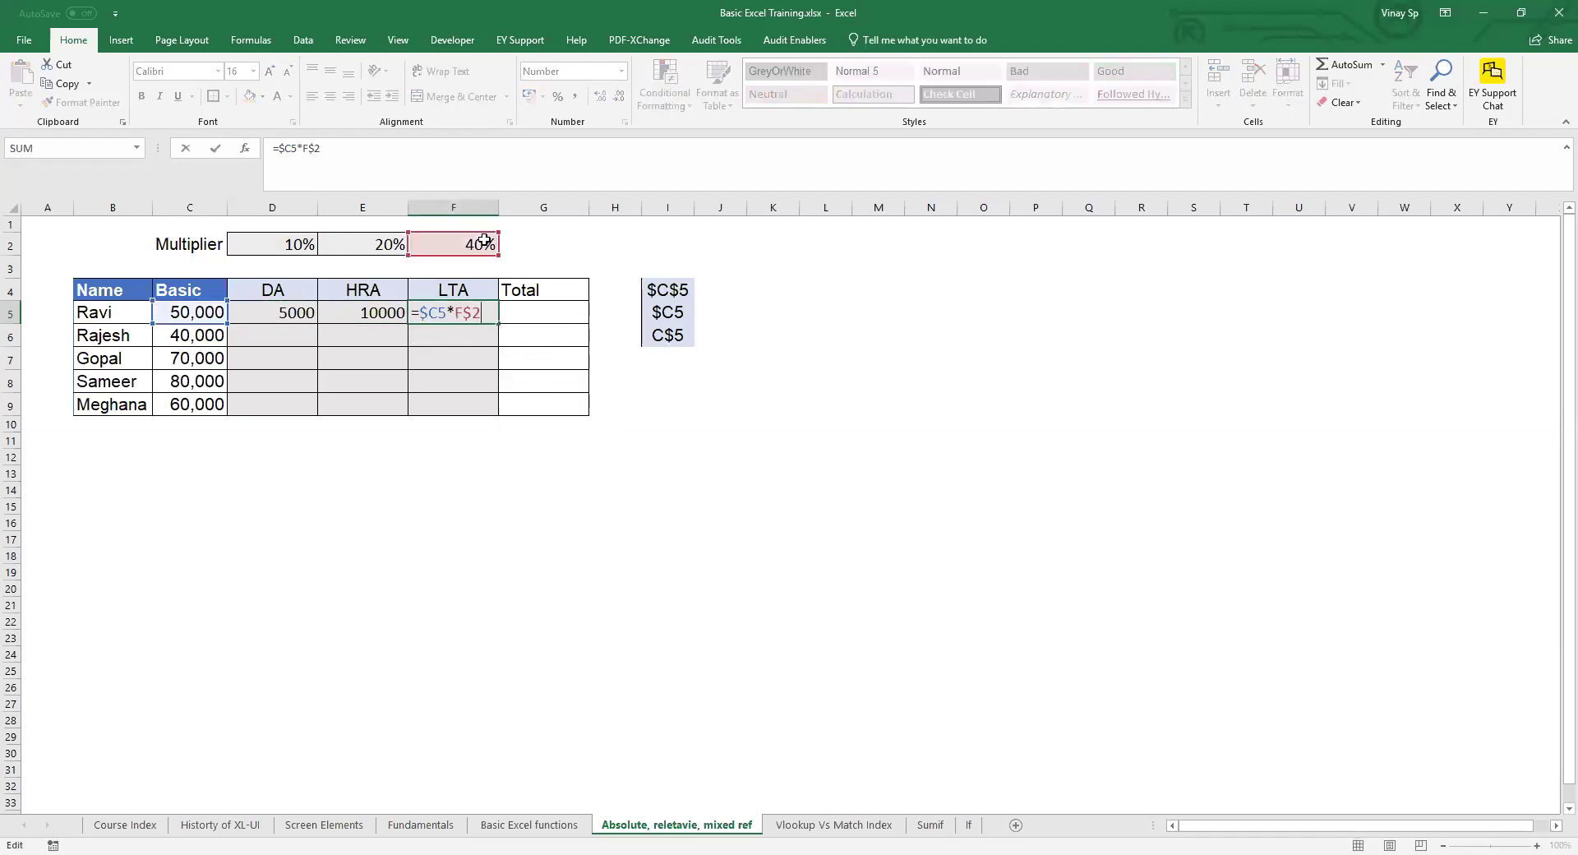
{"action": "key", "text": "ctrl+Return"}
{"action": "key", "text": "Down"}
{"action": "key", "text": "ctrl+d"}
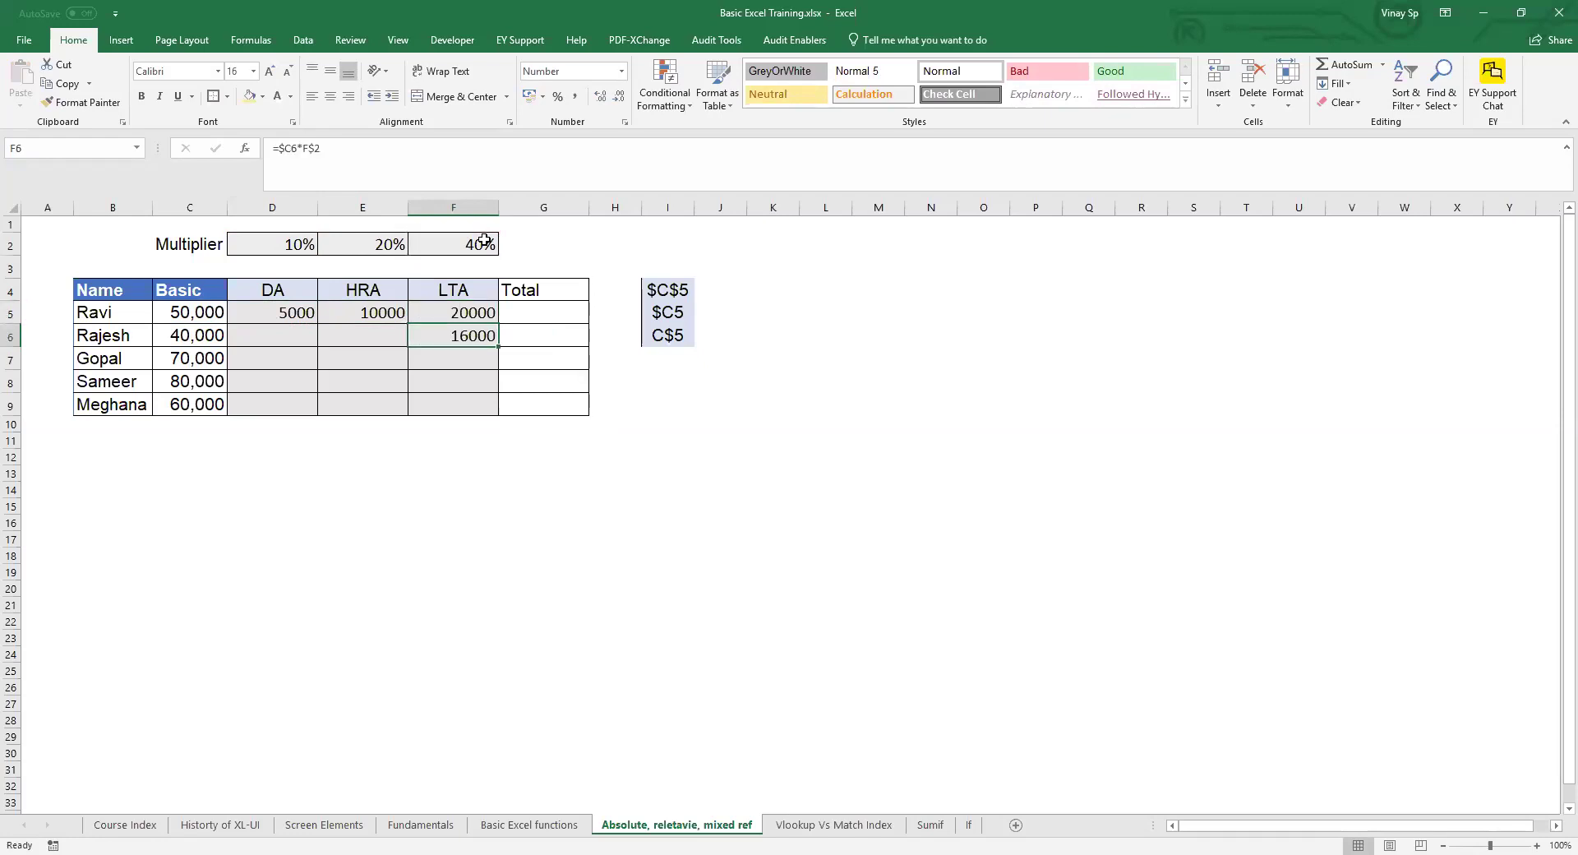
- Check the references of the F6 formula, and copy the mixed-reference formula from D5 over the range D5:F9
{"action": "key", "text": "F2"}
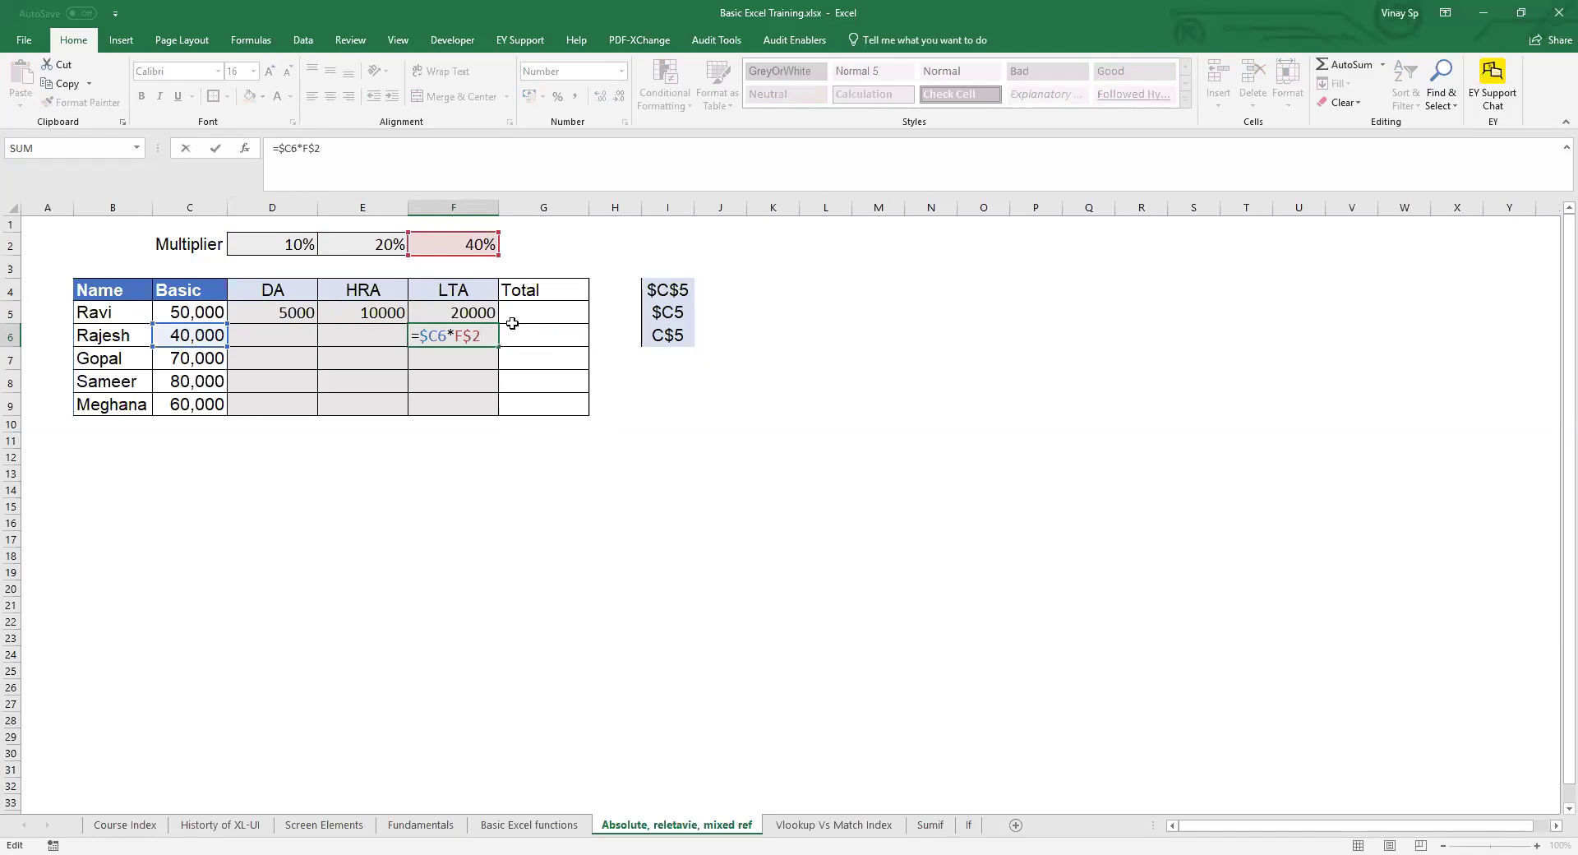
{"action": "key", "text": "Escape"}
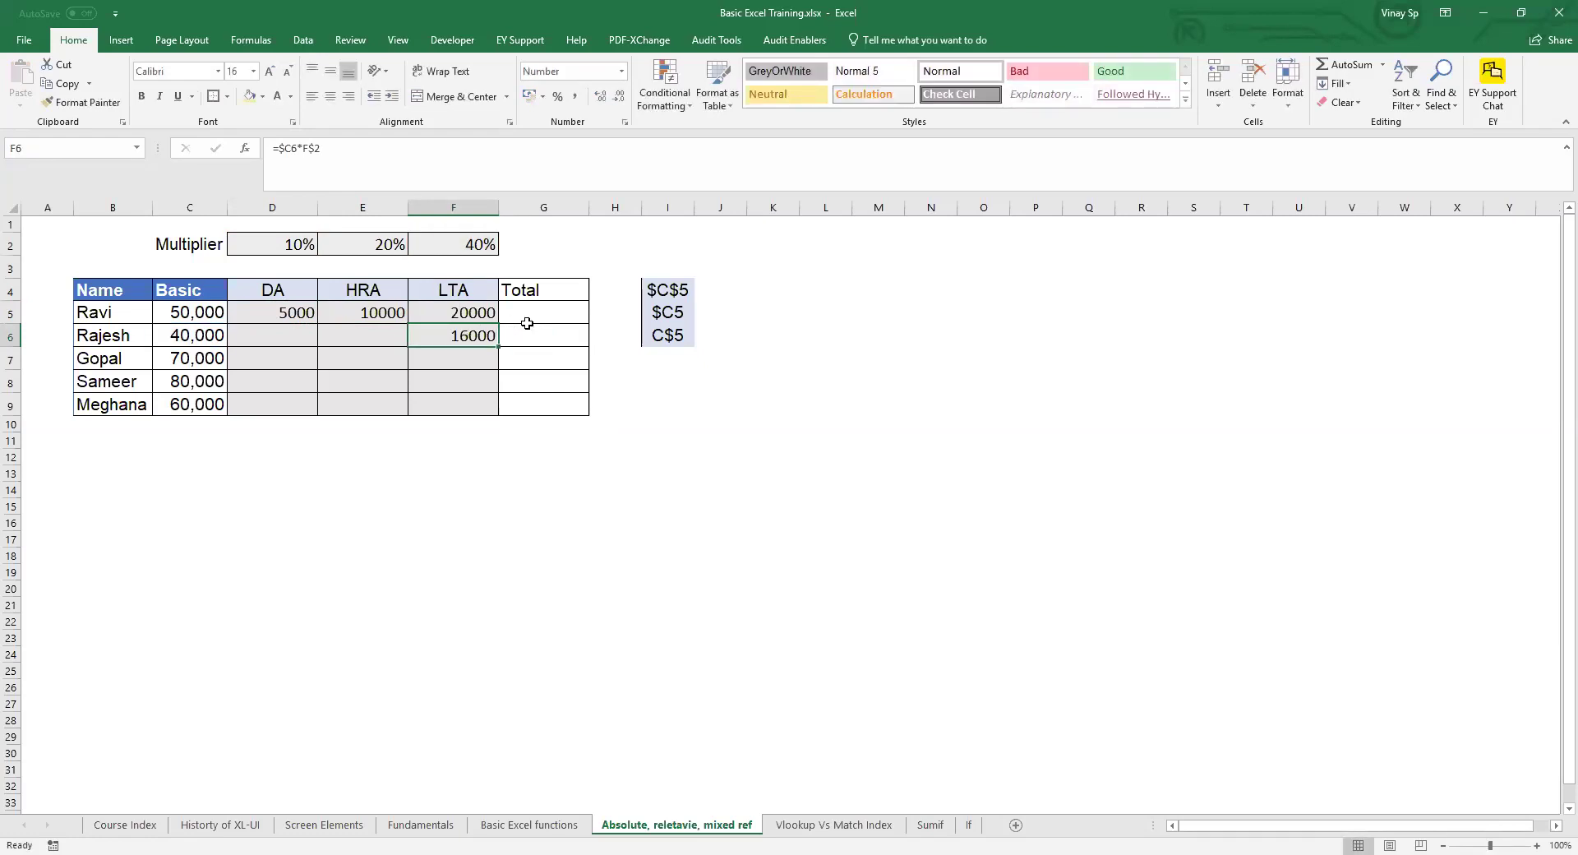
{"action": "key", "text": "Up"}
{"action": "key", "text": "Left"}
{"action": "key", "text": "Left"}
{"action": "key", "text": "ctrl+c"}
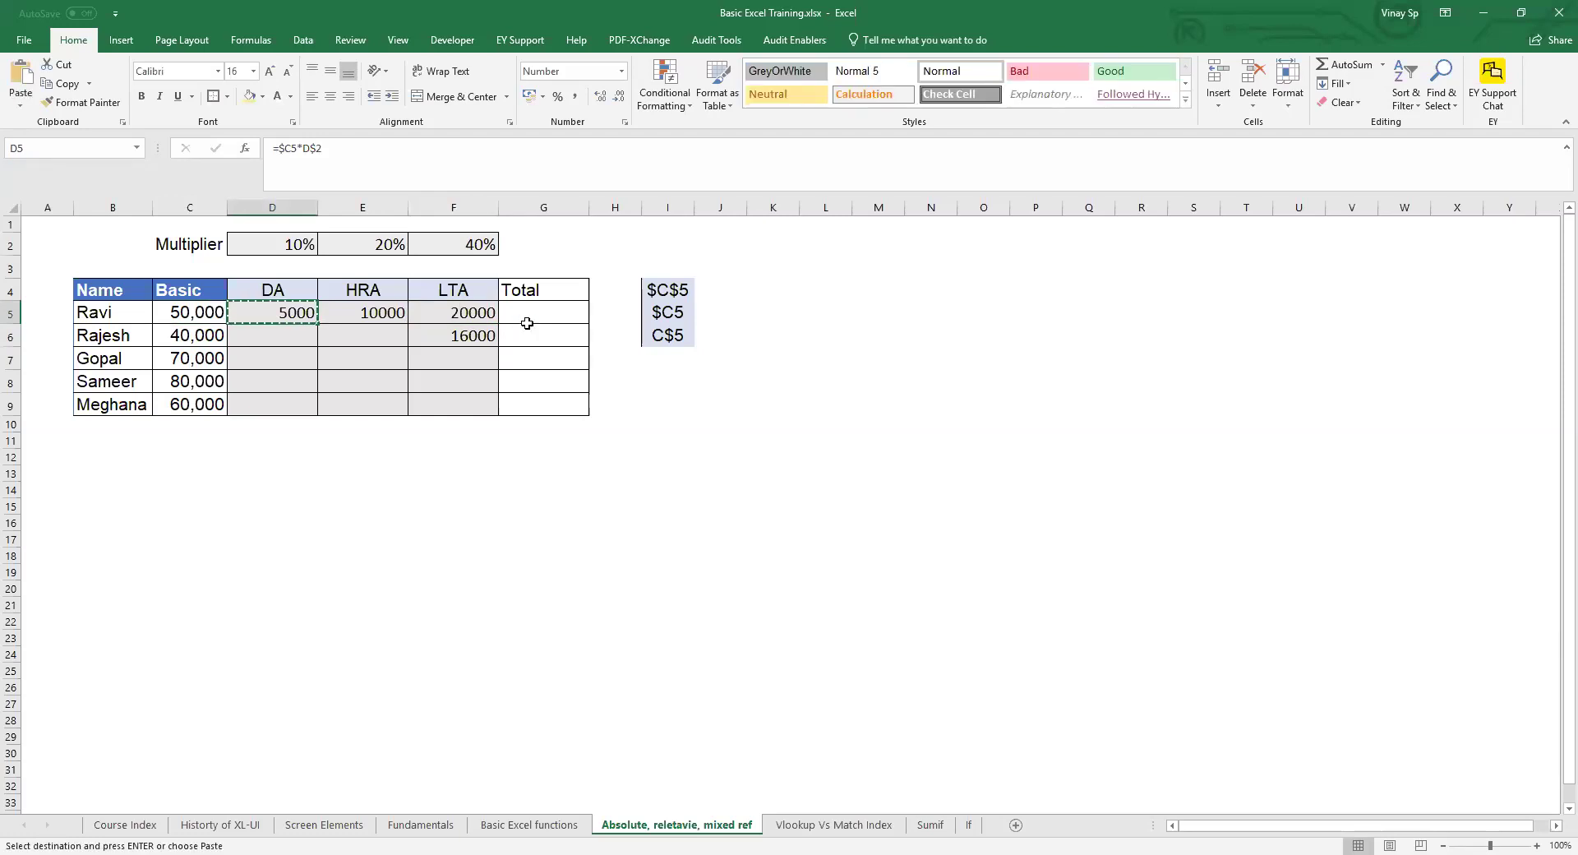
{"action": "key", "text": "shift+Right"}
{"action": "key", "text": "shift+Right"}
{"action": "key", "text": "shift+Down"}
{"action": "key", "text": "shift+Down"}
{"action": "key", "text": "shift+Down"}
{"action": "key", "text": "shift+Down"}
{"action": "key", "text": "ctrl+v"}
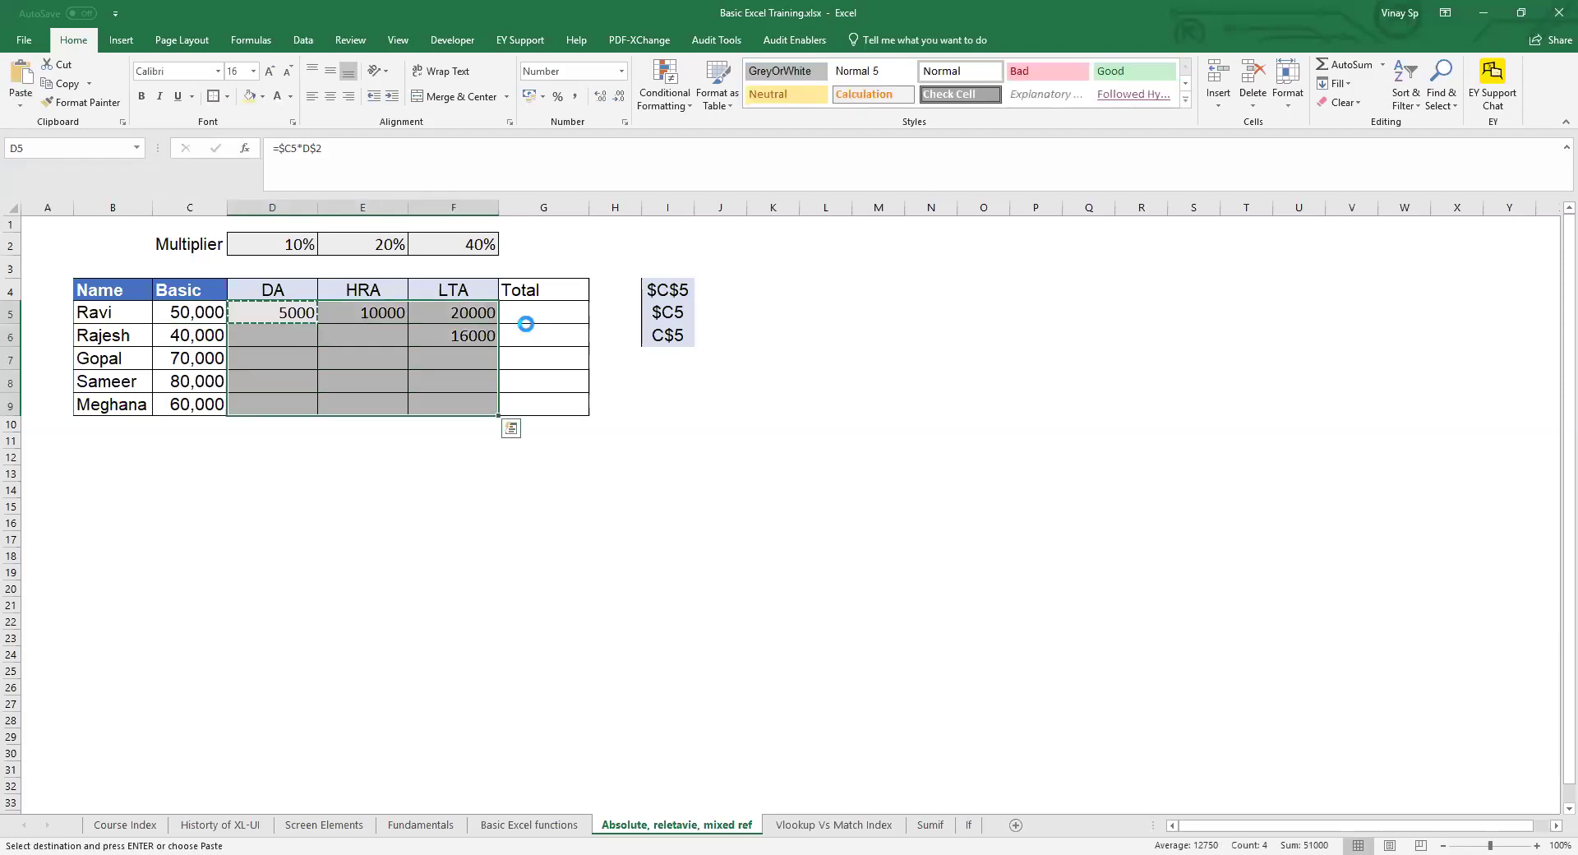
- Check which basic and multiplier cells the copied HRA formula in E8 refers to
{"action": "key", "text": "Right"}
{"action": "key", "text": "Down"}
{"action": "key", "text": "Down"}
{"action": "key", "text": "Down"}
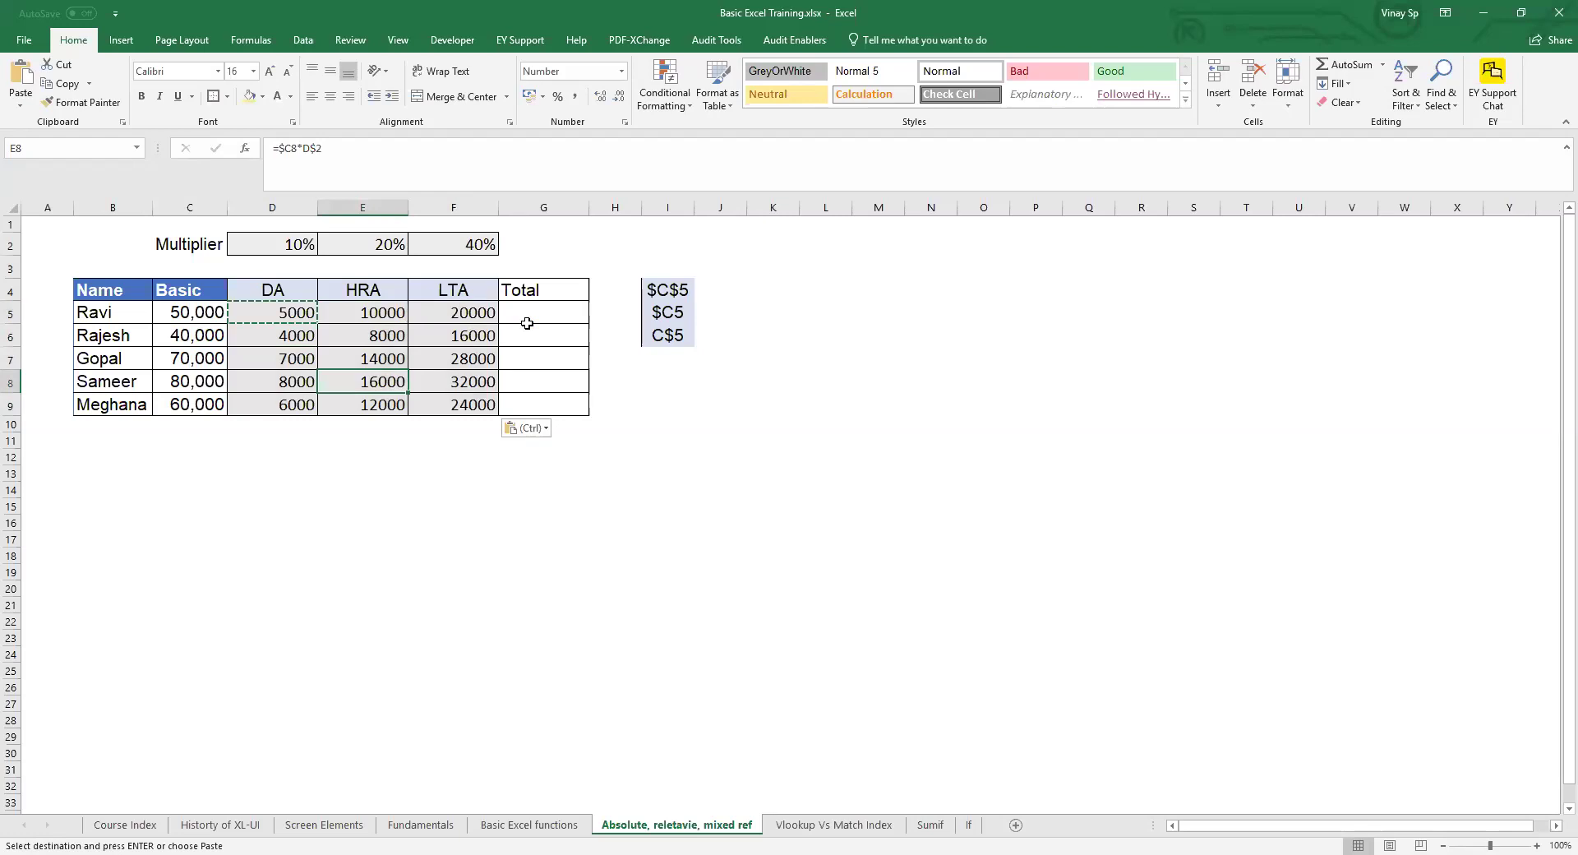
{"action": "key", "text": "F2"}
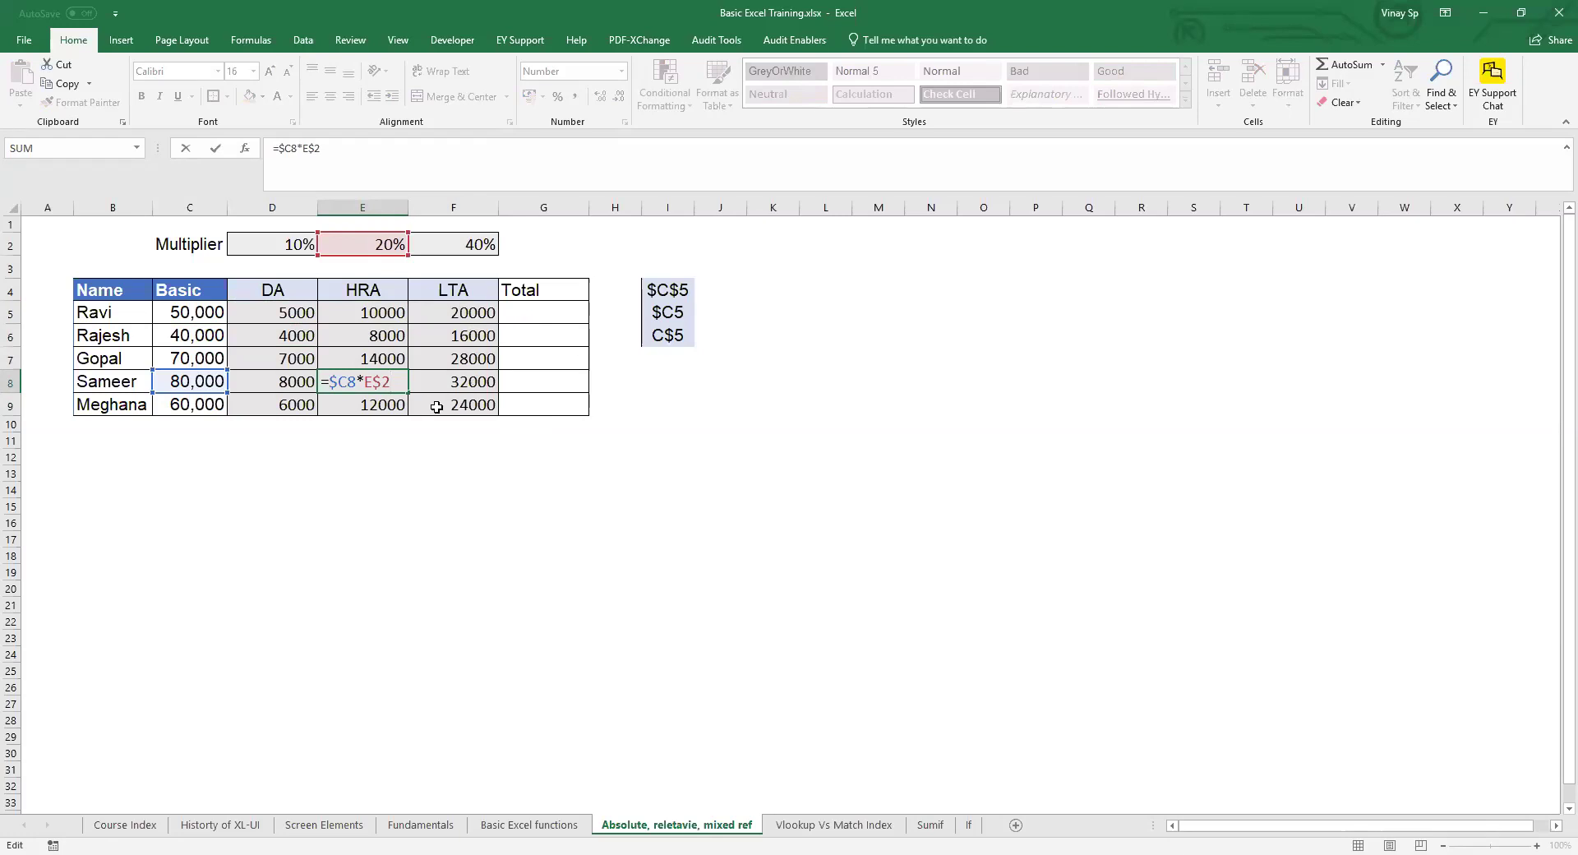
{"action": "key", "text": "Return"}
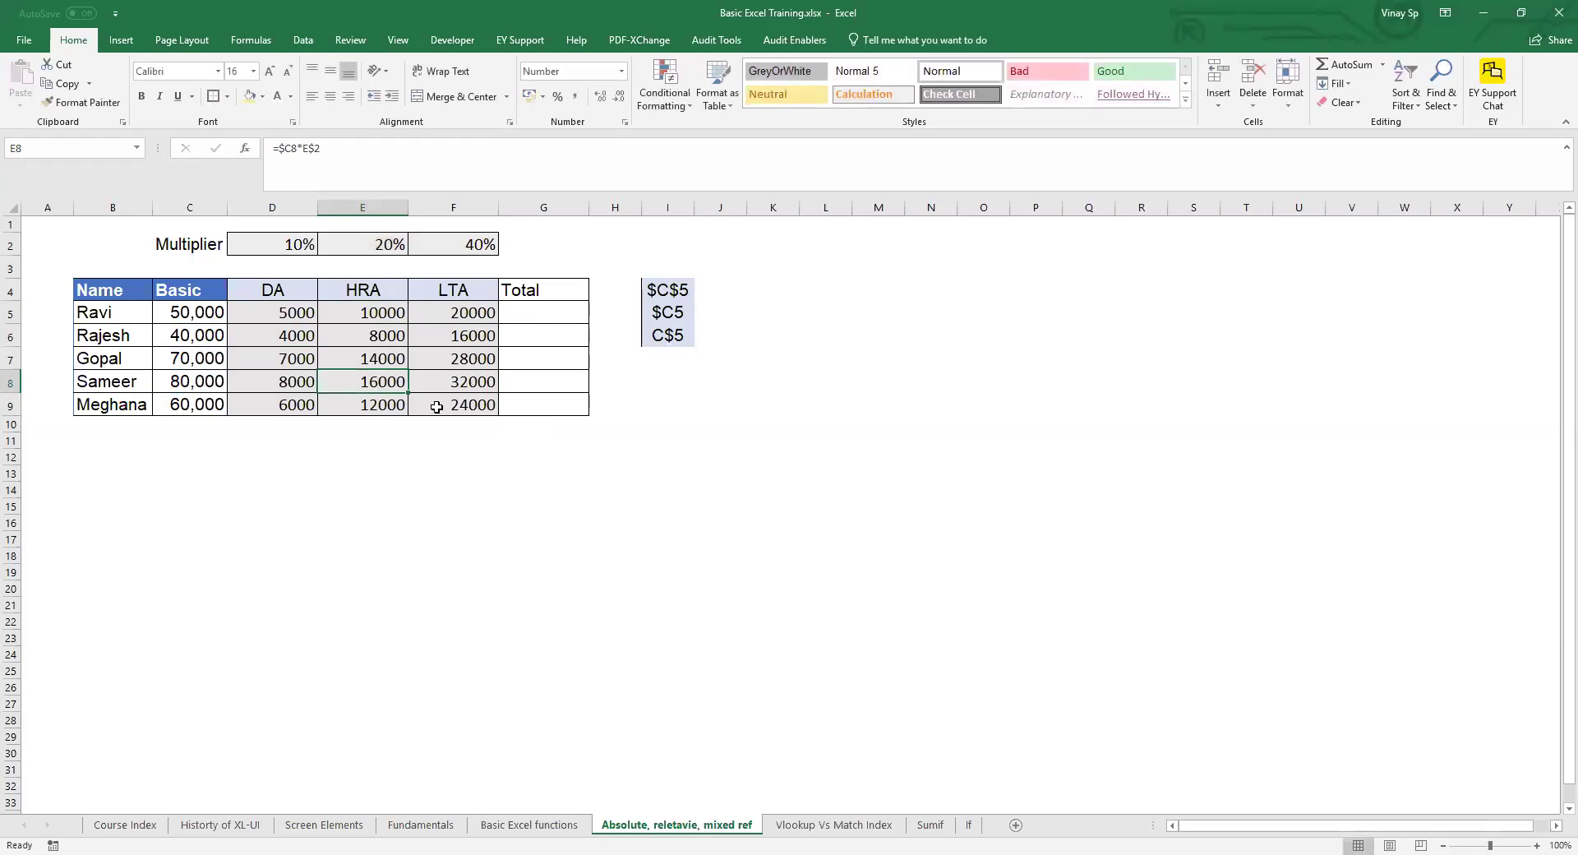
- Clear the HRA and LTA formulas in E5:F9
{"action": "left_click", "coordinate": [437, 407]}
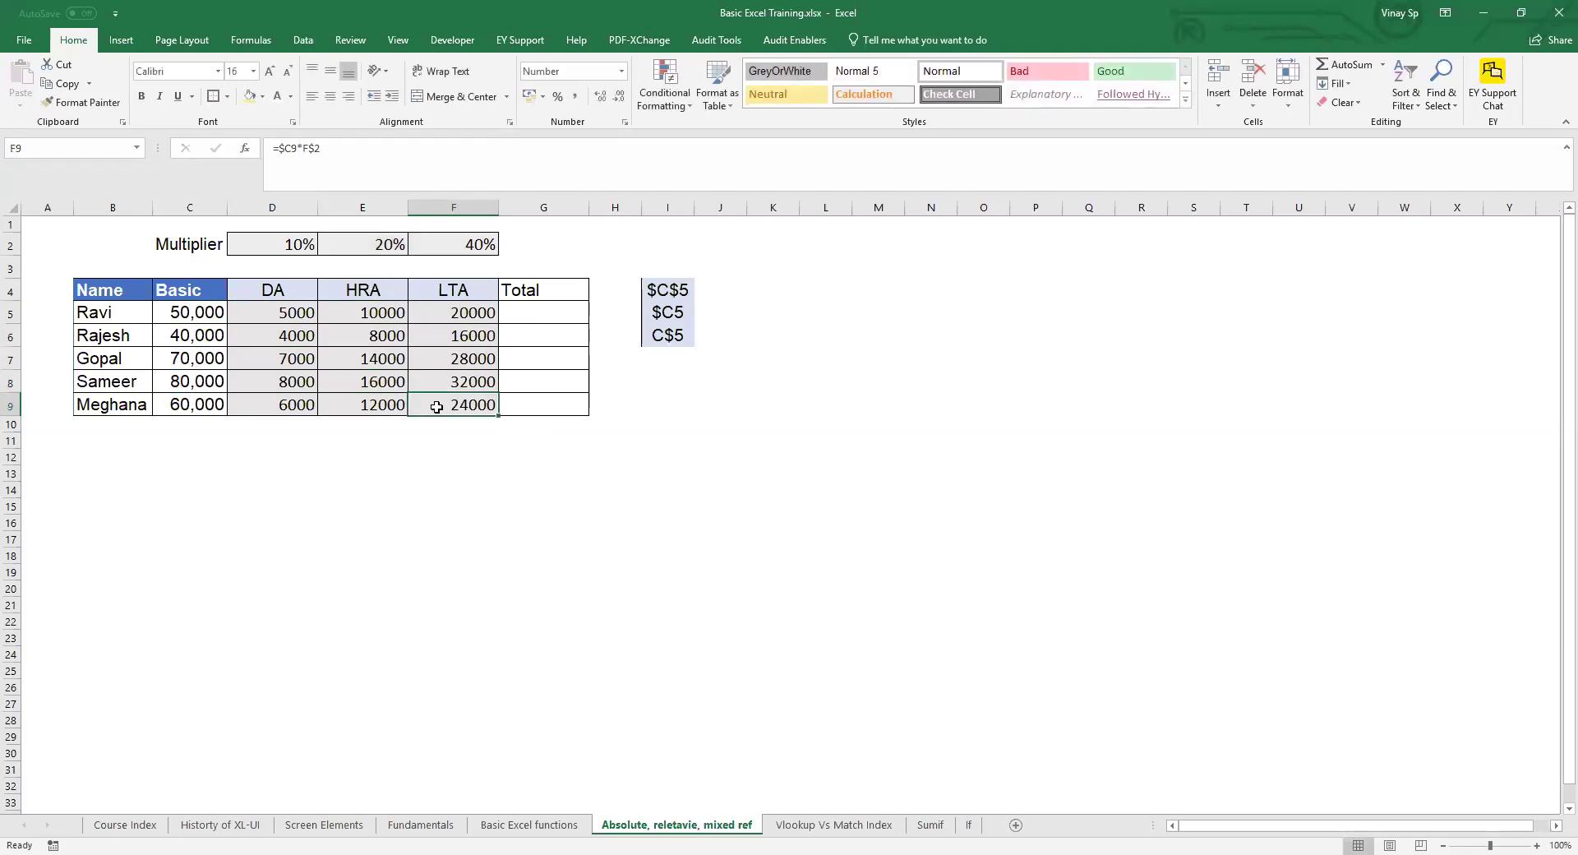
{"action": "key", "text": "Up"}
{"action": "key", "text": "Up"}
{"action": "key", "text": "Up"}
{"action": "key", "text": "Up"}
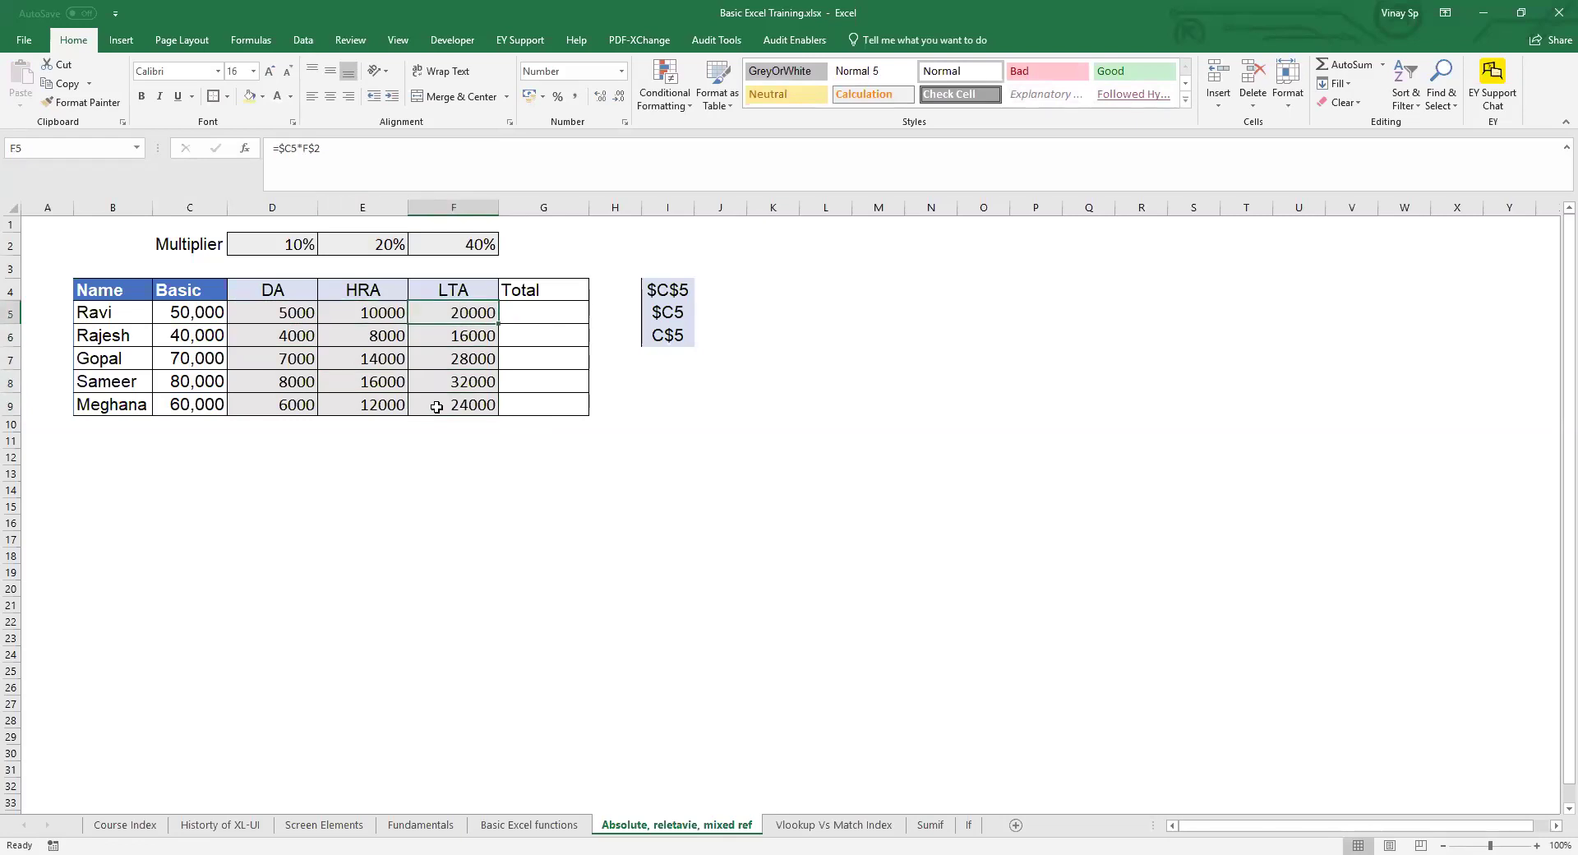
{"action": "key", "text": "ctrl+shift+Down"}
{"action": "key", "text": "shift+Left"}
{"action": "key", "text": "Delete"}
- Clear the DA formulas in D6:D9, leaving only the formula in D5
{"action": "key", "text": "Left"}
{"action": "key", "text": "Down"}
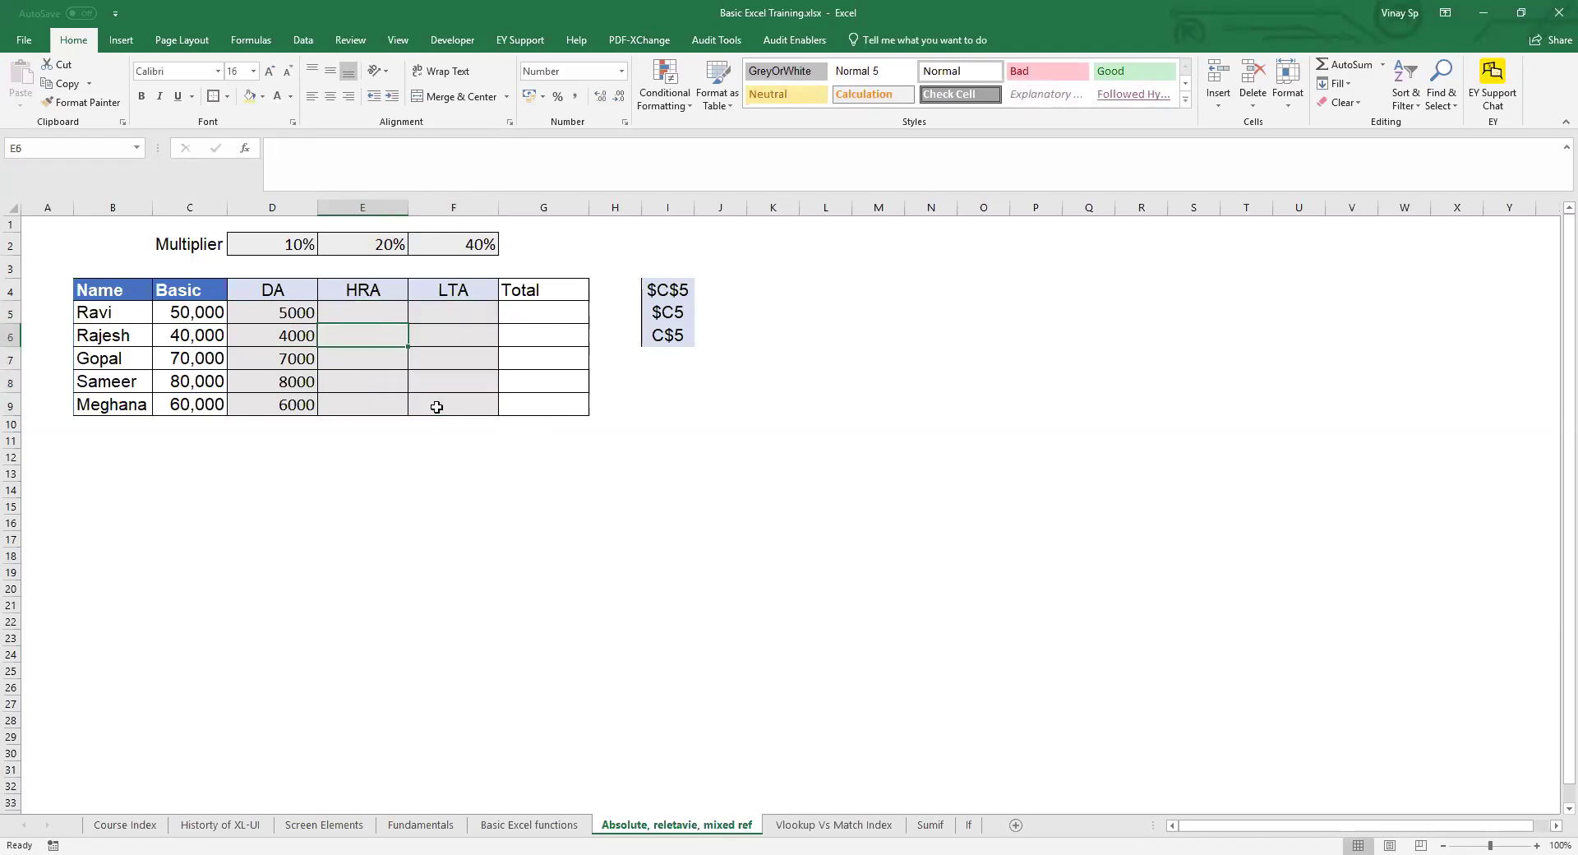
{"action": "key", "text": "Left"}
{"action": "key", "text": "ctrl+shift+Down"}
{"action": "key", "text": "Delete"}
{"action": "key", "text": "Up"}
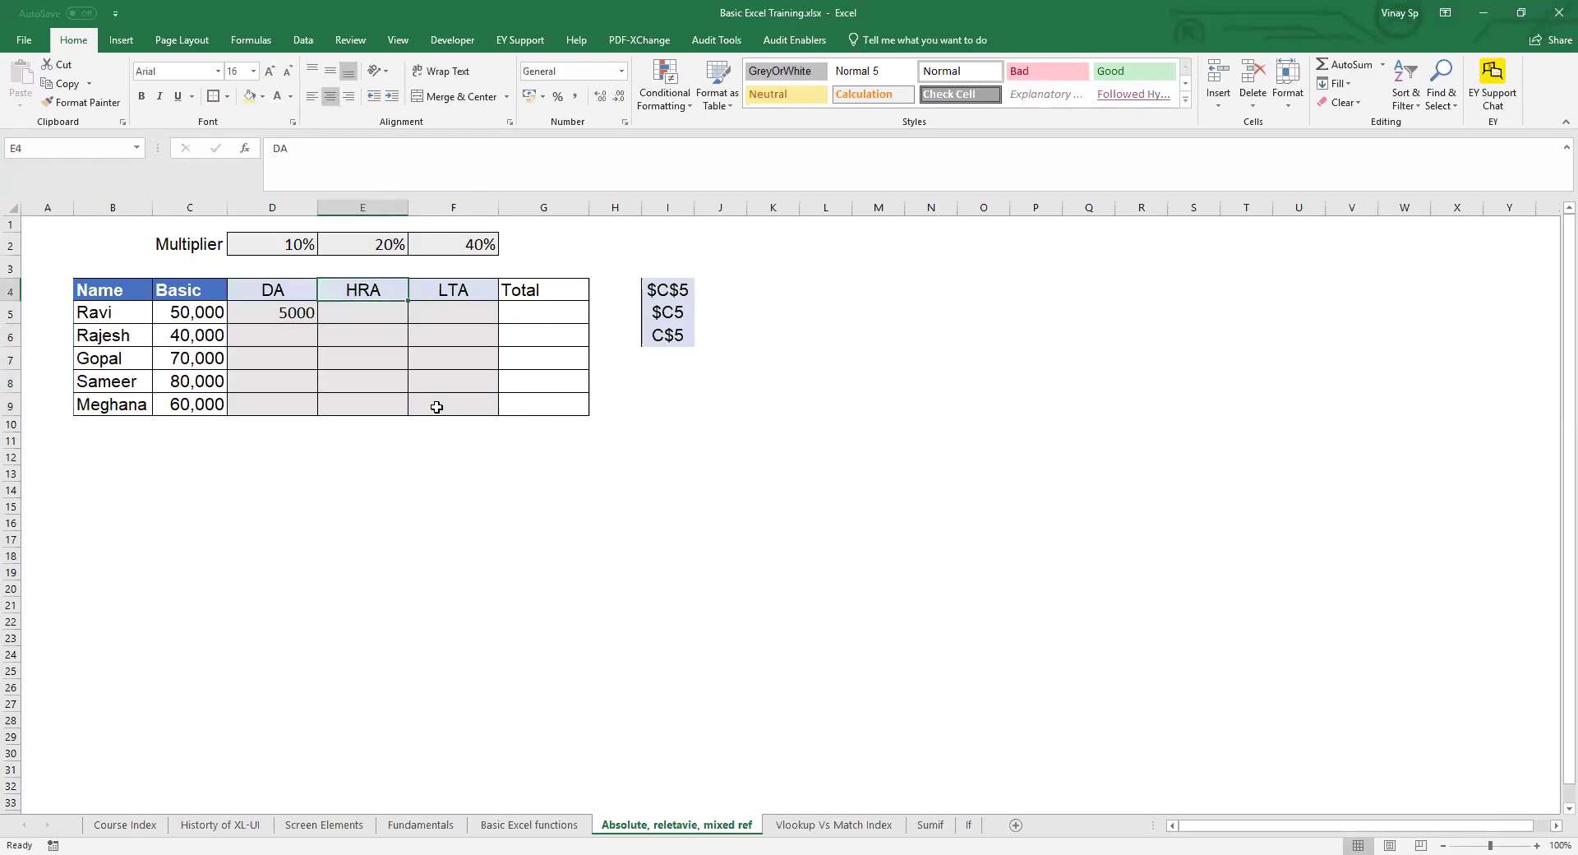
- Fill the DA, HRA and LTA block D5:F9 again by copying and pasting the single formula in D5
{"action": "key", "text": "ctrl+c"}
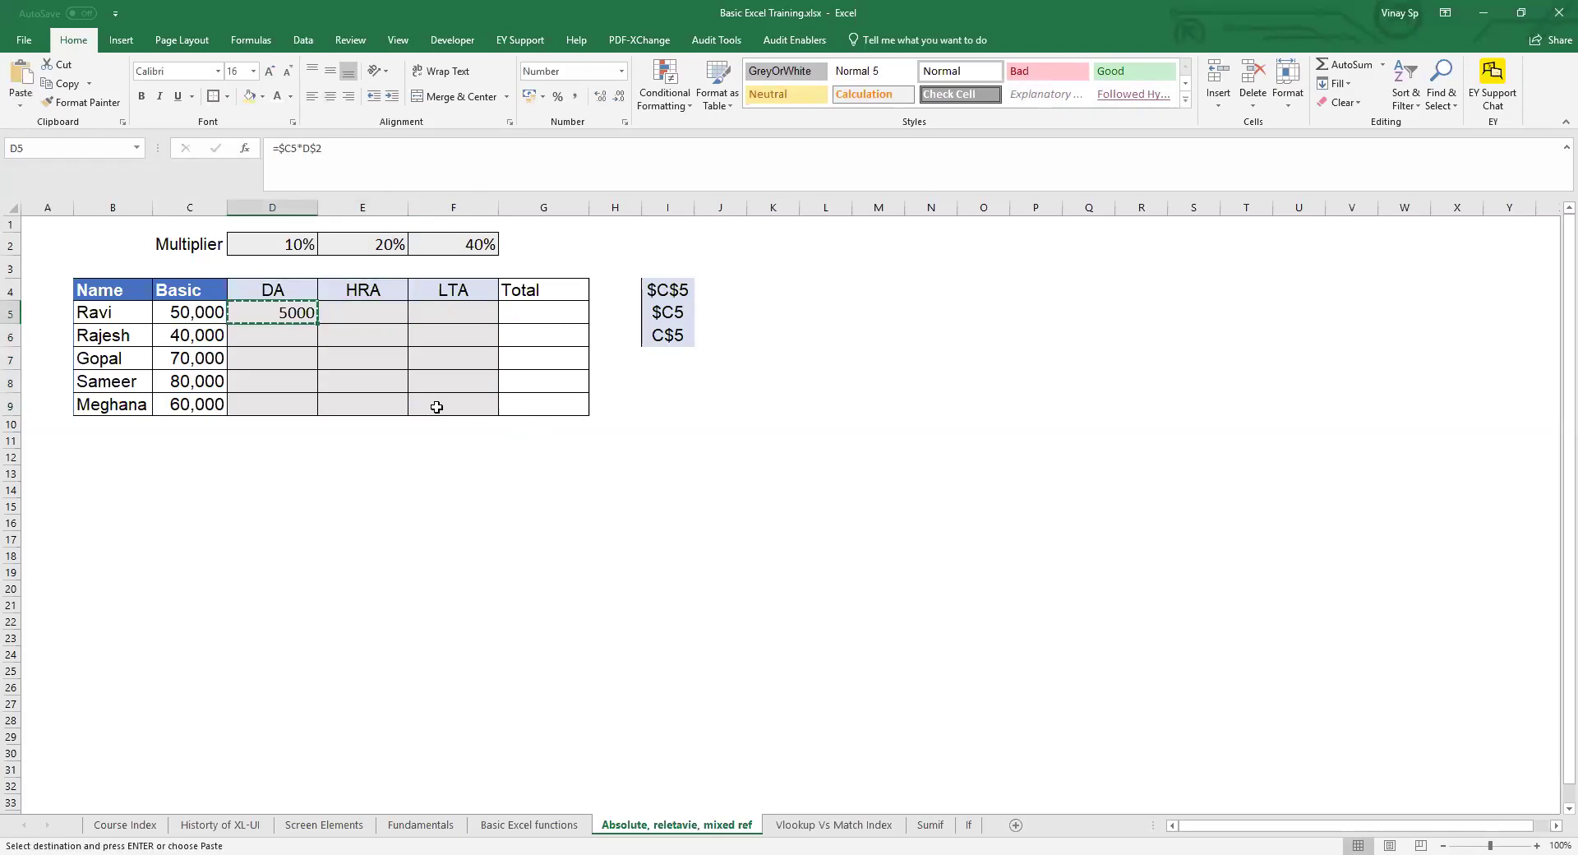
{"action": "key", "text": "shift+Right"}
{"action": "key", "text": "shift+Right"}
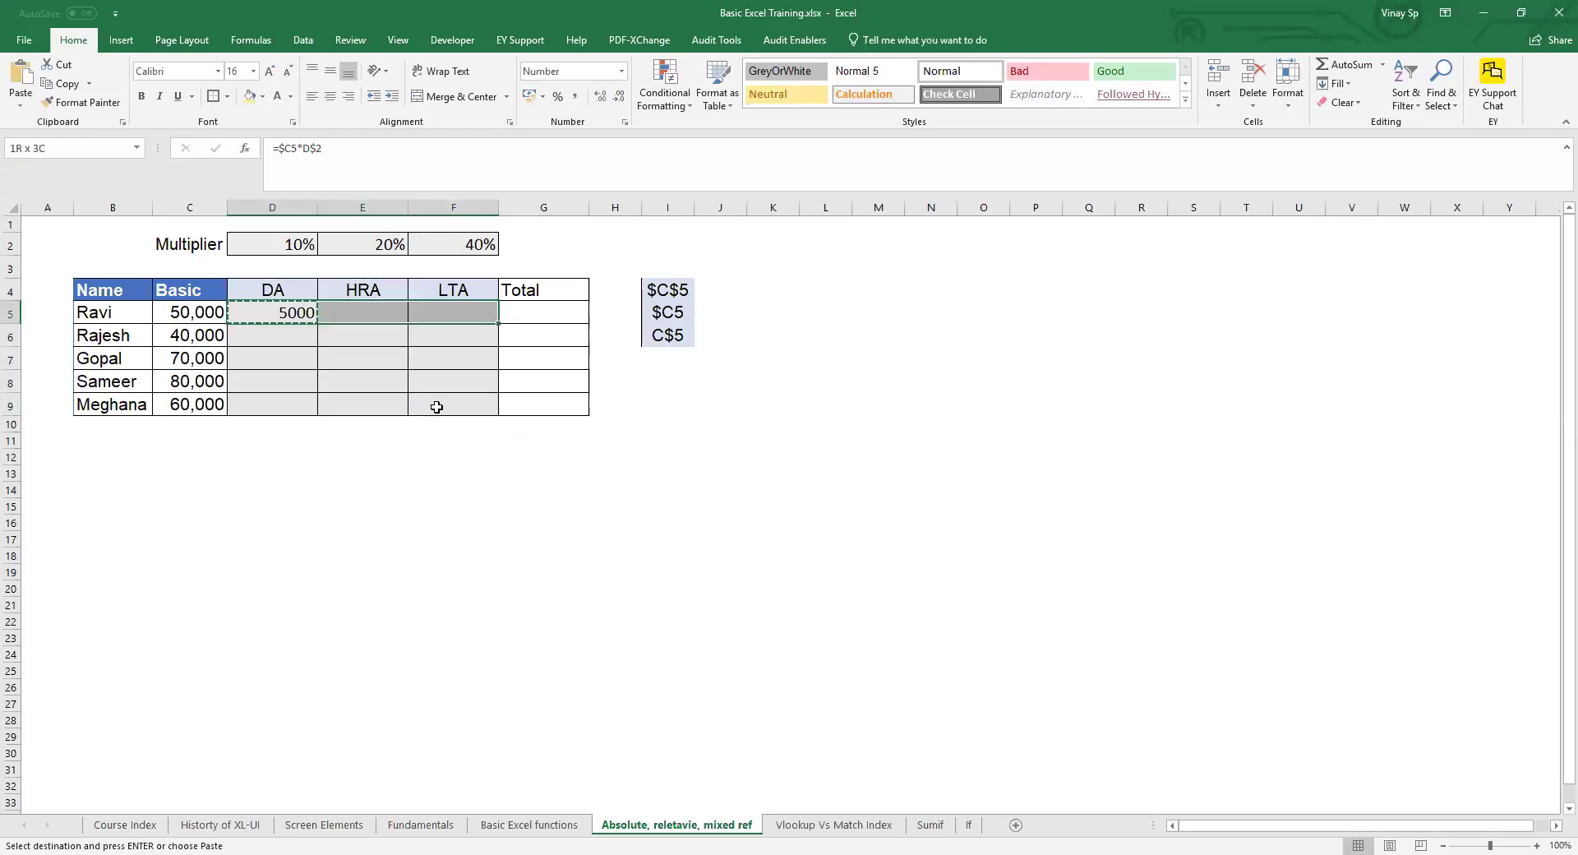
{"action": "key", "text": "shift+Down"}
{"action": "key", "text": "shift+Down"}
{"action": "key", "text": "shift+Down"}
{"action": "key", "text": "shift+Down"}
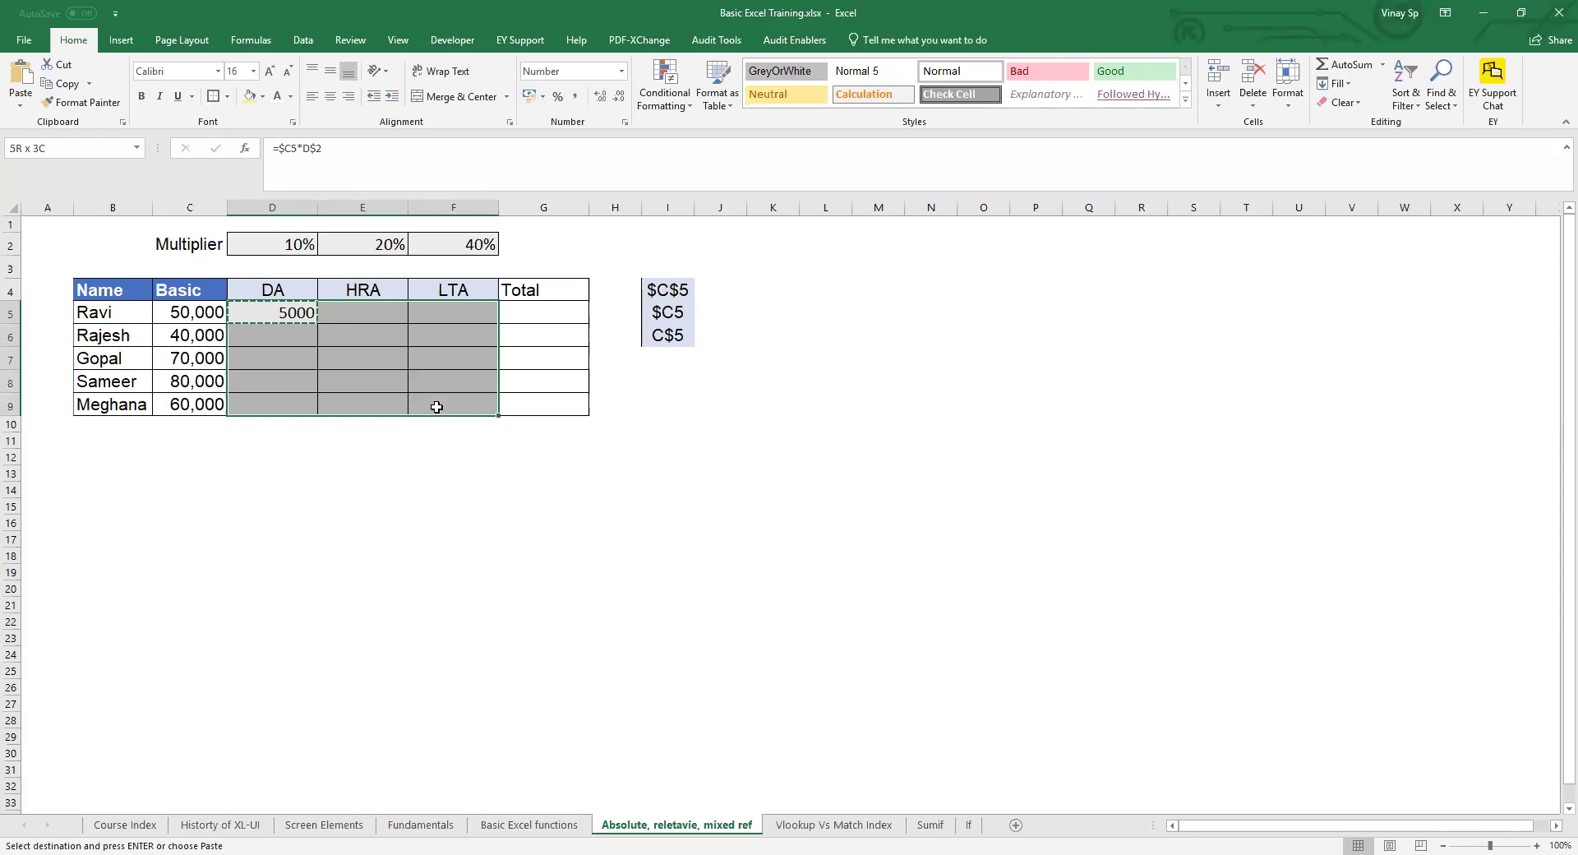
{"action": "key", "text": "Left"}
{"action": "key", "text": "Right"}
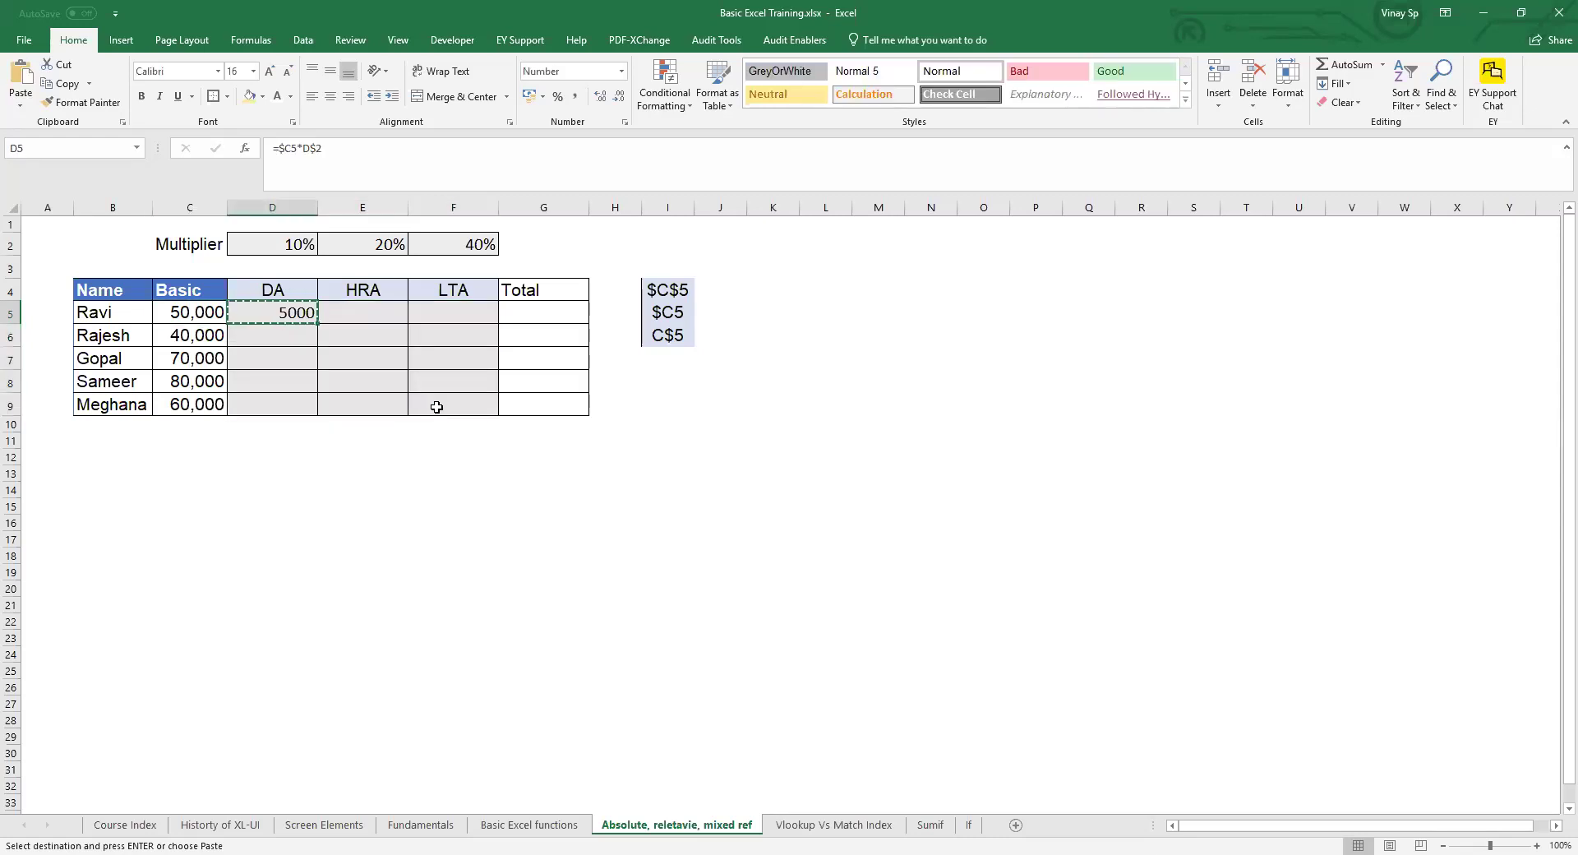
{"action": "key", "text": "shift+Right"}
{"action": "key", "text": "shift+Right"}
{"action": "key", "text": "shift+Down"}
{"action": "key", "text": "shift+Down"}
{"action": "key", "text": "shift+Down"}
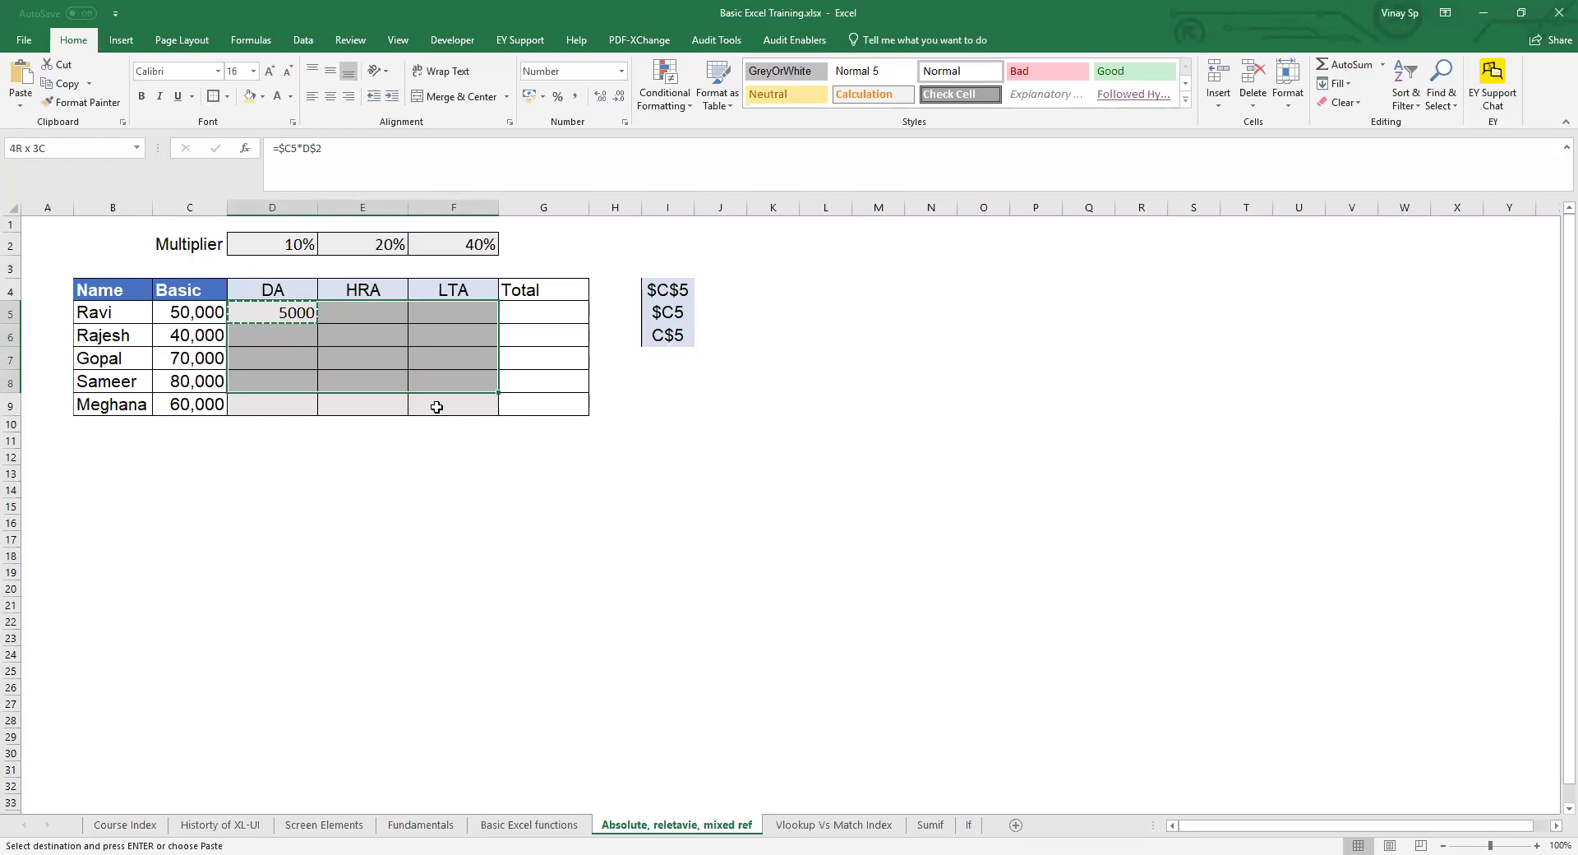
{"action": "key", "text": "shift+Down"}
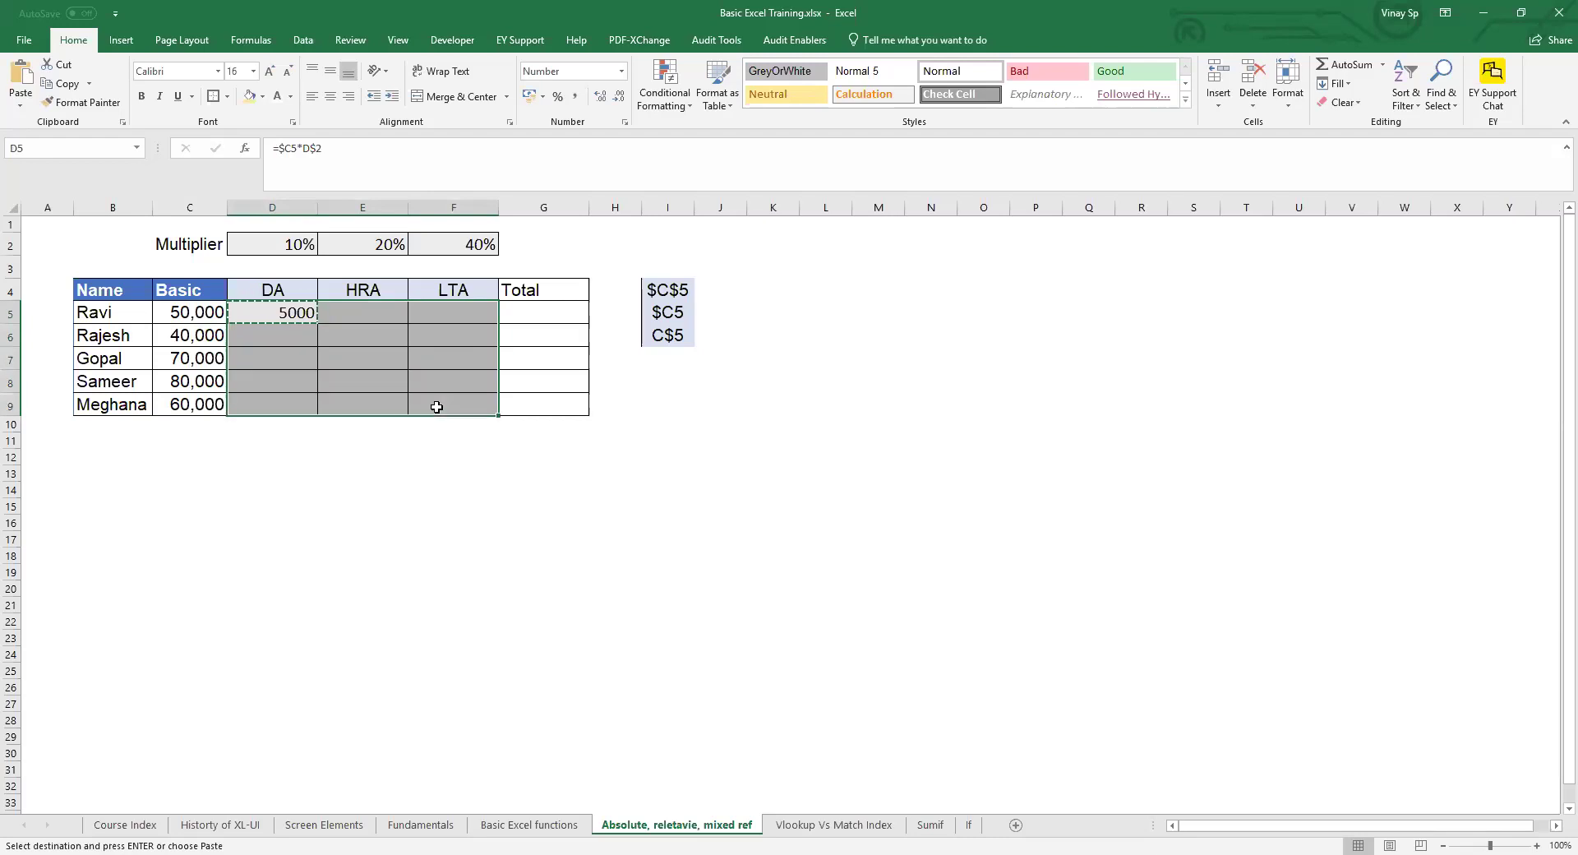
{"action": "key", "text": "ctrl+v"}
{"action": "key", "text": "Escape"}
{"action": "key", "text": "Right"}
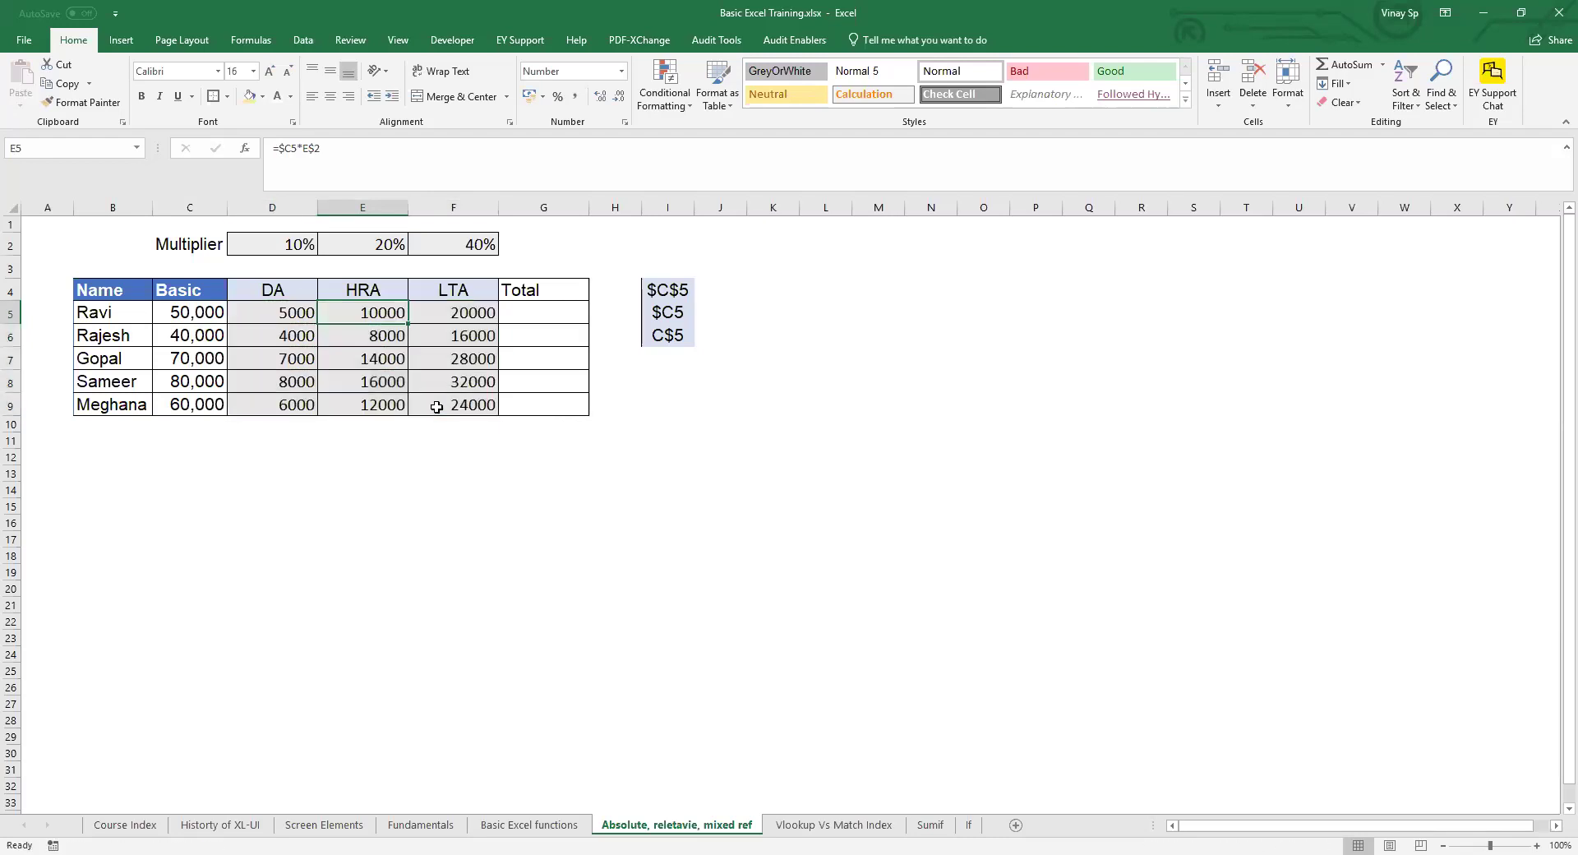
- Delete the DA, HRA and LTA formulas in D6:F9, keeping only the first employee's row
{"action": "key", "text": "Right"}
{"action": "key", "text": "Right"}
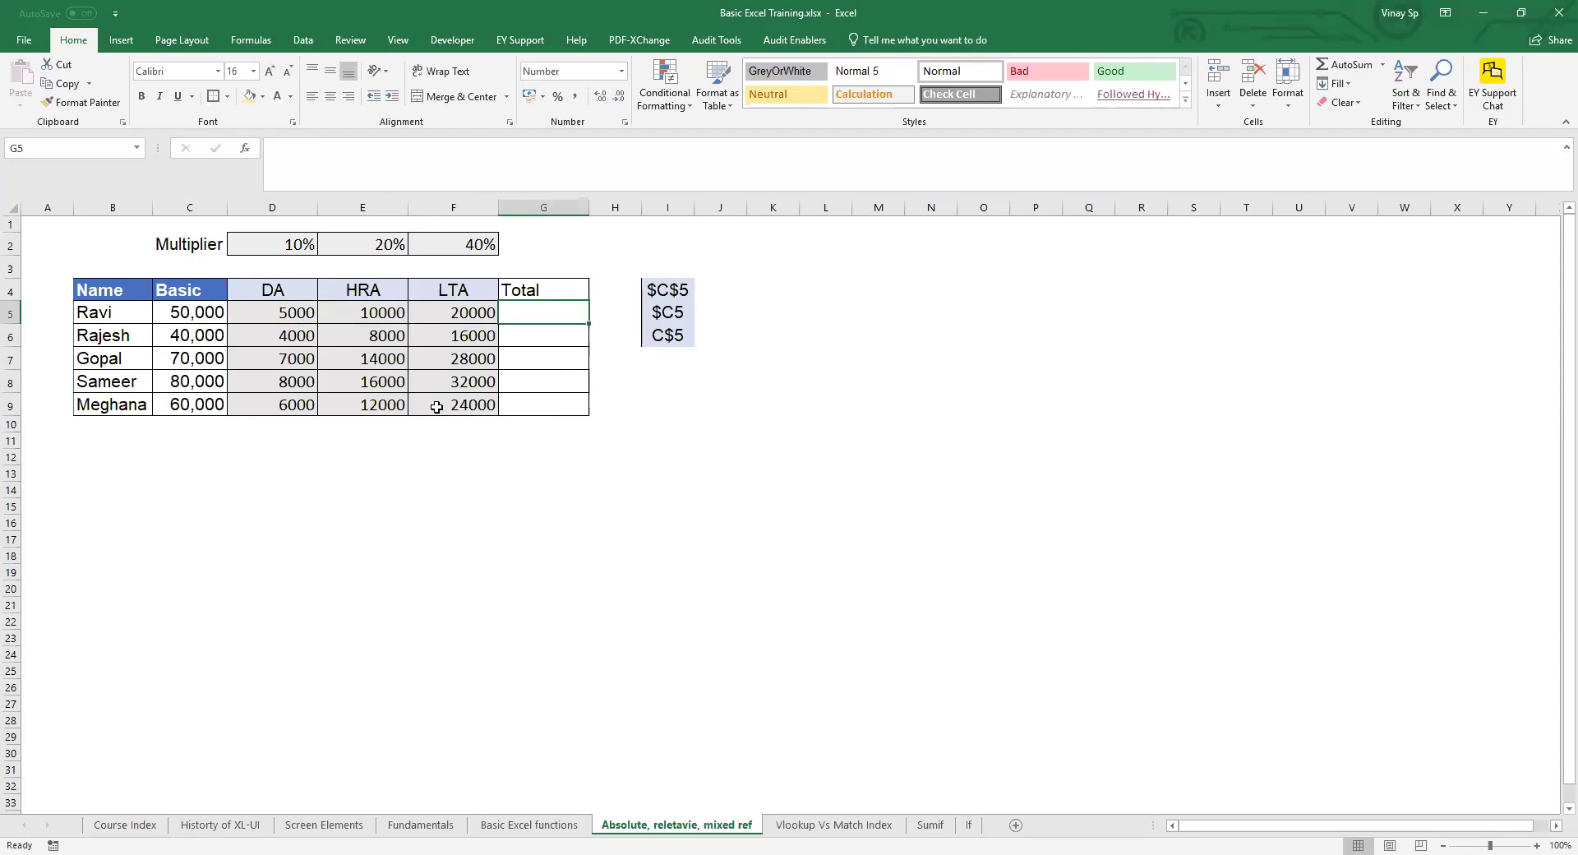
{"action": "key", "text": "Left"}
{"action": "key", "text": "Down"}
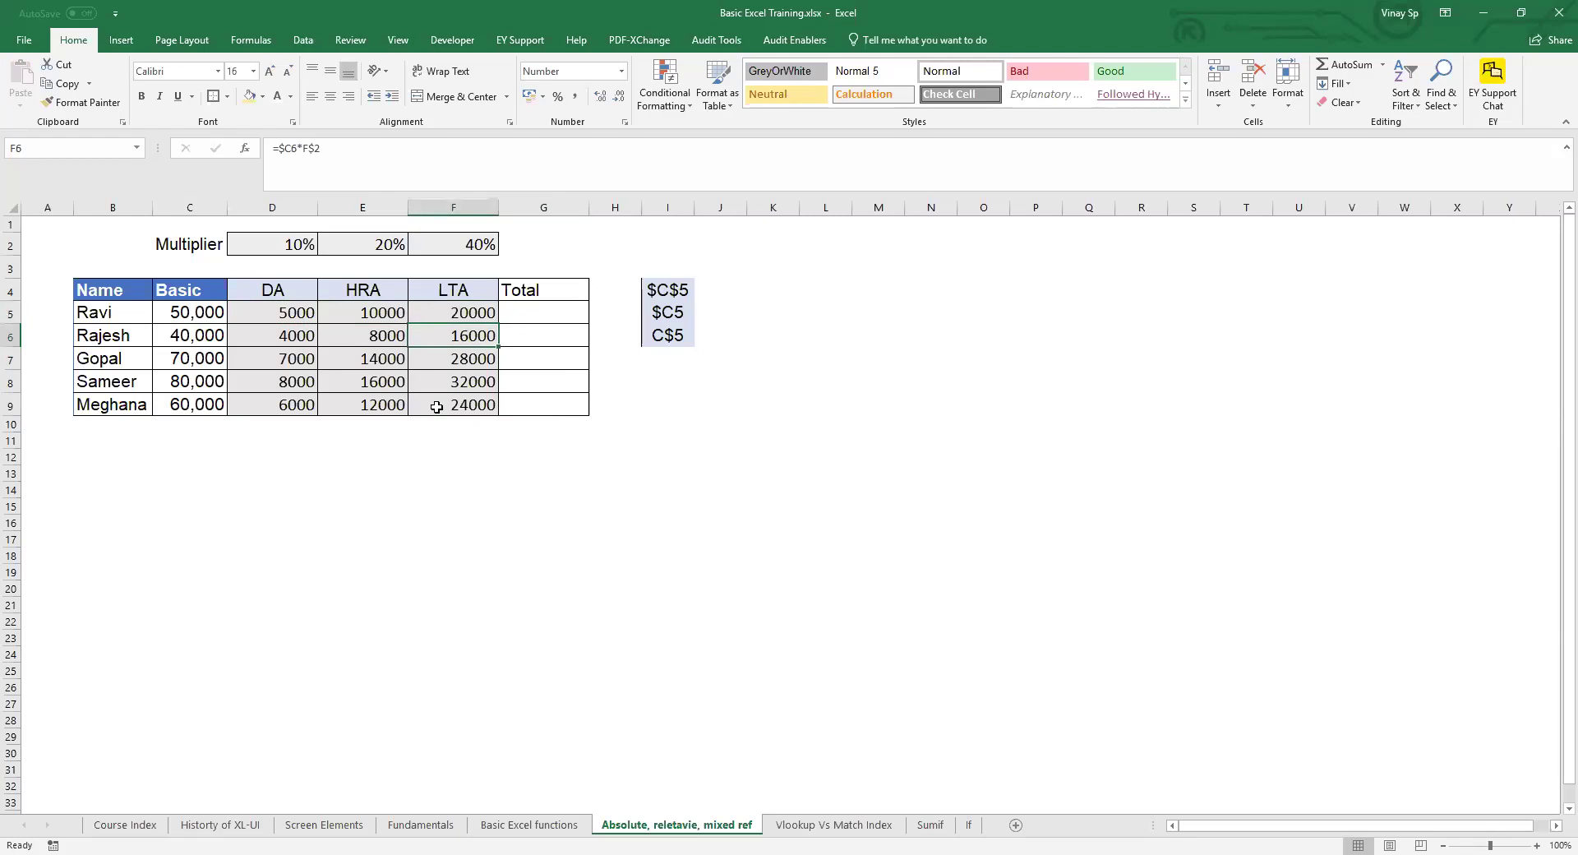
{"action": "key", "text": "shift+Left"}
{"action": "key", "text": "shift+Left"}
{"action": "key", "text": "shift+Down"}
{"action": "key", "text": "shift+Down"}
{"action": "key", "text": "shift+Down"}
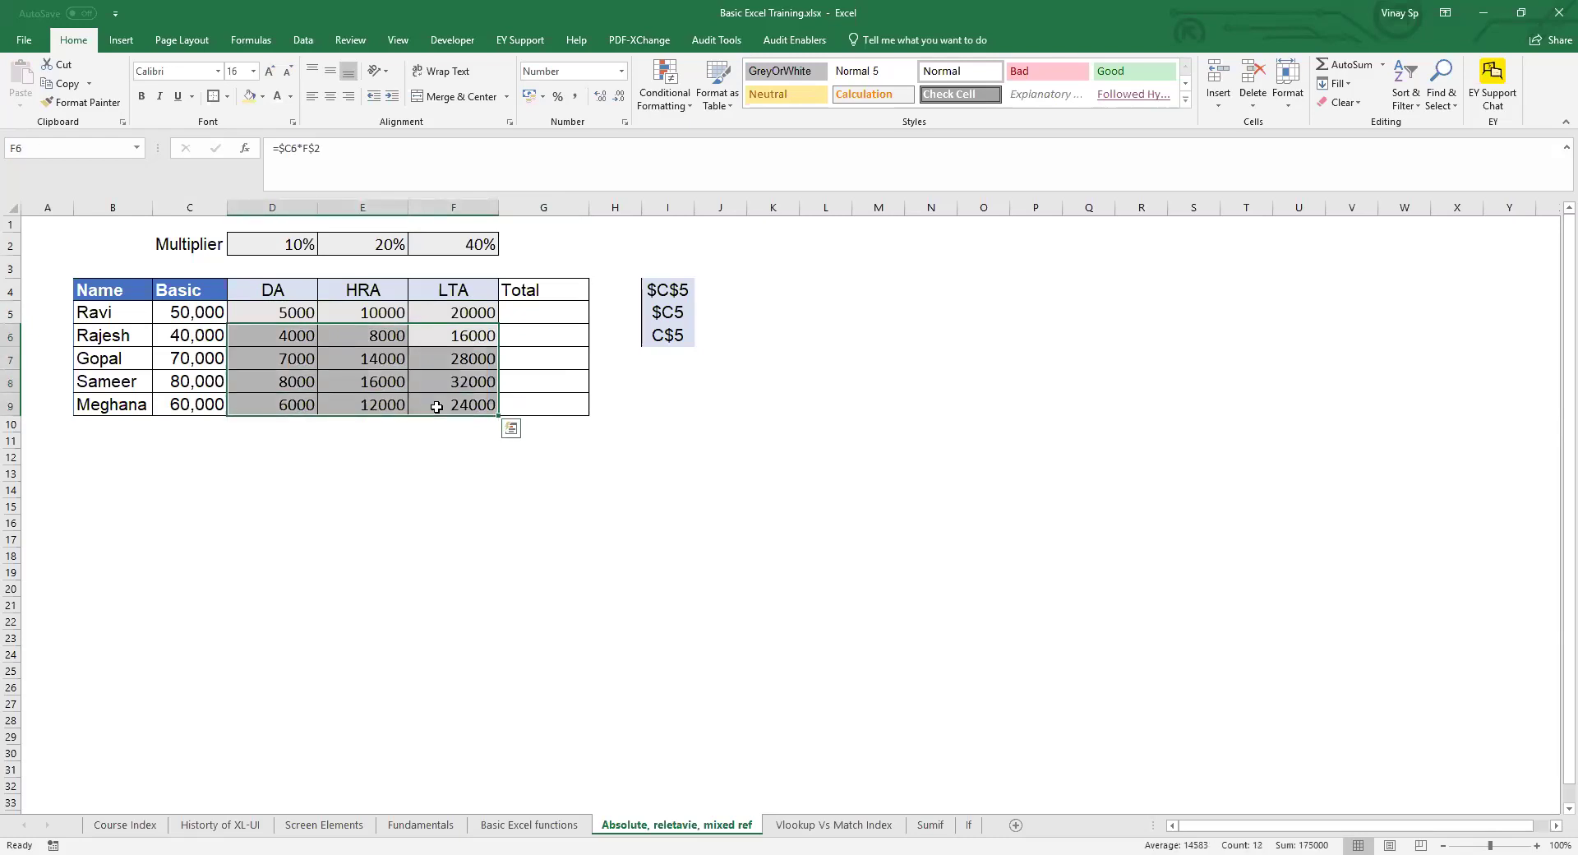
{"action": "key", "text": "Delete"}
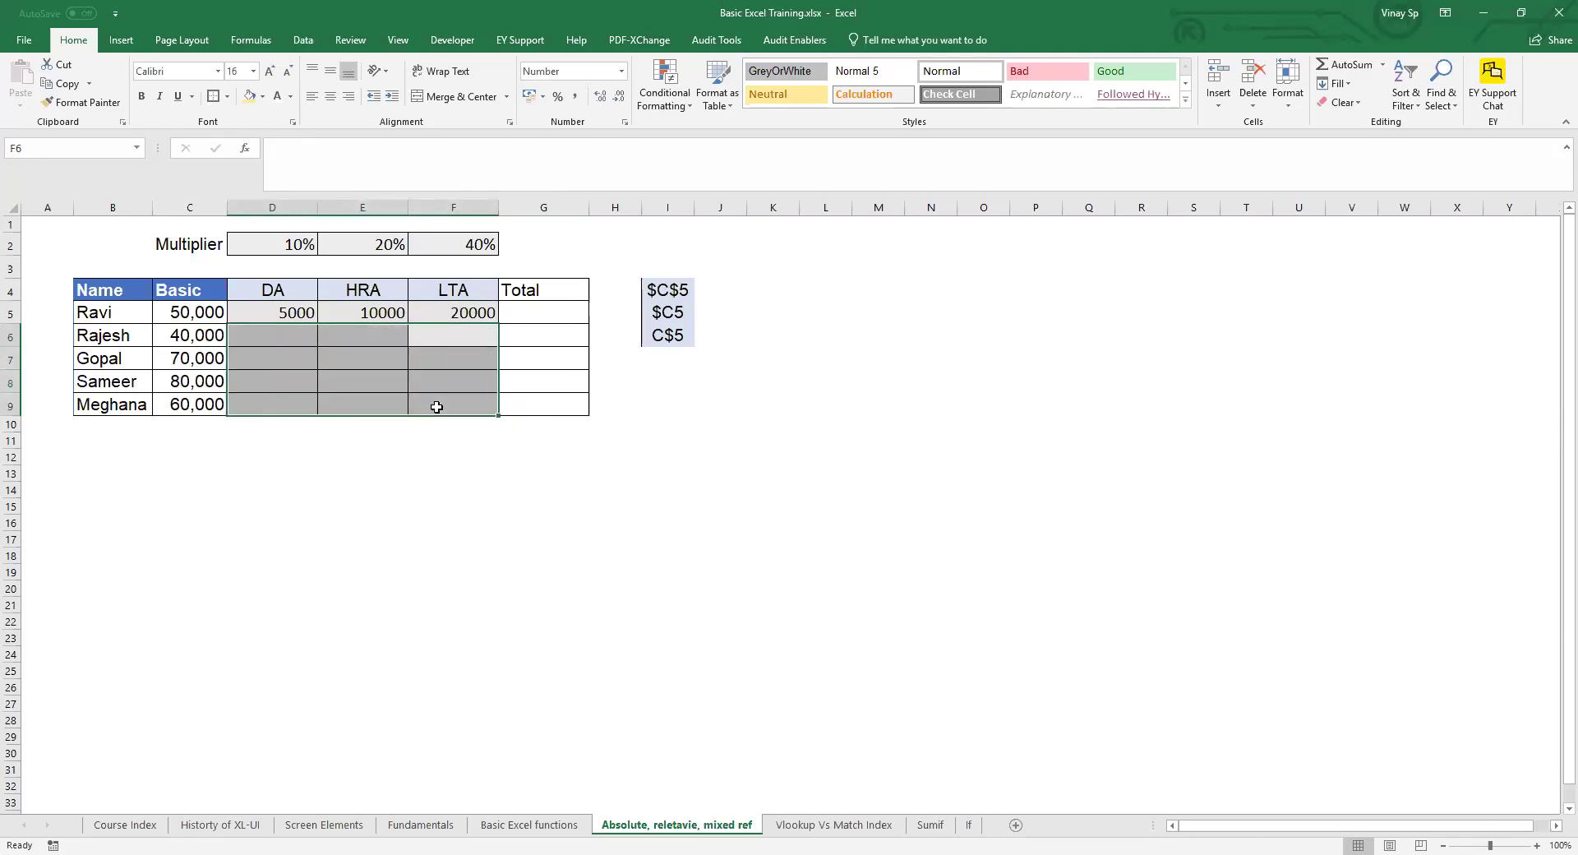
{"action": "key", "text": "Up"}
{"action": "key", "text": "Left"}
{"action": "key", "text": "Left"}
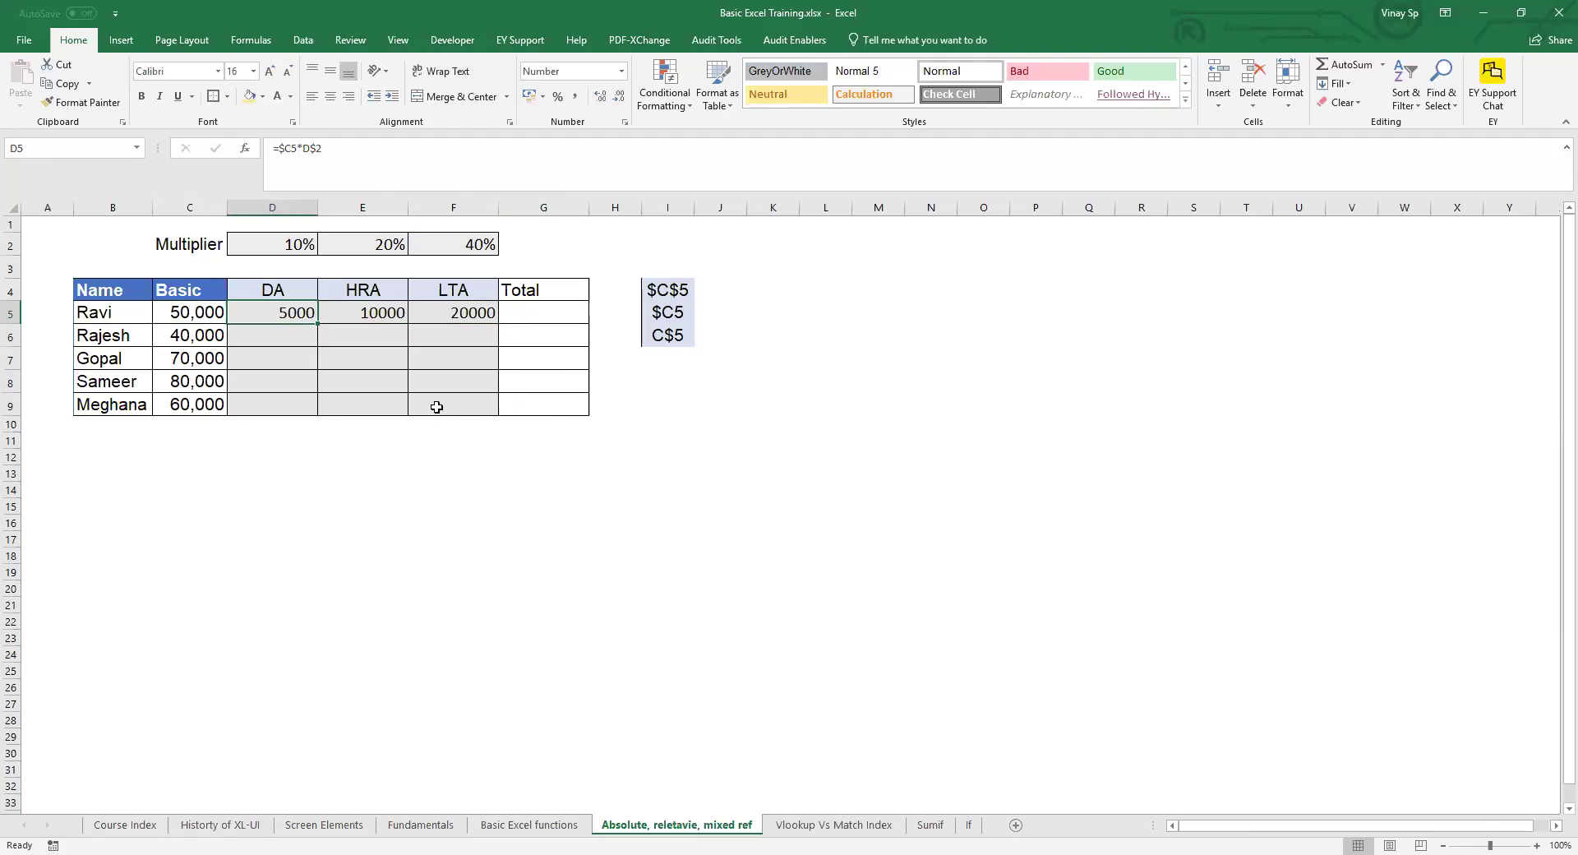
{"action": "key", "text": "shift+Right"}
{"action": "key", "text": "shift+Right"}
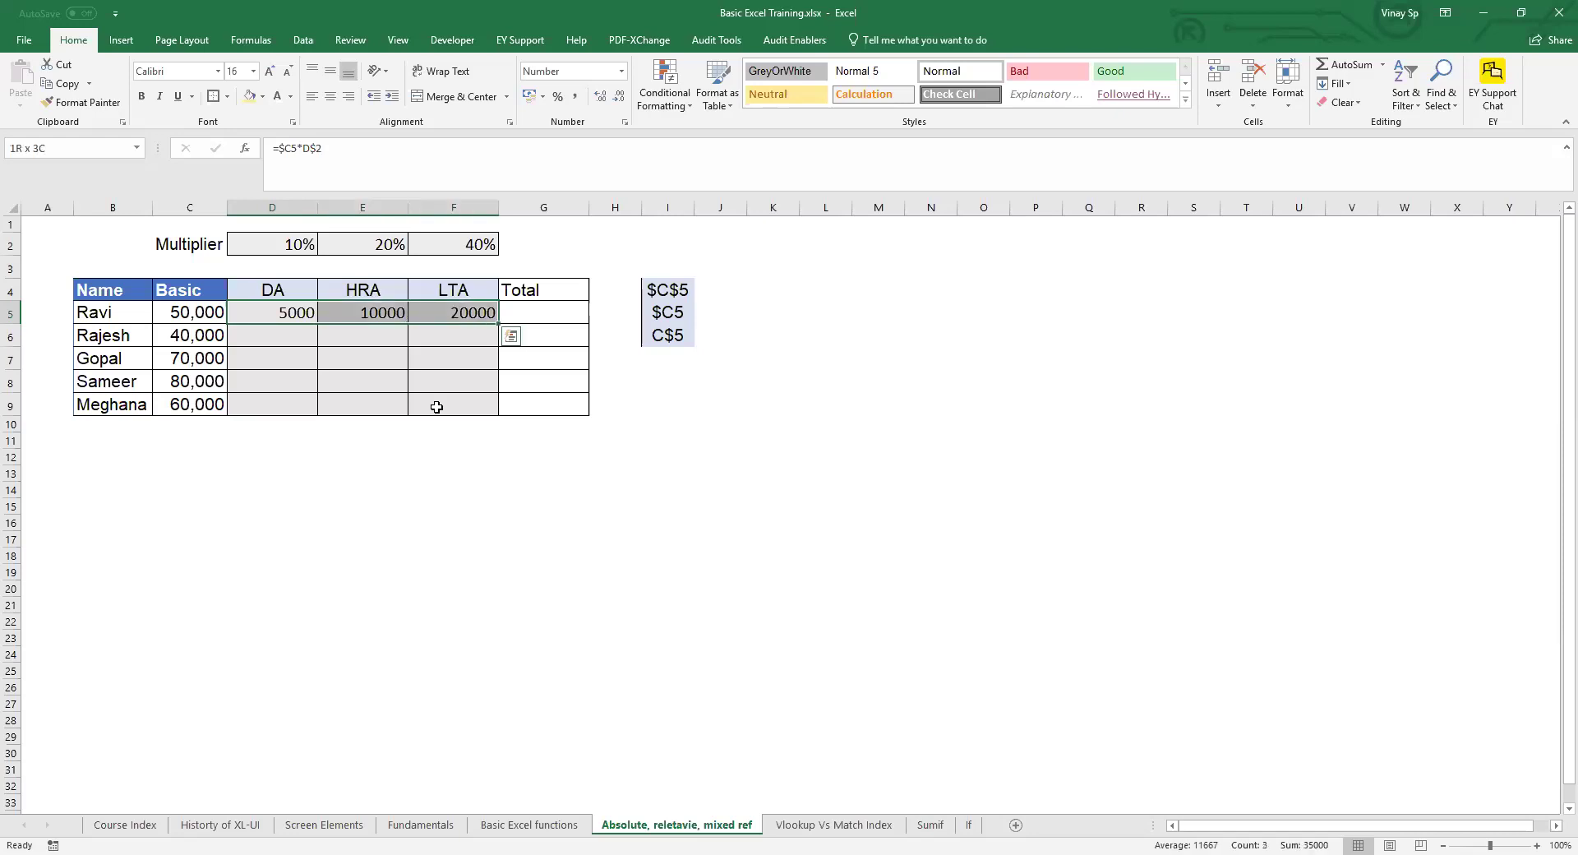
{"action": "key", "text": "shift+Down"}
{"action": "key", "text": "shift+Down"}
{"action": "key", "text": "shift+Down"}
{"action": "key", "text": "shift+Down"}
{"action": "key", "text": "shift+Up"}
{"action": "key", "text": "shift+Up"}
{"action": "key", "text": "shift+Up"}
{"action": "key", "text": "shift+Up"}
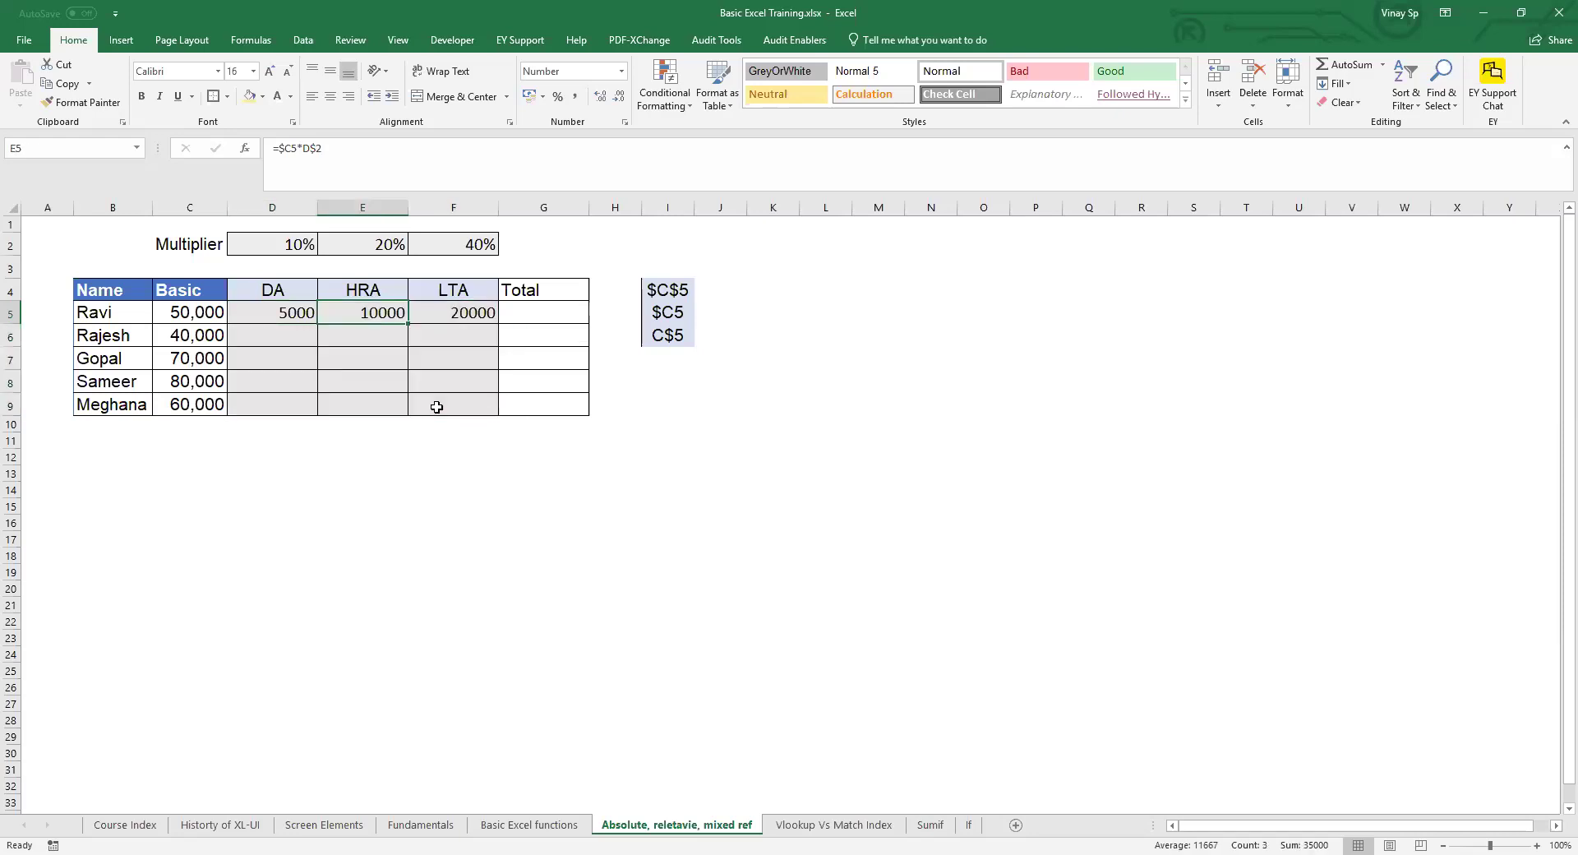
{"action": "key", "text": "shift+Left"}
{"action": "key", "text": "shift+Left"}
{"action": "key", "text": "Left"}
- Fill the formulas of D5:F5 down through row 9 with the Fill Down command
{"action": "key", "text": "shift+Right"}
{"action": "key", "text": "shift+Right"}
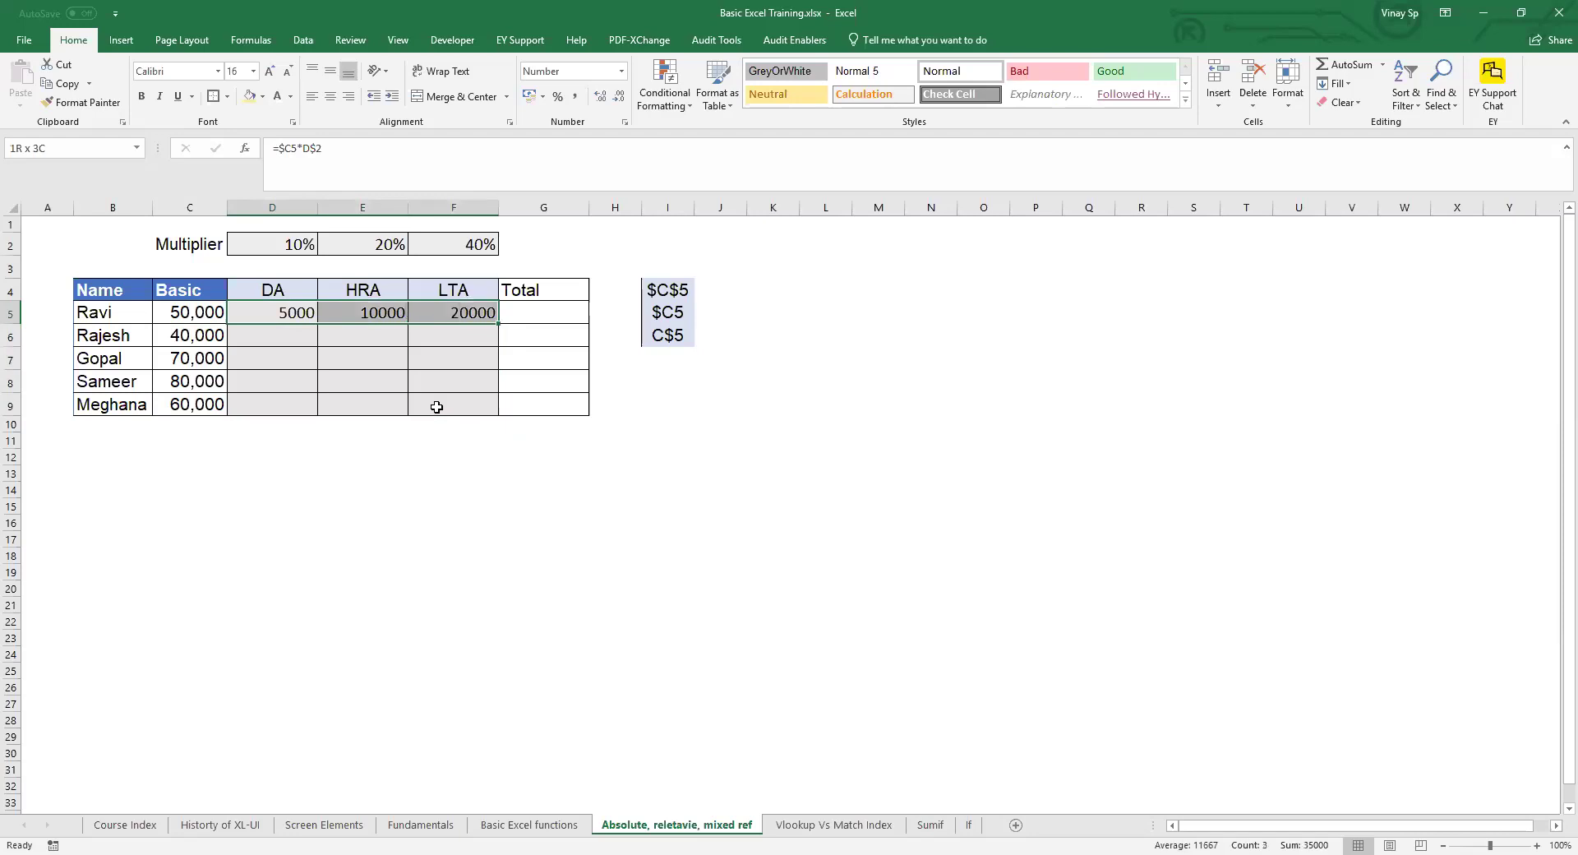
{"action": "key", "text": "shift+Down"}
{"action": "key", "text": "shift+Down"}
{"action": "key", "text": "shift+Down"}
{"action": "key", "text": "shift+Down"}
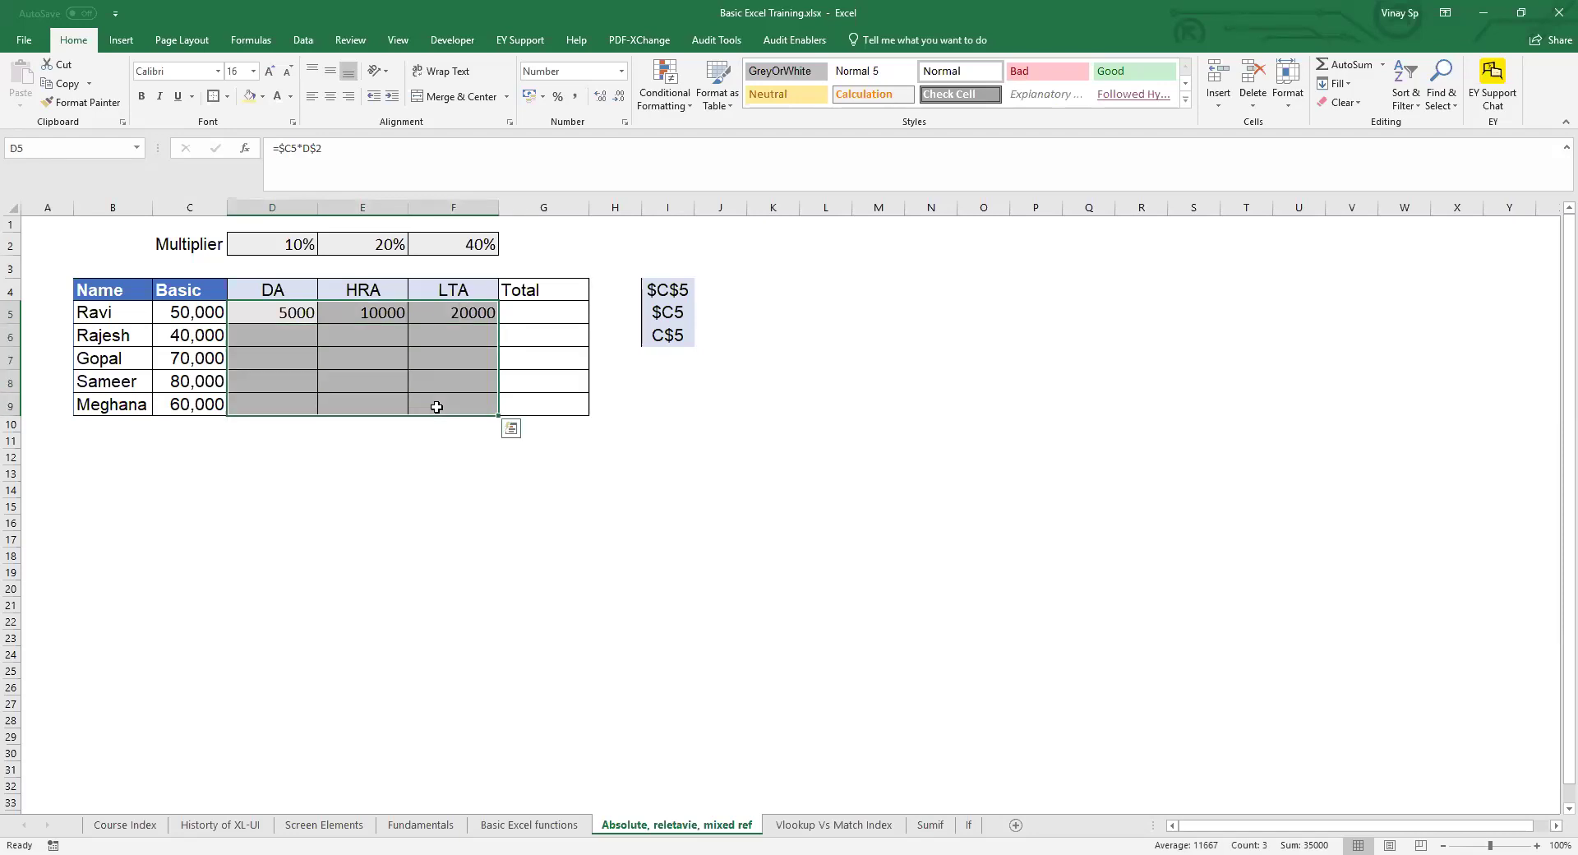
{"action": "key", "text": "ctrl+q"}
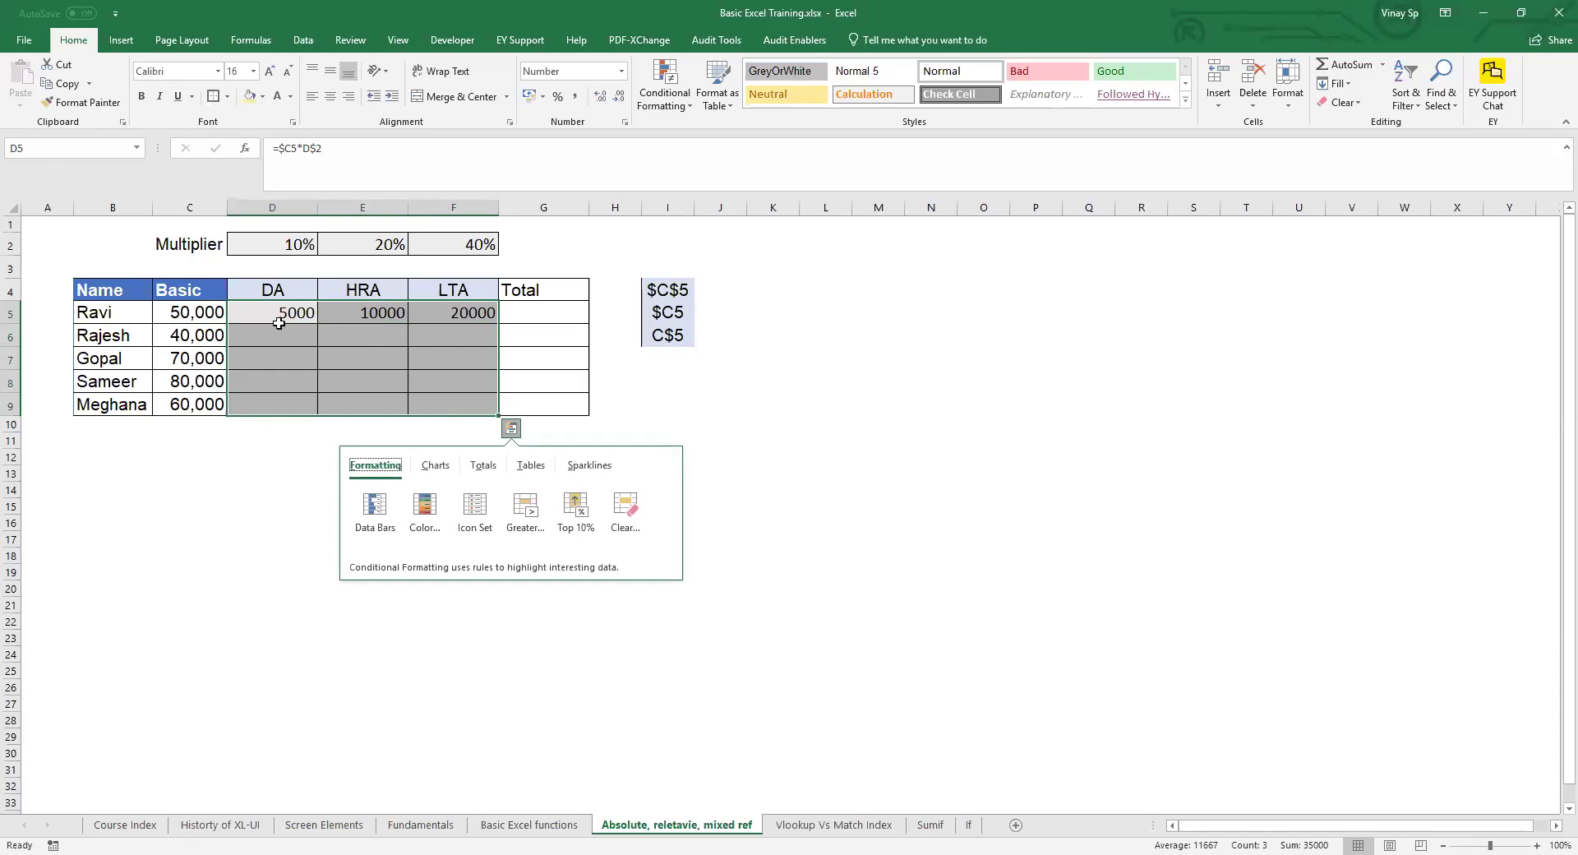
{"action": "key", "text": "ctrl+d"}
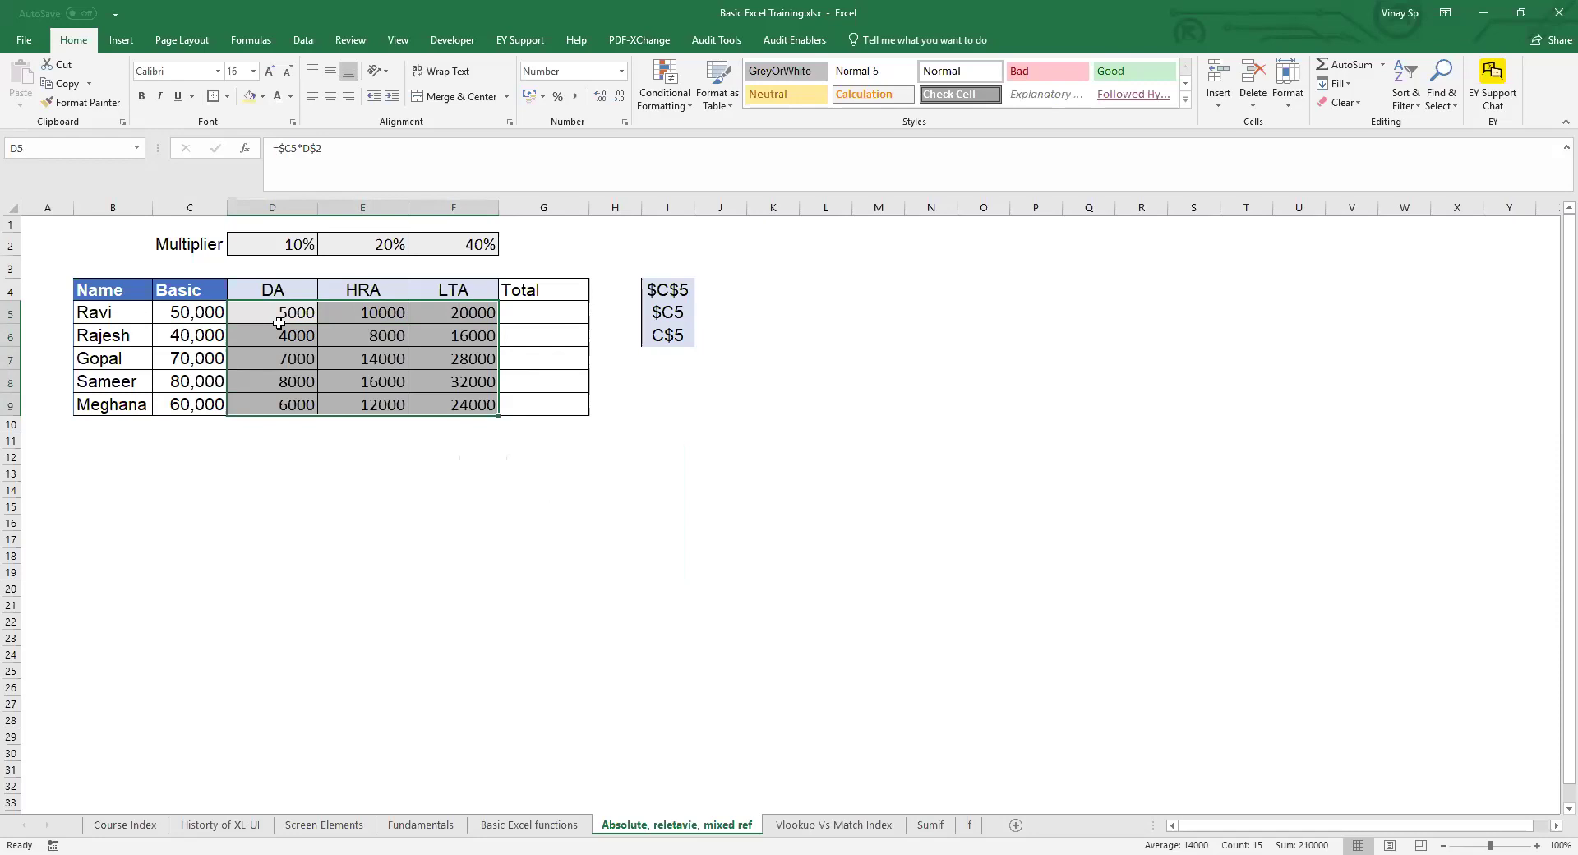
- Clear the filled-down formulas from D6:F9 and return to D5
{"action": "left_click", "coordinate": [278, 323]}
{"action": "key", "text": "Down"}
{"action": "key", "text": "ctrl+shift+Right"}
{"action": "key", "text": "ctrl+shift+Down"}
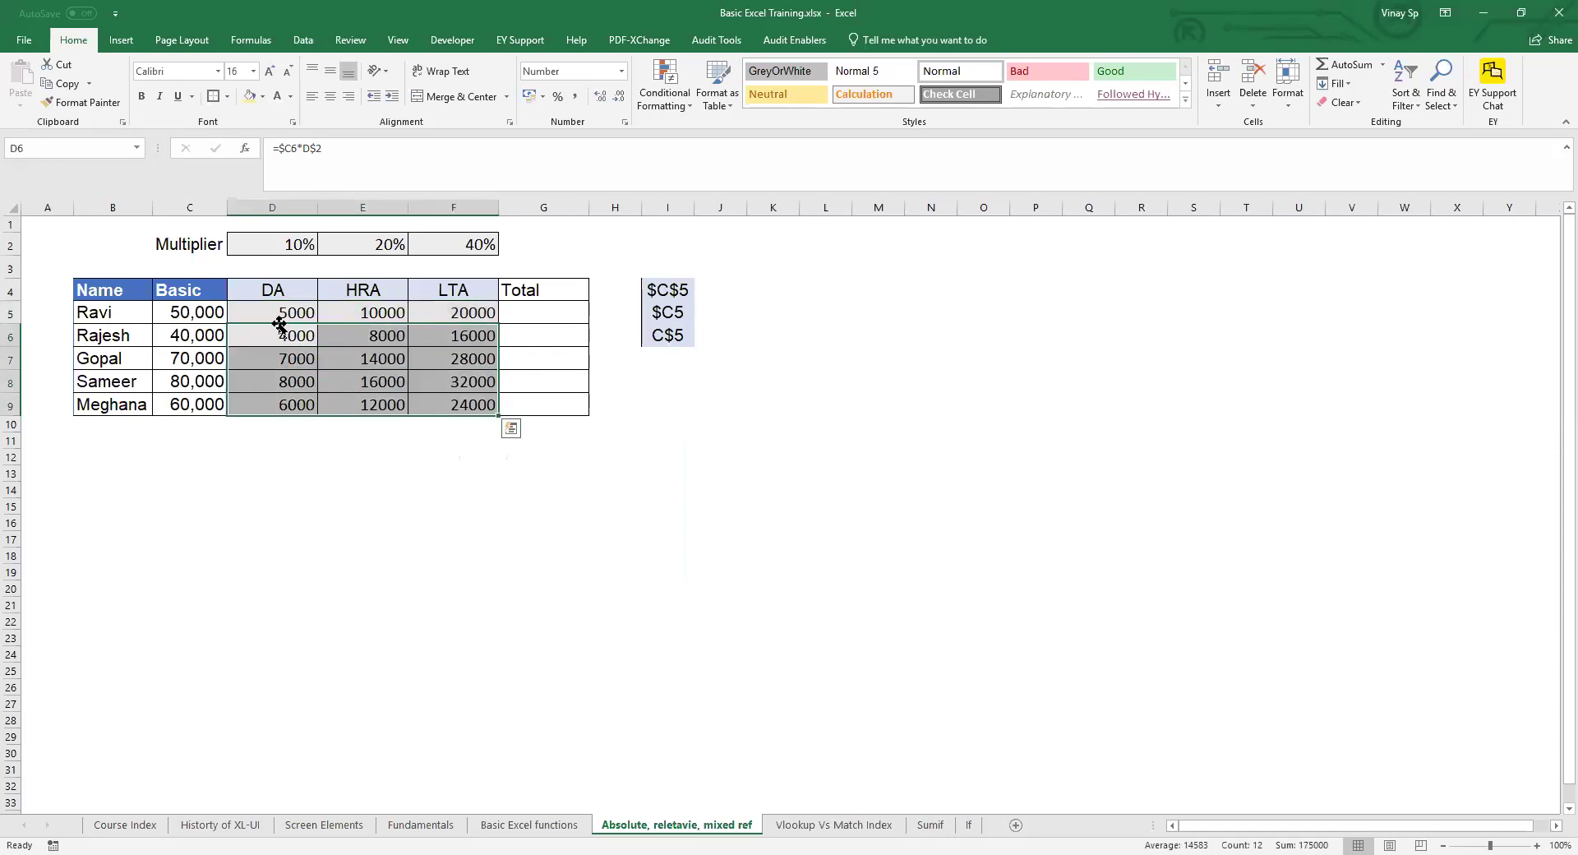
{"action": "key", "text": "Delete"}
{"action": "key", "text": "Up"}
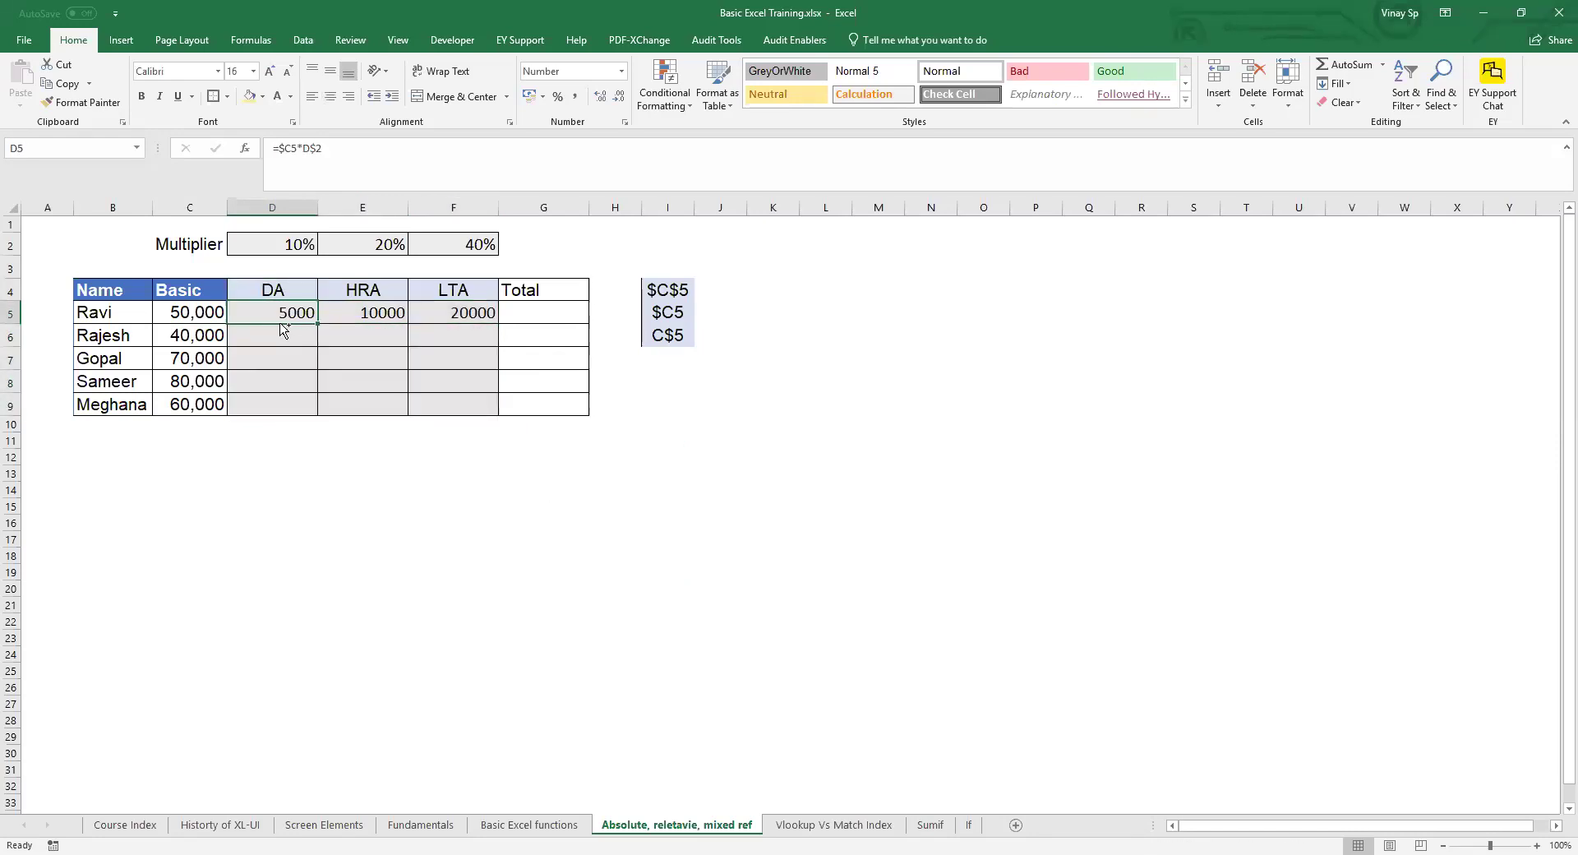
- Delete the HRA and LTA formulas in E5:F5 and return to the DA formula
{"action": "key", "text": "ctrl+shift+Right"}
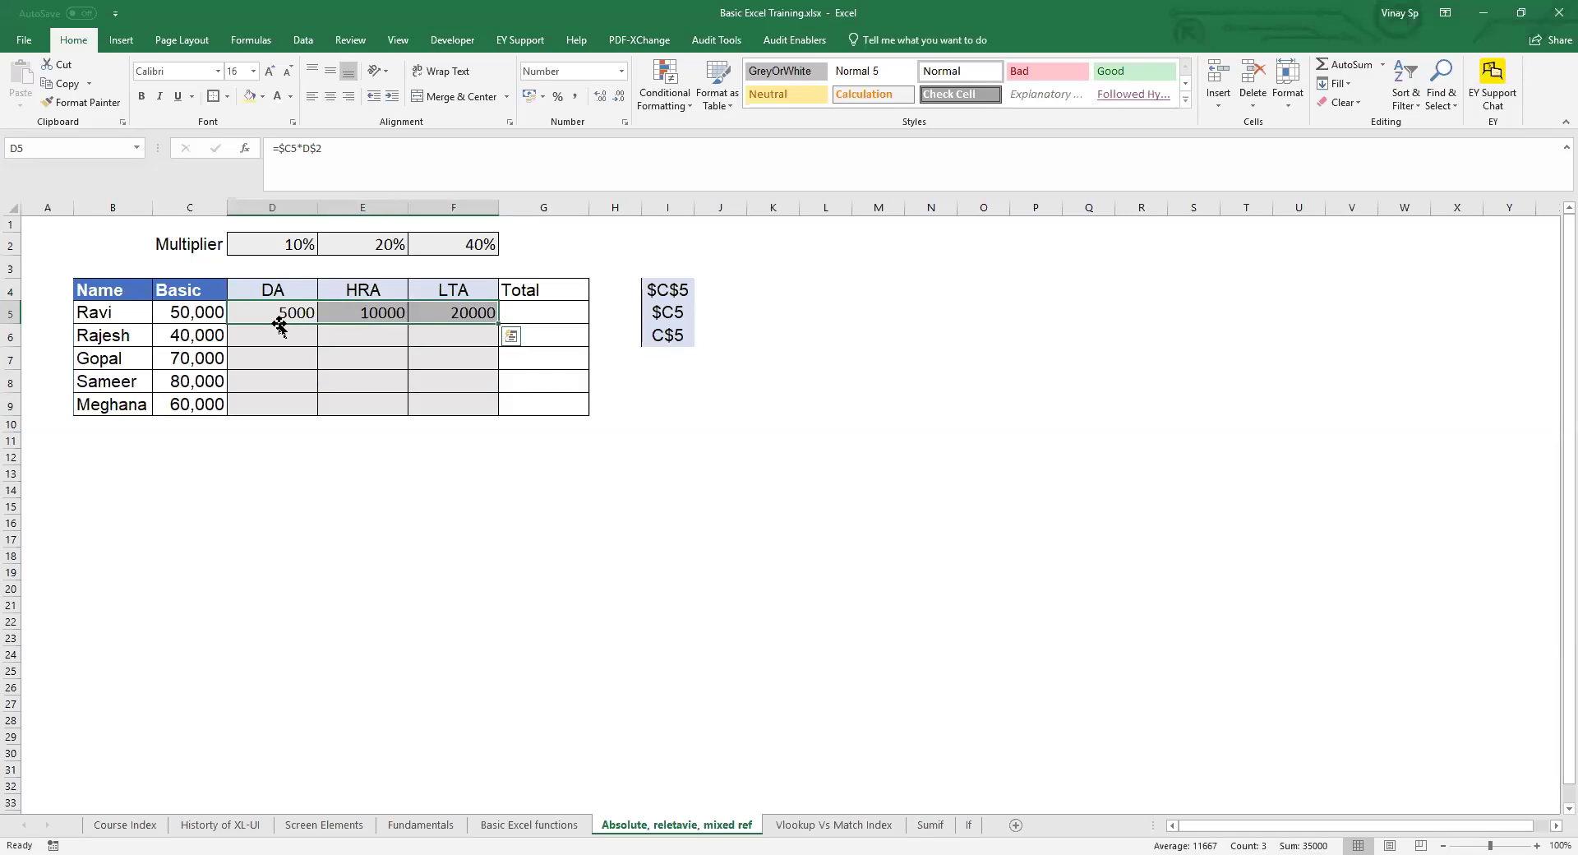
{"action": "key", "text": "Right"}
{"action": "key", "text": "ctrl+shift+Right"}
{"action": "key", "text": "Delete"}
{"action": "key", "text": "shift+Left"}
{"action": "key", "text": "Left"}
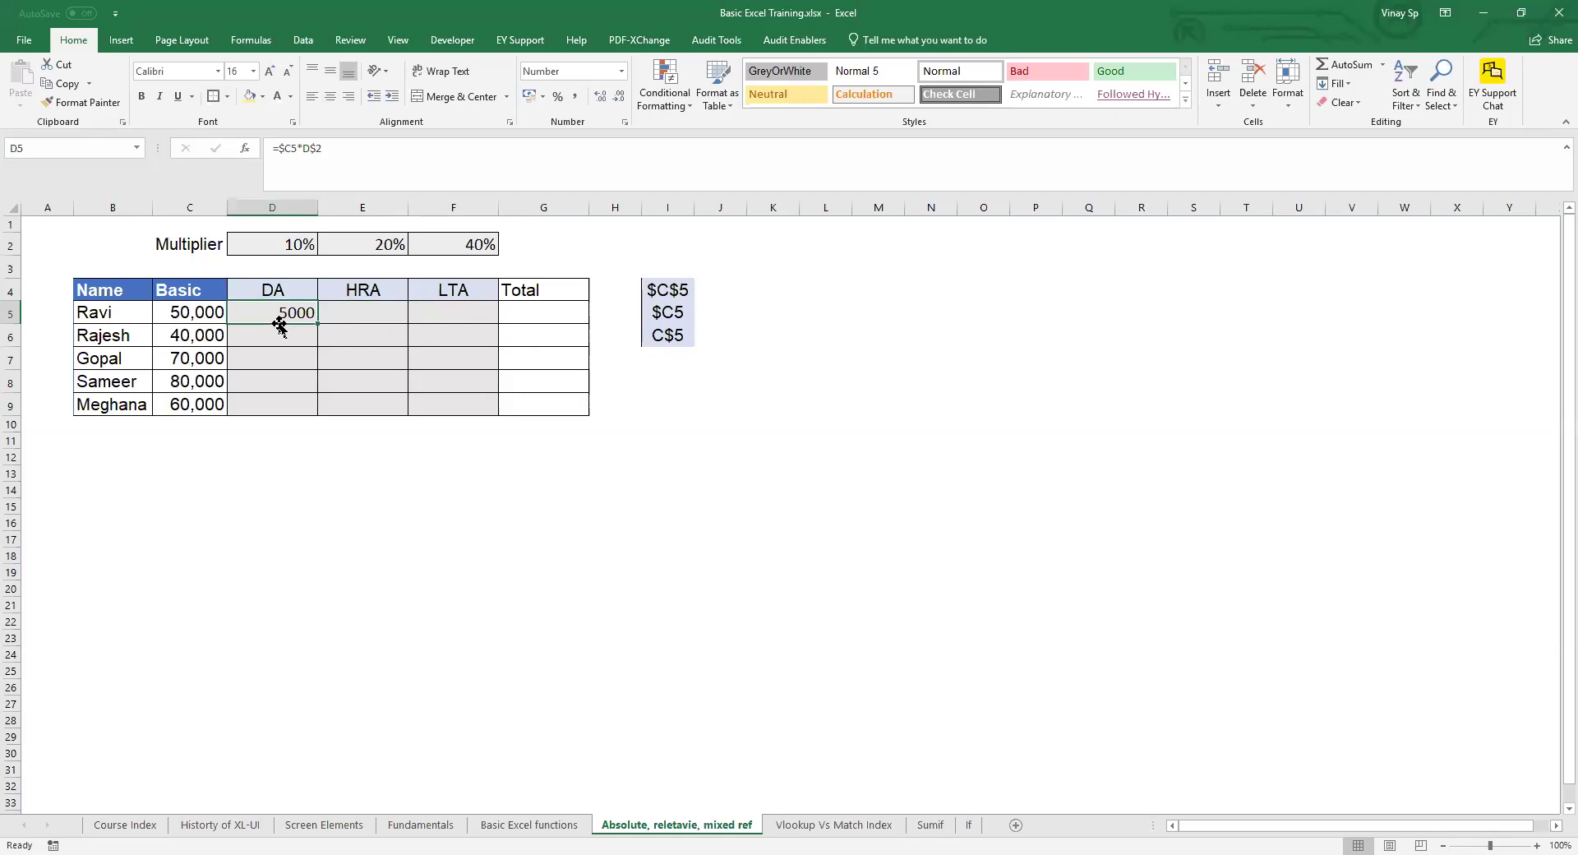
- Fill the D5 formula across to E5 and F5 with the Fill Right command
{"action": "key", "text": "shift+Right"}
{"action": "key", "text": "shift+Right"}
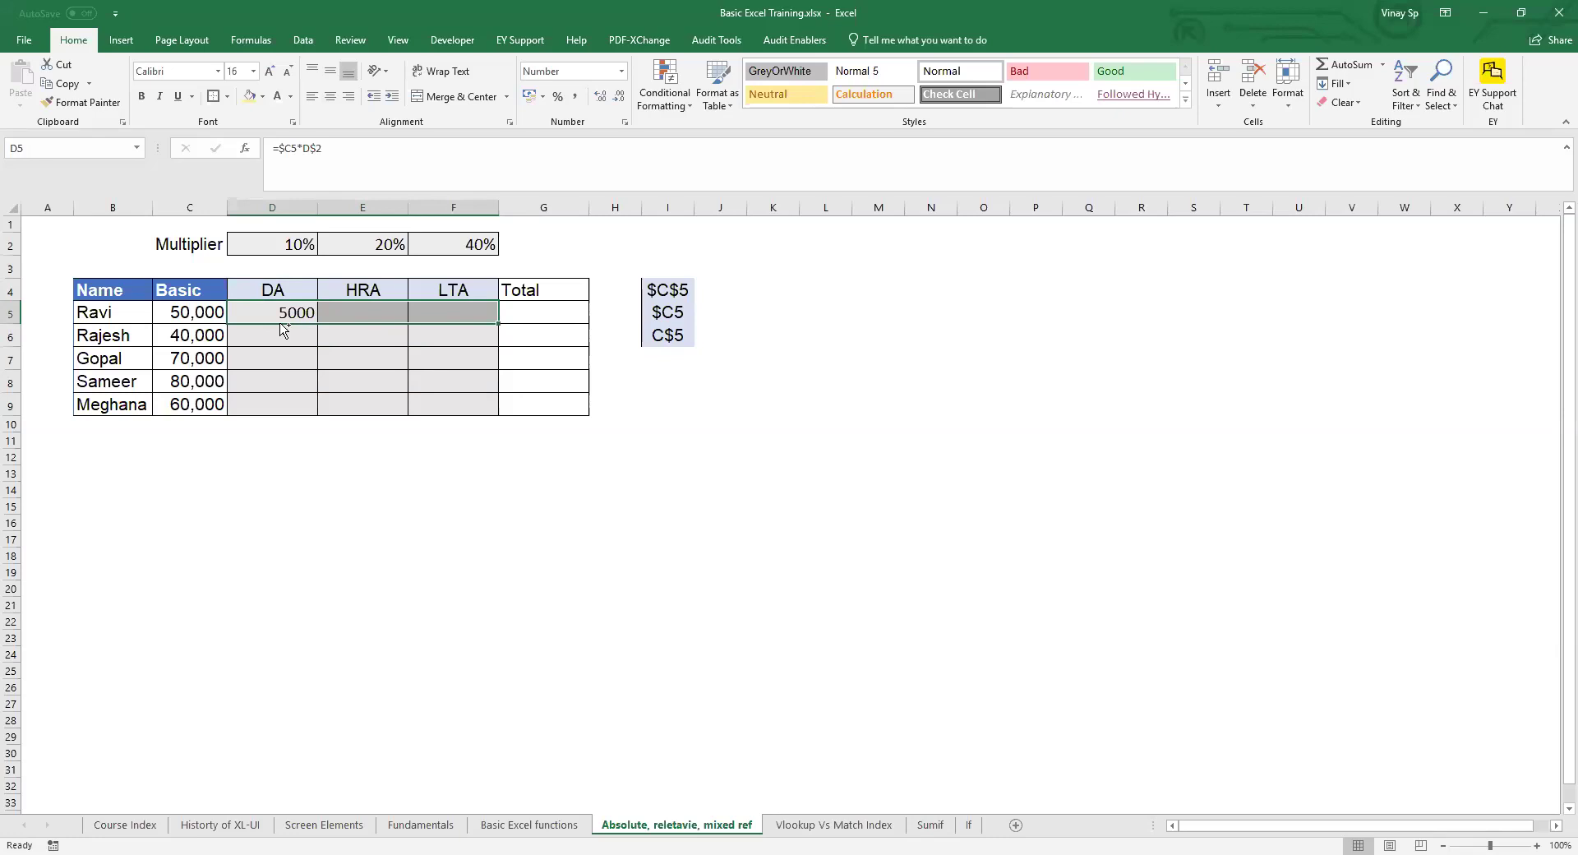
{"action": "key", "text": "ctrl+r"}
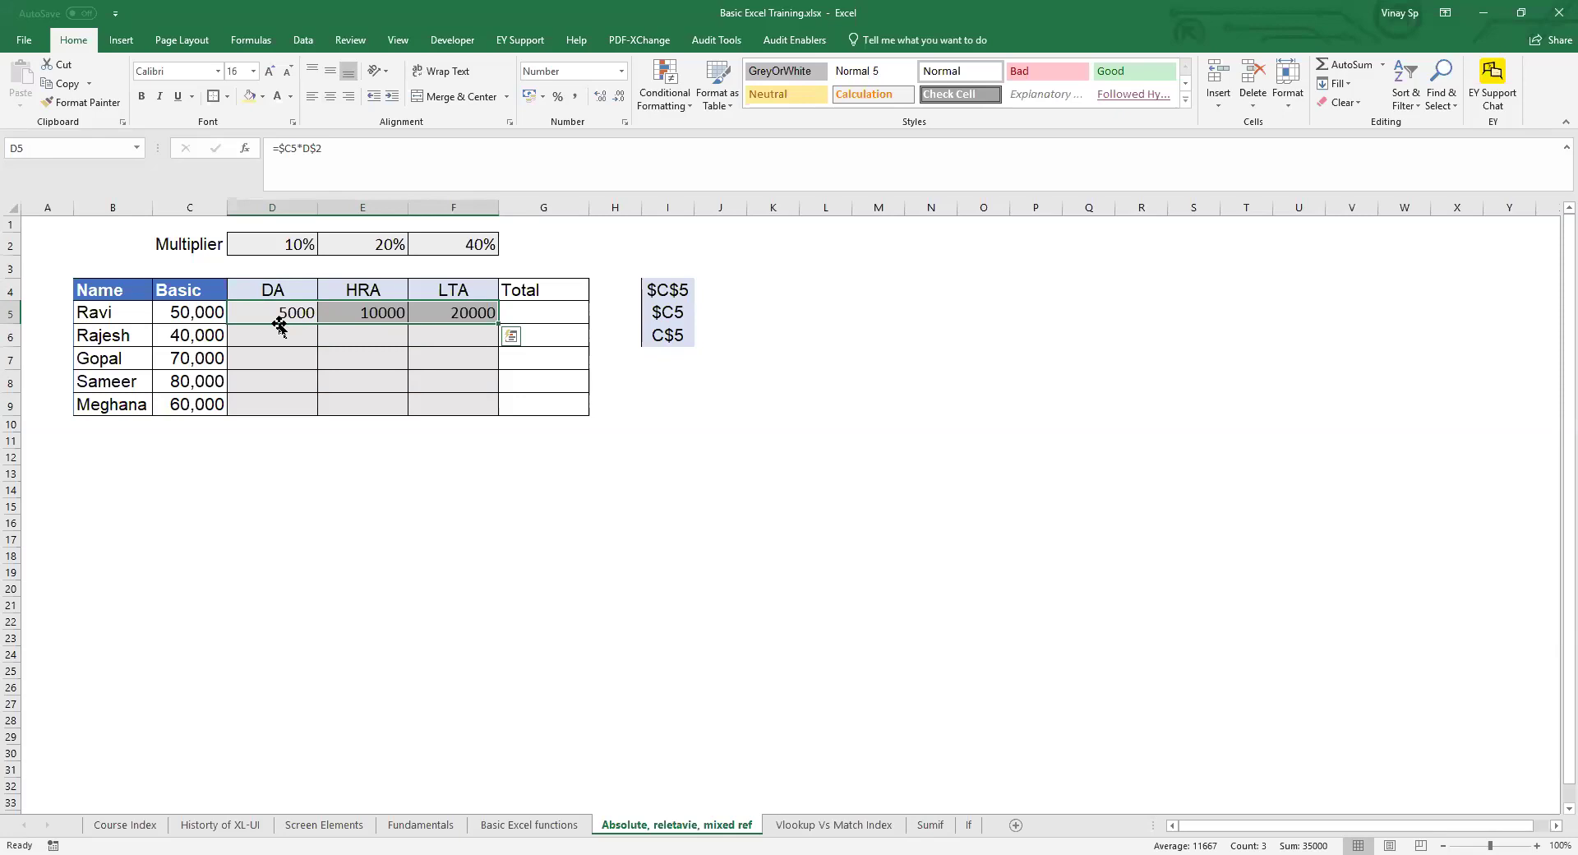
- Clear the HRA and LTA formulas in E5:F5, keeping only the DA formula in D5
{"action": "key", "text": "Right"}
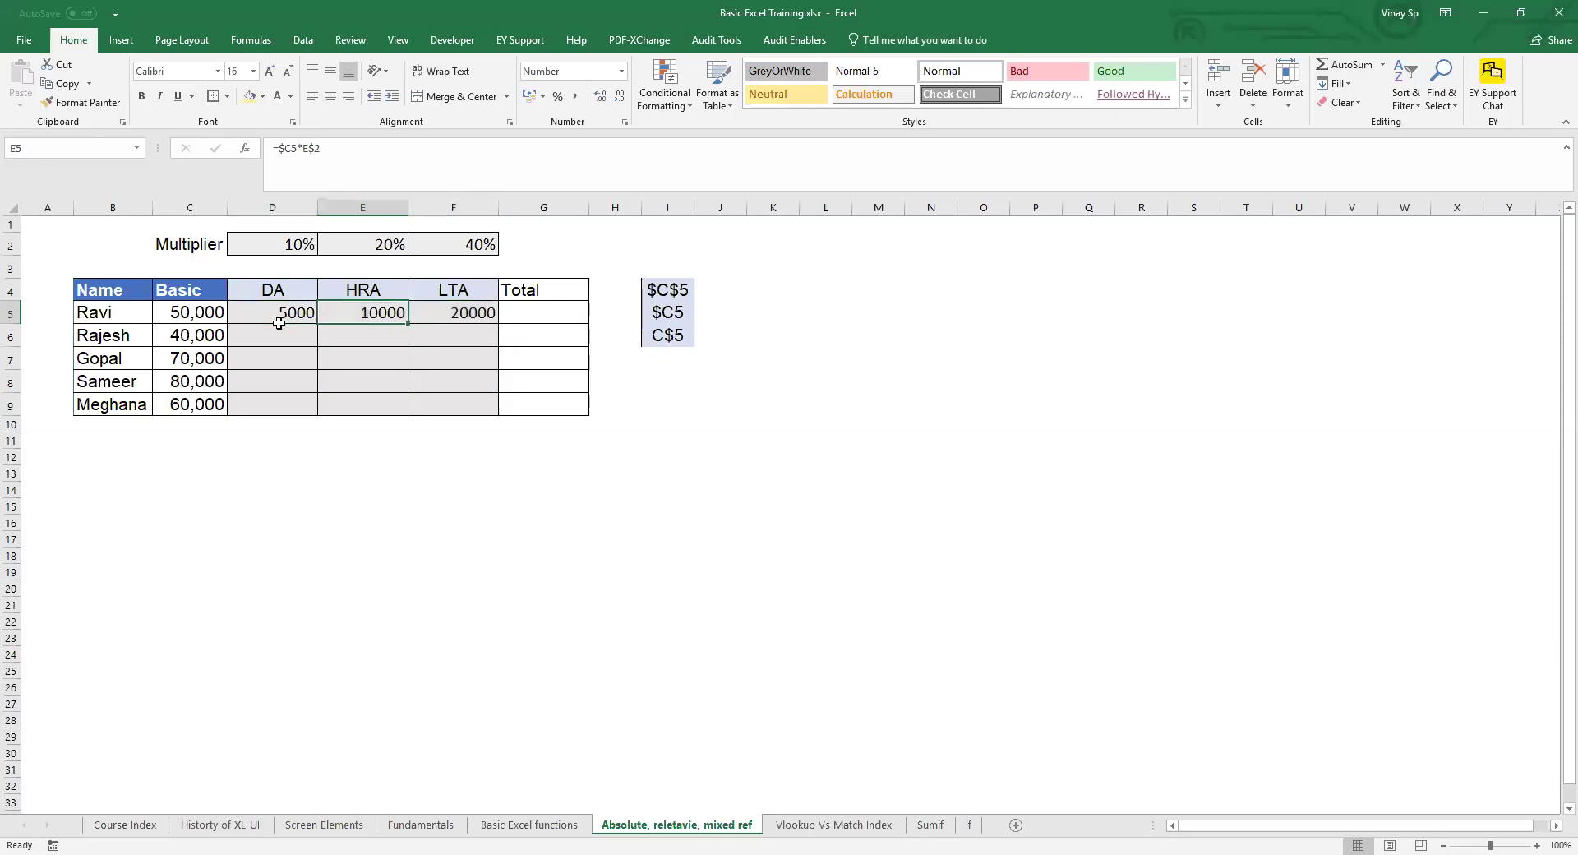
{"action": "key", "text": "shift+Right"}
{"action": "key", "text": "Delete"}
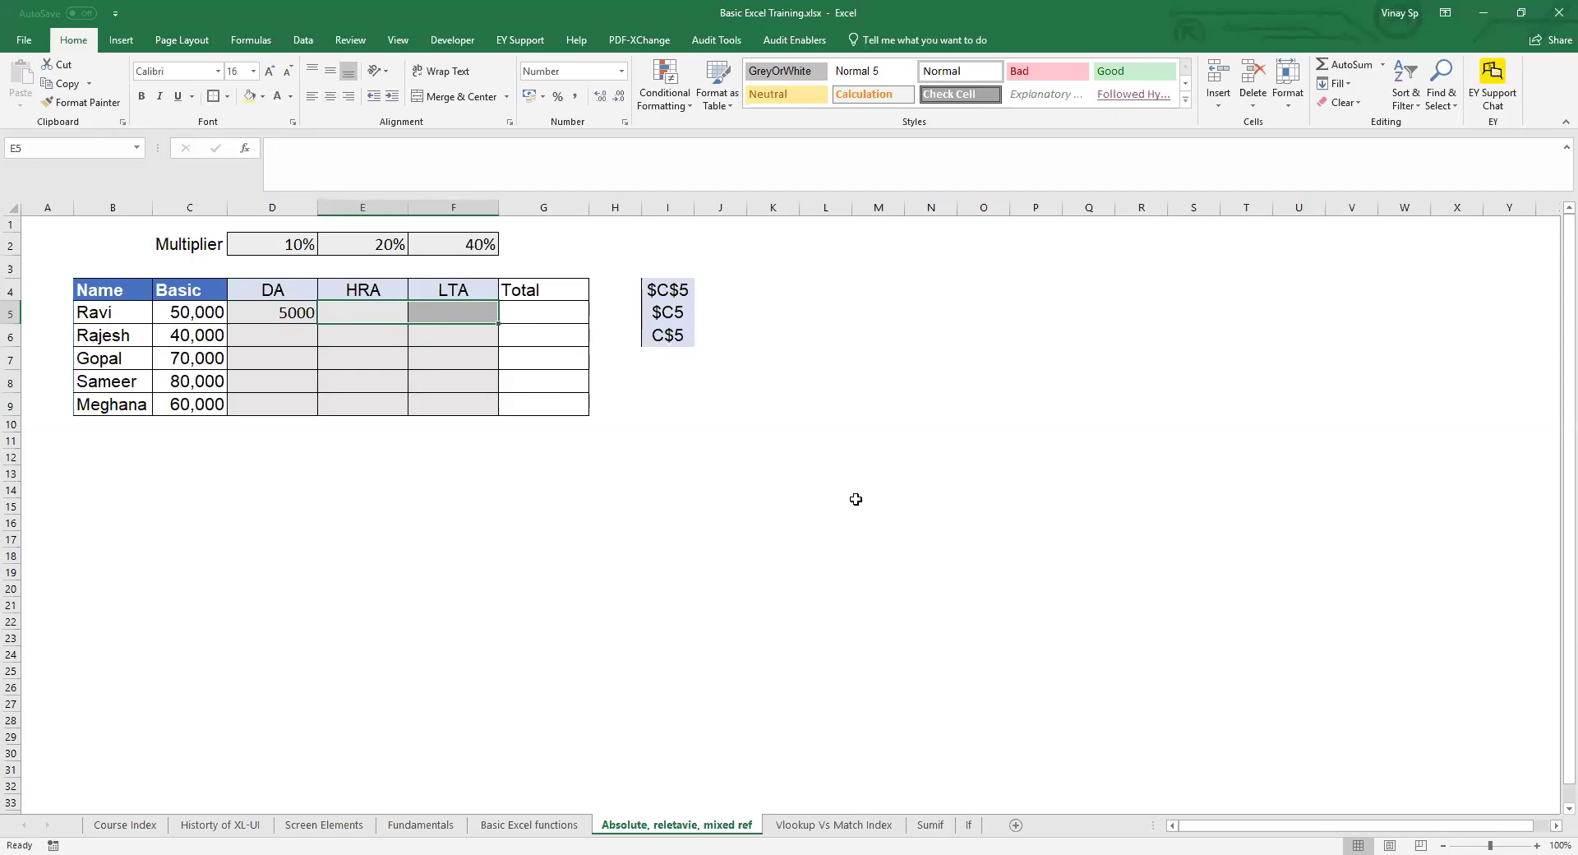
- Enter the D5 formula =$C5*D$2 into the whole range D5:F9 at once, then return to D5
{"action": "key", "text": "Left"}
{"action": "key", "text": "shift+Right"}
{"action": "key", "text": "shift+Right"}
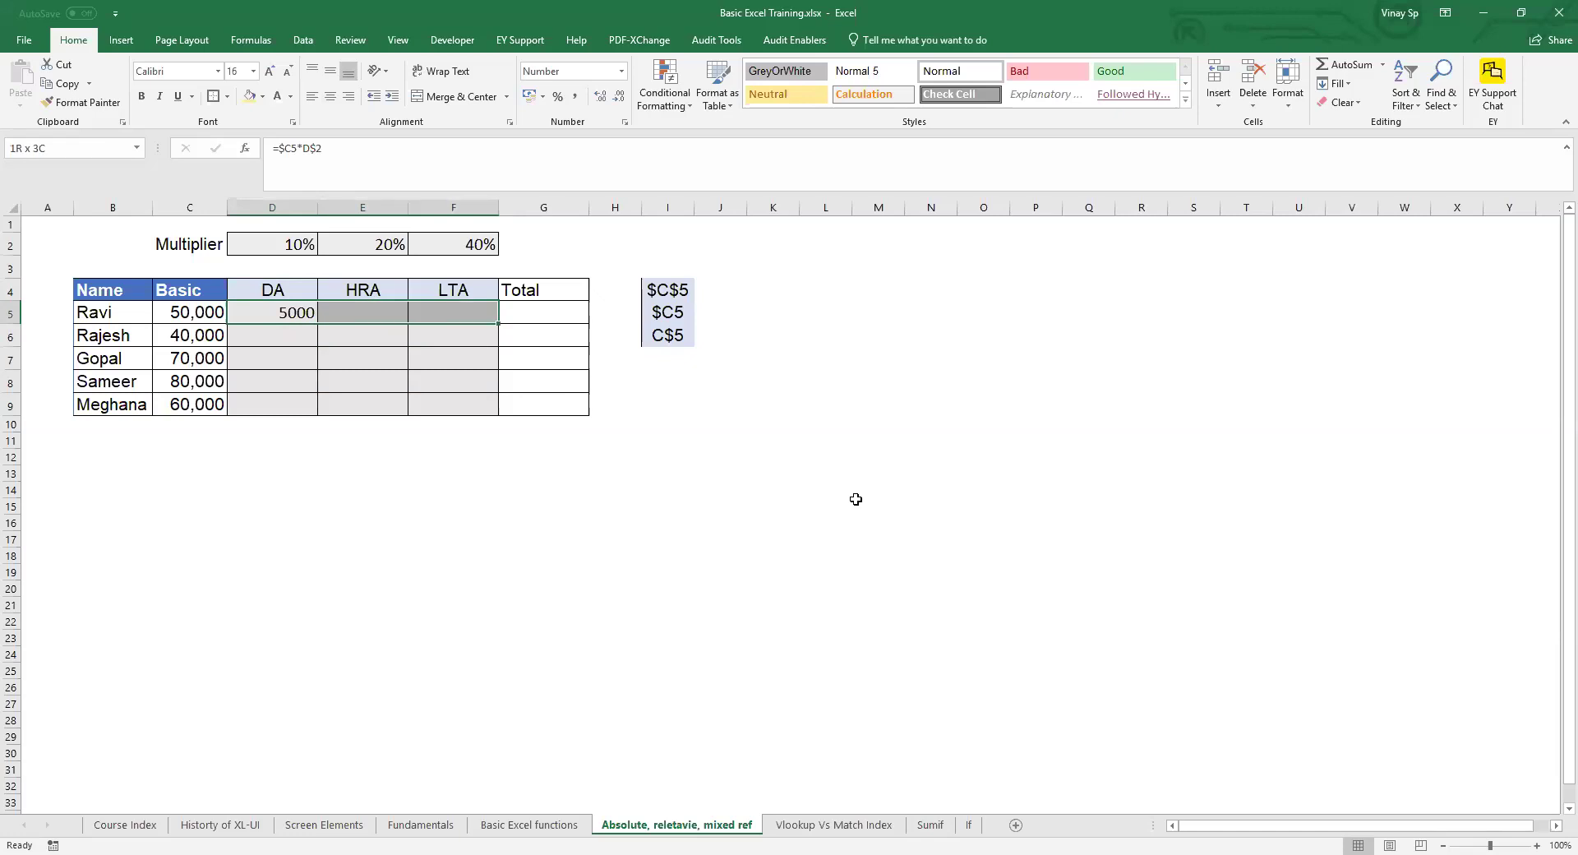
{"action": "key", "text": "shift+Down"}
{"action": "key", "text": "shift+Down"}
{"action": "key", "text": "shift+Down"}
{"action": "key", "text": "shift+Down"}
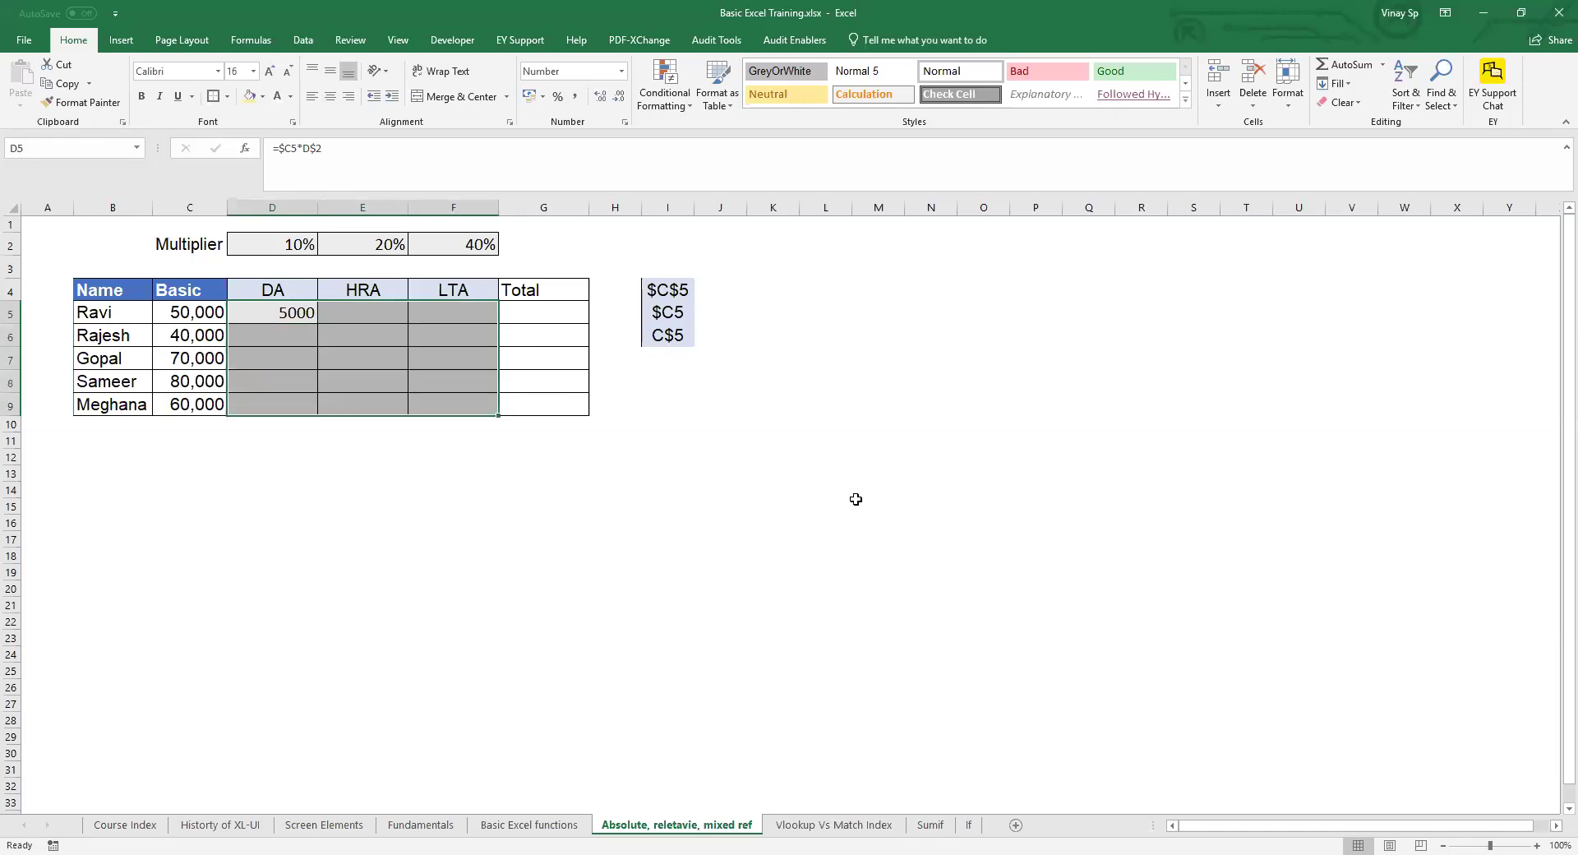
{"action": "key", "text": "F2"}
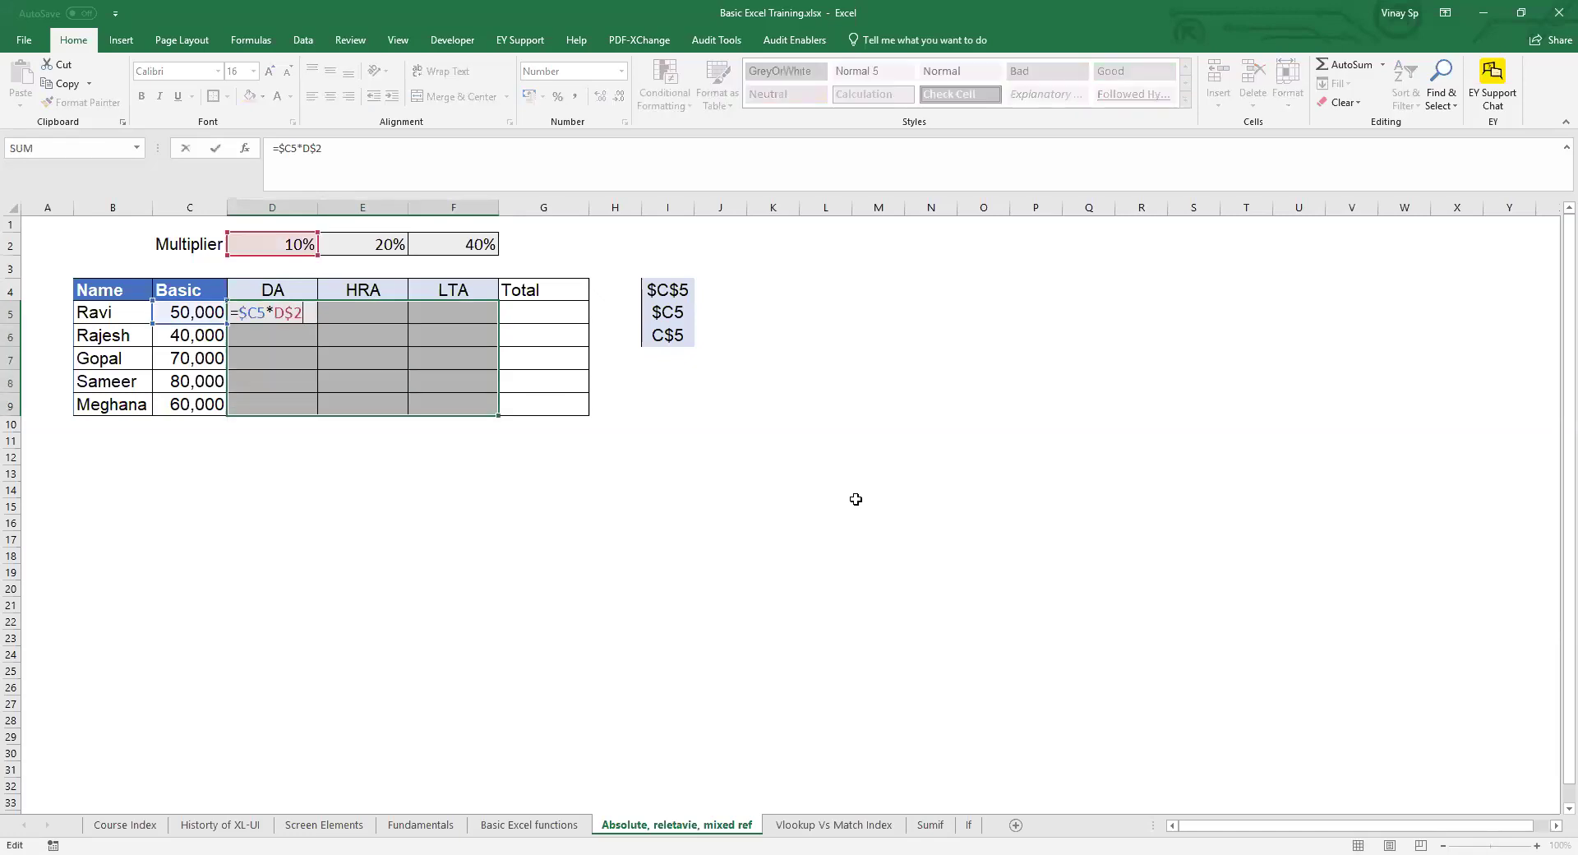
{"action": "key", "text": "alt+Return"}
{"action": "key", "text": "Escape"}
{"action": "key", "text": "F2"}
{"action": "key", "text": "ctrl+Return"}
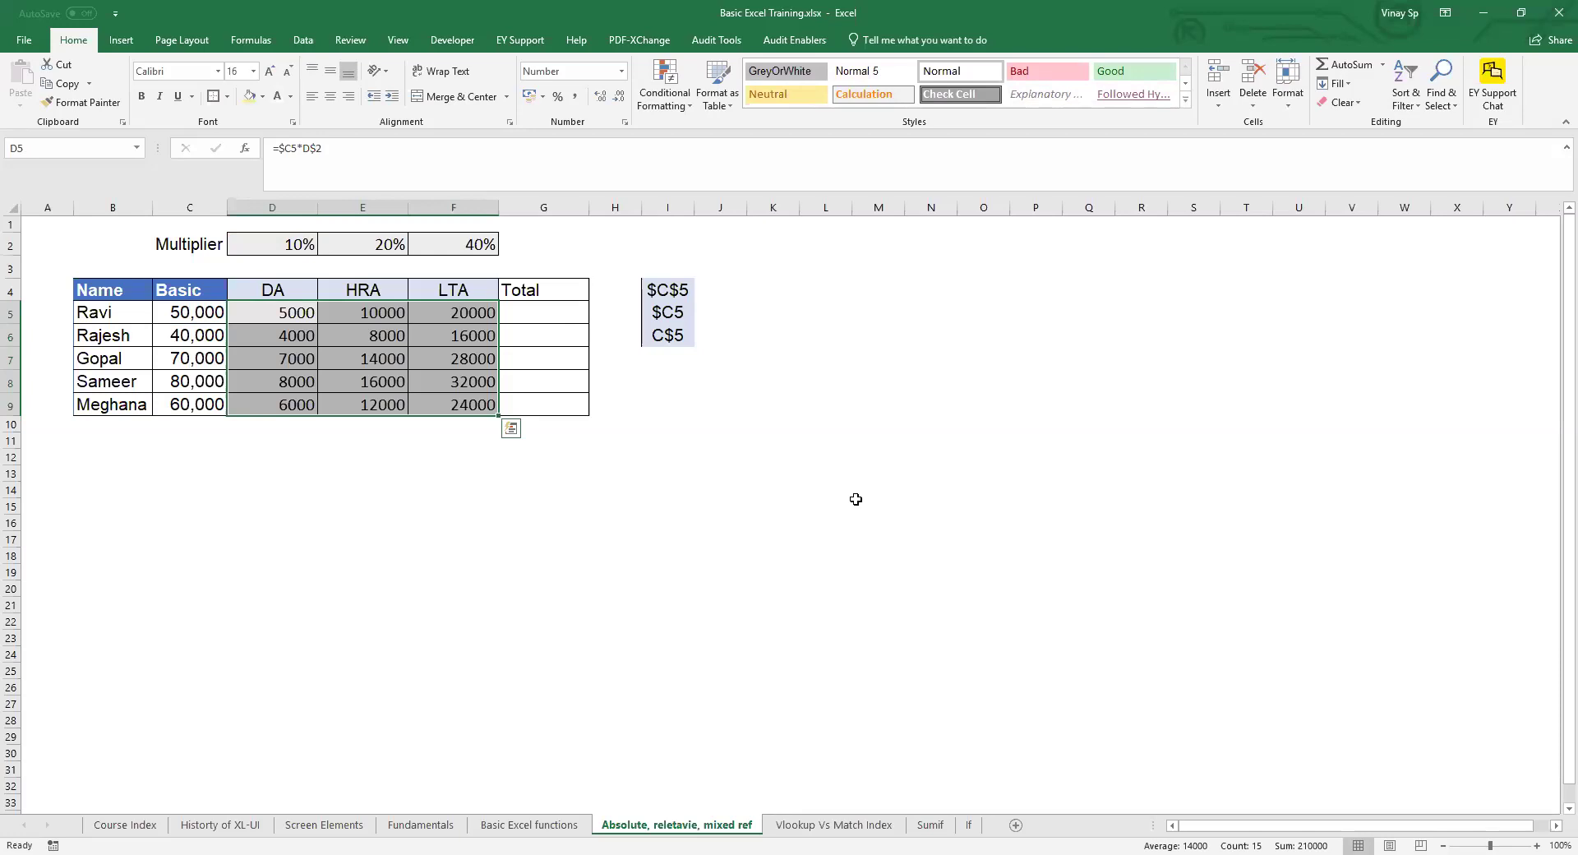
{"action": "key", "text": "Right"}
{"action": "key", "text": "Left"}
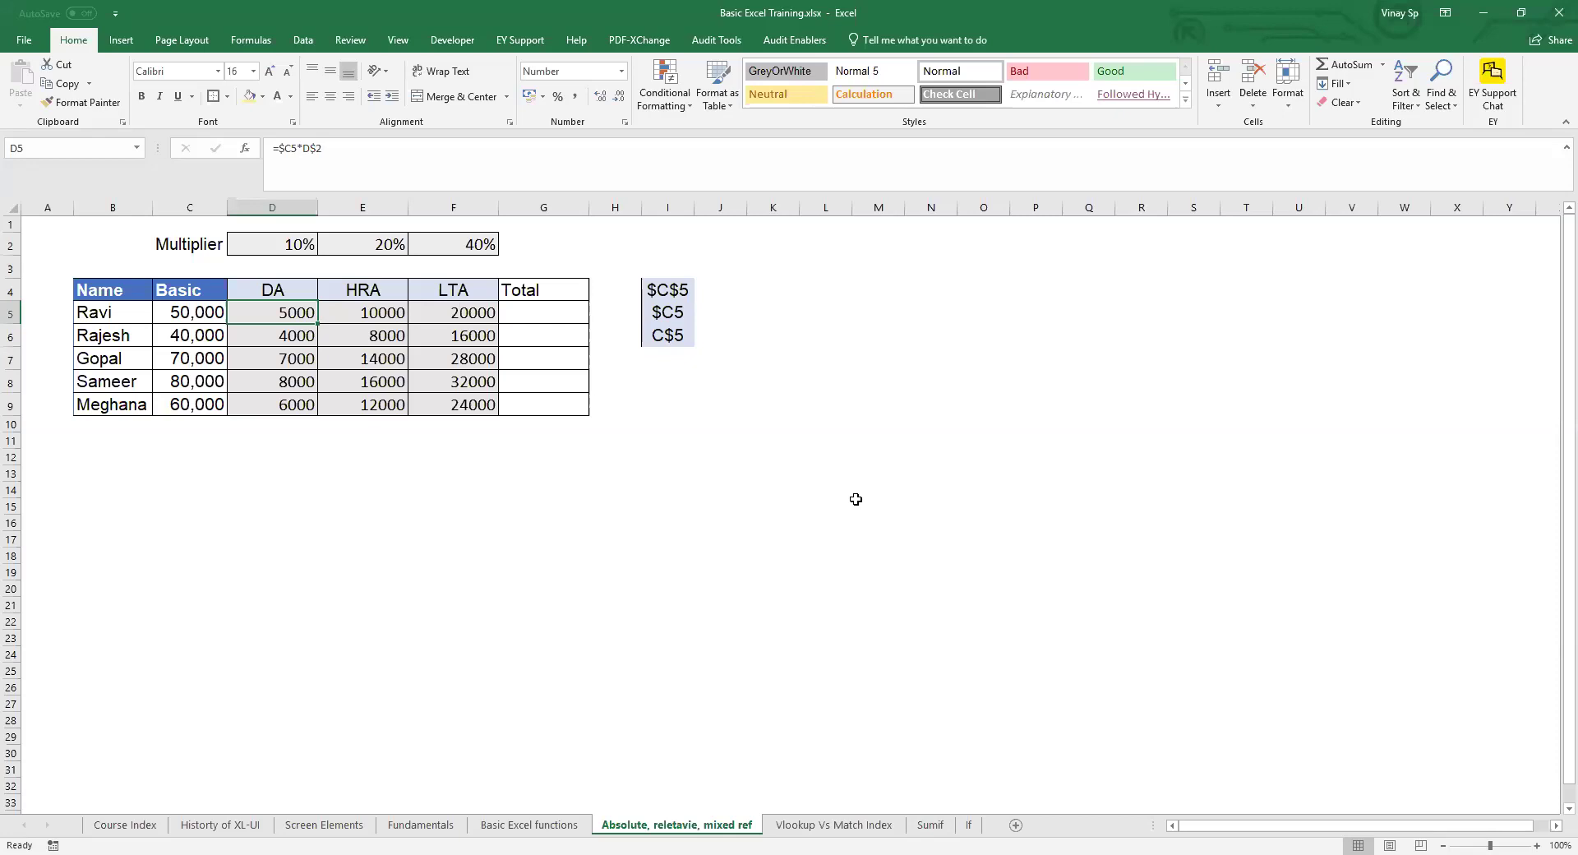
- On the Course Index sheet, point out the Vlookup V/s Match Index, Pivot Table, Sumif(), If() and Iferror() topics by selecting them
{"action": "left_click", "coordinate": [107, 825]}
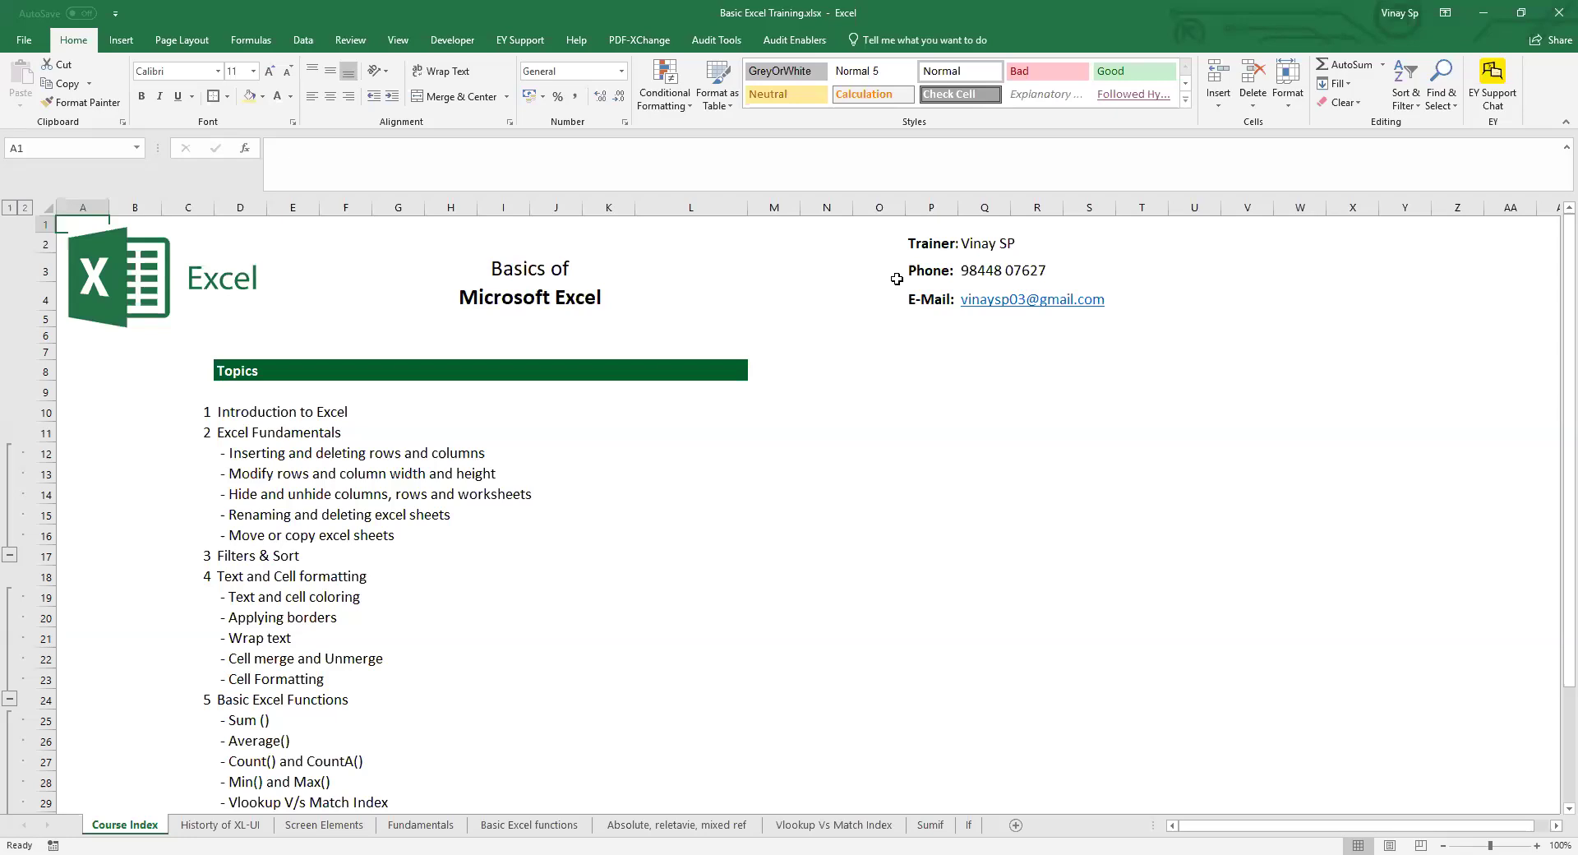
{"action": "scroll", "coordinate": [897, 278], "scroll_direction": "down", "scroll_amount": 2}
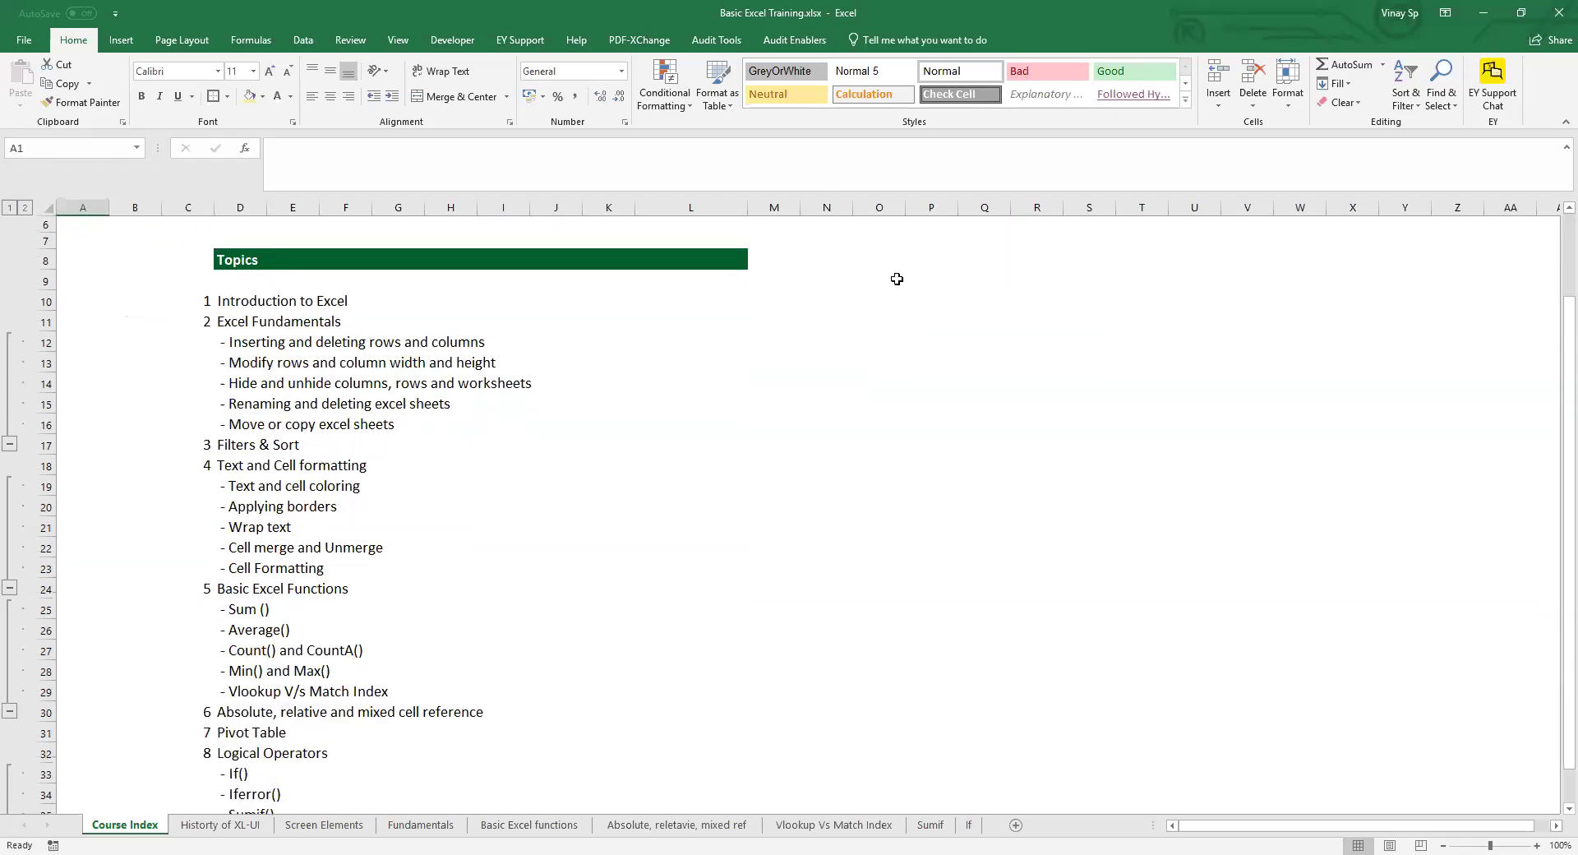
{"action": "scroll", "coordinate": [897, 278], "scroll_direction": "down", "scroll_amount": 2}
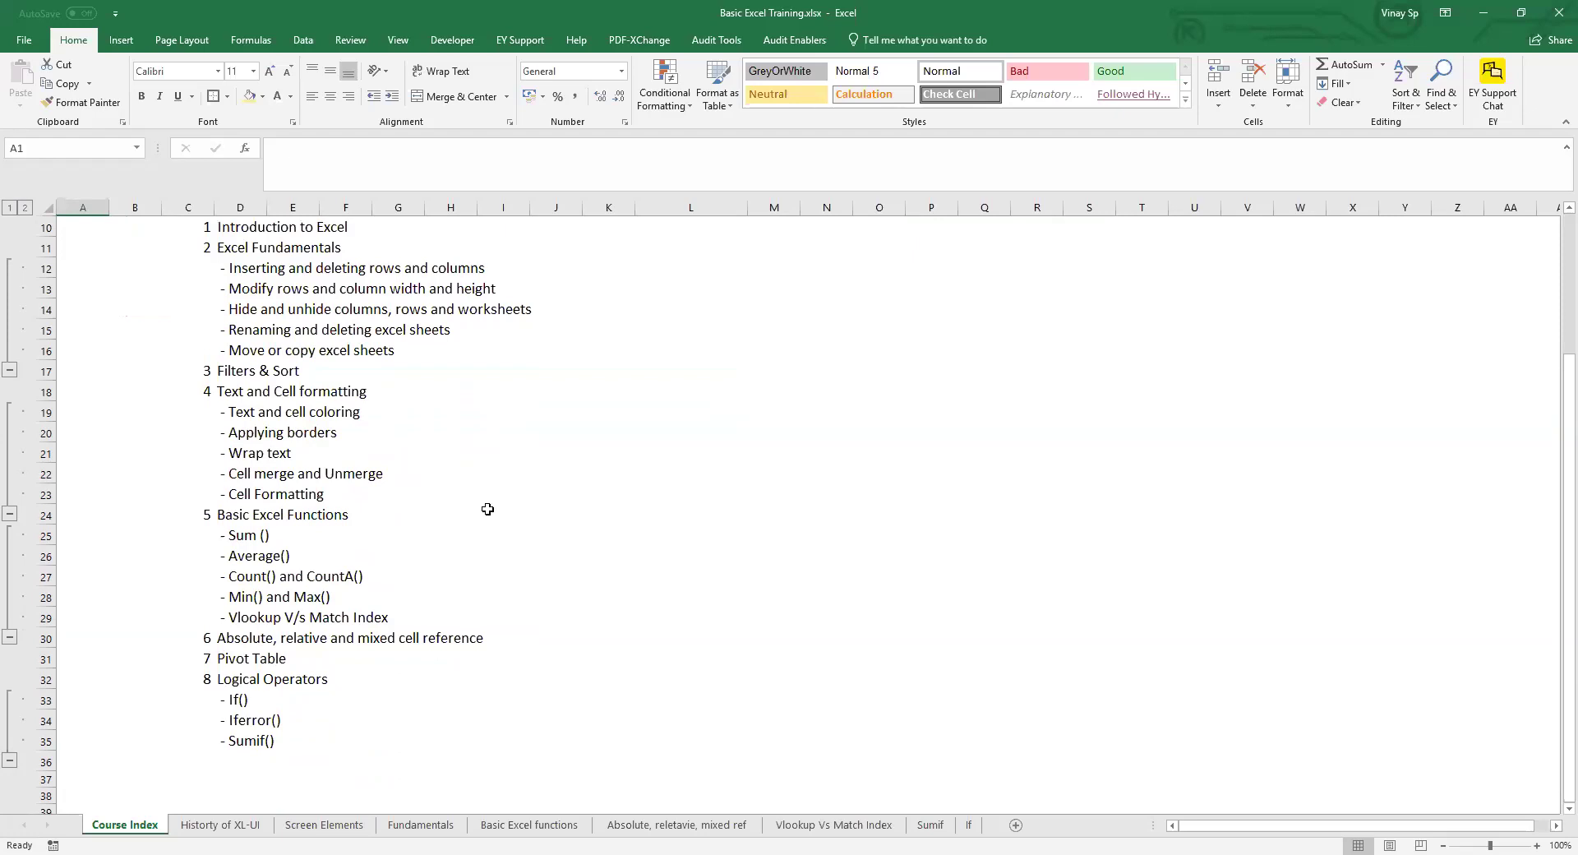
{"action": "left_click", "coordinate": [261, 615]}
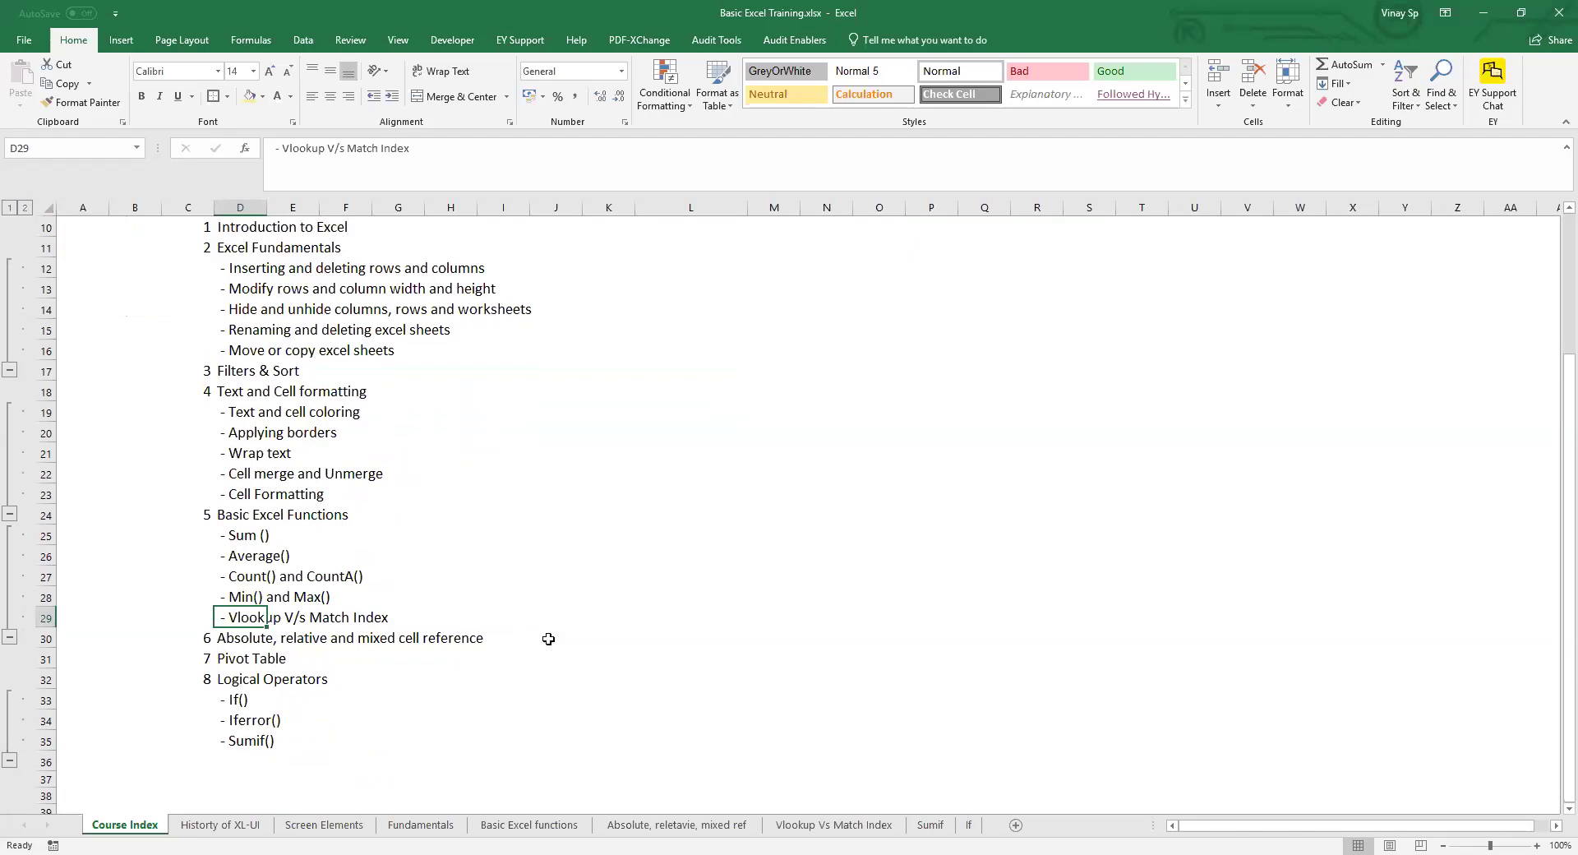
{"action": "left_click", "coordinate": [241, 661], "text": "ctrl"}
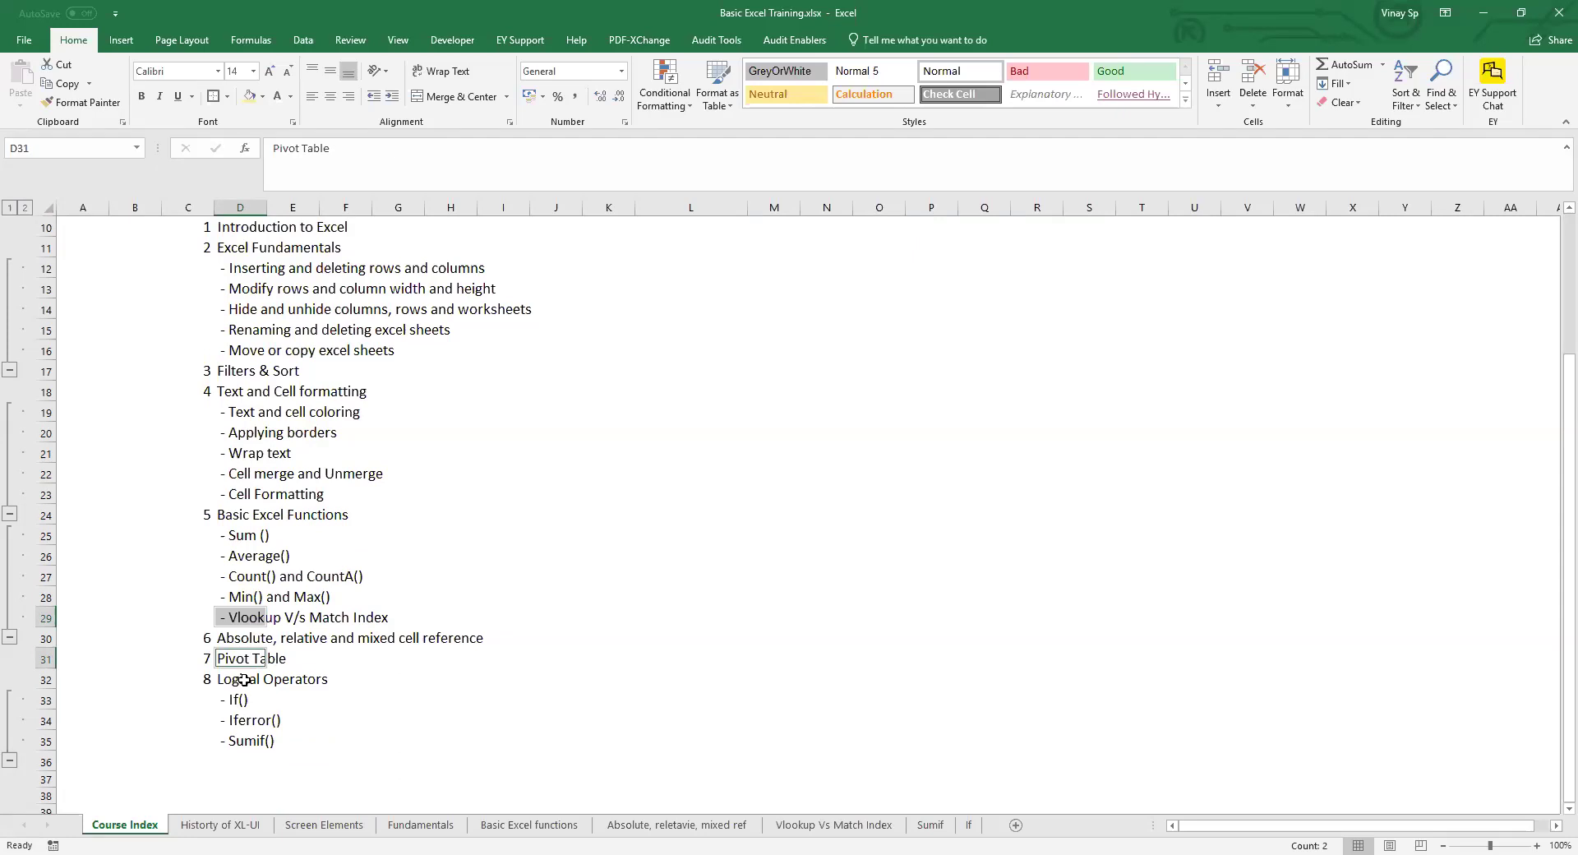
{"action": "left_click", "coordinate": [233, 741], "text": "ctrl"}
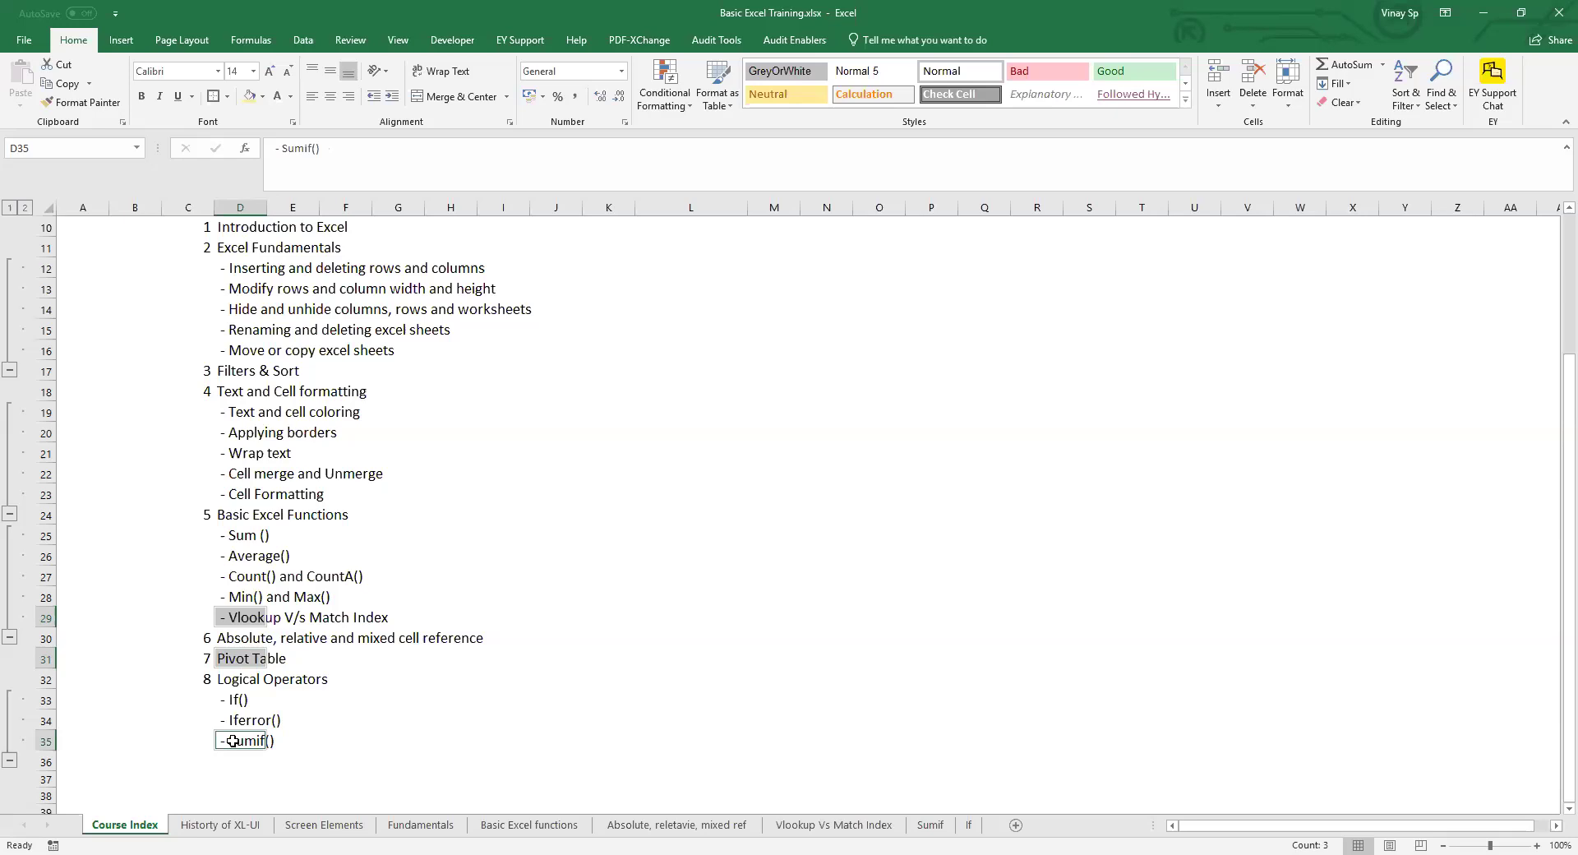
{"action": "left_click", "coordinate": [235, 701], "text": "ctrl"}
{"action": "left_click", "coordinate": [262, 722], "text": "ctrl"}
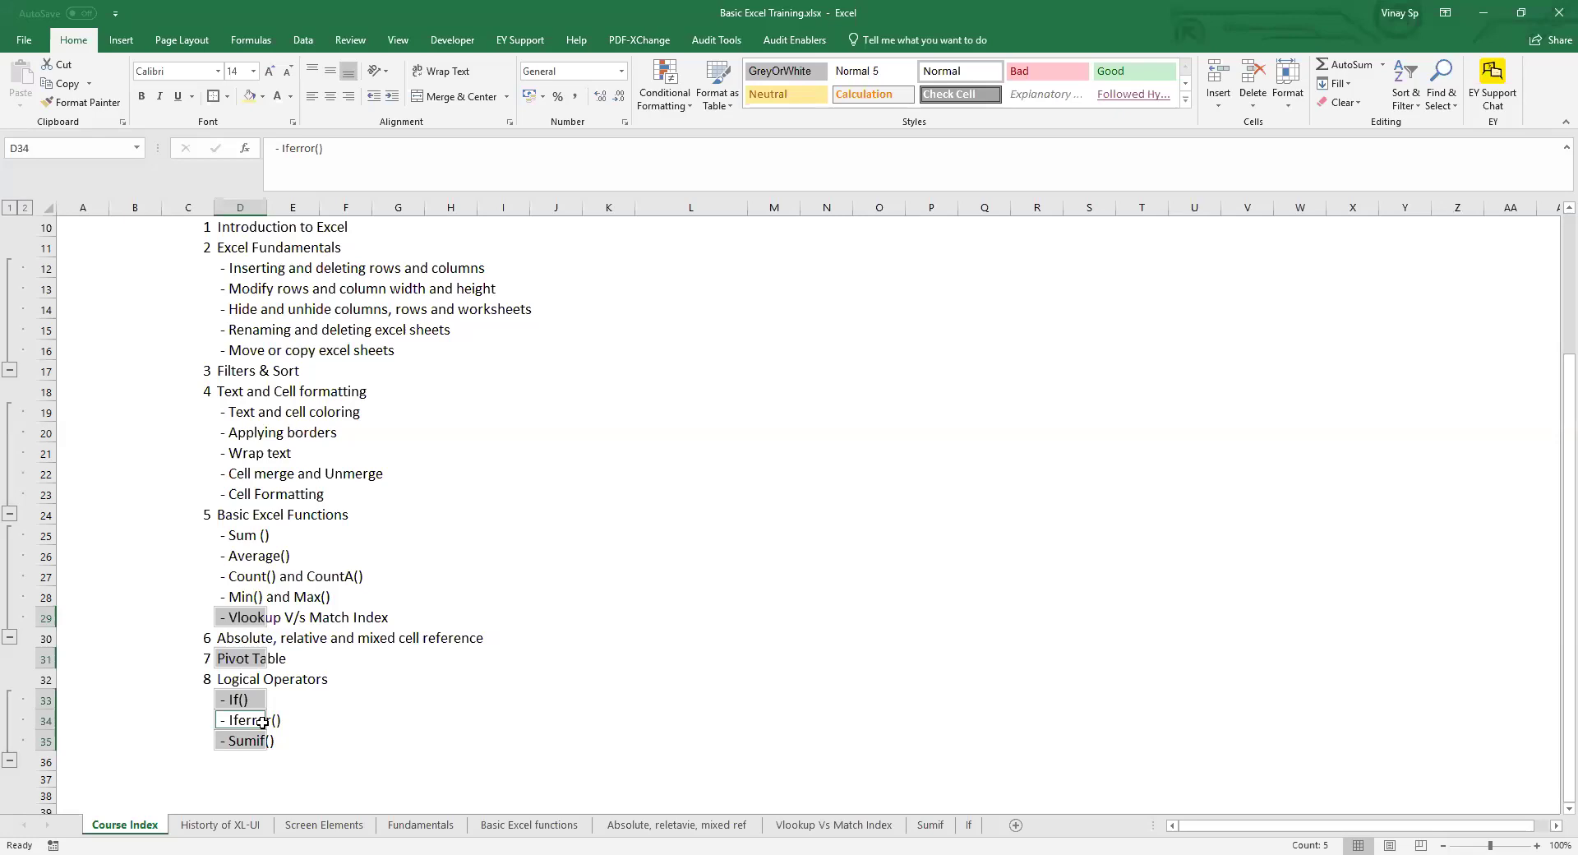
{"action": "left_click", "coordinate": [251, 617]}
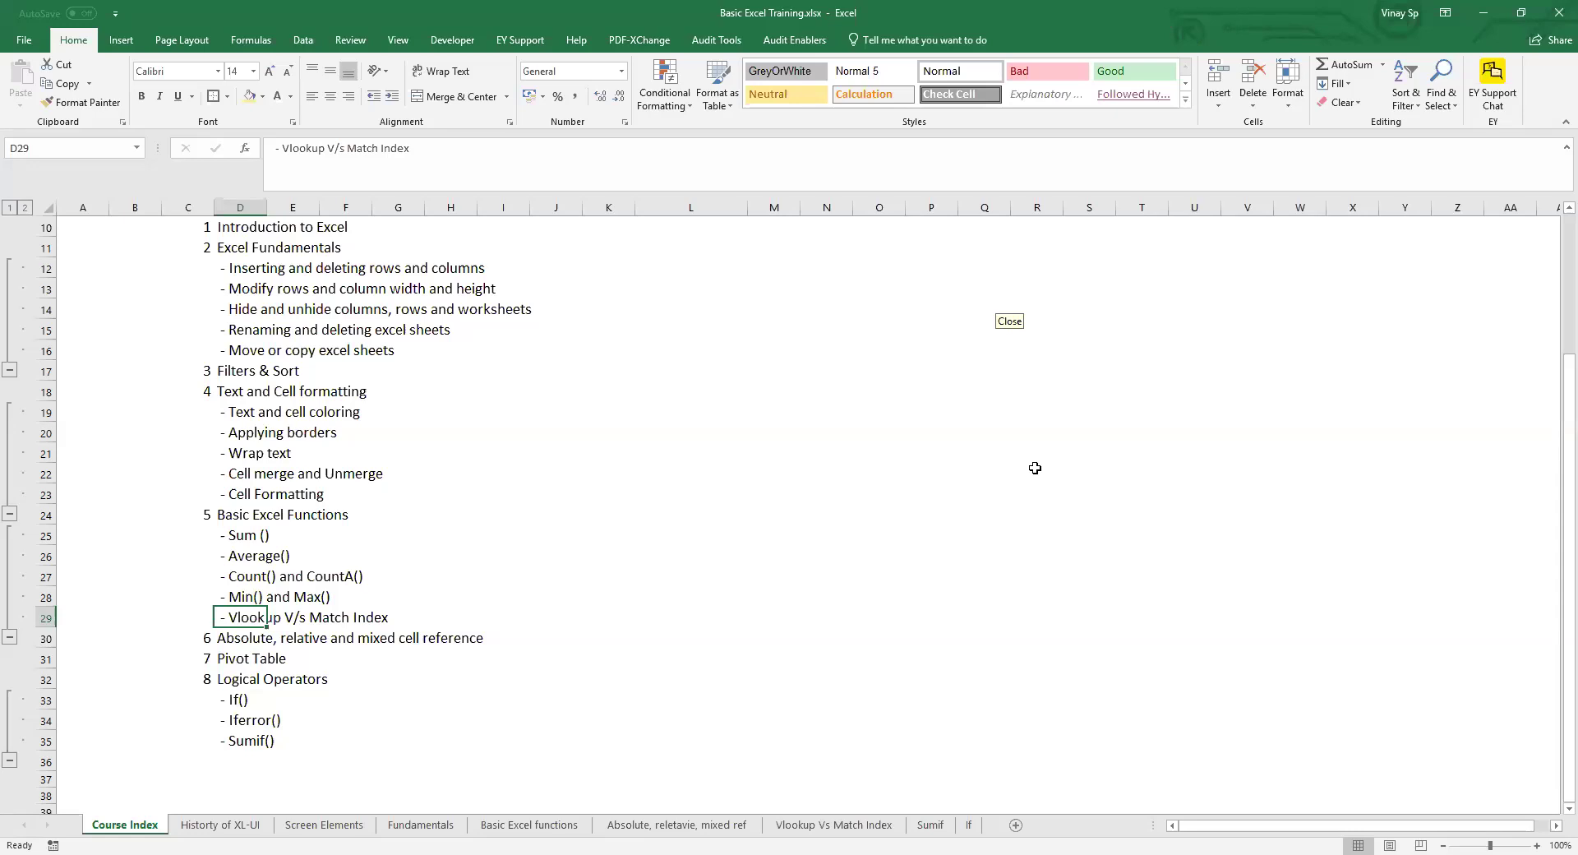
- Return to cell A1 of the Course Index sheet and save the workbook
{"action": "left_click", "coordinate": [996, 298]}
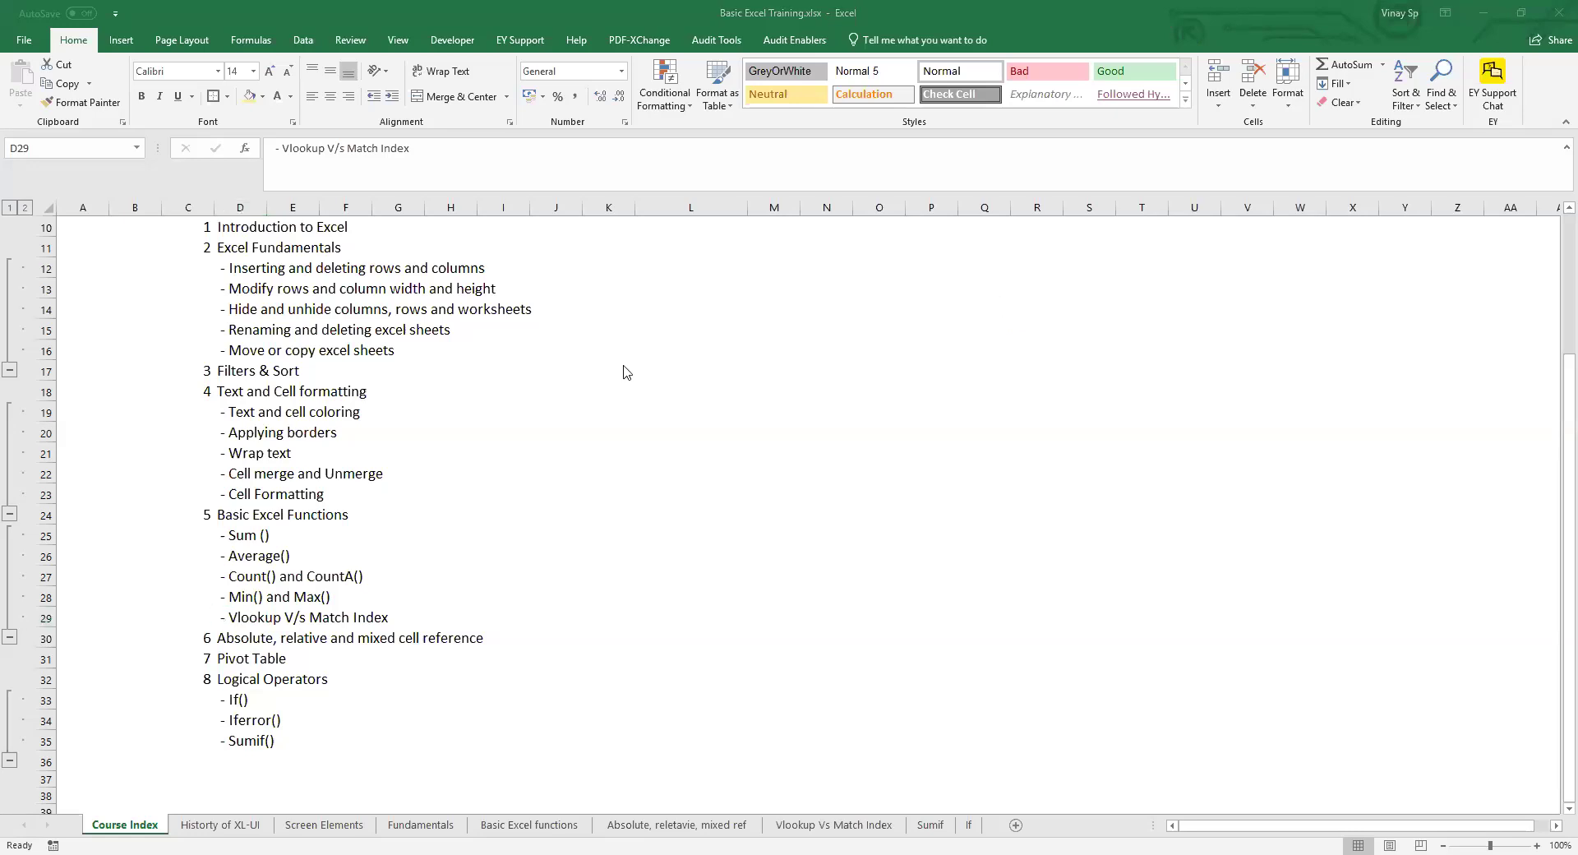
{"action": "key", "text": "Home"}
{"action": "key", "text": "ctrl+Home"}
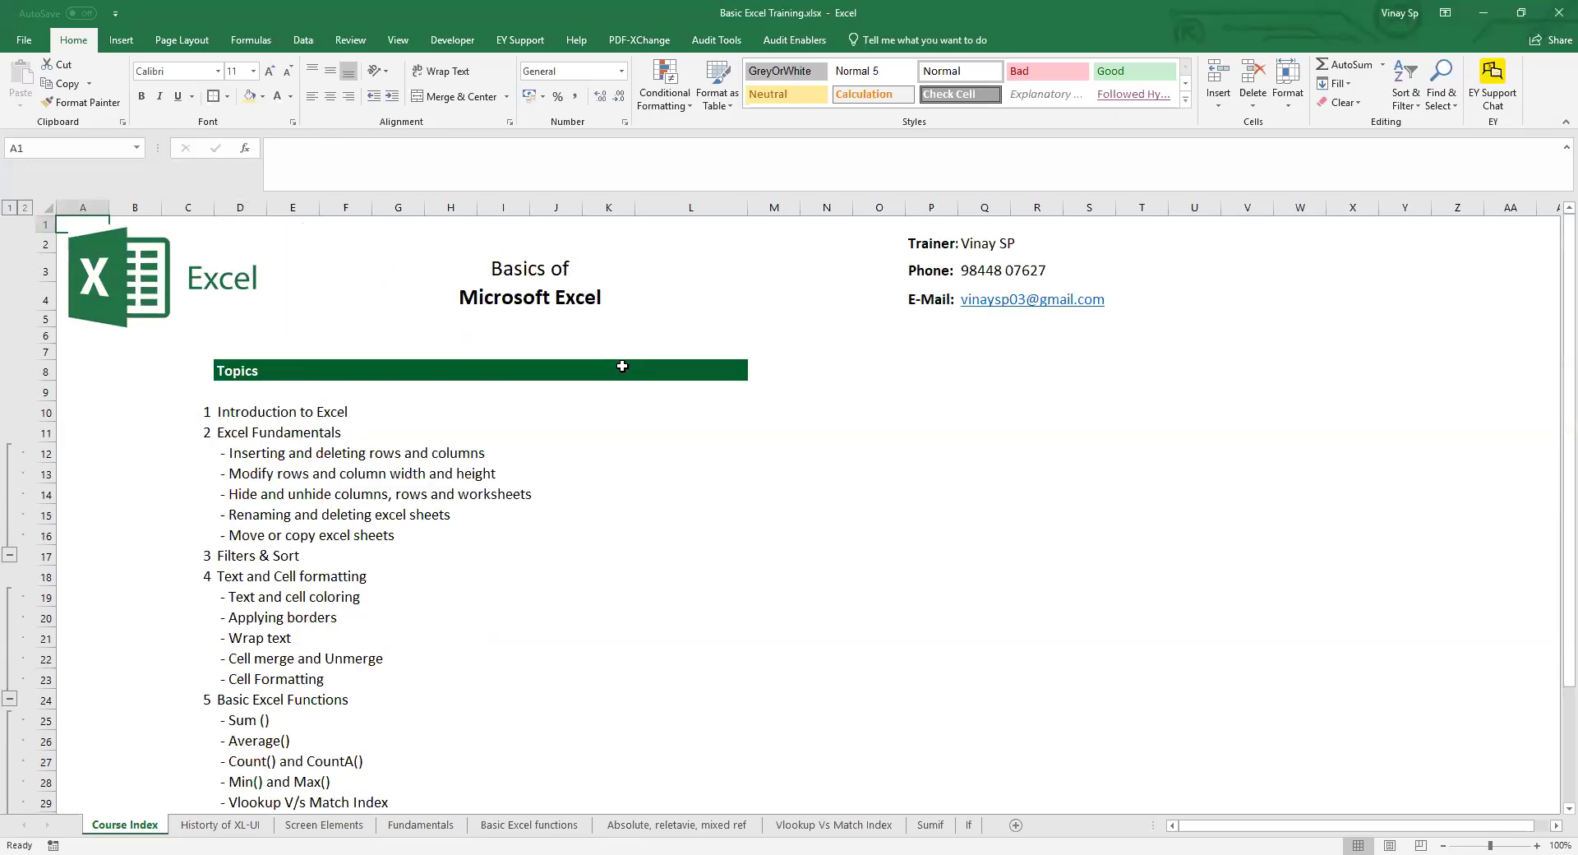
{"action": "key", "text": "ctrl+s"}
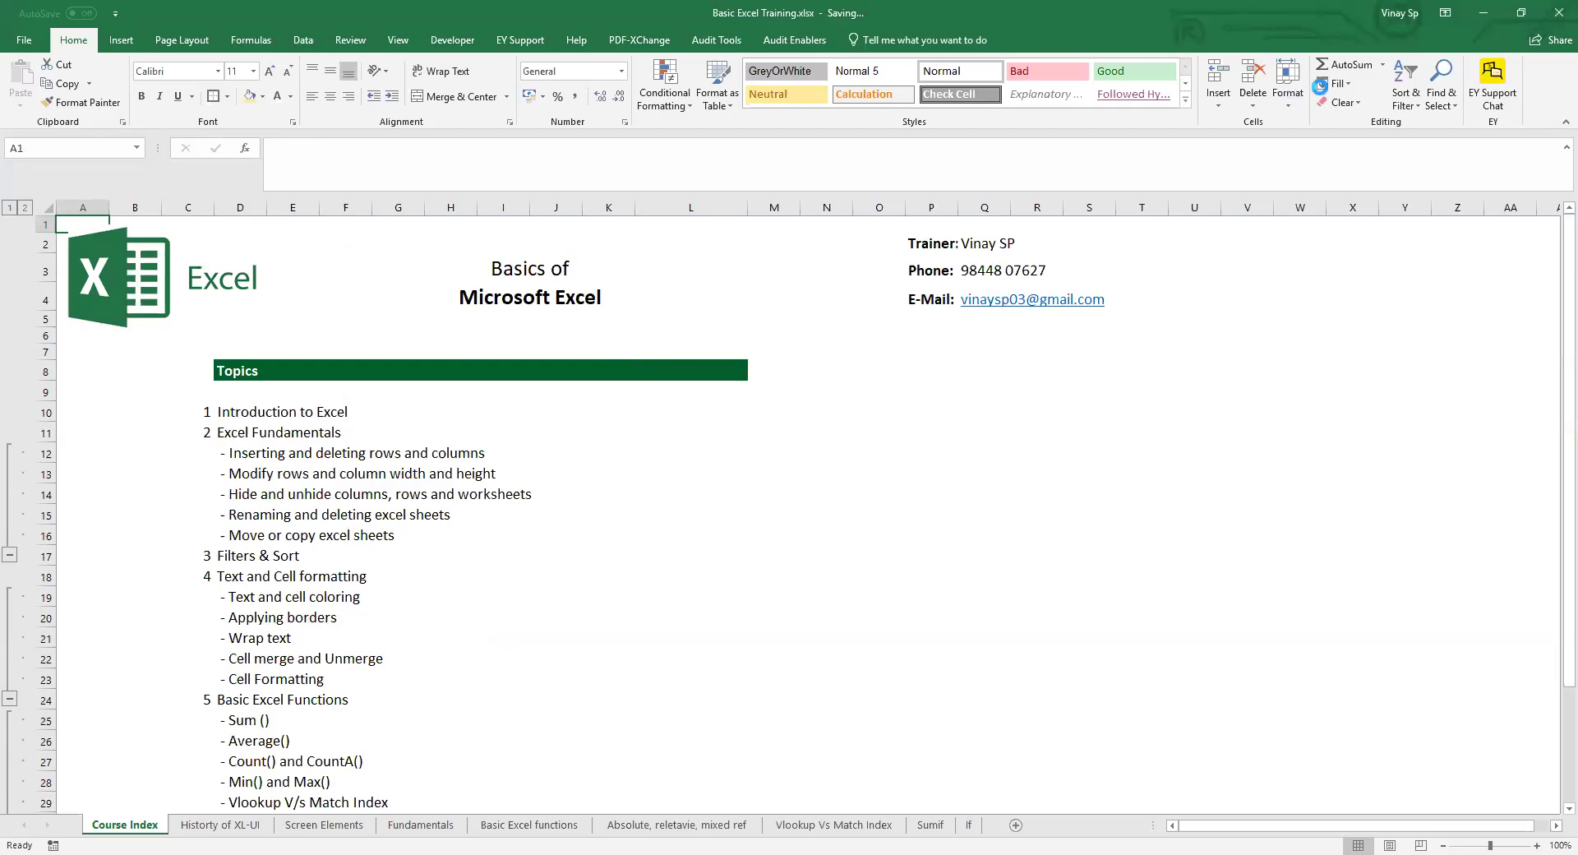